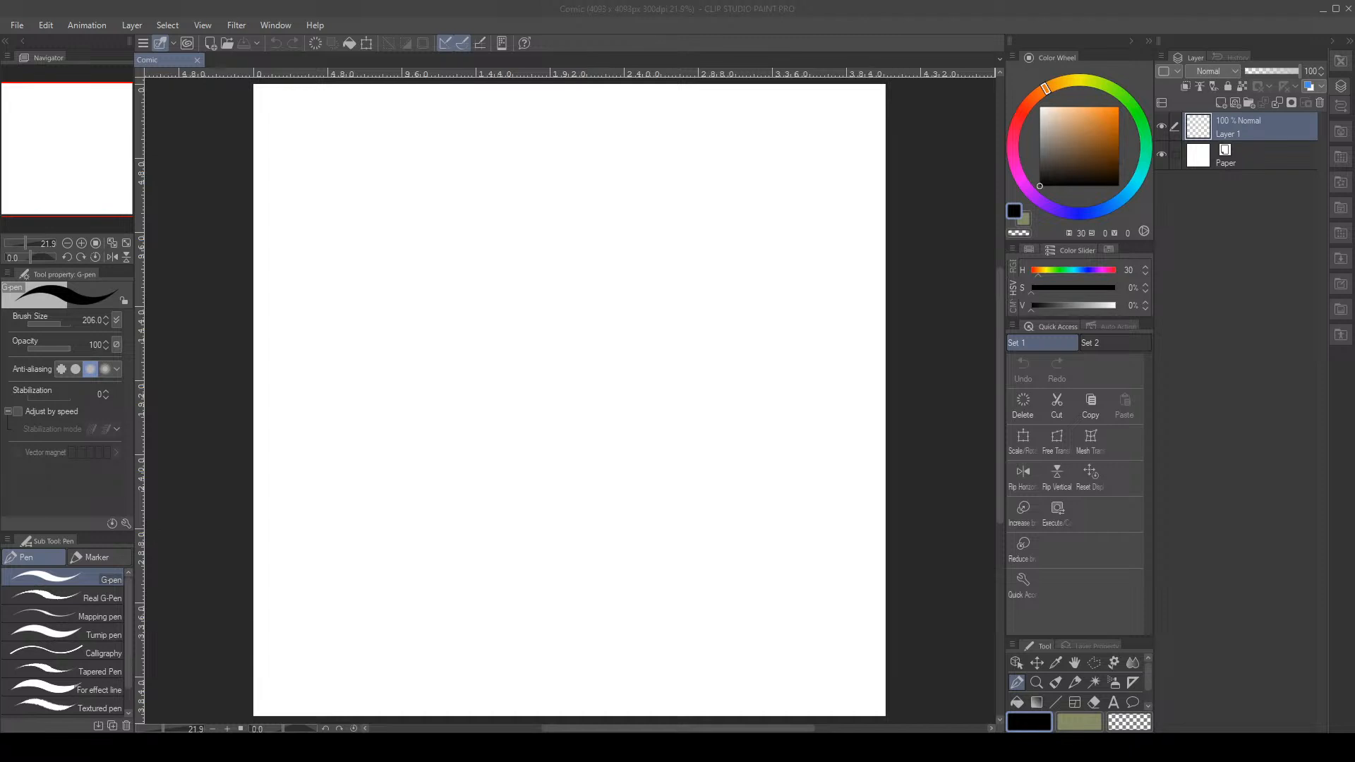
Switch from the G-pen to the pencil tool with the 鉛筆R brush
click(969, 353)
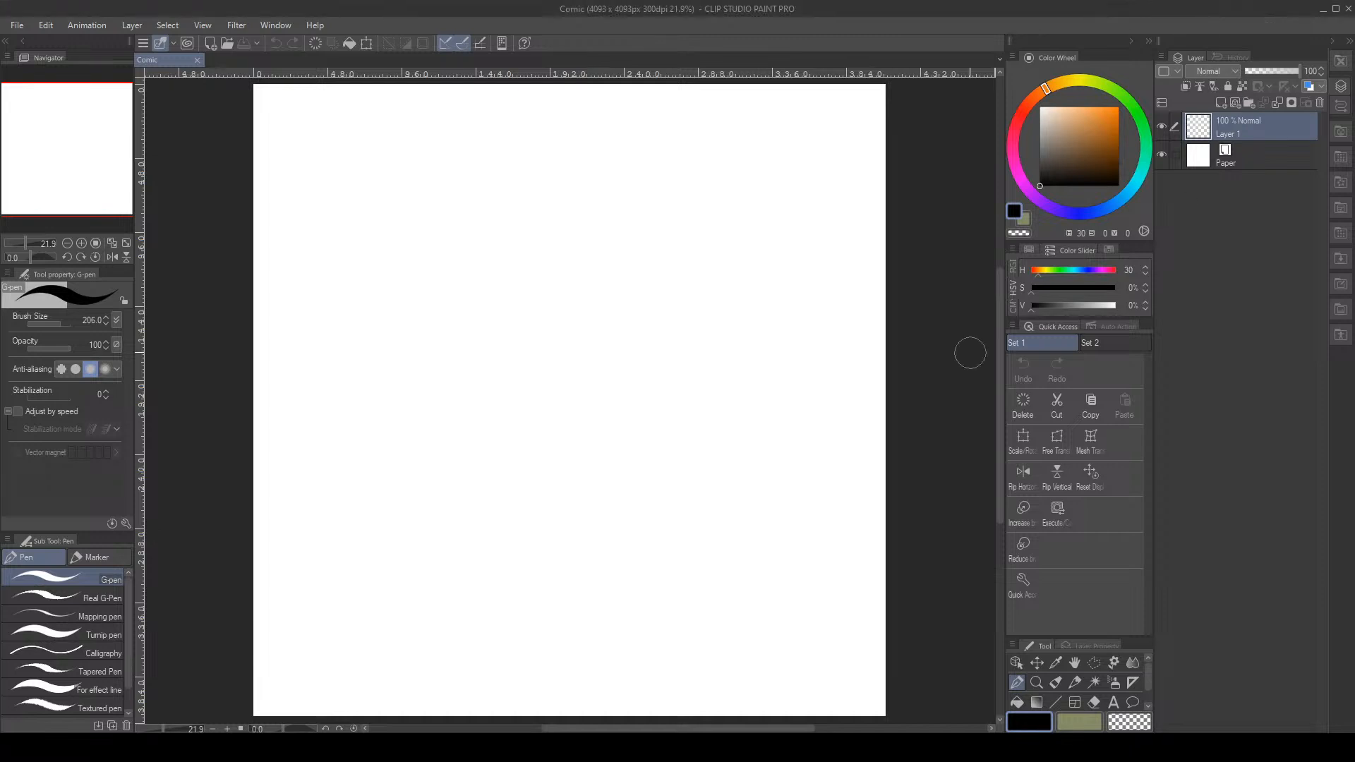
key(p)
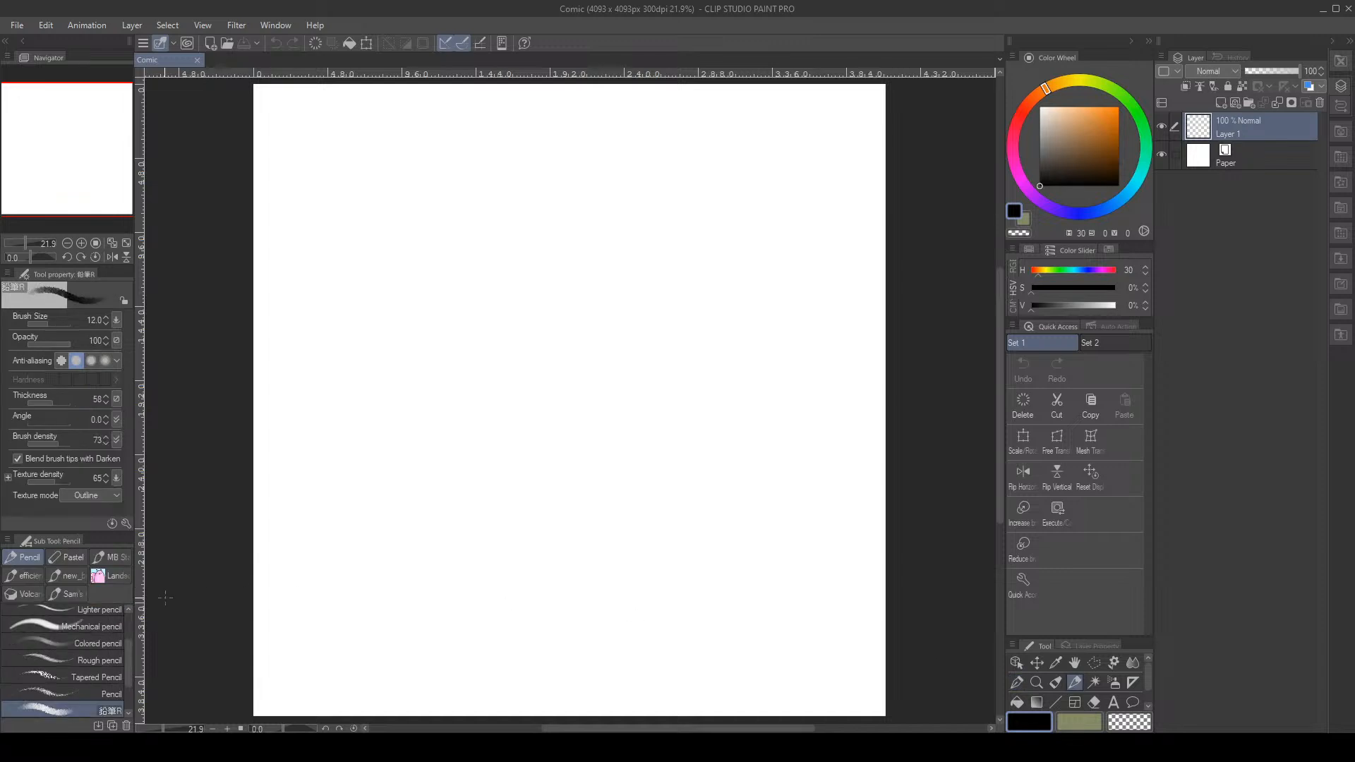
scroll(130, 660, down, 1)
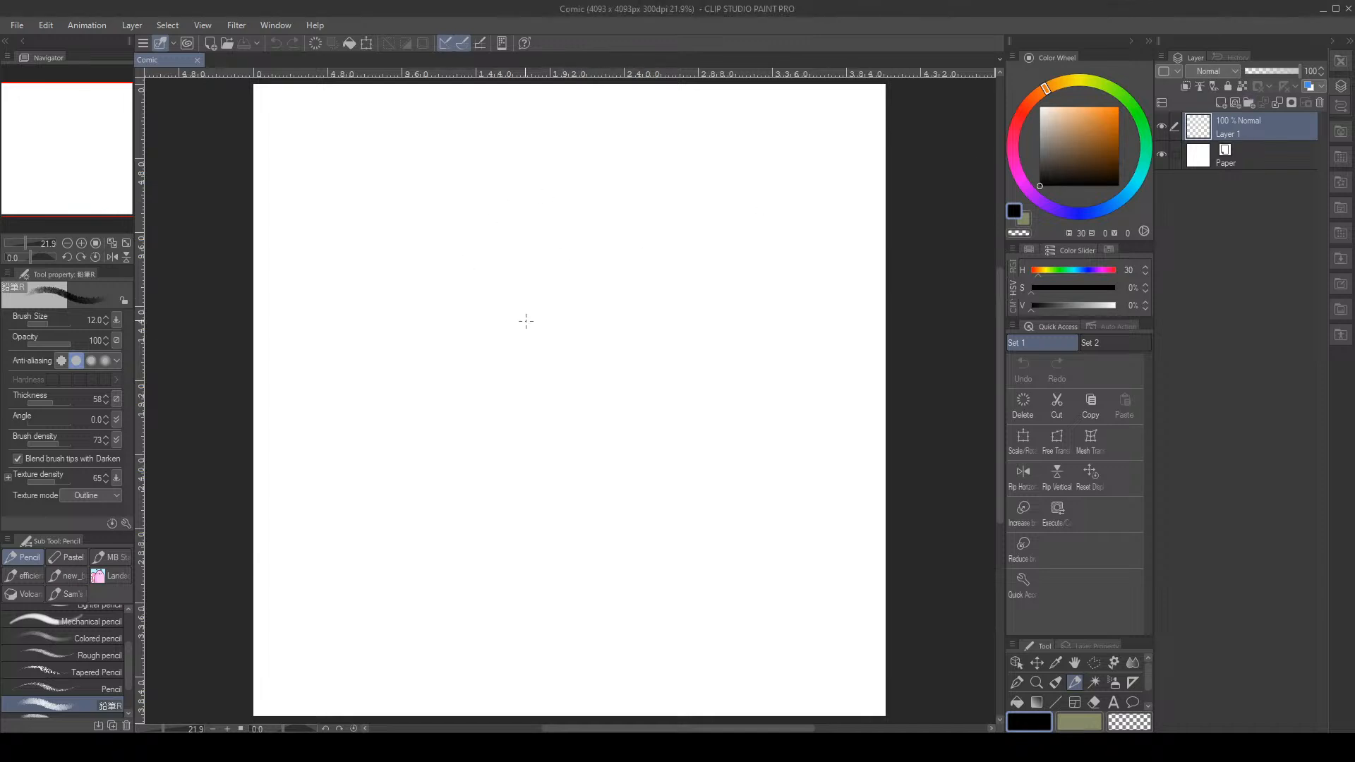
Sketch a rough head circle in the canvas's upper middle with the pencil at brush size 6
mouse_move(487, 225)
mouse_down()
mouse_move(574, 342)
mouse_move(658, 303)
mouse_move(655, 240)
mouse_move(494, 296)
mouse_move(487, 261)
mouse_up()
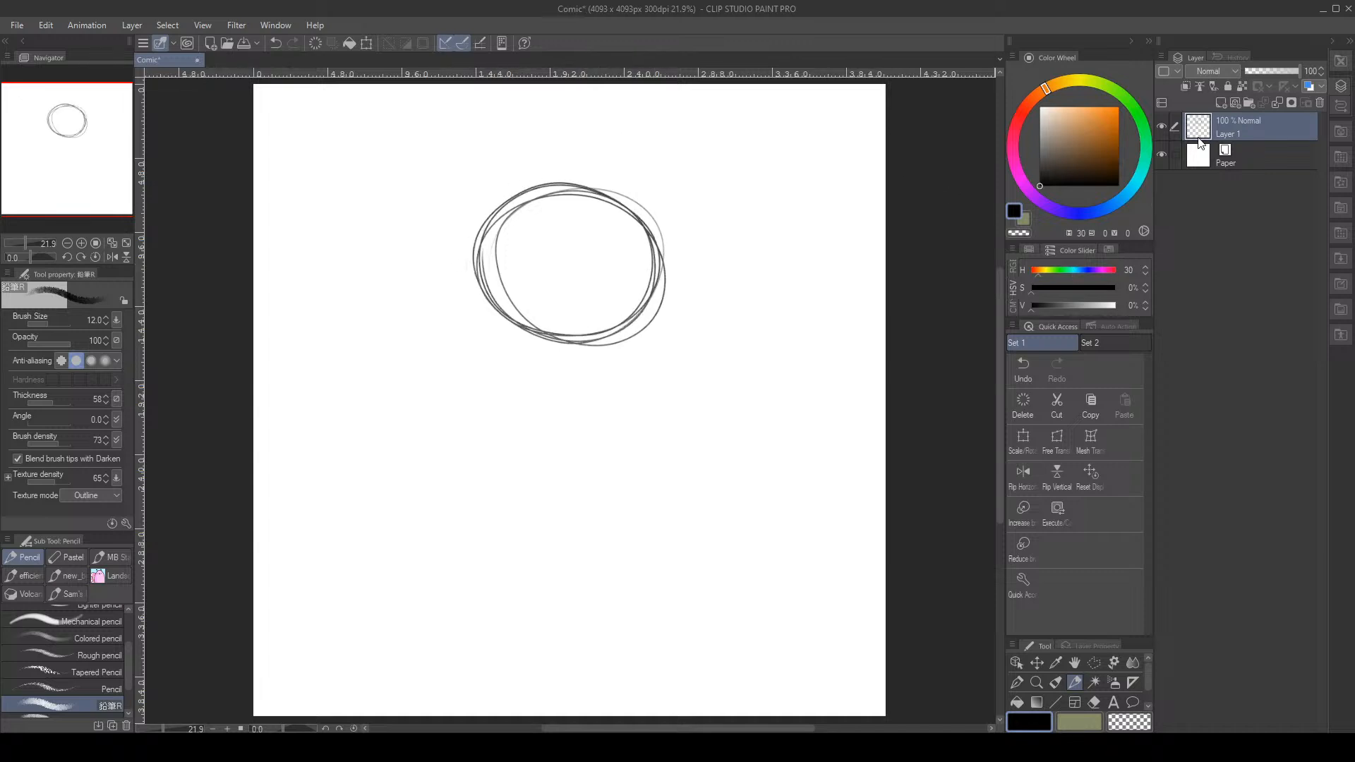
click(1024, 365)
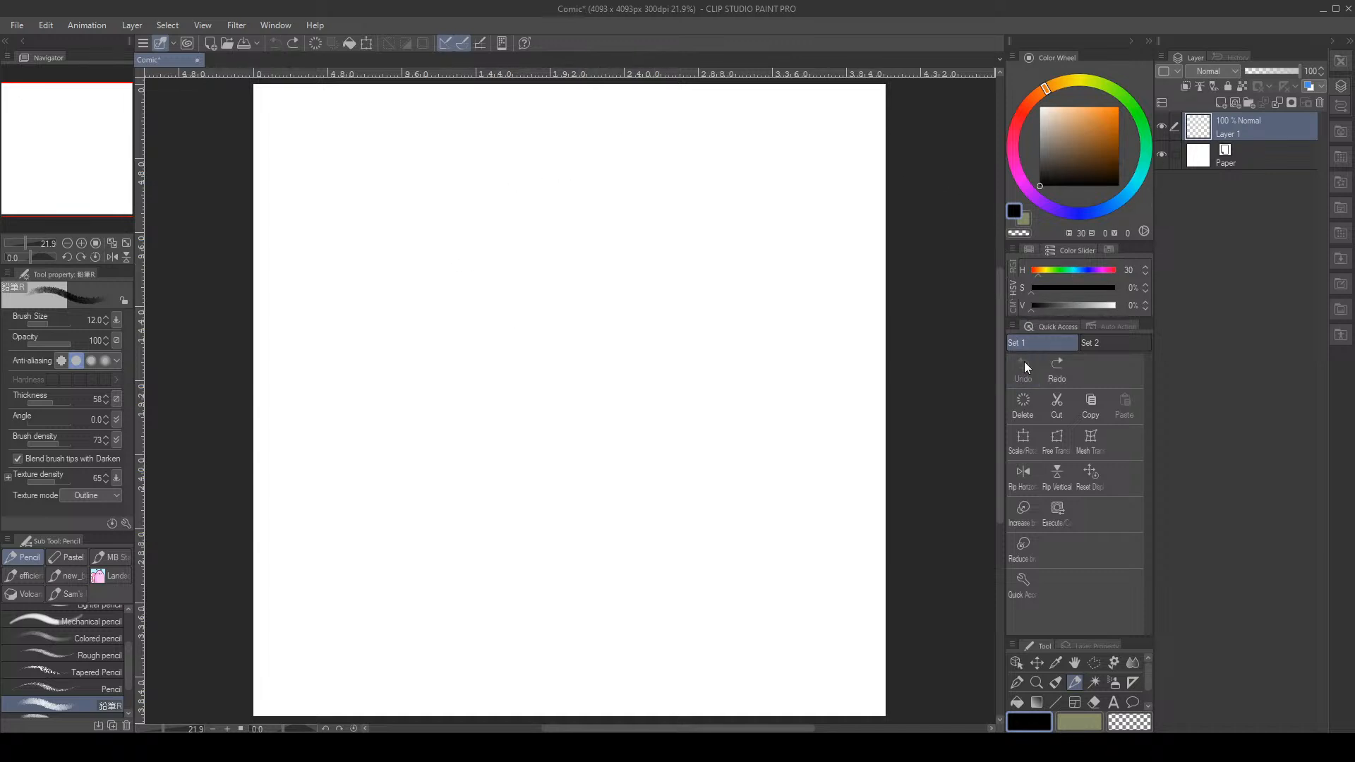
click(45, 322)
click(105, 322)
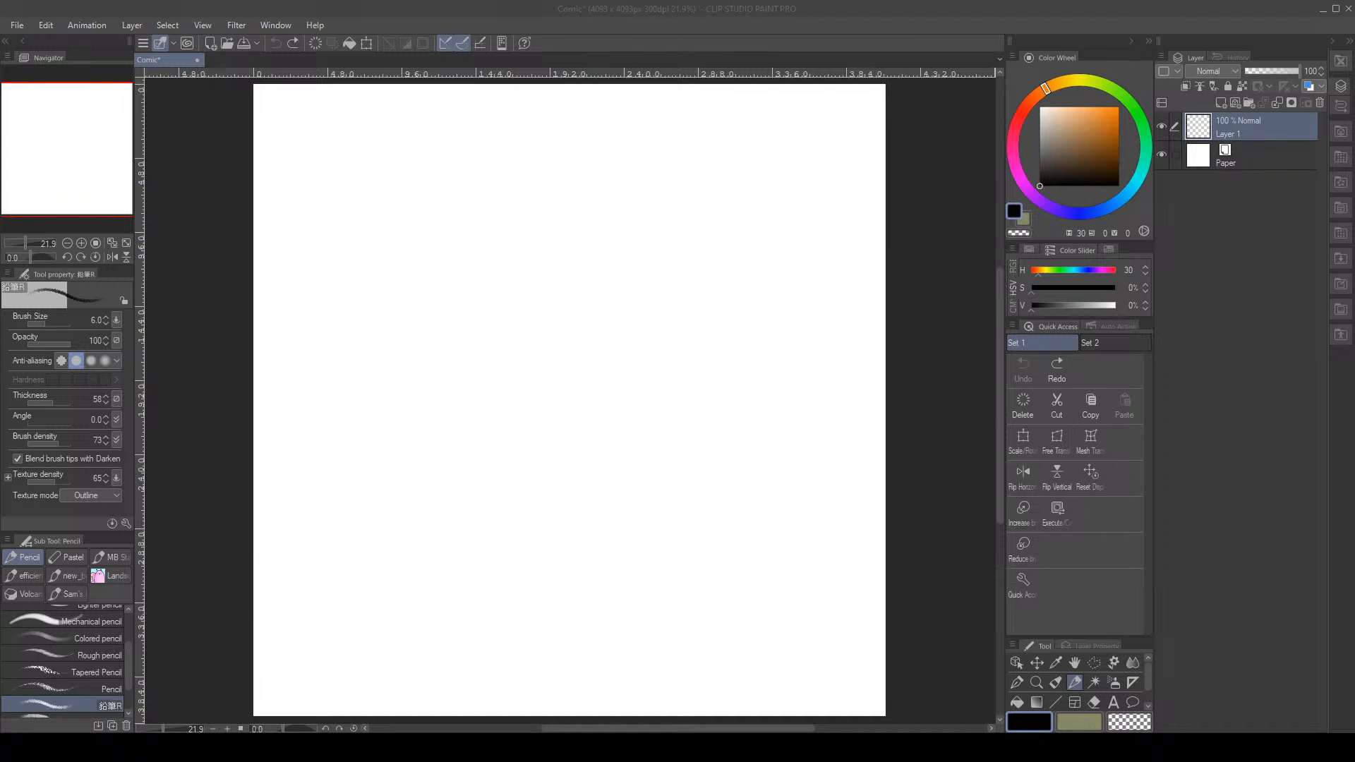
click(418, 381)
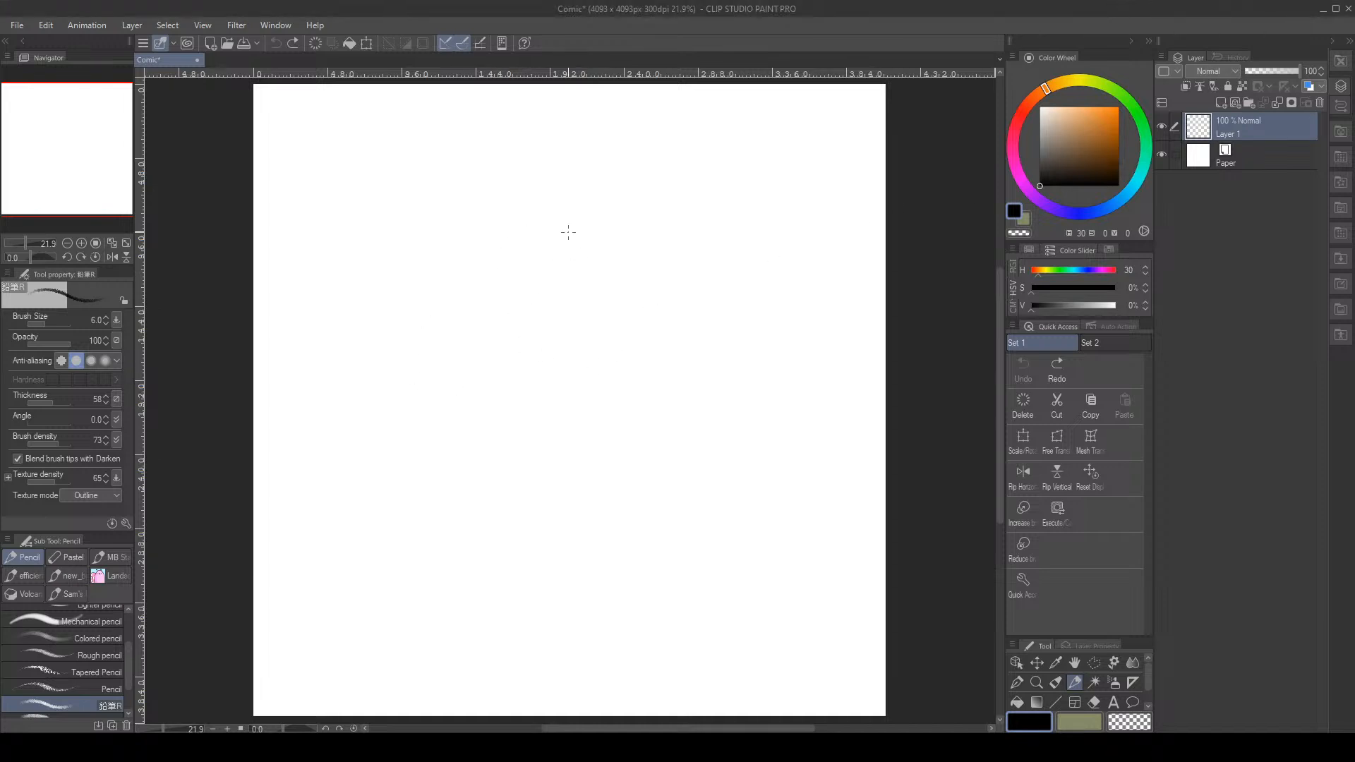
mouse_move(544, 213)
mouse_down()
mouse_move(607, 293)
mouse_move(512, 283)
mouse_move(492, 254)
mouse_move(500, 283)
mouse_move(558, 317)
mouse_move(494, 258)
mouse_up()
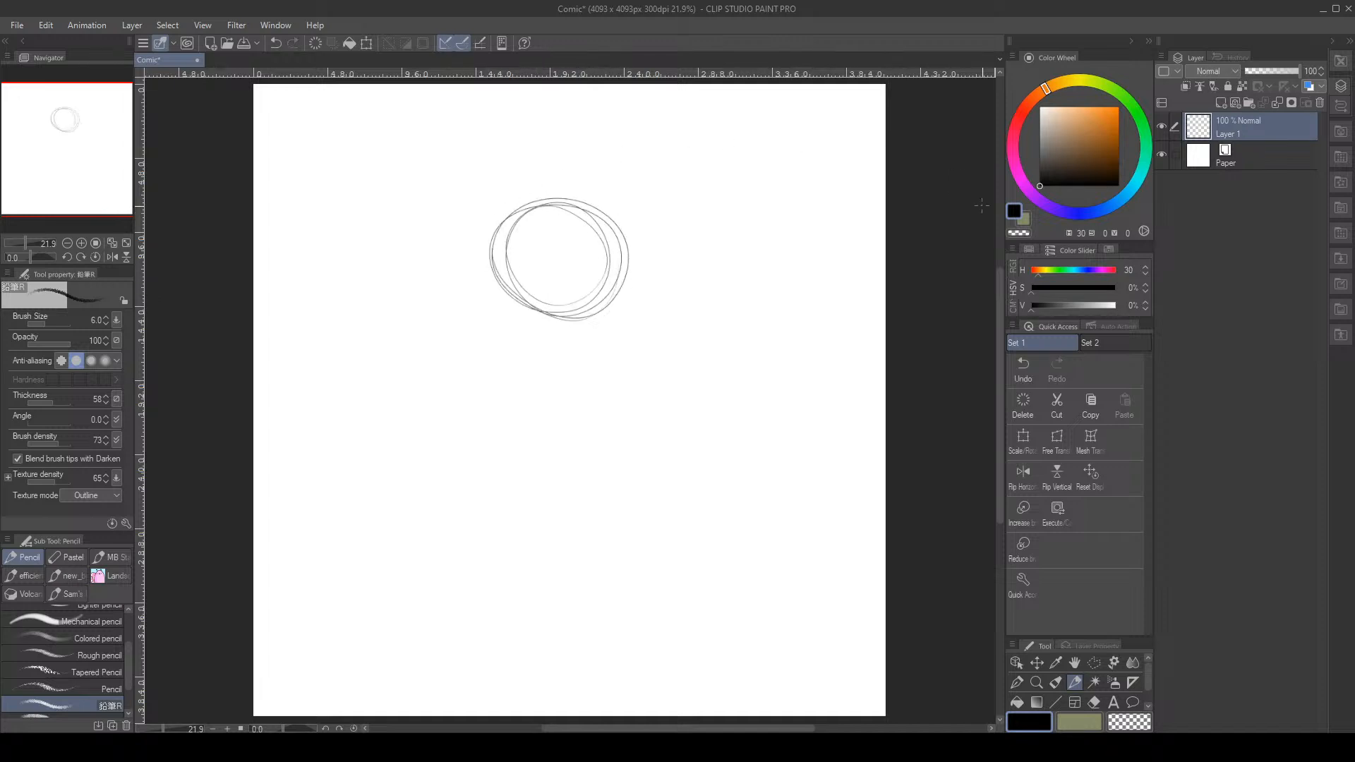
Erase the extra inner lines of the head circle using the Hard eraser at size 91.5
click(1094, 703)
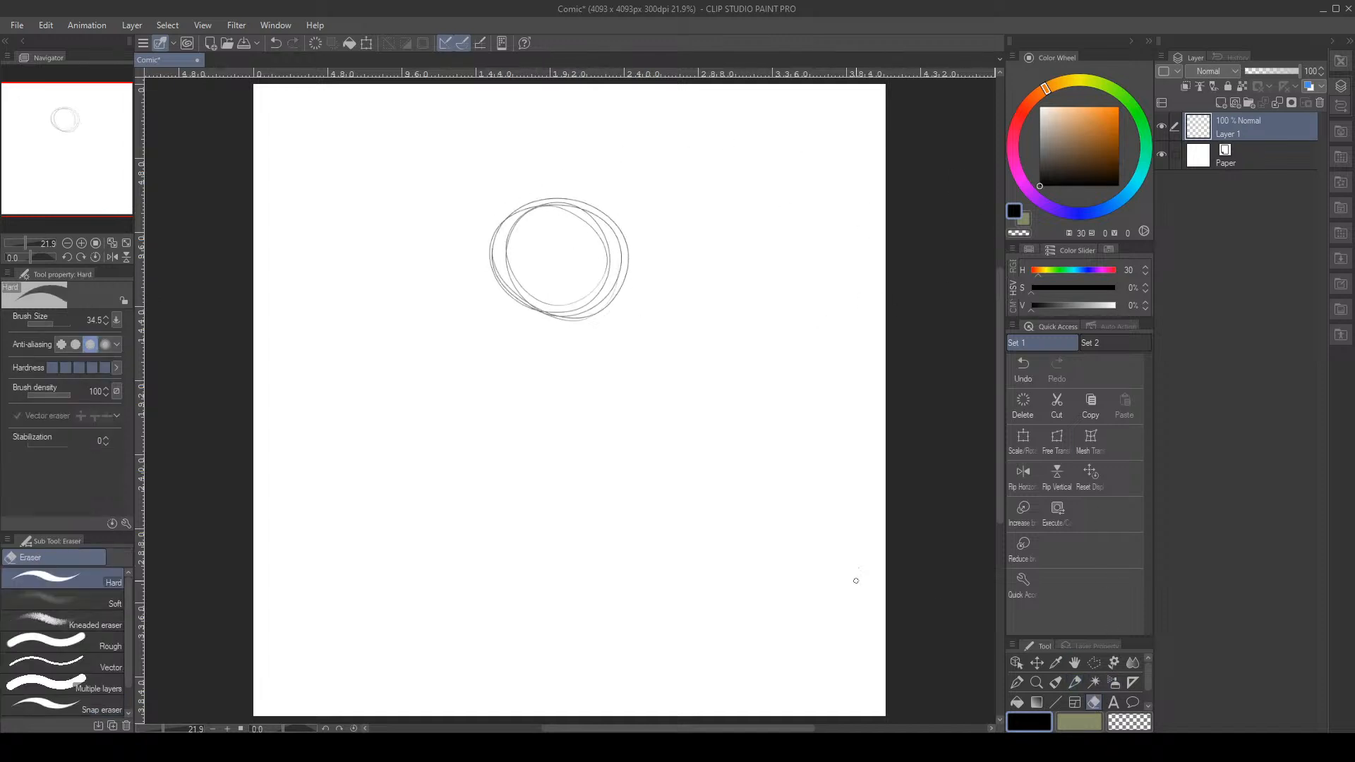
drag(53, 323, 62, 320)
mouse_move(509, 266)
mouse_down()
mouse_move(538, 214)
mouse_move(595, 222)
mouse_move(608, 275)
mouse_move(575, 305)
mouse_move(529, 292)
mouse_move(509, 233)
mouse_move(569, 208)
mouse_move(617, 230)
mouse_move(609, 282)
mouse_move(548, 297)
mouse_move(539, 233)
mouse_up()
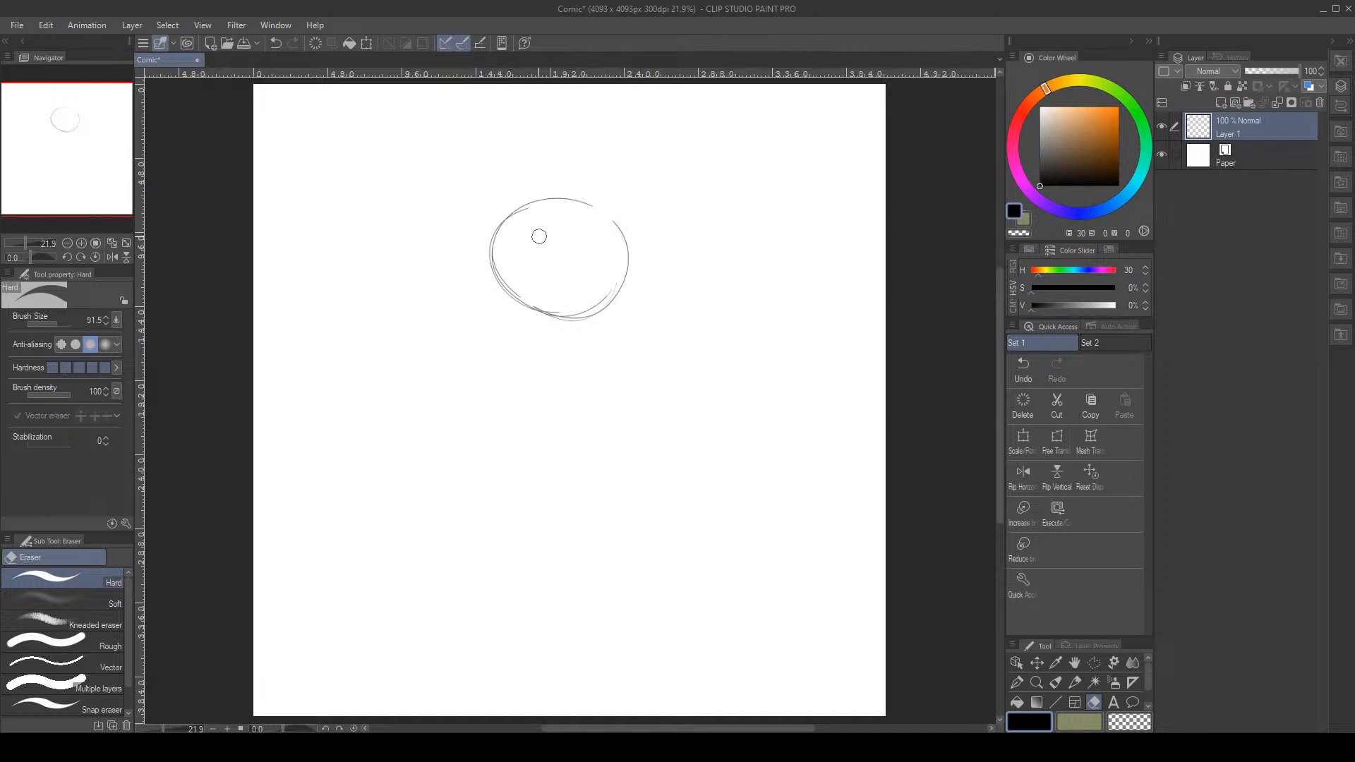
Pencil a short chin line below the head circle and connect it to both sides of the circle with curved jaw lines
click(1073, 681)
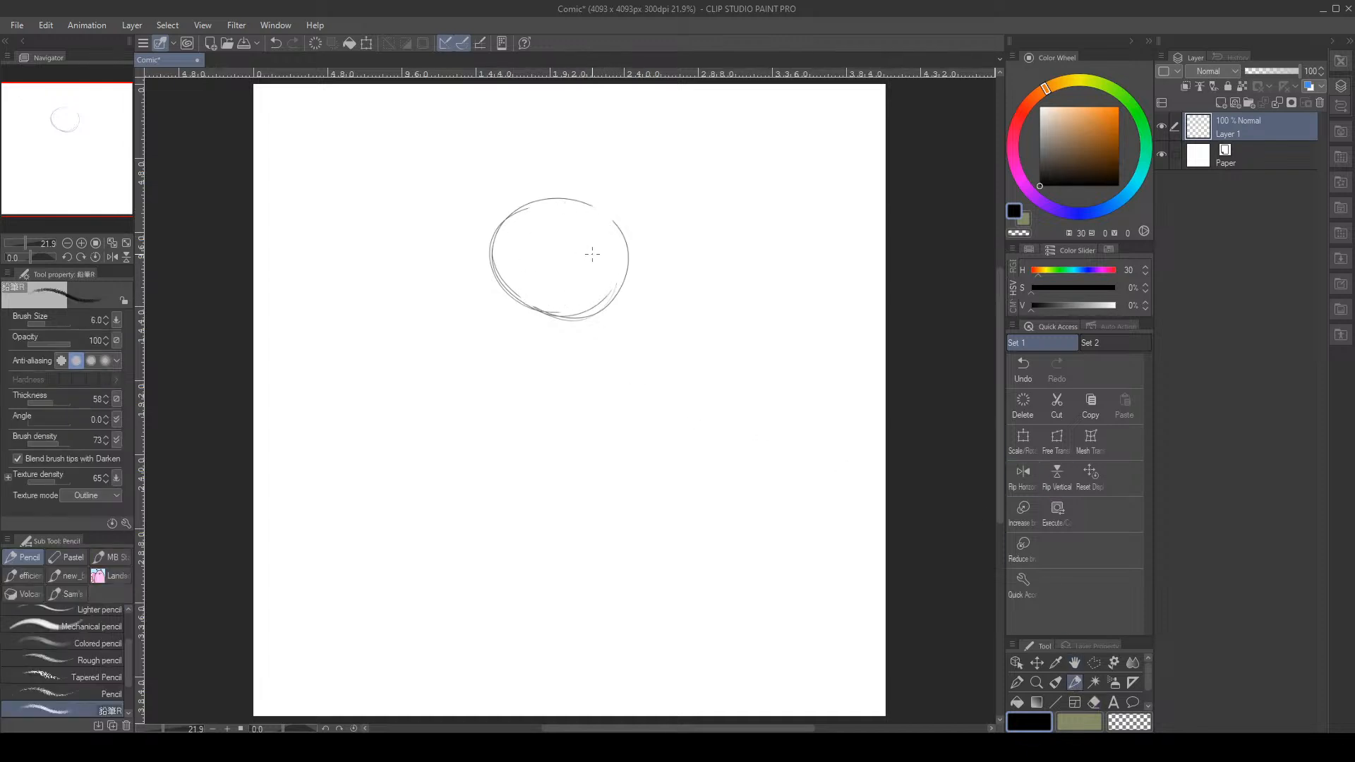
scroll(600, 248, up, 3)
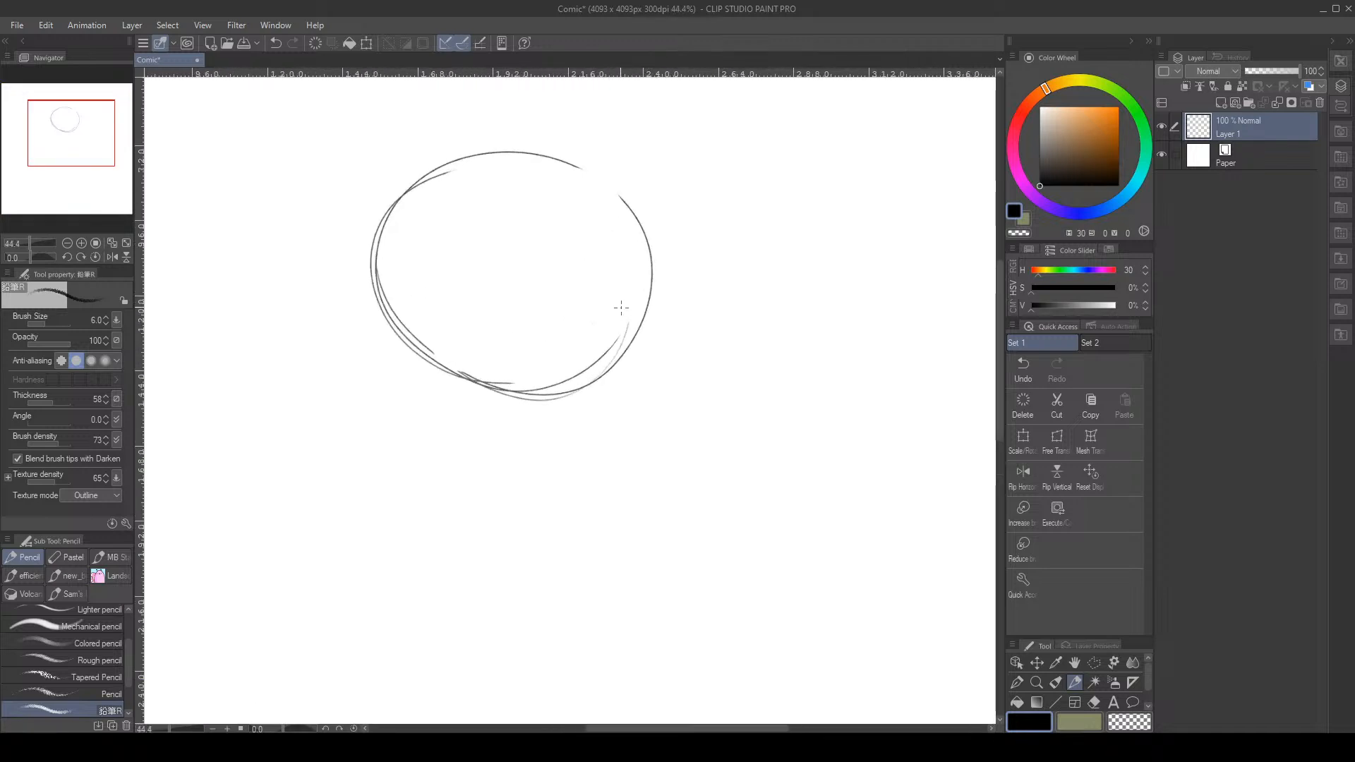
drag(652, 271, 637, 323)
mouse_move(554, 504)
mouse_down()
mouse_move(573, 505)
mouse_move(562, 506)
mouse_up()
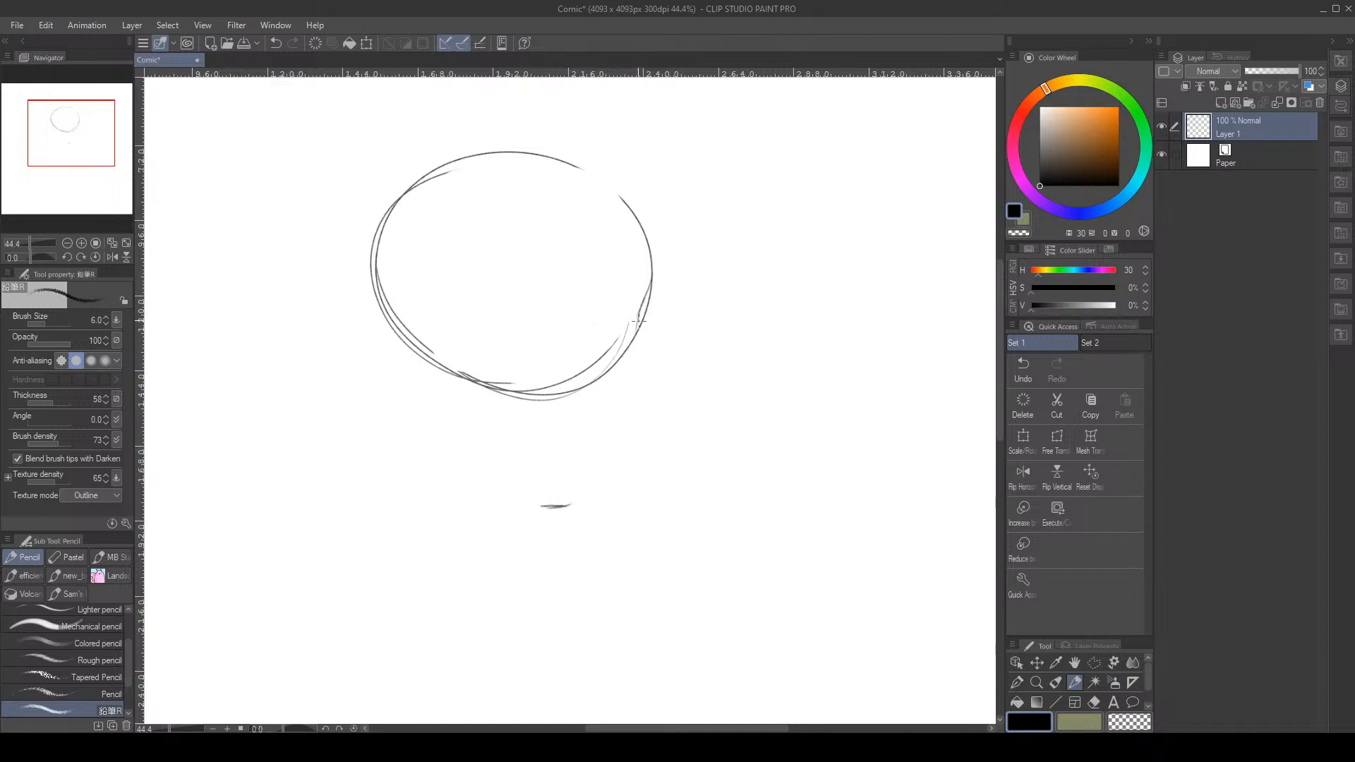
mouse_move(639, 321)
mouse_down()
mouse_move(631, 400)
mouse_move(572, 513)
mouse_up()
drag(542, 507, 452, 423)
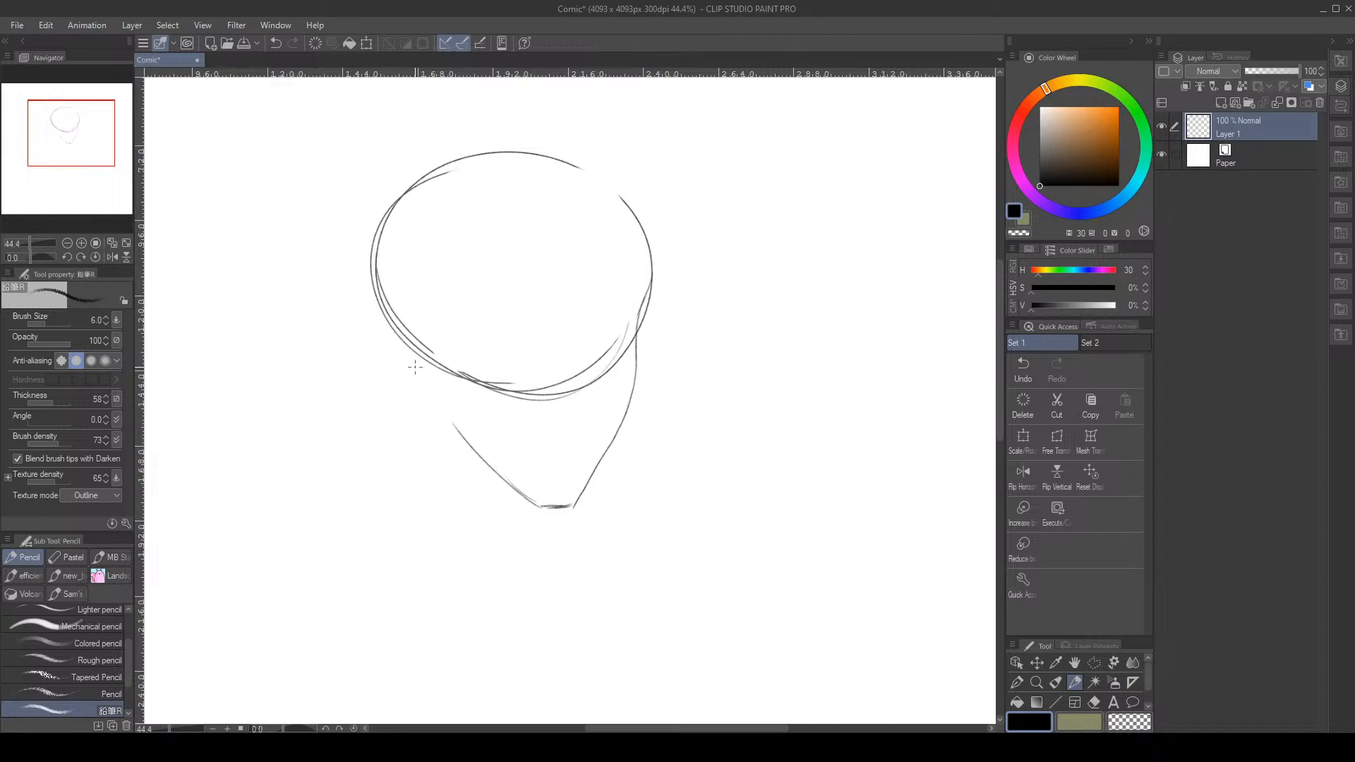
click(1025, 369)
mouse_move(417, 356)
mouse_down()
mouse_move(429, 411)
mouse_move(472, 459)
mouse_move(552, 506)
mouse_up()
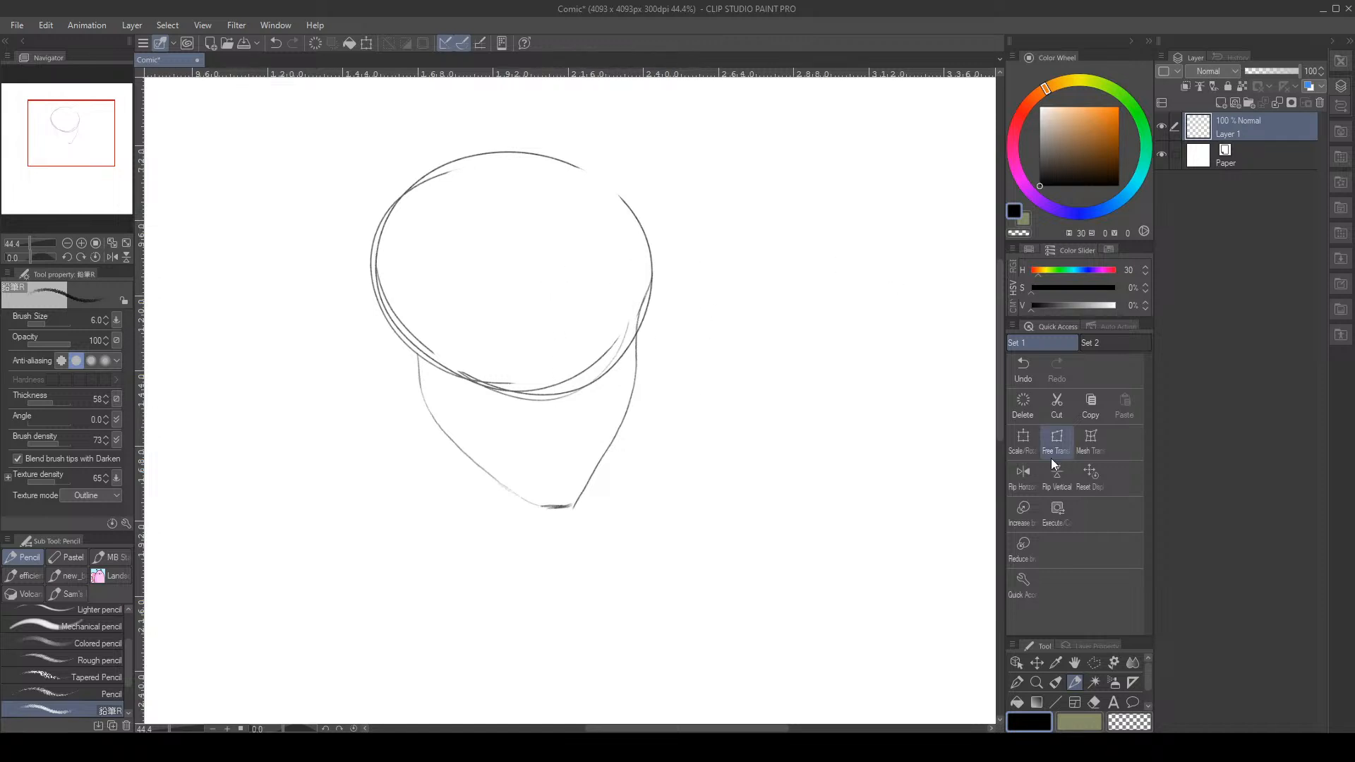
Select the jaw and chin lines with a closed Polyline selection that follows the underside of the head circle
click(1094, 663)
click(403, 354)
click(417, 354)
click(430, 369)
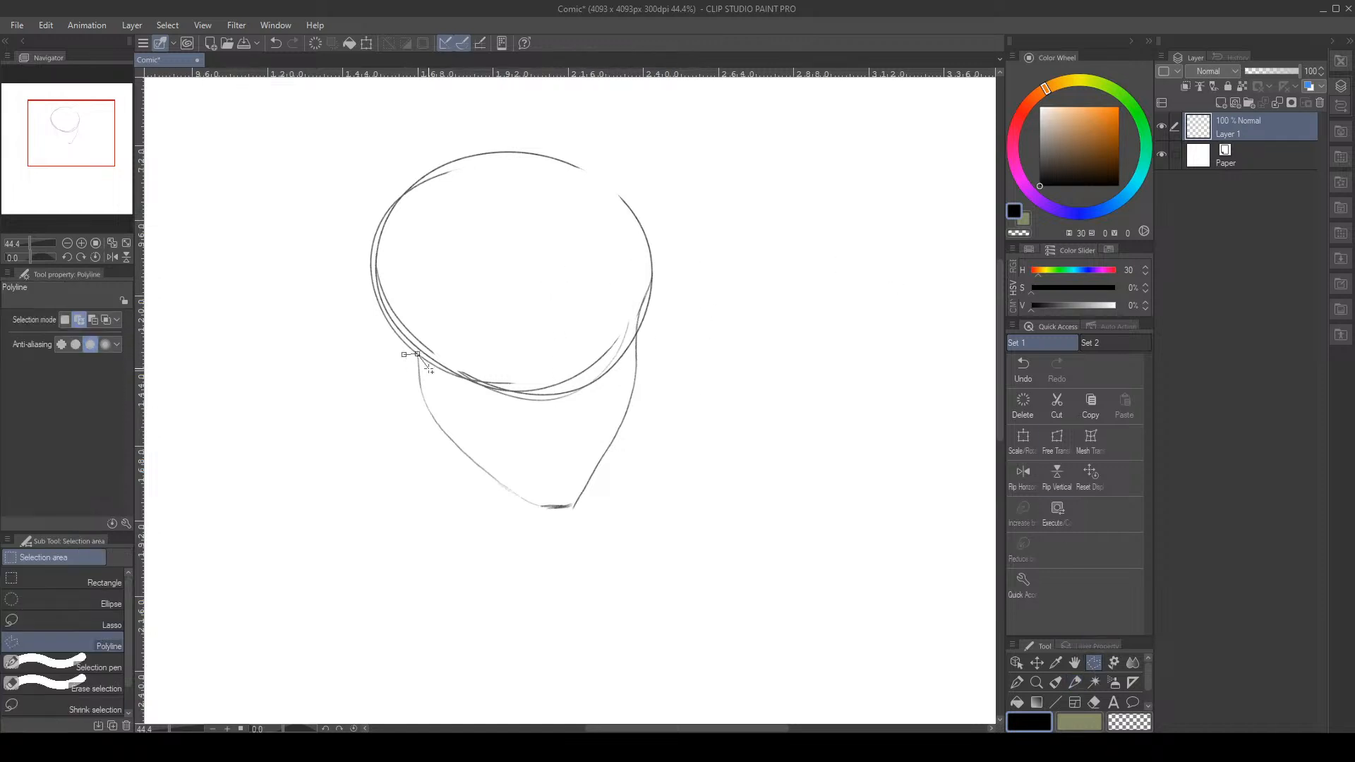
click(501, 412)
click(554, 439)
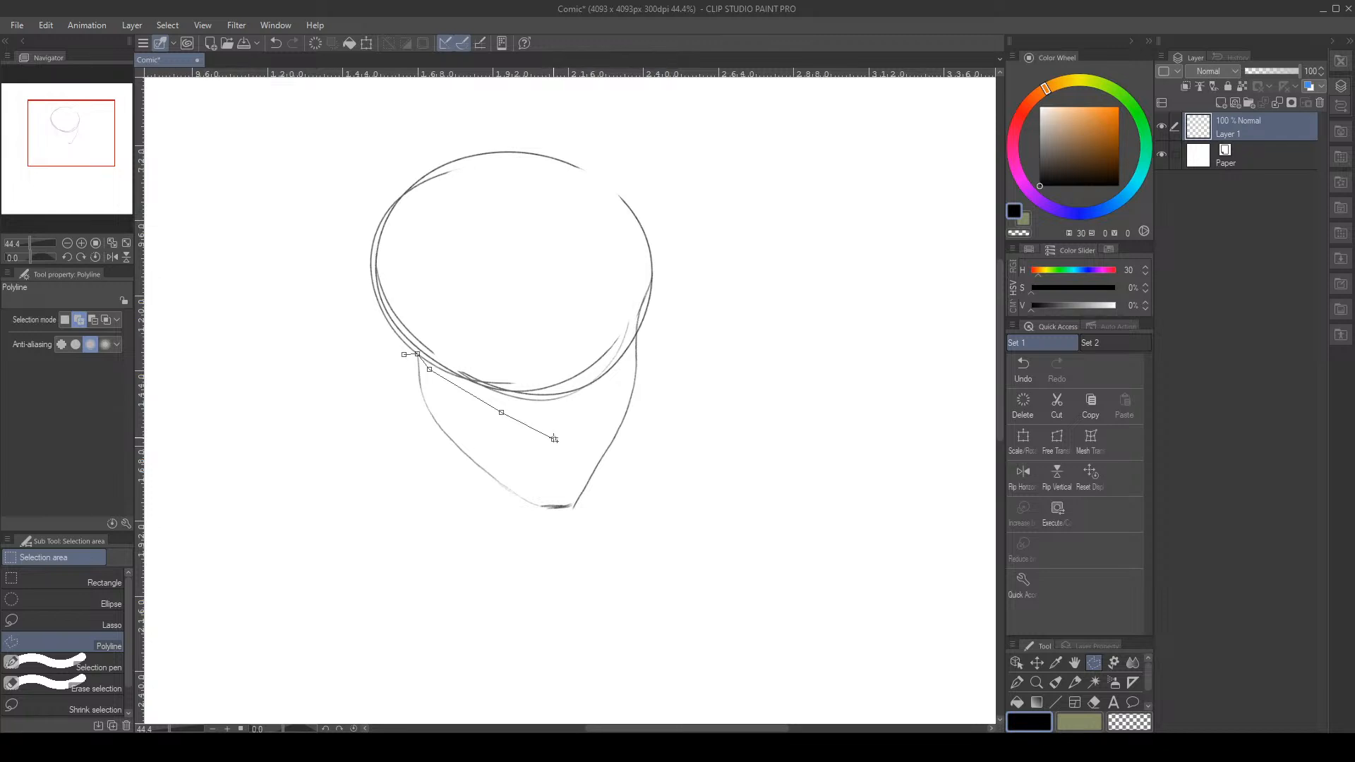
click(622, 374)
click(634, 339)
click(637, 329)
click(686, 306)
click(686, 432)
click(662, 527)
click(528, 568)
click(407, 503)
click(365, 411)
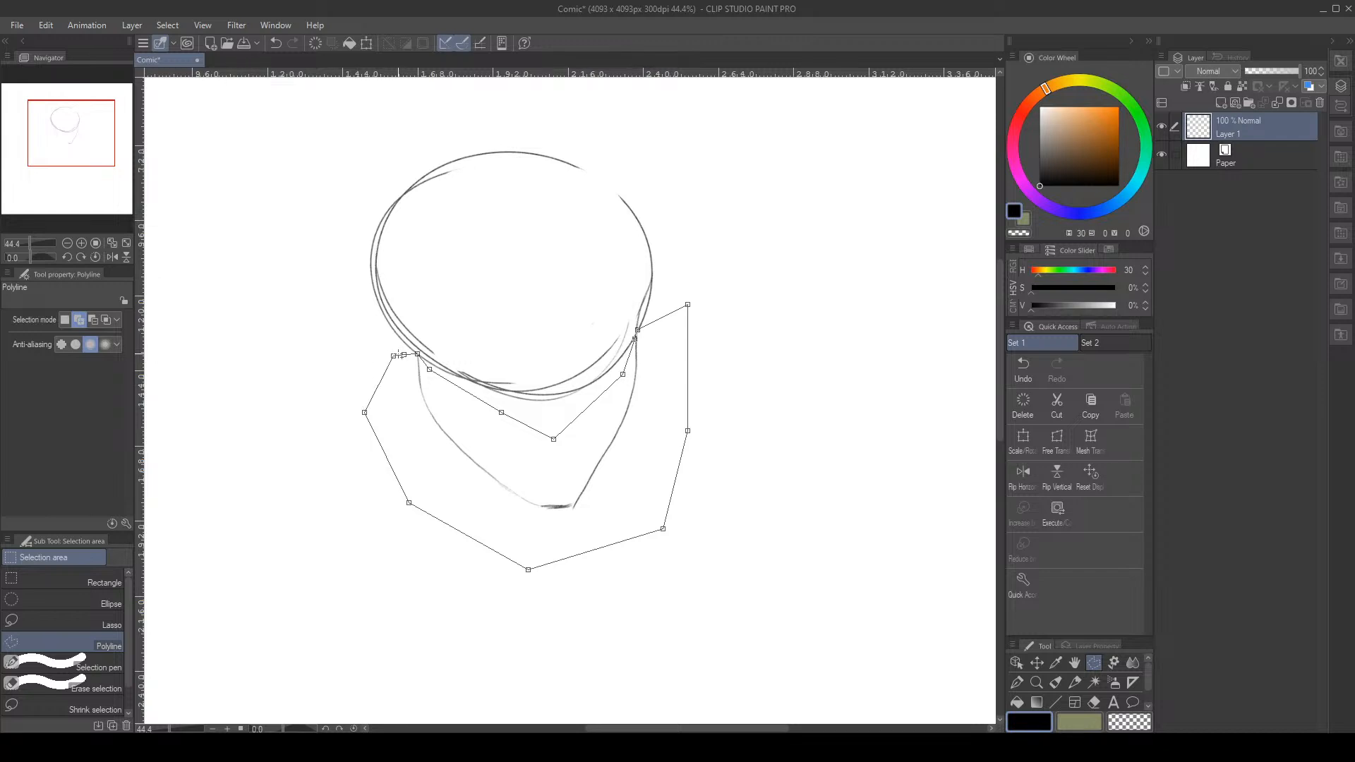
click(392, 358)
click(408, 356)
Shorten the selected jaw to about 90% height with Free Transform, adjust its lower corners slightly, and deselect it
key(ctrl+t)
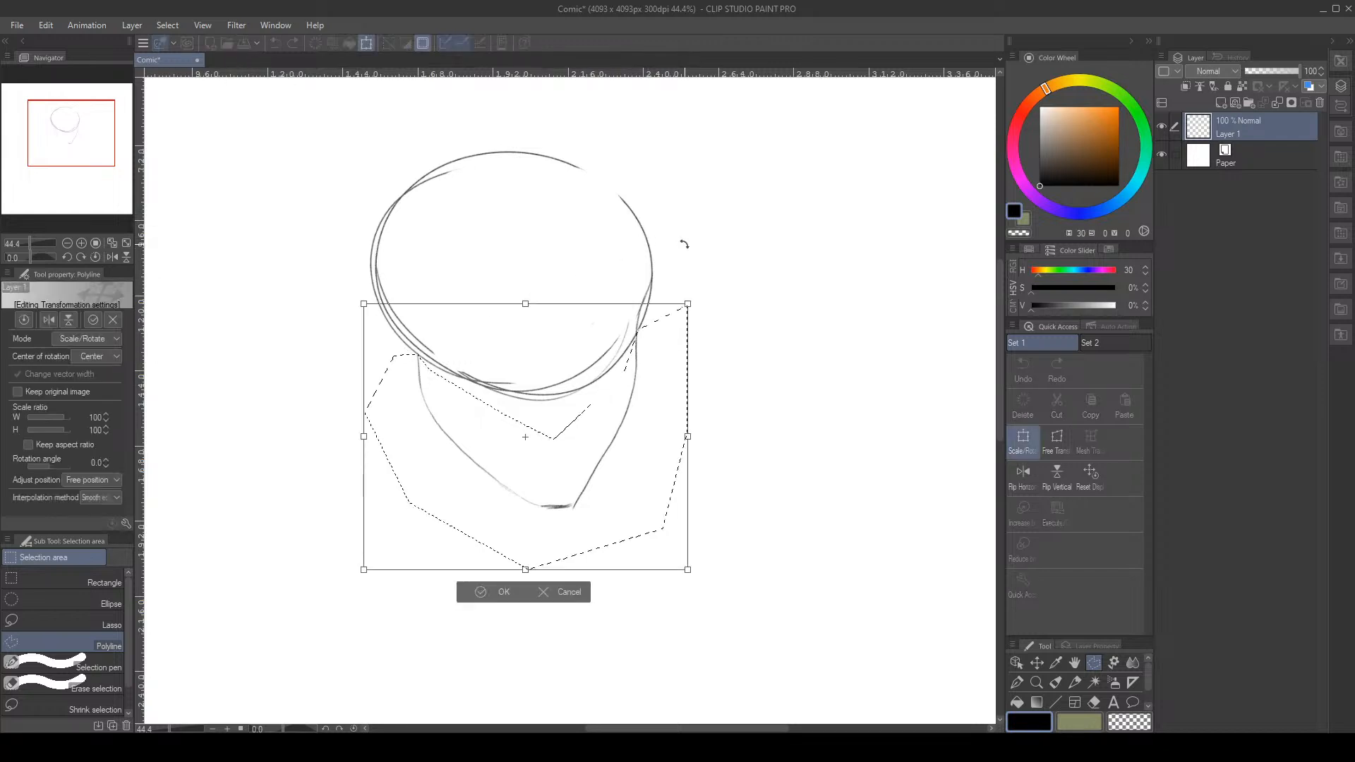
click(1056, 439)
drag(526, 570, 525, 547)
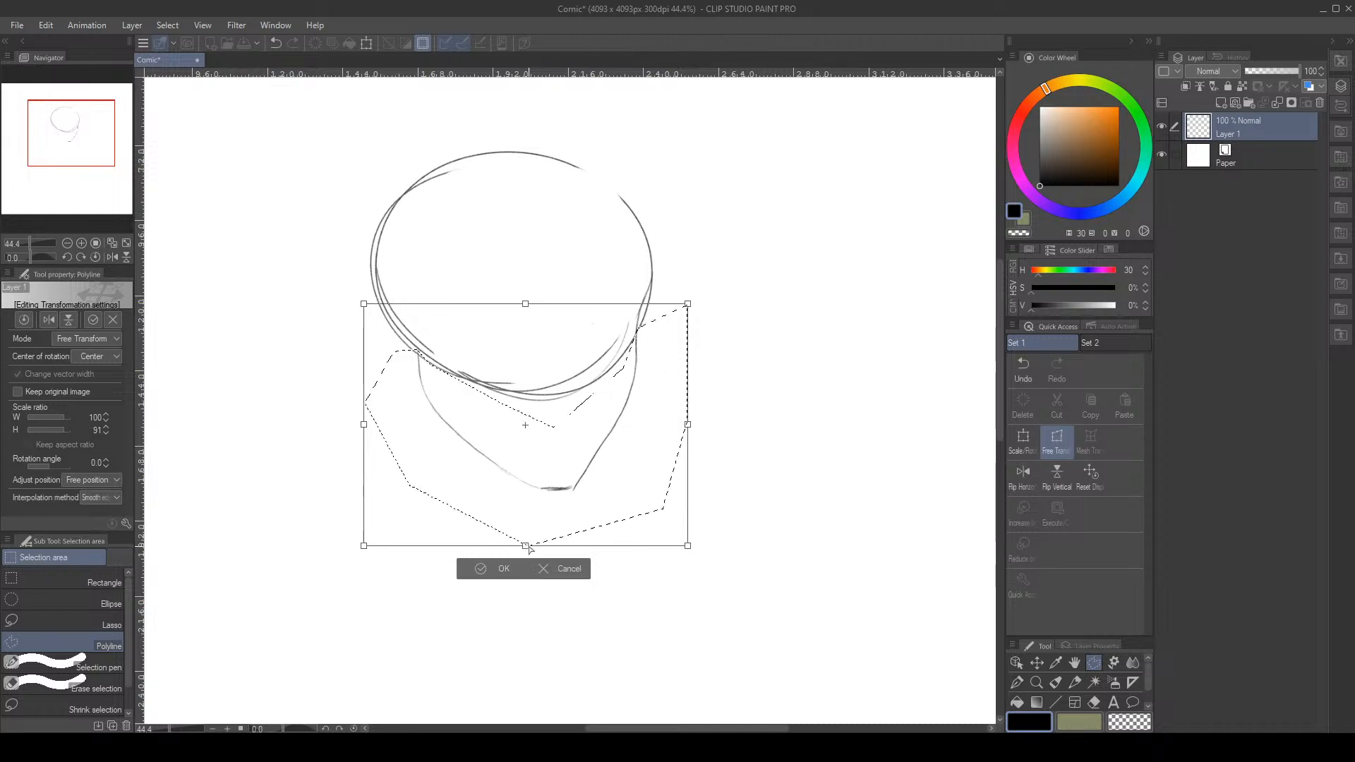
drag(530, 548, 531, 544)
drag(691, 543, 689, 535)
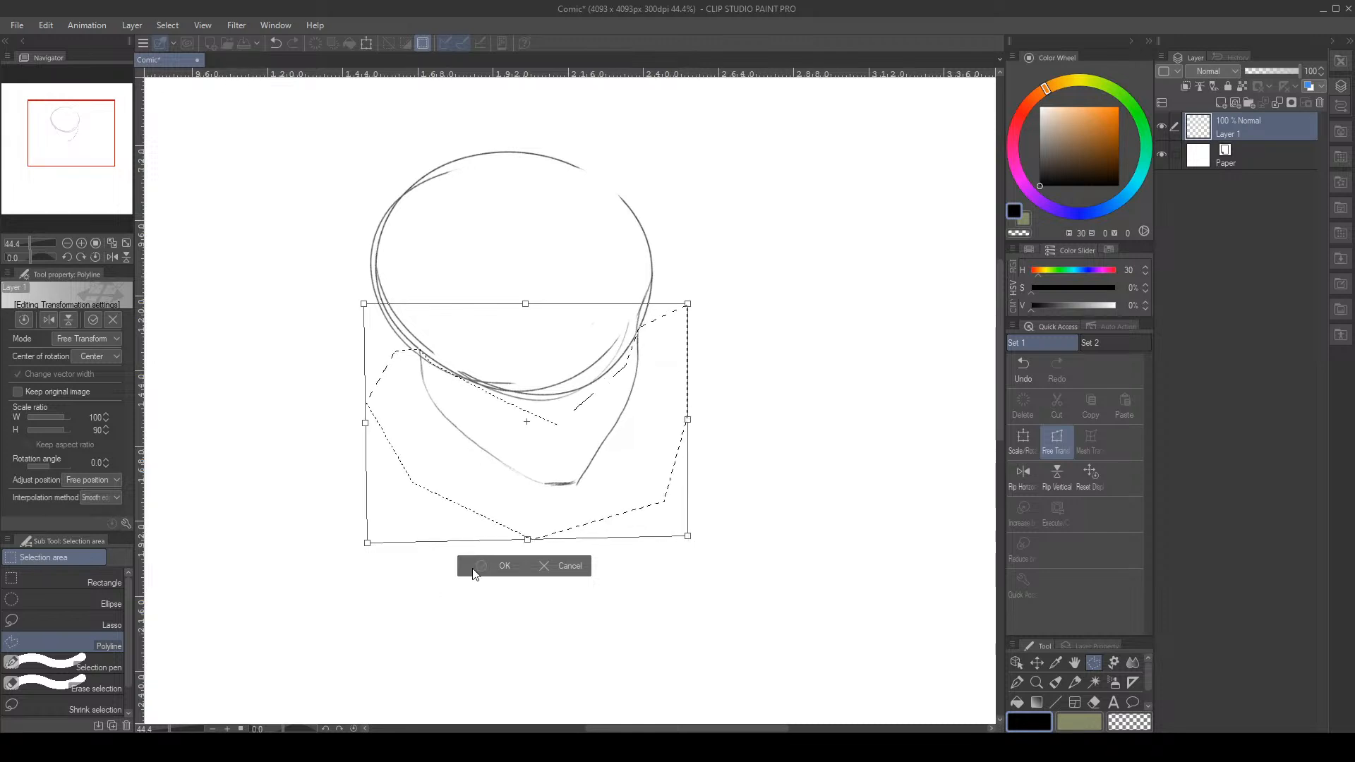
click(477, 567)
click(401, 563)
Sketch a tall ellipse for the head's side plane and two curved horizontal guidelines across the face for brow and nose
click(1074, 681)
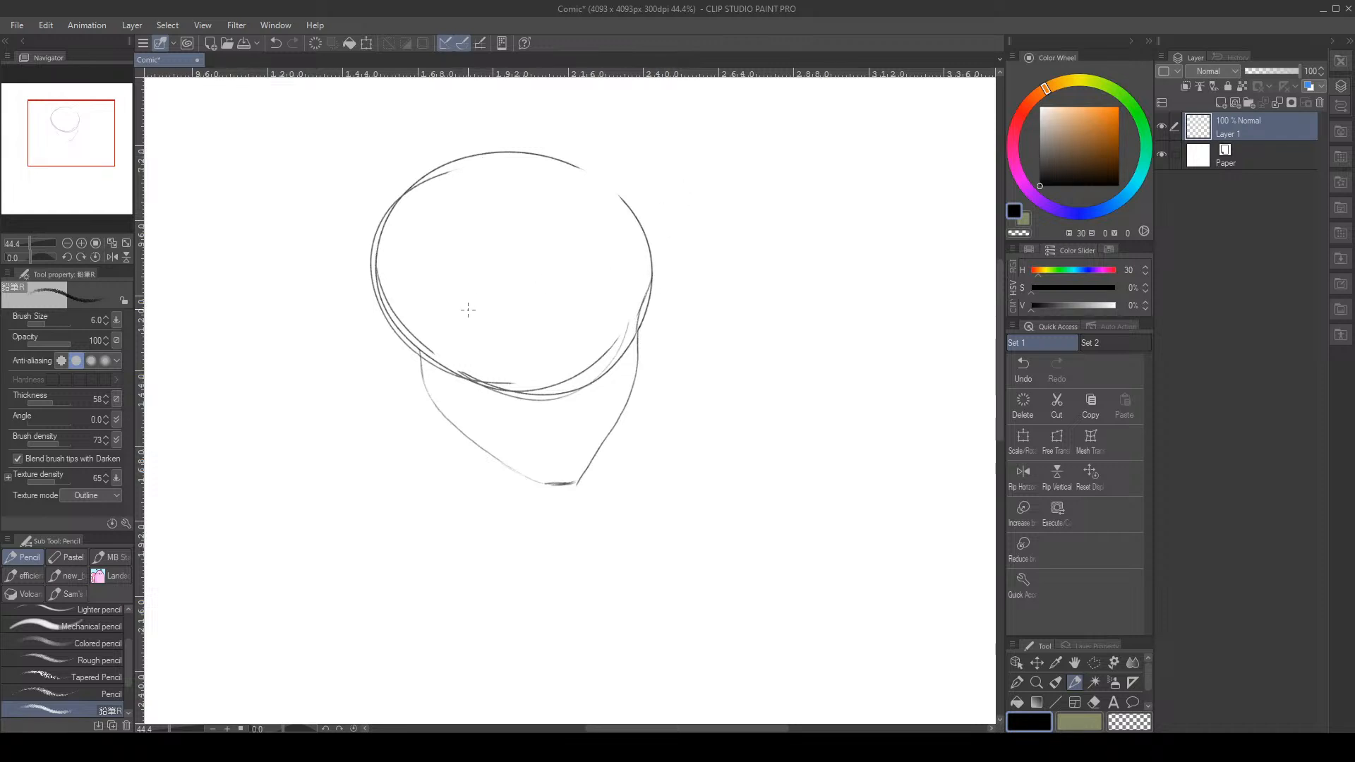
mouse_move(375, 326)
mouse_down()
mouse_move(408, 361)
mouse_move(438, 220)
mouse_move(392, 340)
mouse_move(437, 223)
mouse_move(383, 342)
mouse_move(359, 276)
mouse_up()
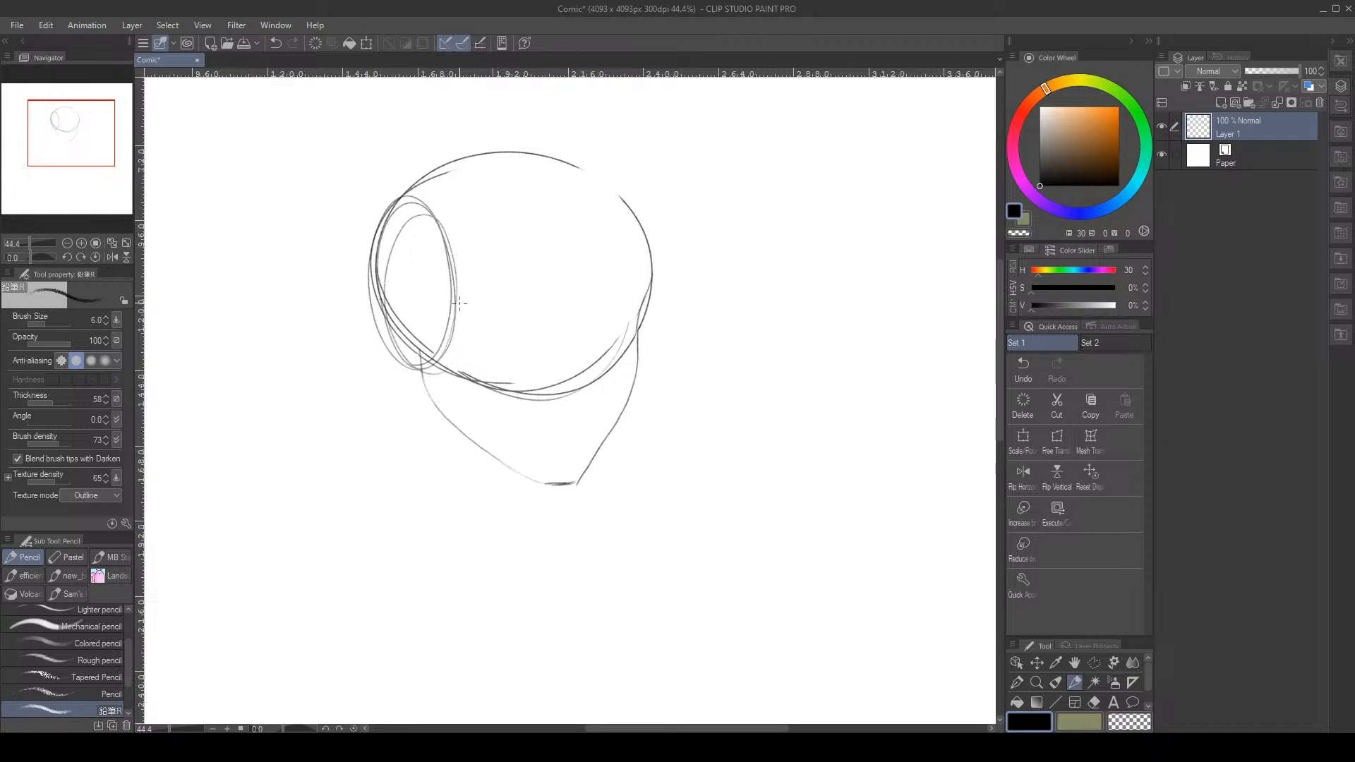
drag(458, 307, 639, 279)
click(1021, 369)
drag(460, 286, 638, 279)
drag(452, 353, 646, 359)
click(1022, 366)
drag(446, 345, 624, 345)
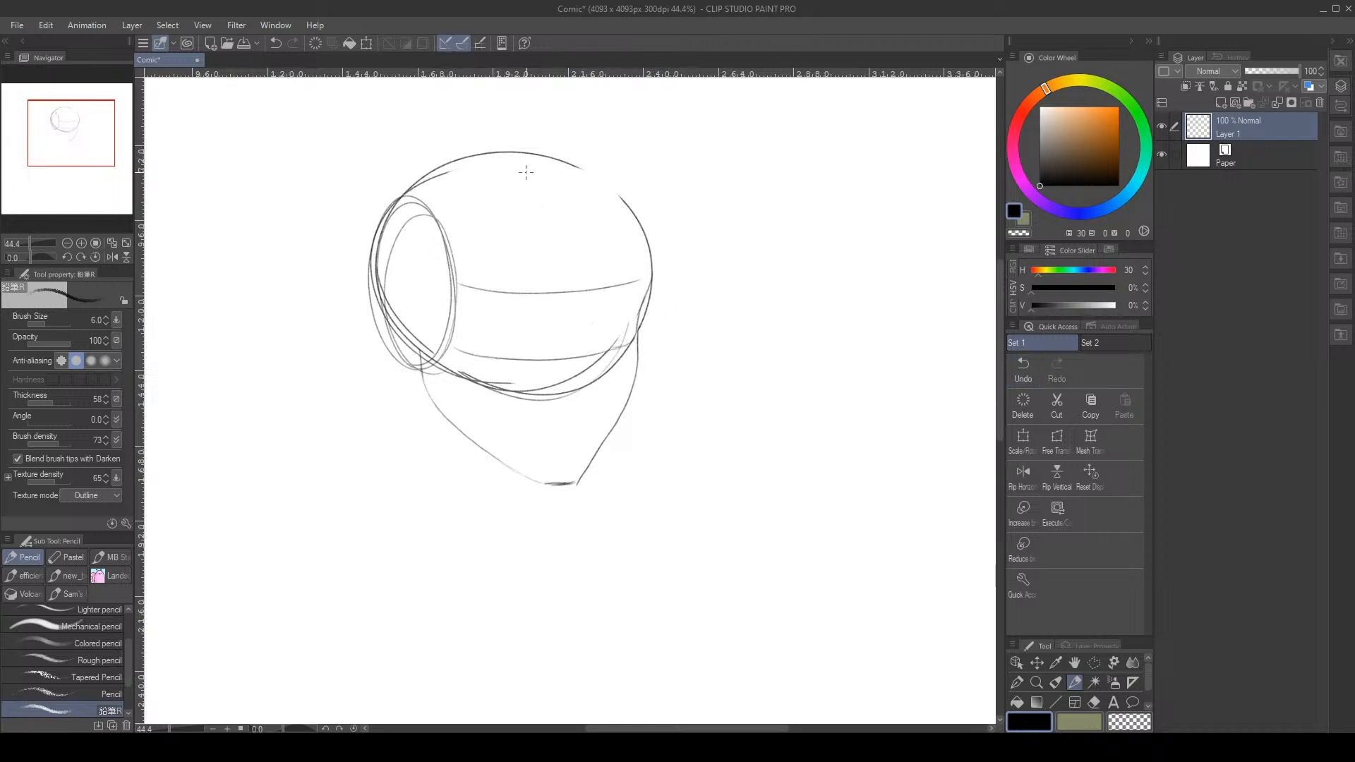
Draw a curved vertical centre line down the face from the top of the head to the chin
mouse_move(544, 189)
mouse_down()
mouse_move(583, 293)
mouse_move(568, 458)
mouse_up()
click(1022, 378)
mouse_move(498, 166)
mouse_down()
mouse_move(554, 219)
mouse_move(575, 286)
mouse_move(563, 487)
mouse_up()
key(e)
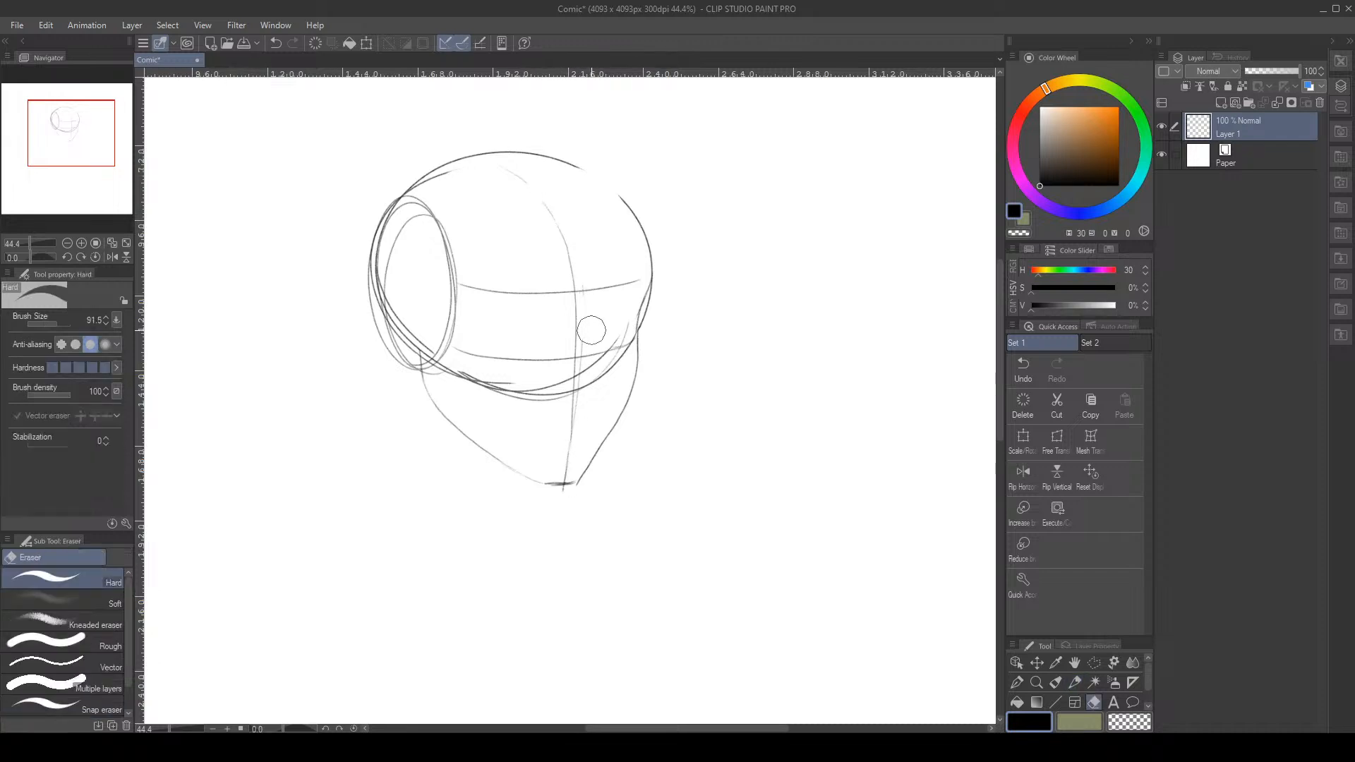
Pencil the nose along the centre line, with a bridge, a round tip and the near nostril wing
key(p)
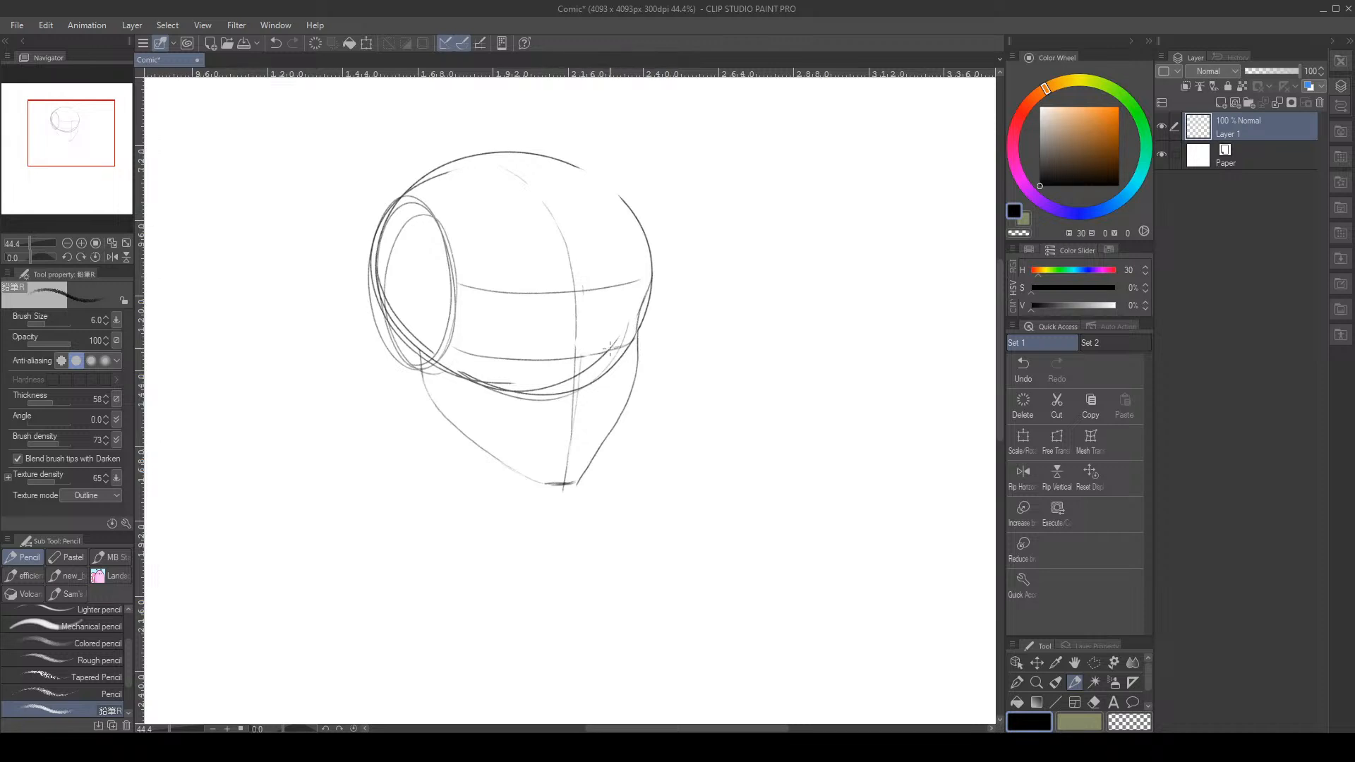
drag(577, 358, 607, 353)
drag(534, 324, 542, 332)
click(1036, 379)
mouse_move(581, 288)
mouse_down()
mouse_move(589, 375)
mouse_move(576, 378)
mouse_move(592, 393)
mouse_move(590, 368)
mouse_move(598, 390)
mouse_move(567, 372)
mouse_move(591, 398)
mouse_move(604, 364)
mouse_up()
drag(587, 355, 594, 373)
drag(541, 383, 562, 397)
click(1022, 368)
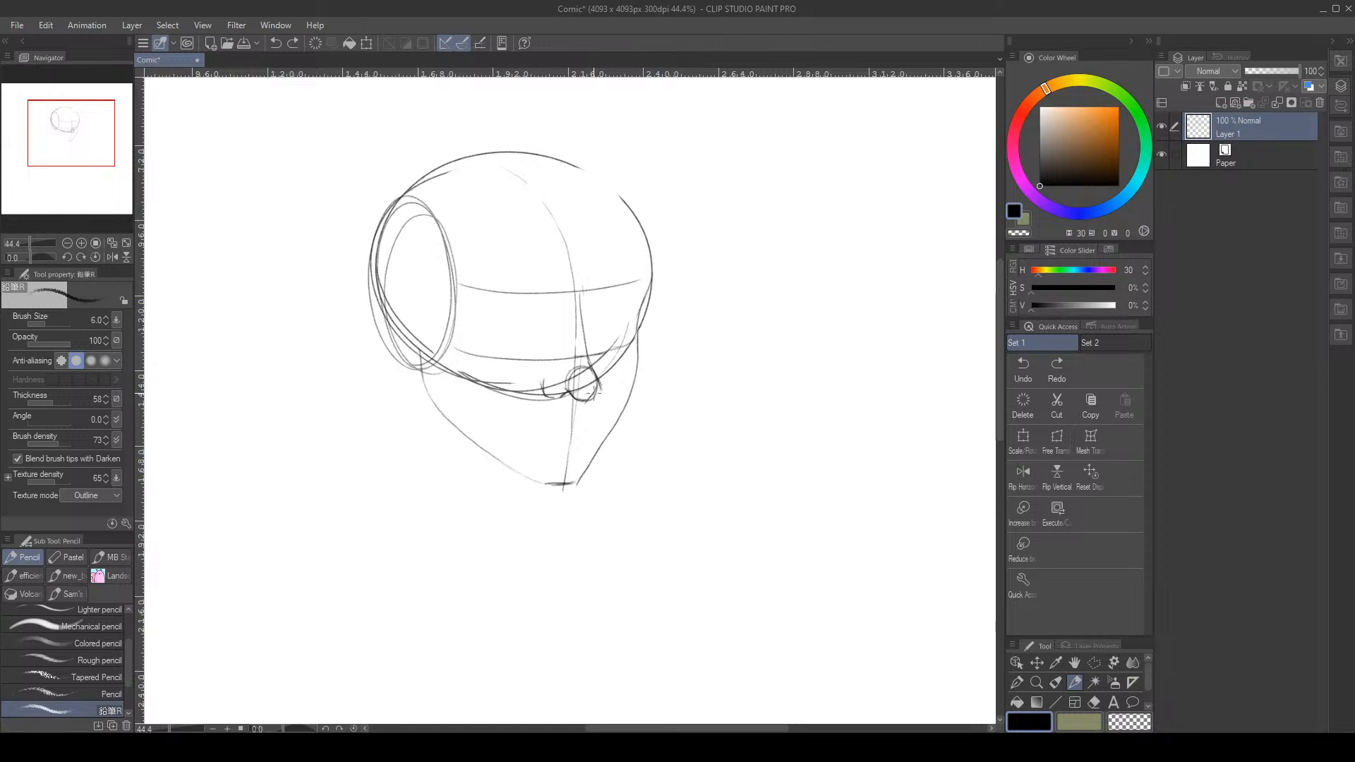
Refine the far nostril wing beside the round nose tip, undoing the strokes that do not fit
drag(590, 374, 598, 392)
click(1023, 365)
drag(600, 386, 604, 390)
click(1023, 370)
click(1026, 365)
drag(597, 386, 592, 397)
Extend the top of the nose bridge into a short curved line crossing the brow guideline
drag(74, 133, 63, 138)
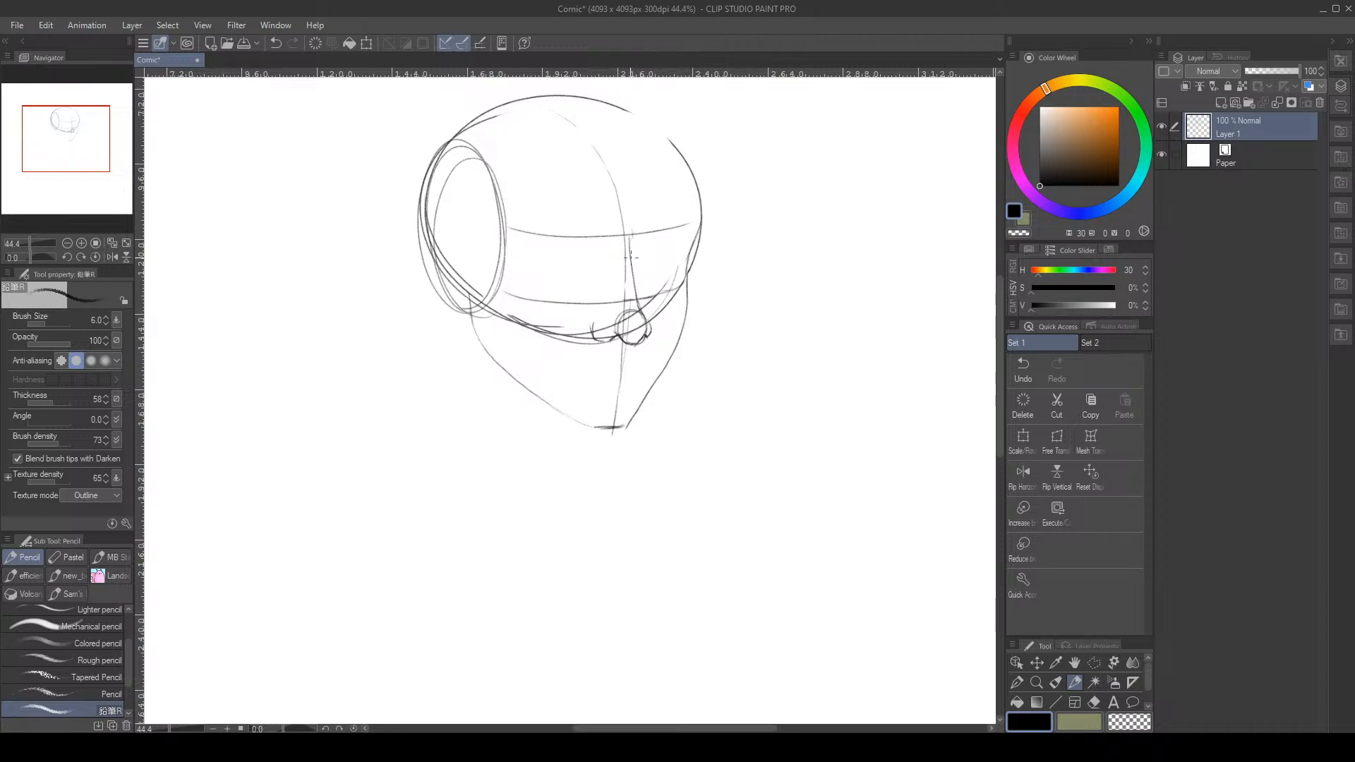
drag(646, 220, 633, 241)
drag(631, 241, 632, 263)
Draw the near eye's inner corner and upper eyelid just below the brow guideline, rotating the canvas for the stroke
drag(583, 250, 591, 263)
drag(45, 258, 16, 265)
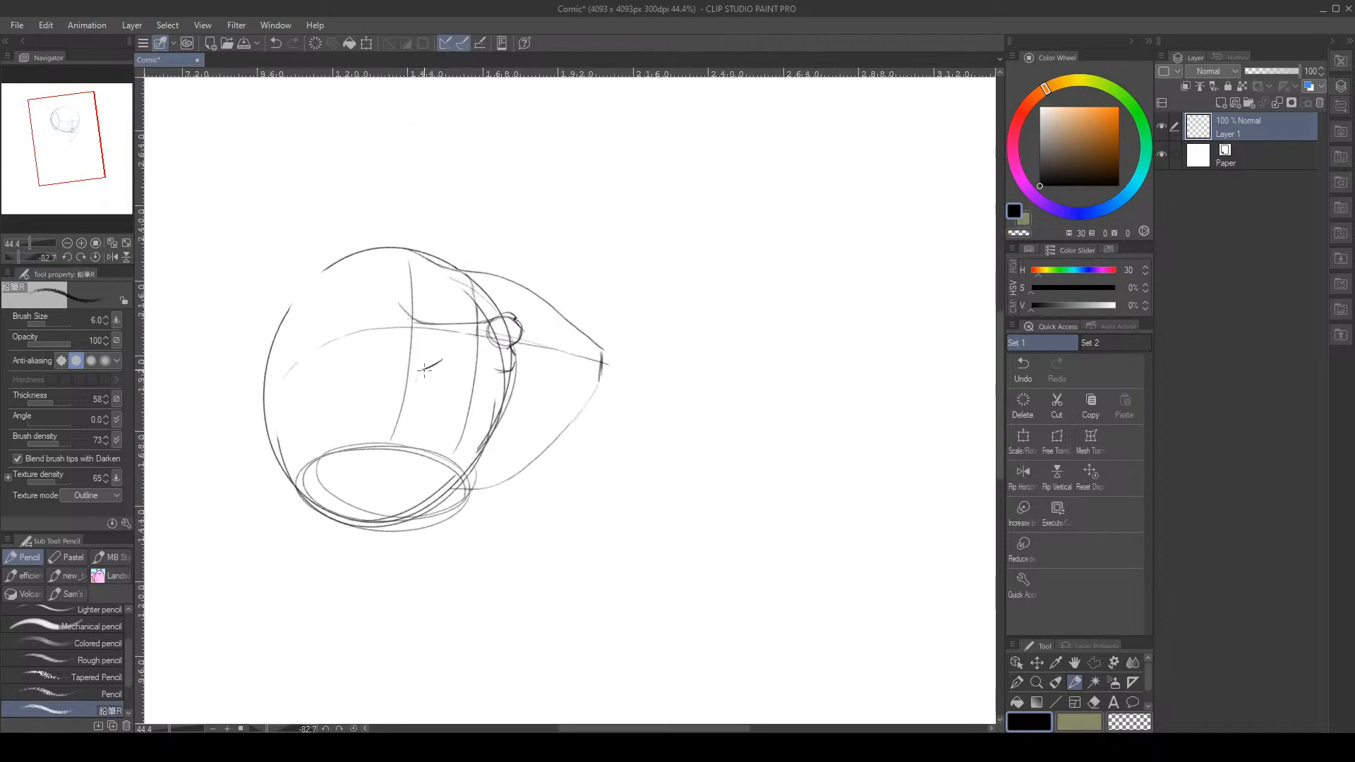
drag(424, 369, 412, 420)
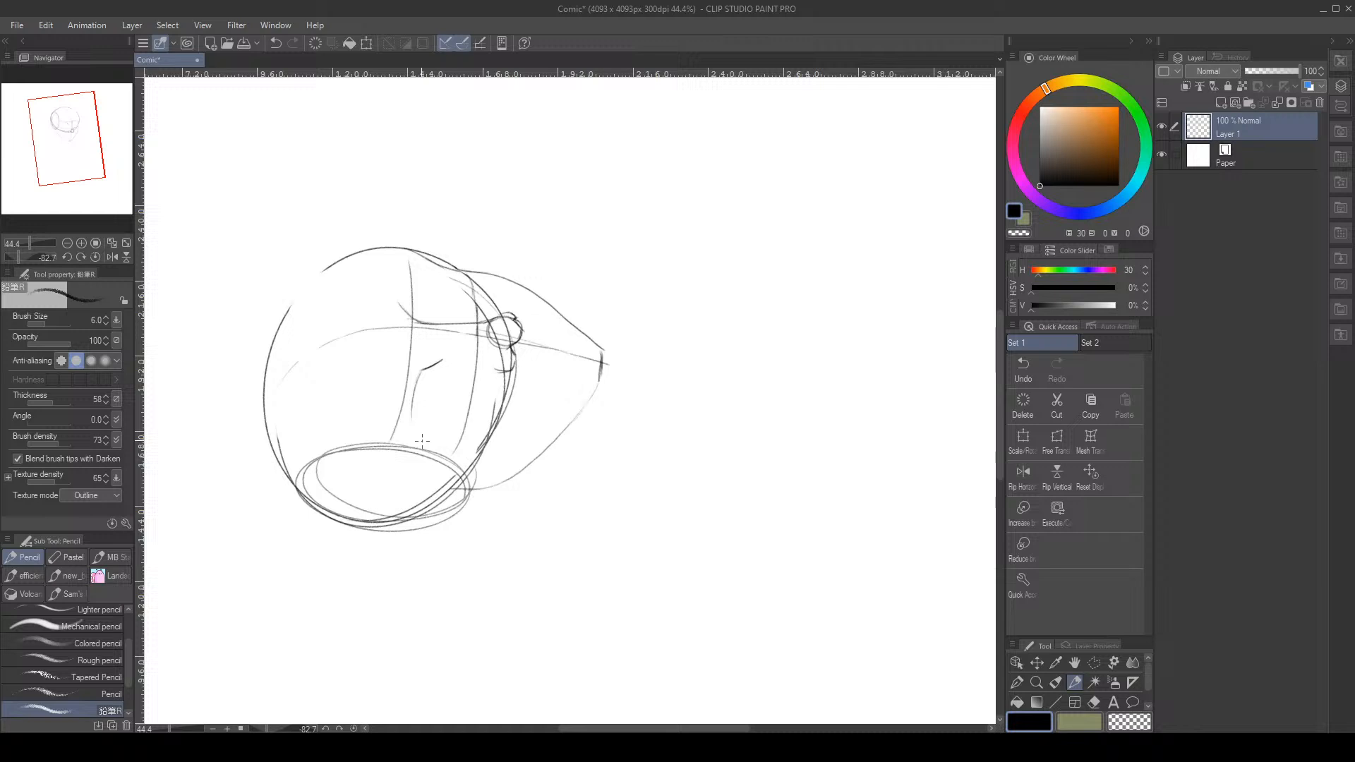
click(1031, 366)
drag(422, 370, 416, 430)
drag(421, 369, 416, 410)
click(95, 256)
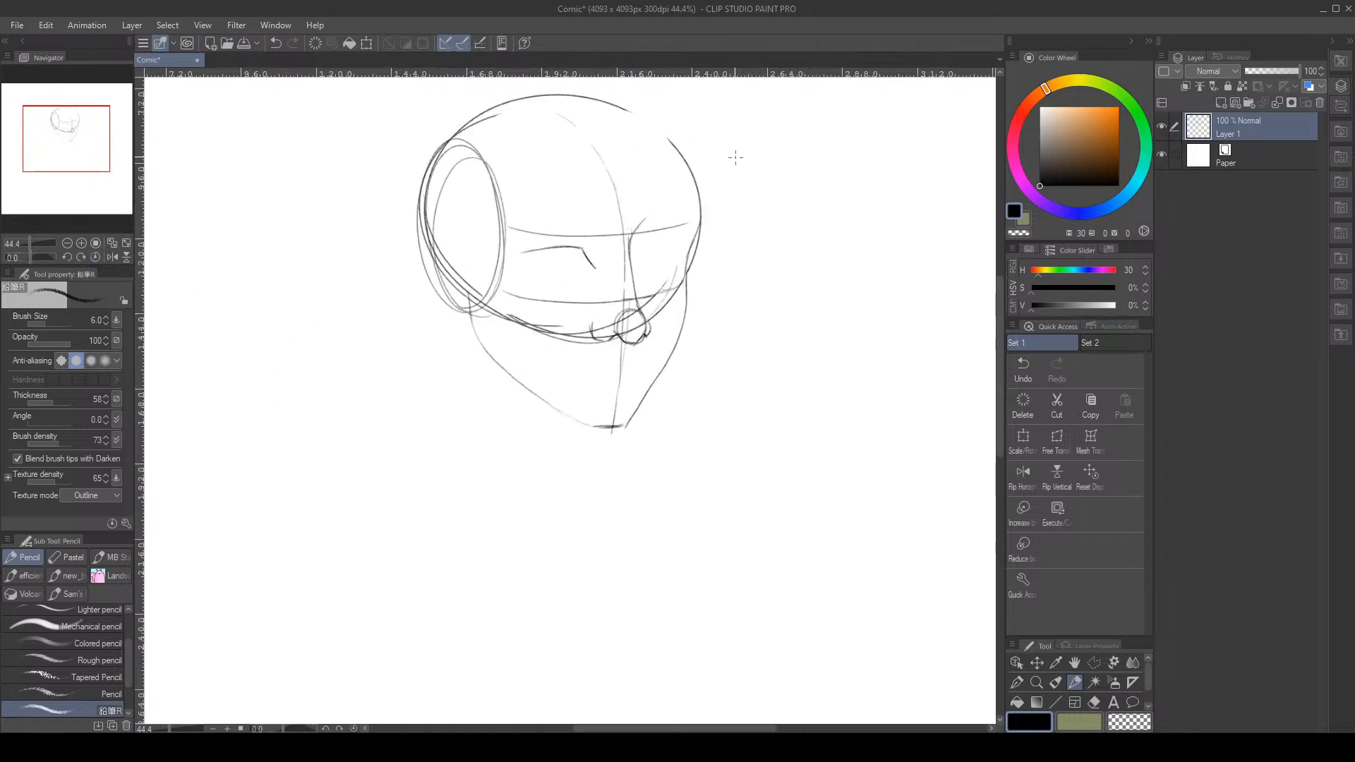
Close the near eye's outline with a lower eyelid line on the rotated canvas, and reset the rotation
drag(31, 257, 6, 261)
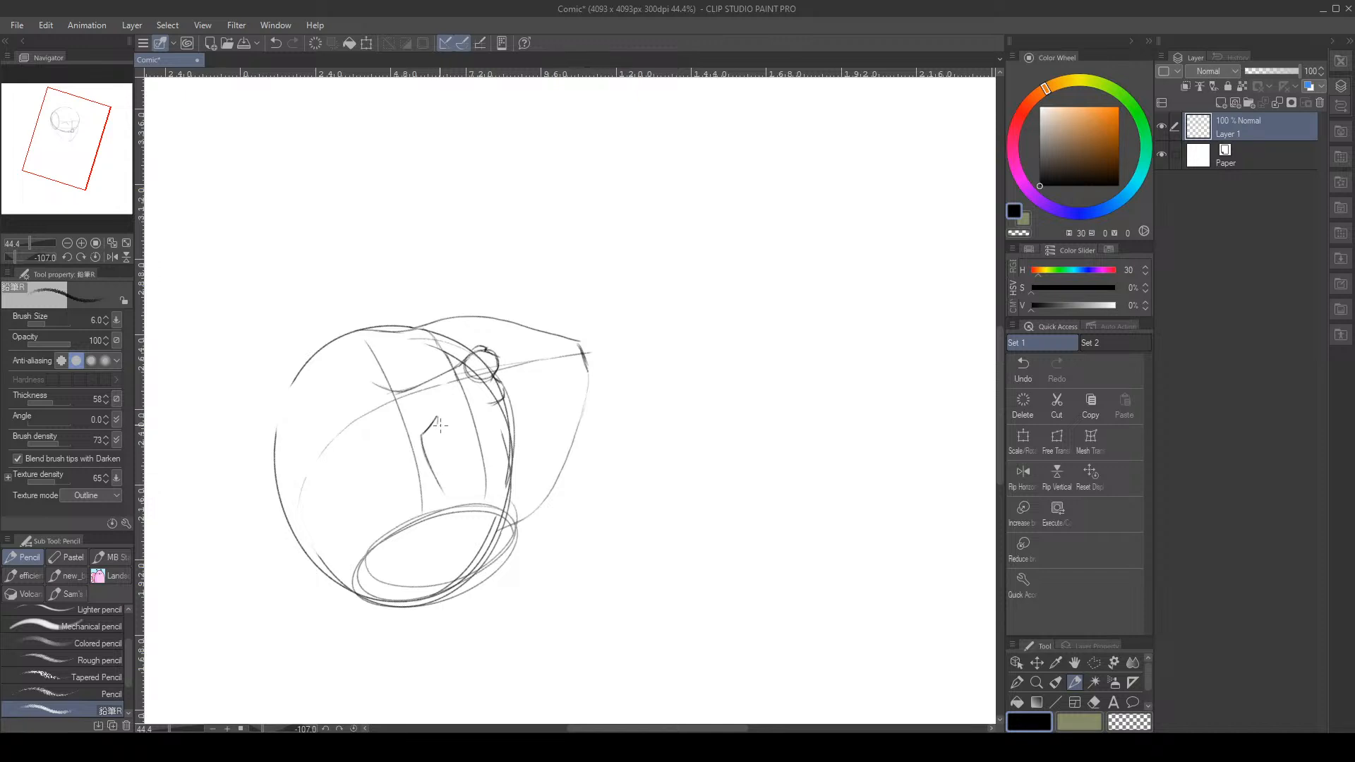
drag(437, 424, 447, 491)
drag(436, 421, 439, 428)
click(98, 257)
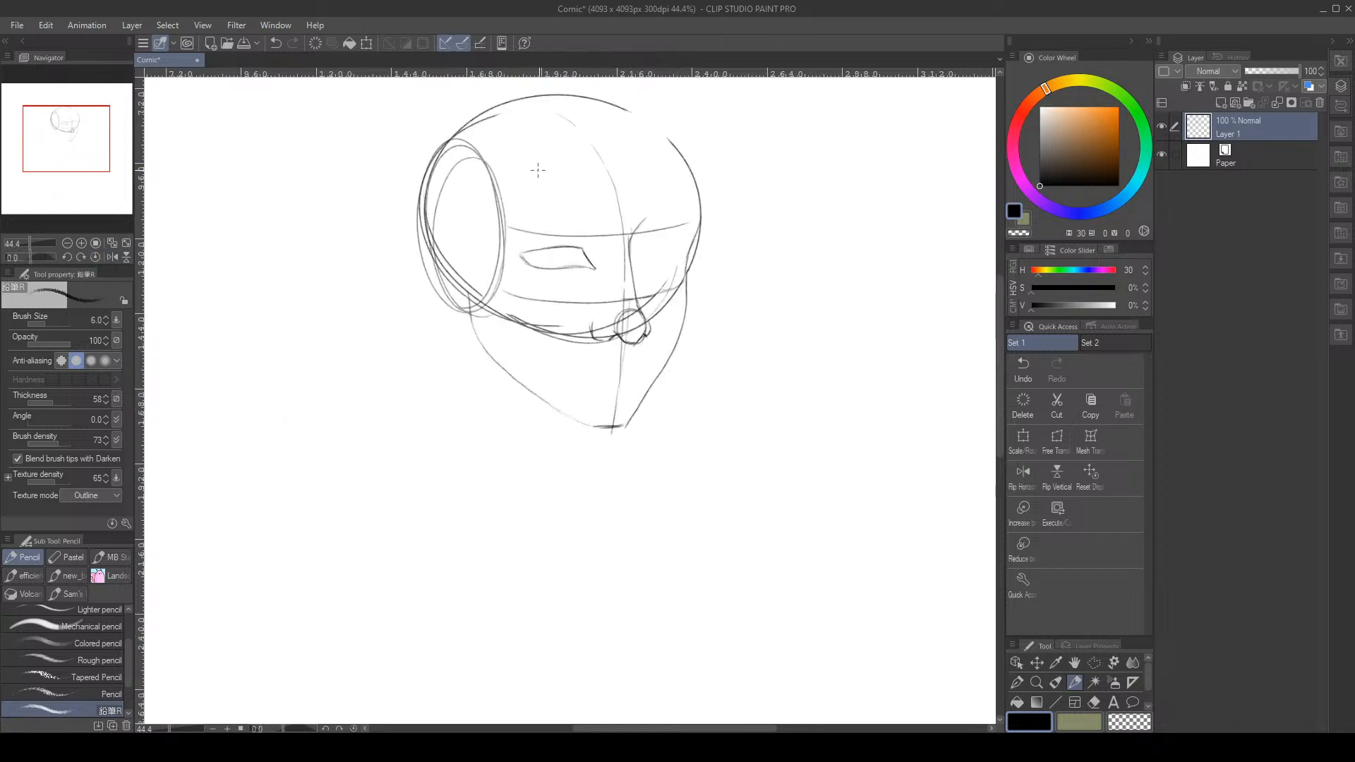
scroll(624, 207, down, 5)
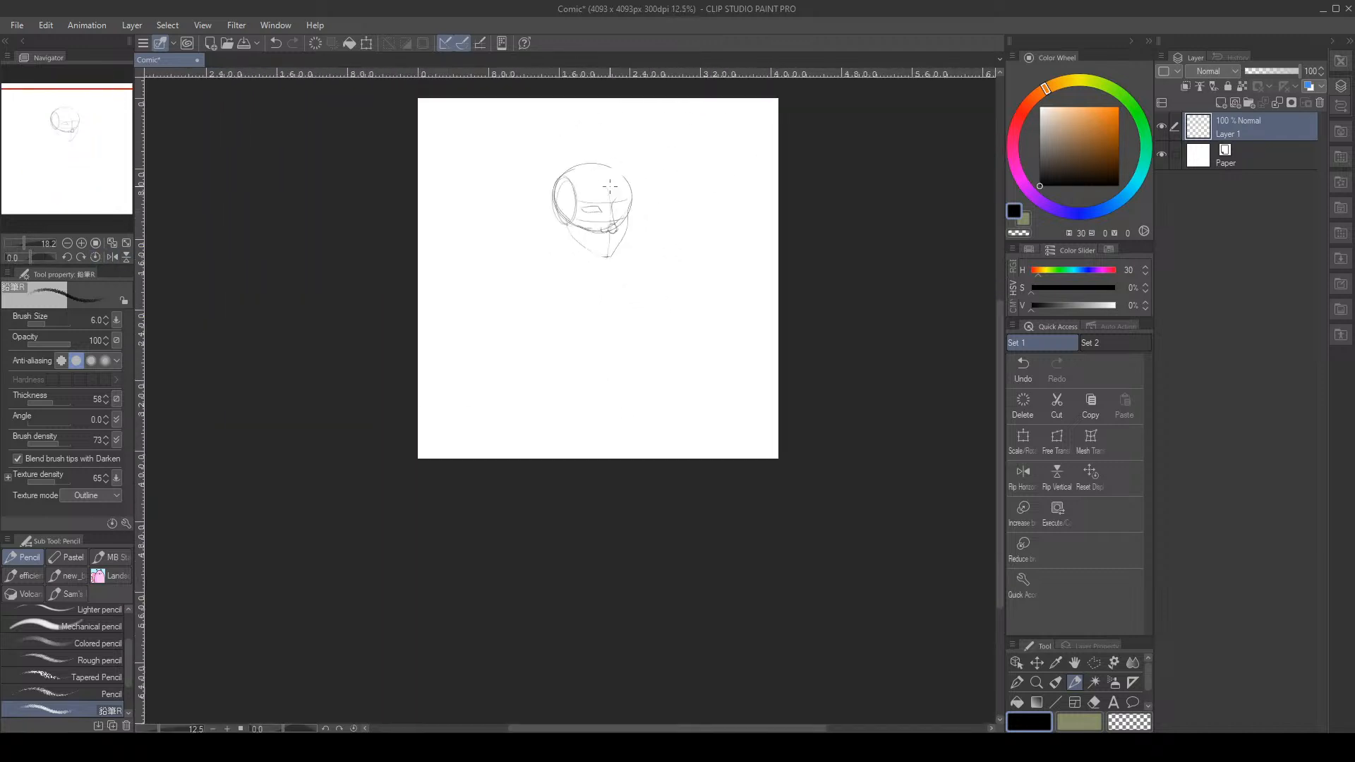
scroll(591, 176, up, 3)
scroll(591, 176, up, 3)
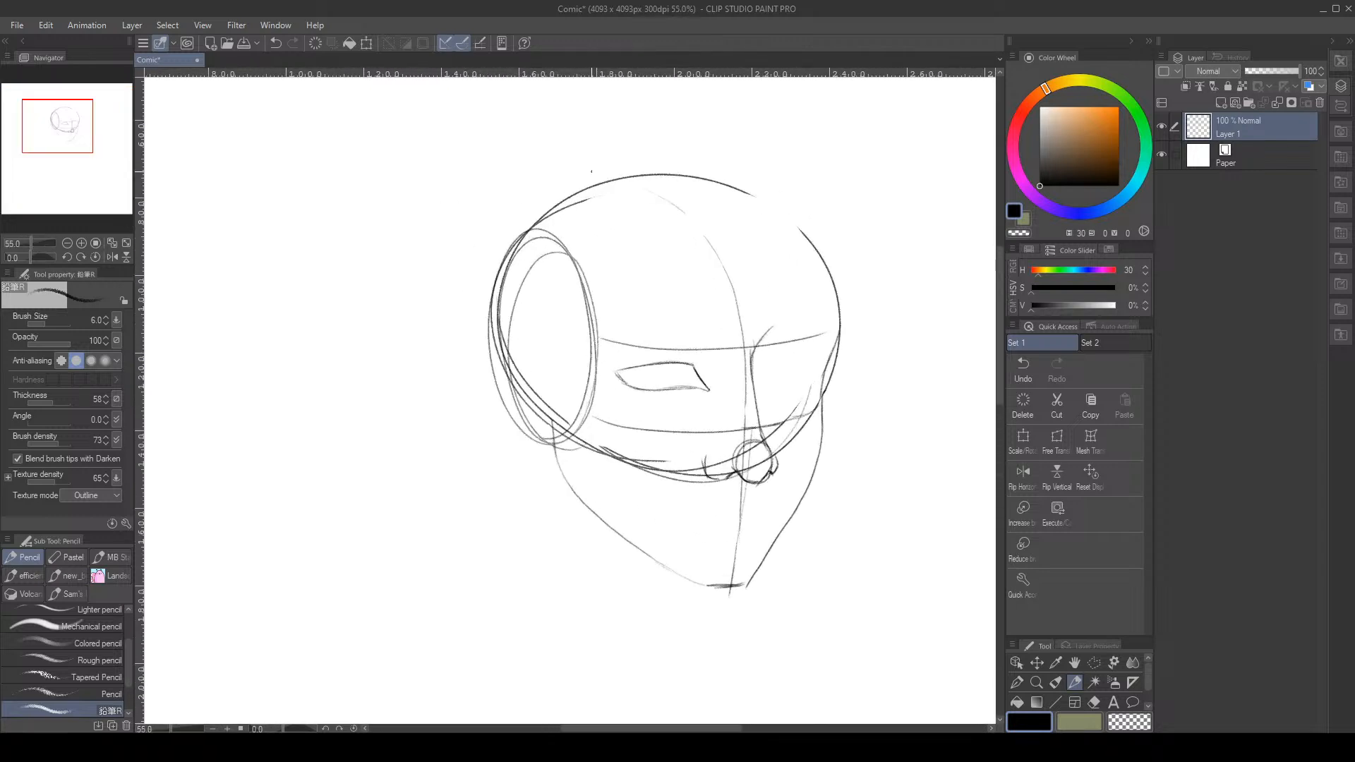
Undo the near eye's lower eyelid strokes and trim its inner corner with a size 20 hard eraser on the rotated canvas
click(1015, 372)
click(1017, 371)
click(1020, 370)
click(1022, 371)
drag(28, 256, 14, 257)
key(e)
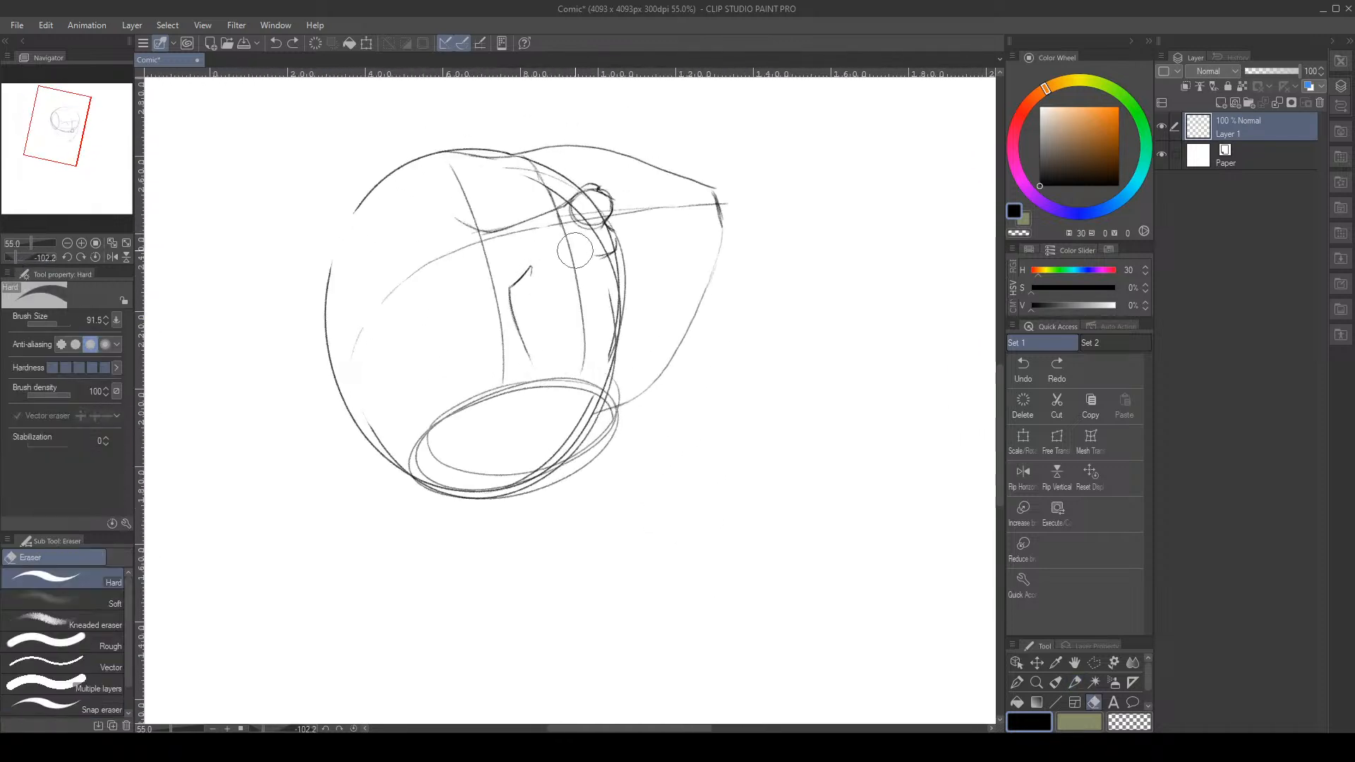
click(52, 319)
drag(52, 319, 53, 319)
drag(536, 275, 534, 274)
click(107, 324)
key(p)
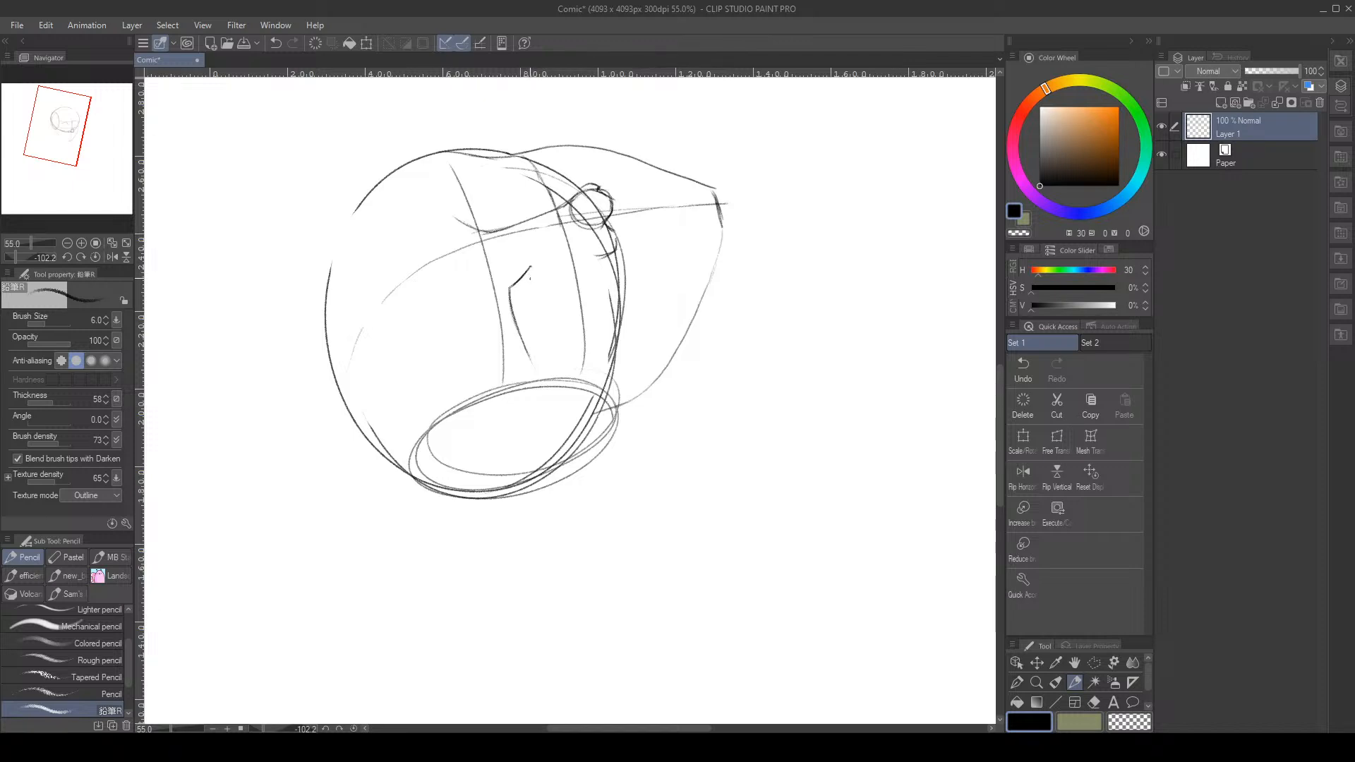
Redraw the near eye's lower eyelid and darken the upper lid on the rotated canvas, then reset the rotation and undo the excess stroke
drag(527, 277, 539, 319)
drag(537, 340, 529, 356)
drag(510, 288, 532, 367)
click(96, 257)
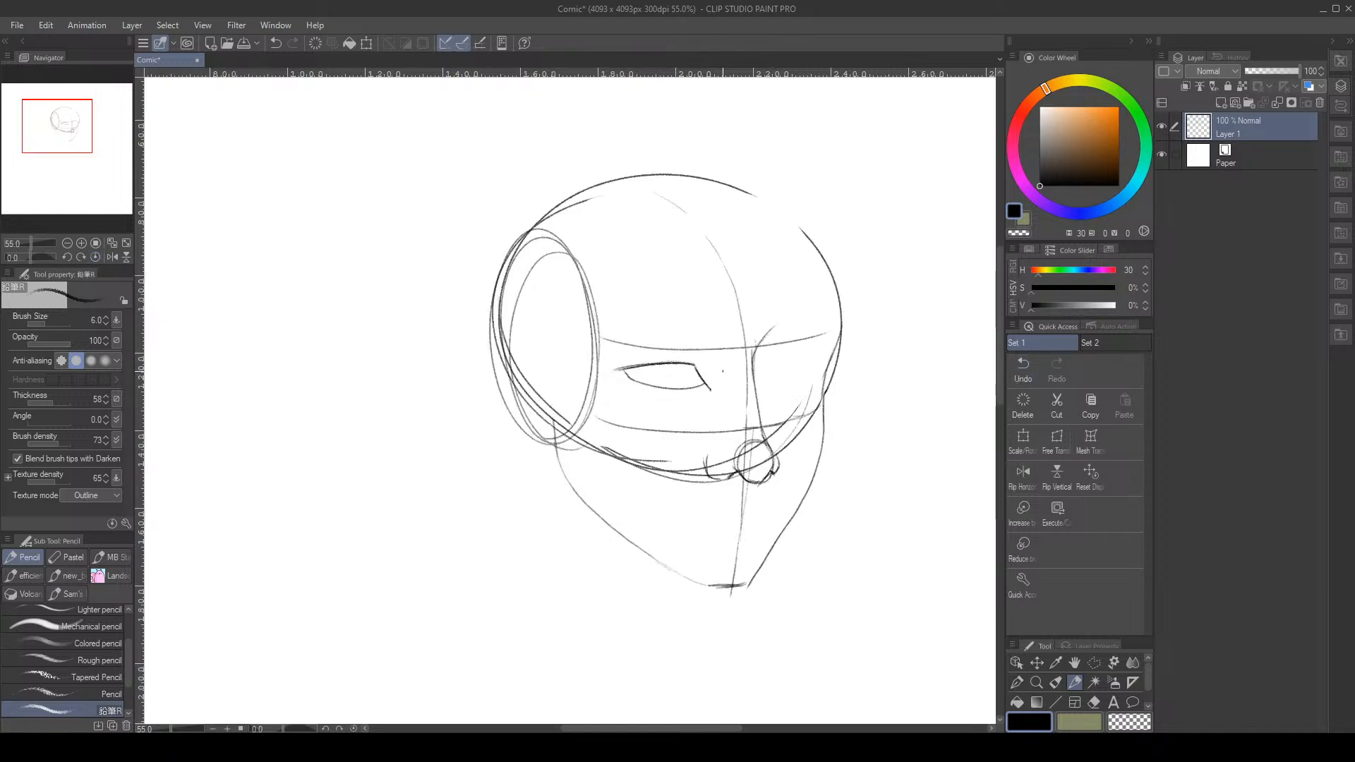
key(ctrl+z)
Enclose the near eye in a polyline selection, transform it to 106% width and 130% height, and deselect
key(m)
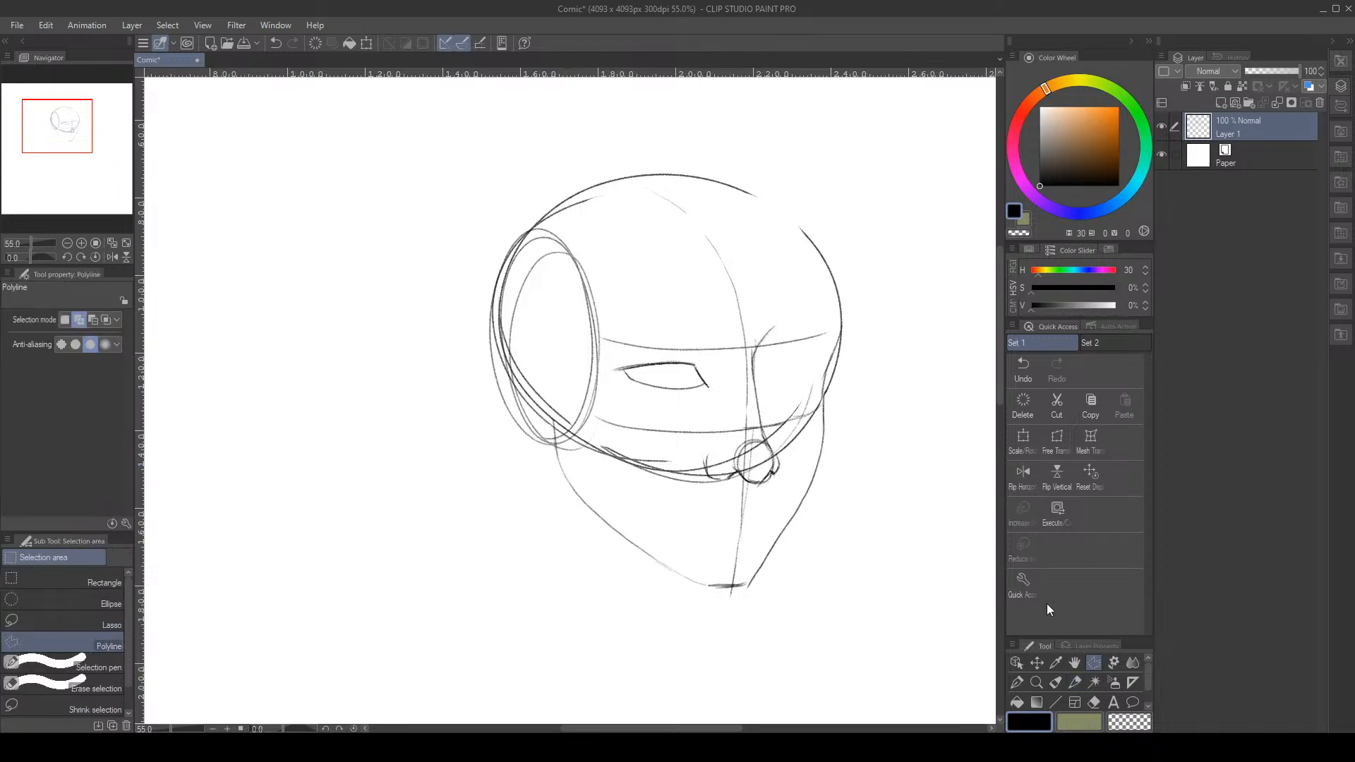
click(718, 400)
click(708, 356)
click(612, 357)
click(620, 408)
double_click(694, 416)
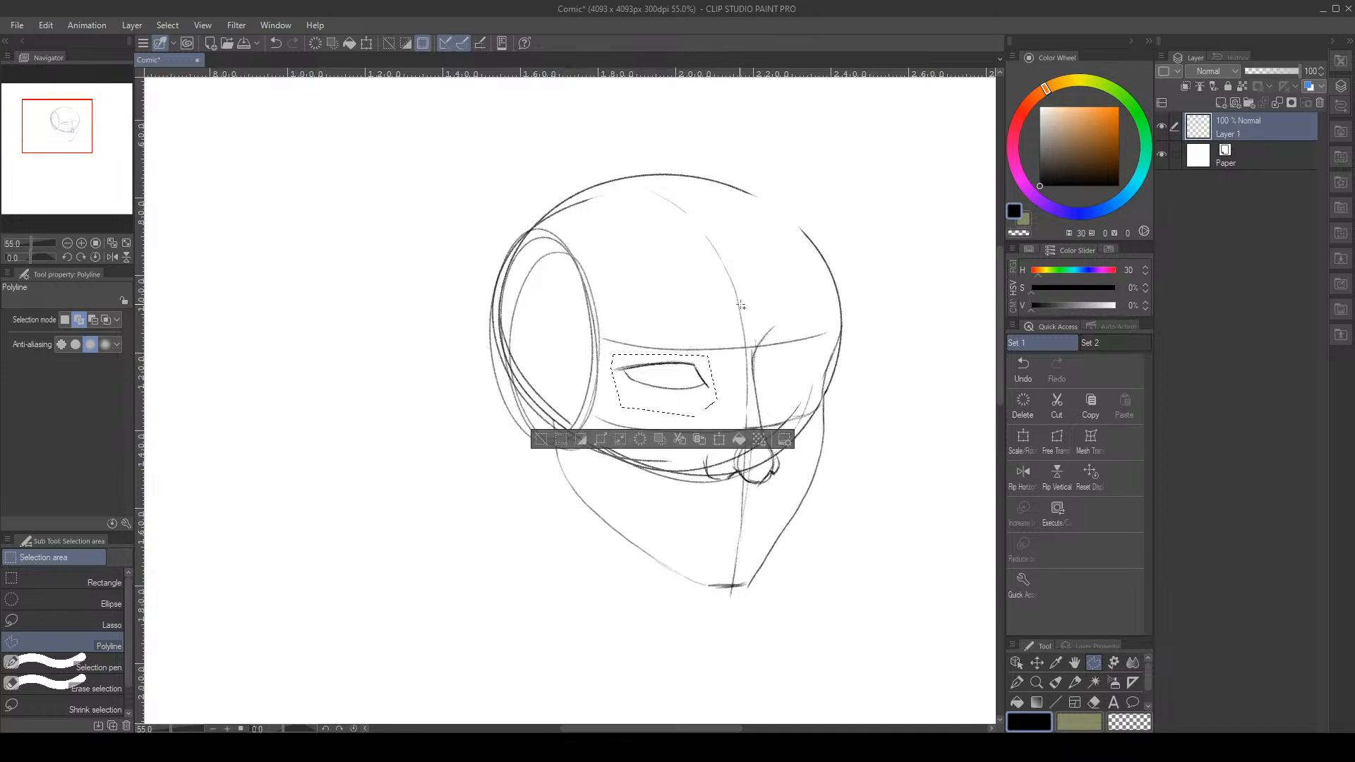
key(ctrl+t)
click(1058, 439)
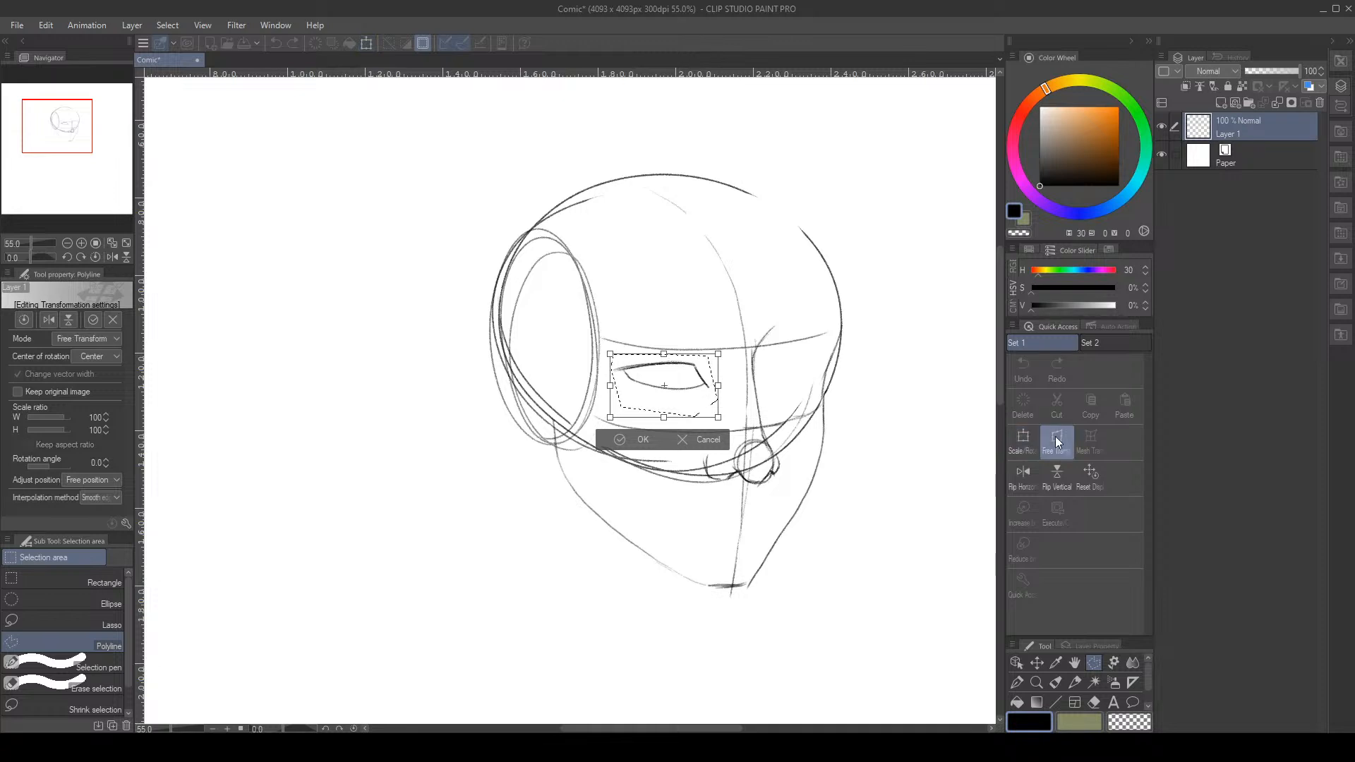
drag(657, 422, 690, 404)
click(1023, 439)
drag(725, 357, 728, 354)
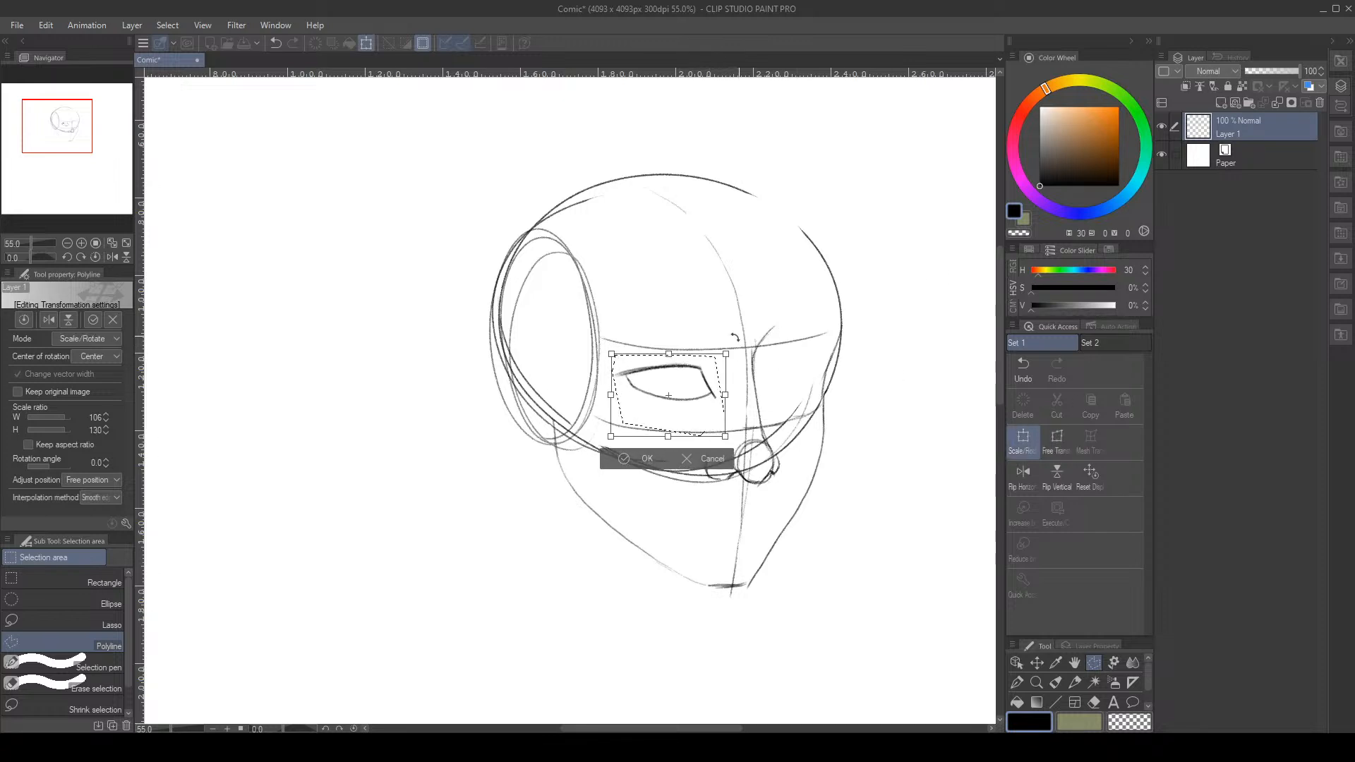
click(624, 460)
click(543, 460)
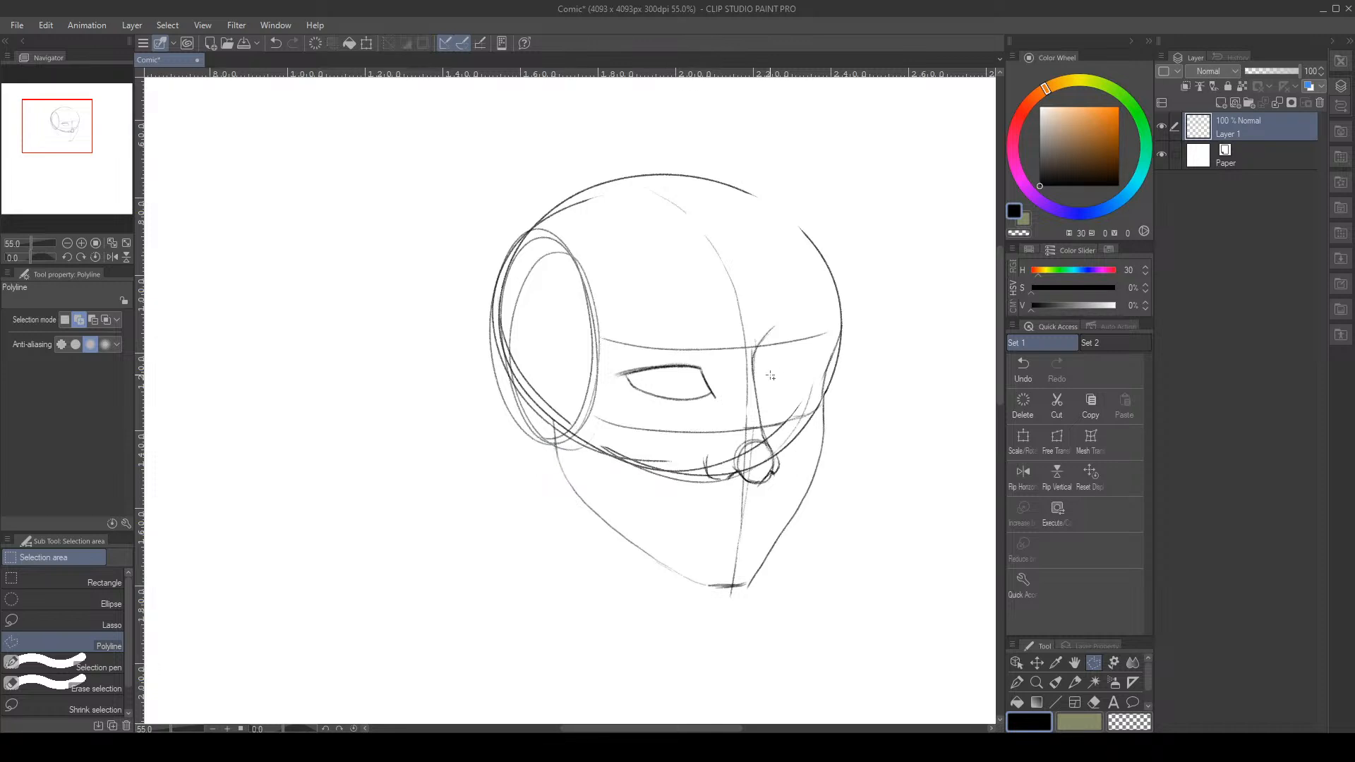
Pencil a faint guideline from the near eye across the nose, and sketch the far eye's inner corner and upper eyelid on it
click(1075, 681)
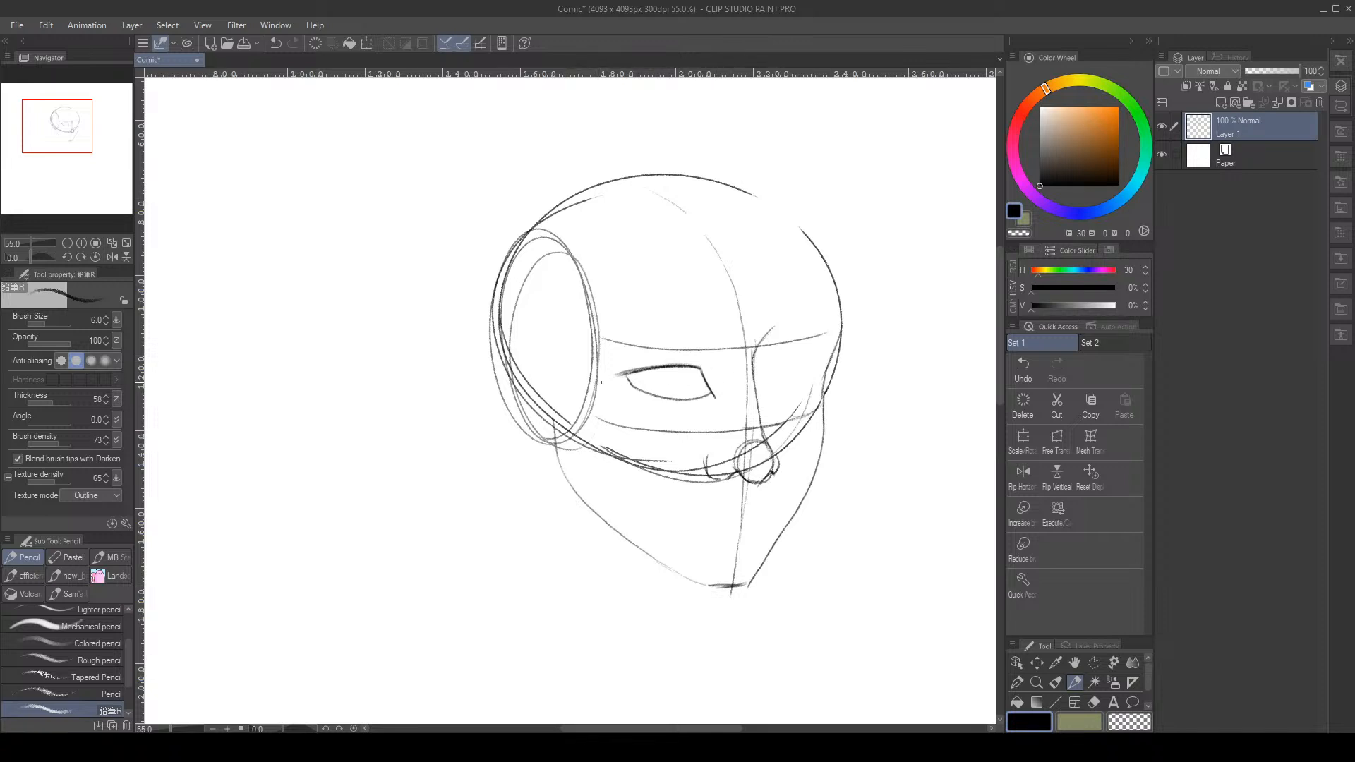
drag(629, 386, 787, 375)
drag(768, 384, 780, 364)
drag(782, 364, 816, 359)
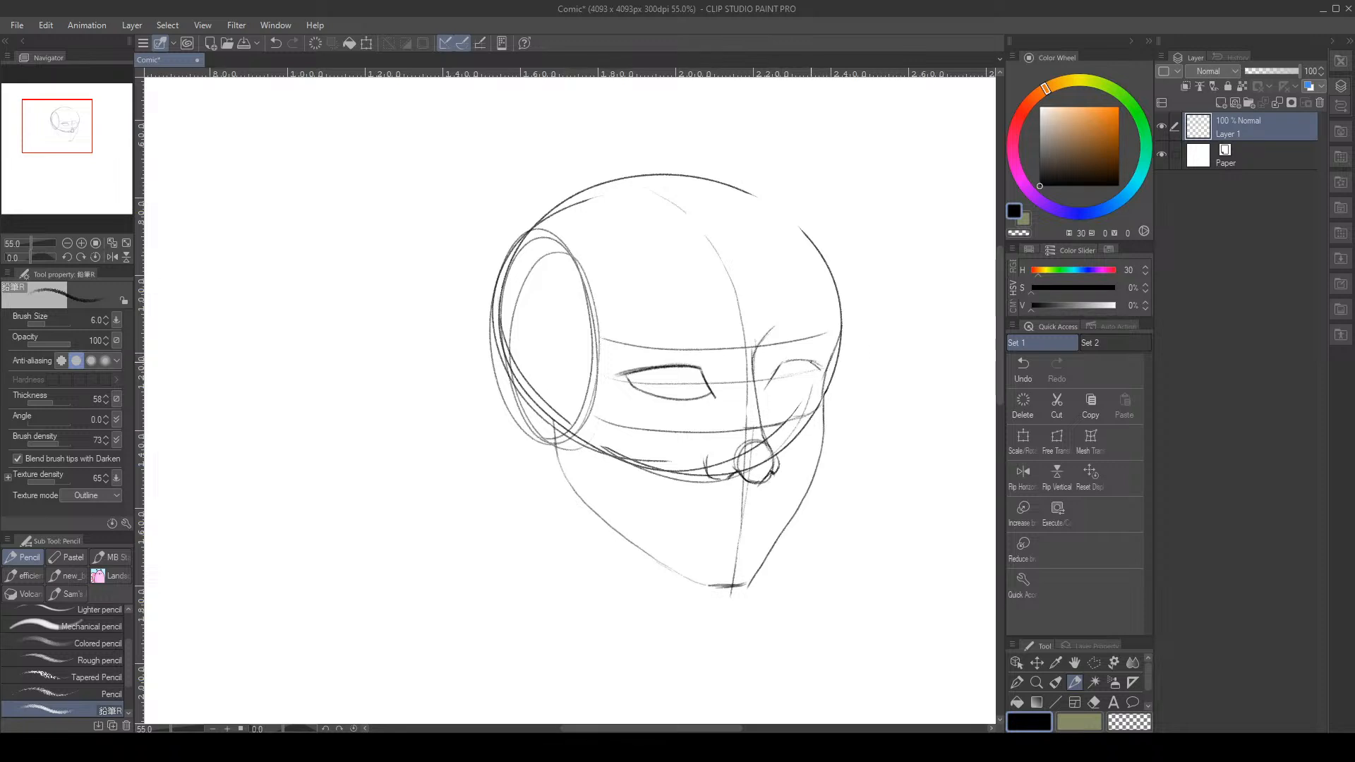
Clean up the far eye's outer corner and close its outline with a lower eyelid line
key(e)
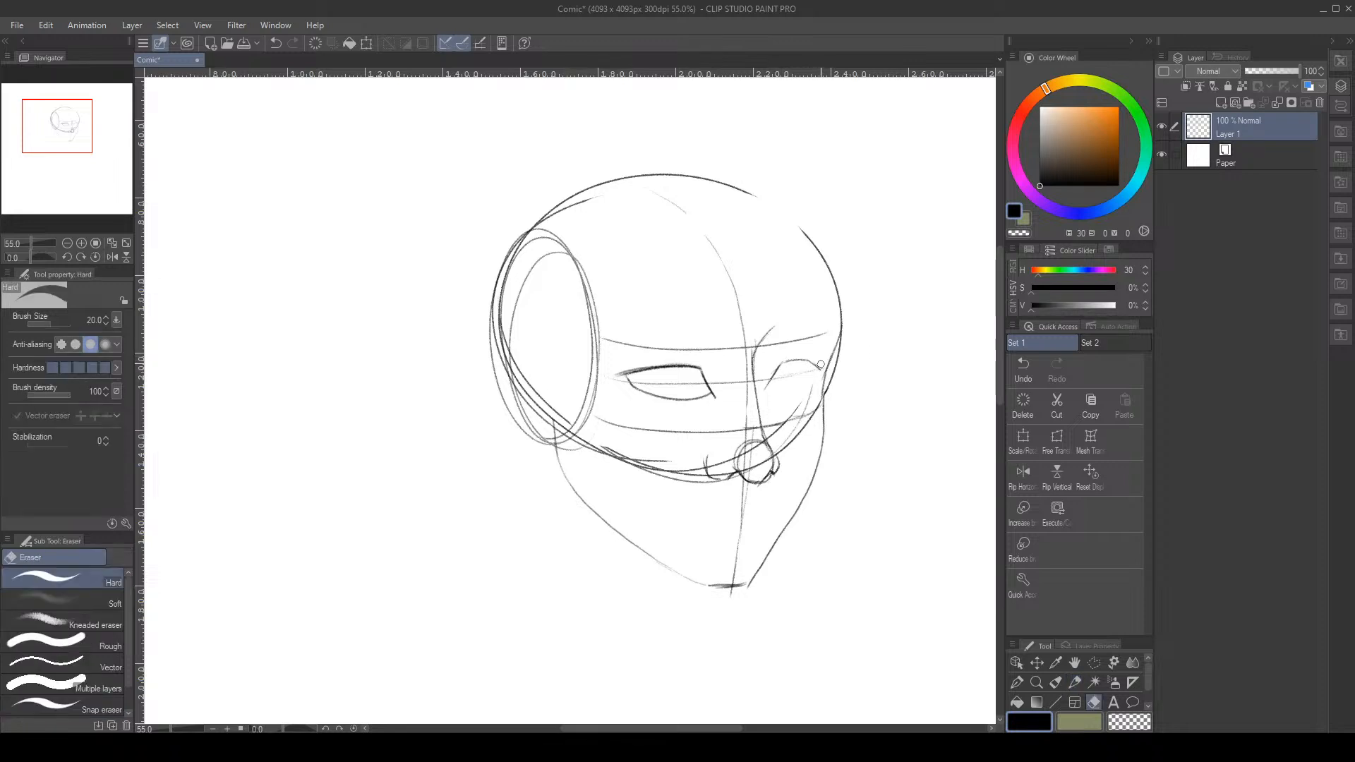
key(p)
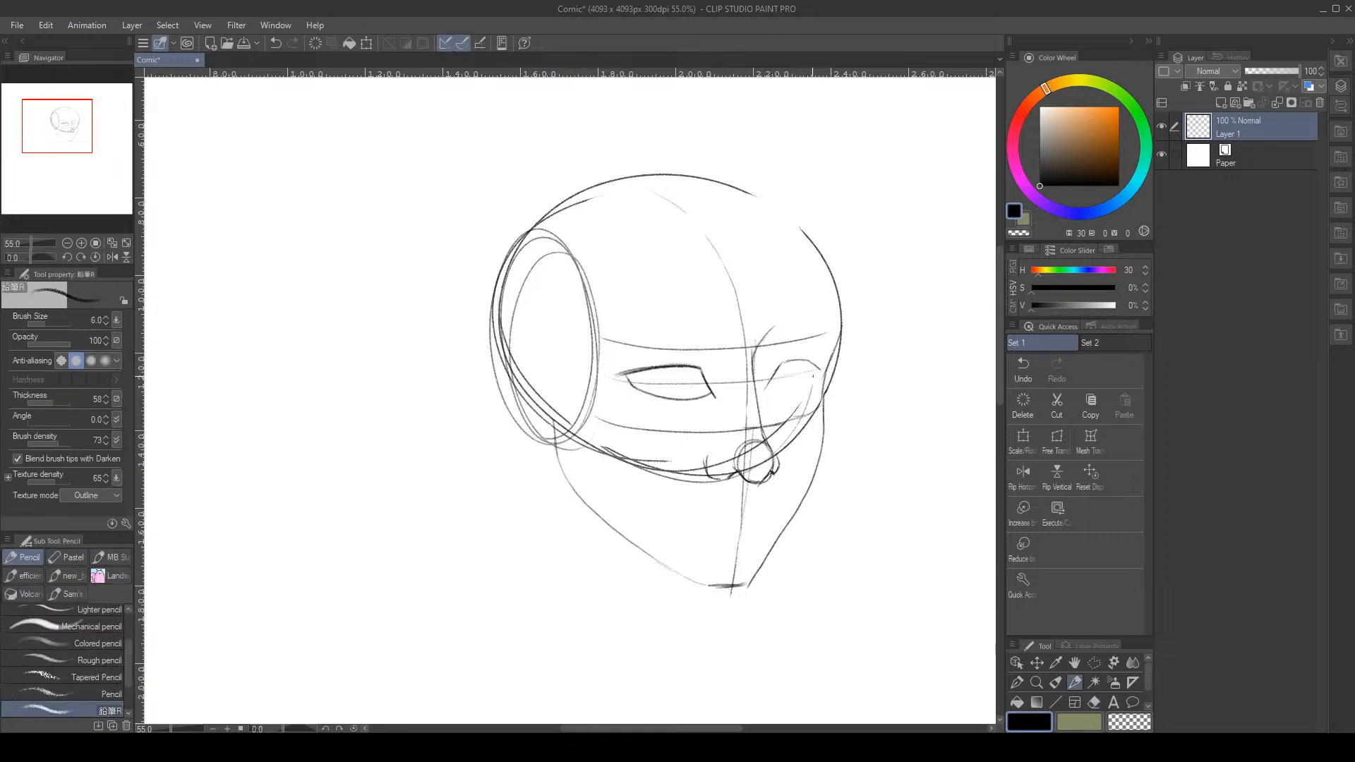
drag(819, 369, 811, 381)
drag(764, 390, 804, 381)
click(1023, 367)
Enclose the far eye in a polyline selection, transform it to 113% width and 122% height, and deselect
click(1088, 662)
click(763, 398)
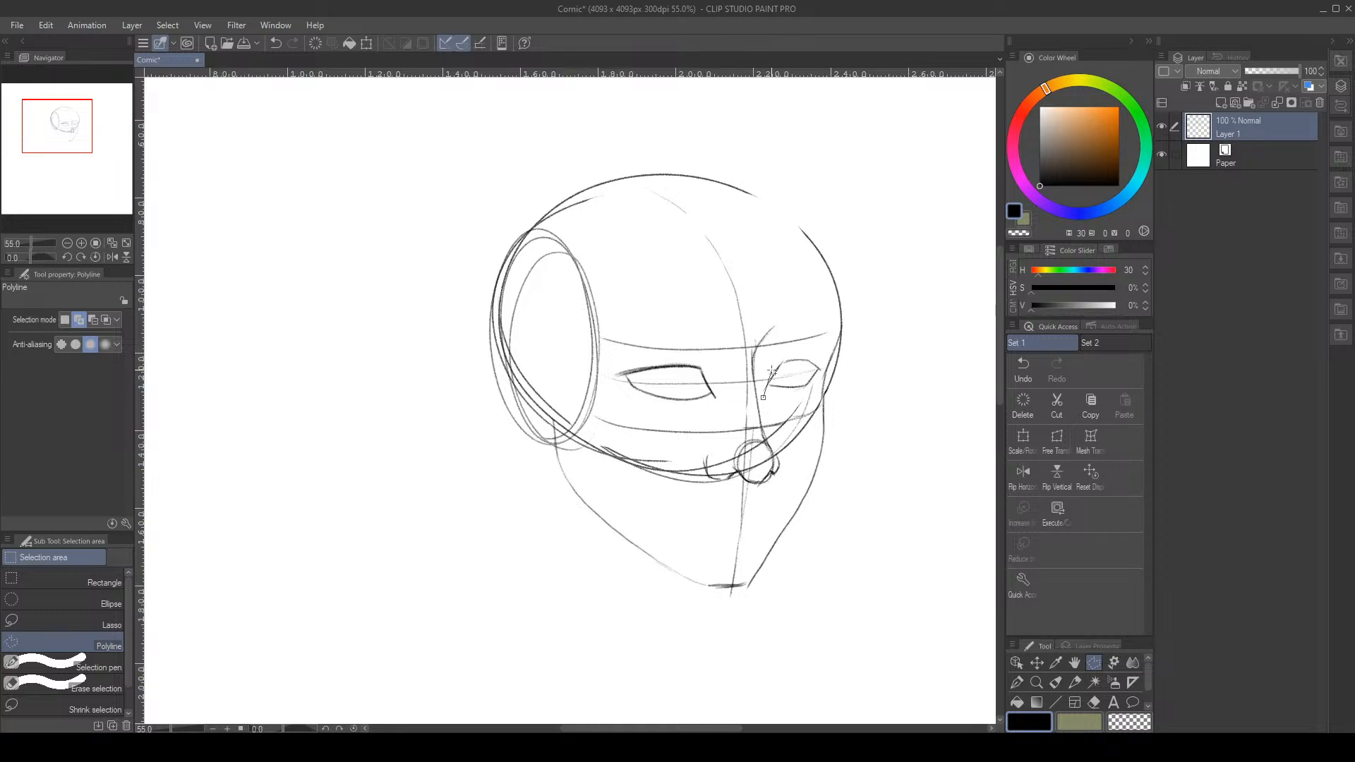
click(761, 387)
click(775, 370)
click(782, 354)
click(818, 351)
click(821, 367)
click(817, 381)
click(763, 397)
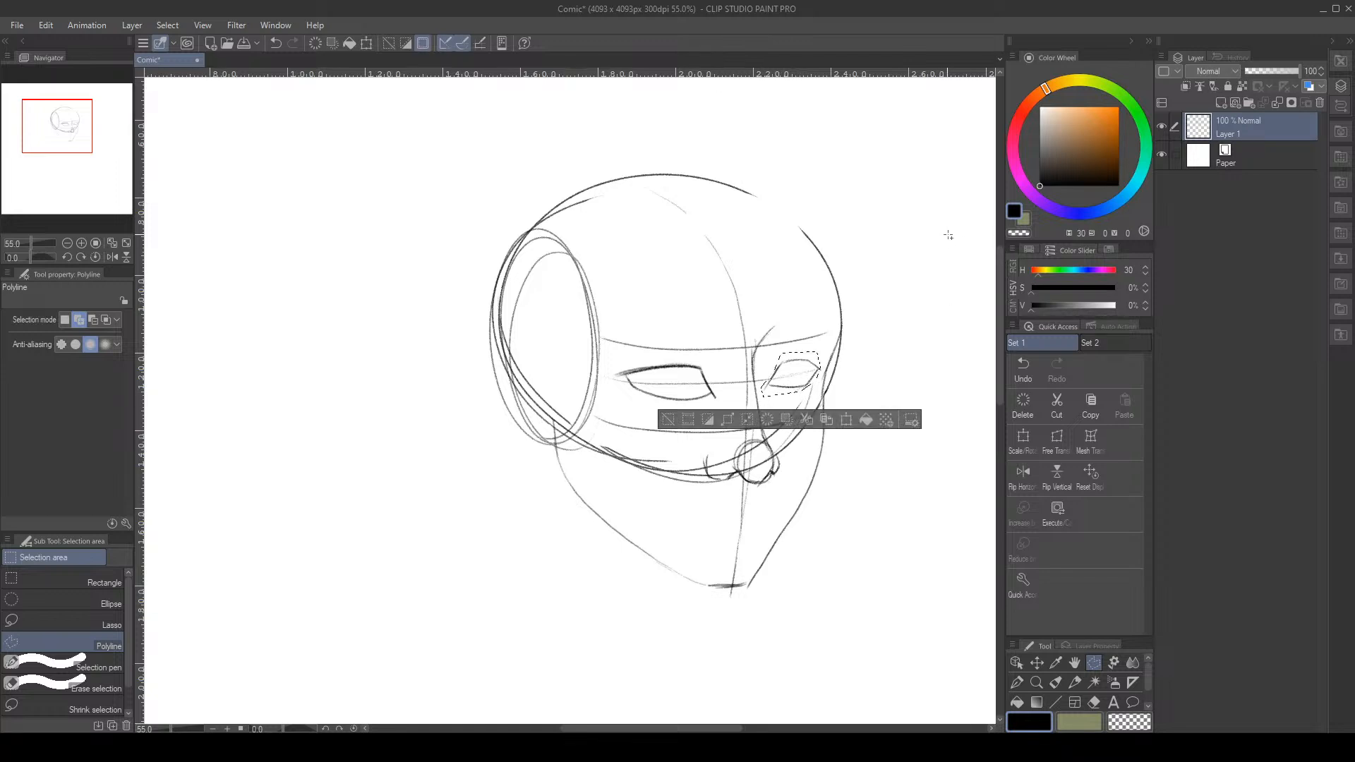
key(ctrl+t)
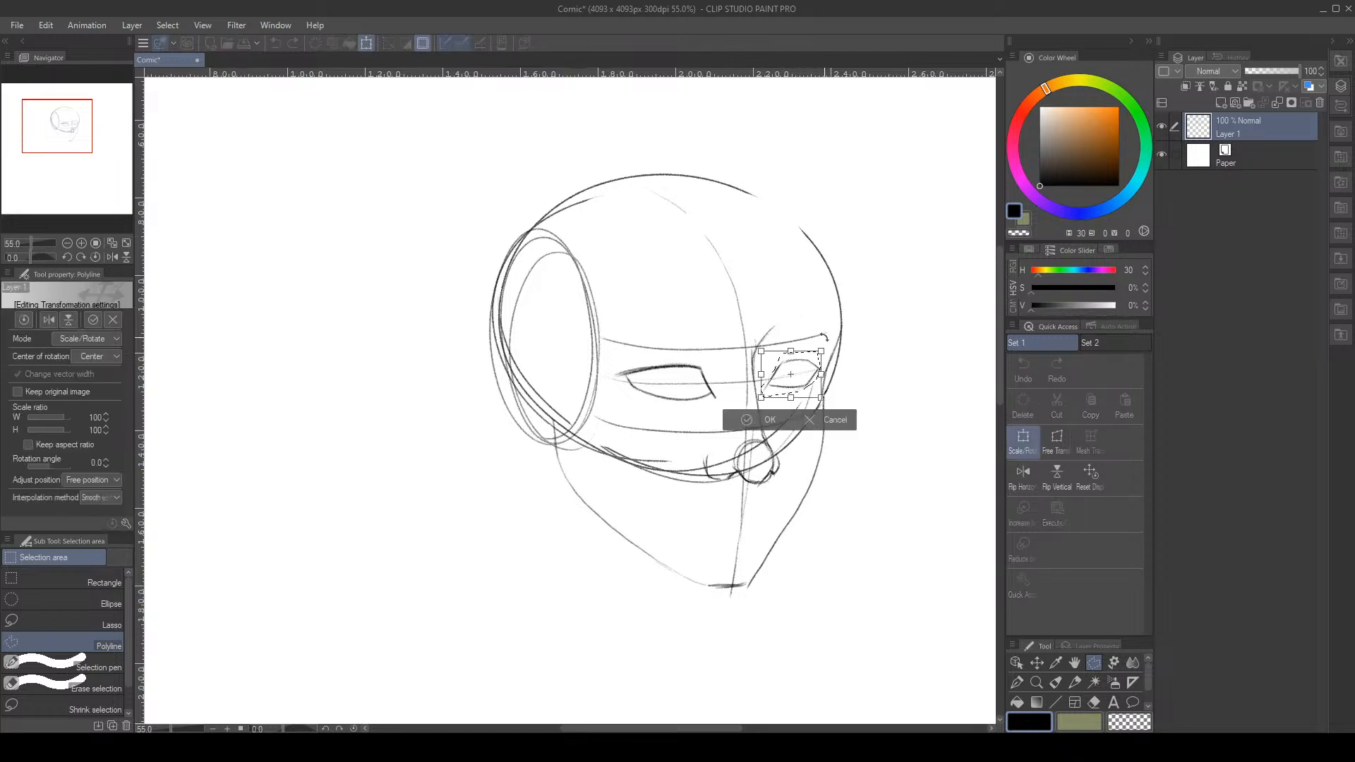
drag(824, 401, 827, 408)
click(1057, 438)
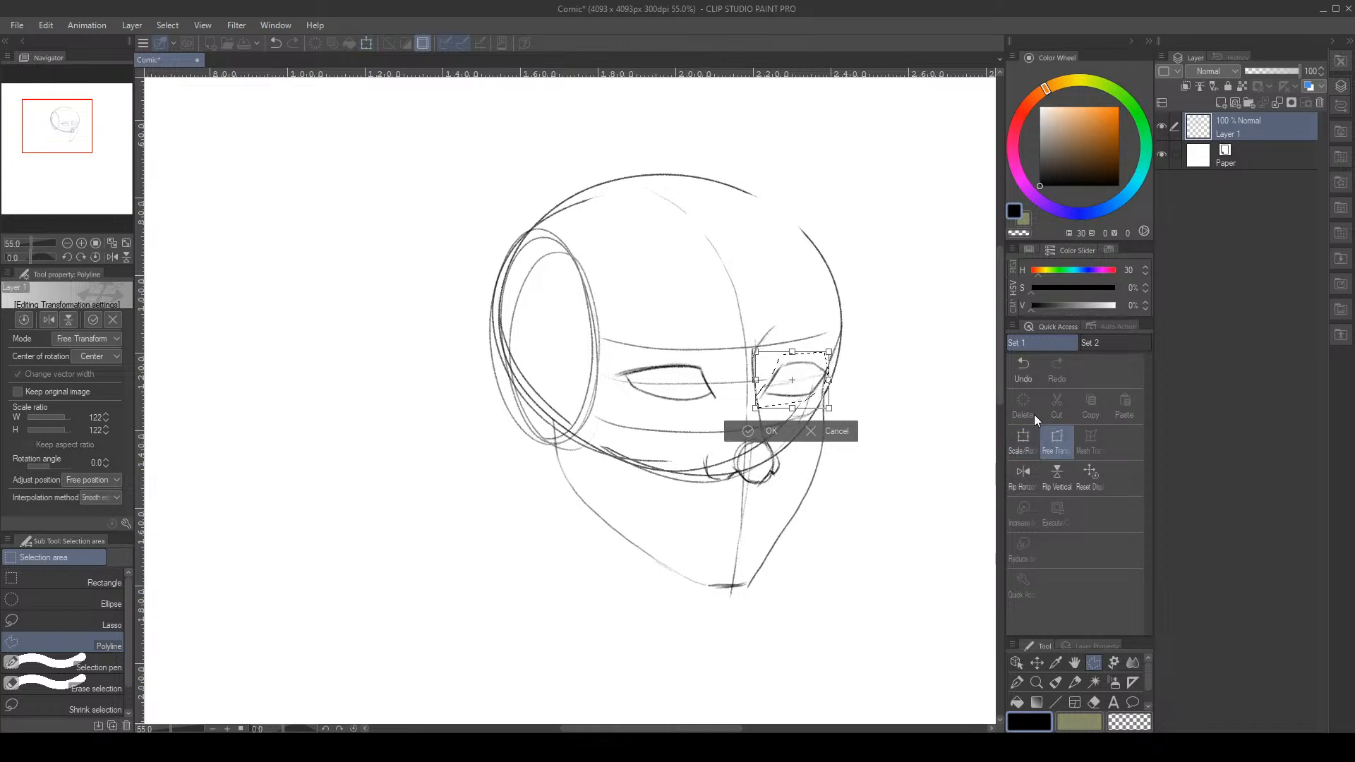
drag(824, 380, 798, 386)
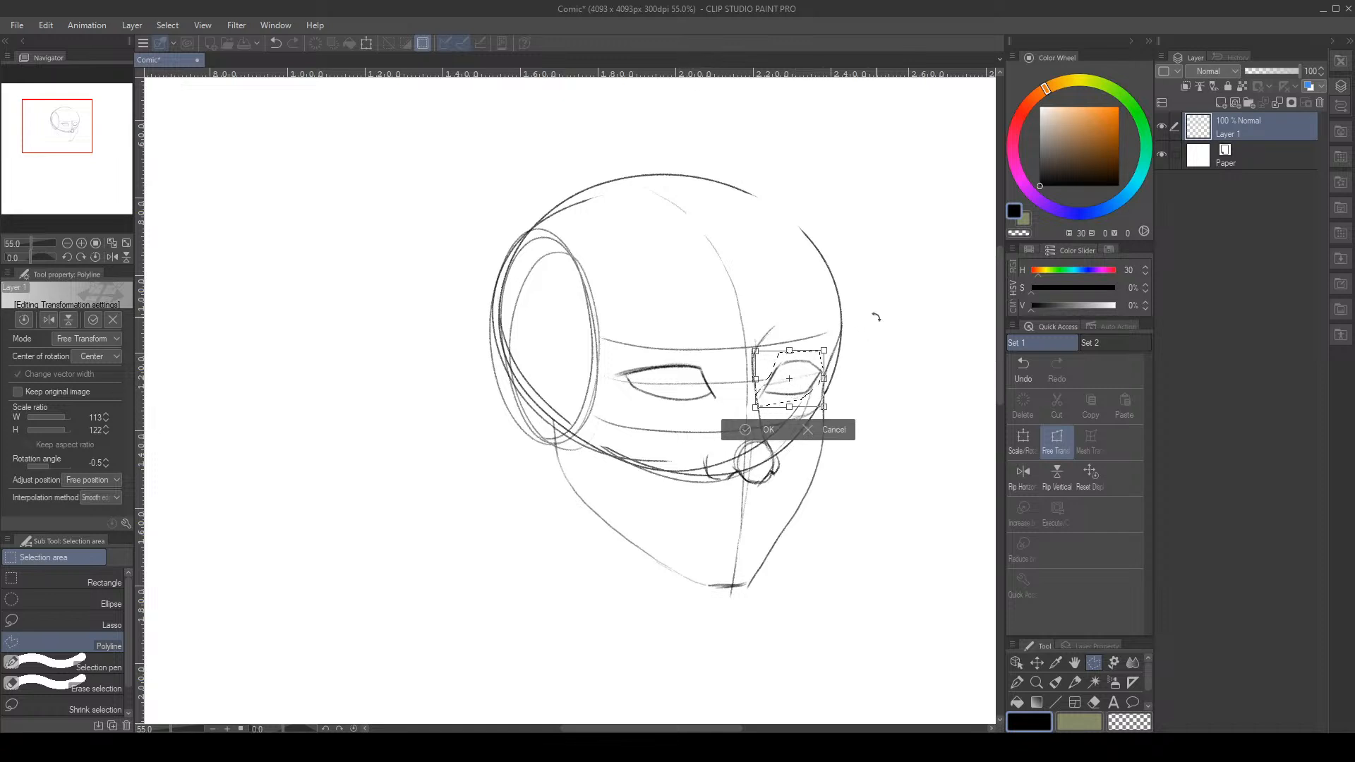
click(766, 430)
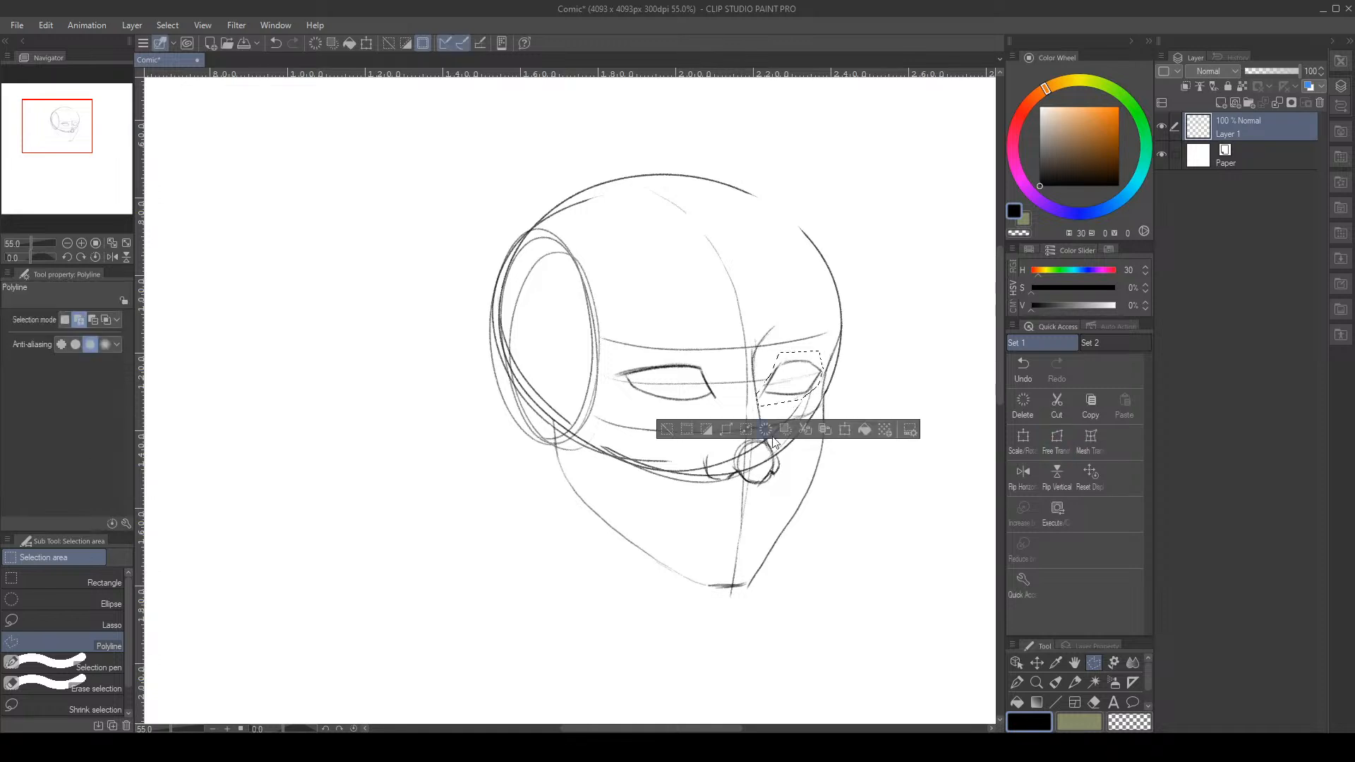
click(665, 430)
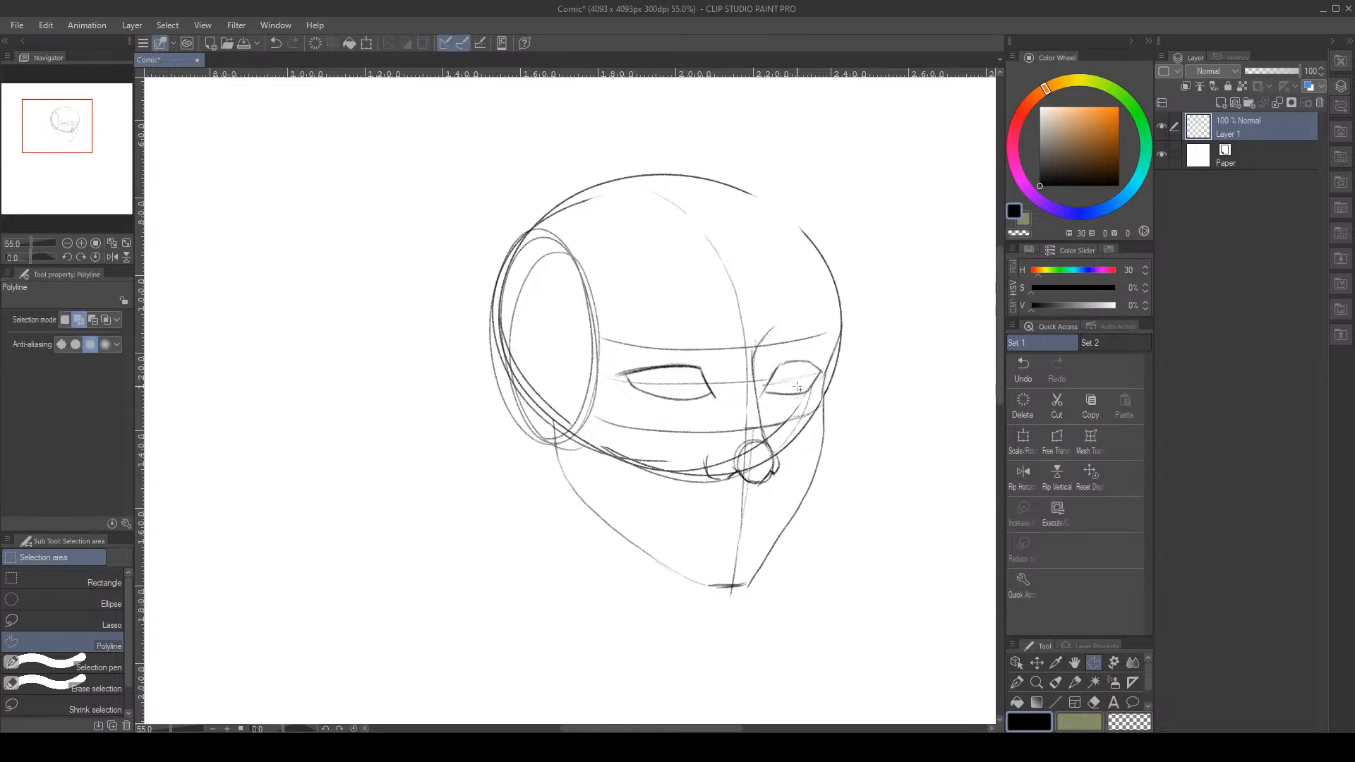
Examine the size and placement of both eyes on the head at several zoom levels
scroll(795, 379, down, 2)
scroll(795, 379, down, 5)
scroll(826, 372, up, 4)
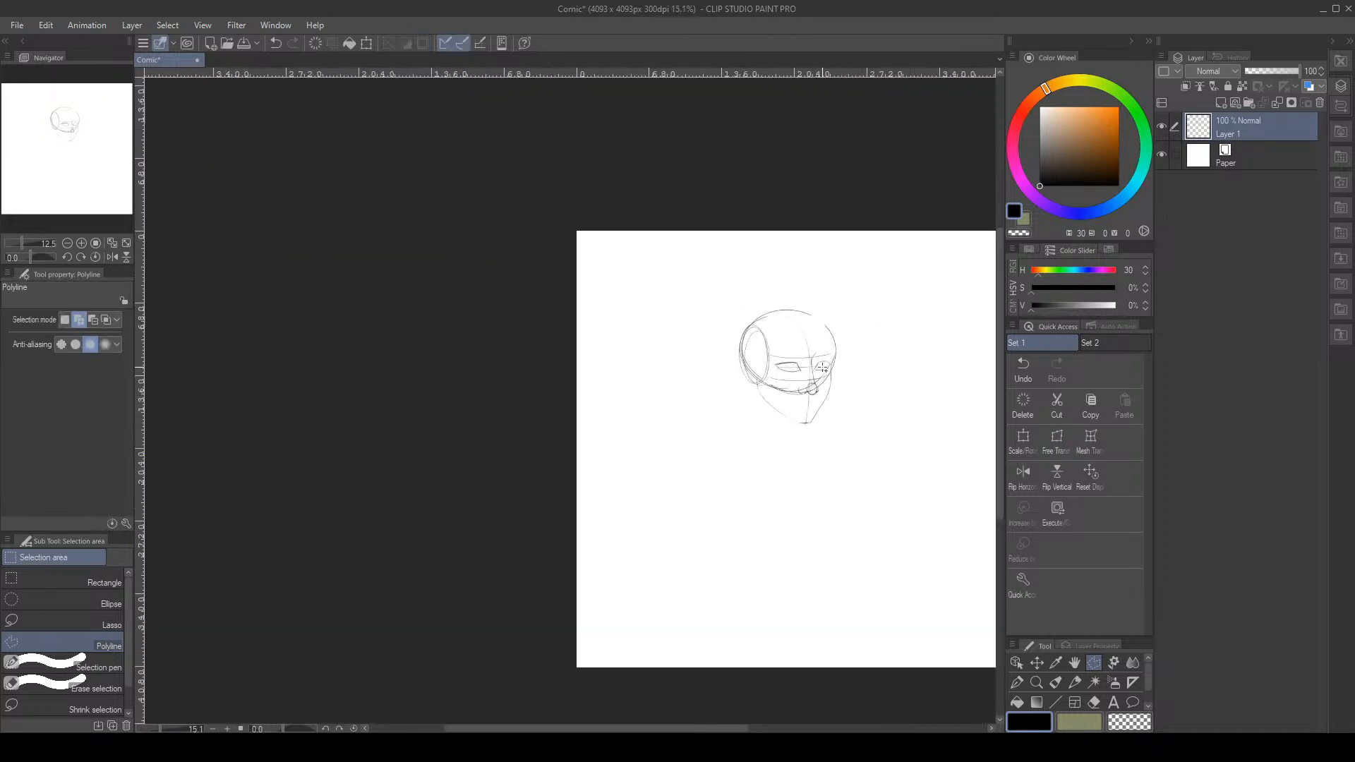
scroll(826, 373, up, 3)
scroll(819, 381, down, 1)
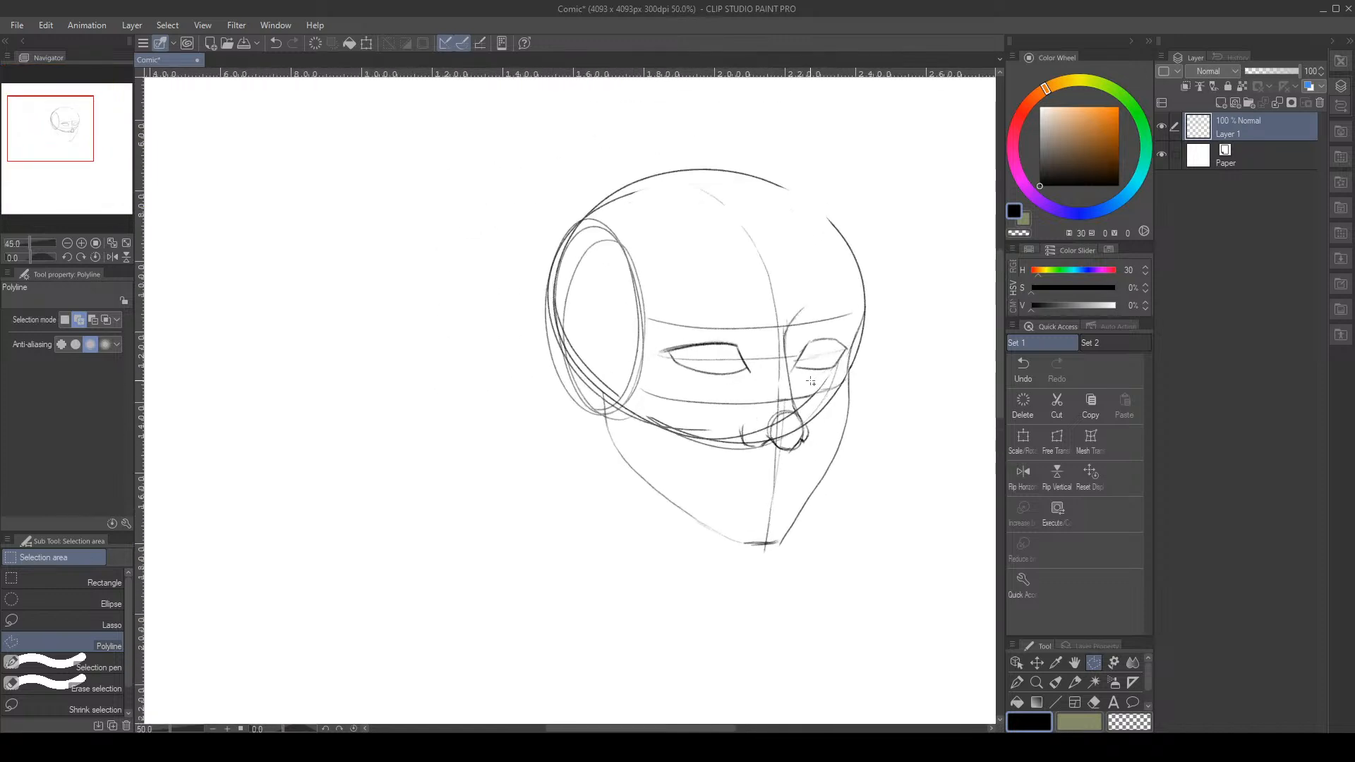
scroll(812, 387, up, 3)
scroll(812, 387, down, 2)
scroll(799, 382, up, 1)
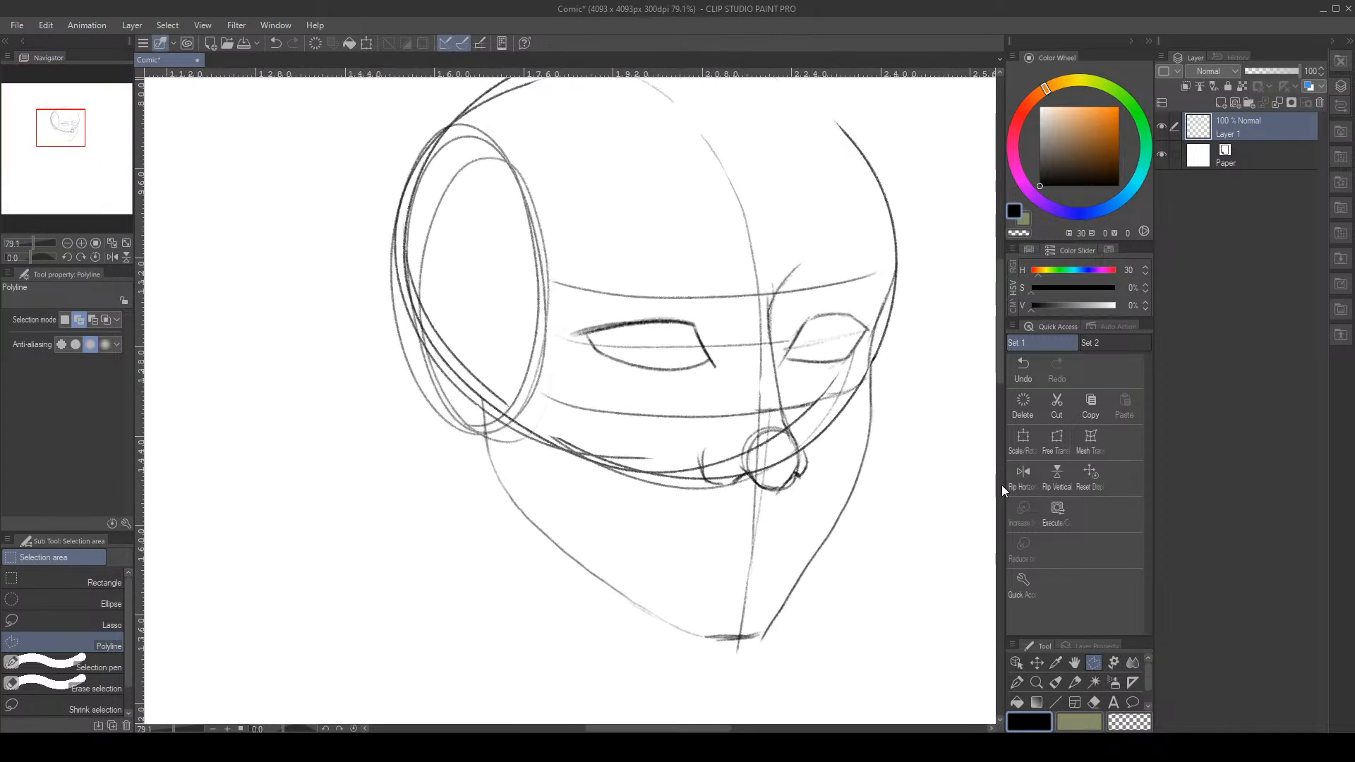
Pencil the philtrum below the round nose tip and try a first upper lip line, undoing the strokes that do not fit
click(1074, 682)
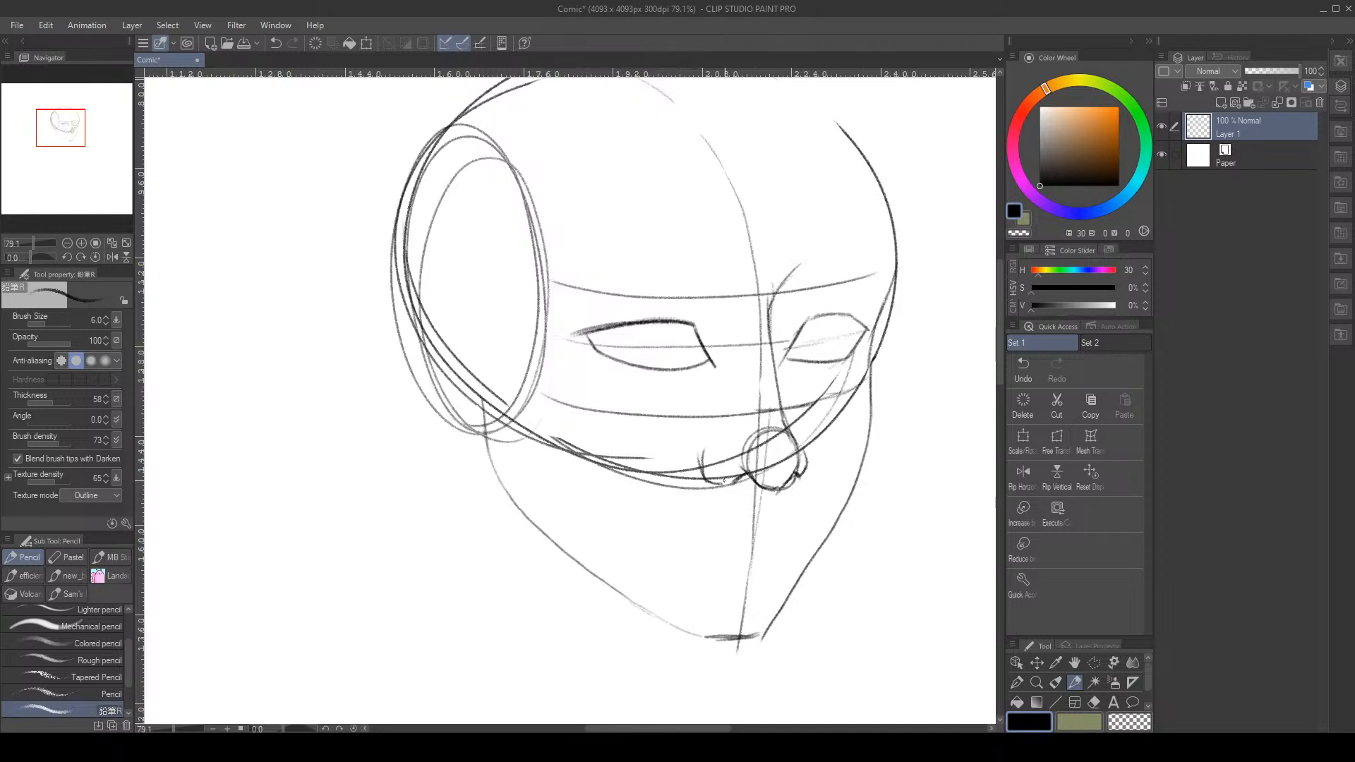
scroll(730, 506, down, 2)
scroll(741, 512, up, 2)
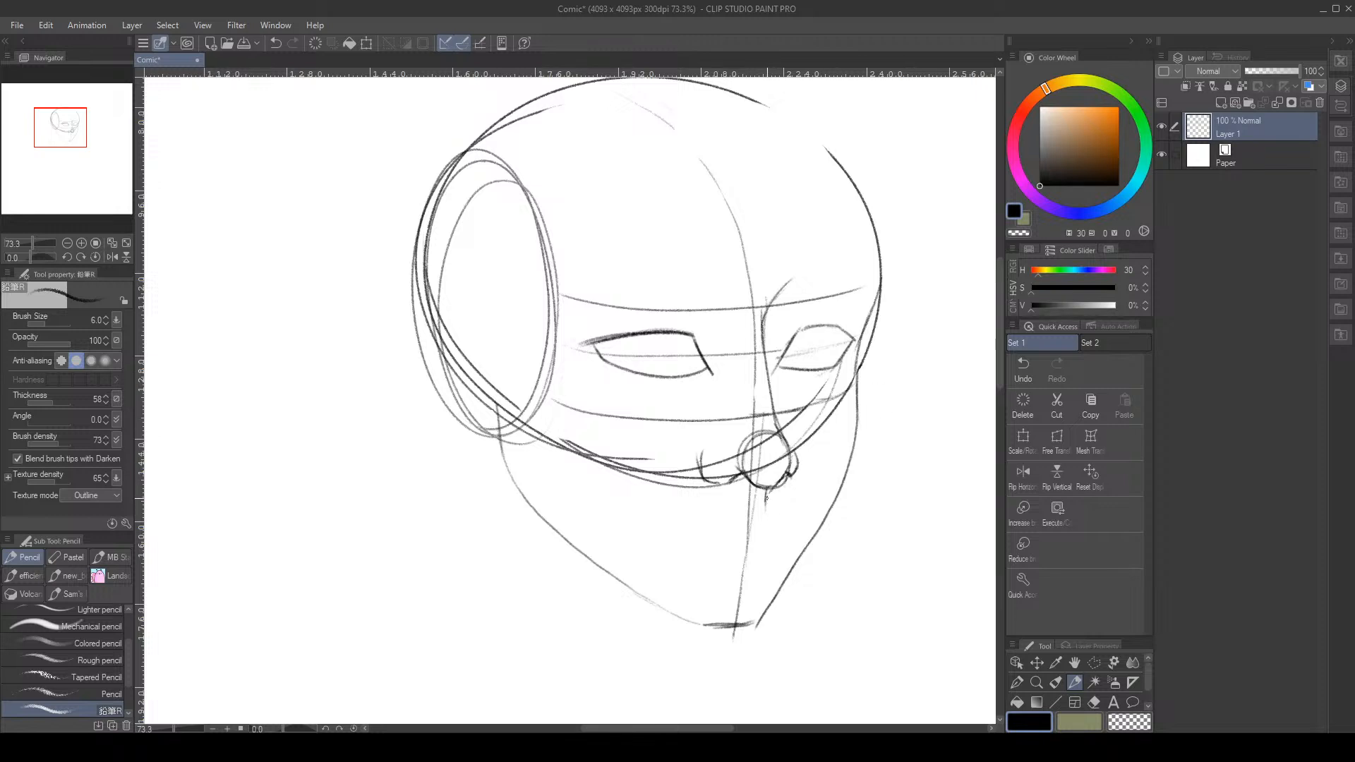
click(1031, 375)
drag(769, 489, 771, 494)
mouse_move(748, 509)
mouse_down()
mouse_move(781, 506)
mouse_move(736, 511)
mouse_up()
click(1023, 364)
click(1023, 370)
click(1023, 364)
click(1023, 364)
click(1017, 369)
Draw the upper lip's contour from the philtrum out to both mouth corners, redoing the far side
drag(743, 507, 689, 537)
drag(779, 508, 789, 515)
drag(779, 508, 809, 533)
click(1023, 367)
drag(774, 508, 779, 506)
drag(782, 508, 806, 527)
Draw the parting line between the lips from the near mouth corner on the rotated canvas, undoing strokes that do not fit
drag(28, 260, 22, 261)
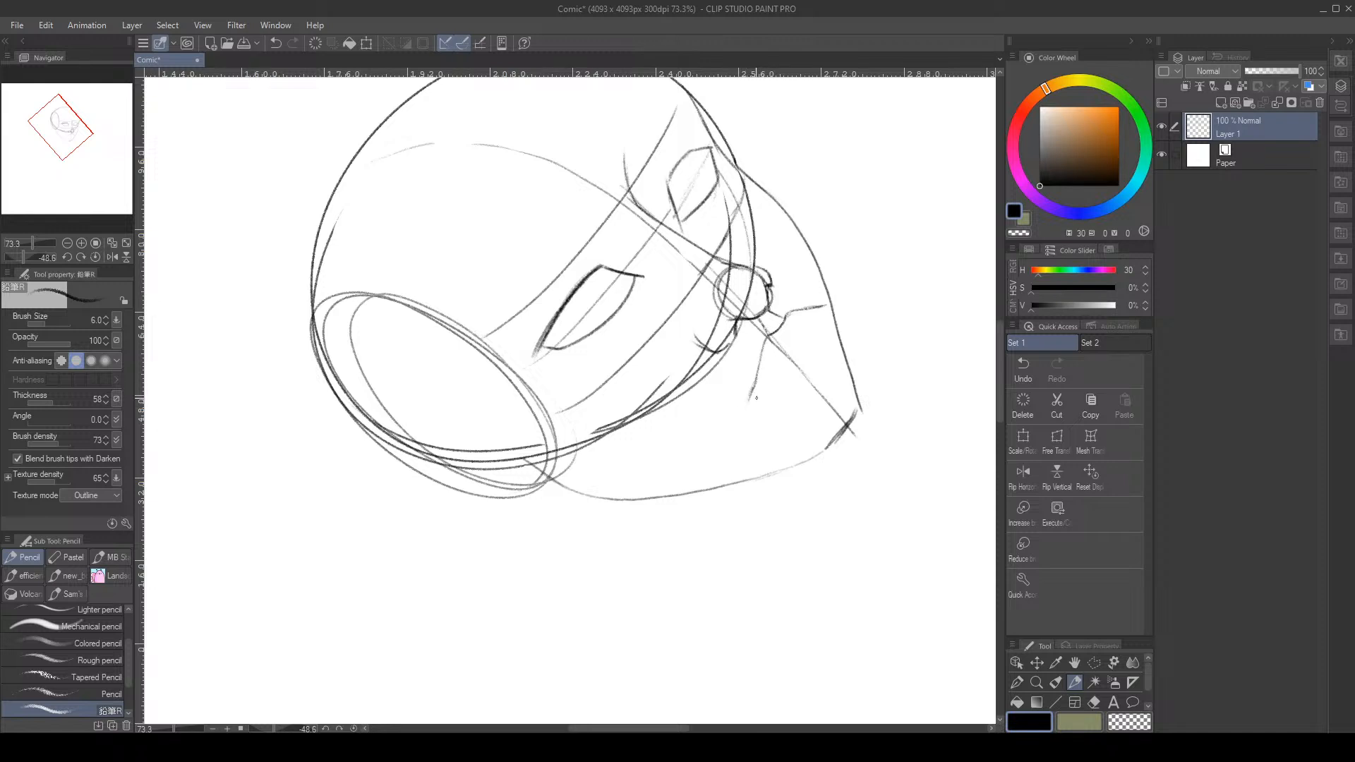
drag(751, 400, 773, 365)
drag(774, 365, 792, 350)
click(1013, 366)
drag(773, 367, 802, 330)
click(1014, 363)
click(1014, 366)
click(1011, 356)
click(1014, 362)
Extend the parting line to the far mouth corner, rough in the lower lip's contour, and reset the canvas rotation
drag(804, 327, 822, 313)
mouse_move(824, 310)
mouse_down()
mouse_move(812, 361)
mouse_move(762, 395)
mouse_up()
key(ctrl+z)
click(98, 256)
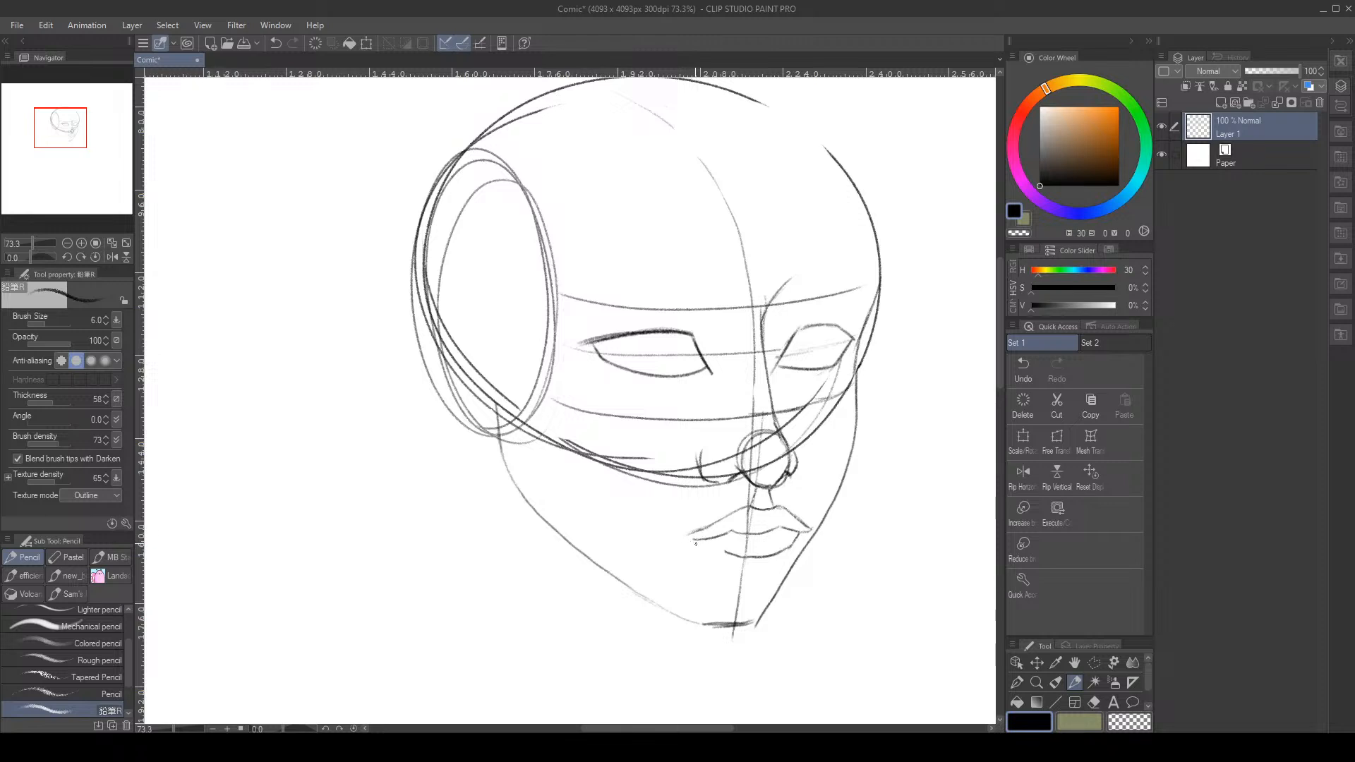
Erase the bottom segment of the lower lip's contour
key(e)
drag(723, 551, 758, 551)
key(p)
mouse_move(431, 527)
mouse_down()
mouse_move(494, 534)
mouse_move(532, 559)
mouse_up()
drag(578, 598, 238, 248)
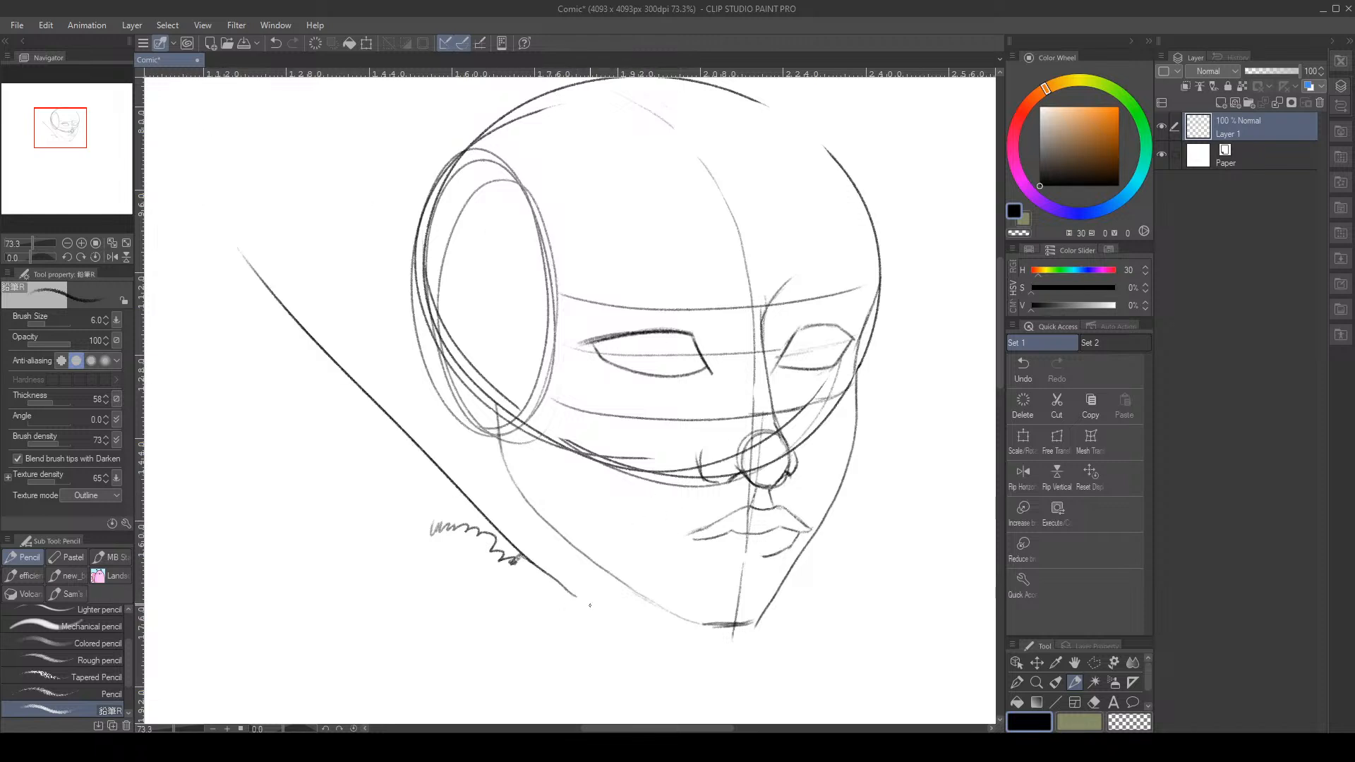
drag(591, 609, 355, 283)
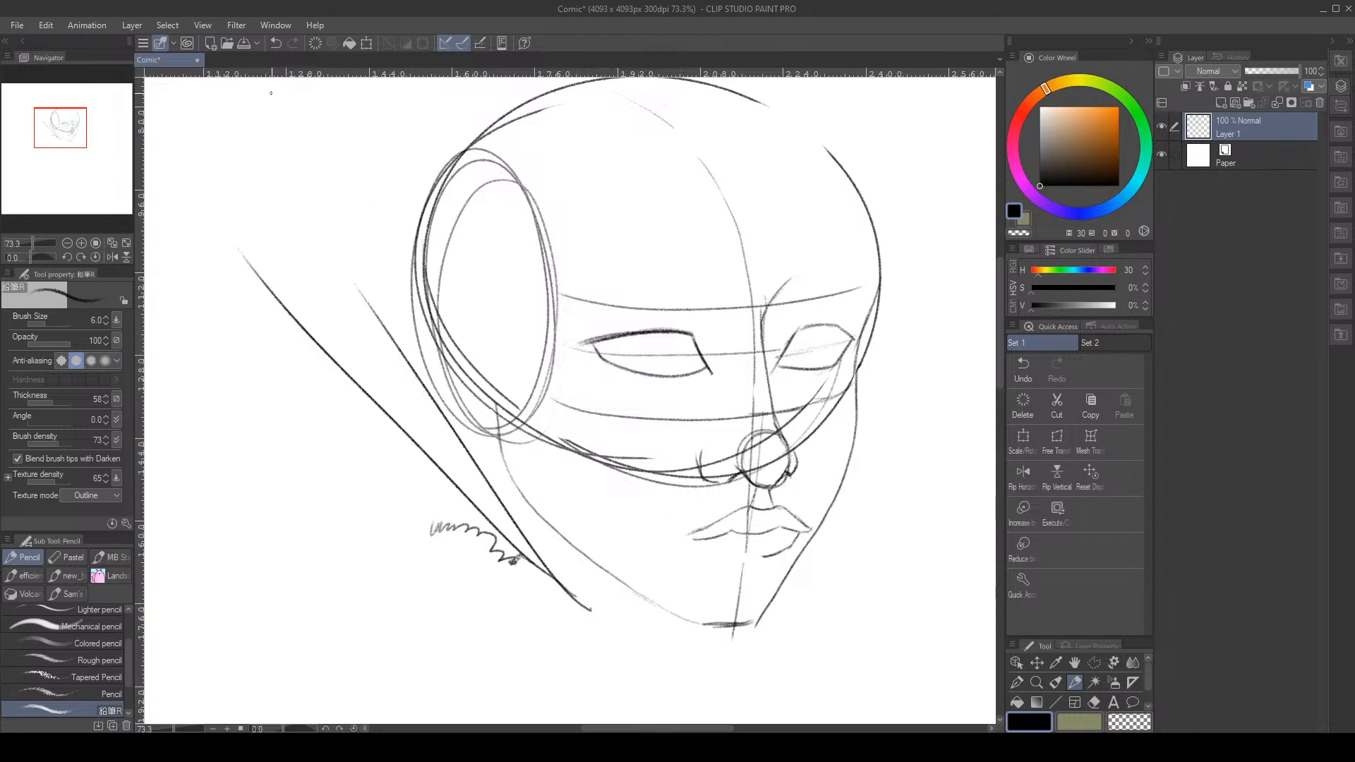
click(1035, 375)
click(1034, 365)
click(1024, 370)
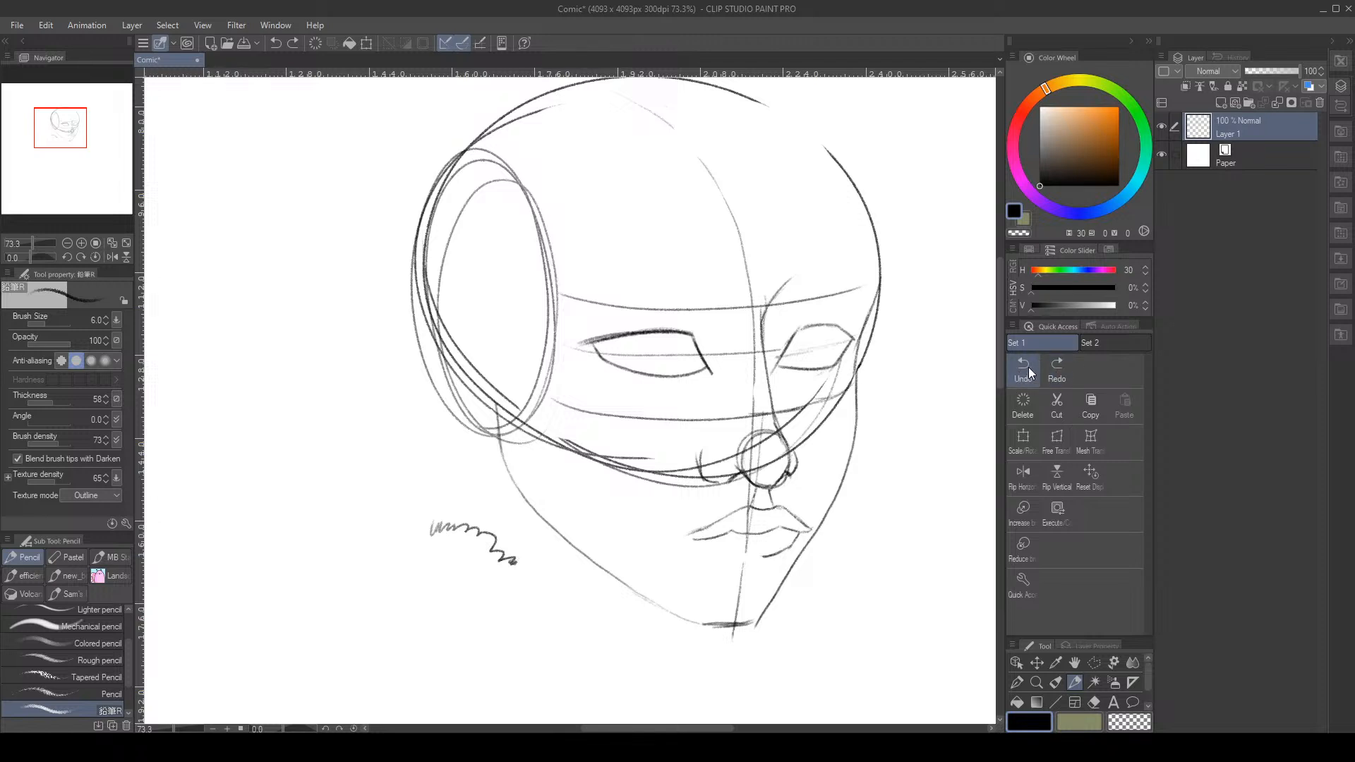
click(1025, 367)
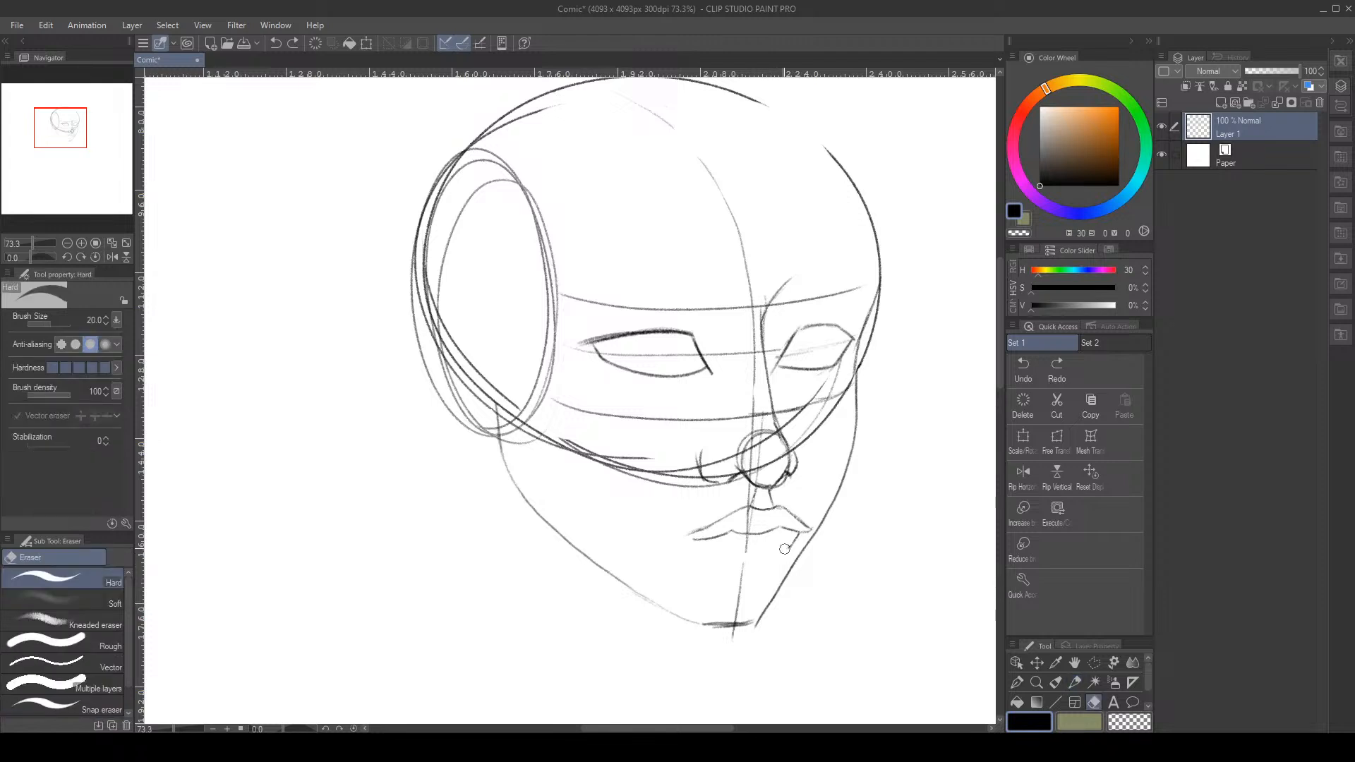
Redraw the lower lip as a fuller curve between both mouth corners and darken its far edge
drag(795, 534, 763, 562)
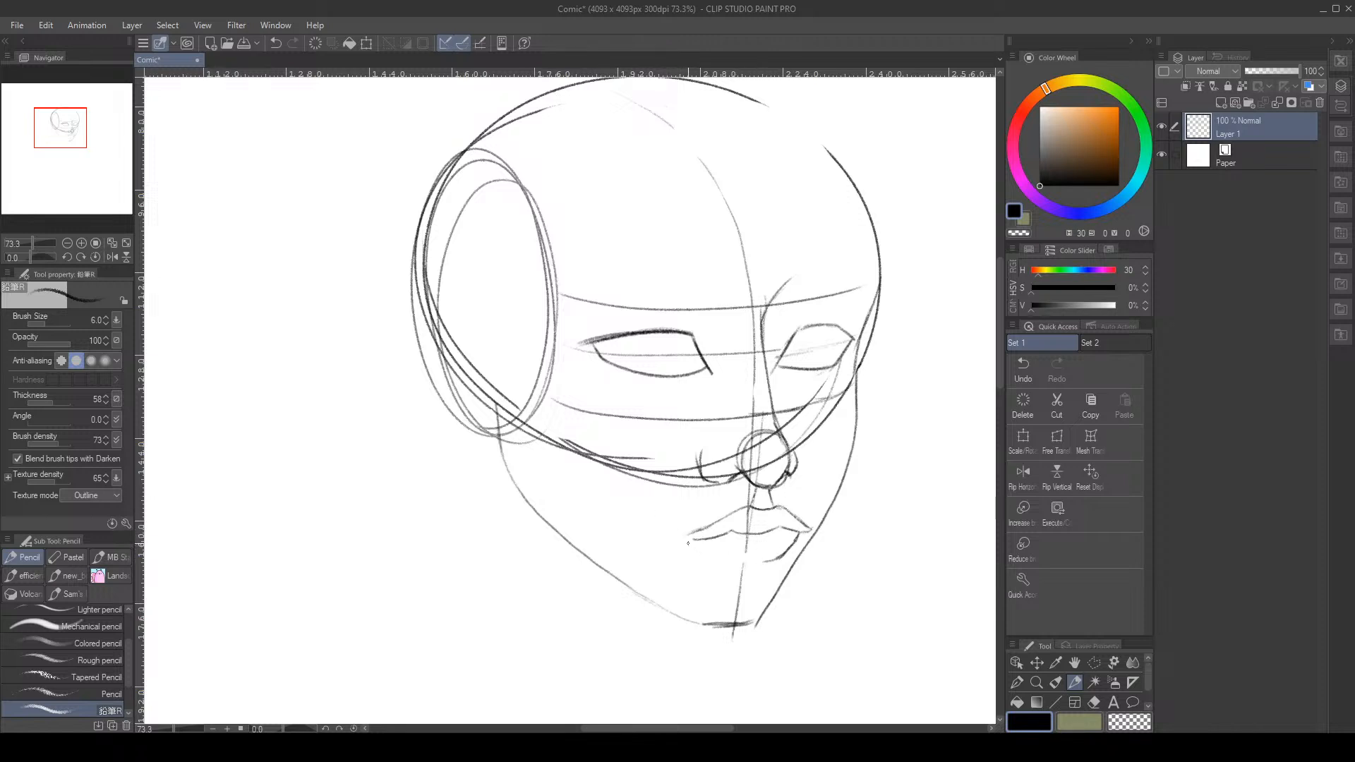
mouse_move(690, 544)
mouse_down()
mouse_move(731, 564)
mouse_move(779, 559)
mouse_move(763, 562)
mouse_up()
key(e)
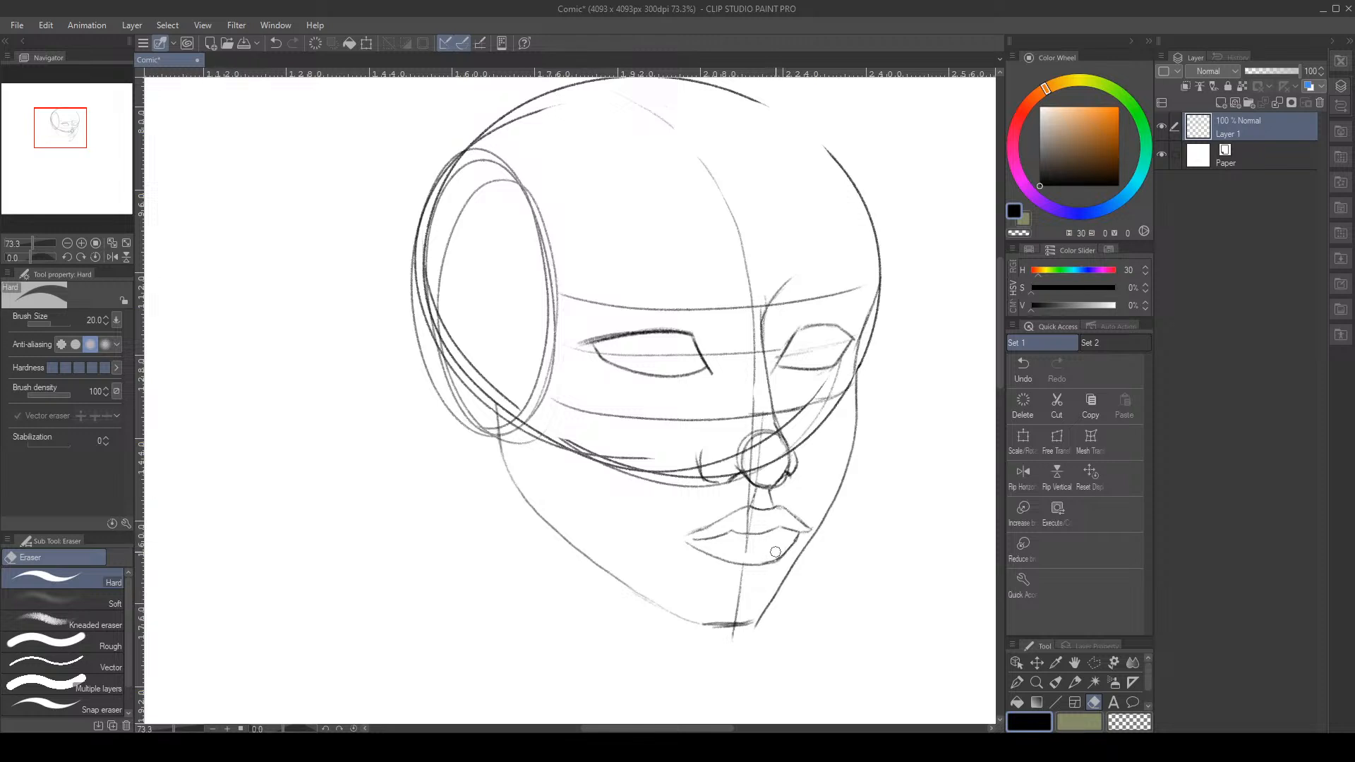
key(p)
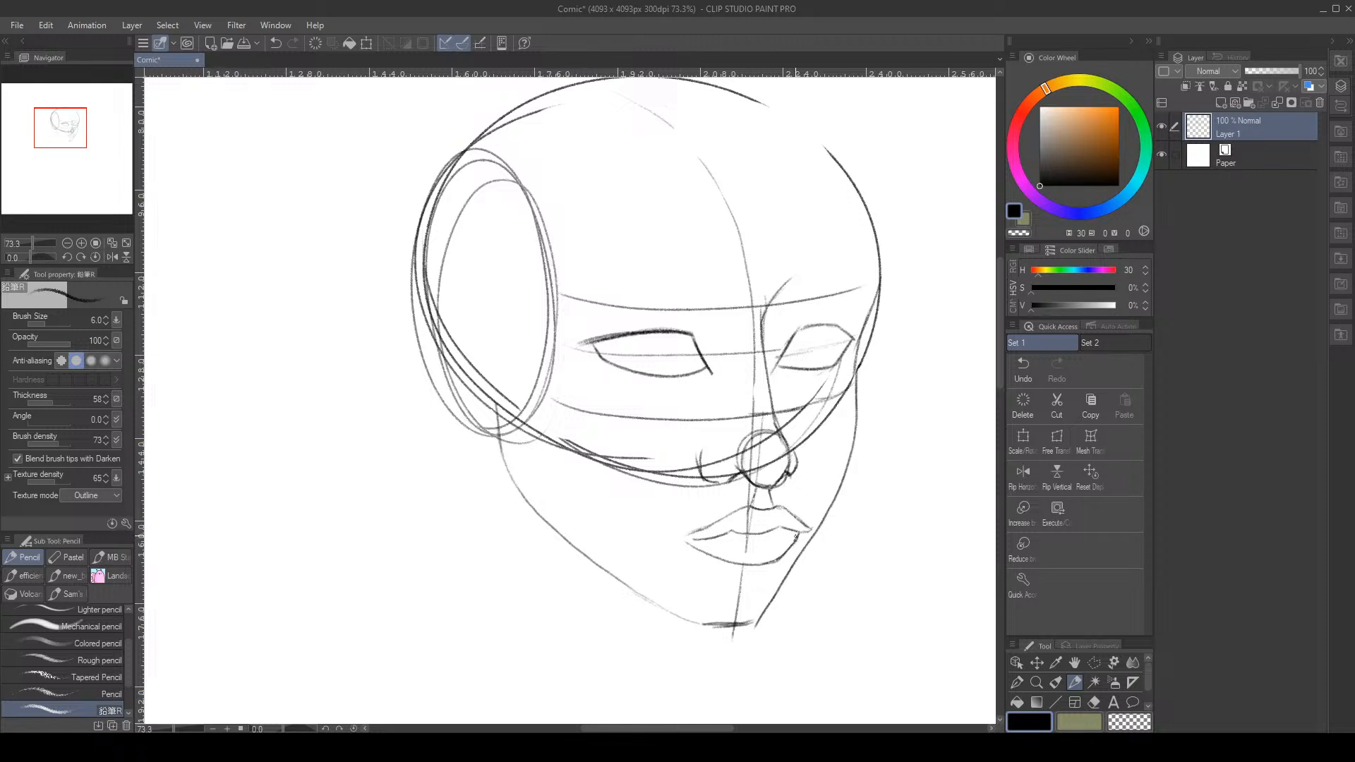
drag(796, 536, 776, 551)
click(1023, 367)
Enclose the far cheek and jaw contour in a polyline selection, rotate it -1.5°, nudge it slightly outward and up, and deselect
click(1091, 664)
click(754, 633)
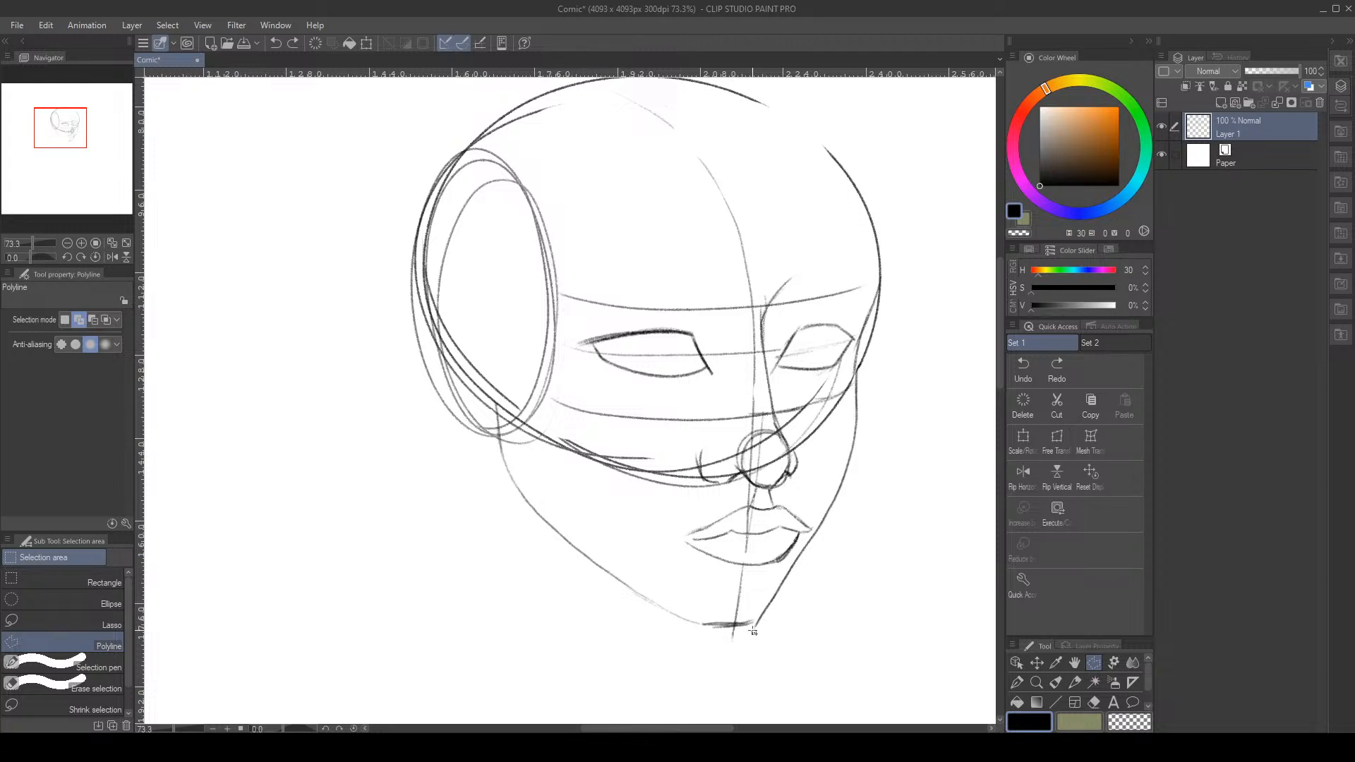
click(758, 609)
click(789, 561)
click(805, 540)
click(817, 526)
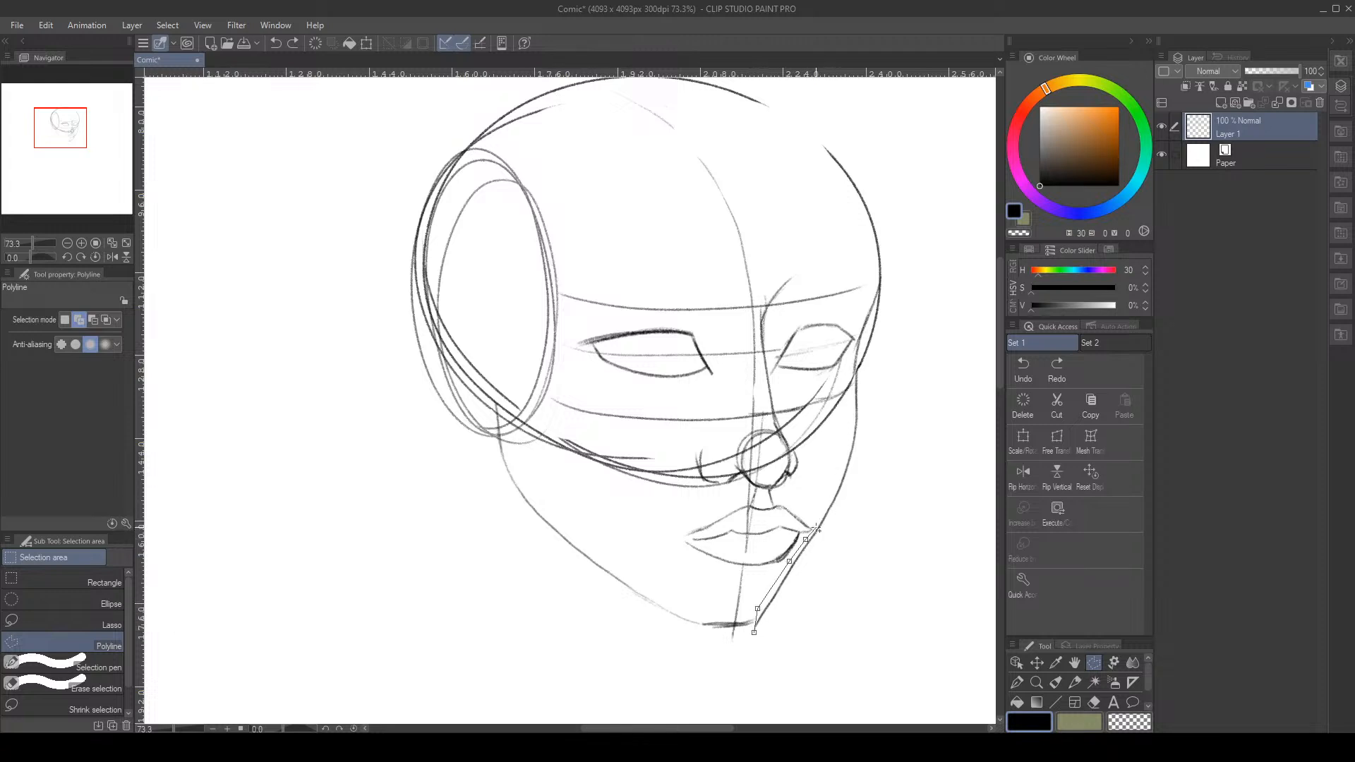
click(834, 479)
click(855, 393)
click(854, 374)
click(854, 347)
click(860, 320)
click(871, 300)
key(BackSpace)
click(869, 308)
click(889, 316)
click(892, 369)
click(882, 469)
click(820, 584)
click(756, 635)
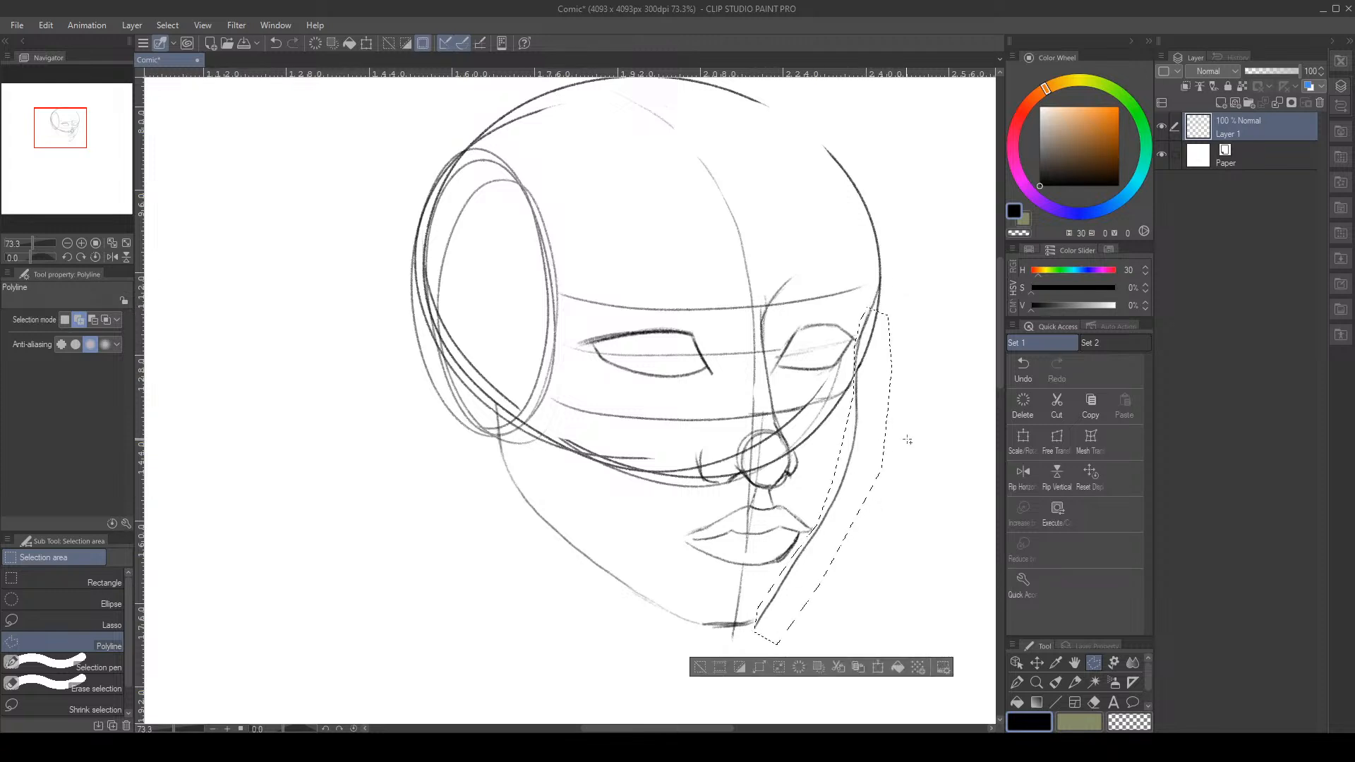
key(ctrl+t)
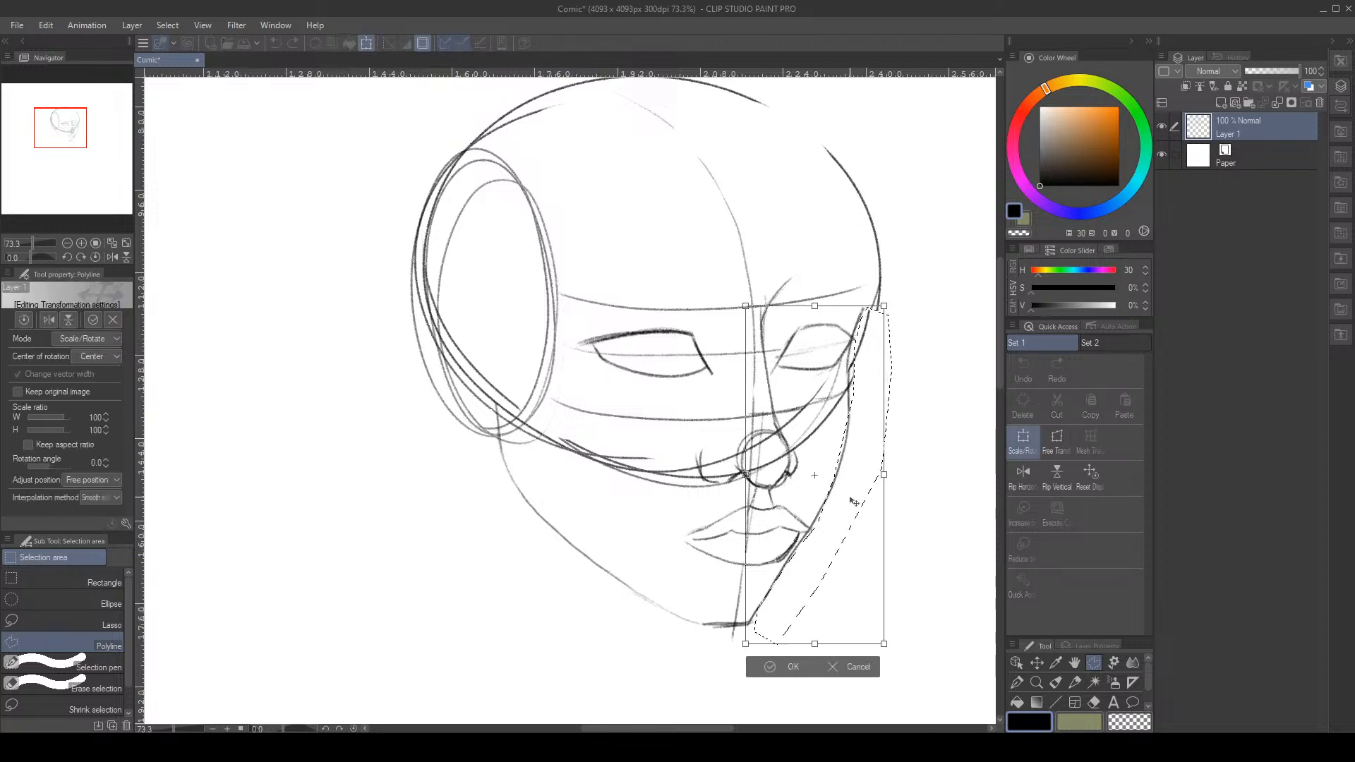
drag(856, 500, 859, 499)
drag(916, 330, 914, 320)
drag(853, 417, 857, 419)
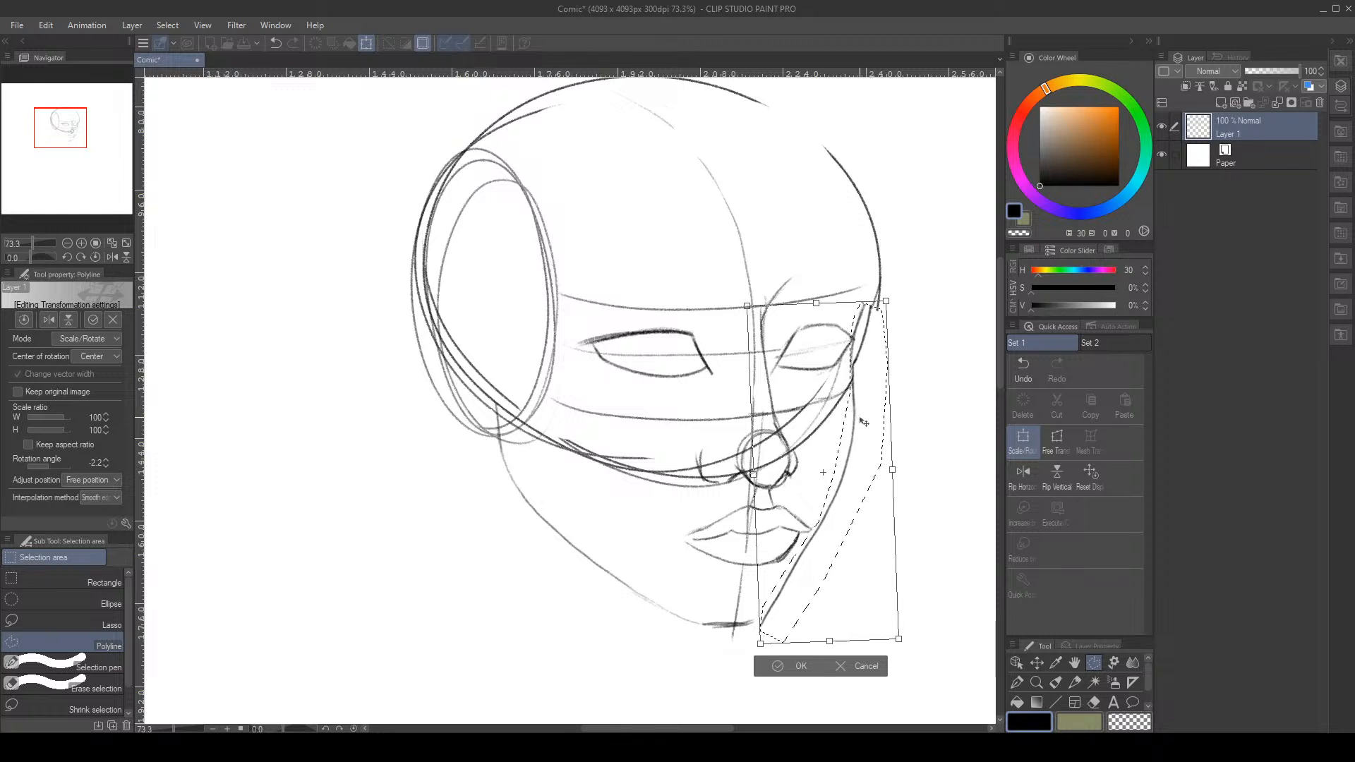
drag(916, 349, 913, 360)
drag(838, 472, 841, 461)
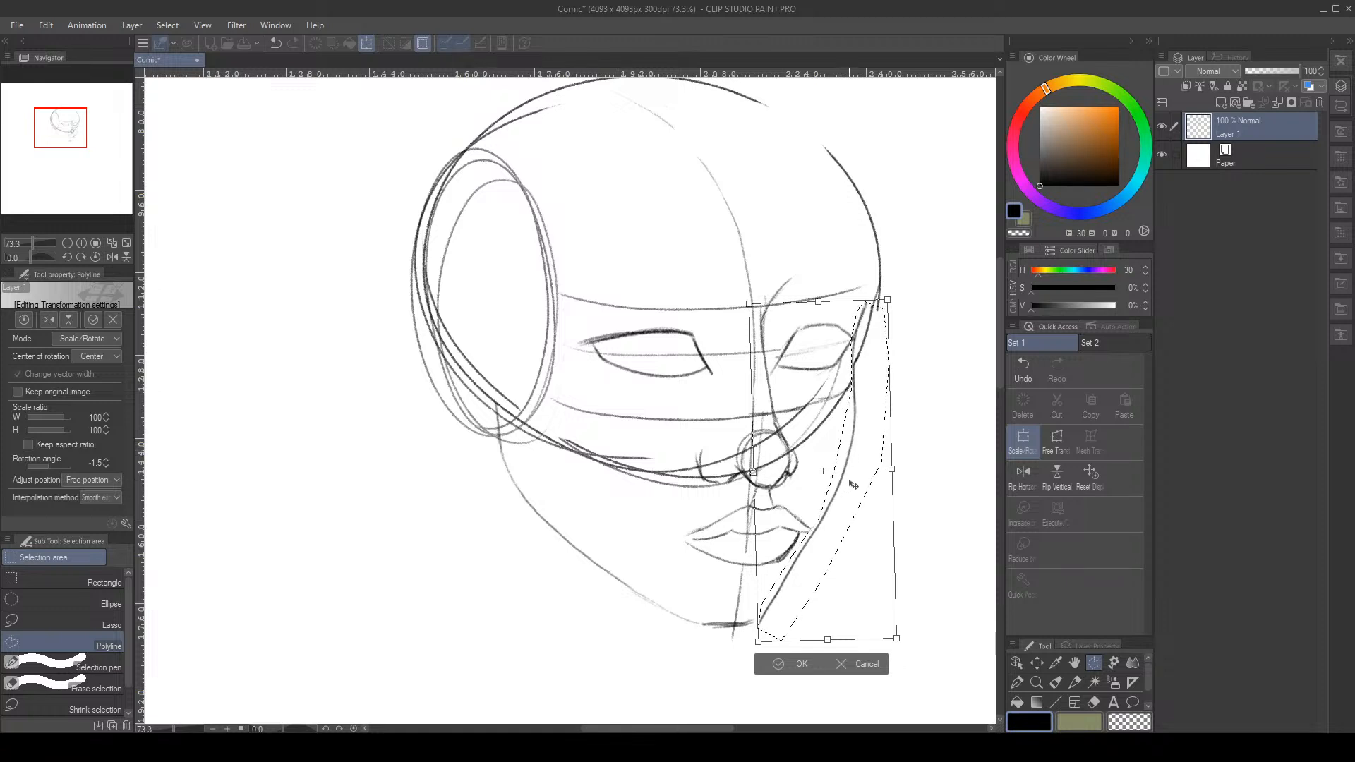
drag(833, 527, 834, 524)
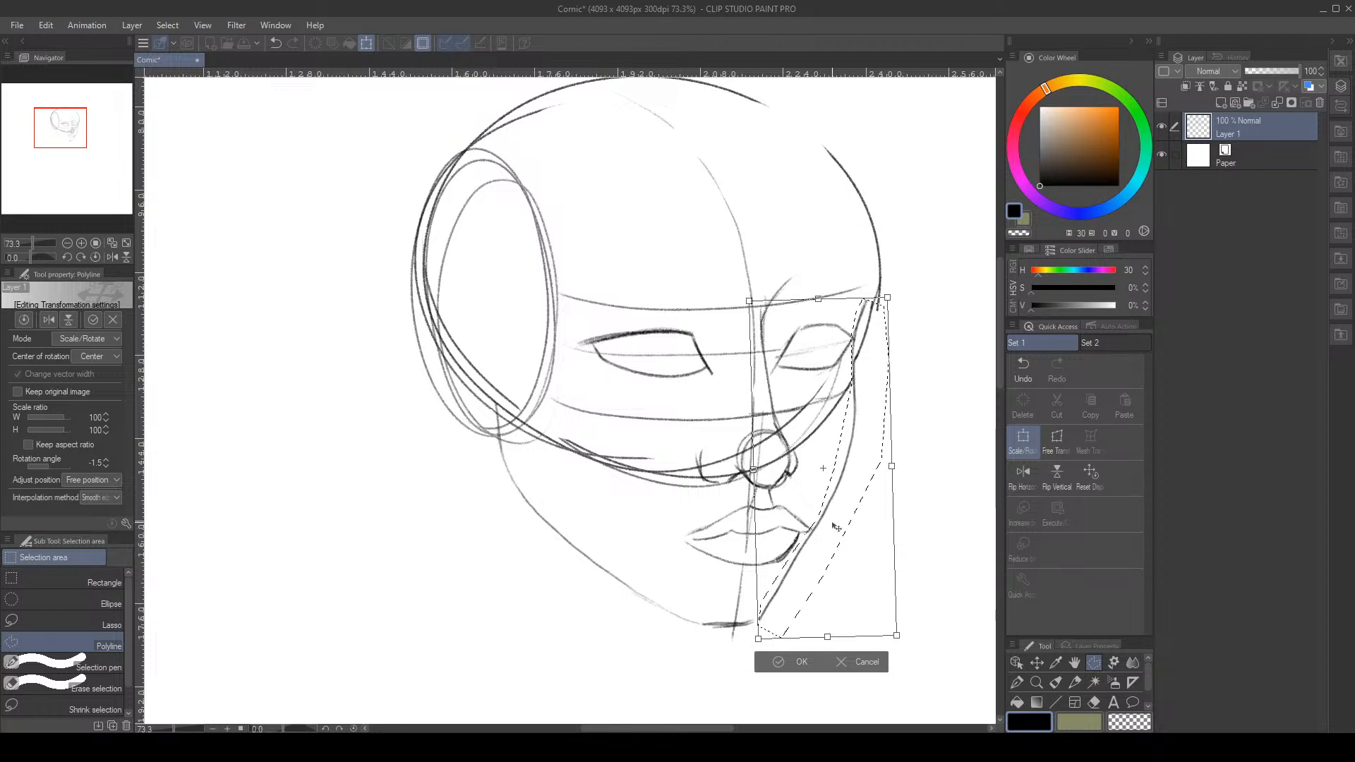
click(802, 661)
click(726, 653)
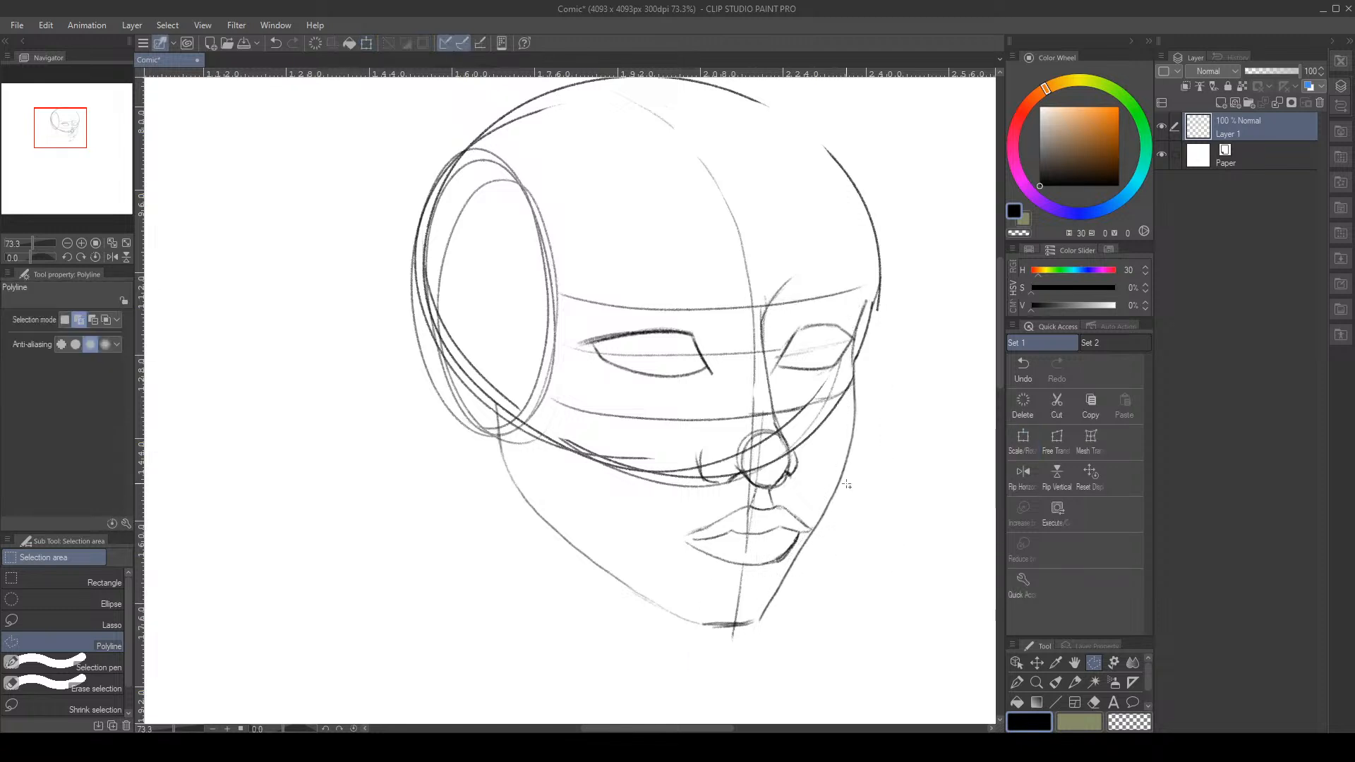
Extend the chin's base line with the pencil until it joins the lower end of the far jaw contour
click(1074, 682)
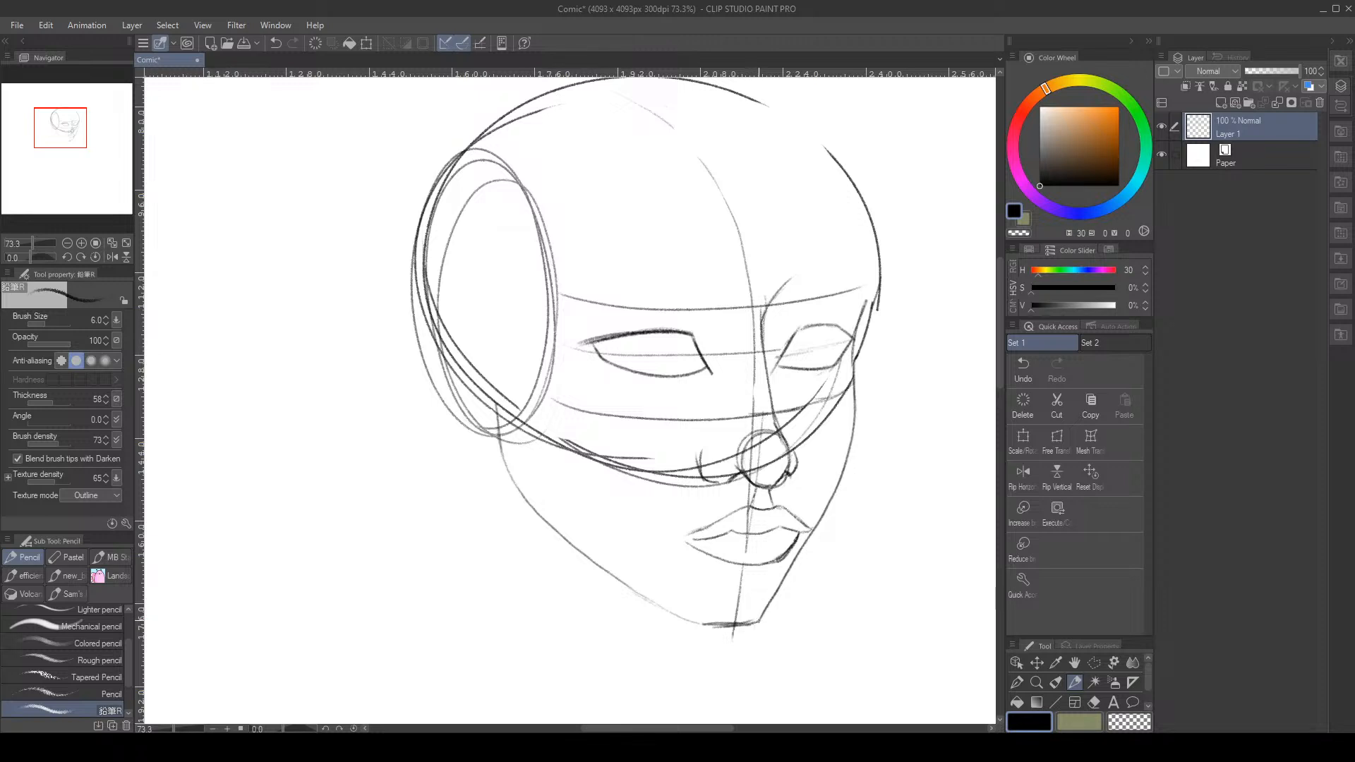
drag(752, 621, 755, 623)
key(e)
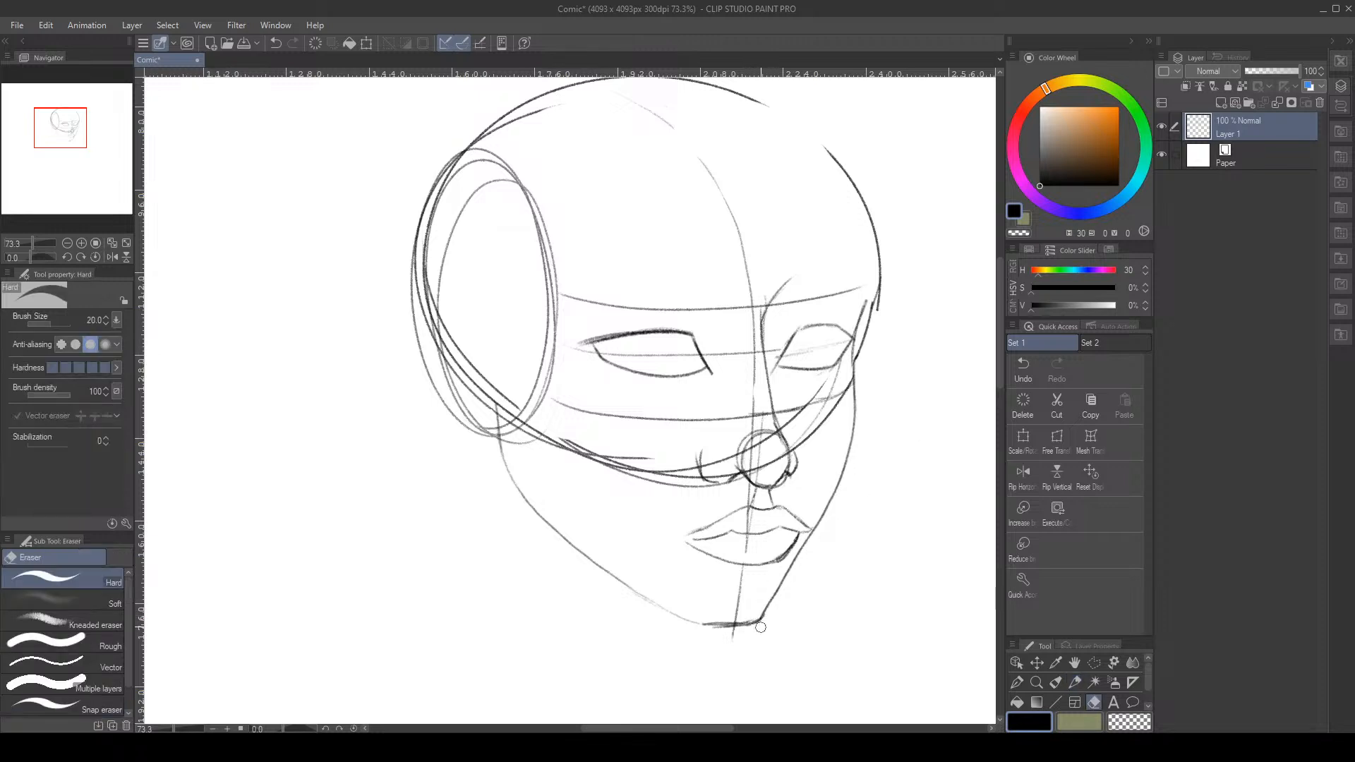
Redraw the far side of the forehead further inward down to the eye socket and erase the old outline outside it
key(p)
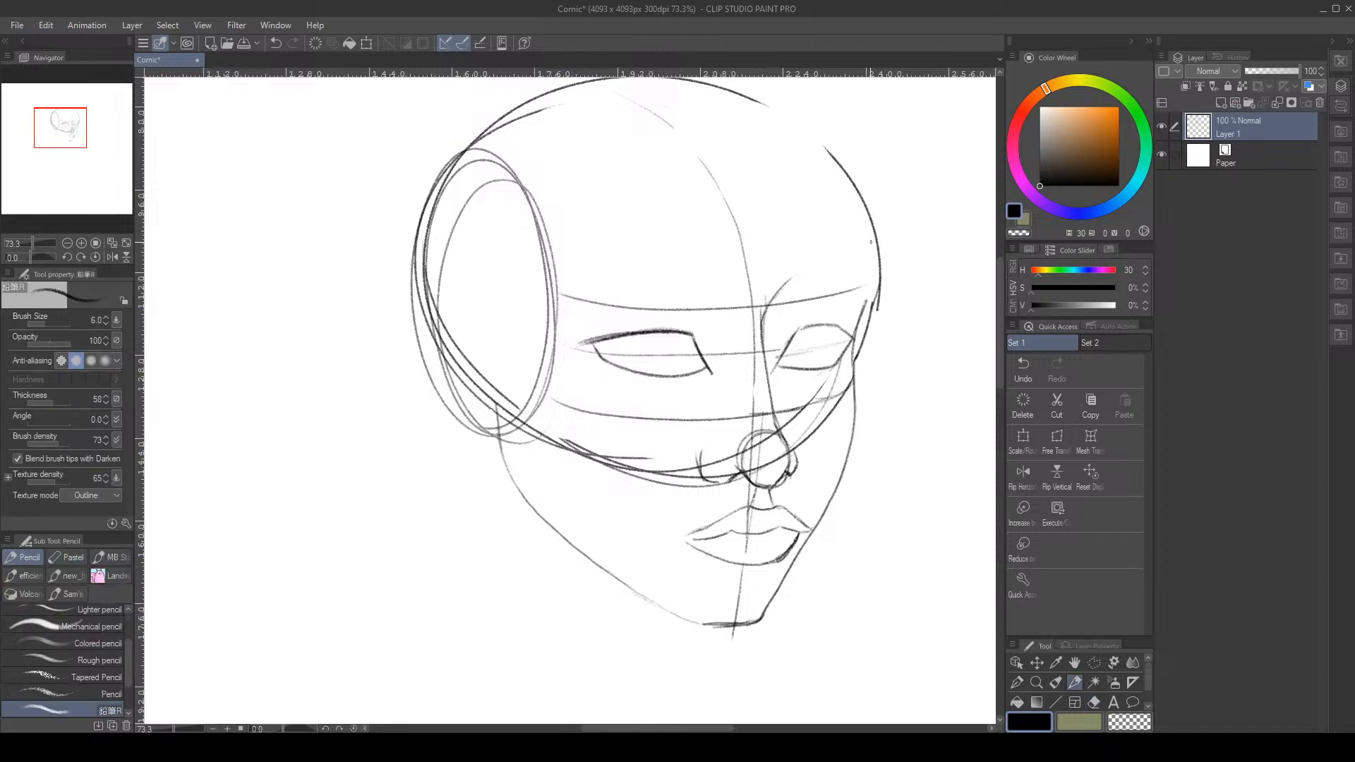
drag(874, 277, 872, 300)
drag(860, 221, 871, 287)
mouse_move(863, 237)
mouse_down()
mouse_move(818, 142)
mouse_move(859, 184)
mouse_move(837, 157)
mouse_move(887, 266)
mouse_move(867, 209)
mouse_up()
key(e)
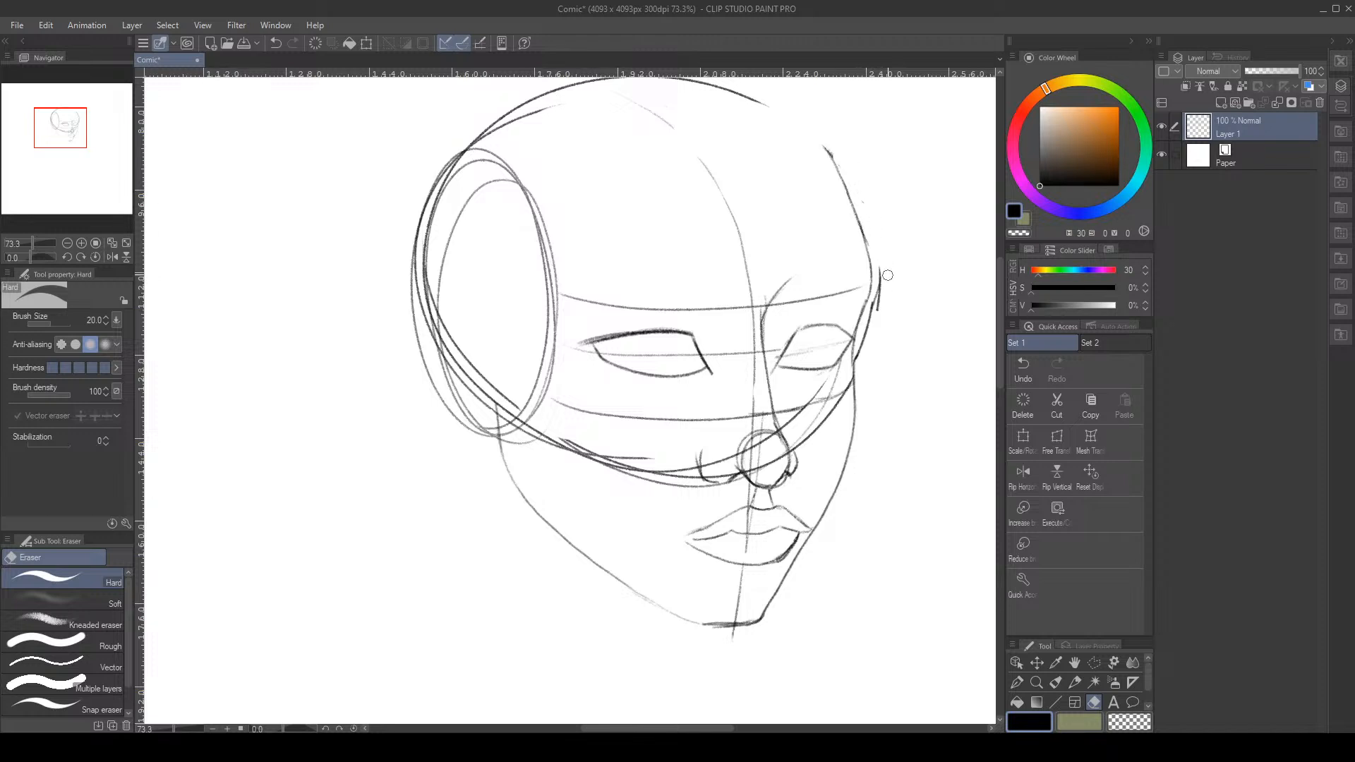
drag(883, 277, 860, 353)
Strengthen the skull's contour between the crown and the far corner of the forehead
key(p)
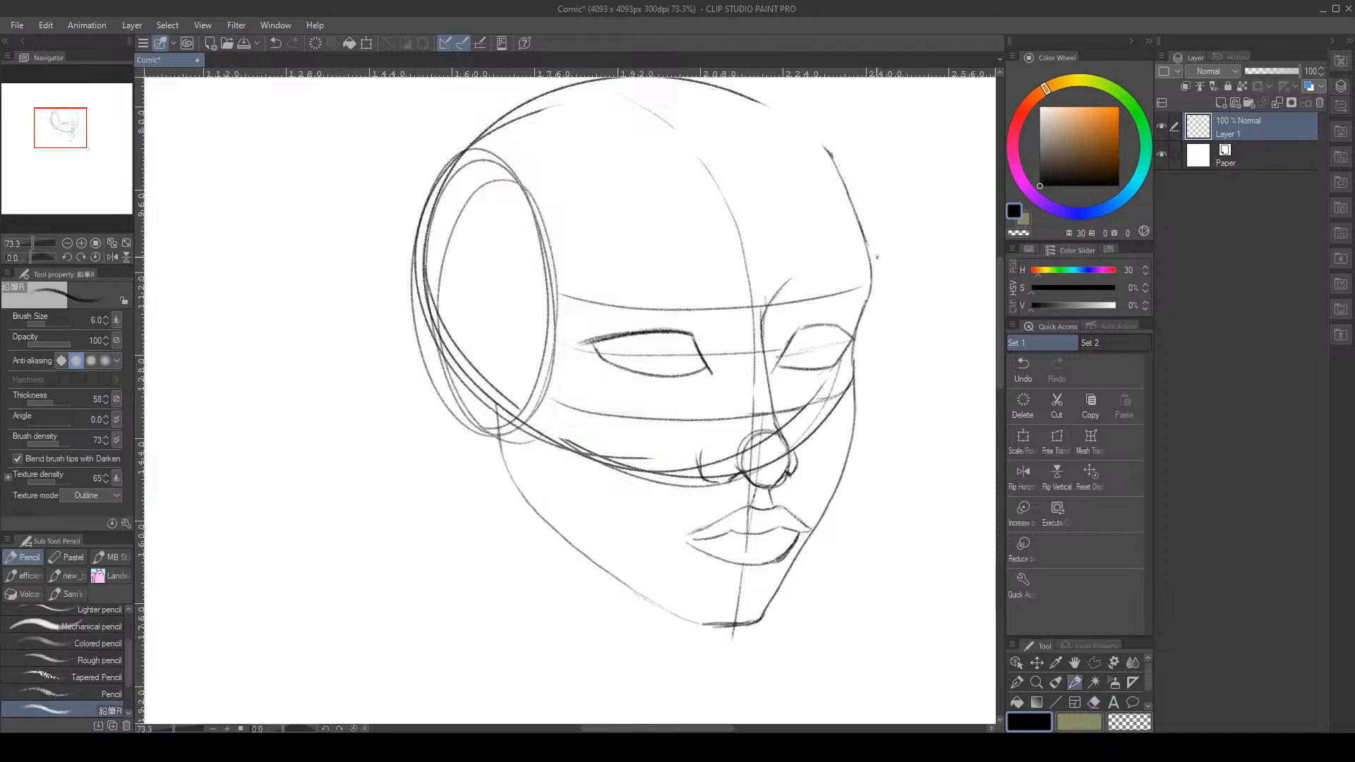
drag(750, 100, 823, 148)
scroll(915, 313, down, 3)
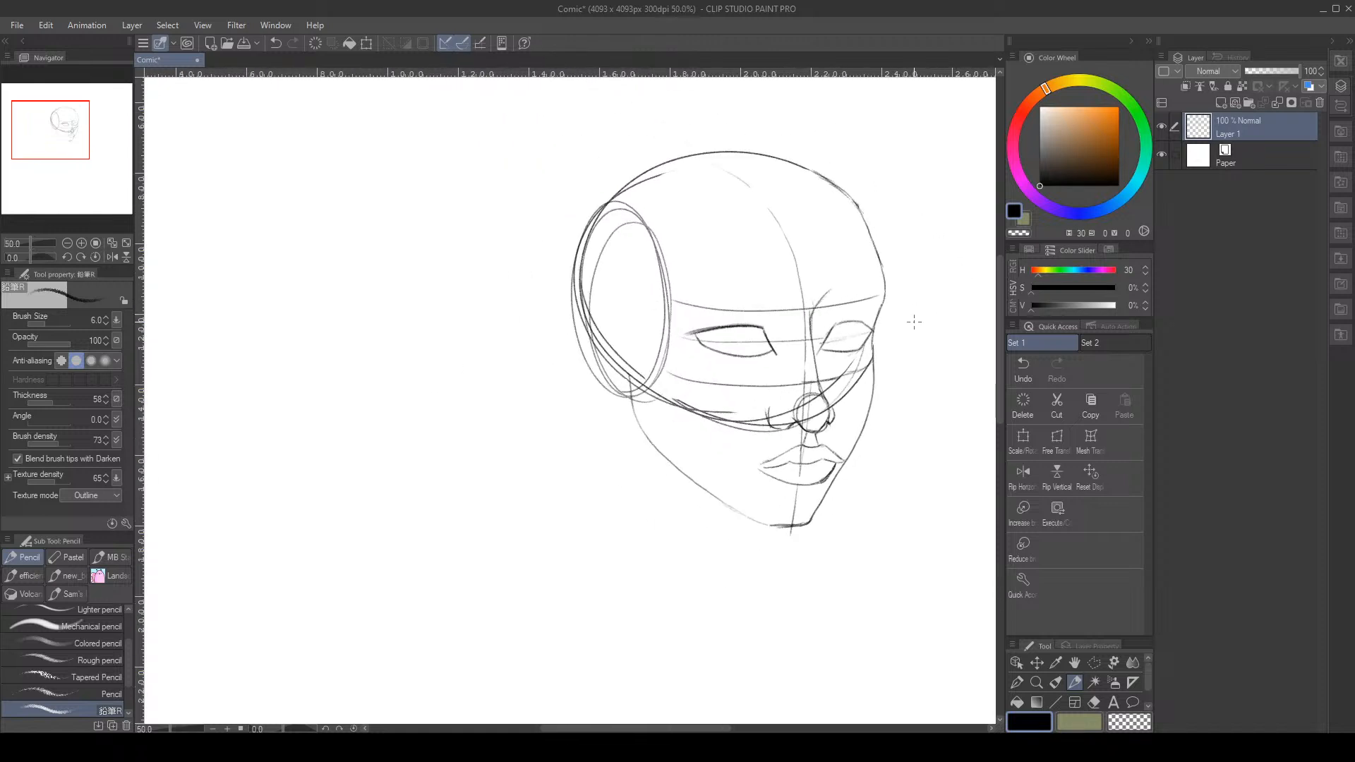
Try erasing the brow guideline above the far eye, comparing with undo and redo before restoring it
scroll(837, 300, up, 5)
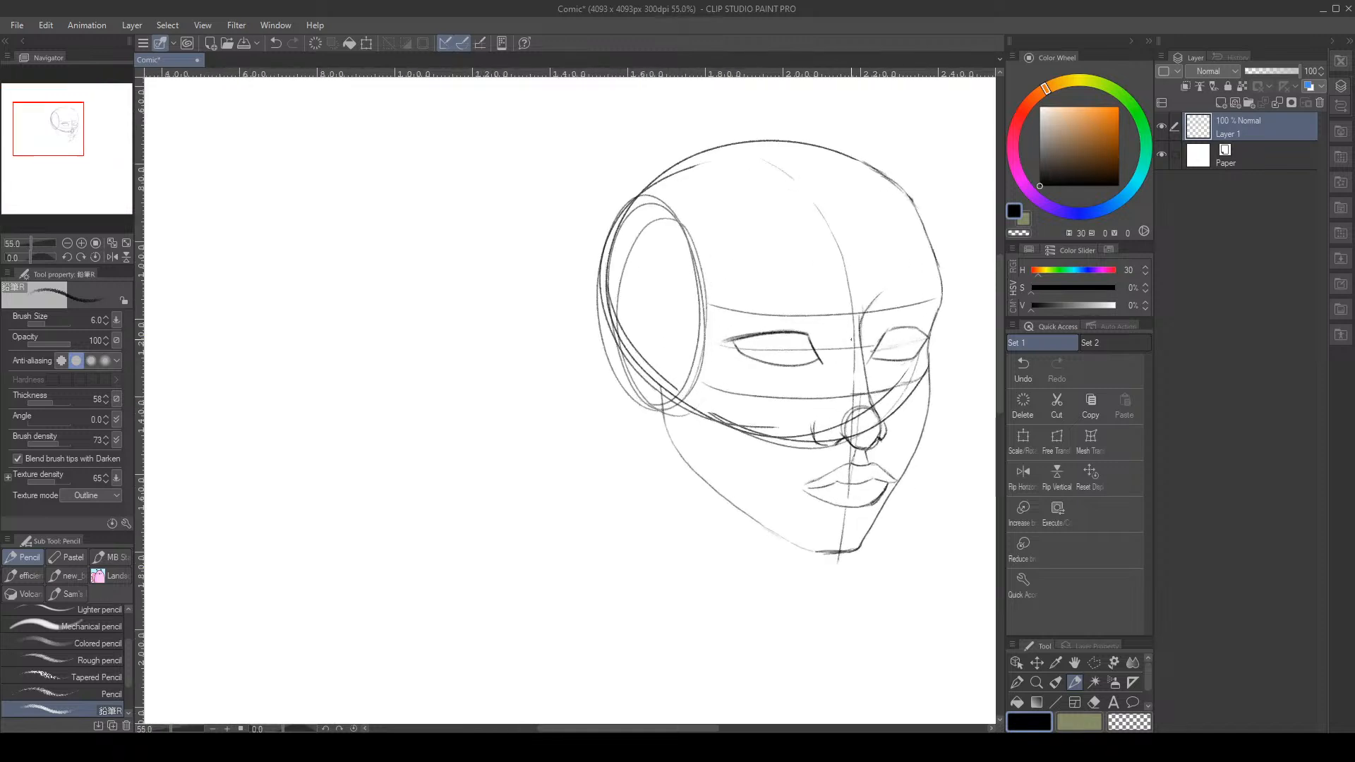
scroll(932, 289, down, 2)
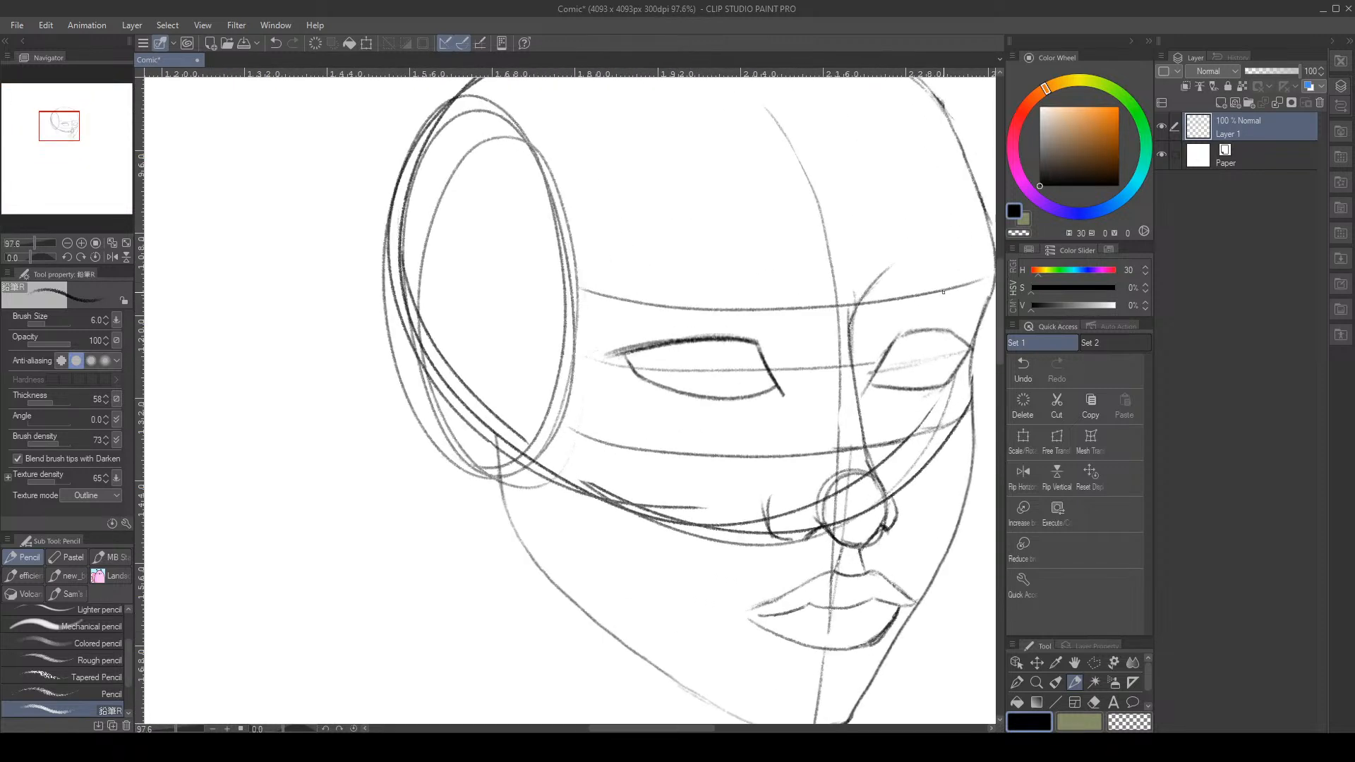
scroll(969, 286, up, 1)
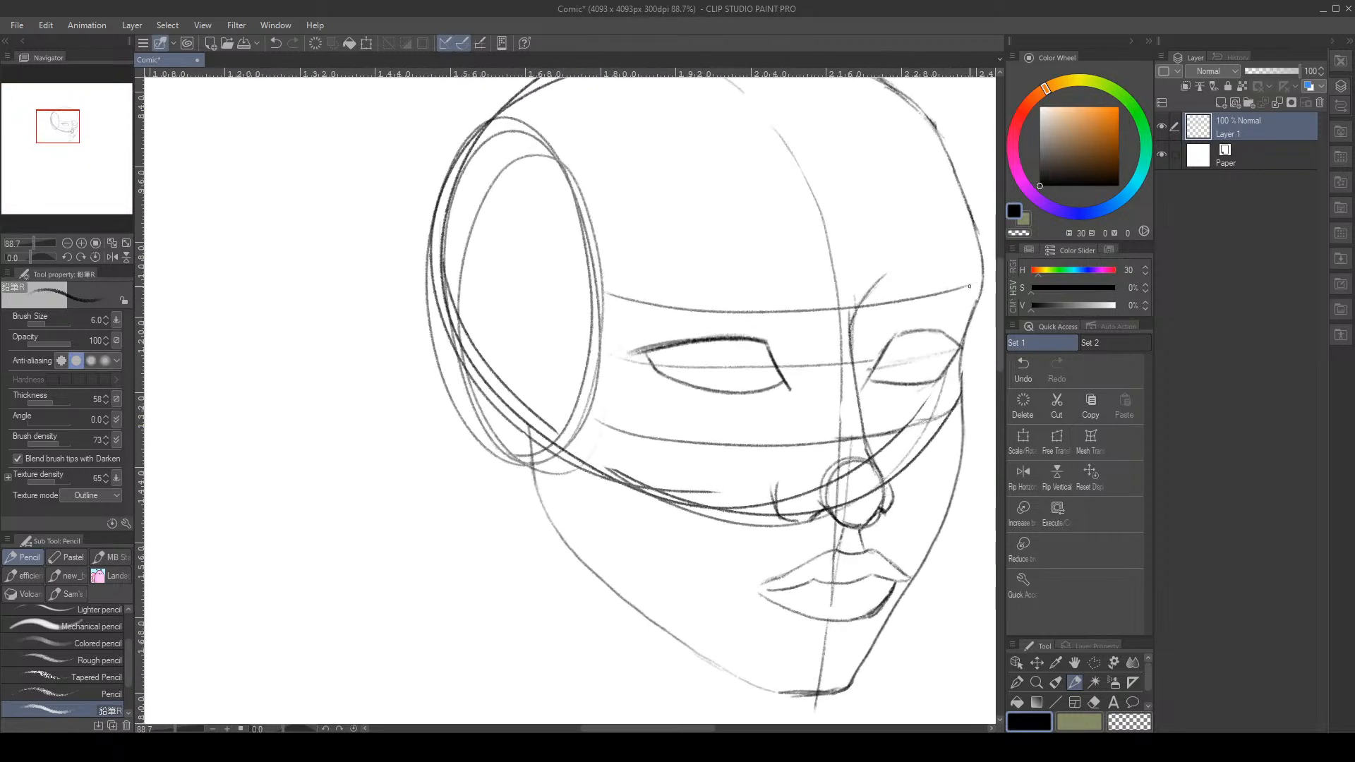
key(e)
drag(969, 286, 851, 300)
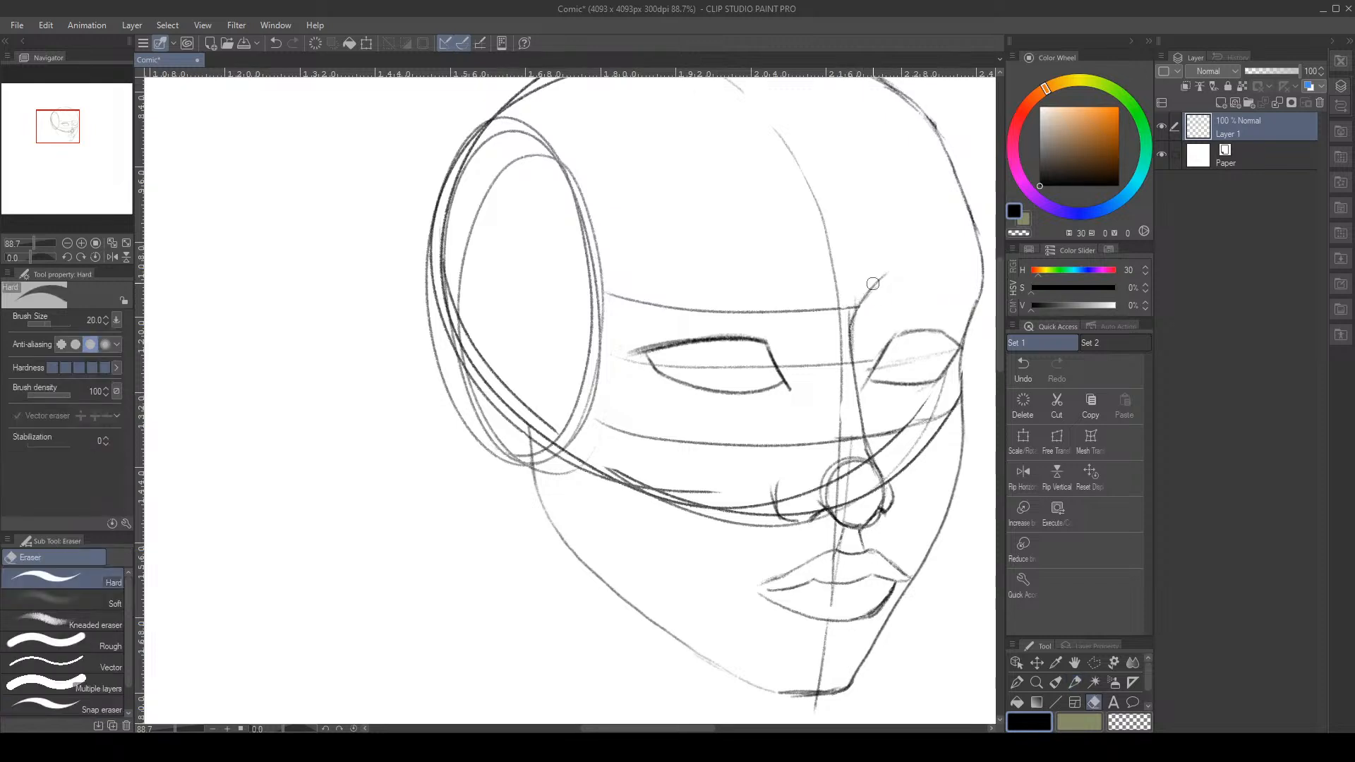
key(p)
key(ctrl+z)
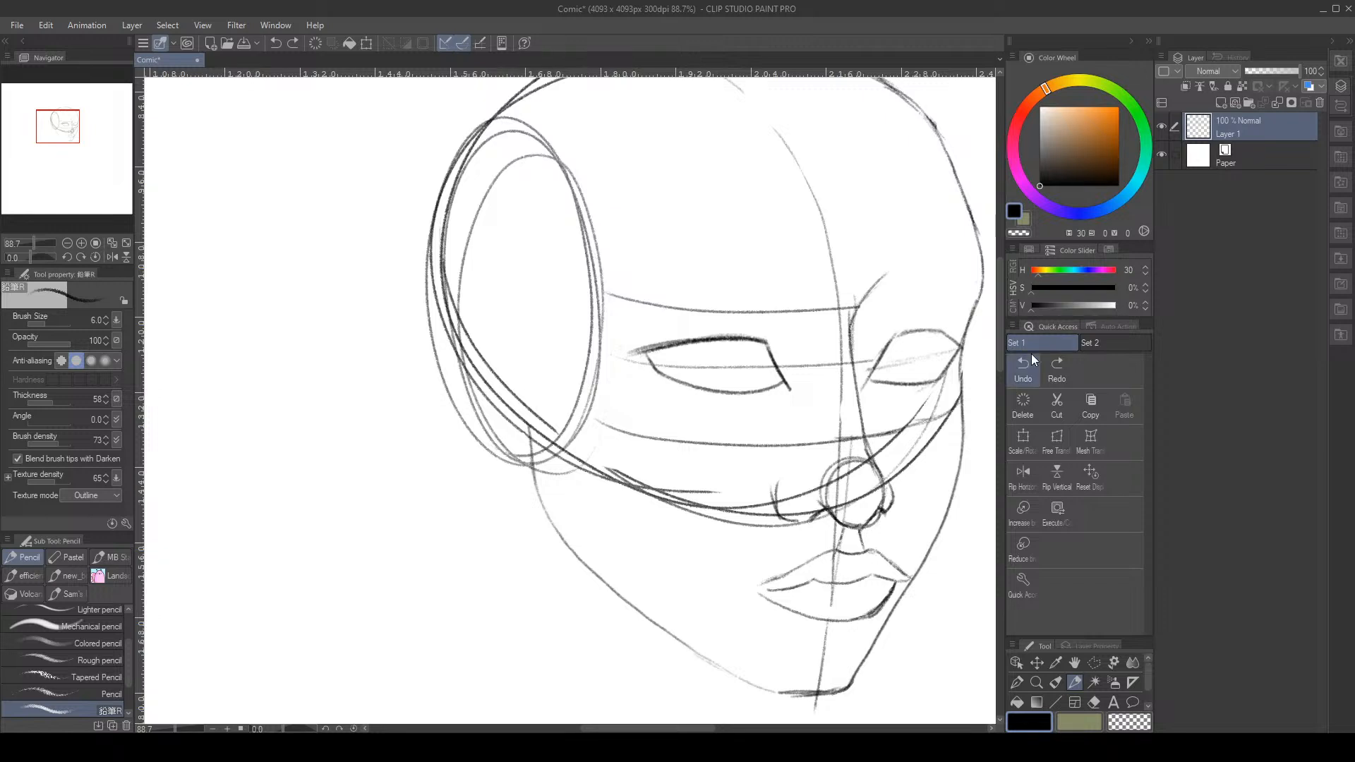
click(1051, 372)
click(1024, 370)
Reshape the top of the nose bridge into a shorter curve towards the far brow and erase the stray marks above it
mouse_move(874, 306)
mouse_down()
mouse_move(886, 297)
mouse_move(851, 344)
mouse_move(882, 306)
mouse_up()
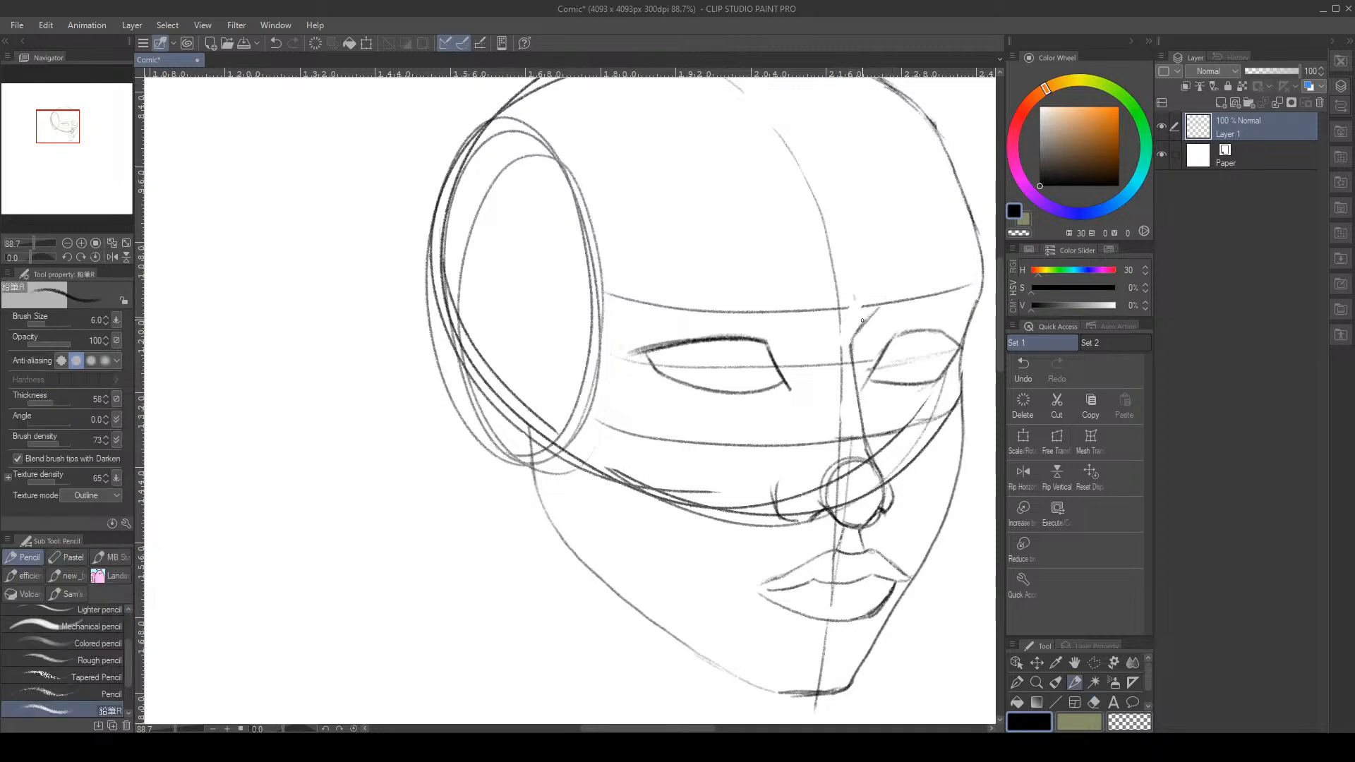
drag(851, 353, 857, 333)
key(e)
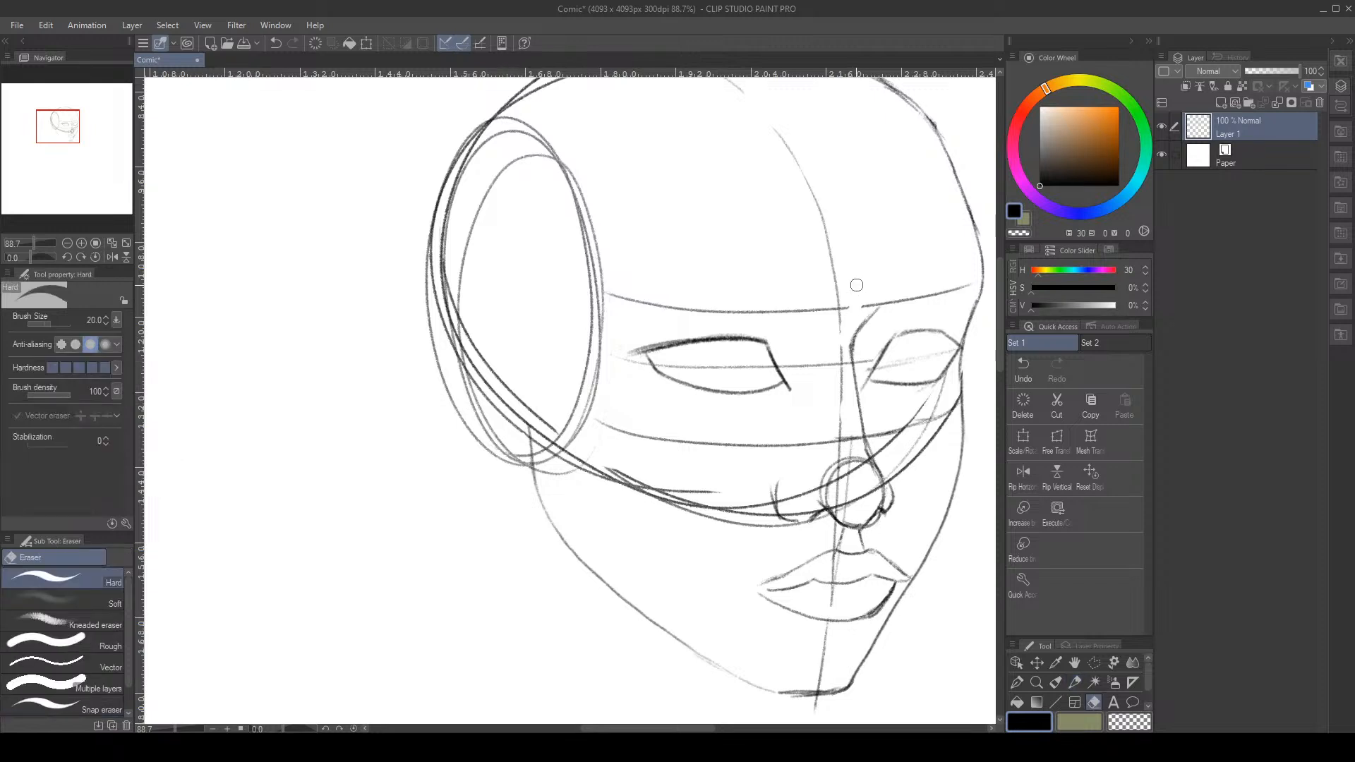
Draw the far eyebrow as two slanted lines rising from the nose bridge to the forehead contour
click(1074, 681)
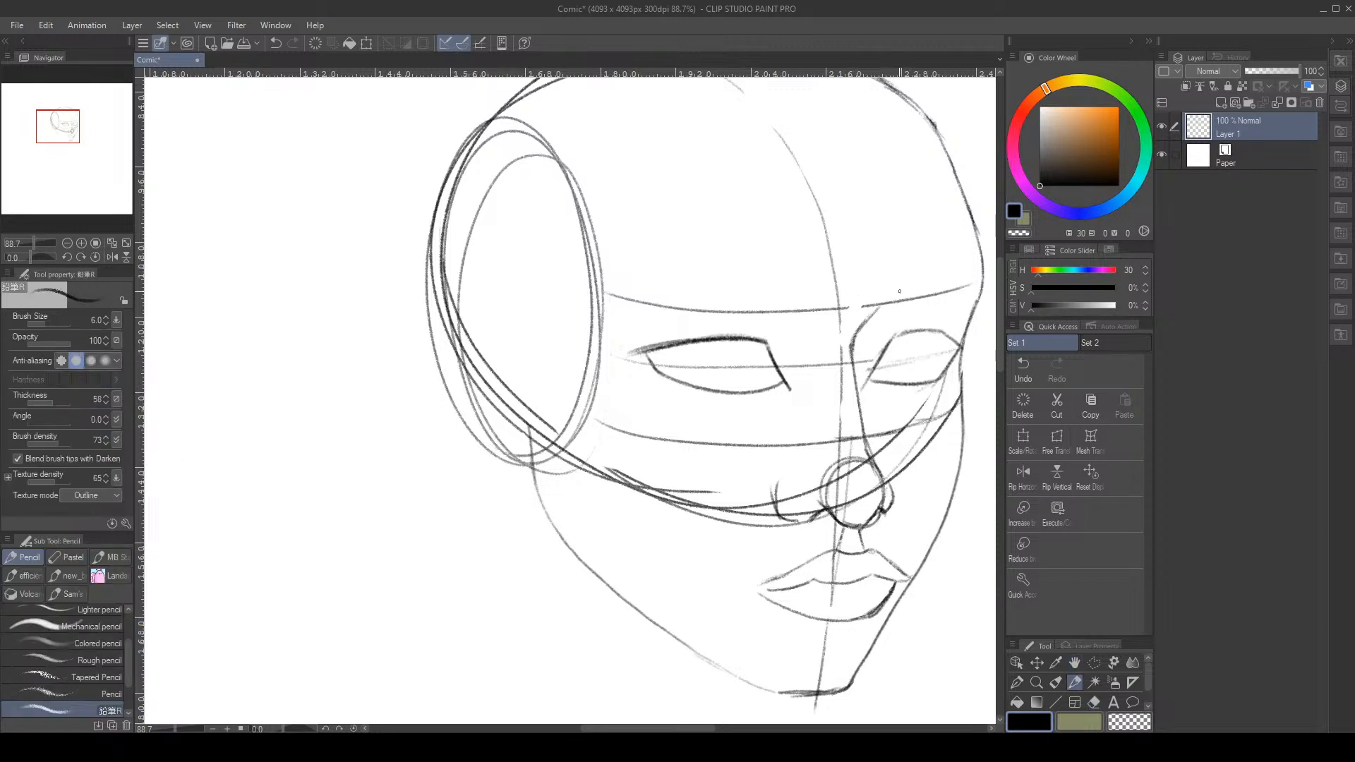
drag(889, 298, 973, 225)
mouse_move(924, 262)
mouse_down()
mouse_move(885, 306)
mouse_move(956, 261)
mouse_move(981, 224)
mouse_up()
drag(886, 311, 899, 302)
Enclose the far eyebrow in a polyline selection, rotate it 7.8°, free-transform its outer end down to the forehead contour, and deselect
key(m)
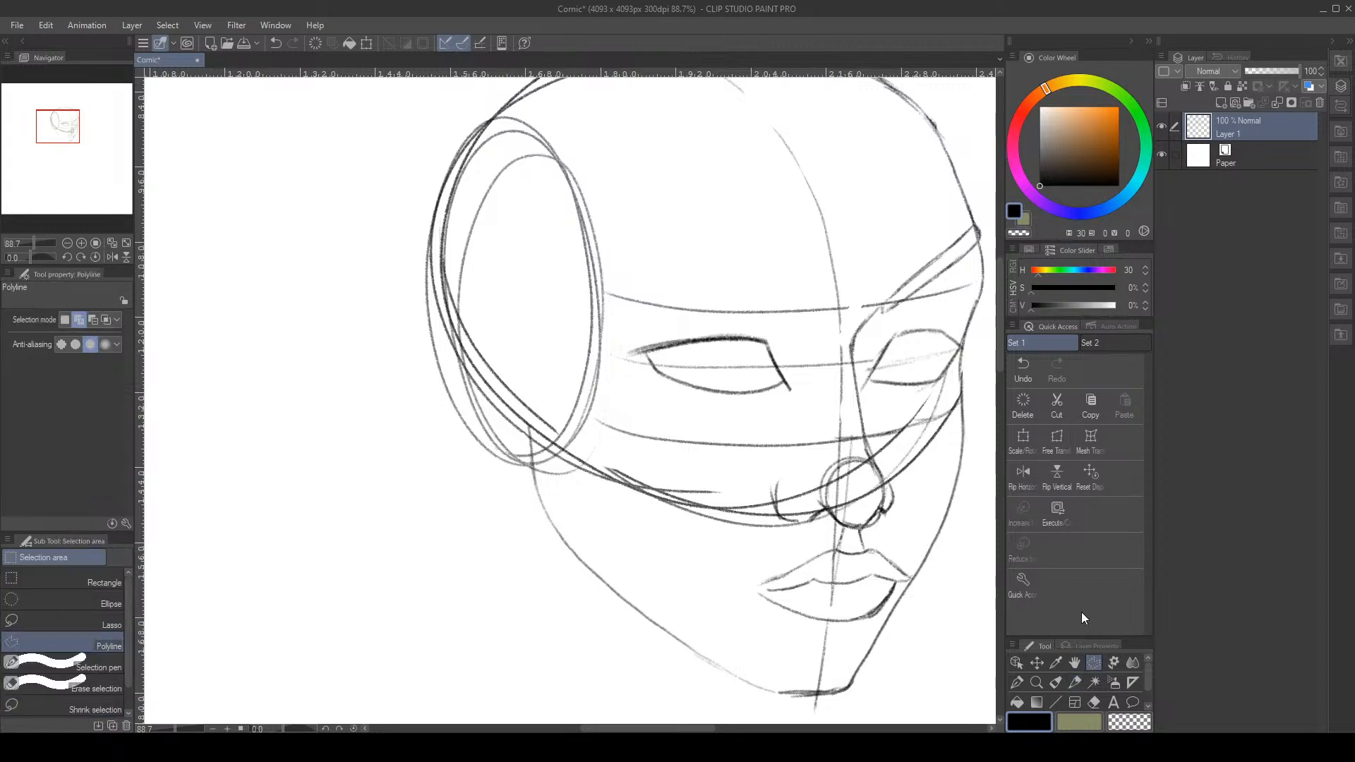
click(885, 314)
click(912, 297)
click(954, 268)
click(977, 242)
click(988, 226)
click(979, 212)
click(974, 225)
click(931, 256)
click(893, 282)
click(882, 301)
click(878, 318)
click(883, 321)
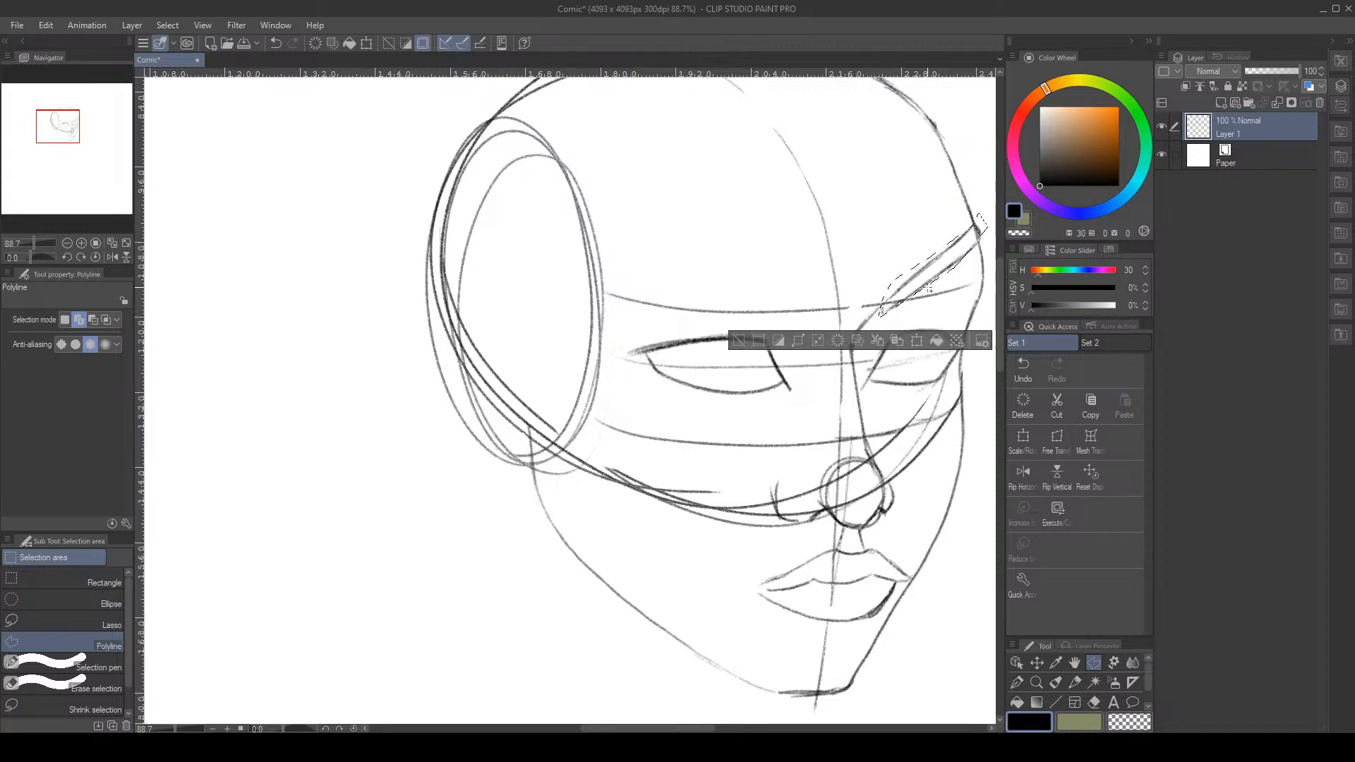
key(ctrl+t)
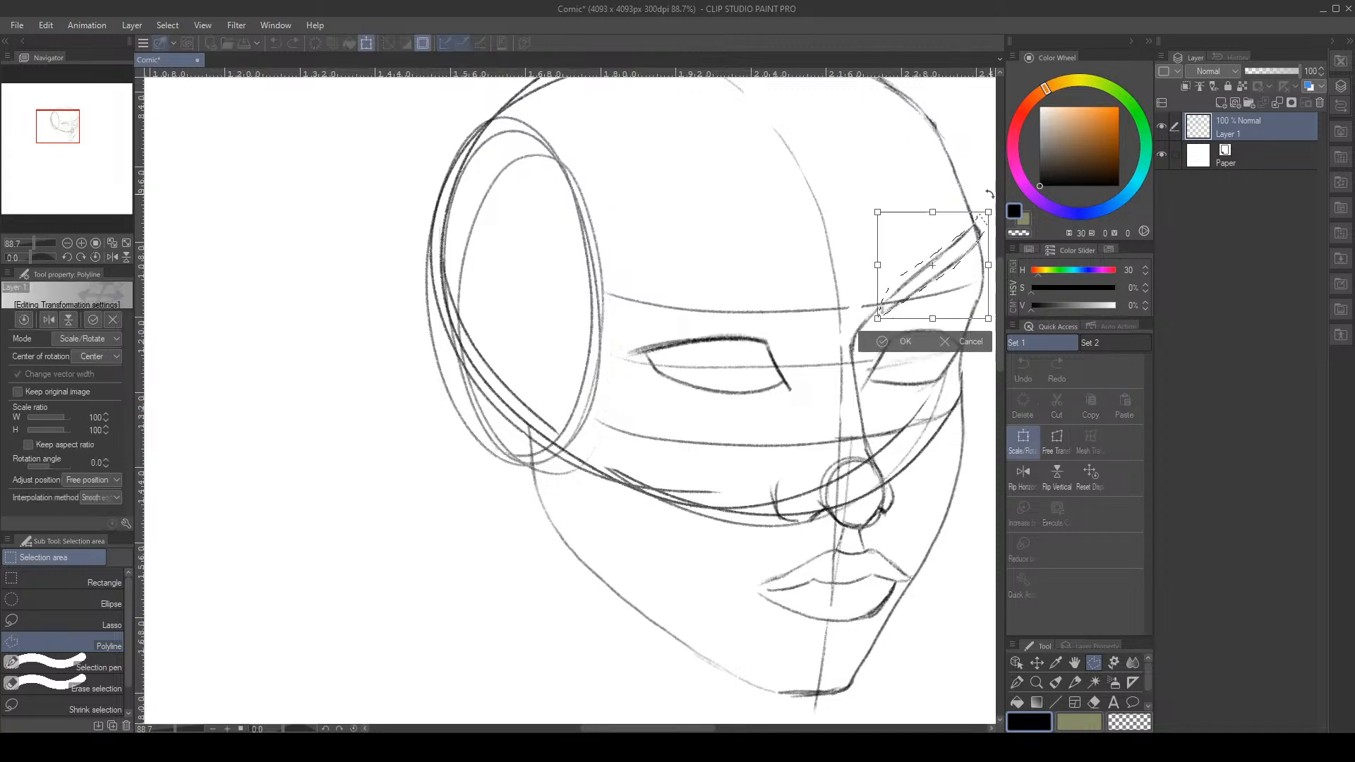
drag(990, 196, 968, 271)
click(1049, 433)
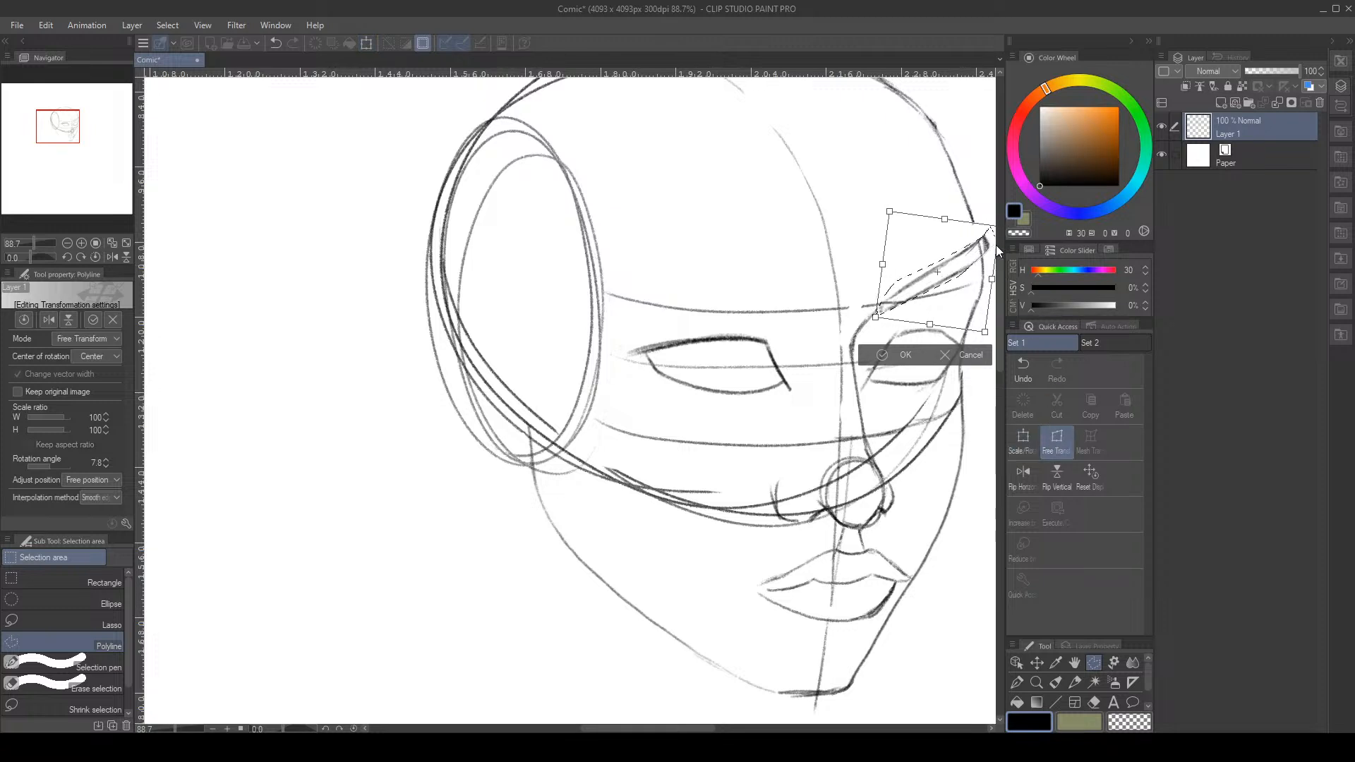
drag(62, 128, 74, 129)
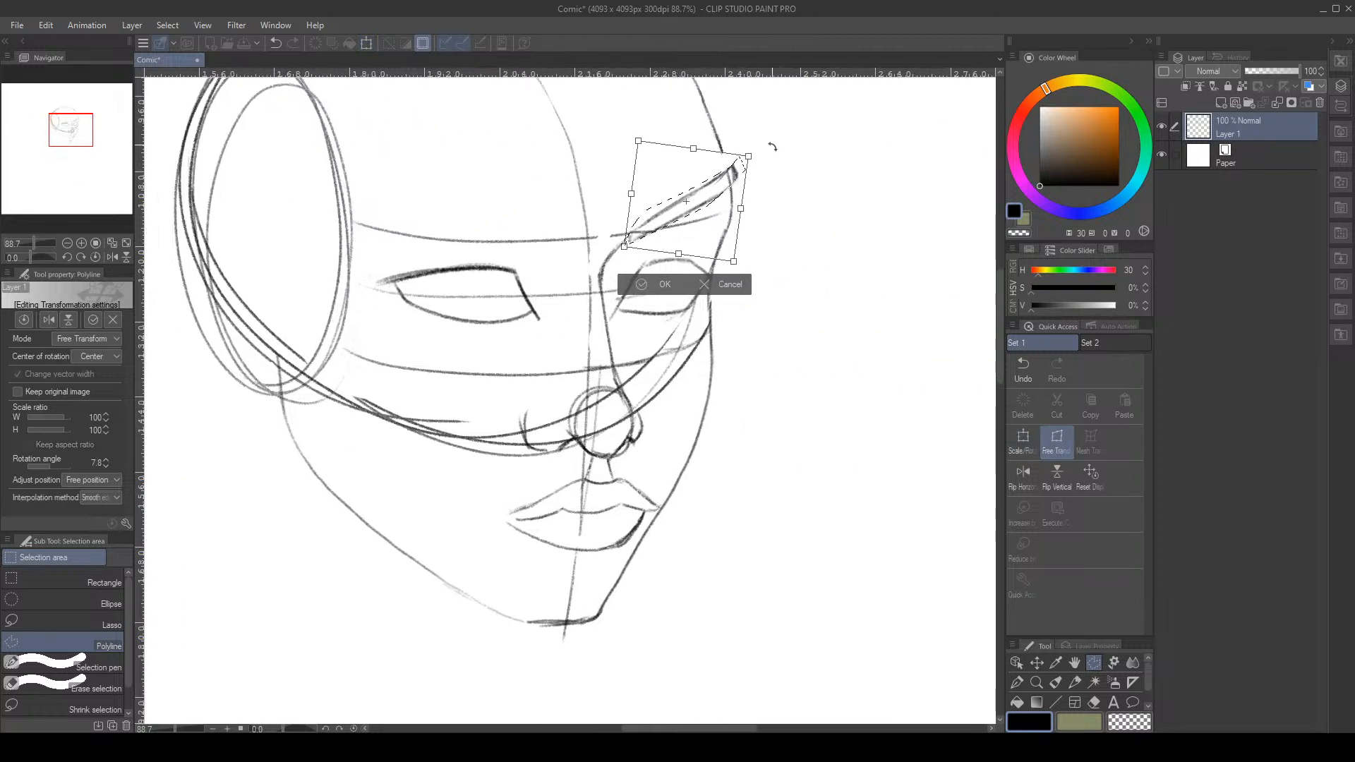
drag(739, 209, 737, 221)
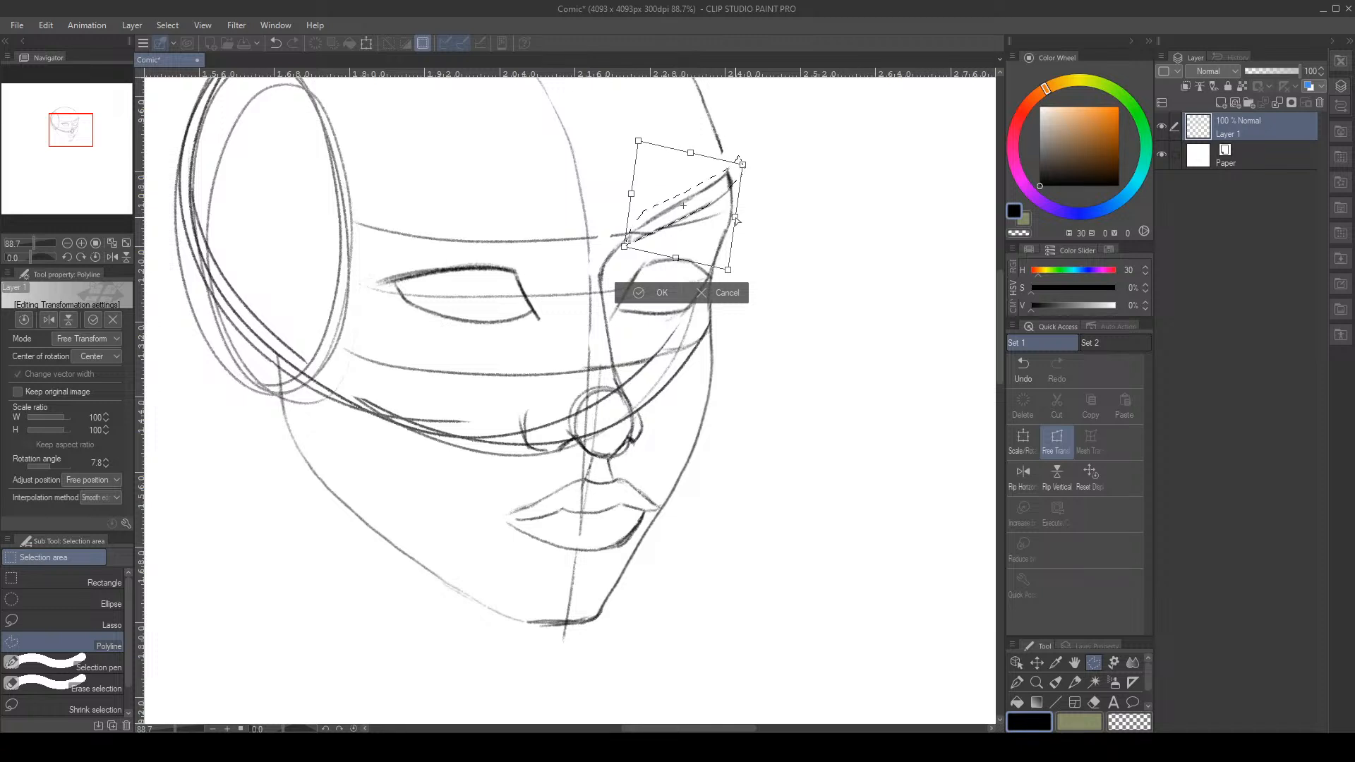
click(650, 293)
key(ctrl+d)
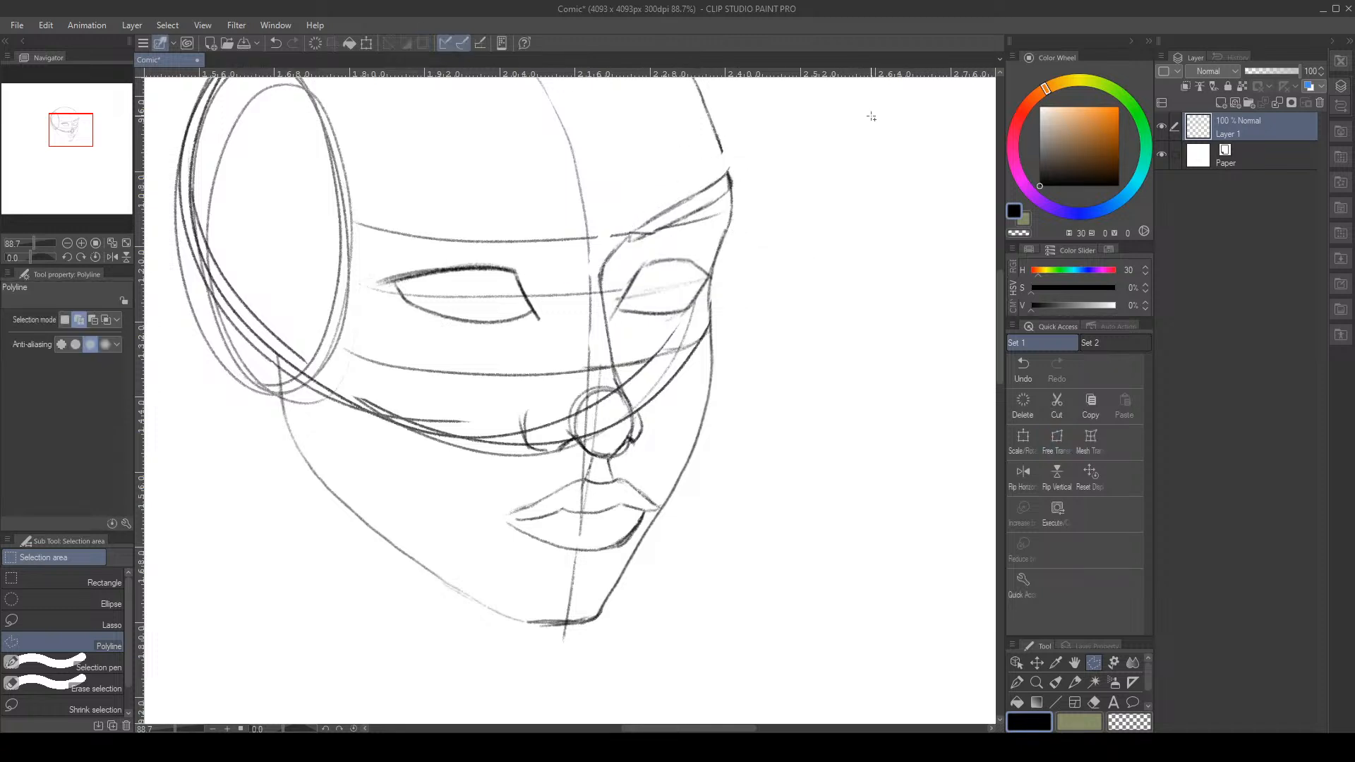
Close the gap in the far forehead contour just above the eyebrow's outer end
key(p)
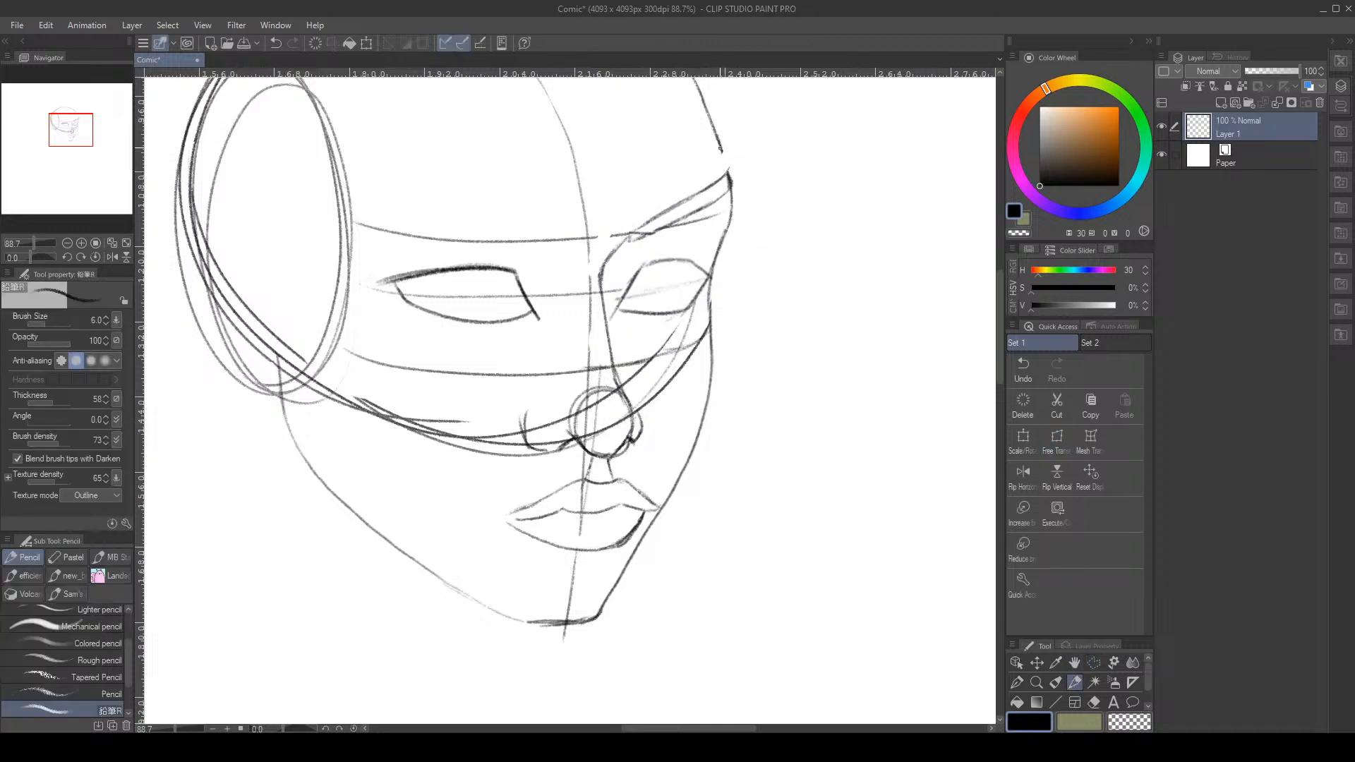
mouse_move(721, 149)
mouse_down()
mouse_move(728, 169)
mouse_move(721, 147)
mouse_up()
scroll(695, 199, down, 3)
Draw the near eyebrow's upper line outward from its inner end above the brow guideline, undoing the outermost strokes
scroll(595, 193, up, 4)
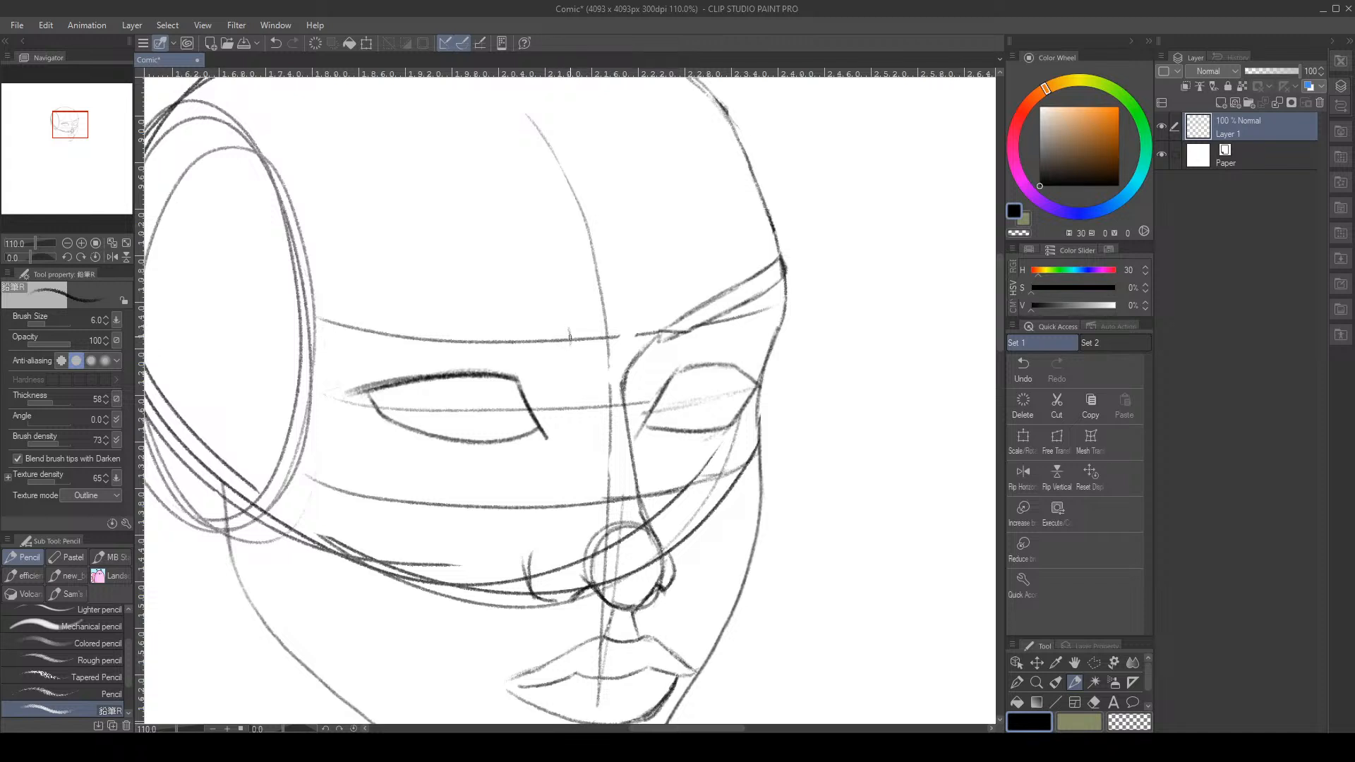
mouse_move(565, 325)
mouse_down()
mouse_move(571, 340)
mouse_move(490, 295)
mouse_move(391, 290)
mouse_up()
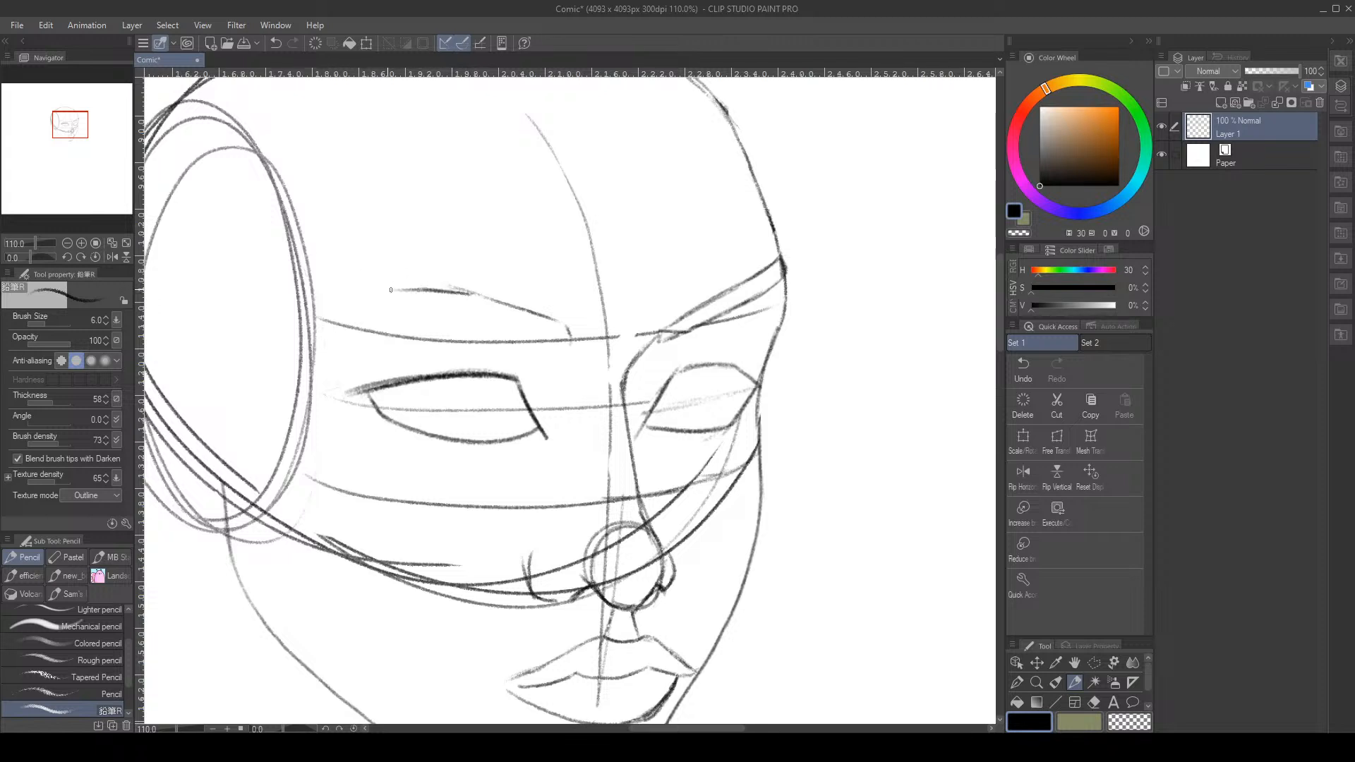
click(1023, 368)
click(1024, 368)
Complete the near eyebrow with a tapering outer tail and a lower line running back to its inner end
drag(35, 257, 24, 256)
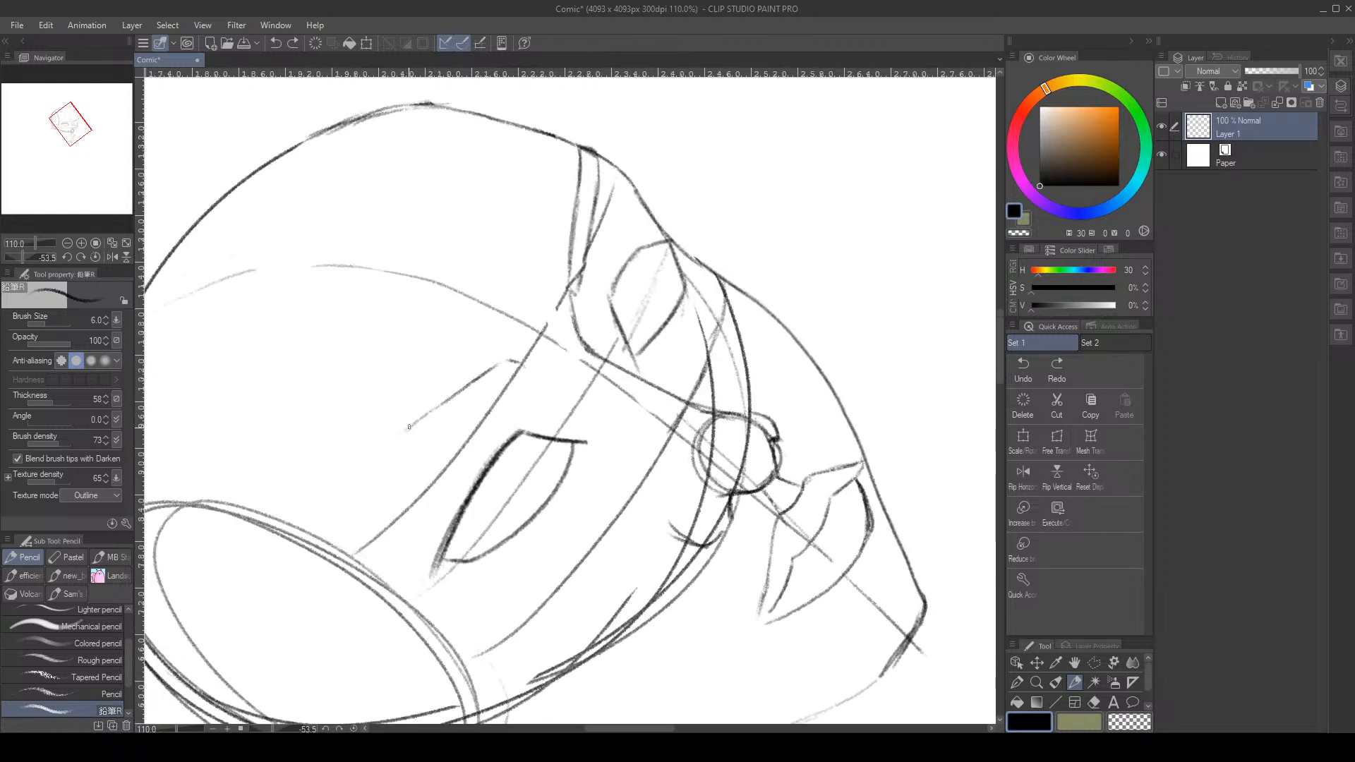
drag(409, 427, 374, 487)
drag(407, 432, 353, 522)
mouse_move(357, 524)
mouse_down()
mouse_move(385, 480)
mouse_move(375, 496)
mouse_up()
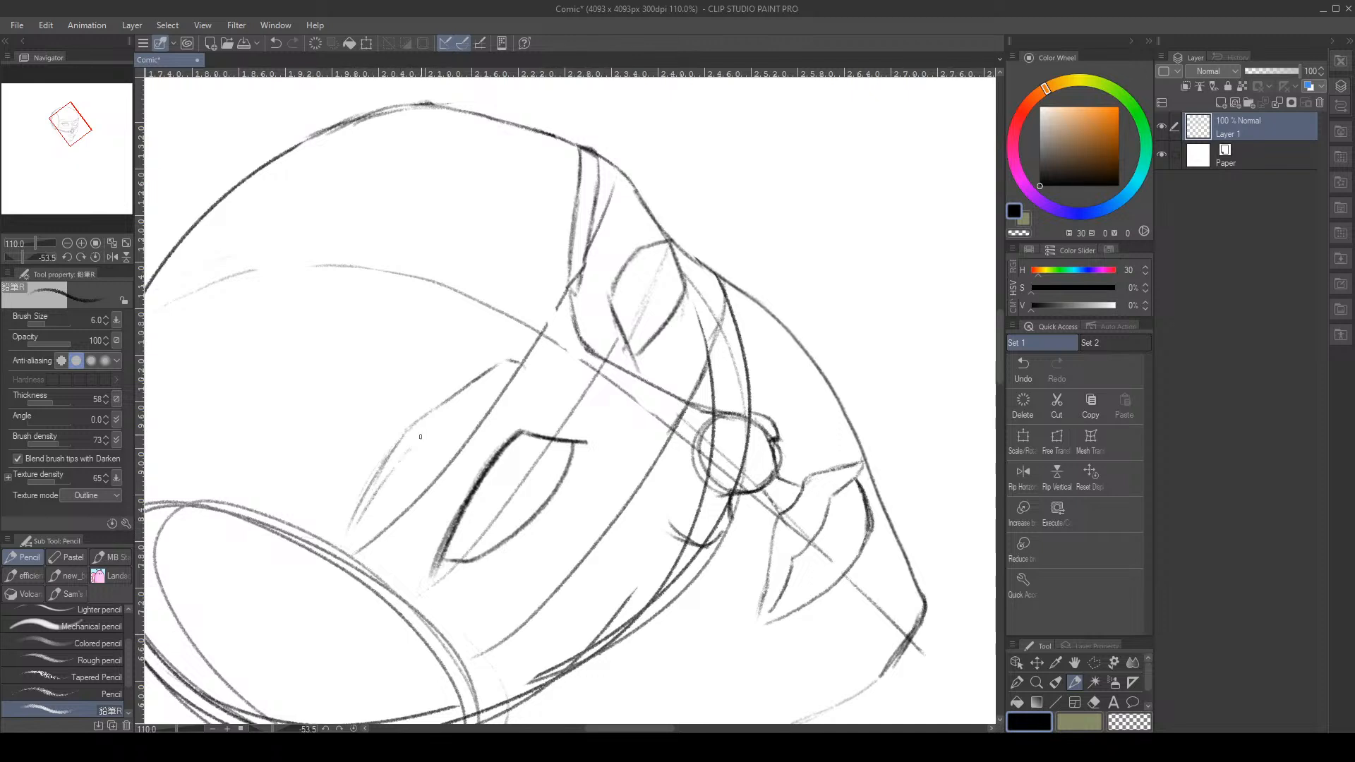
drag(421, 437, 516, 373)
key(e)
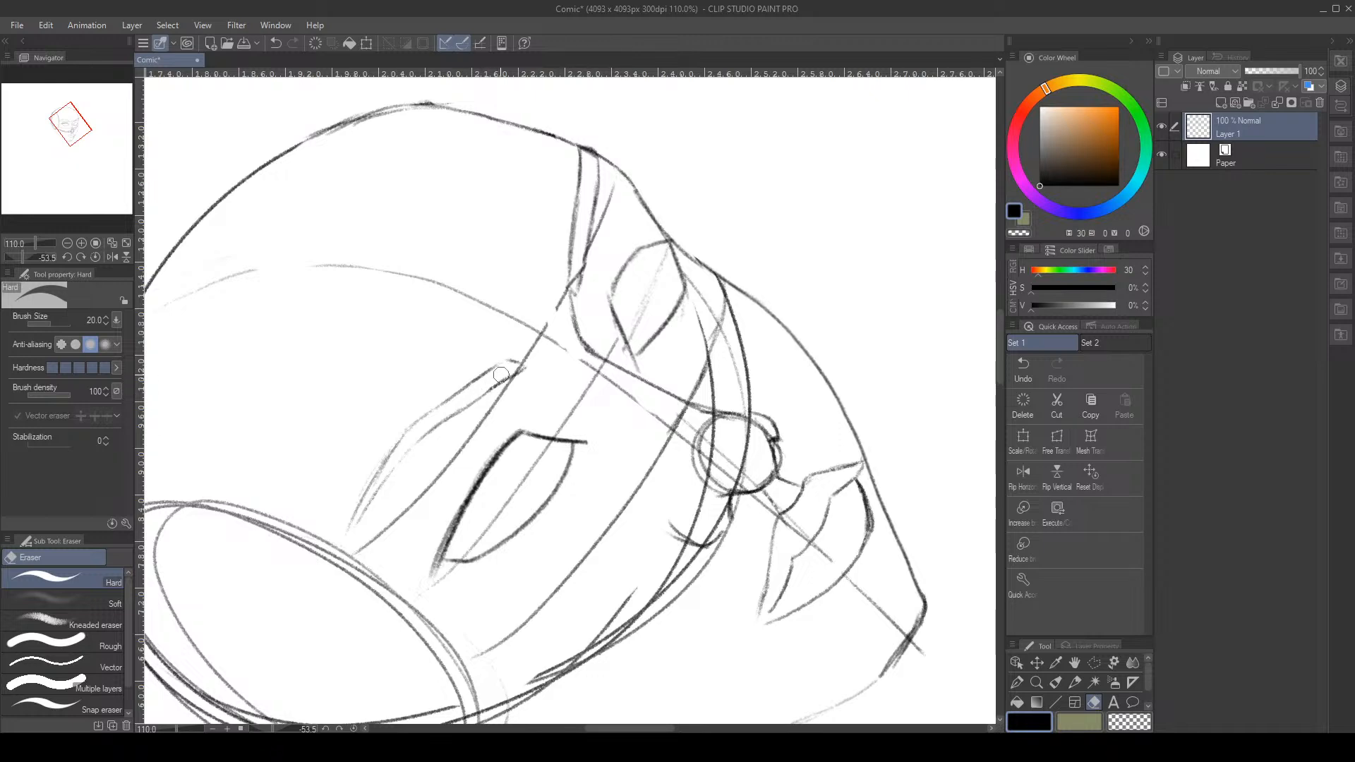
key(p)
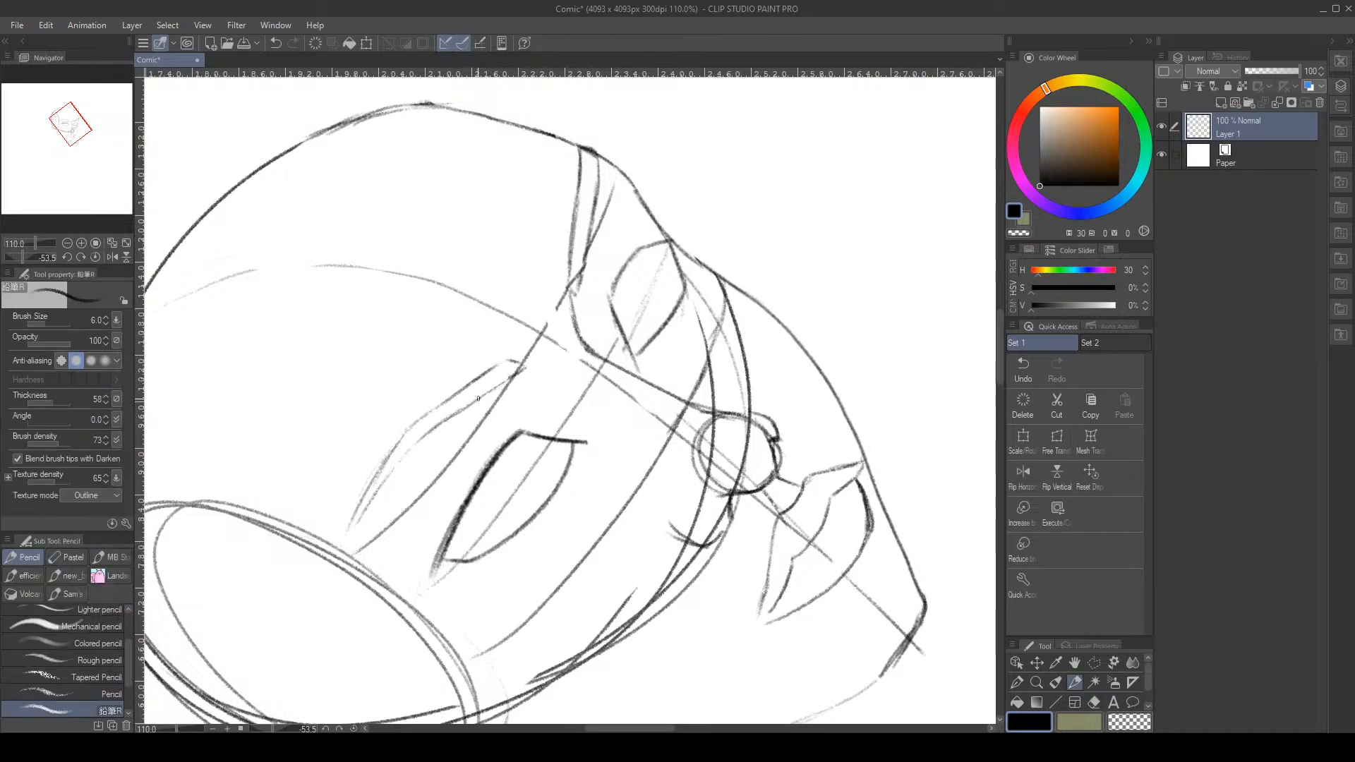
drag(478, 399, 494, 386)
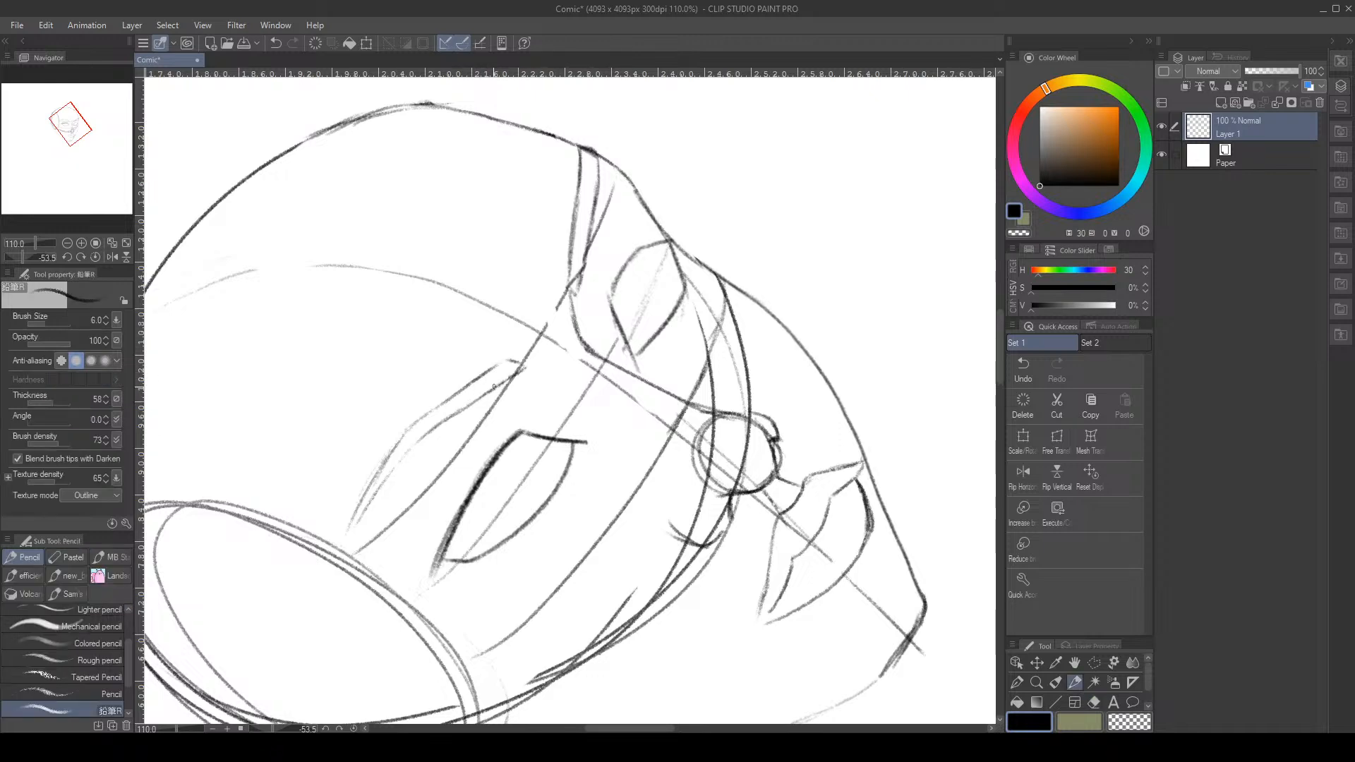
click(96, 257)
scroll(729, 362, down, 6)
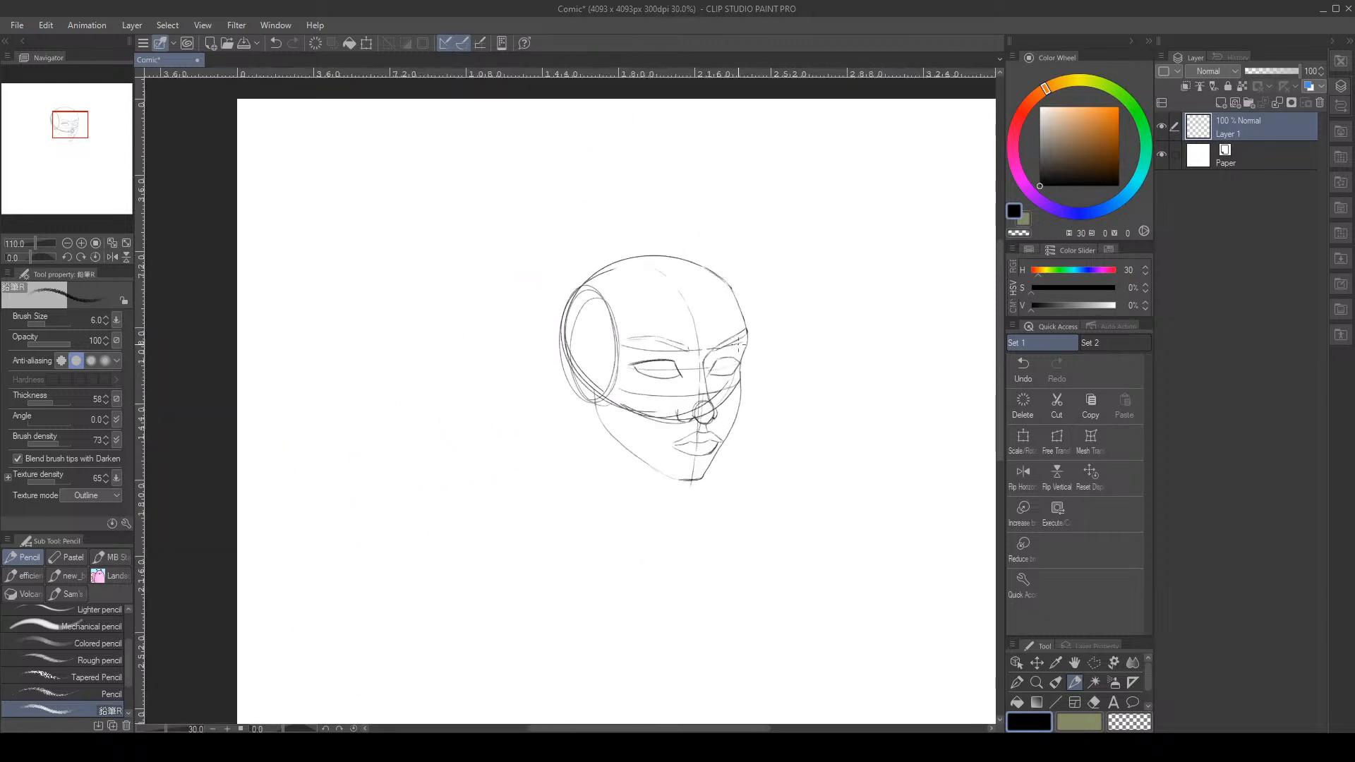
Erase the far eyebrow's outer tip where it meets the forehead contour and redraw it cleanly
scroll(712, 336, up, 2)
scroll(711, 336, up, 3)
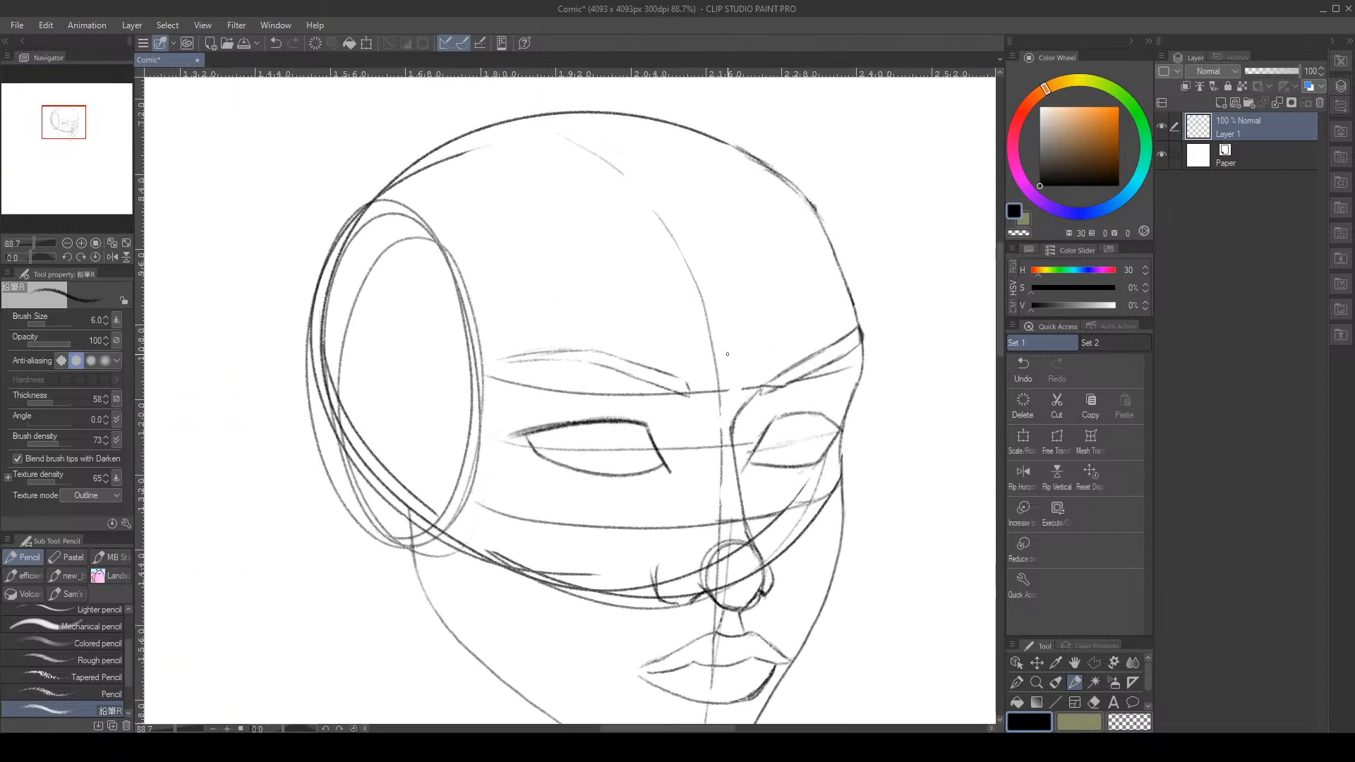
key(e)
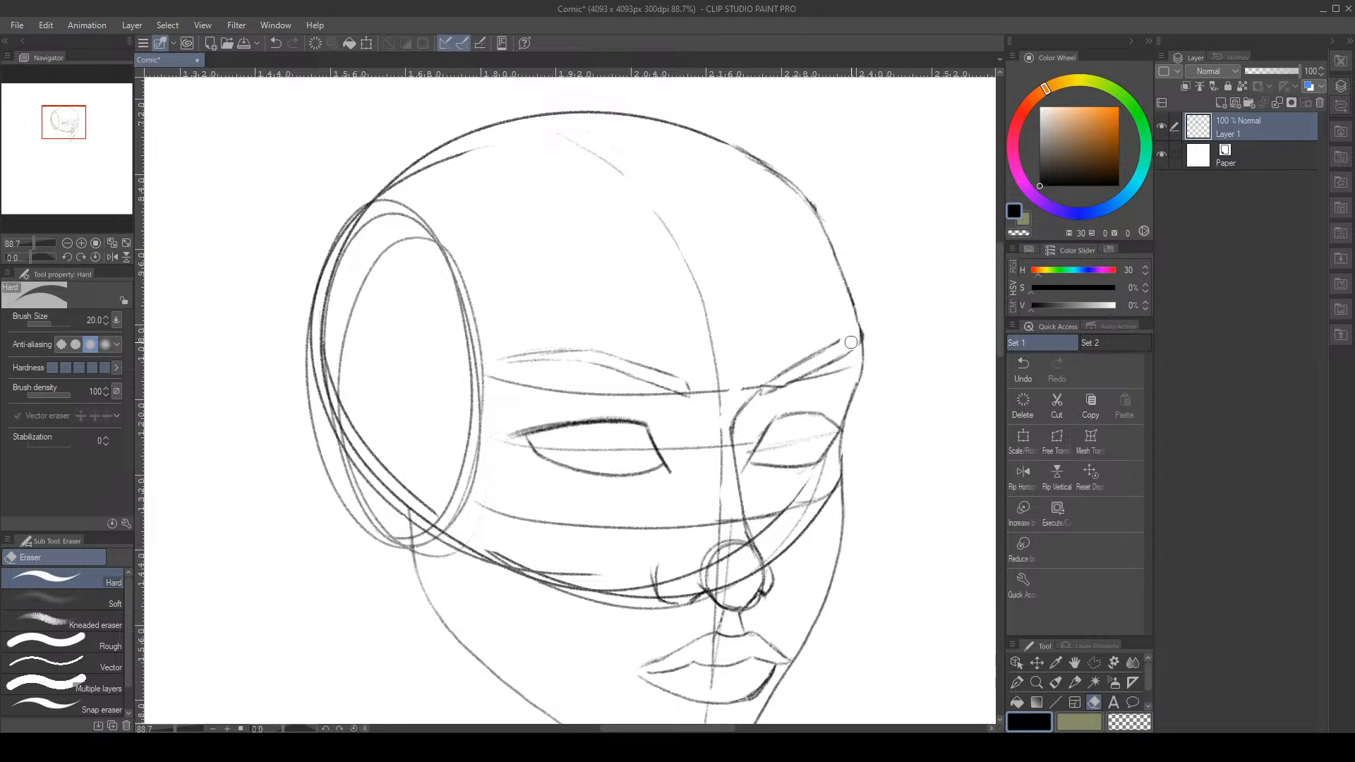
key(p)
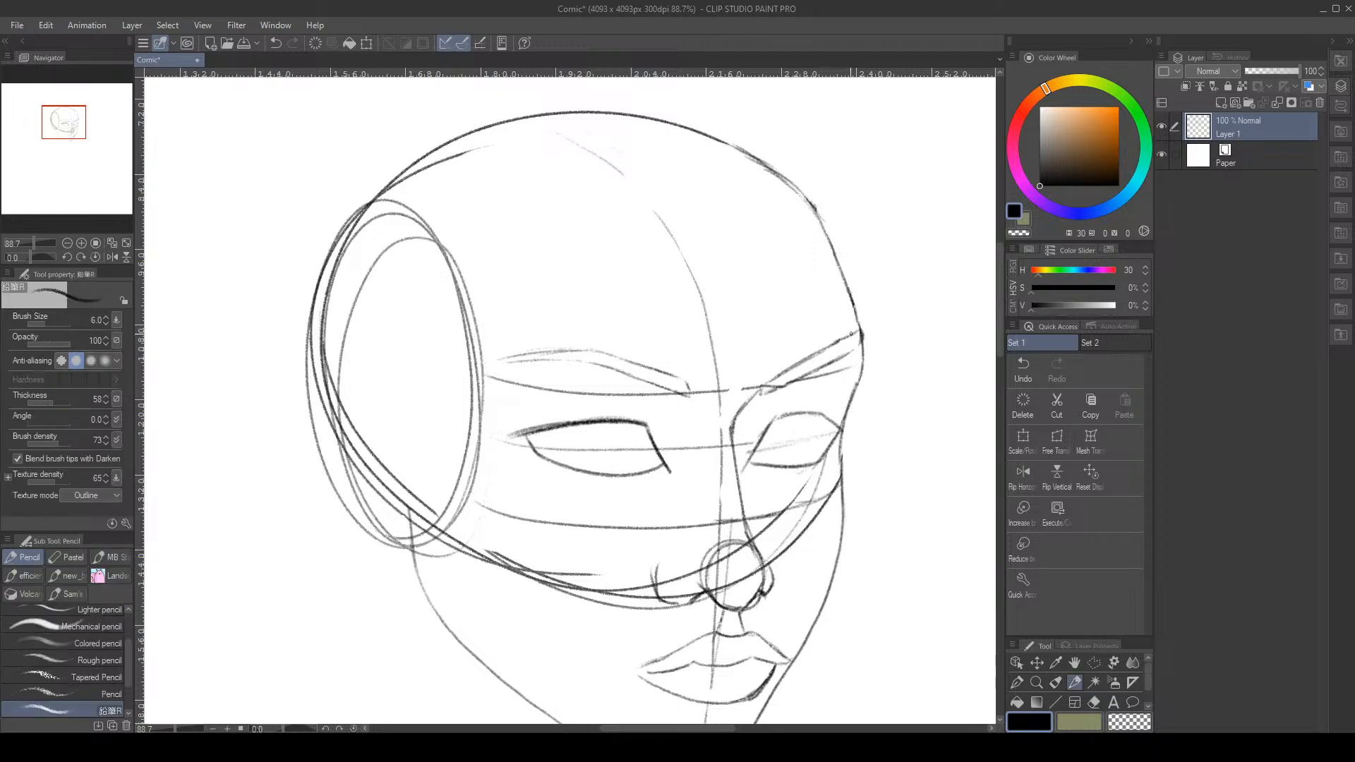
drag(849, 349, 864, 337)
scroll(717, 379, down, 5)
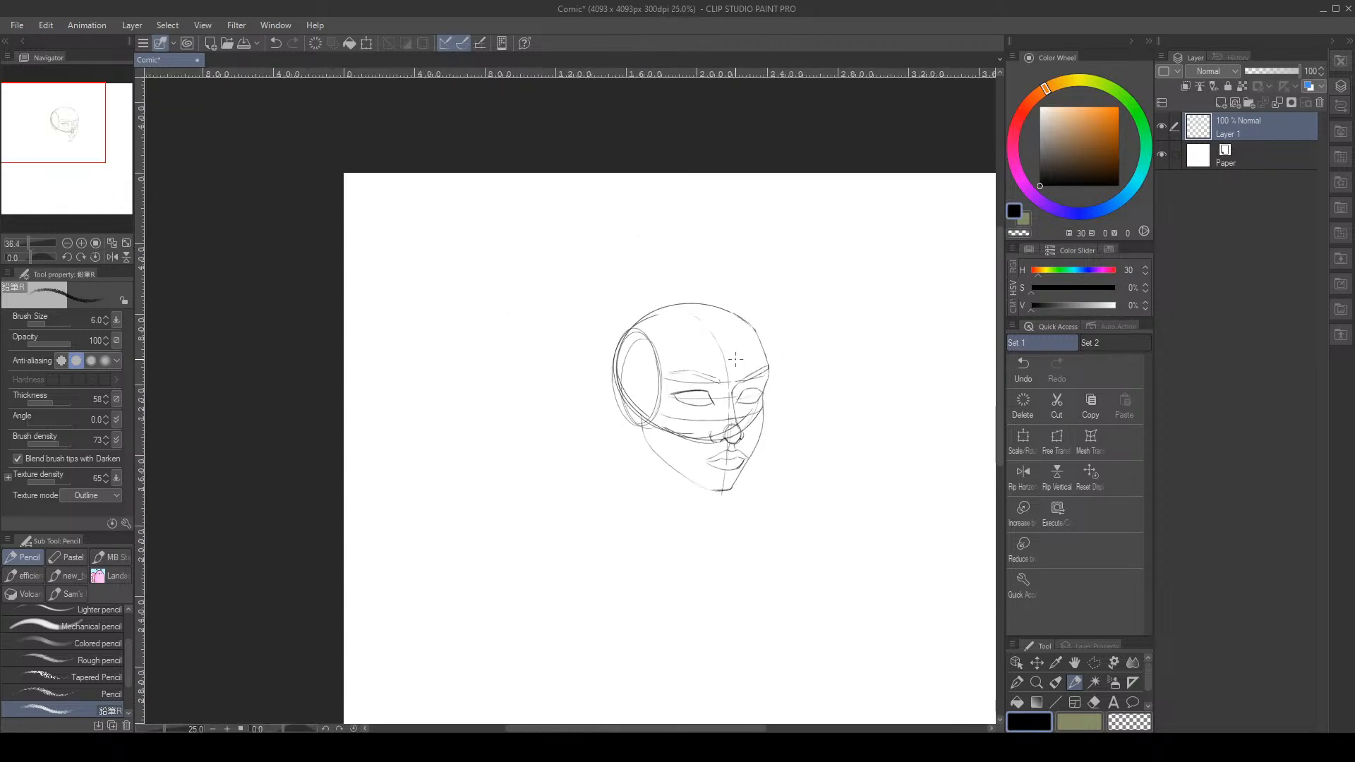
scroll(740, 347, up, 3)
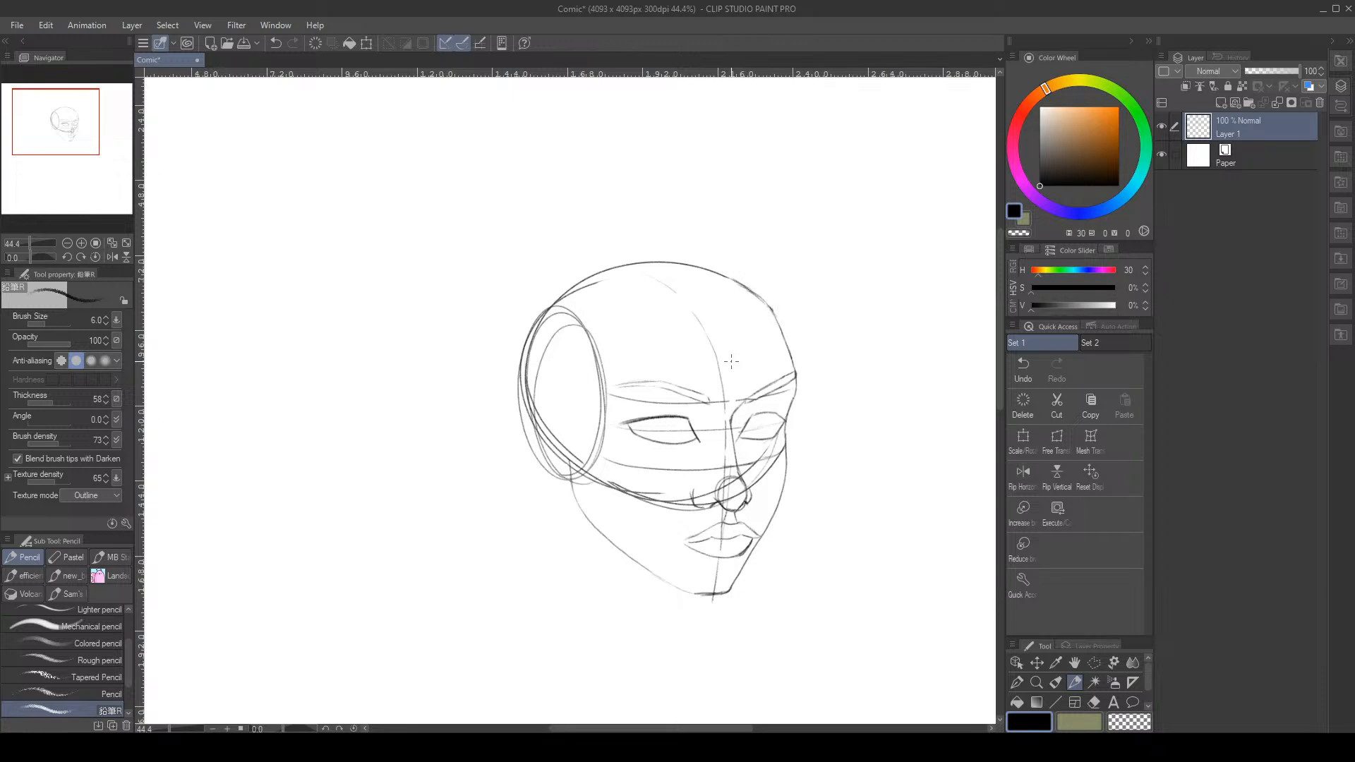
Draw a circular iris in the near eye, overlapping the upper eyelid, undoing unsatisfactory strokes
scroll(714, 438, up, 4)
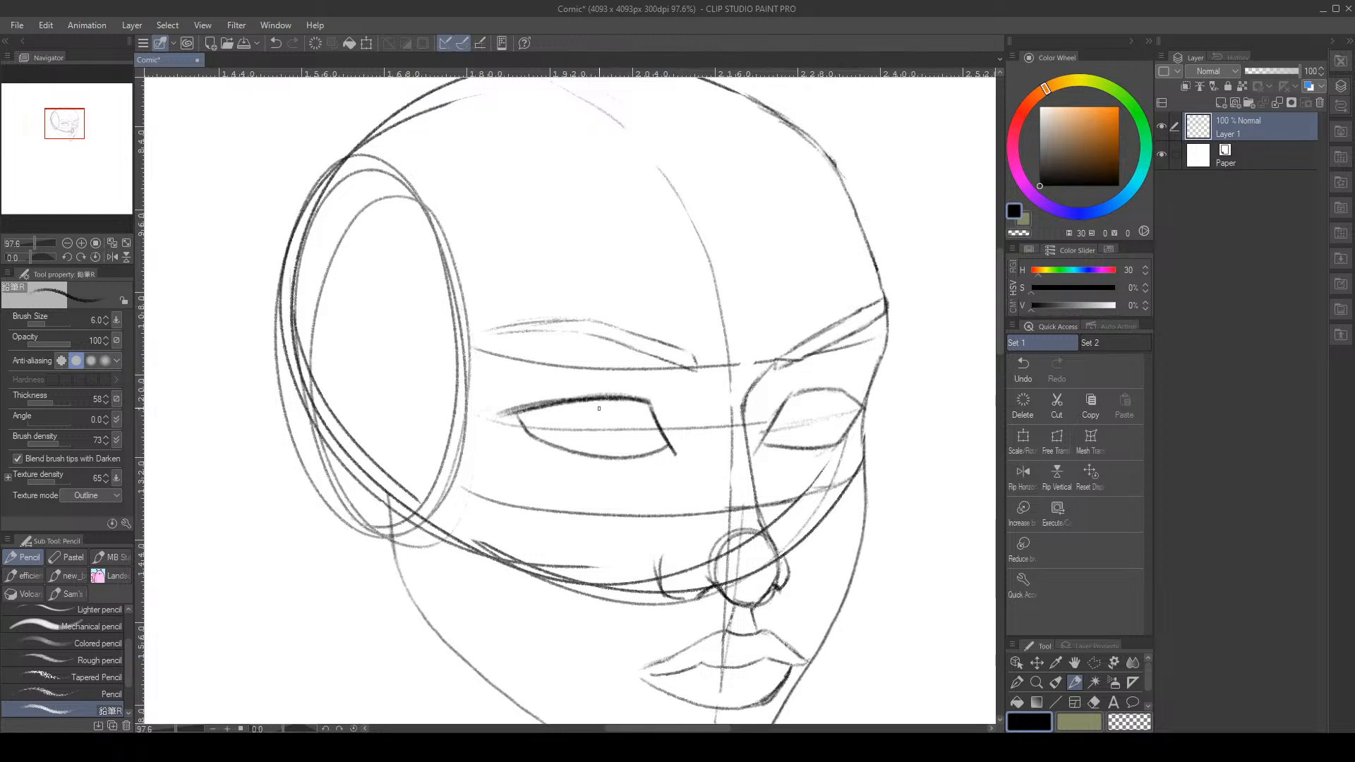
mouse_move(593, 400)
mouse_down()
mouse_move(625, 441)
mouse_move(596, 439)
mouse_move(642, 416)
mouse_move(589, 411)
mouse_move(646, 420)
mouse_move(589, 400)
mouse_move(644, 430)
mouse_move(611, 381)
mouse_up()
click(1023, 366)
click(1027, 374)
click(1023, 366)
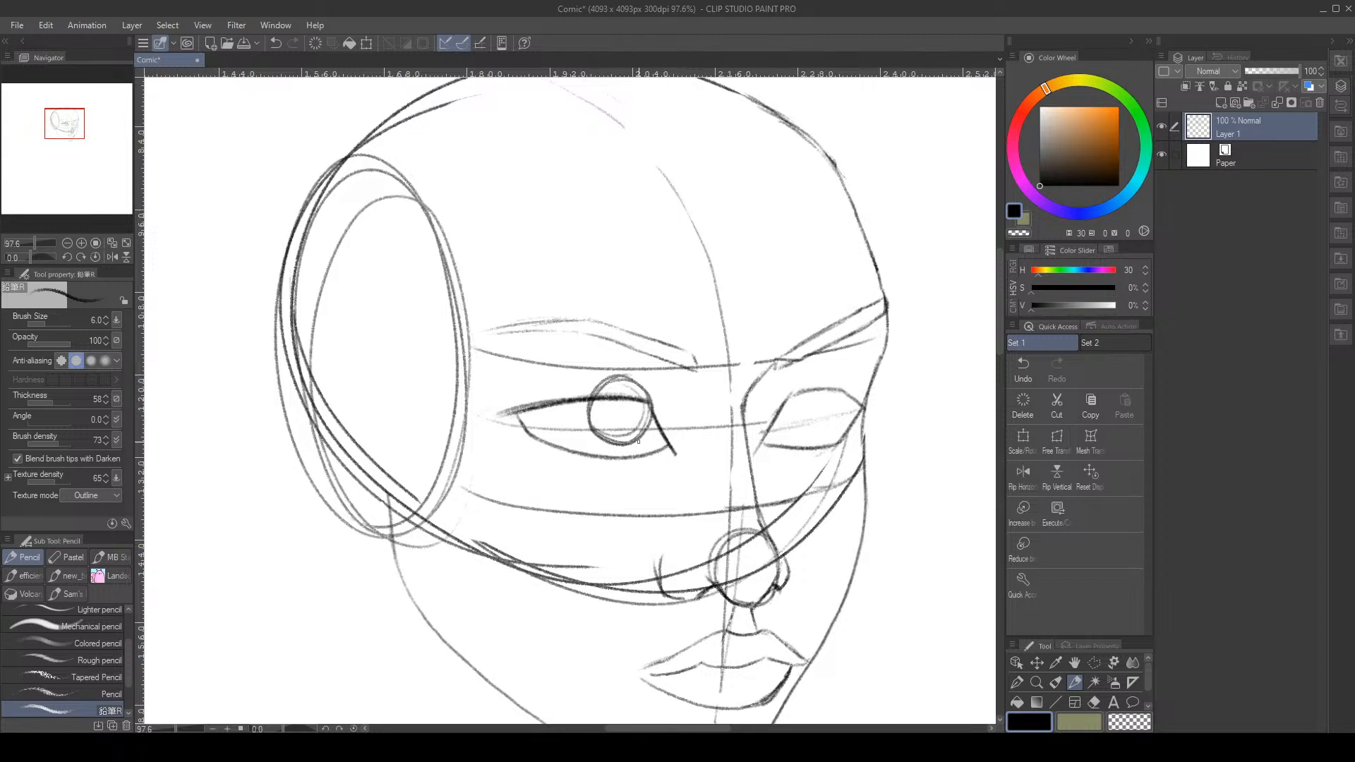
Erase the near eye's pointed inner corner and redraw it as a small tear duct
drag(649, 452, 661, 430)
click(1012, 378)
key(e)
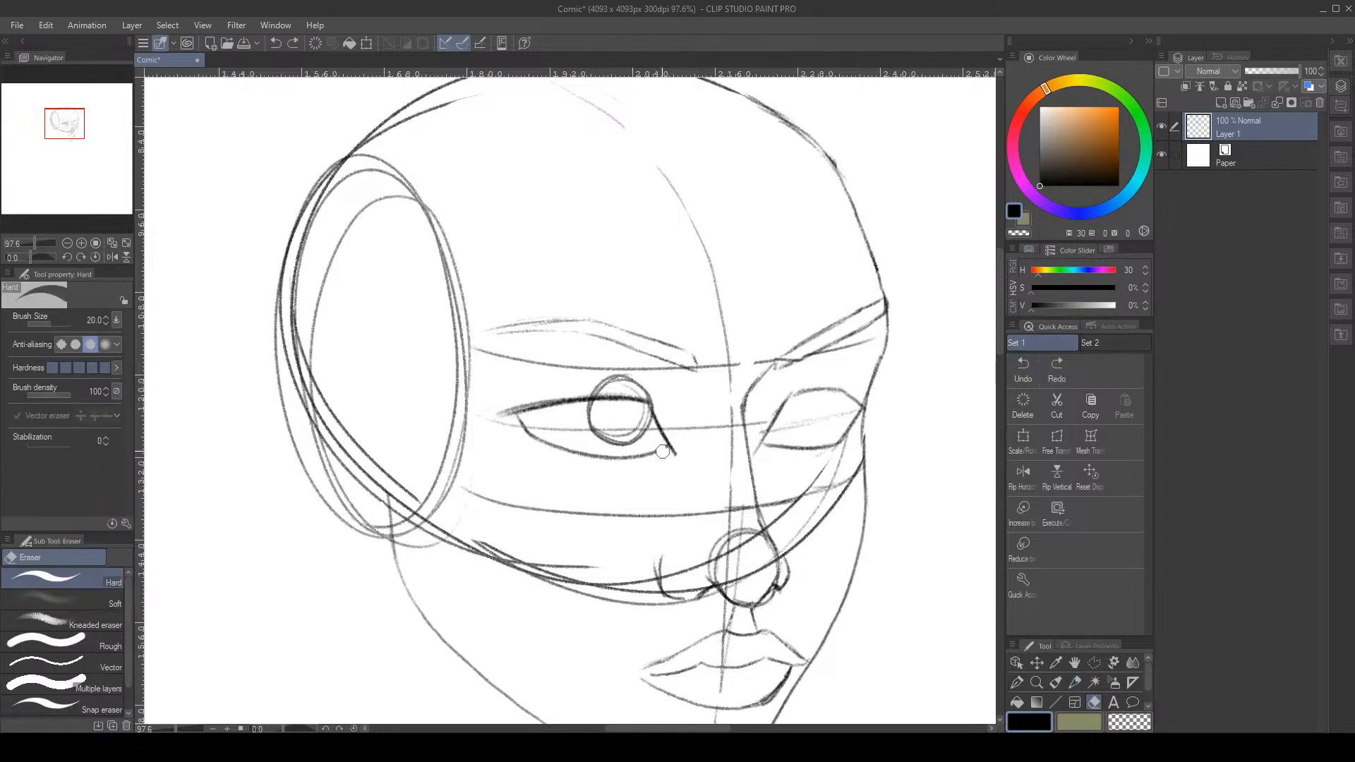
drag(662, 451, 664, 446)
key(p)
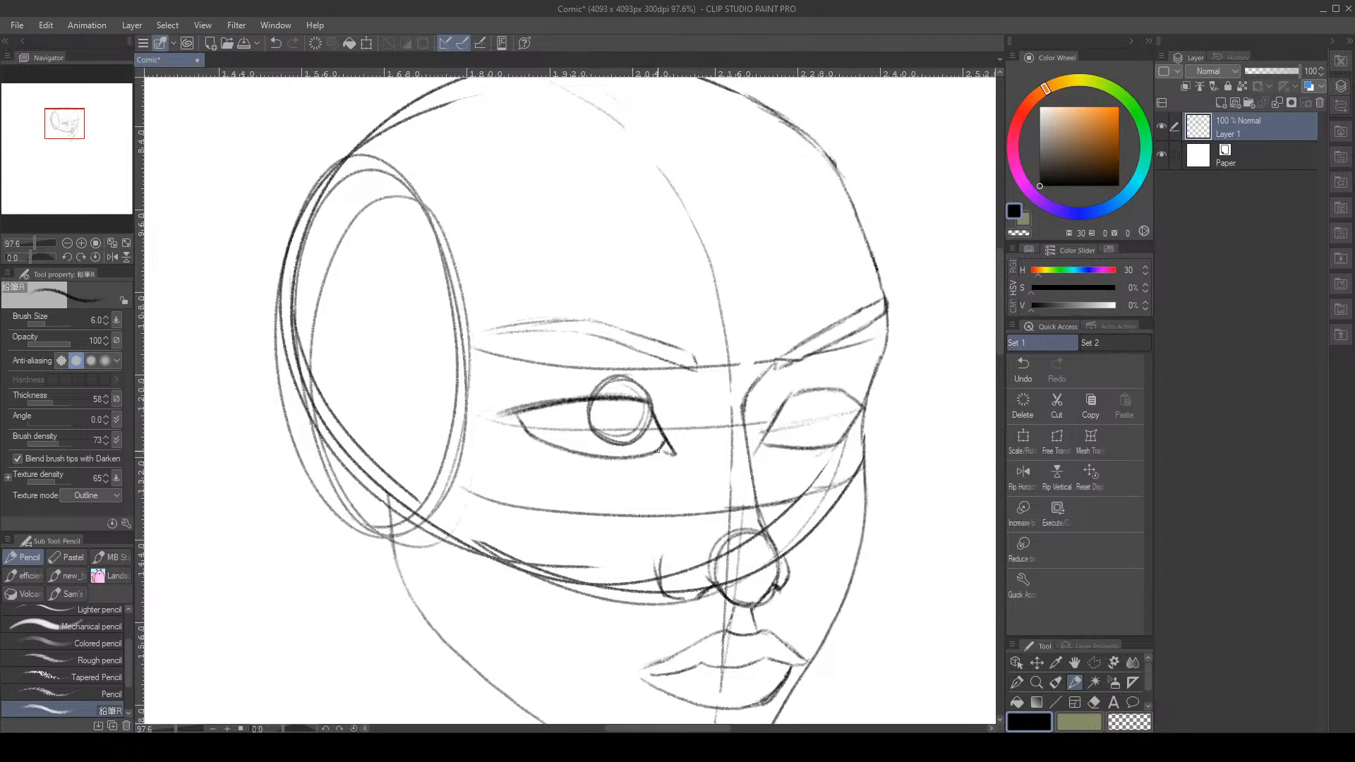
mouse_move(655, 452)
mouse_down()
mouse_move(671, 463)
mouse_move(677, 446)
mouse_up()
key(e)
key(p)
click(1022, 368)
Rework the far eye's inner corner into a small tear duct and undo the lash stroke at its outer corner
key(e)
click(768, 446)
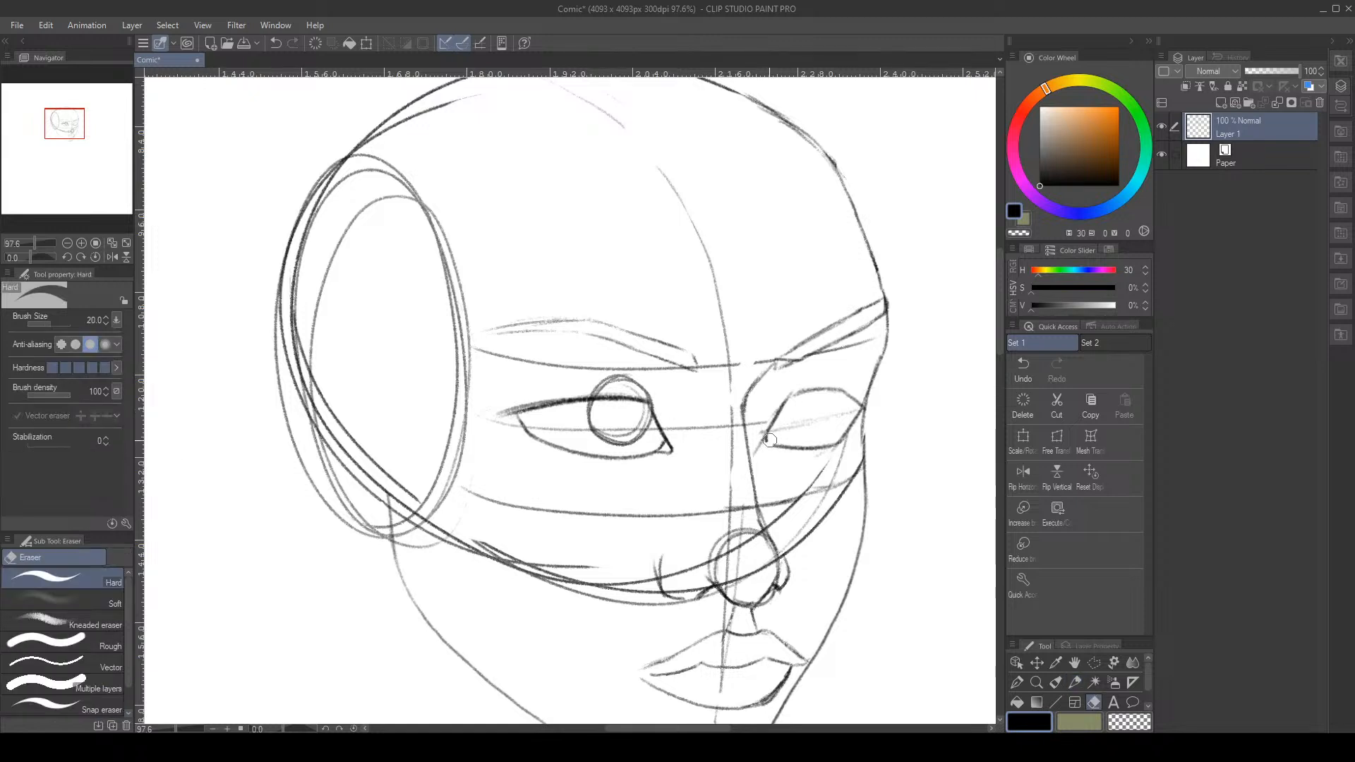
key(p)
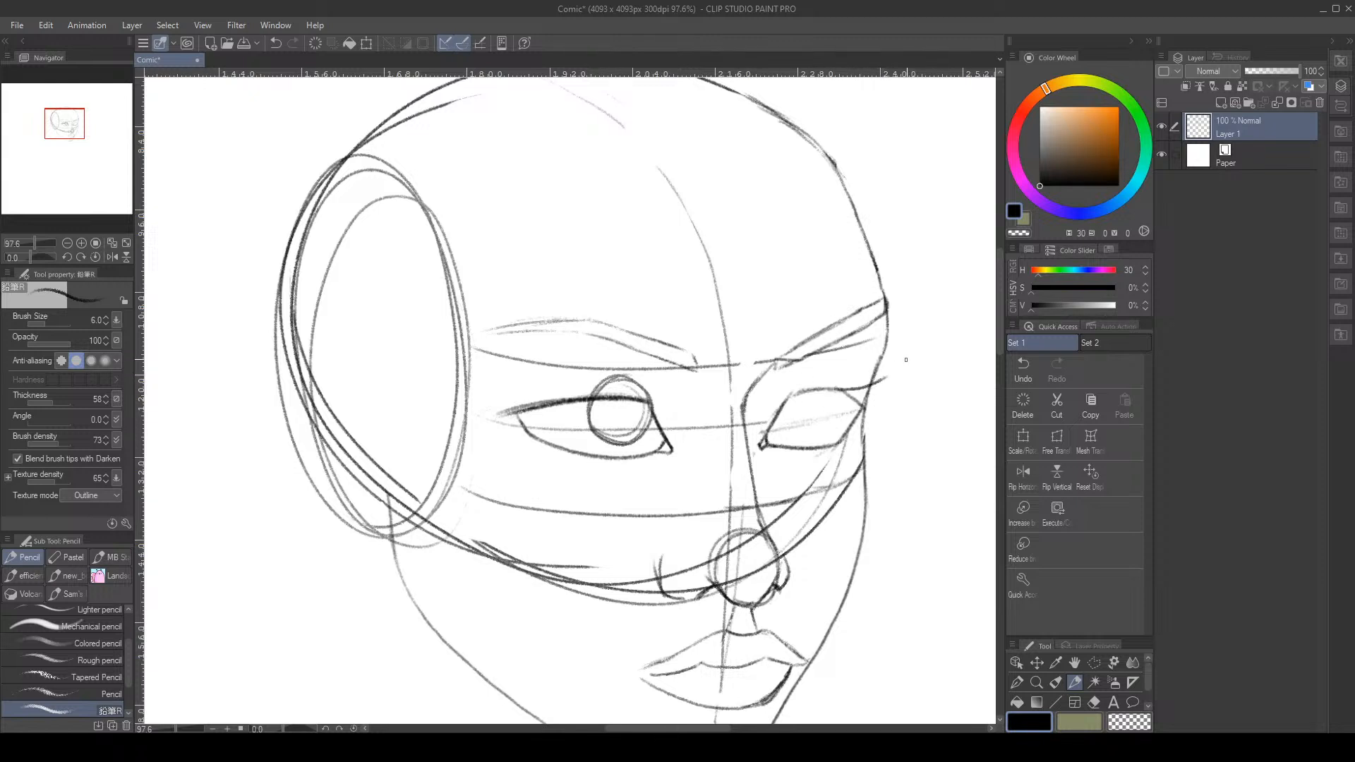
click(1014, 367)
Erase the near iris above the upper eyelid and the stray lines inside it, and restore the eyelid and iris outlines
key(e)
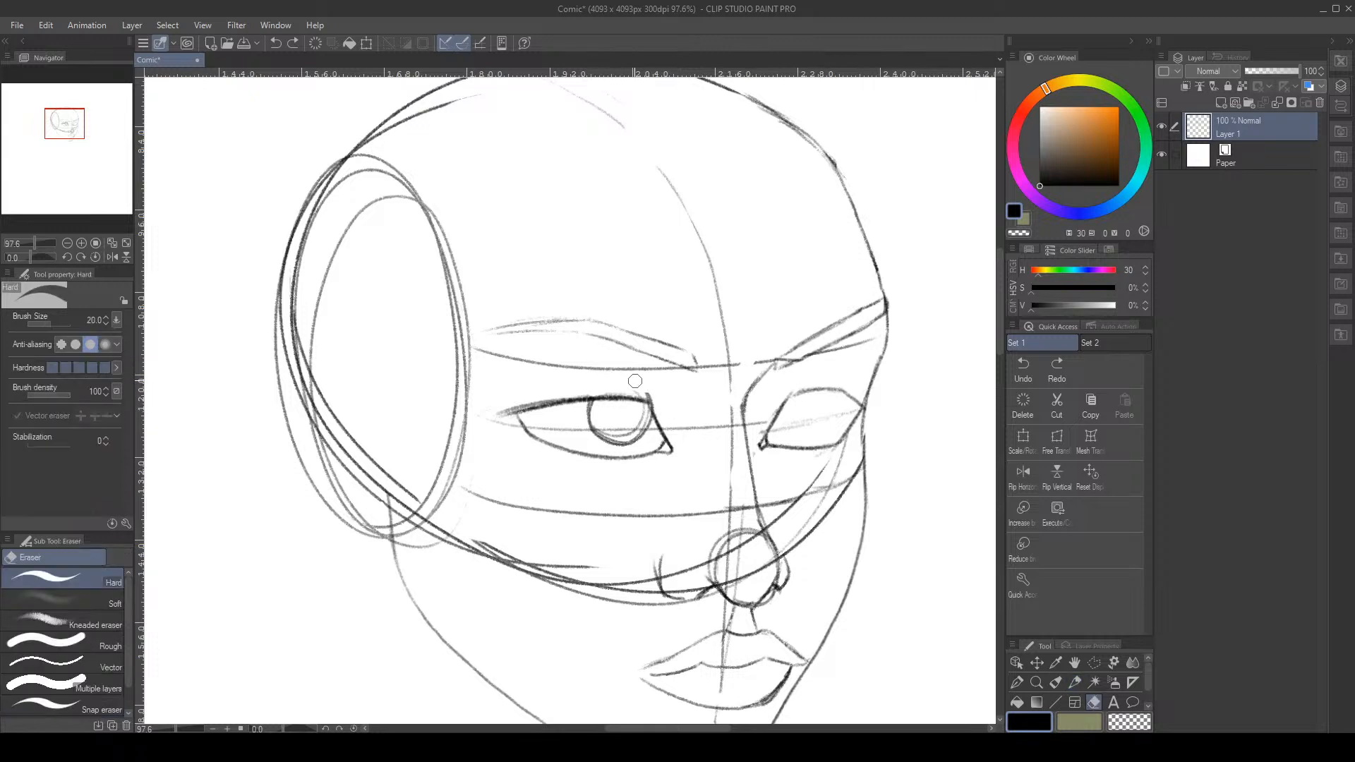
key(p)
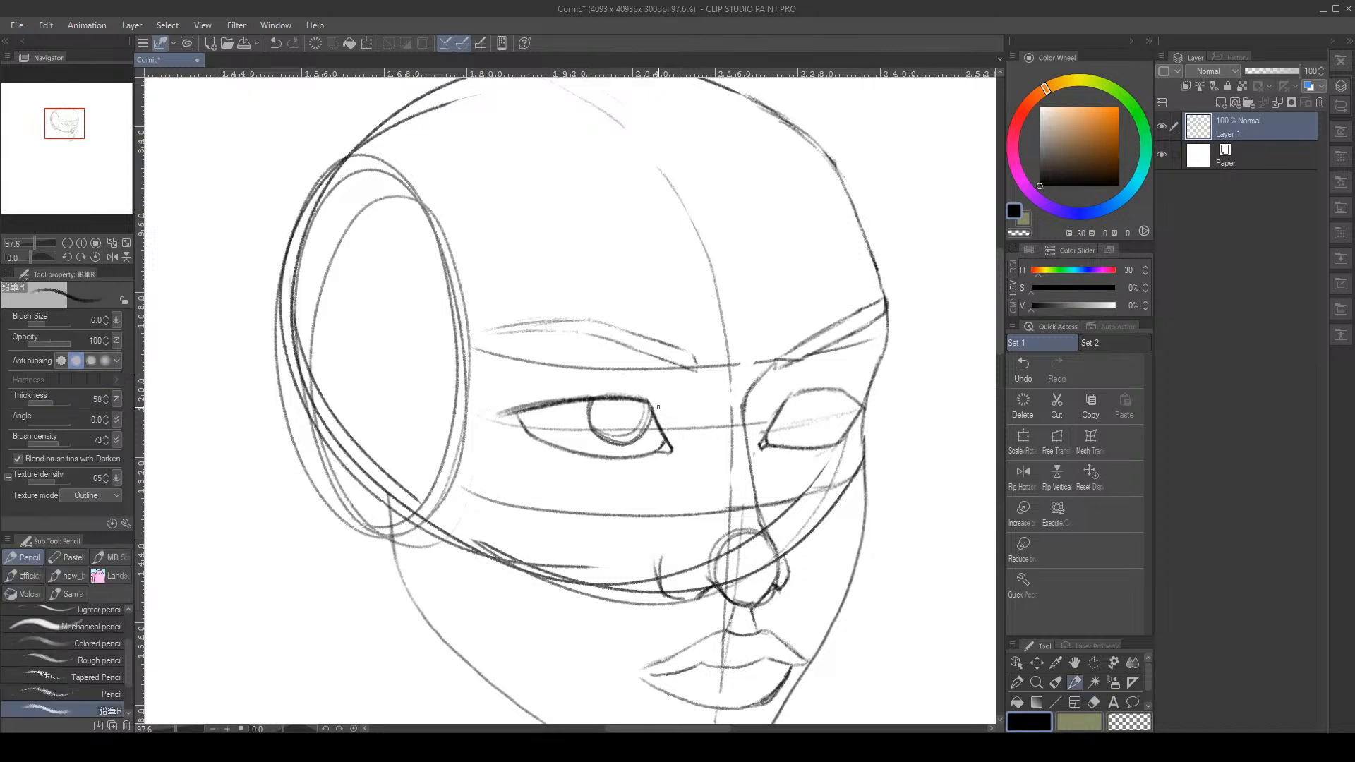
key(e)
drag(619, 424, 599, 426)
key(p)
click(1014, 377)
key(e)
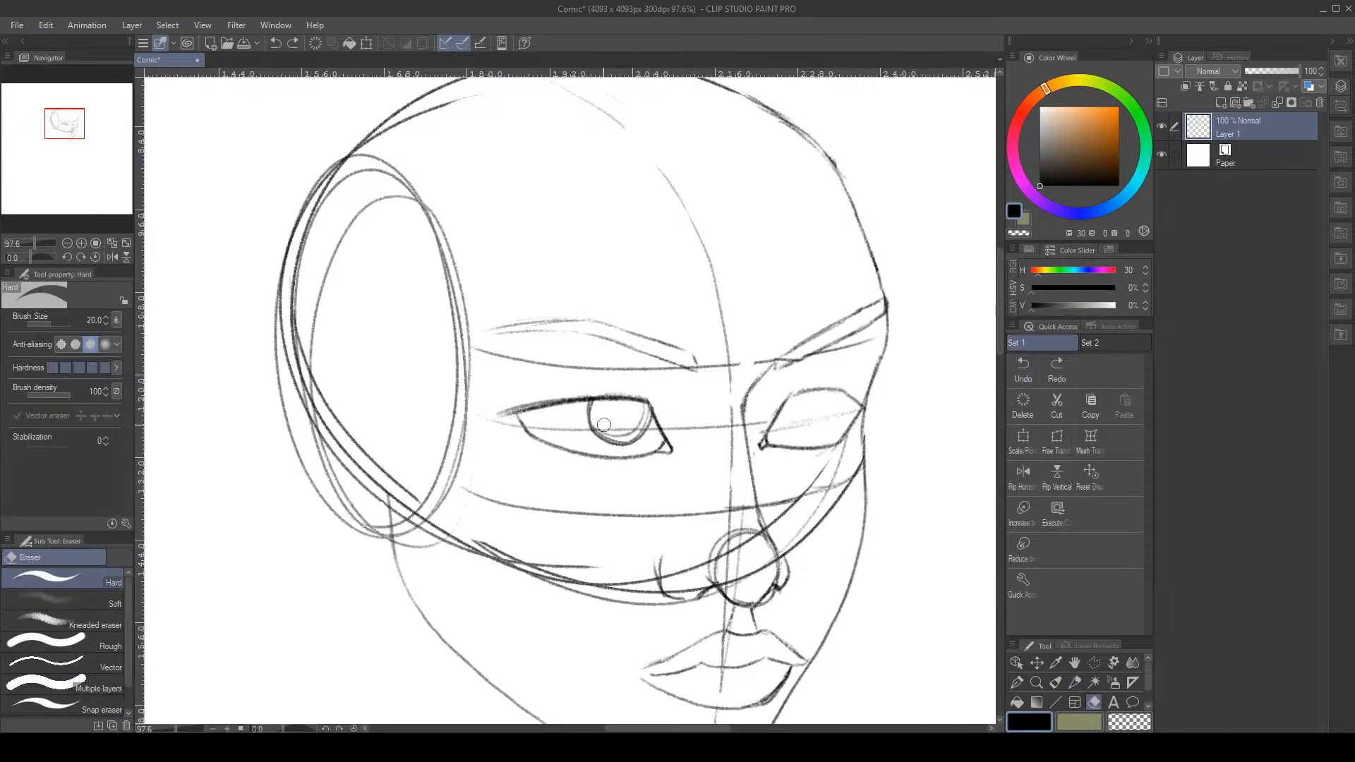
mouse_move(605, 425)
mouse_down()
mouse_move(641, 412)
mouse_move(630, 429)
mouse_up()
key(p)
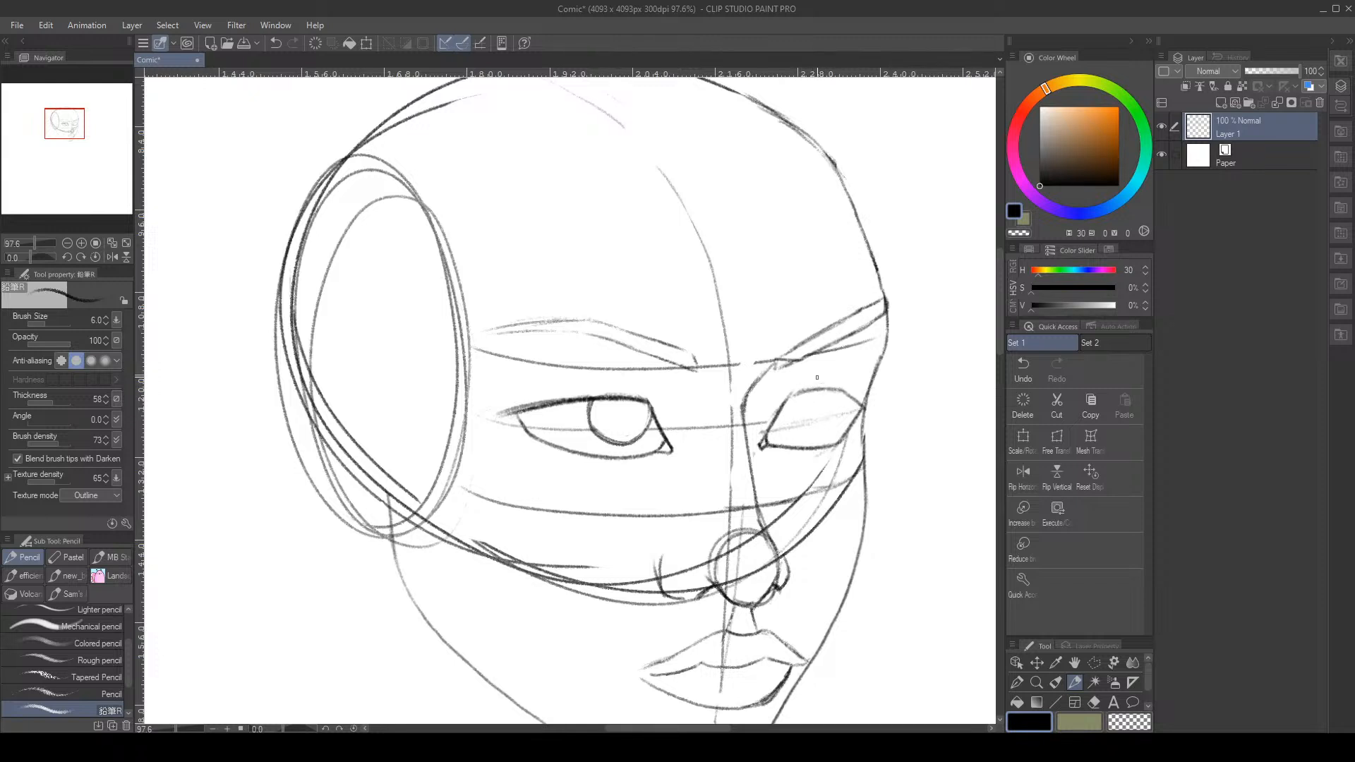
Draw a circular iris in the far eye against the upper eyelid, undoing and redrawing strokes until it fits
mouse_move(817, 377)
mouse_down()
mouse_move(844, 392)
mouse_move(806, 420)
mouse_move(830, 374)
mouse_move(811, 430)
mouse_up()
click(1023, 367)
mouse_move(812, 378)
mouse_down()
mouse_move(801, 420)
mouse_move(802, 391)
mouse_move(850, 394)
mouse_move(793, 408)
mouse_up()
click(1024, 368)
mouse_move(817, 425)
mouse_down()
mouse_move(805, 395)
mouse_move(842, 383)
mouse_move(847, 411)
mouse_move(812, 426)
mouse_up()
key(ctrl+z)
mouse_move(804, 413)
mouse_down()
mouse_move(817, 377)
mouse_move(851, 410)
mouse_move(803, 418)
mouse_move(803, 390)
mouse_move(850, 403)
mouse_move(803, 425)
mouse_move(842, 373)
mouse_move(849, 411)
mouse_move(800, 390)
mouse_move(847, 397)
mouse_move(808, 425)
mouse_move(852, 407)
mouse_move(801, 410)
mouse_move(836, 379)
mouse_move(809, 426)
mouse_move(832, 369)
mouse_move(797, 402)
mouse_move(838, 429)
mouse_move(856, 391)
mouse_move(835, 371)
mouse_move(818, 428)
mouse_move(802, 378)
mouse_up()
key(ctrl+z)
click(1022, 367)
click(1027, 373)
click(1019, 381)
click(1023, 367)
key(ctrl+z)
click(1012, 362)
Erase the part of the far iris that extends above the upper eyelid
key(e)
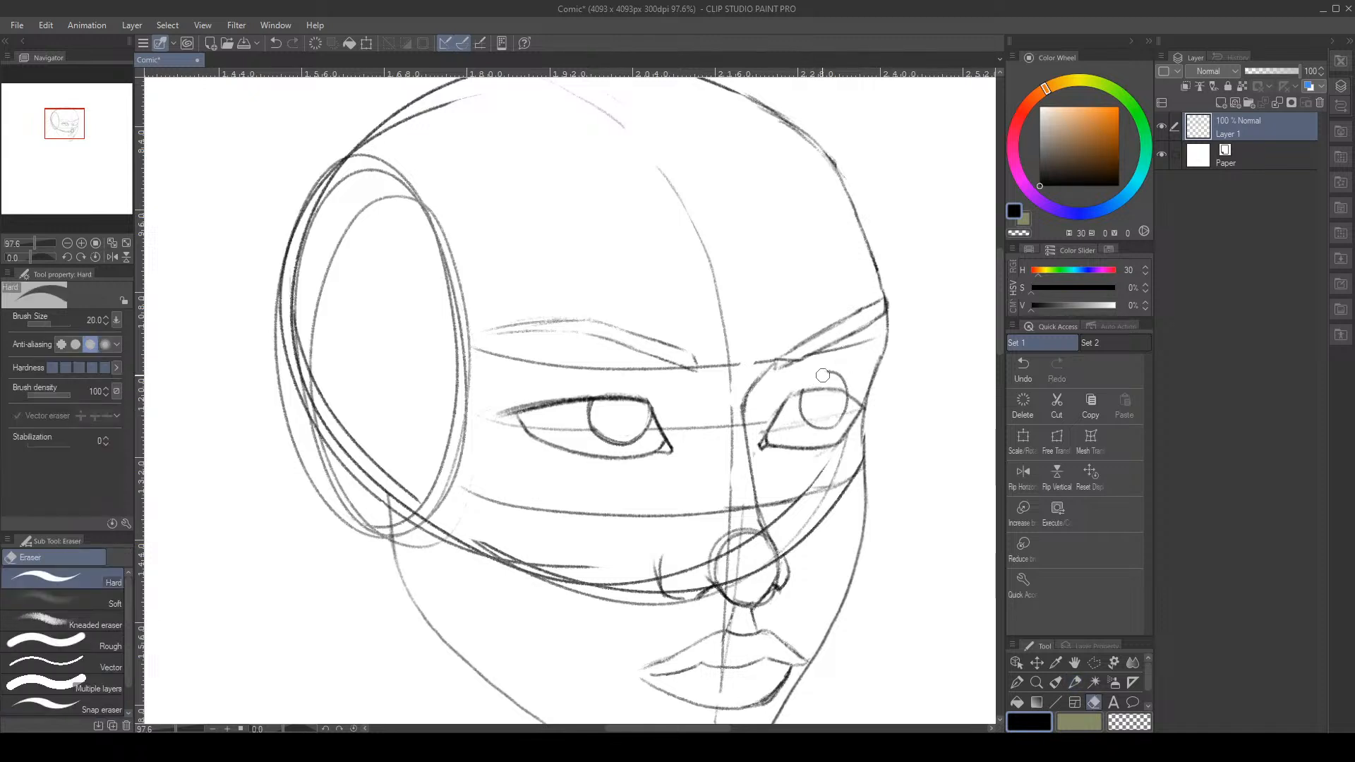
drag(801, 385, 844, 376)
key(p)
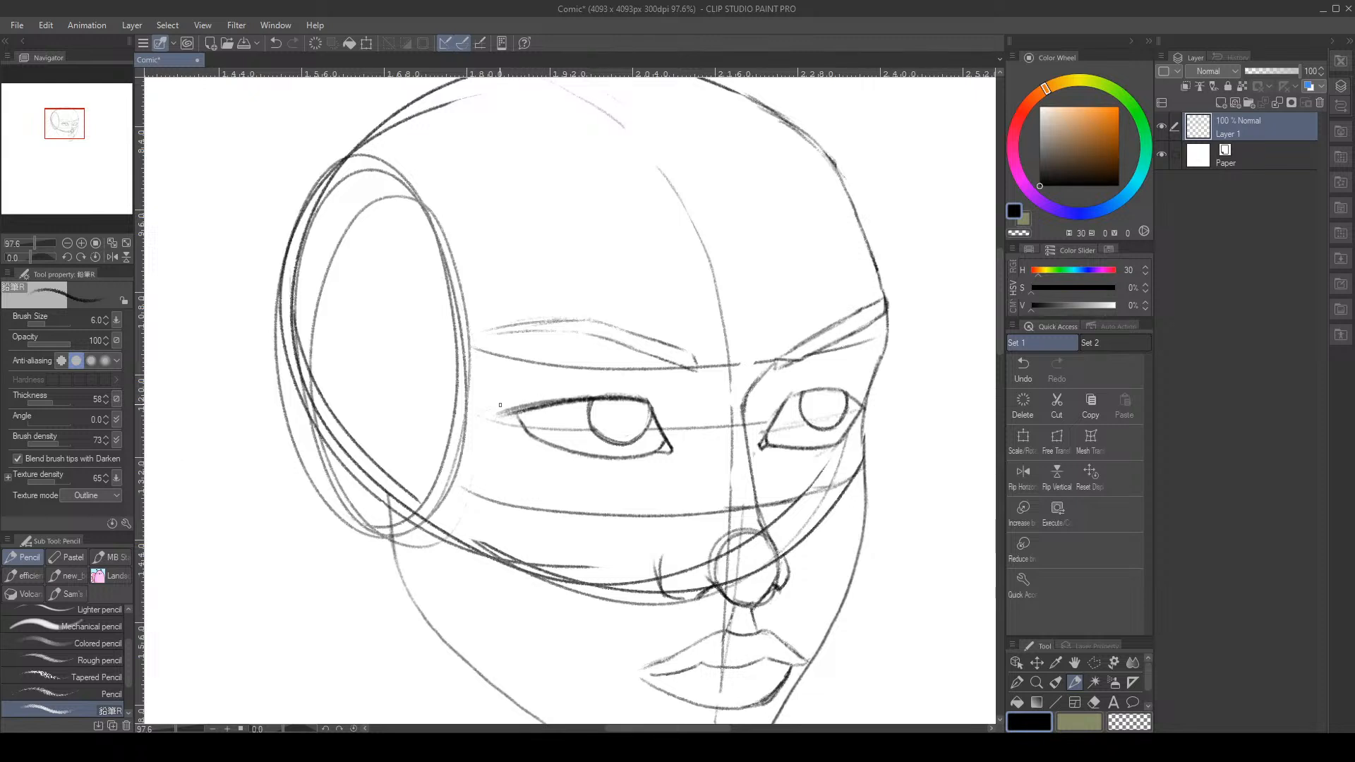
Extend the near eye's outer corner and lower lid, and thicken the far eye's upper and lower lid lines
mouse_move(500, 405)
mouse_down()
mouse_move(554, 400)
mouse_move(540, 406)
mouse_up()
mouse_move(517, 410)
mouse_down()
mouse_move(499, 413)
mouse_move(532, 456)
mouse_move(582, 466)
mouse_up()
drag(844, 435, 800, 445)
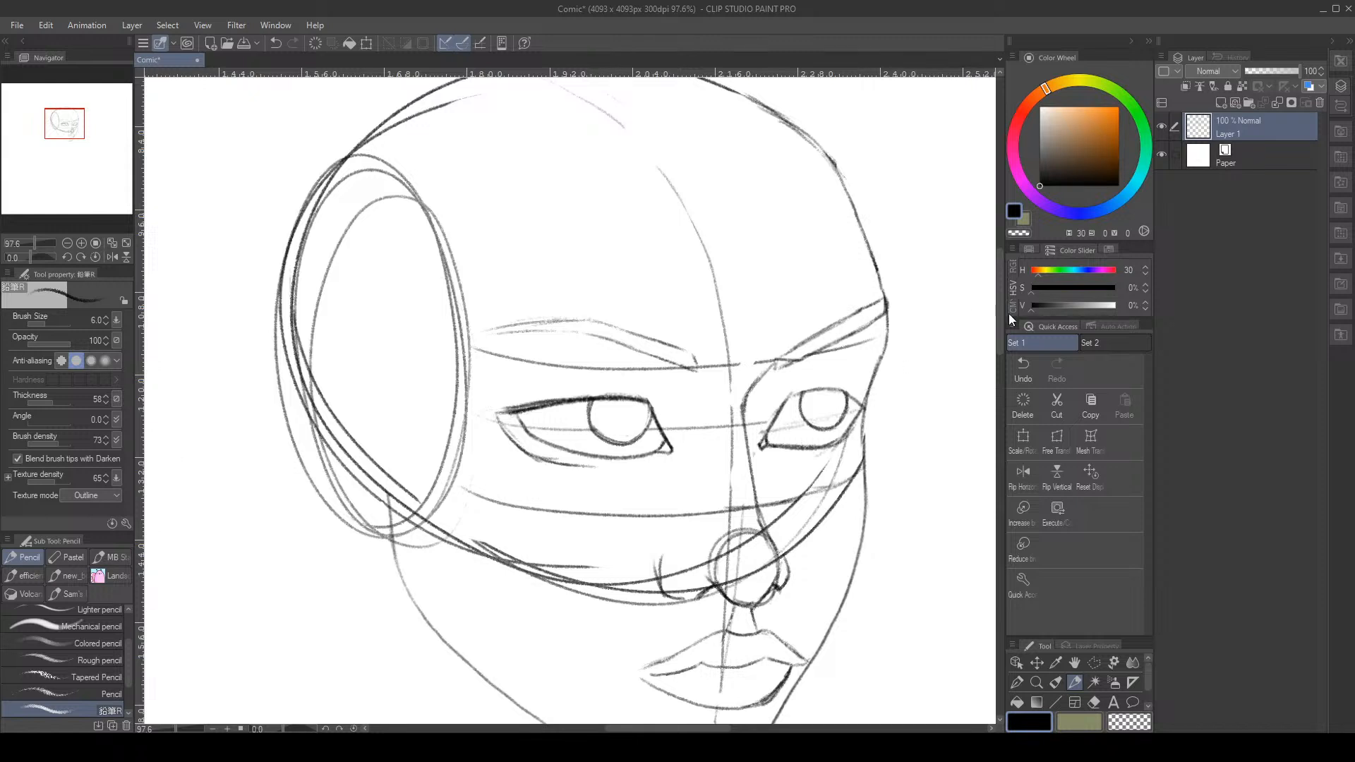
mouse_move(804, 394)
mouse_down()
mouse_move(842, 371)
mouse_move(813, 388)
mouse_move(857, 381)
mouse_move(851, 396)
mouse_move(822, 382)
mouse_move(850, 372)
mouse_move(821, 395)
mouse_move(868, 386)
mouse_up()
mouse_move(785, 405)
mouse_down()
mouse_move(807, 394)
mouse_move(796, 403)
mouse_up()
Draw the far-side hair from the parting over the forehead and down beside the face to about chin level
scroll(834, 320, down, 6)
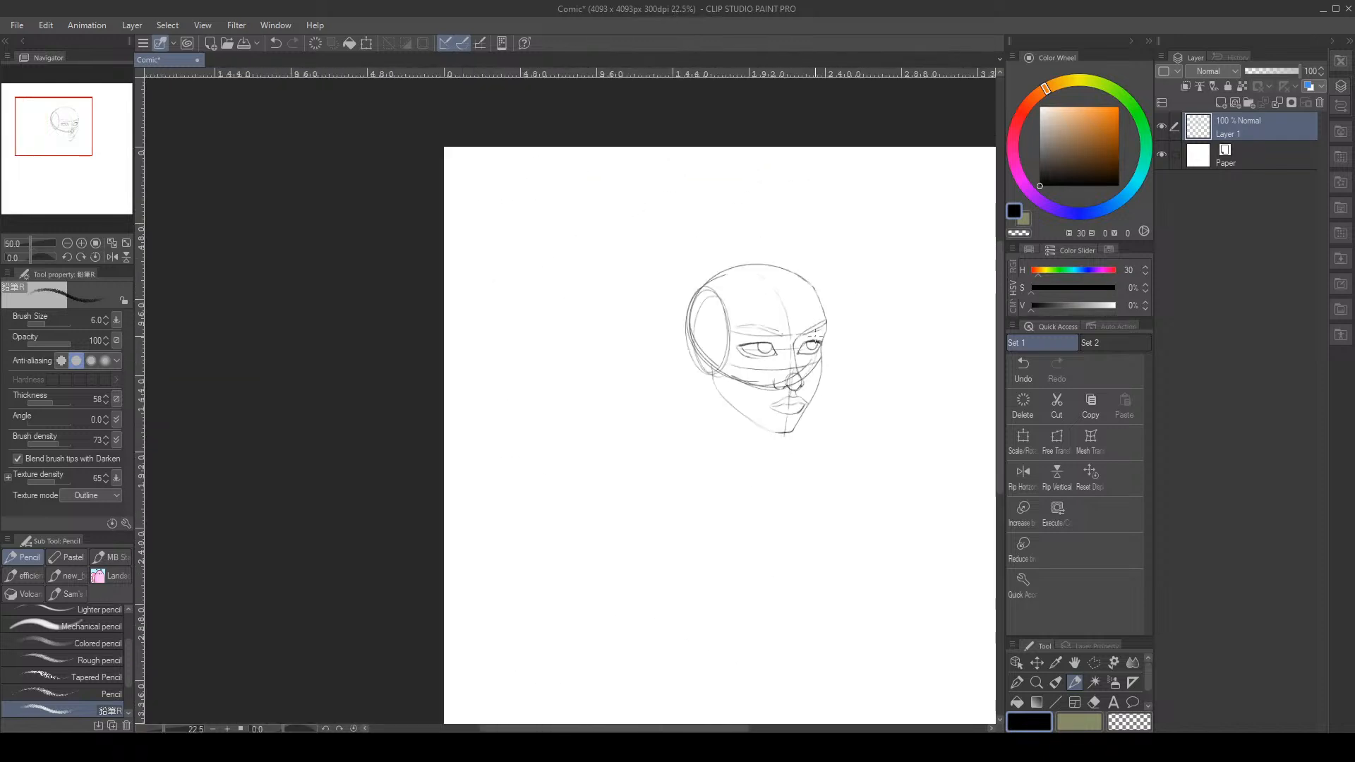
scroll(819, 416, up, 2)
scroll(824, 402, down, 5)
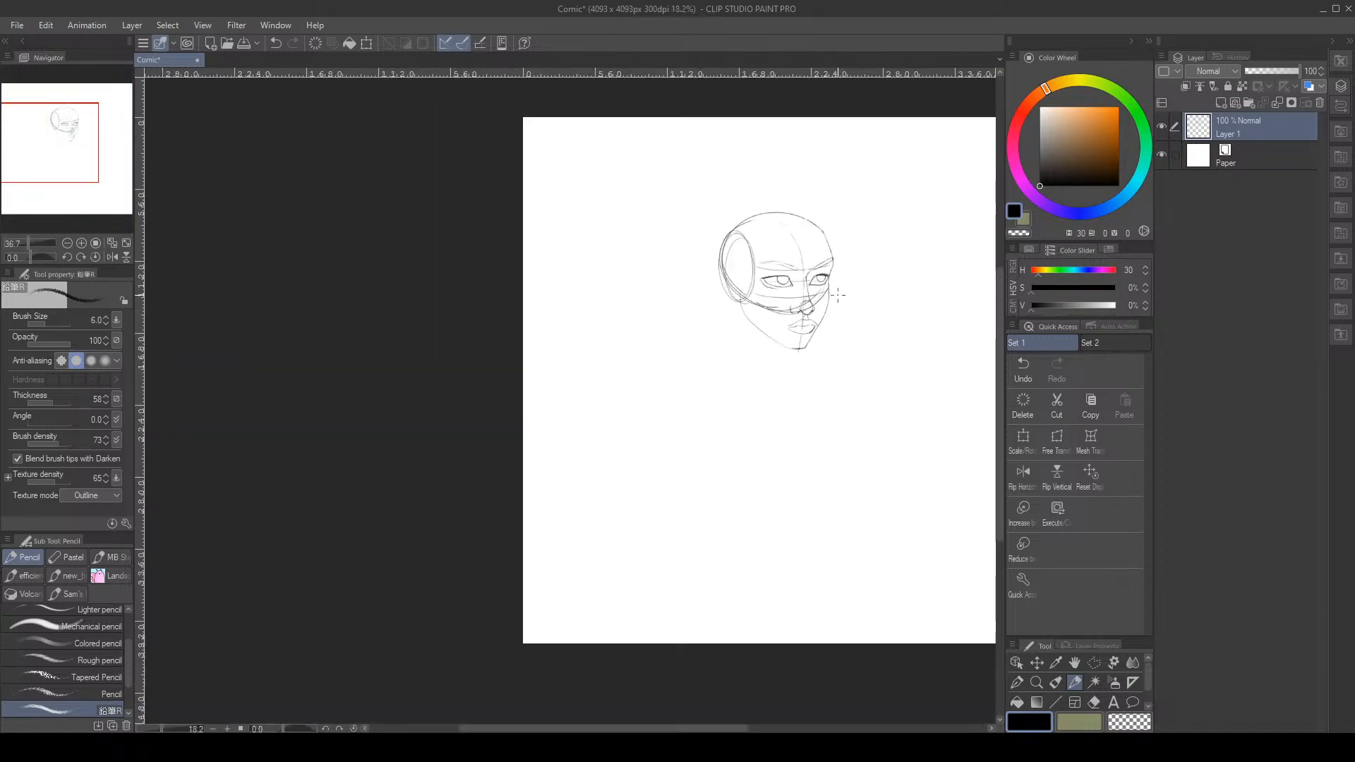
scroll(824, 269, up, 1)
scroll(824, 269, up, 3)
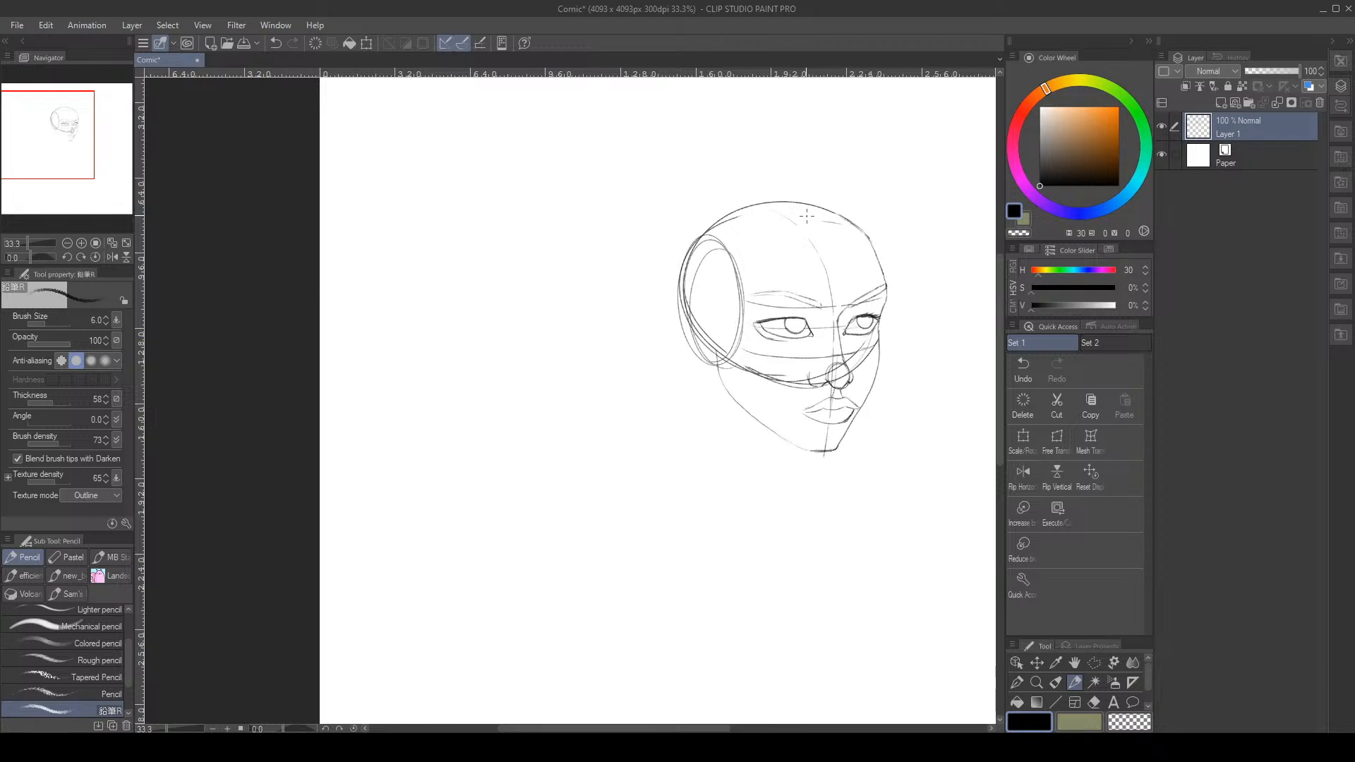
drag(812, 218, 895, 277)
mouse_move(820, 224)
mouse_down()
mouse_move(903, 277)
mouse_move(839, 228)
mouse_move(904, 284)
mouse_move(873, 254)
mouse_move(902, 280)
mouse_move(892, 306)
mouse_move(903, 287)
mouse_move(899, 411)
mouse_up()
click(1024, 366)
drag(902, 272, 886, 437)
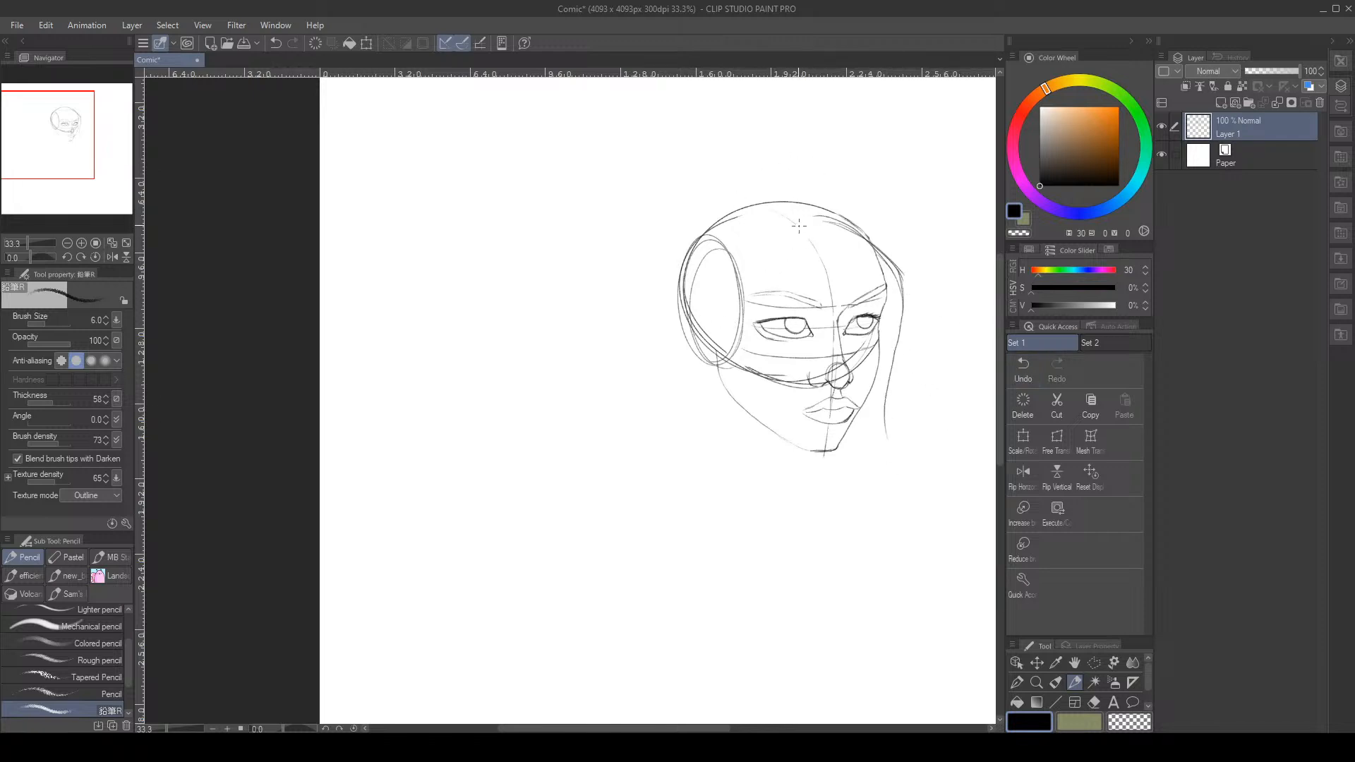
Draw the near-side hair lock from the parting past the temple and down to jaw level, redoing the upper strokes
drag(791, 249, 767, 294)
drag(797, 239, 744, 325)
click(1024, 366)
drag(773, 289, 734, 342)
click(1023, 370)
drag(782, 266, 745, 329)
mouse_move(746, 326)
mouse_down()
mouse_move(719, 455)
mouse_move(708, 399)
mouse_move(711, 437)
mouse_up()
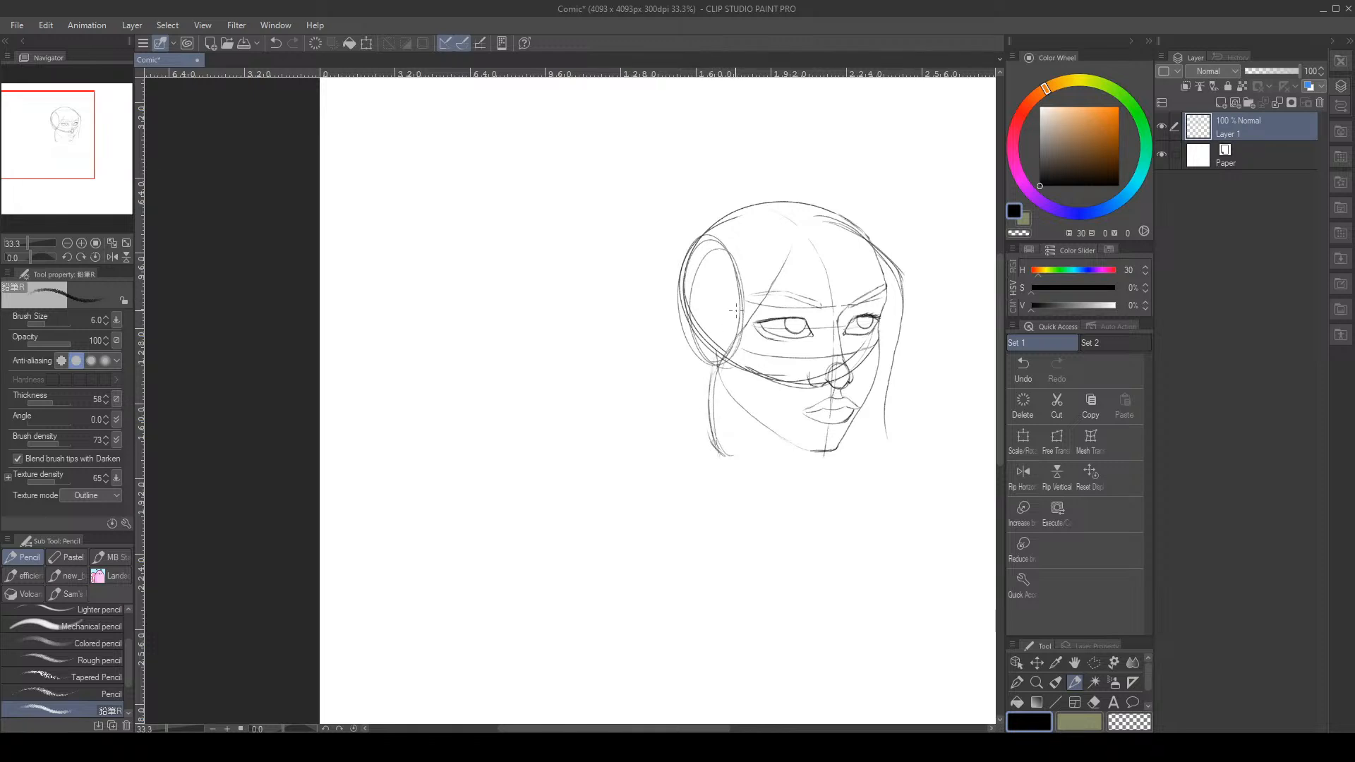
mouse_move(716, 363)
mouse_down()
mouse_move(759, 266)
mouse_move(798, 234)
mouse_up()
Sketch bangs as curved strands fanning from the parting across the forehead to the brows and far temple
mouse_move(824, 231)
mouse_down()
mouse_move(882, 263)
mouse_move(889, 351)
mouse_up()
drag(894, 351, 884, 395)
mouse_move(827, 239)
mouse_down()
mouse_move(873, 292)
mouse_move(872, 271)
mouse_move(851, 309)
mouse_move(811, 311)
mouse_move(816, 283)
mouse_move(793, 313)
mouse_move(774, 304)
mouse_move(806, 284)
mouse_move(810, 303)
mouse_move(819, 282)
mouse_move(865, 282)
mouse_move(815, 272)
mouse_up()
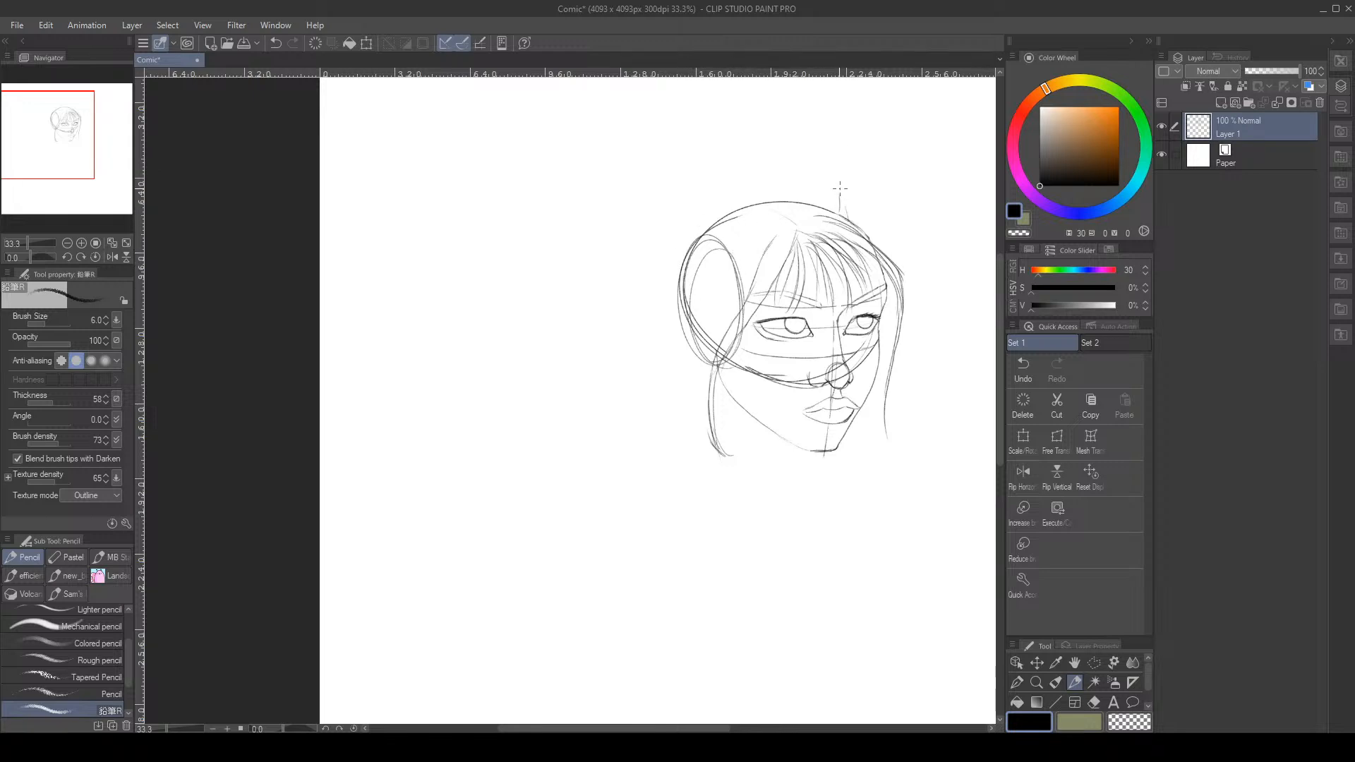
mouse_move(843, 217)
mouse_down()
mouse_move(875, 233)
mouse_move(877, 254)
mouse_up()
Outline the hair volume above and behind the skull, rising to a gathering point at the back of the crown
mouse_move(841, 190)
mouse_down()
mouse_move(785, 171)
mouse_move(824, 183)
mouse_move(806, 162)
mouse_move(734, 159)
mouse_up()
mouse_move(686, 223)
mouse_down()
mouse_move(700, 199)
mouse_move(679, 247)
mouse_move(693, 194)
mouse_move(663, 248)
mouse_up()
mouse_move(703, 174)
mouse_down()
mouse_move(665, 276)
mouse_move(675, 207)
mouse_move(656, 282)
mouse_move(686, 211)
mouse_move(670, 289)
mouse_move(660, 251)
mouse_move(708, 231)
mouse_move(685, 269)
mouse_move(658, 252)
mouse_move(701, 286)
mouse_move(679, 311)
mouse_up()
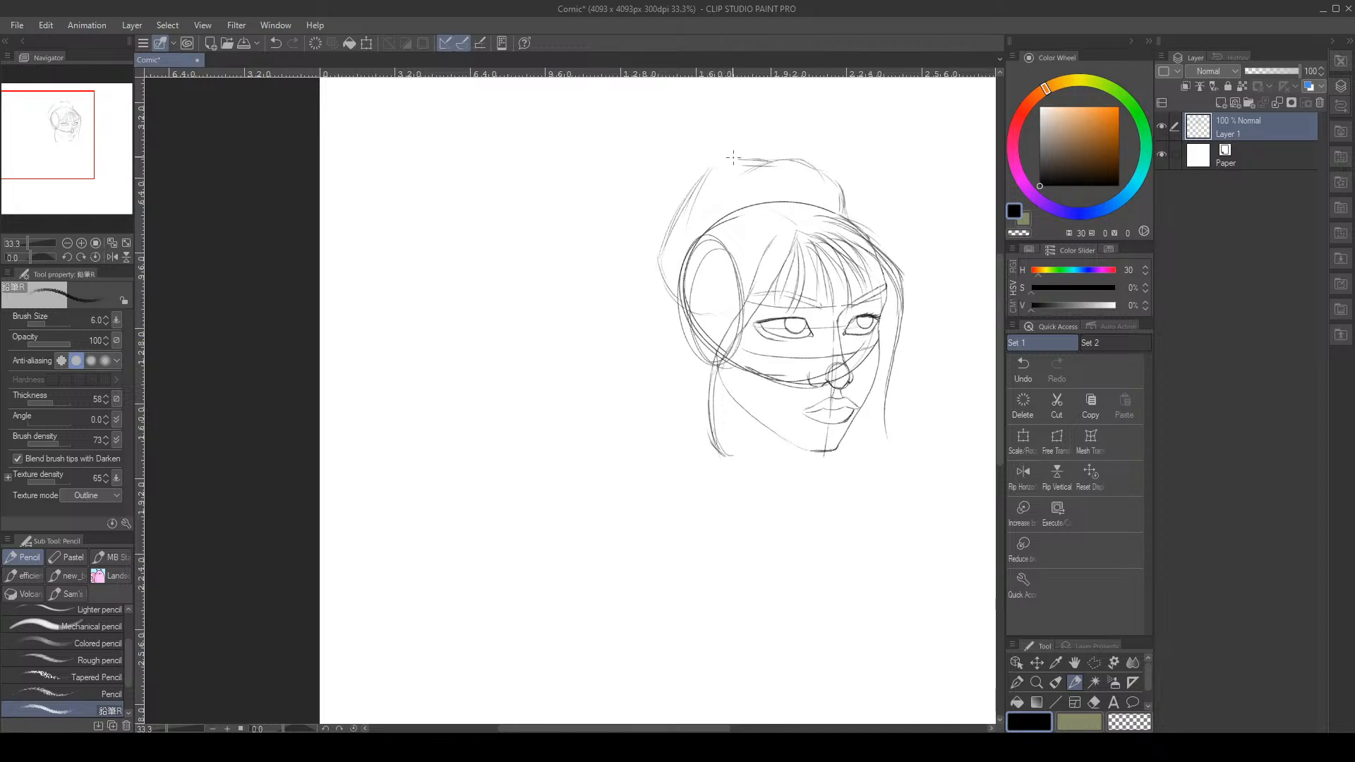
Draw a hair tie at the gathering point and outline the ponytail arching up and falling behind the head
mouse_move(732, 158)
mouse_down()
mouse_move(707, 177)
mouse_move(743, 151)
mouse_move(699, 171)
mouse_move(728, 154)
mouse_move(750, 164)
mouse_move(706, 174)
mouse_move(731, 154)
mouse_up()
drag(727, 157, 704, 167)
mouse_move(725, 154)
mouse_down()
mouse_move(721, 104)
mouse_move(731, 140)
mouse_move(718, 107)
mouse_move(600, 223)
mouse_up()
drag(618, 175, 594, 250)
drag(633, 165, 574, 302)
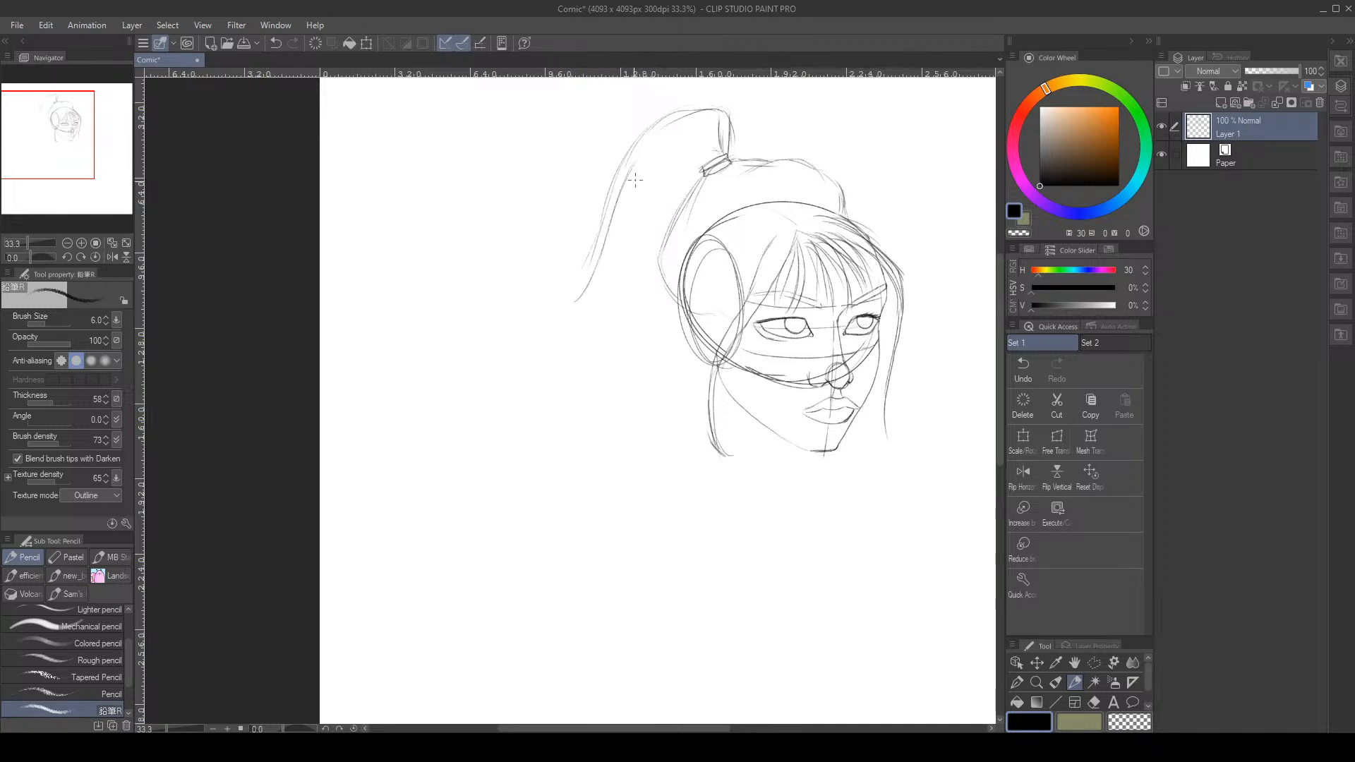
Fill out the ponytail with long inner strands and pointed lower ends behind the ear and neck
drag(616, 240, 599, 322)
drag(599, 271, 609, 343)
drag(606, 276, 646, 381)
mouse_move(623, 288)
mouse_down()
mouse_move(621, 328)
mouse_move(680, 398)
mouse_move(639, 317)
mouse_move(653, 349)
mouse_up()
mouse_move(663, 298)
mouse_down()
mouse_move(680, 365)
mouse_move(683, 348)
mouse_move(653, 390)
mouse_up()
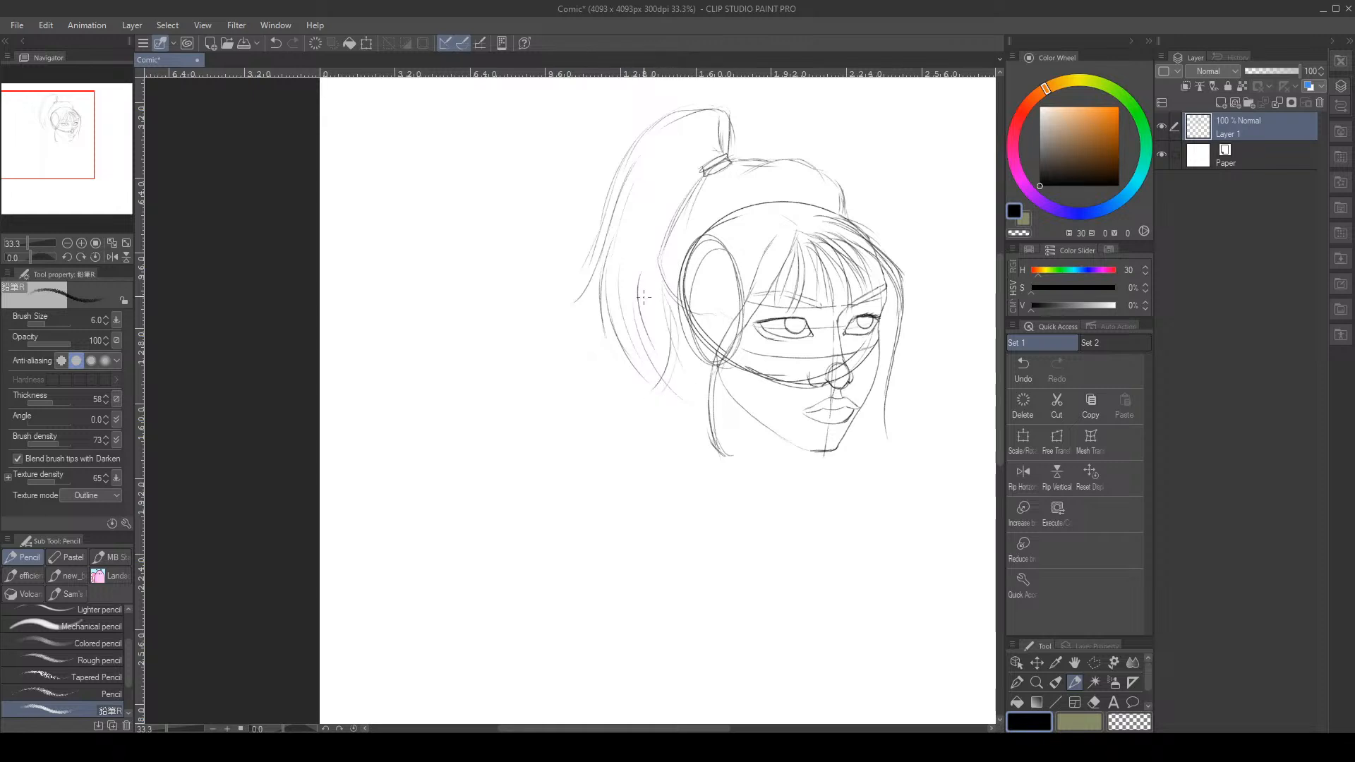
drag(667, 329, 643, 388)
mouse_move(662, 295)
mouse_down()
mouse_move(646, 336)
mouse_move(689, 300)
mouse_move(695, 388)
mouse_up()
drag(634, 176, 630, 274)
scroll(833, 141, down, 5)
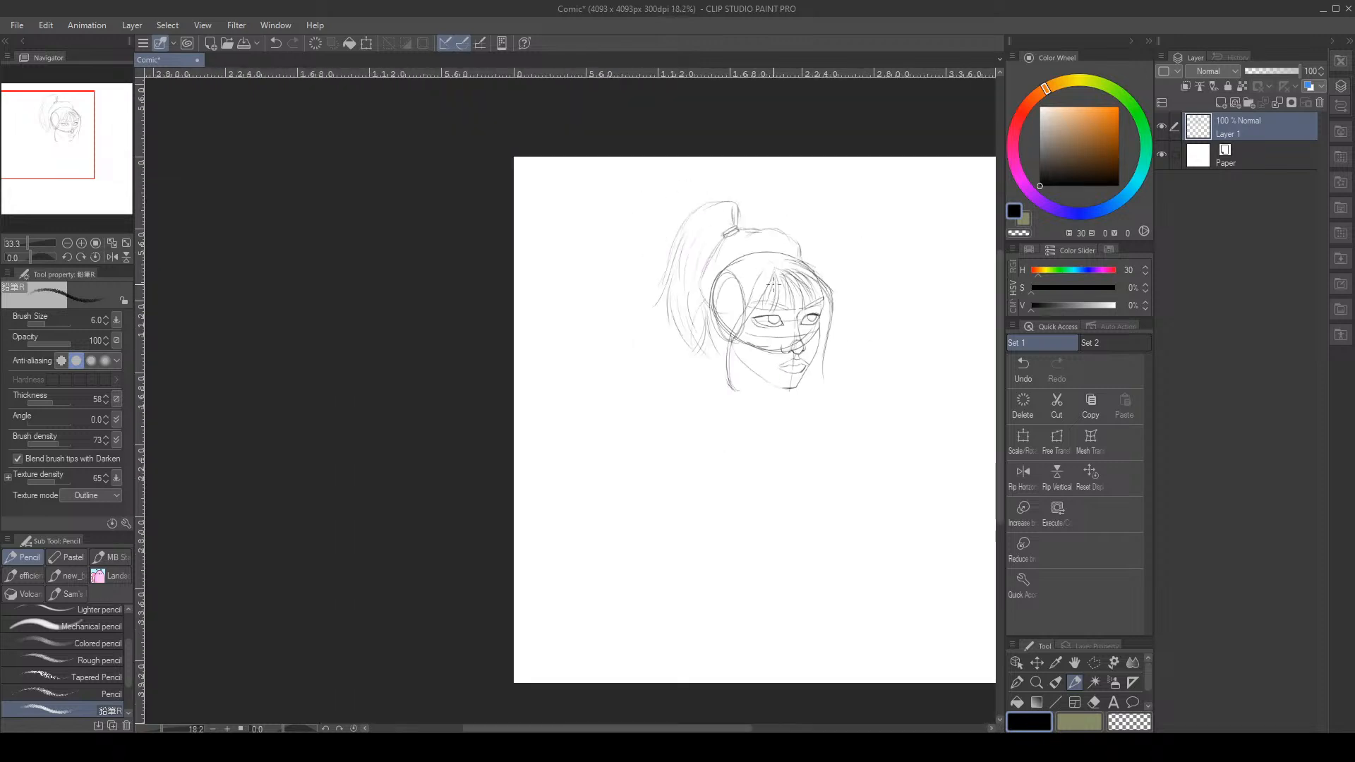
scroll(785, 268, up, 5)
scroll(777, 279, down, 2)
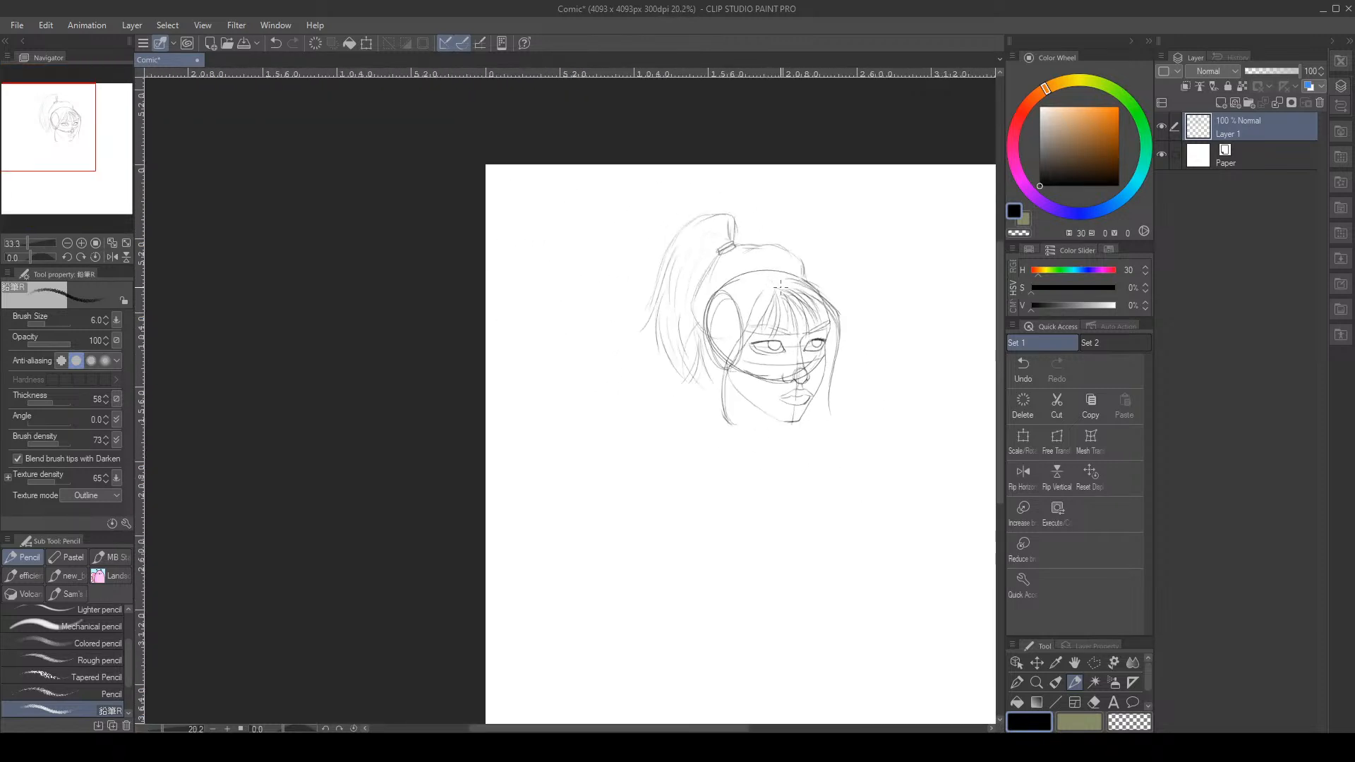
Select the ponytail and outer hair volume with a polyline selection, move them slightly down closer to the skull, and deselect
scroll(770, 286, up, 2)
key(m)
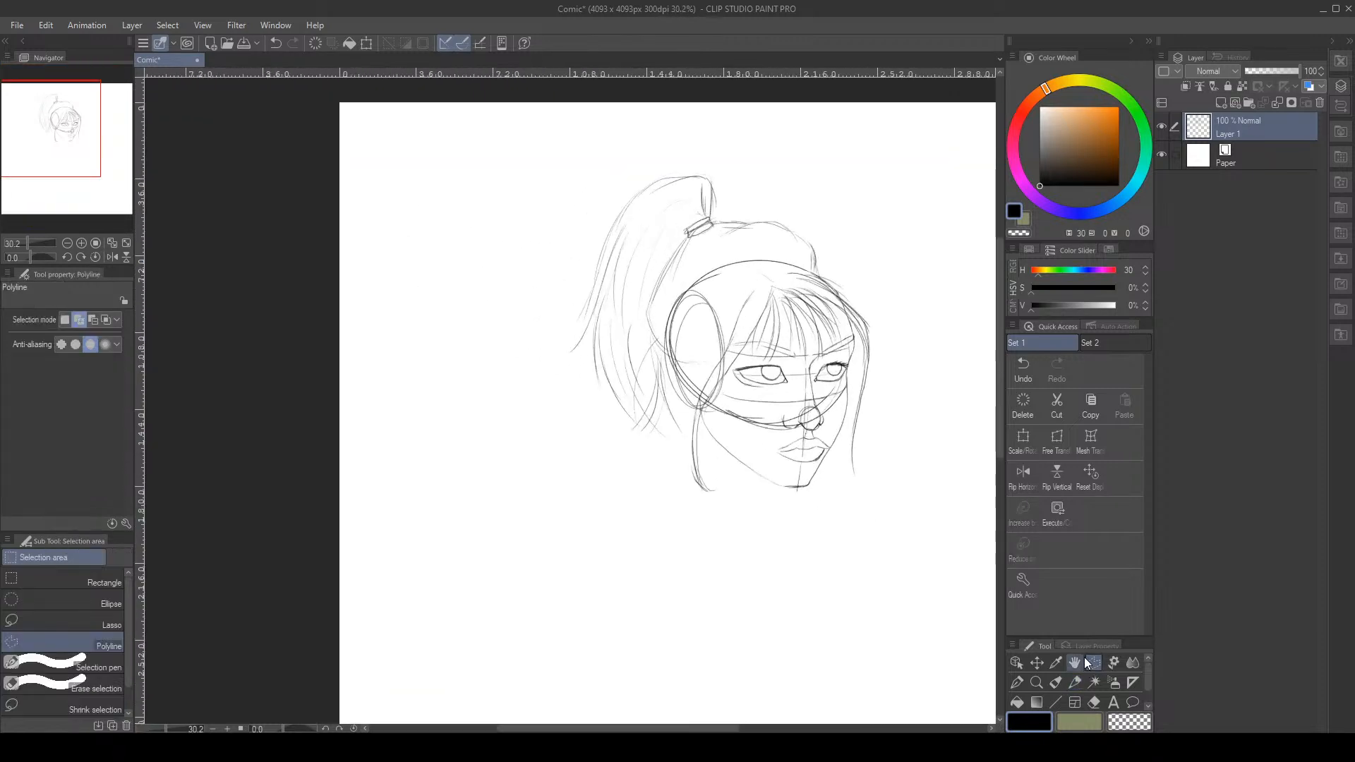
click(669, 364)
click(666, 341)
click(663, 300)
click(698, 260)
click(779, 252)
click(812, 271)
click(845, 271)
click(825, 205)
click(751, 175)
click(669, 146)
click(547, 260)
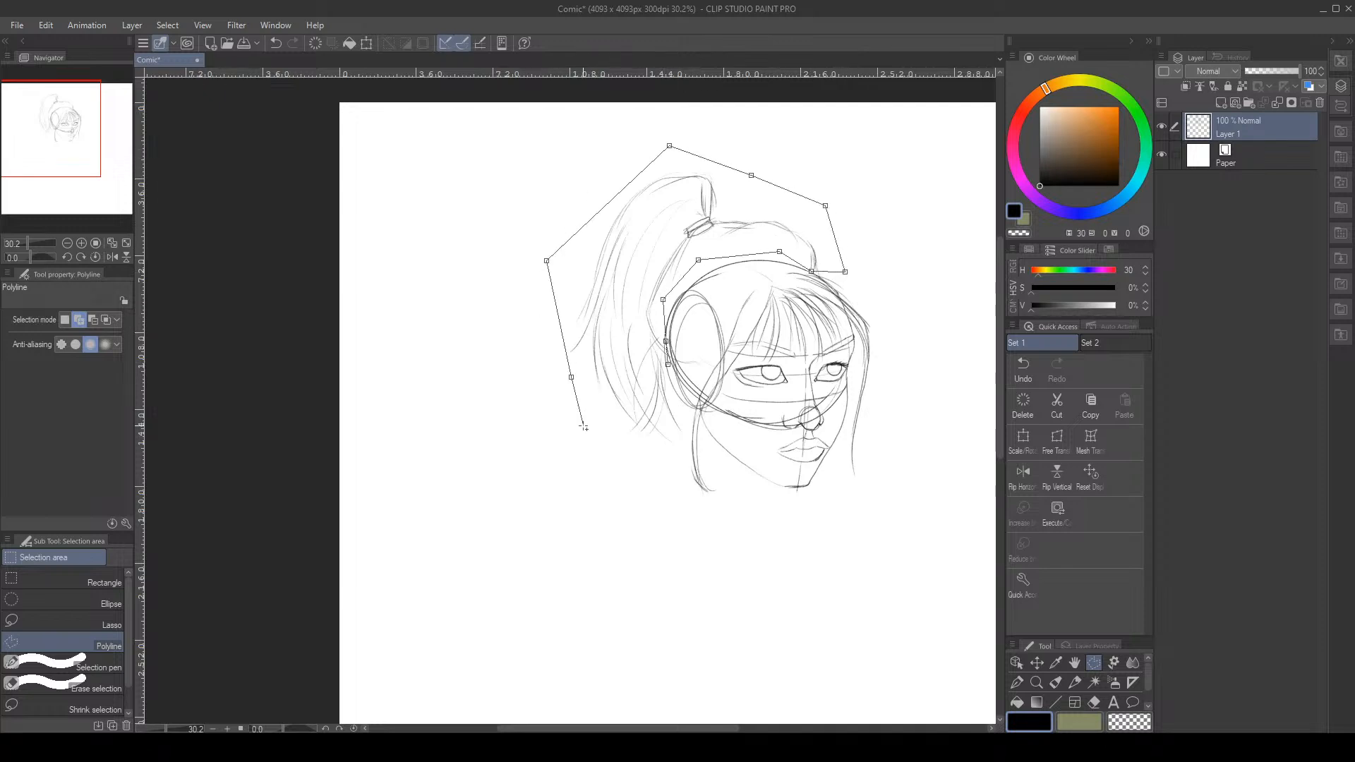
click(571, 377)
click(629, 472)
click(671, 484)
click(685, 436)
click(683, 397)
click(669, 364)
key(ctrl+t)
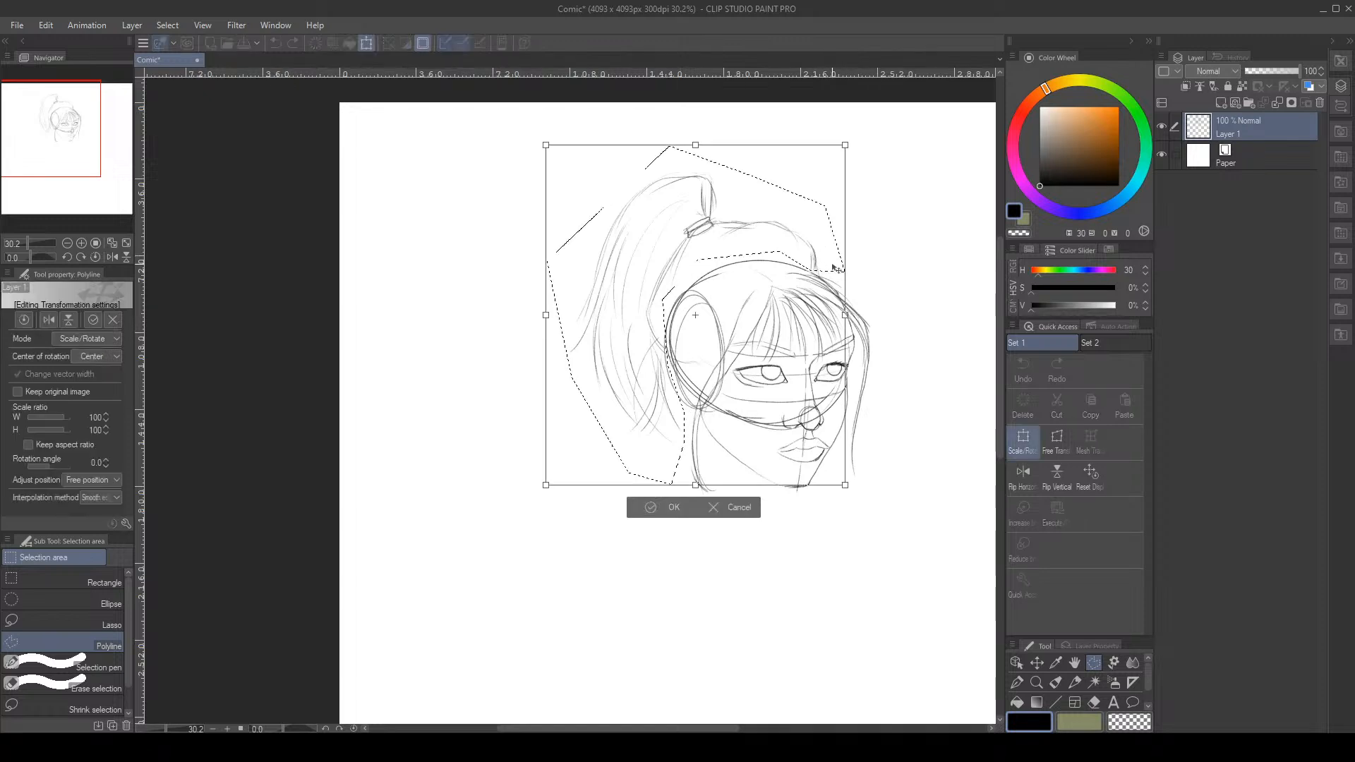
drag(819, 318, 821, 319)
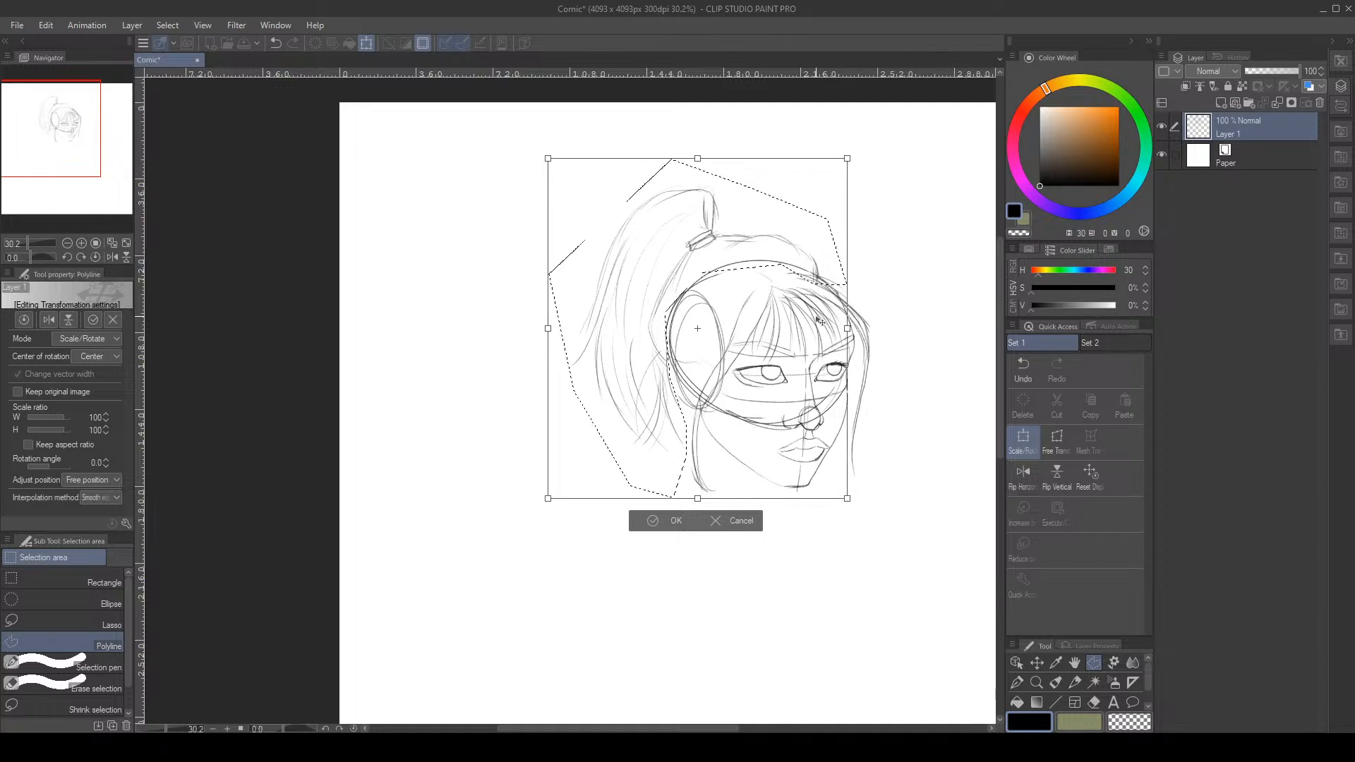
click(656, 528)
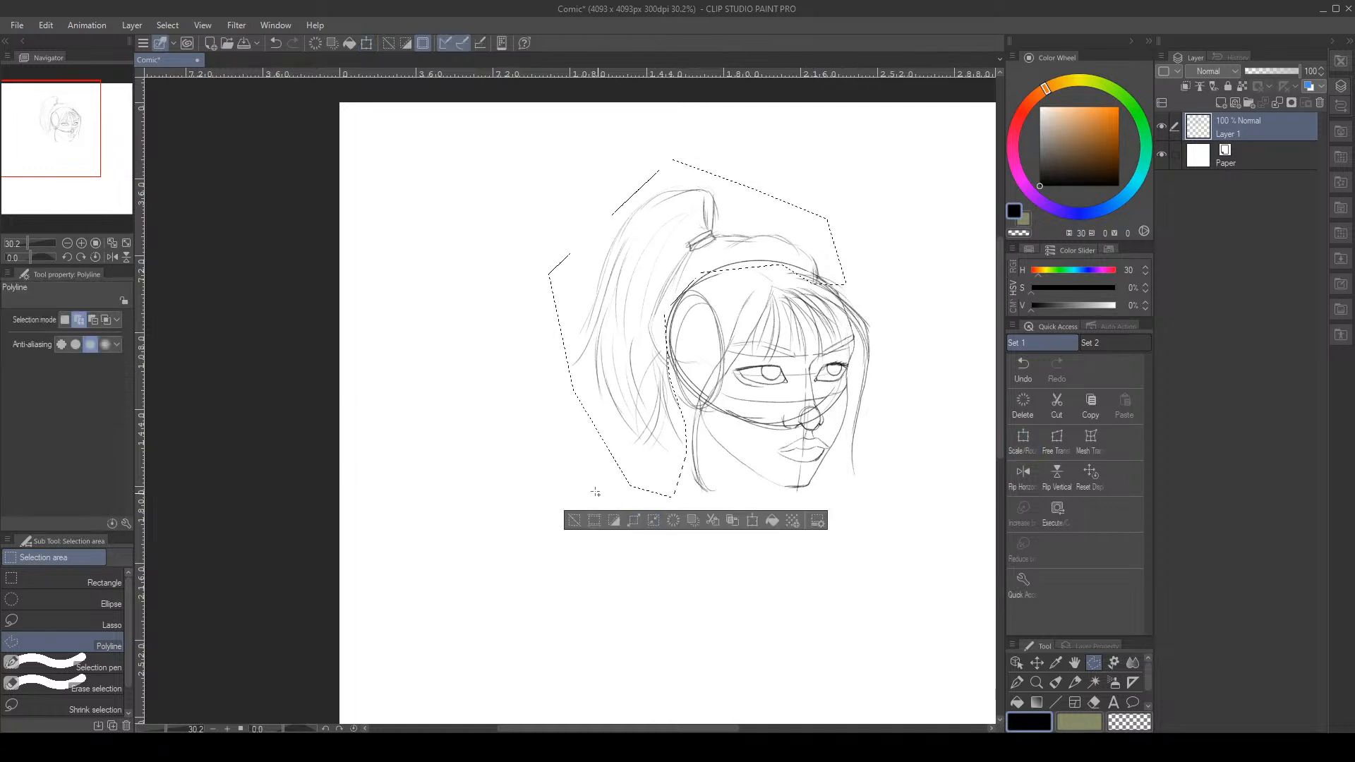
click(569, 526)
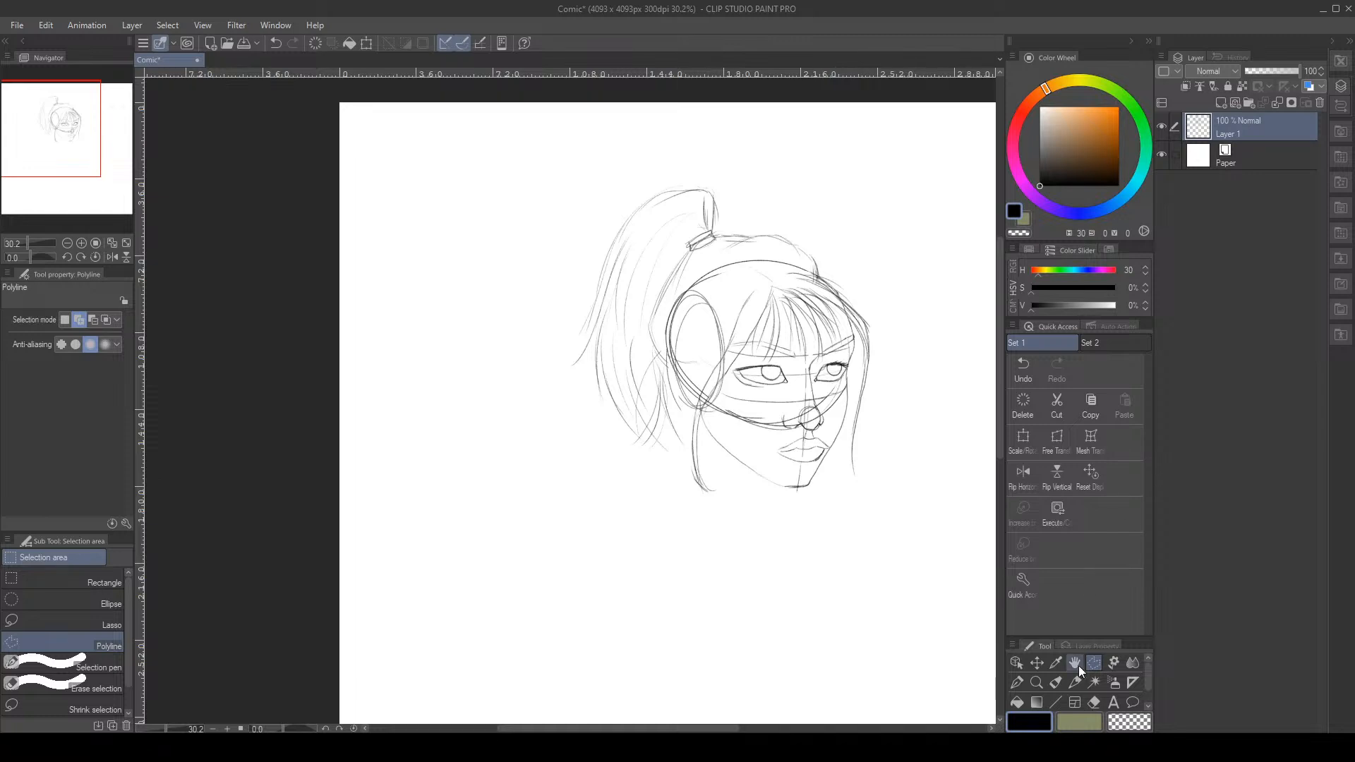
Erase the upper part of the skull circle and the side oval inside the hair
key(p)
key(e)
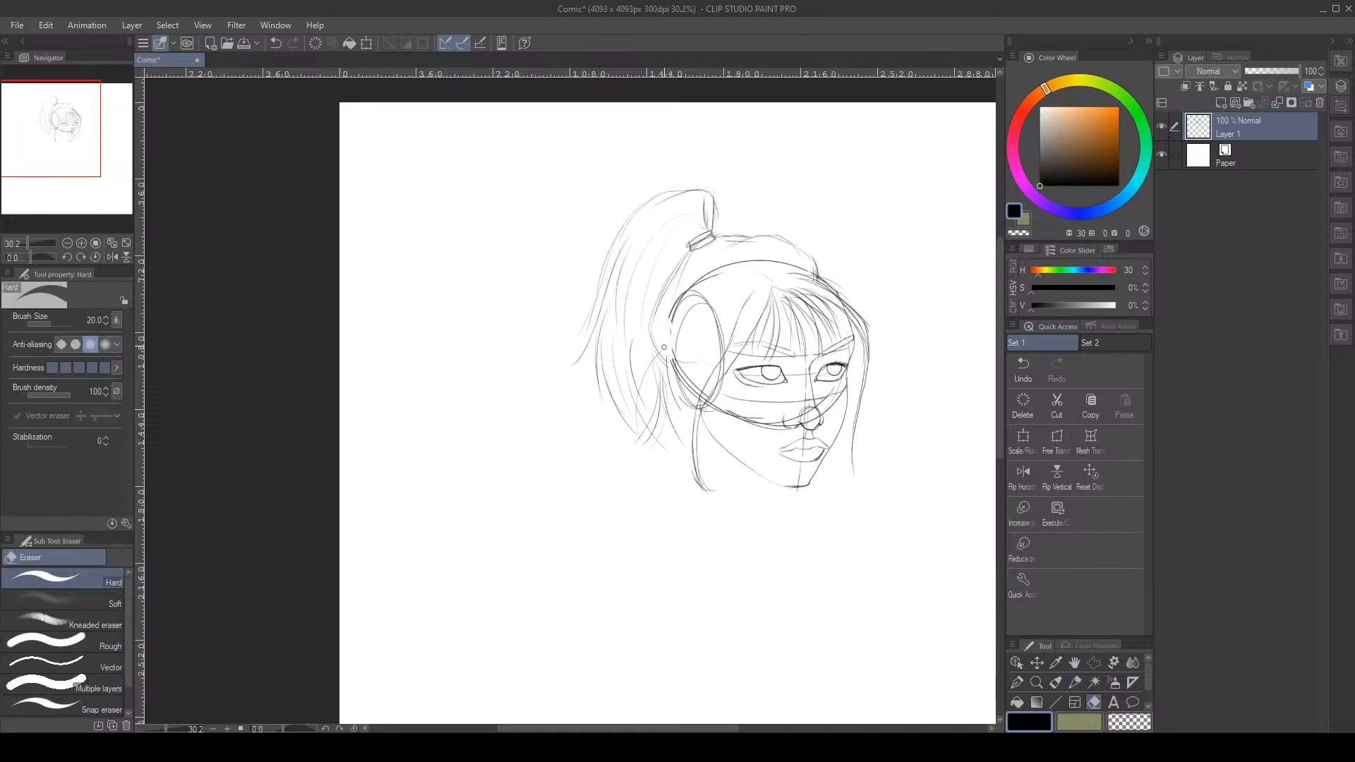
drag(663, 348, 691, 292)
mouse_move(765, 256)
mouse_down()
mouse_move(804, 271)
mouse_move(683, 332)
mouse_up()
drag(717, 288, 721, 356)
Scale the whole head sketch down slightly and shift it up and left on the canvas
key(p)
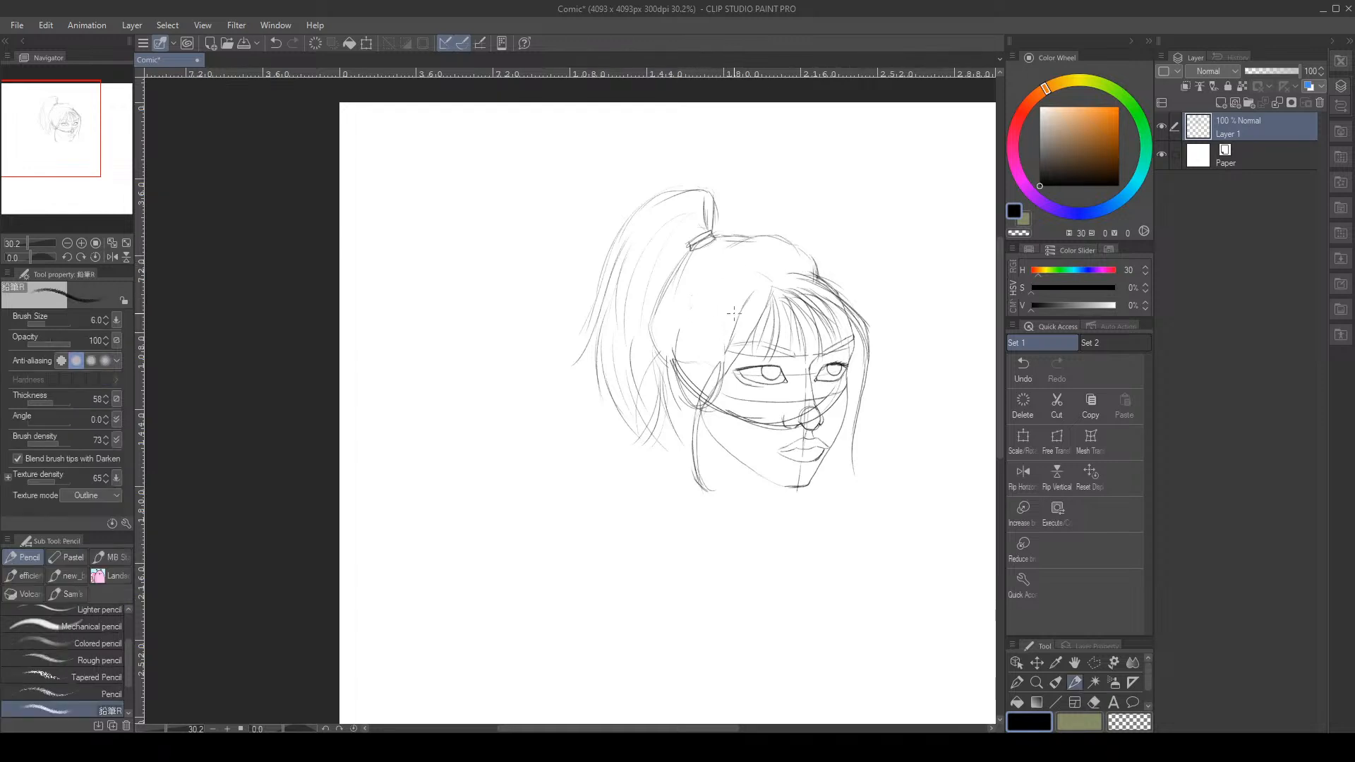
scroll(757, 318, down, 5)
scroll(805, 290, up, 5)
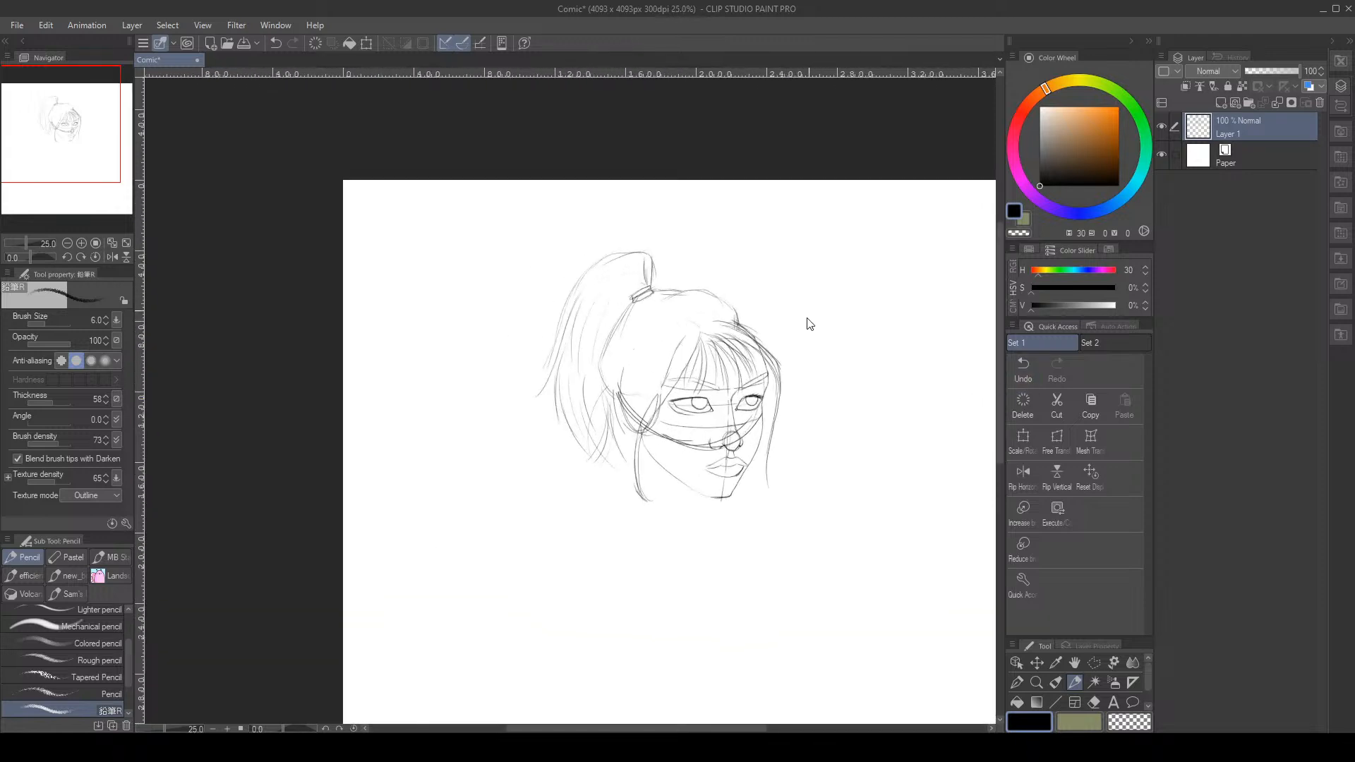
key(ctrl+t)
drag(755, 350, 728, 342)
drag(755, 239, 747, 220)
click(596, 487)
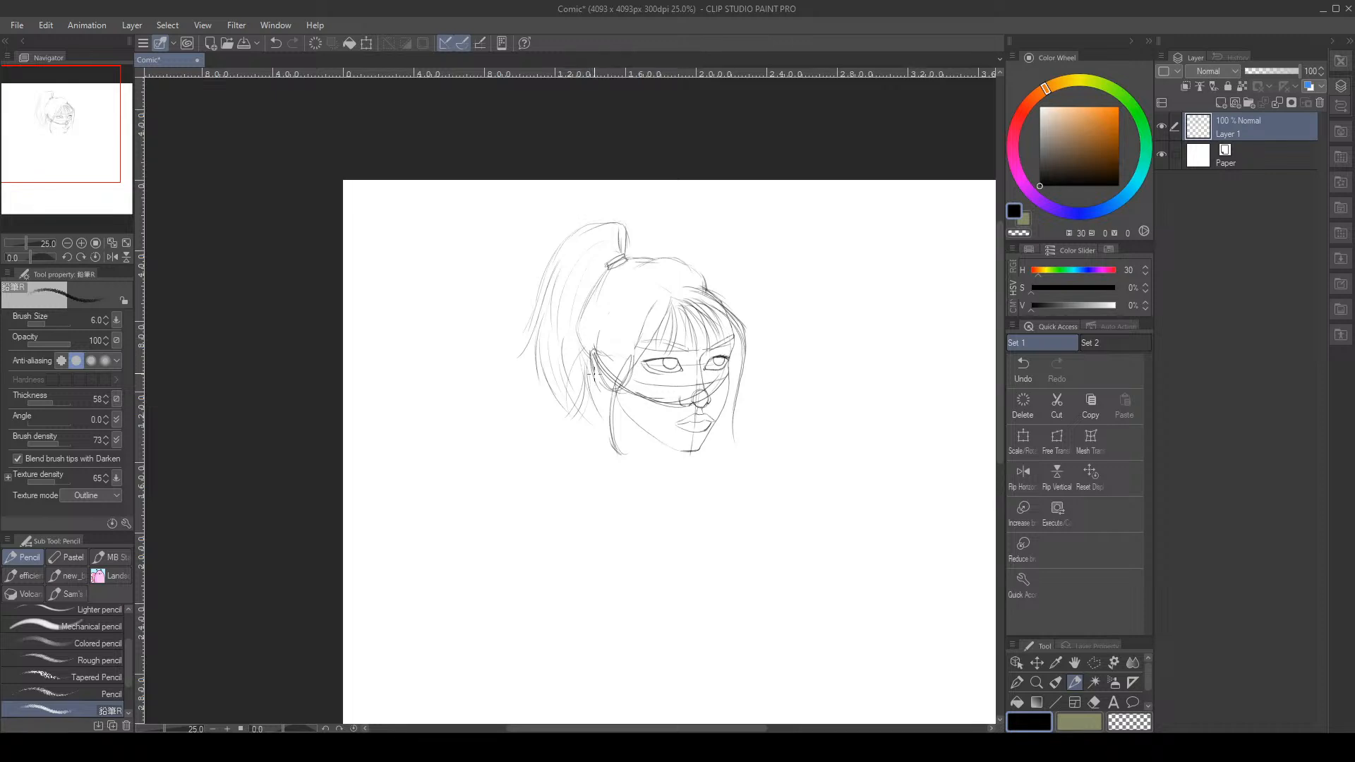
Draw the ear at the side of the head and add the back and front neck lines below the jaw
mouse_move(606, 382)
mouse_down()
mouse_move(595, 393)
mouse_move(614, 387)
mouse_up()
drag(598, 375, 614, 388)
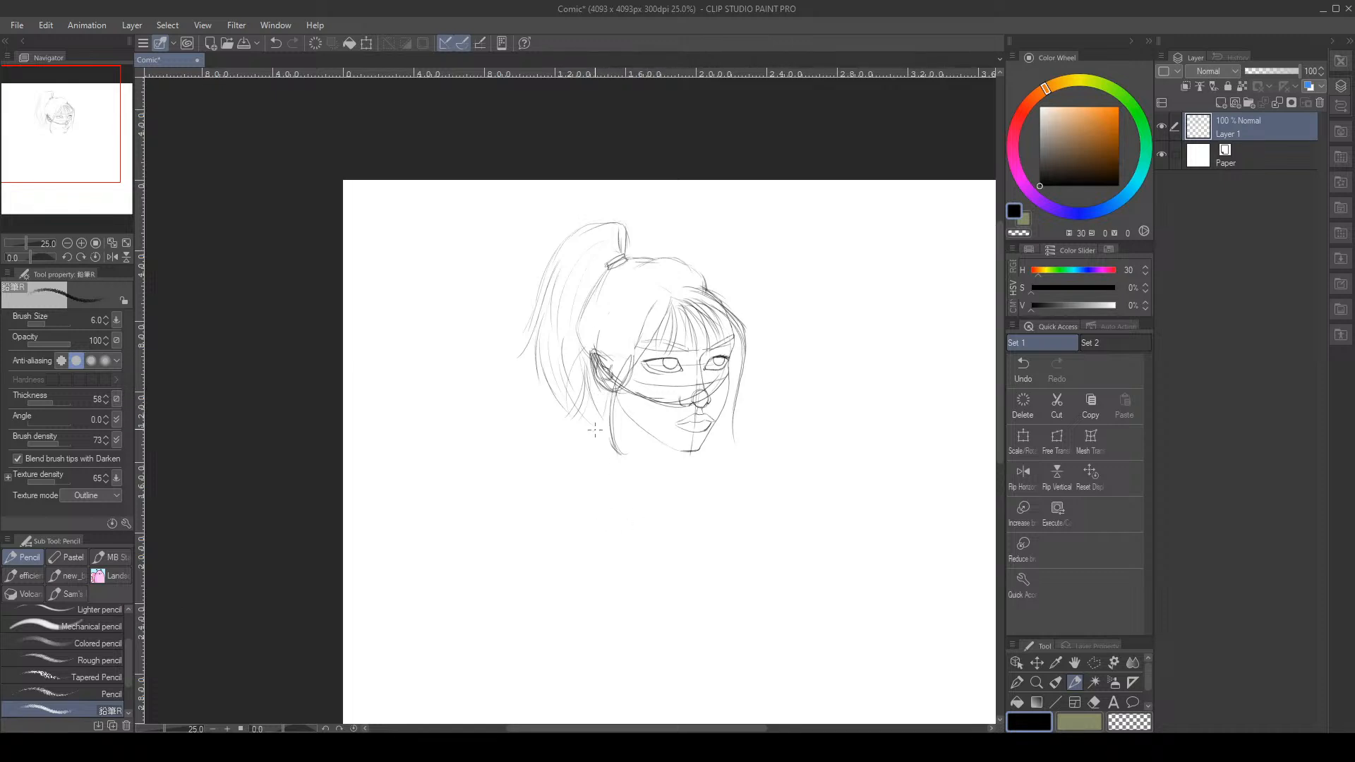
mouse_move(604, 399)
mouse_down()
mouse_move(575, 468)
mouse_move(598, 429)
mouse_move(599, 440)
mouse_move(598, 428)
mouse_move(569, 480)
mouse_up()
drag(602, 431, 583, 467)
drag(683, 457, 682, 477)
click(1022, 366)
click(1022, 366)
drag(675, 450, 673, 458)
Sketch a large tilted oval below the neck for the ribcage
scroll(731, 429, down, 5)
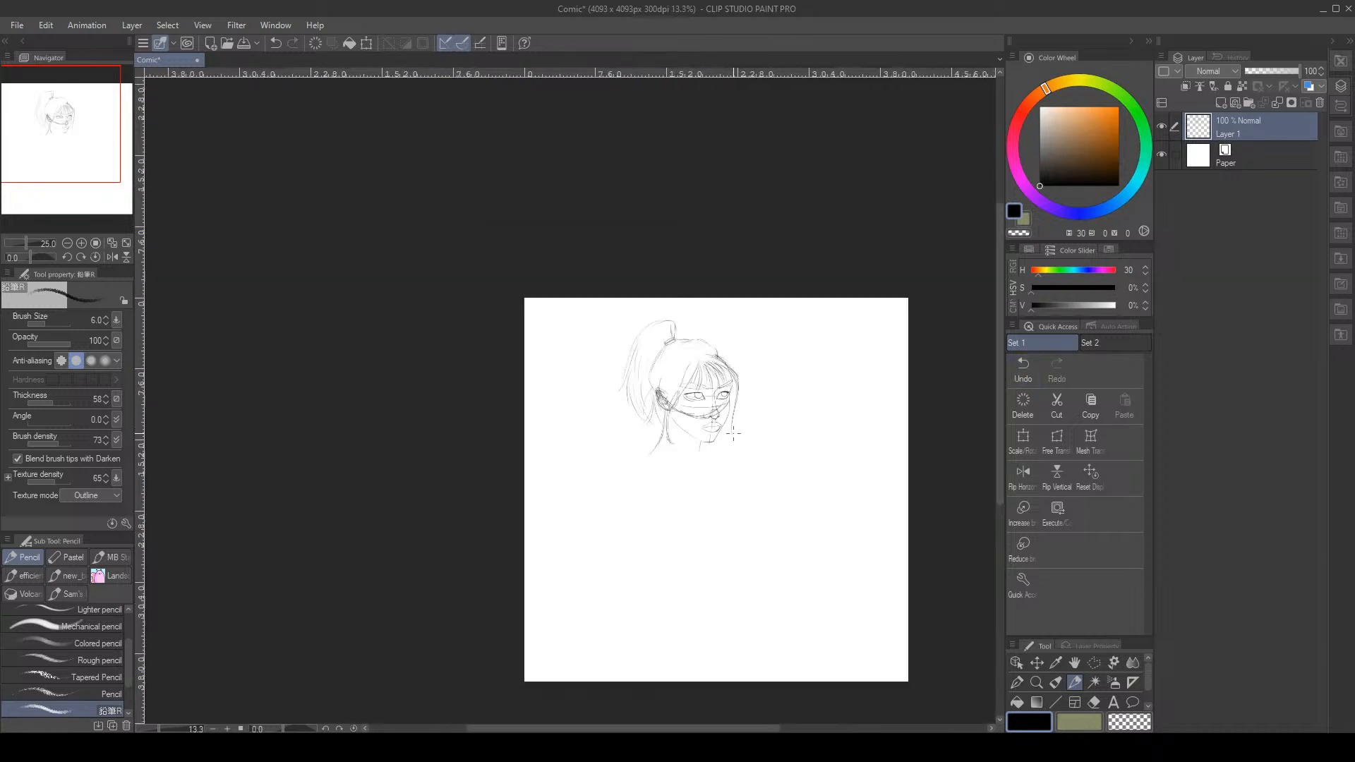
scroll(731, 432, up, 4)
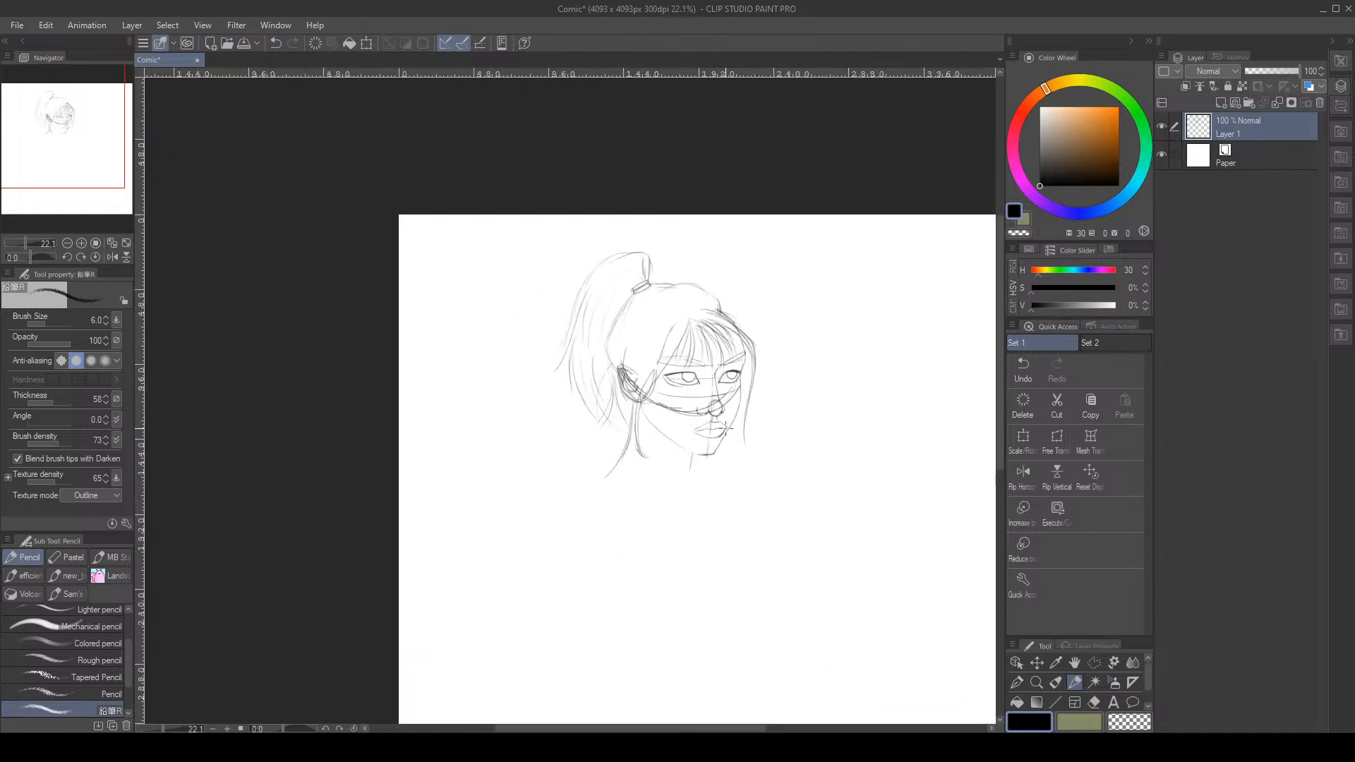
drag(88, 173, 97, 204)
mouse_move(547, 385)
mouse_down()
mouse_move(680, 360)
mouse_move(672, 344)
mouse_up()
key(ctrl+z)
mouse_move(528, 334)
mouse_down()
mouse_move(529, 362)
mouse_move(688, 480)
mouse_move(658, 326)
mouse_move(581, 453)
mouse_move(699, 362)
mouse_move(551, 331)
mouse_up()
key(ctrl+z)
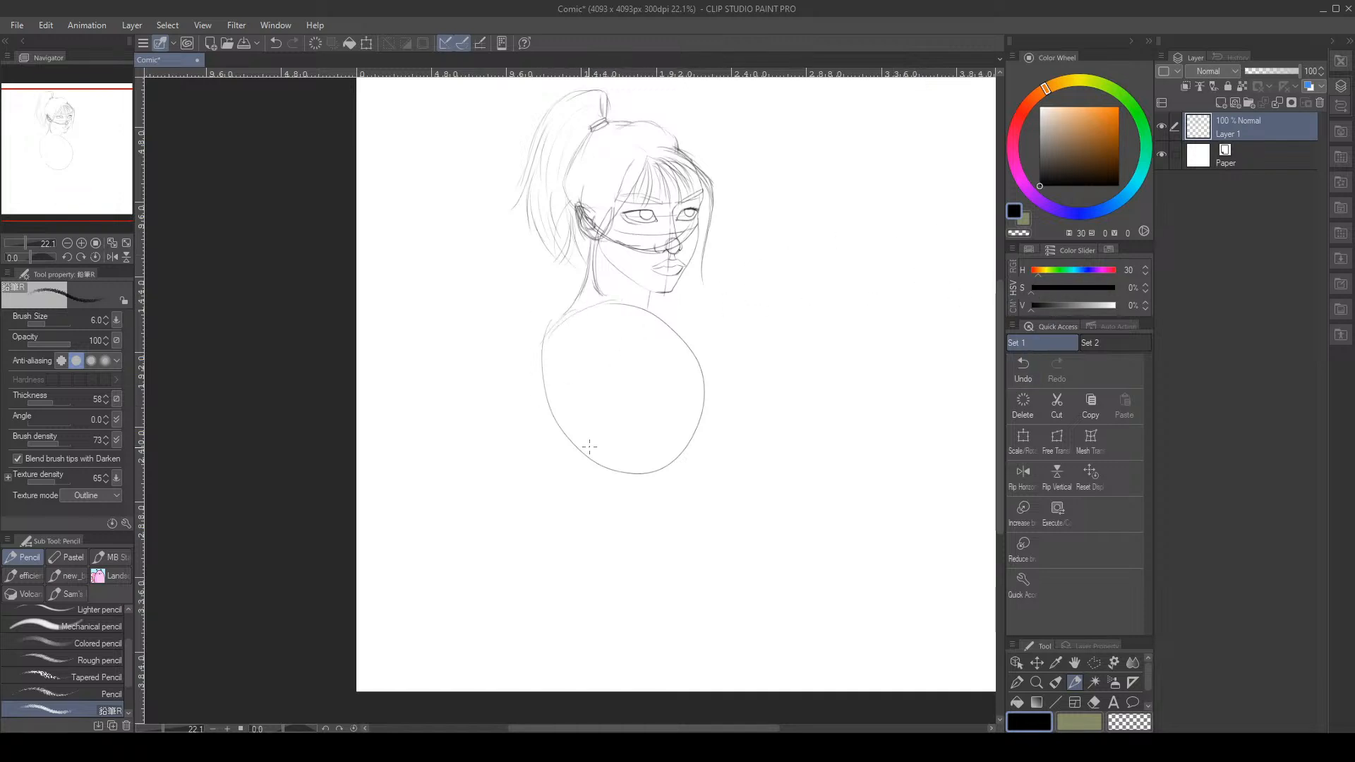
drag(782, 328, 789, 503)
drag(856, 323, 862, 502)
drag(767, 325, 856, 341)
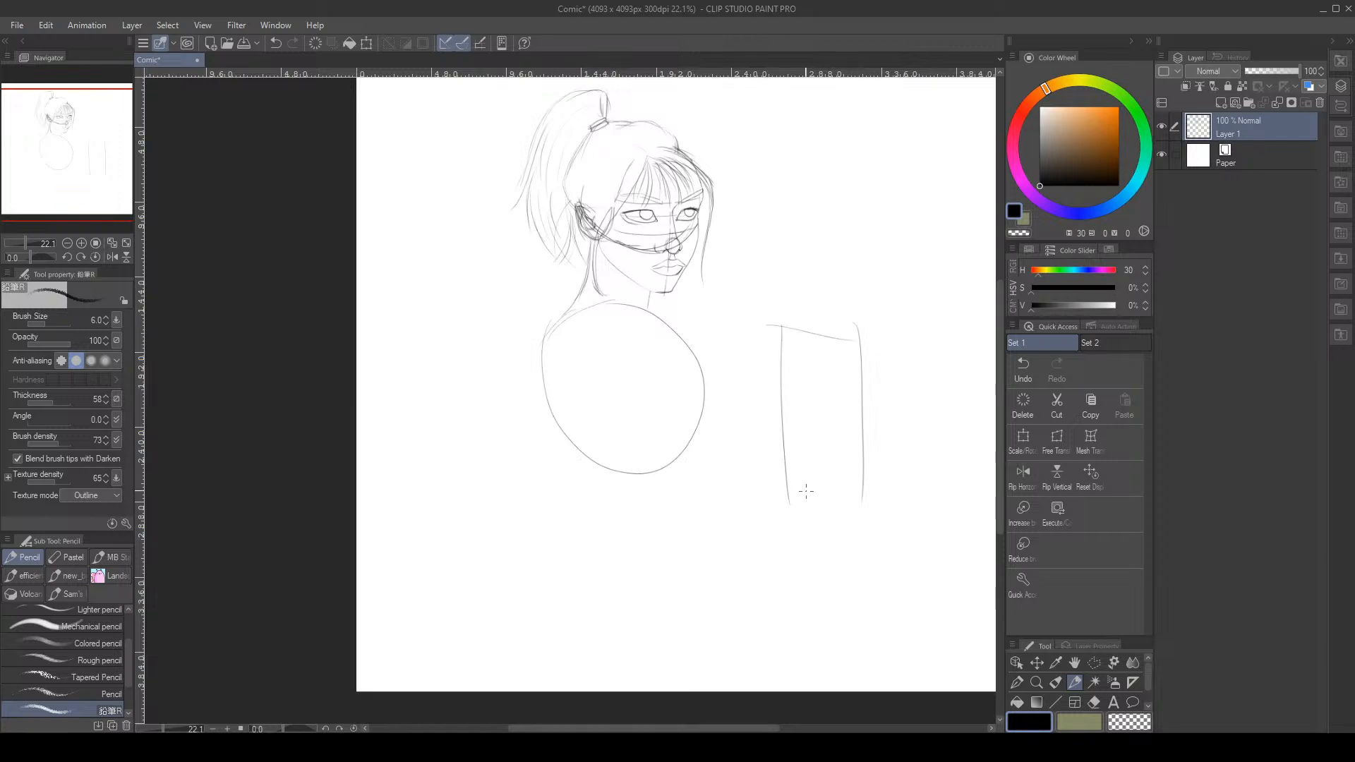
mouse_move(847, 477)
mouse_down()
mouse_move(794, 493)
mouse_move(742, 453)
mouse_up()
mouse_move(778, 327)
mouse_down()
mouse_move(747, 310)
mouse_move(745, 455)
mouse_move(808, 306)
mouse_up()
click(1024, 370)
click(1024, 371)
click(1024, 370)
click(1021, 377)
click(1020, 376)
click(1017, 376)
click(1016, 376)
click(1017, 378)
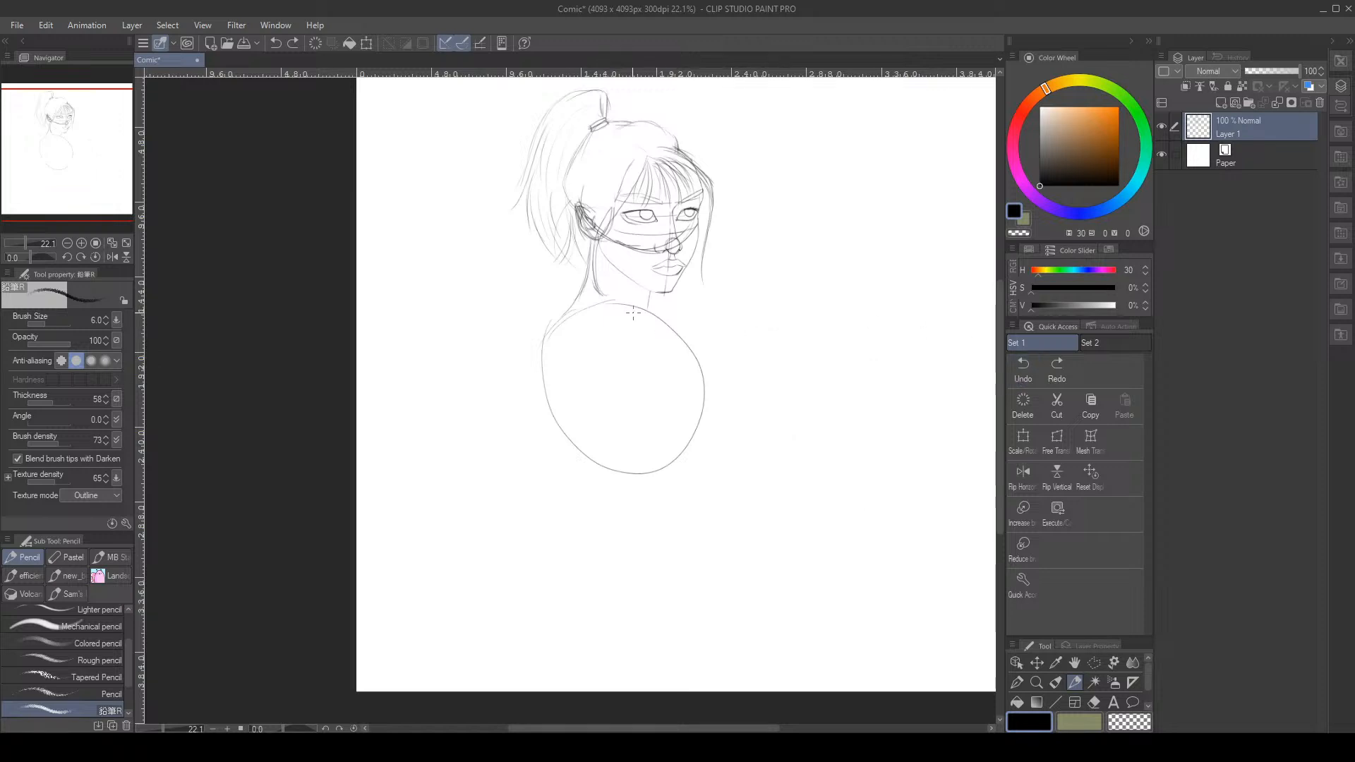
Strengthen the shoulder slope and draw a circle for the near shoulder and a partial one for the far shoulder
drag(557, 325, 545, 342)
drag(108, 201, 118, 213)
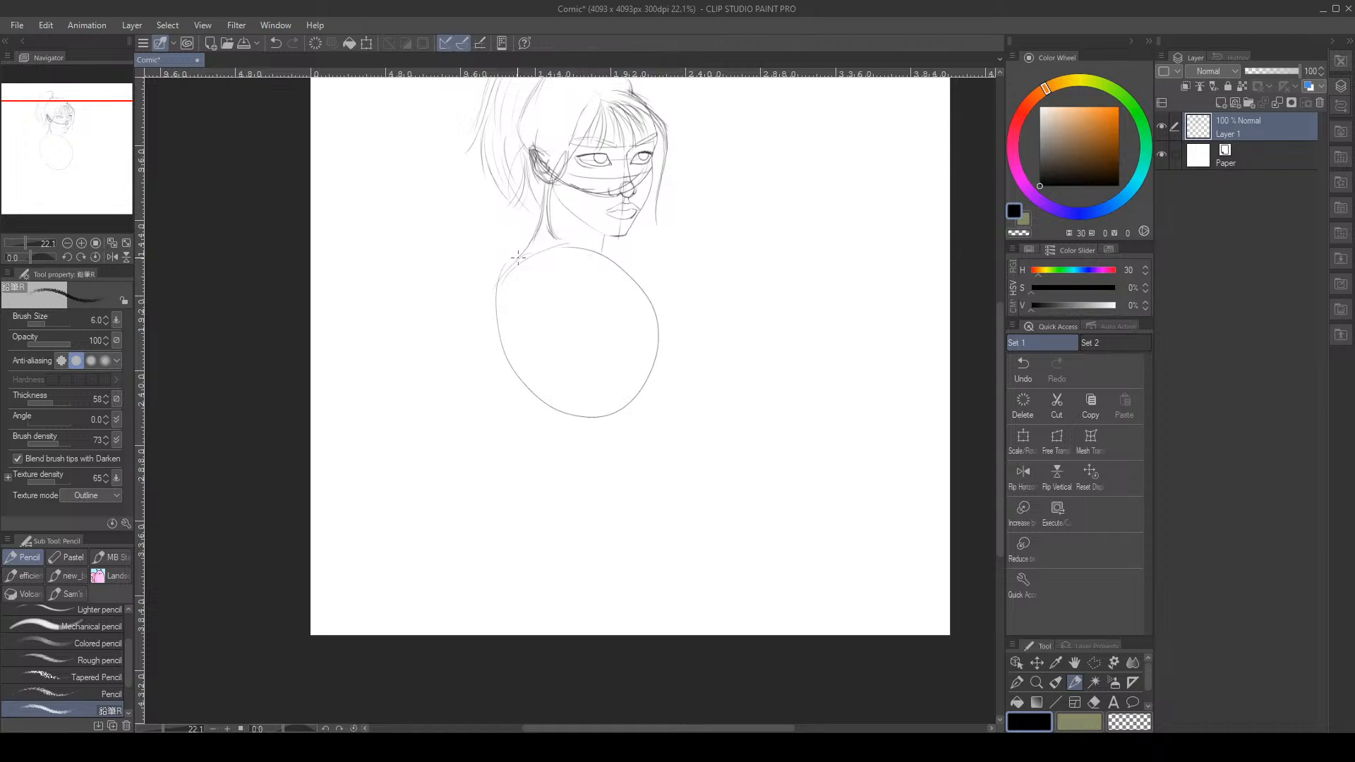
mouse_move(507, 265)
mouse_down()
mouse_move(499, 298)
mouse_move(466, 296)
mouse_move(478, 250)
mouse_up()
drag(508, 300, 504, 255)
mouse_move(610, 247)
mouse_down()
mouse_move(639, 254)
mouse_move(645, 282)
mouse_move(600, 255)
mouse_up()
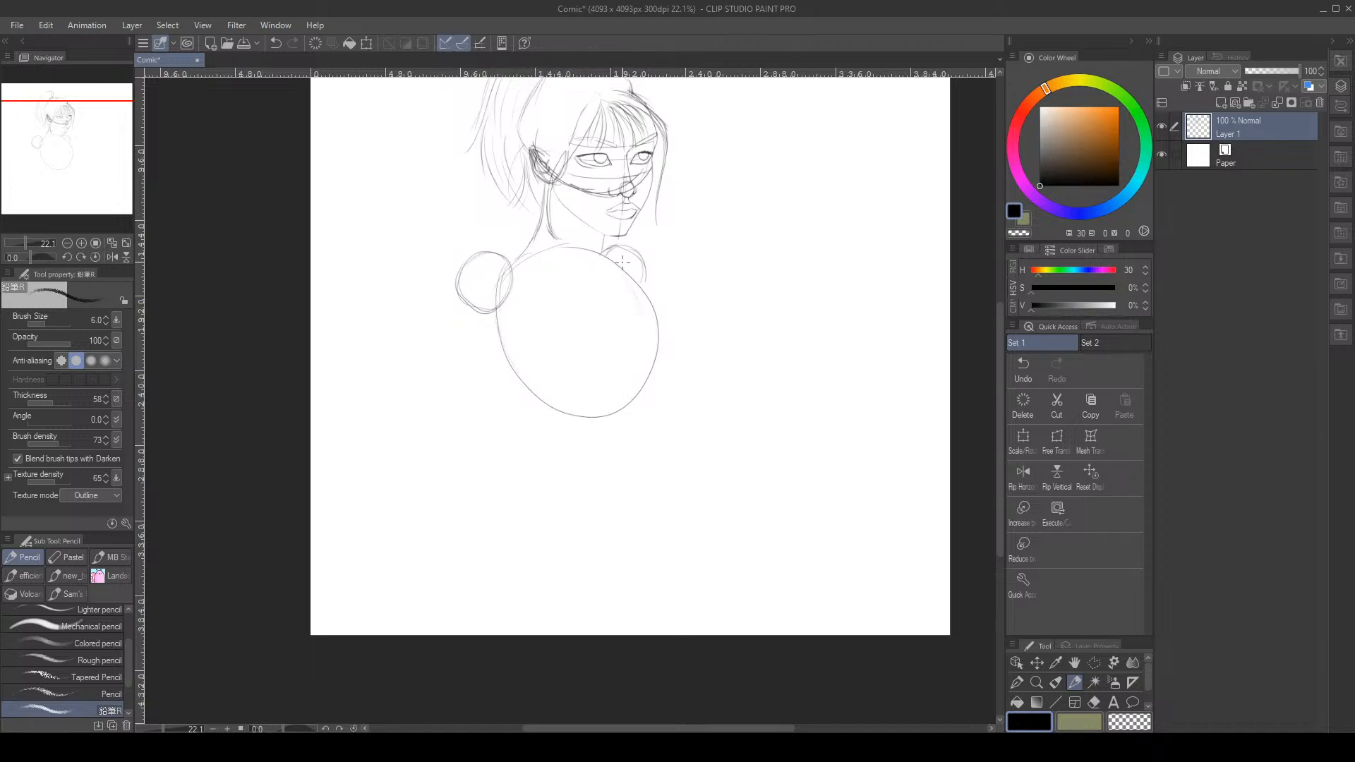
Redraw the far side of the ribcage oval further inward and erase the old outer edge
mouse_move(636, 267)
mouse_down()
mouse_move(653, 354)
mouse_move(628, 278)
mouse_move(642, 383)
mouse_up()
mouse_move(650, 335)
mouse_down()
mouse_move(642, 381)
mouse_move(659, 308)
mouse_up()
key(e)
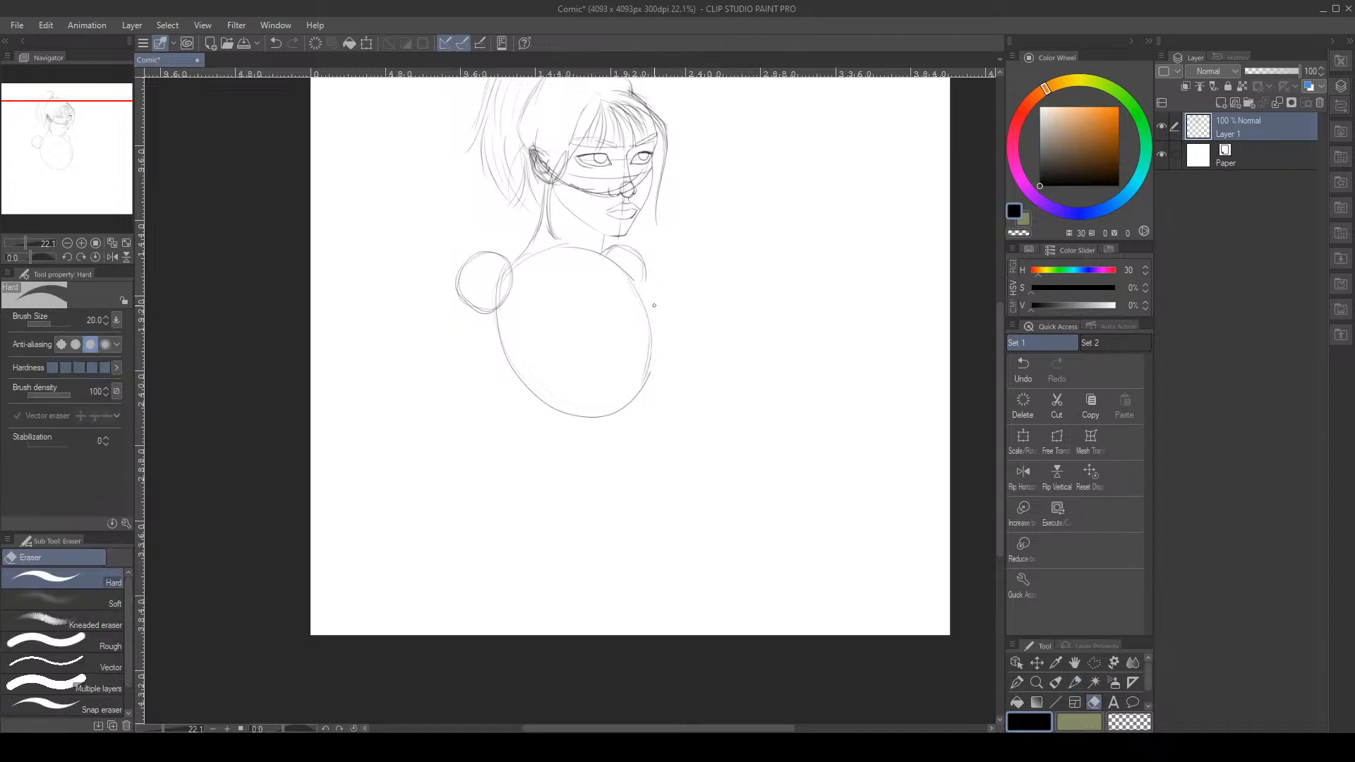
key(p)
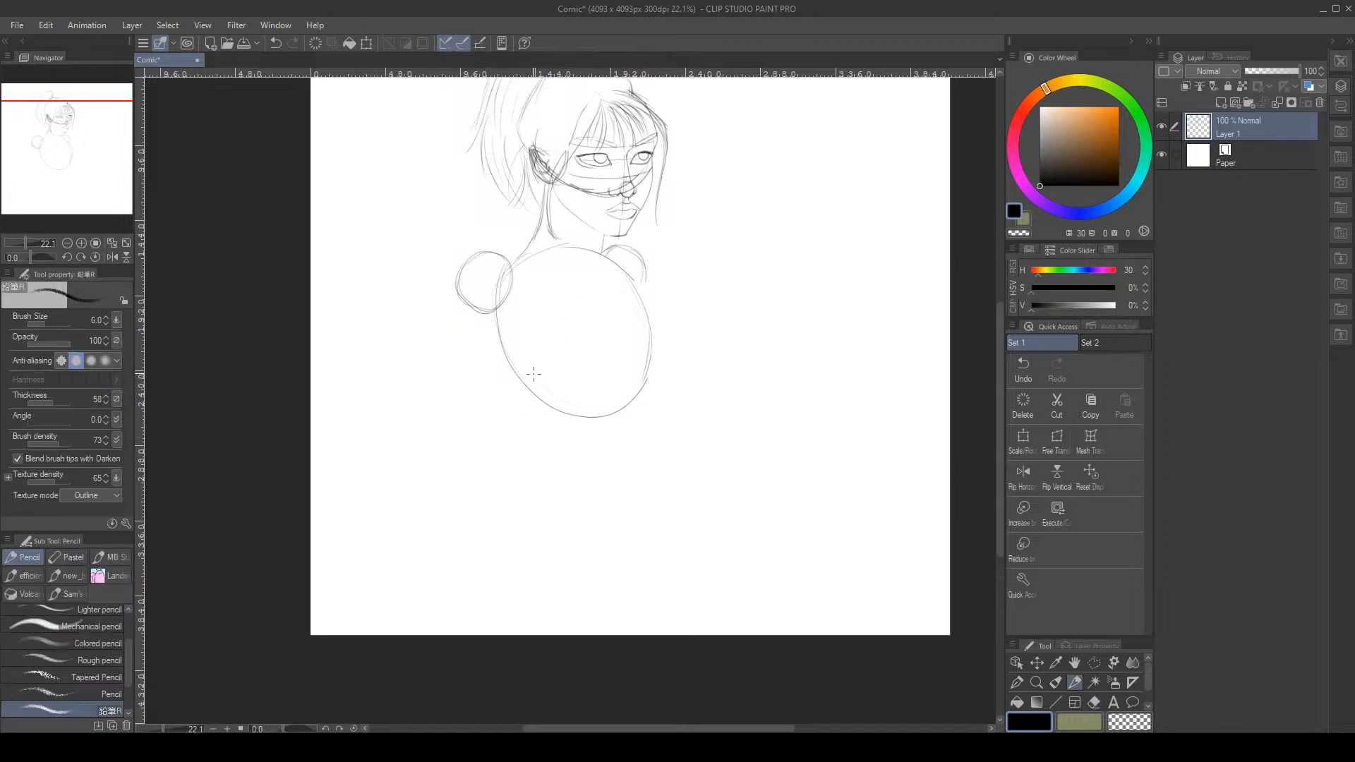
Scale the whole figure down to 81% and move it up near the upper edge of the canvas
scroll(554, 319, down, 4)
scroll(554, 315, up, 3)
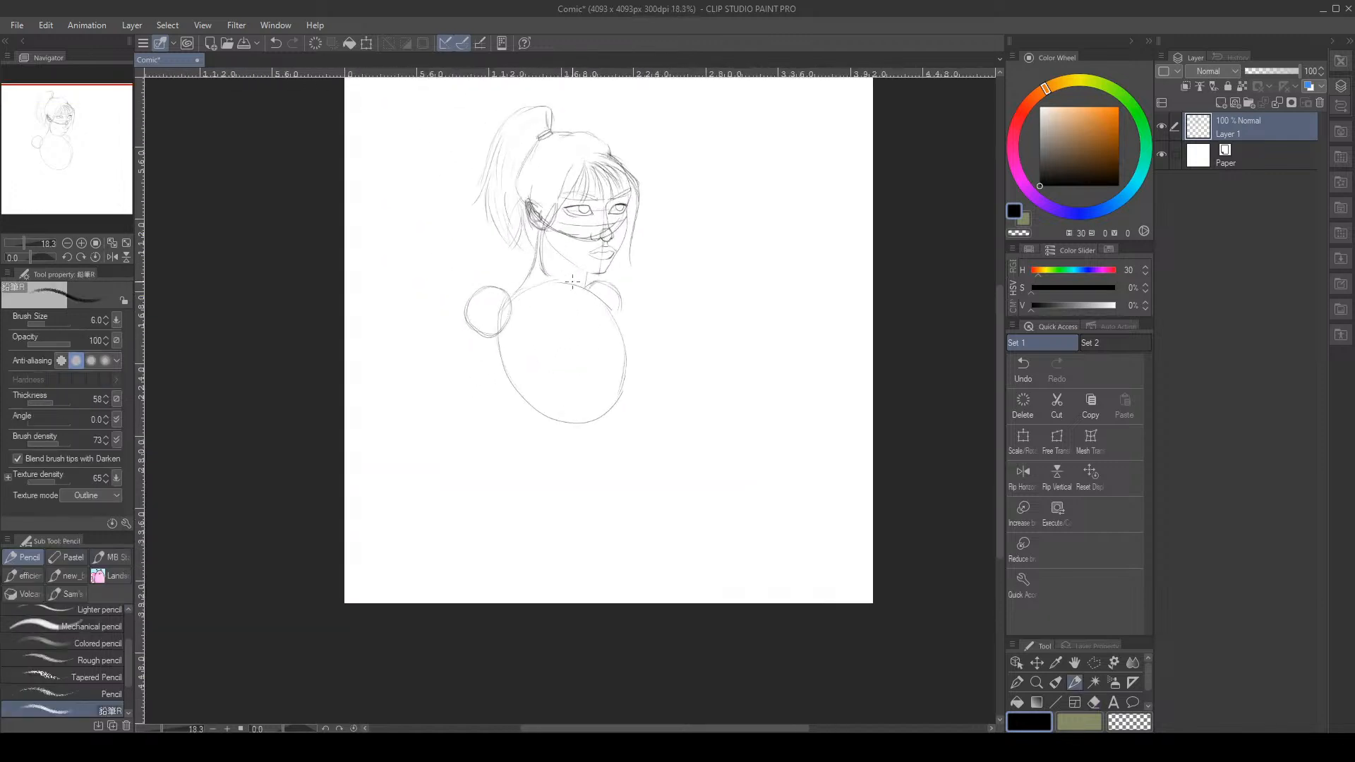
key(ctrl+t)
drag(629, 100, 602, 158)
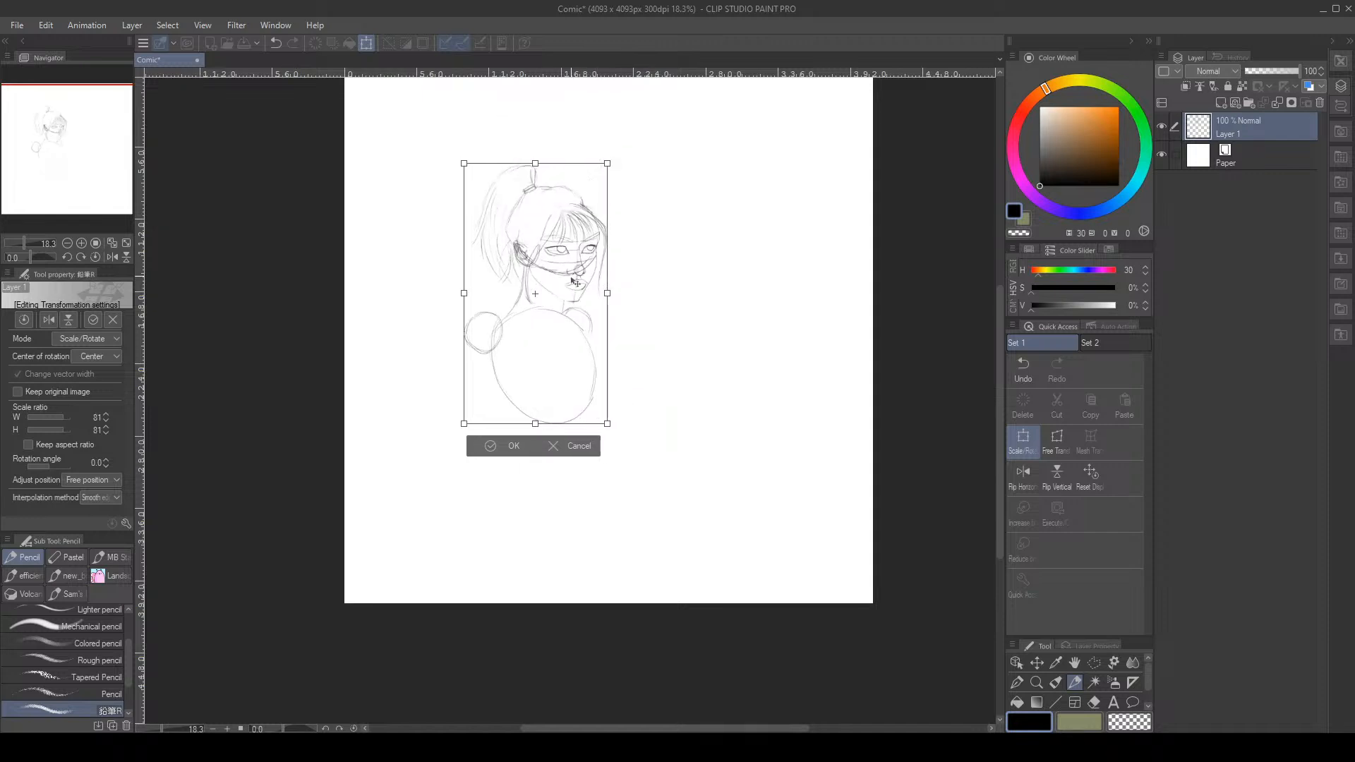
drag(567, 309, 596, 238)
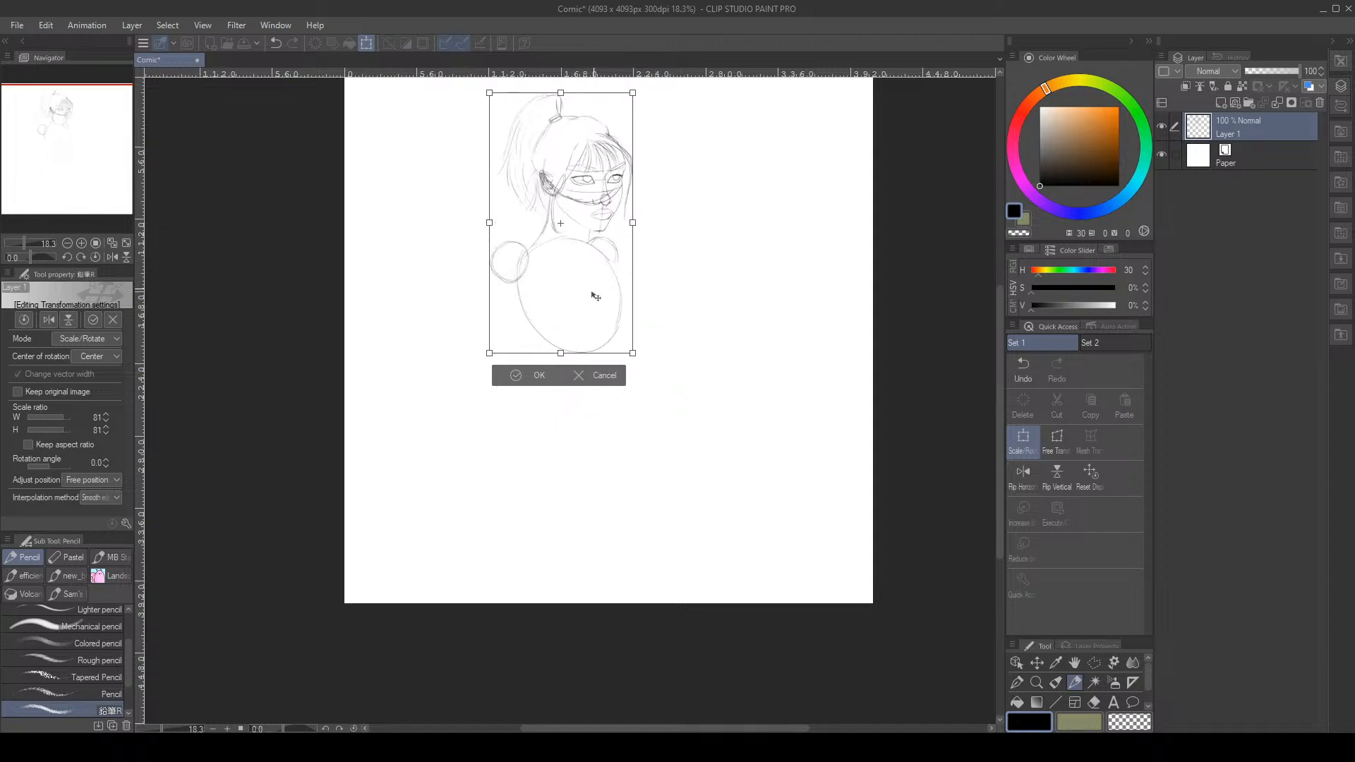
click(513, 387)
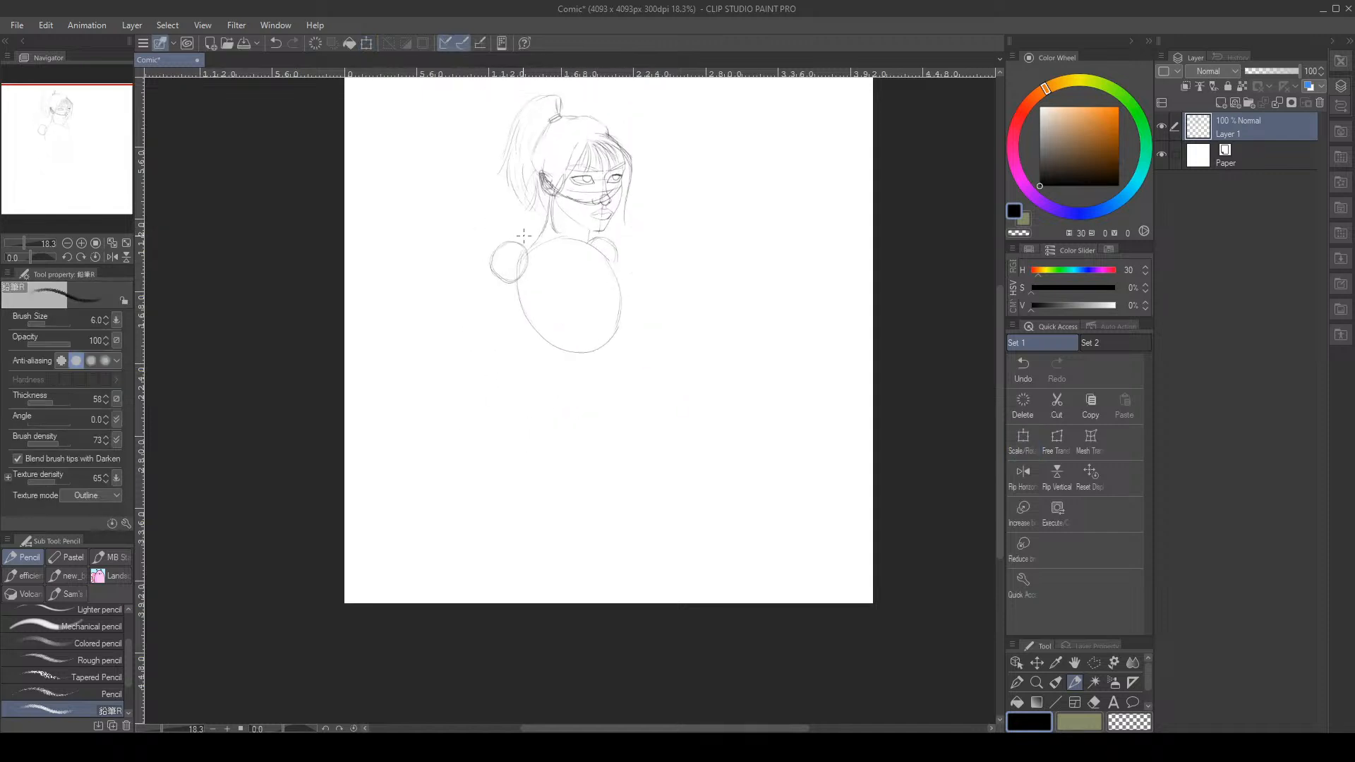
Select the head, ponytail and neck with a polyline selection and start a Scale/Rotate transformation on them
click(1094, 662)
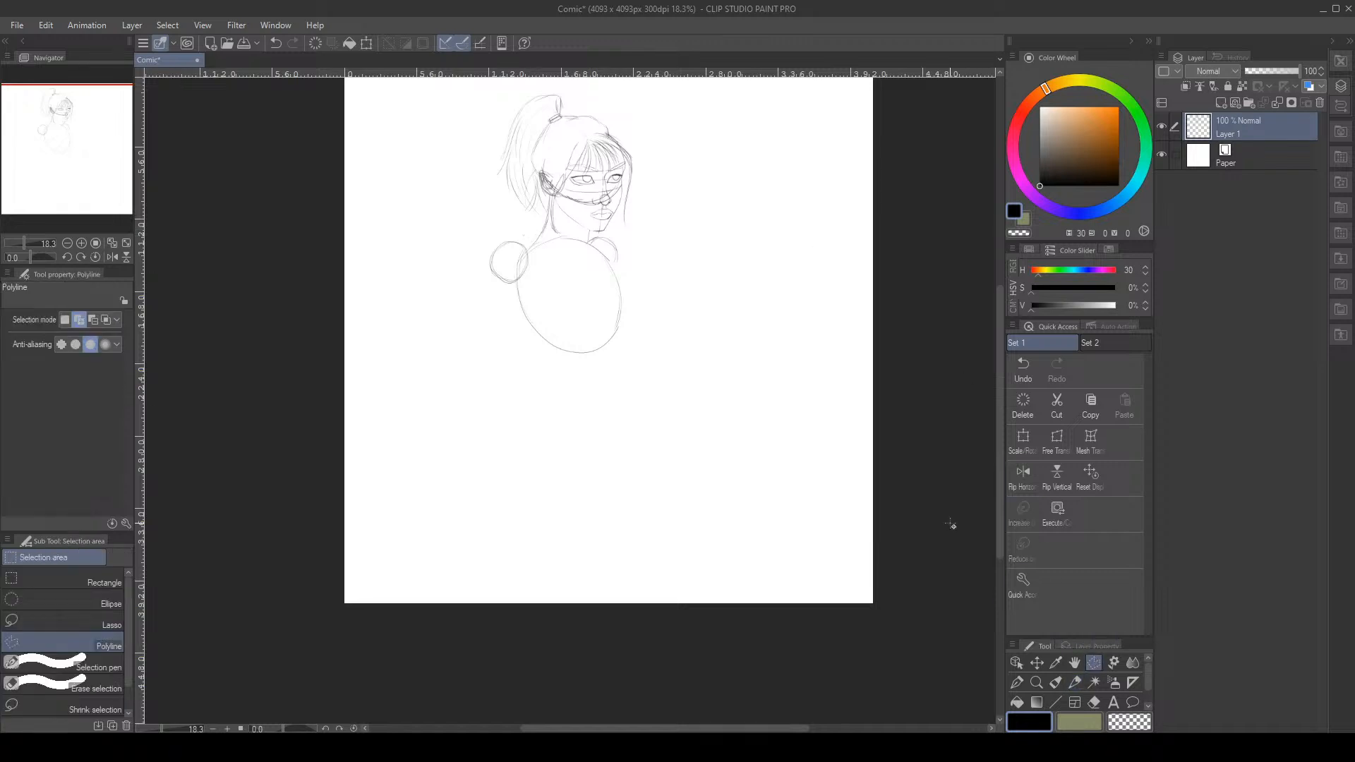
click(528, 229)
click(528, 250)
click(553, 236)
click(587, 241)
click(528, 230)
key(ctrl+t)
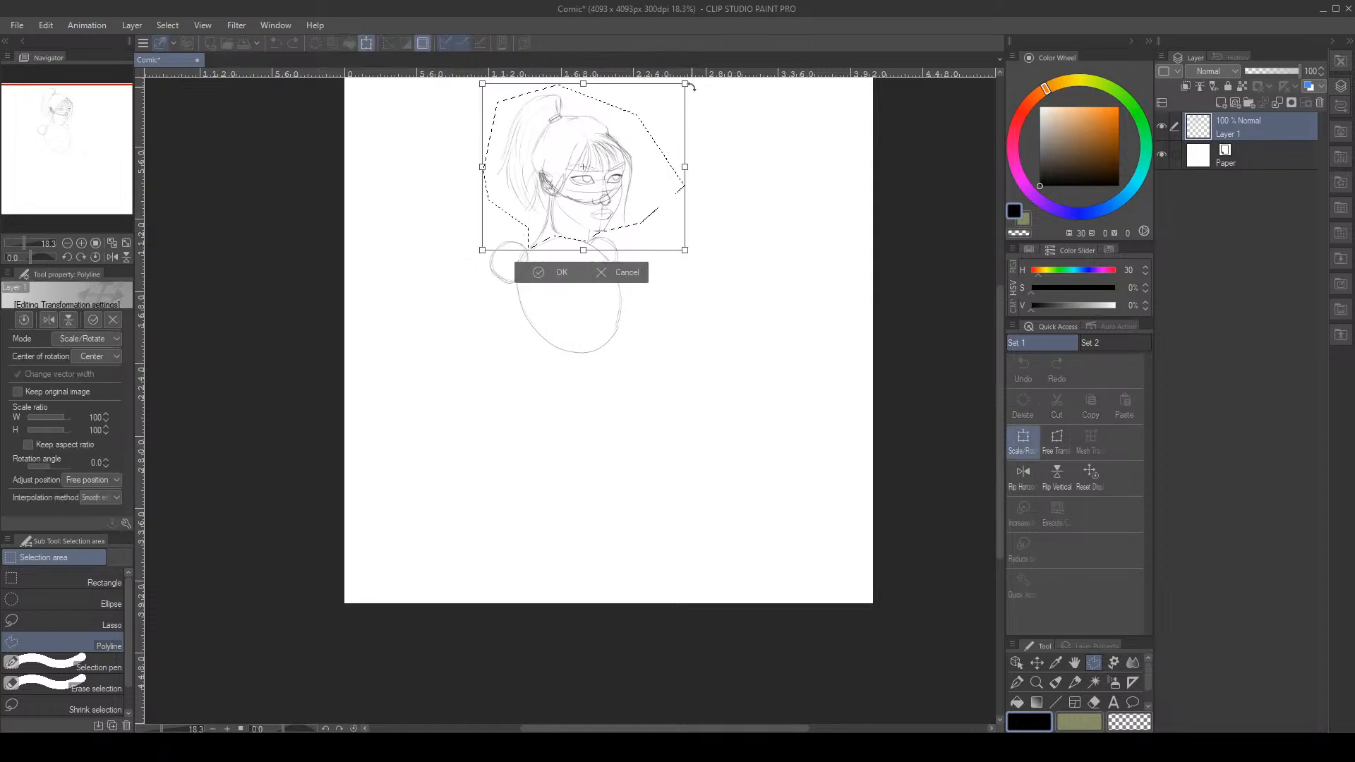
drag(665, 104, 605, 205)
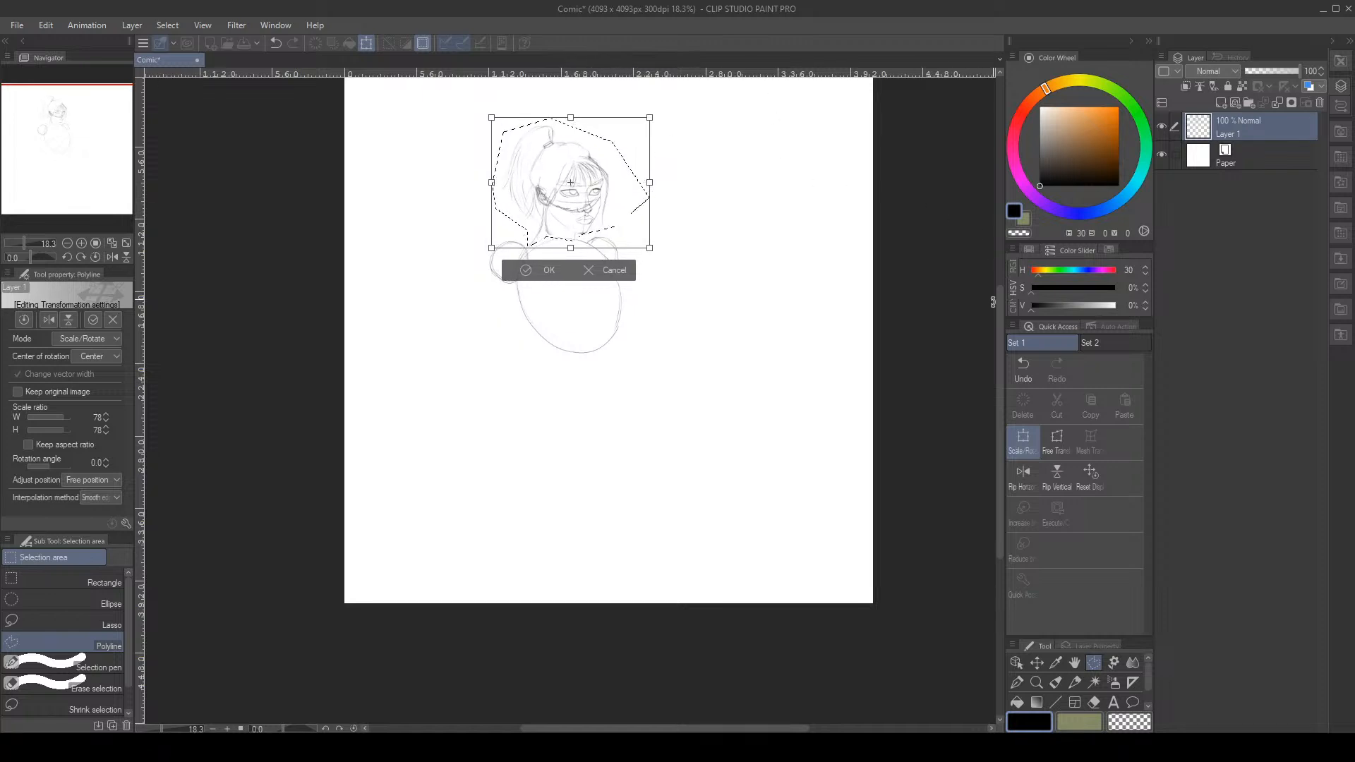
click(1023, 374)
click(1021, 374)
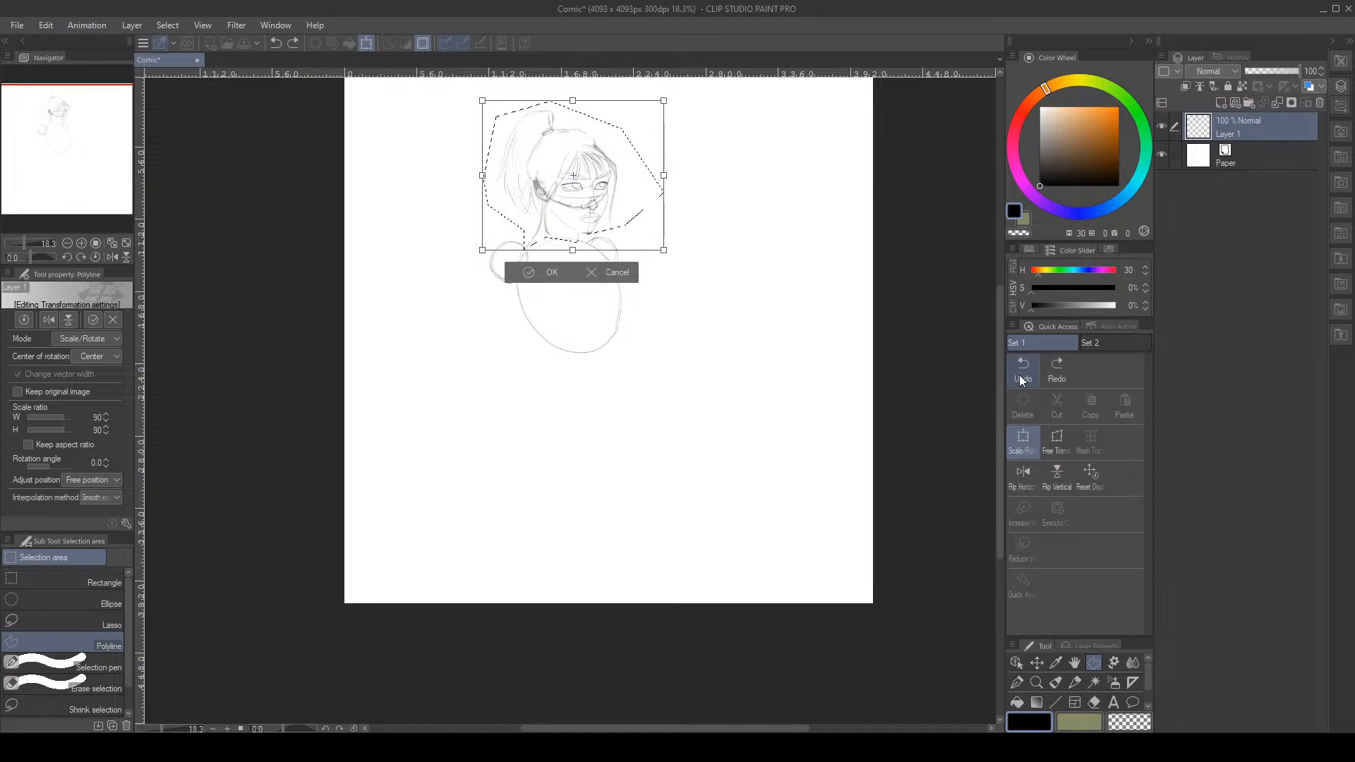
click(1020, 374)
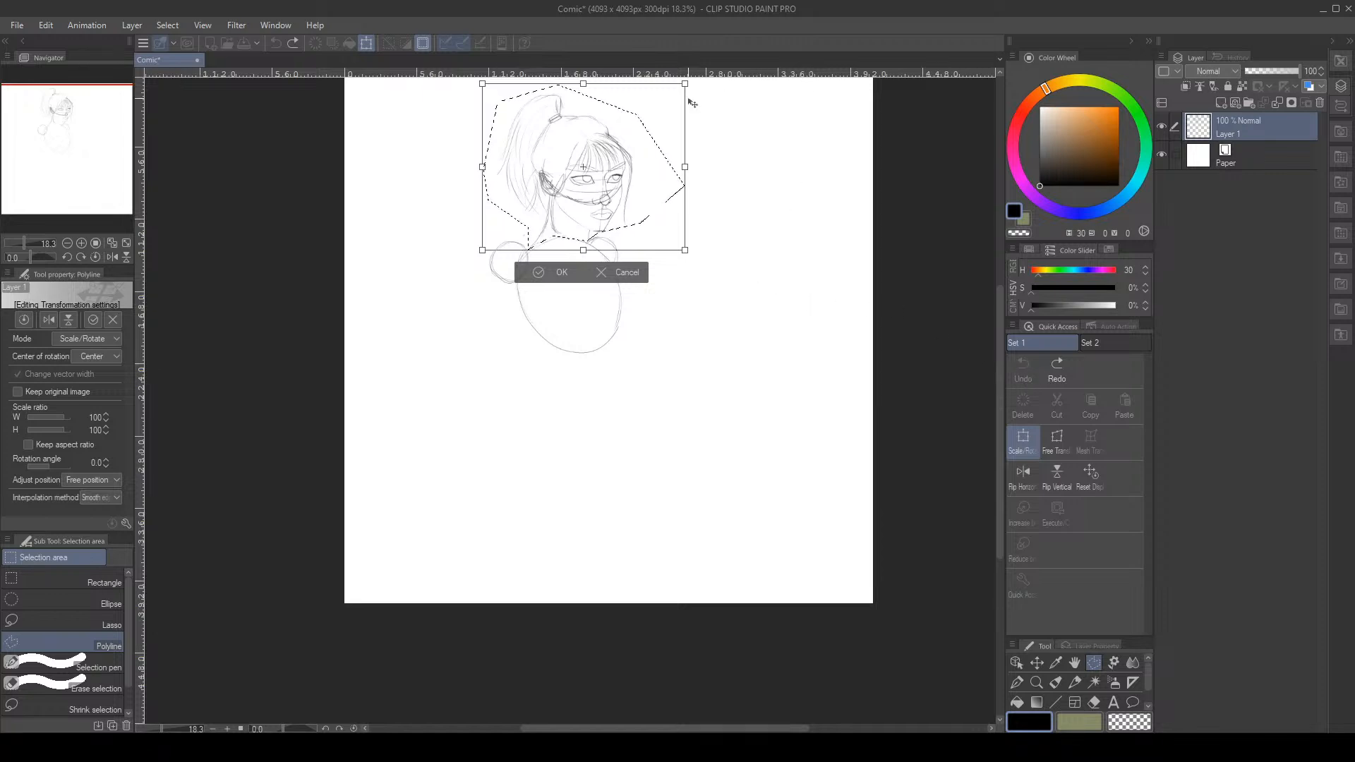
Scale the selected head down to 78%, seat it on the ribcage between the shoulders, and deselect
drag(669, 124, 627, 148)
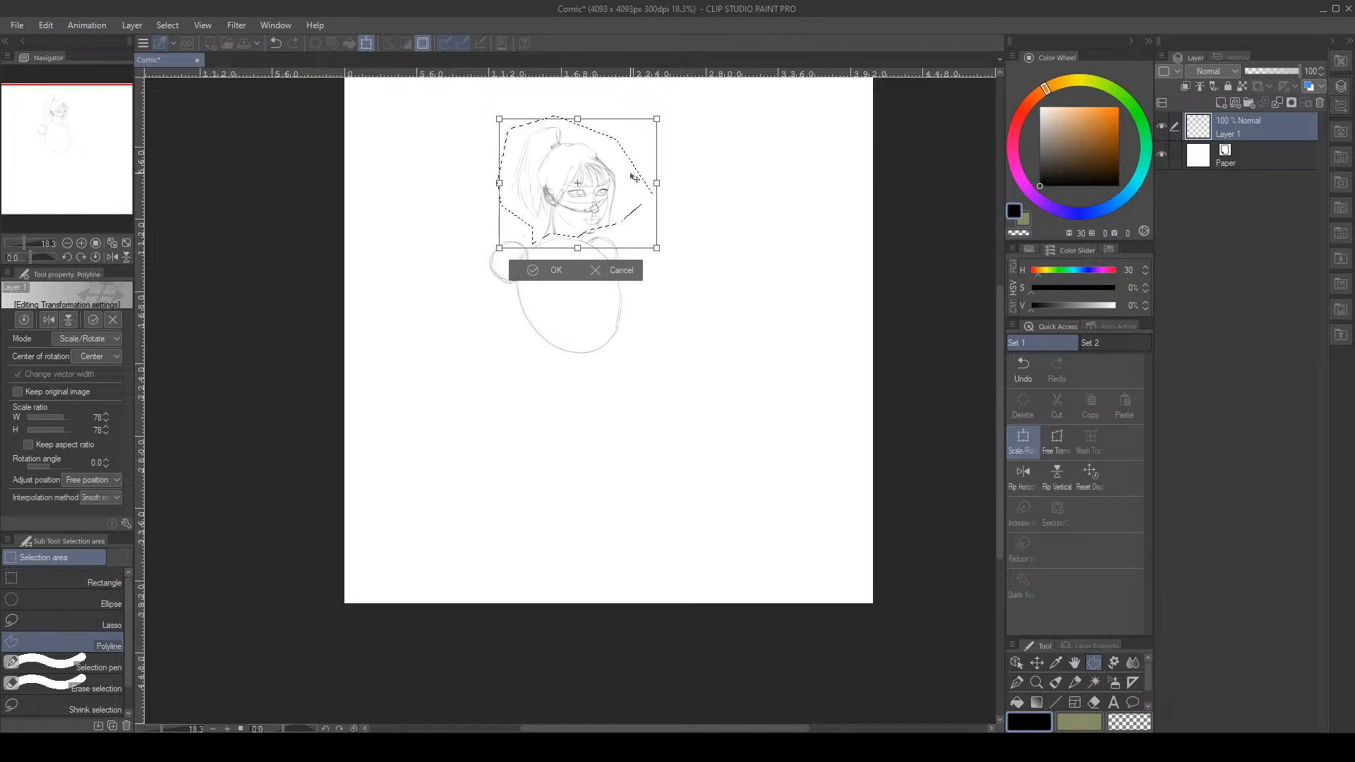
drag(635, 179, 629, 181)
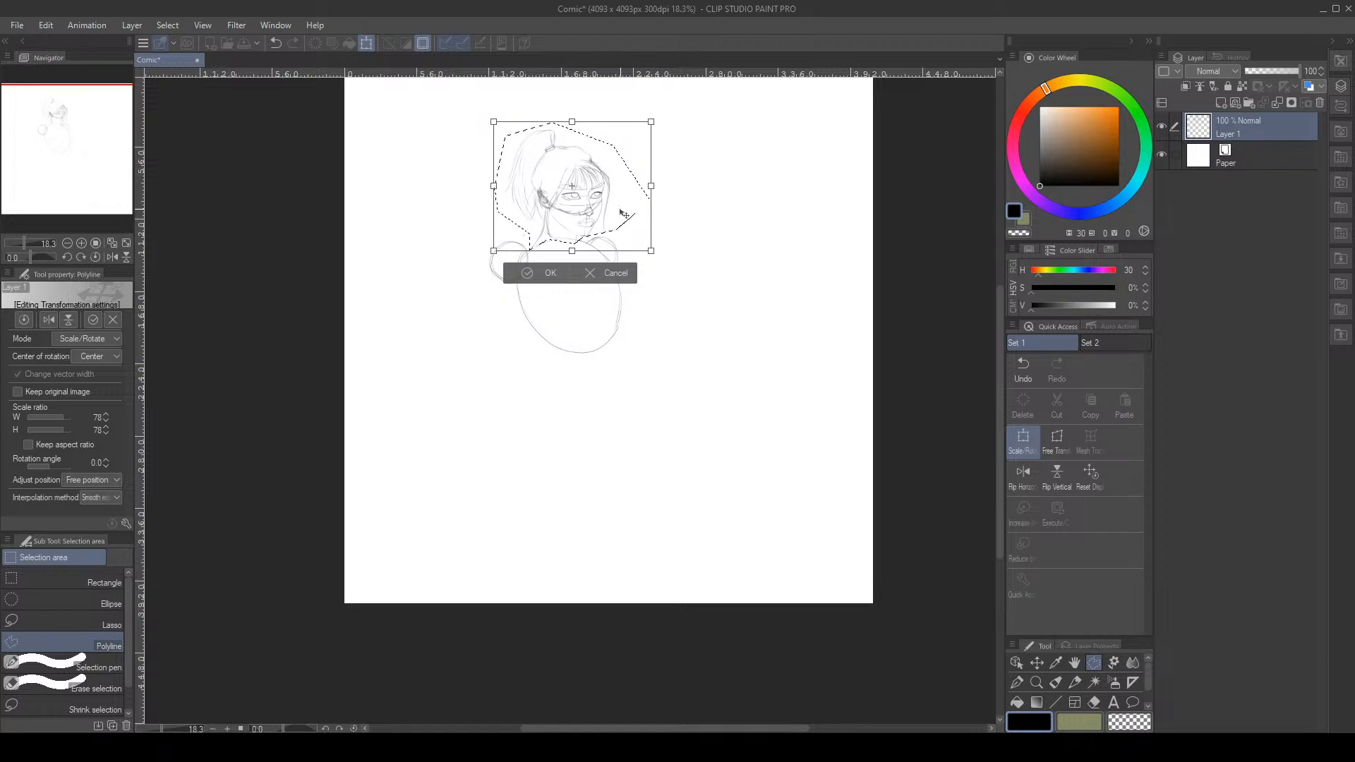
click(531, 275)
click(451, 280)
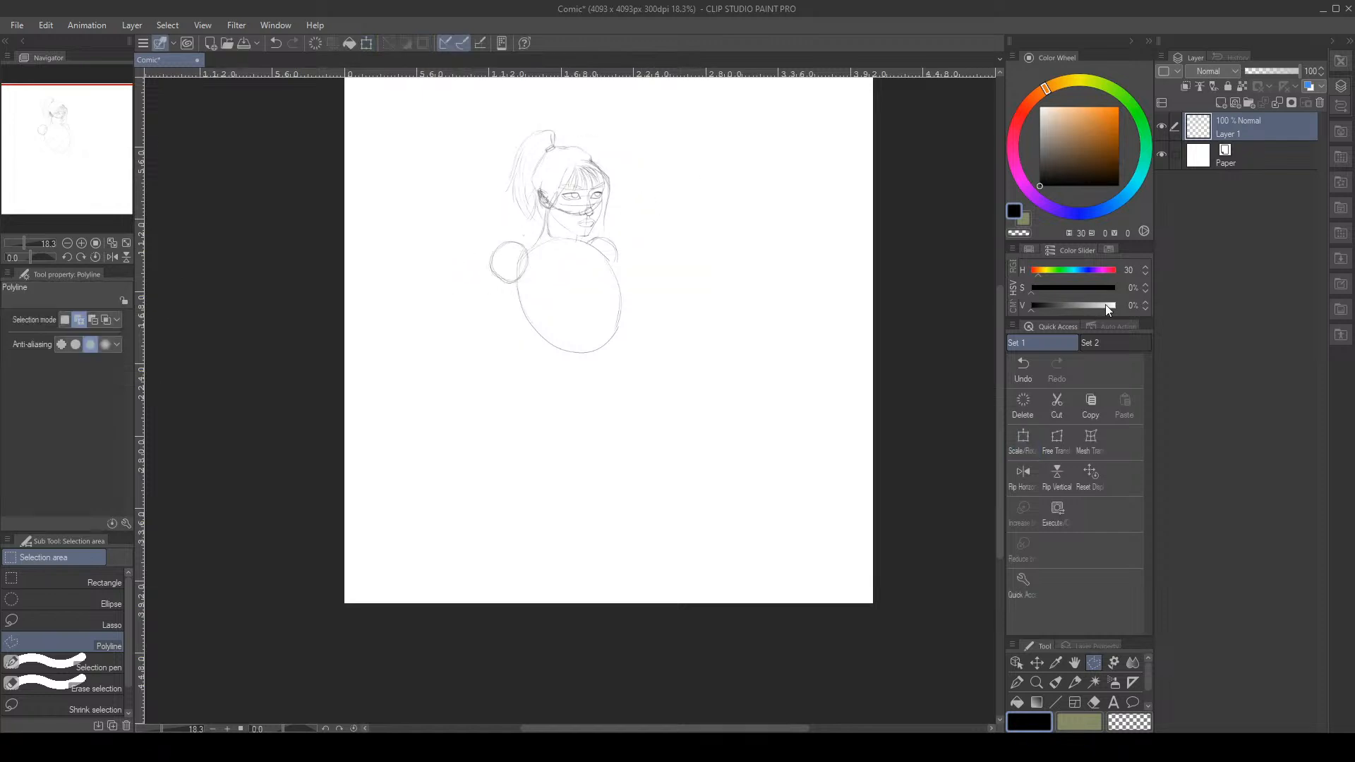
Select the near shoulder circle with a polyline selection, move it up and inward against the neck and ribcage, and deselect
click(1075, 682)
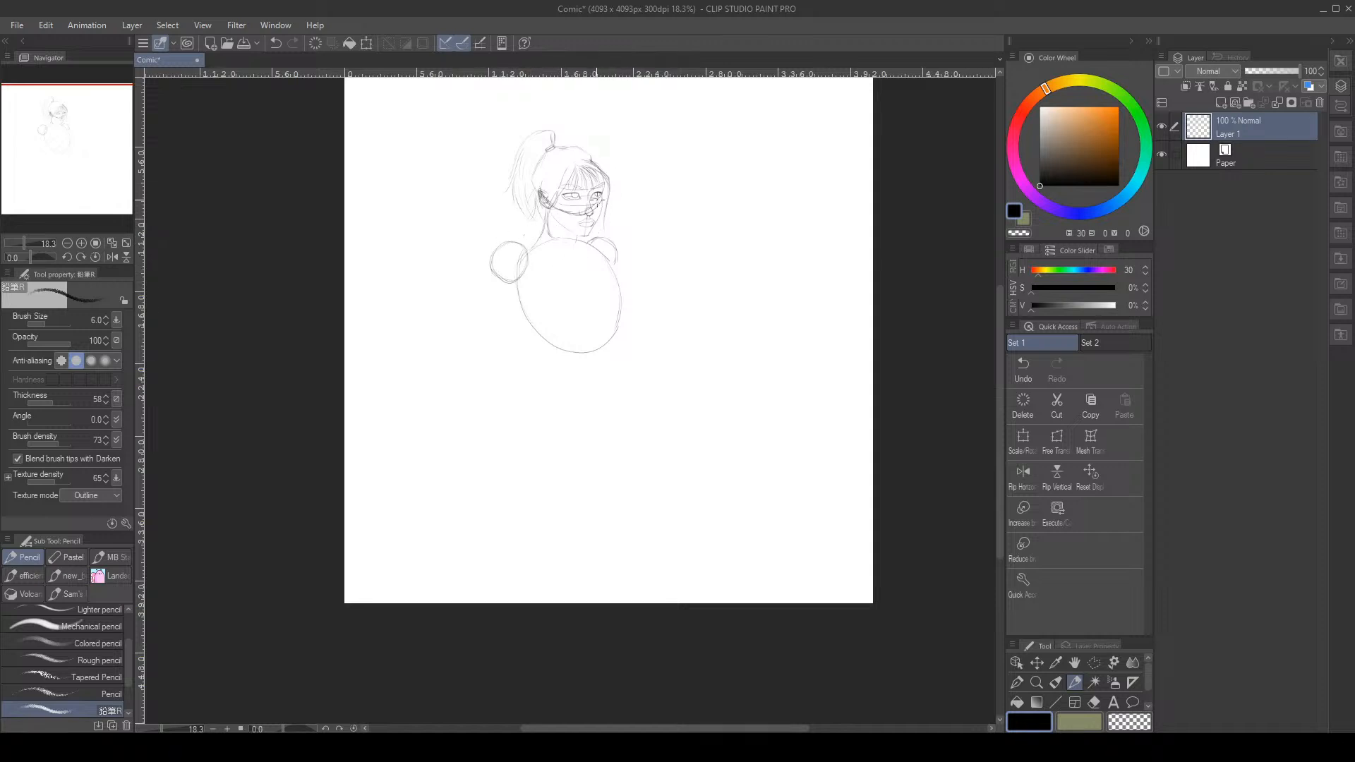
click(1094, 662)
click(528, 271)
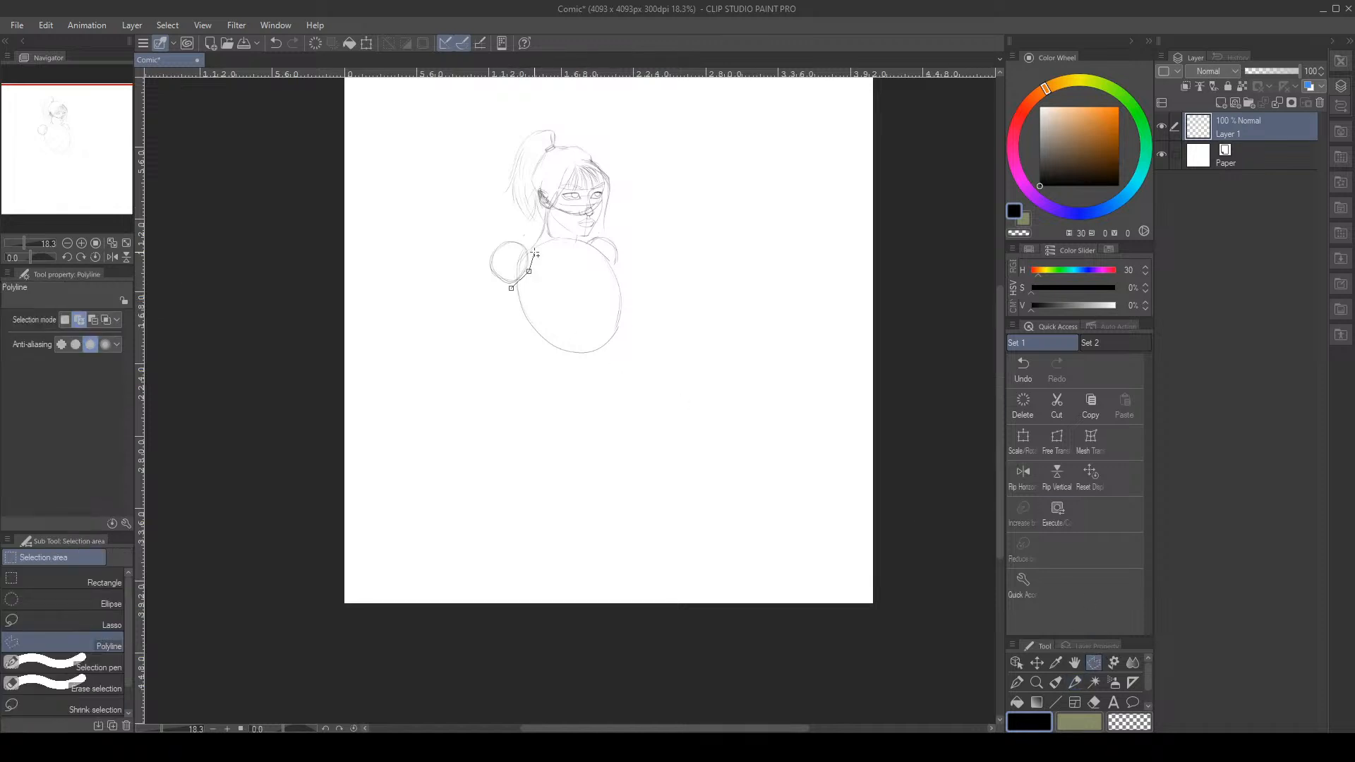
click(528, 243)
click(496, 223)
click(477, 266)
click(477, 290)
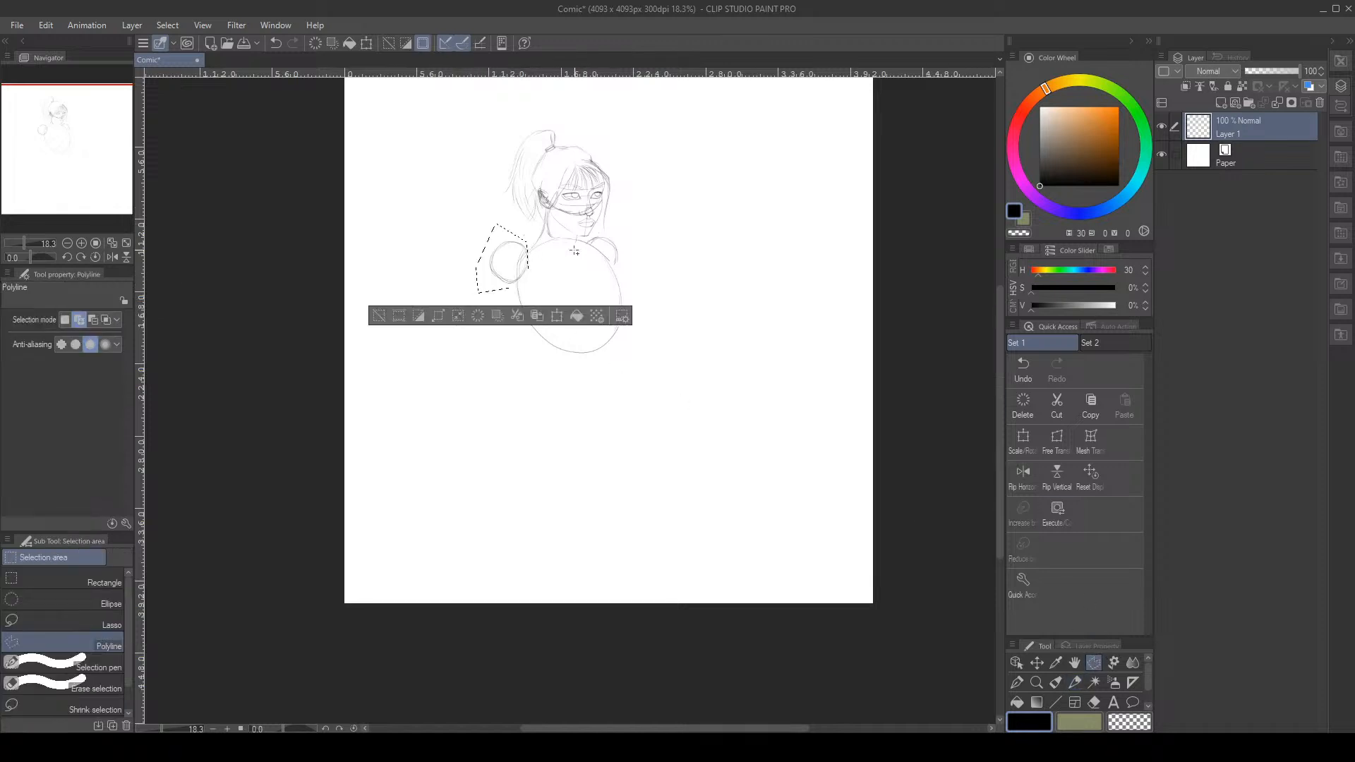
click(511, 288)
key(ctrl+t)
drag(520, 242, 536, 233)
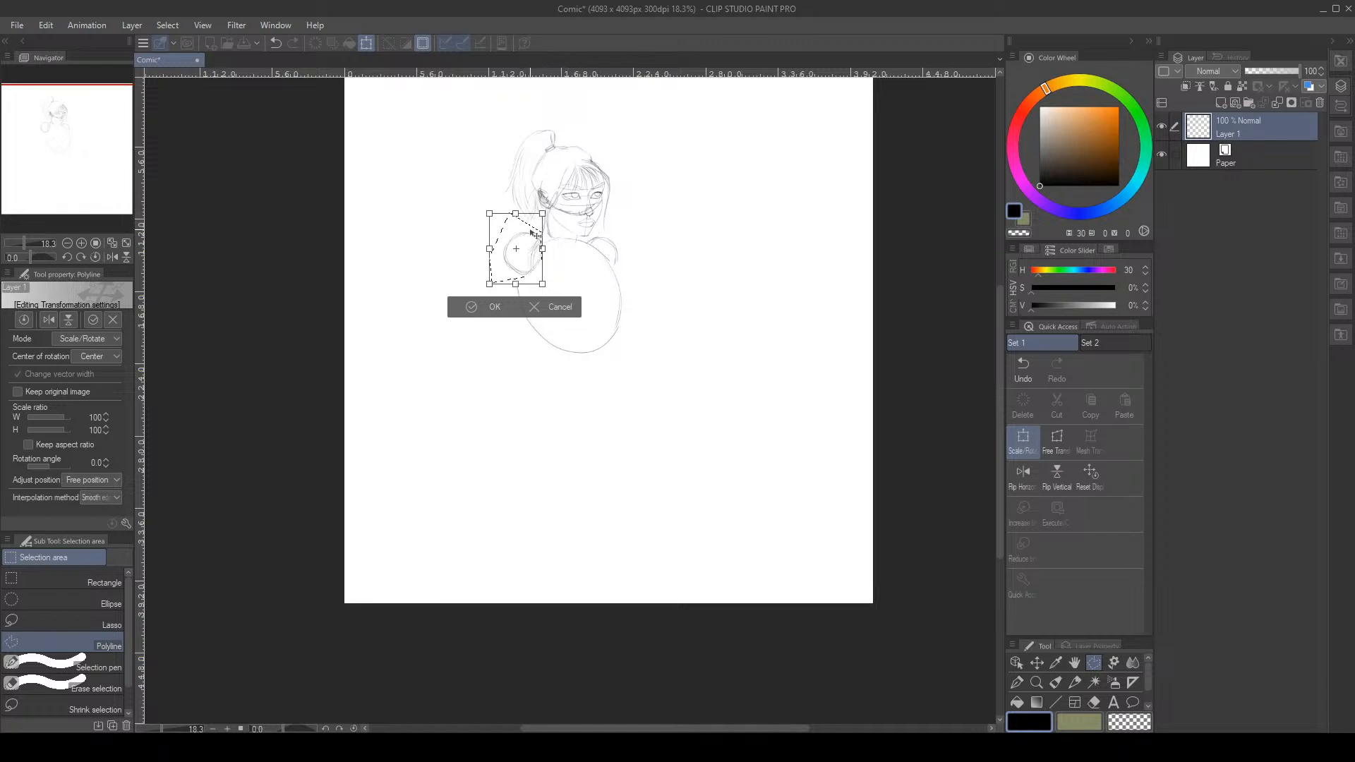
click(471, 308)
key(ctrl+d)
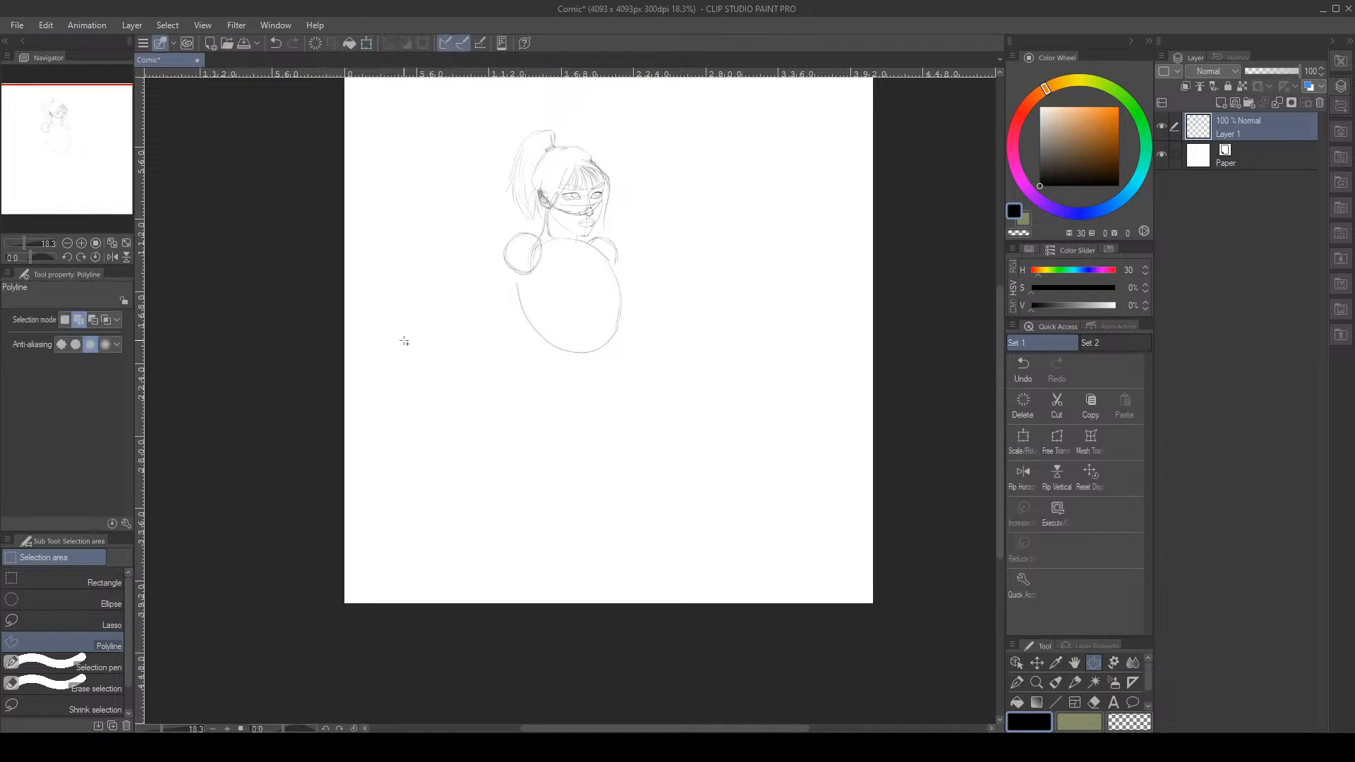
Sketch the back contour outside the ribcage, redraw the ribcage's far edge flatter, and erase the old edge
click(1074, 683)
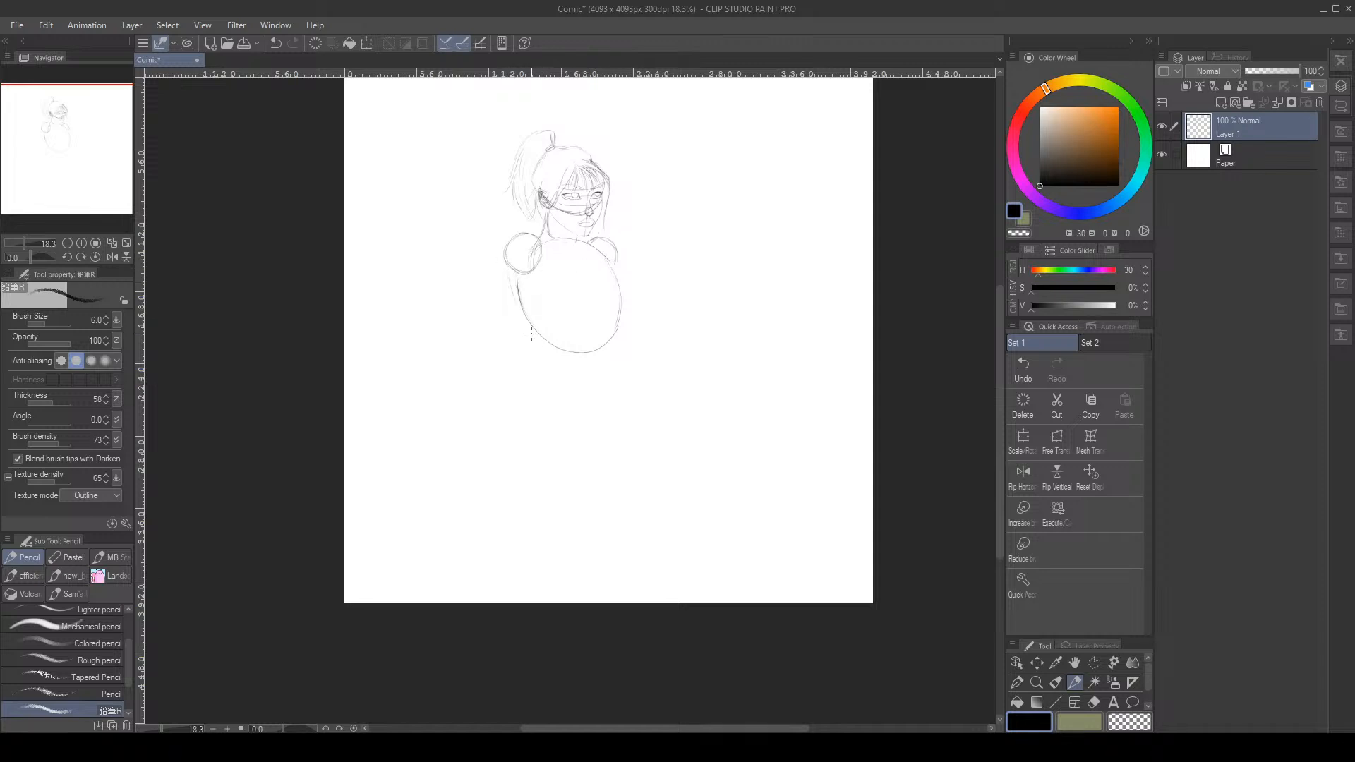
drag(507, 288, 528, 331)
drag(612, 343, 624, 360)
drag(612, 271, 618, 339)
key(e)
mouse_move(618, 286)
mouse_down()
mouse_move(616, 335)
mouse_move(617, 316)
mouse_up()
Sketch short waist lines running down from both sides of the ribcage's lower edge
key(p)
mouse_move(624, 366)
mouse_down()
mouse_move(646, 407)
mouse_move(614, 349)
mouse_up()
drag(534, 345, 542, 377)
mouse_move(612, 343)
mouse_down()
mouse_move(641, 380)
mouse_move(631, 358)
mouse_move(642, 361)
mouse_move(627, 370)
mouse_move(639, 382)
mouse_move(613, 355)
mouse_move(640, 384)
mouse_move(611, 348)
mouse_up()
key(e)
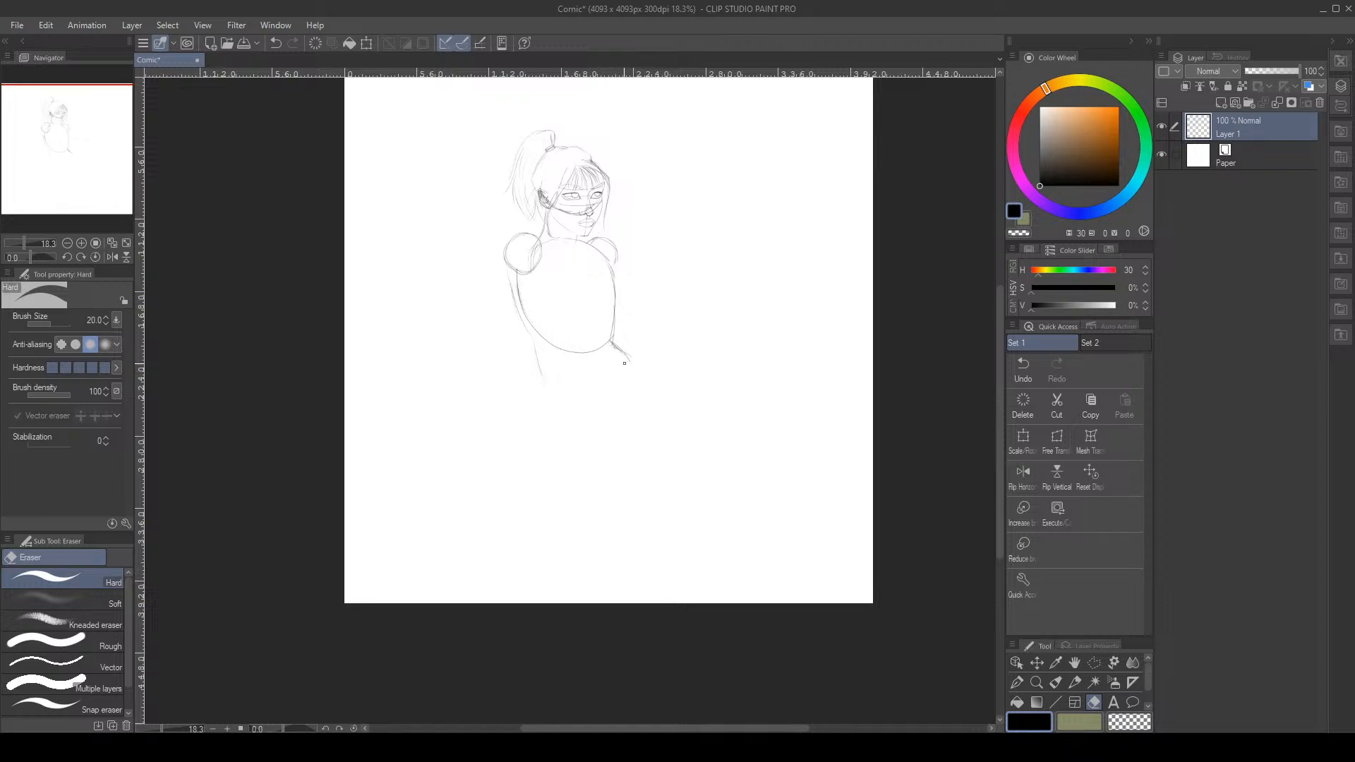
key(p)
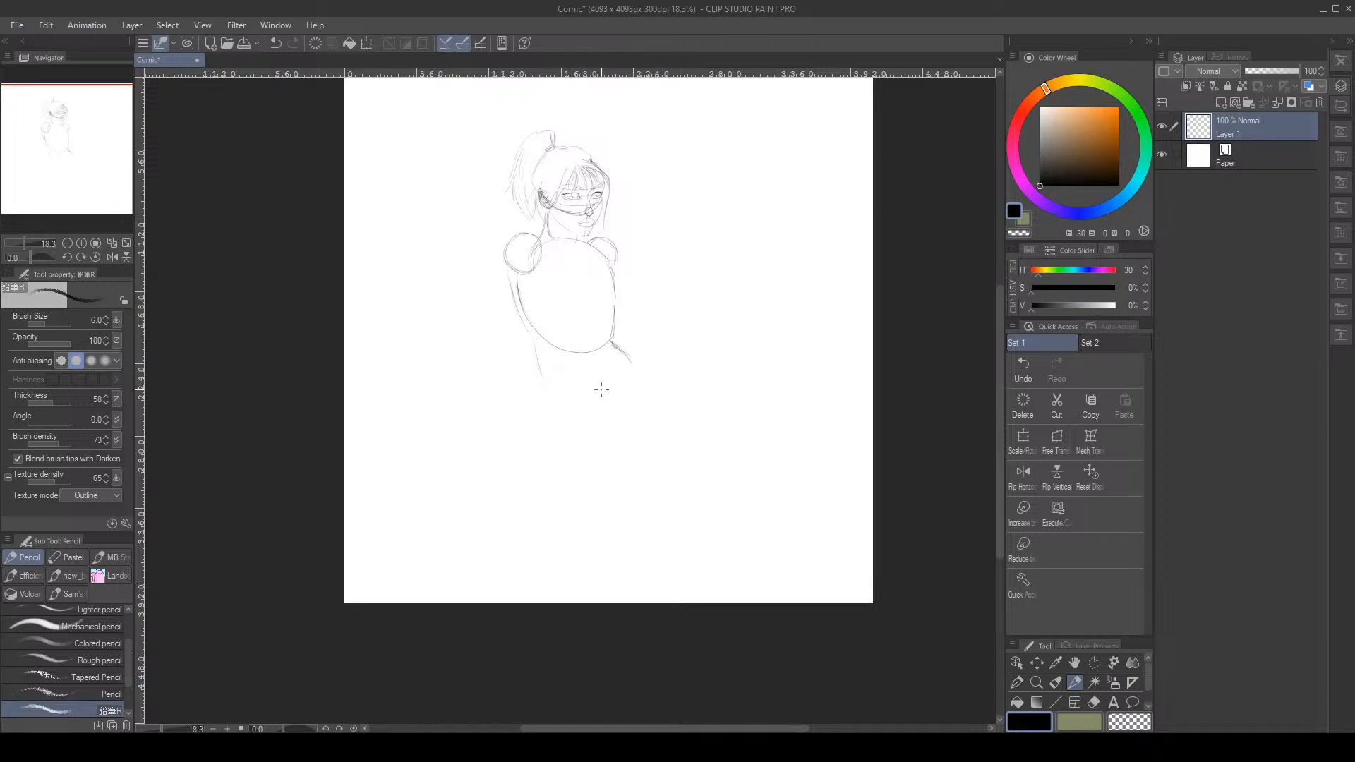
mouse_move(592, 390)
mouse_down()
mouse_move(614, 448)
mouse_move(564, 392)
mouse_up()
mouse_move(565, 460)
mouse_down()
mouse_move(619, 425)
mouse_move(552, 410)
mouse_up()
drag(605, 370, 636, 348)
click(1039, 370)
click(1033, 373)
click(1032, 369)
mouse_move(589, 389)
mouse_down()
mouse_move(608, 454)
mouse_move(588, 392)
mouse_up()
click(1022, 370)
Sketch a large hip circle below the waist and a smaller raised knee circle, joined by the thigh's upper line
drag(578, 458, 600, 391)
drag(629, 355, 688, 311)
mouse_move(702, 341)
mouse_down()
mouse_move(737, 302)
mouse_move(691, 322)
mouse_move(738, 317)
mouse_move(708, 298)
mouse_move(709, 337)
mouse_move(728, 301)
mouse_move(692, 307)
mouse_up()
click(1014, 372)
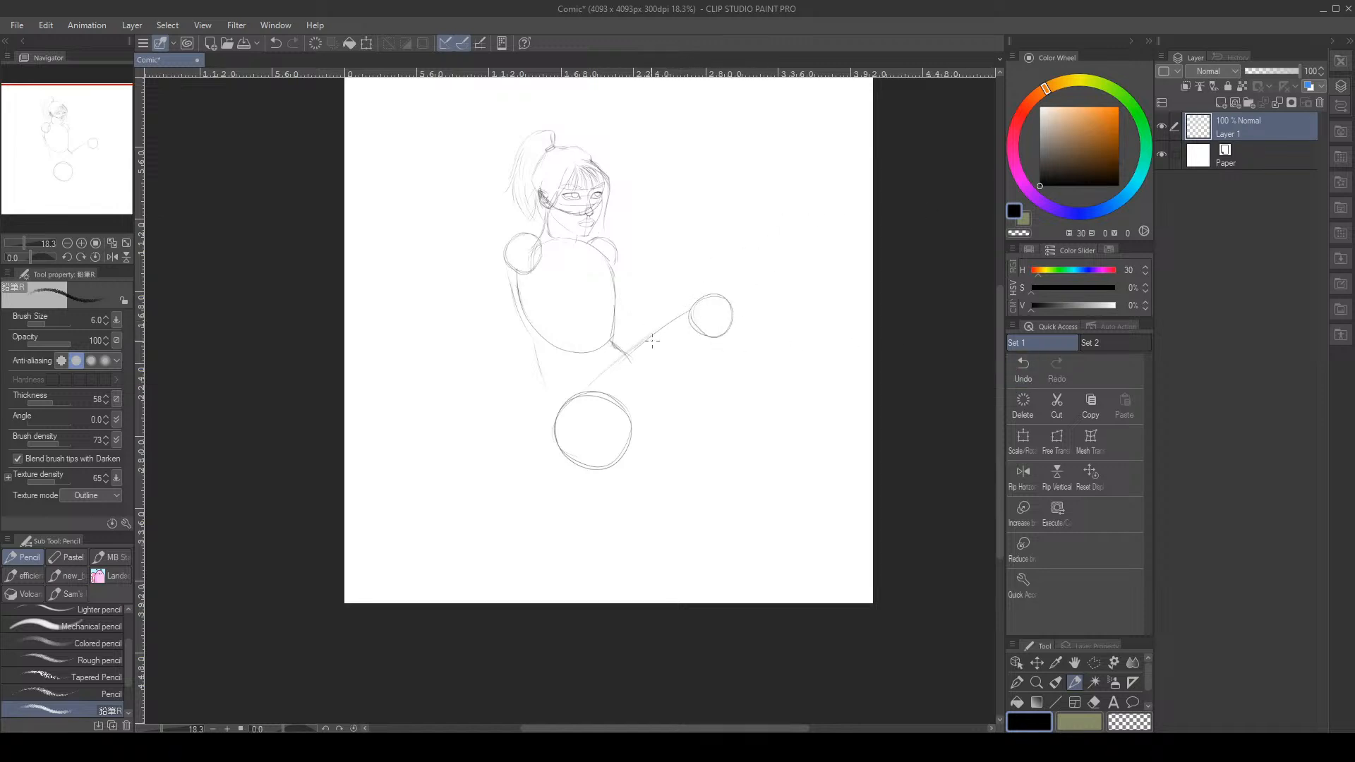
drag(604, 373, 577, 393)
mouse_move(662, 324)
mouse_down()
mouse_move(726, 294)
mouse_move(742, 325)
mouse_up()
mouse_move(727, 300)
mouse_down()
mouse_move(745, 332)
mouse_move(718, 487)
mouse_up()
click(1019, 369)
click(1017, 368)
drag(726, 374, 702, 455)
key(ctrl+z)
drag(727, 372, 688, 461)
click(1019, 370)
click(1020, 371)
click(1022, 370)
drag(732, 361, 700, 441)
click(1019, 366)
drag(727, 361, 688, 463)
click(1025, 360)
drag(729, 368, 687, 468)
click(1015, 367)
drag(729, 362, 695, 462)
click(1028, 366)
Draw the front of the shin down from the knee, the calf line behind it, and the thigh's underside
drag(731, 363, 688, 472)
drag(702, 349, 689, 367)
click(1027, 367)
click(685, 367)
drag(684, 369, 671, 440)
drag(674, 391, 650, 428)
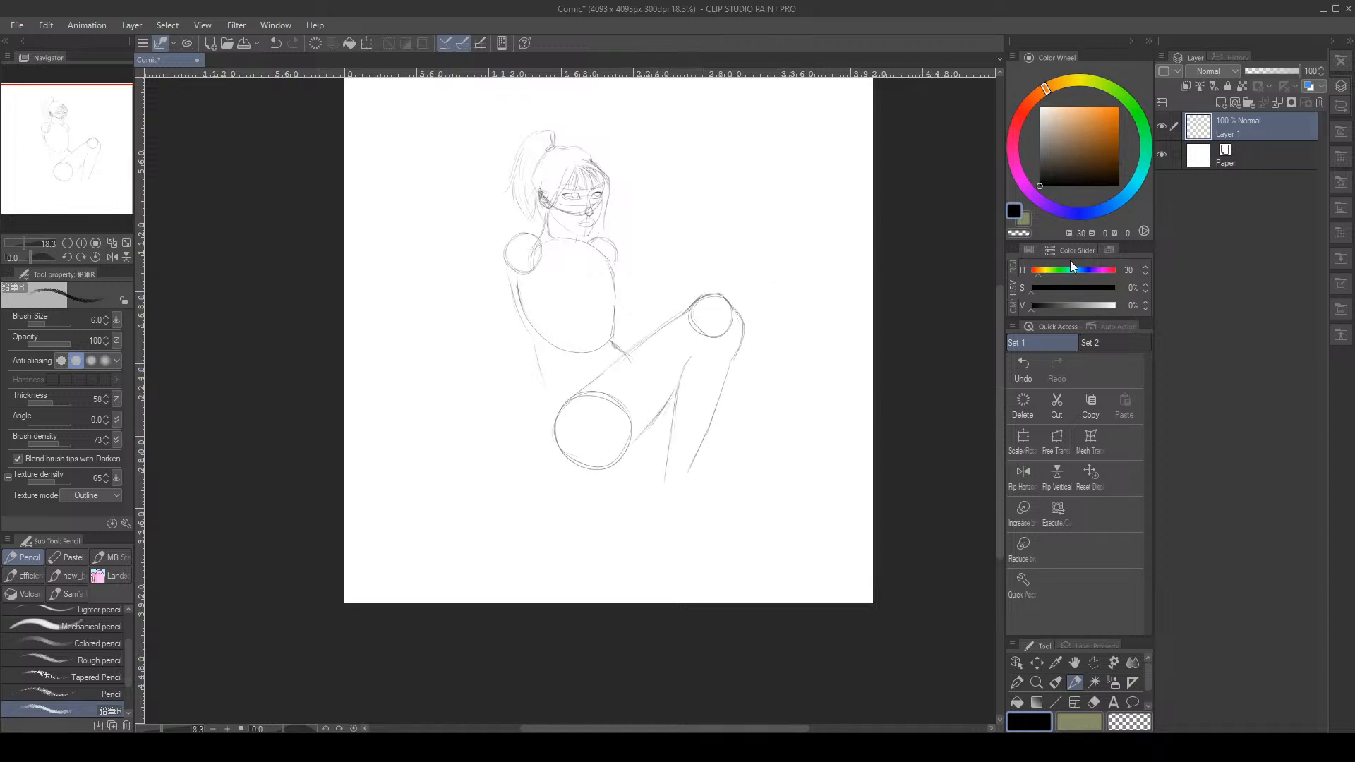
Select the hip circle and the whole raised leg with a polyline selection
click(1094, 662)
click(544, 419)
click(566, 393)
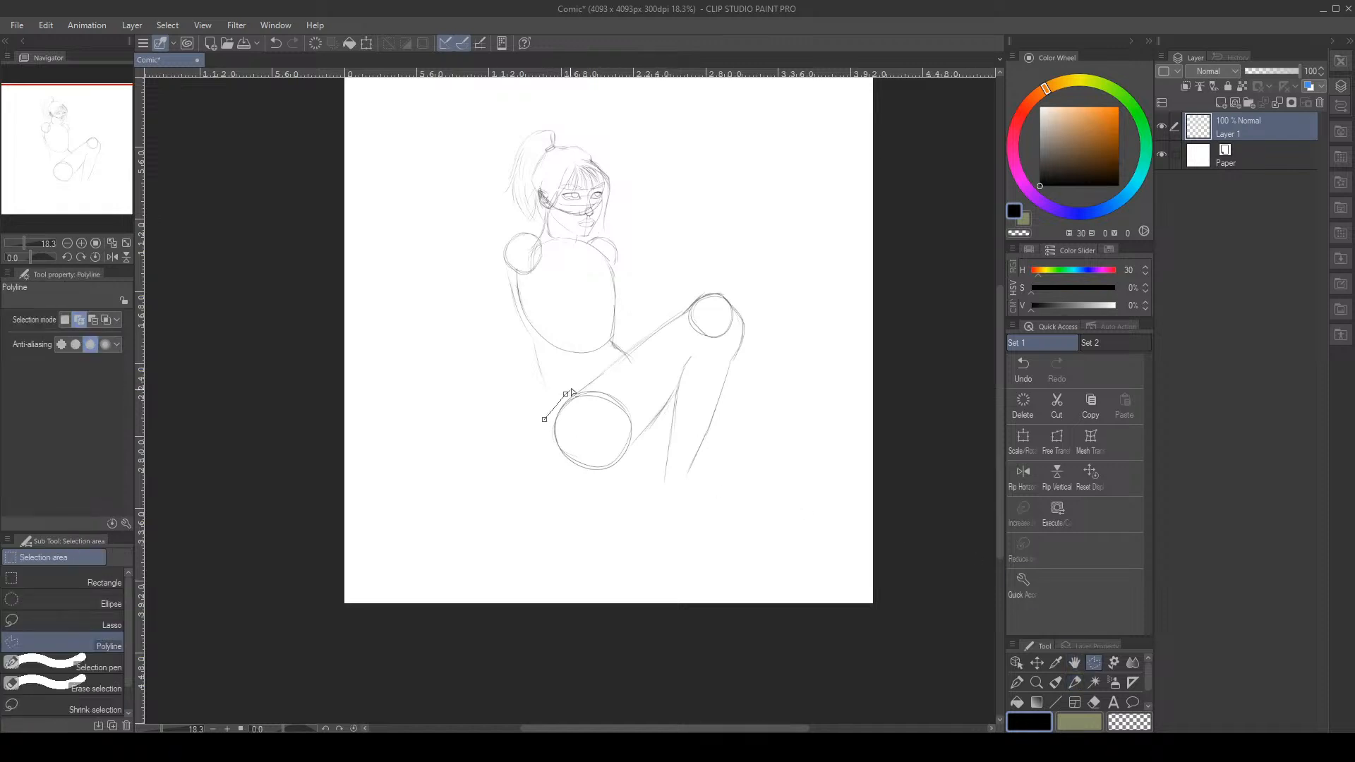
click(601, 370)
click(621, 357)
click(649, 328)
click(719, 275)
click(797, 263)
click(786, 372)
click(762, 458)
click(691, 534)
click(542, 418)
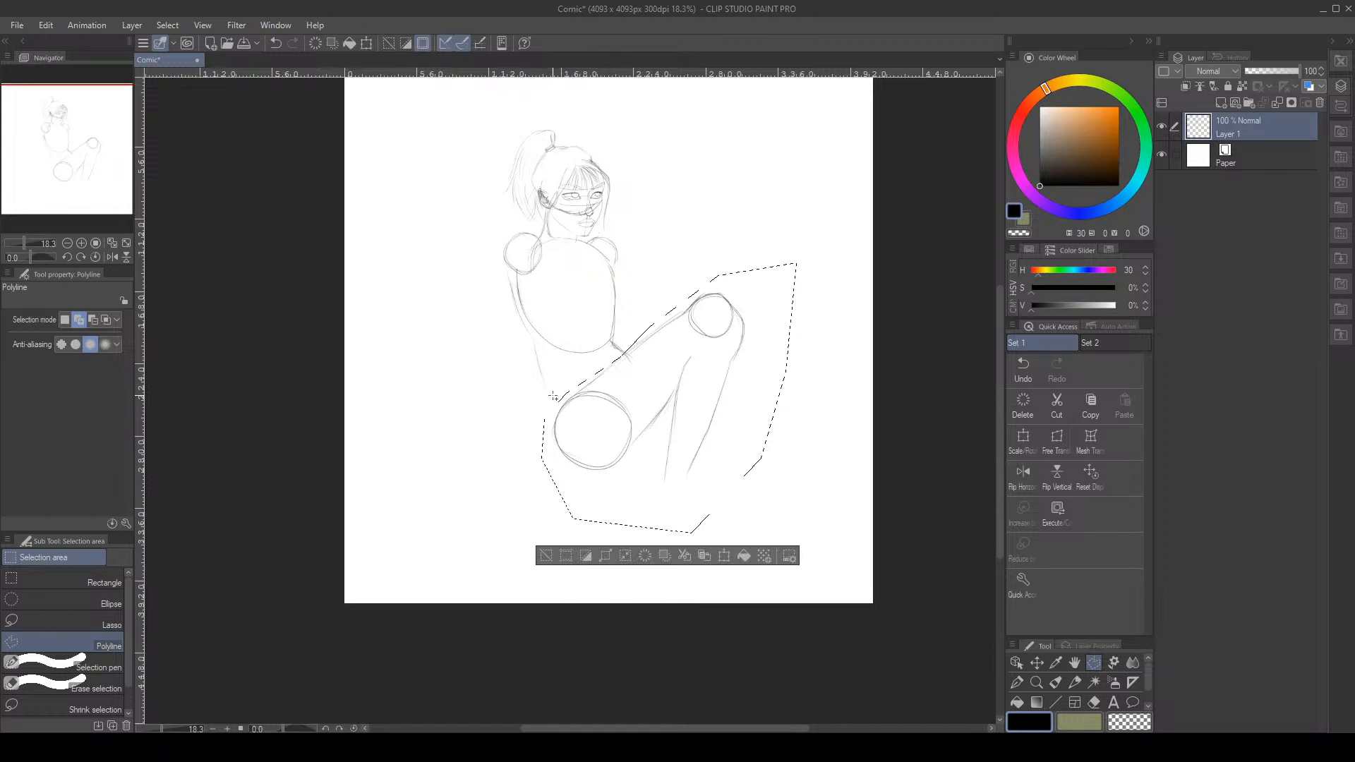
Scale the selected hip and leg down to 91%, fit them under the torso, and deselect
key(ctrl+t)
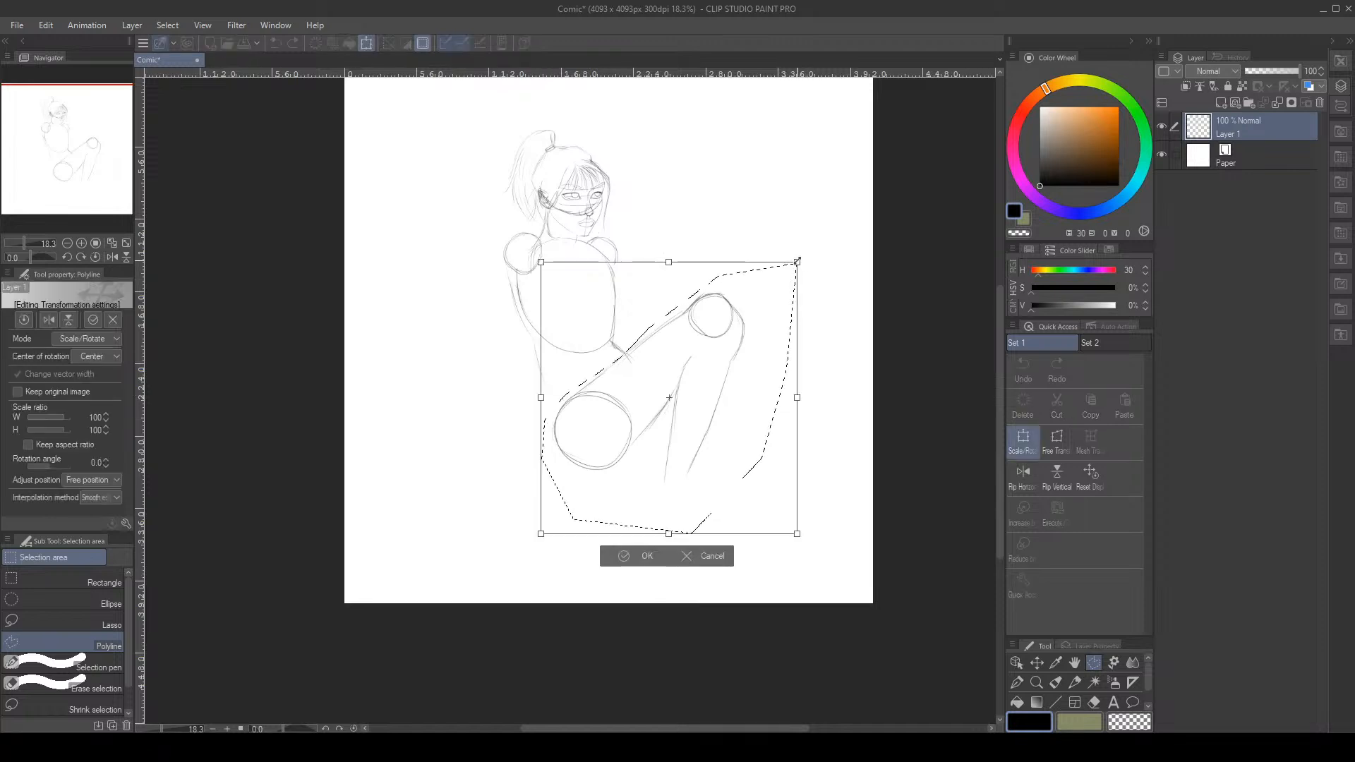
drag(797, 264, 771, 285)
drag(702, 383, 706, 367)
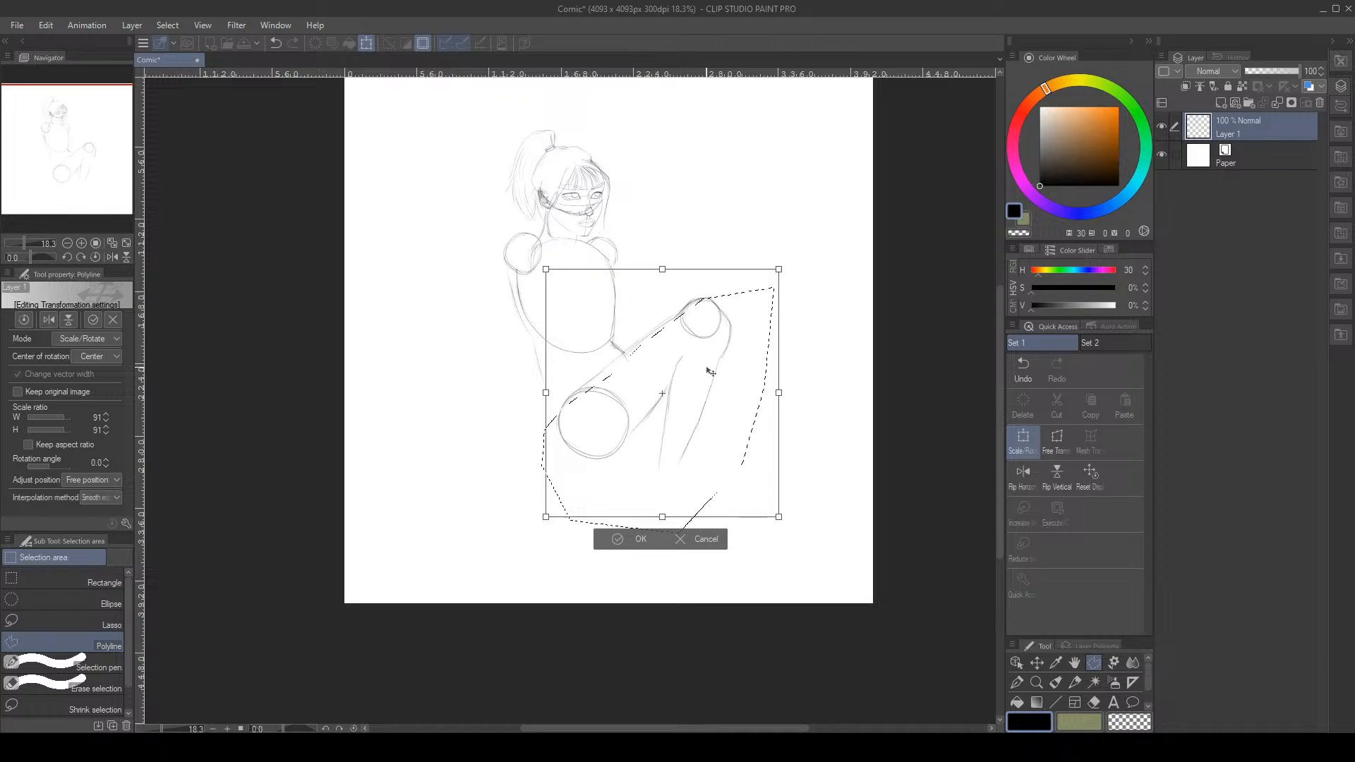
click(634, 538)
key(ctrl+d)
Draw the buttock contour around the underside of the hip circle and connect it up the back to the ribcage
click(1075, 682)
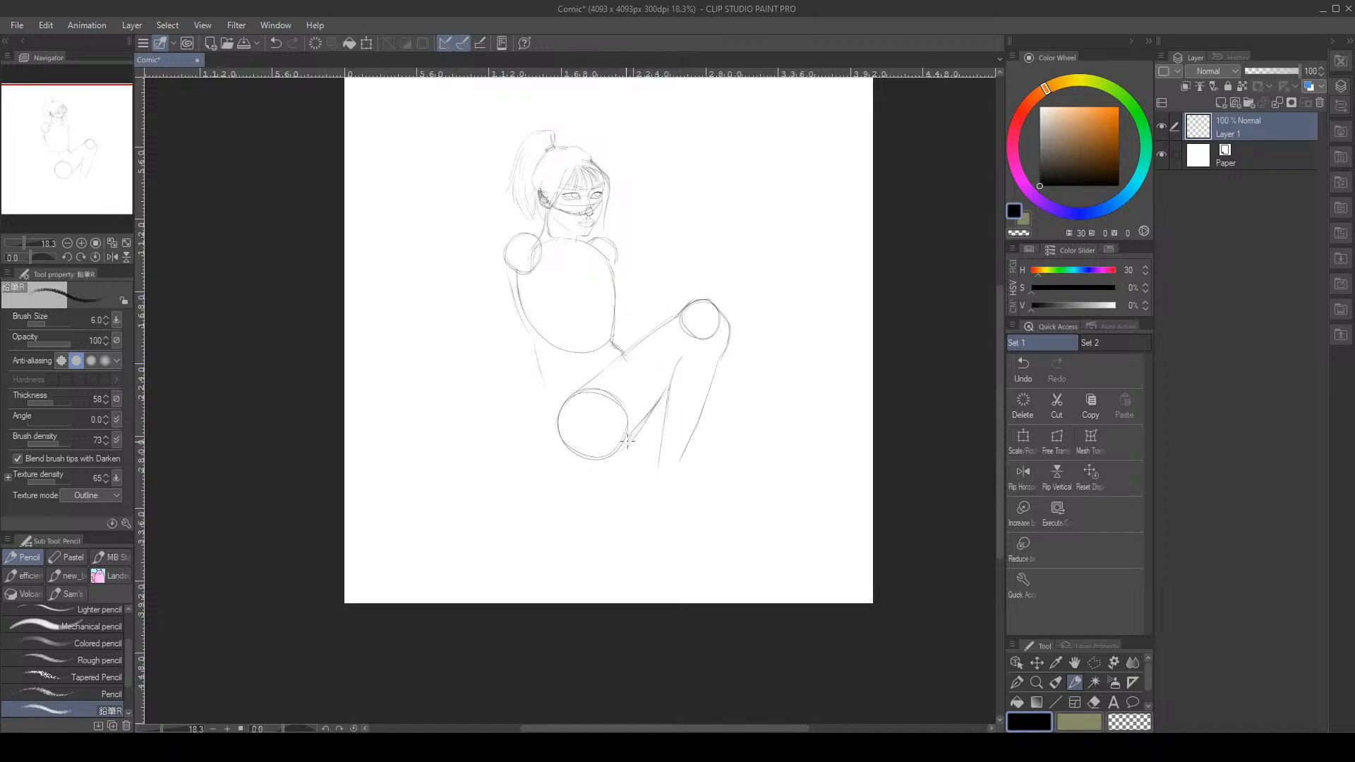
mouse_move(628, 442)
mouse_down()
mouse_move(565, 458)
mouse_move(552, 420)
mouse_up()
mouse_move(575, 432)
mouse_down()
mouse_move(591, 460)
mouse_move(547, 419)
mouse_move(578, 427)
mouse_move(559, 444)
mouse_move(547, 387)
mouse_up()
mouse_move(536, 358)
mouse_down()
mouse_move(527, 318)
mouse_move(548, 400)
mouse_move(516, 275)
mouse_up()
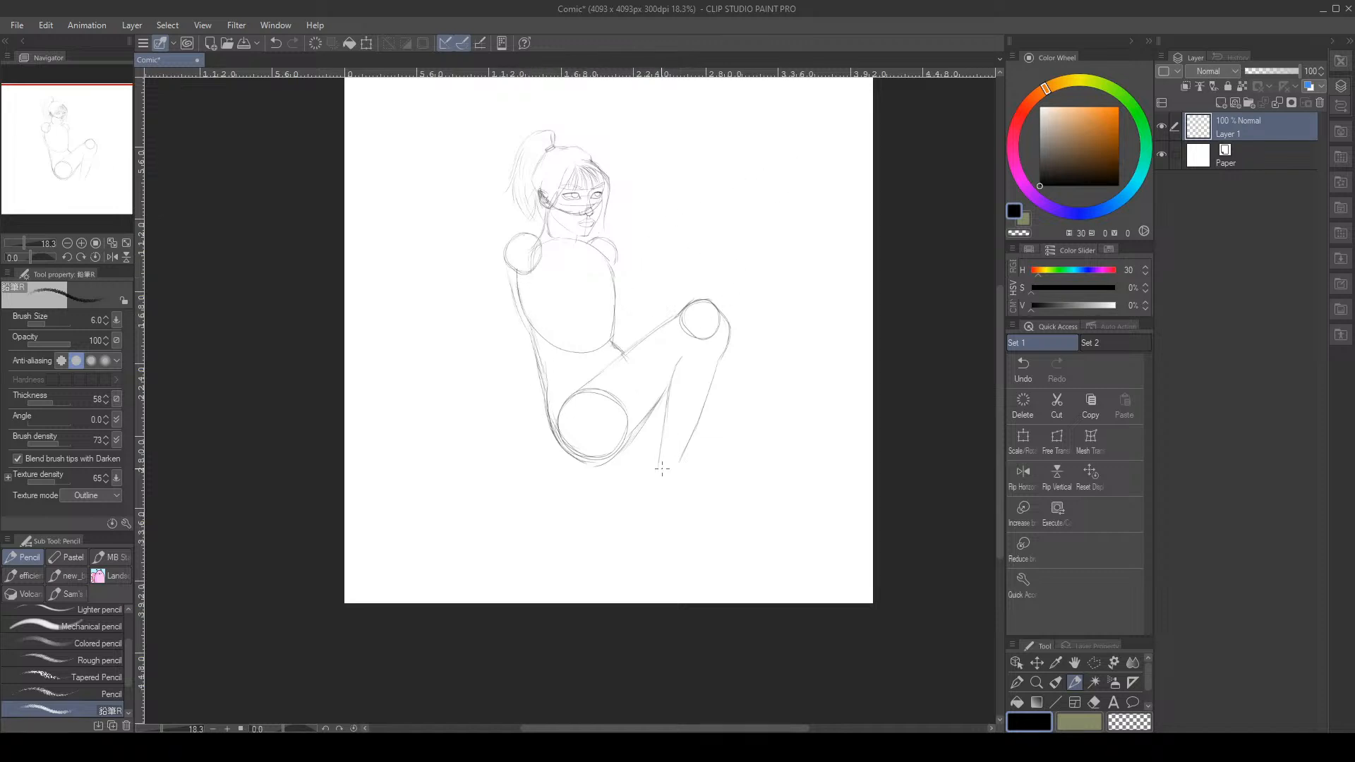
Redraw the raised leg's shin and calf lines closer to the body and erase the old outlines
mouse_move(720, 316)
mouse_down()
mouse_move(724, 347)
mouse_move(689, 428)
mouse_up()
drag(704, 372, 671, 470)
mouse_move(683, 350)
mouse_down()
mouse_move(662, 387)
mouse_move(653, 467)
mouse_up()
key(e)
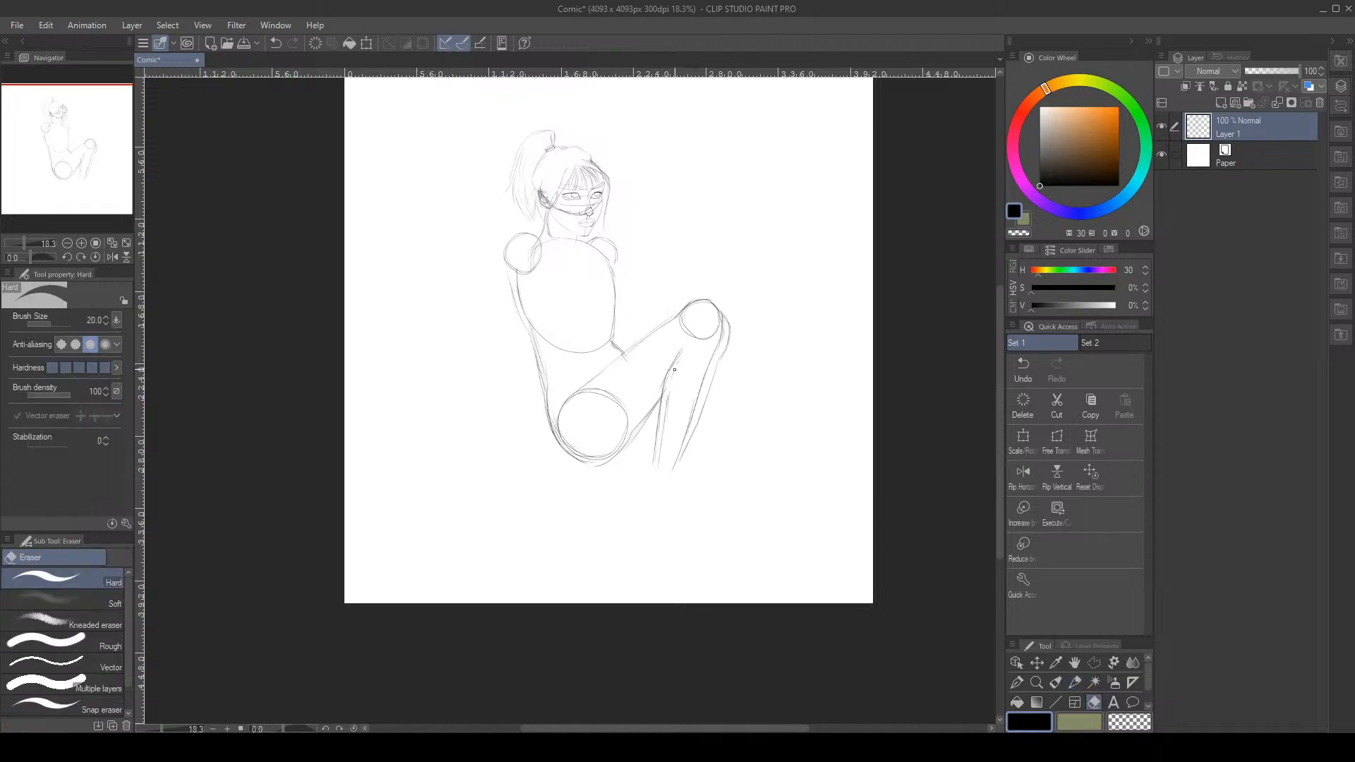
drag(671, 393, 668, 412)
drag(728, 335, 697, 427)
key(p)
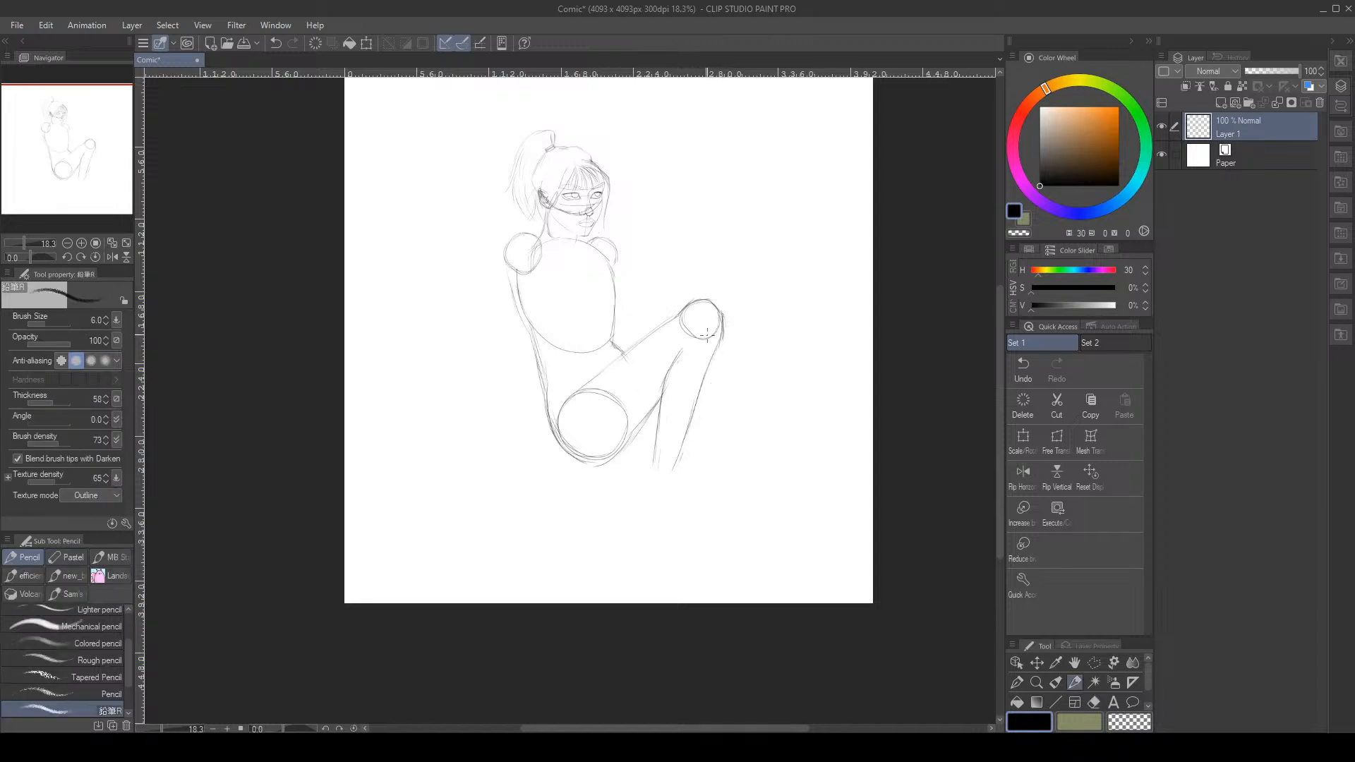
Reshape the raised lower leg with a curved calf and a slimmer shin taper, and erase the stray lines
mouse_move(652, 285)
mouse_down()
mouse_move(635, 293)
mouse_move(587, 384)
mouse_up()
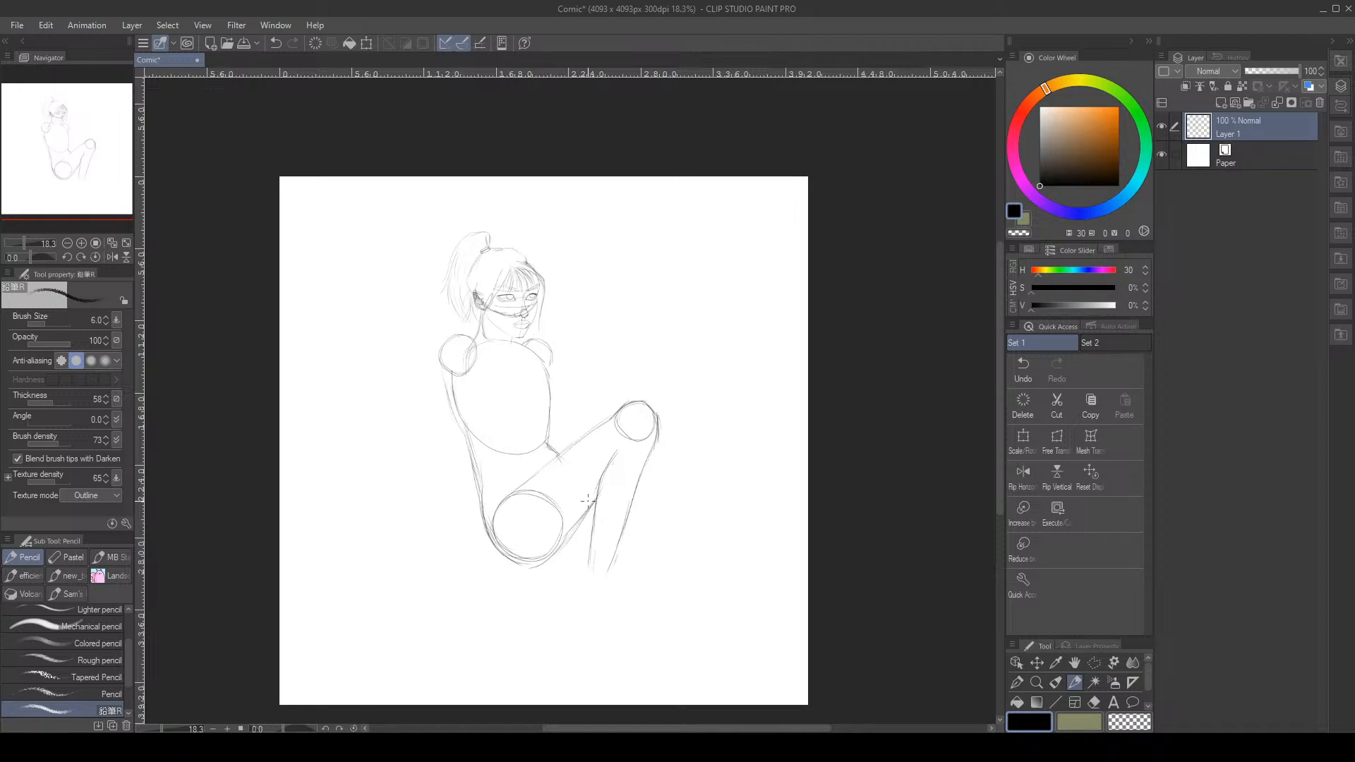
drag(613, 454, 585, 555)
drag(594, 507, 582, 556)
drag(644, 467, 599, 566)
key(e)
mouse_move(628, 510)
mouse_down()
mouse_move(602, 575)
mouse_move(619, 549)
mouse_up()
mouse_move(610, 466)
mouse_down()
mouse_move(594, 506)
mouse_move(618, 458)
mouse_move(587, 553)
mouse_move(604, 510)
mouse_move(598, 529)
mouse_move(604, 465)
mouse_up()
key(p)
key(e)
key(p)
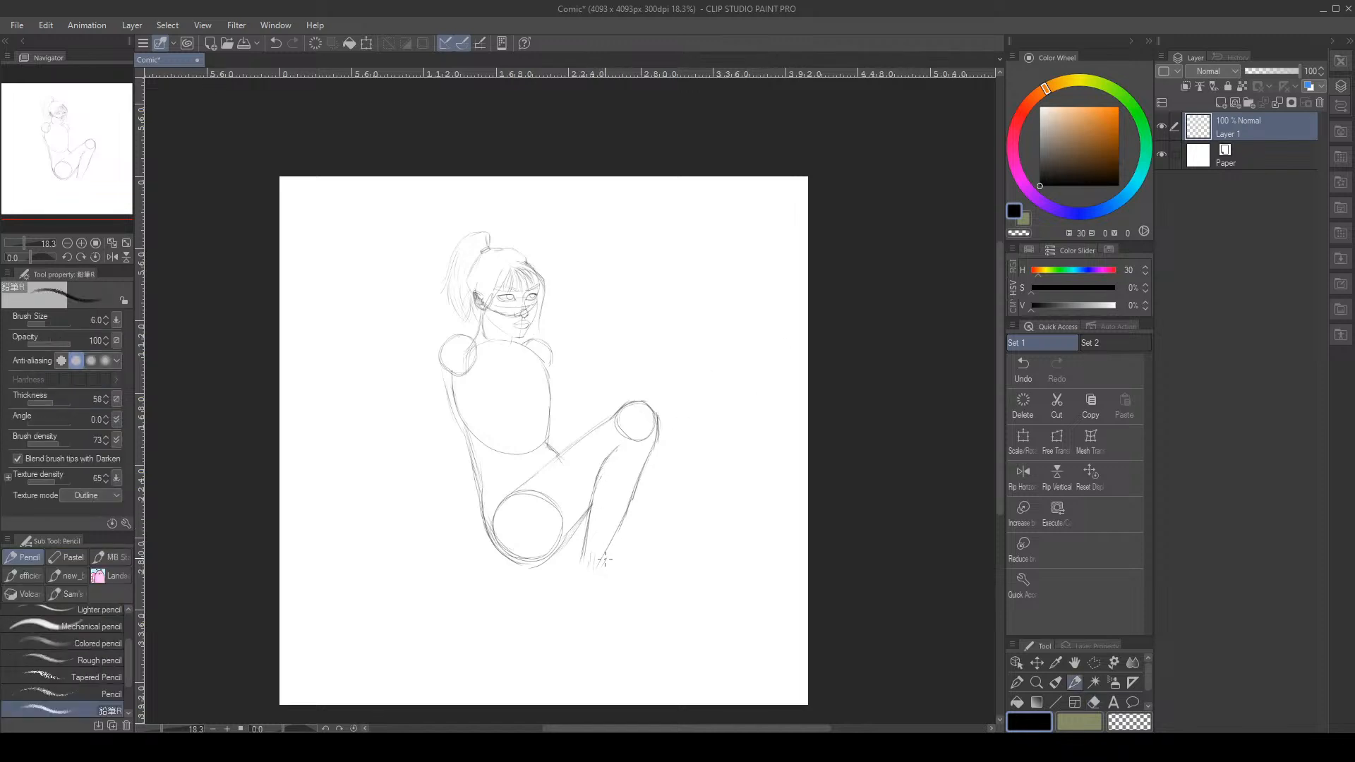
Reinforce the buttock and thigh contour around the hip circle and extend the raised leg's lines toward the ankle
drag(605, 559, 606, 553)
drag(557, 542, 571, 538)
mouse_move(563, 554)
mouse_down()
mouse_move(583, 531)
mouse_move(542, 566)
mouse_move(574, 555)
mouse_move(538, 545)
mouse_move(535, 564)
mouse_move(556, 538)
mouse_move(497, 550)
mouse_up()
mouse_move(528, 492)
mouse_down()
mouse_move(569, 546)
mouse_move(558, 494)
mouse_move(574, 562)
mouse_up()
drag(602, 560, 597, 584)
Sketch the second lower leg as two tapering lines extending diagonally down and outward from behind the raised shin
drag(631, 527, 670, 552)
drag(630, 523, 731, 590)
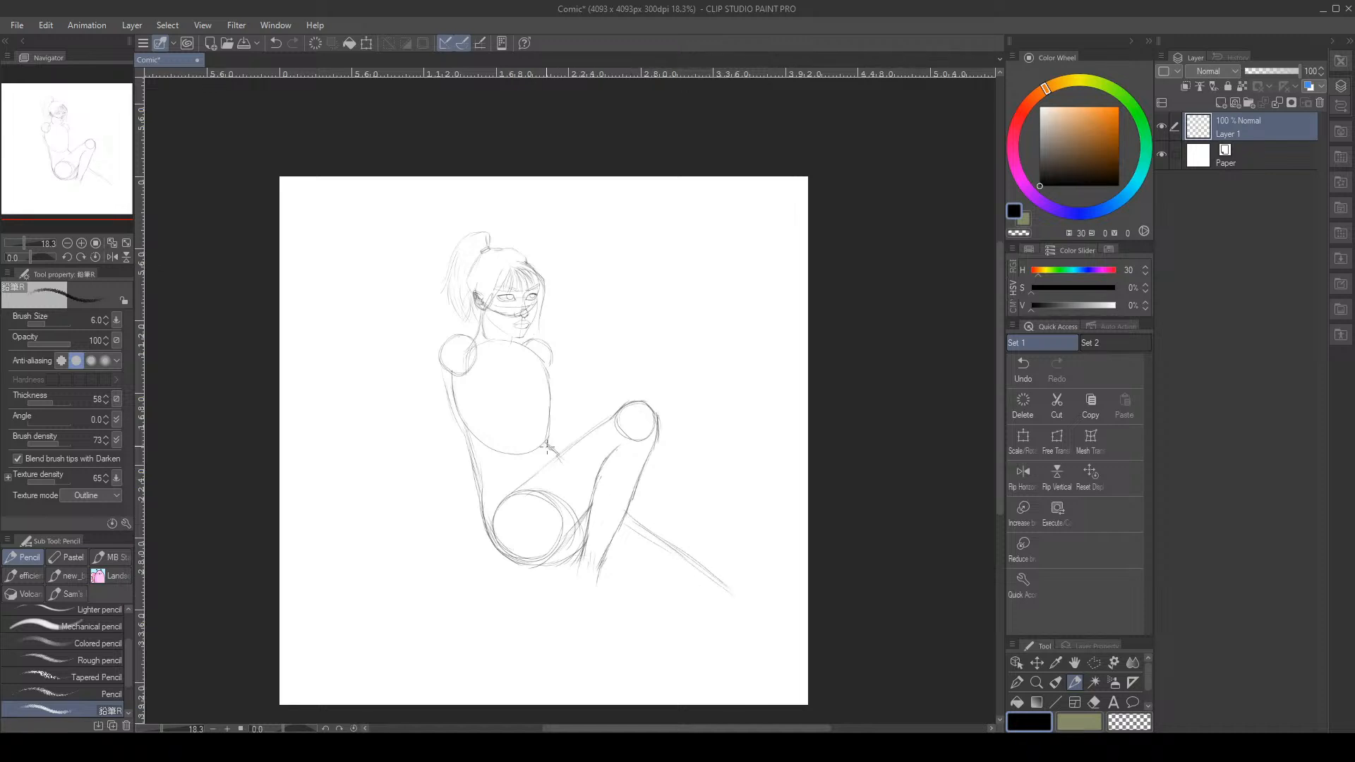
drag(612, 567, 673, 595)
drag(609, 562, 714, 610)
Sketch the near upper arm's top edge across the chest and an elbow circle at its end, undoing the trial forearm strokes
mouse_move(541, 364)
mouse_down()
mouse_move(555, 387)
mouse_move(542, 367)
mouse_up()
drag(467, 336, 553, 364)
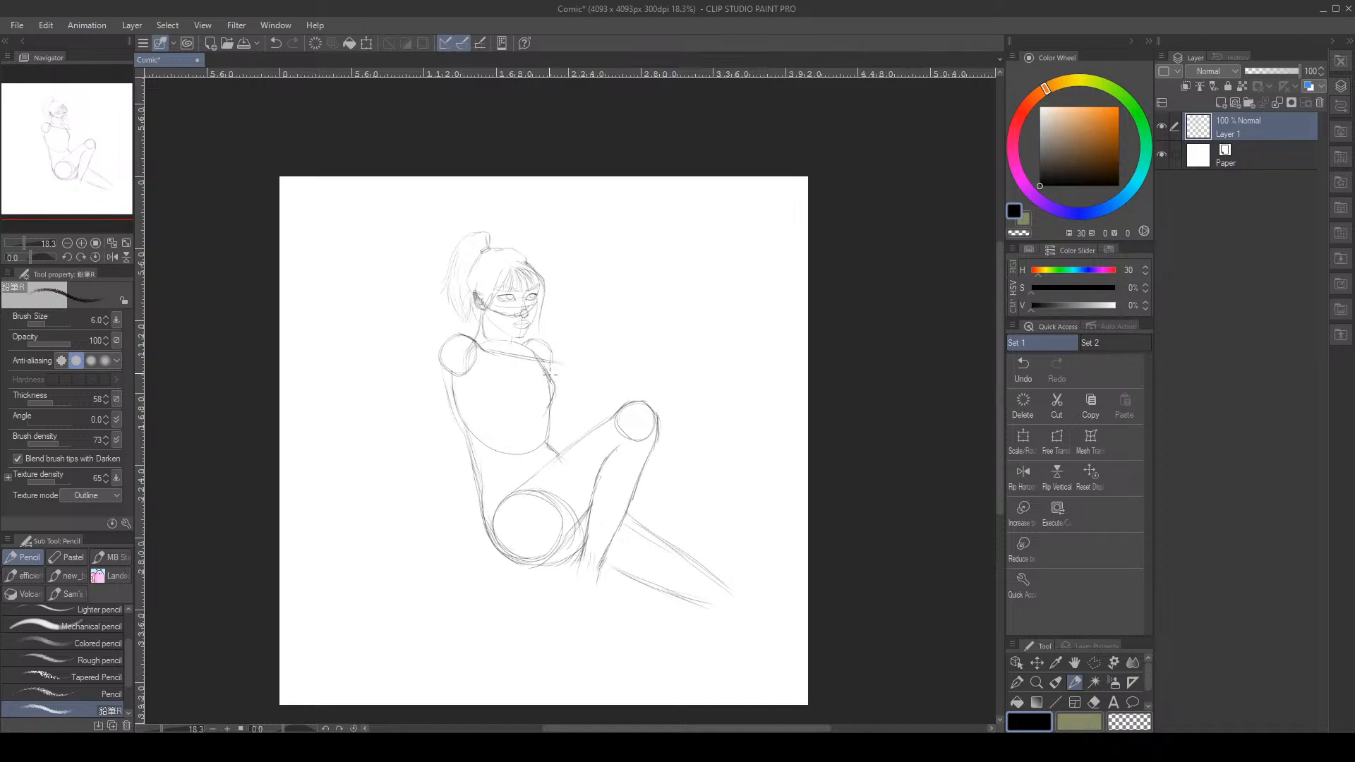
mouse_move(550, 375)
mouse_down()
mouse_move(573, 379)
mouse_move(564, 389)
mouse_move(556, 362)
mouse_move(568, 364)
mouse_up()
drag(588, 362, 670, 376)
click(1019, 367)
click(1015, 362)
click(1011, 357)
Draw both edges of the near forearm extending outward from the elbow circle
drag(30, 257, 23, 257)
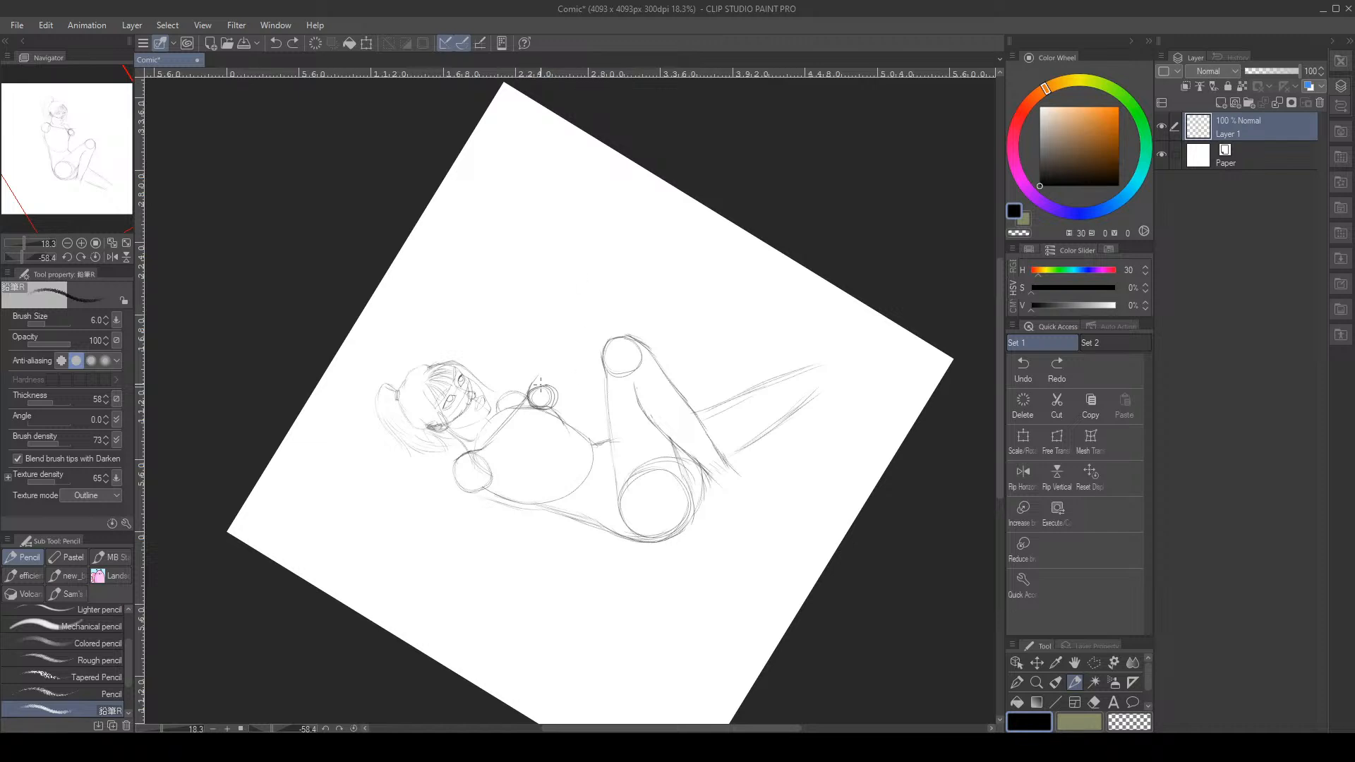
drag(531, 388, 588, 313)
drag(552, 358, 561, 347)
drag(558, 390, 594, 322)
Draw the upper arm's lower edge from elbow to shoulder and firm up the shoulder and back contours
drag(544, 411, 492, 481)
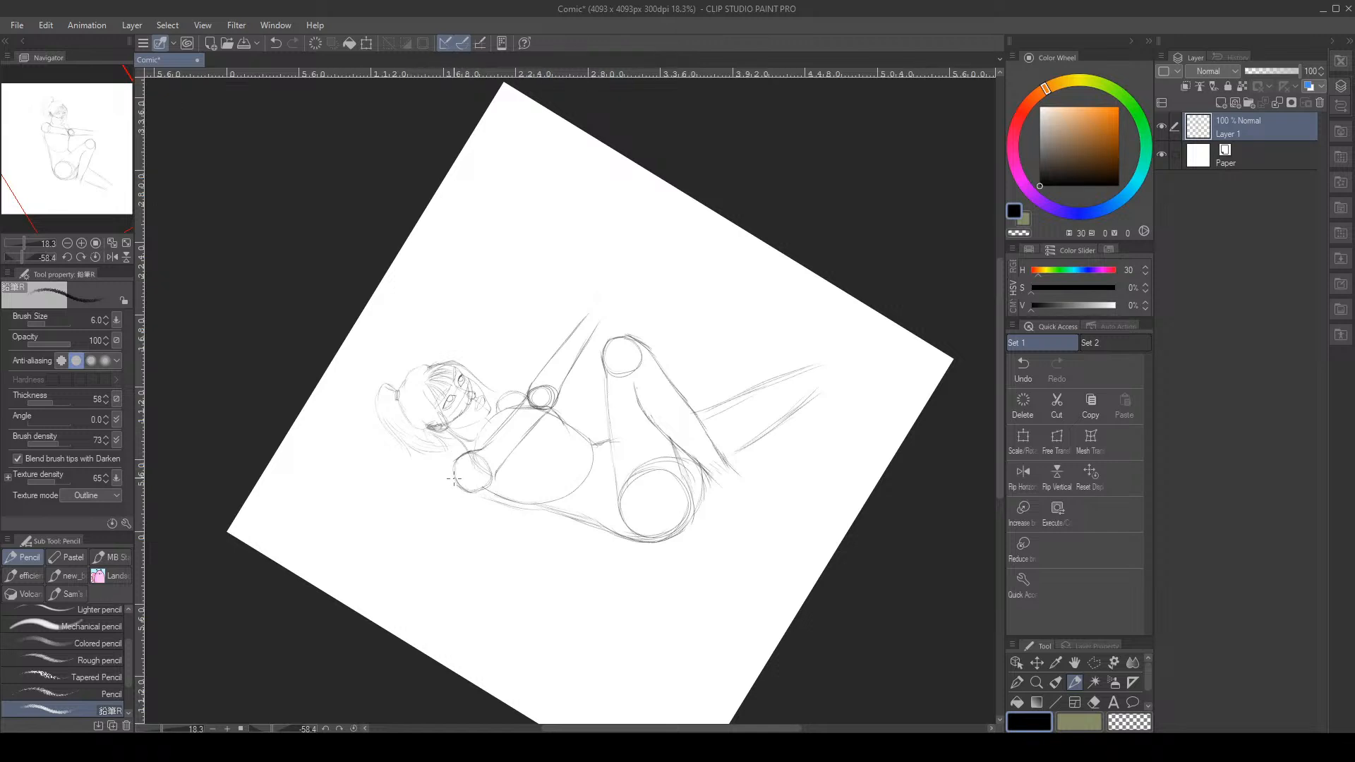
drag(455, 484, 471, 494)
mouse_move(483, 496)
mouse_down()
mouse_move(580, 517)
mouse_move(500, 499)
mouse_move(461, 472)
mouse_move(493, 502)
mouse_move(609, 523)
mouse_up()
Select the near arm, from shoulder circle through elbow to forearm, with a polyline selection
click(1093, 662)
click(498, 484)
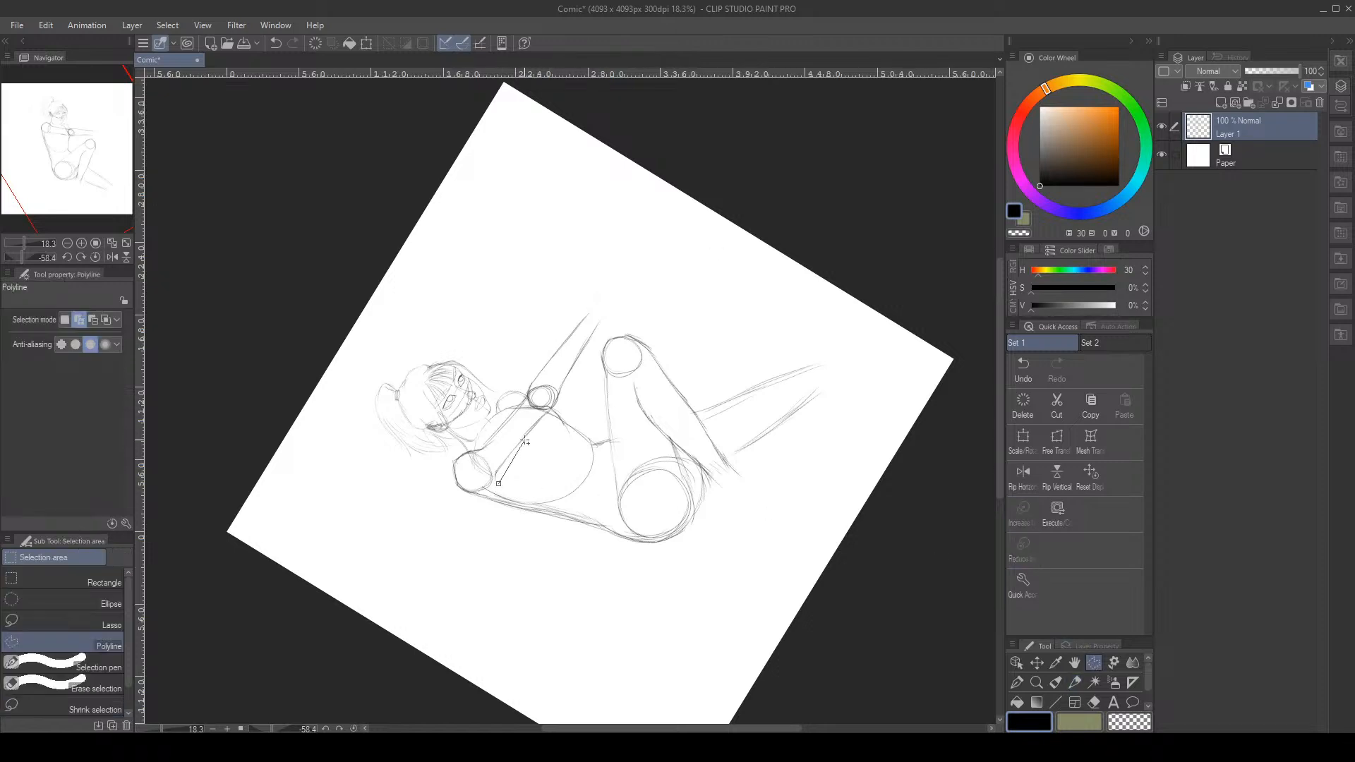
click(522, 447)
click(547, 414)
click(562, 395)
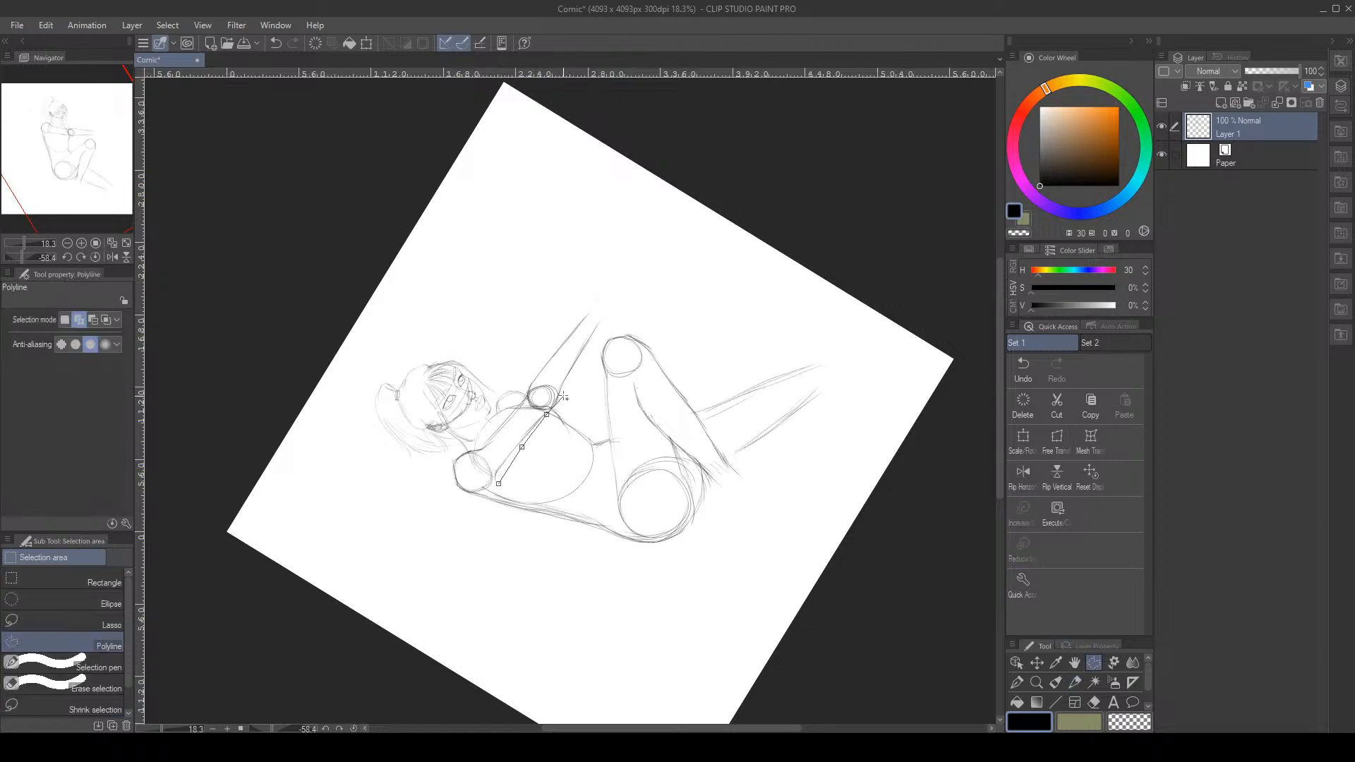
click(588, 350)
click(610, 304)
click(590, 296)
click(563, 320)
click(530, 376)
click(526, 395)
click(513, 410)
click(486, 438)
click(478, 448)
click(459, 453)
click(436, 479)
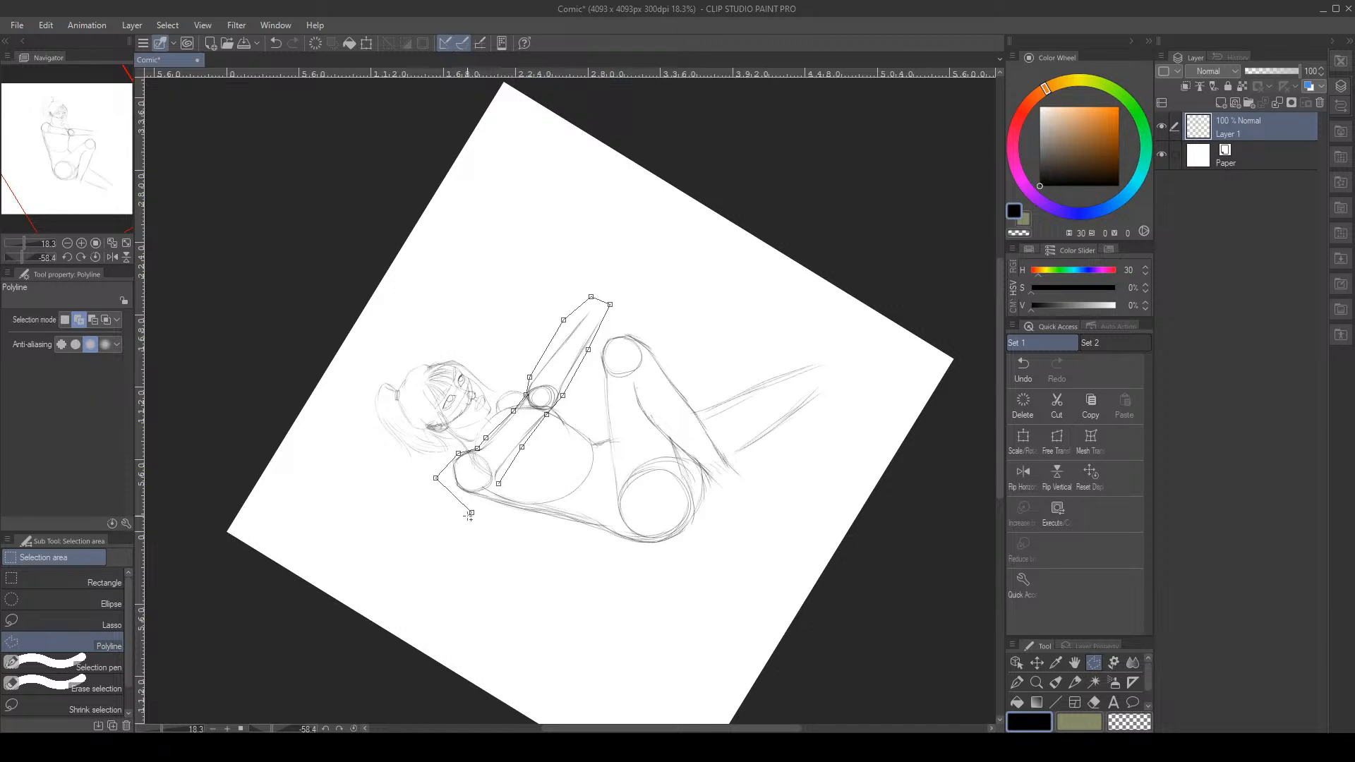
click(472, 513)
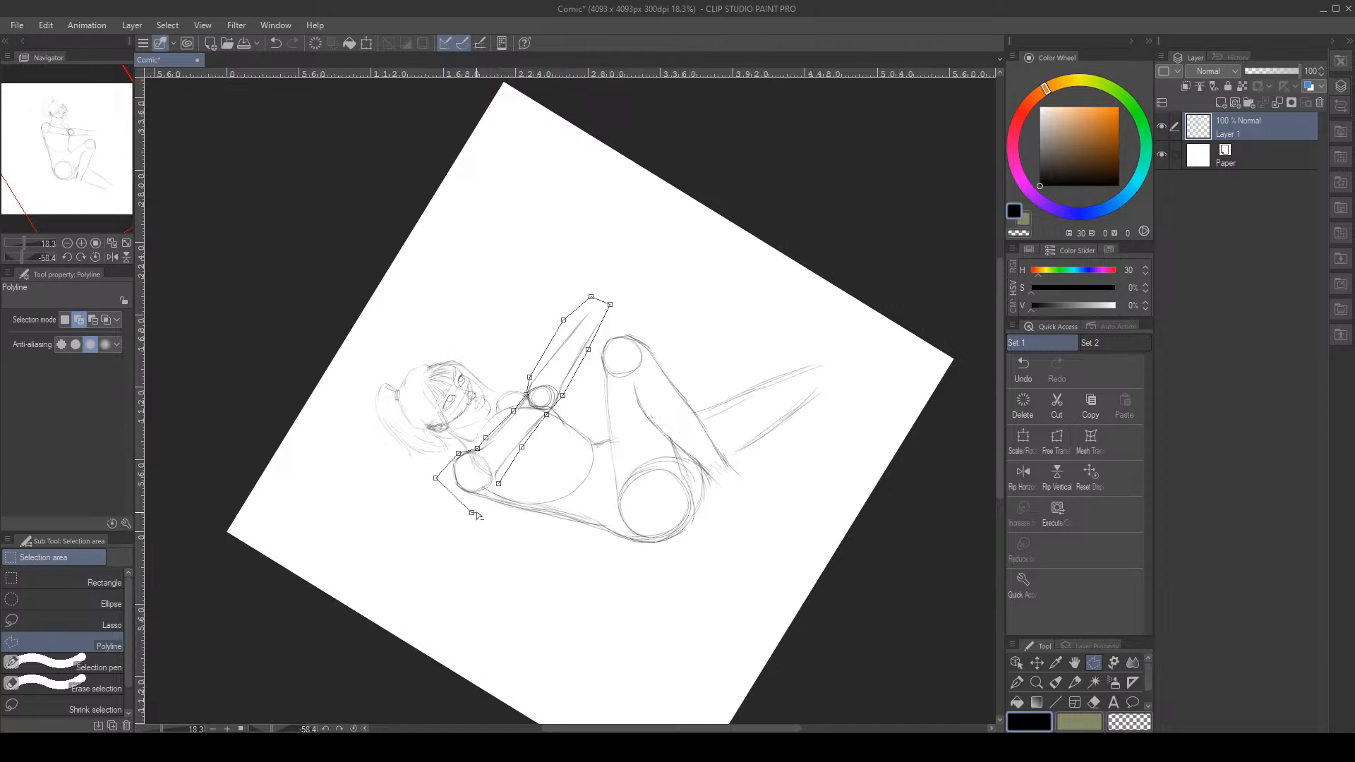
click(499, 484)
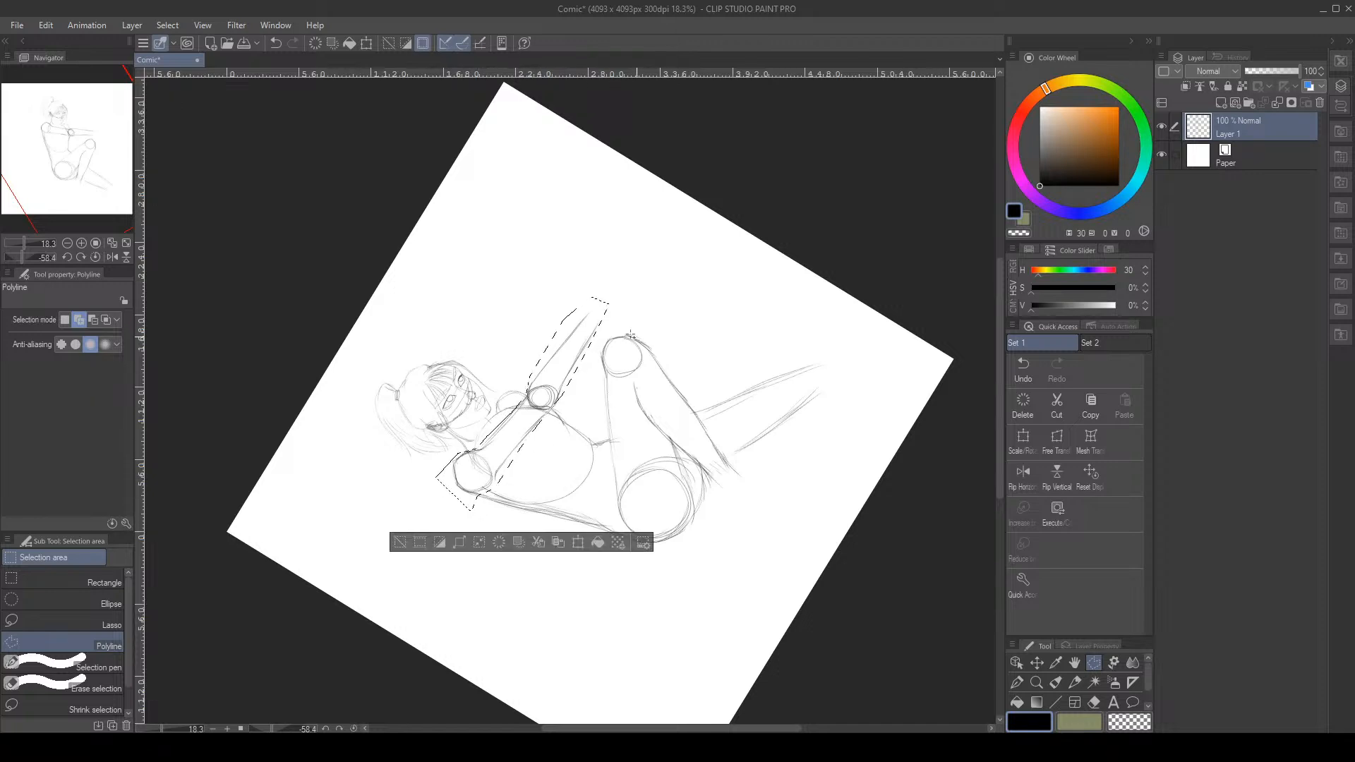
Rotate the selected arm by -5 degrees, shift it back onto the shoulder, and deselect
key(ctrl+t)
drag(641, 293, 615, 275)
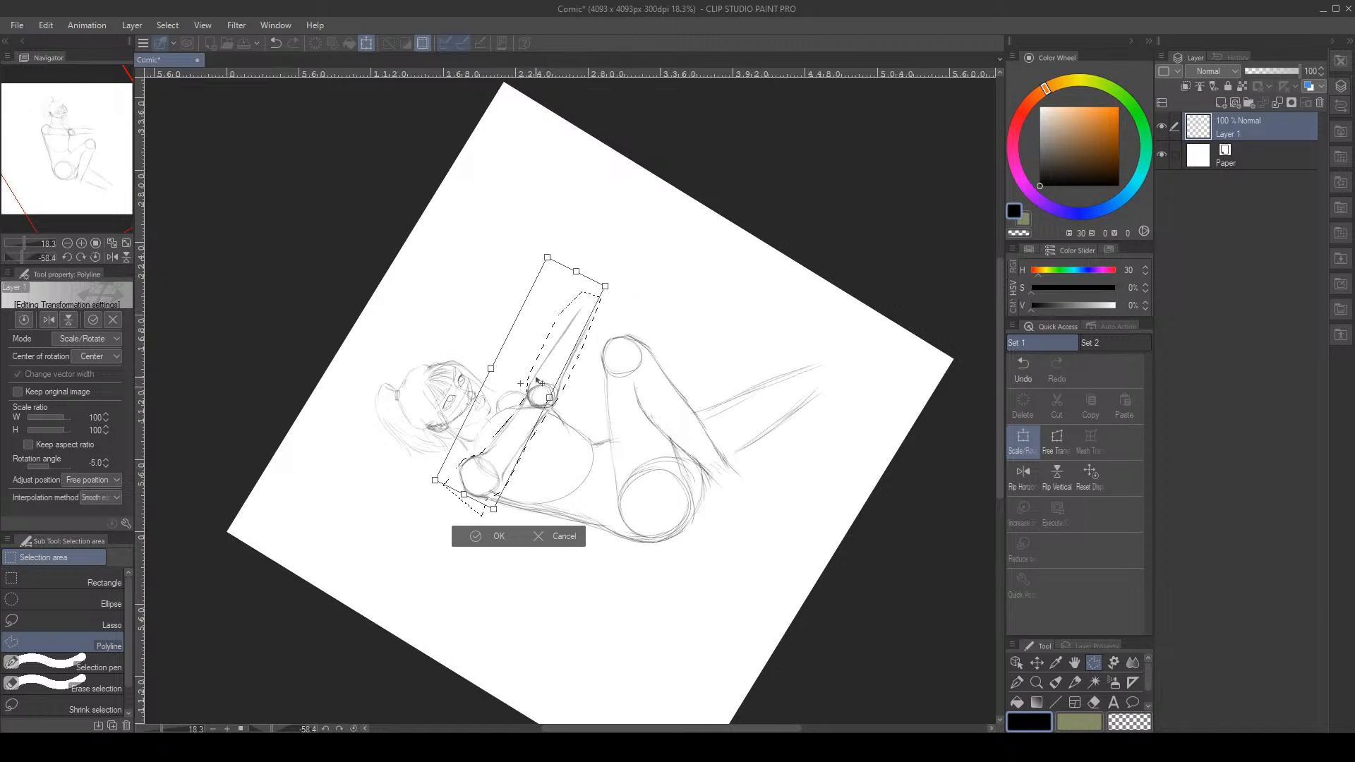
drag(543, 395, 536, 394)
click(474, 549)
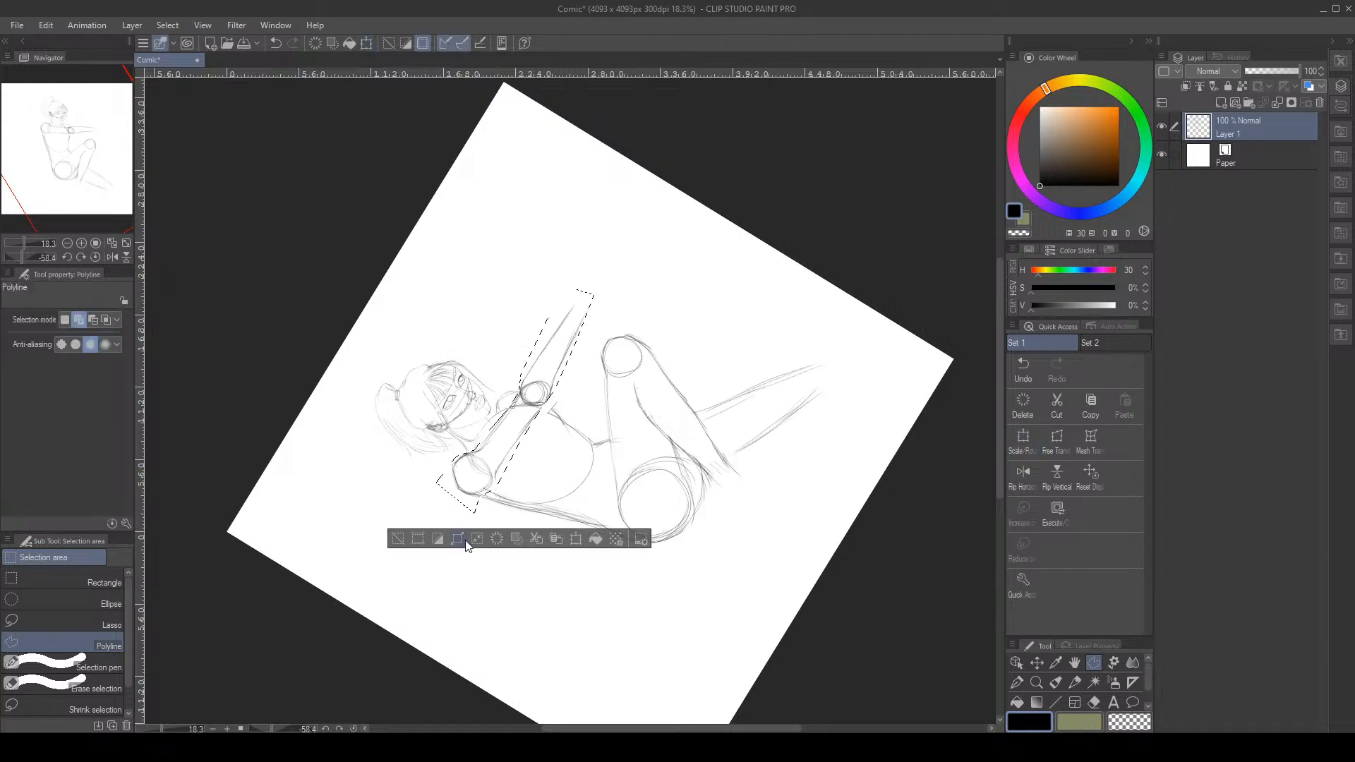
key(ctrl+d)
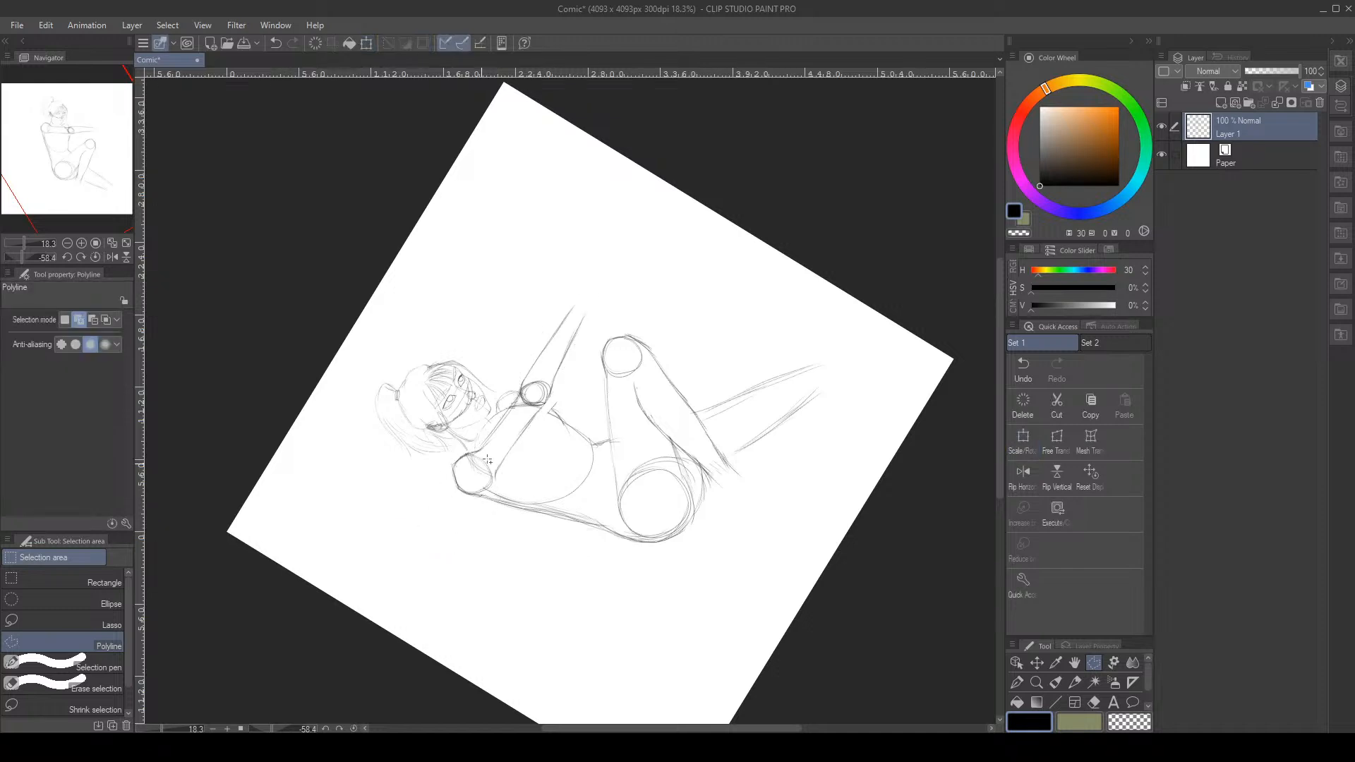
Reset the canvas rotation and pencil the near hand: wrist line, both sides of the palm, and four knuckle circles
click(1074, 683)
key(e)
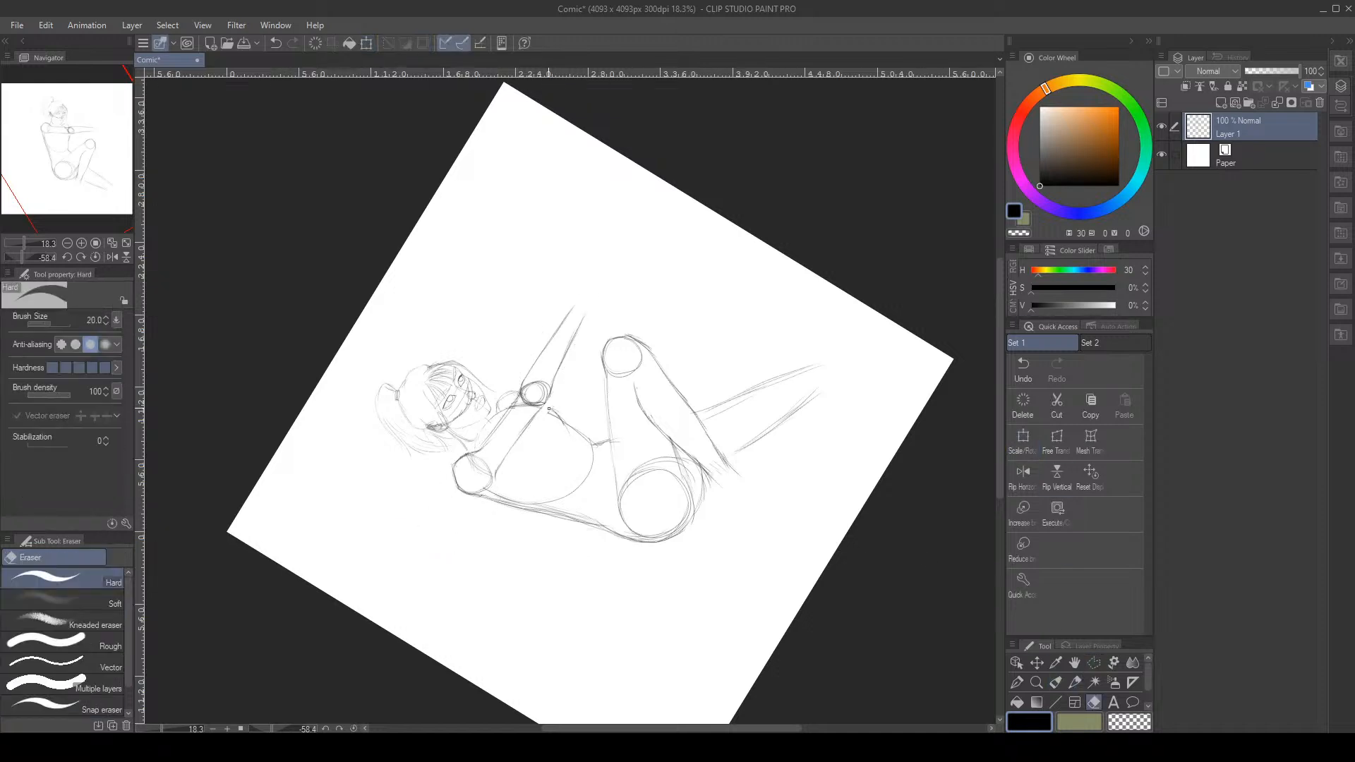
key(p)
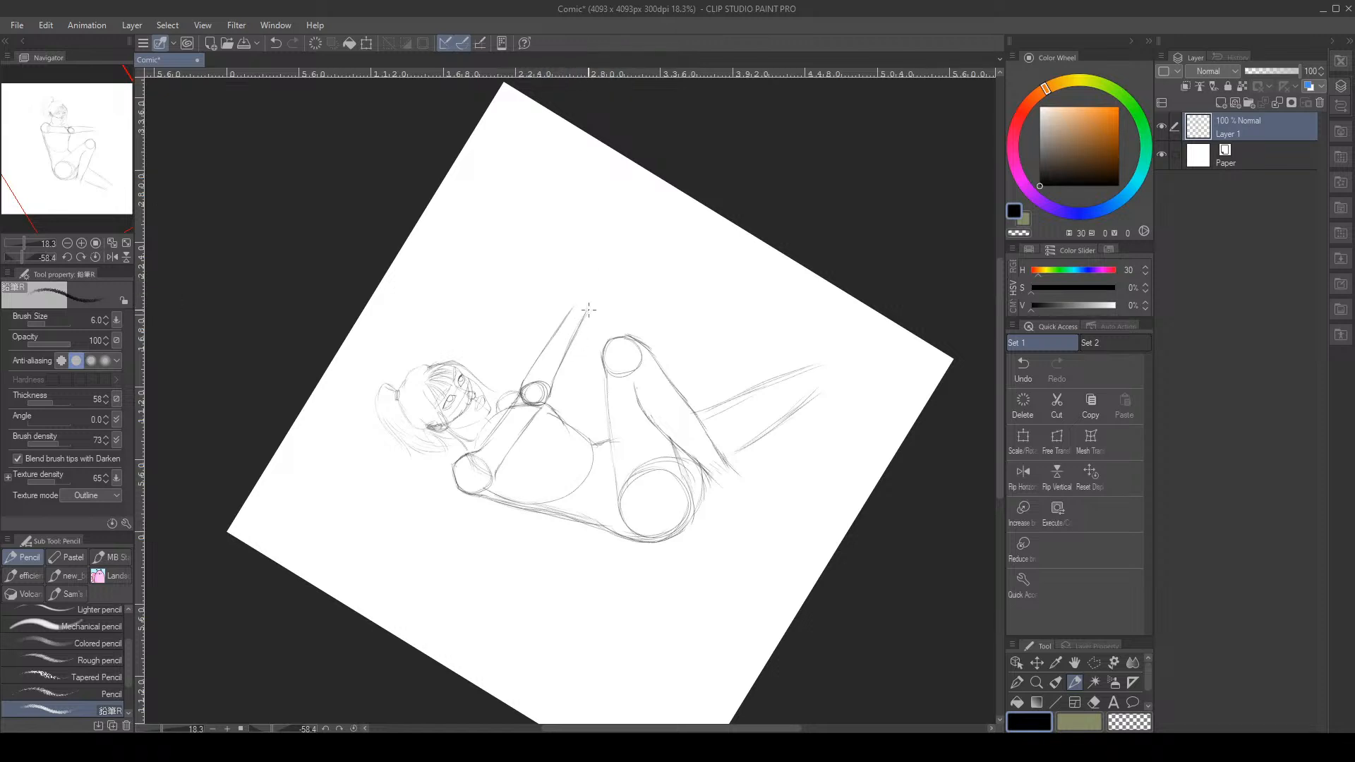
click(96, 243)
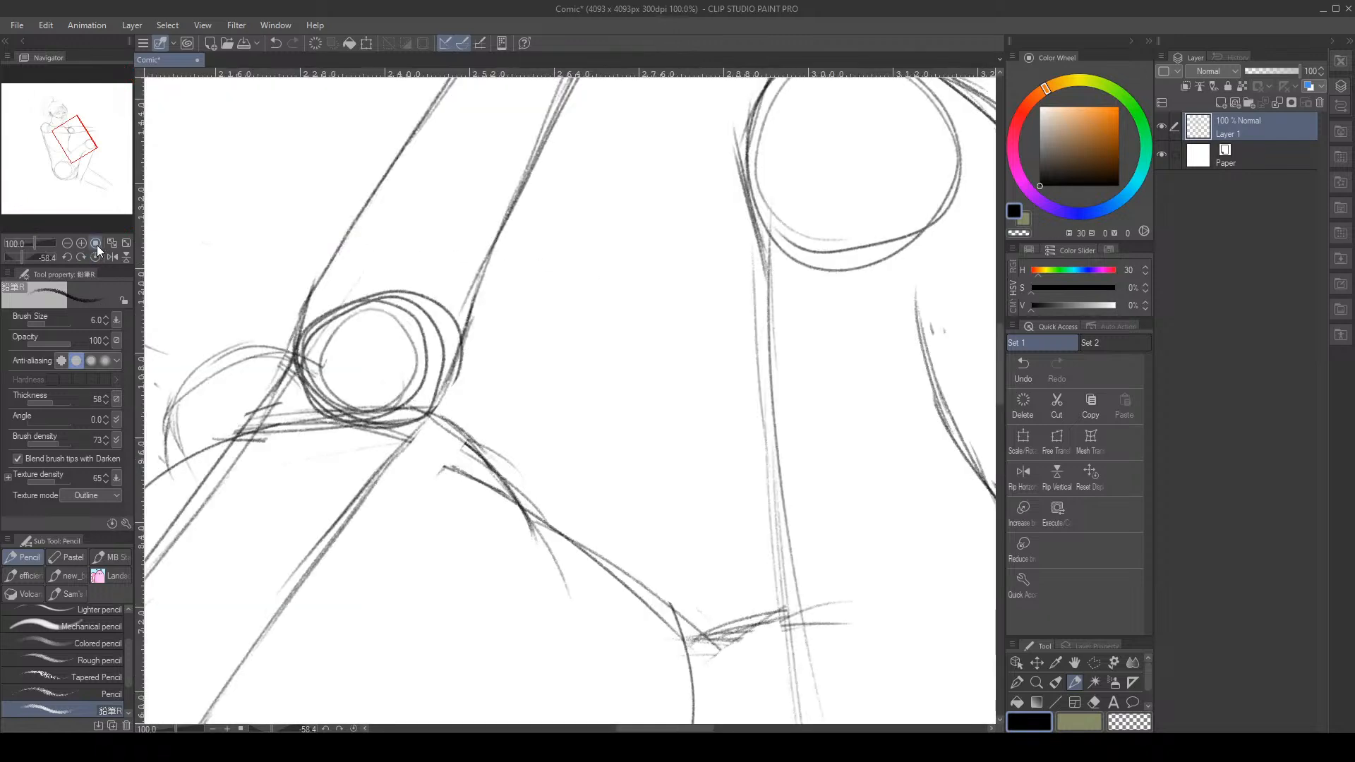
click(96, 257)
scroll(480, 283, down, 8)
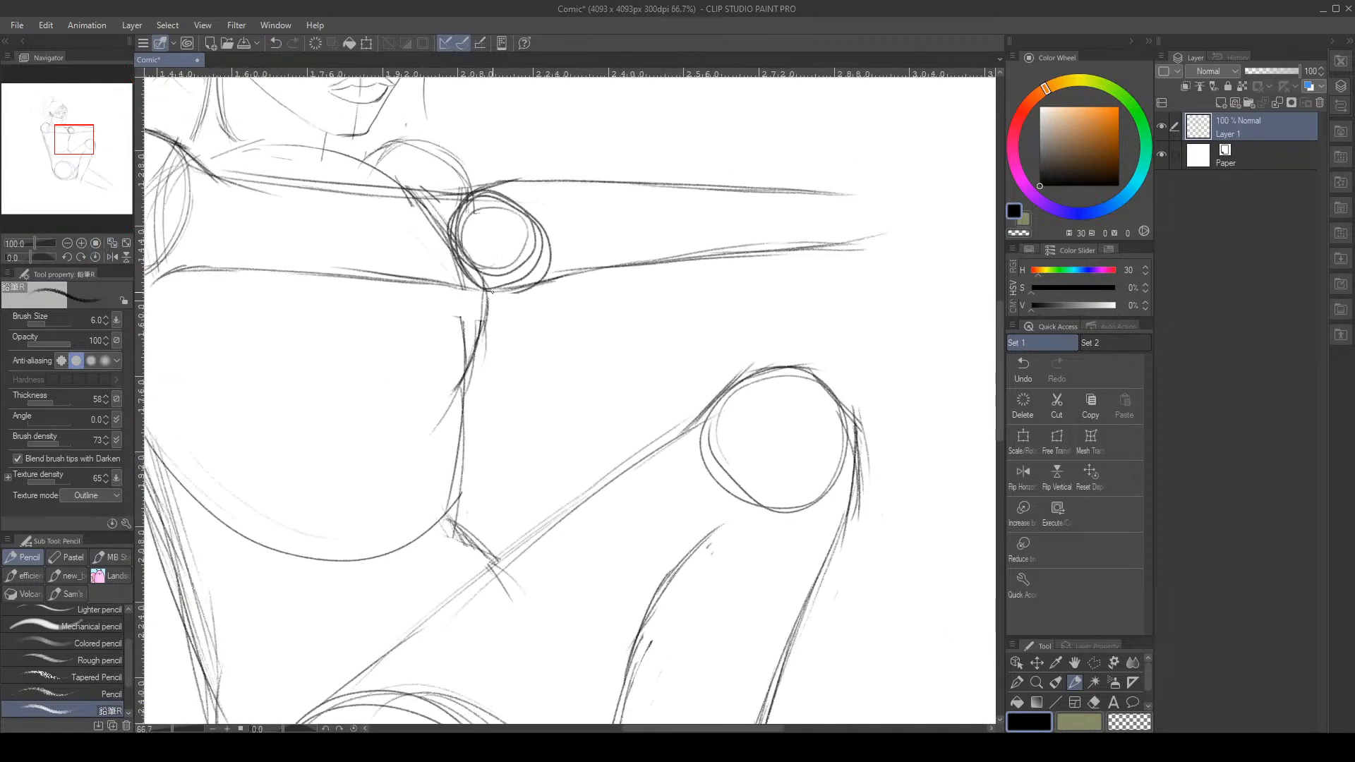
scroll(664, 196, up, 2)
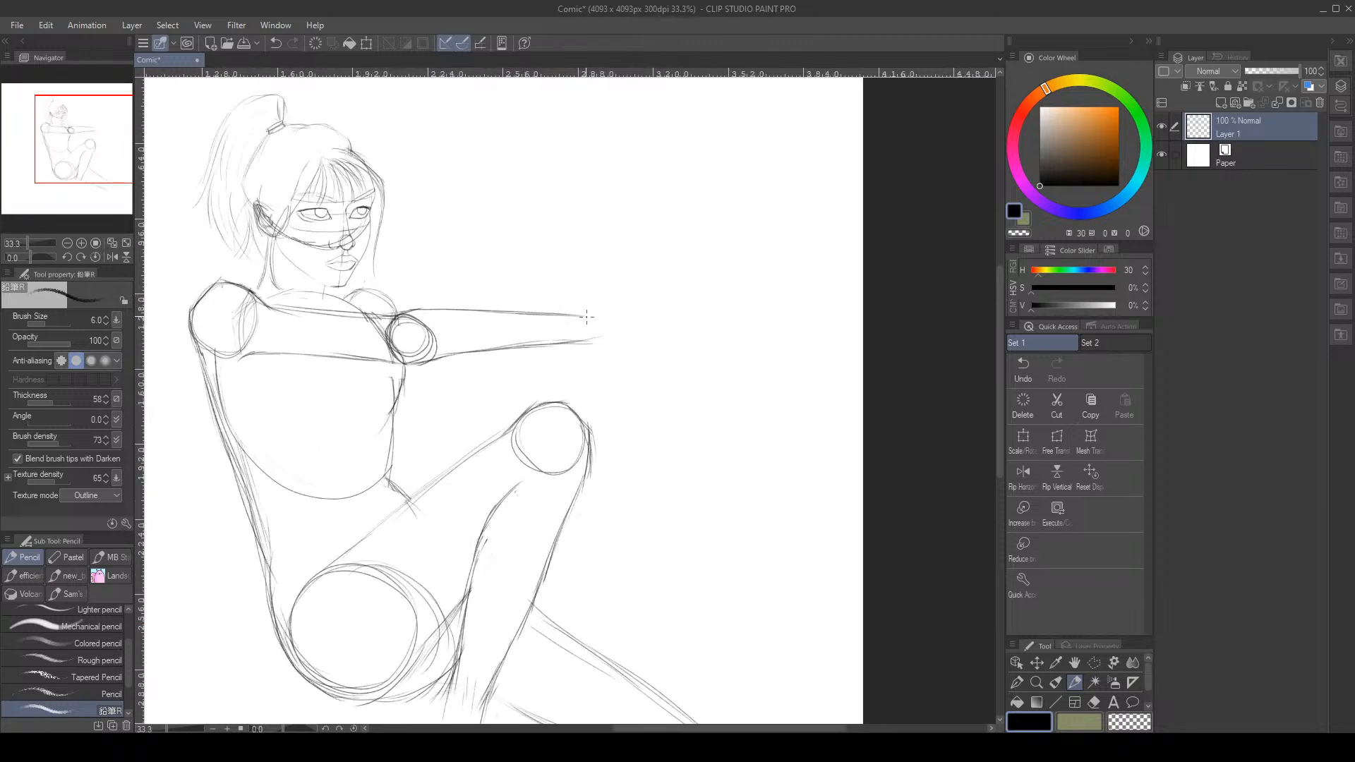
drag(586, 311, 586, 336)
mouse_move(586, 313)
mouse_down()
mouse_move(624, 340)
mouse_move(585, 315)
mouse_move(625, 290)
mouse_up()
mouse_move(586, 337)
mouse_down()
mouse_move(622, 357)
mouse_move(586, 341)
mouse_move(622, 354)
mouse_move(602, 344)
mouse_move(623, 349)
mouse_move(614, 311)
mouse_move(602, 350)
mouse_move(587, 333)
mouse_move(618, 354)
mouse_up()
mouse_move(609, 351)
mouse_down()
mouse_move(623, 288)
mouse_move(636, 299)
mouse_move(643, 281)
mouse_move(621, 292)
mouse_move(645, 287)
mouse_move(633, 348)
mouse_up()
mouse_move(626, 299)
mouse_down()
mouse_move(637, 291)
mouse_move(624, 289)
mouse_move(634, 354)
mouse_up()
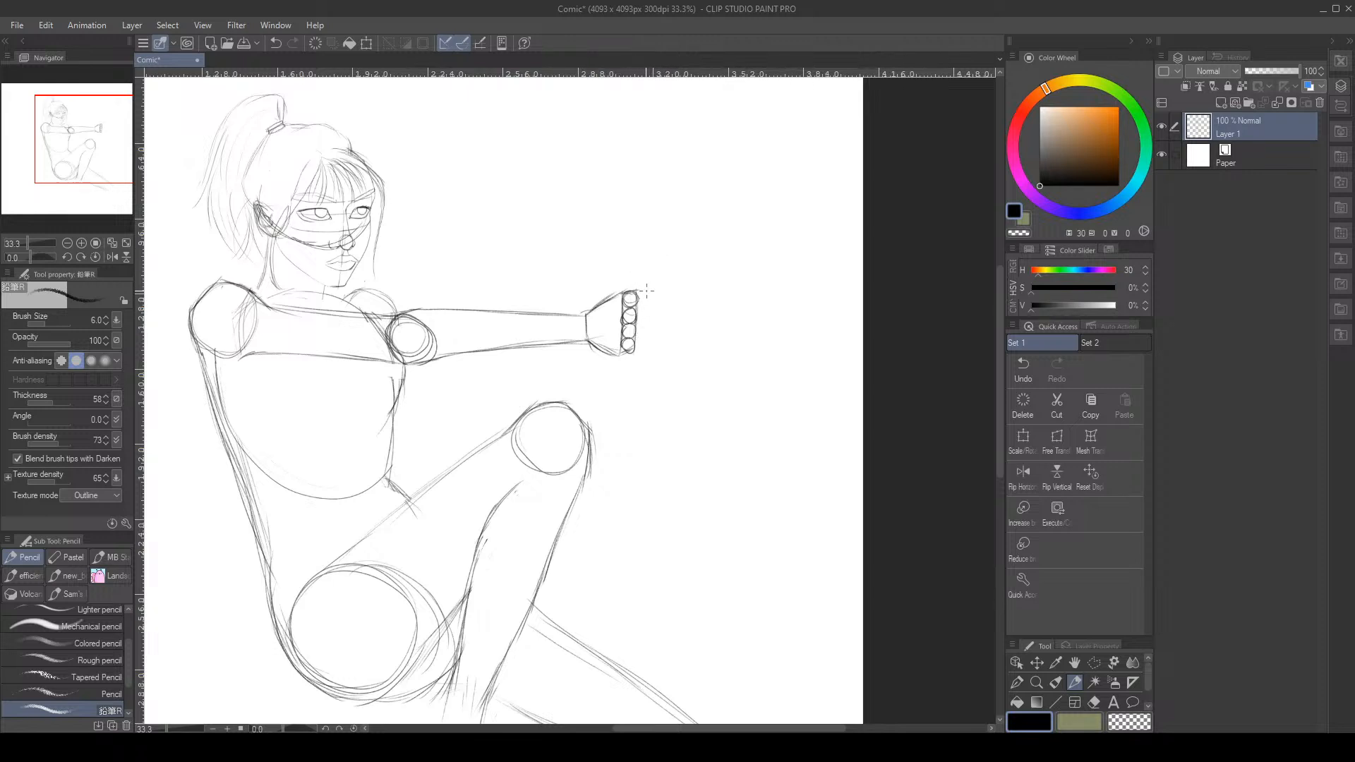
Draw the finger segments extending outward from the four knuckle circles and clean up the hand's upper edge
mouse_move(637, 292)
mouse_down()
mouse_move(699, 285)
mouse_move(638, 286)
mouse_move(664, 291)
mouse_move(641, 302)
mouse_move(672, 304)
mouse_up()
drag(637, 309, 664, 299)
drag(639, 352, 665, 348)
key(e)
key(p)
mouse_move(631, 286)
mouse_down()
mouse_move(662, 283)
mouse_move(667, 296)
mouse_up()
key(e)
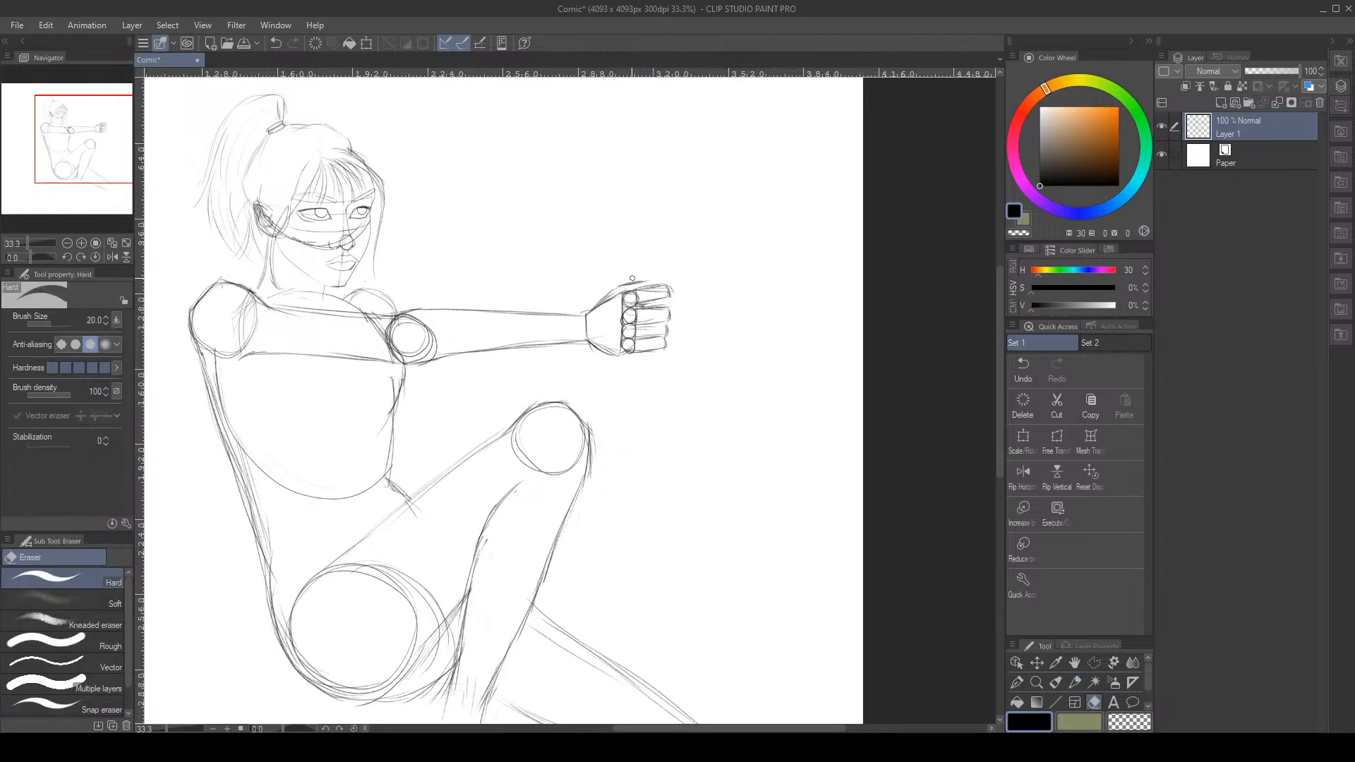
key(p)
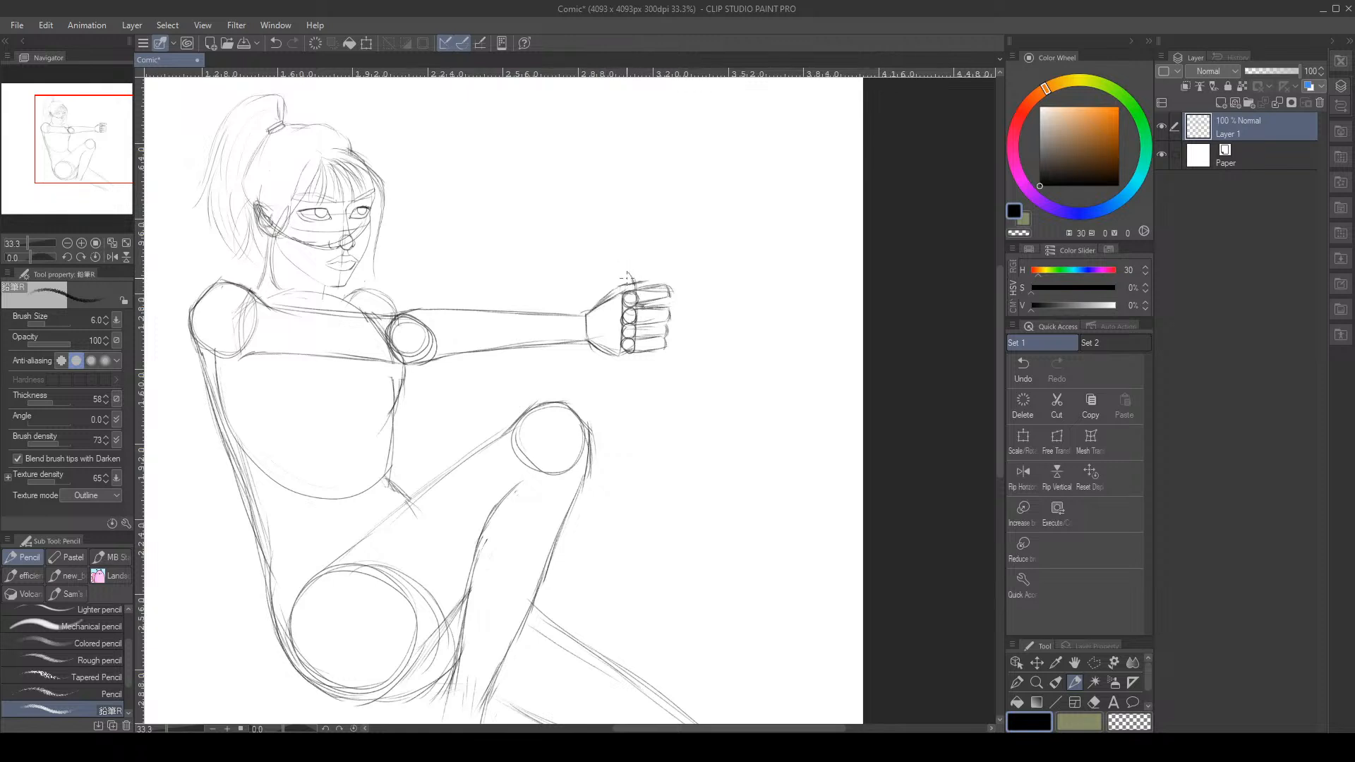
Sketch the pistol's long horizontal line above the hand, the trigger guard in front of the fingers, and the grip below
drag(628, 276, 679, 266)
drag(659, 269, 755, 269)
drag(635, 271, 713, 268)
mouse_move(664, 302)
mouse_down()
mouse_move(682, 317)
mouse_move(690, 291)
mouse_up()
drag(702, 289, 702, 316)
mouse_move(698, 312)
mouse_down()
mouse_move(634, 369)
mouse_move(636, 352)
mouse_move(660, 367)
mouse_move(661, 347)
mouse_up()
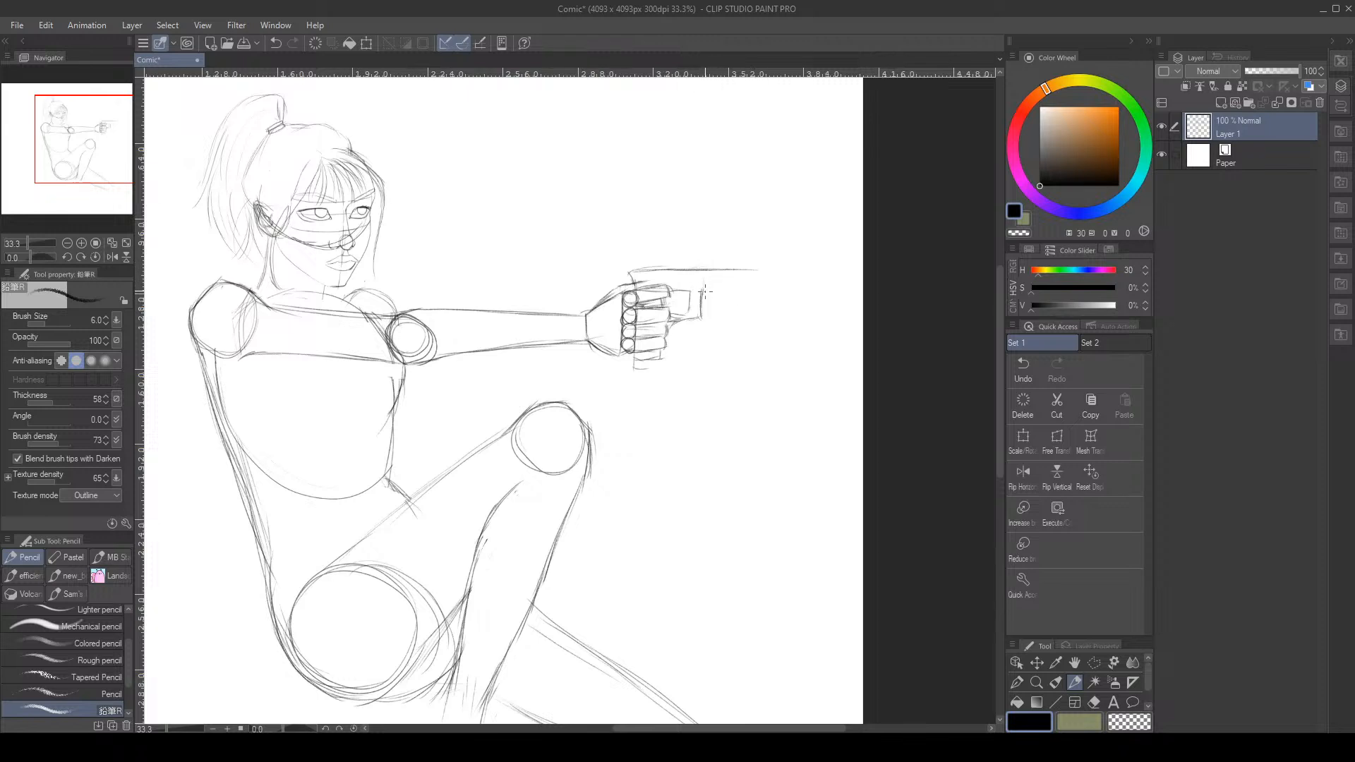
Complete the pistol with the barrel's underside, the slide's top edge and the vertical muzzle end
mouse_move(712, 292)
mouse_down()
mouse_move(758, 291)
mouse_move(743, 290)
mouse_up()
drag(756, 271, 754, 286)
drag(756, 271, 761, 288)
mouse_move(631, 247)
mouse_down()
mouse_move(757, 272)
mouse_move(685, 243)
mouse_move(748, 247)
mouse_move(679, 245)
mouse_move(760, 245)
mouse_up()
key(e)
key(p)
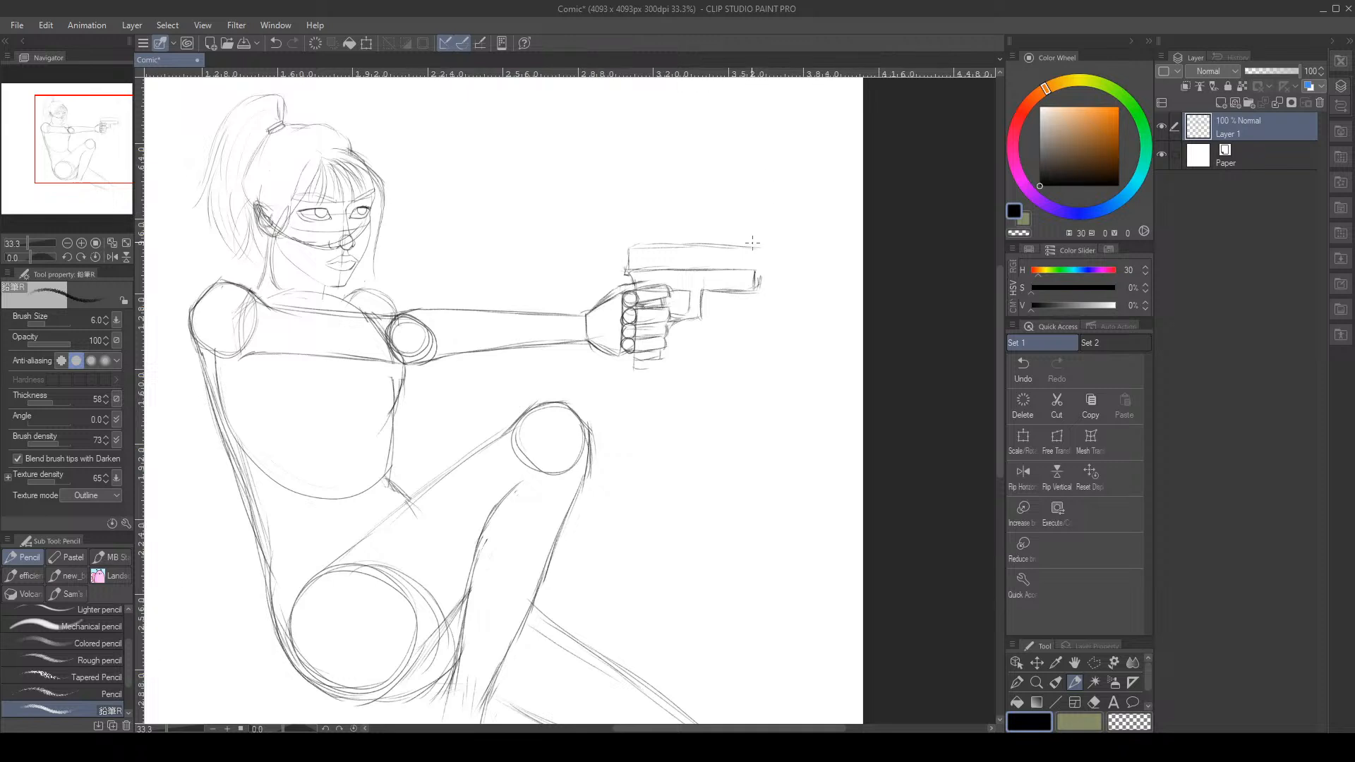
drag(756, 249, 755, 268)
drag(761, 248, 750, 288)
drag(770, 236, 669, 240)
scroll(591, 320, down, 5)
scroll(543, 316, up, 3)
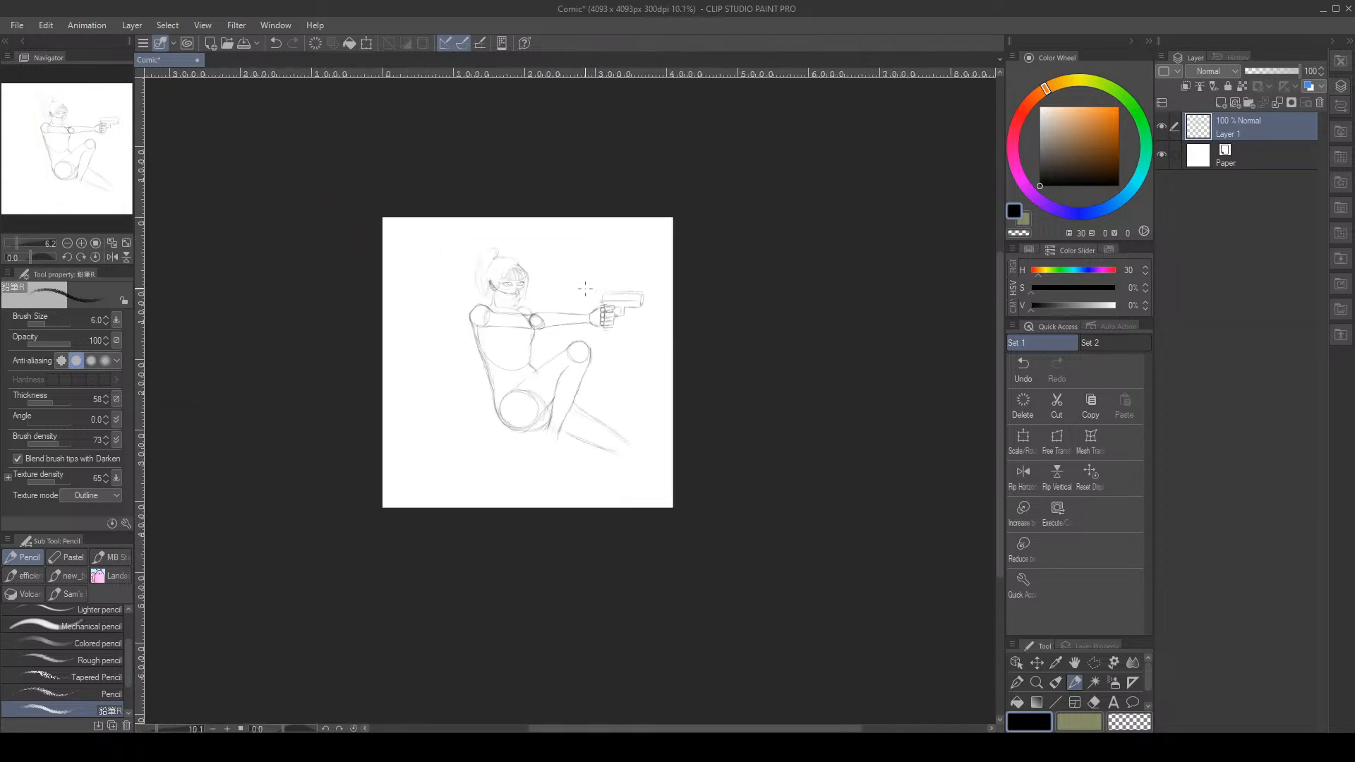
scroll(544, 315, up, 1)
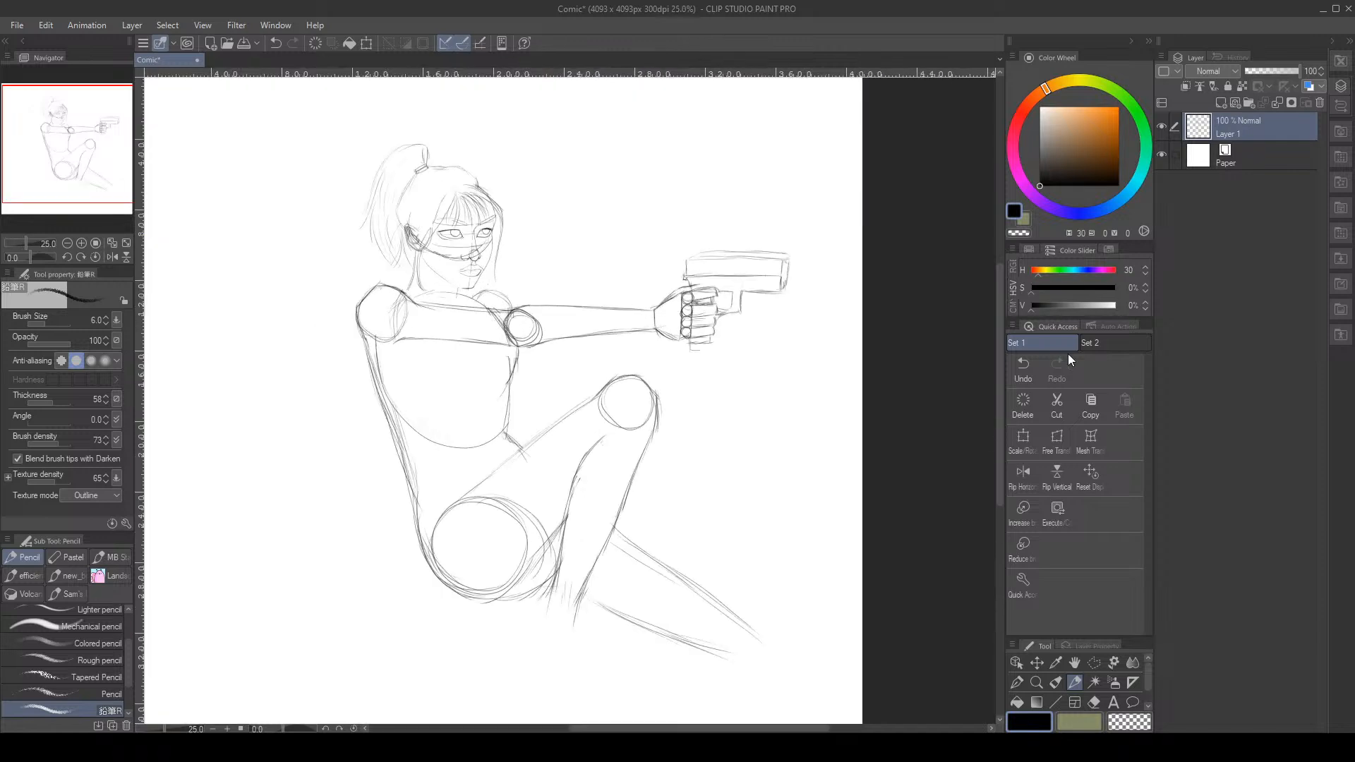
Enlarge the hard eraser to a brush size of 1445.5 and erase the whole sketch
click(1094, 702)
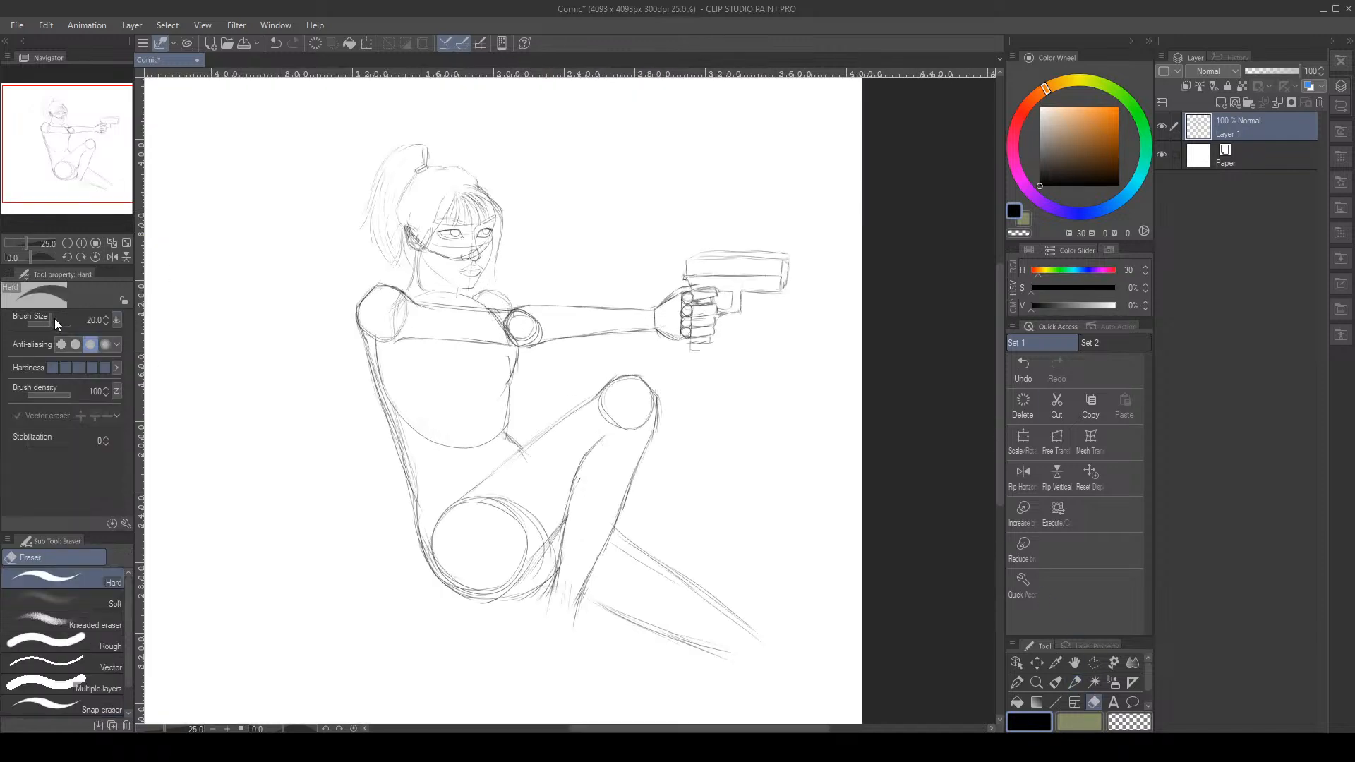
drag(66, 319, 69, 319)
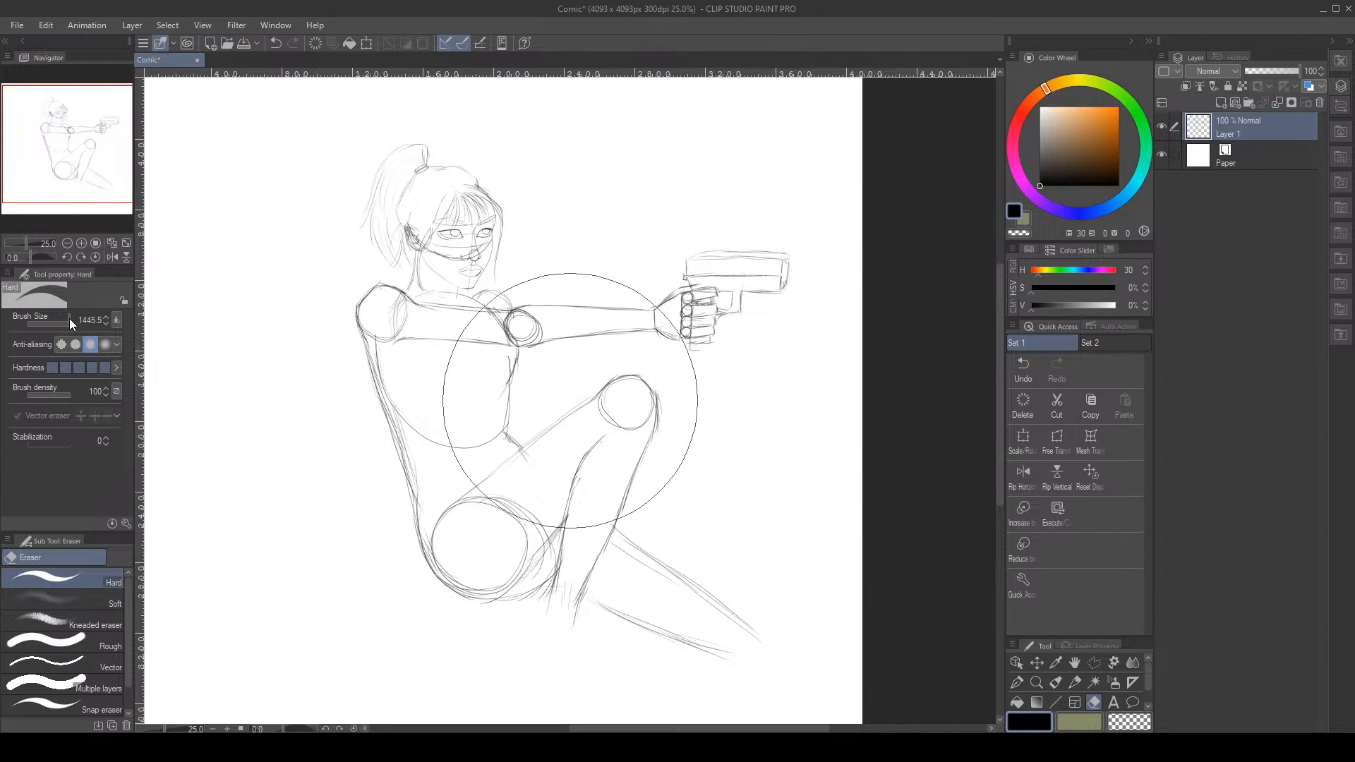
mouse_move(363, 45)
mouse_down()
mouse_move(330, 311)
mouse_move(435, 297)
mouse_move(555, 408)
mouse_move(706, 475)
mouse_move(744, 620)
mouse_move(784, 664)
mouse_up()
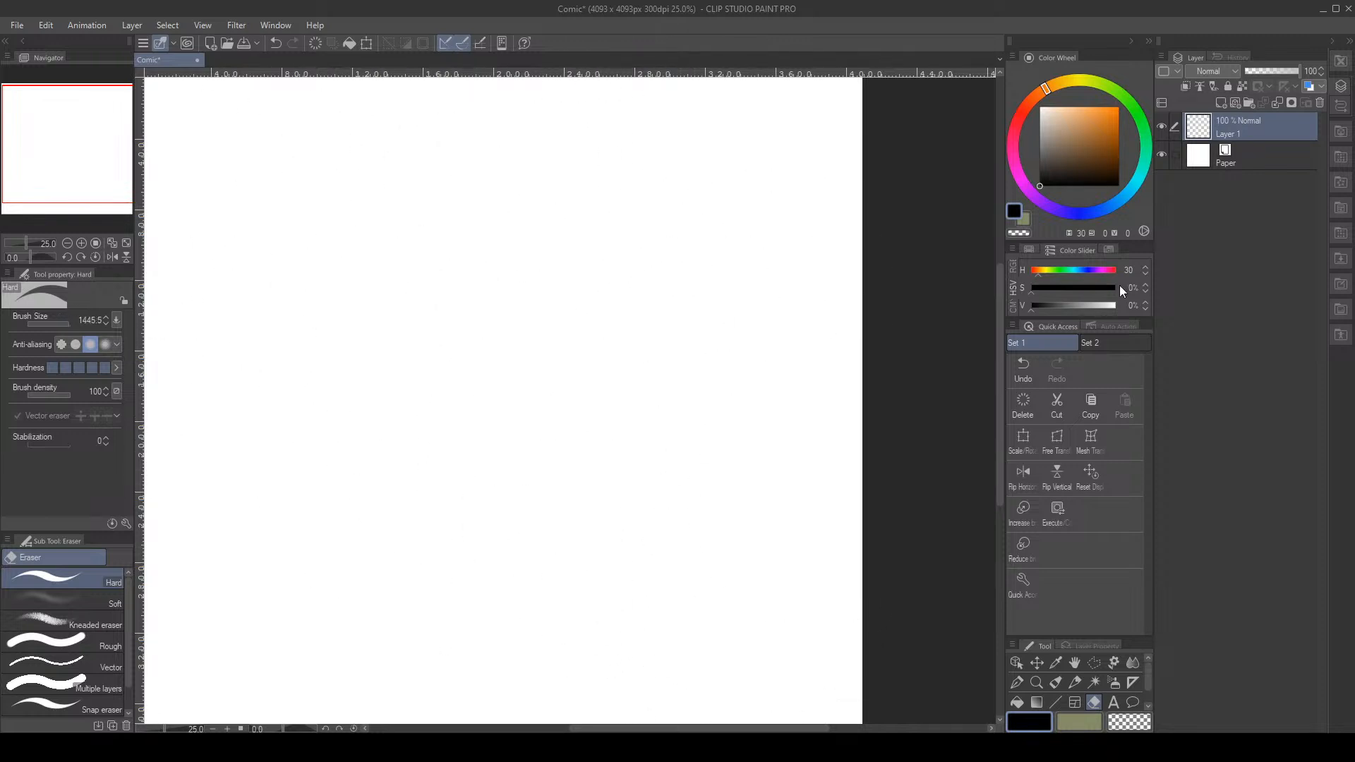
Switch to the G-pen and set an off-white colour with hue 30, saturation 5% and value 95%
click(1073, 683)
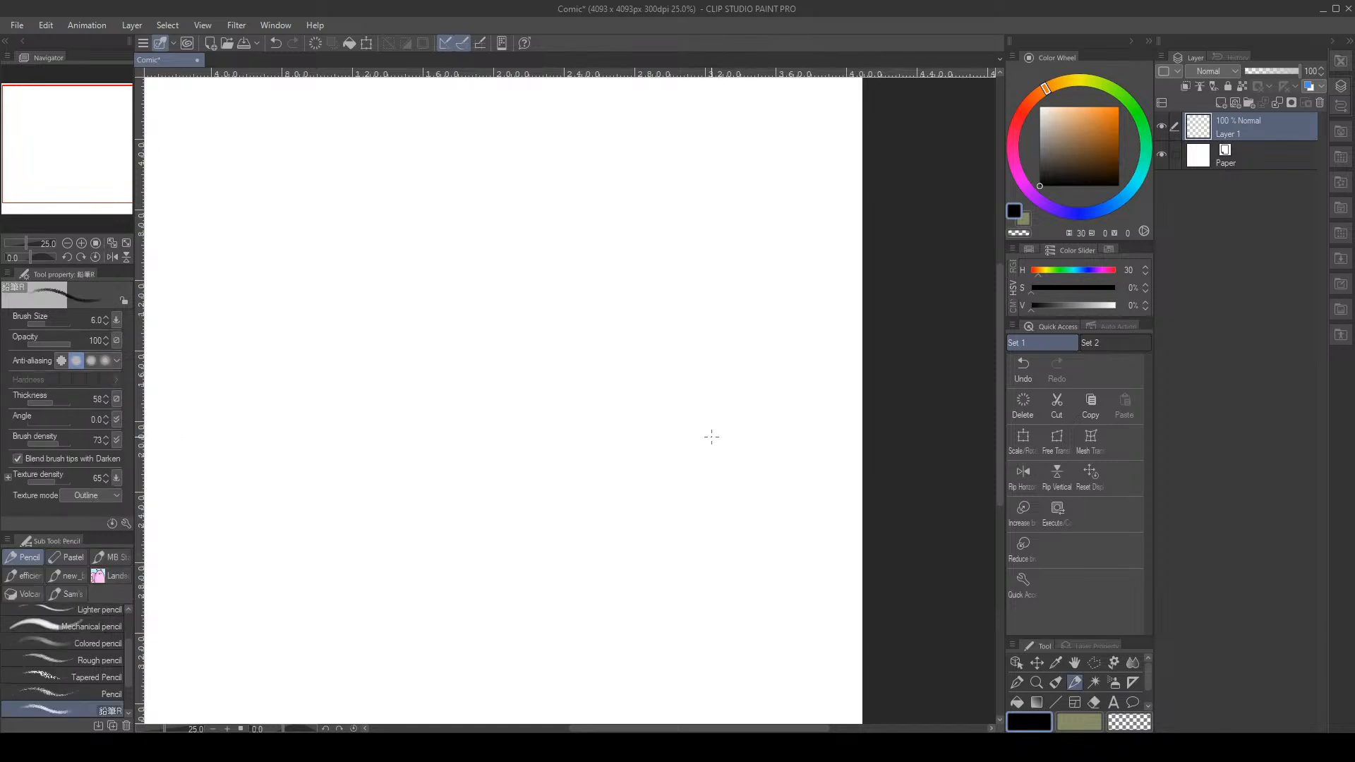
scroll(786, 434, down, 4)
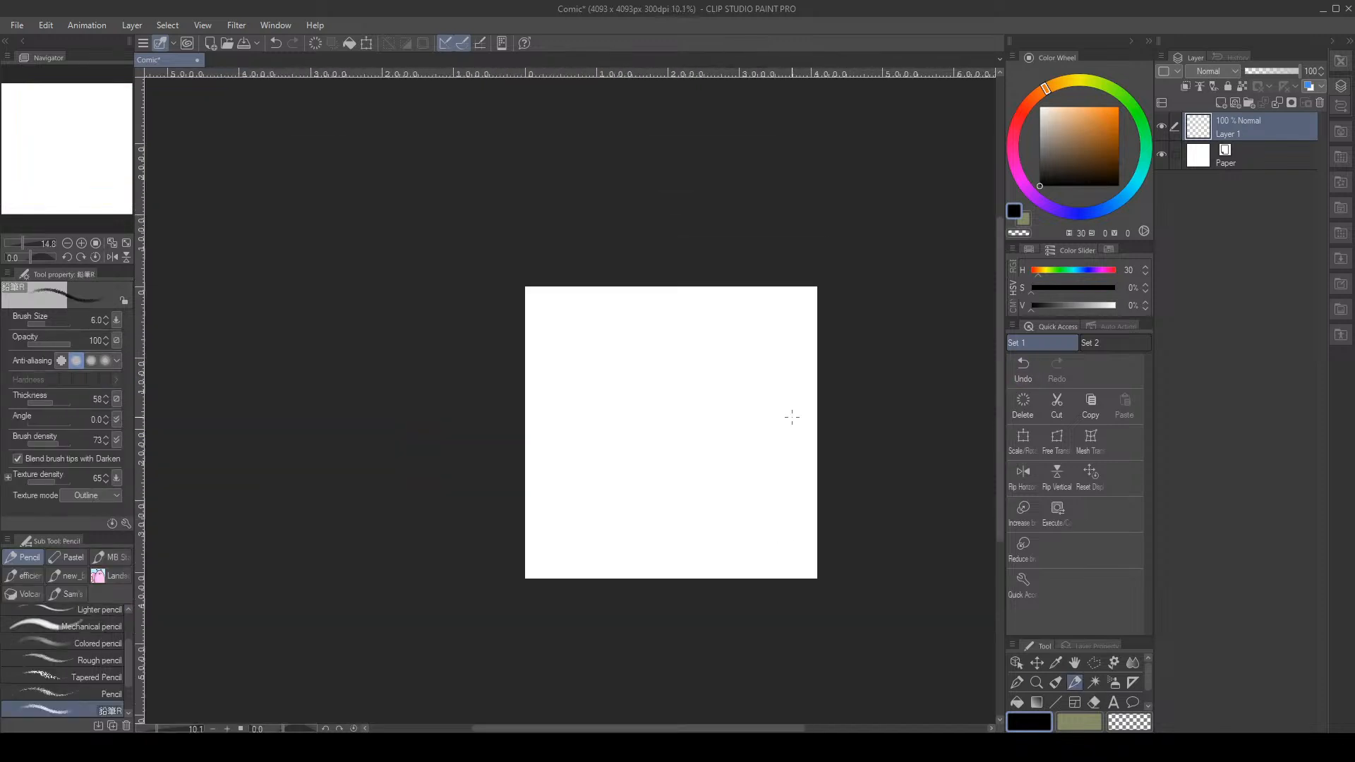
scroll(751, 428, up, 2)
key(p)
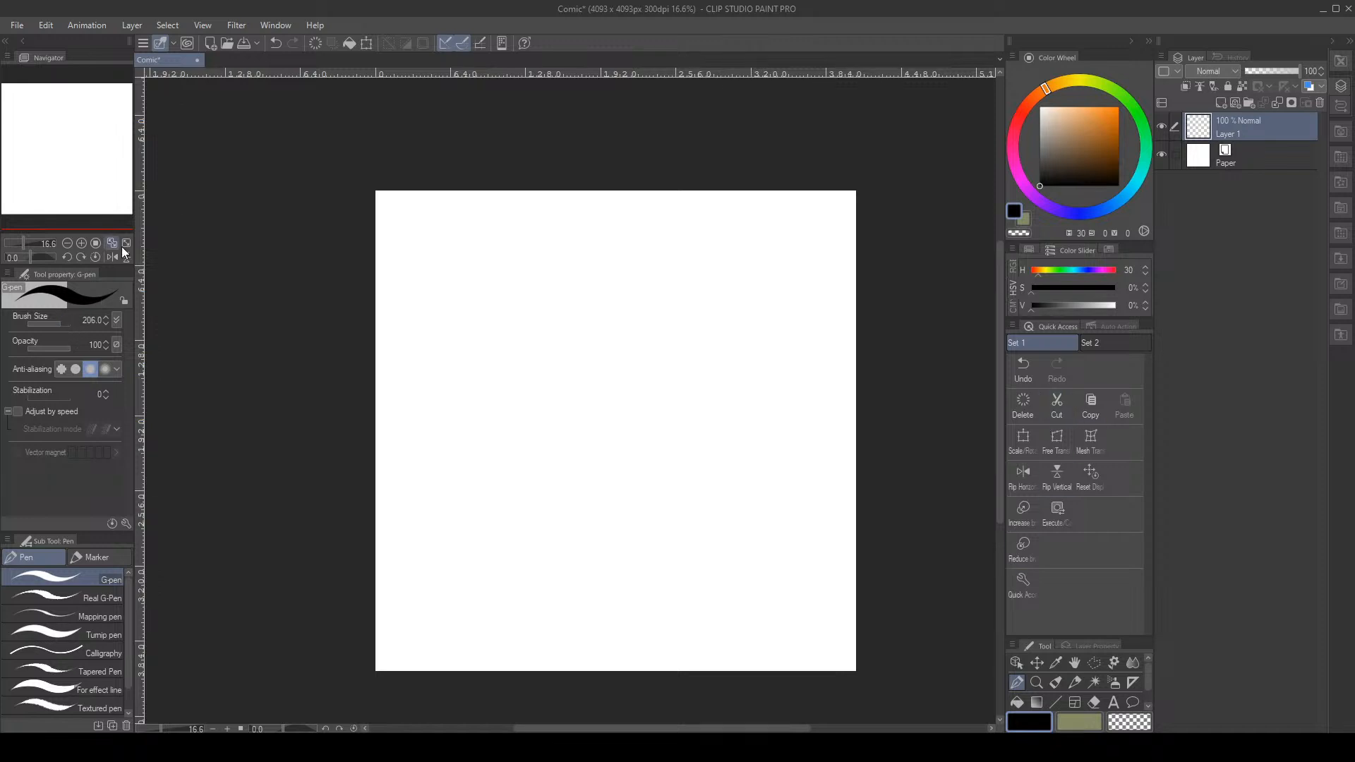
drag(1095, 305, 1121, 290)
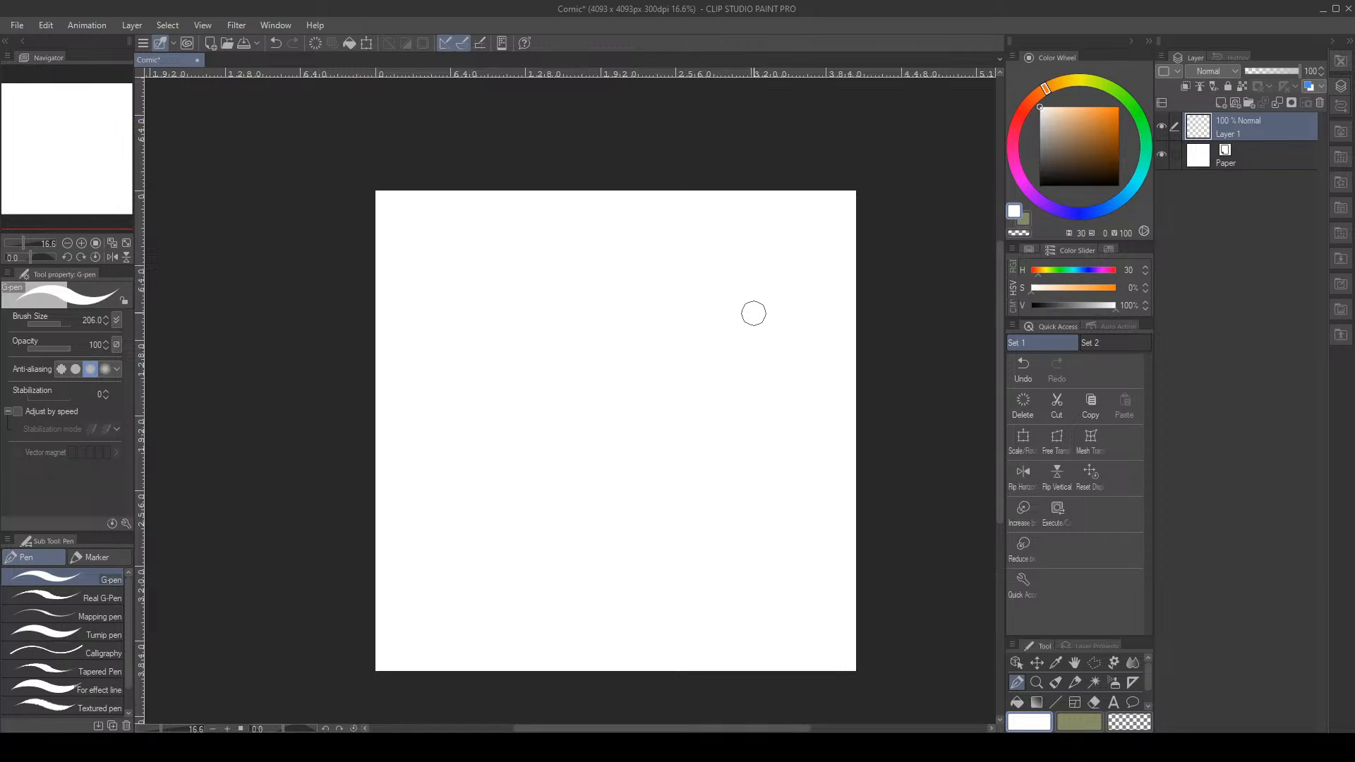
mouse_move(754, 314)
mouse_down()
mouse_move(732, 258)
mouse_move(743, 234)
mouse_move(684, 212)
mouse_move(666, 243)
mouse_up()
click(1146, 309)
click(1146, 309)
click(1145, 308)
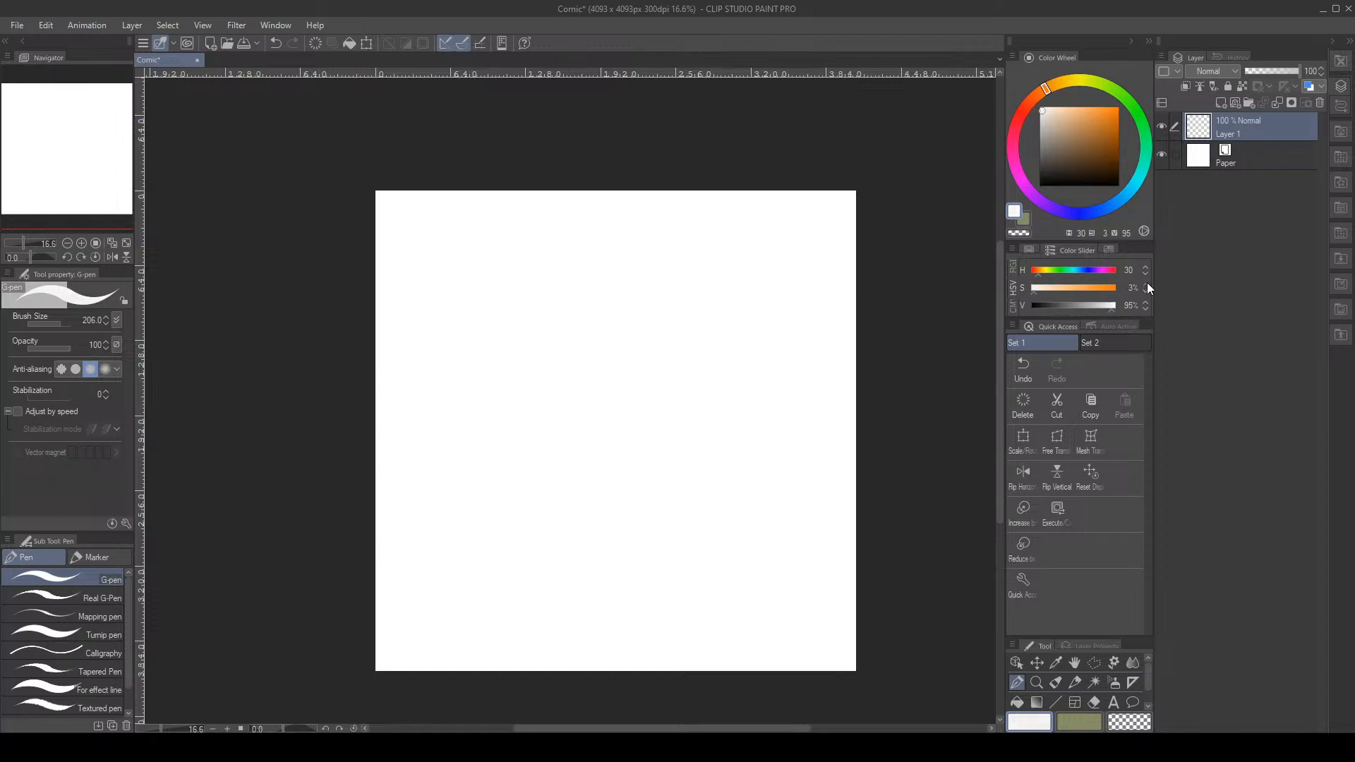
click(1047, 87)
Enlarge the G-pen to a brush size of 1228.9 and paint the entire canvas off-white
mouse_move(756, 390)
mouse_down()
mouse_move(745, 417)
mouse_move(772, 437)
mouse_move(851, 385)
mouse_up()
mouse_move(798, 451)
mouse_down()
mouse_move(777, 489)
mouse_move(811, 493)
mouse_move(796, 500)
mouse_up()
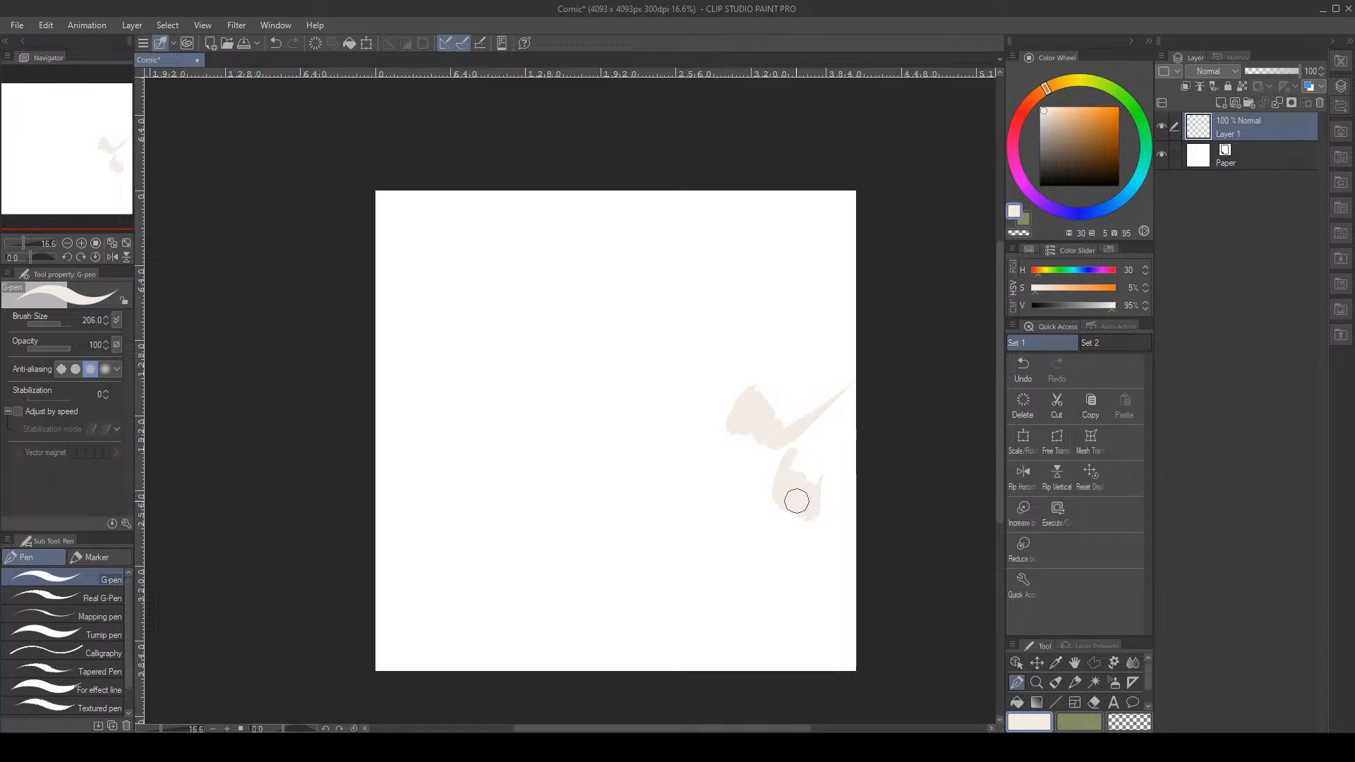
drag(75, 321, 71, 320)
mouse_move(817, 408)
mouse_down()
mouse_move(866, 343)
mouse_move(698, 462)
mouse_move(852, 403)
mouse_move(661, 598)
mouse_move(782, 542)
mouse_move(782, 583)
mouse_move(878, 597)
mouse_move(824, 635)
mouse_move(602, 609)
mouse_move(524, 674)
mouse_move(571, 473)
mouse_move(463, 586)
mouse_move(423, 571)
mouse_move(382, 520)
mouse_move(384, 167)
mouse_move(473, 124)
mouse_move(441, 356)
mouse_move(604, 183)
mouse_move(567, 341)
mouse_move(624, 421)
mouse_move(796, 248)
mouse_move(863, 258)
mouse_up()
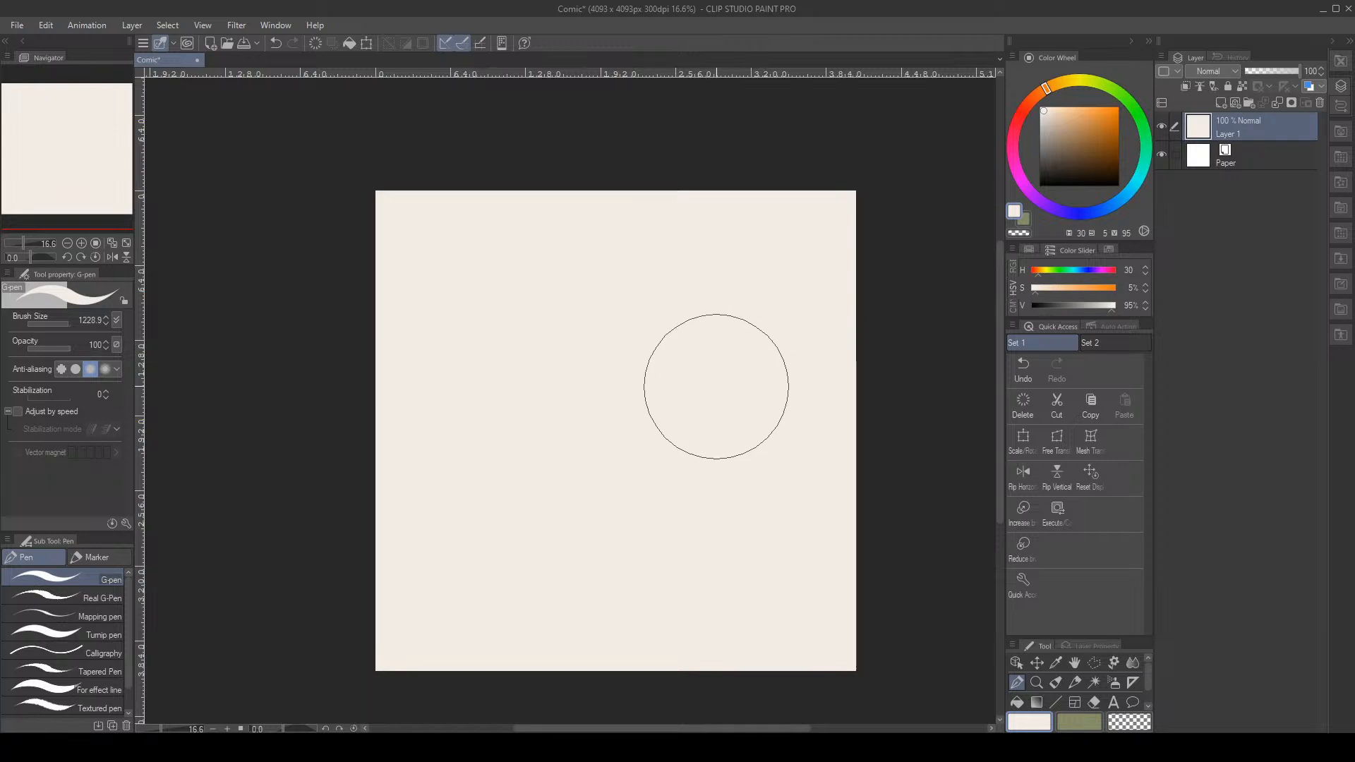
Return to the pencil, choose black as the drawing colour, and add a new layer above the painted background
click(1075, 682)
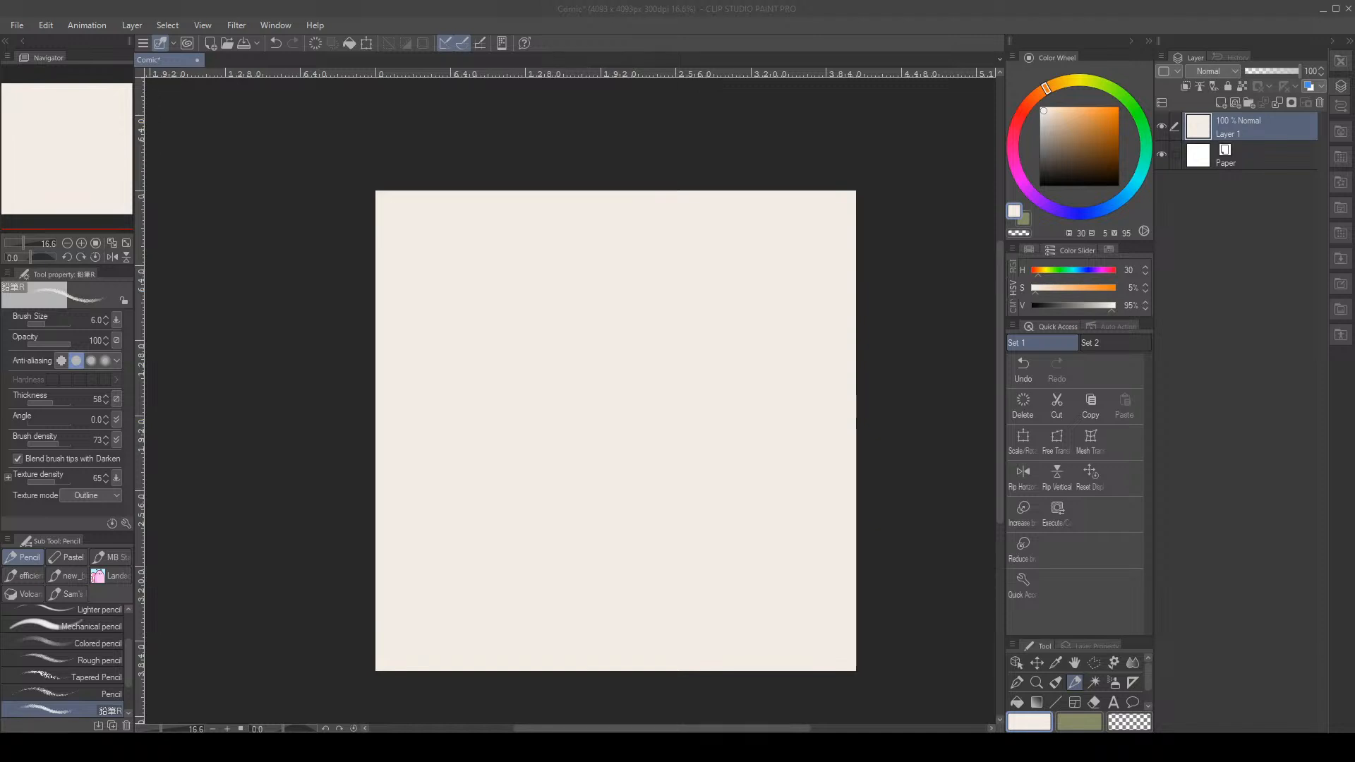
key(alt+Tab)
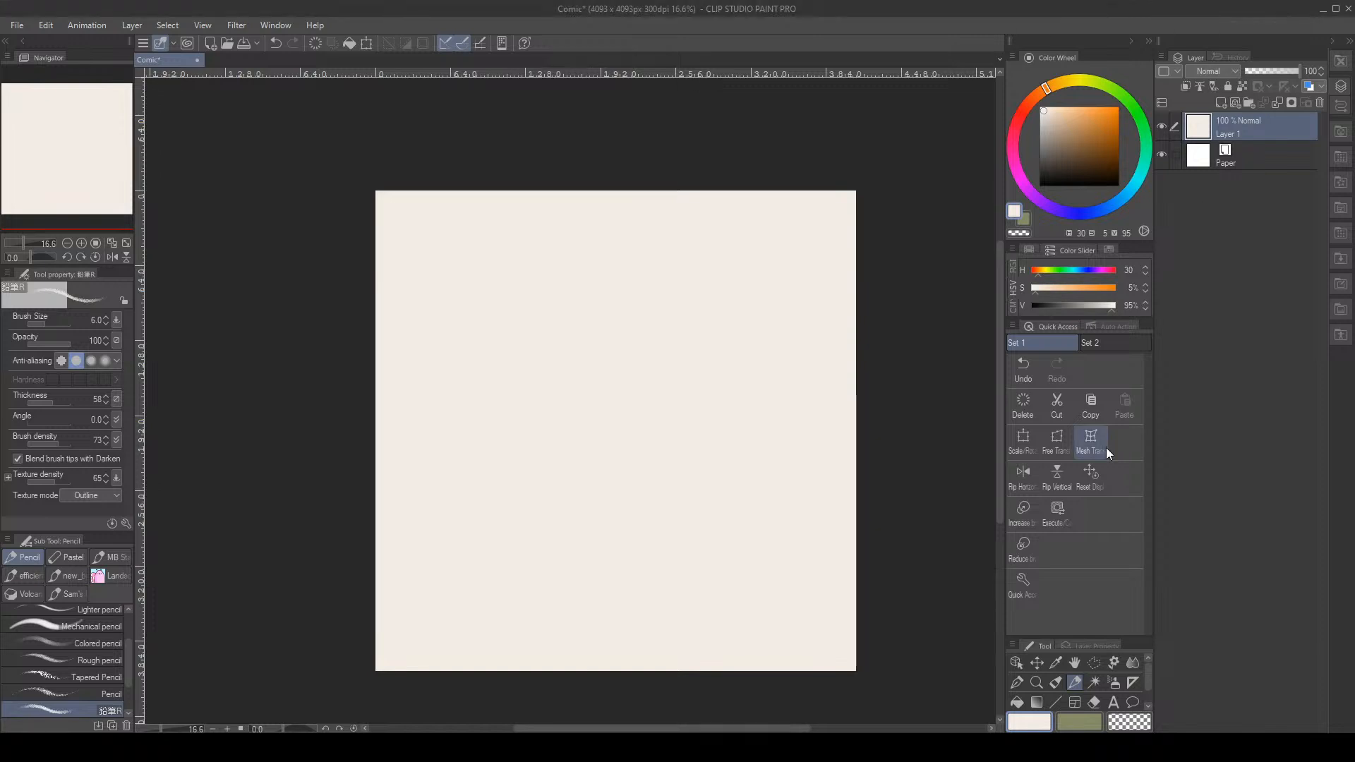
click(1219, 103)
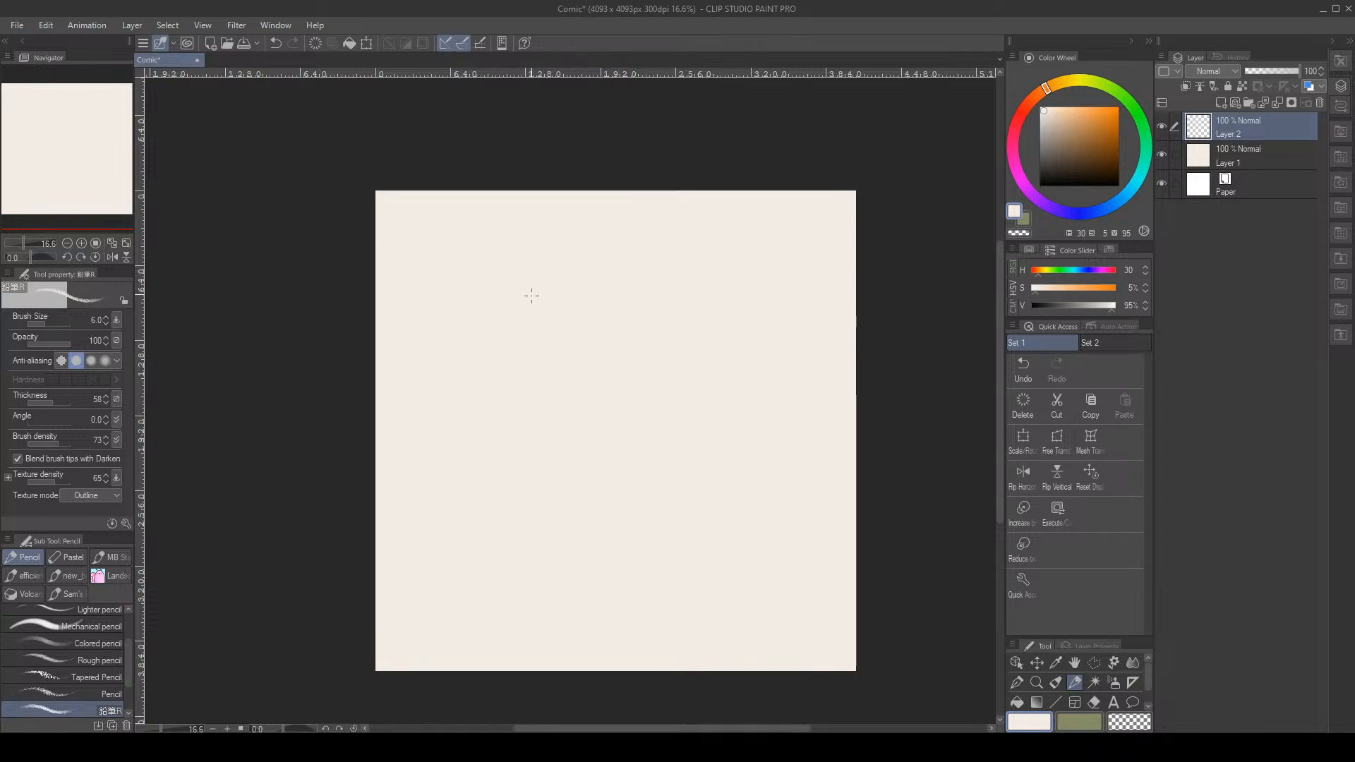
click(1036, 187)
click(1161, 155)
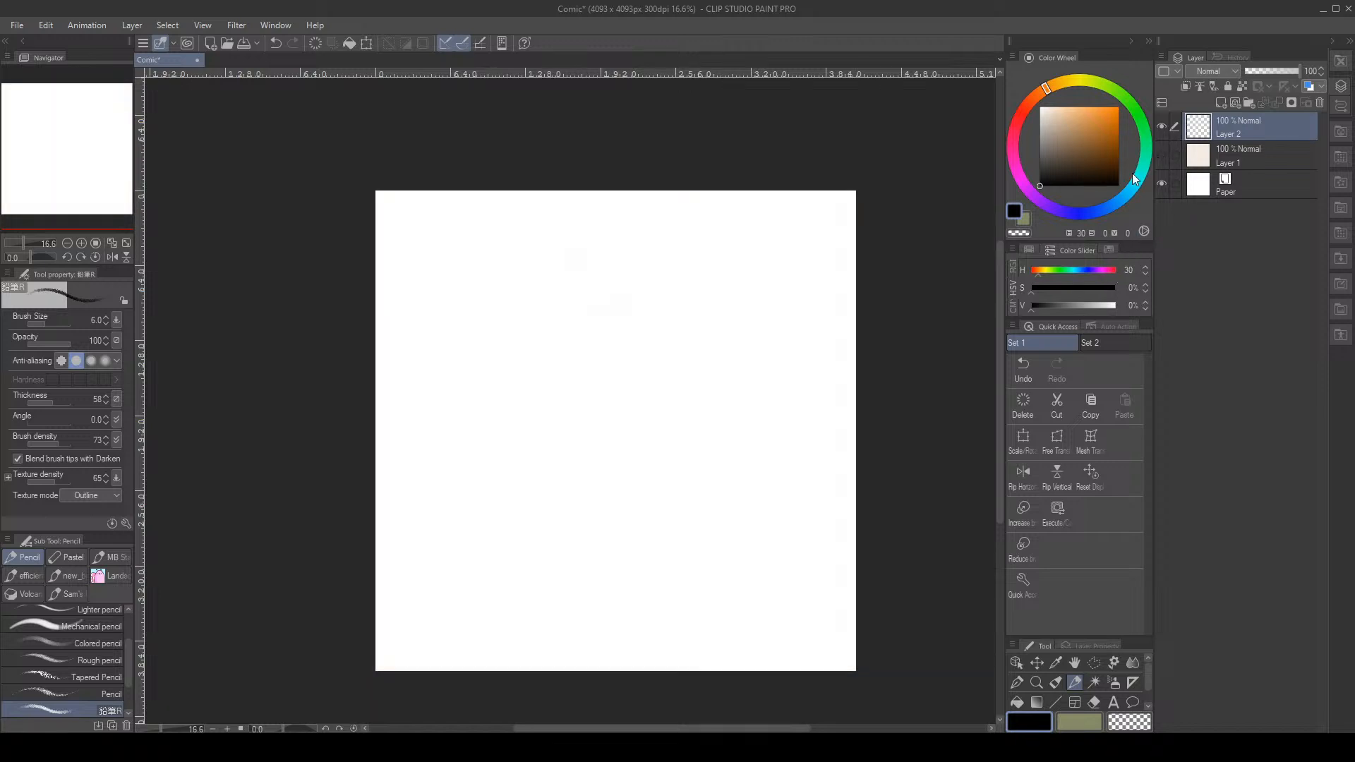
click(1022, 368)
click(1161, 127)
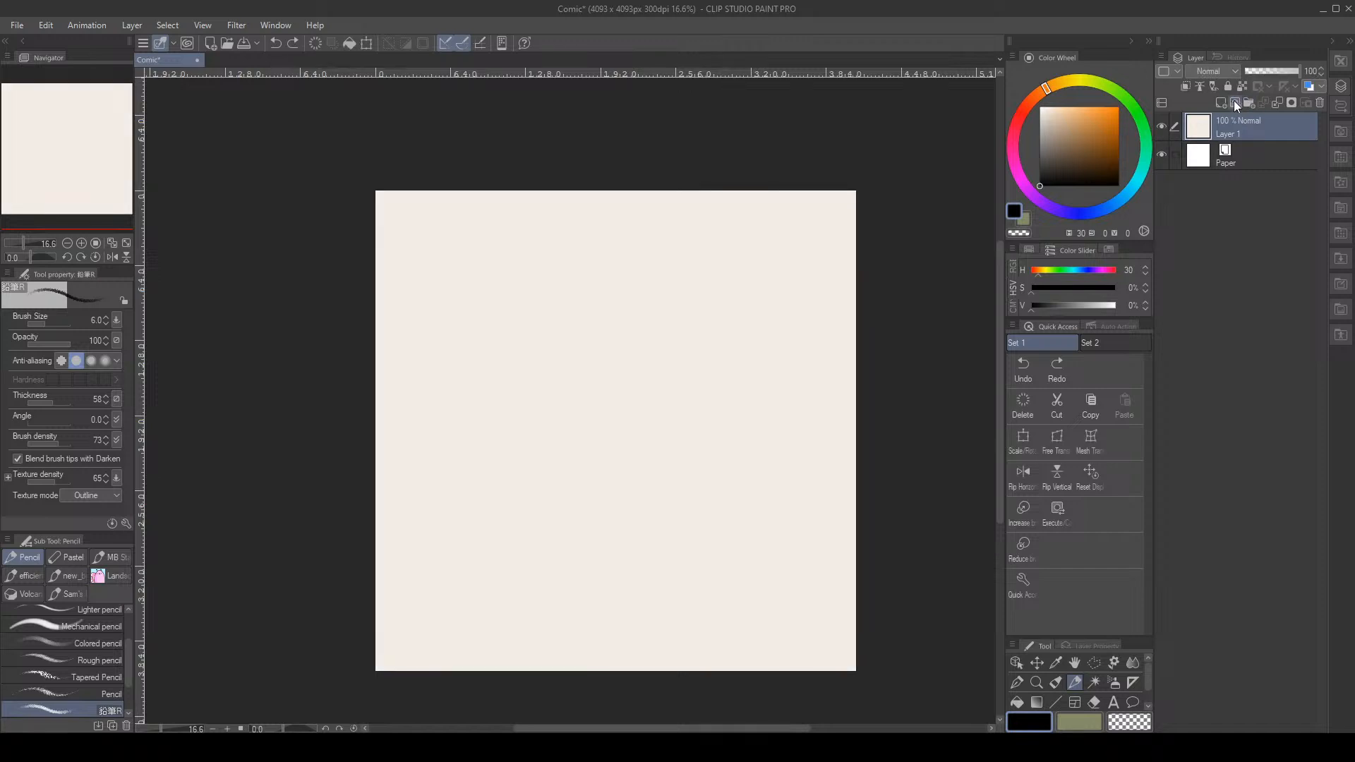
click(1219, 103)
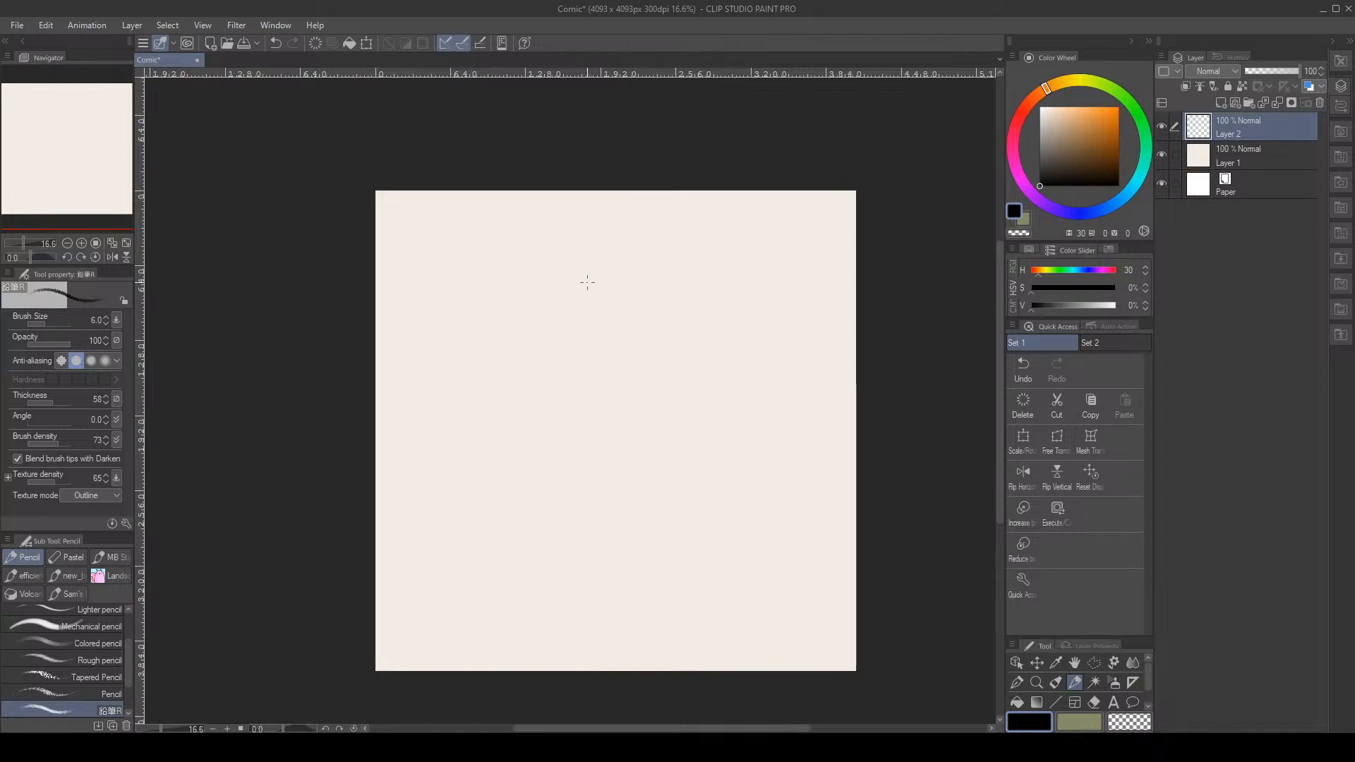
mouse_move(626, 299)
mouse_down()
mouse_move(565, 248)
mouse_move(589, 321)
mouse_up()
drag(598, 247, 575, 360)
click(1020, 366)
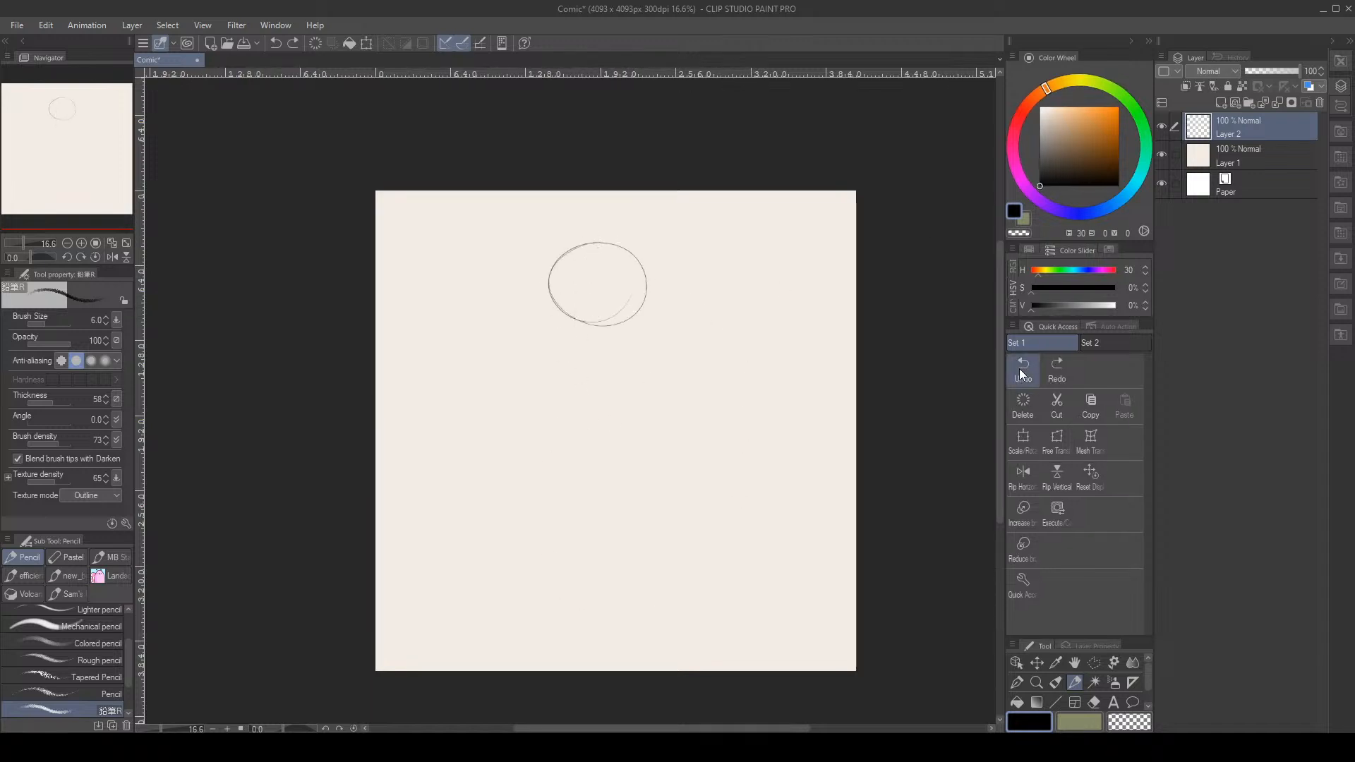
click(1022, 369)
click(1024, 370)
click(1058, 368)
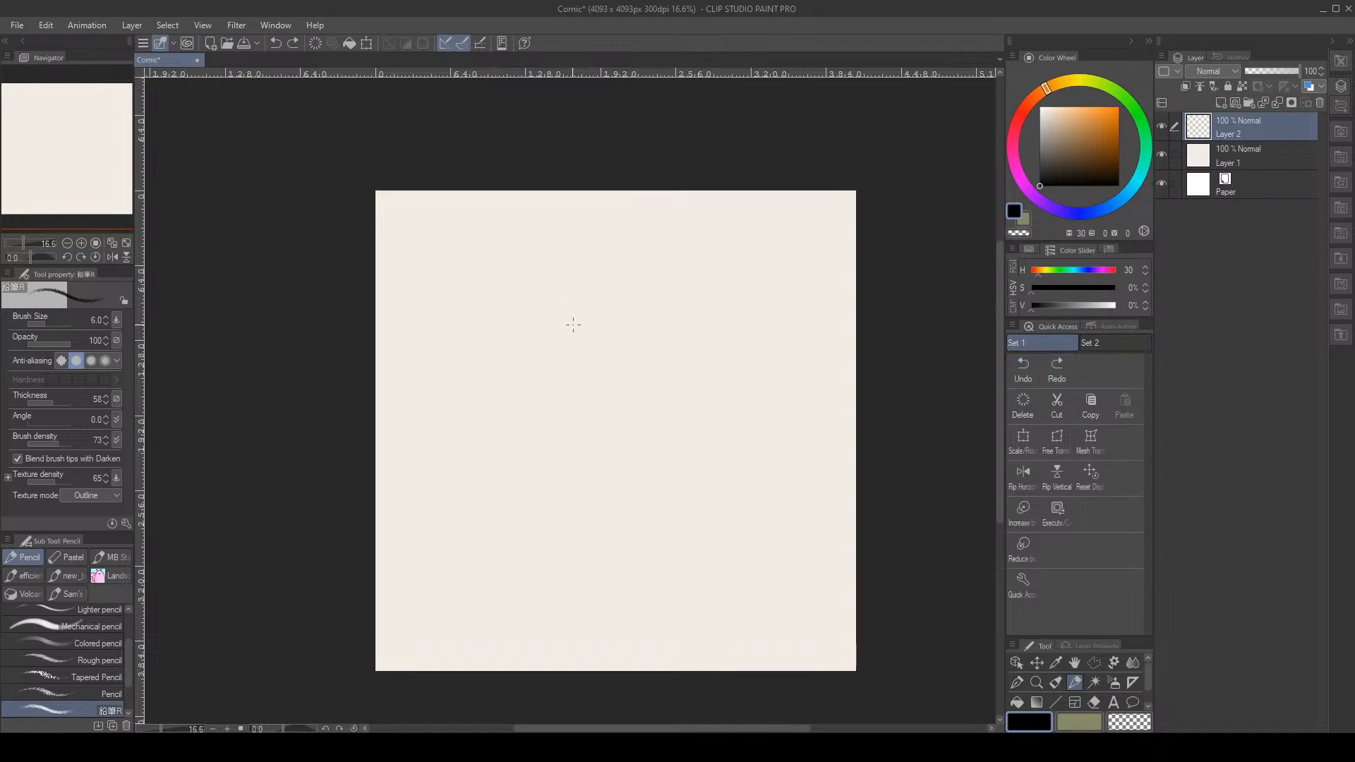
Sketch a tilted egg-shaped ribcage in the upper middle of the canvas, broad at the top and narrowing downward
scroll(555, 331, up, 2)
scroll(556, 342, down, 2)
scroll(550, 348, up, 2)
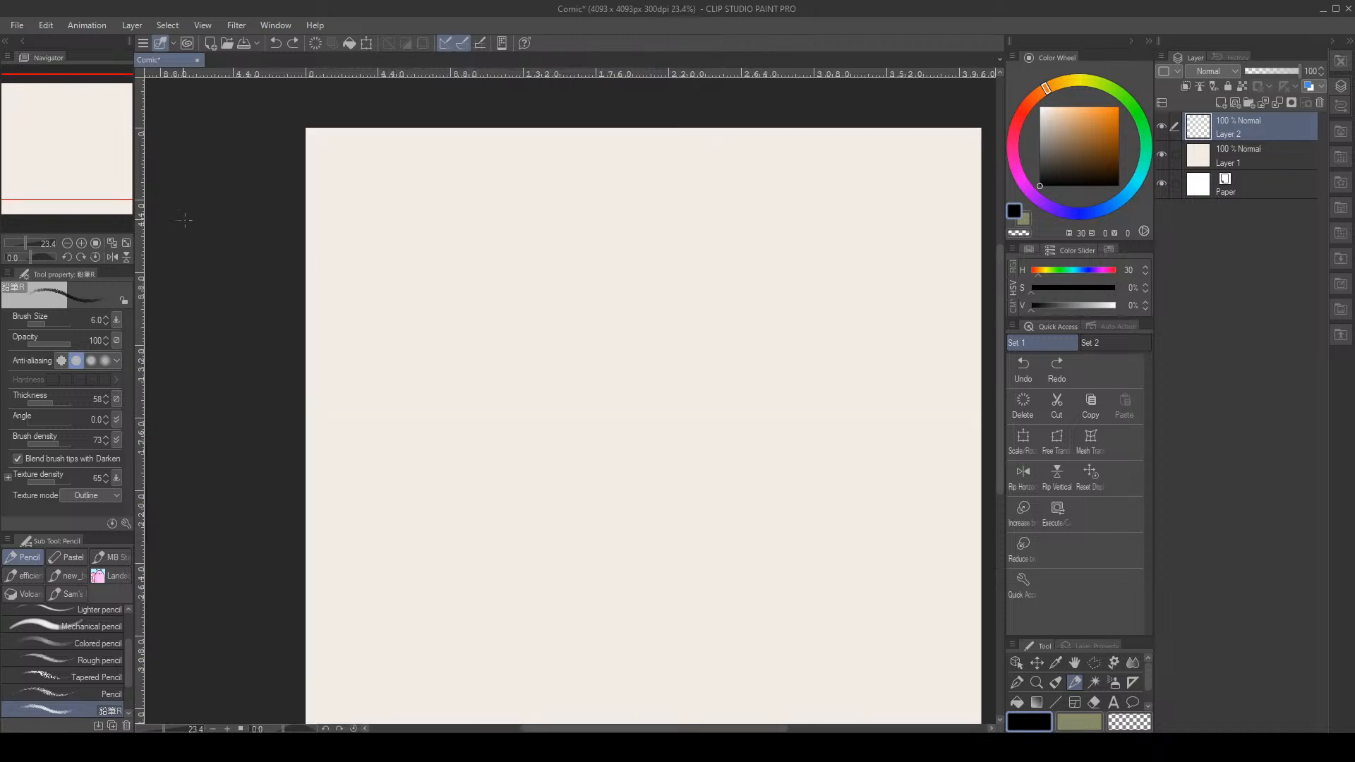
drag(77, 150, 91, 156)
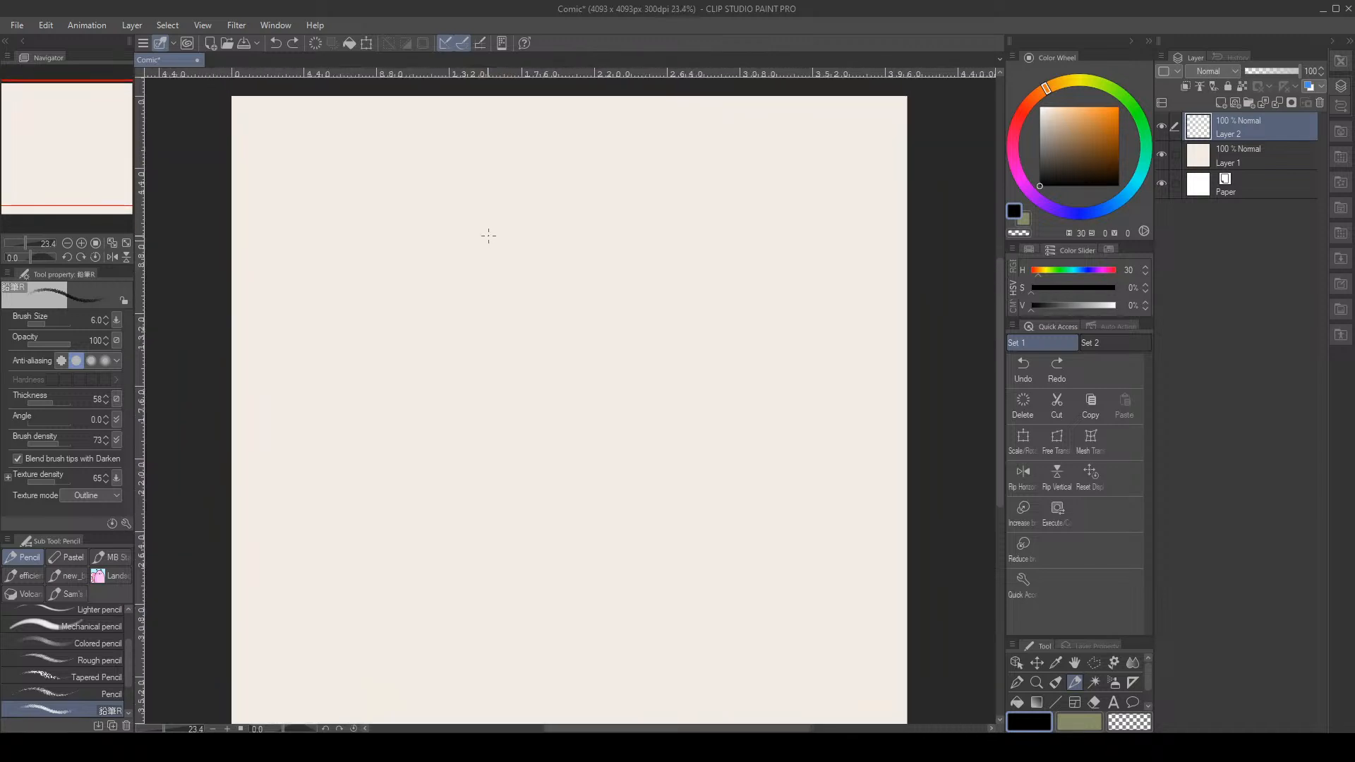
drag(479, 225, 444, 314)
mouse_move(453, 300)
mouse_down()
mouse_move(463, 345)
mouse_move(490, 356)
mouse_move(592, 301)
mouse_up()
mouse_move(478, 218)
mouse_down()
mouse_move(530, 236)
mouse_move(530, 206)
mouse_move(587, 259)
mouse_move(602, 226)
mouse_up()
Sketch the pelvis below the ribcage with a slanted hip line, curved leg opening, lower edge and curved waistline
drag(583, 429, 642, 481)
drag(609, 455, 560, 529)
drag(549, 526, 480, 498)
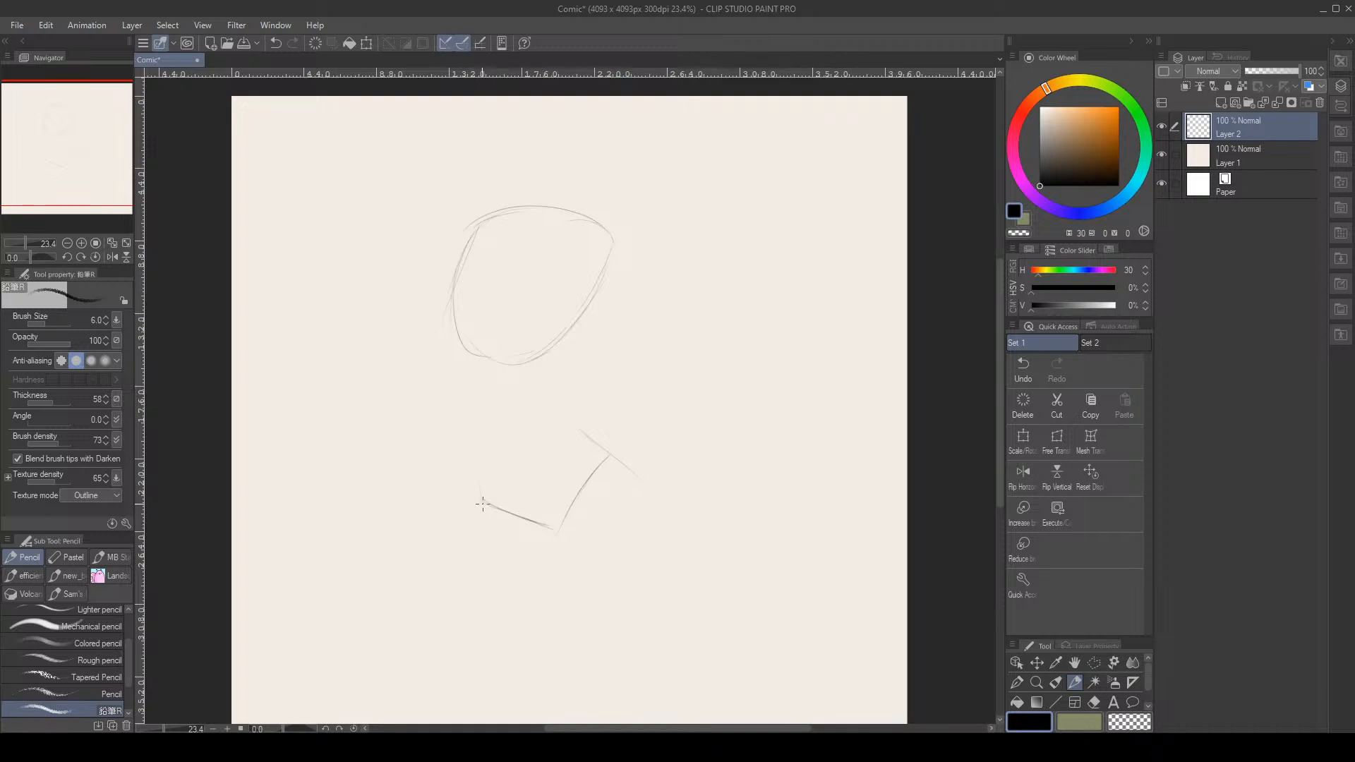
drag(513, 514, 473, 494)
drag(597, 474, 621, 452)
mouse_move(478, 482)
mouse_down()
mouse_move(527, 475)
mouse_move(580, 436)
mouse_up()
Draw the side contour running from the ribcage's upper corner down to the waist and out over the hip
drag(554, 403, 644, 484)
mouse_move(594, 296)
mouse_down()
mouse_move(570, 346)
mouse_move(601, 275)
mouse_move(537, 406)
mouse_move(575, 331)
mouse_move(549, 399)
mouse_up()
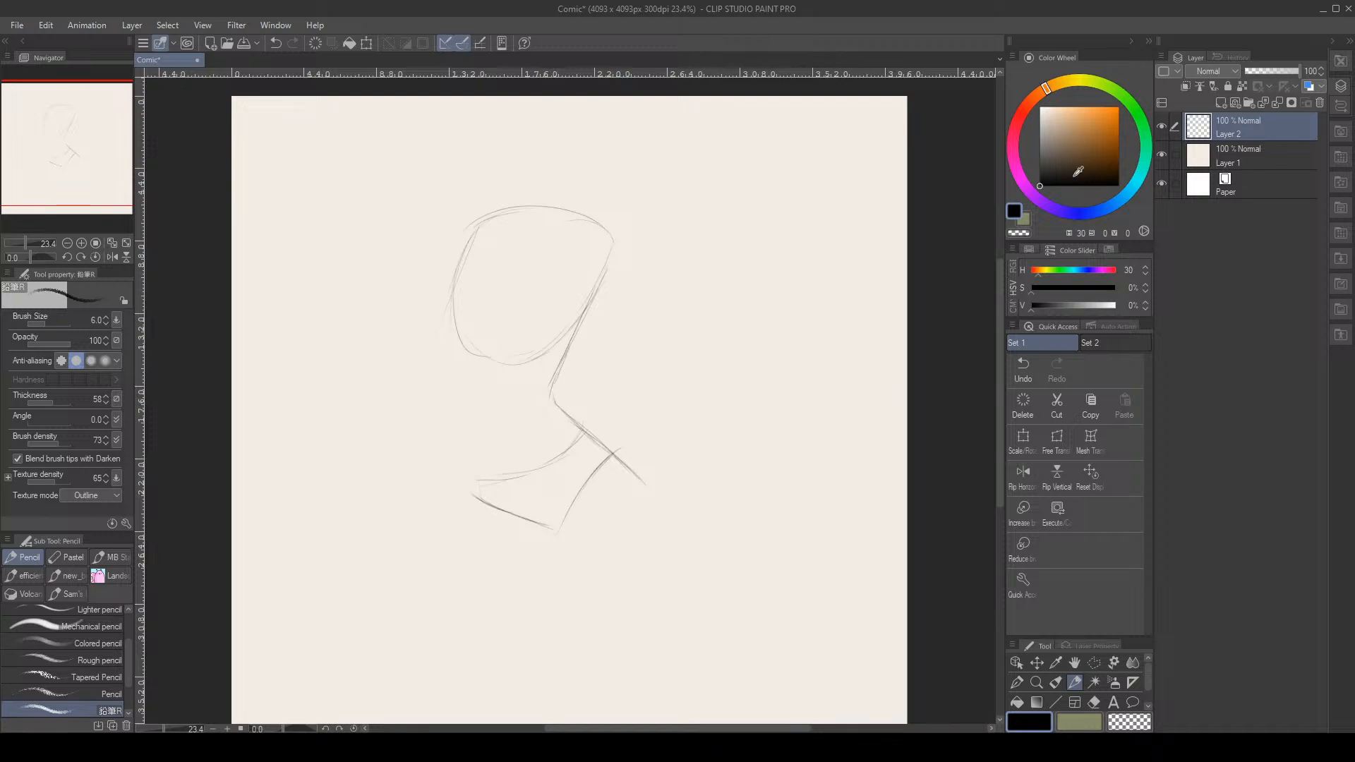
mouse_move(585, 299)
mouse_down()
mouse_move(563, 361)
mouse_move(600, 293)
mouse_move(612, 224)
mouse_up()
key(e)
click(605, 242)
key(ctrl+z)
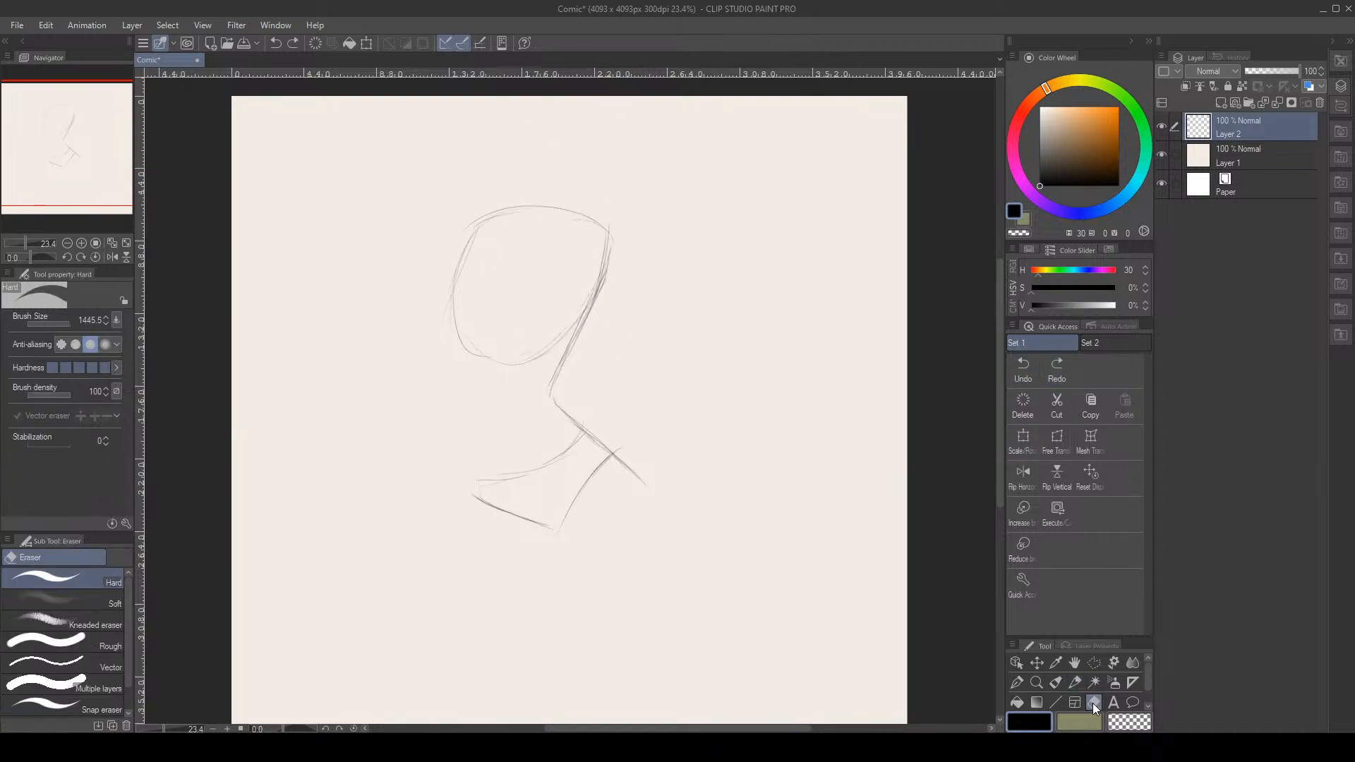
Trim the doubled strokes along the ribcage's side contour with a smaller eraser and redraw the contour into the waist
click(52, 316)
drag(615, 228, 598, 310)
click(1075, 681)
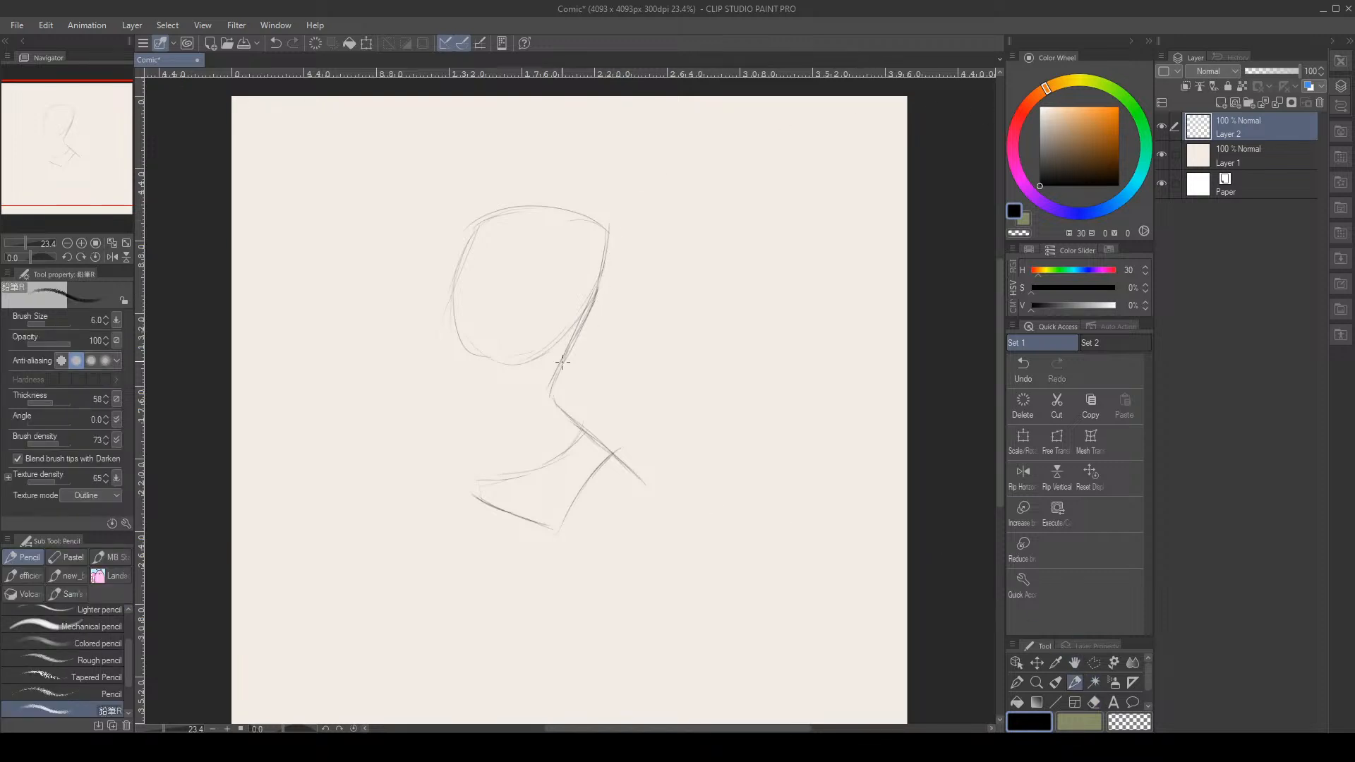
mouse_move(562, 363)
mouse_down()
mouse_move(553, 401)
mouse_move(557, 390)
mouse_up()
Select the pelvis sketch with a polyline selection, move it slightly up towards the ribcage, apply the transformation and deselect
click(1093, 662)
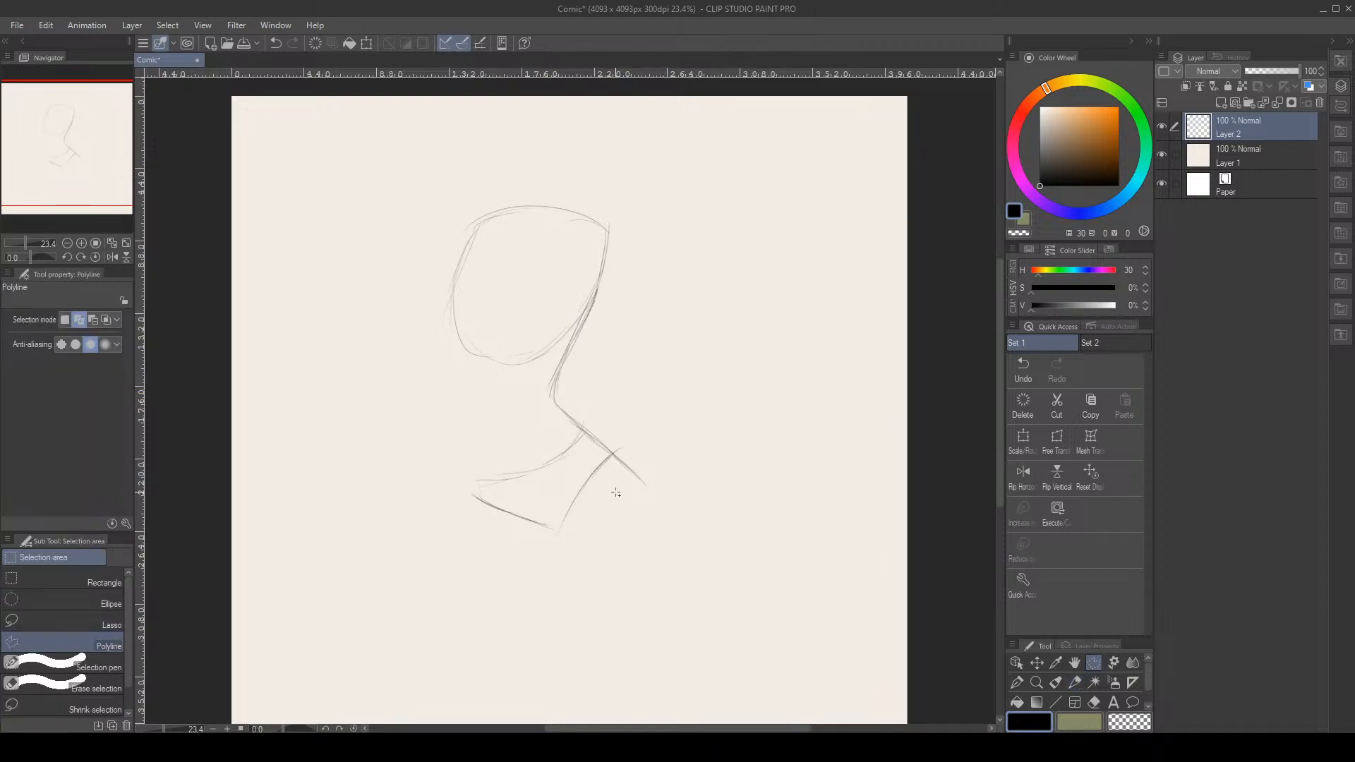
click(533, 401)
click(602, 387)
click(704, 443)
click(671, 571)
click(460, 569)
click(381, 473)
click(534, 400)
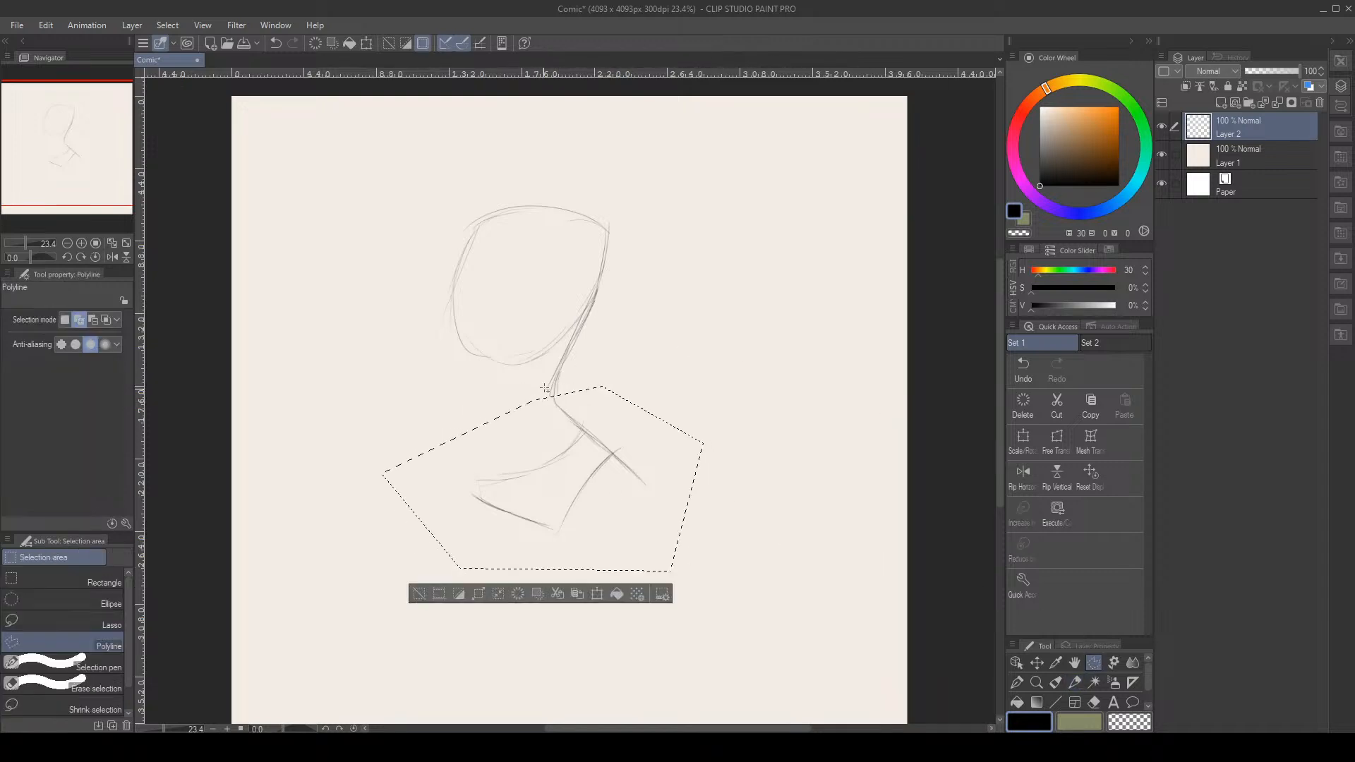
key(ctrl+t)
drag(655, 460, 662, 444)
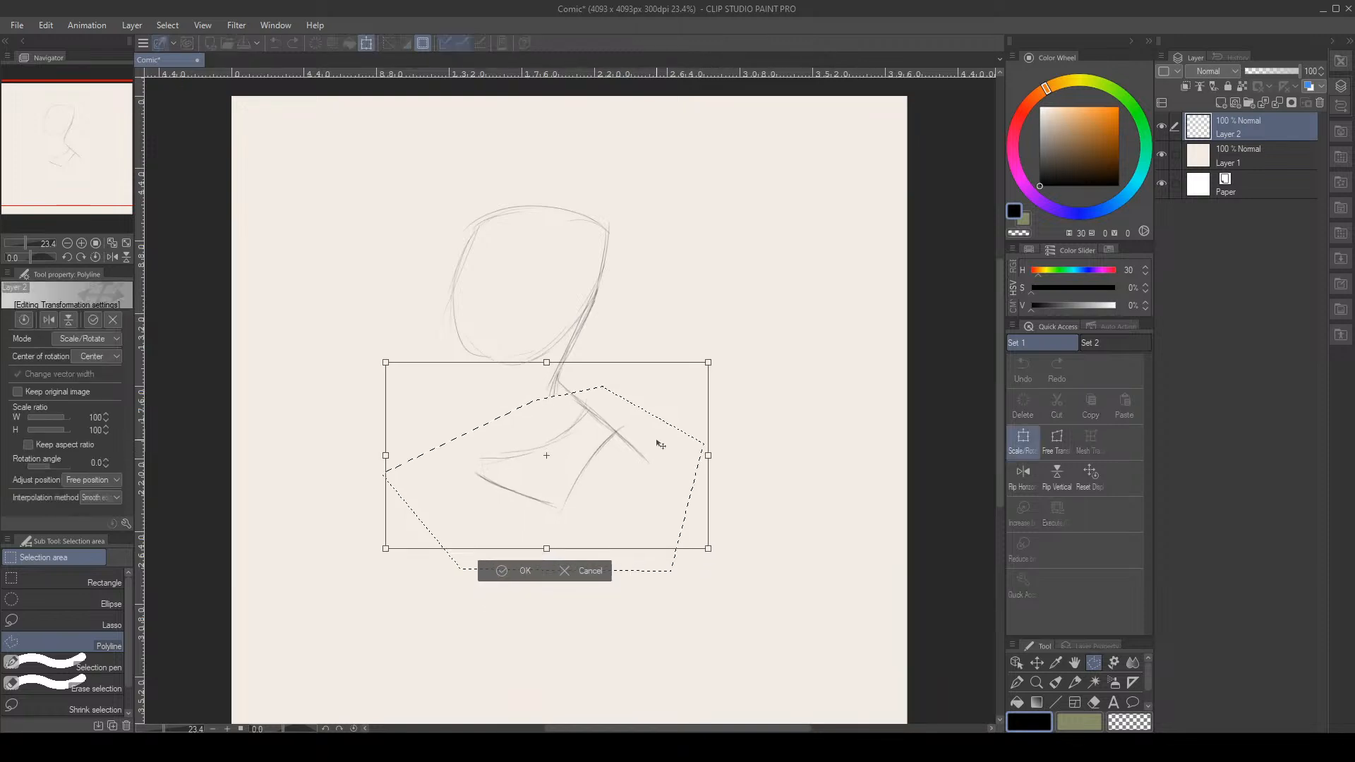
click(499, 573)
key(ctrl+d)
Pencil in the waist corner and draw two curved torso lines from the ribcage's sides converging at the crotch
click(1075, 682)
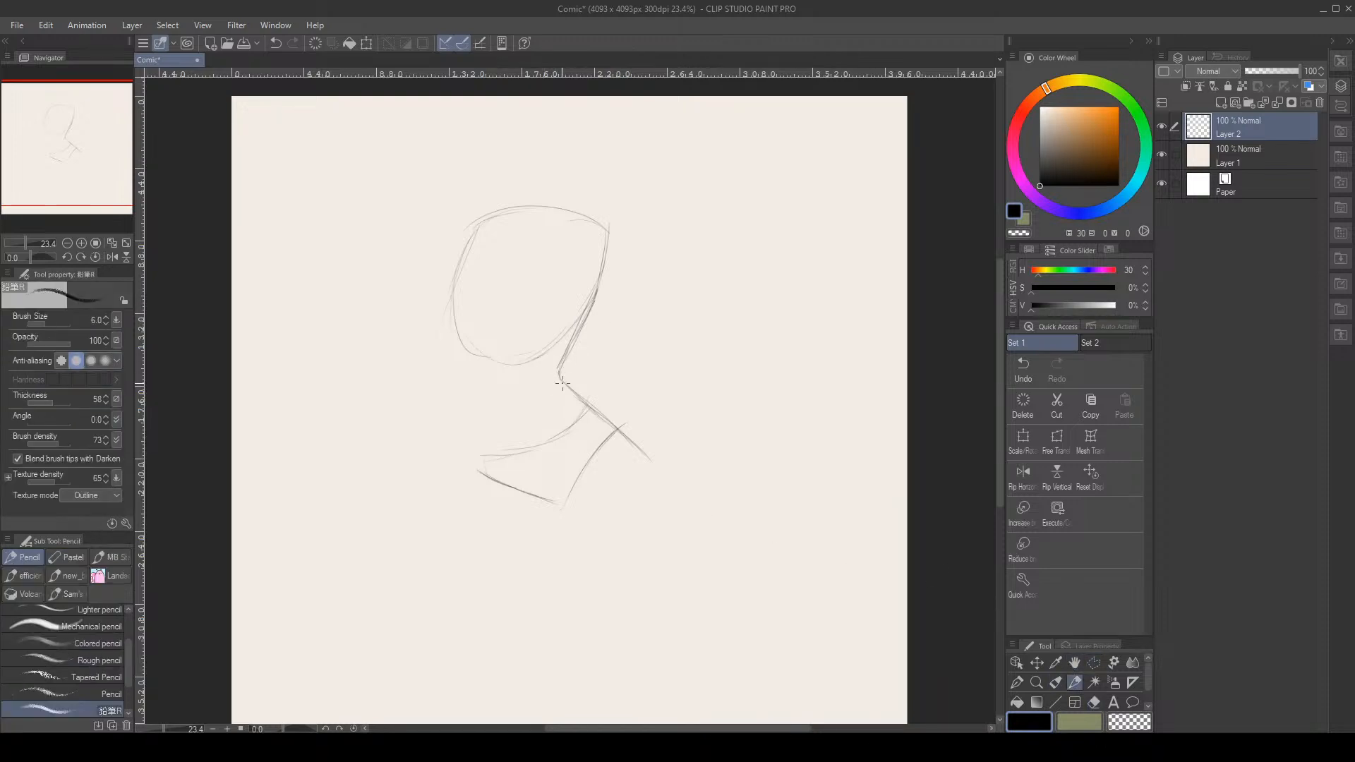
drag(562, 385, 560, 364)
drag(463, 368, 455, 328)
mouse_move(456, 337)
mouse_down()
mouse_move(507, 453)
mouse_move(539, 488)
mouse_move(561, 506)
mouse_up()
drag(555, 404, 562, 503)
drag(558, 499, 565, 511)
mouse_move(461, 356)
mouse_down()
mouse_move(534, 488)
mouse_move(557, 469)
mouse_move(565, 346)
mouse_up()
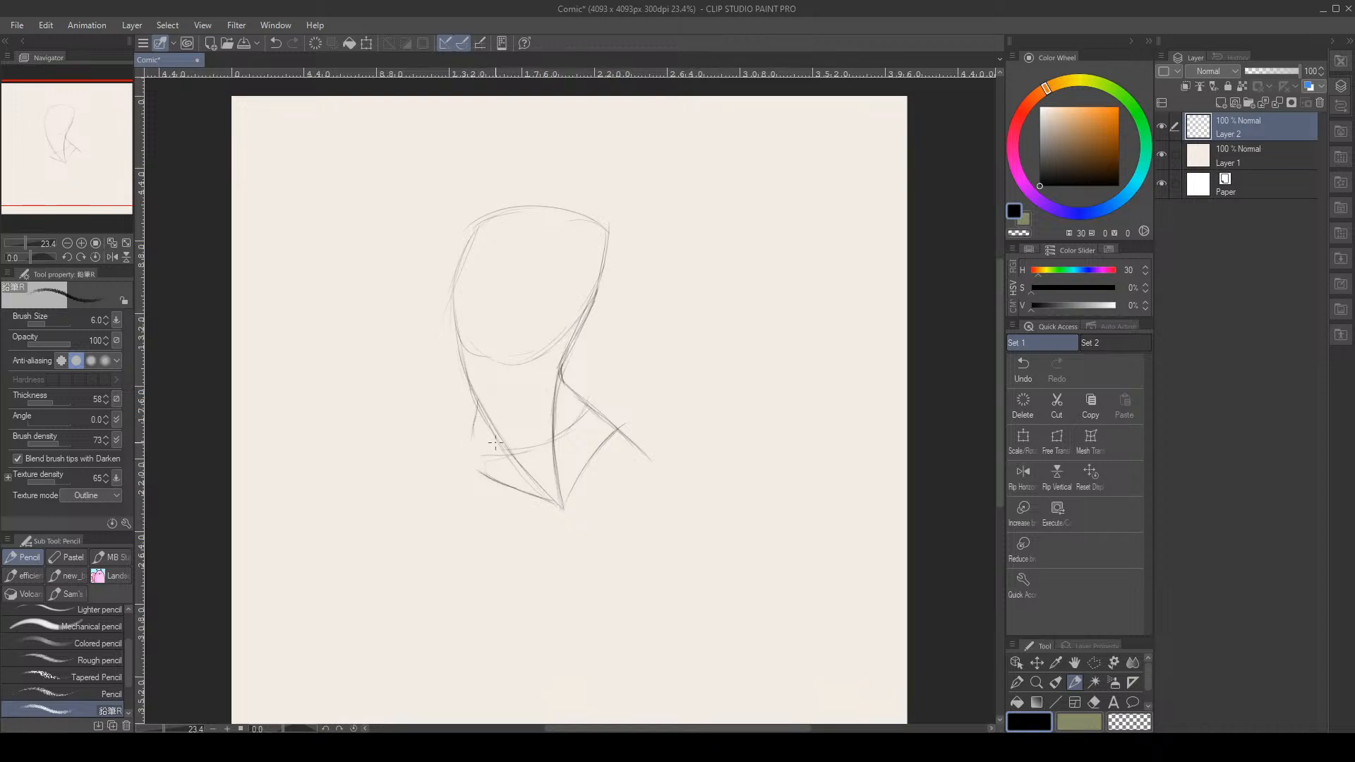
Draw the hip contour on the figure's left side from the waist past the pelvis corner into the outer thigh
drag(475, 425, 481, 468)
drag(481, 475, 460, 509)
drag(99, 173, 92, 198)
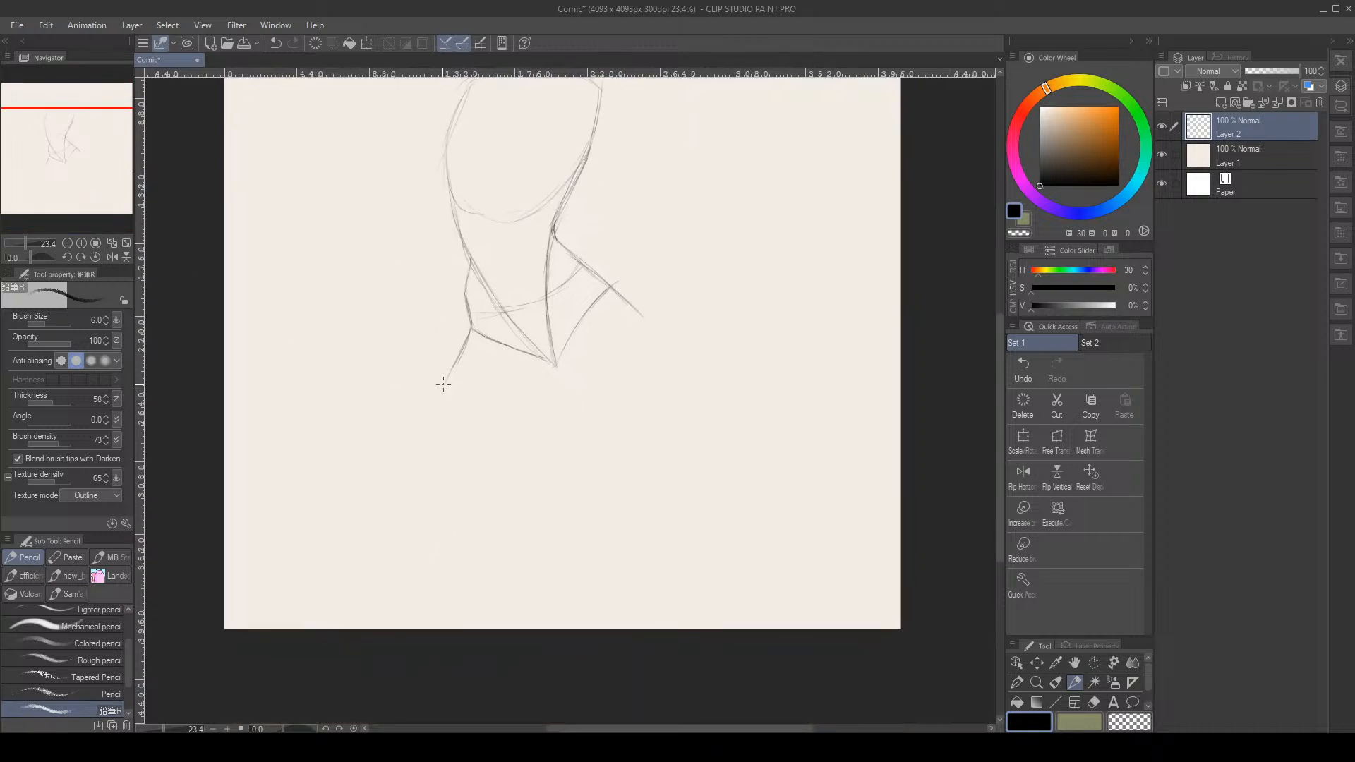
mouse_move(443, 393)
mouse_down()
mouse_move(432, 549)
mouse_move(451, 365)
mouse_move(444, 434)
mouse_up()
key(e)
key(p)
Draw the outer and inner contours of the thigh on the left of the figure, undoing the surplus strokes
drag(452, 370, 438, 501)
drag(552, 372, 542, 470)
drag(540, 475, 523, 523)
drag(460, 357, 451, 523)
drag(441, 468, 447, 503)
key(ctrl+z)
drag(551, 365, 522, 510)
key(ctrl+z)
key(ctrl+z)
key(ctrl+z)
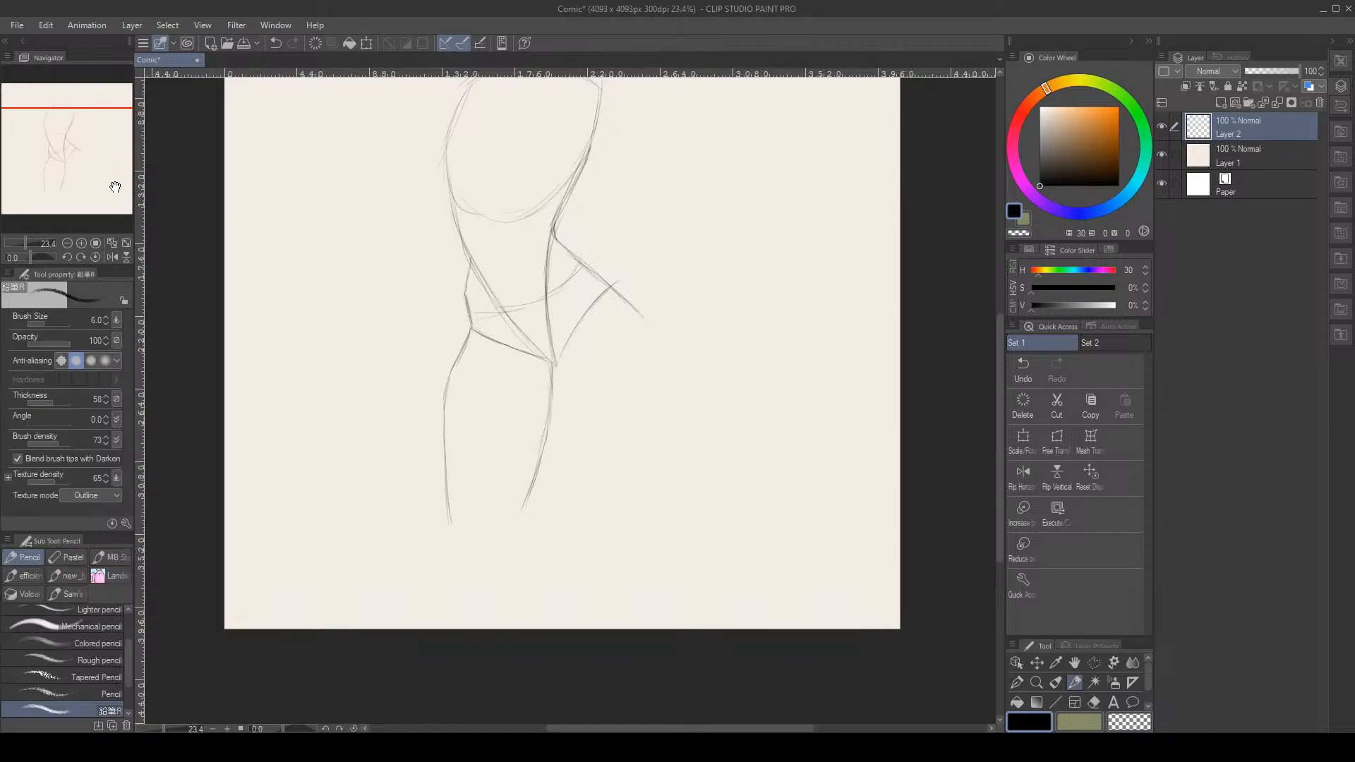
Draw the second thigh's inner contour from the crotch and its rounded outer contour from the hip
drag(112, 188, 109, 158)
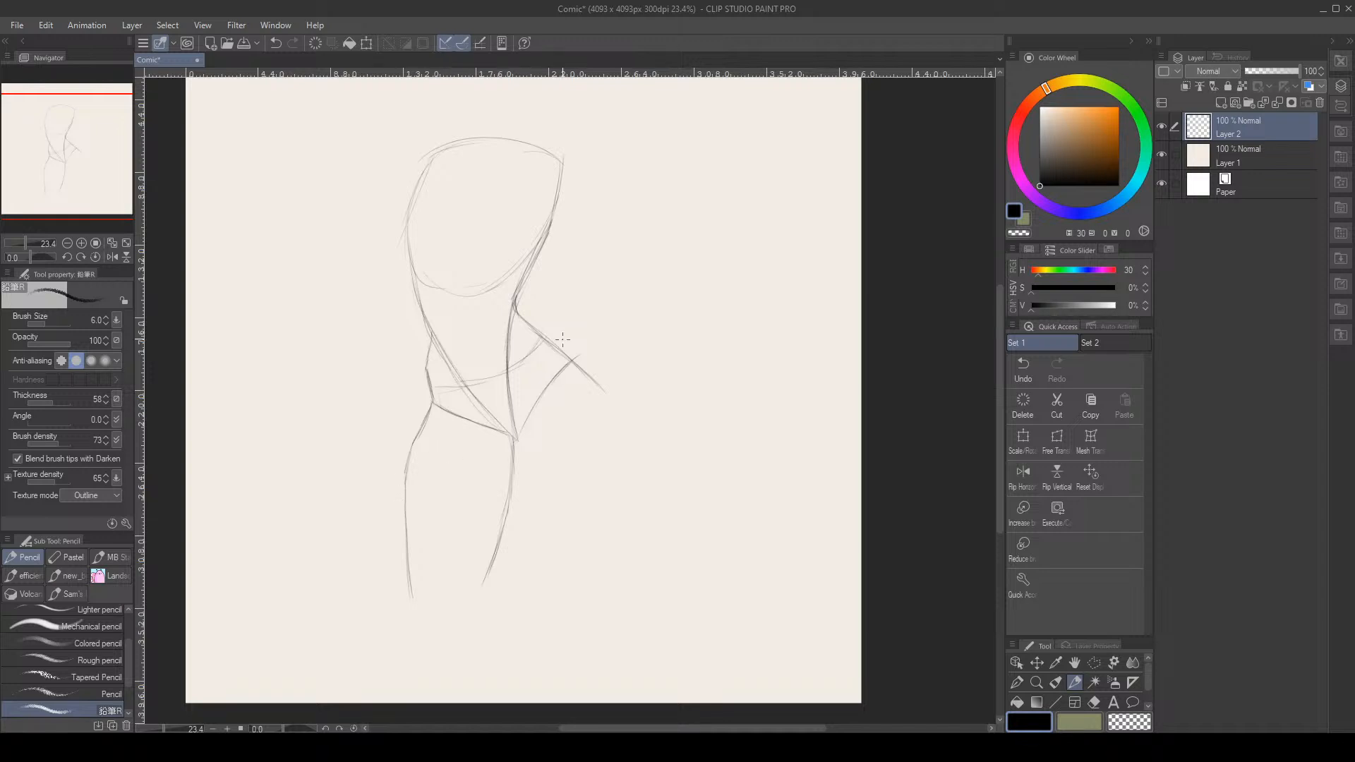
drag(528, 415, 515, 446)
mouse_move(533, 403)
mouse_down()
mouse_move(525, 495)
mouse_move(551, 582)
mouse_up()
drag(599, 386, 637, 461)
mouse_move(618, 407)
mouse_down()
mouse_move(635, 479)
mouse_move(625, 525)
mouse_up()
drag(627, 455, 610, 578)
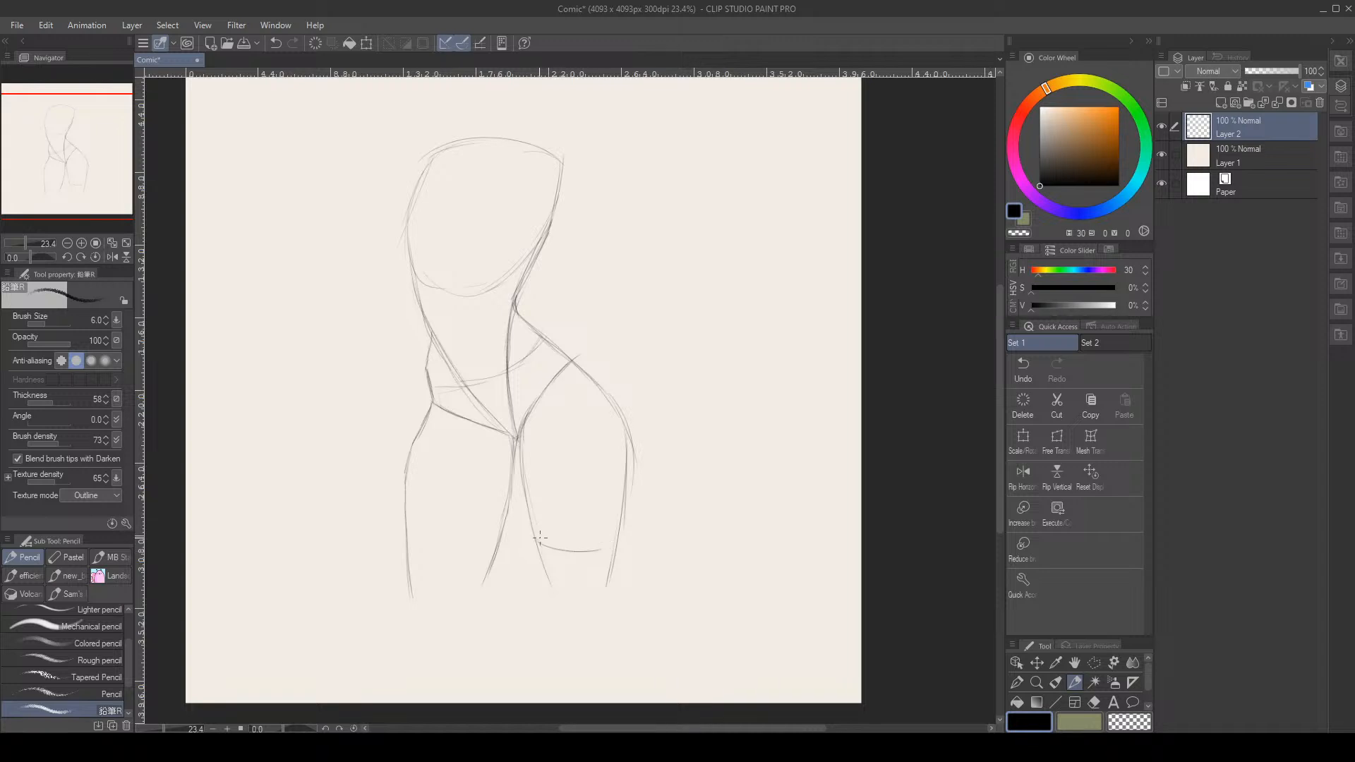
Close the second thigh's lower end with a curved line and erase the strokes extending beyond the outline
mouse_move(550, 548)
mouse_down()
mouse_move(538, 539)
mouse_move(605, 547)
mouse_move(618, 534)
mouse_up()
key(ctrl+z)
key(e)
mouse_move(552, 590)
mouse_down()
mouse_move(532, 546)
mouse_move(550, 570)
mouse_move(625, 565)
mouse_move(596, 600)
mouse_up()
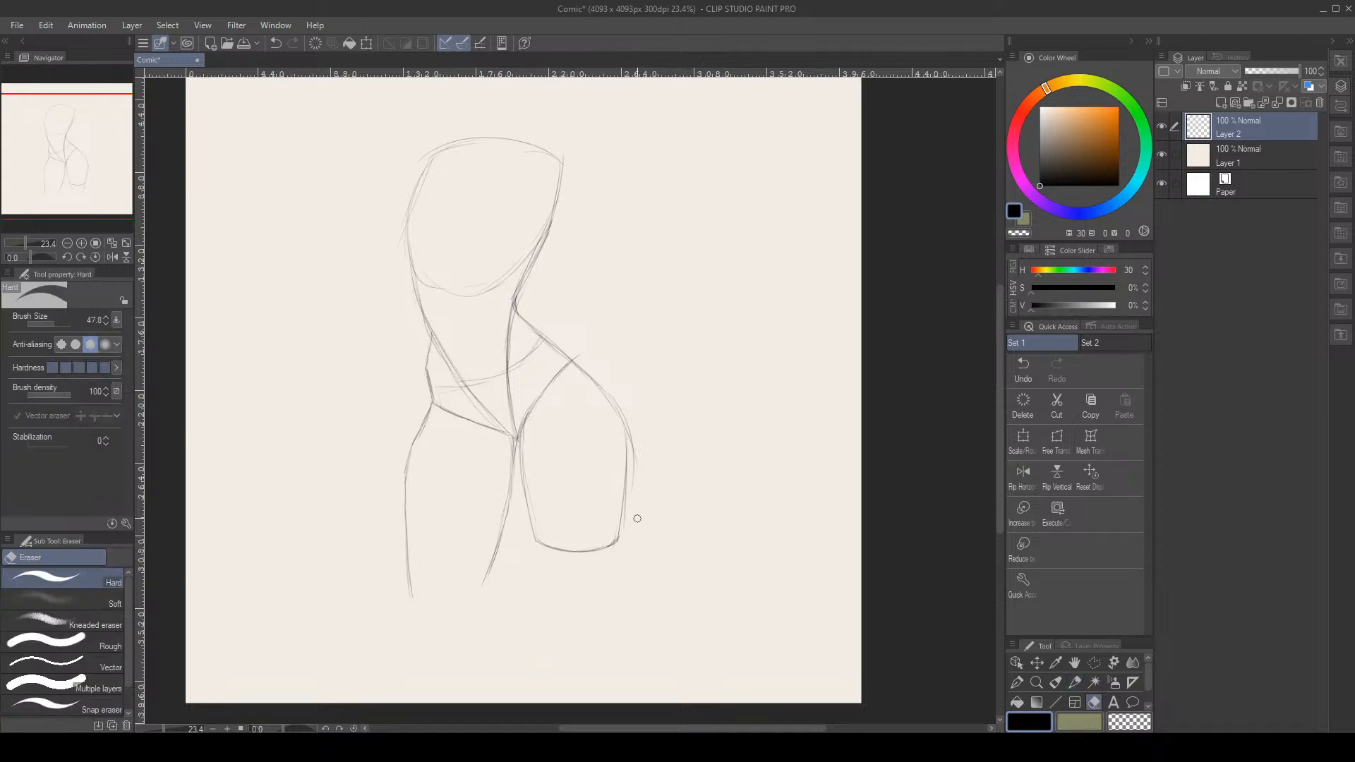
key(p)
key(e)
drag(639, 442, 633, 472)
key(p)
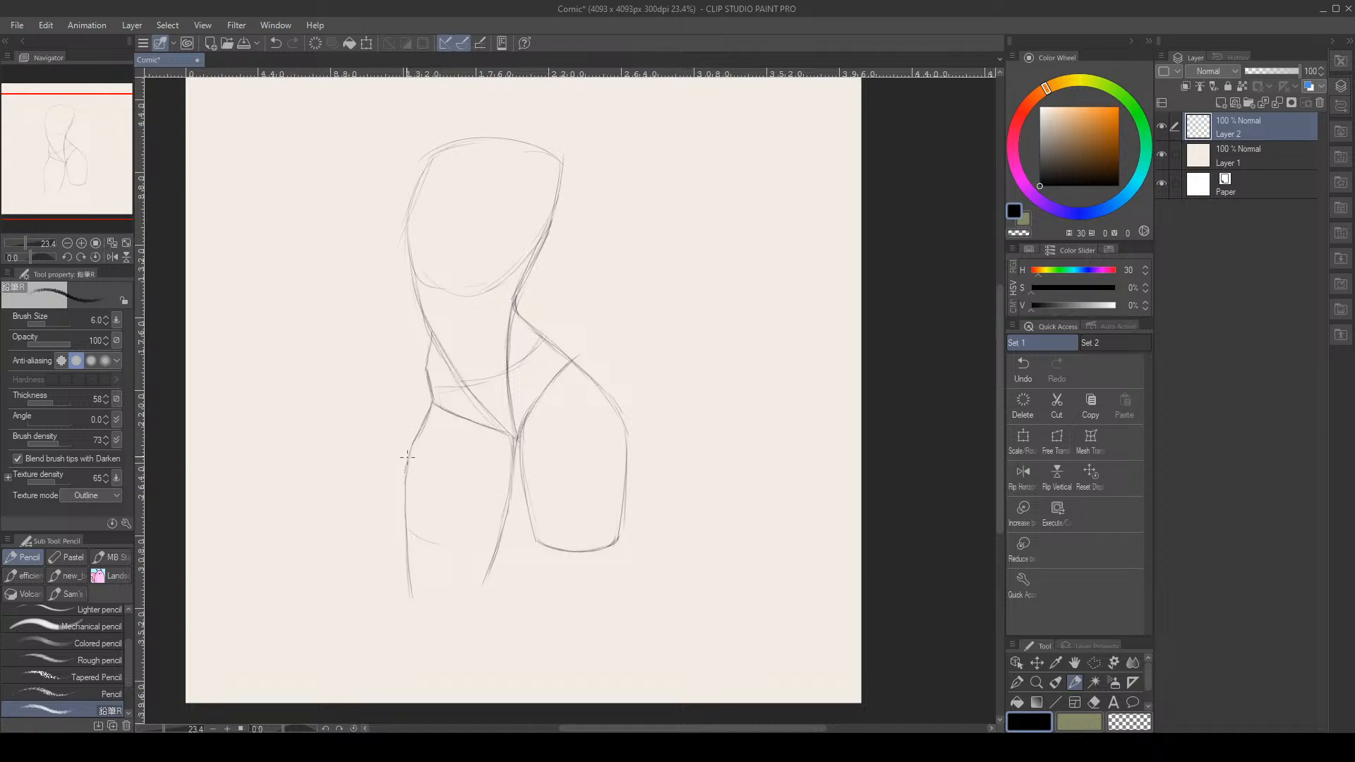
Redraw the outer contour of the thigh on the left and close its lower end with a matching curve
drag(417, 432, 406, 525)
key(e)
mouse_move(406, 466)
mouse_down()
mouse_move(404, 496)
mouse_move(415, 437)
mouse_move(404, 591)
mouse_up()
key(p)
drag(420, 431, 410, 512)
drag(410, 526, 449, 552)
mouse_move(434, 542)
mouse_down()
mouse_move(487, 575)
mouse_move(508, 540)
mouse_up()
key(e)
key(p)
Sketch a shoulder circle at the ribcage's upper right corner and a partial shoulder curve on the opposite side
scroll(651, 393, down, 3)
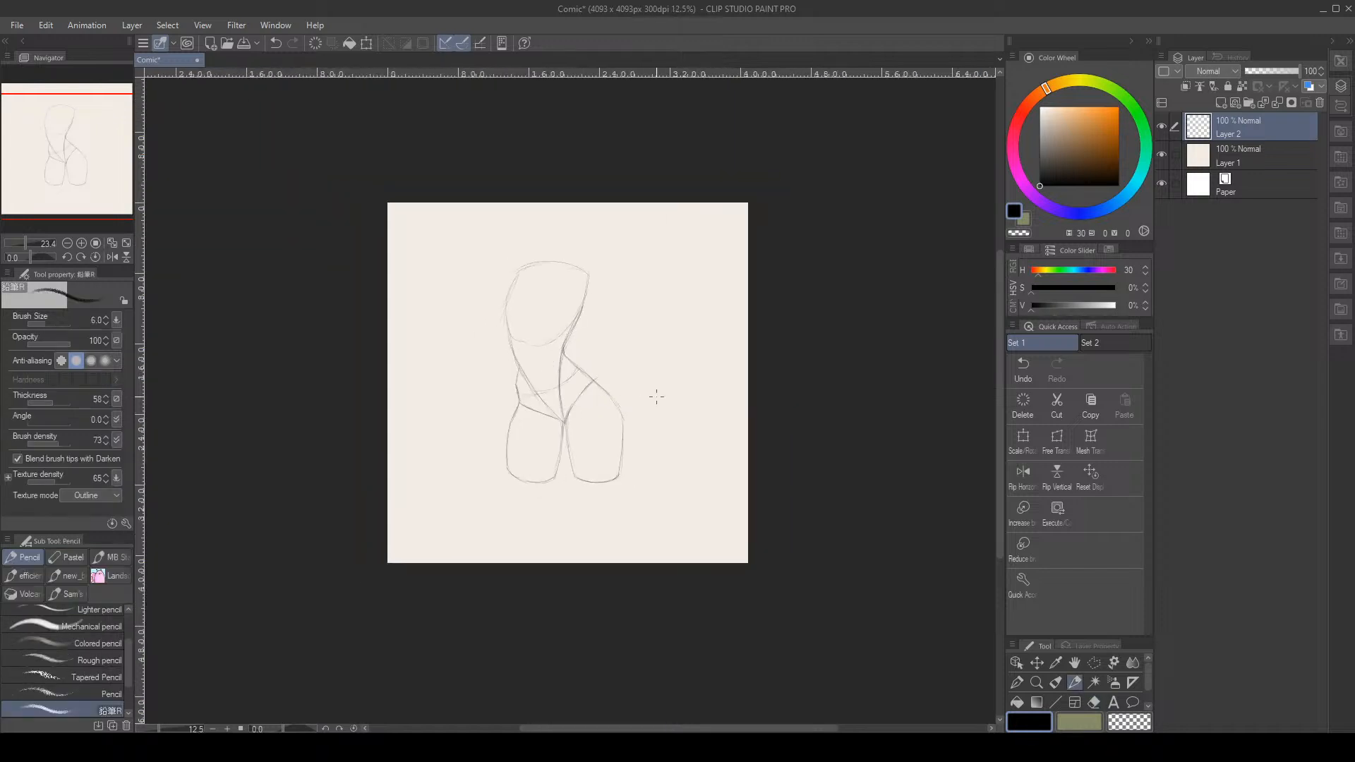
scroll(653, 298, up, 1)
scroll(653, 298, up, 2)
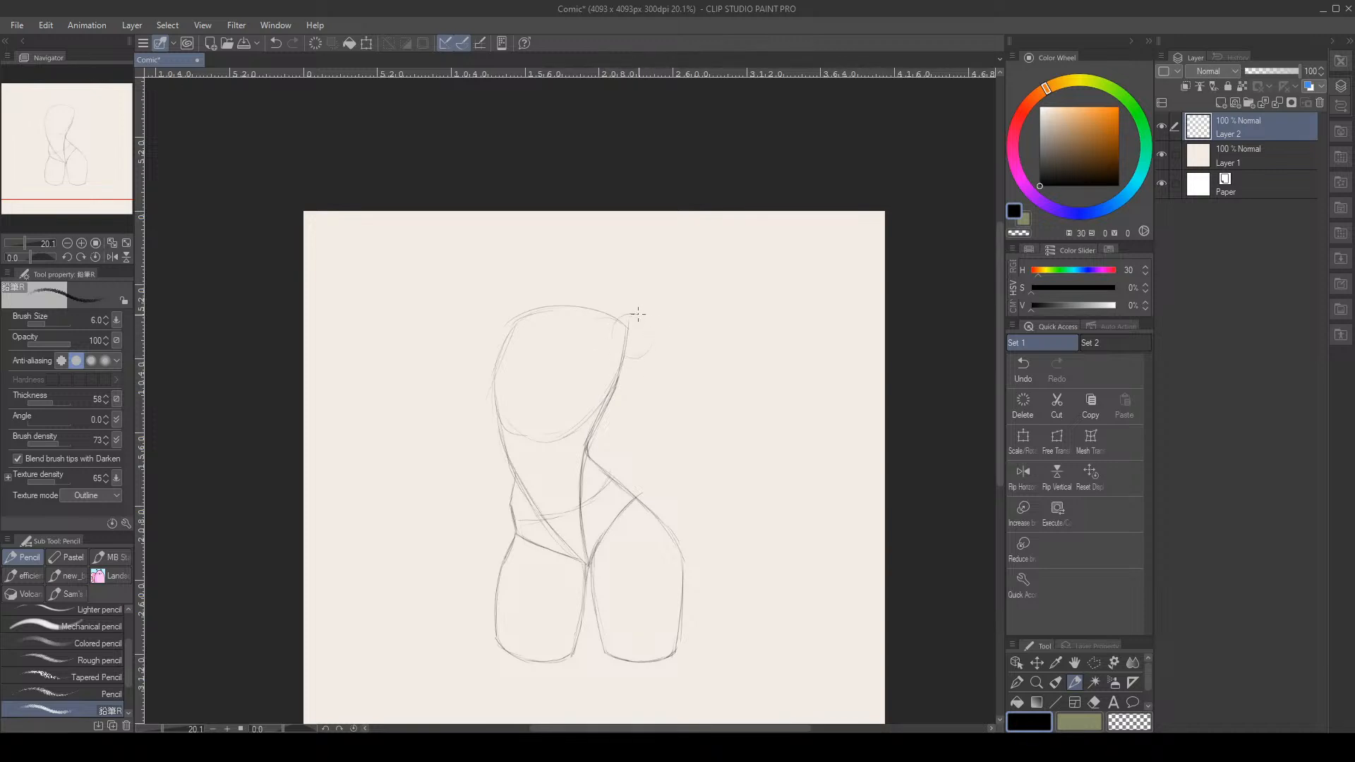
mouse_move(638, 314)
mouse_down()
mouse_move(617, 351)
mouse_move(646, 346)
mouse_up()
mouse_move(493, 340)
mouse_down()
mouse_move(497, 315)
mouse_move(524, 318)
mouse_move(504, 311)
mouse_up()
Sketch the two rounded chest forms over the ribcage and refine the side contour running down to the waist
mouse_move(501, 315)
mouse_down()
mouse_move(492, 368)
mouse_move(500, 320)
mouse_move(473, 383)
mouse_up()
drag(480, 414, 493, 422)
drag(633, 358, 591, 427)
key(e)
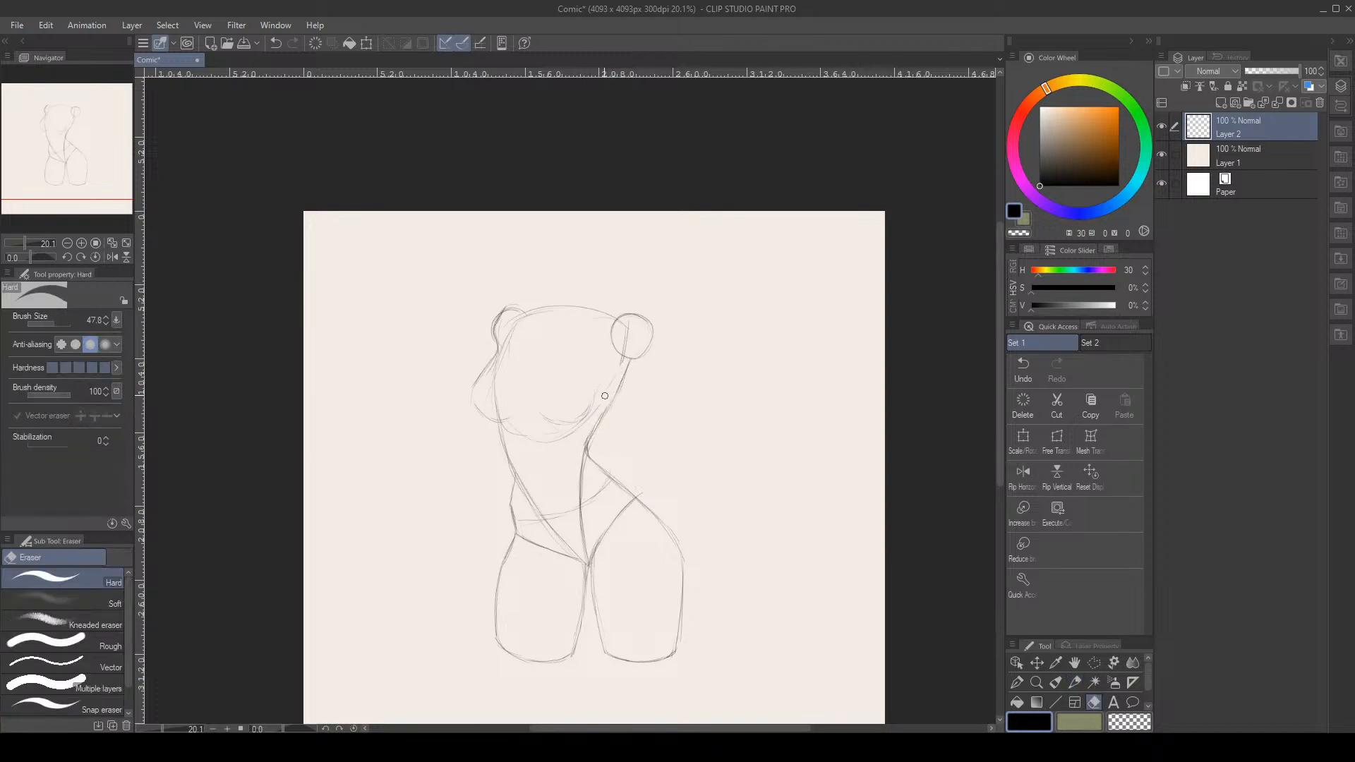
key(p)
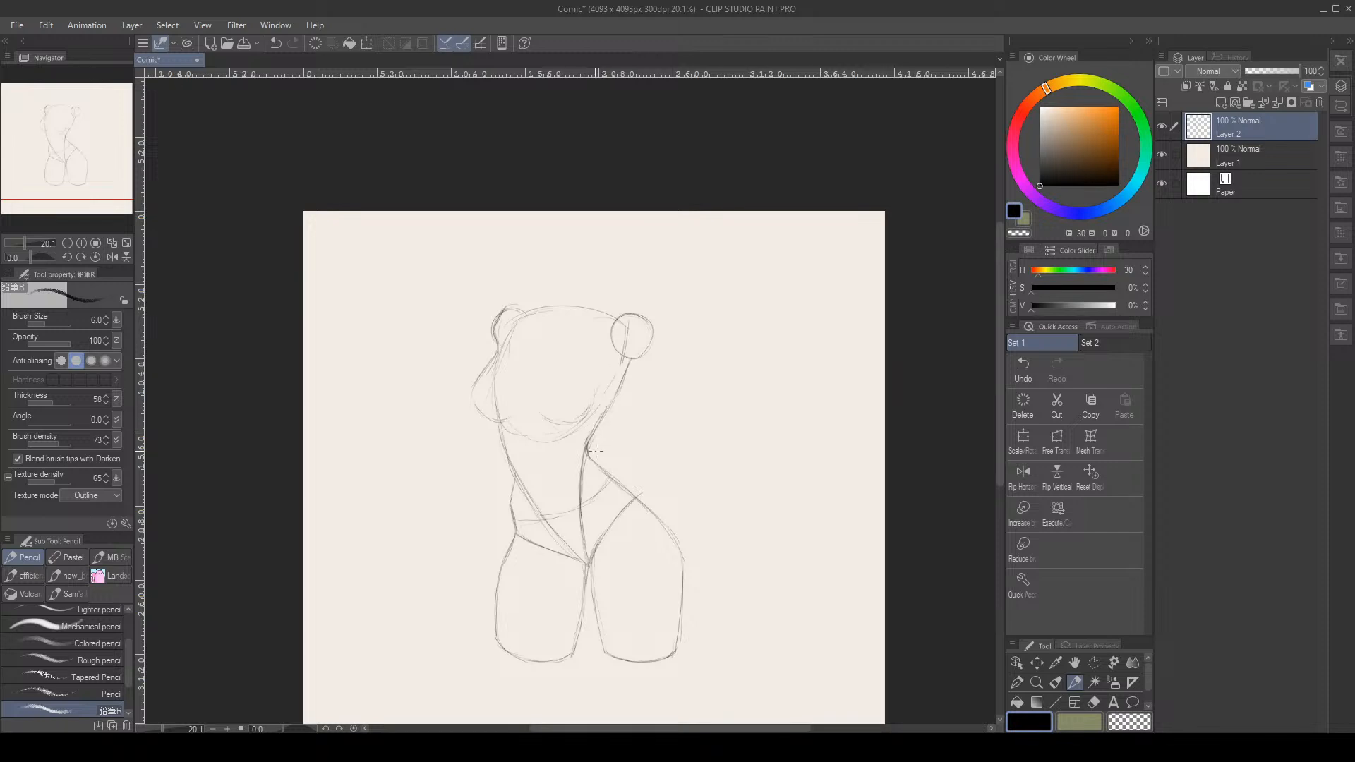
drag(602, 420, 588, 448)
drag(597, 374, 594, 394)
Darken the top of the right shoulder circle and start the upper arm's outer and inner contours below it
drag(630, 311, 650, 324)
drag(659, 366, 670, 396)
drag(623, 383, 635, 420)
key(e)
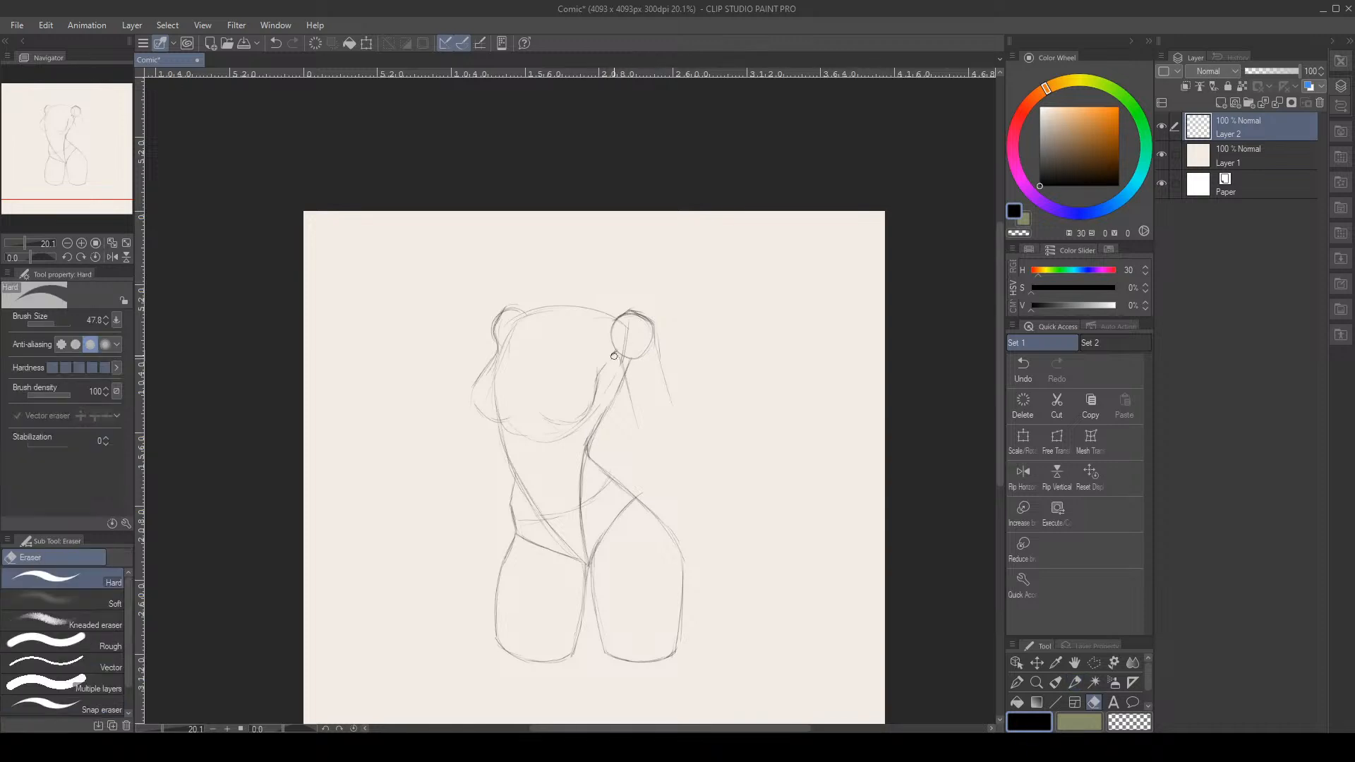
key(p)
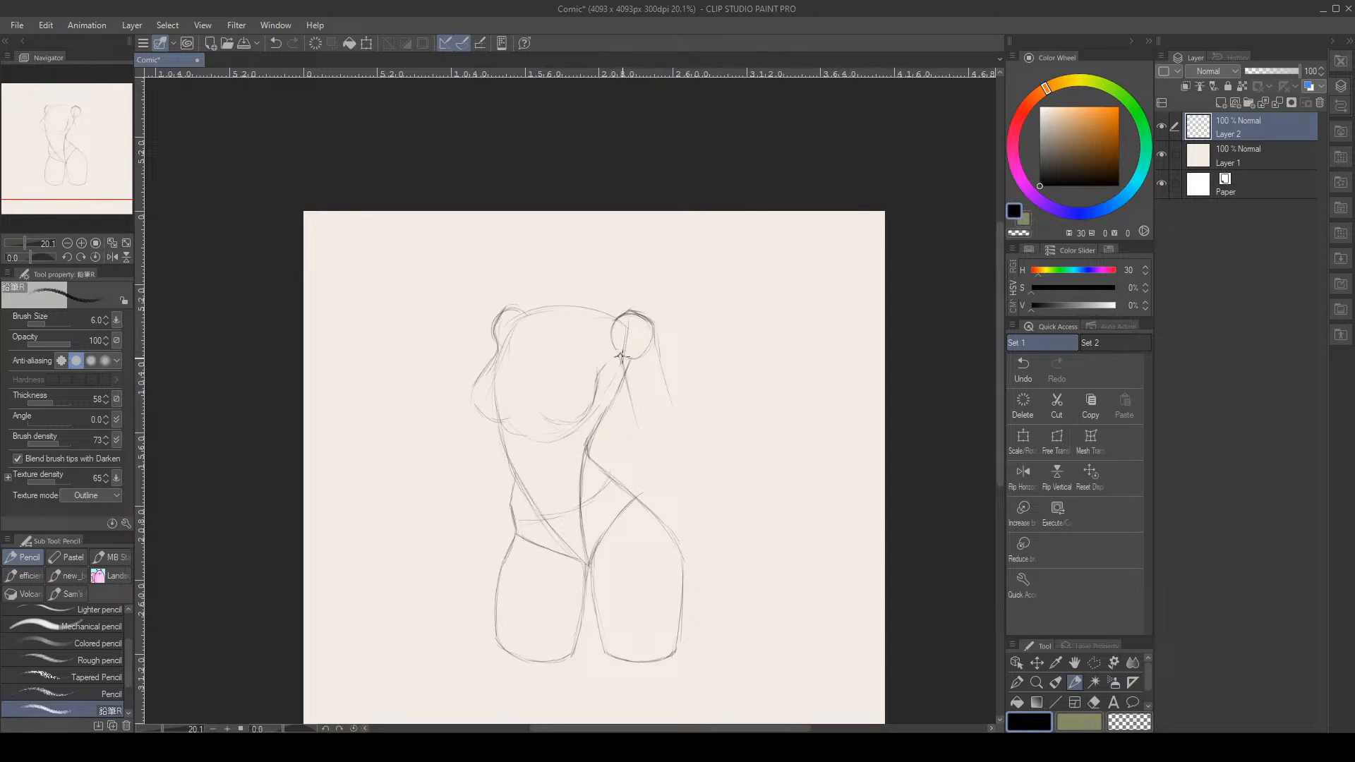
Extend and refine both upper arm contours, mark the elbow with a small circle and erase the excess lines
drag(626, 373, 650, 433)
drag(627, 377, 655, 453)
drag(655, 340, 687, 452)
drag(659, 352, 691, 457)
key(e)
drag(691, 457, 681, 434)
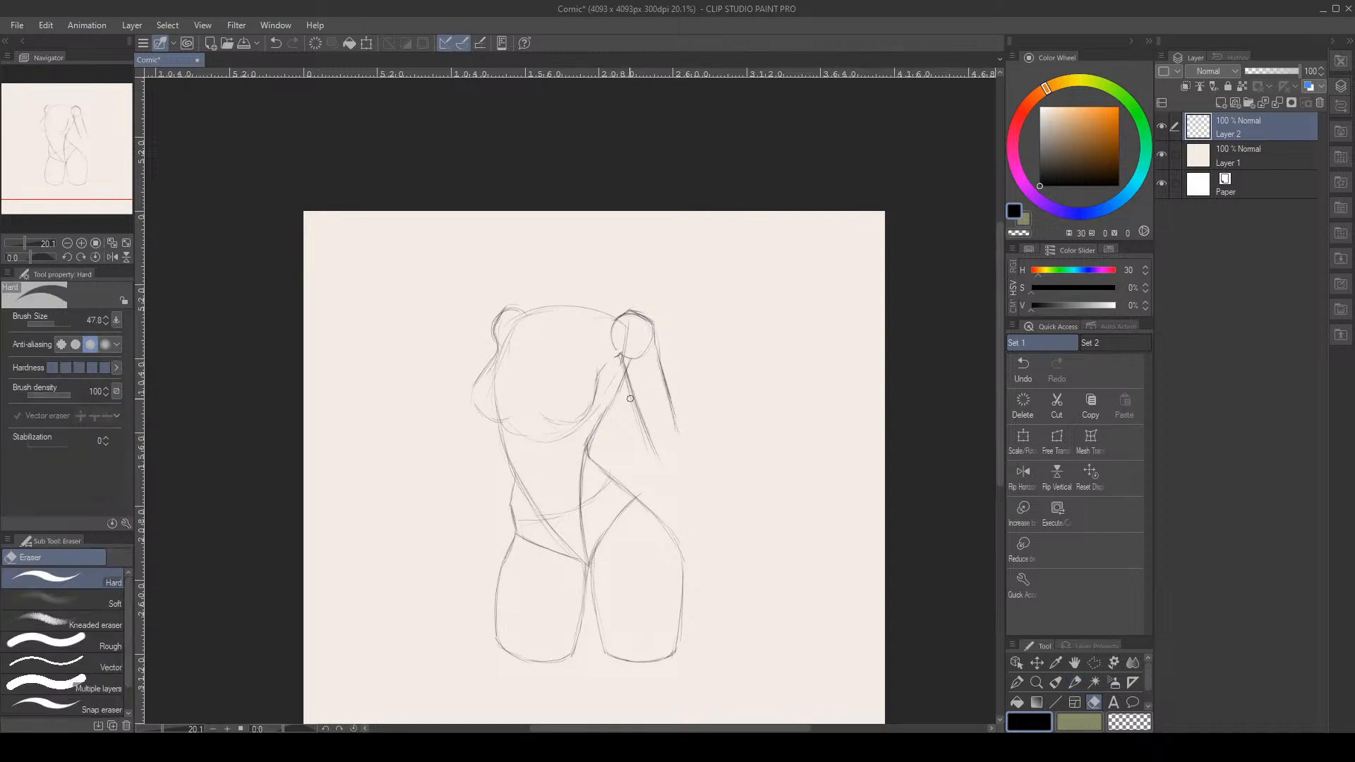
key(p)
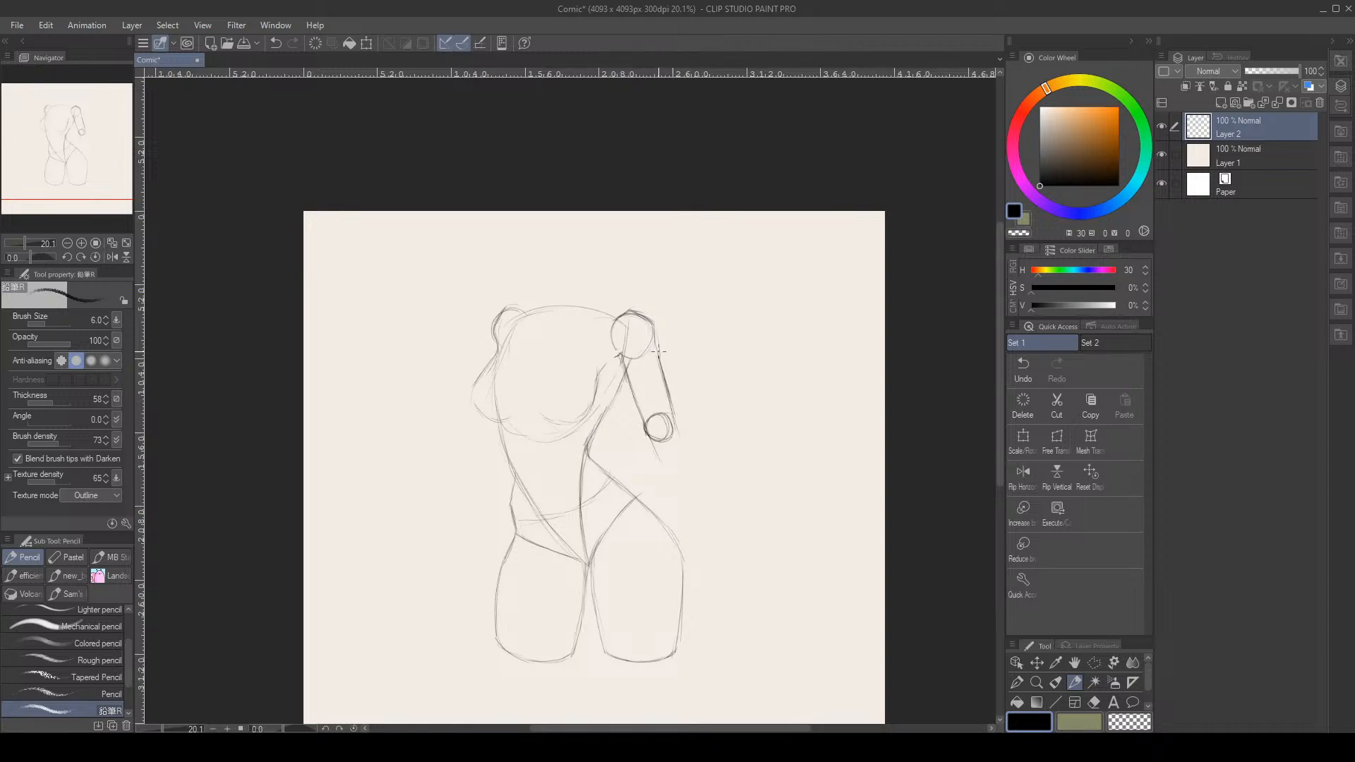
key(e)
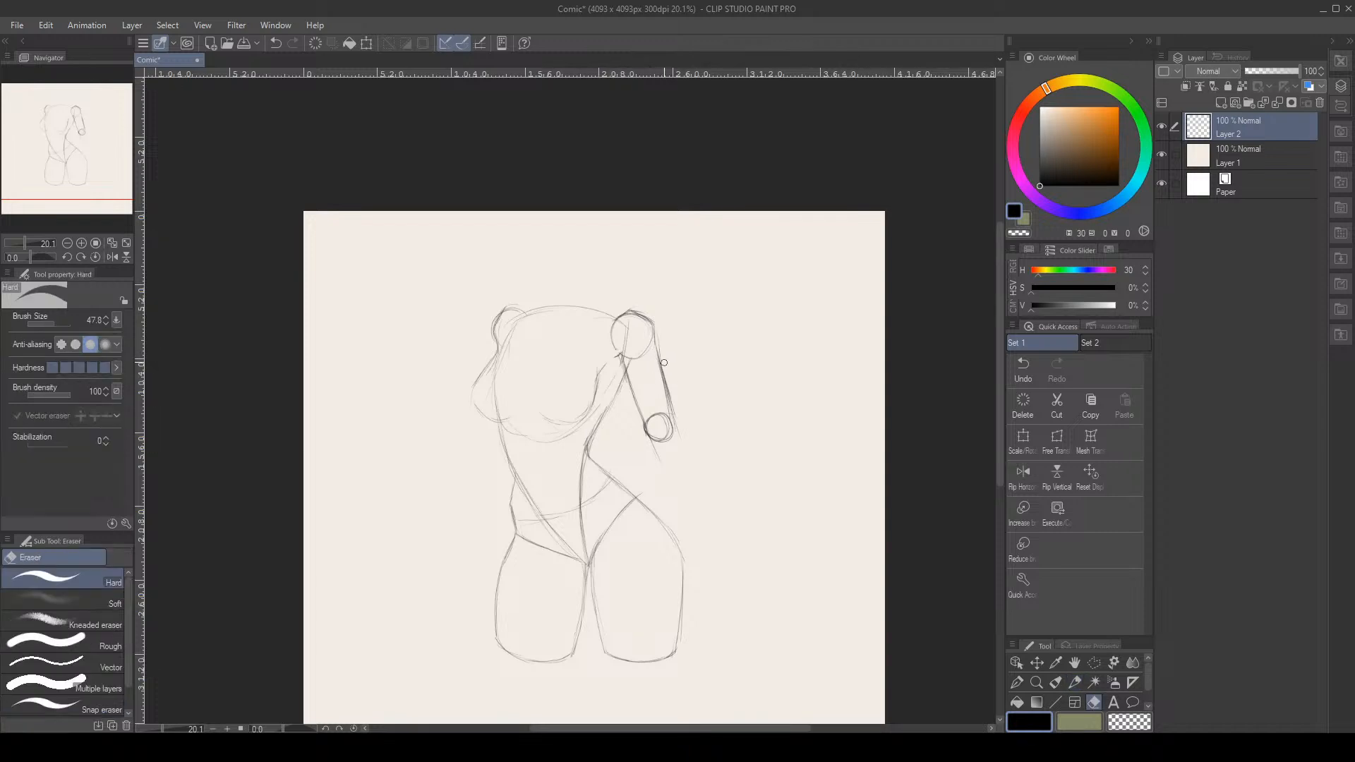
key(p)
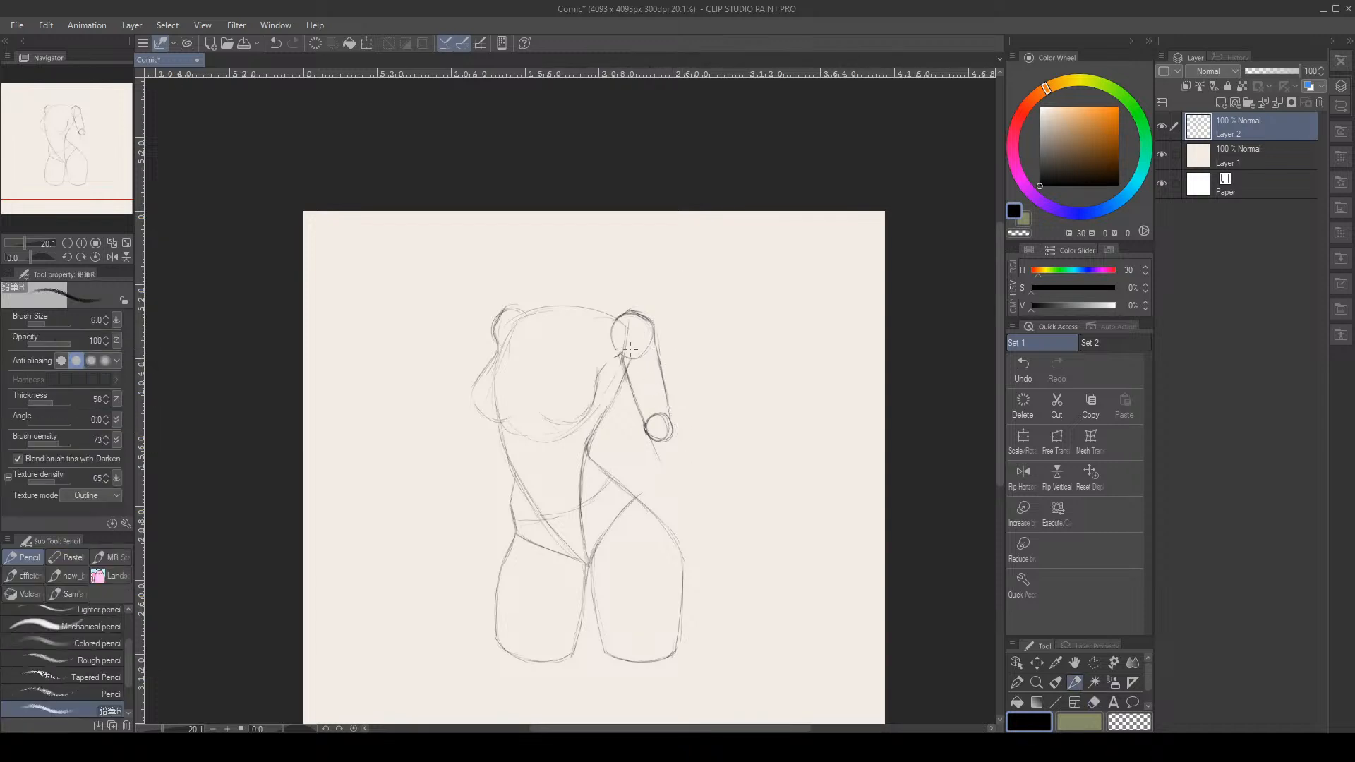
Sketch the two sides of the forearm running diagonally down and outward from the elbow circle
mouse_move(672, 424)
mouse_down()
mouse_move(711, 462)
mouse_move(665, 414)
mouse_move(743, 509)
mouse_up()
mouse_move(665, 454)
mouse_down()
mouse_move(719, 519)
mouse_move(662, 447)
mouse_move(726, 521)
mouse_up()
key(e)
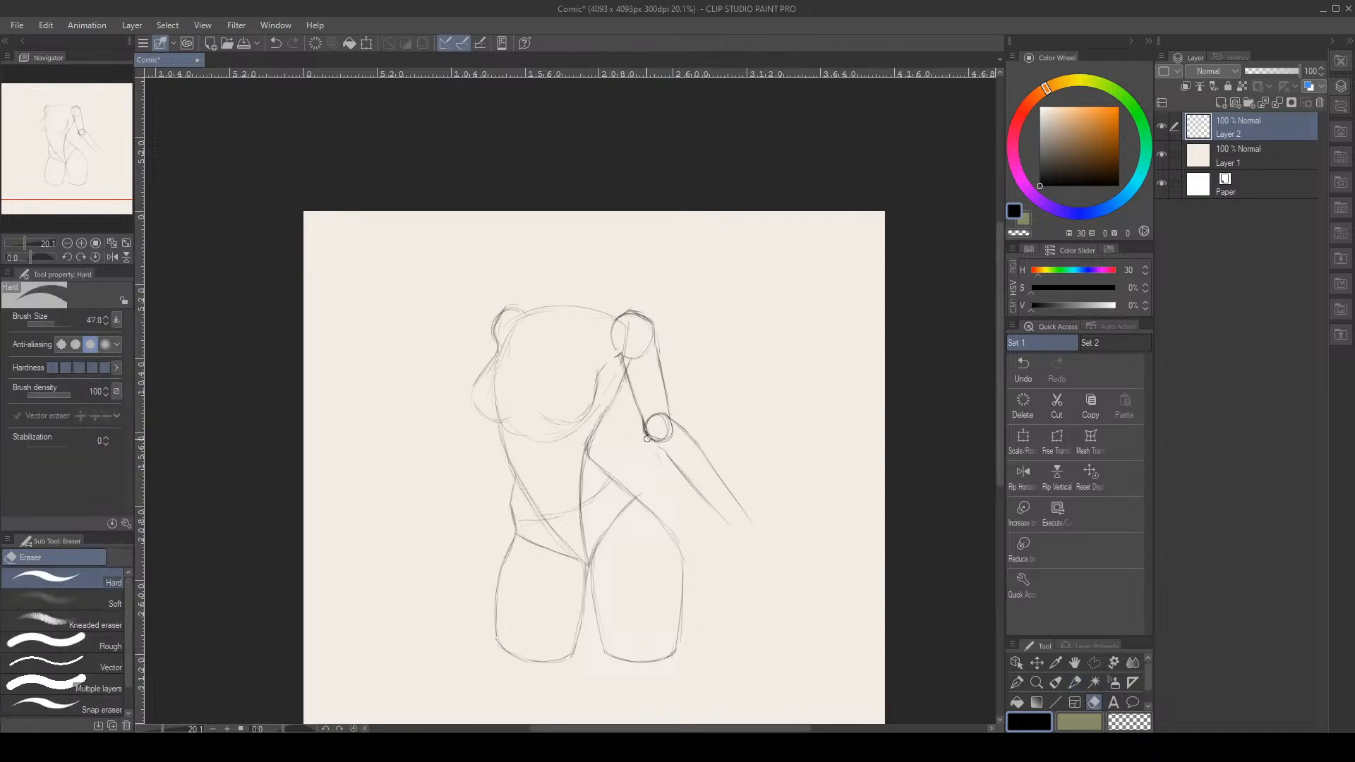
key(p)
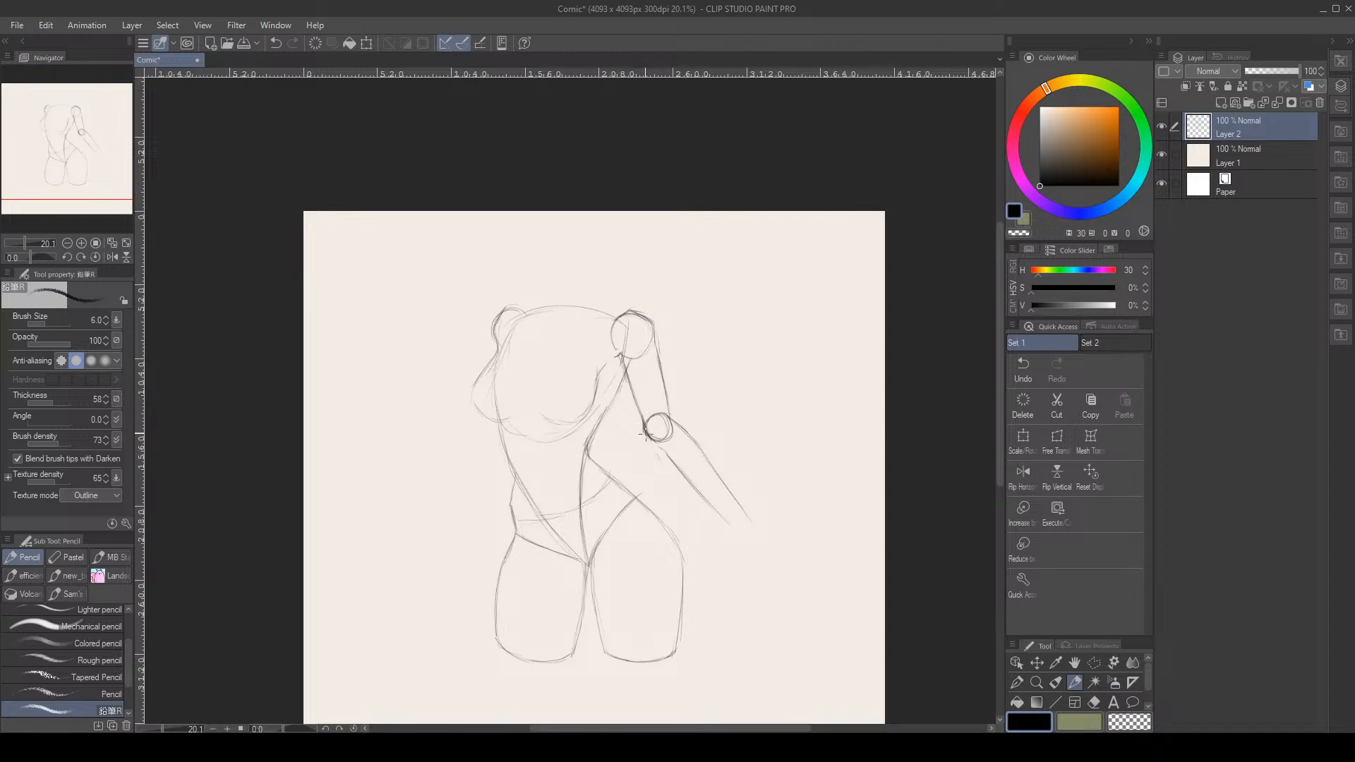
Darken both forearm contours and connect them to the elbow circle
drag(645, 428, 676, 466)
drag(672, 420, 749, 522)
key(e)
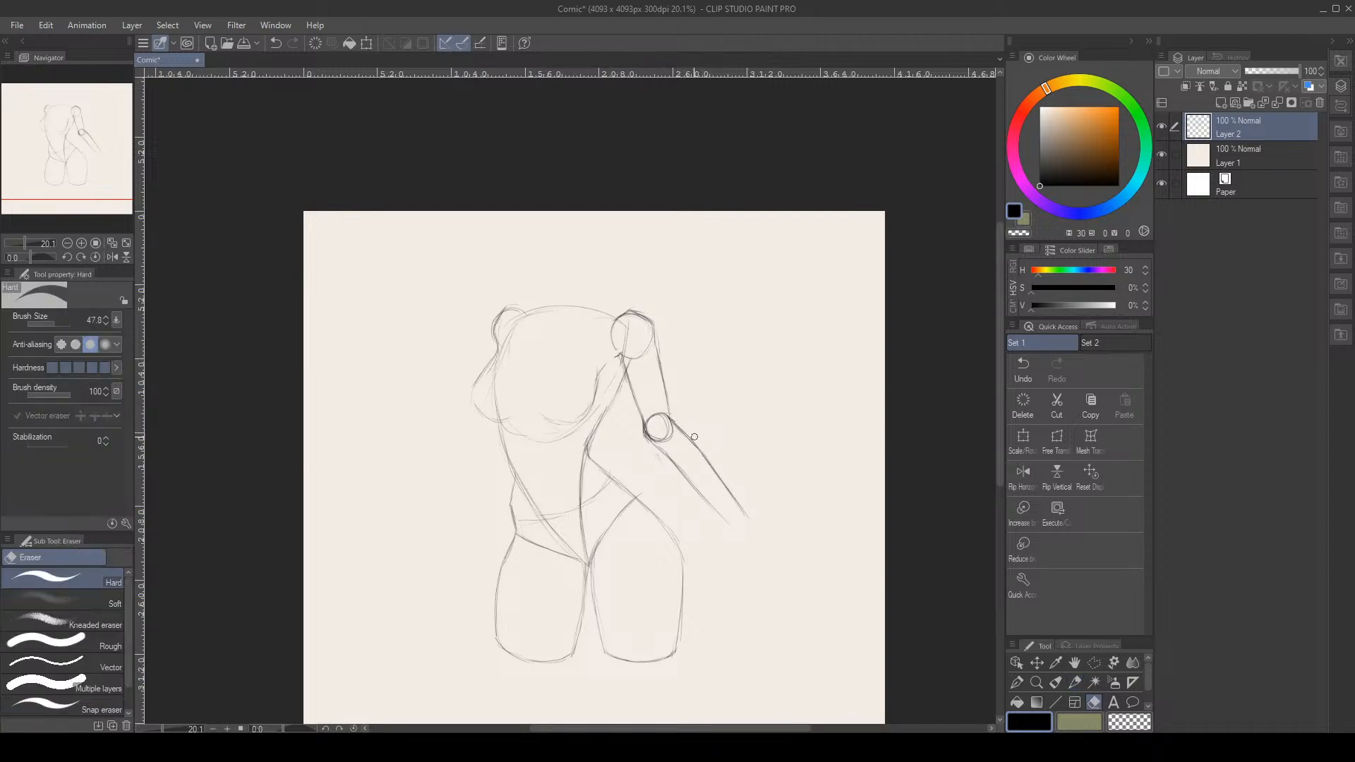
key(p)
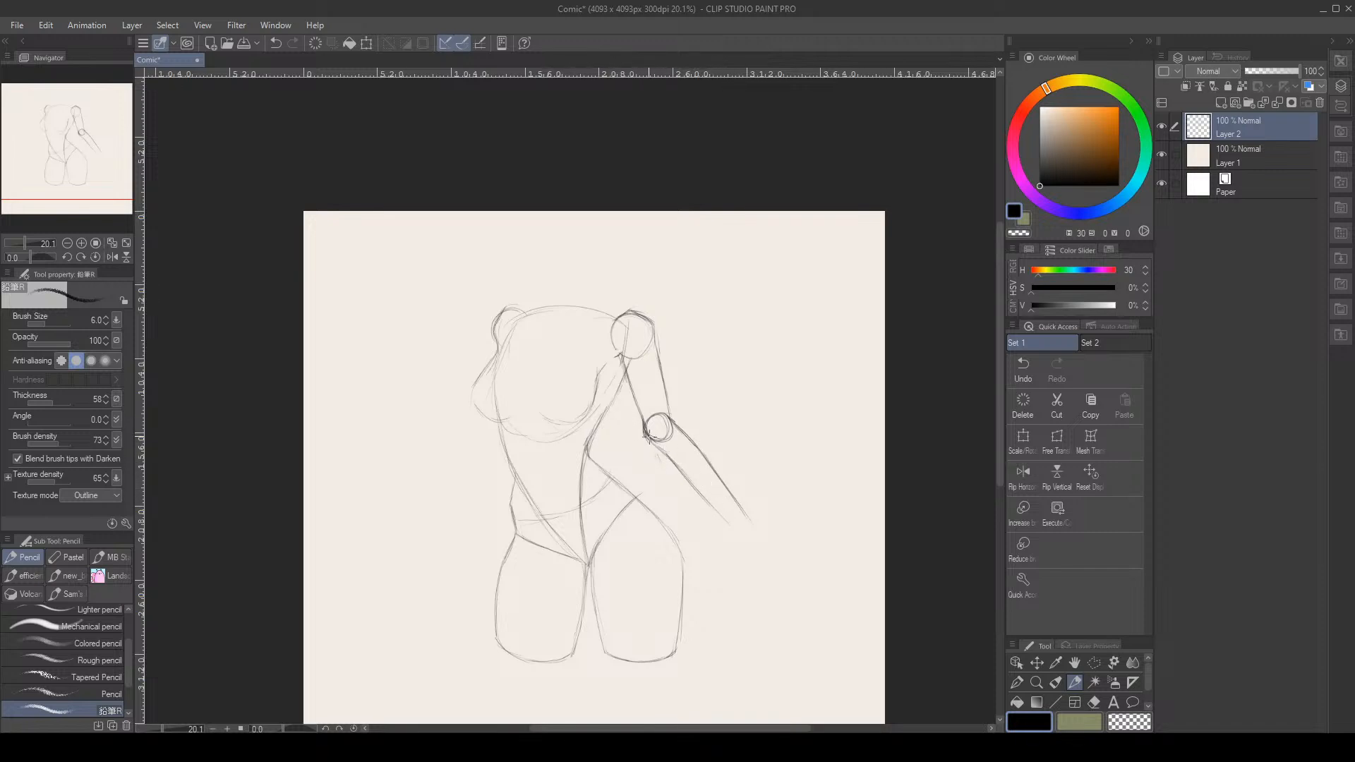
mouse_move(648, 436)
mouse_down()
mouse_move(734, 526)
mouse_move(719, 497)
mouse_move(725, 530)
mouse_move(738, 501)
mouse_up()
Shorten the forearm with the eraser, close it with a wrist line and refine its outer contour
key(e)
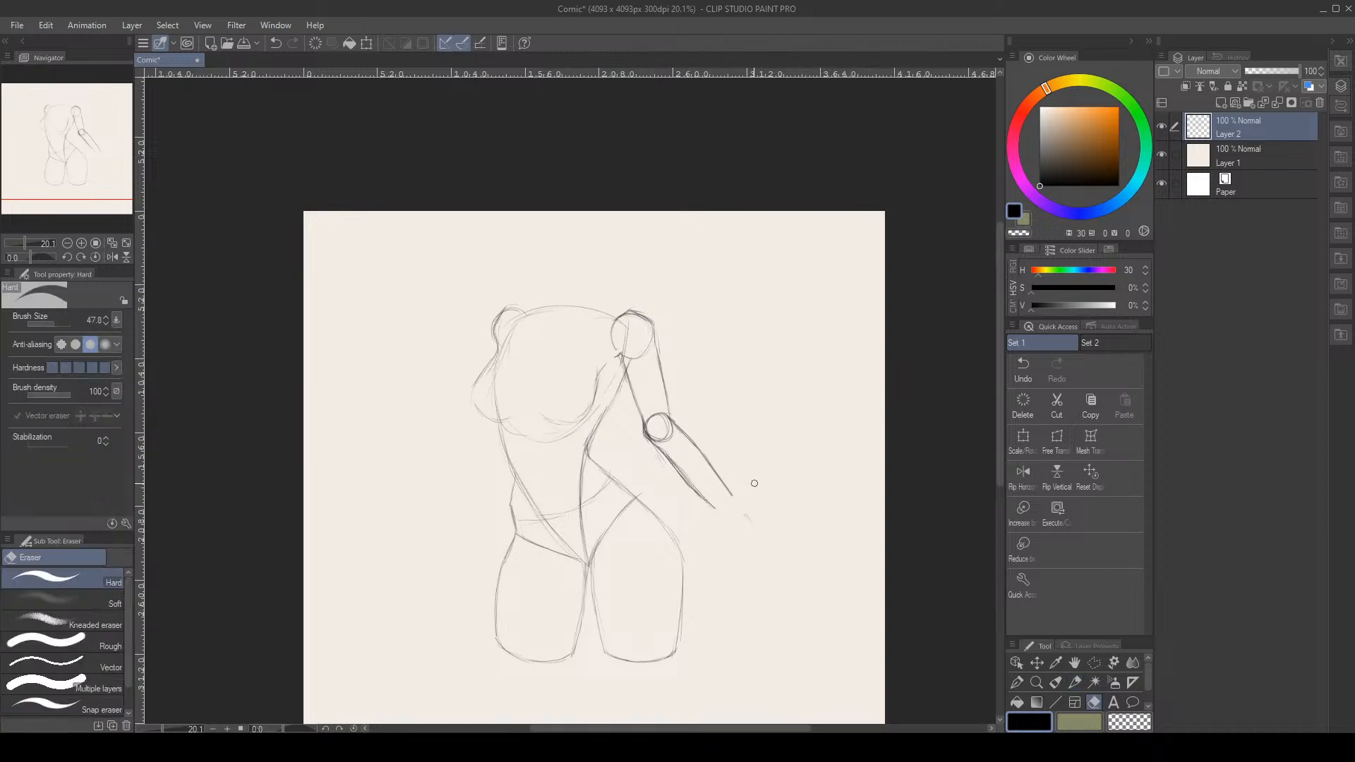
key(p)
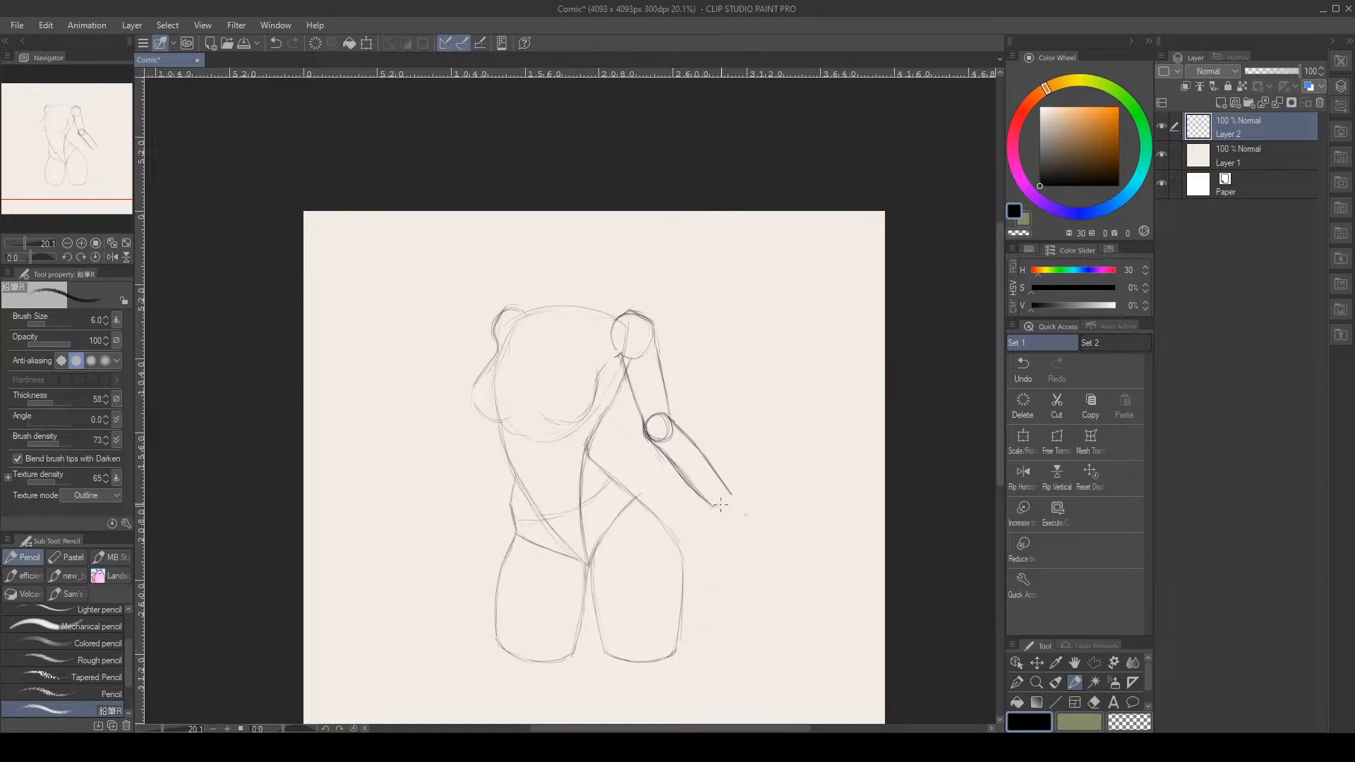
drag(714, 506, 726, 497)
mouse_move(690, 441)
mouse_down()
mouse_move(729, 496)
mouse_move(696, 444)
mouse_move(723, 486)
mouse_move(714, 477)
mouse_up()
key(e)
key(p)
key(e)
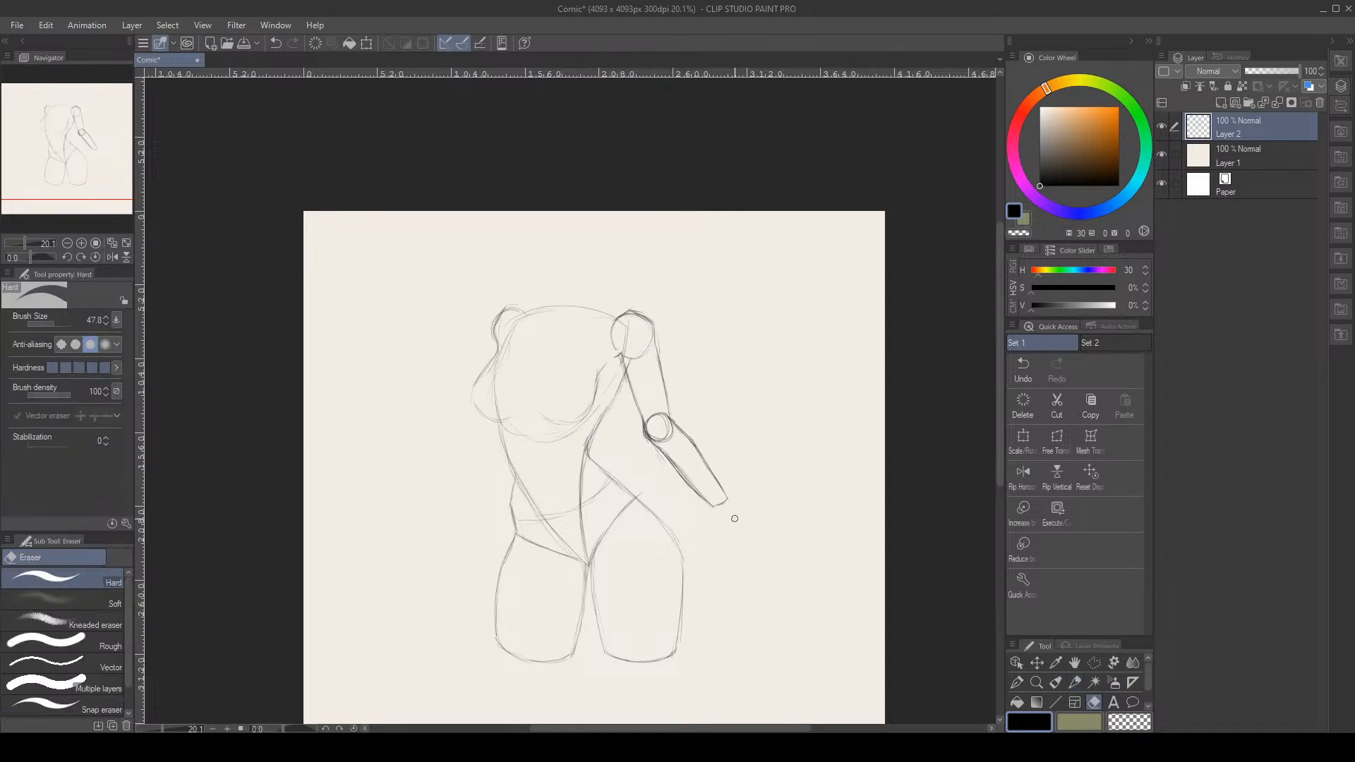
Sketch the hand below the wrist with an extended thumb and loosely curled fingers
key(p)
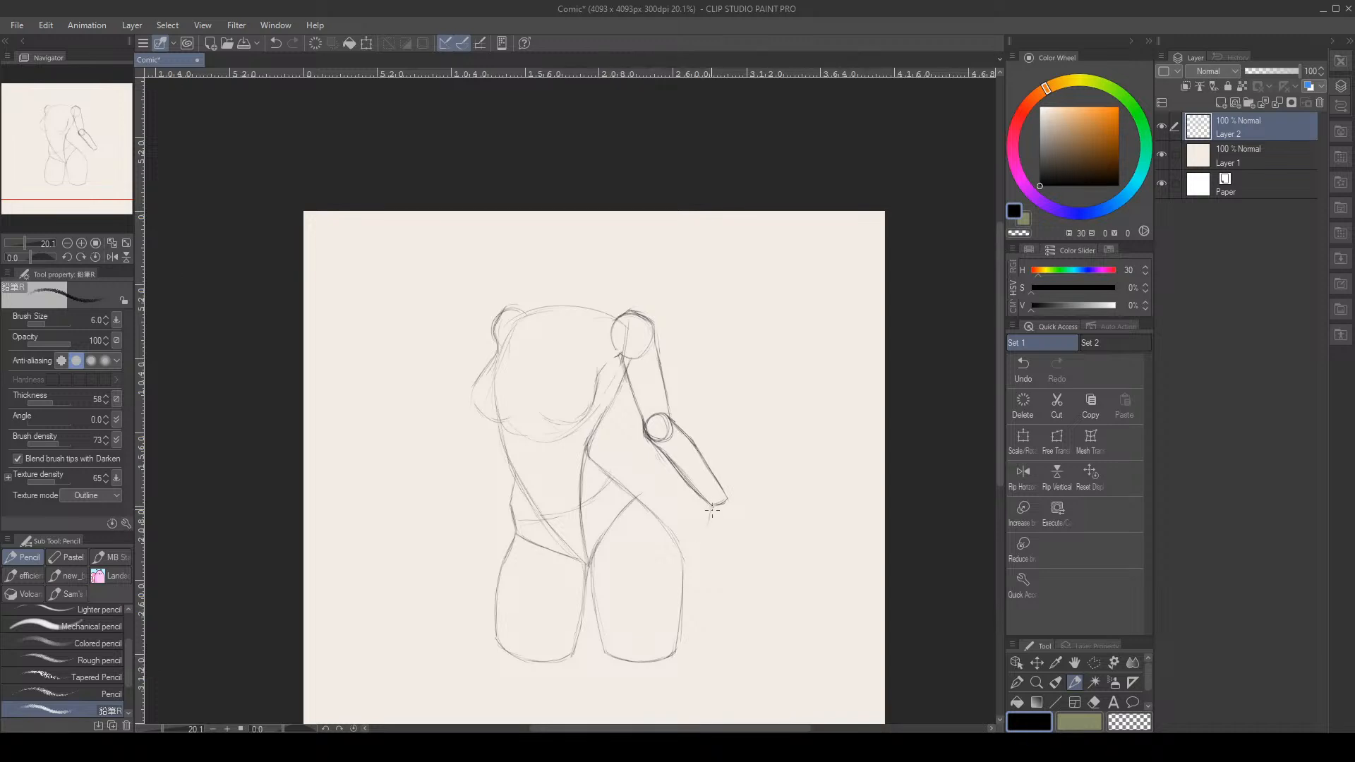
mouse_move(712, 511)
mouse_down()
mouse_move(703, 531)
mouse_move(710, 507)
mouse_up()
drag(712, 512, 705, 530)
drag(700, 544, 711, 539)
click(1093, 662)
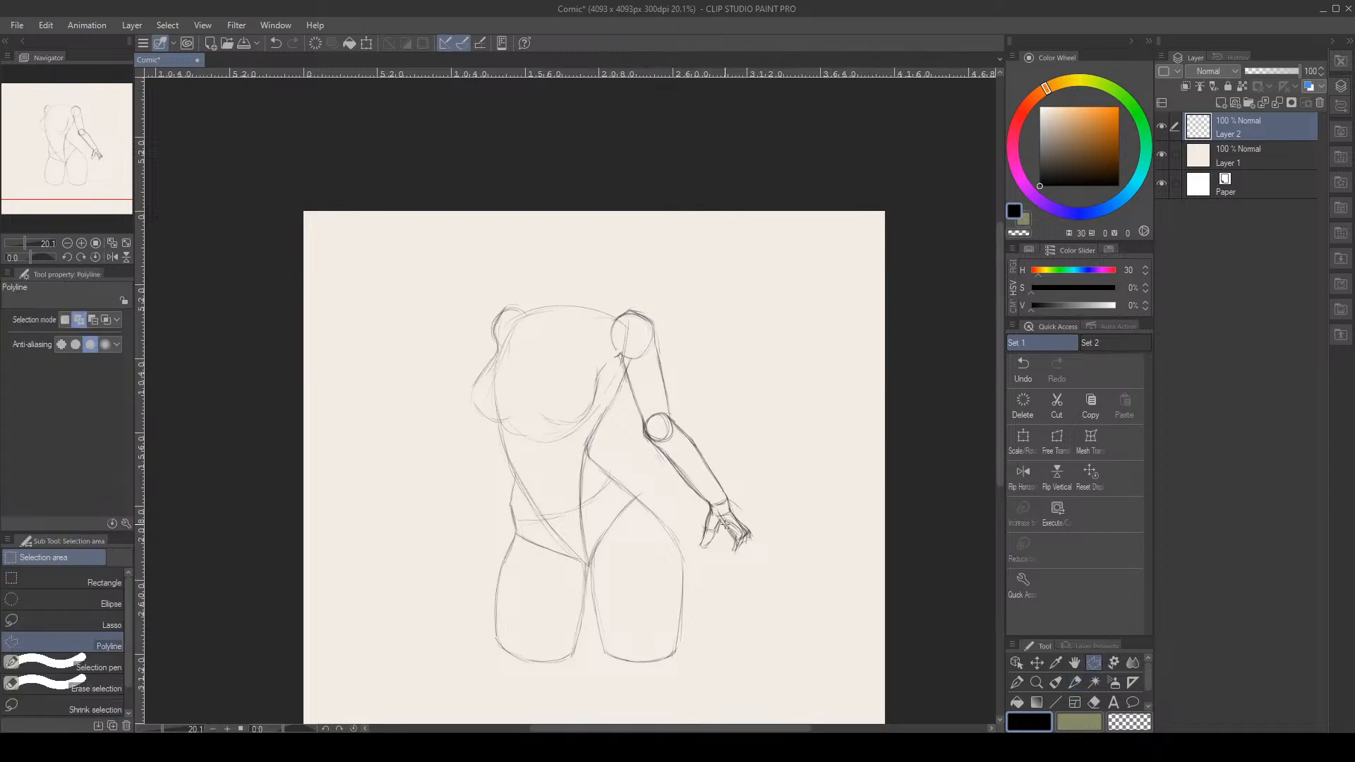
click(710, 511)
click(694, 520)
click(693, 556)
click(720, 533)
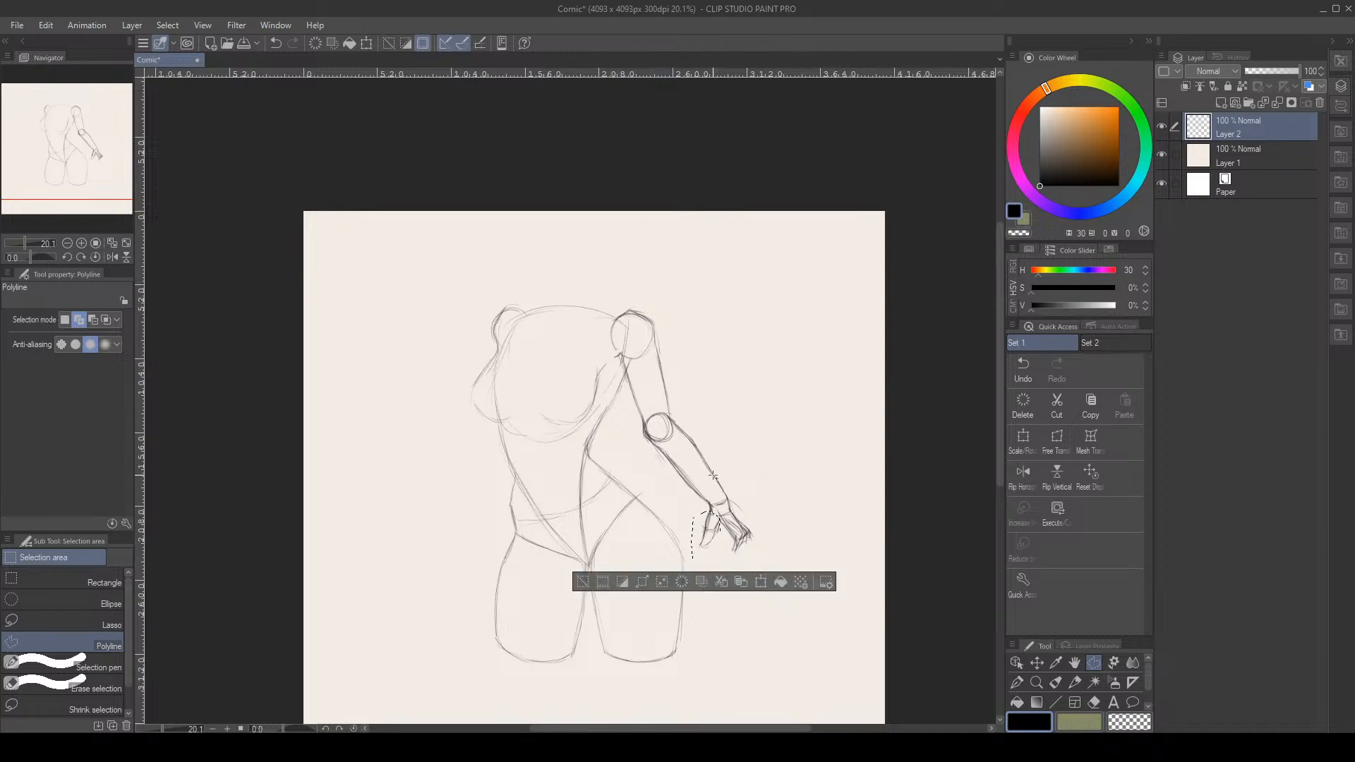
click(588, 579)
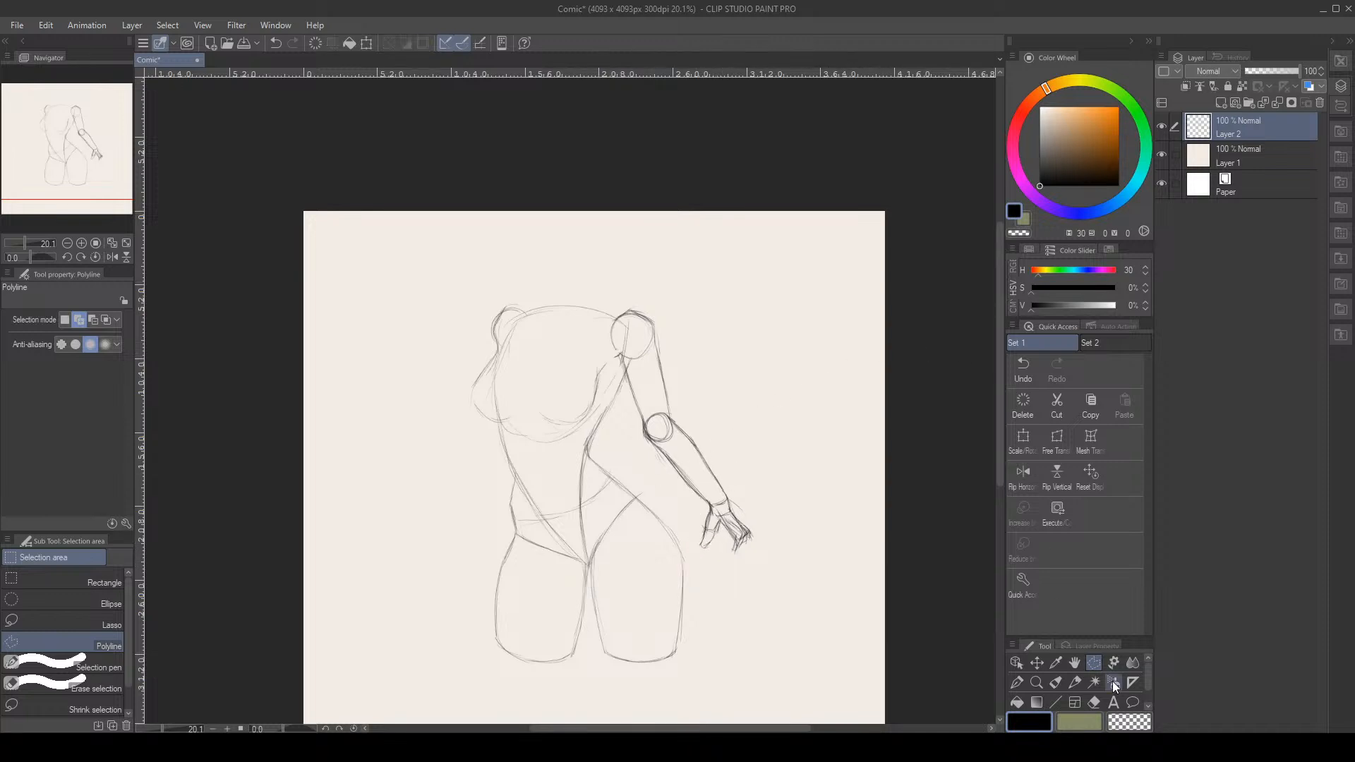
Erase the forearm, hand and lower upper arm of the figure with the hard eraser, leaving a short stump below the shoulder
click(1093, 702)
click(62, 323)
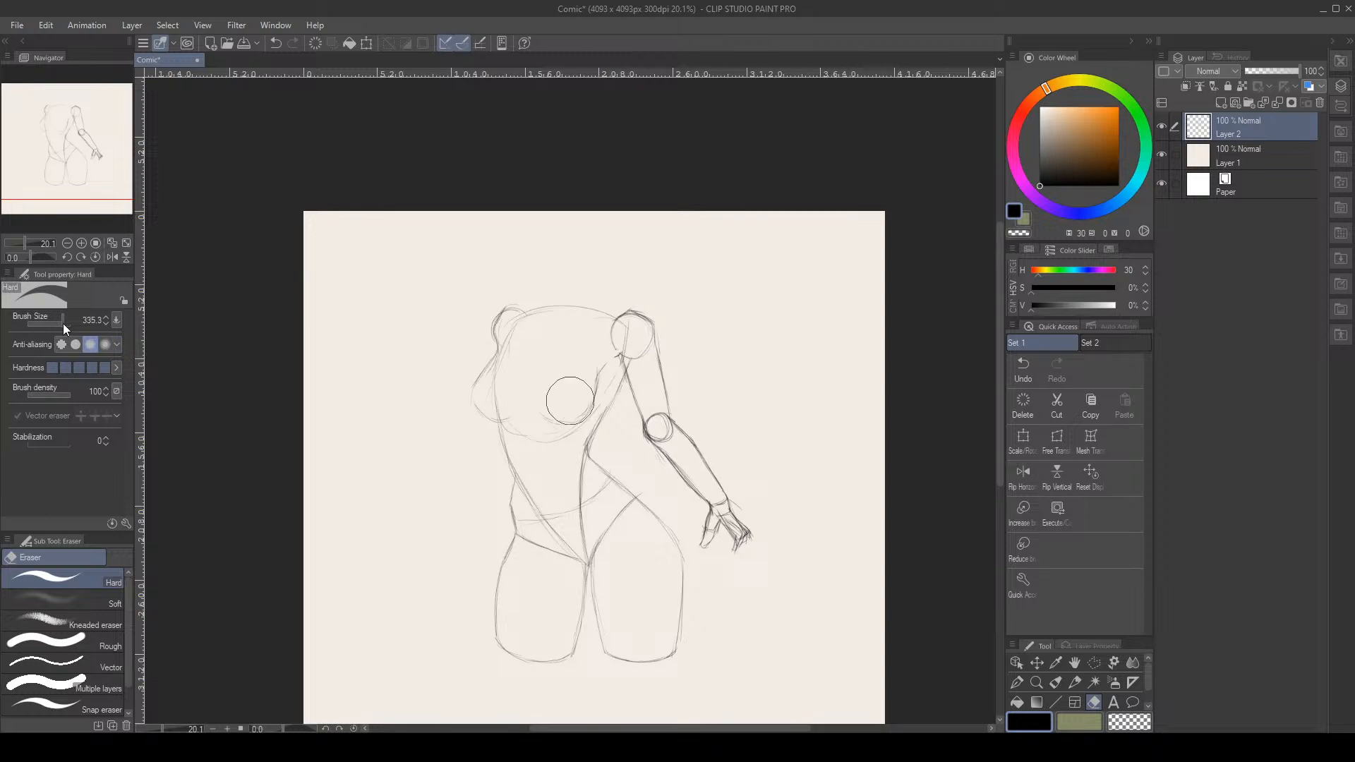
mouse_move(731, 528)
mouse_down()
mouse_move(750, 557)
mouse_move(653, 406)
mouse_move(666, 374)
mouse_up()
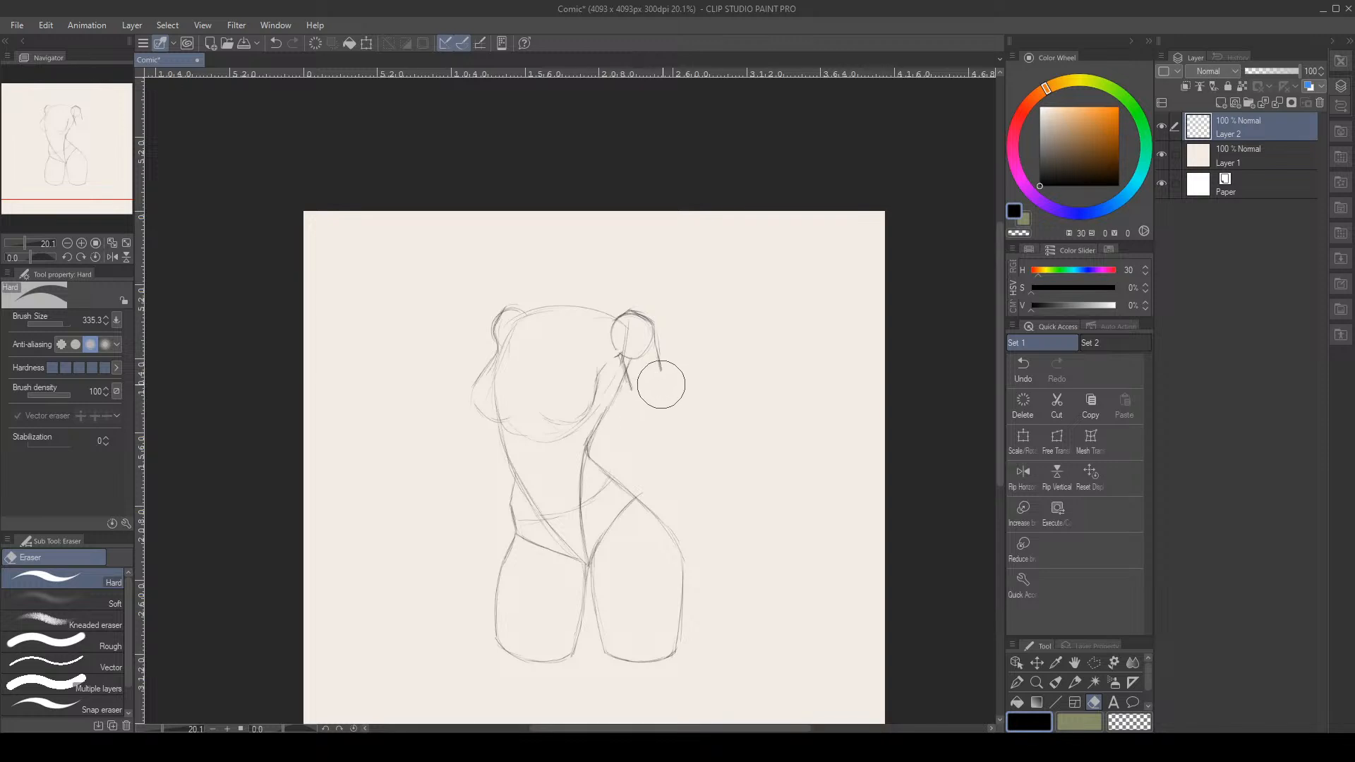
Close off the right upper-arm stump with the pencil and outline a matching short arm stump at the left shoulder
click(1075, 681)
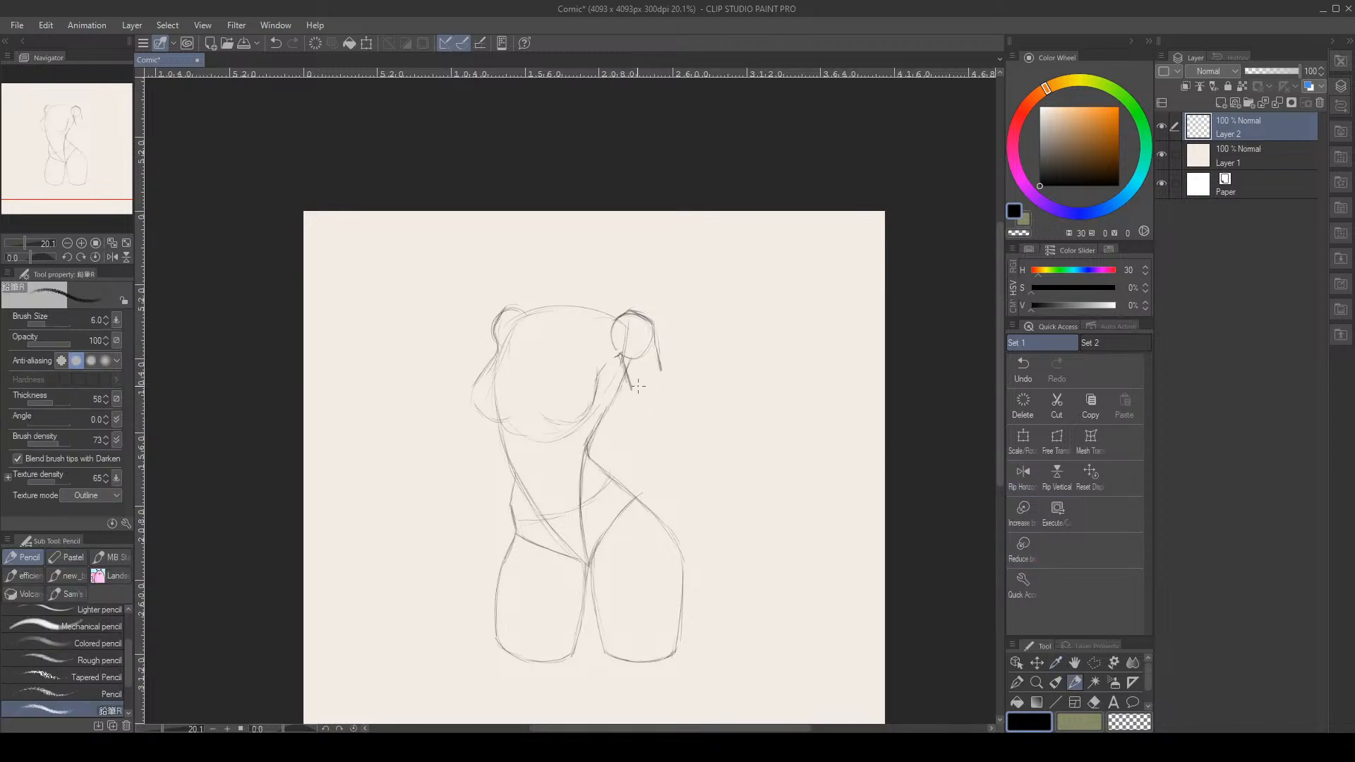
mouse_move(633, 388)
mouse_down()
mouse_move(654, 382)
mouse_move(659, 360)
mouse_up()
drag(482, 357, 495, 326)
Sketch the line from the left shoulder in toward the base of the neck
scroll(513, 424, down, 6)
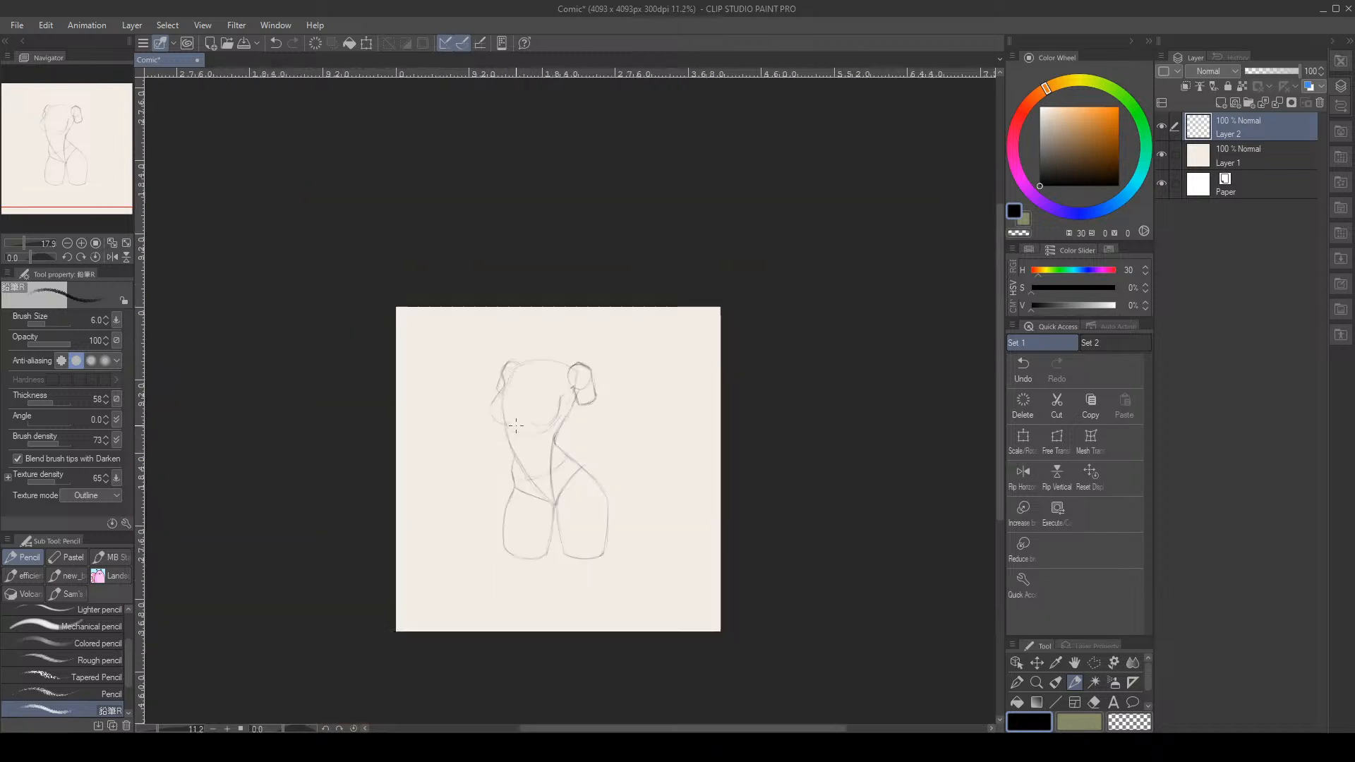
scroll(550, 412, up, 7)
scroll(551, 412, down, 3)
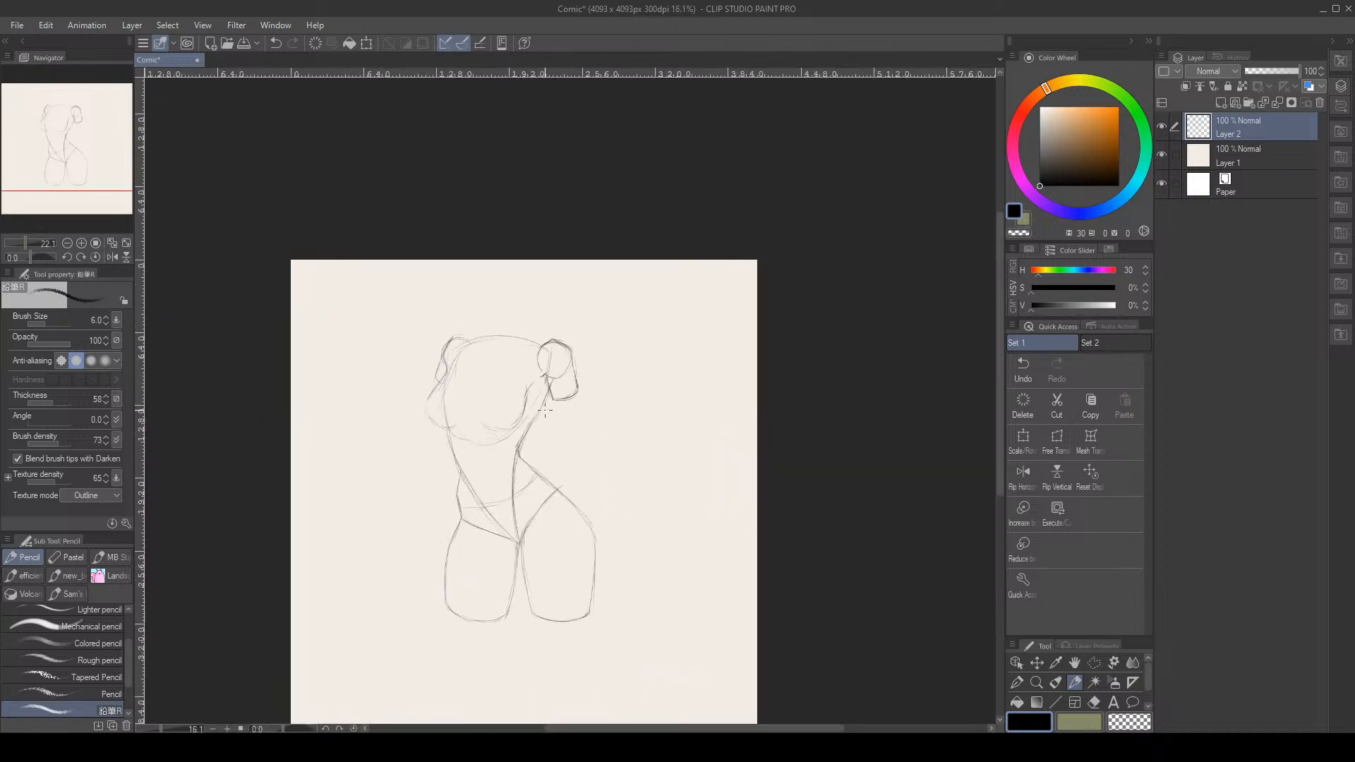
scroll(493, 345, up, 6)
mouse_move(382, 288)
mouse_down()
mouse_move(462, 303)
mouse_move(449, 306)
mouse_up()
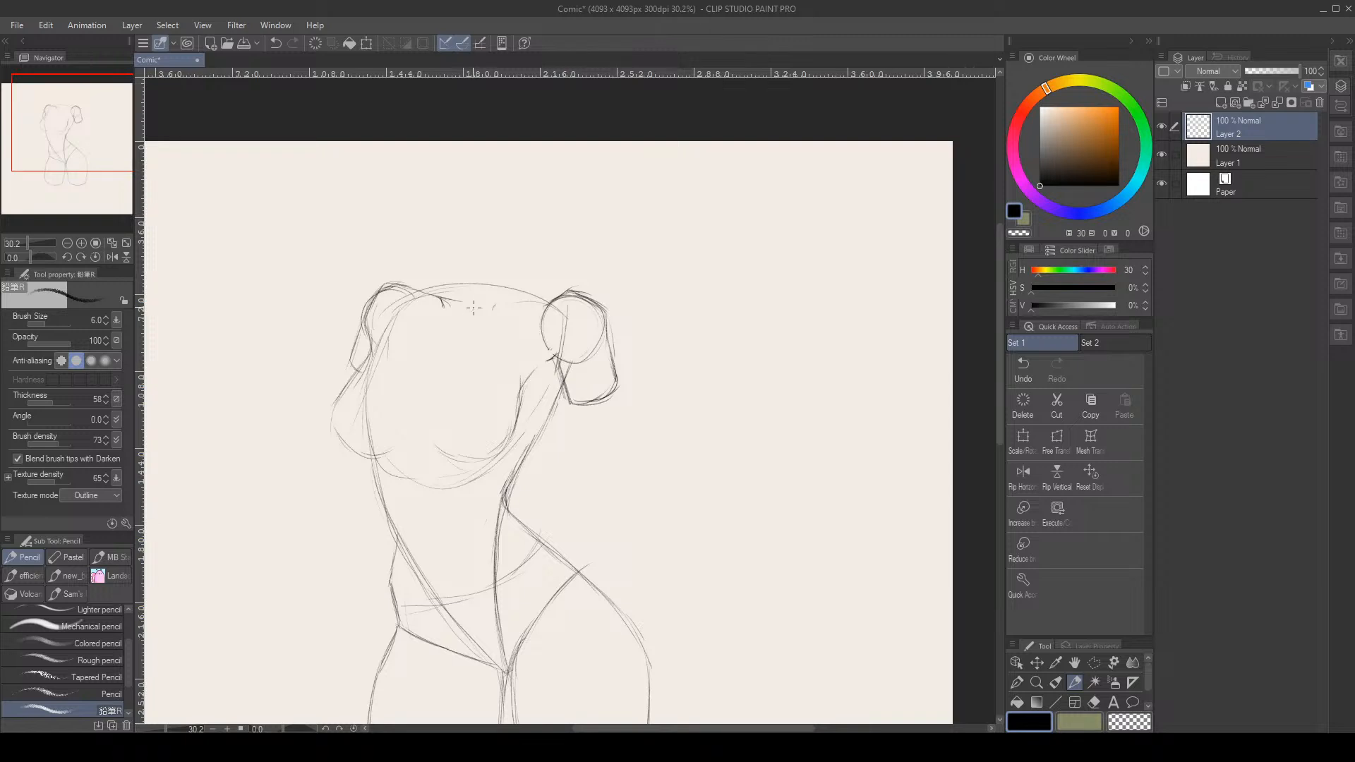
Undo the oversized erasure along the shoulder line and reduce the hard eraser's brush size to 107.6
key(e)
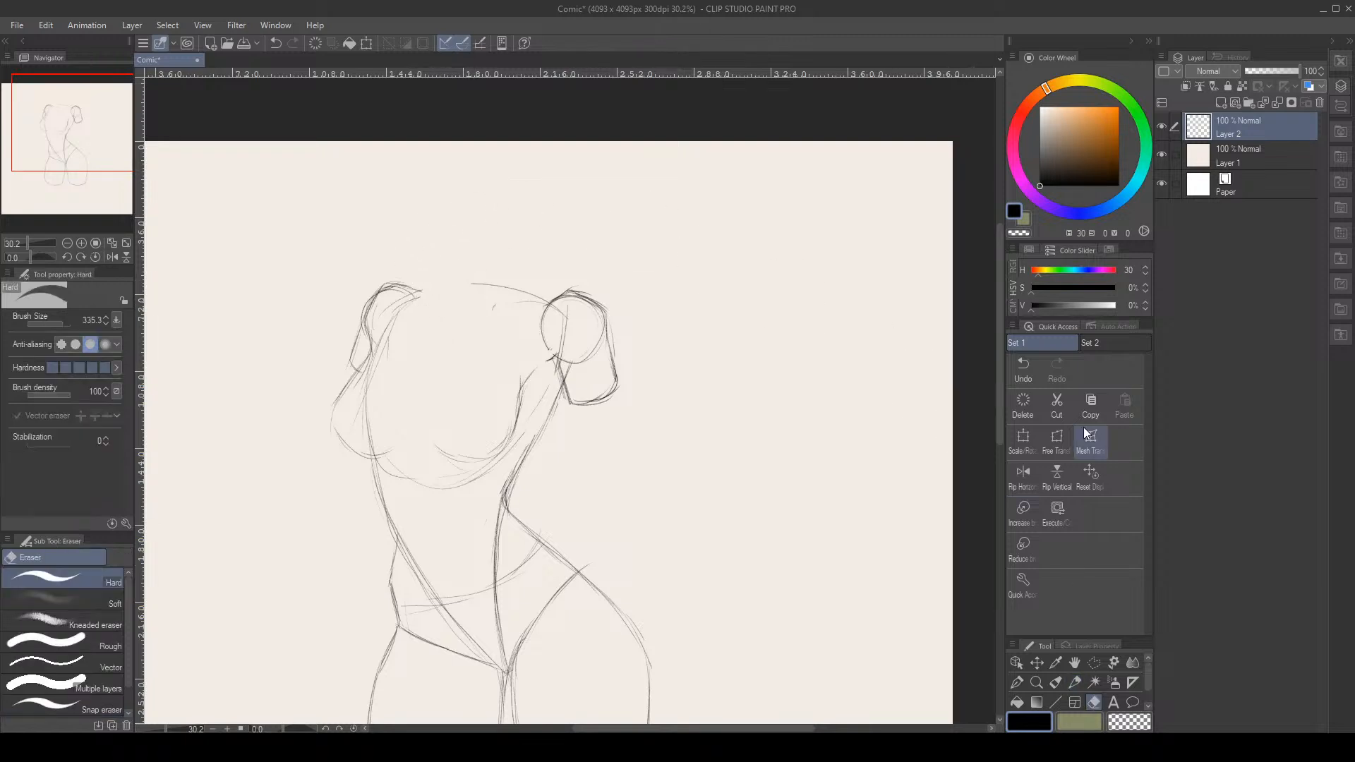
click(1023, 367)
drag(70, 314, 58, 323)
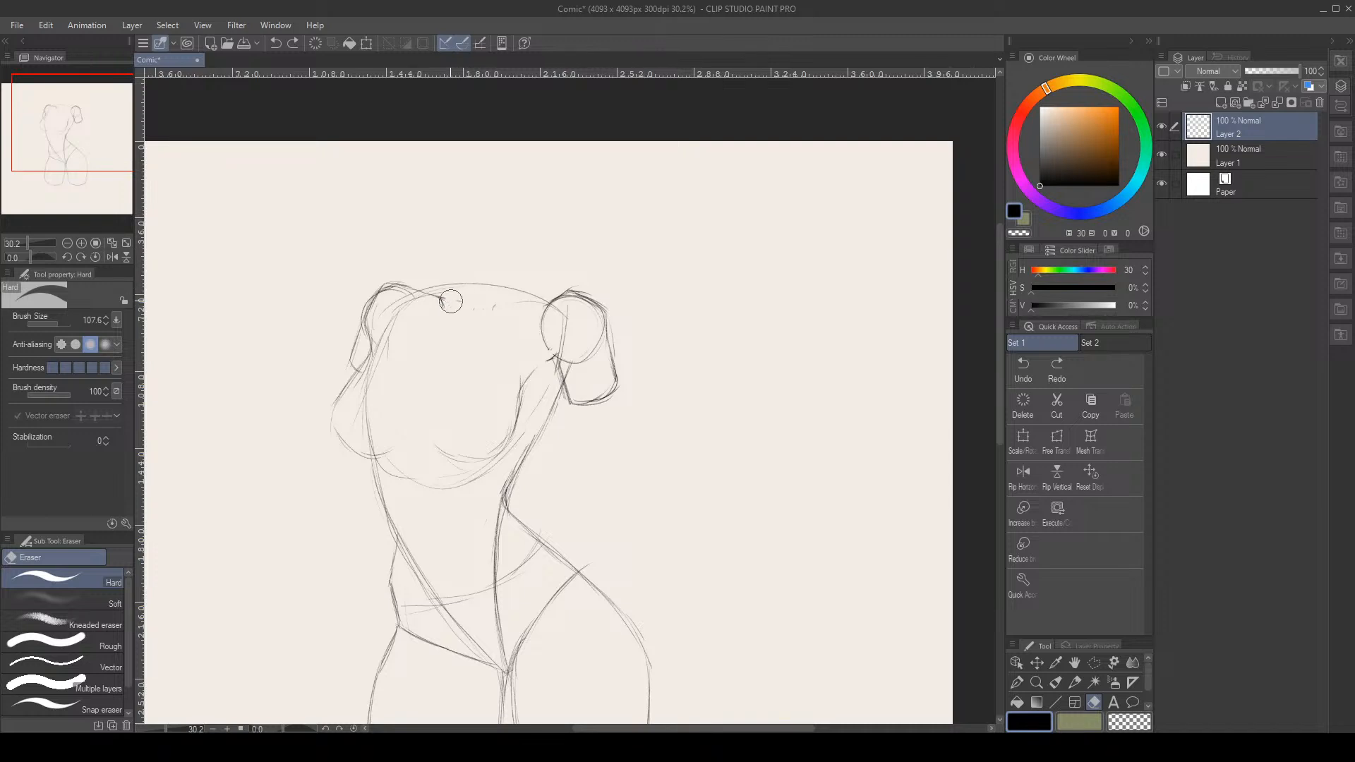
Pencil the collarbone lines from the base of the neck out to the right shoulder, undoing and redrawing the unsatisfying strokes
click(1074, 682)
drag(439, 302, 442, 290)
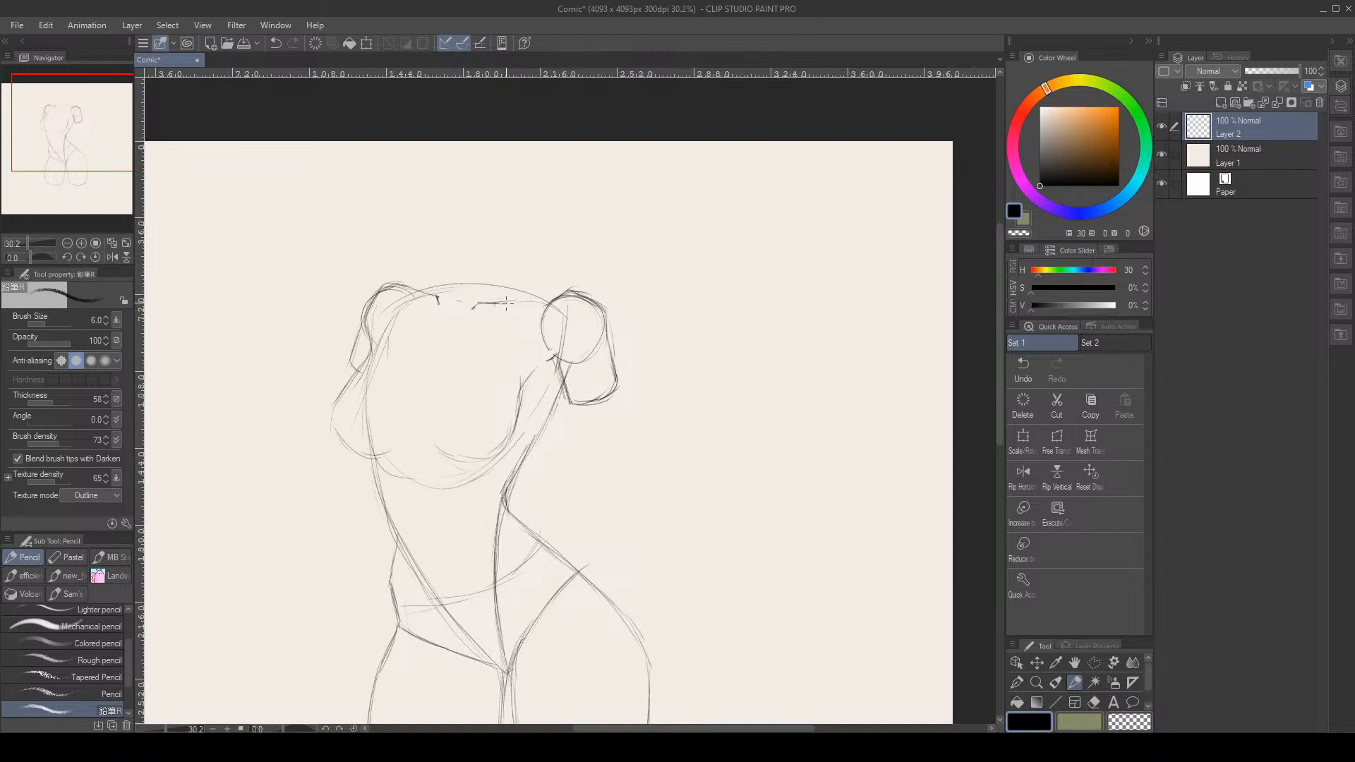
drag(506, 303, 561, 292)
click(1023, 370)
drag(473, 309, 563, 293)
click(1031, 366)
mouse_move(479, 304)
mouse_down()
mouse_move(607, 287)
mouse_move(507, 299)
mouse_move(569, 291)
mouse_up()
Sketch the sloping shoulder muscles and a short, cut-off cylindrical neck above the collarbones
drag(542, 291, 500, 261)
drag(453, 278, 408, 286)
mouse_move(456, 253)
mouse_down()
mouse_move(445, 285)
mouse_move(454, 250)
mouse_up()
drag(536, 291, 502, 274)
mouse_move(454, 252)
mouse_down()
mouse_move(500, 248)
mouse_move(457, 244)
mouse_up()
Scale the torso sketch down to 51% and move it into the canvas's upper-left corner
scroll(426, 241, down, 5)
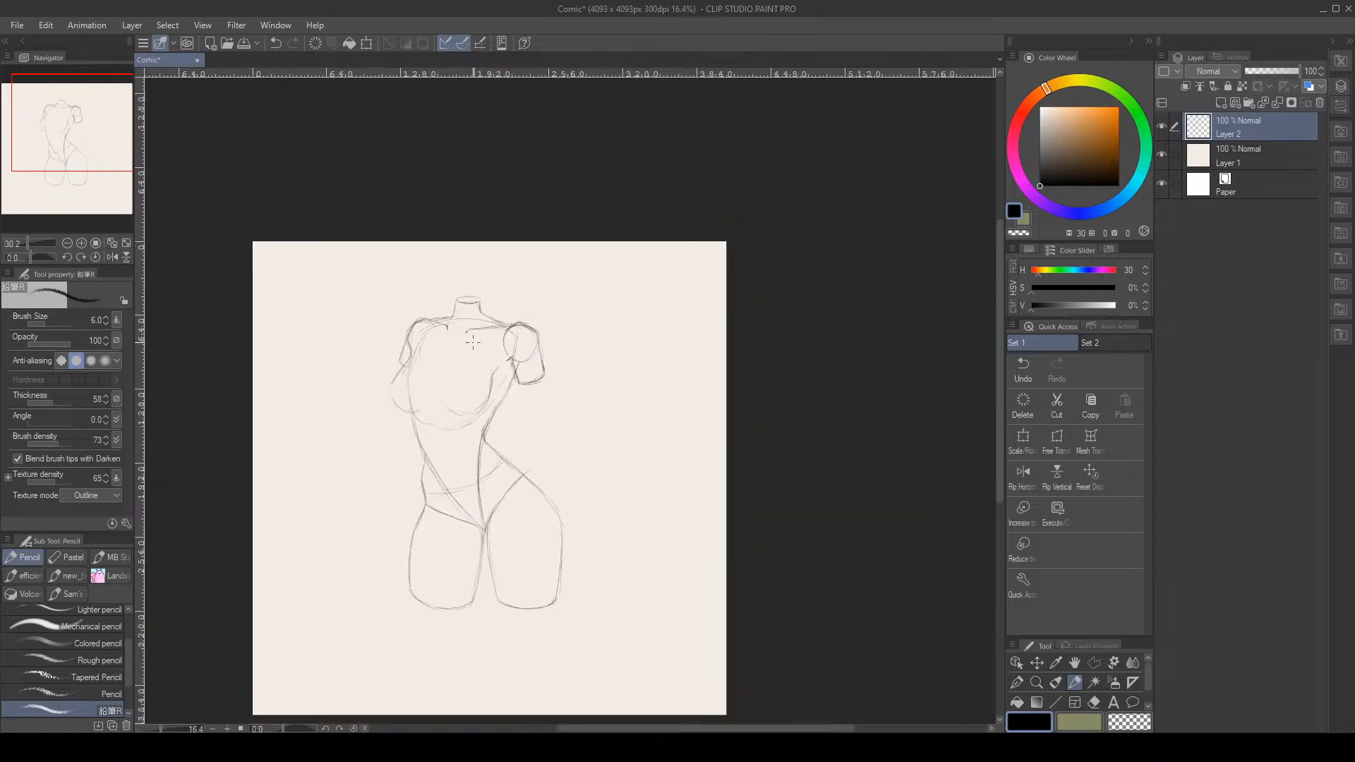
scroll(511, 365, up, 3)
scroll(511, 364, down, 4)
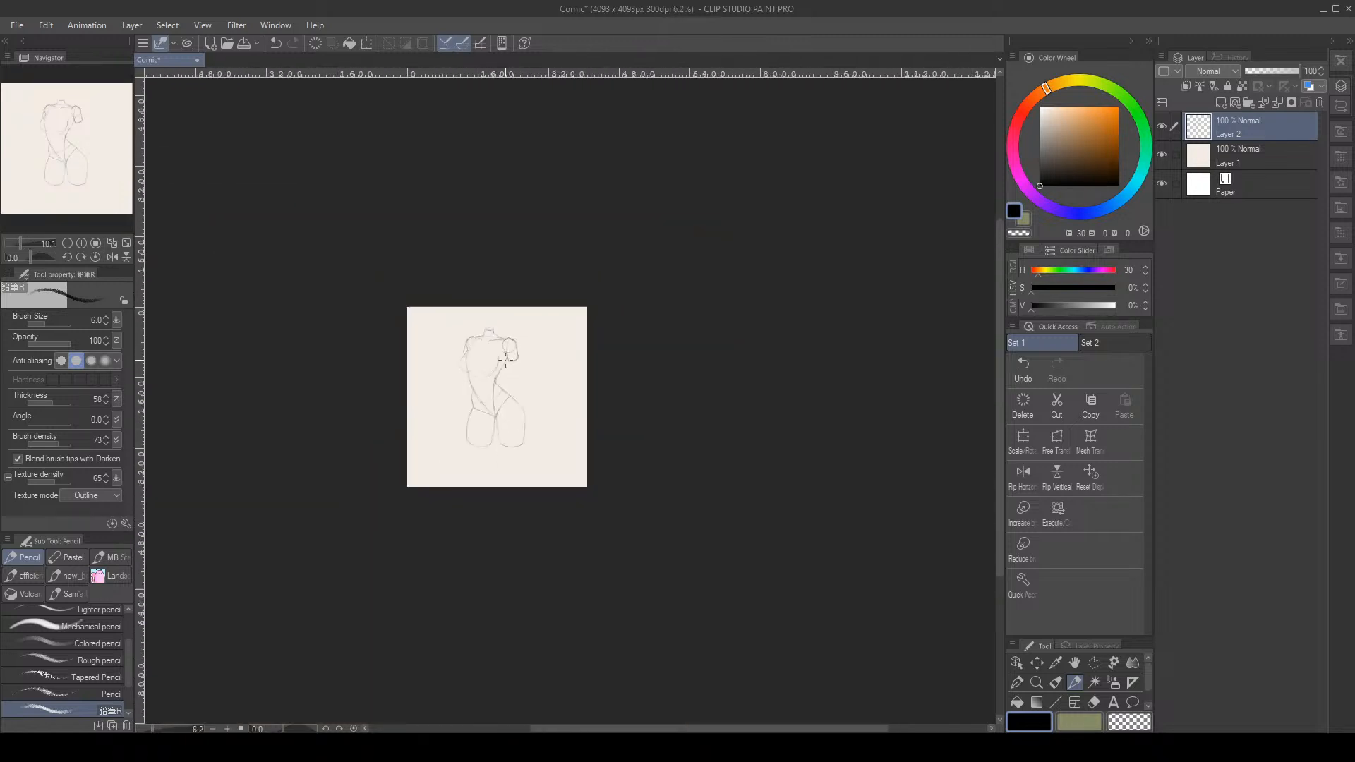
scroll(498, 367, up, 3)
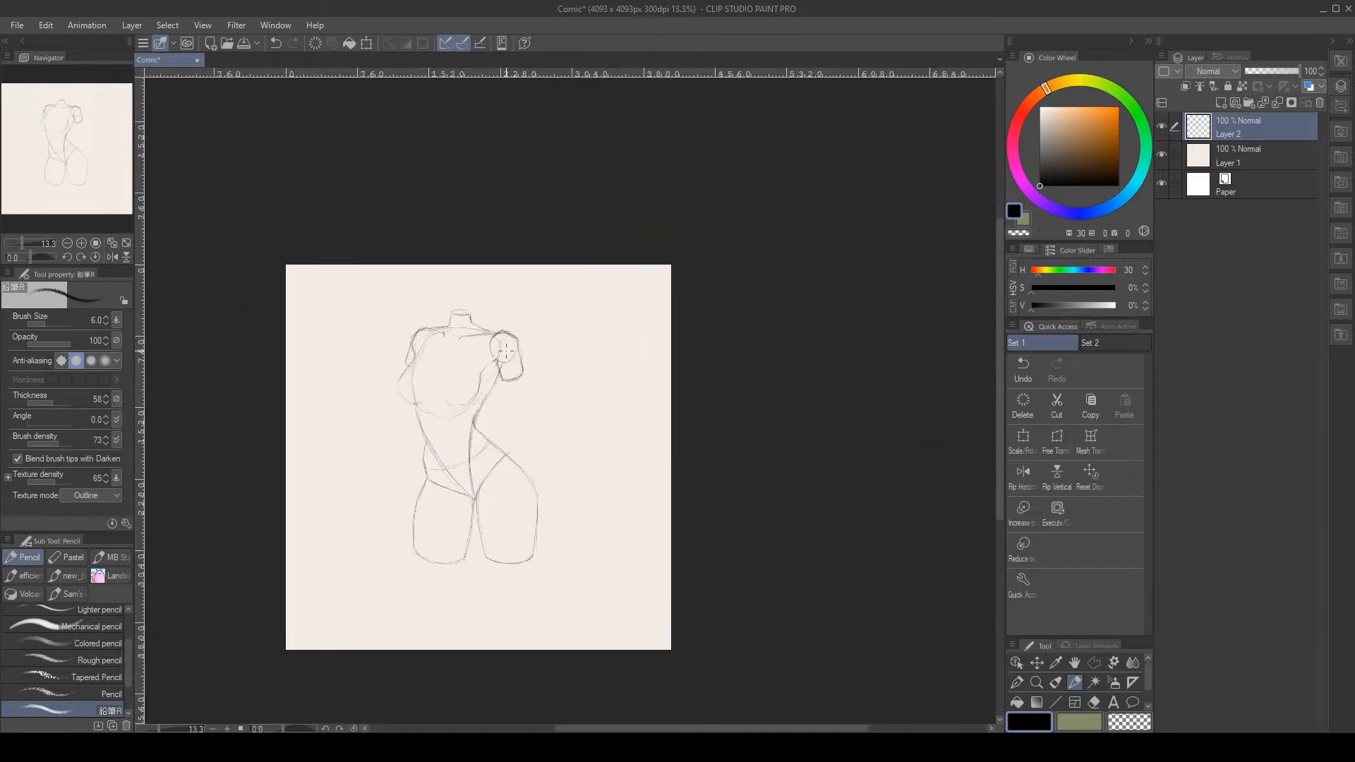
scroll(494, 368, up, 2)
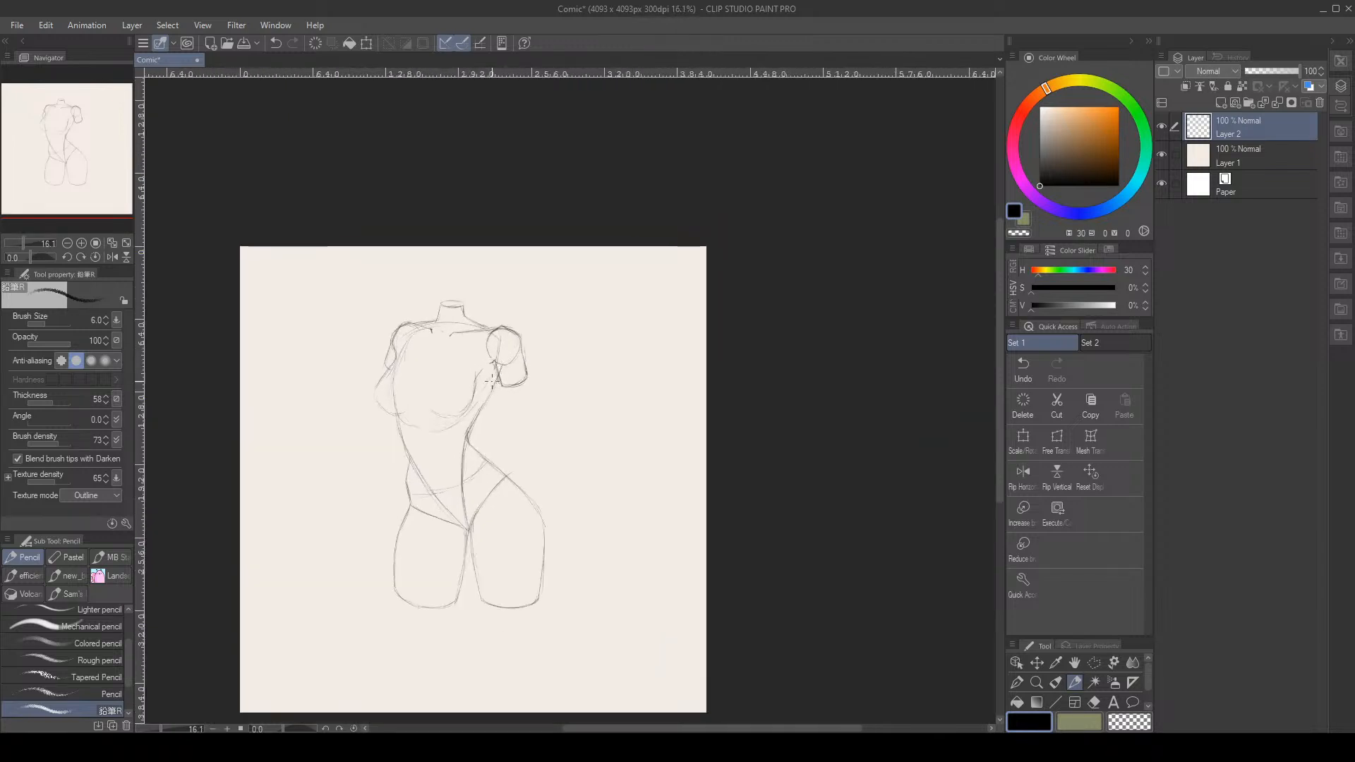
key(ctrl+t)
mouse_move(553, 294)
mouse_down()
mouse_move(508, 454)
mouse_move(482, 473)
mouse_up()
mouse_move(433, 513)
mouse_down()
mouse_move(363, 517)
mouse_move(348, 300)
mouse_move(308, 287)
mouse_up()
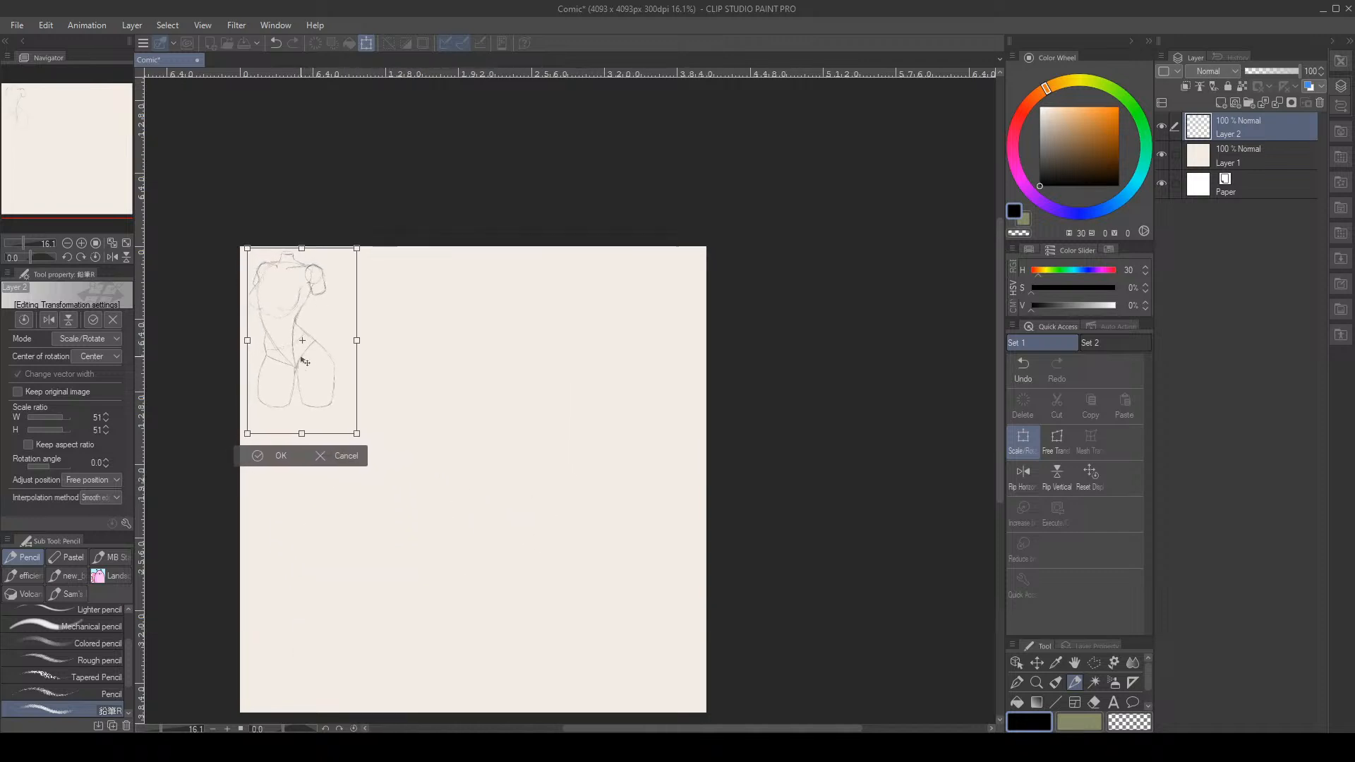
click(265, 456)
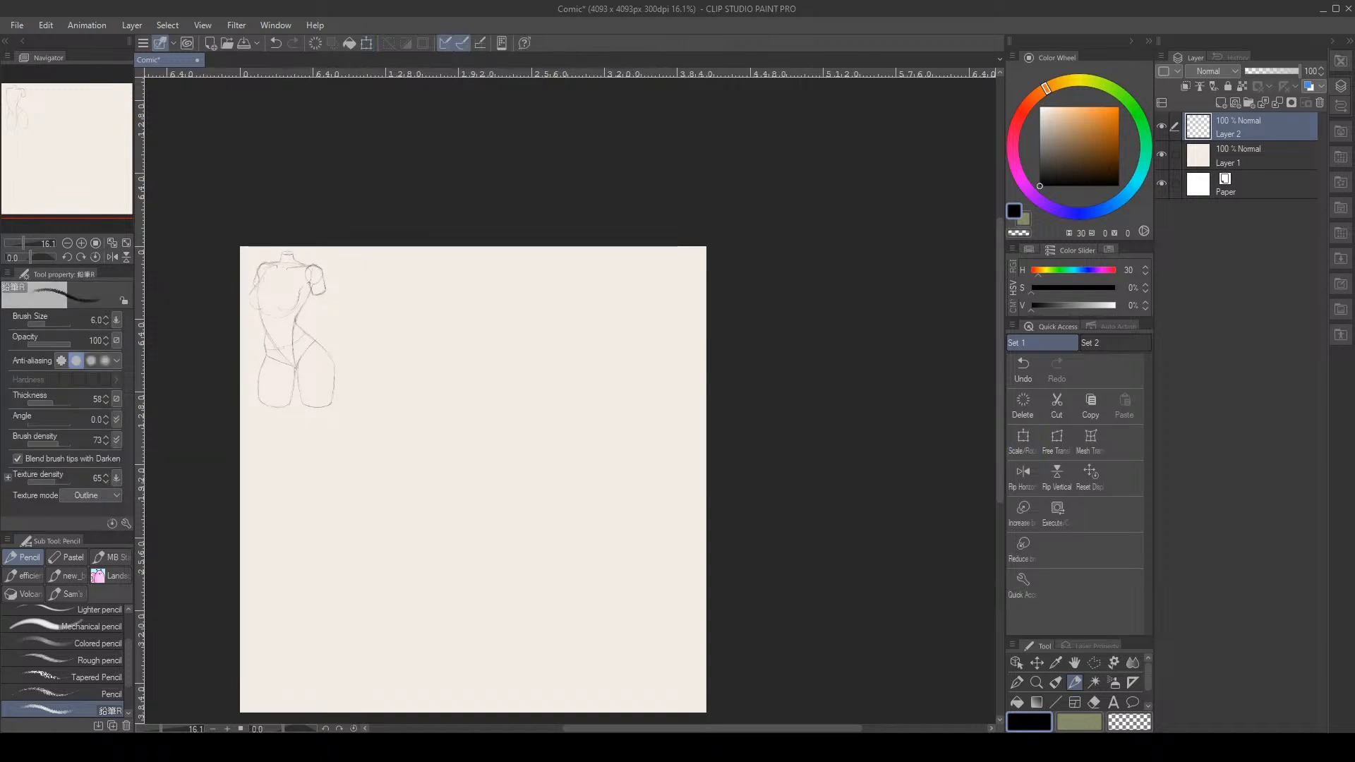
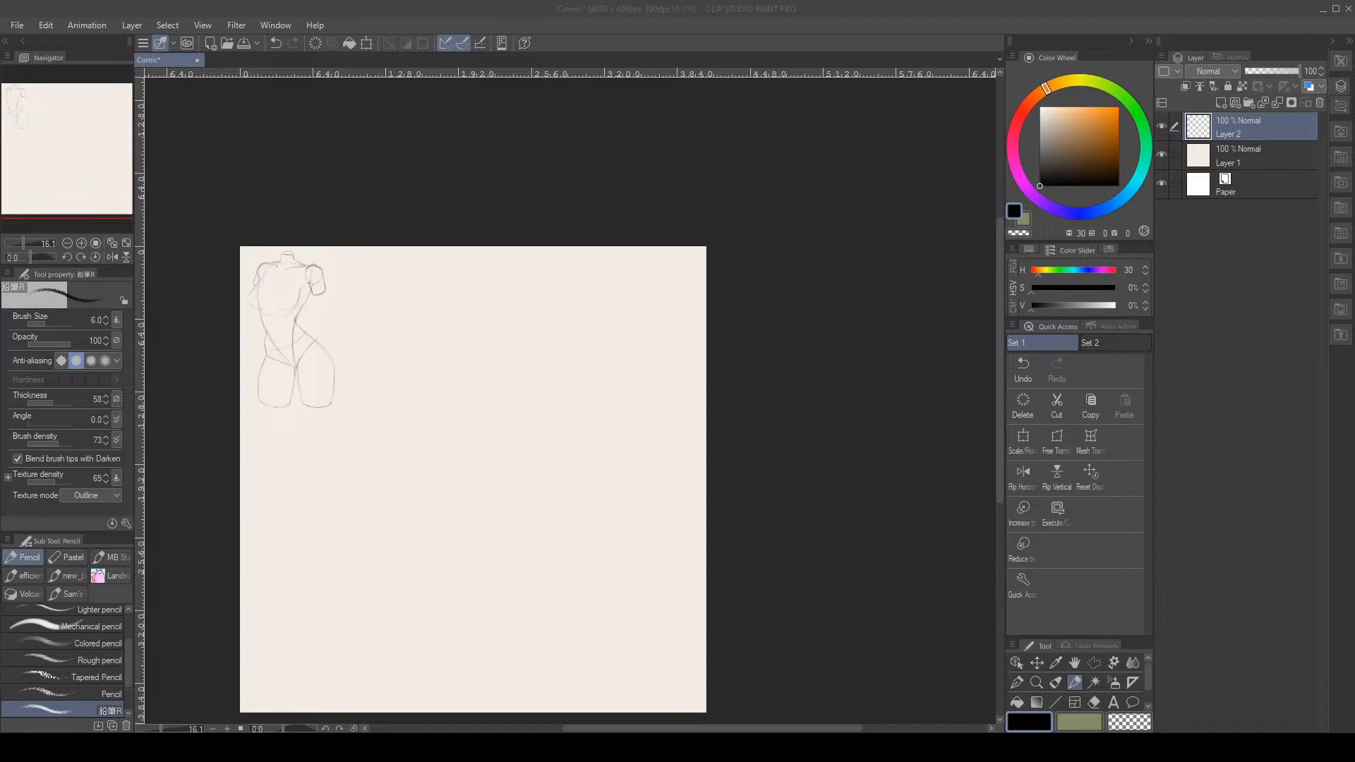
click(1262, 129)
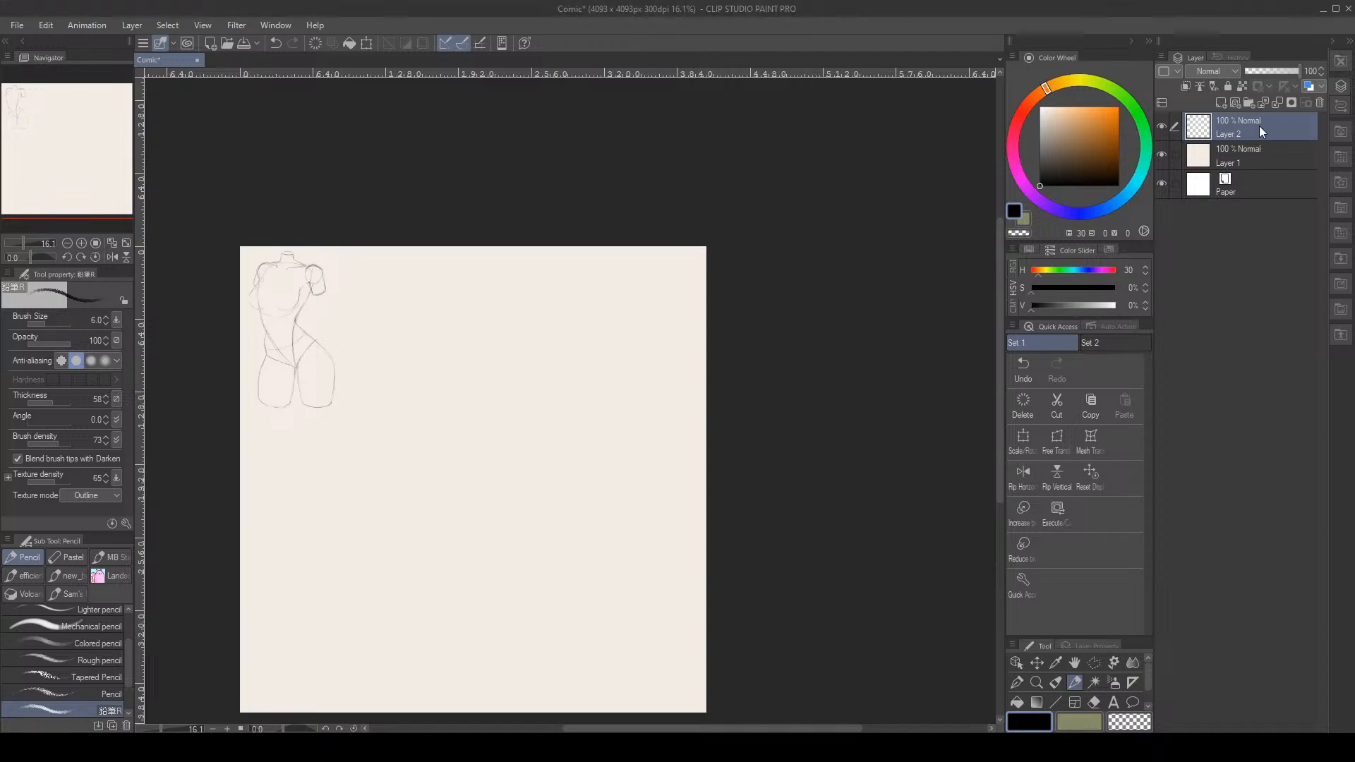
scroll(493, 328, down, 1)
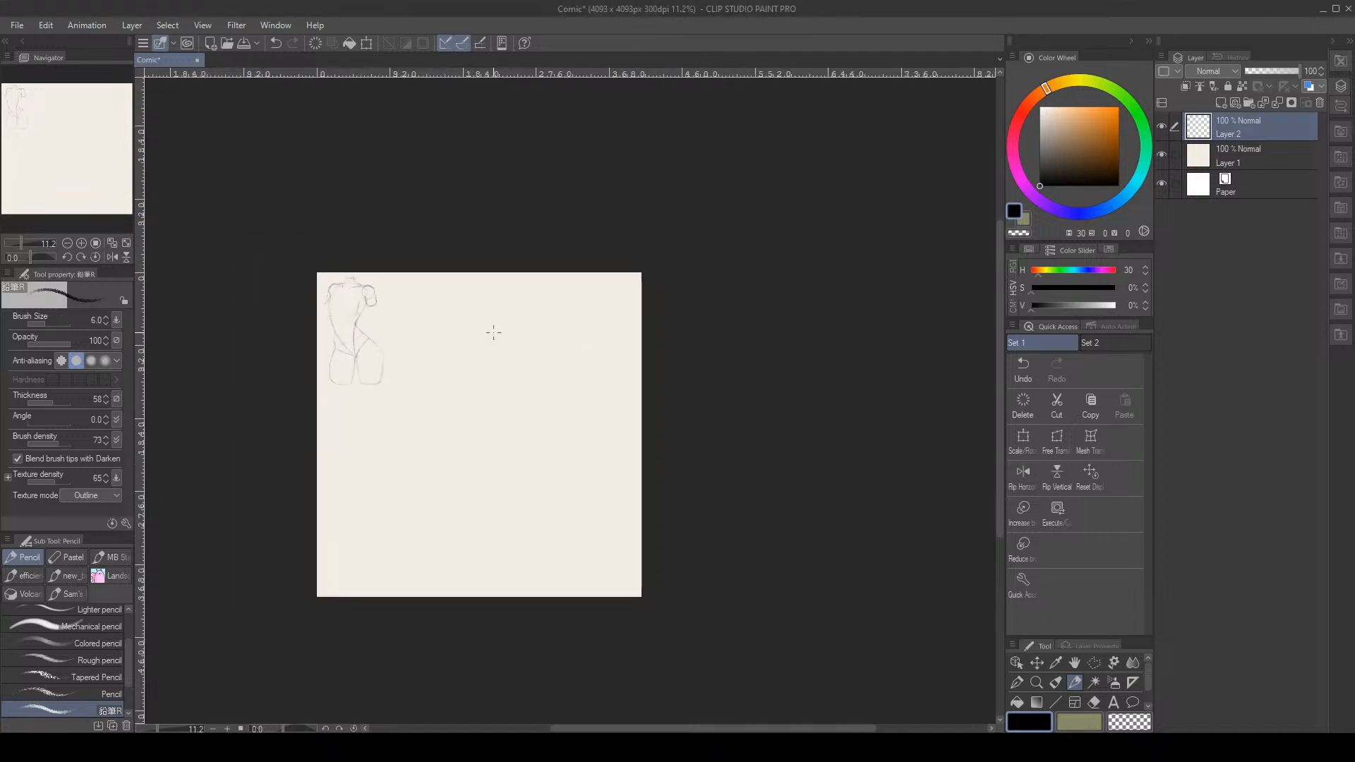
scroll(493, 327, up, 3)
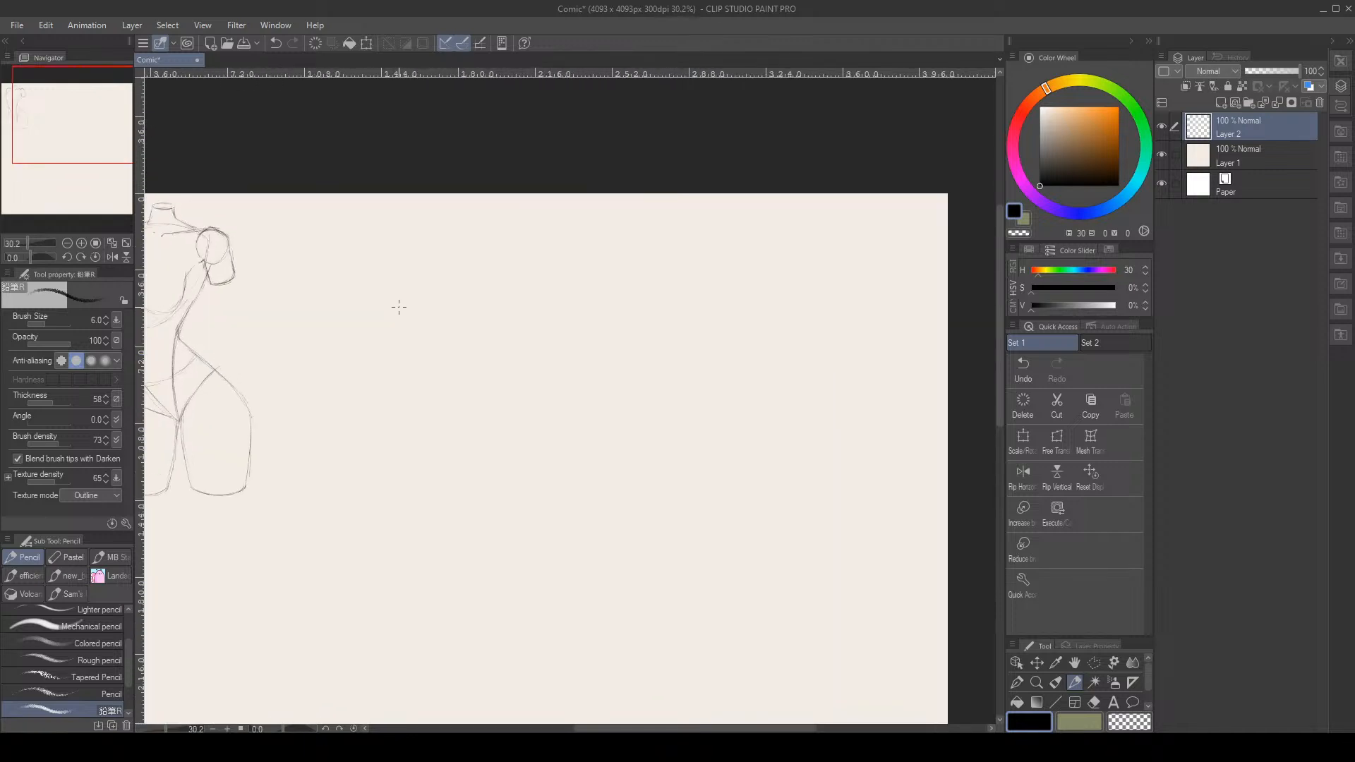
mouse_move(90, 112)
mouse_down()
mouse_move(68, 109)
mouse_move(112, 148)
mouse_move(102, 144)
mouse_up()
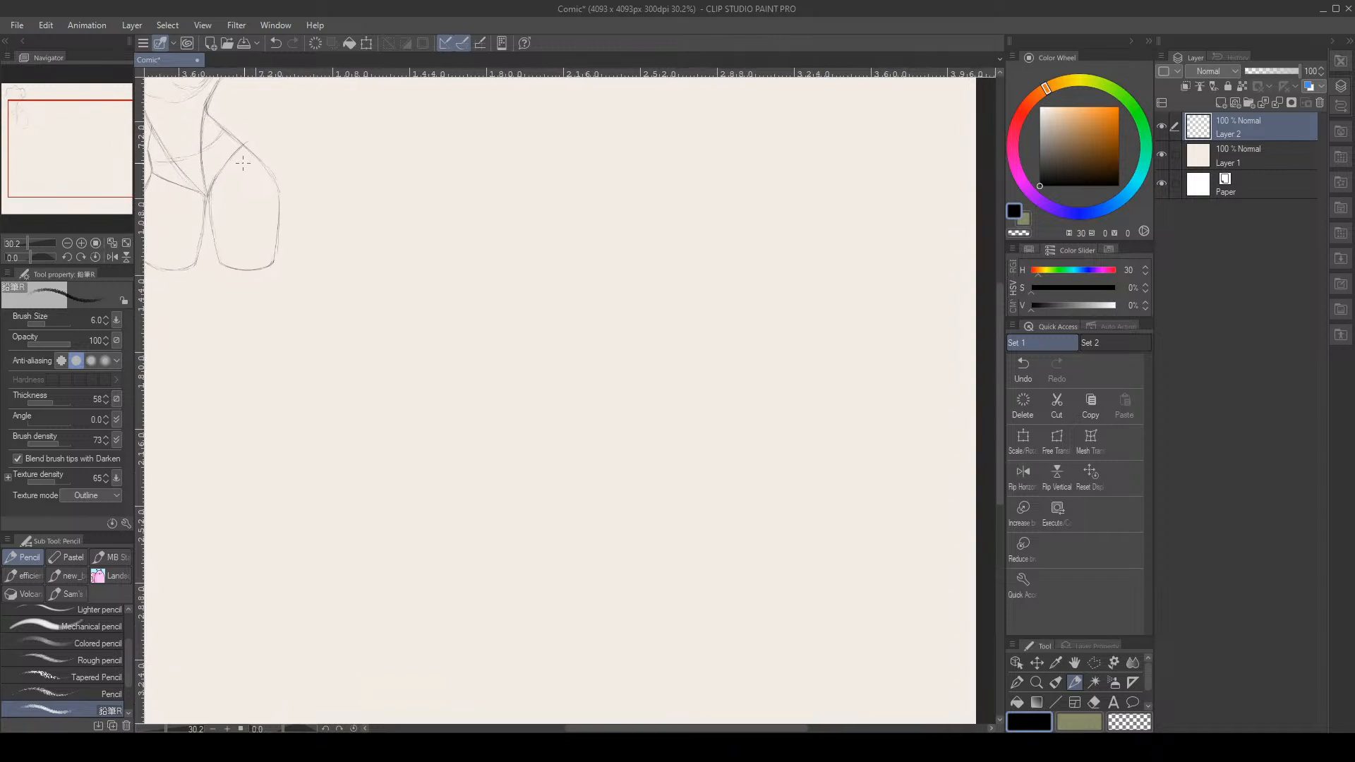
scroll(561, 381, down, 4)
scroll(621, 473, up, 4)
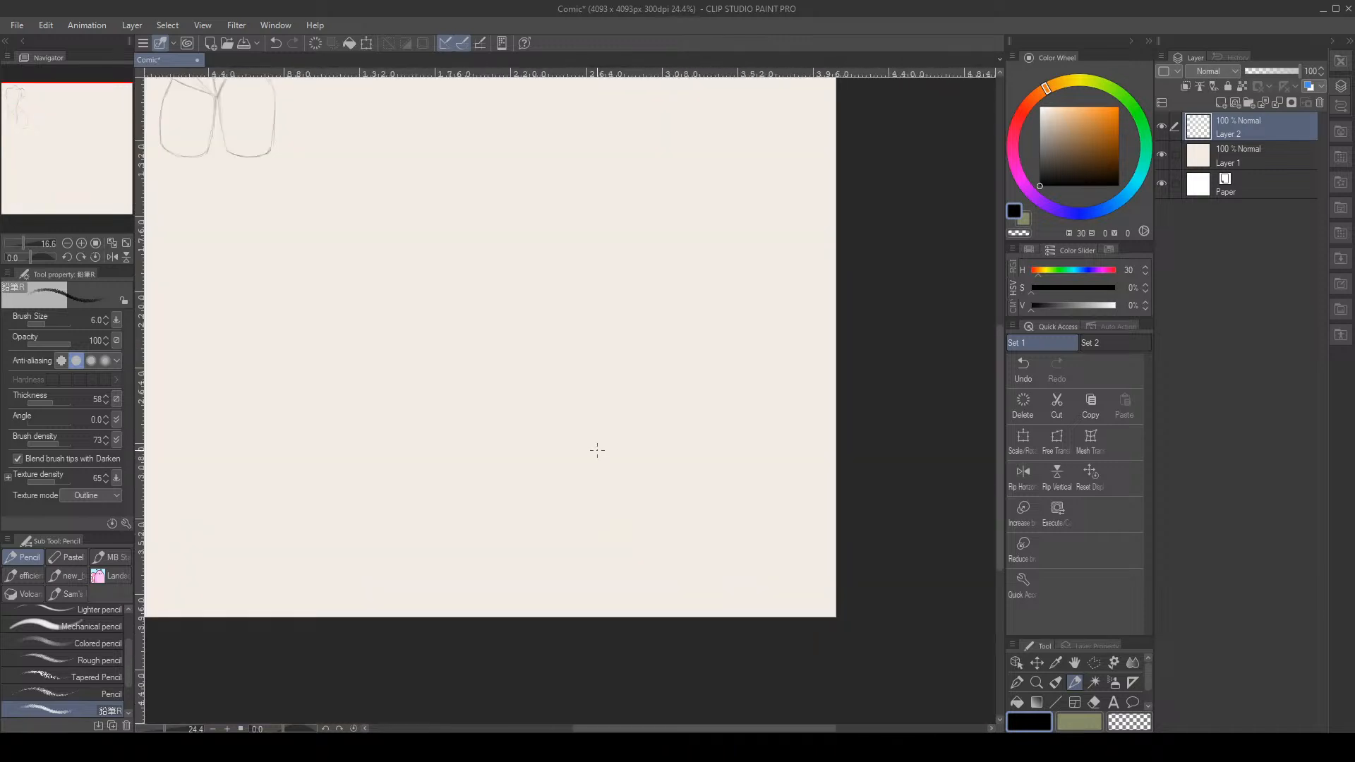
drag(52, 178, 51, 135)
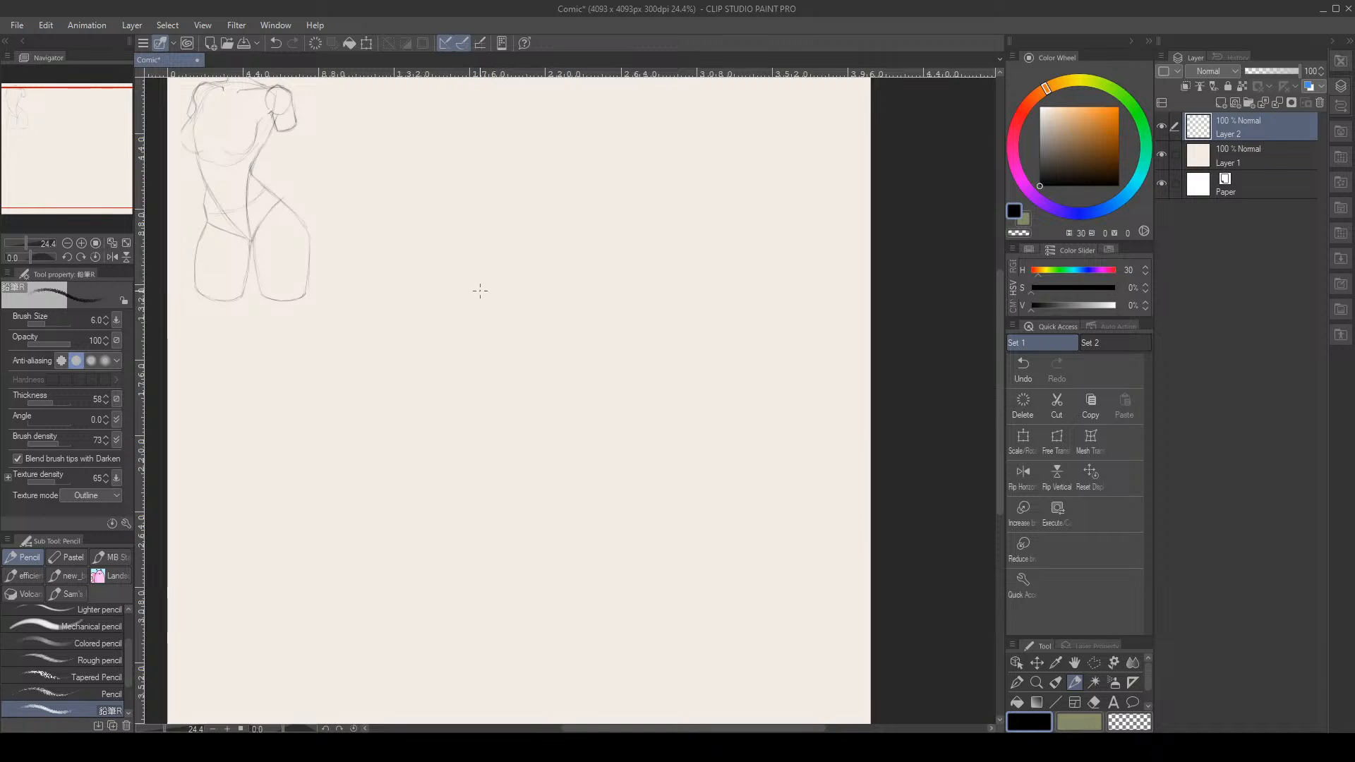
mouse_move(451, 296)
mouse_down()
mouse_move(484, 402)
mouse_move(605, 293)
mouse_up()
click(1023, 364)
mouse_move(425, 315)
mouse_down()
mouse_move(508, 438)
mouse_move(565, 326)
mouse_up()
click(1023, 365)
Sketch a large rounded, egg-shaped ribcage near the canvas centre, adding a short waist line at its lower left
mouse_move(419, 304)
mouse_down()
mouse_move(441, 390)
mouse_move(490, 433)
mouse_move(552, 431)
mouse_move(580, 377)
mouse_move(587, 295)
mouse_up()
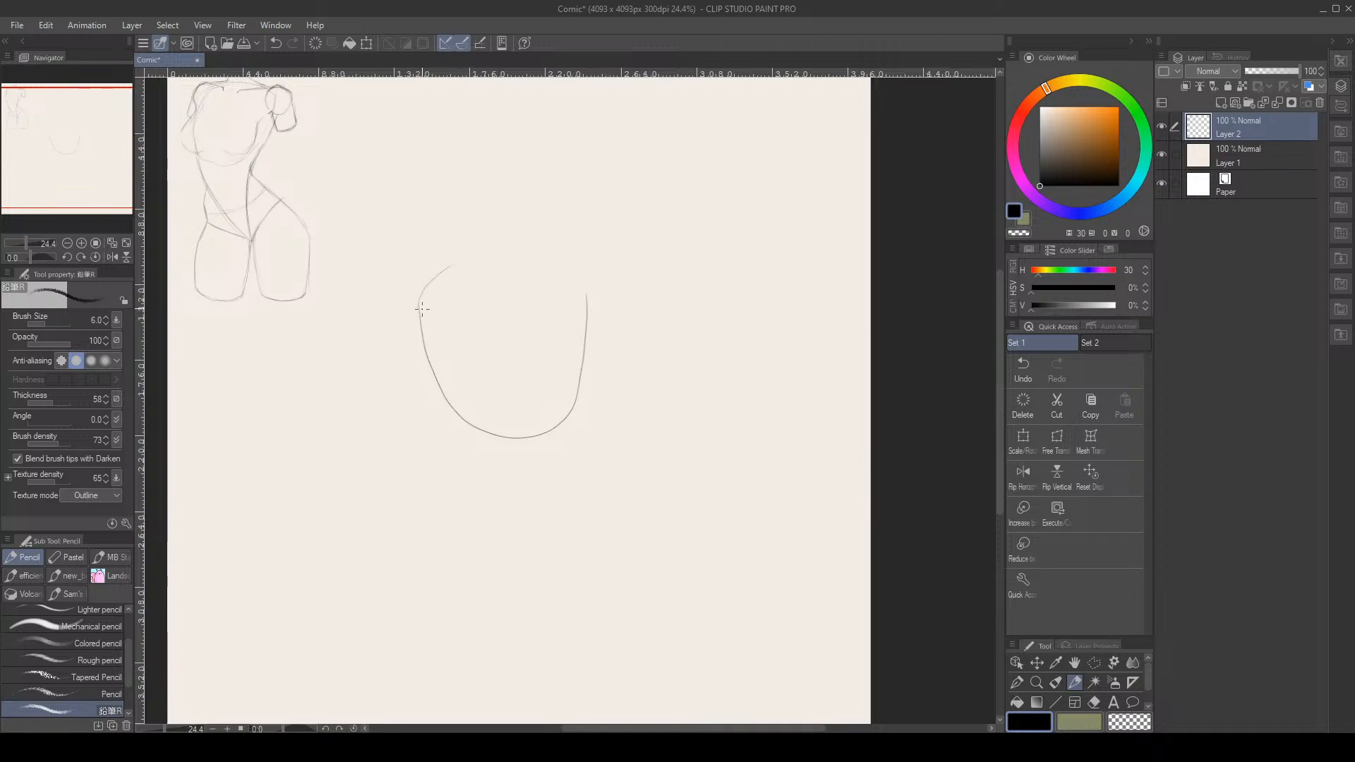
mouse_move(420, 308)
mouse_down()
mouse_move(439, 266)
mouse_move(498, 245)
mouse_move(561, 264)
mouse_move(585, 302)
mouse_up()
mouse_move(419, 309)
mouse_down()
mouse_move(424, 358)
mouse_move(422, 339)
mouse_move(484, 432)
mouse_move(521, 441)
mouse_move(575, 381)
mouse_move(586, 311)
mouse_up()
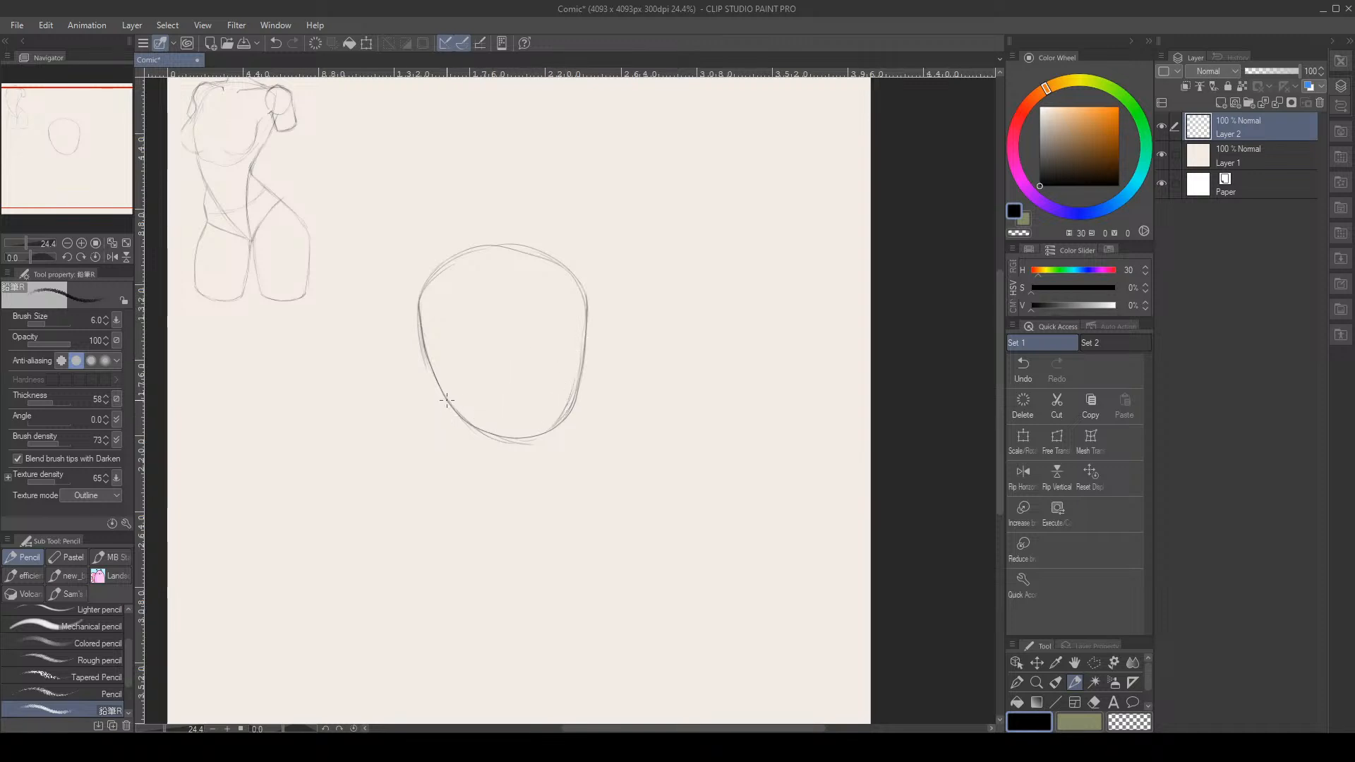
drag(456, 426, 464, 453)
mouse_move(425, 557)
mouse_down()
mouse_move(490, 478)
mouse_move(394, 521)
mouse_move(517, 508)
mouse_up()
mouse_move(536, 462)
mouse_down()
mouse_move(571, 484)
mouse_move(500, 548)
mouse_move(597, 518)
mouse_move(504, 483)
mouse_move(591, 475)
mouse_move(520, 551)
mouse_move(614, 487)
mouse_up()
click(1022, 361)
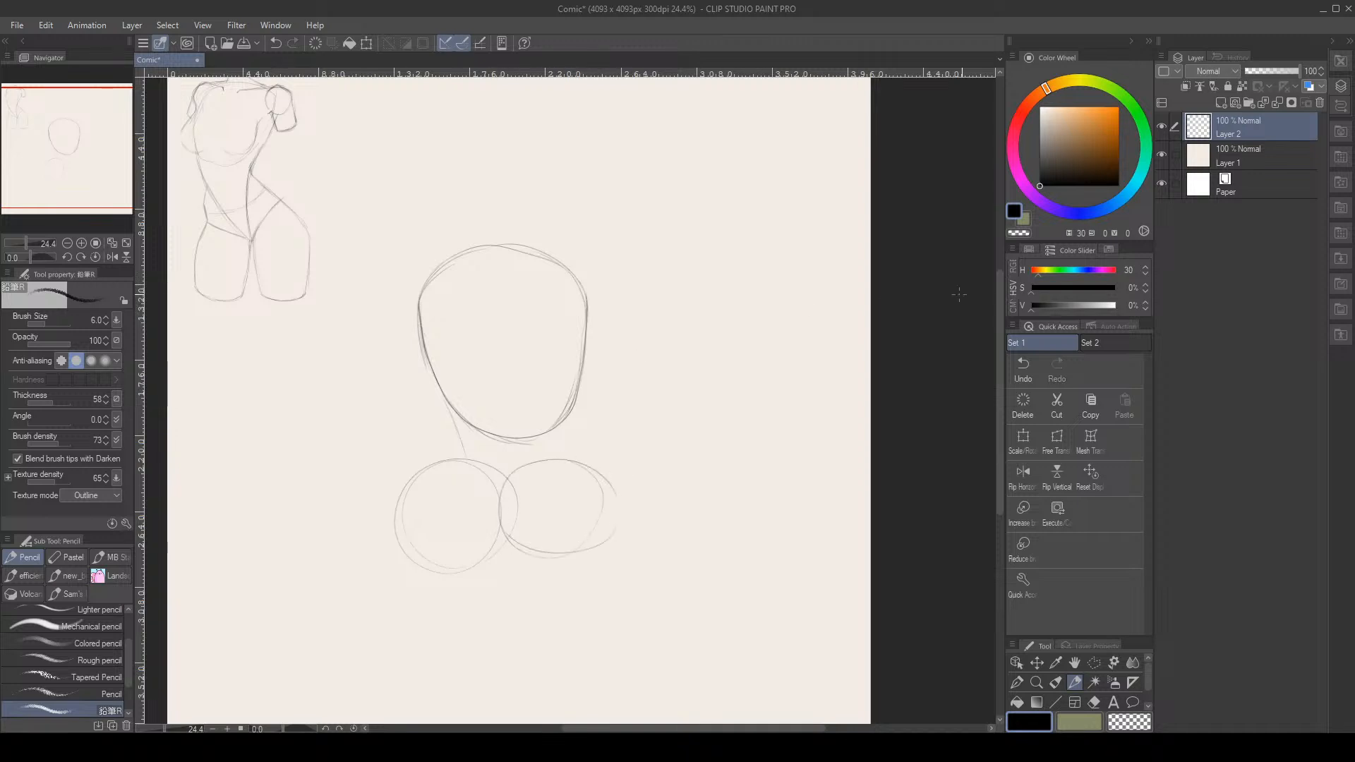
click(1015, 372)
click(1016, 370)
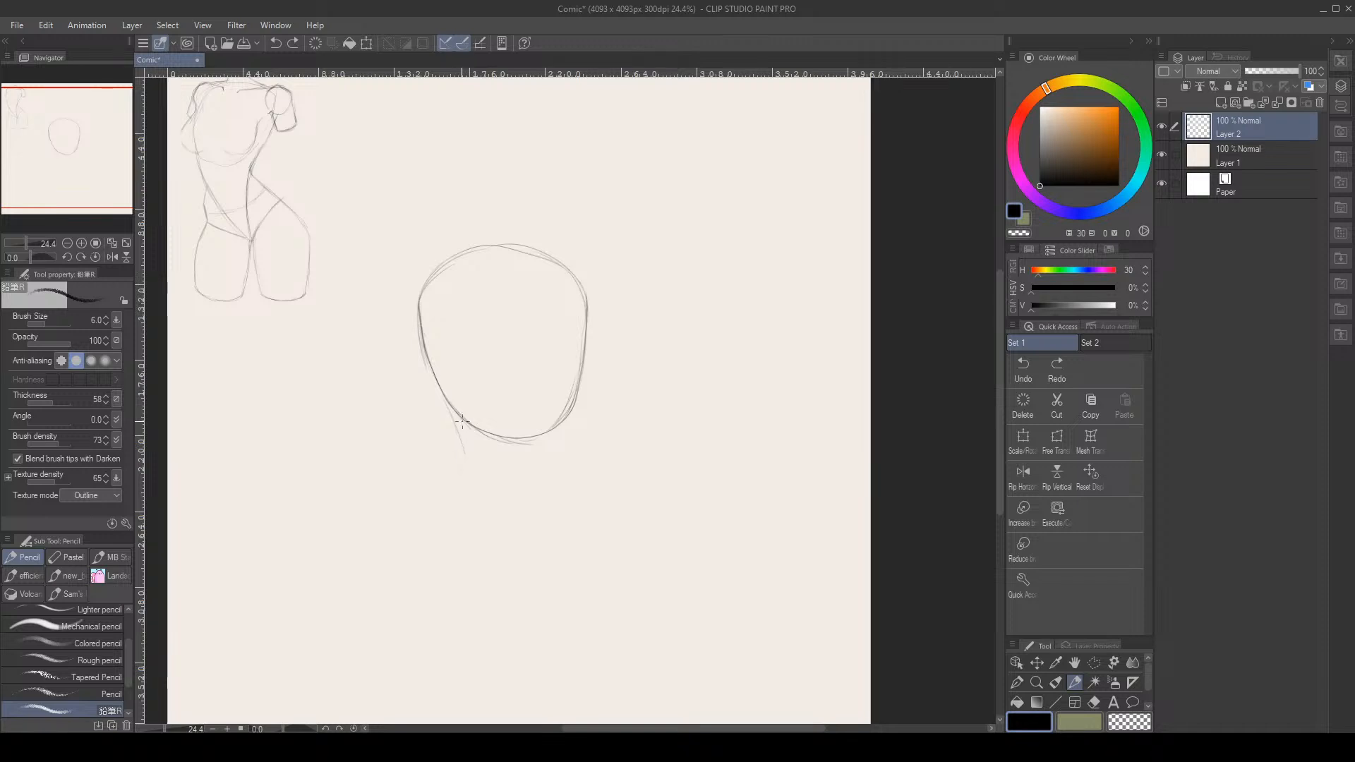
Refine the ribcage's left contour by straightening its lower side, erasing the old edge and darkening the upper side with pencil strokes
drag(494, 439, 458, 449)
mouse_move(452, 408)
mouse_down()
mouse_move(484, 460)
mouse_move(419, 343)
mouse_move(441, 383)
mouse_move(419, 293)
mouse_up()
drag(424, 358, 450, 404)
key(e)
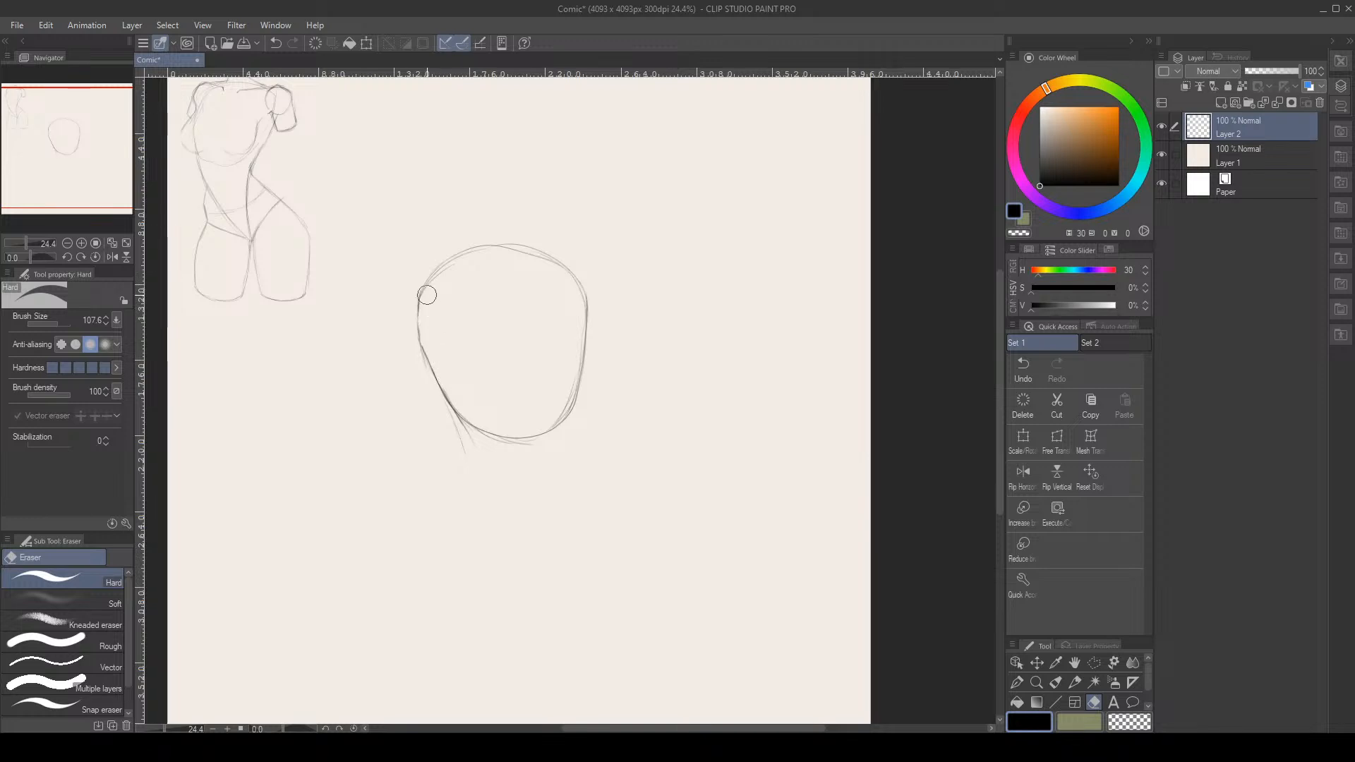
key(p)
drag(427, 359, 428, 359)
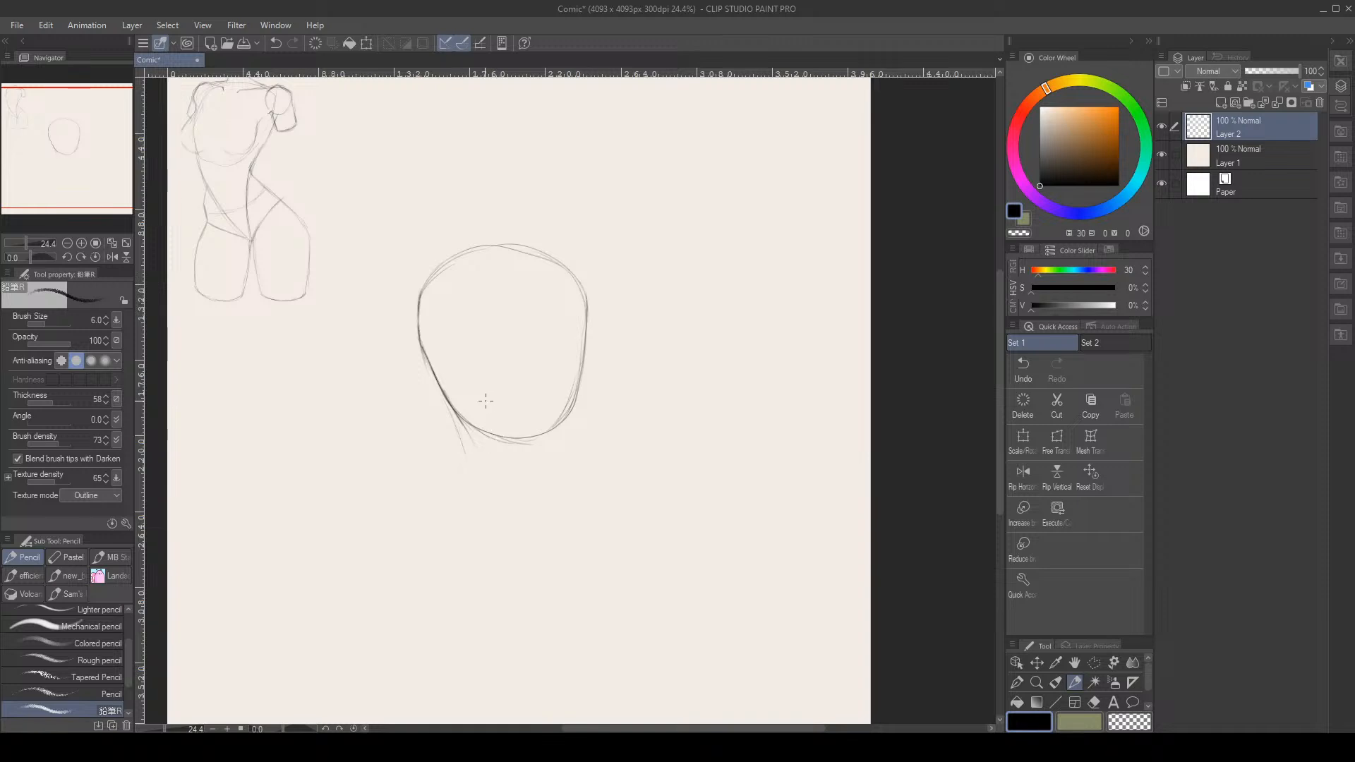
drag(420, 326, 416, 286)
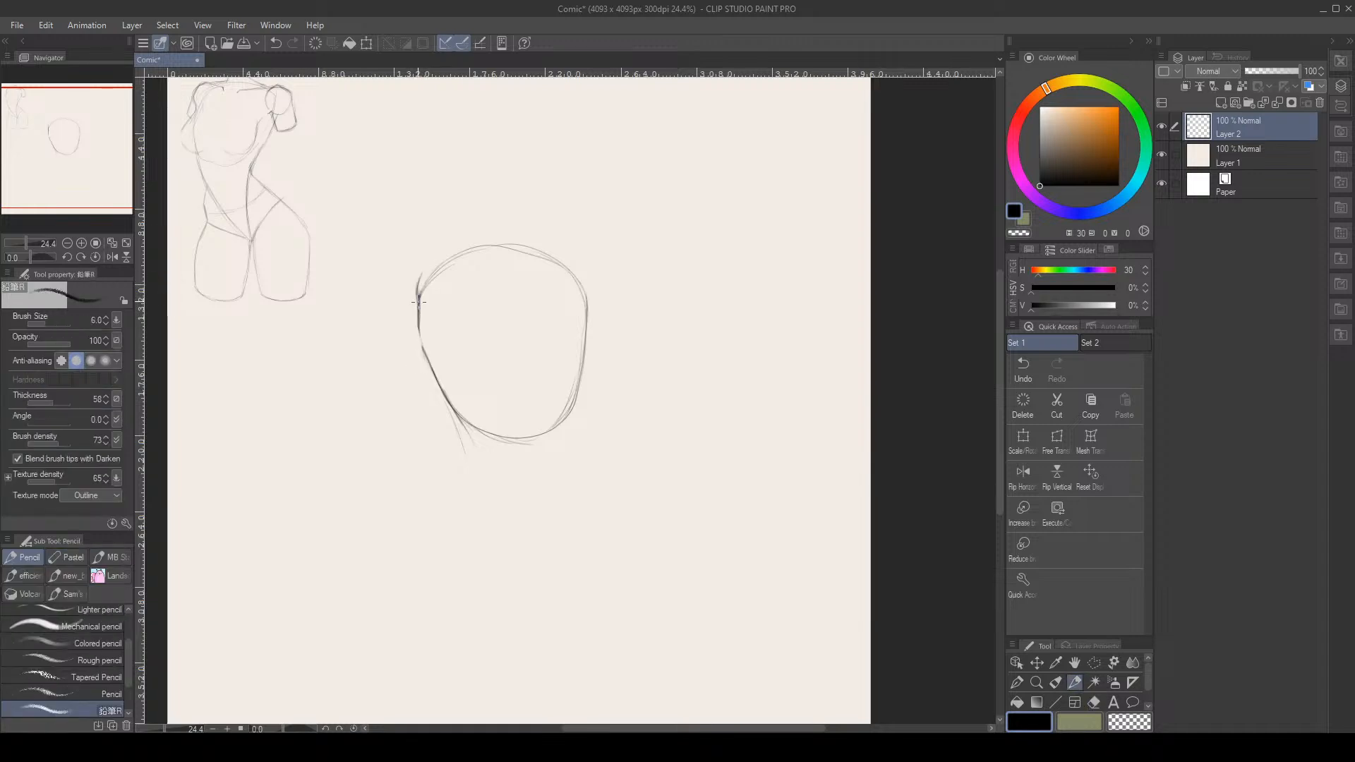
Extend the left waist line, sketch short curves at the ribcage's lower right, and slope the right waist line outward
mouse_move(418, 317)
mouse_down()
mouse_move(484, 450)
mouse_move(460, 391)
mouse_move(463, 419)
mouse_move(452, 413)
mouse_move(485, 477)
mouse_up()
drag(538, 424, 578, 415)
drag(522, 410, 567, 408)
mouse_move(528, 433)
mouse_down()
mouse_move(578, 445)
mouse_move(618, 496)
mouse_up()
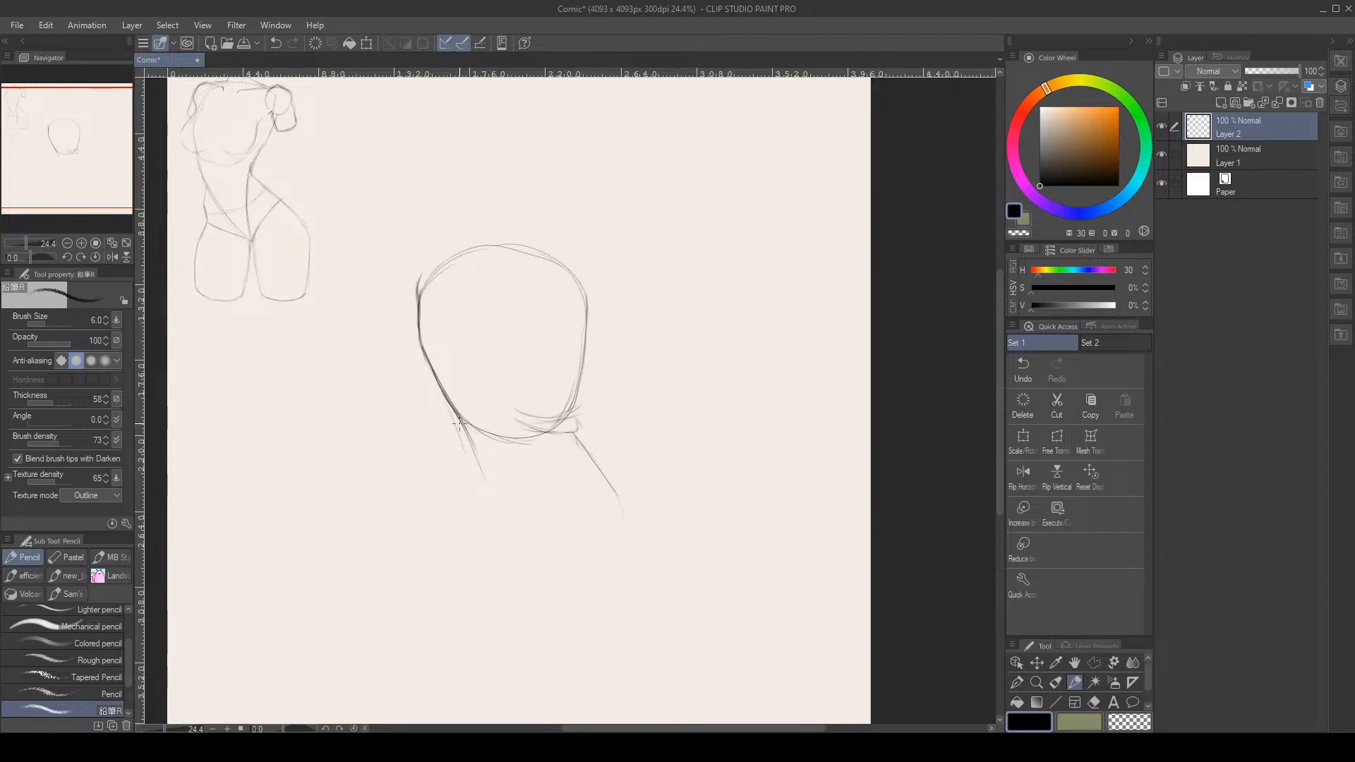
Draw the left waist contour curving inward and out over the hip toward the thigh
drag(458, 423, 469, 490)
drag(471, 451, 447, 538)
drag(448, 540, 463, 621)
Sketch the right hip and outer thigh contours and extend the left thigh down toward the canvas's lower edge
drag(98, 170, 101, 192)
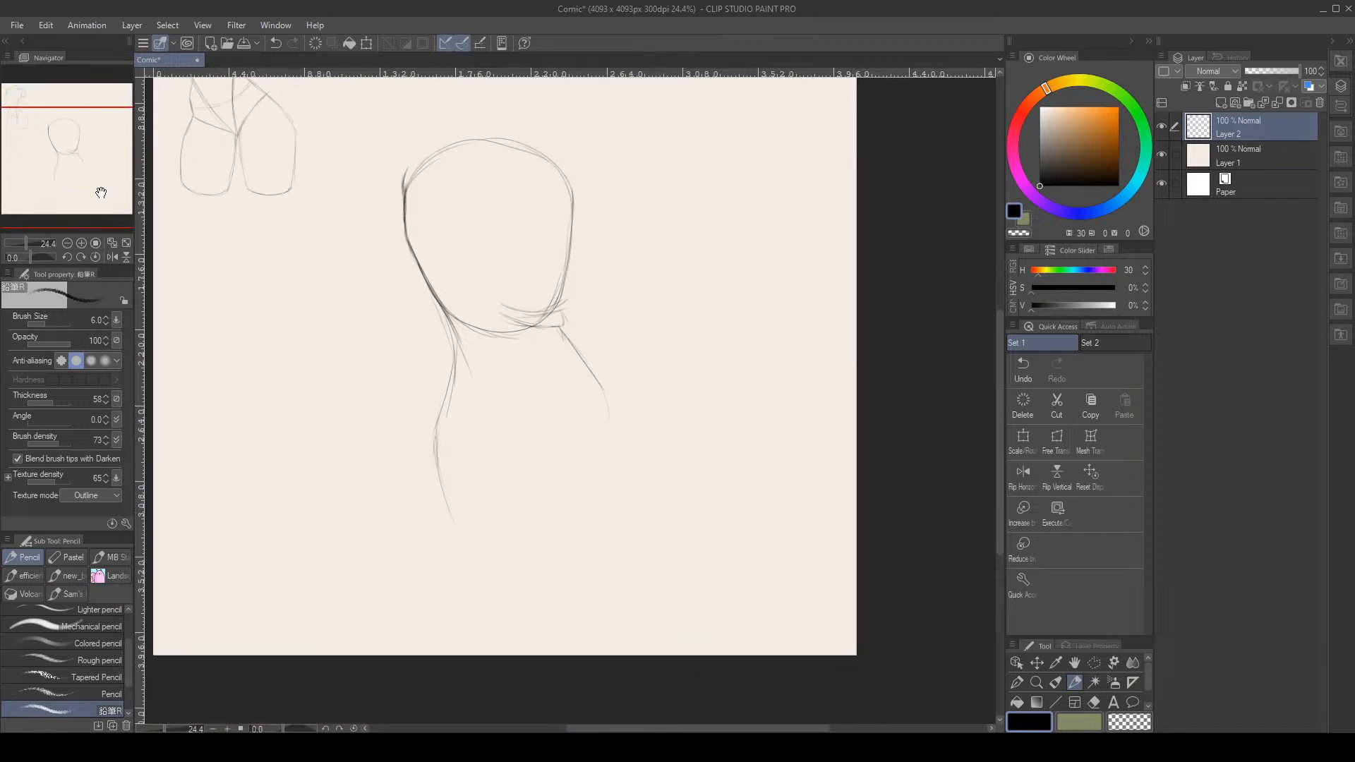
drag(584, 366, 609, 403)
mouse_move(568, 339)
mouse_down()
mouse_move(626, 438)
mouse_move(606, 523)
mouse_up()
drag(615, 419, 606, 542)
drag(614, 464, 589, 630)
mouse_move(437, 480)
mouse_down()
mouse_move(465, 574)
mouse_move(453, 534)
mouse_move(456, 621)
mouse_up()
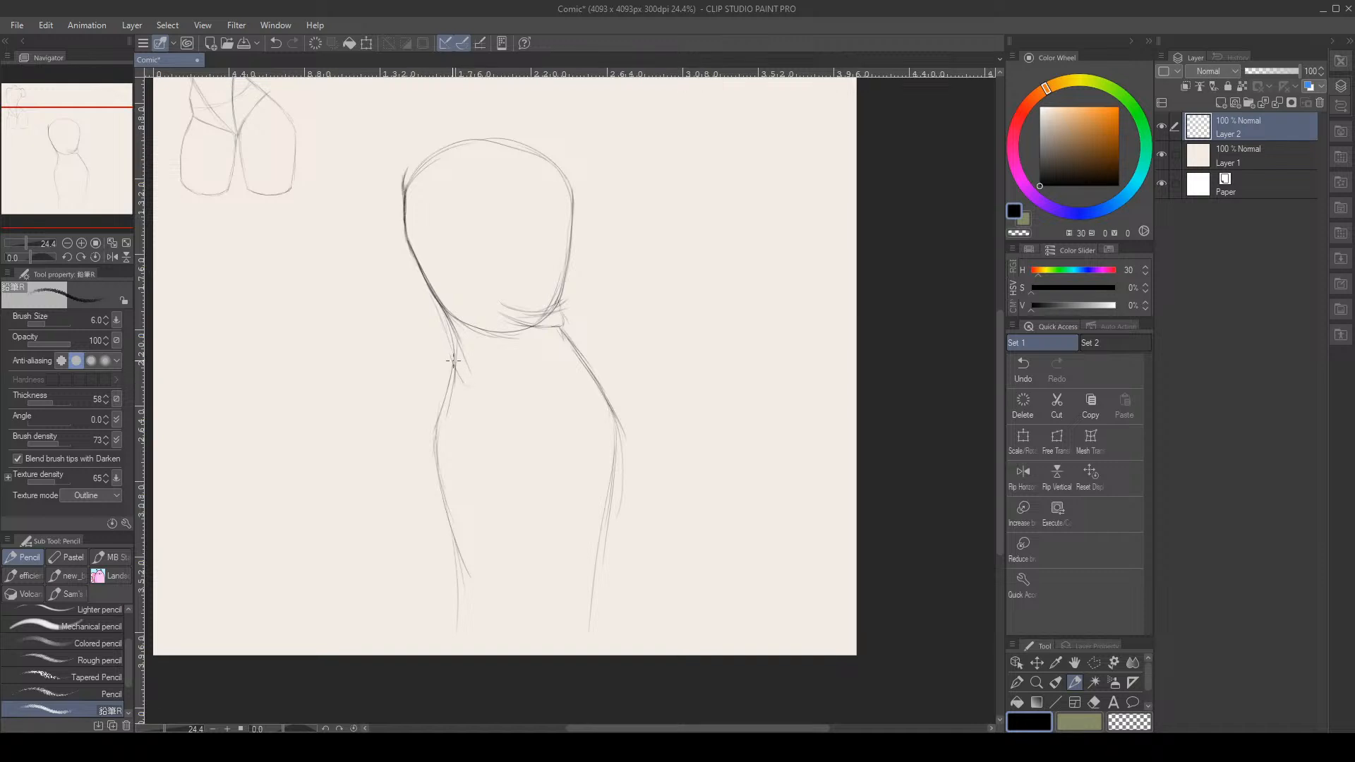
Sketch the upper edge of a waistband across the figure's waist, with short fold strokes at both sides
drag(445, 357, 456, 372)
mouse_move(451, 394)
mouse_down()
mouse_move(445, 382)
mouse_move(467, 393)
mouse_up()
mouse_move(449, 388)
mouse_down()
mouse_move(499, 401)
mouse_move(471, 393)
mouse_move(514, 397)
mouse_up()
mouse_move(538, 386)
mouse_down()
mouse_move(574, 381)
mouse_move(554, 385)
mouse_up()
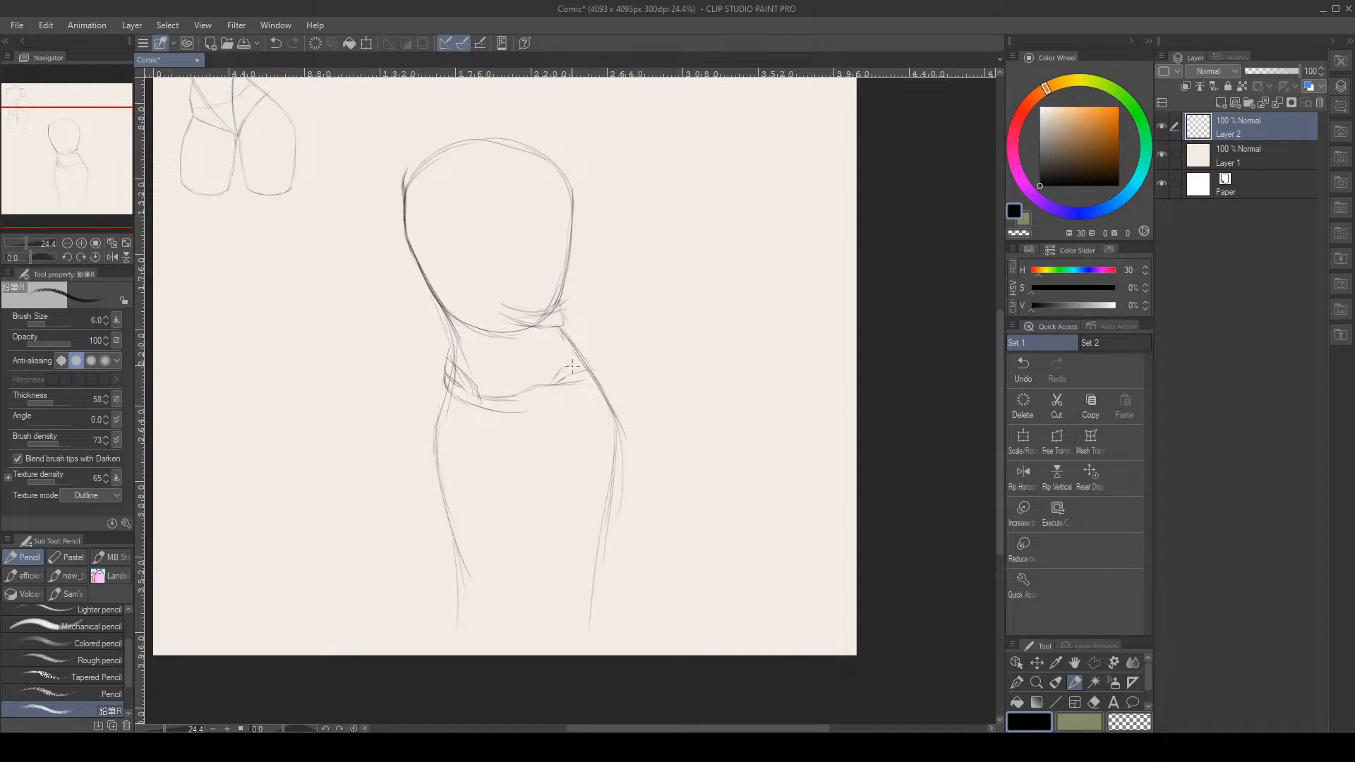
drag(558, 373, 580, 356)
drag(569, 372, 586, 359)
drag(570, 381, 591, 370)
Draw the waistband's curved lower edge, erasing and redrawing its middle section and joining it to the right side
drag(470, 389, 475, 397)
drag(576, 388, 555, 403)
drag(546, 401, 540, 412)
key(e)
drag(521, 412, 490, 414)
key(p)
drag(495, 405, 525, 418)
drag(532, 411, 561, 400)
Sketch a shoulder circle at the ribcage's upper right and redraw the right side of the ribcage slightly inward, erasing the old line
mouse_move(554, 138)
mouse_down()
mouse_move(535, 181)
mouse_move(574, 159)
mouse_move(526, 161)
mouse_move(562, 187)
mouse_move(546, 153)
mouse_up()
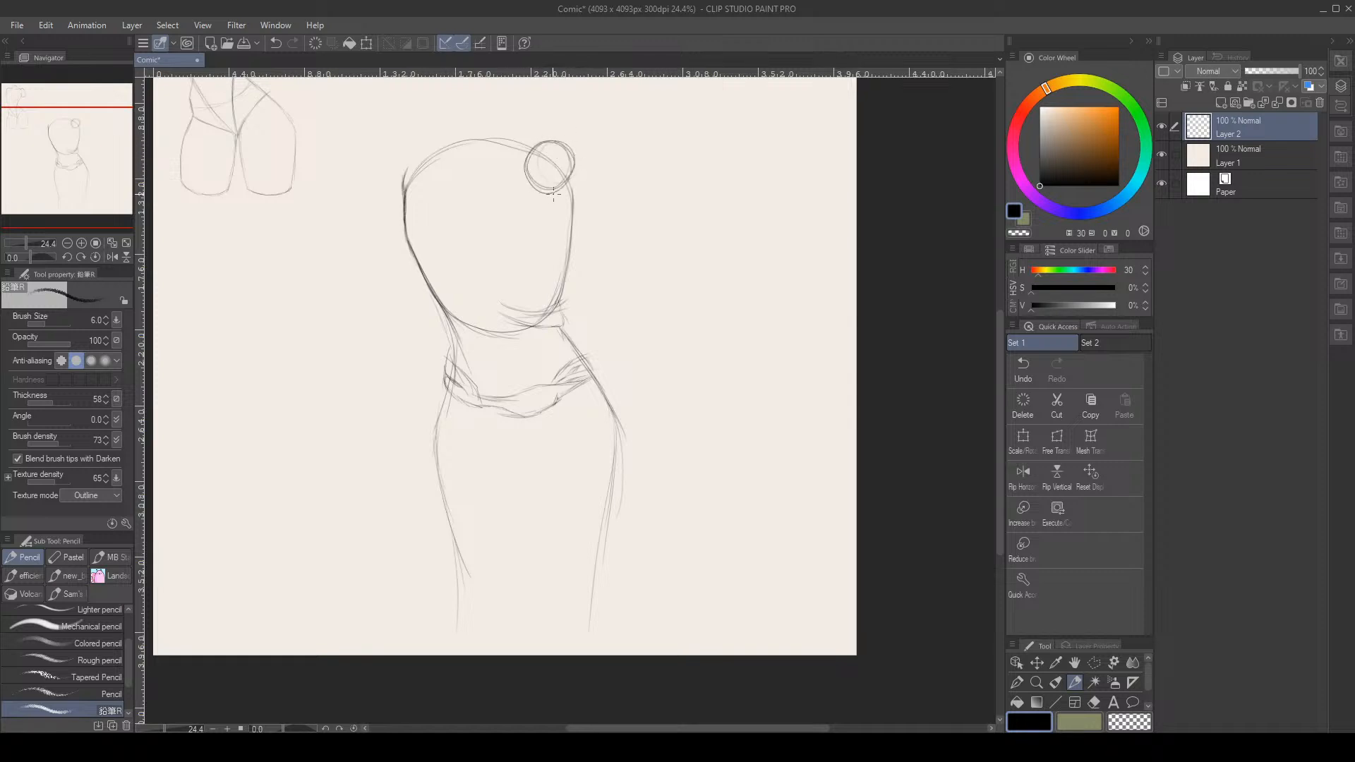
mouse_move(566, 204)
mouse_down()
mouse_move(556, 305)
mouse_move(575, 244)
mouse_up()
key(e)
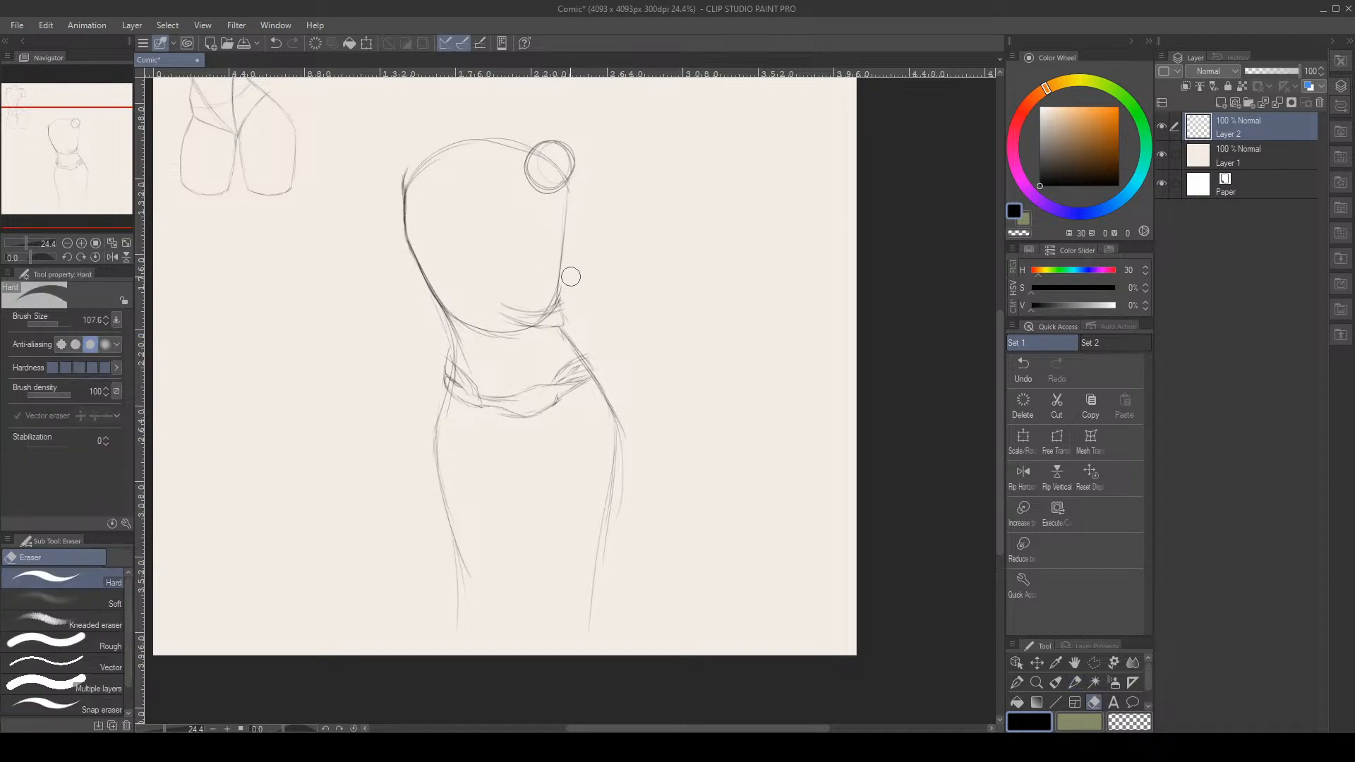
Sketch the inner and outer contours of the right upper arm, running from the shoulder circle down to the waist
key(p)
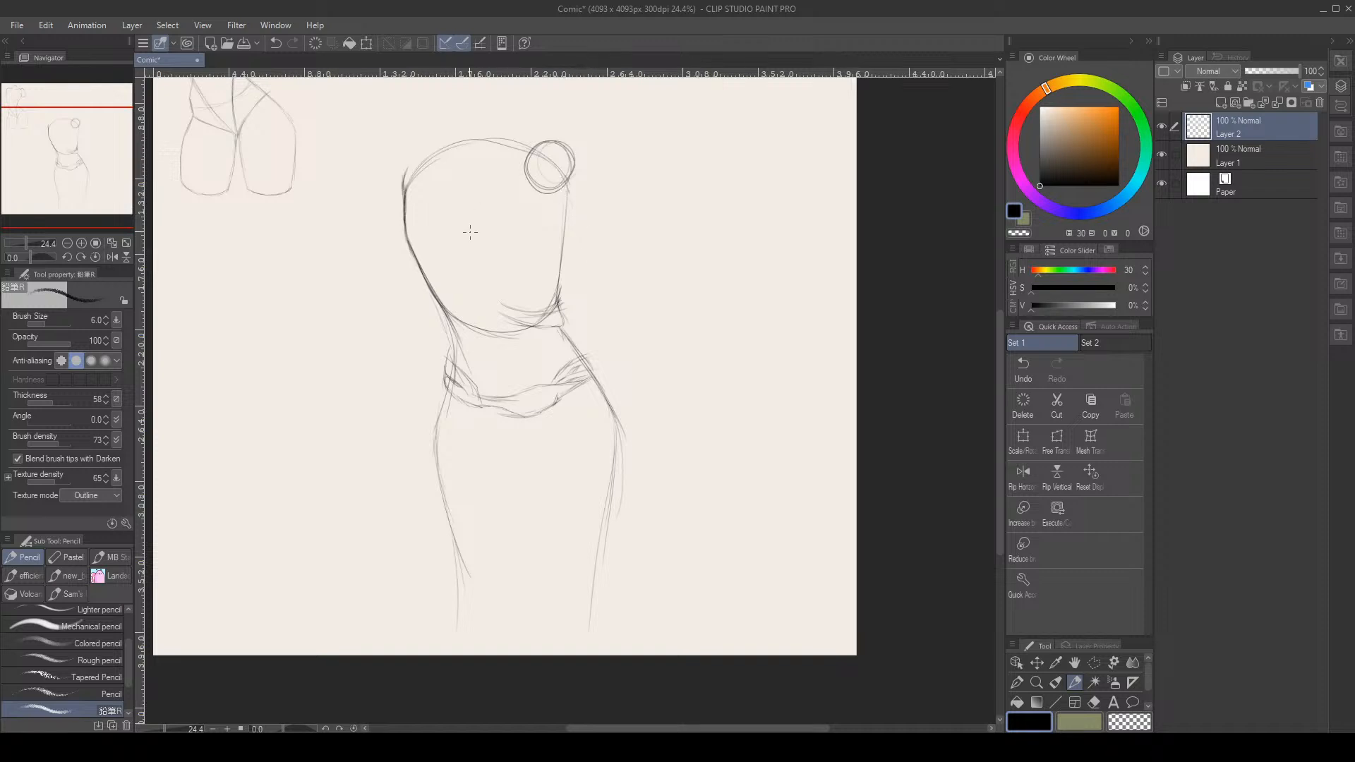
drag(566, 206, 569, 283)
mouse_move(528, 185)
mouse_down()
mouse_move(557, 234)
mouse_move(558, 254)
mouse_move(543, 202)
mouse_move(570, 310)
mouse_move(540, 192)
mouse_move(552, 296)
mouse_up()
mouse_move(559, 243)
mouse_down()
mouse_move(547, 300)
mouse_move(567, 341)
mouse_up()
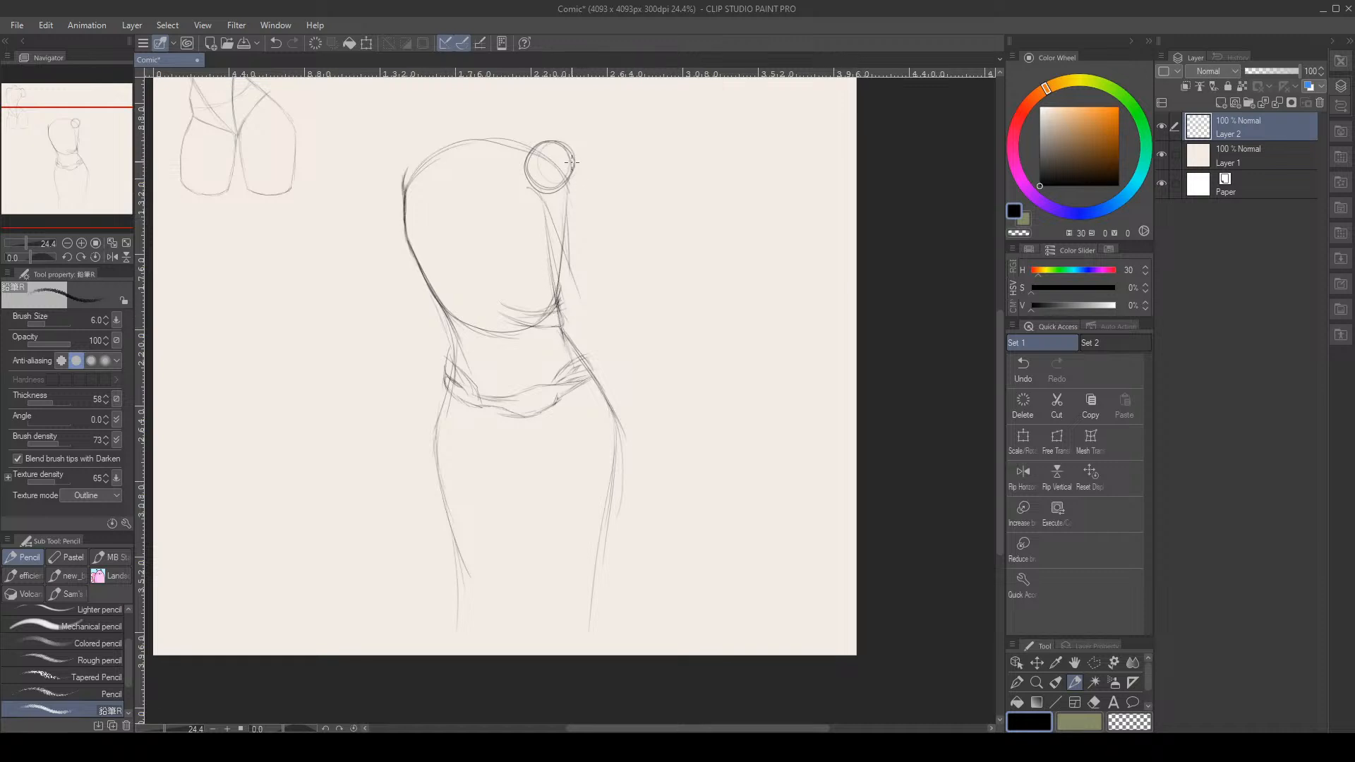
mouse_move(566, 141)
mouse_down()
mouse_move(579, 209)
mouse_move(569, 271)
mouse_up()
mouse_move(577, 194)
mouse_down()
mouse_move(588, 333)
mouse_move(580, 260)
mouse_move(587, 339)
mouse_move(565, 326)
mouse_move(563, 367)
mouse_move(555, 291)
mouse_move(562, 355)
mouse_move(560, 314)
mouse_move(572, 340)
mouse_up()
Sketch both edges of the right forearm, angling outward and down from the waist past the hip
drag(570, 369, 660, 458)
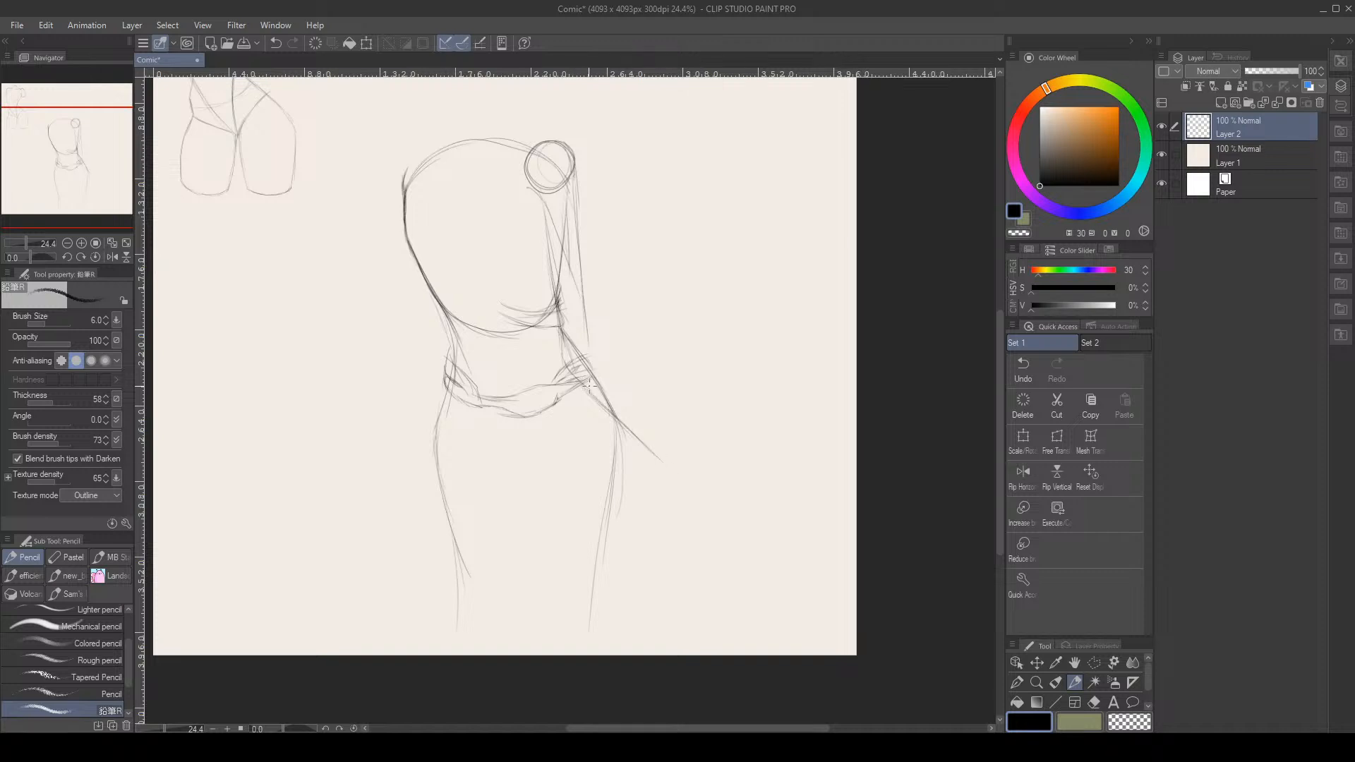
drag(580, 381, 625, 427)
drag(592, 345, 653, 418)
drag(614, 364, 684, 451)
Strengthen the right upper arm's outer contour and erase the torso and hip lines that overlap the arm
drag(576, 187, 587, 217)
mouse_move(571, 147)
mouse_down()
mouse_move(577, 200)
mouse_move(564, 142)
mouse_move(578, 158)
mouse_move(581, 237)
mouse_up()
drag(579, 190, 588, 304)
drag(580, 216, 592, 345)
key(e)
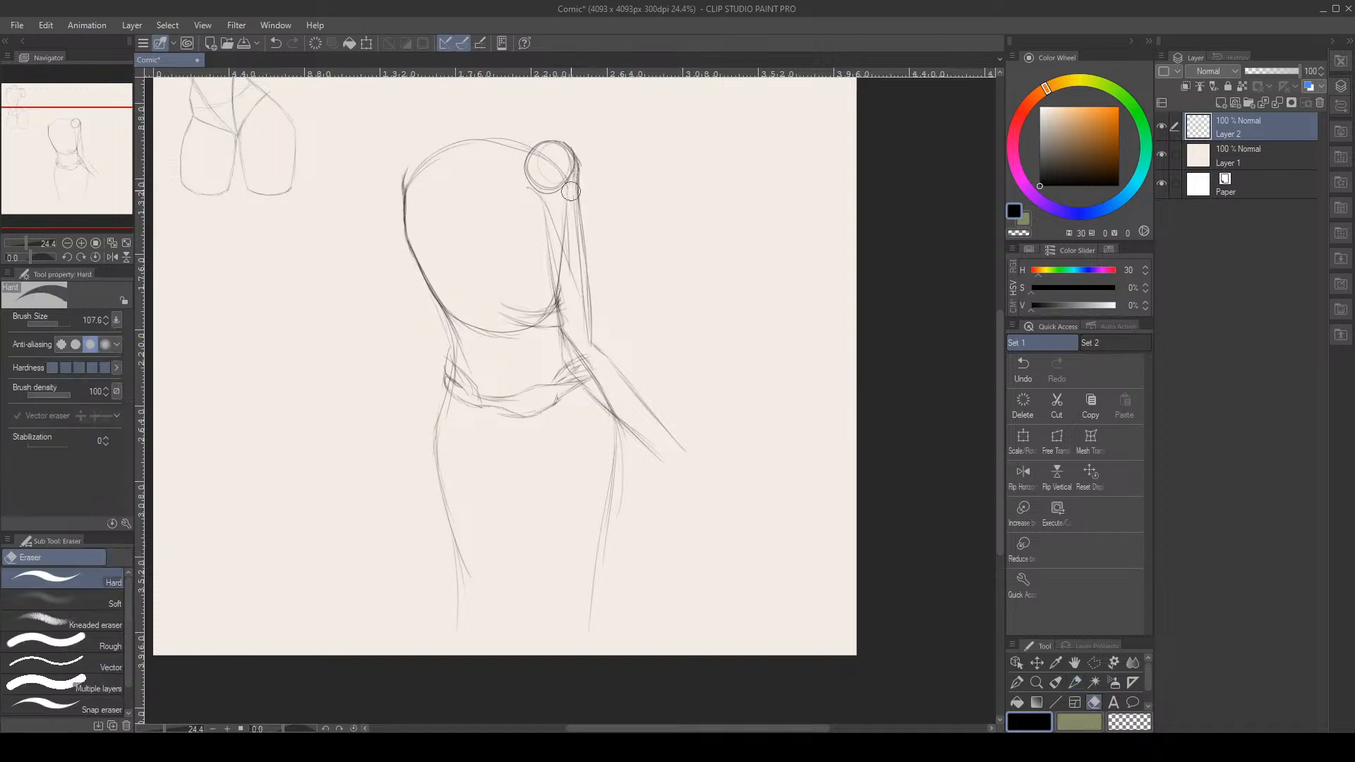
mouse_move(573, 185)
mouse_down()
mouse_move(573, 304)
mouse_move(561, 224)
mouse_move(565, 282)
mouse_move(577, 356)
mouse_move(573, 332)
mouse_move(605, 388)
mouse_up()
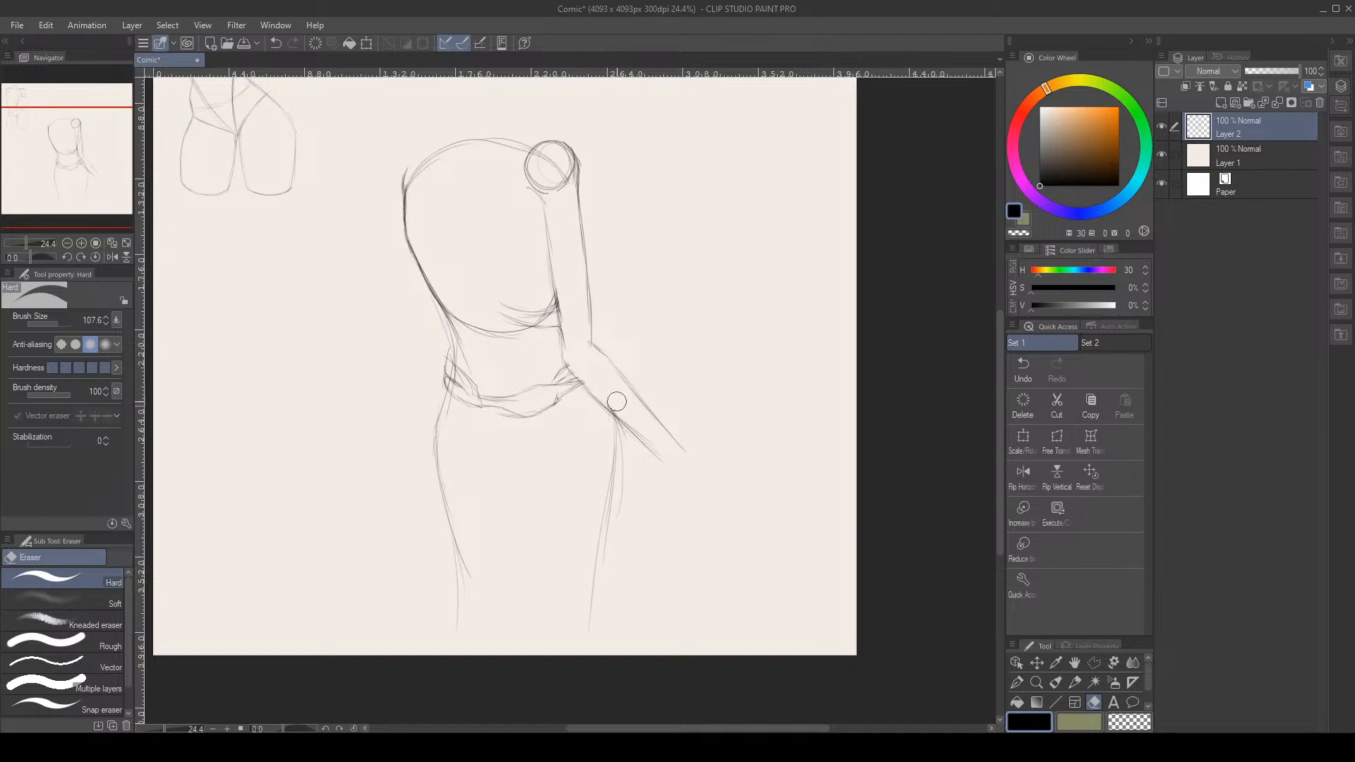
key(p)
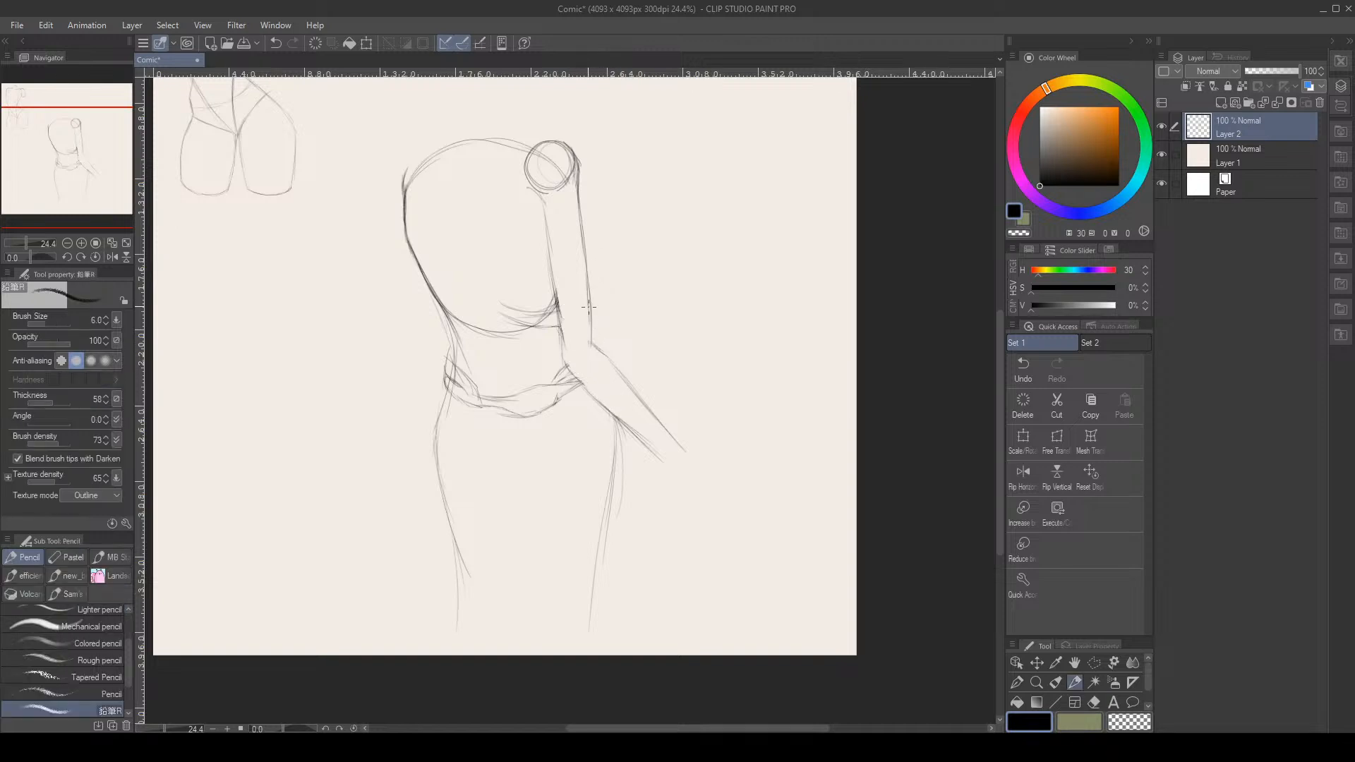
Redraw the right upper arm's inner edge from the waist up to the armpit with firmer strokes
scroll(680, 328, down, 4)
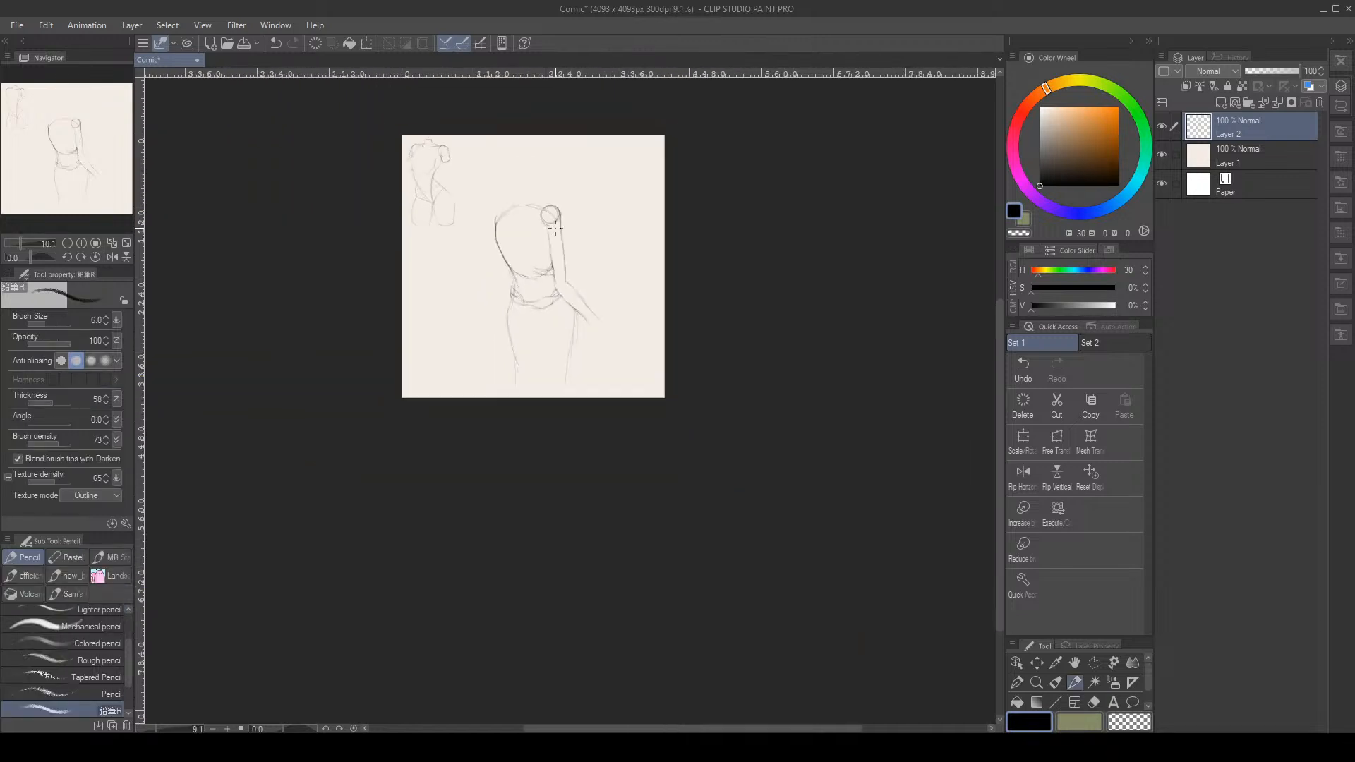
scroll(540, 244, up, 6)
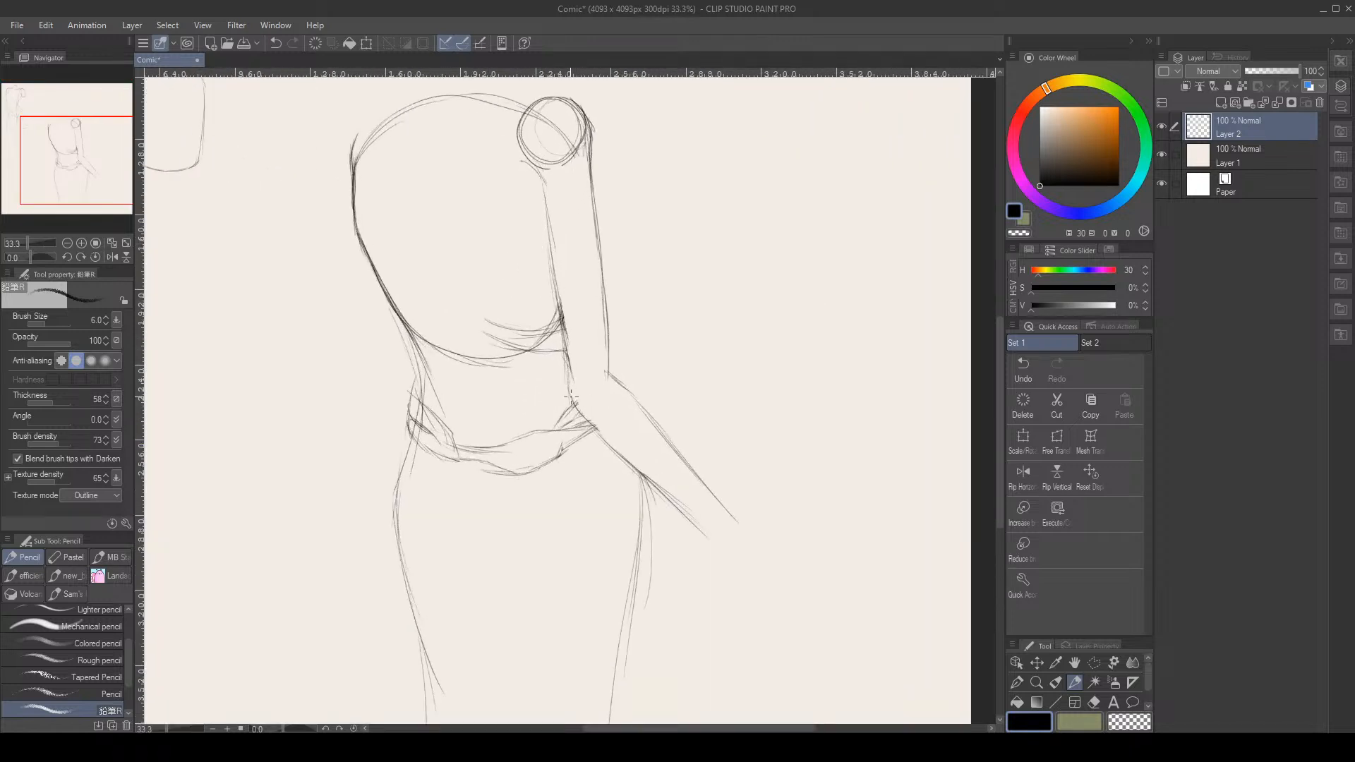
mouse_move(572, 394)
mouse_down()
mouse_move(567, 380)
mouse_move(568, 341)
mouse_move(561, 387)
mouse_move(541, 214)
mouse_up()
drag(551, 278, 541, 194)
mouse_move(545, 242)
mouse_down()
mouse_move(540, 155)
mouse_move(538, 206)
mouse_move(533, 170)
mouse_up()
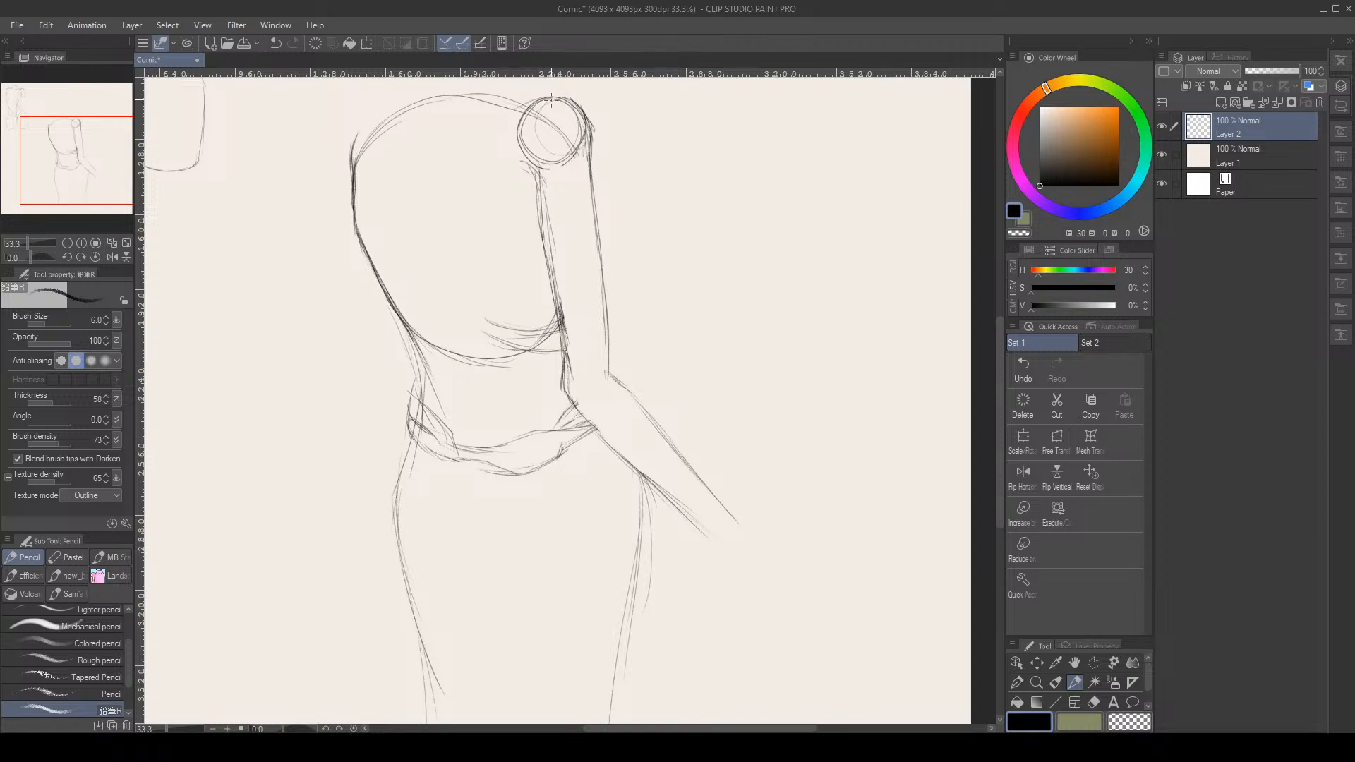
Add a stroke along the top of the right shoulder and sketch the spine line curving down the back
mouse_move(527, 106)
mouse_down()
mouse_move(474, 125)
mouse_move(492, 110)
mouse_move(479, 94)
mouse_up()
mouse_move(433, 125)
mouse_down()
mouse_move(434, 239)
mouse_move(441, 204)
mouse_move(442, 265)
mouse_move(491, 372)
mouse_up()
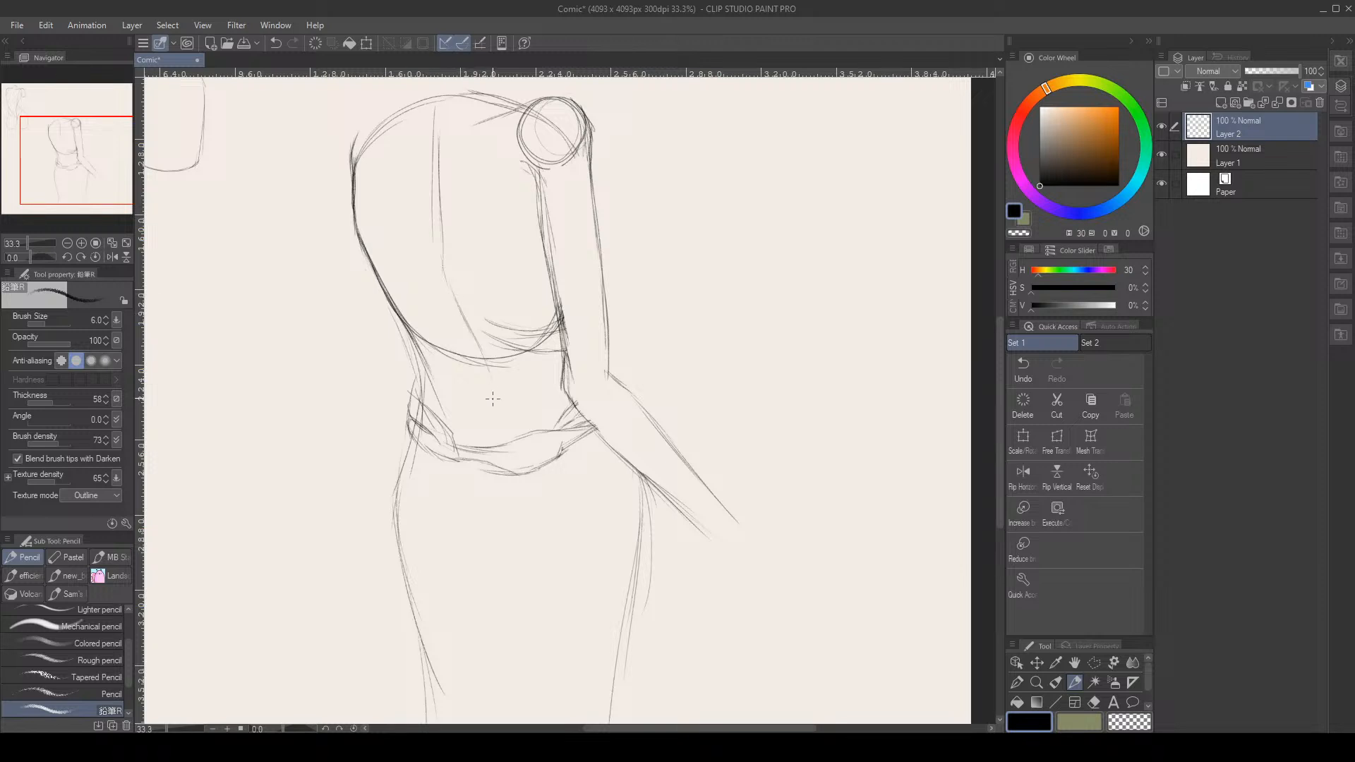
drag(464, 322, 489, 379)
Reinforce the left waist contour and the left hip's outer curve below the waistband
drag(427, 372, 433, 422)
drag(415, 439, 395, 509)
mouse_move(406, 462)
mouse_down()
mouse_move(400, 561)
mouse_move(413, 600)
mouse_up()
Sketch the rounded left shoulder with the start of the outer upper arm line, and undo the stray dot
drag(107, 147, 103, 130)
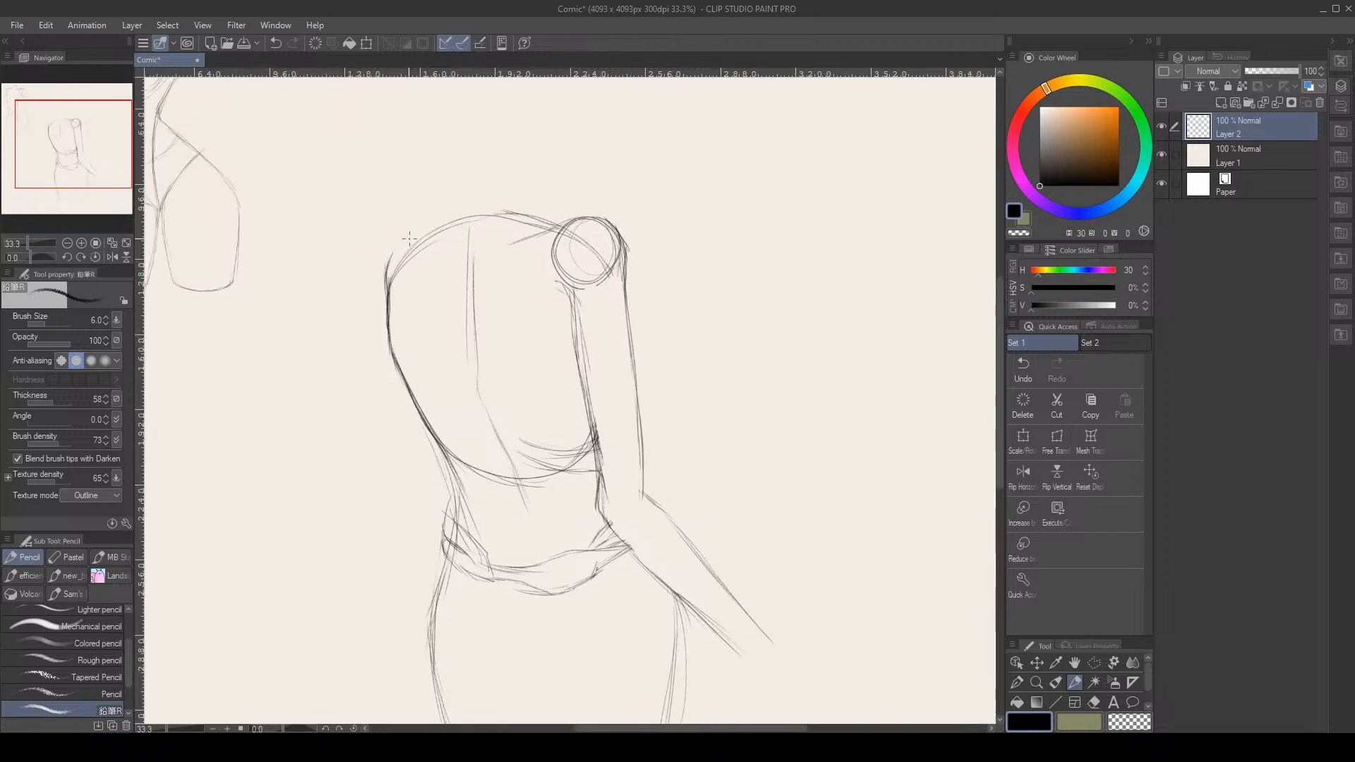
mouse_move(422, 246)
mouse_down()
mouse_move(447, 240)
mouse_move(381, 233)
mouse_move(419, 229)
mouse_move(425, 248)
mouse_move(389, 230)
mouse_move(305, 351)
mouse_up()
key(e)
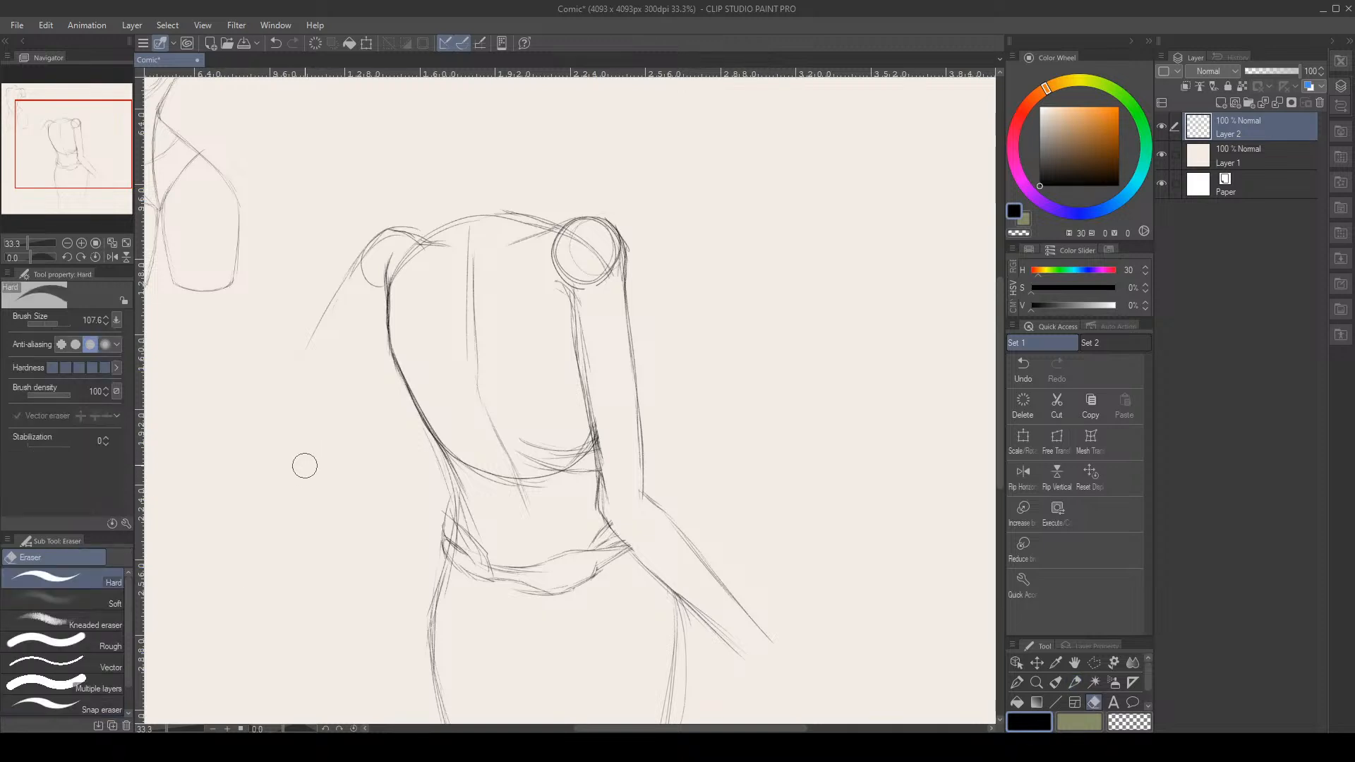
key(p)
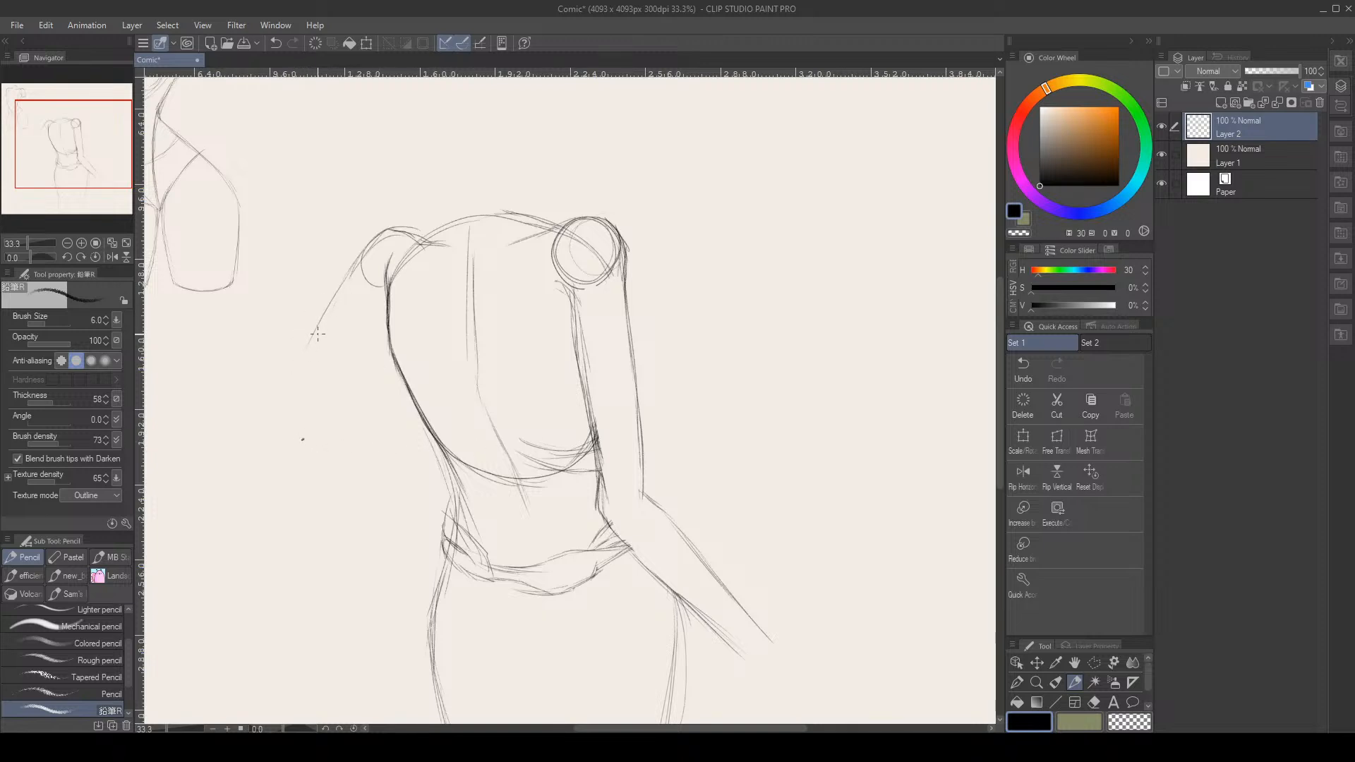
click(1023, 366)
Extend the left upper arm line down to a small elbow circle, and try a forearm line before undoing it
click(280, 427)
drag(309, 336, 280, 402)
drag(281, 443, 278, 409)
drag(262, 427, 427, 534)
click(1023, 372)
click(1020, 369)
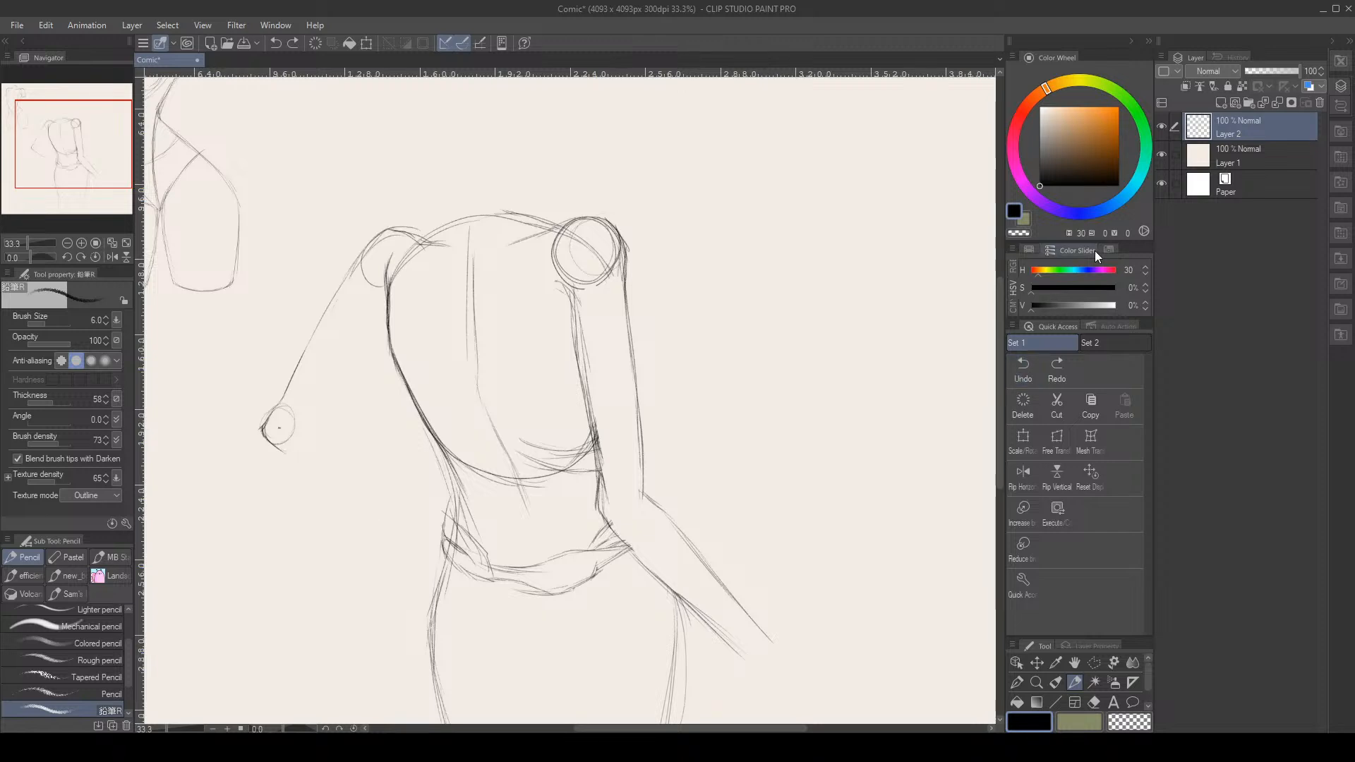
Select the left shoulder, upper arm and elbow circle with a polyline selection and rotate them slightly inward toward the torso
click(1093, 663)
click(351, 367)
click(385, 286)
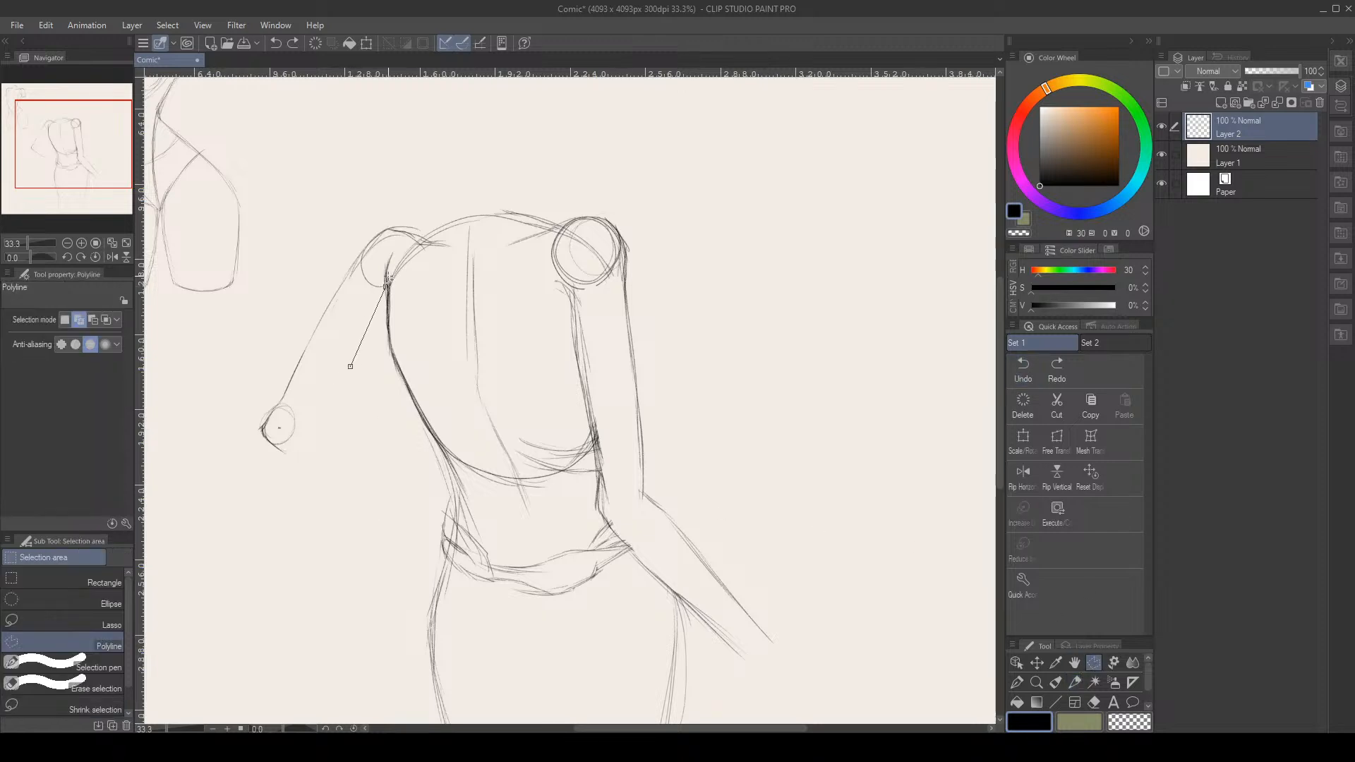
click(379, 267)
click(384, 241)
click(402, 241)
click(418, 243)
click(429, 220)
click(379, 204)
click(294, 279)
click(230, 413)
click(254, 517)
click(361, 459)
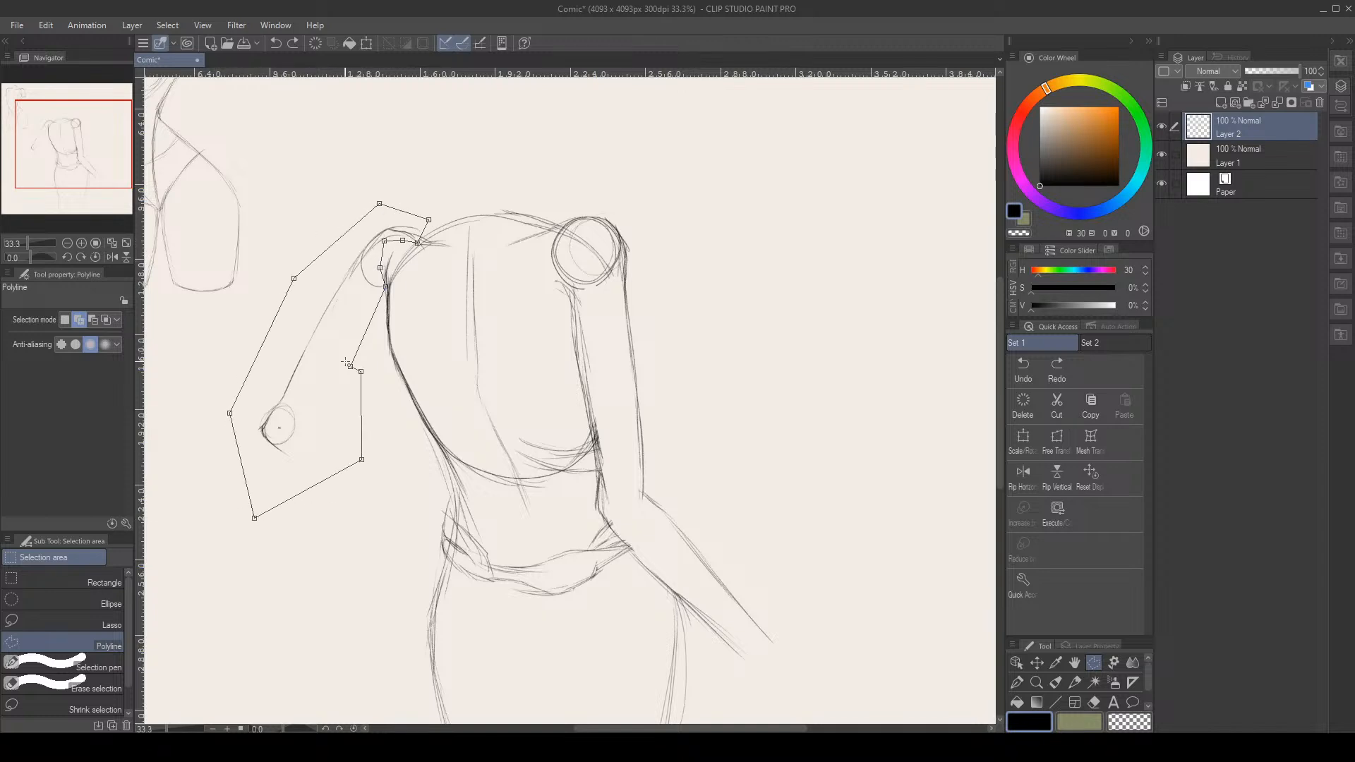
click(351, 366)
key(ctrl+t)
drag(328, 361, 407, 238)
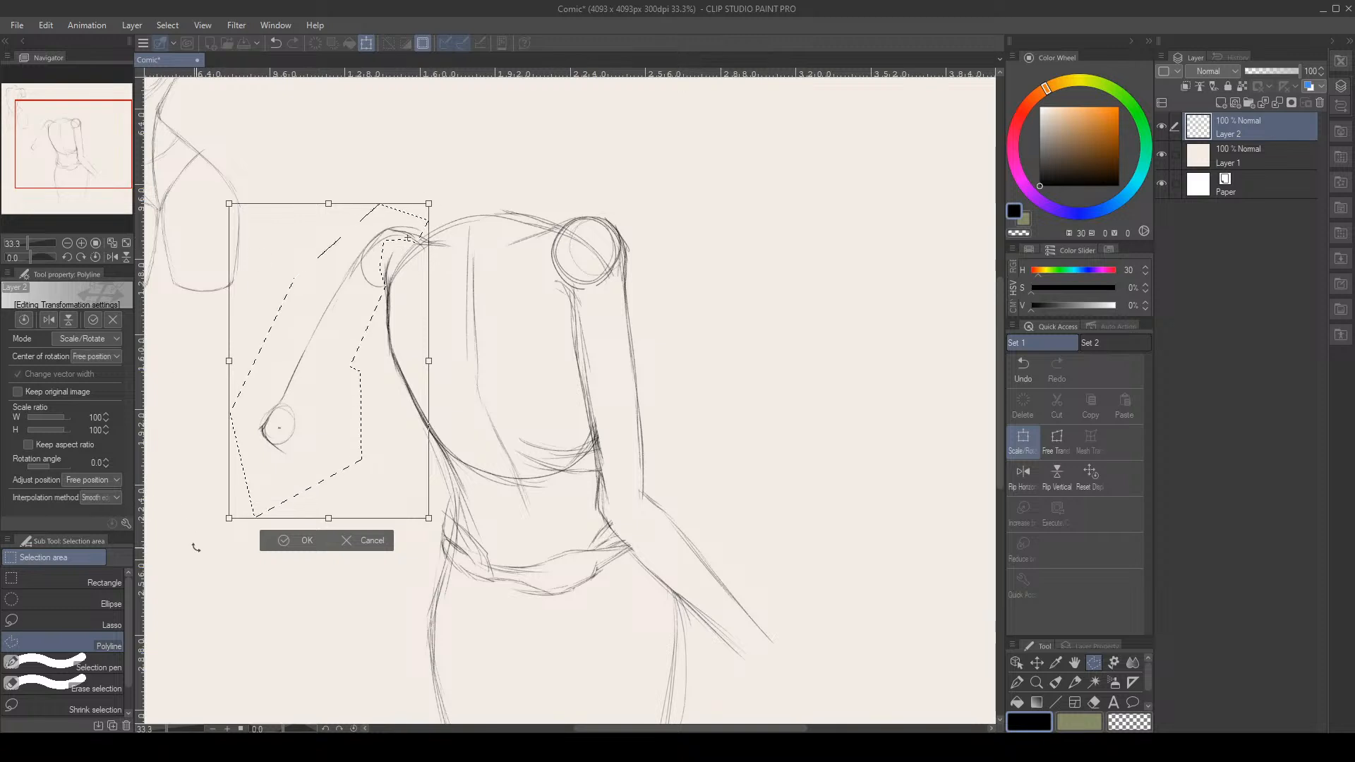
drag(197, 549, 322, 534)
click(215, 556)
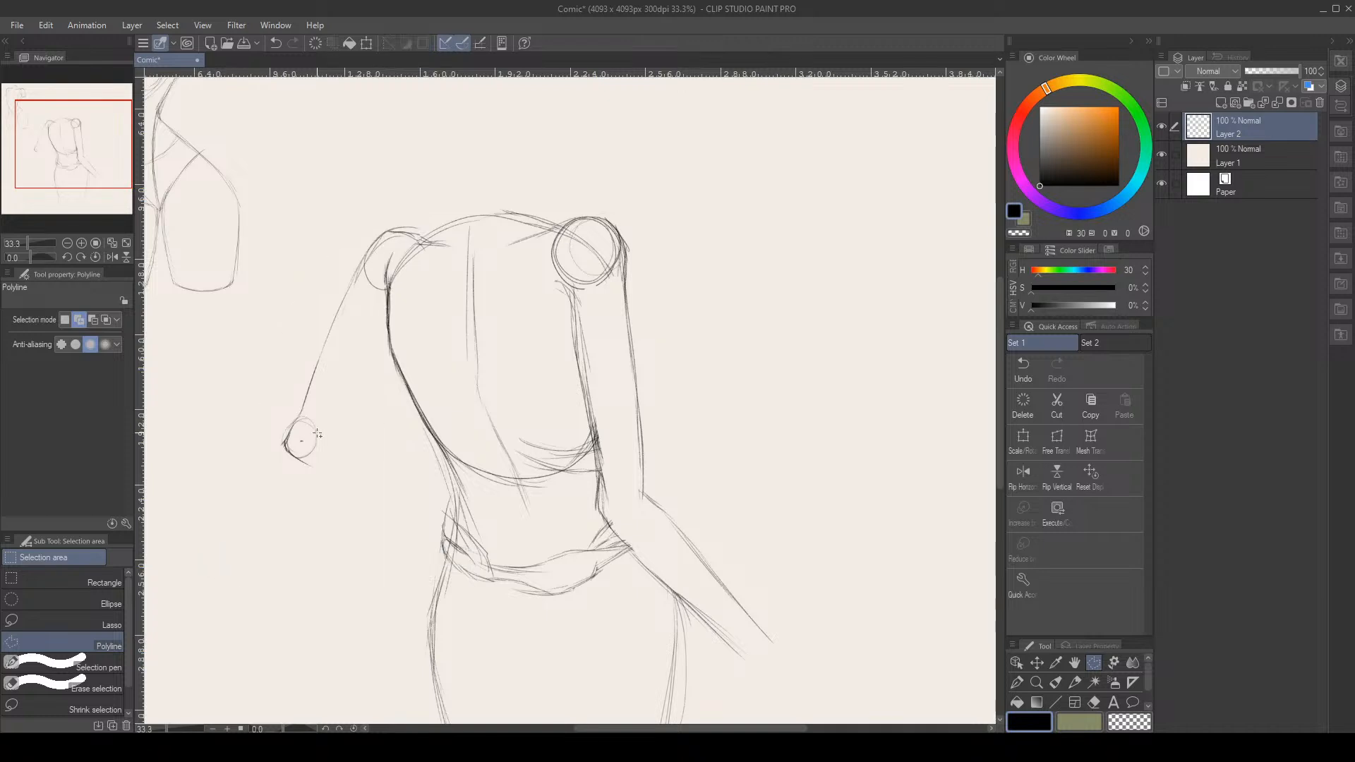
Sketch the left forearm's lower and upper edges from the elbow circle to the waistband with the pencil
click(1075, 681)
drag(300, 458, 394, 530)
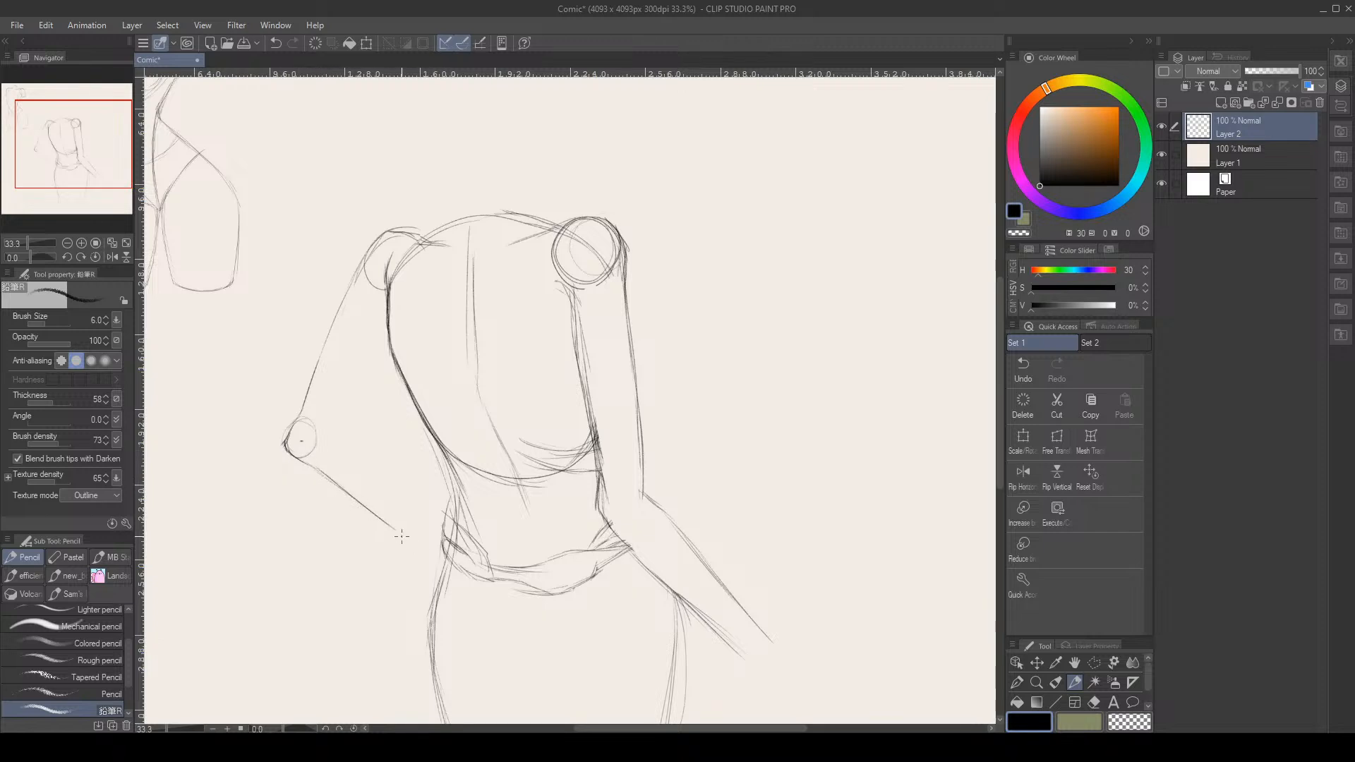
drag(320, 469, 405, 544)
drag(319, 471, 440, 567)
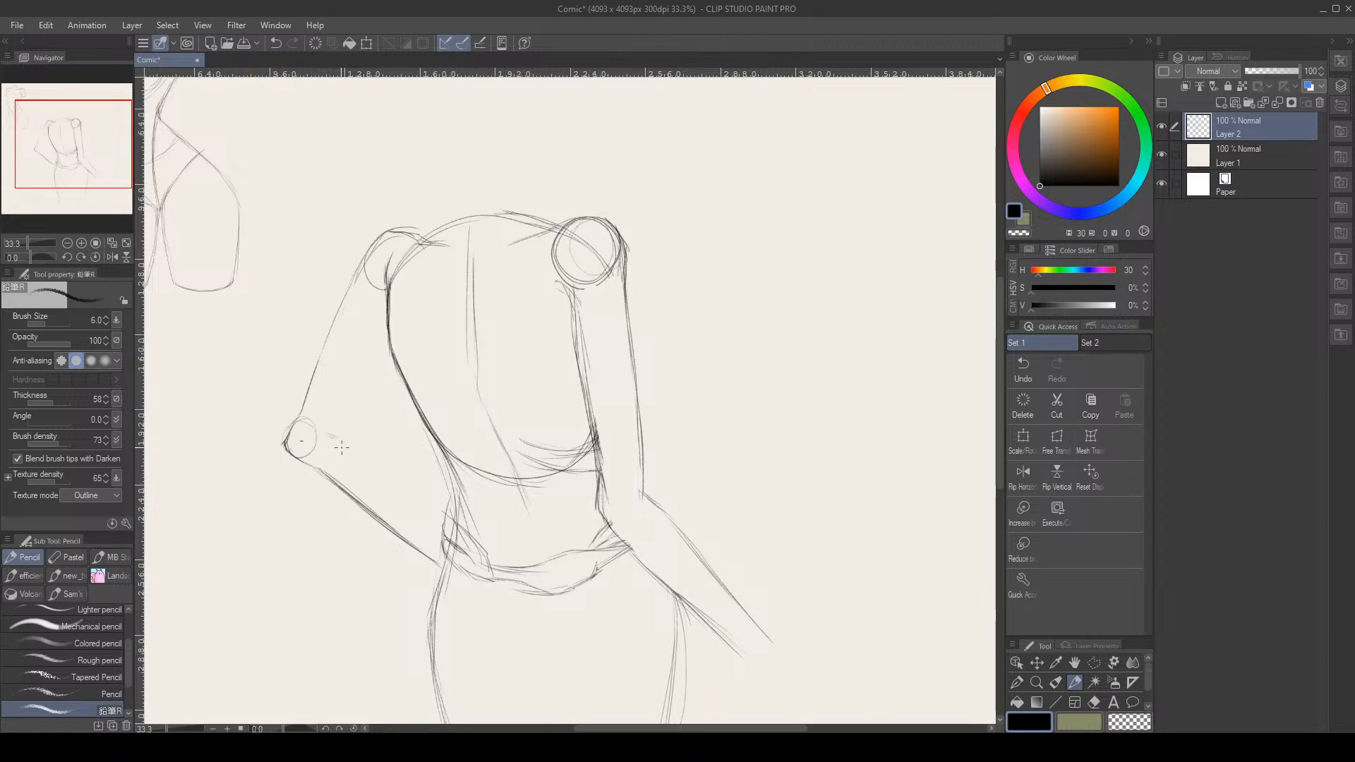
mouse_move(343, 443)
mouse_down()
mouse_move(328, 438)
mouse_move(442, 542)
mouse_up()
Draw the left elbow's inner bend and the upper arm's inner edge, and reinforce its outer edge
mouse_move(342, 436)
mouse_down()
mouse_move(326, 435)
mouse_move(352, 455)
mouse_up()
drag(357, 404, 377, 374)
drag(337, 429, 386, 337)
drag(358, 279, 317, 369)
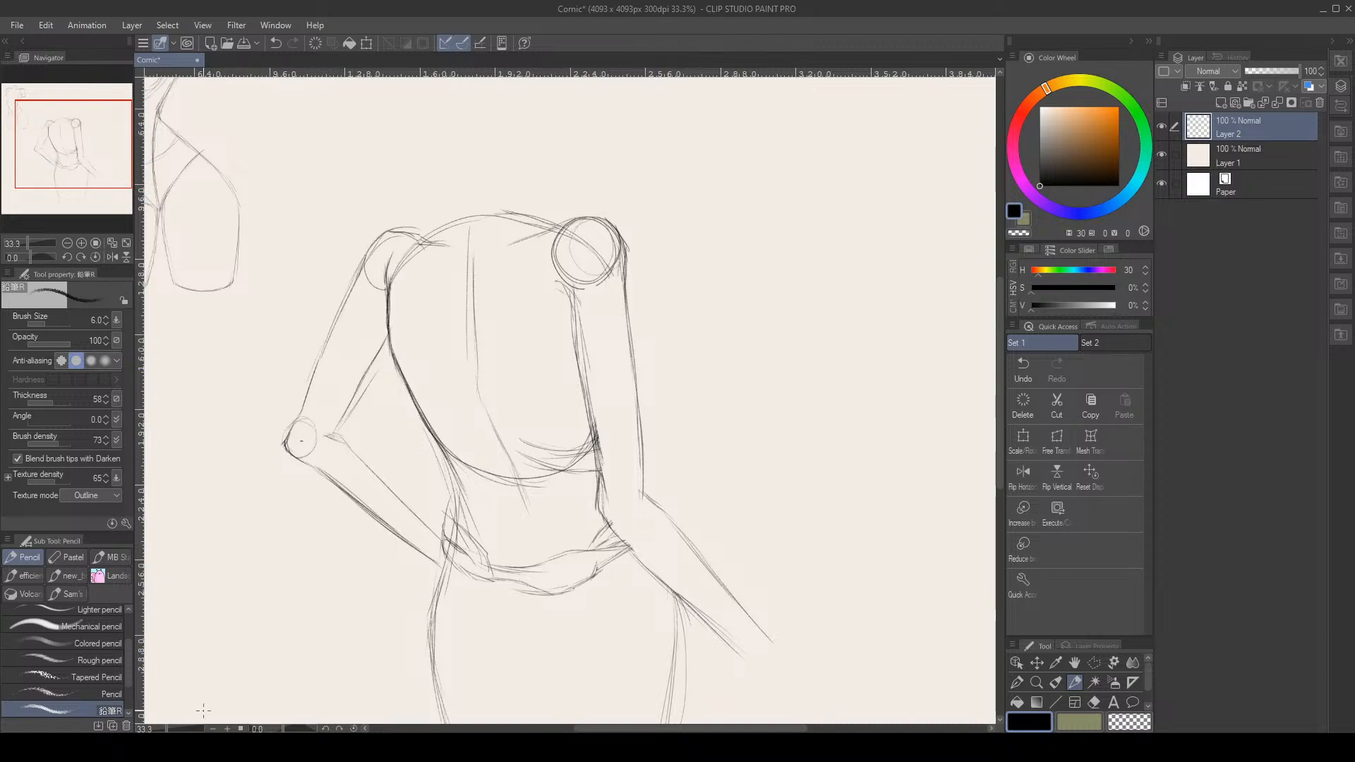
Extend the ribcage's left edge up toward the left armpit
scroll(203, 710, down, 5)
scroll(283, 631, up, 3)
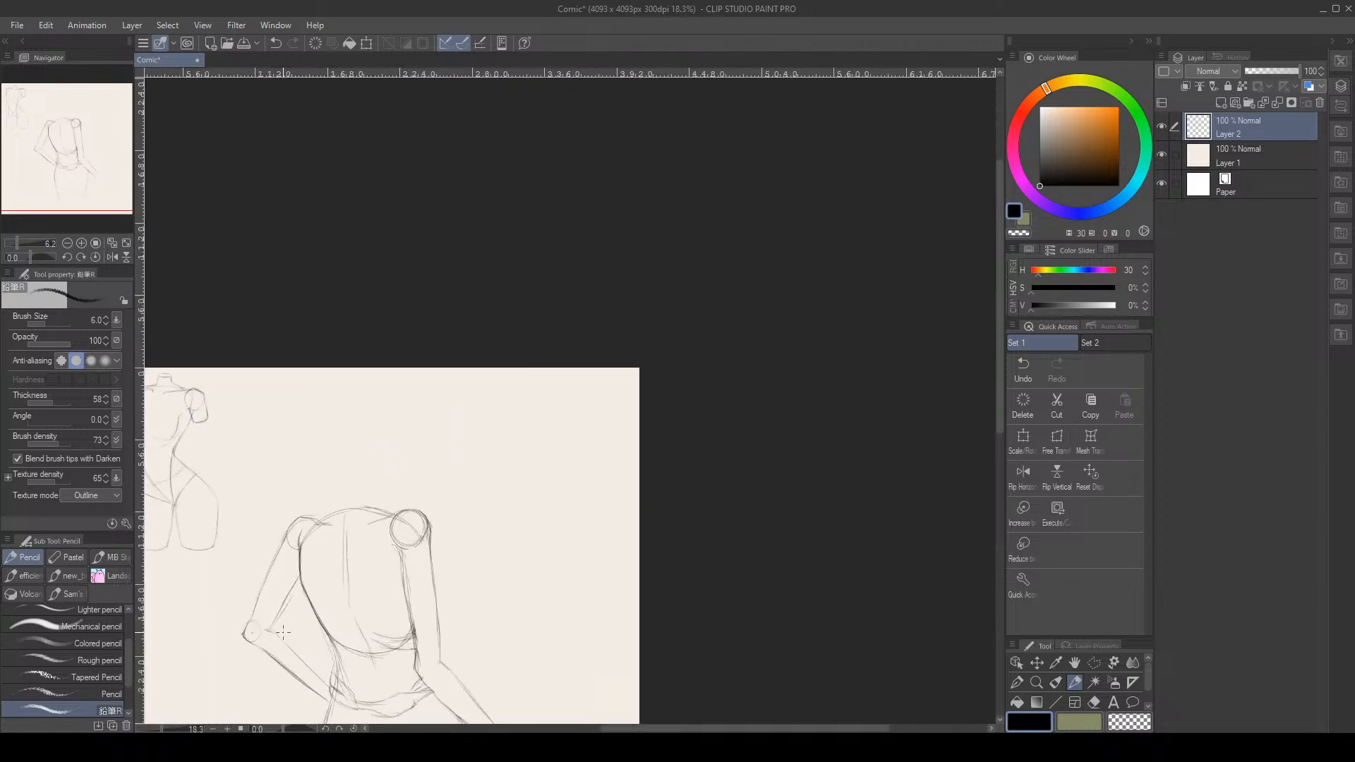
scroll(283, 632, up, 3)
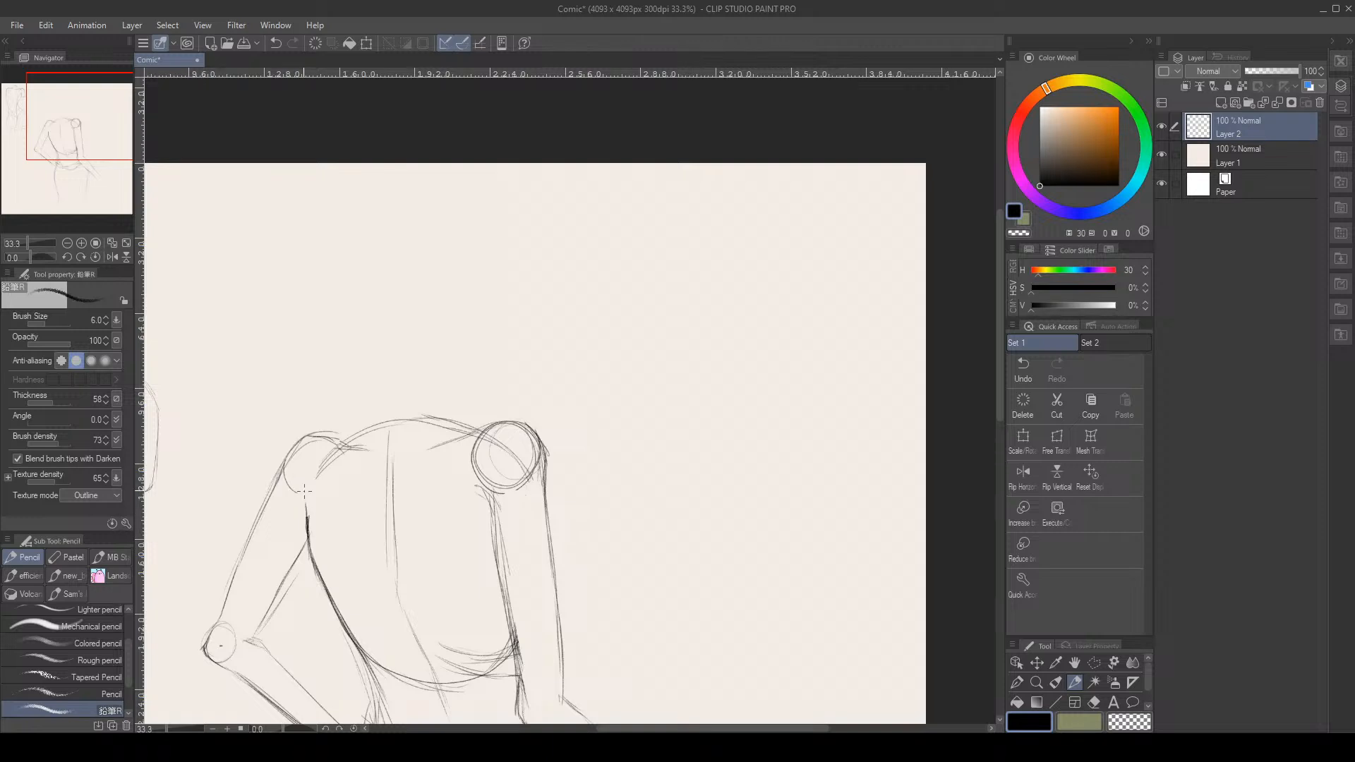
drag(307, 524, 303, 495)
Sketch the draped skirt's outer edges down both hips and thighs from the waistband
scroll(359, 421, down, 3)
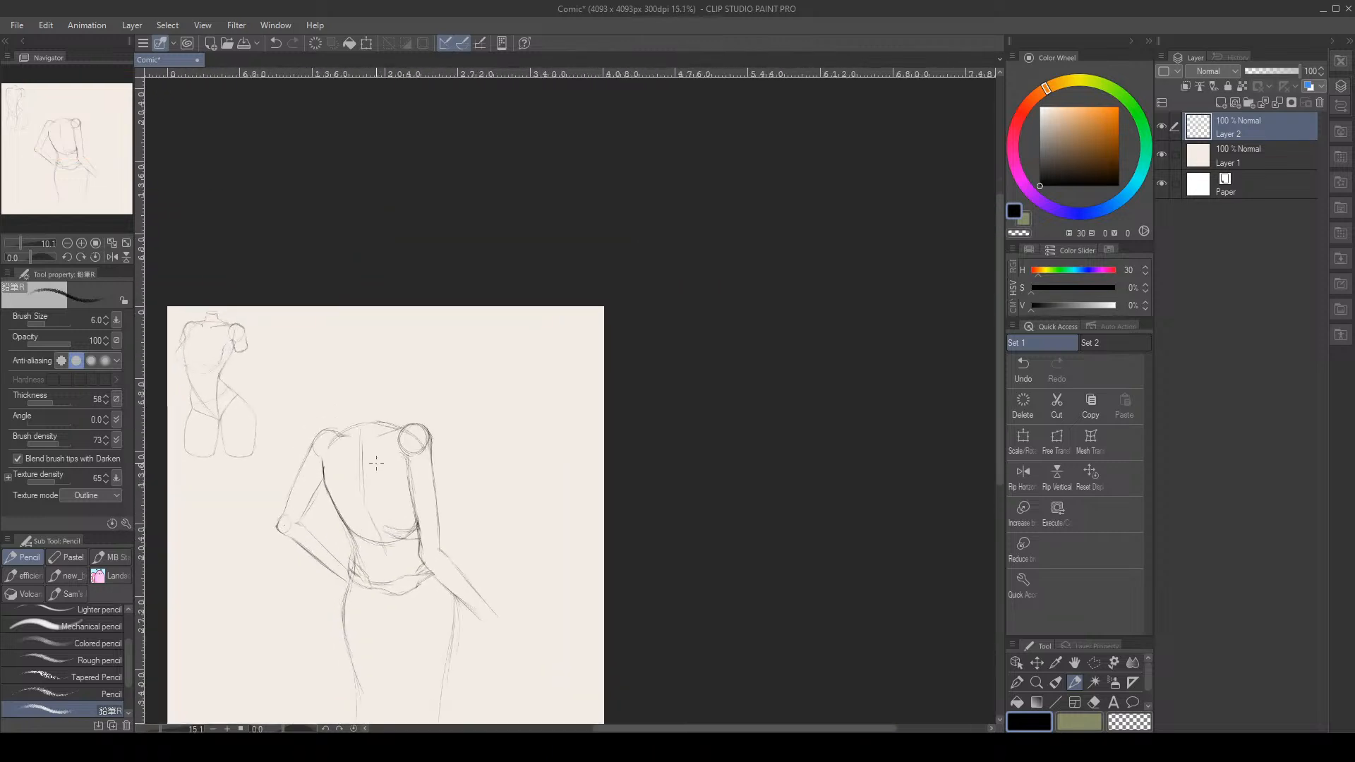
scroll(380, 469, down, 2)
scroll(346, 572, up, 3)
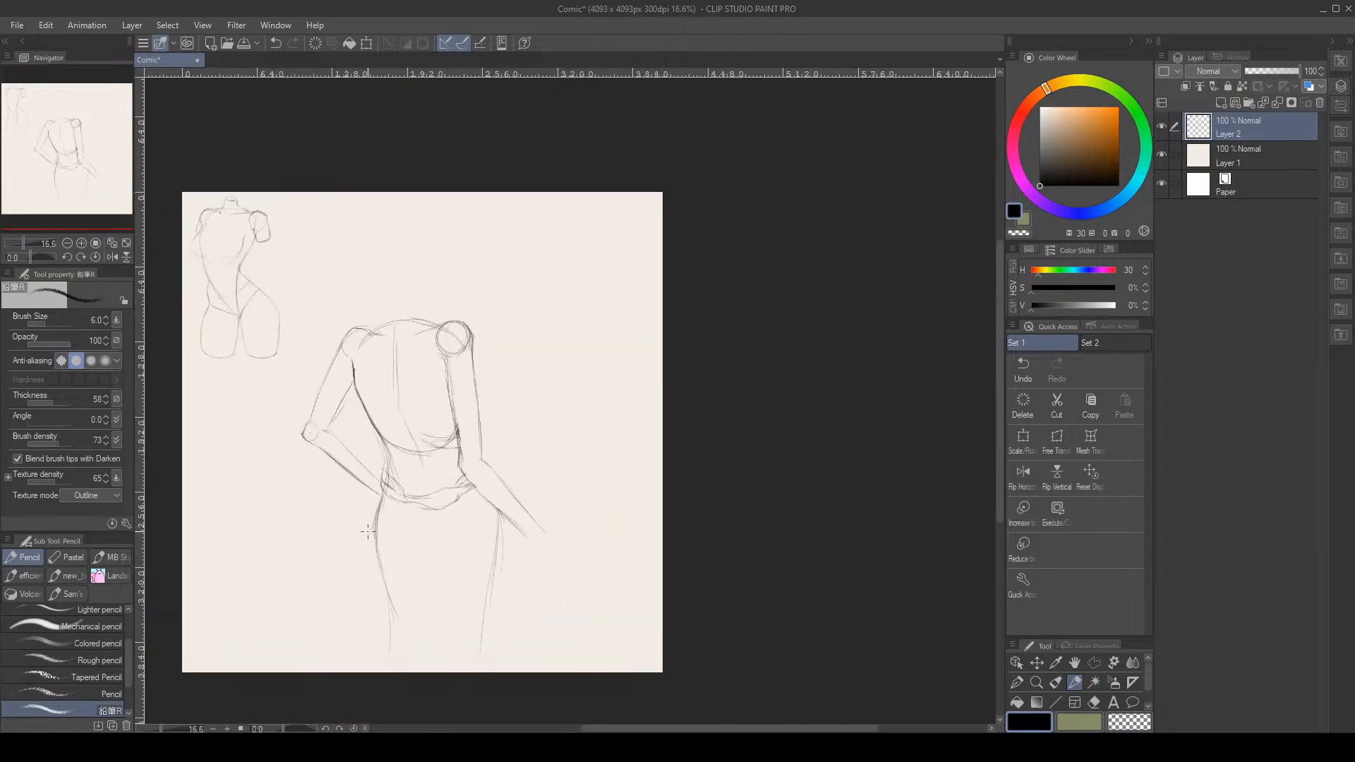
mouse_move(384, 509)
mouse_down()
mouse_move(367, 559)
mouse_move(376, 524)
mouse_move(385, 632)
mouse_up()
mouse_move(495, 511)
mouse_down()
mouse_move(489, 591)
mouse_move(497, 523)
mouse_move(462, 639)
mouse_move(498, 547)
mouse_move(492, 586)
mouse_move(495, 564)
mouse_move(479, 657)
mouse_up()
Sketch curved, sagging cloth folds across the front of the skirt below the waistband
drag(413, 539, 424, 544)
mouse_move(434, 536)
mouse_down()
mouse_move(405, 547)
mouse_move(454, 520)
mouse_move(387, 550)
mouse_move(380, 495)
mouse_move(401, 560)
mouse_move(384, 520)
mouse_move(429, 564)
mouse_move(449, 519)
mouse_move(443, 545)
mouse_move(384, 544)
mouse_move(405, 576)
mouse_move(457, 526)
mouse_up()
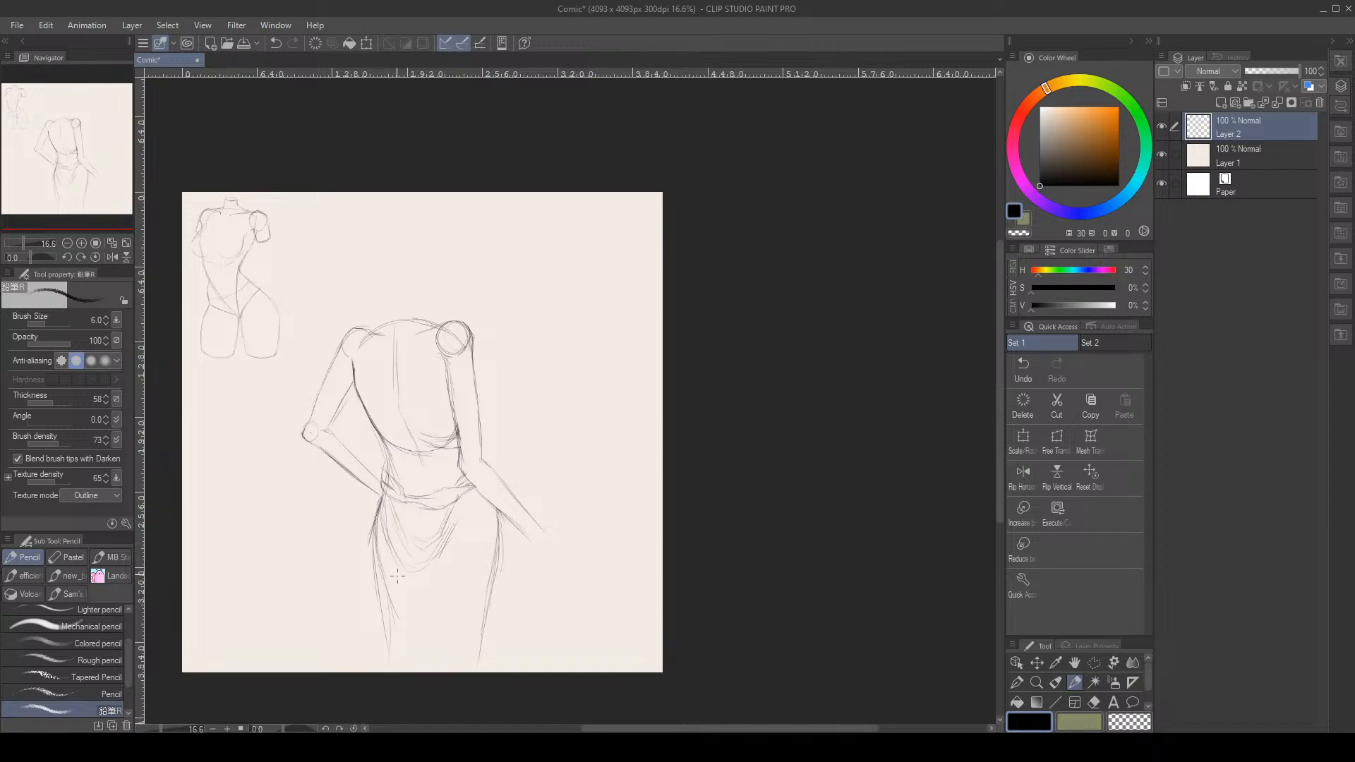
mouse_move(369, 536)
mouse_down()
mouse_move(382, 528)
mouse_move(371, 535)
mouse_up()
drag(445, 571, 457, 553)
Add long vertical folds down the skirt's right side, from the waistband to the lower edge
drag(459, 585, 451, 627)
drag(471, 565, 453, 654)
drag(475, 563, 464, 602)
drag(474, 506, 473, 533)
drag(471, 501, 469, 538)
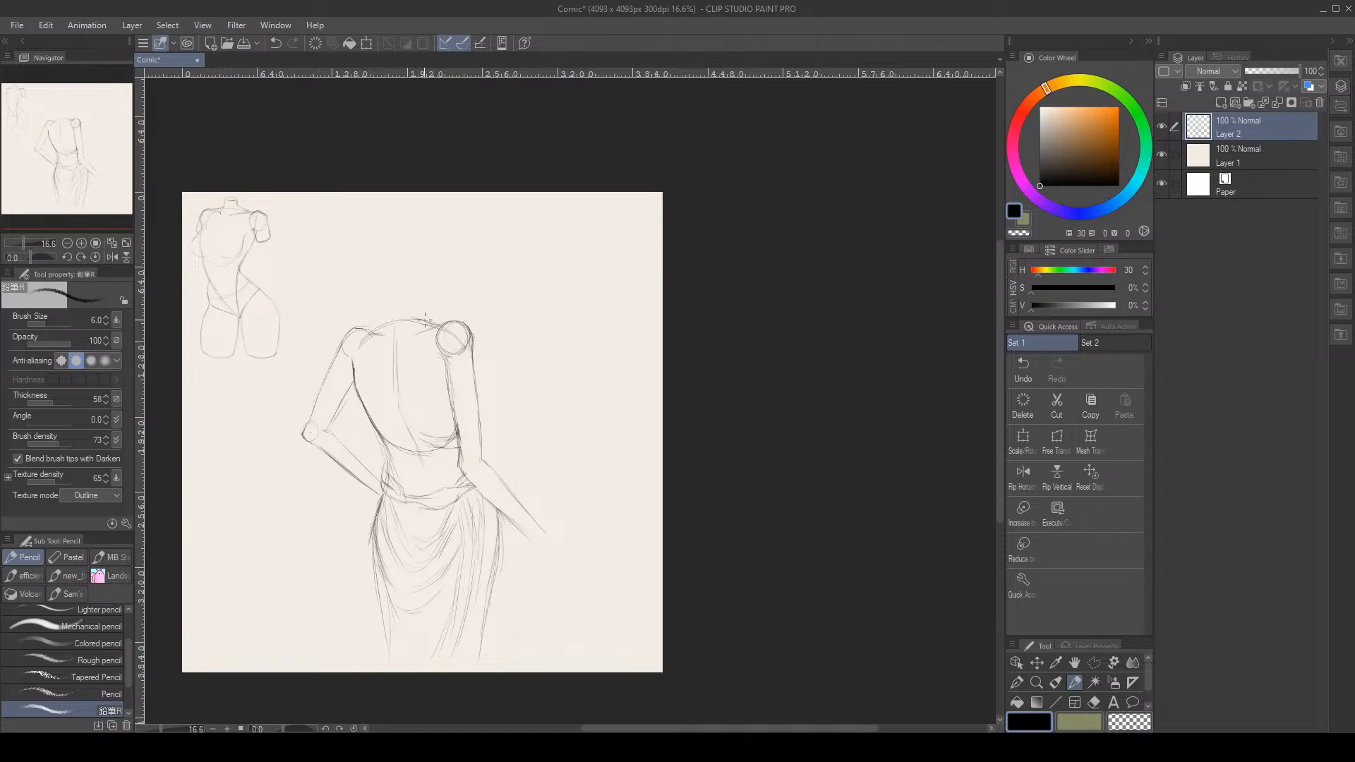
Sketch the neck and sloping shoulder lines above the torso and add a rounded head shape
drag(418, 322, 430, 326)
drag(381, 323, 405, 315)
drag(394, 302, 385, 316)
drag(432, 246, 392, 265)
drag(389, 312, 363, 328)
mouse_move(380, 278)
mouse_down()
mouse_move(385, 335)
mouse_move(399, 330)
mouse_up()
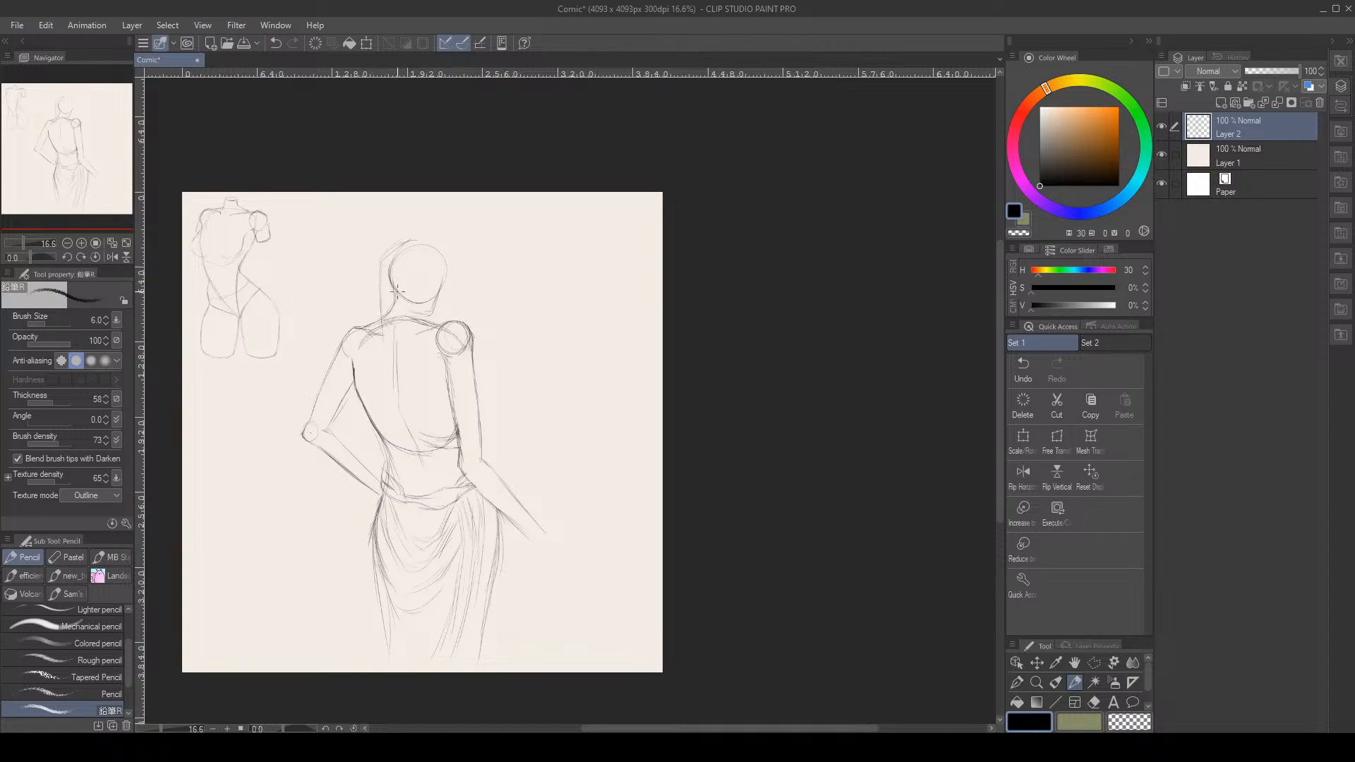
Undo the last strokes around the head and neck, redraw the back of the head, and clean up its outline
drag(388, 319, 428, 333)
click(1019, 371)
click(1023, 367)
click(1026, 362)
drag(380, 256, 387, 301)
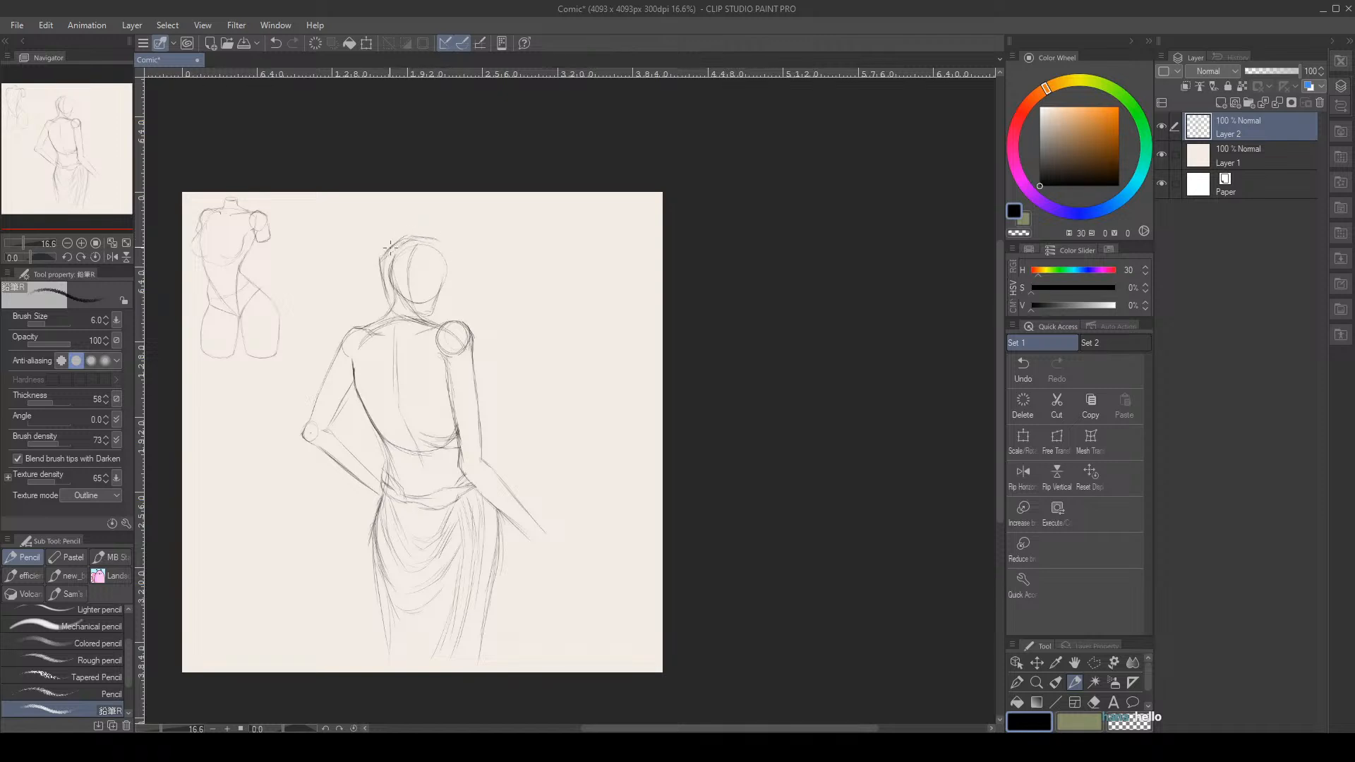
key(e)
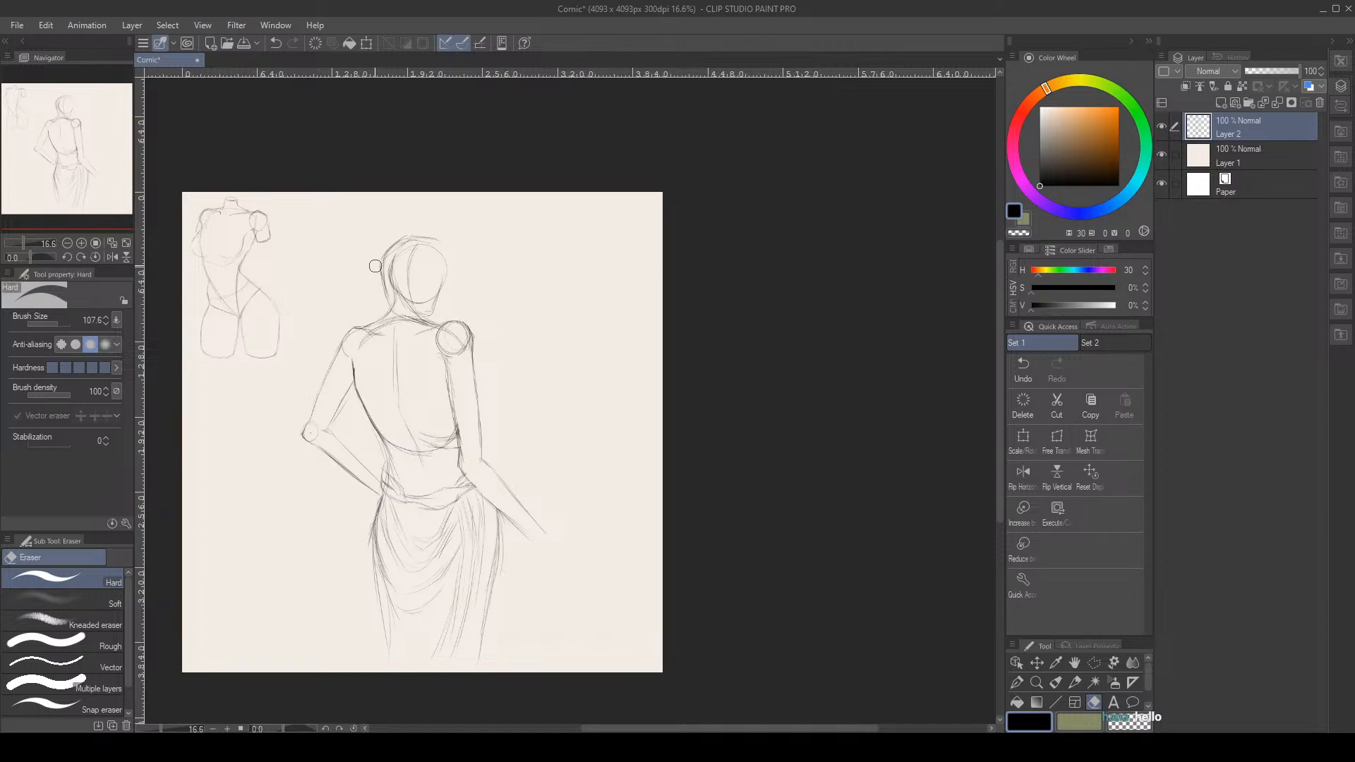
key(p)
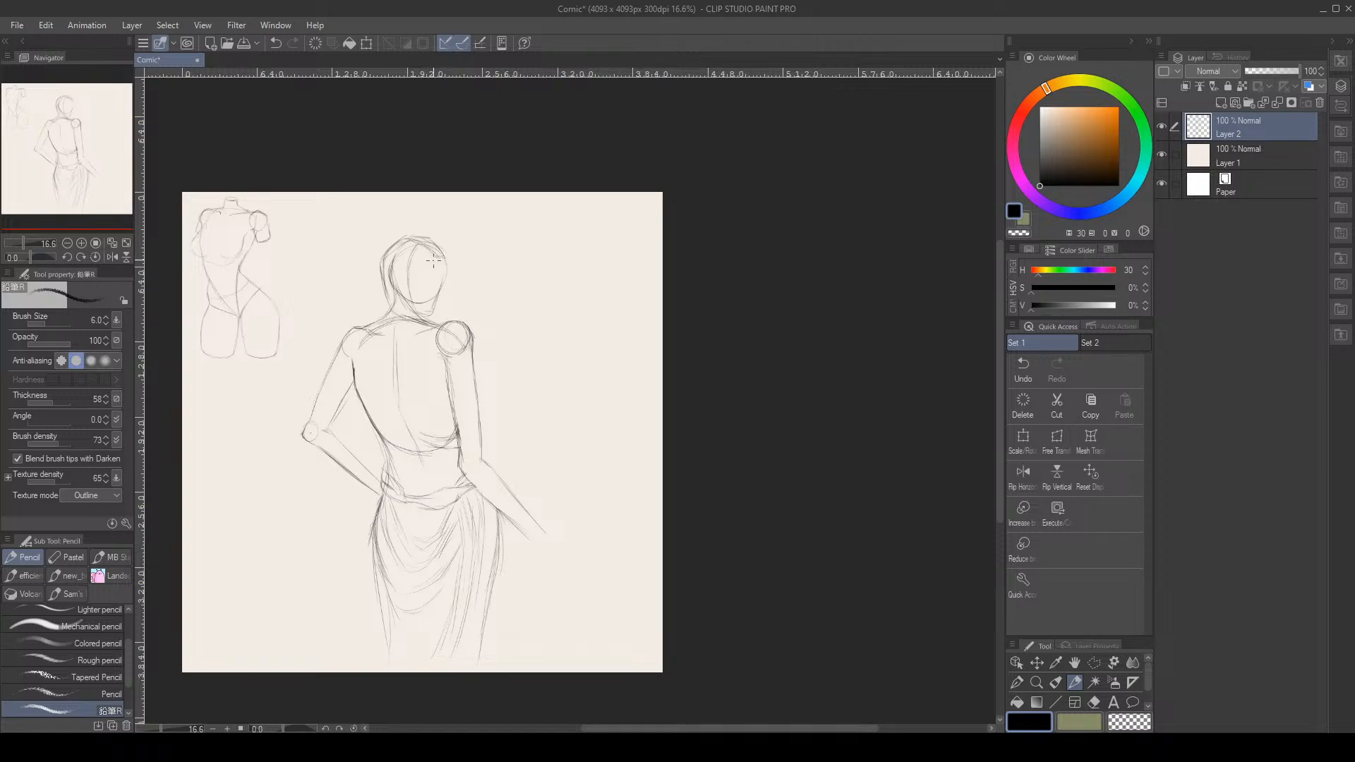
Sketch the turned face's side line and profile, then redraw the lips and chin and erase stray marks beside them
drag(416, 268, 401, 281)
scroll(428, 293, up, 5)
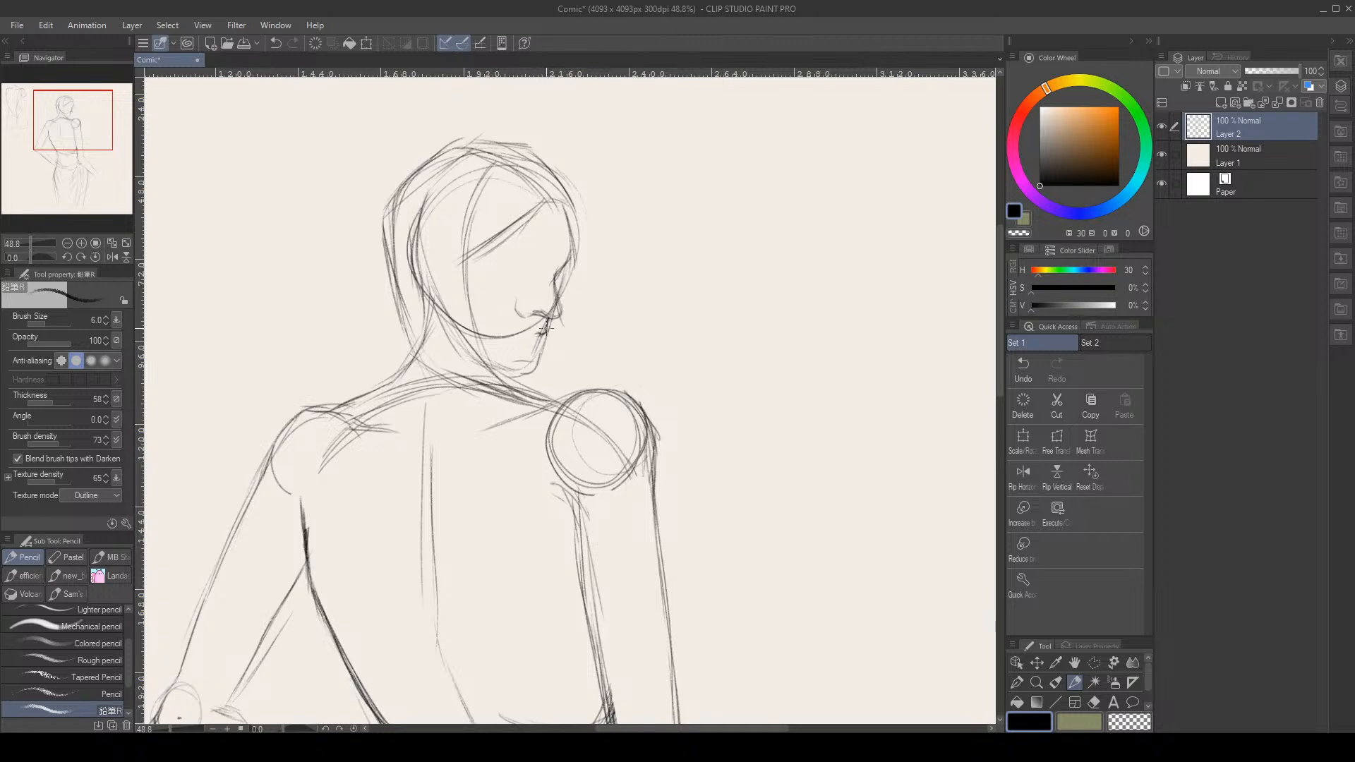
click(1024, 372)
drag(534, 339, 511, 350)
drag(518, 340, 534, 345)
drag(542, 344, 528, 365)
key(e)
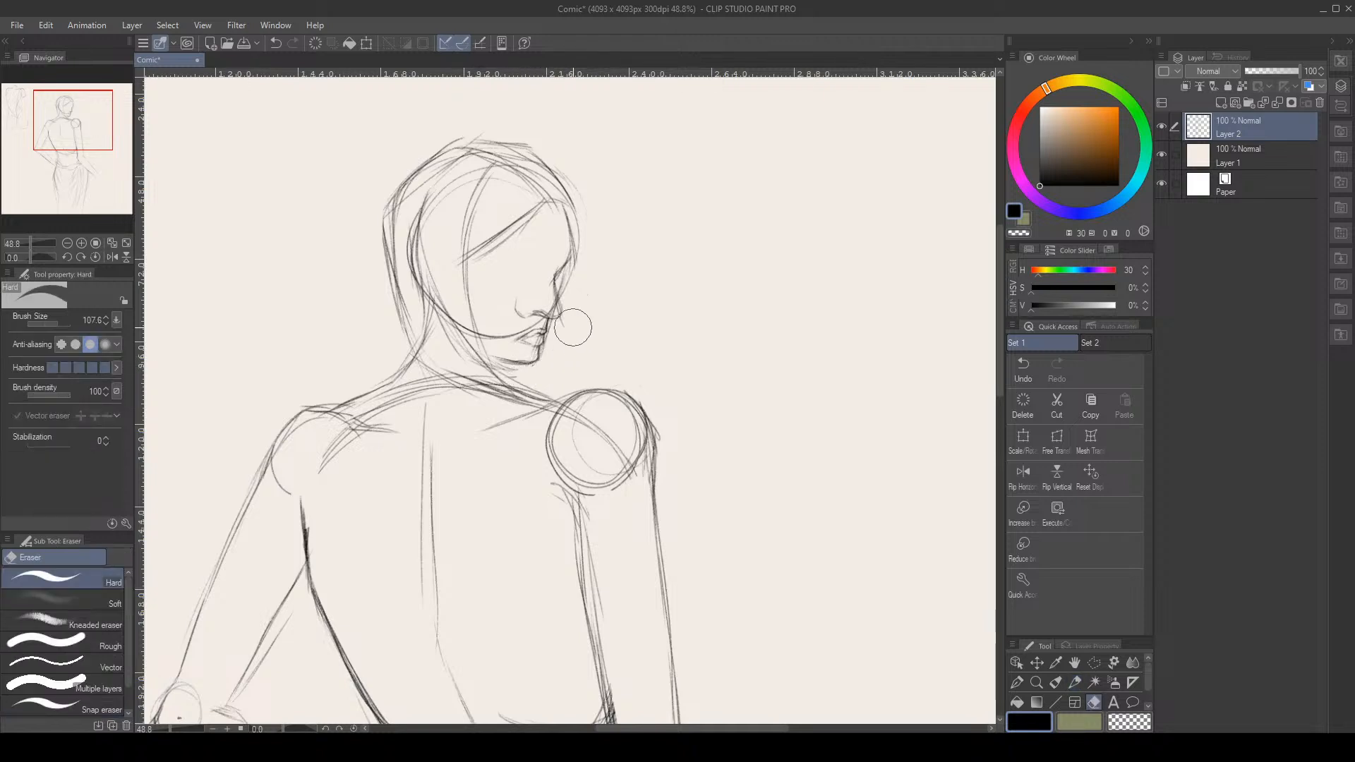
key(p)
Enclose the nose in a polyline selection, scale it down slightly, apply the transformation and deselect
key(m)
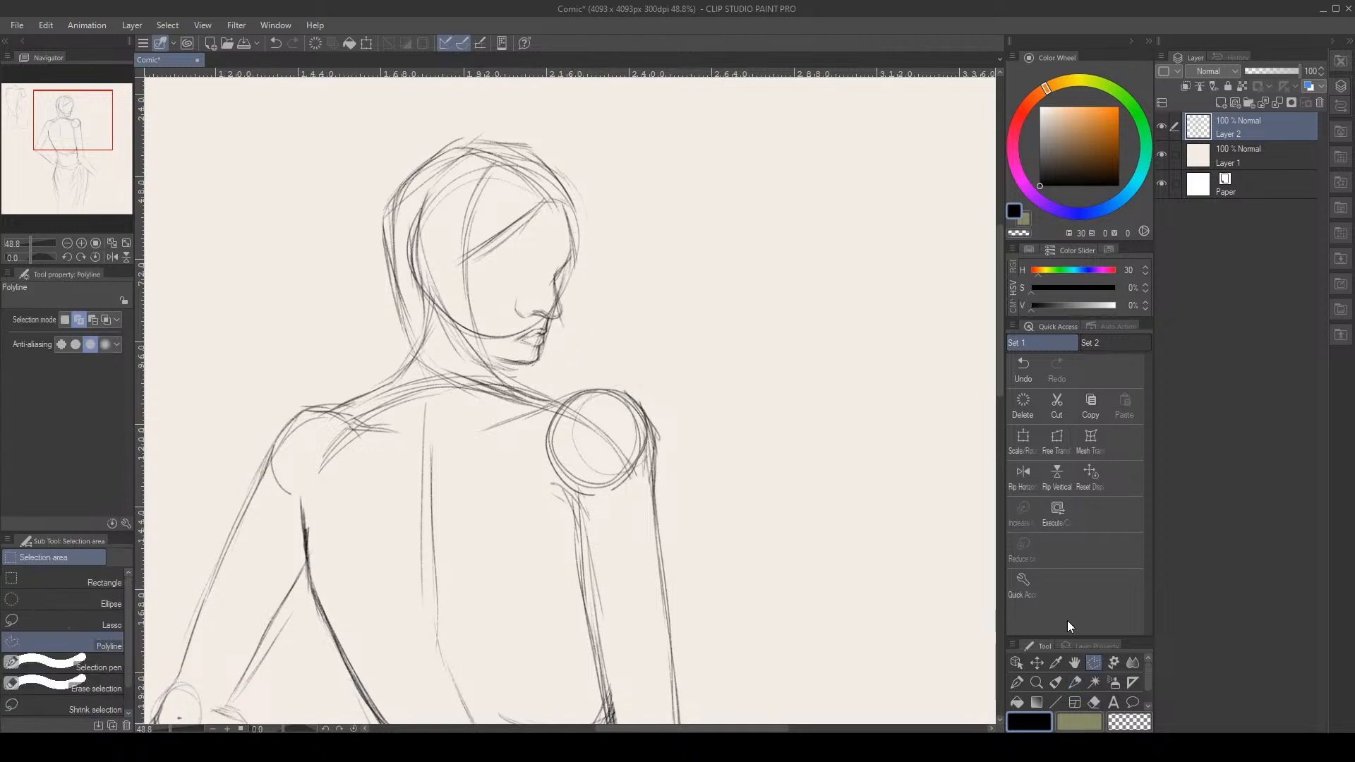
click(512, 314)
click(514, 289)
click(530, 290)
click(551, 274)
click(564, 282)
click(565, 310)
click(561, 319)
click(513, 315)
key(ctrl+t)
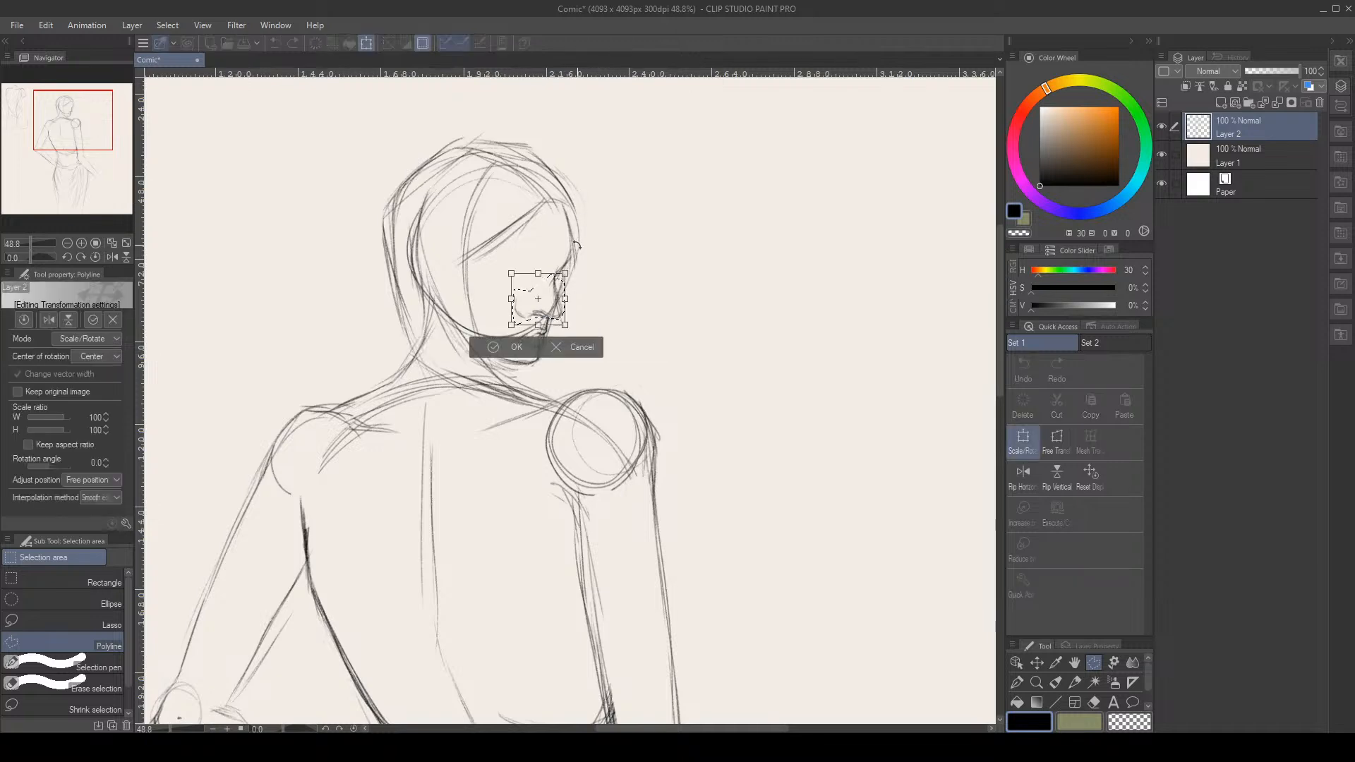
drag(568, 272, 558, 297)
click(494, 337)
key(ctrl+d)
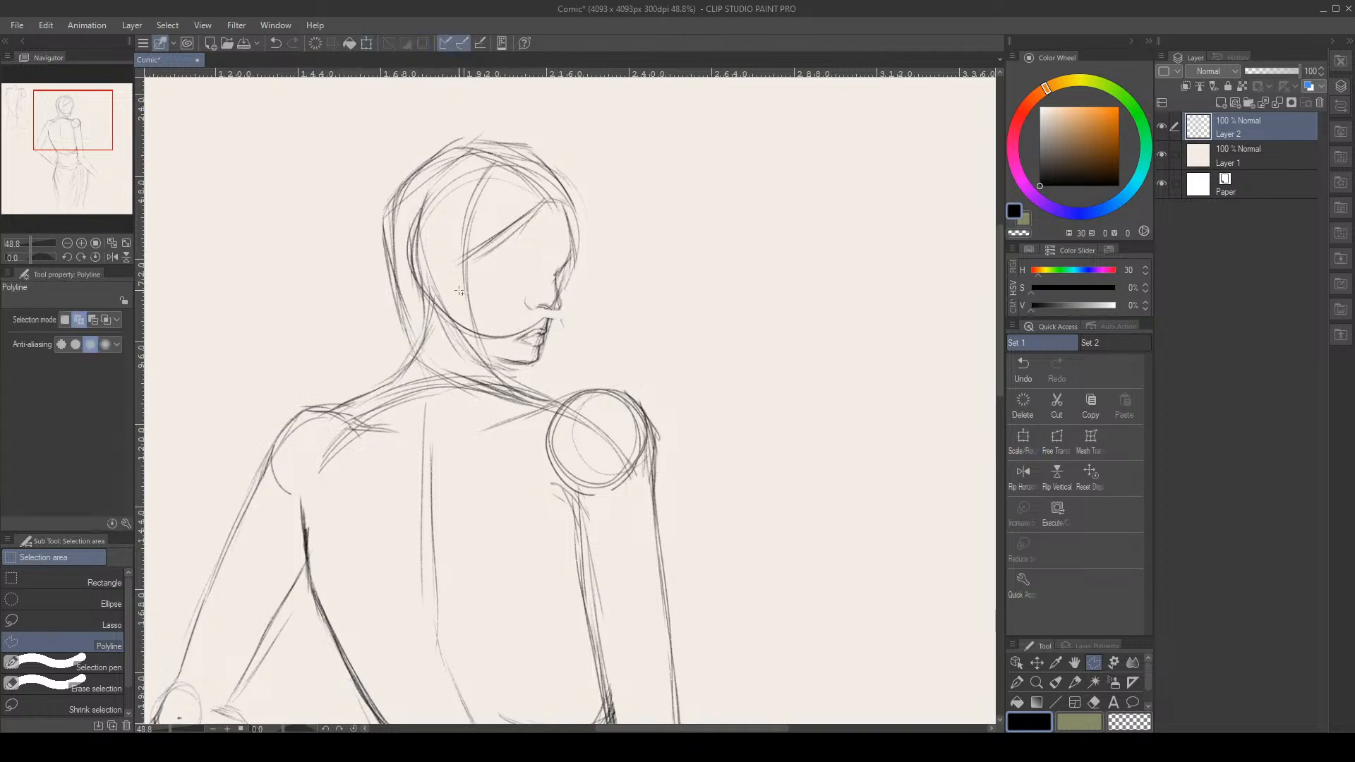
Enclose the lips in a polyline selection, enlarge them to 126% in width and height, and deselect
click(512, 344)
click(527, 322)
click(549, 318)
click(552, 333)
click(542, 346)
click(512, 344)
key(ctrl+t)
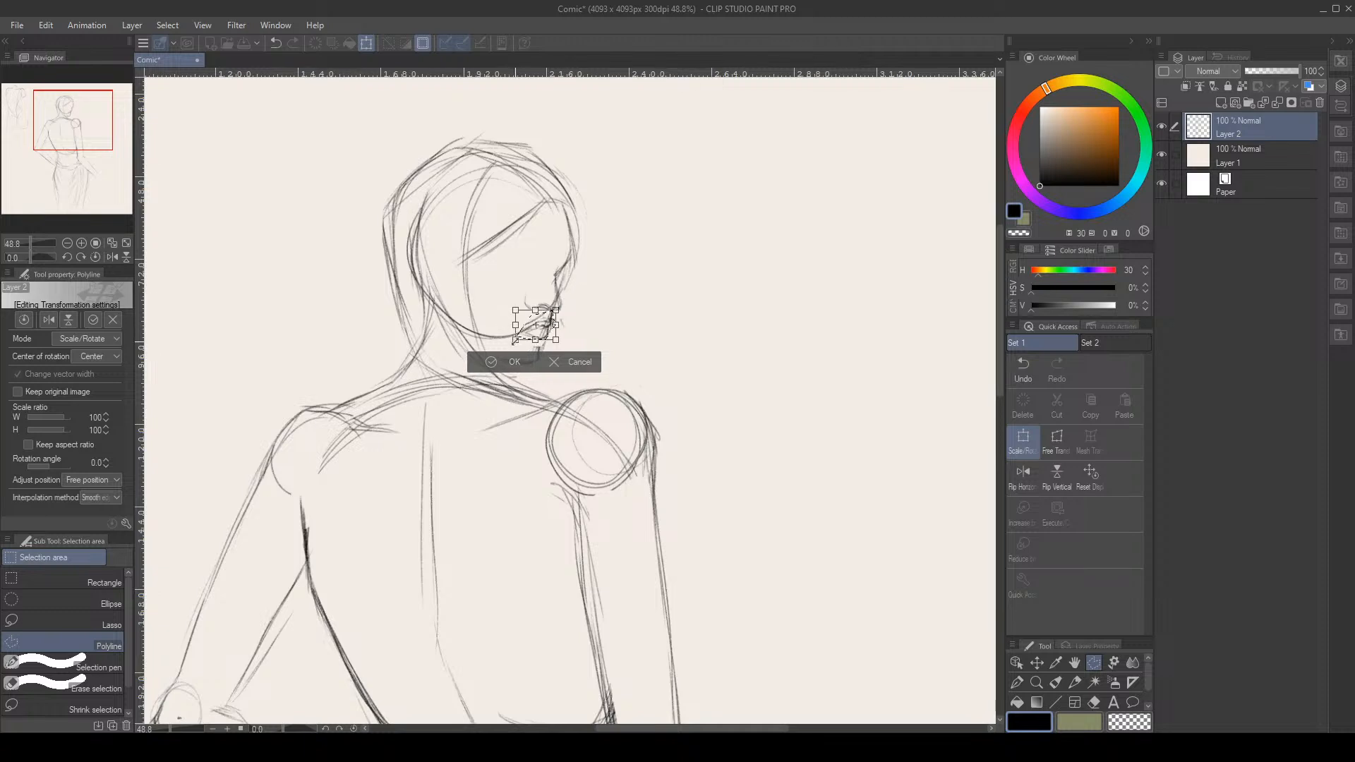
drag(515, 340, 548, 326)
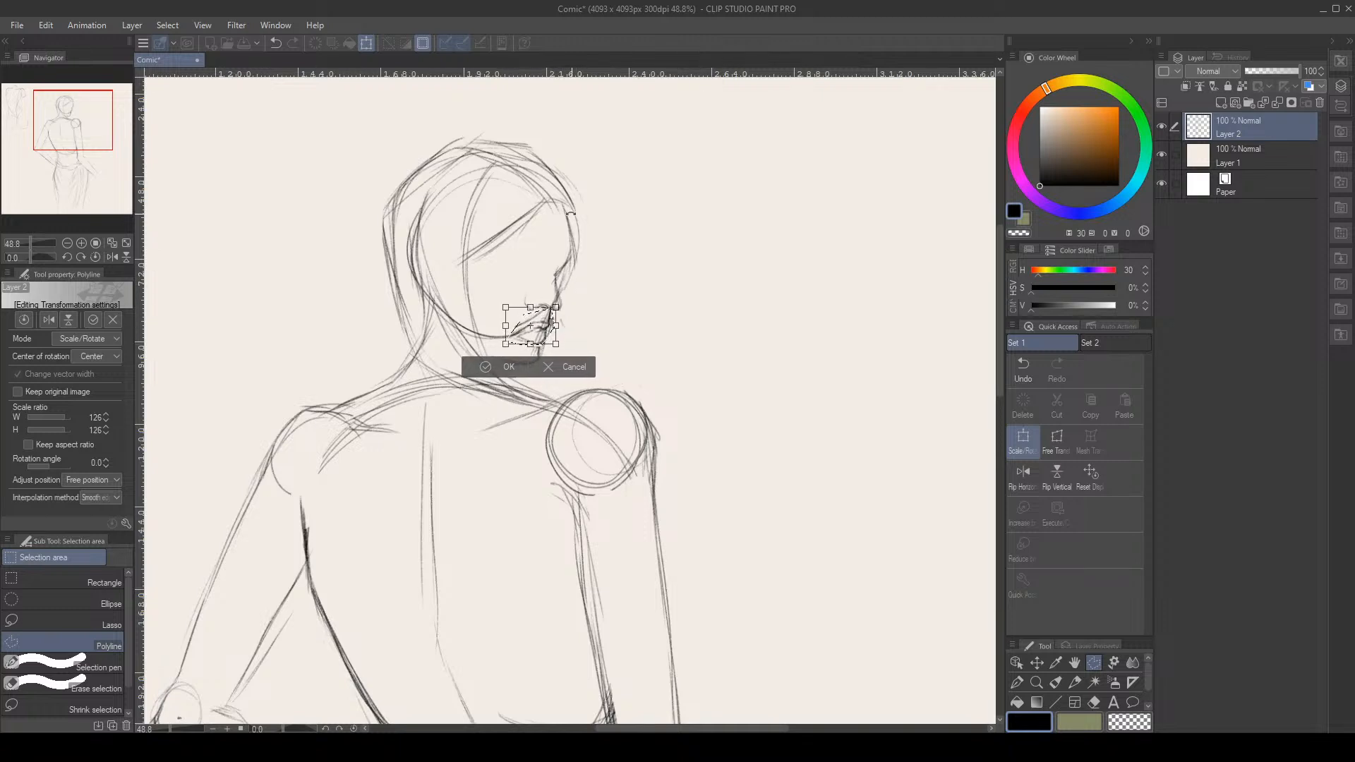
click(498, 366)
click(408, 367)
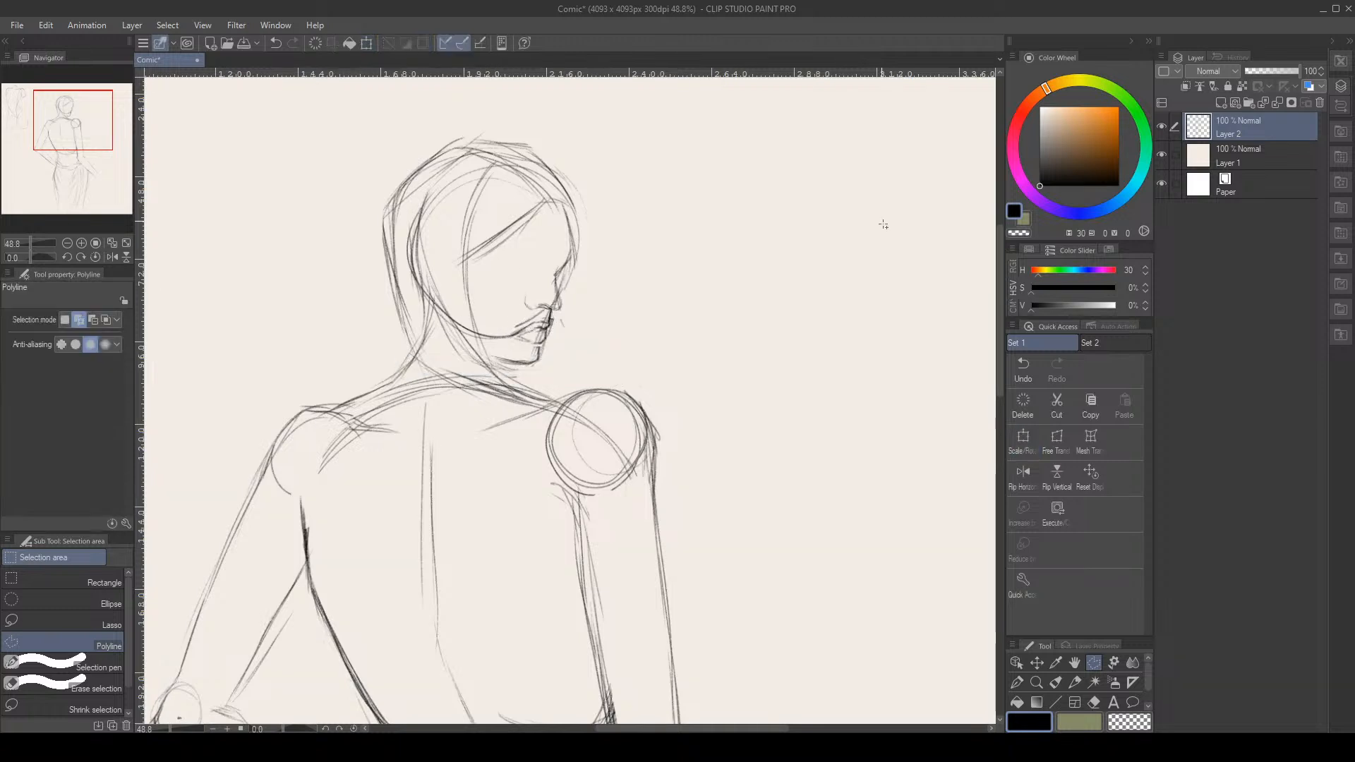
Pencil the brow and lowered eye onto the turned face and darken the forehead's outer edge
key(p)
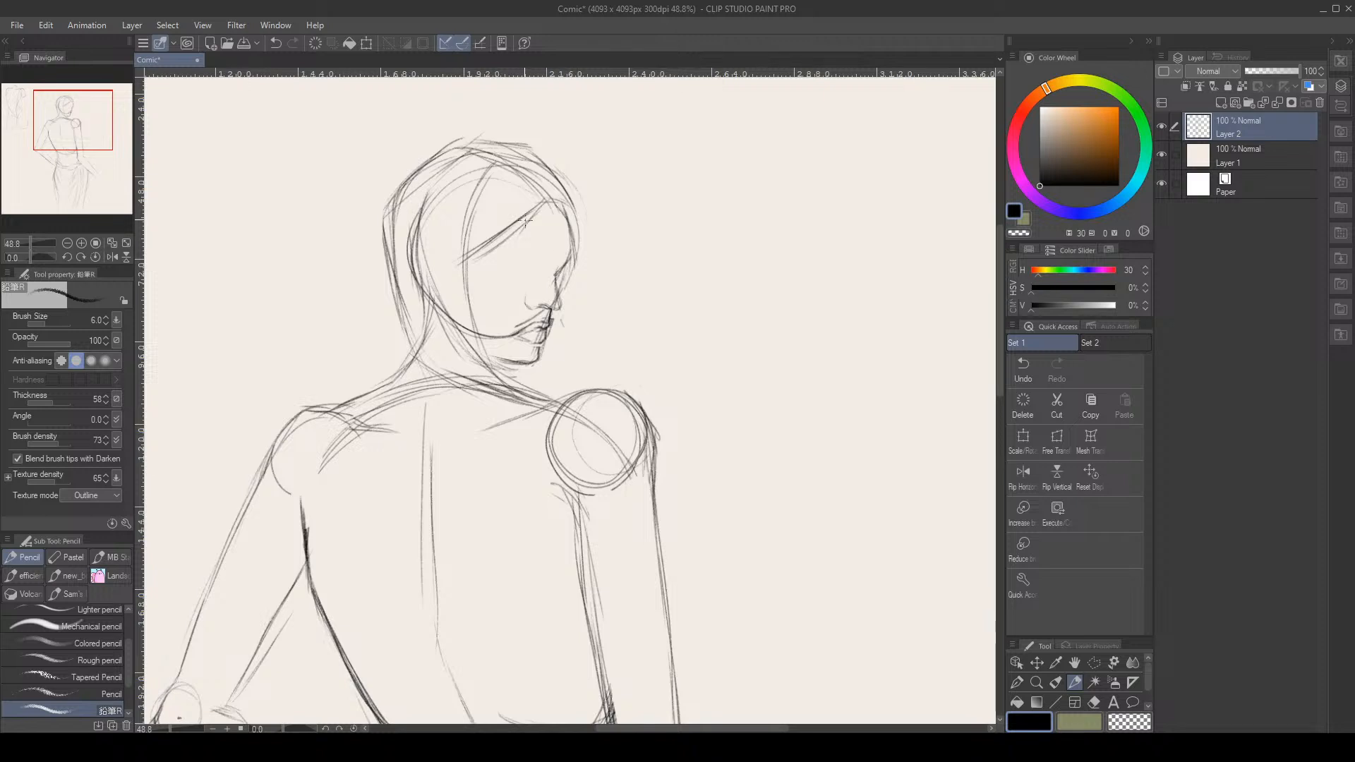
mouse_move(488, 247)
mouse_down()
mouse_move(541, 216)
mouse_move(570, 210)
mouse_move(569, 225)
mouse_up()
drag(555, 179, 571, 226)
mouse_move(519, 261)
mouse_down()
mouse_move(544, 254)
mouse_move(555, 268)
mouse_up()
drag(529, 269, 538, 278)
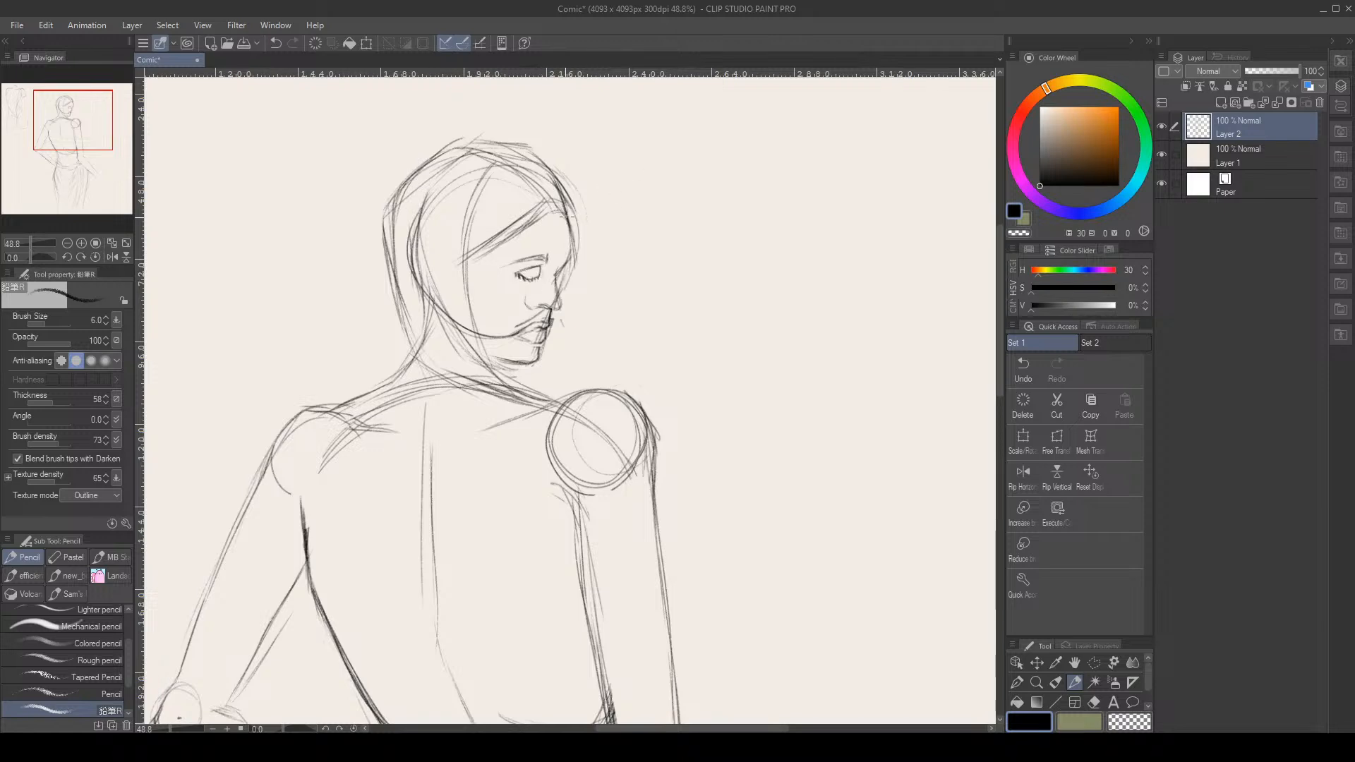
Undo the last strokes at the eye and redraw the lashes as darker, thicker marks
scroll(566, 247, down, 6)
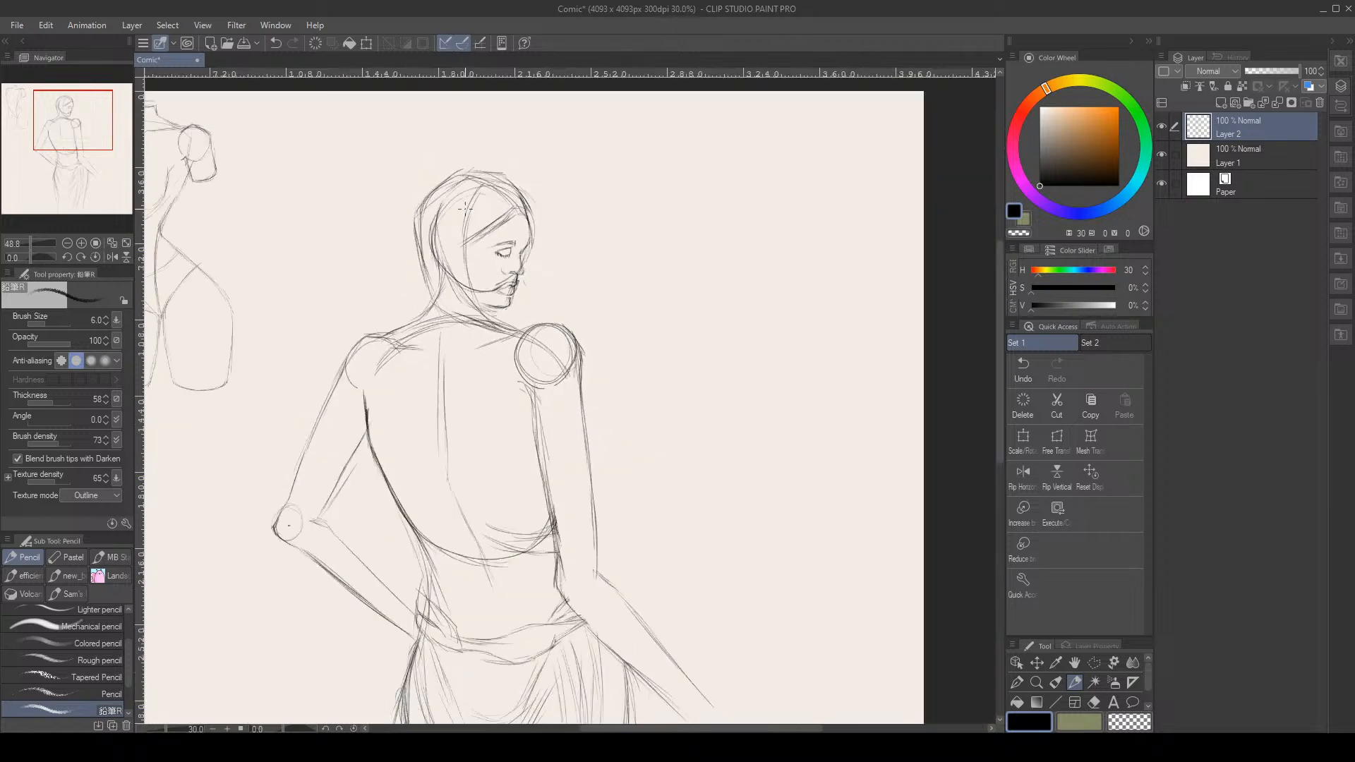
scroll(496, 237, up, 5)
scroll(496, 238, up, 4)
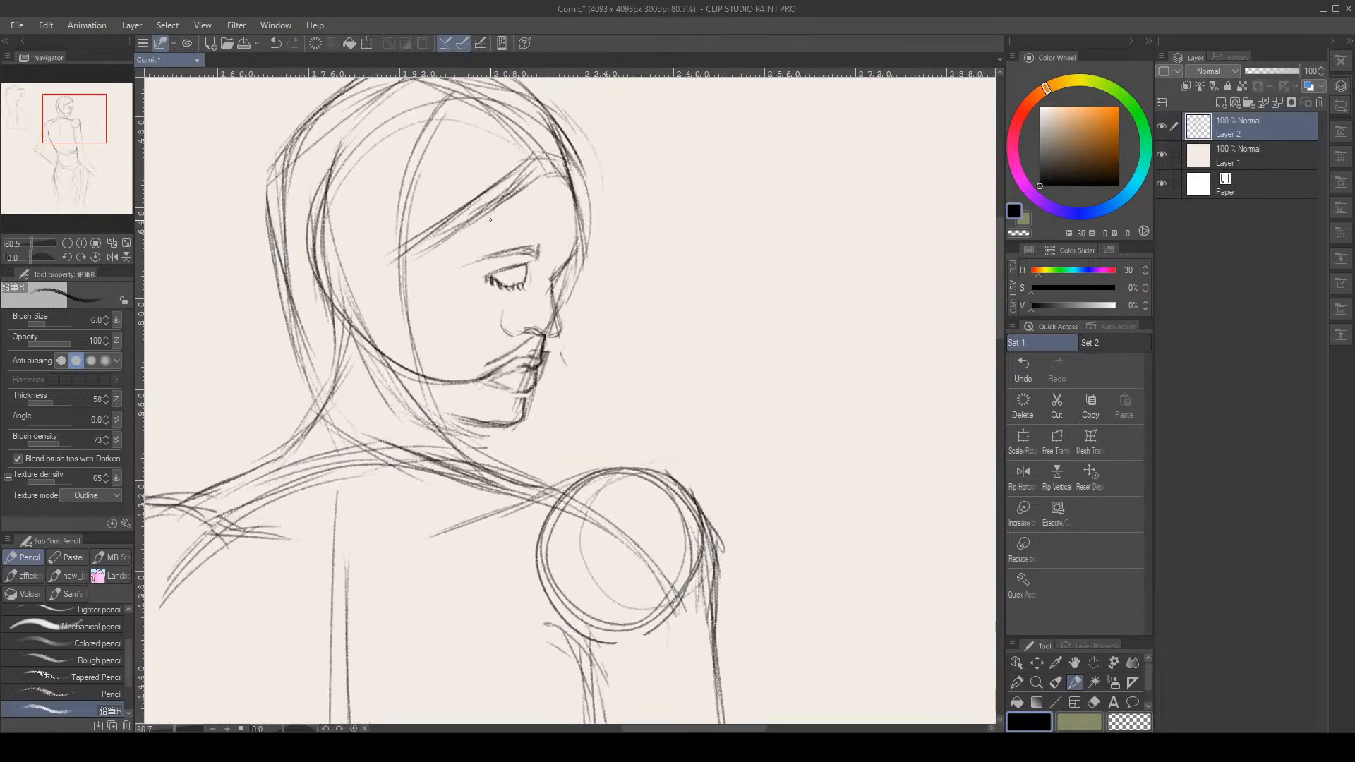
click(1026, 365)
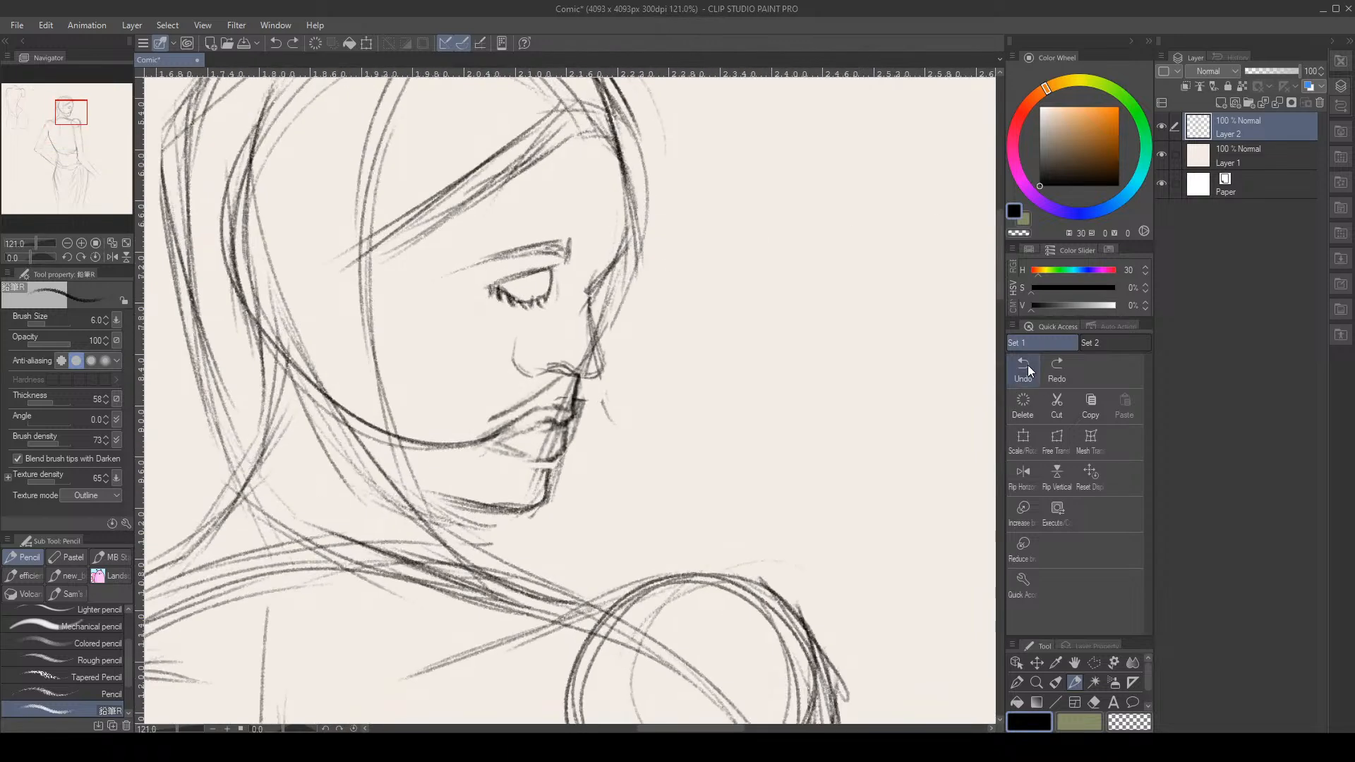
click(1025, 364)
click(495, 295)
drag(513, 290, 538, 293)
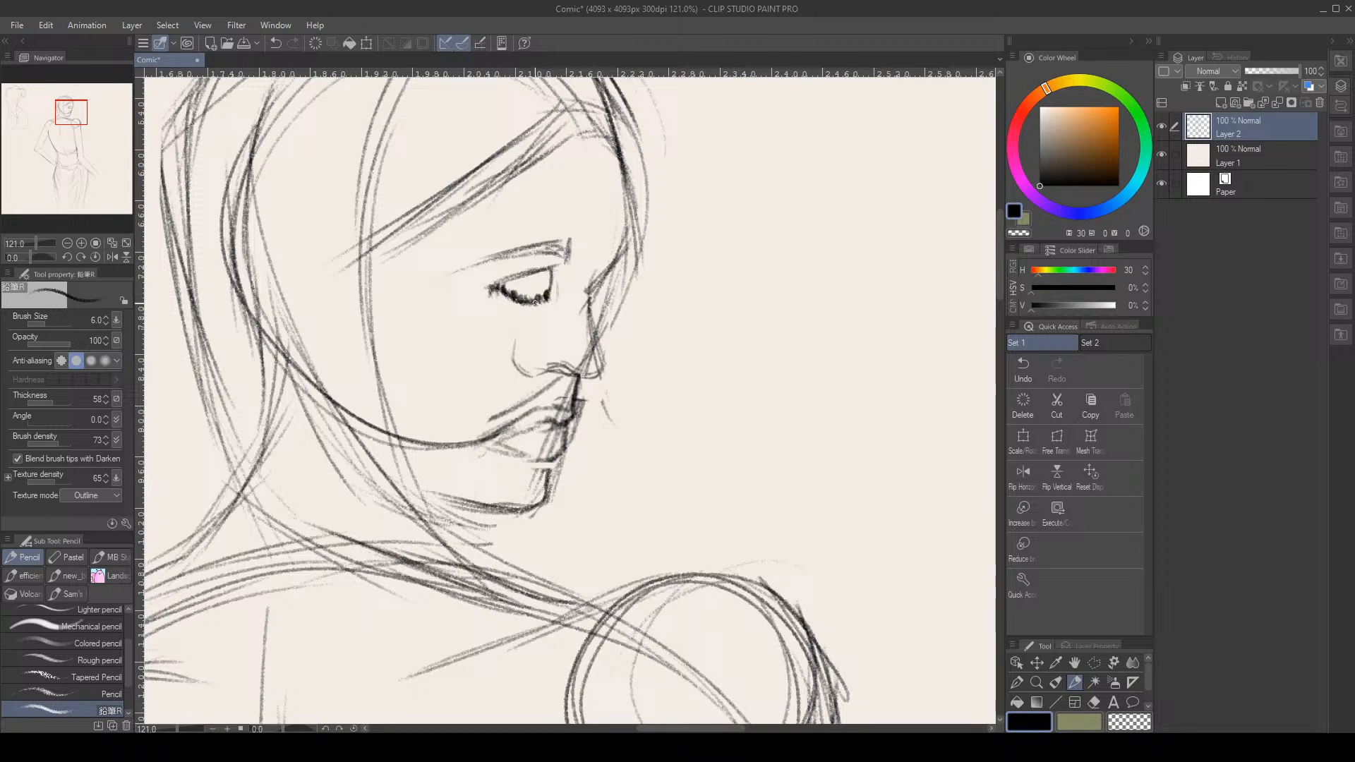
drag(534, 303, 527, 295)
scroll(615, 270, down, 10)
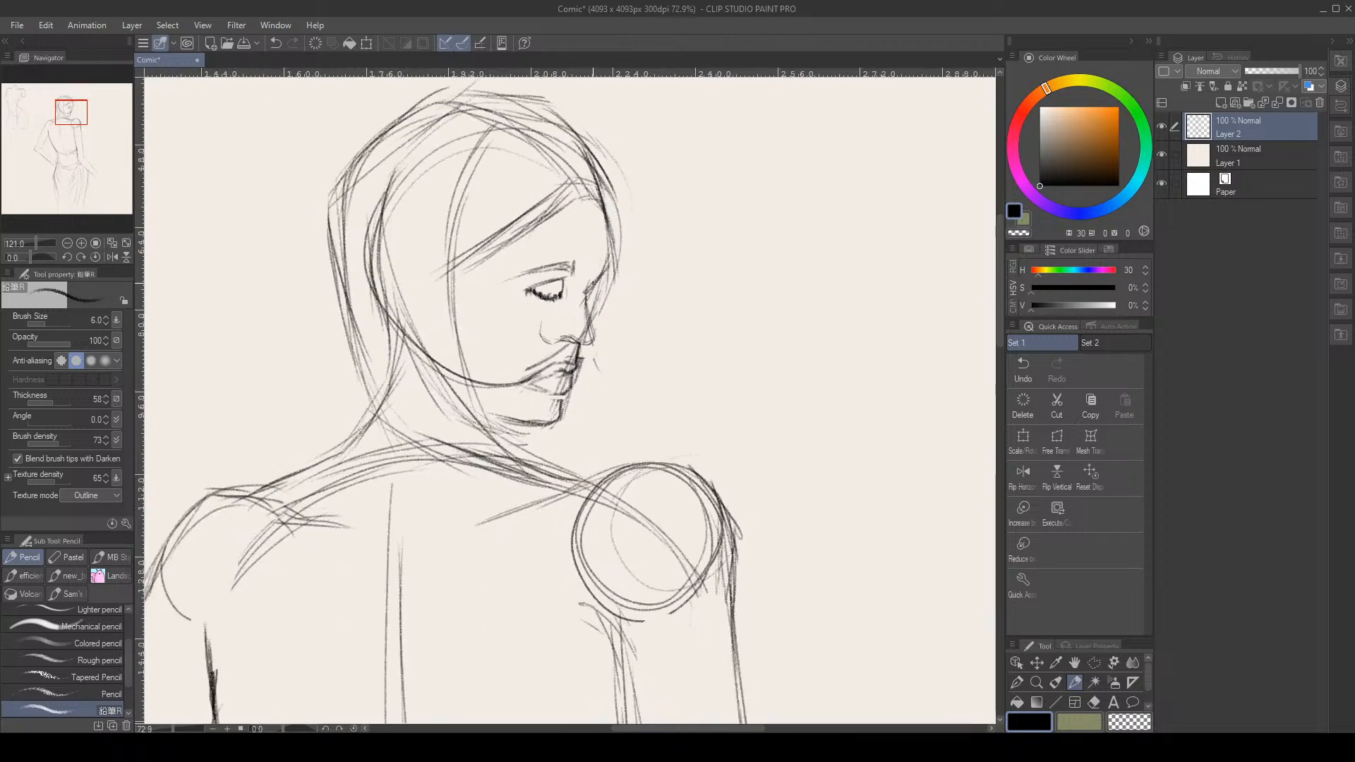
scroll(615, 269, up, 10)
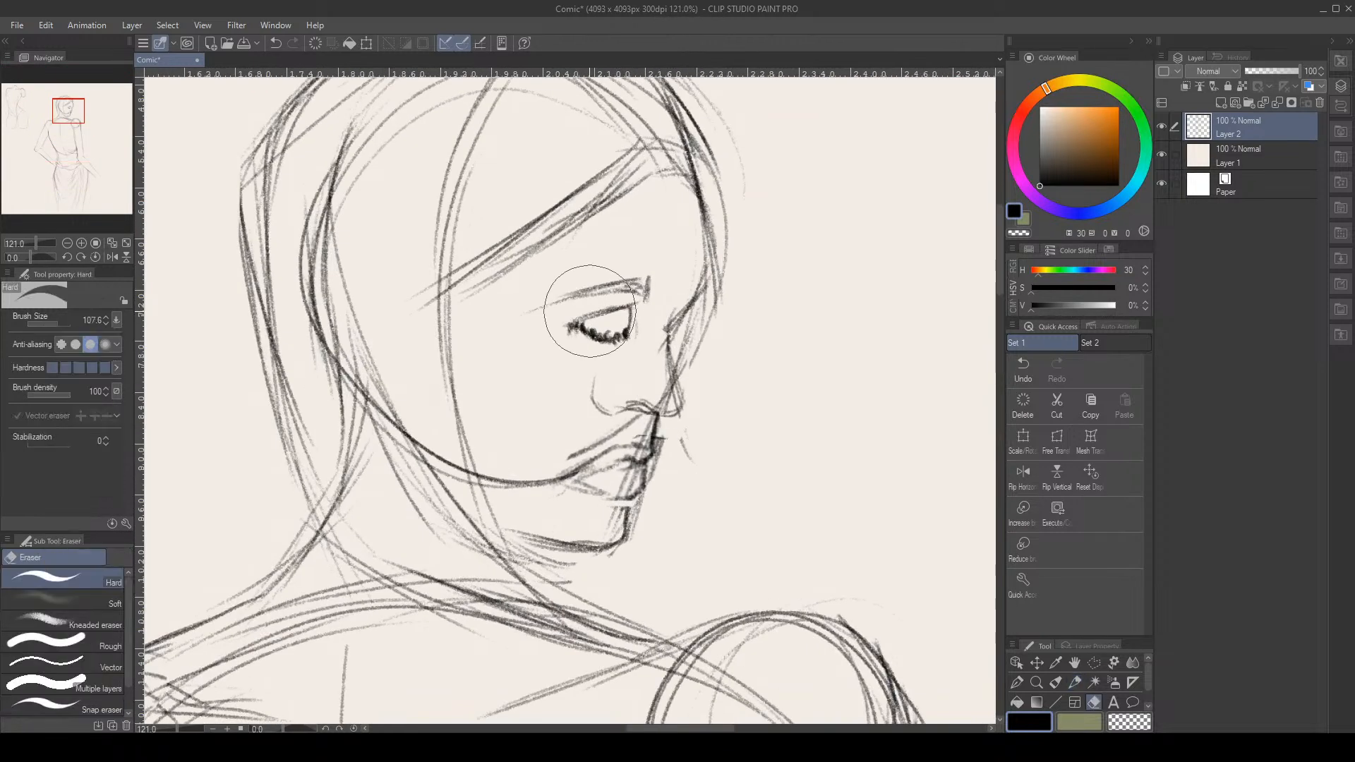
Clean up the line above the eye with a size 13.0 hard eraser and touch up the outer lashes
click(1094, 702)
drag(564, 318, 654, 295)
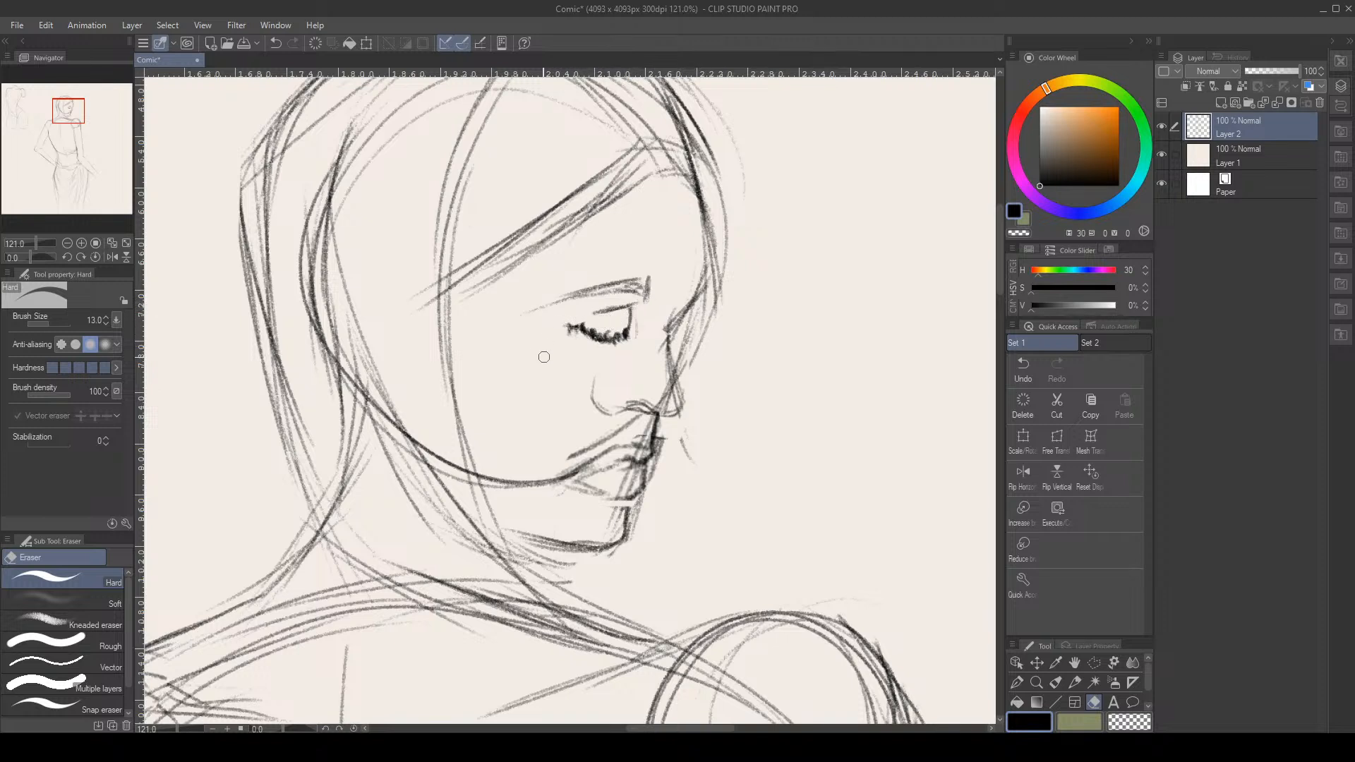
click(1058, 664)
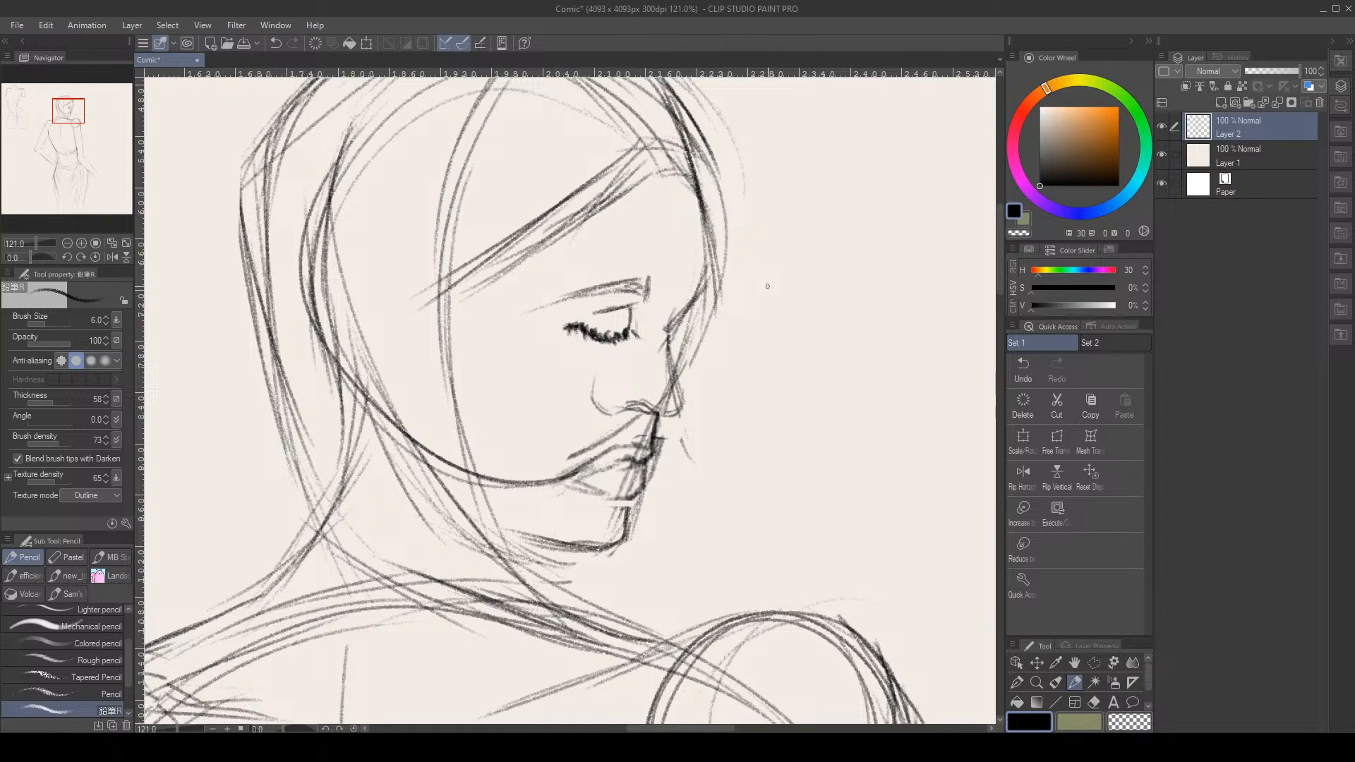
click(1021, 364)
scroll(711, 279, down, 10)
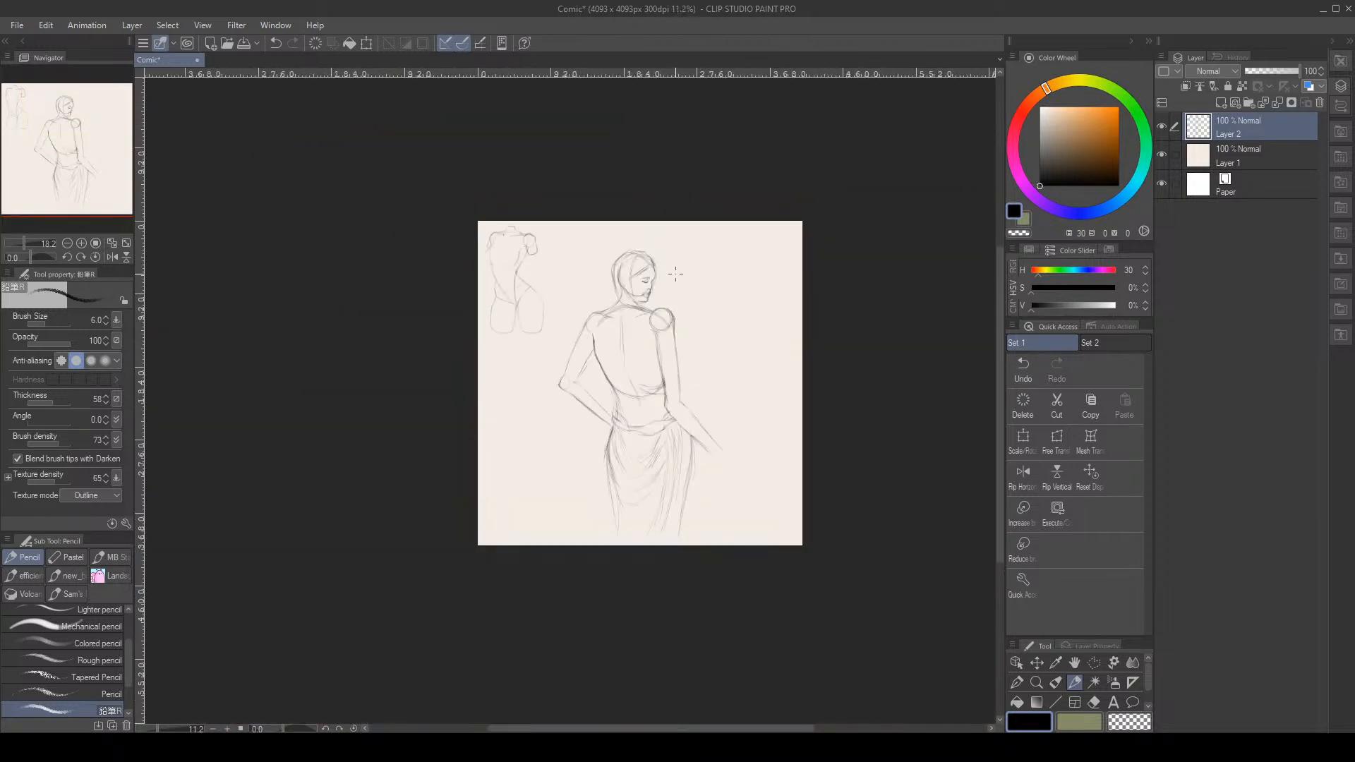
scroll(664, 276, down, 1)
scroll(653, 286, up, 4)
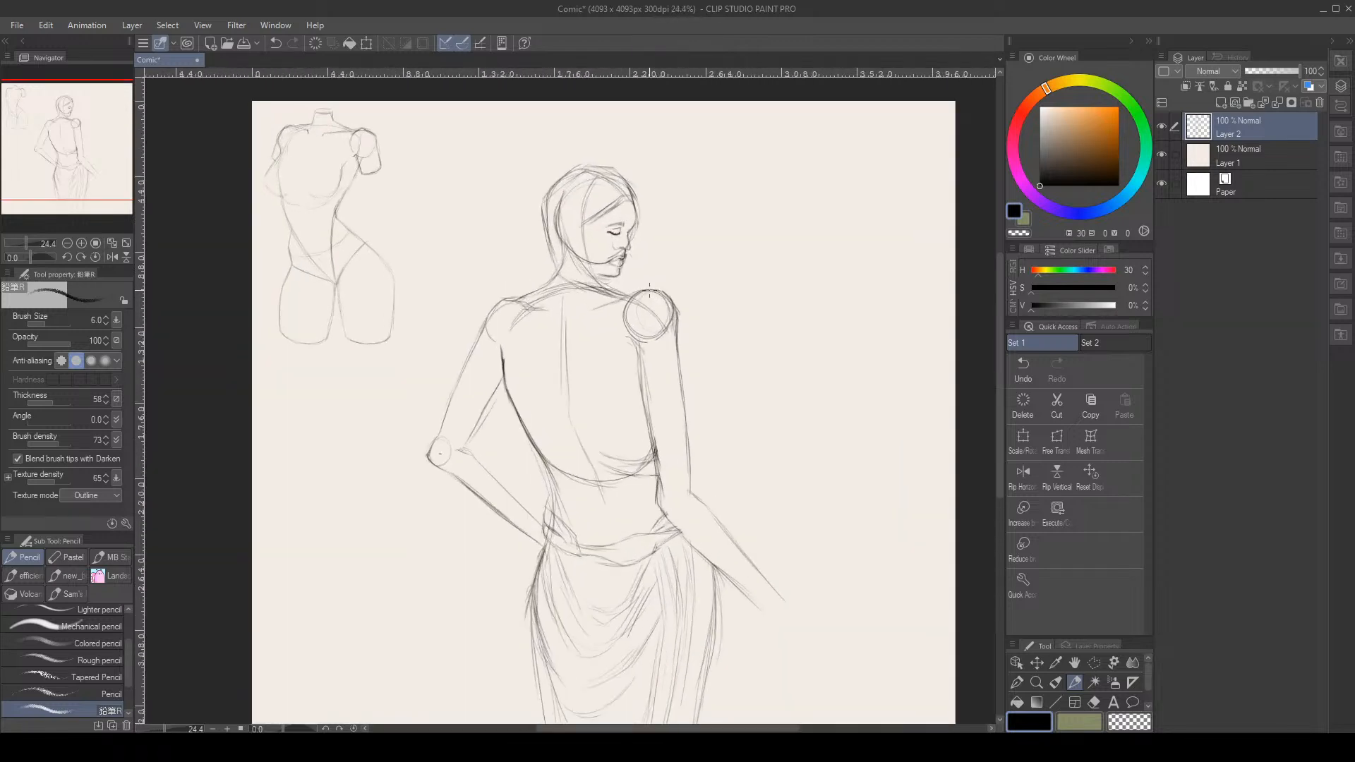
scroll(649, 288, down, 2)
scroll(595, 244, up, 5)
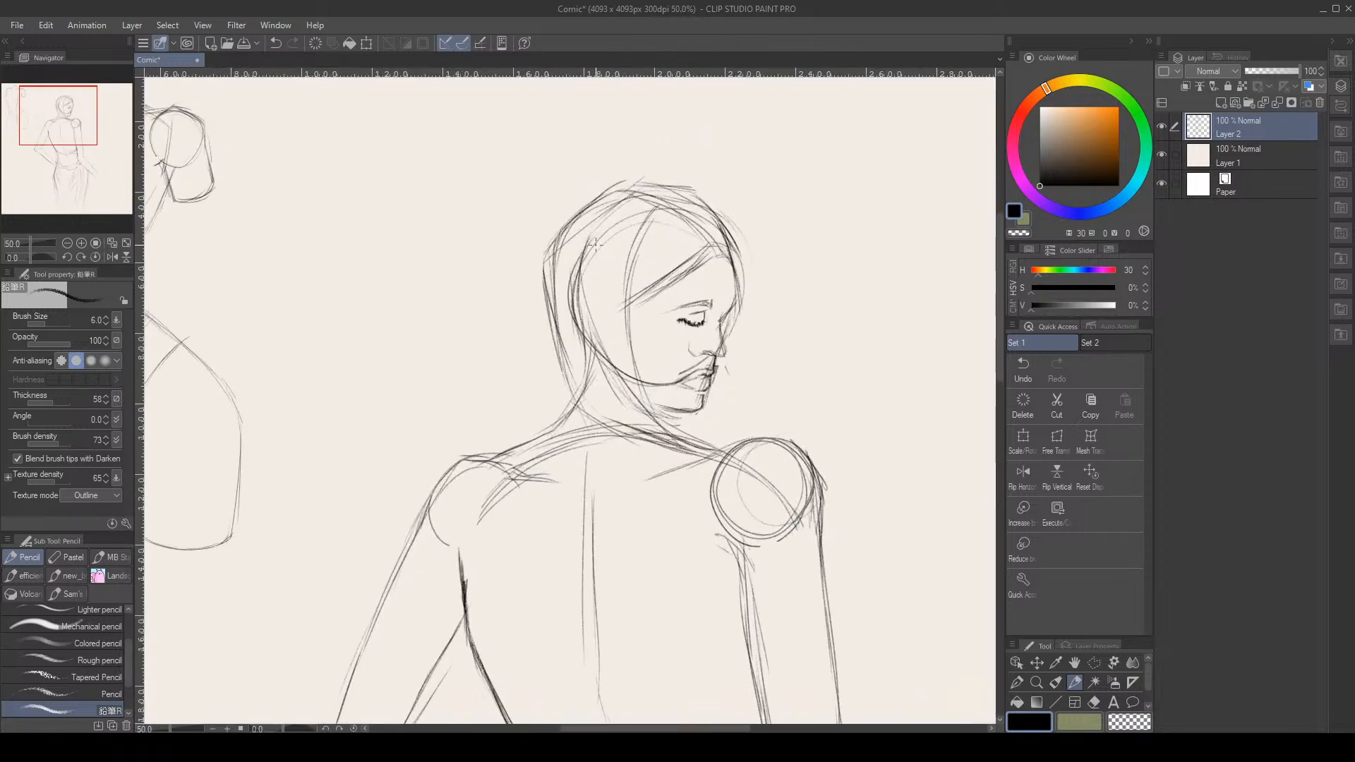
Set the hard eraser to 21.2 and remove the construction lines inside the back of the head and neck
key(e)
key(p)
click(1094, 703)
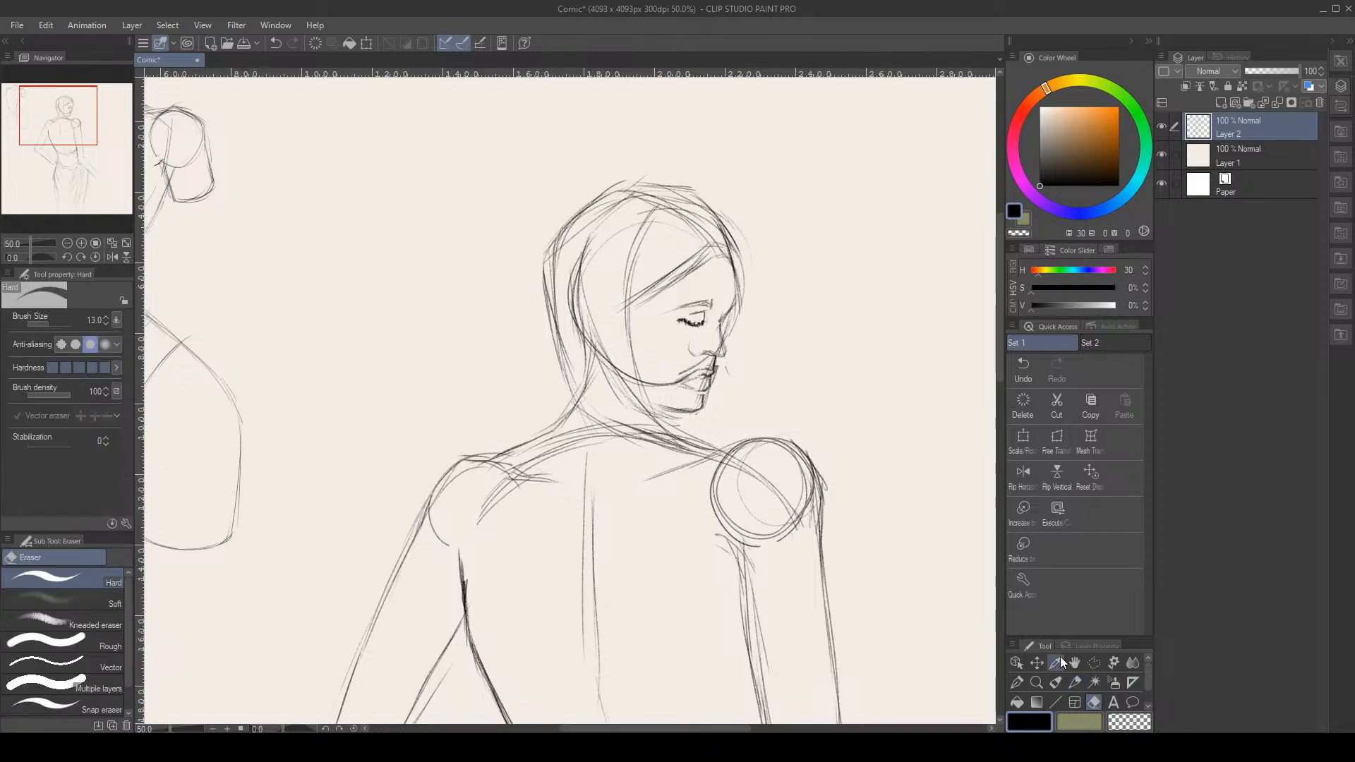
click(53, 322)
mouse_move(574, 297)
mouse_down()
mouse_move(579, 332)
mouse_move(582, 286)
mouse_move(592, 388)
mouse_move(579, 406)
mouse_up()
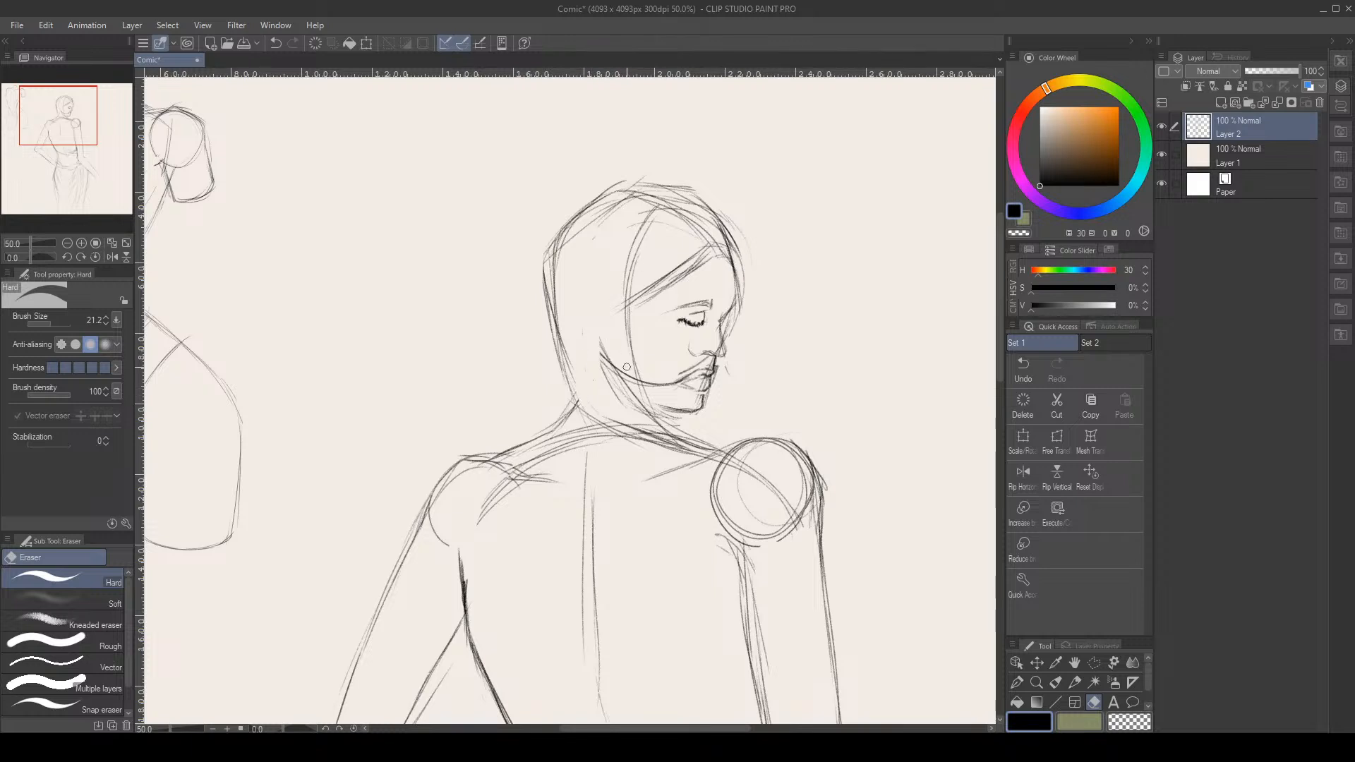
drag(627, 367, 639, 393)
mouse_move(596, 344)
mouse_down()
mouse_move(638, 414)
mouse_move(606, 339)
mouse_move(627, 413)
mouse_move(601, 410)
mouse_move(625, 420)
mouse_move(594, 367)
mouse_up()
scroll(711, 326, down, 6)
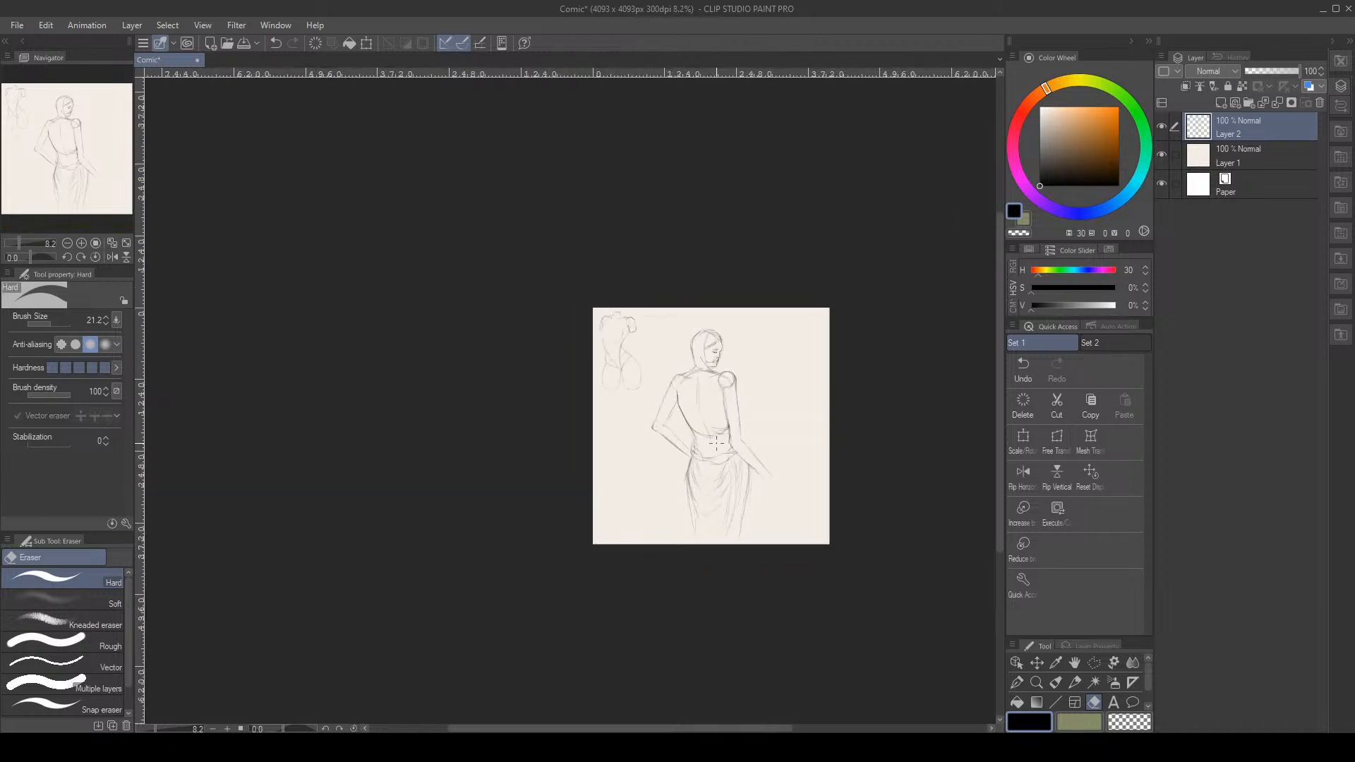
scroll(712, 446, up, 2)
scroll(731, 280, up, 3)
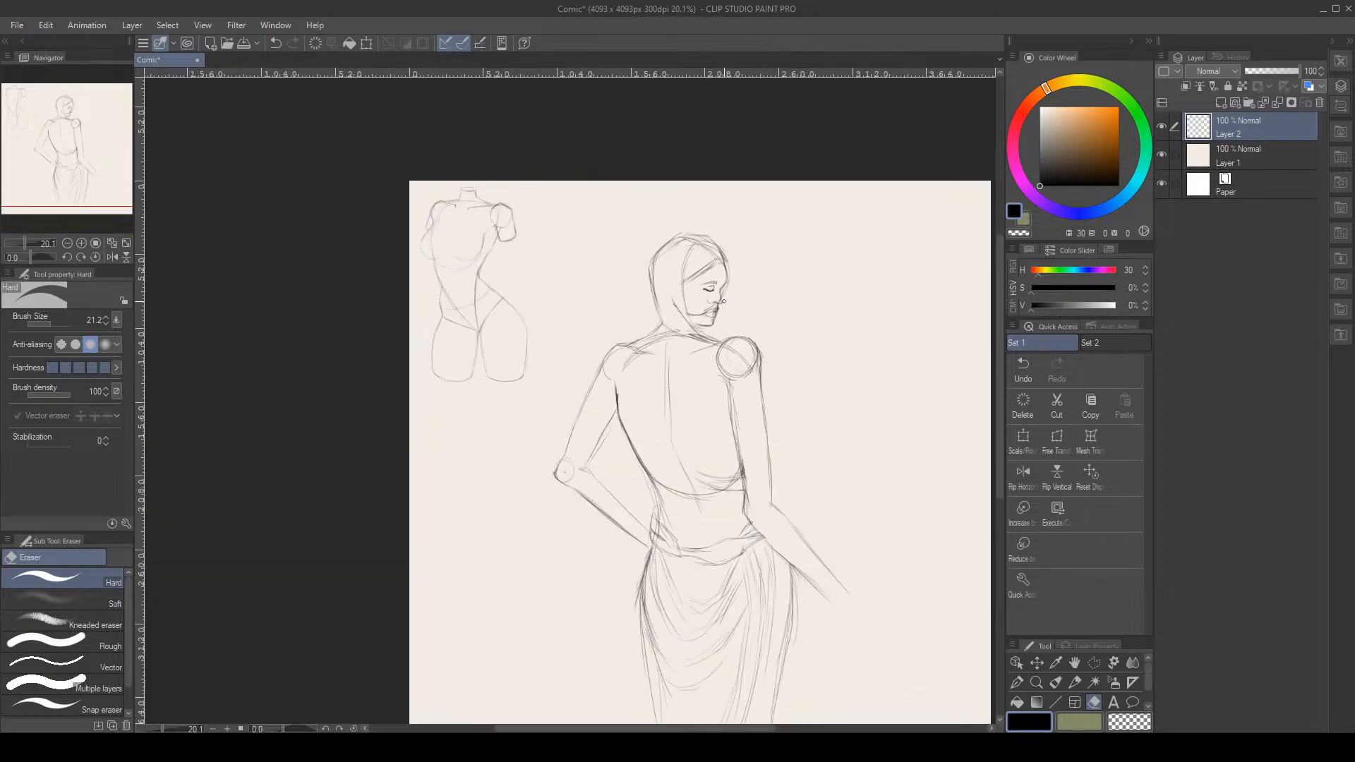
scroll(720, 326, down, 4)
scroll(720, 325, up, 1)
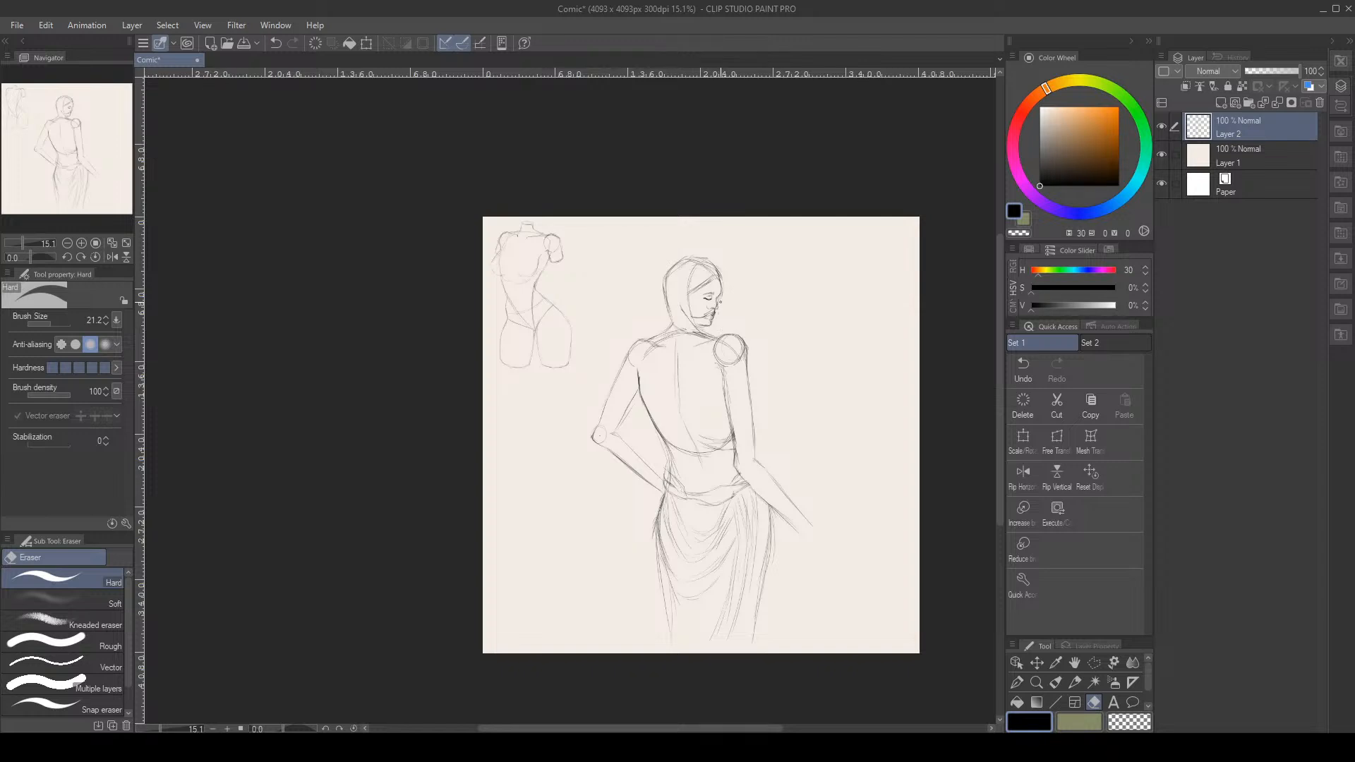
scroll(720, 302, down, 1)
Enclose the eye, nose and lips in a polyline selection, nudge them slightly up towards the profile, and deselect
scroll(720, 302, up, 6)
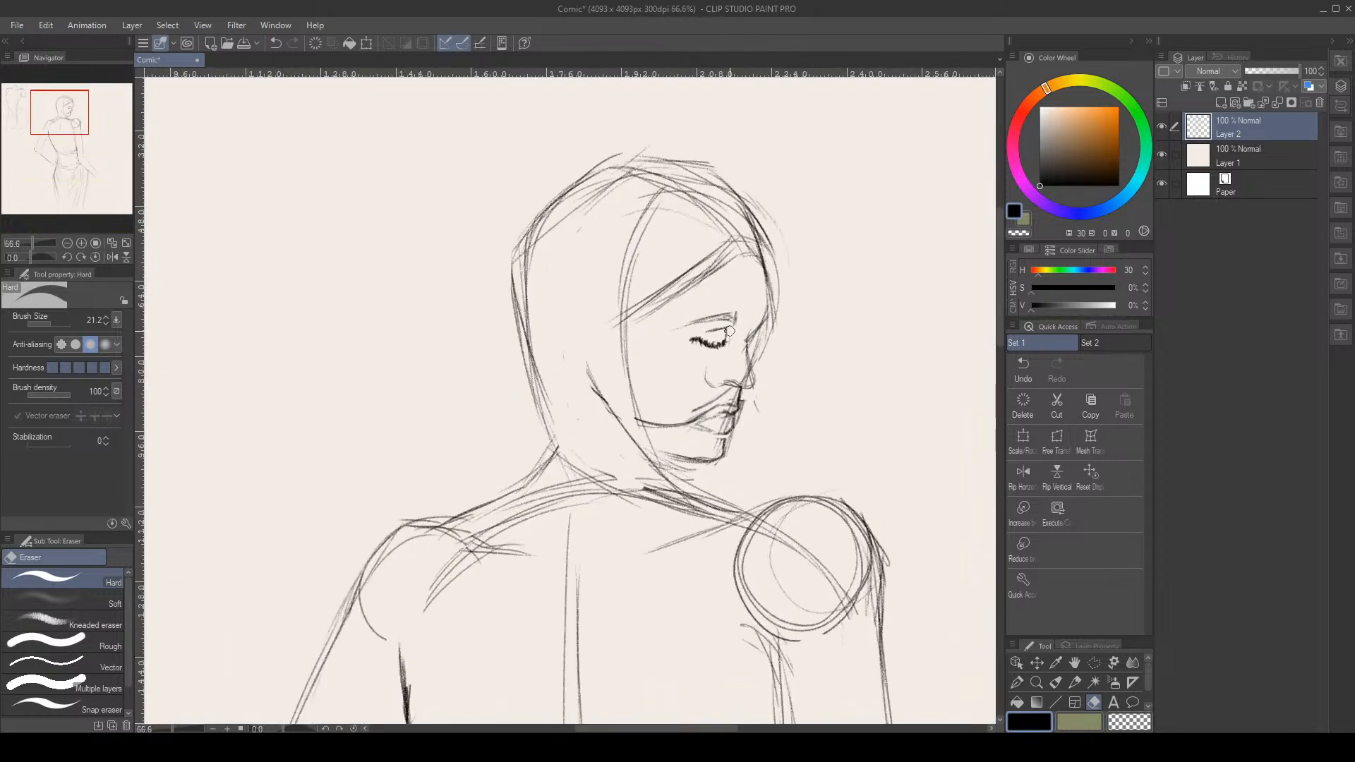
click(1093, 664)
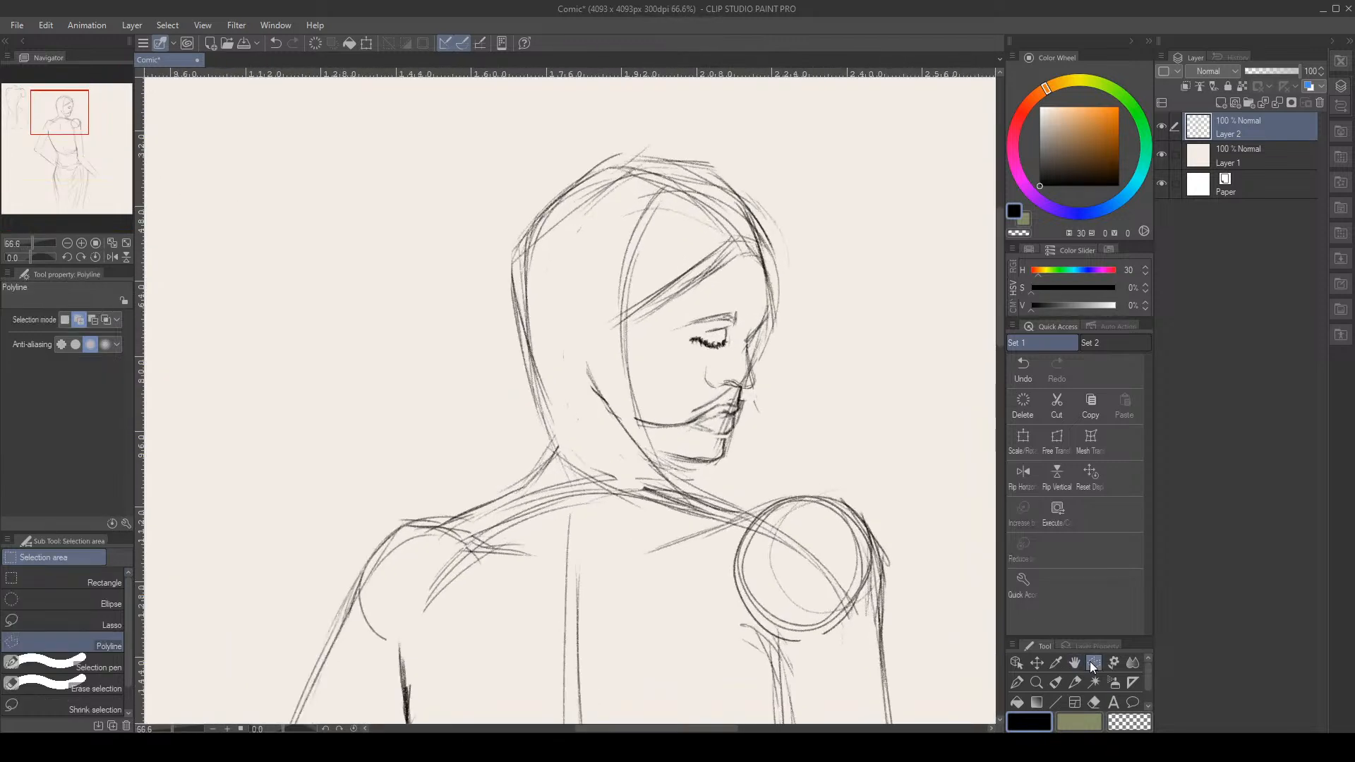
click(732, 436)
click(705, 437)
click(663, 337)
click(671, 317)
click(729, 293)
click(770, 323)
click(761, 439)
click(731, 435)
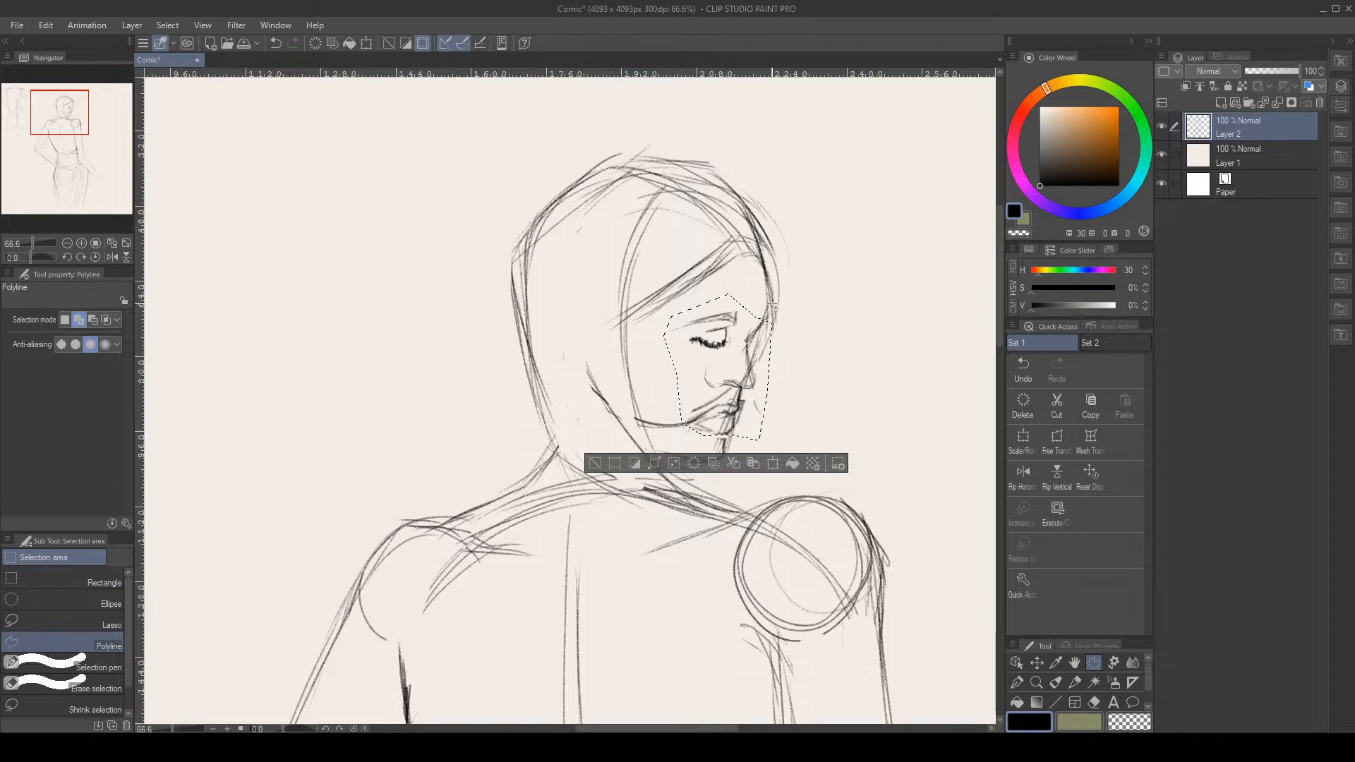
key(ctrl+t)
drag(766, 358, 749, 377)
click(691, 457)
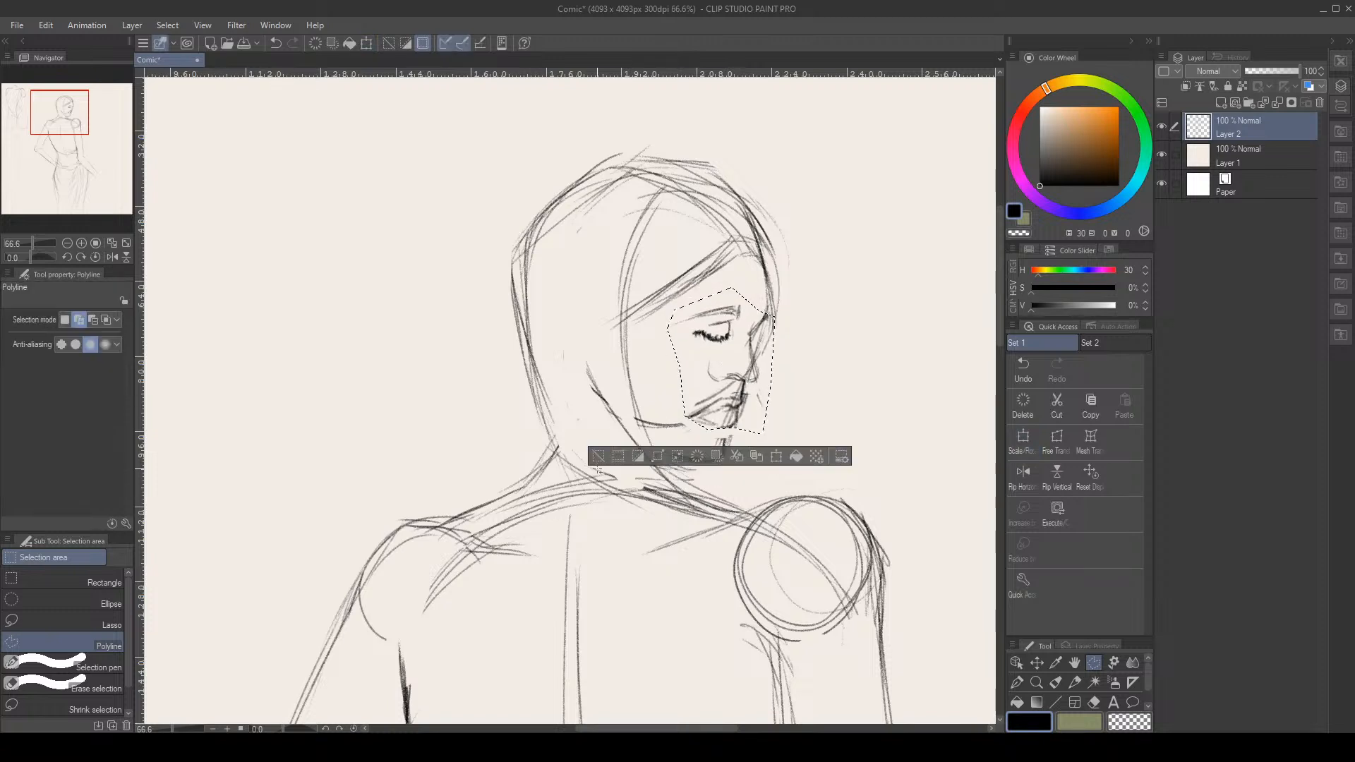
key(p)
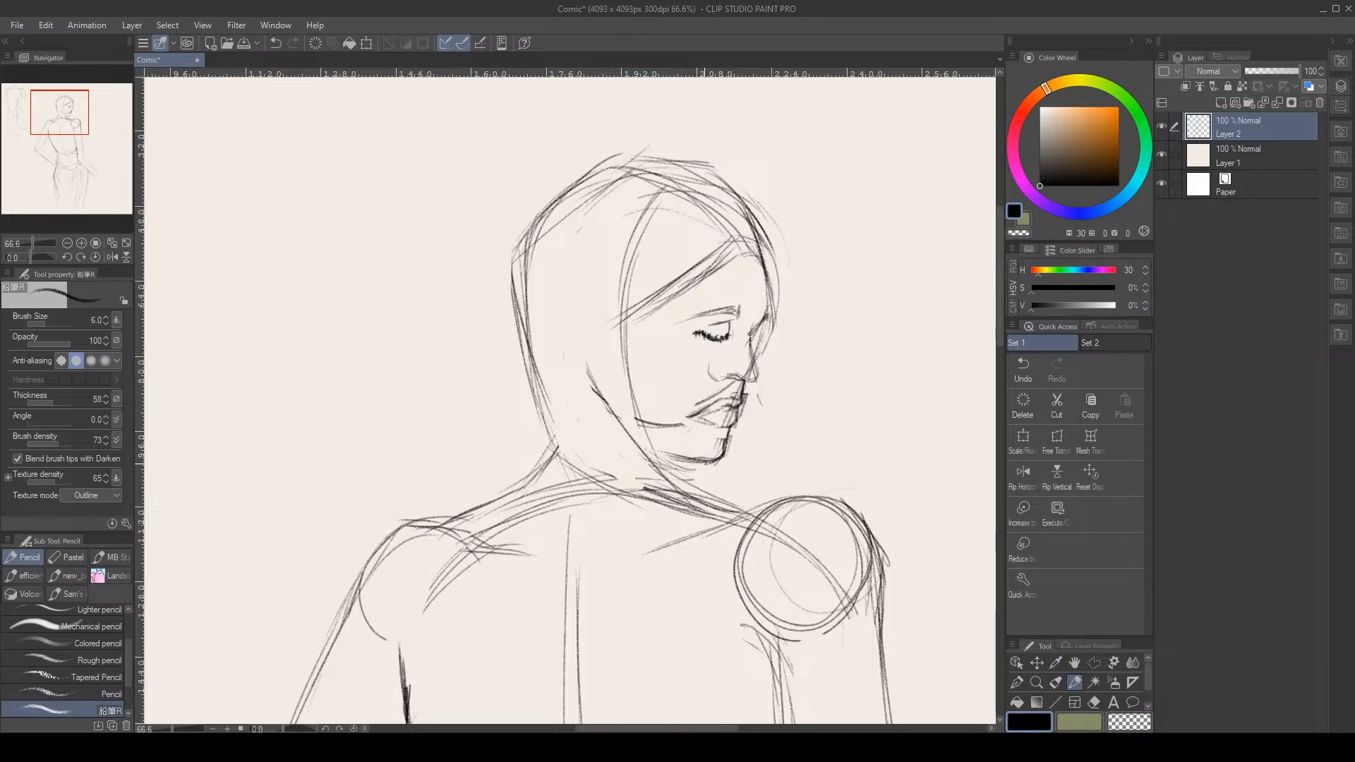
Erase the right half of the curved ribcage lines across the figure's lower back
scroll(704, 431, down, 9)
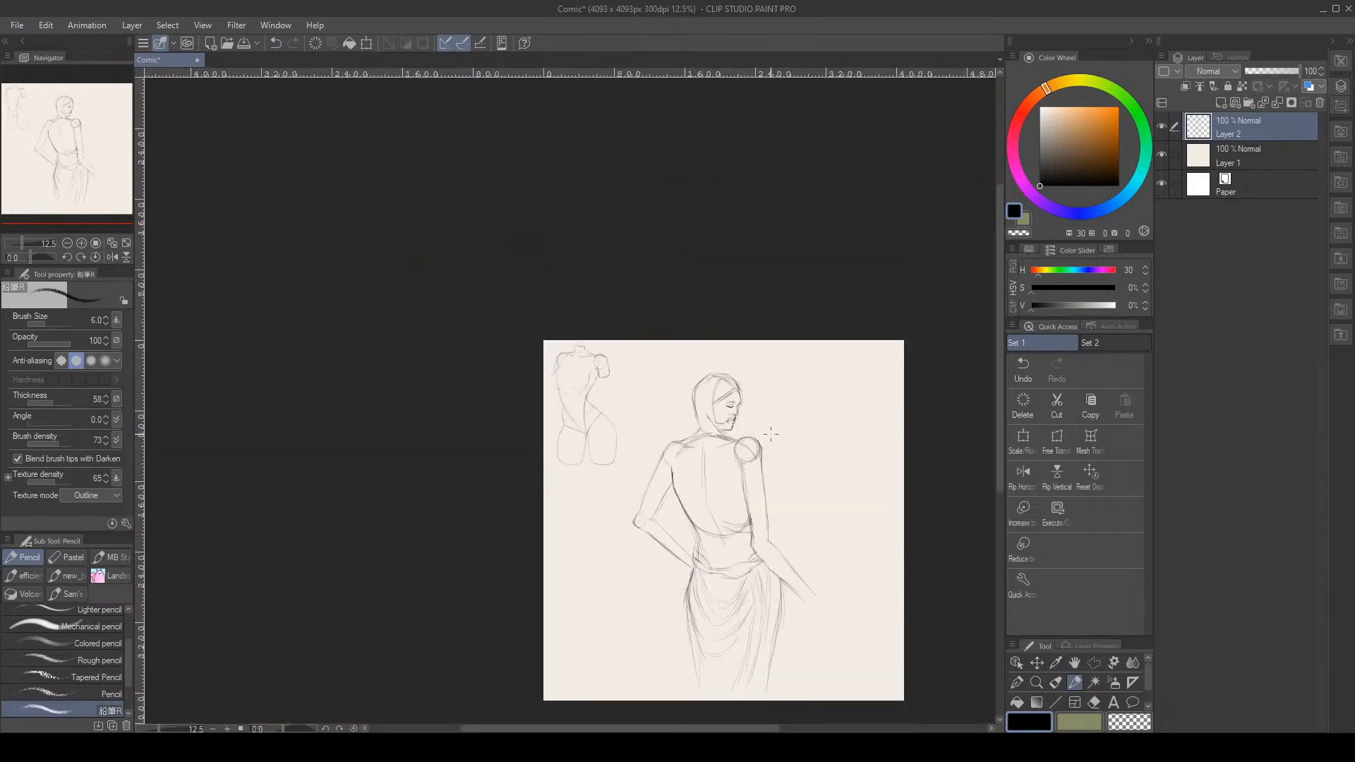
scroll(757, 452, up, 4)
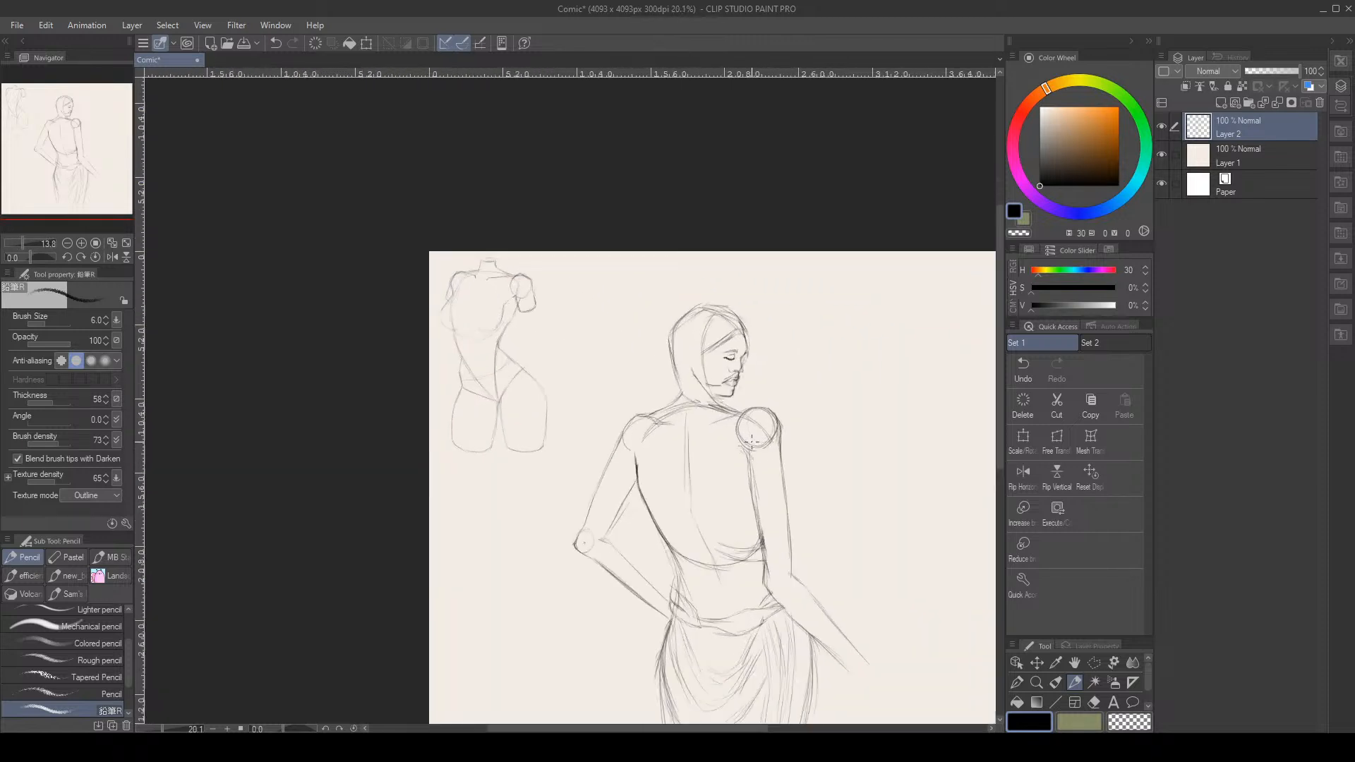
scroll(760, 462, down, 3)
scroll(766, 477, up, 1)
scroll(765, 478, up, 3)
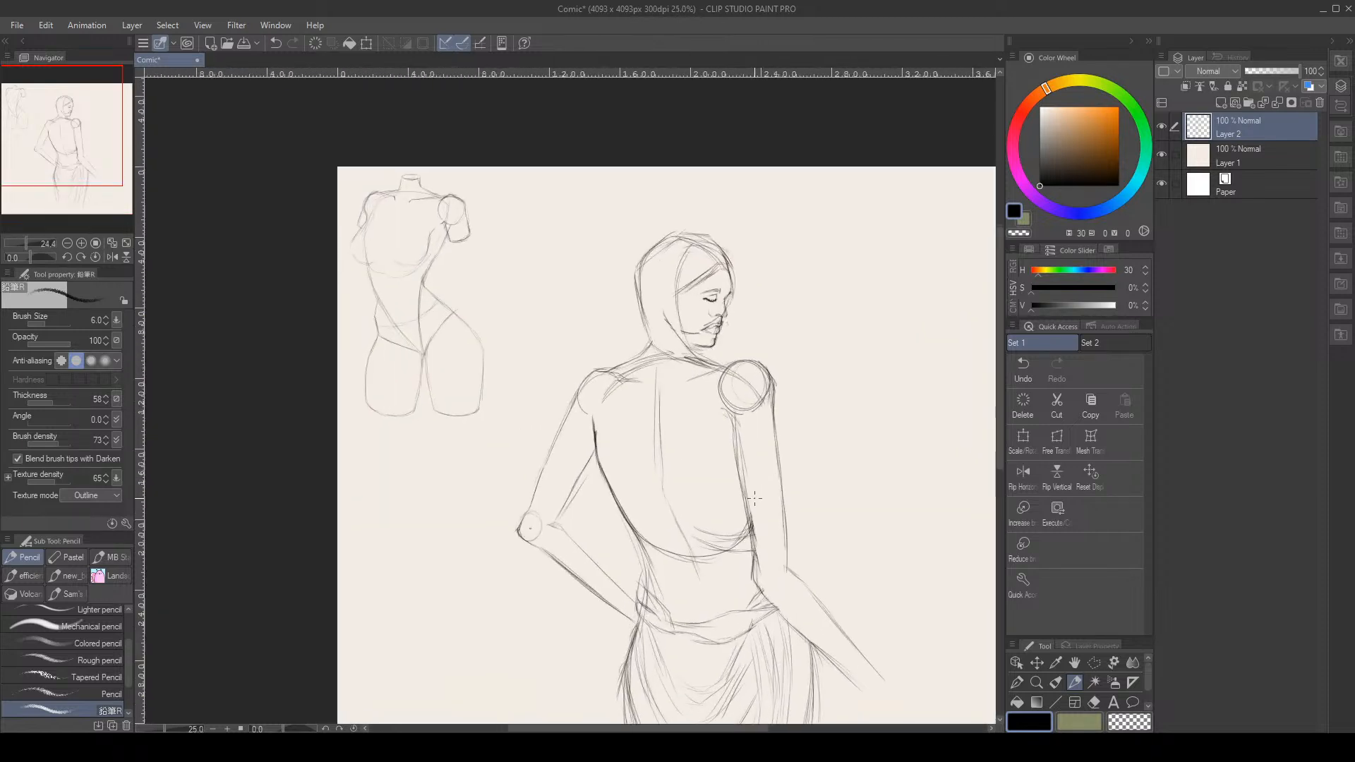
key(e)
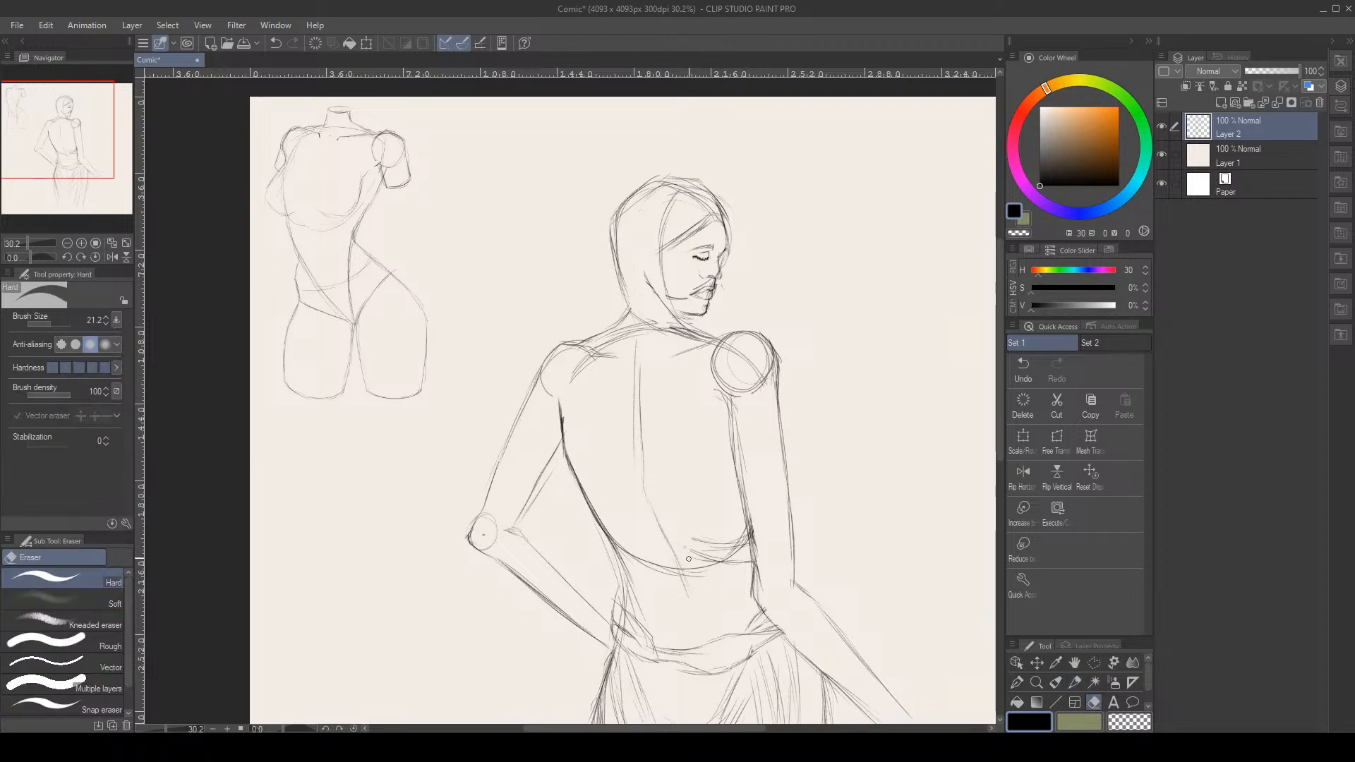
drag(717, 569, 747, 534)
Redraw the lower ribcage curve in pencil, from the spine to the back's right edge
key(p)
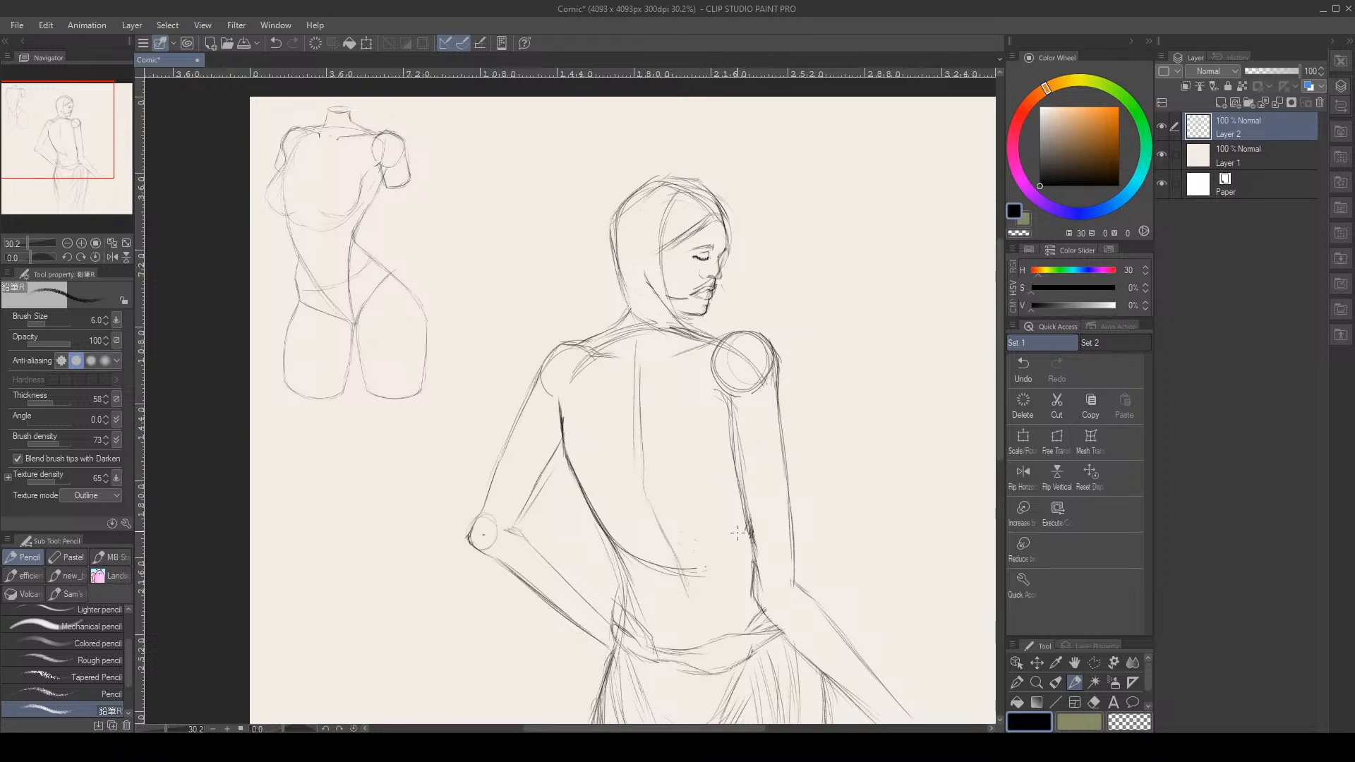
mouse_move(750, 532)
mouse_down()
mouse_move(693, 526)
mouse_move(671, 505)
mouse_up()
drag(689, 545, 754, 546)
scroll(808, 451, down, 5)
scroll(770, 410, up, 4)
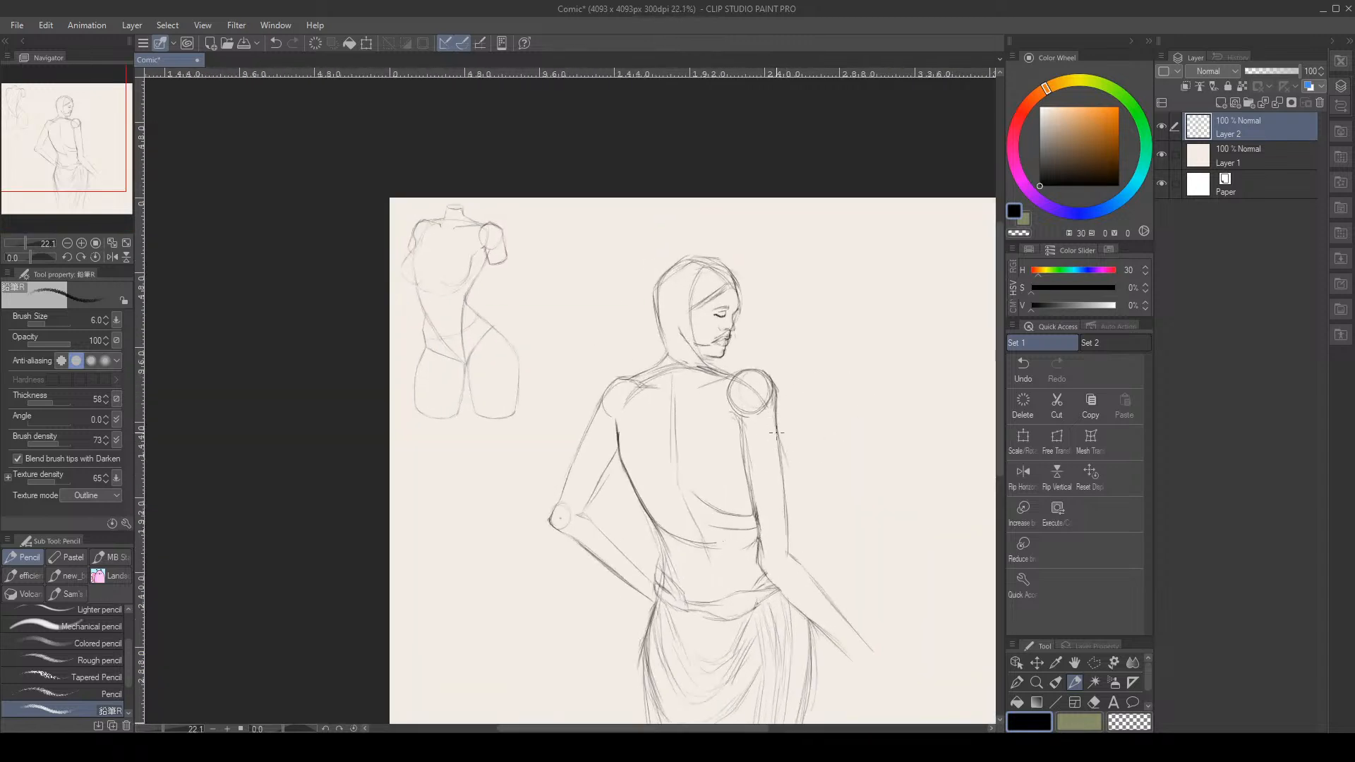
Pencil a short, slightly bulging chest contour just outside the back-view figure's right upper arm
drag(778, 439, 789, 483)
scroll(769, 473, down, 4)
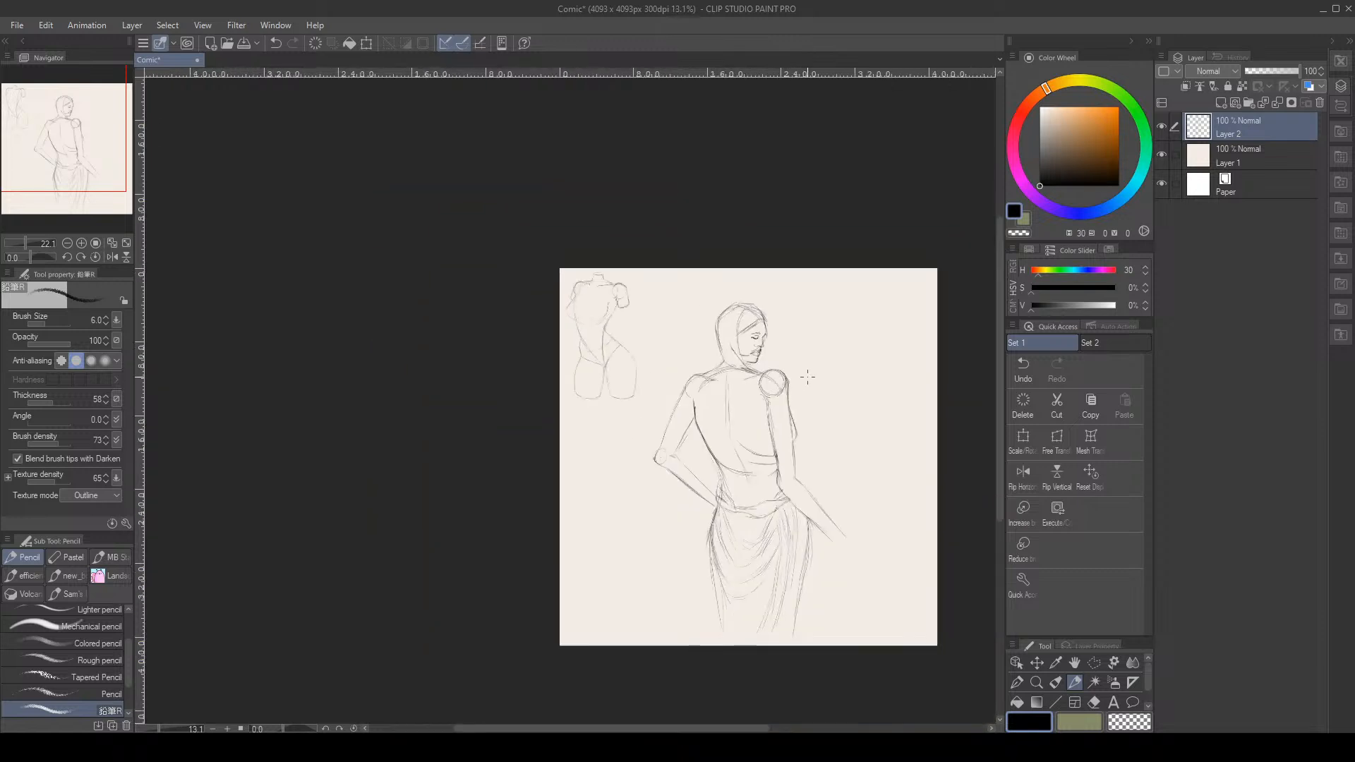
scroll(827, 391, up, 4)
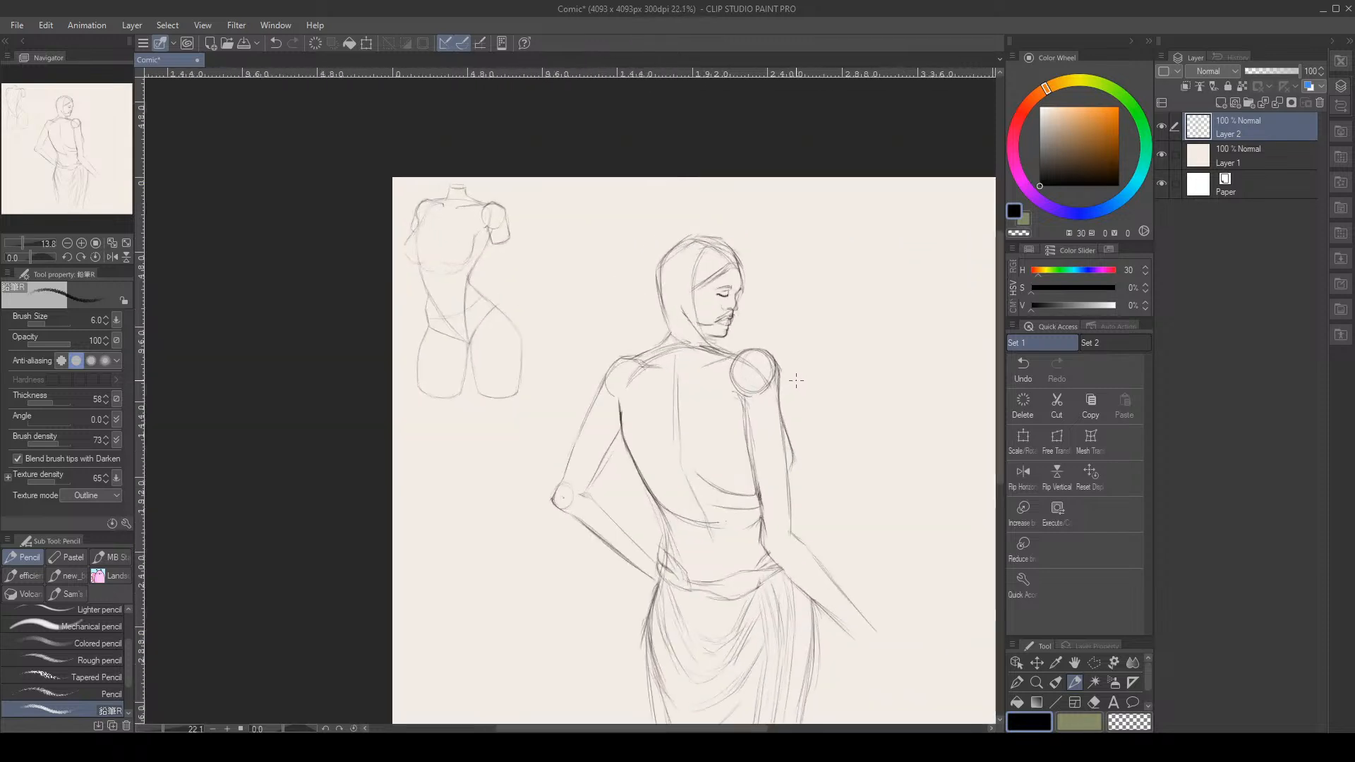
scroll(770, 358, down, 2)
scroll(769, 358, up, 2)
scroll(770, 359, up, 2)
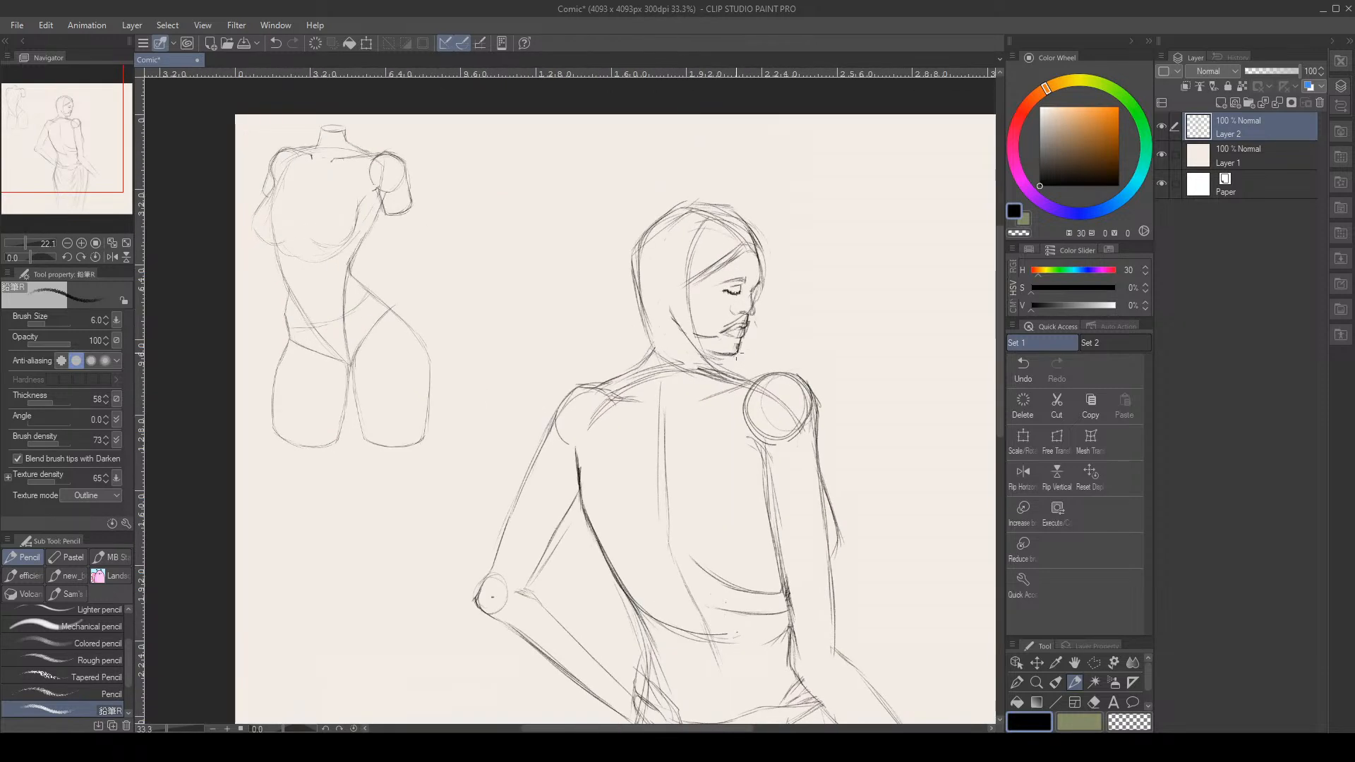
Enclose the back-view figure's whole head, down to the base of the neck, in a polyline selection
click(1094, 661)
click(642, 344)
click(657, 357)
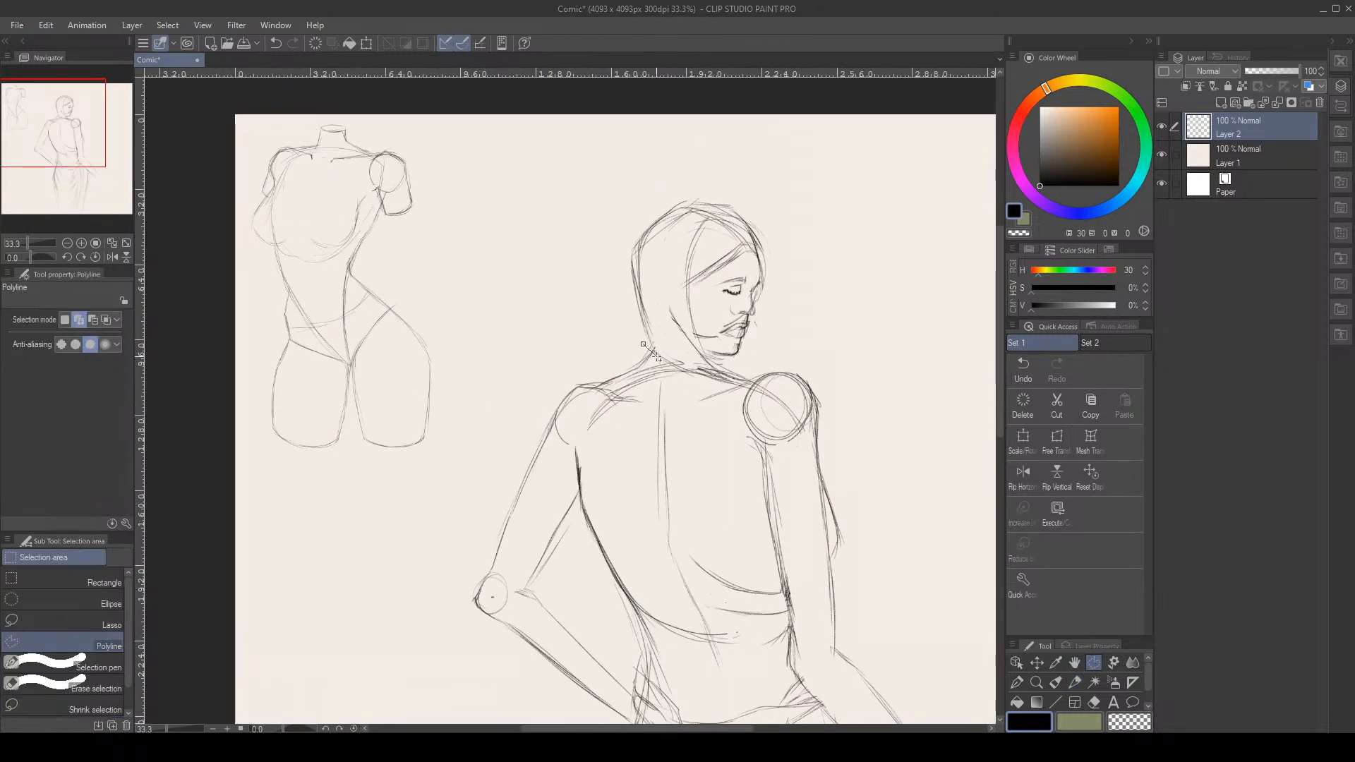
click(680, 370)
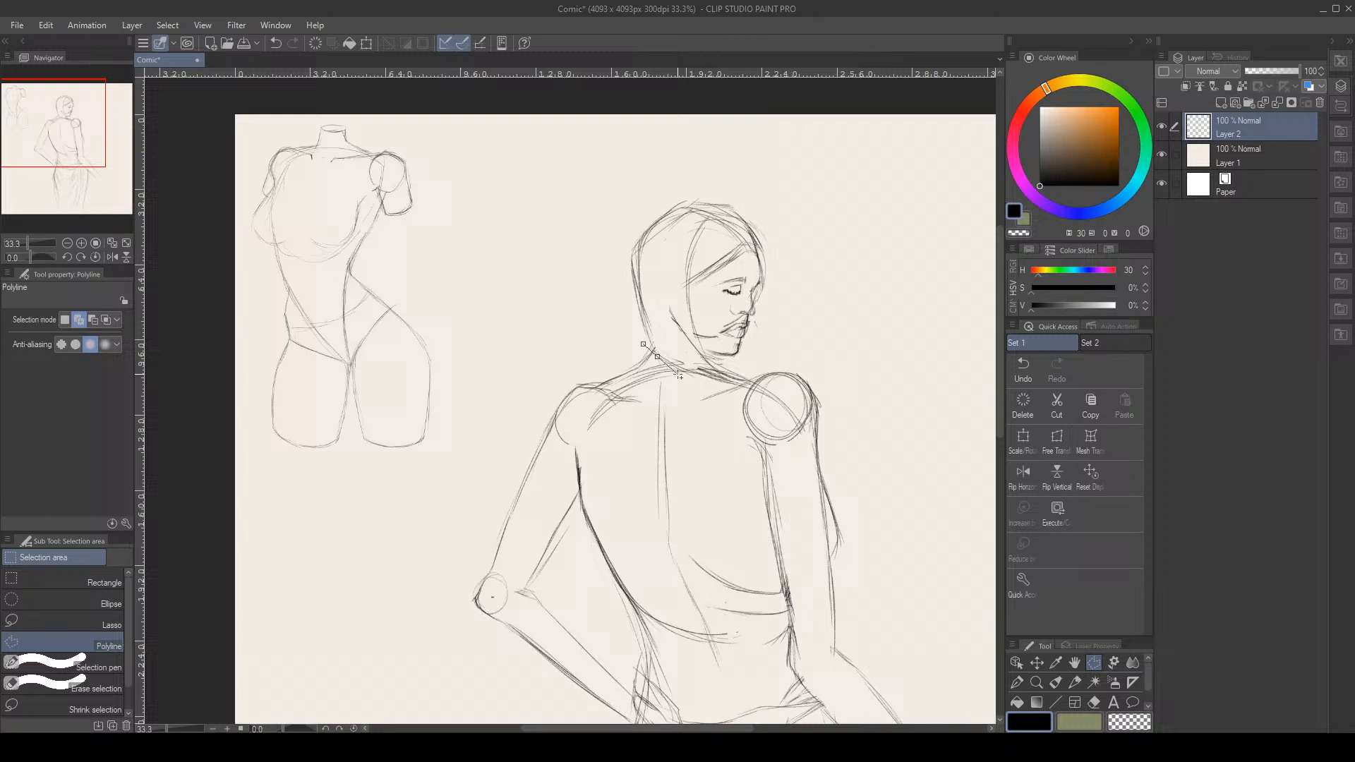
click(729, 383)
click(736, 362)
click(765, 334)
click(789, 266)
click(777, 202)
click(687, 190)
click(630, 210)
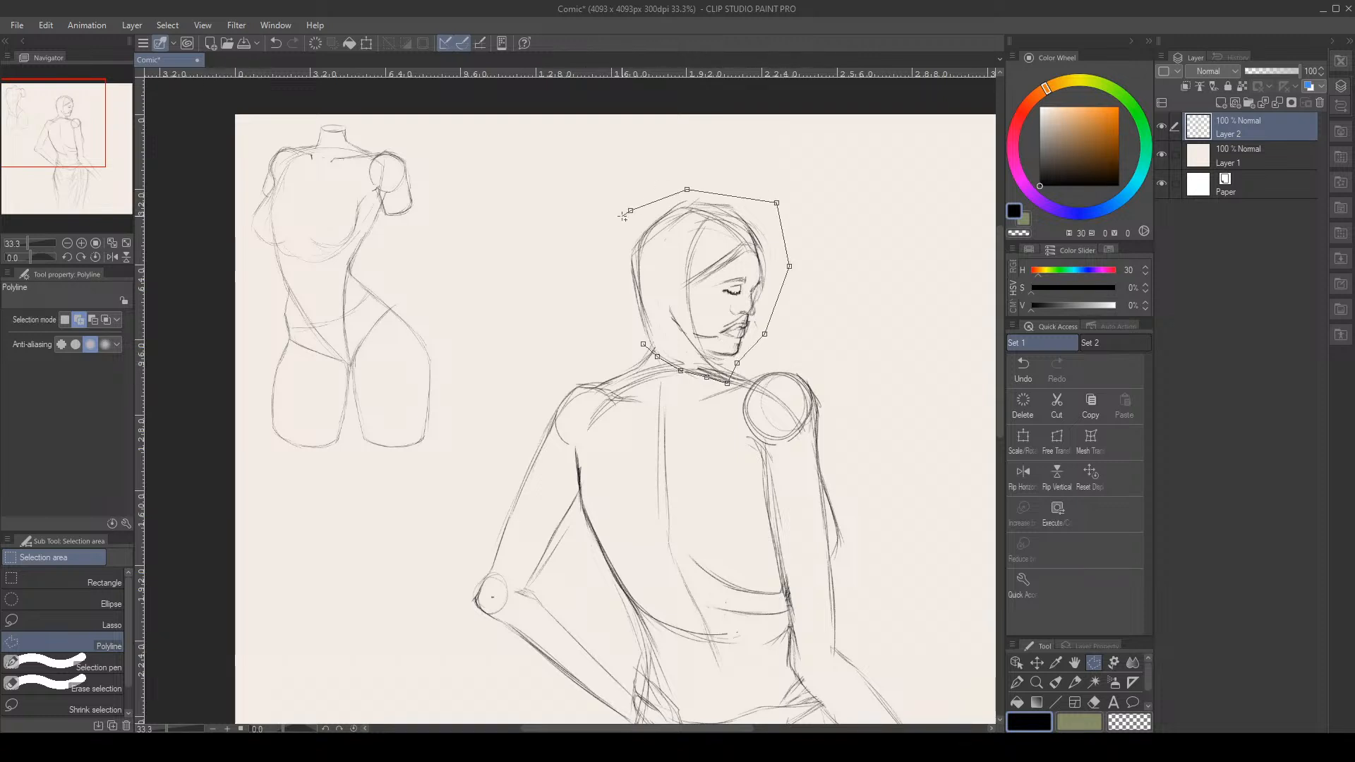
click(642, 343)
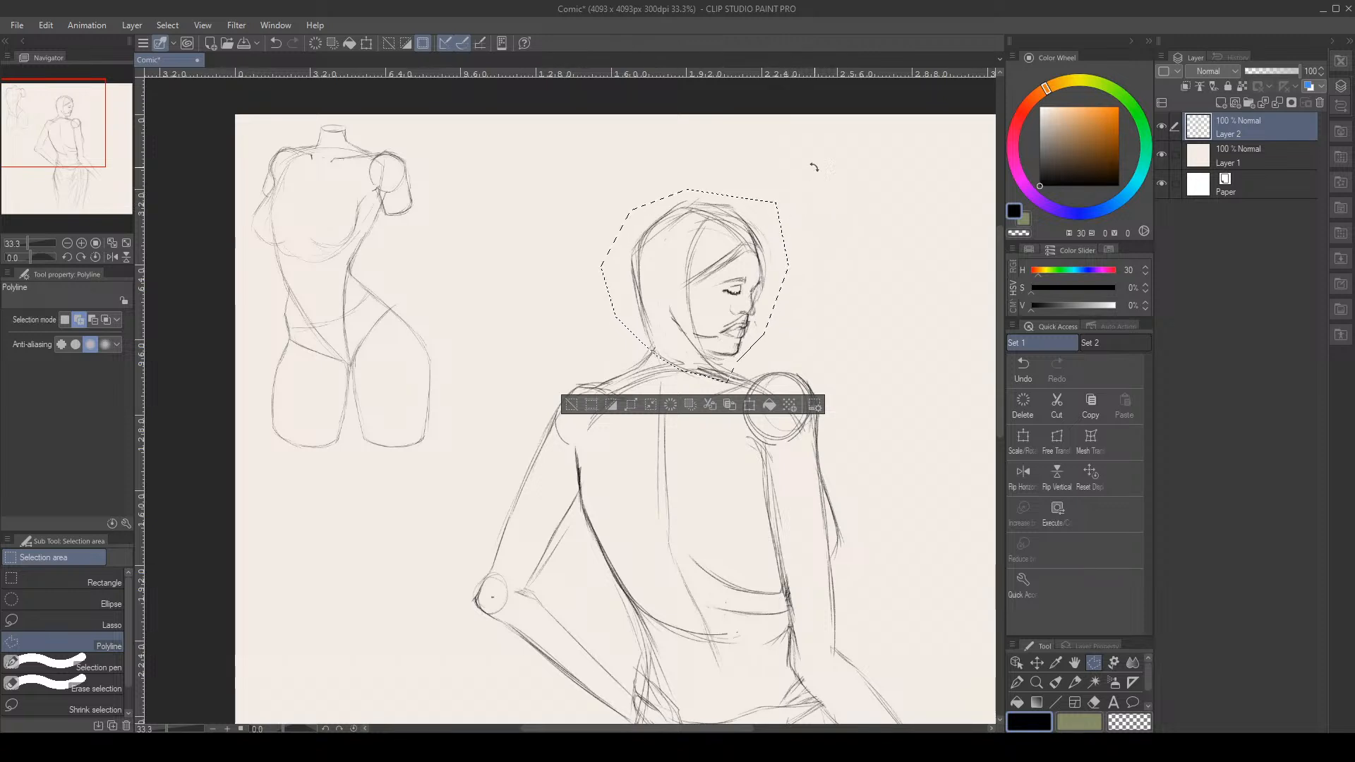
Transform the selected head to about 103% width and 97% height, rotated -1.3 degrees, reposition it slightly, and deselect
key(ctrl+t)
click(1056, 438)
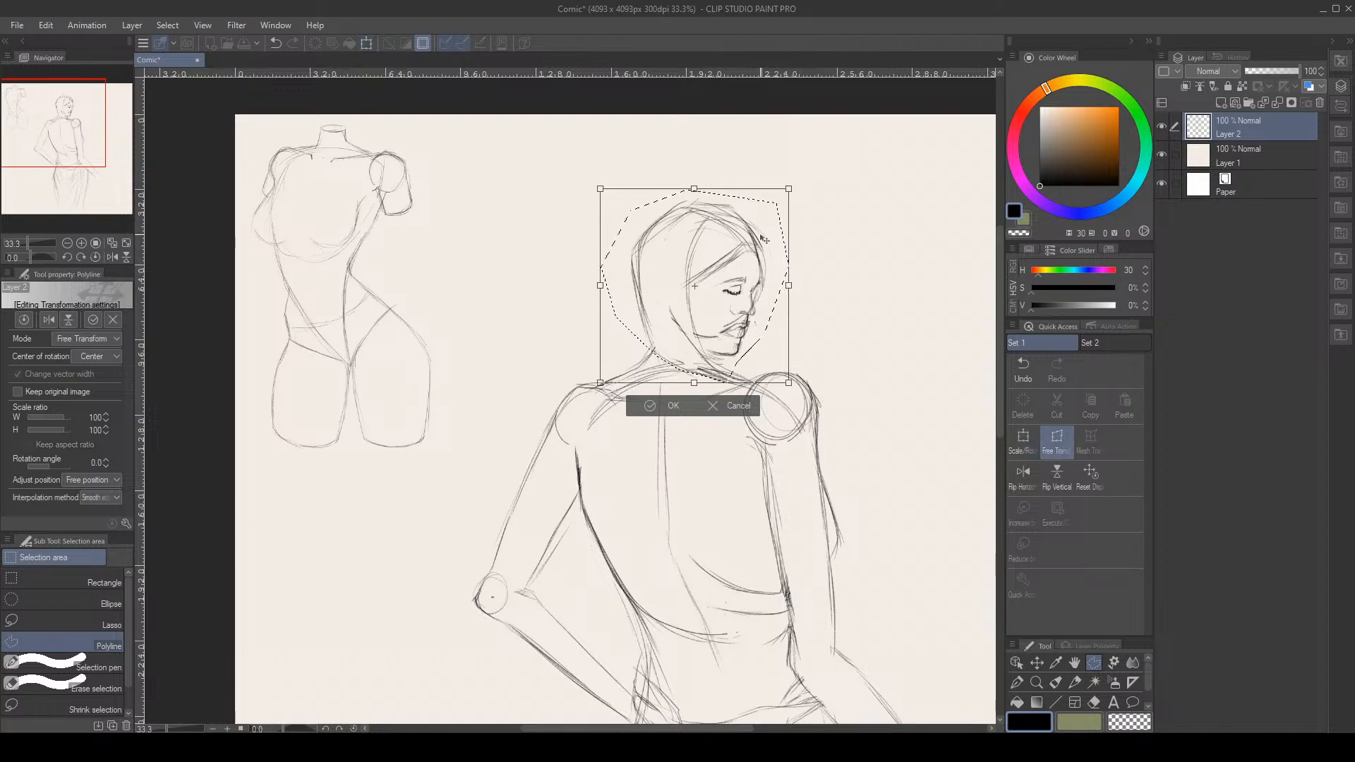
drag(765, 240, 983, 234)
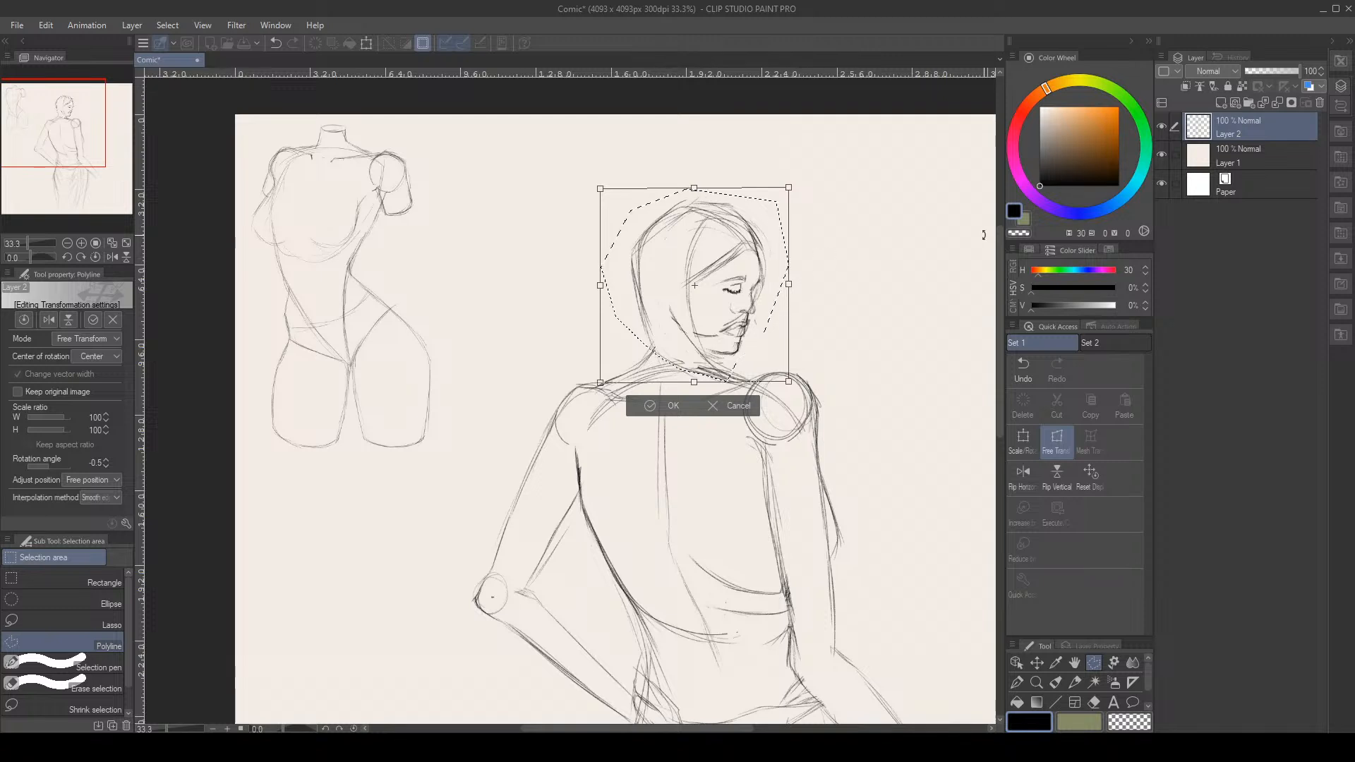
mouse_move(792, 285)
mouse_down()
mouse_move(805, 284)
mouse_move(780, 302)
mouse_up()
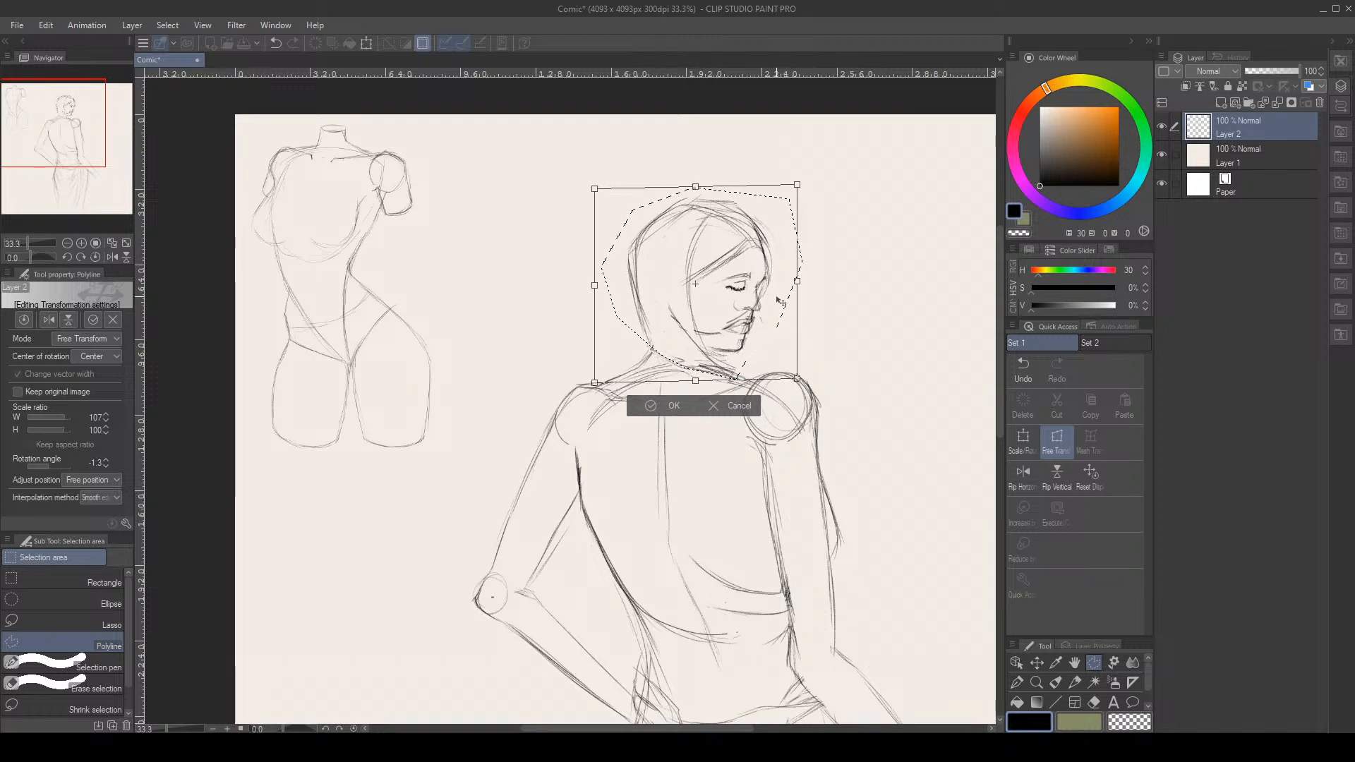
click(1023, 439)
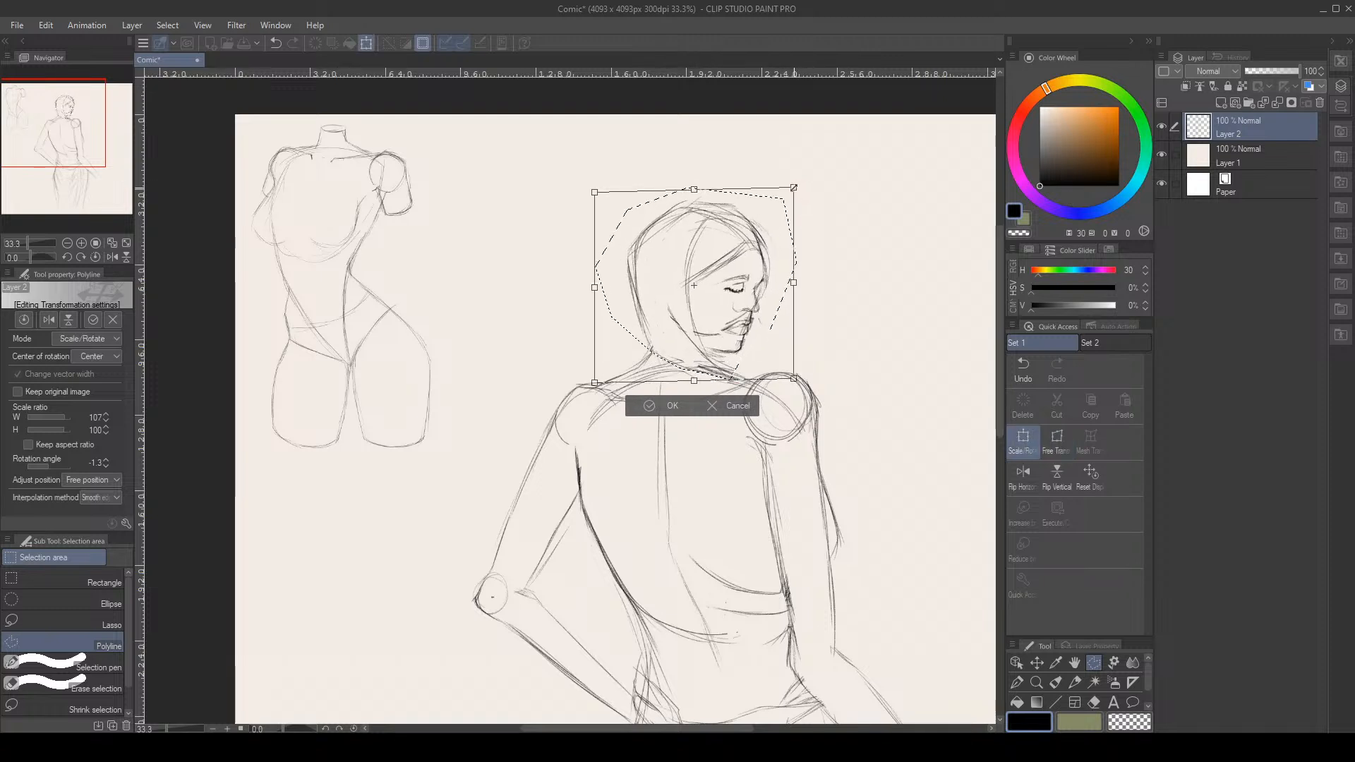
drag(794, 188, 791, 193)
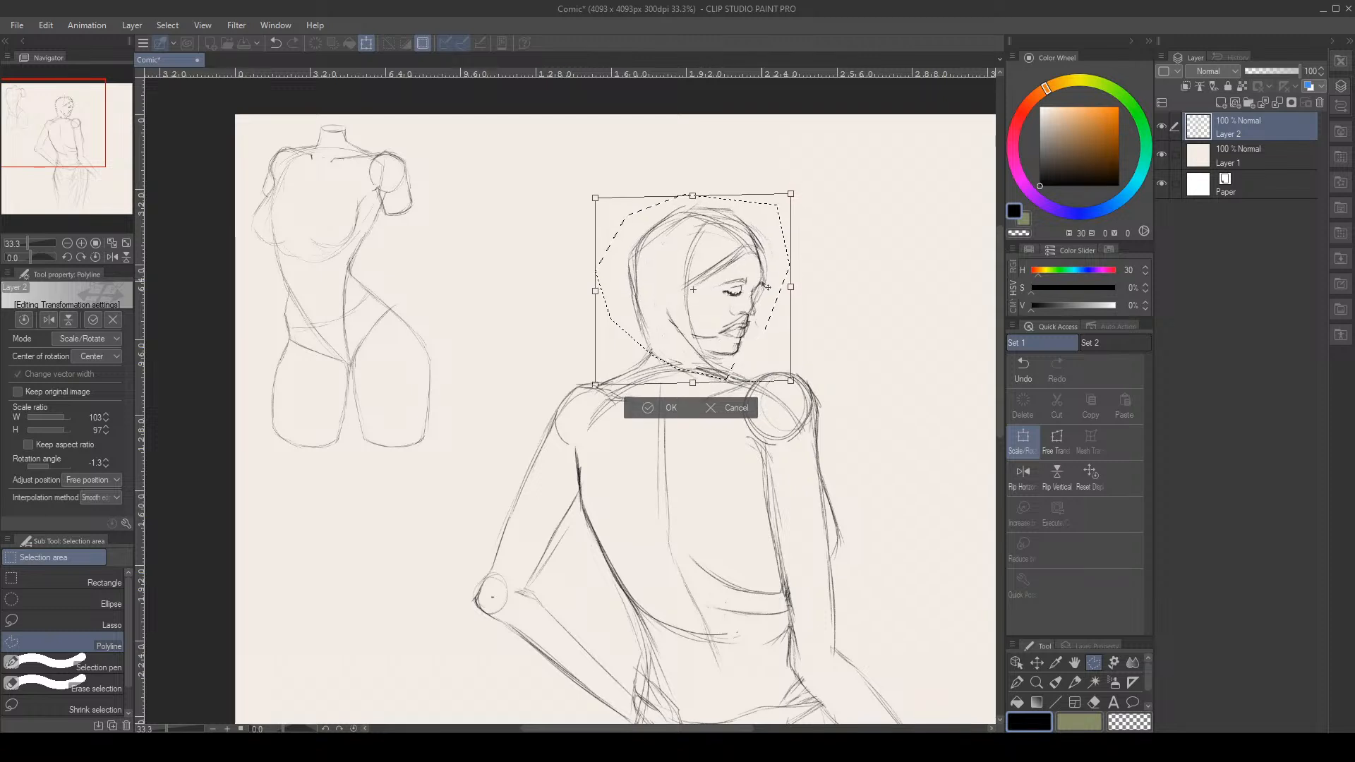
drag(768, 287, 771, 289)
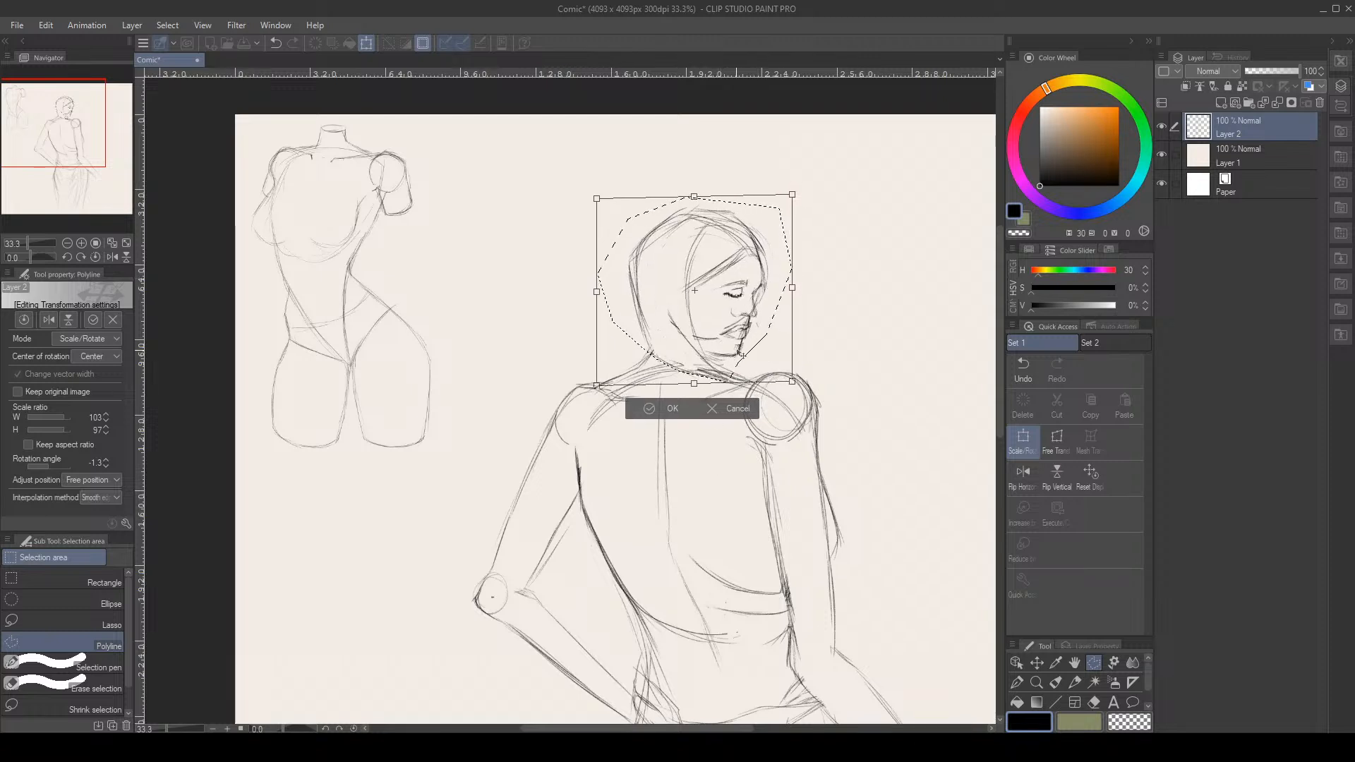
click(662, 410)
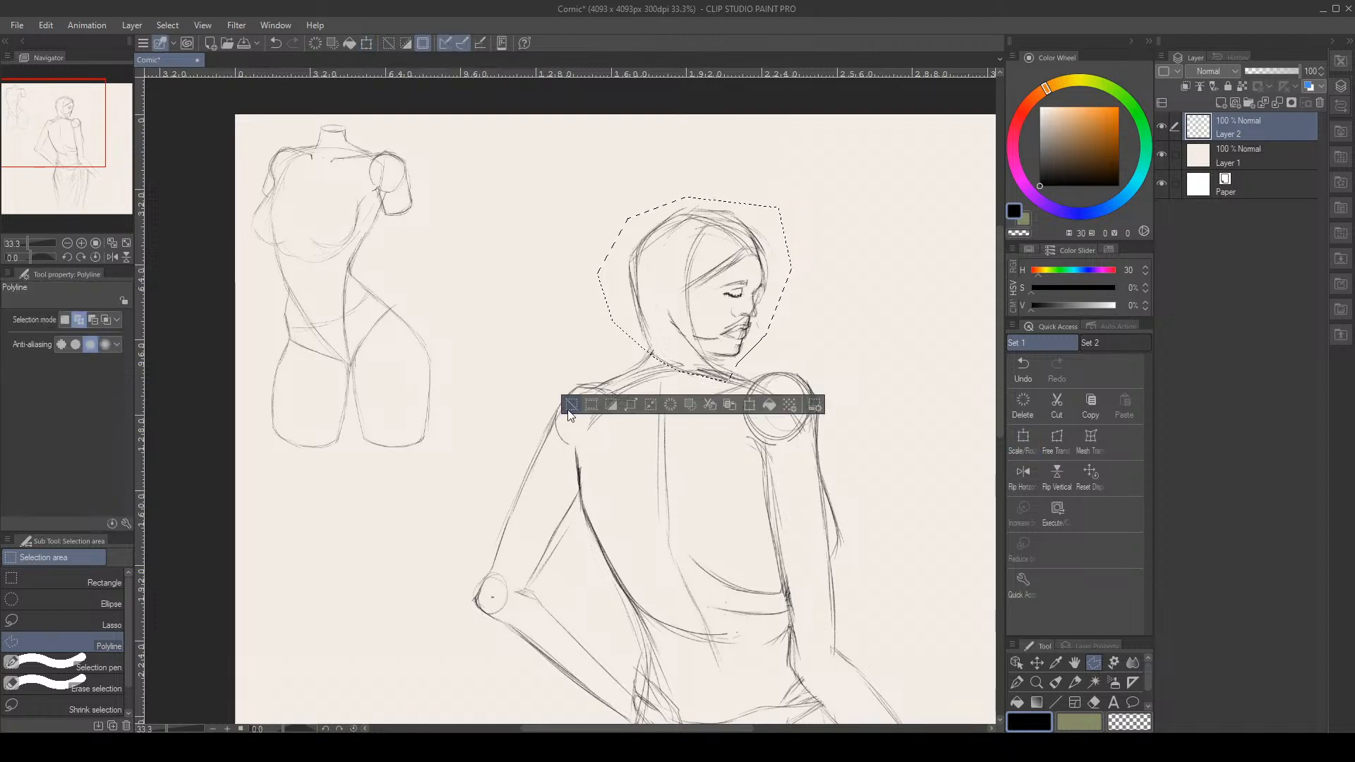
click(570, 411)
Pencil the neck line from the chin to the right shoulder and extend the chest contour outward beyond the right arm
click(1075, 682)
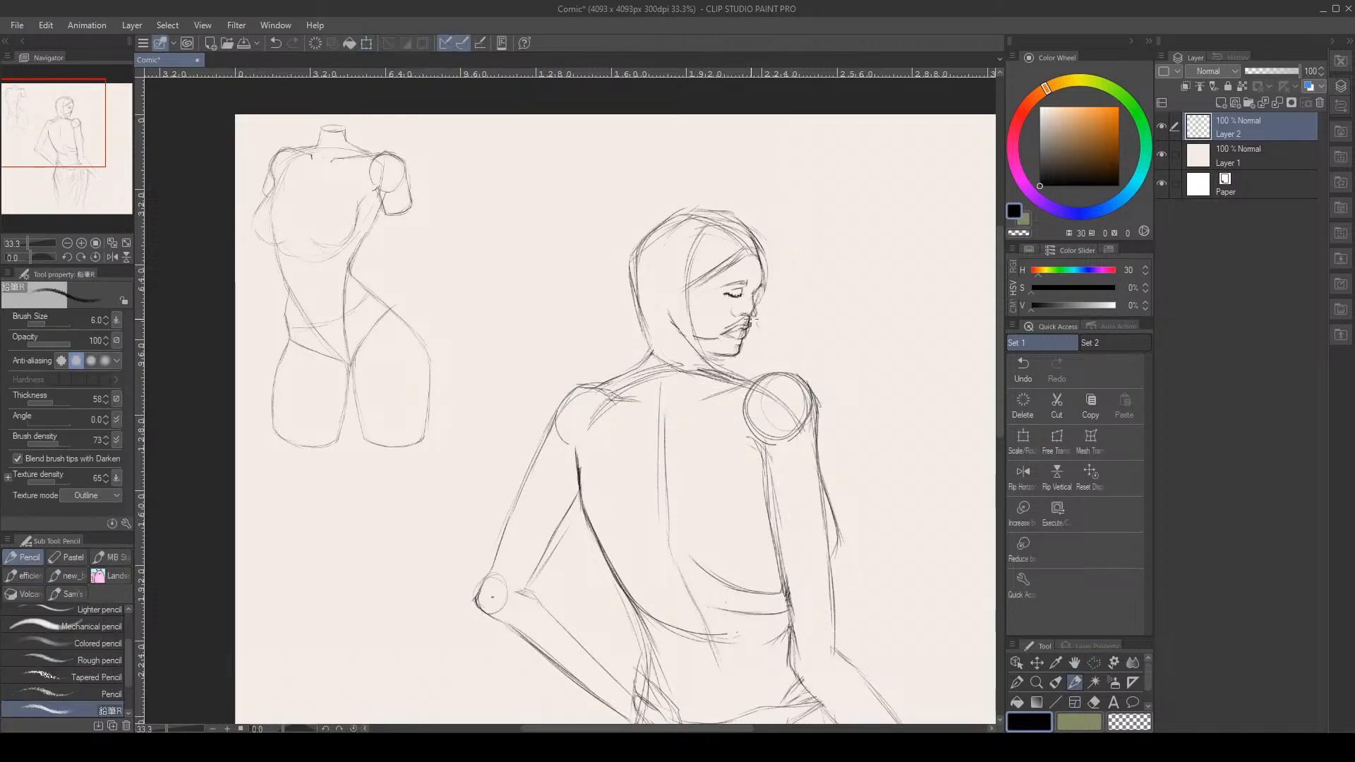
drag(726, 357, 756, 377)
mouse_move(821, 439)
mouse_down()
mouse_move(844, 502)
mouse_move(821, 439)
mouse_move(836, 487)
mouse_move(824, 487)
mouse_move(861, 543)
mouse_up()
drag(827, 485, 882, 554)
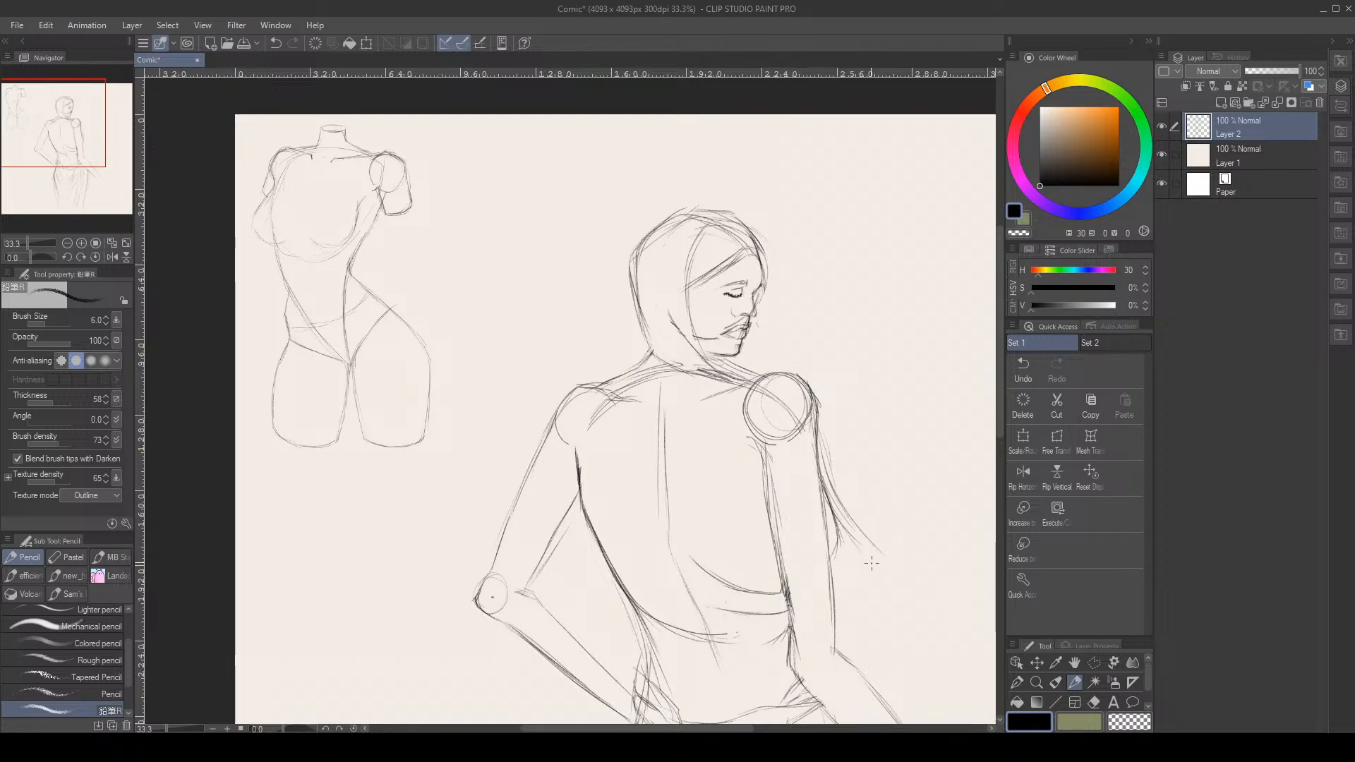
scroll(836, 602, down, 8)
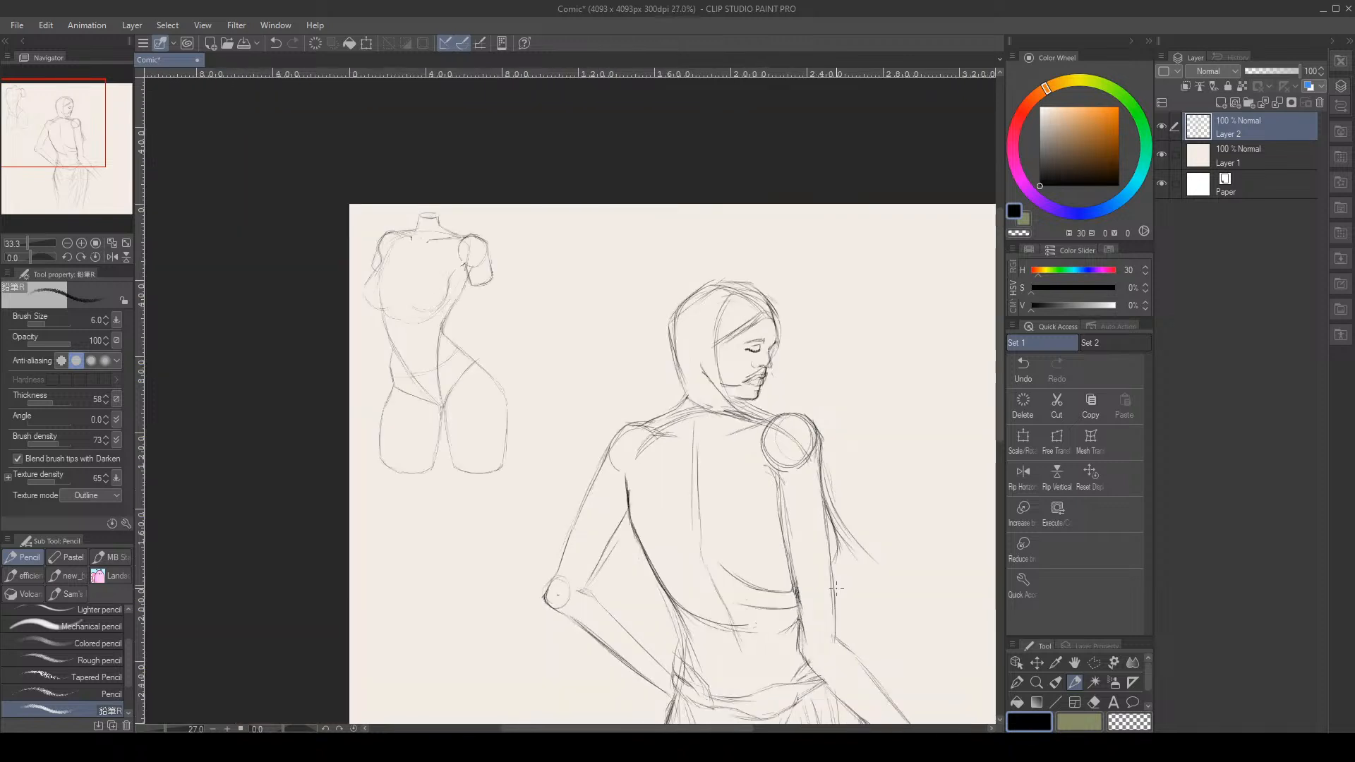
scroll(838, 671, down, 1)
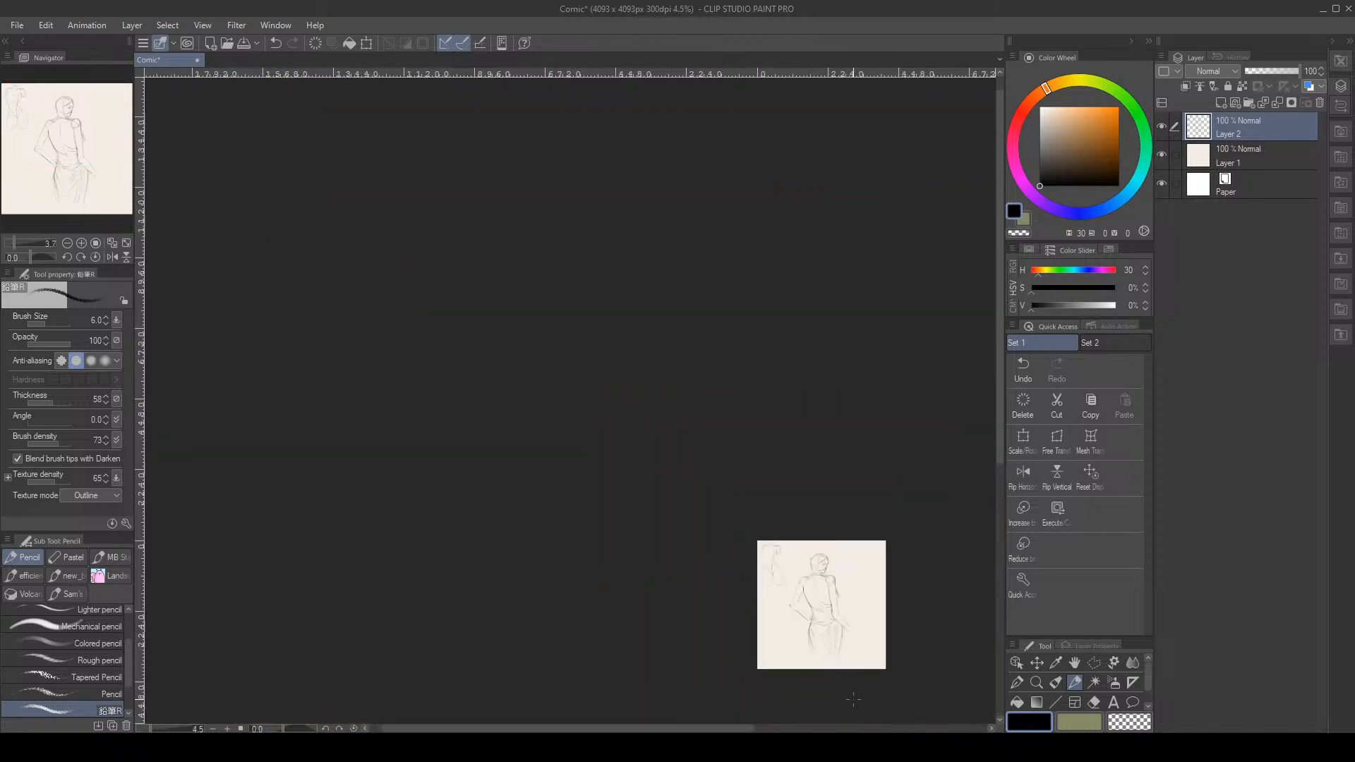
scroll(834, 660, up, 6)
scroll(830, 649, down, 2)
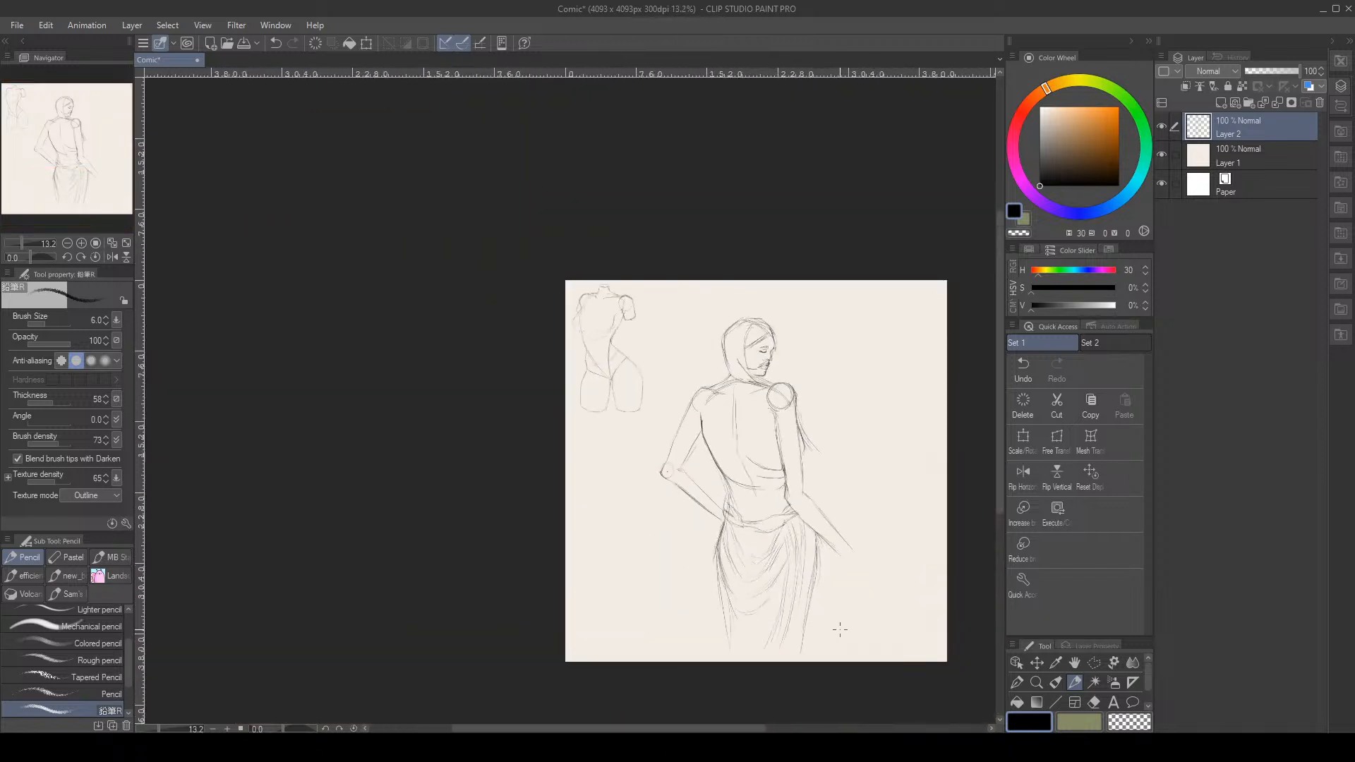
key(ctrl+t)
drag(855, 279, 784, 360)
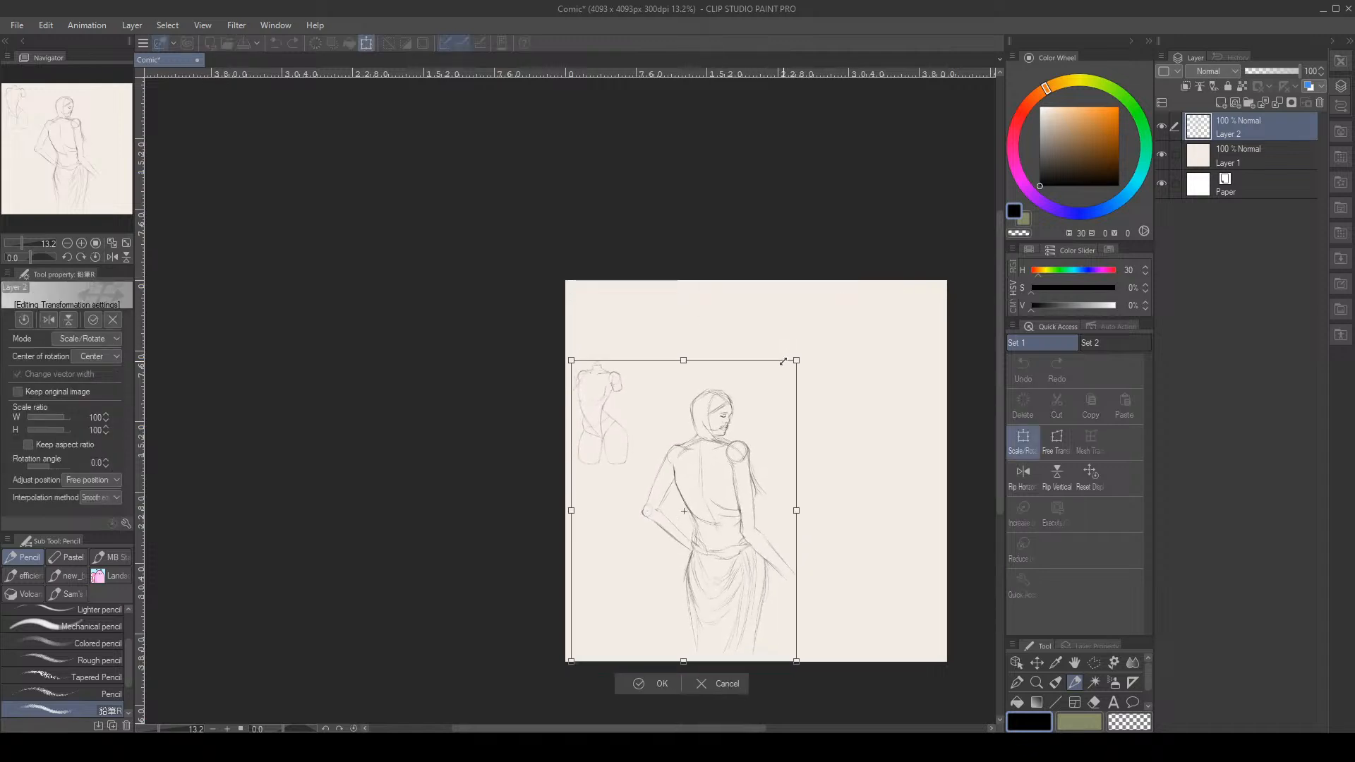
click(1023, 367)
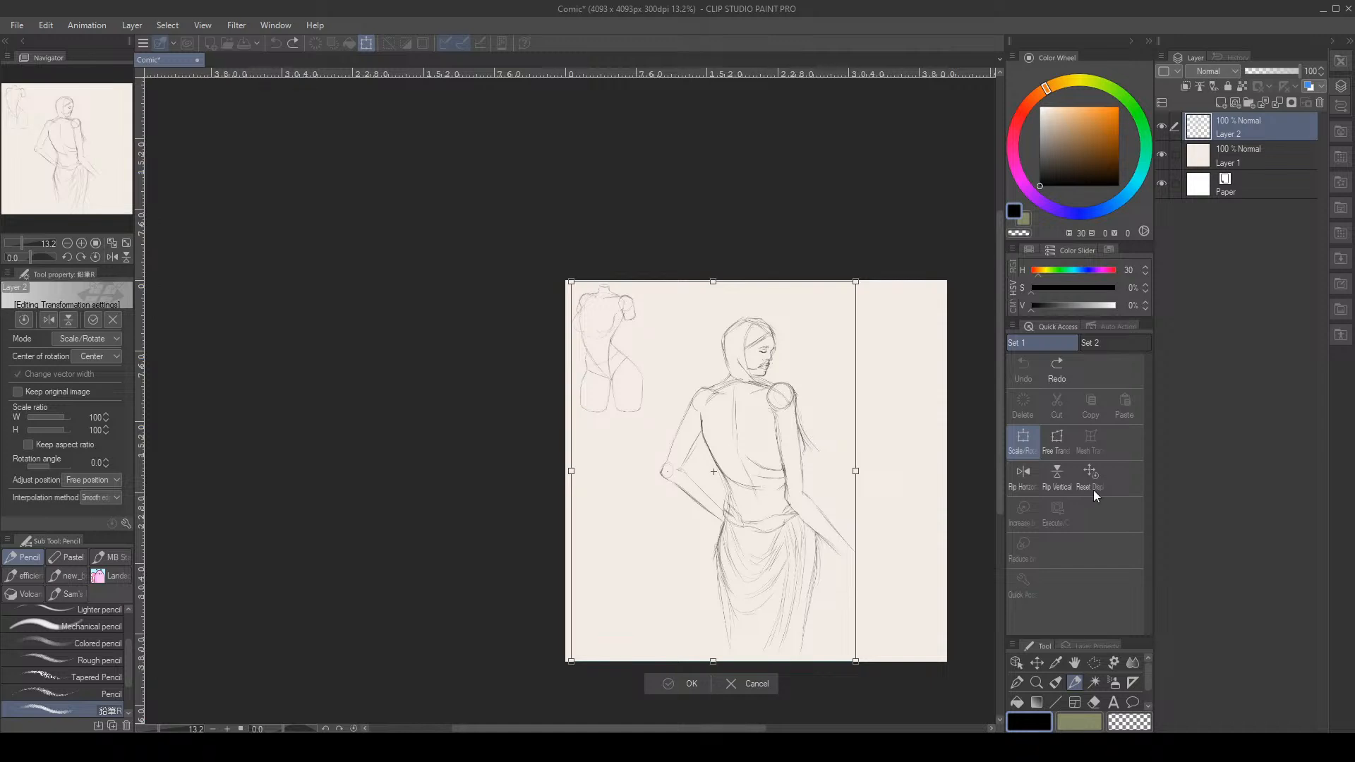
key(Return)
Enclose the entire back-view figure in a polyline selection, leaving out the small front torso
click(1094, 662)
click(631, 513)
click(662, 403)
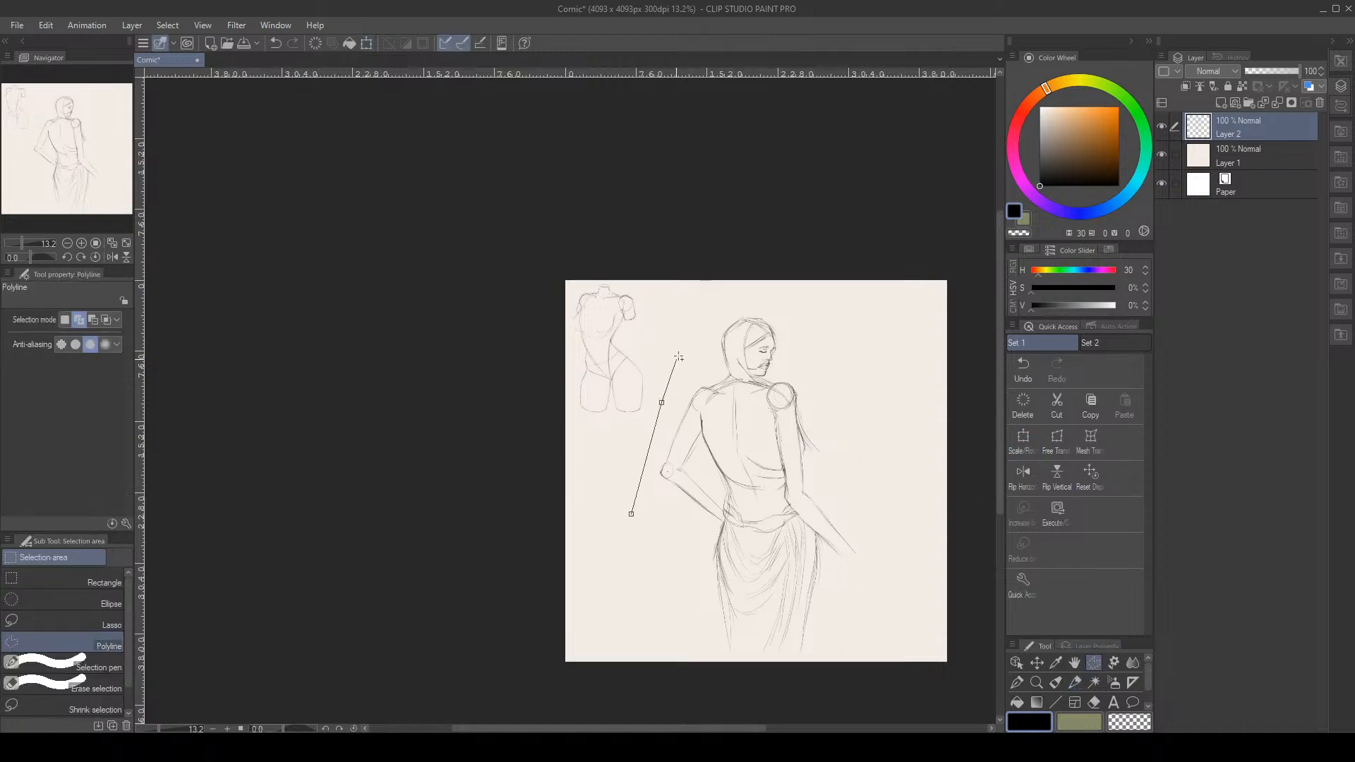
click(695, 331)
click(726, 294)
click(826, 269)
click(852, 417)
click(884, 543)
click(890, 620)
click(825, 695)
click(726, 700)
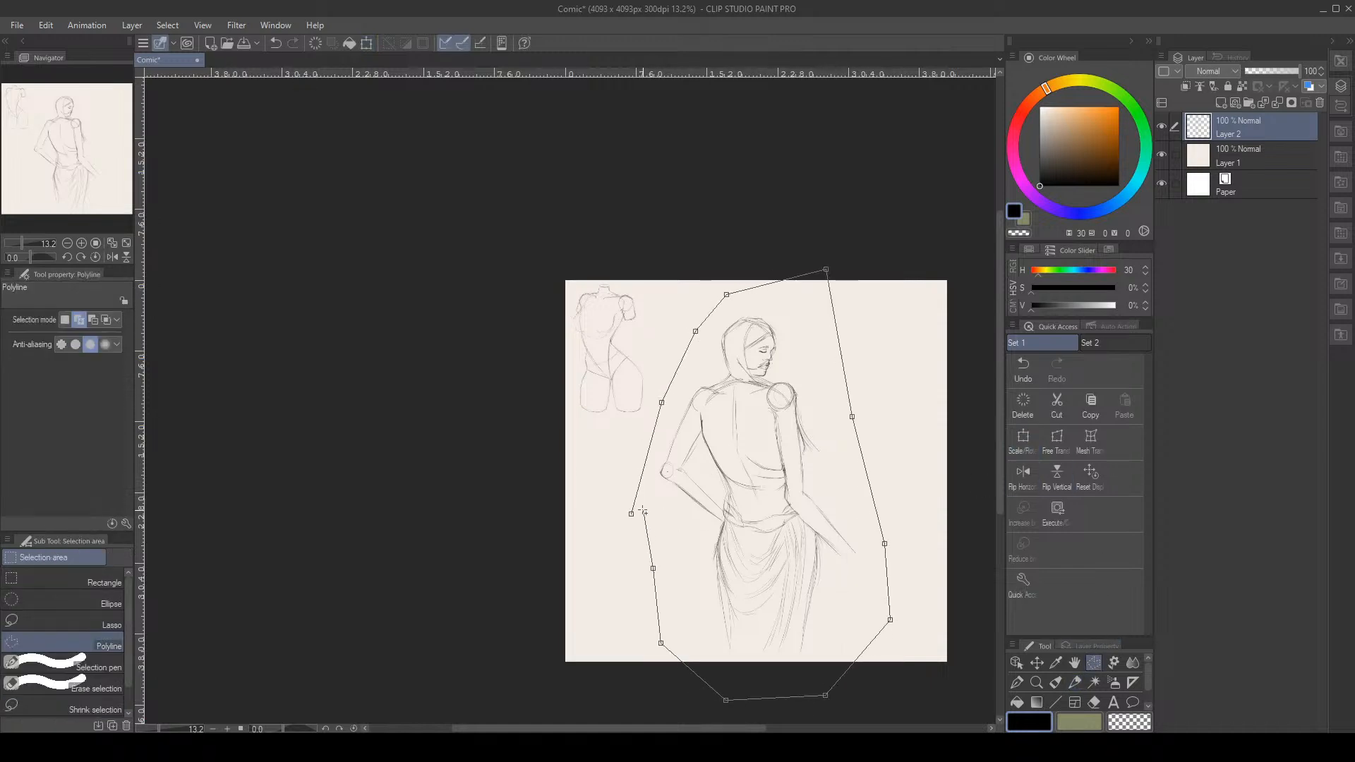
click(643, 511)
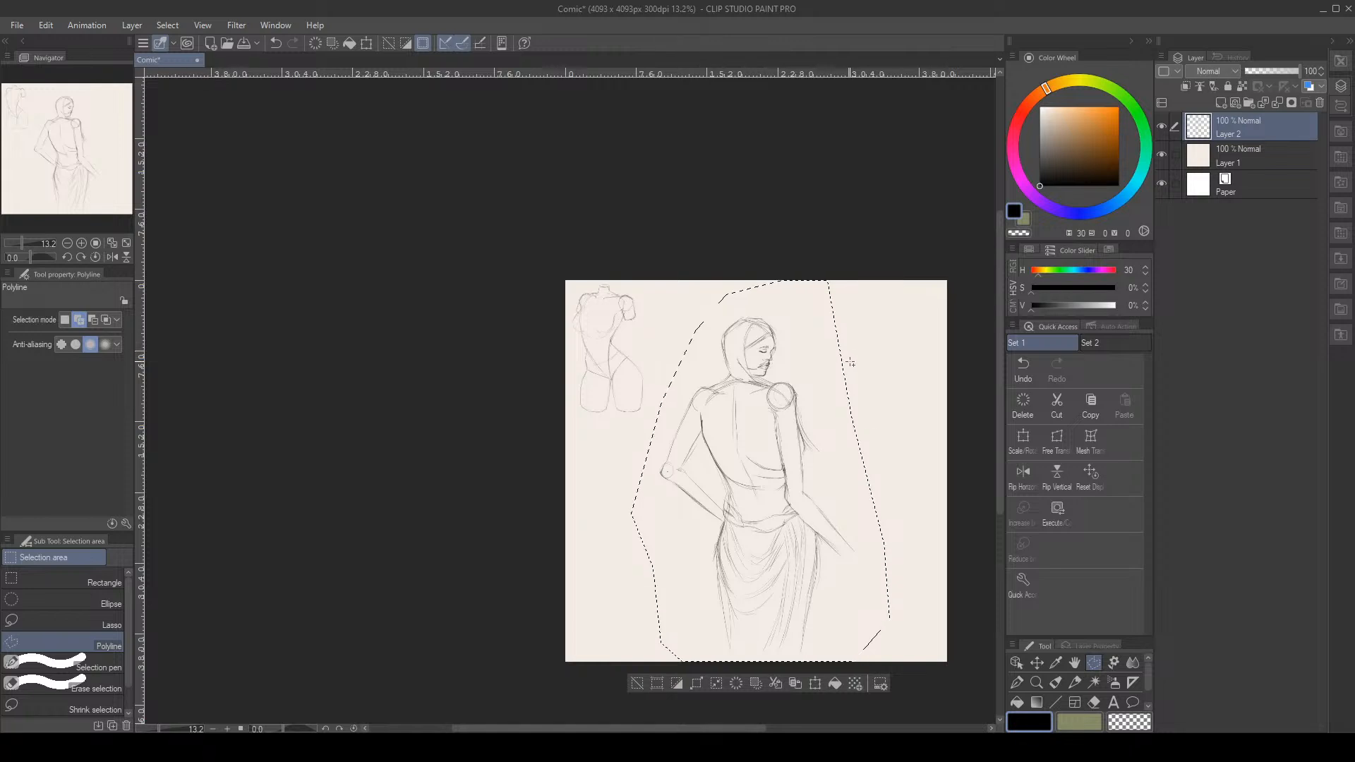
Scale the selected figure down to about 54%, place it directly beneath the small front torso, and deselect
key(ctrl+t)
mouse_move(847, 323)
mouse_down()
mouse_move(774, 425)
mouse_move(810, 266)
mouse_move(709, 496)
mouse_move(662, 557)
mouse_move(652, 540)
mouse_up()
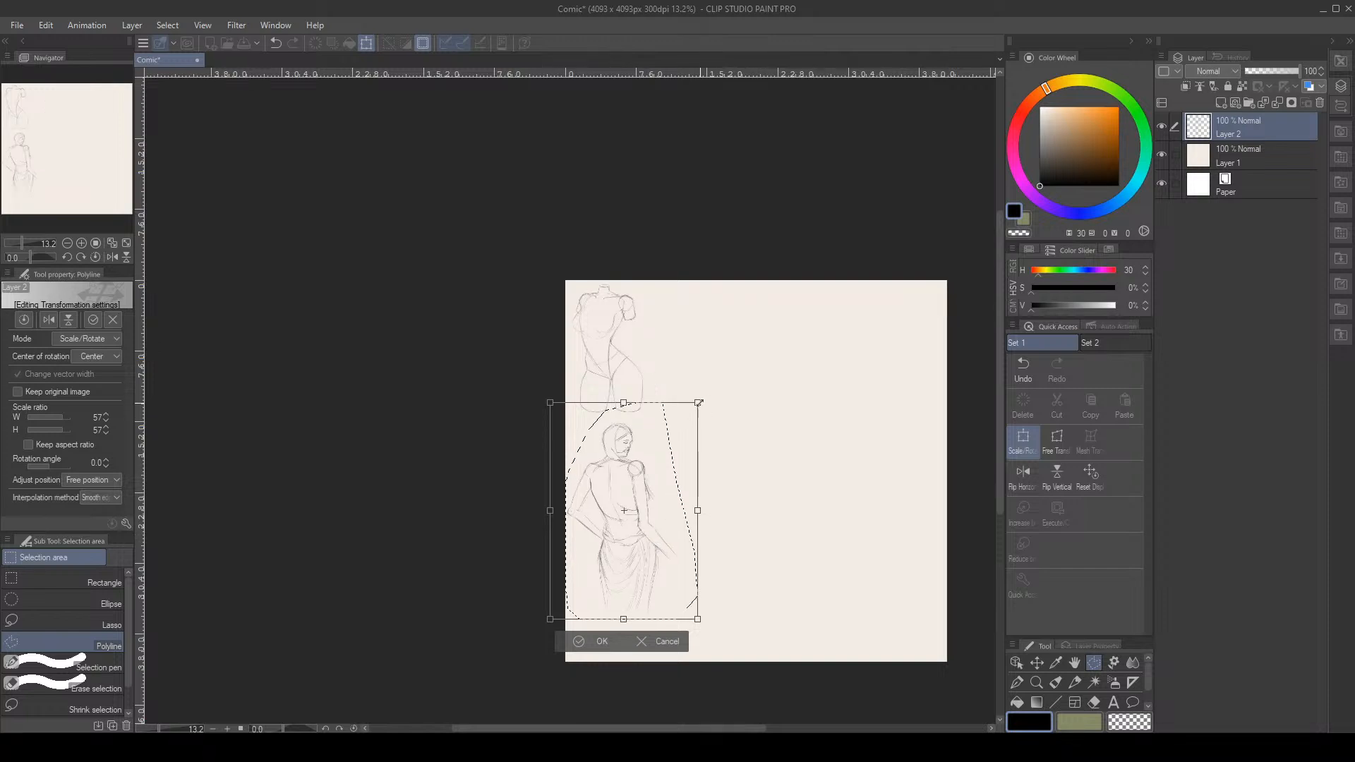
drag(697, 619, 689, 605)
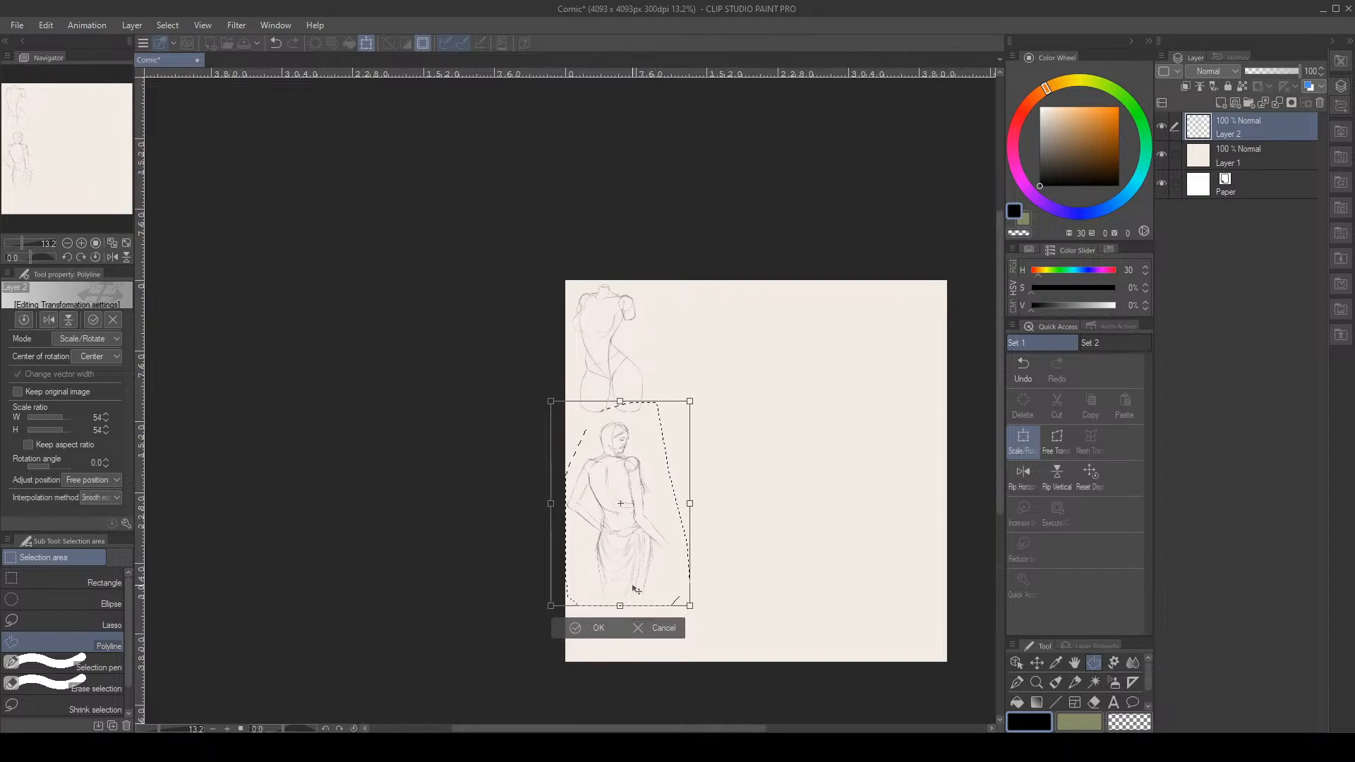
drag(655, 539, 657, 539)
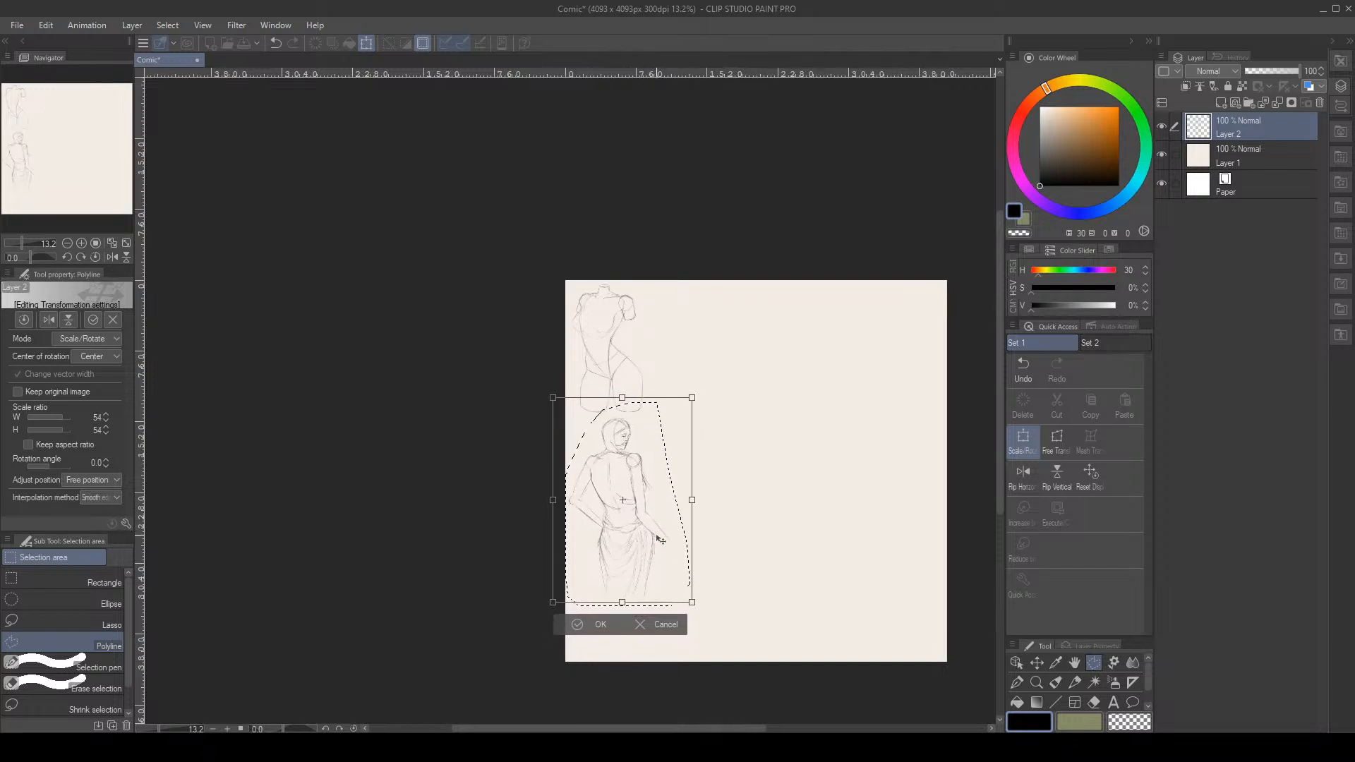
key(Return)
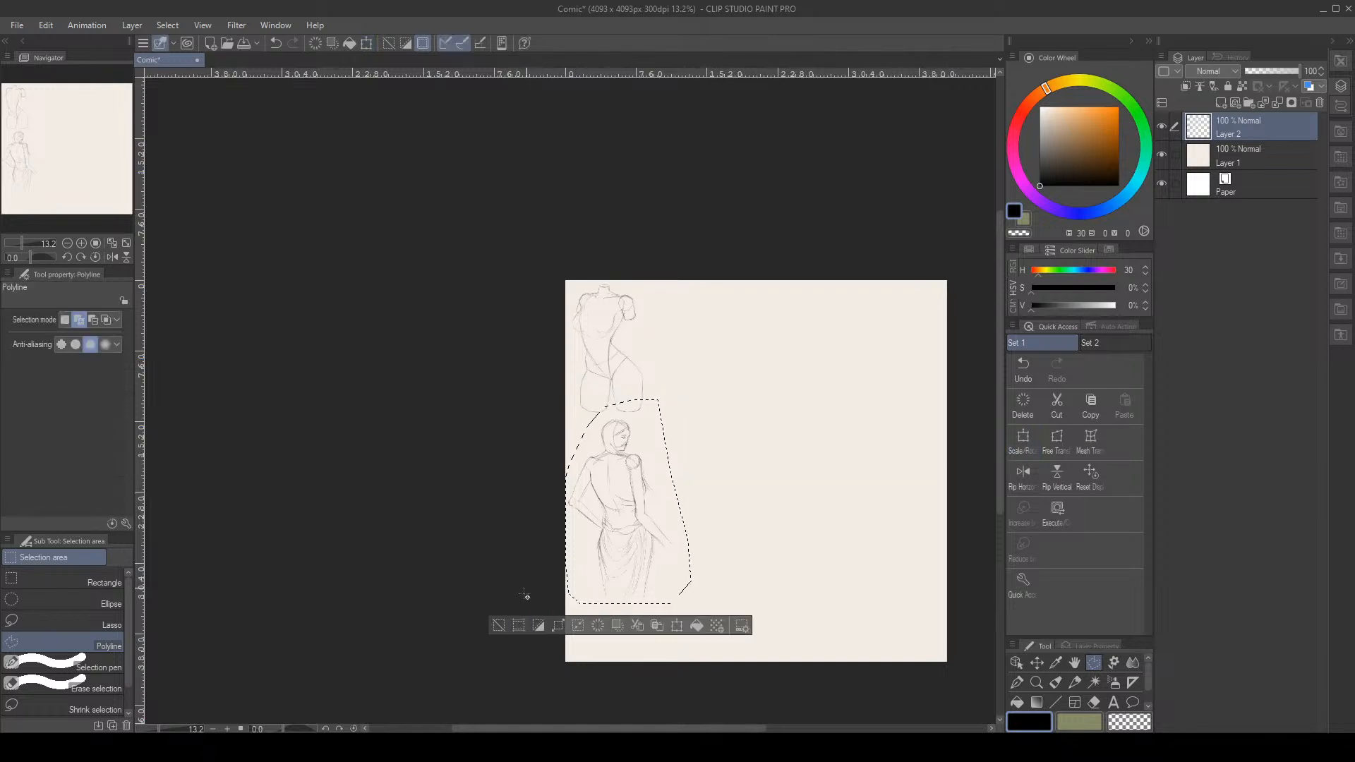
click(499, 626)
Sketch a tilted cylinder in pencil with a rounded upper edge and an elliptical lower end in the empty area beside the finished figures
click(1076, 682)
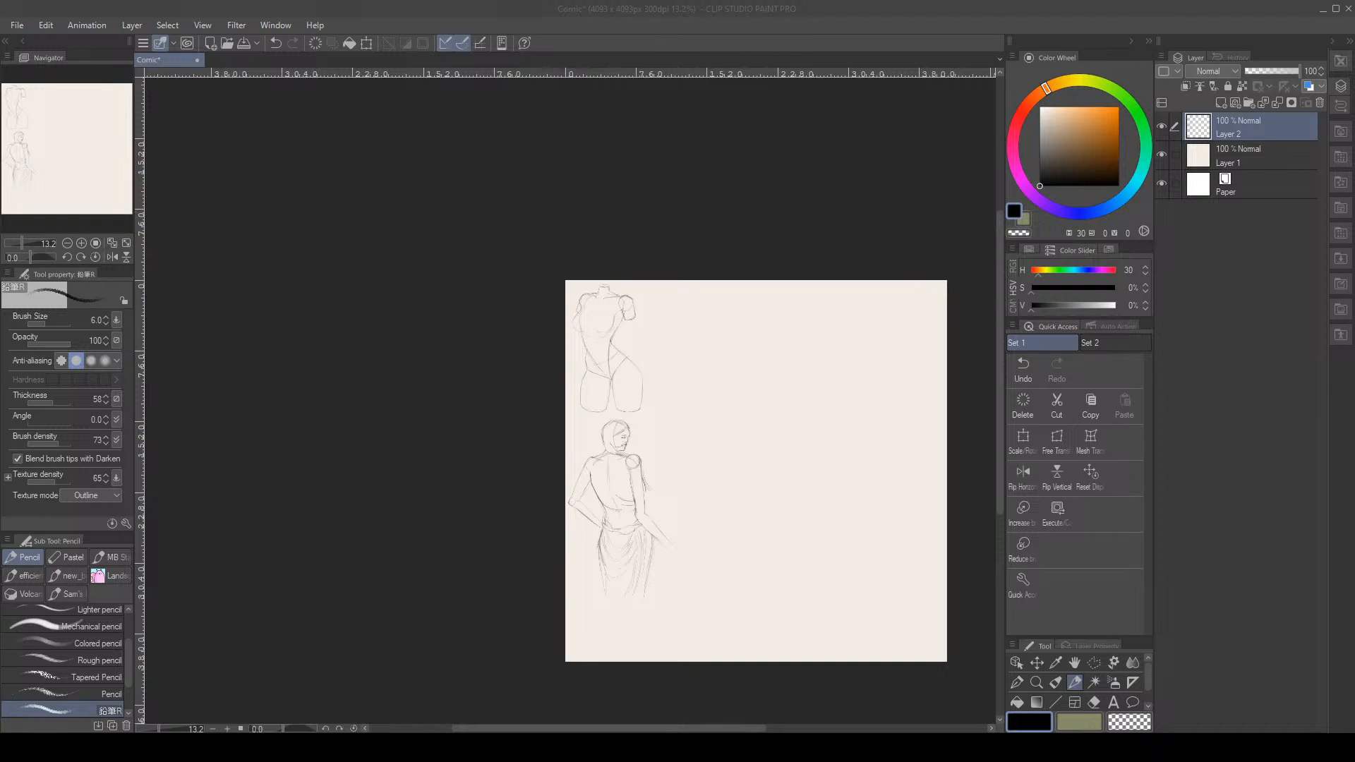
click(964, 267)
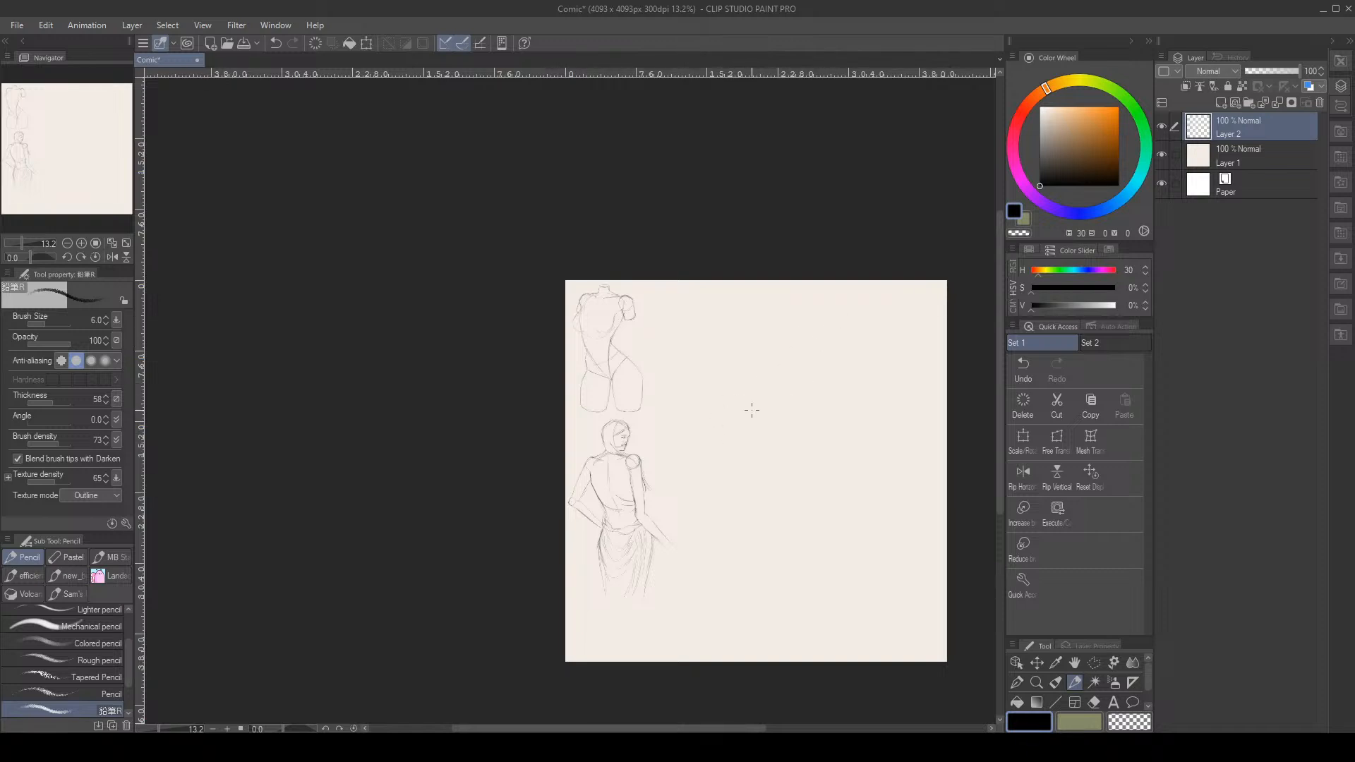
scroll(748, 416, up, 5)
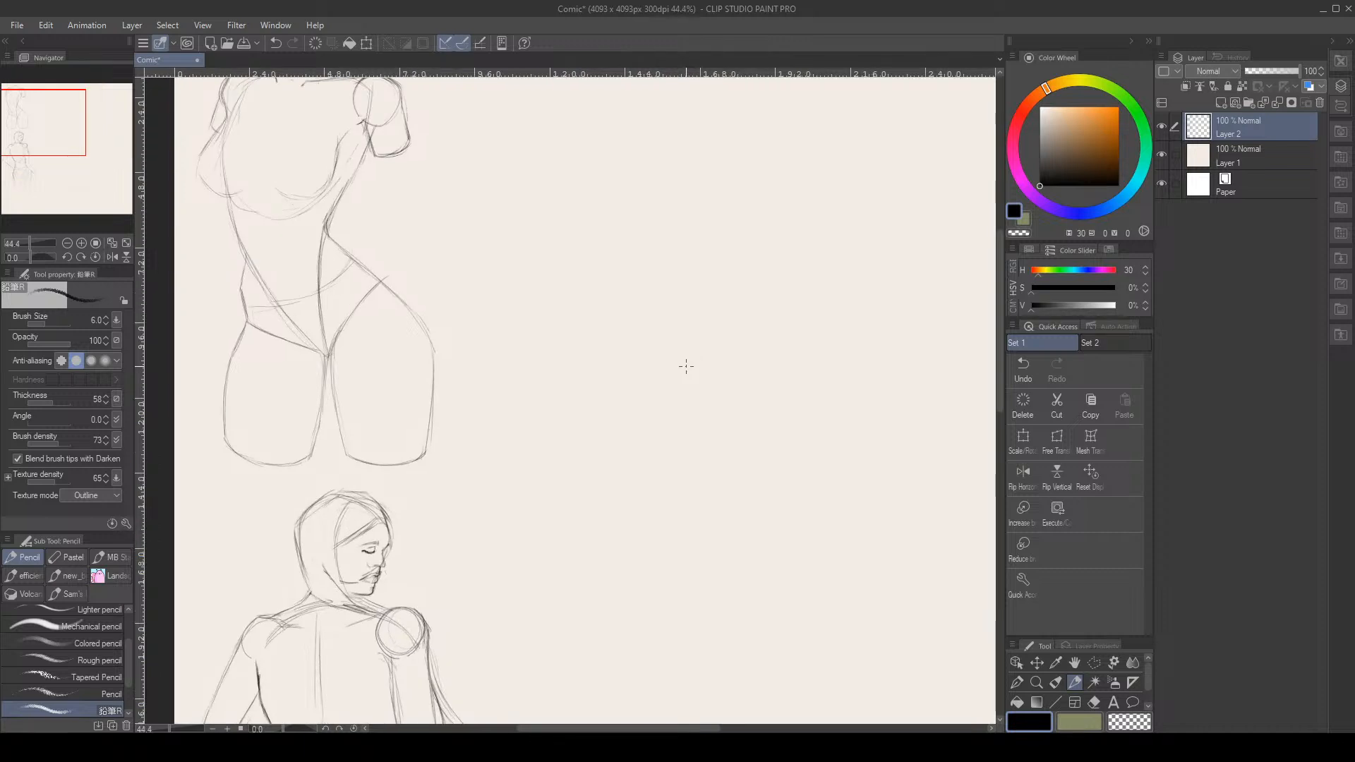
scroll(686, 366, down, 4)
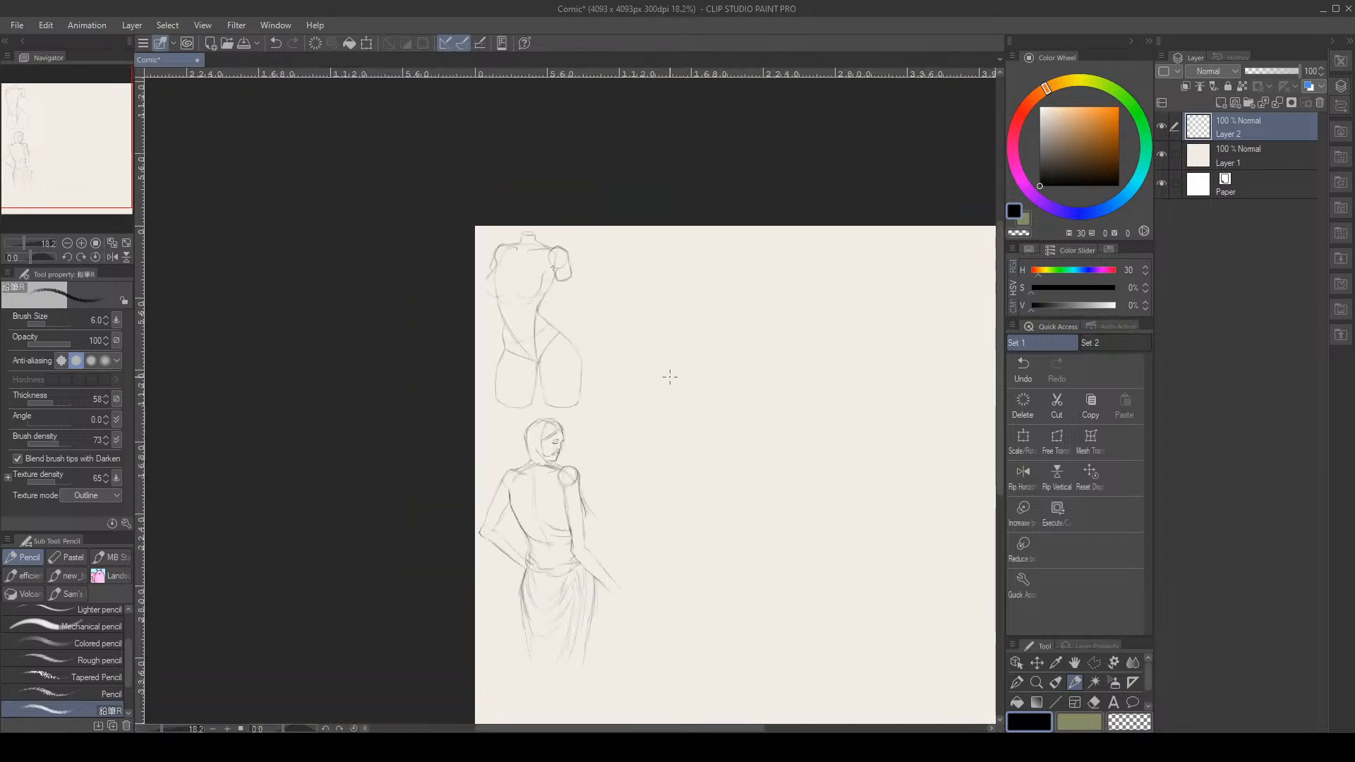
scroll(669, 377, down, 1)
scroll(700, 356, up, 2)
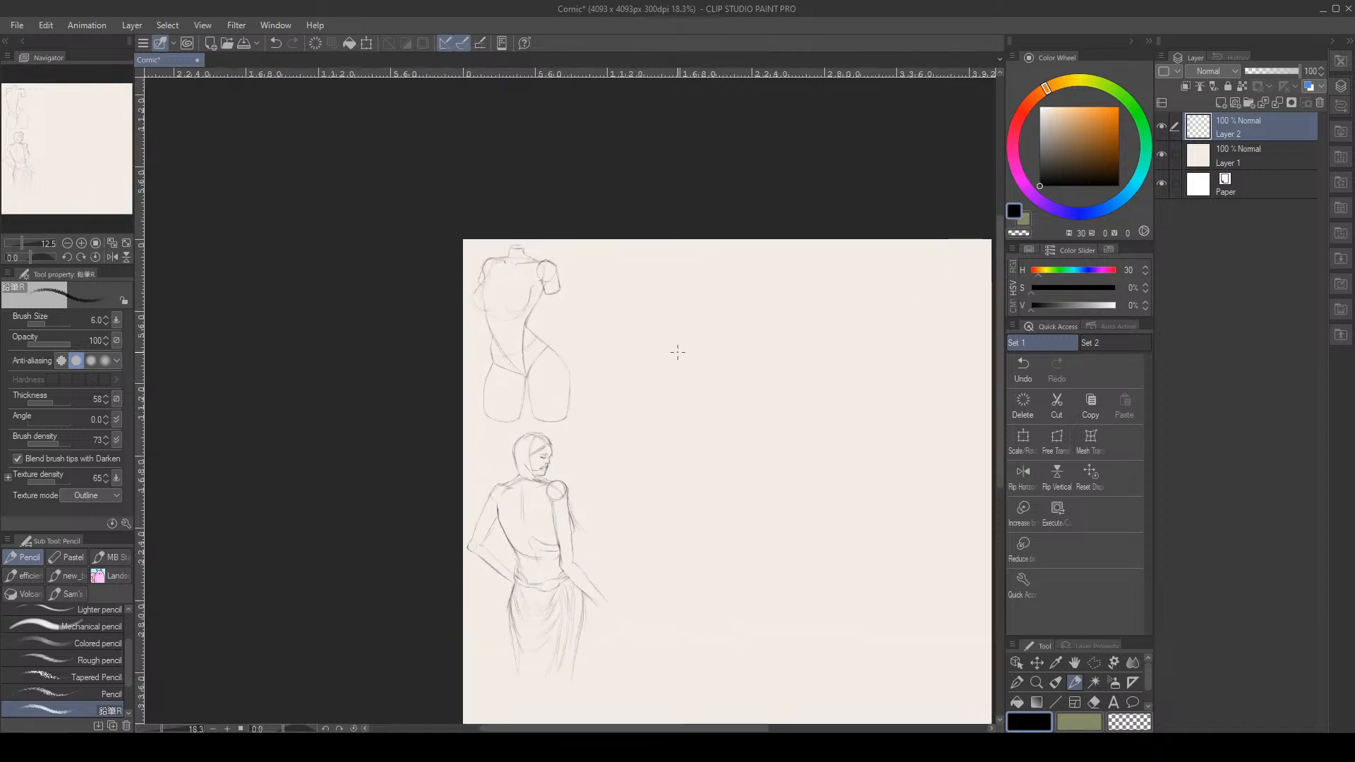
drag(100, 141, 141, 165)
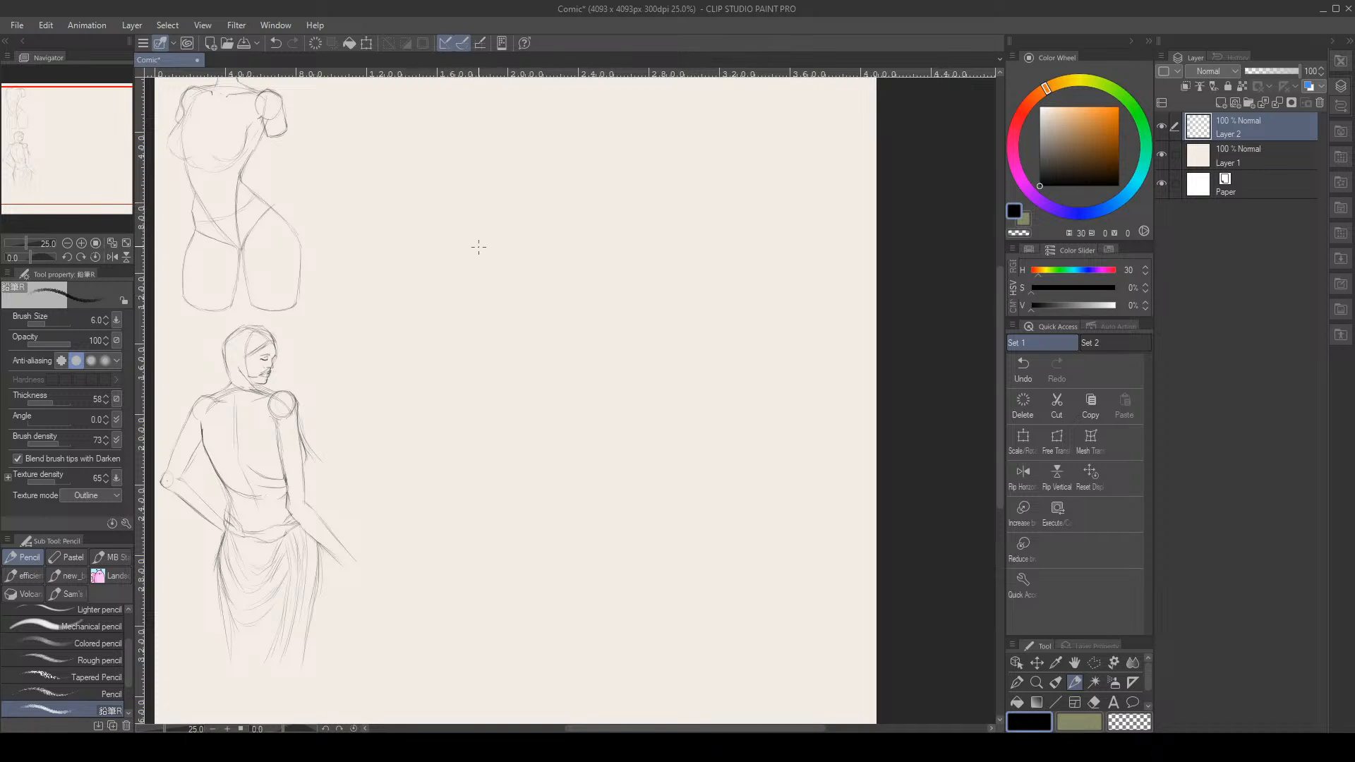
drag(496, 295, 560, 372)
drag(481, 264, 560, 384)
drag(497, 243, 551, 217)
mouse_move(478, 264)
mouse_down()
mouse_move(576, 192)
mouse_move(617, 187)
mouse_move(663, 243)
mouse_move(696, 359)
mouse_up()
drag(543, 367, 578, 402)
mouse_move(555, 358)
mouse_down()
mouse_move(657, 333)
mouse_move(564, 378)
mouse_move(682, 303)
mouse_move(564, 331)
mouse_up()
Erase the stray line at the outer side of the tilted cylinder's elliptical lower end
key(e)
drag(690, 342, 684, 317)
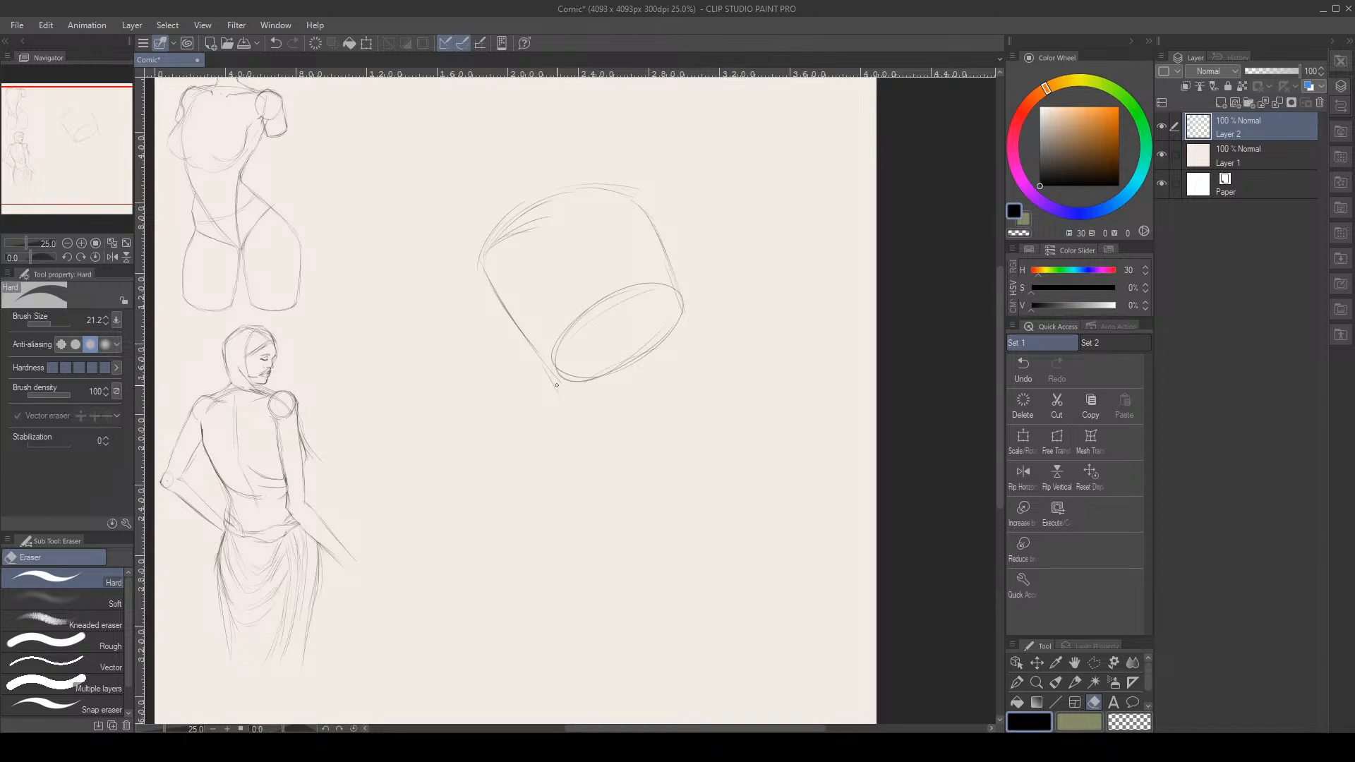
key(p)
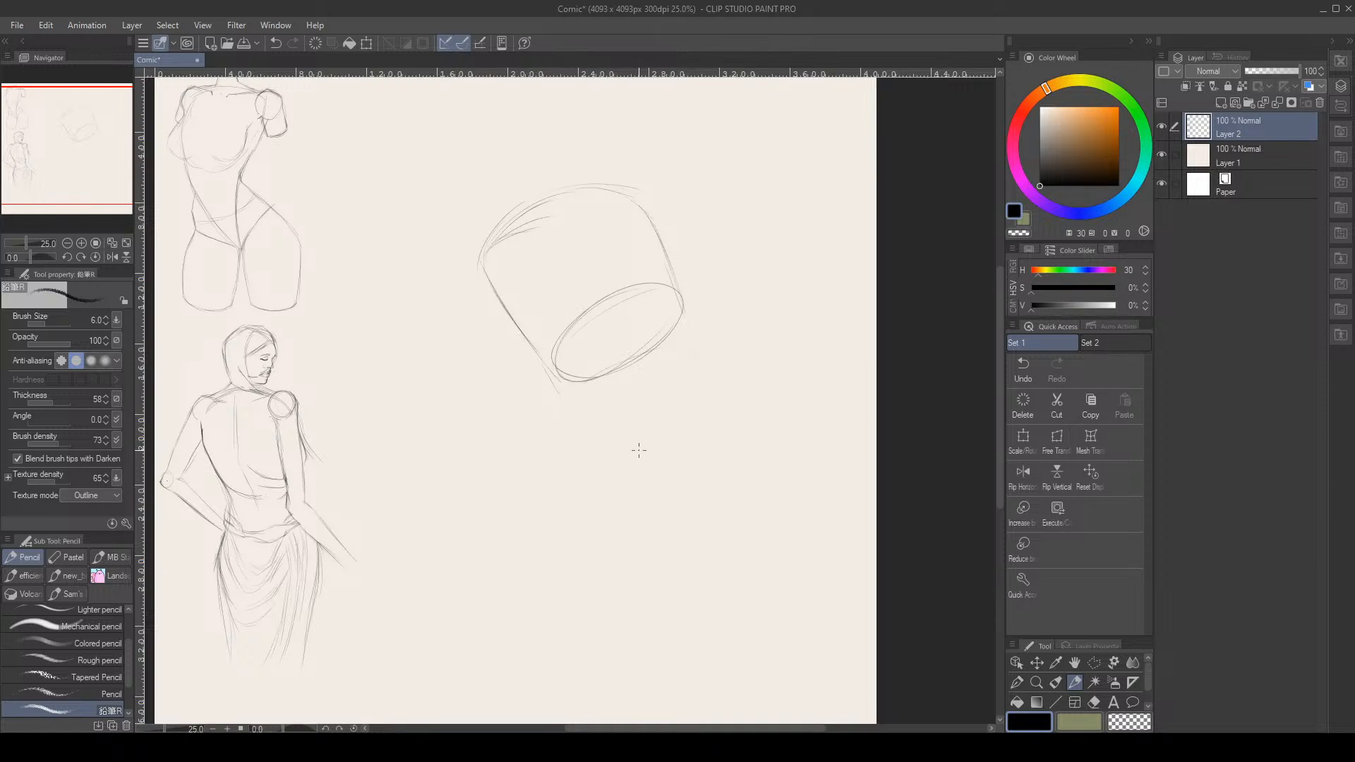
mouse_move(598, 434)
mouse_down()
mouse_move(570, 437)
mouse_move(549, 518)
mouse_move(636, 544)
mouse_up()
drag(585, 430, 656, 459)
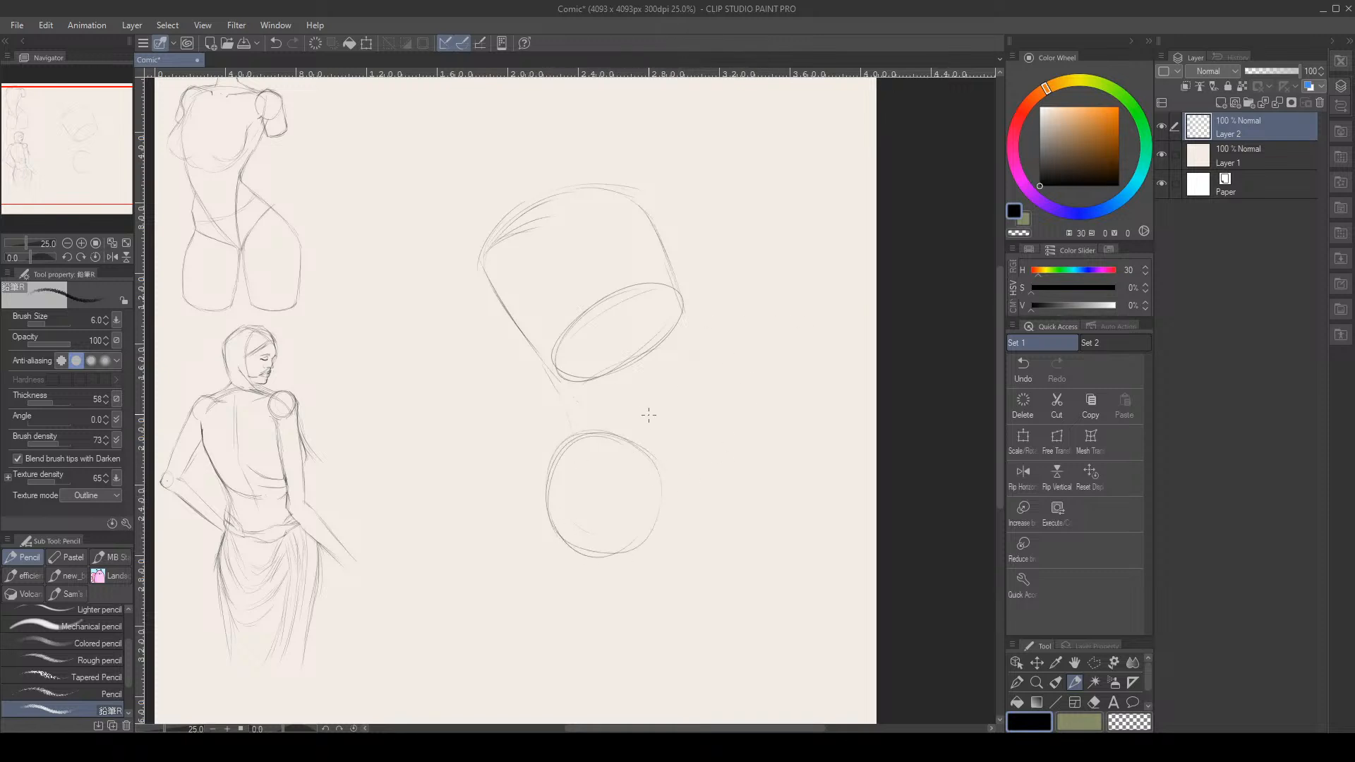
key(ctrl+z)
click(1010, 371)
Sketch a large circle in pencil below the tilted cylinder to block in the near hip
drag(570, 500, 652, 404)
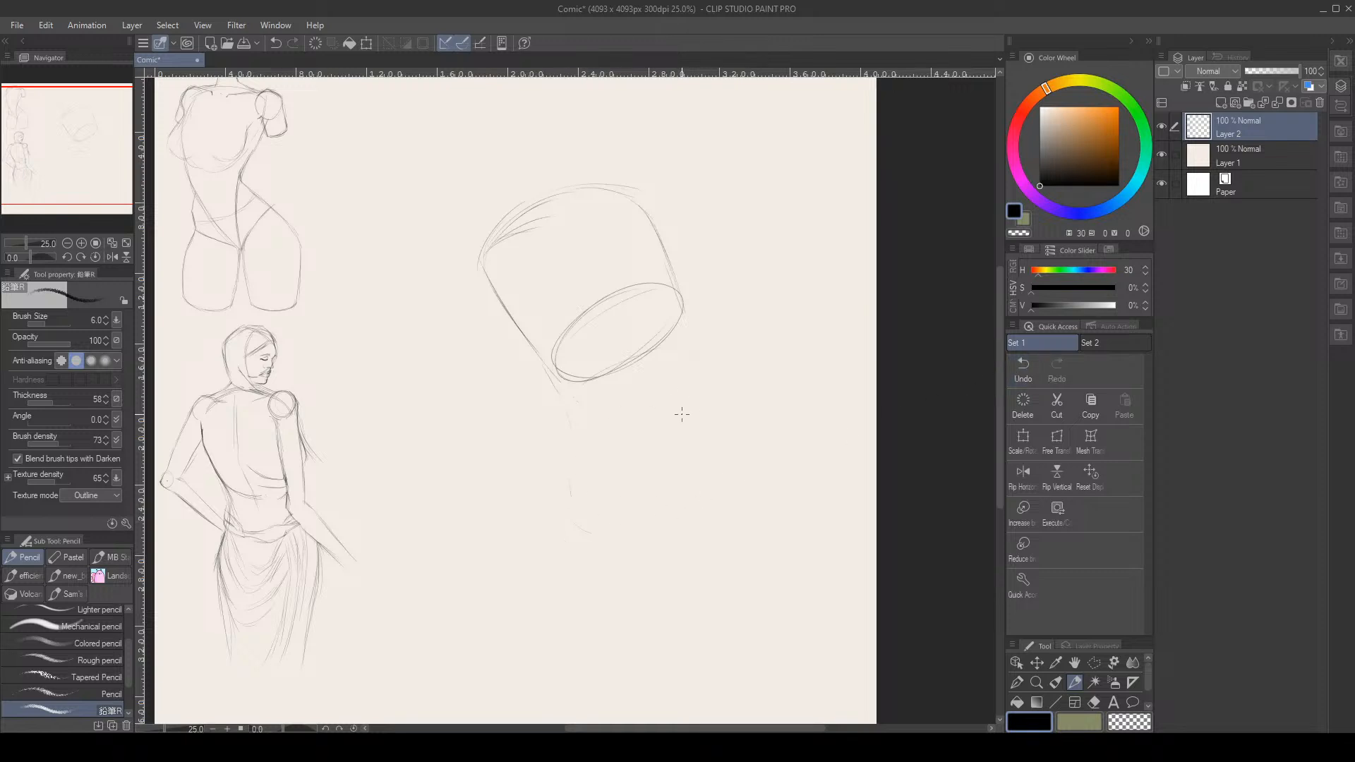
mouse_move(591, 533)
mouse_down()
mouse_move(647, 408)
mouse_move(696, 449)
mouse_up()
mouse_move(641, 549)
mouse_down()
mouse_move(594, 417)
mouse_move(691, 488)
mouse_up()
drag(631, 559, 556, 469)
drag(689, 463, 625, 548)
Sketch a second, partly overlapping circle with curved outer strokes behind the hip circle, slightly higher and to its right
drag(753, 390, 754, 430)
mouse_move(723, 477)
mouse_down()
mouse_move(663, 471)
mouse_move(654, 402)
mouse_move(776, 405)
mouse_up()
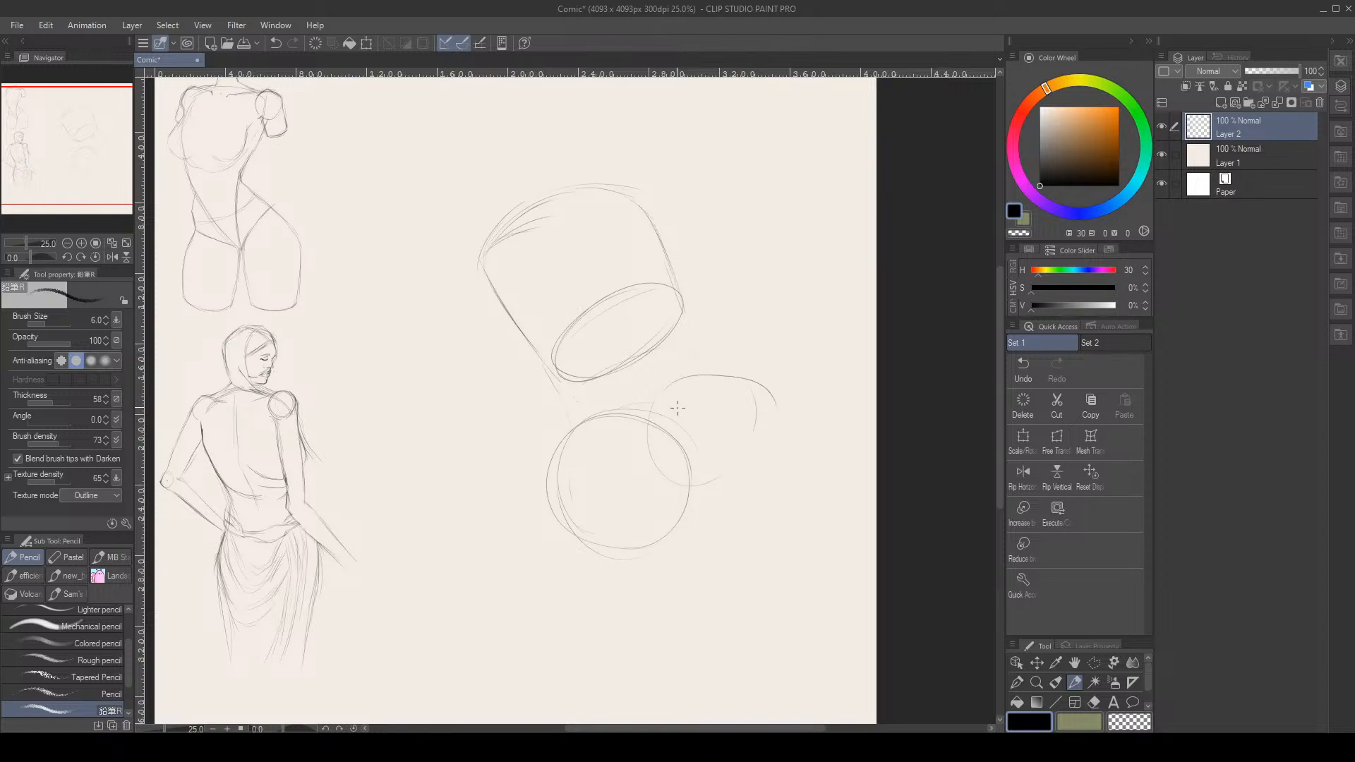
drag(662, 391, 749, 453)
drag(705, 379, 756, 491)
drag(727, 402, 725, 513)
drag(750, 446, 682, 508)
Enclose only the tilted cylinder in a polyline selection, leaving out the hip circles
key(m)
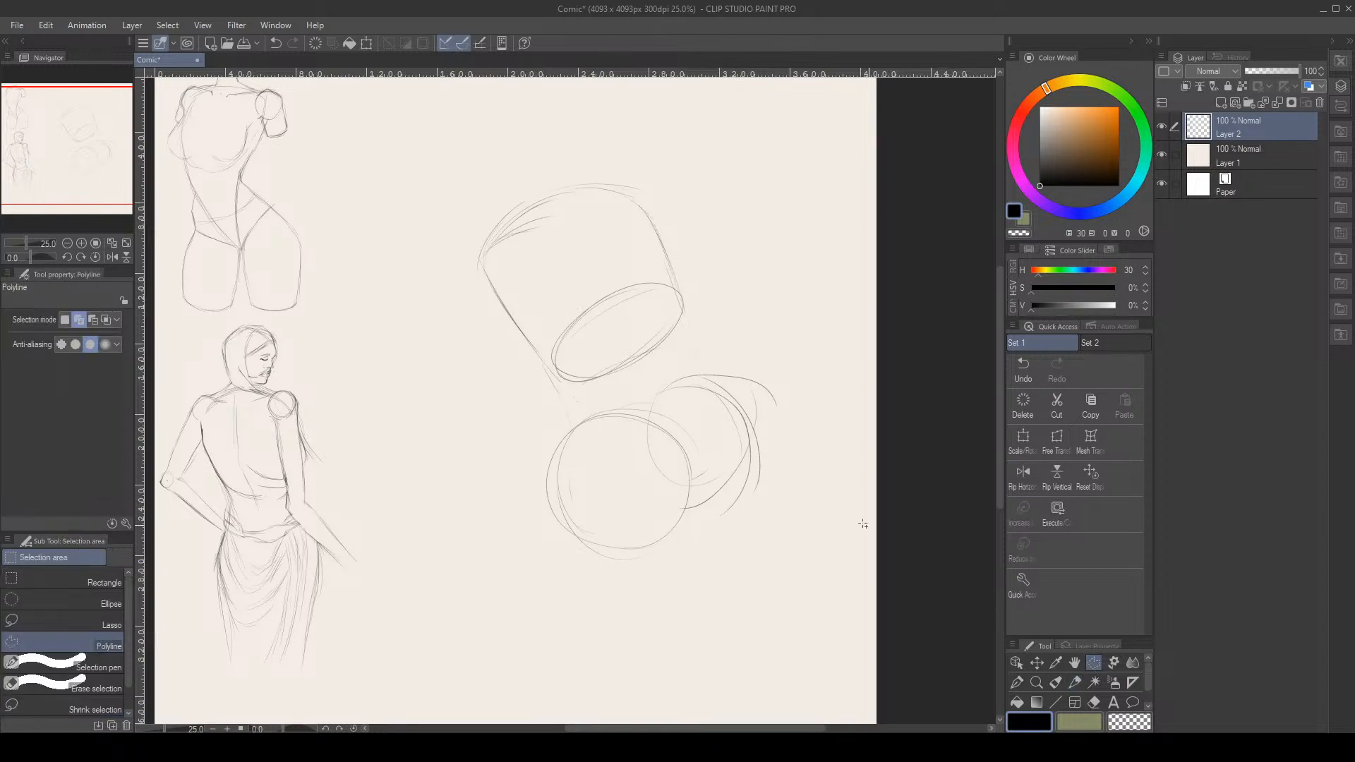
click(603, 401)
click(691, 343)
click(745, 263)
click(663, 142)
click(493, 156)
click(409, 254)
click(478, 394)
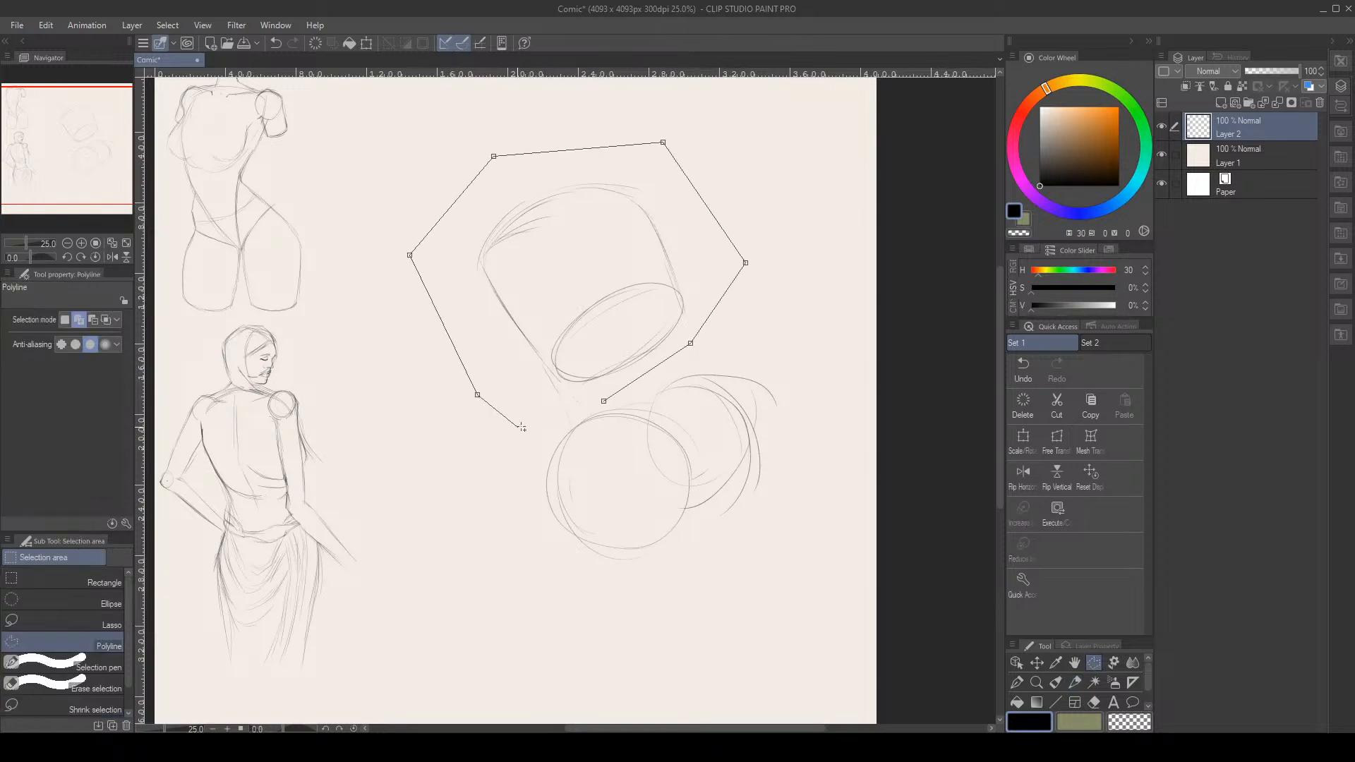
click(603, 401)
Shift the selected cylinder slightly down and left, deselect, and pencil its right side line a little further downward
key(ctrl+t)
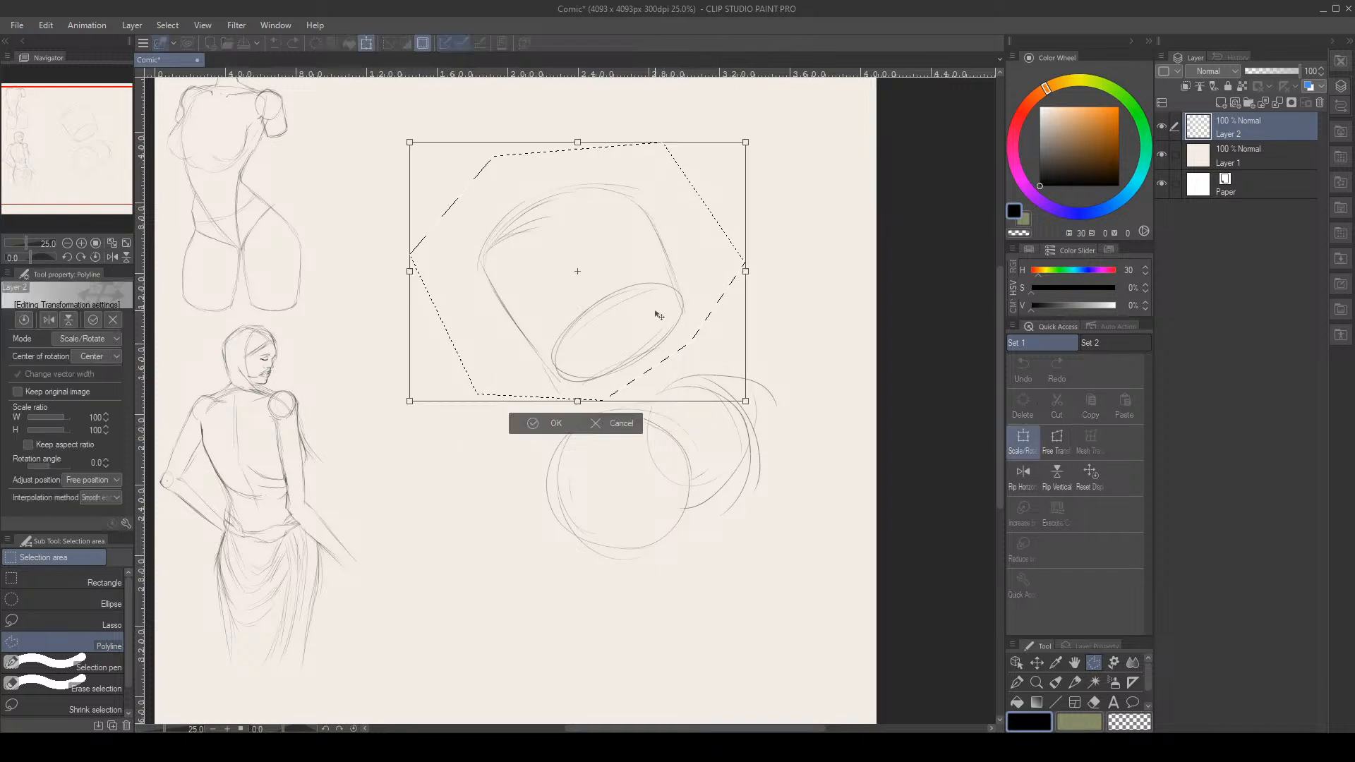
drag(662, 303, 648, 311)
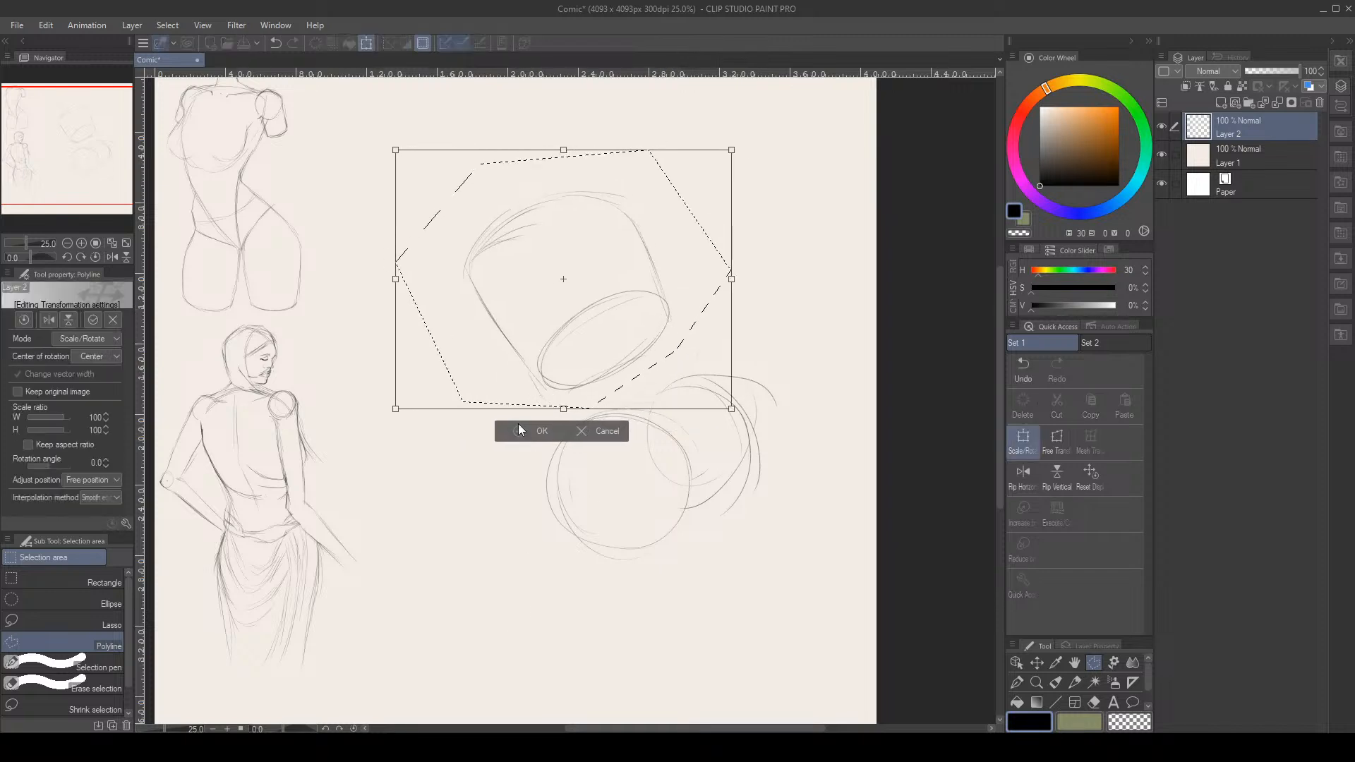
click(520, 430)
click(443, 431)
click(1074, 682)
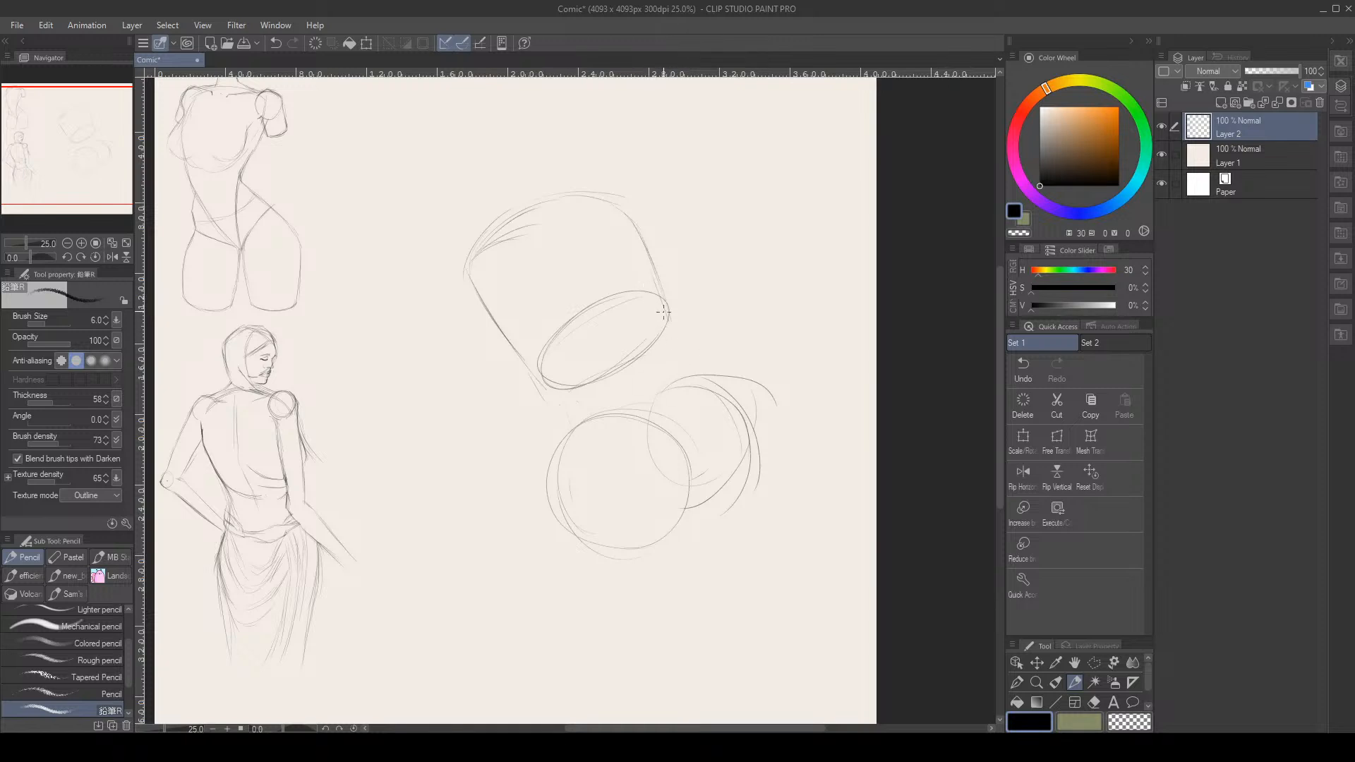
mouse_move(664, 312)
mouse_down()
mouse_move(678, 343)
mouse_move(674, 327)
mouse_up()
Enclose the cylinder and both hip circles of the third pose in a polyline selection
click(1094, 662)
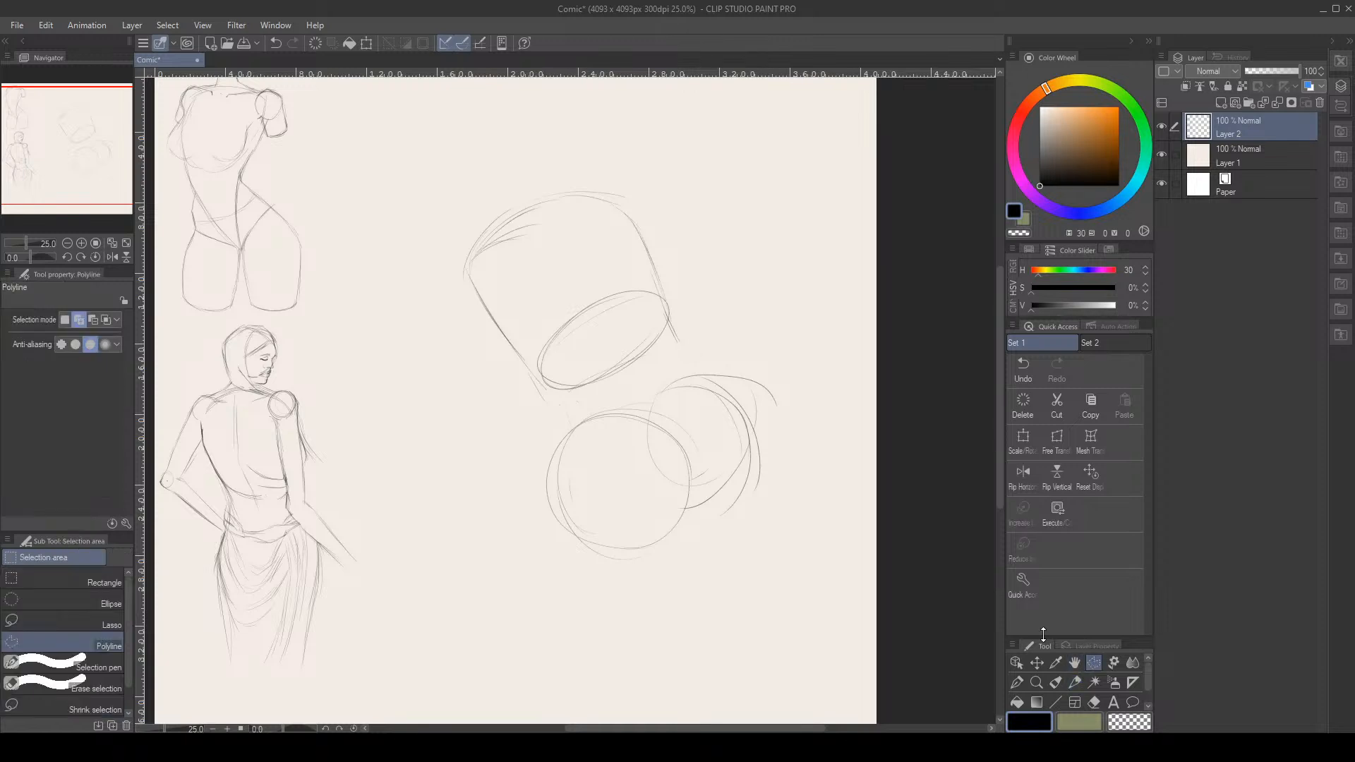
click(466, 482)
click(407, 330)
click(437, 183)
click(595, 134)
click(766, 233)
click(850, 509)
click(682, 643)
click(515, 606)
click(467, 482)
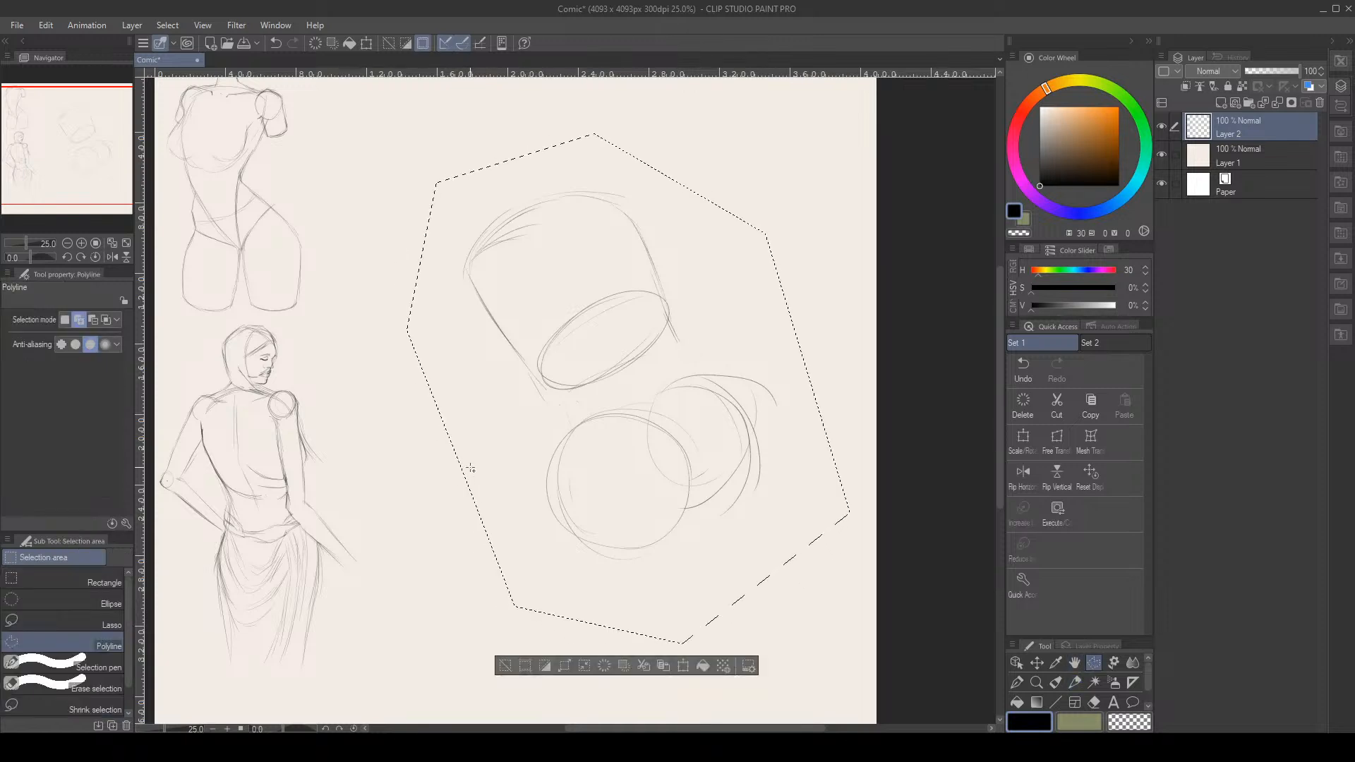
Scale the selected cylinder and hip circles to about 71%, move them higher on the empty canvas area, and deselect
key(ctrl+t)
drag(782, 298, 749, 331)
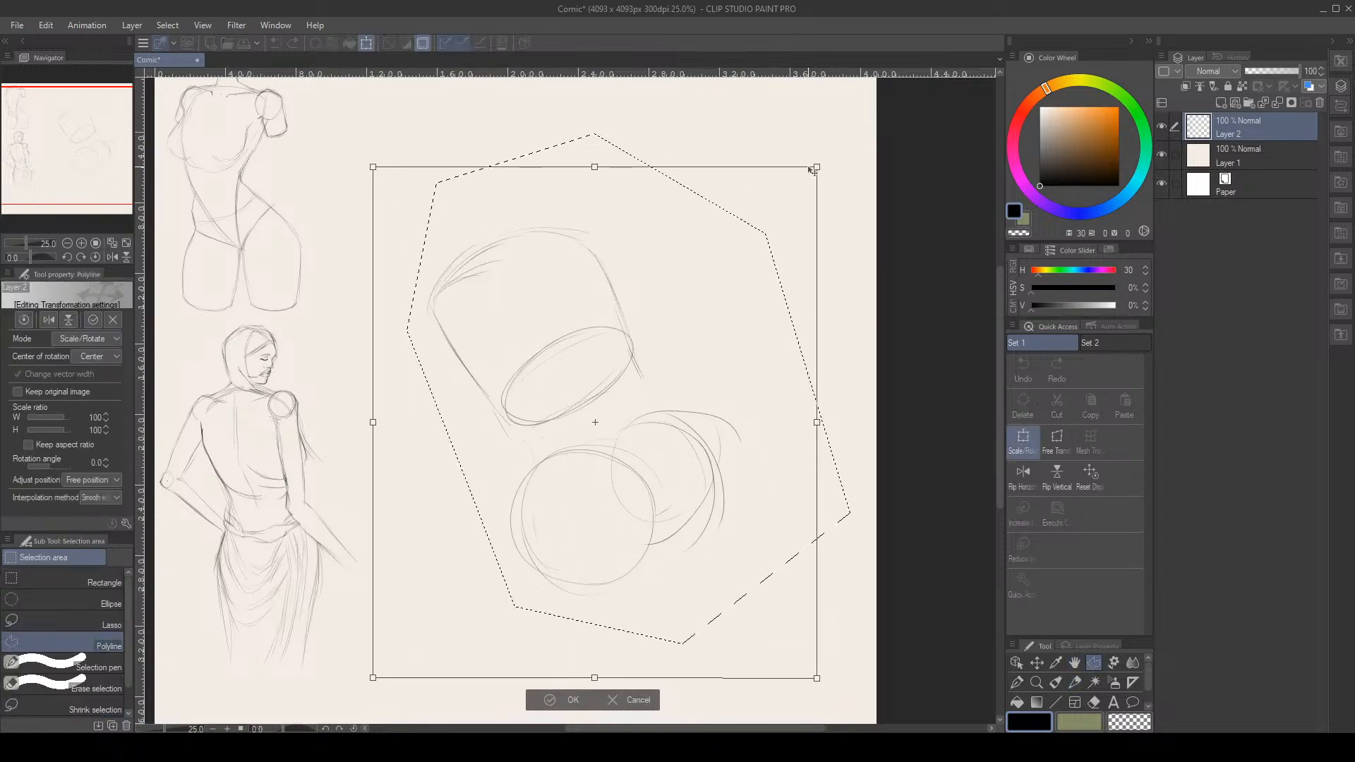
drag(817, 167, 686, 316)
drag(618, 502, 650, 339)
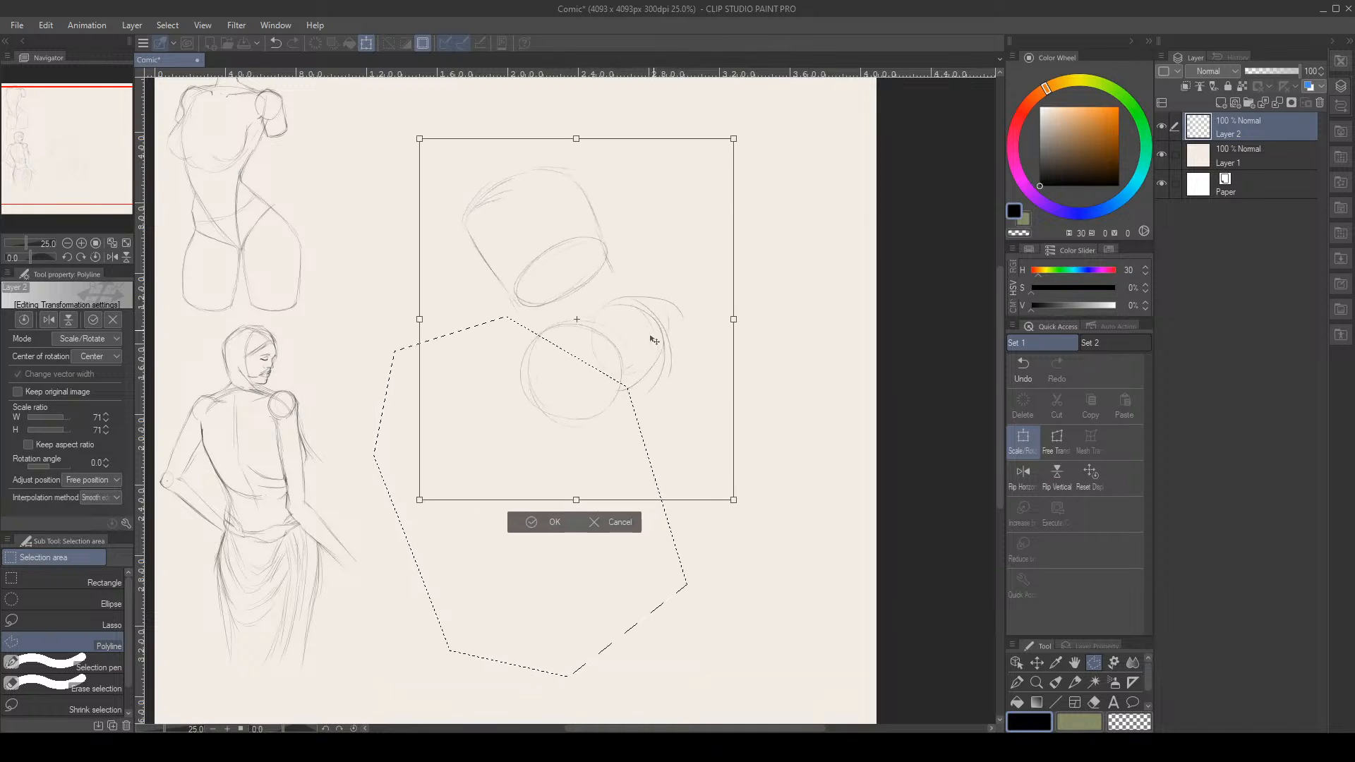
click(531, 523)
click(453, 522)
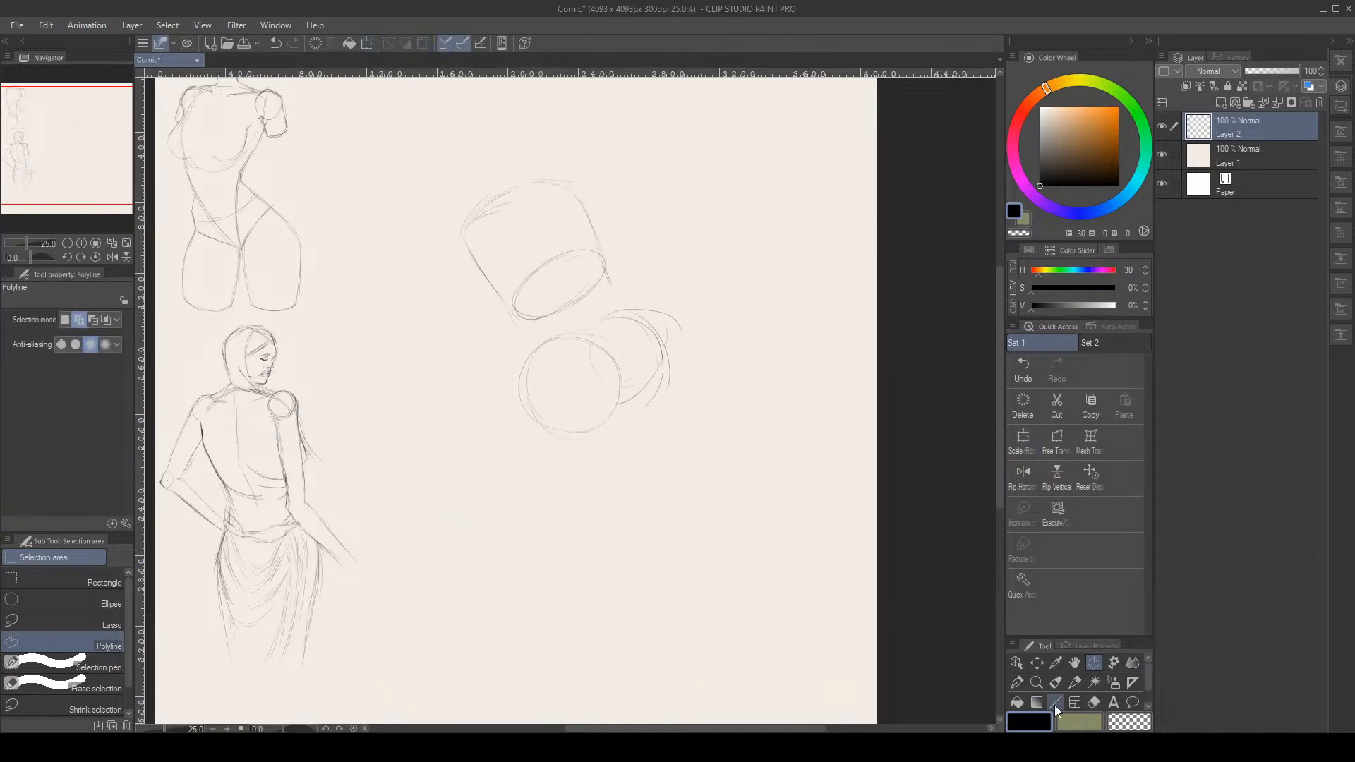
Pencil a slanted thigh guide line down from the hip circles and sketch a knee circle below its end
click(1075, 683)
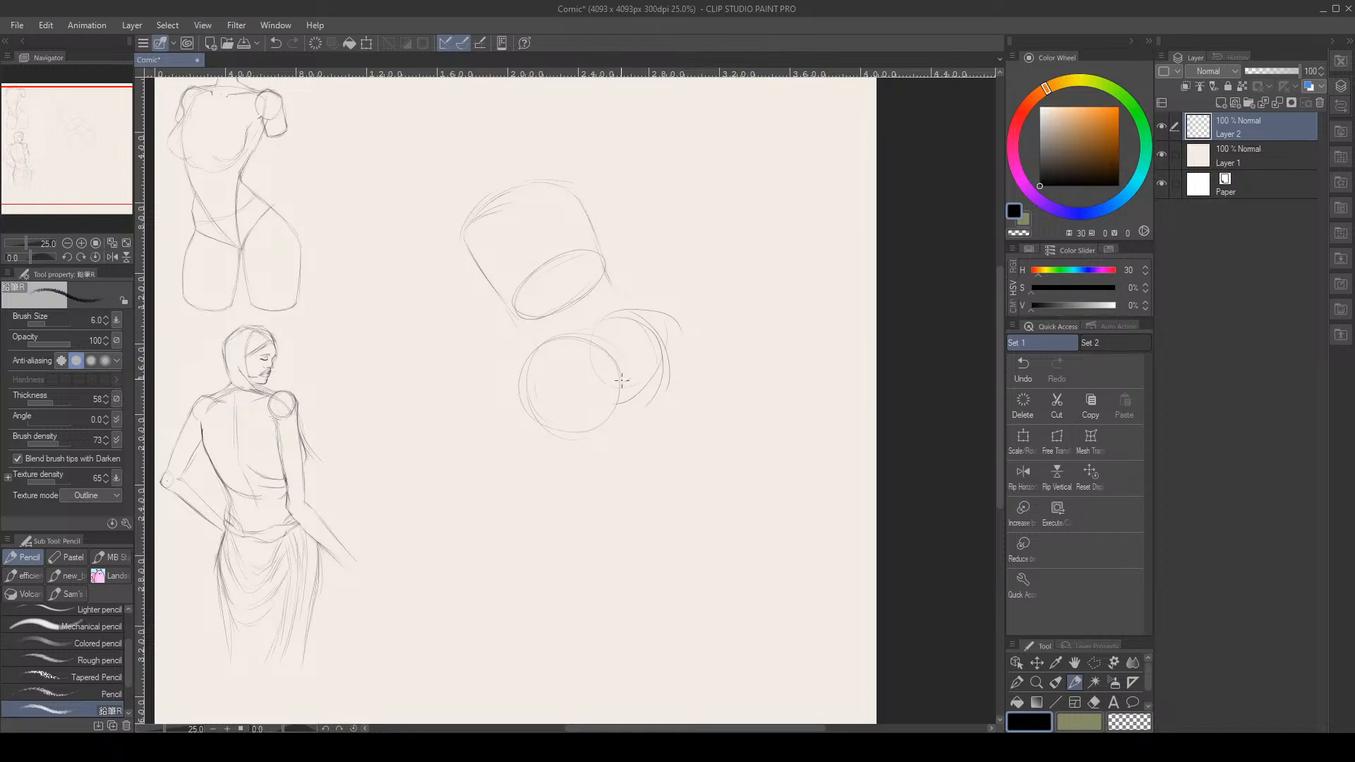
mouse_move(611, 368)
mouse_down()
mouse_move(654, 457)
mouse_move(666, 530)
mouse_up()
mouse_move(619, 573)
mouse_down()
mouse_move(616, 593)
mouse_move(650, 540)
mouse_up()
click(1027, 373)
click(1027, 370)
mouse_move(699, 581)
mouse_down()
mouse_move(613, 614)
mouse_move(691, 558)
mouse_move(631, 634)
mouse_move(648, 539)
mouse_move(681, 615)
mouse_move(601, 561)
mouse_move(702, 590)
mouse_move(592, 595)
mouse_up()
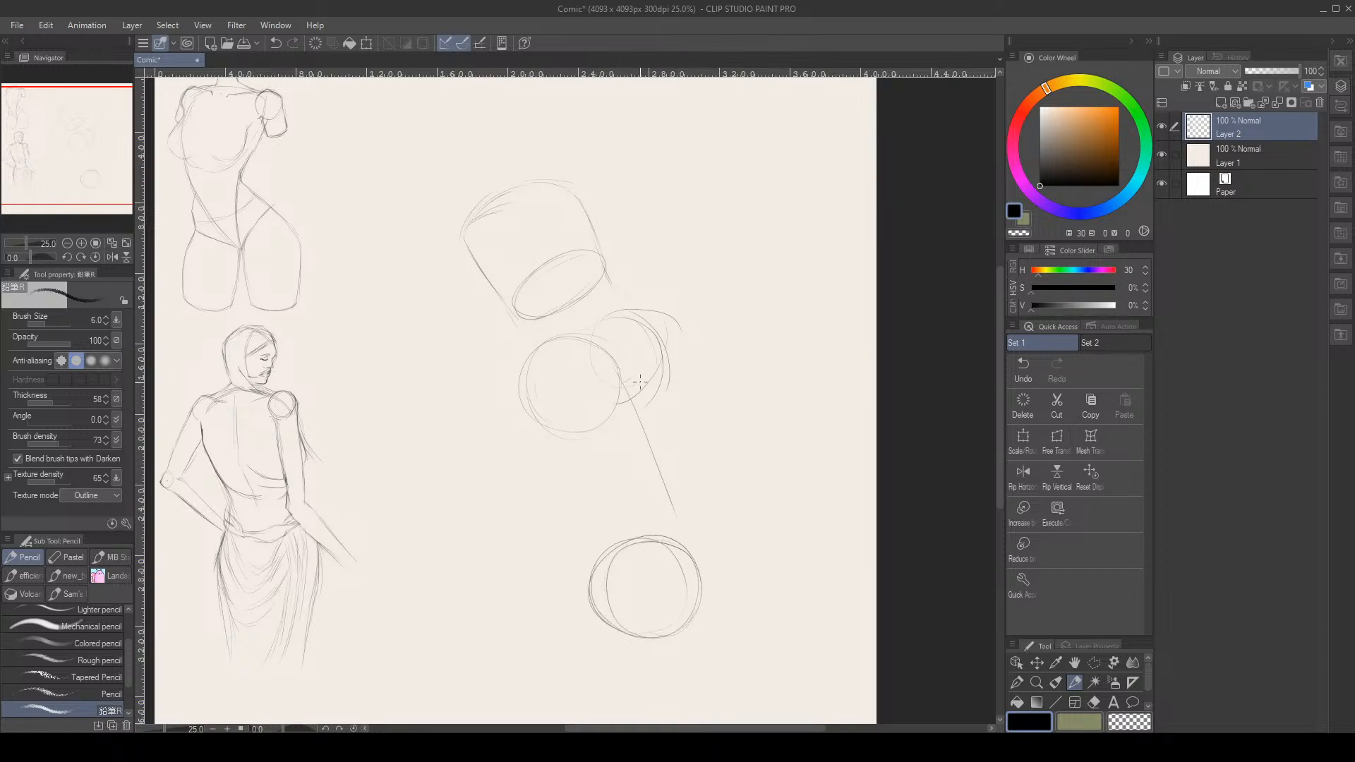
Draw the right thigh contour from the hip circles down around the knee circle and darken the circle's lower edge
drag(619, 369, 693, 561)
drag(648, 445, 697, 582)
drag(671, 501, 699, 606)
mouse_move(654, 475)
mouse_down()
mouse_move(698, 607)
mouse_move(673, 548)
mouse_move(696, 578)
mouse_move(676, 628)
mouse_move(701, 596)
mouse_move(660, 643)
mouse_up()
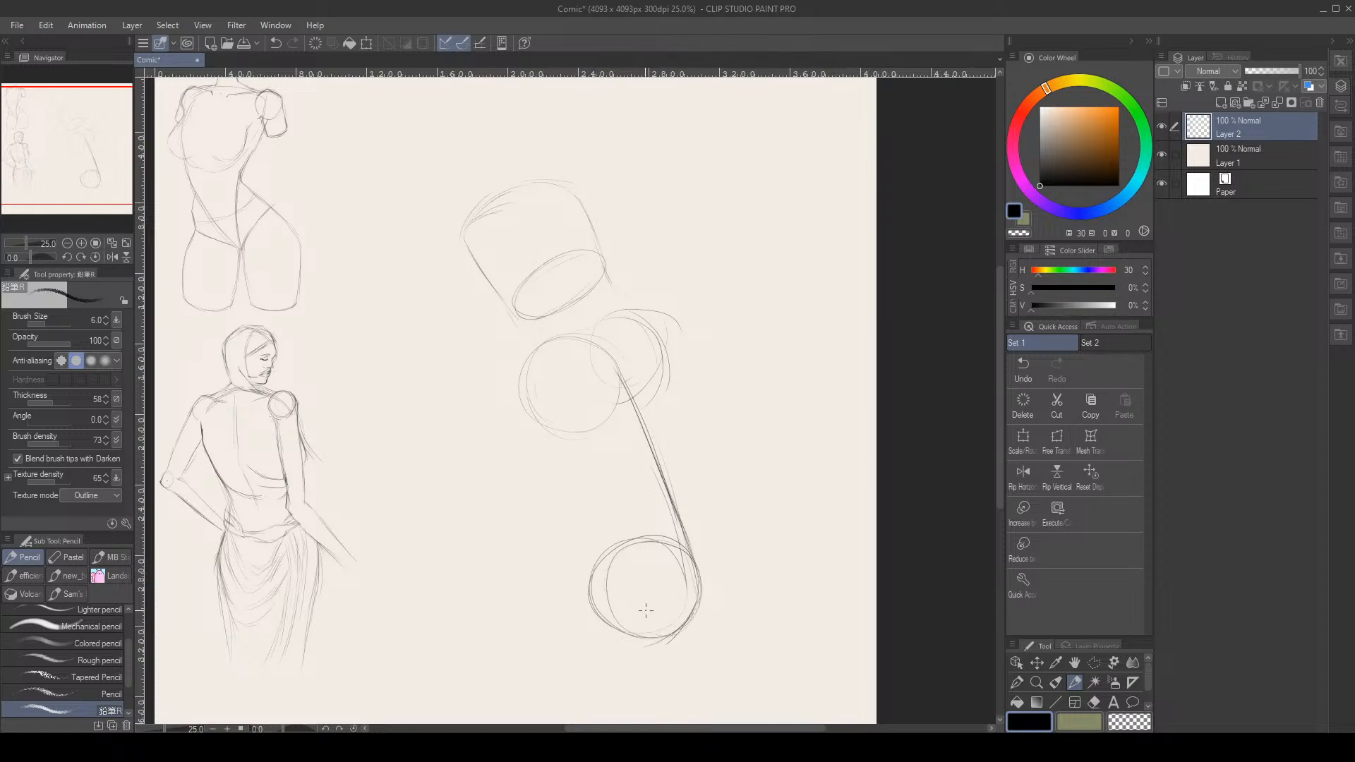
drag(594, 616, 647, 639)
Pencil the left thigh contour from the hip circle down to the knee, plus a faint lower-leg line rising from the knee
drag(573, 585, 526, 505)
drag(548, 451, 609, 507)
mouse_move(536, 444)
mouse_down()
mouse_move(617, 521)
mouse_move(603, 510)
mouse_move(622, 557)
mouse_up()
drag(524, 429, 536, 370)
mouse_move(554, 454)
mouse_down()
mouse_move(528, 421)
mouse_move(543, 435)
mouse_move(519, 388)
mouse_move(528, 422)
mouse_move(529, 364)
mouse_move(523, 408)
mouse_move(531, 339)
mouse_move(531, 394)
mouse_move(529, 350)
mouse_up()
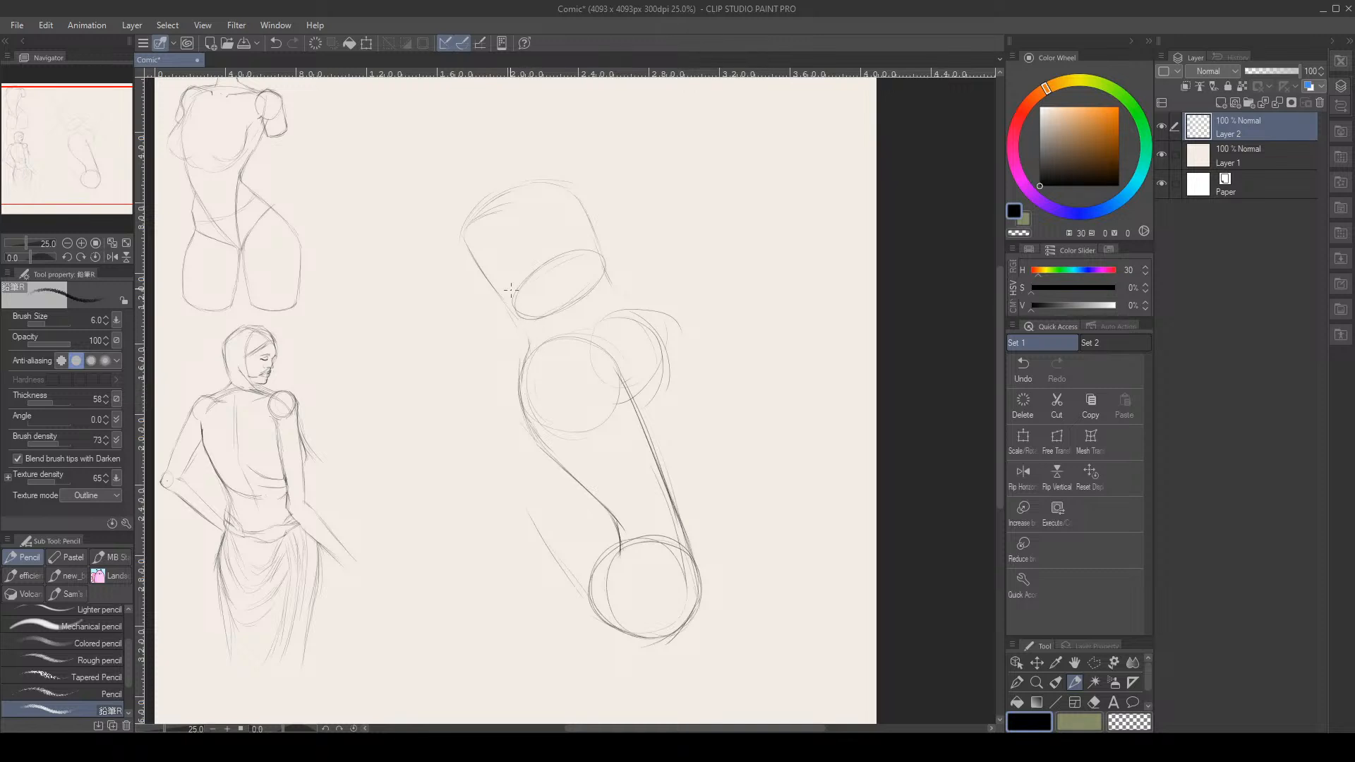
Enclose the tilted torso cylinder in a polyline selection, excluding the hips and leg
click(1095, 665)
click(499, 348)
click(569, 307)
click(675, 260)
click(658, 204)
click(515, 147)
click(403, 195)
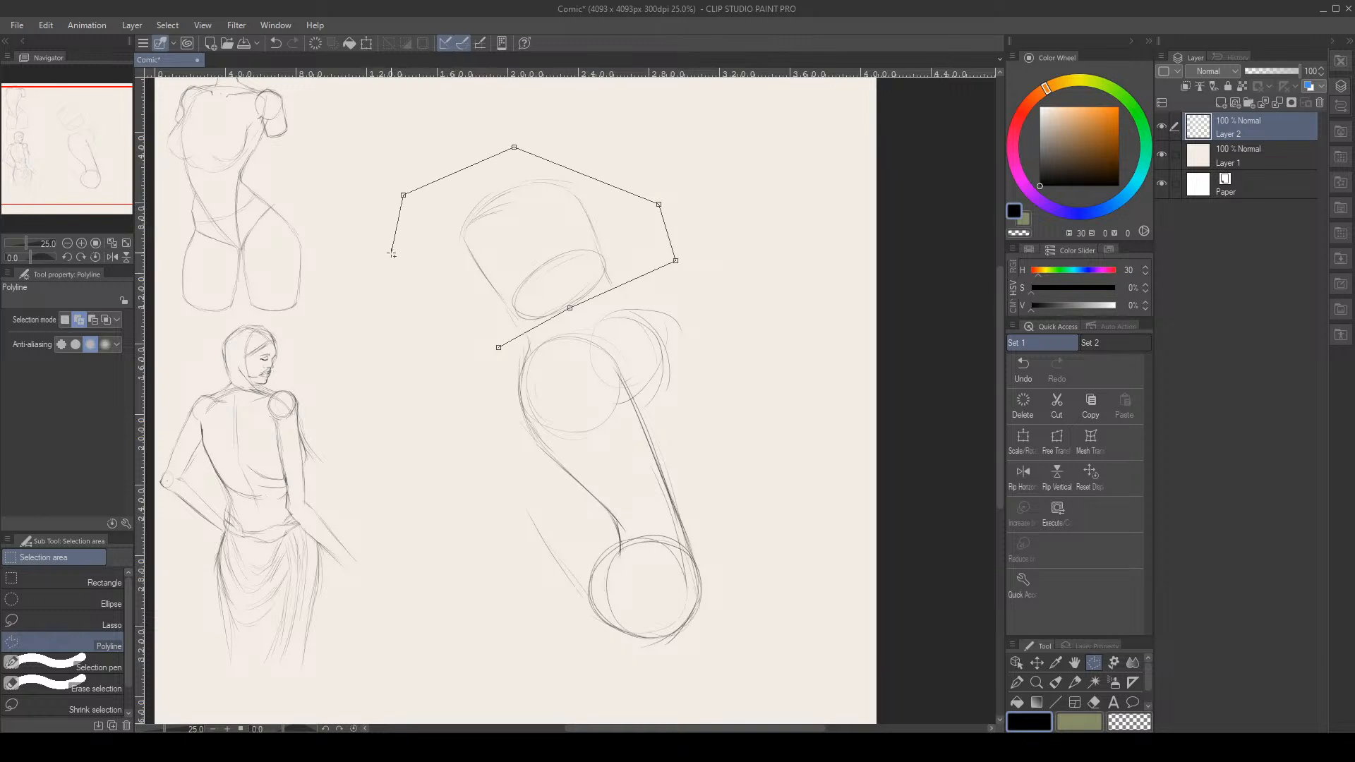
click(447, 311)
click(499, 347)
Move the selected torso cylinder slightly up and left, away from the hips, and deselect
key(ctrl+t)
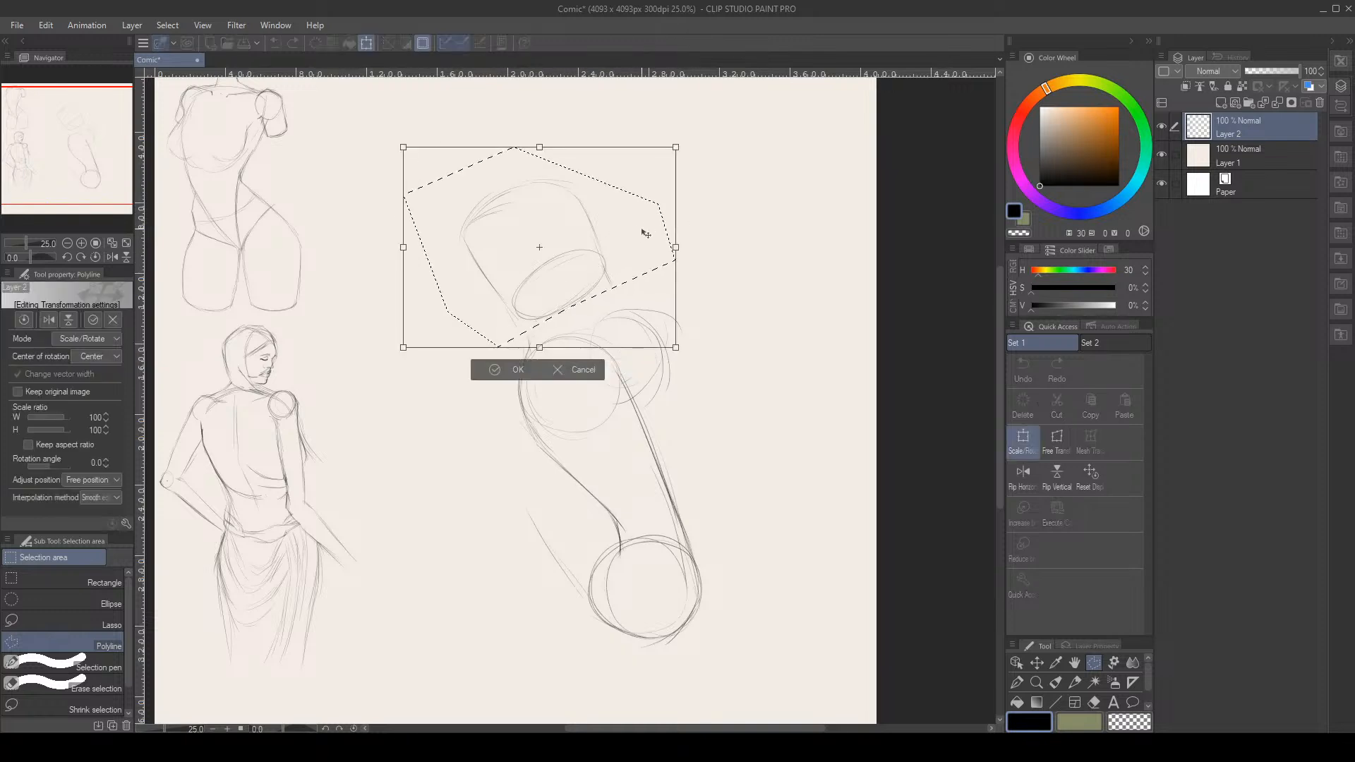
mouse_move(645, 246)
mouse_down()
mouse_move(629, 221)
mouse_move(635, 236)
mouse_up()
click(485, 355)
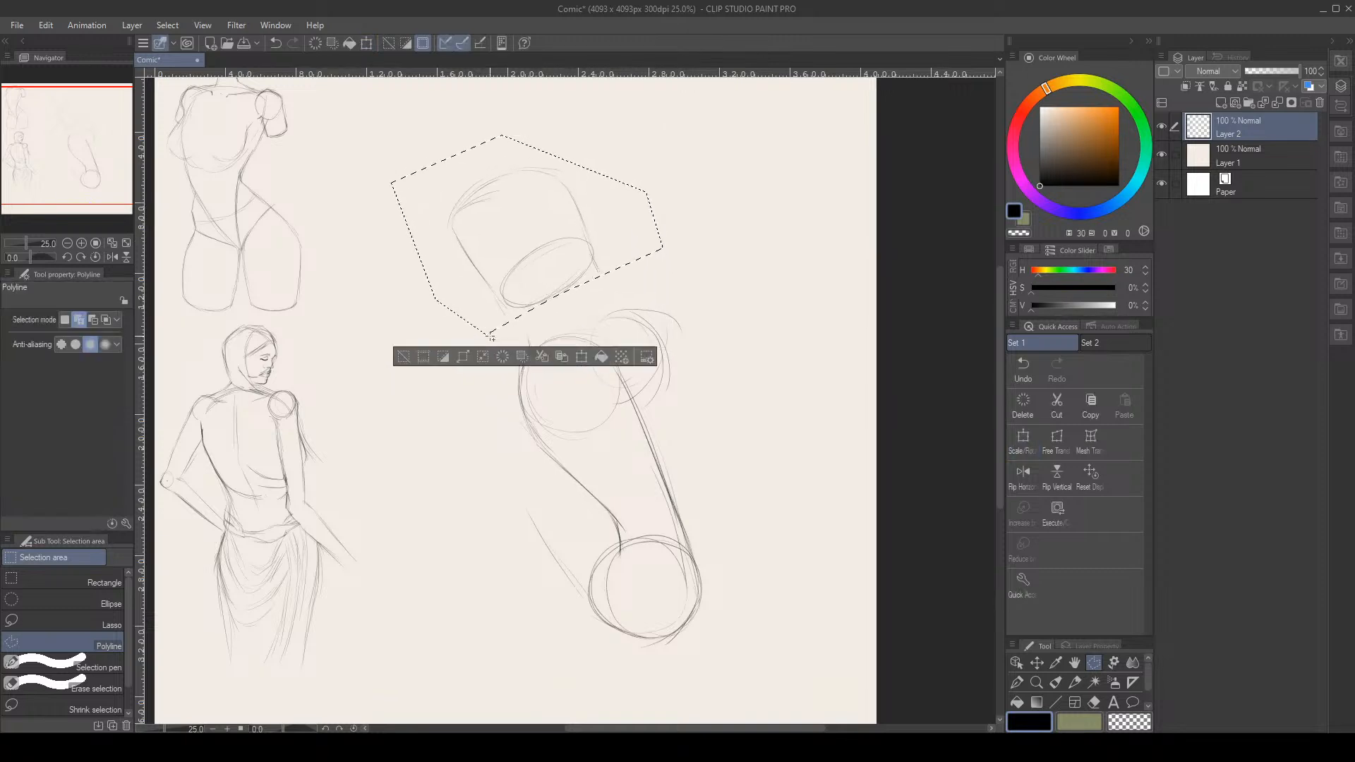
key(ctrl+d)
key(p)
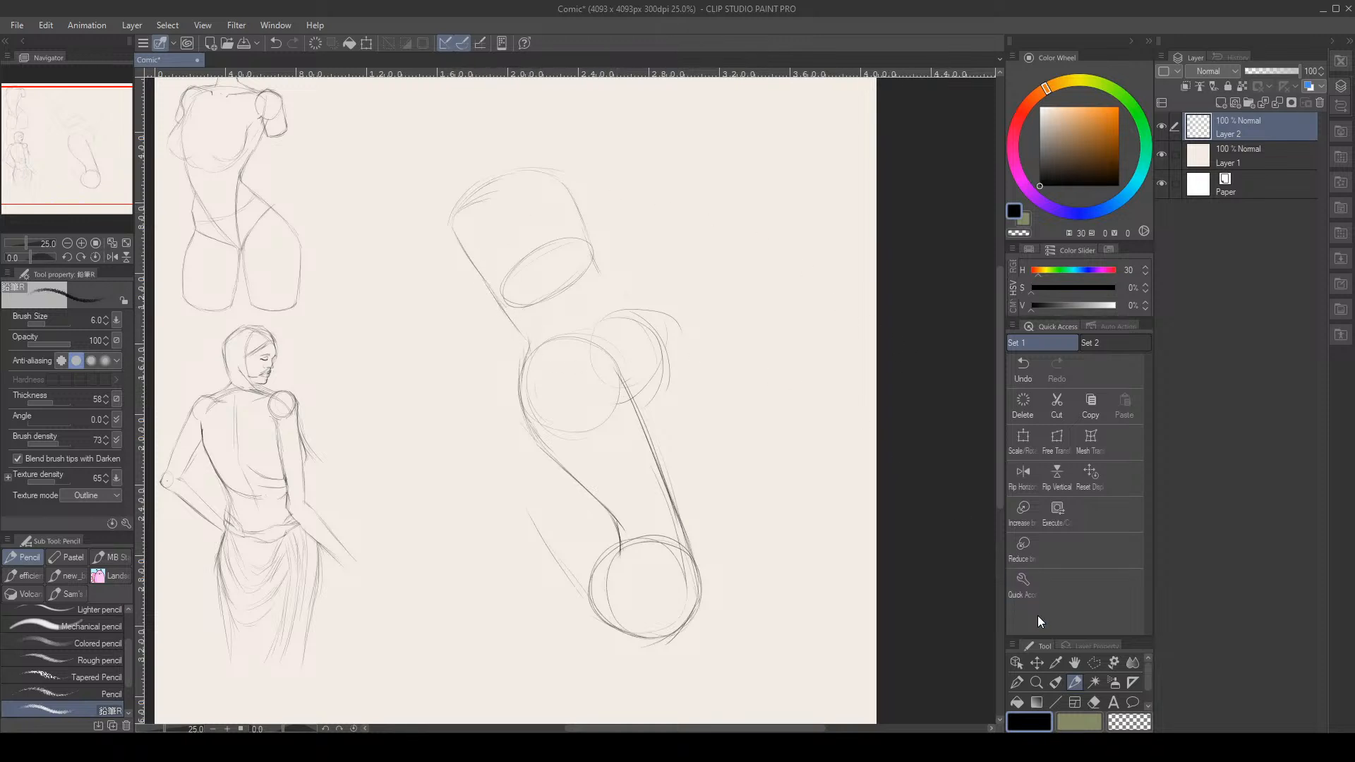
Select the torso cylinder again with a polyline selection, including its left side line down to the hip
click(1093, 662)
click(509, 346)
click(547, 306)
click(614, 285)
click(660, 239)
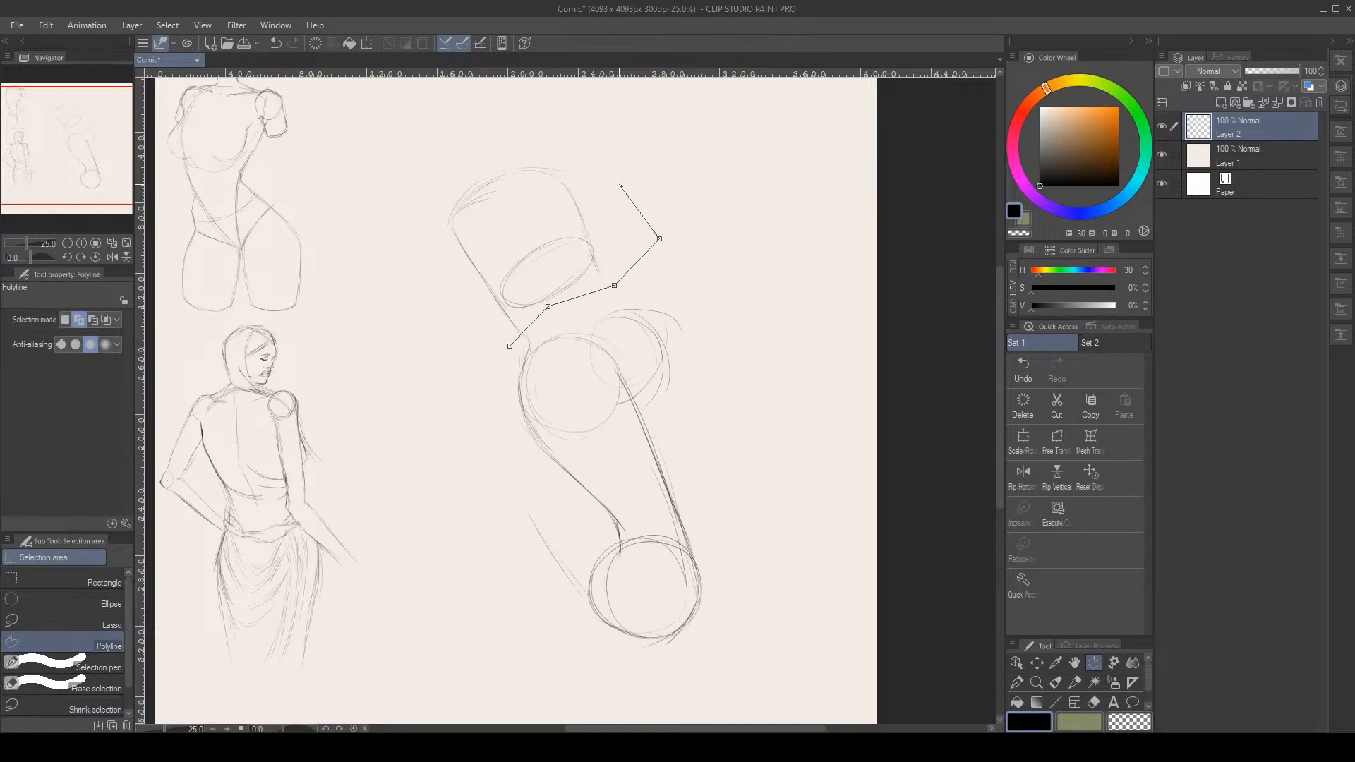
click(602, 165)
click(488, 134)
click(384, 199)
click(510, 346)
Enlarge the selected torso cylinder to 109%, nudge it up and left above the hips, and deselect
key(ctrl+t)
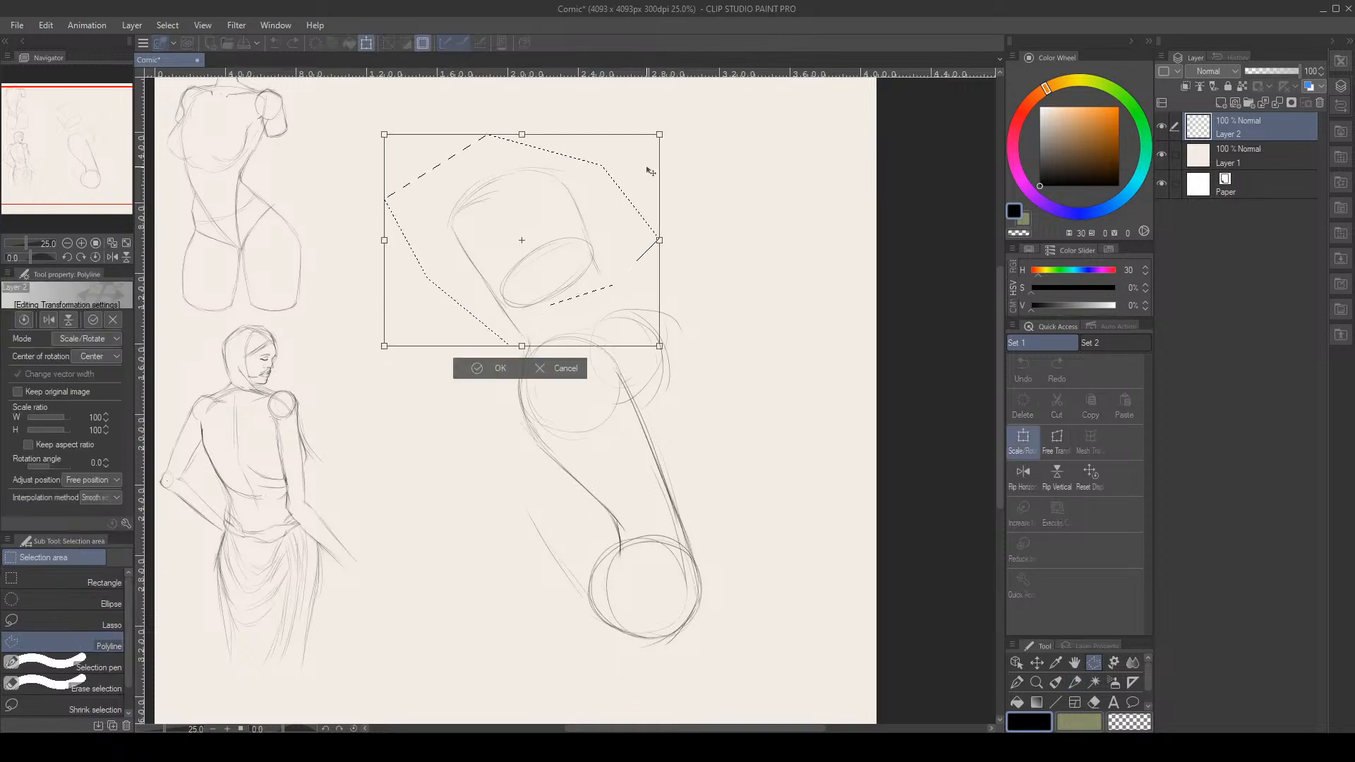
drag(660, 133, 683, 115)
drag(639, 212, 624, 206)
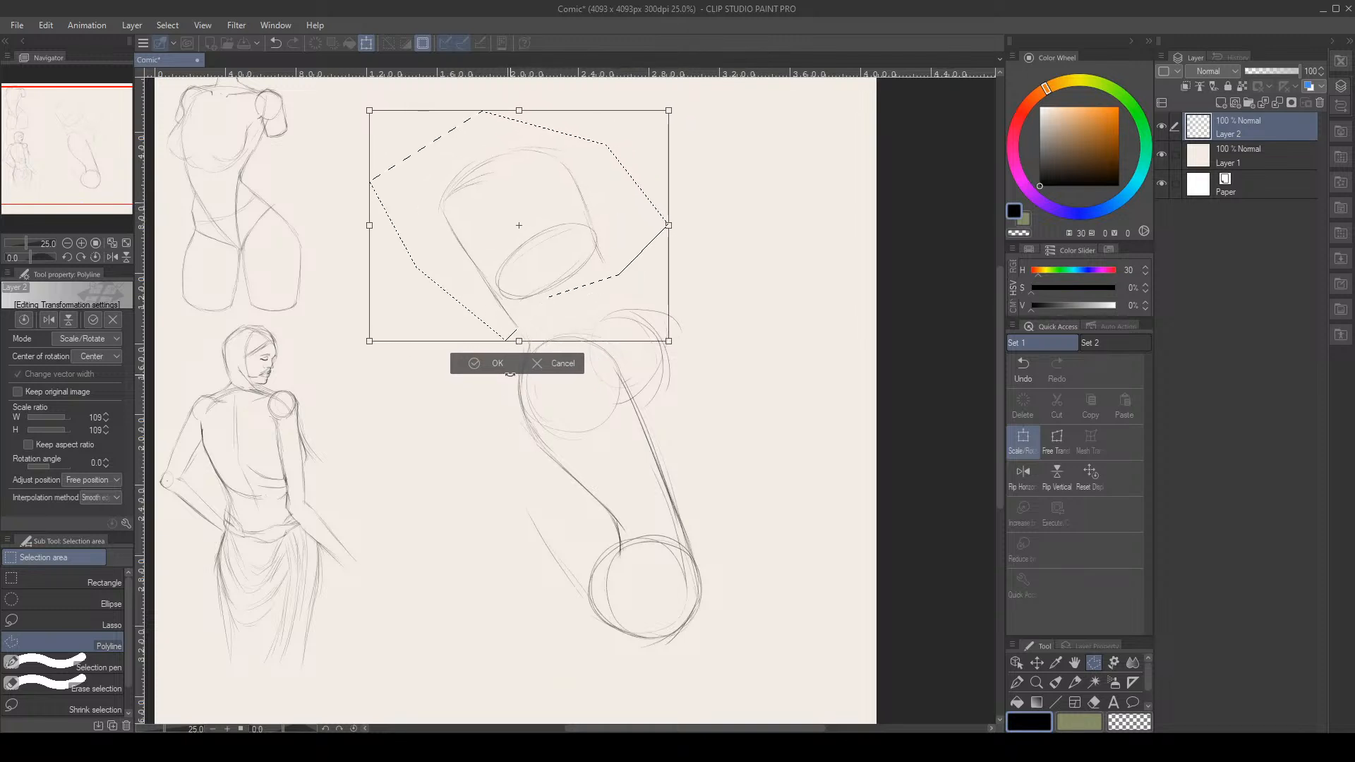
key(Return)
key(ctrl+d)
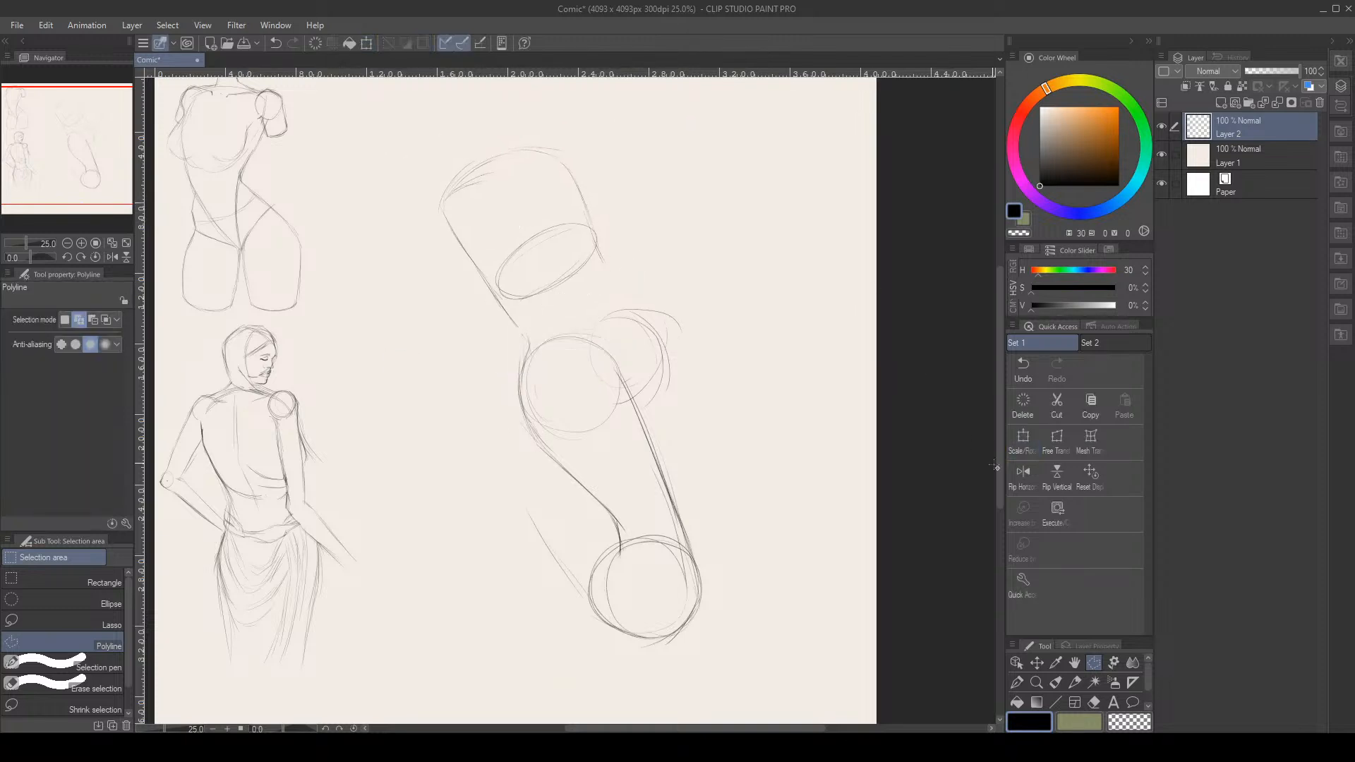
Pencil both waist contours, connecting the torso cylinder's sides to the hip circles
click(1073, 682)
mouse_move(523, 345)
mouse_down()
mouse_move(493, 301)
mouse_move(511, 326)
mouse_move(501, 308)
mouse_move(516, 401)
mouse_up()
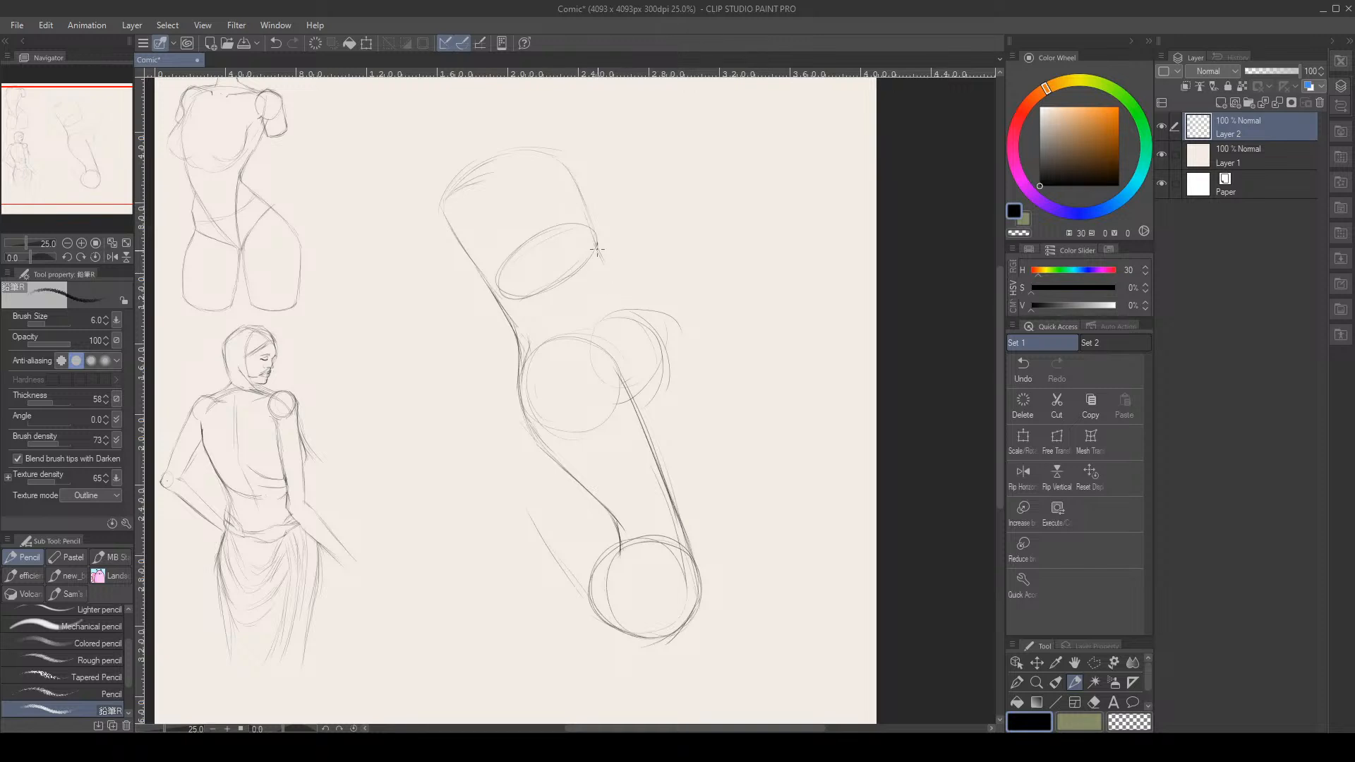
mouse_move(597, 254)
mouse_down()
mouse_move(616, 283)
mouse_move(595, 240)
mouse_move(633, 312)
mouse_up()
Restate the right thigh contour with overlapping pencil strokes from the hip to the knee circle
drag(625, 373, 667, 455)
drag(635, 403, 679, 503)
drag(647, 426, 697, 578)
drag(680, 519, 694, 585)
Erase the doubled lines inside the right thigh contour and redraw its lower stretch beside the knee
key(e)
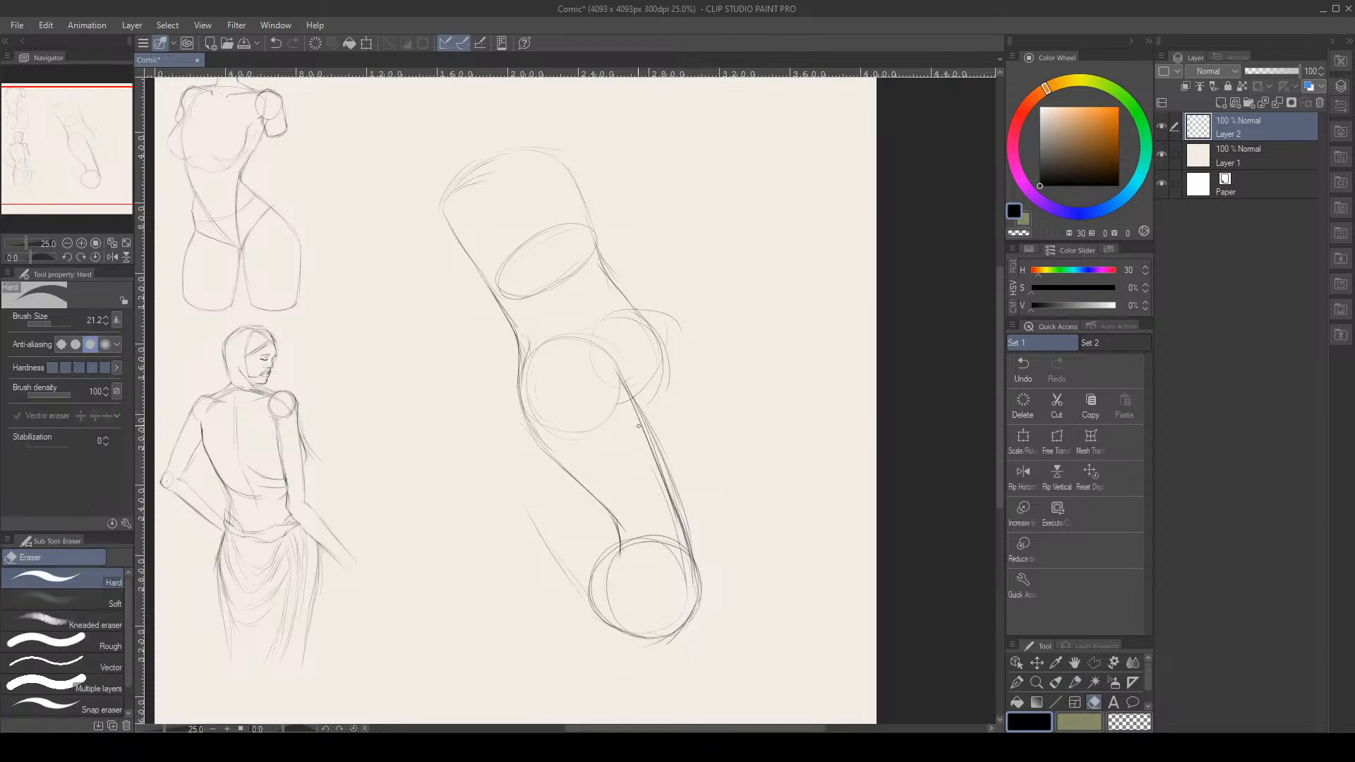
mouse_move(639, 427)
mouse_down()
mouse_move(684, 531)
mouse_move(623, 394)
mouse_move(688, 558)
mouse_up()
key(p)
drag(687, 511, 698, 577)
drag(694, 543, 692, 591)
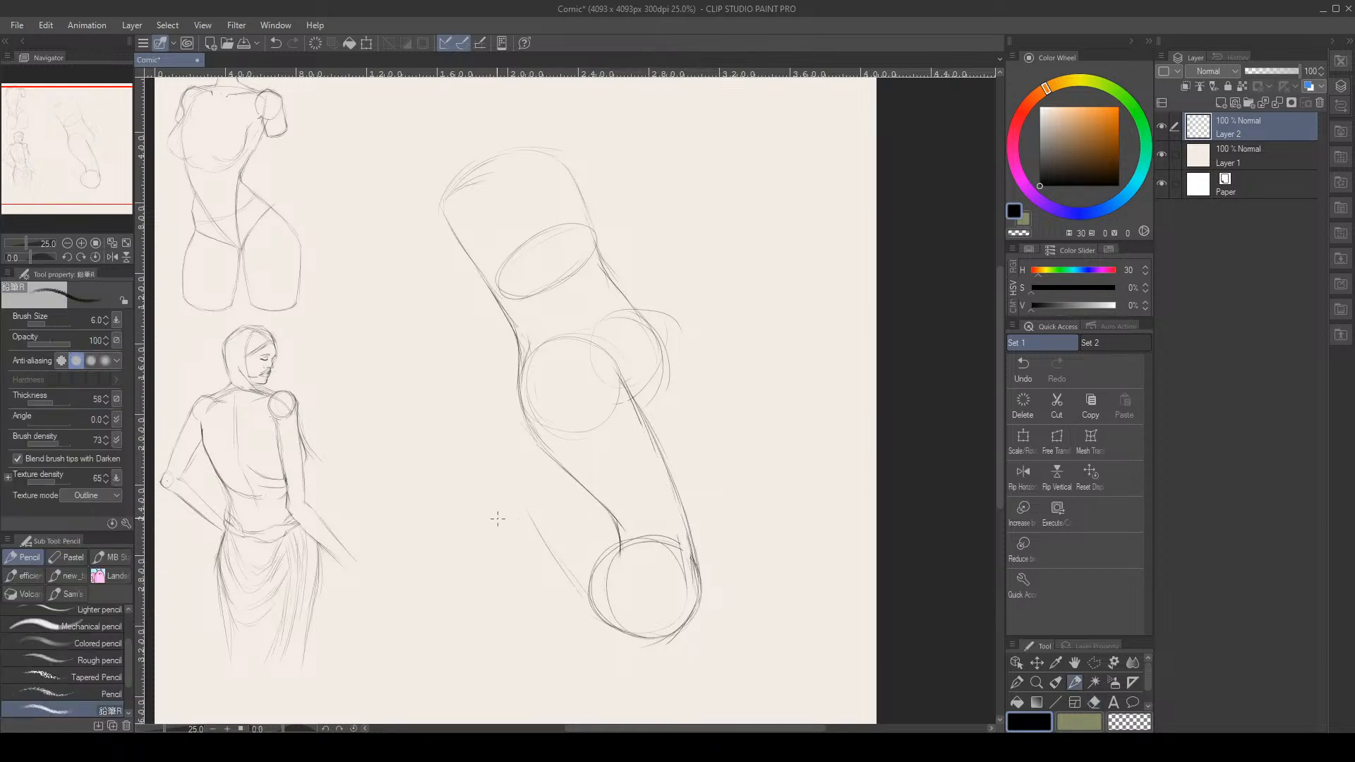
Pencil the lower-leg contour up from the knee and start a rounded form at its upper end beside the hip
mouse_move(608, 624)
mouse_down()
mouse_move(558, 560)
mouse_move(542, 513)
mouse_up()
drag(557, 558, 513, 470)
drag(526, 427, 514, 422)
drag(493, 422, 470, 476)
drag(503, 422, 488, 419)
drag(481, 438, 462, 496)
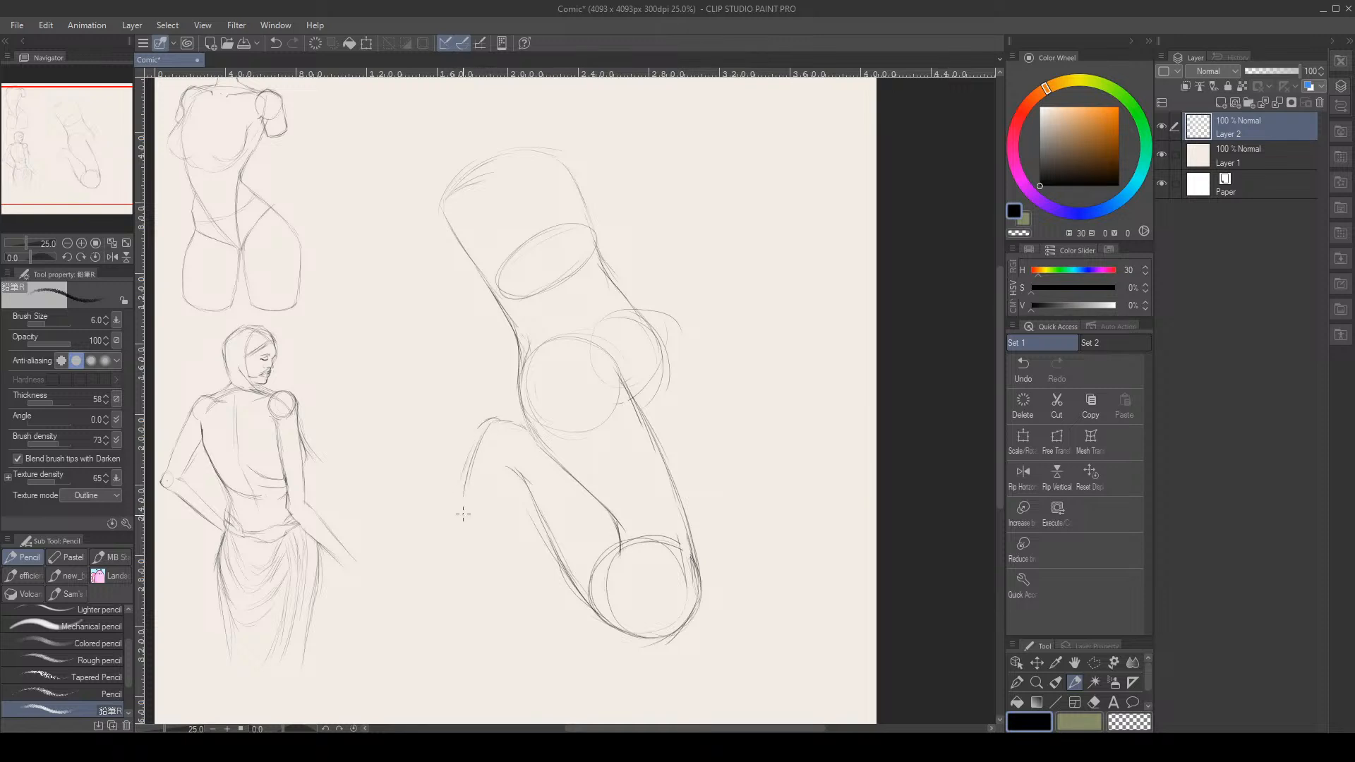
Complete the rounded form beside the hip with its inner curve, outer edge, and closed lower end
mouse_move(477, 447)
mouse_down()
mouse_move(461, 500)
mouse_move(481, 484)
mouse_move(457, 456)
mouse_move(464, 511)
mouse_move(504, 524)
mouse_up()
mouse_move(506, 492)
mouse_down()
mouse_move(515, 465)
mouse_move(509, 502)
mouse_up()
mouse_move(495, 418)
mouse_down()
mouse_move(484, 416)
mouse_move(455, 483)
mouse_up()
mouse_move(454, 506)
mouse_down()
mouse_move(494, 536)
mouse_move(514, 532)
mouse_move(515, 504)
mouse_up()
drag(467, 388, 523, 564)
drag(543, 371, 458, 554)
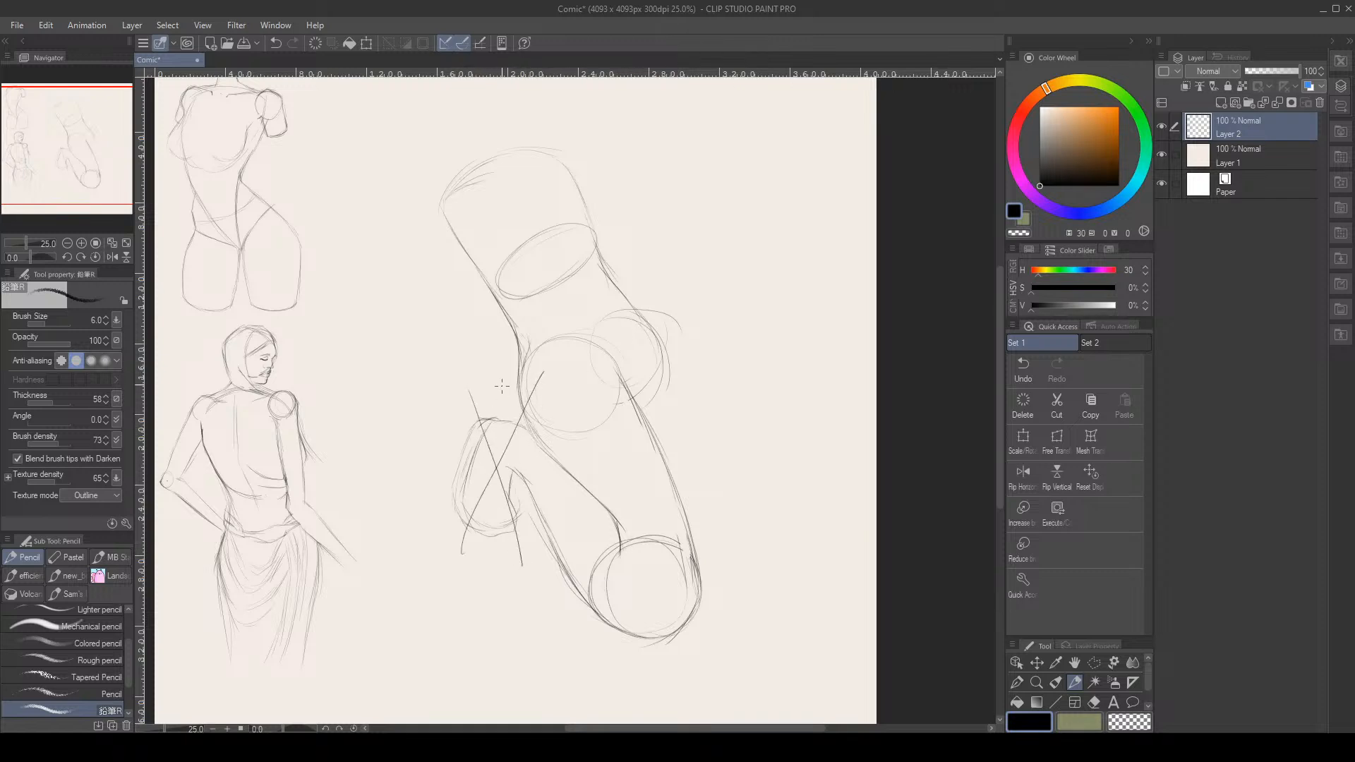
drag(494, 378, 501, 579)
drag(514, 417, 463, 564)
click(1019, 370)
click(1025, 372)
click(1038, 360)
click(1094, 661)
click(516, 480)
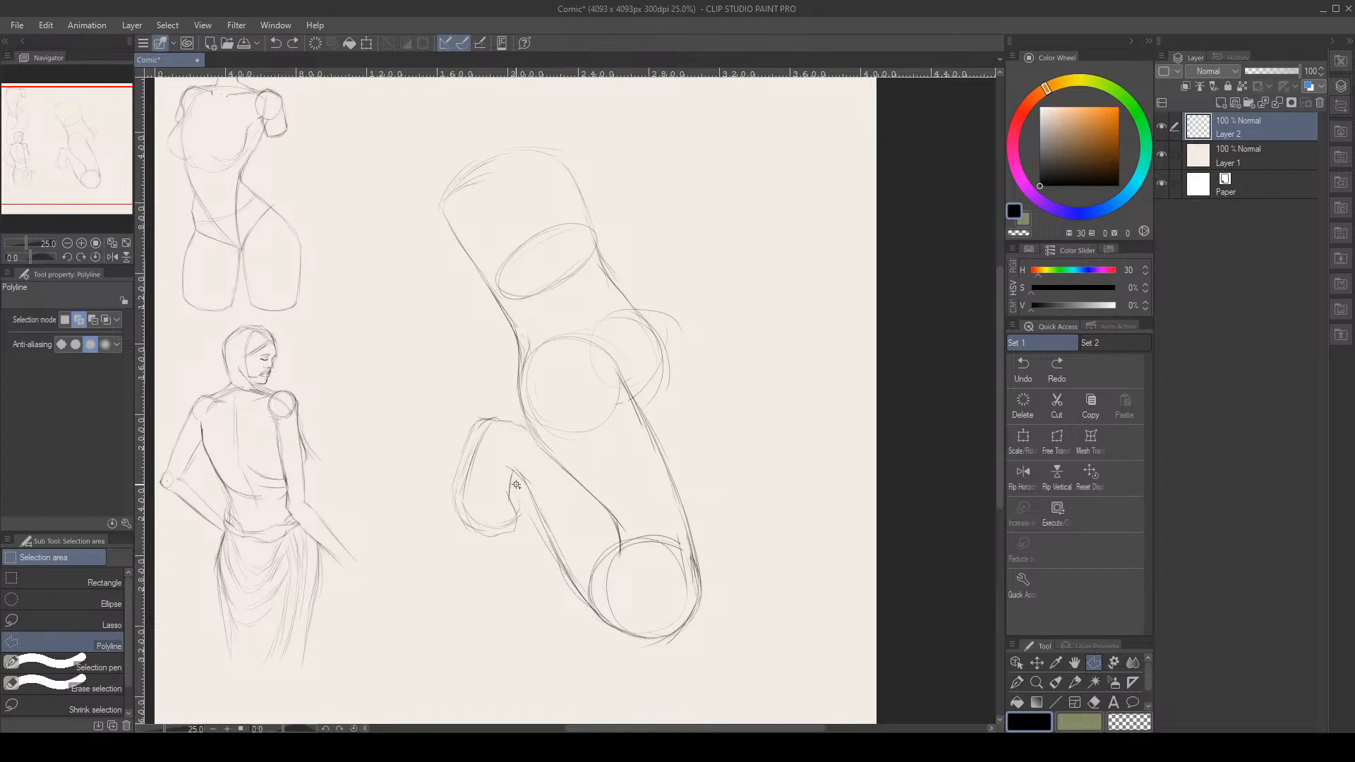
click(515, 480)
Redraw the upper edge of the rounded form beside the hip in pencil and erase its stray lines
click(1075, 681)
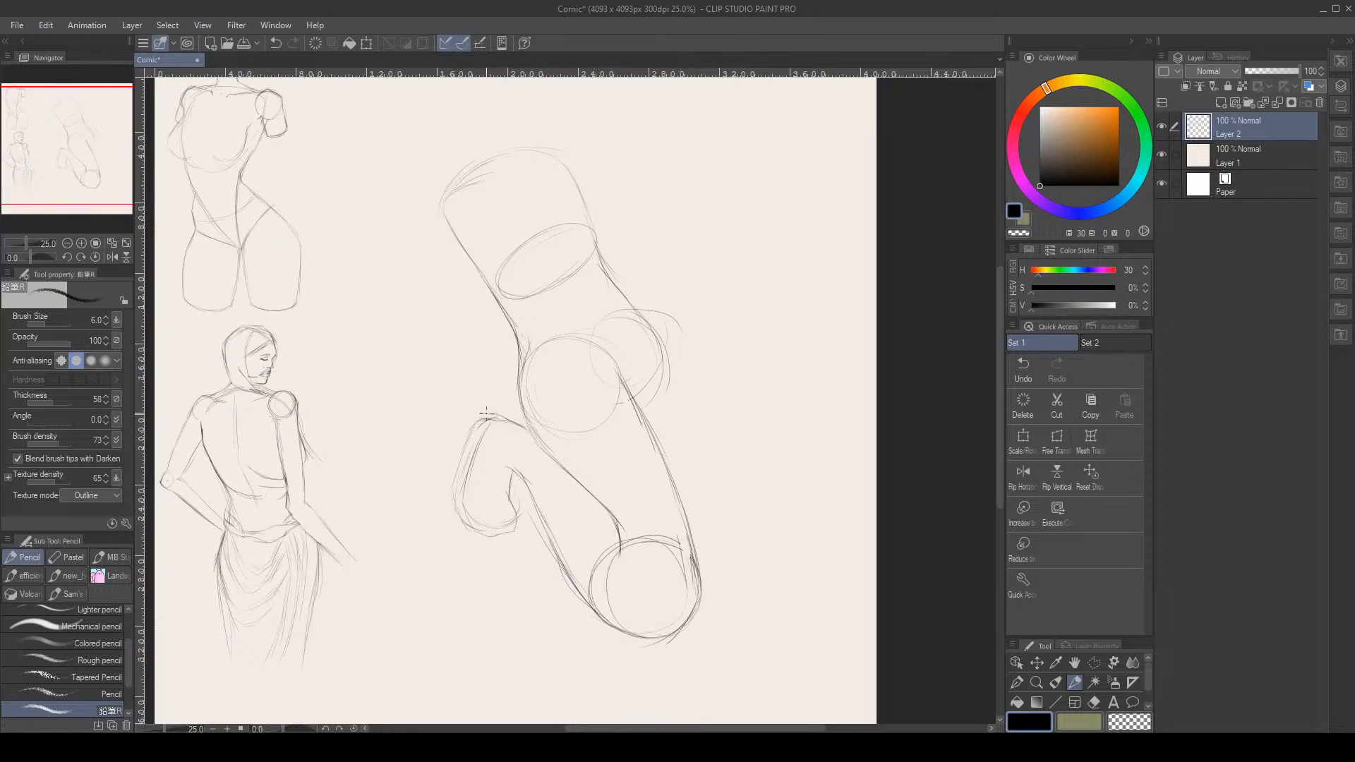
key(e)
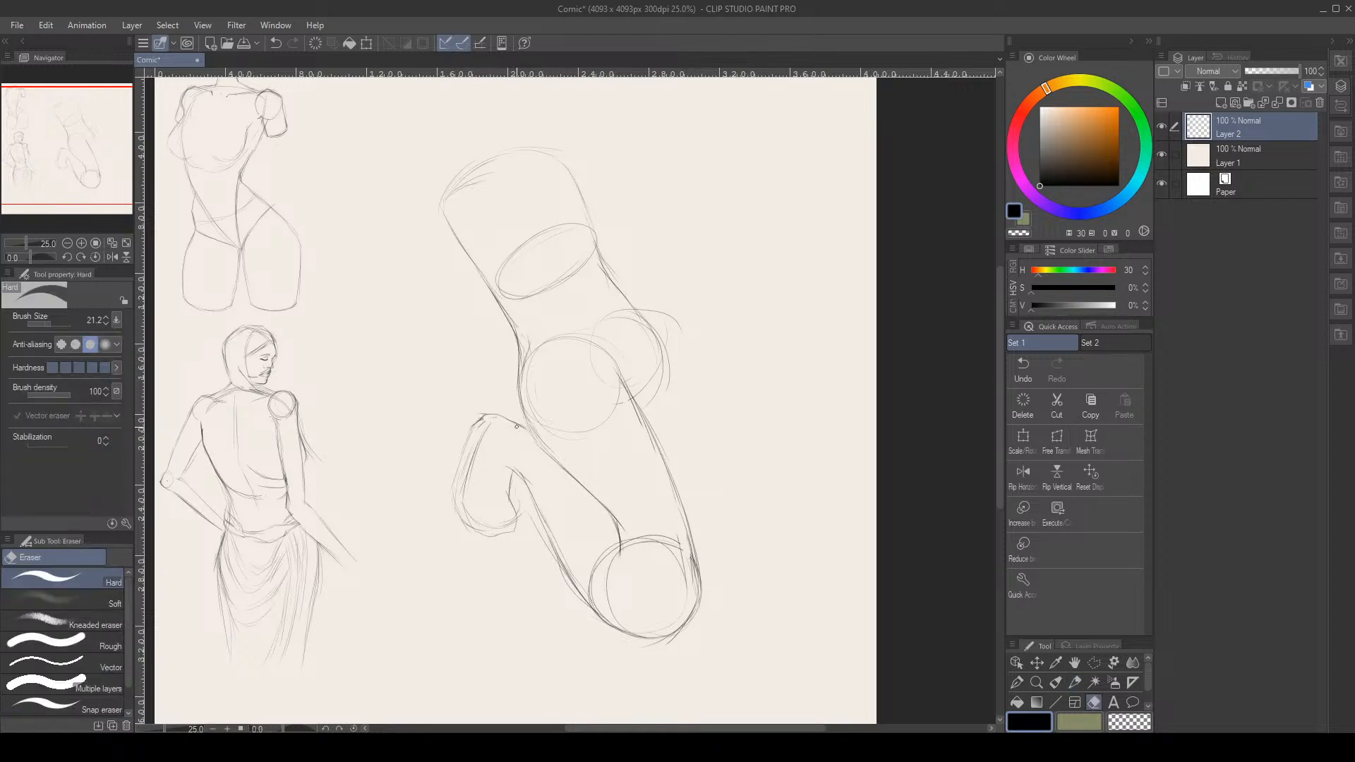
key(p)
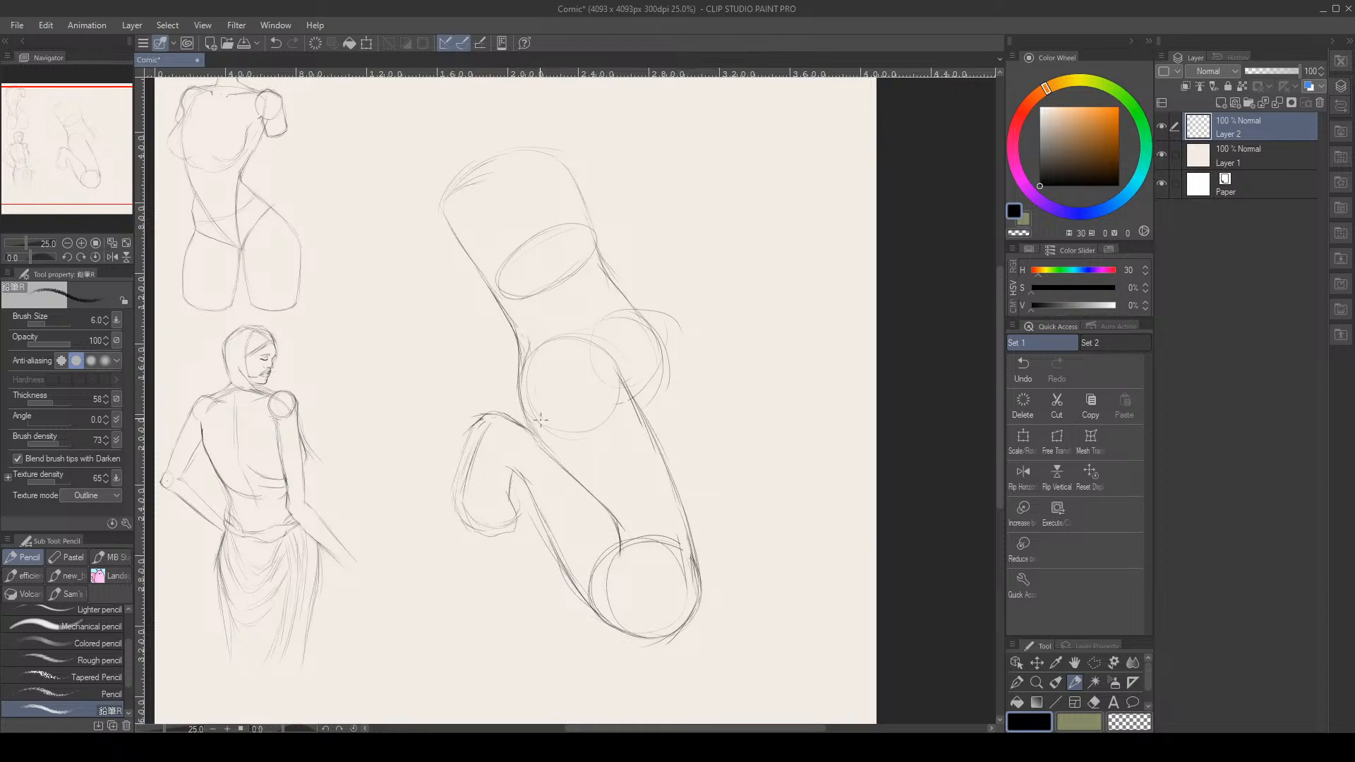
Restate the near thigh's inner contour from the hip, then erase and redraw its lower stretch above the knee circle
mouse_move(524, 397)
mouse_down()
mouse_move(608, 526)
mouse_move(584, 494)
mouse_move(608, 550)
mouse_up()
key(e)
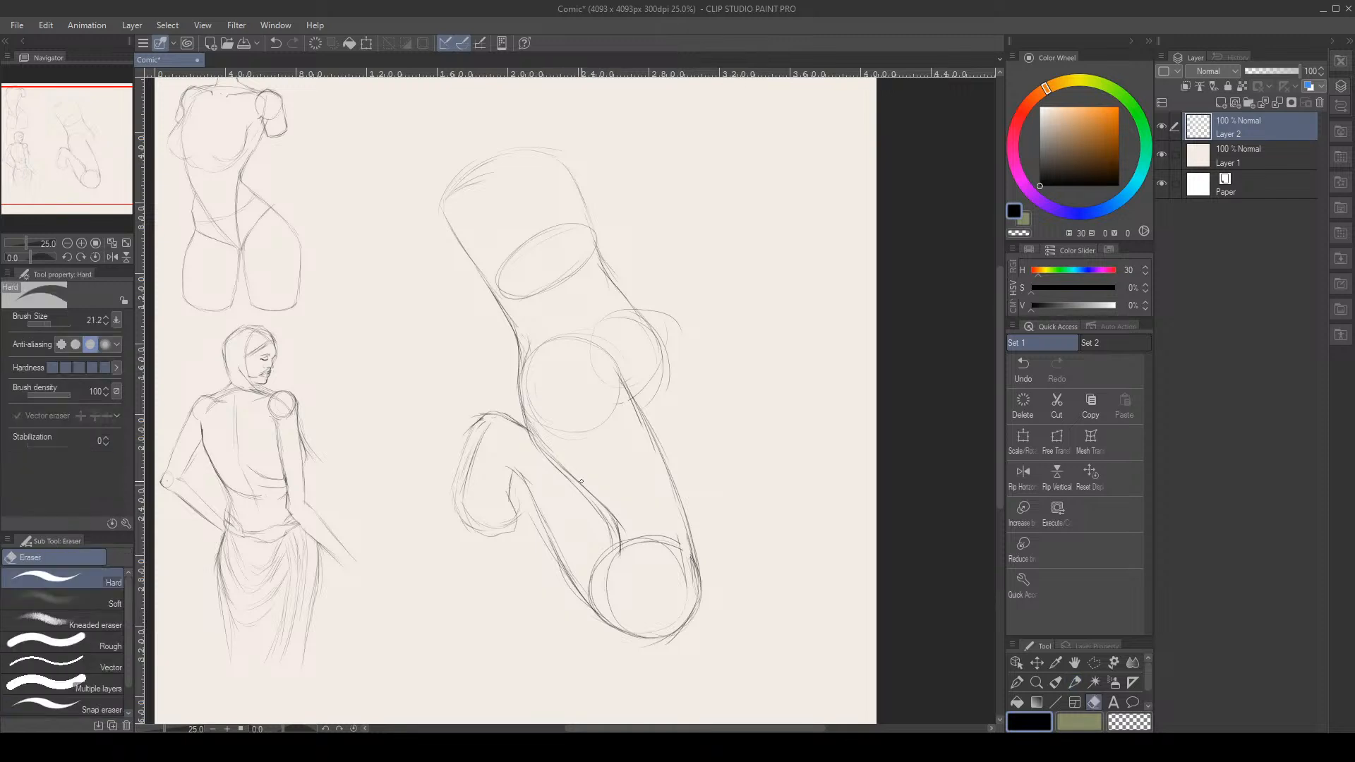
drag(554, 459, 620, 549)
key(p)
key(e)
key(p)
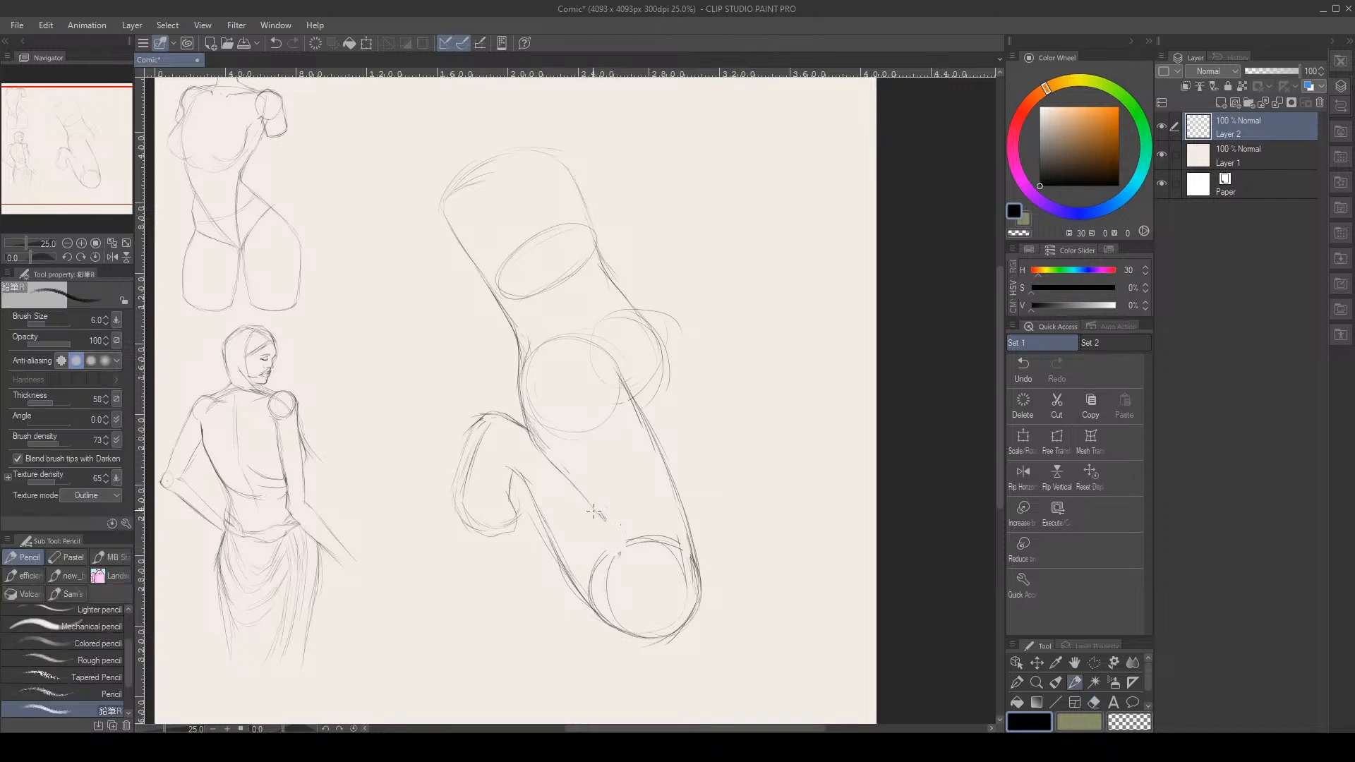
drag(594, 511, 599, 524)
Pencil the second leg's upper contour from the far hip circle outward and curve it around the knee
drag(671, 450, 720, 487)
drag(650, 327, 686, 358)
drag(633, 308, 731, 388)
drag(677, 352, 793, 411)
drag(708, 370, 813, 436)
mouse_move(754, 386)
mouse_down()
mouse_move(833, 449)
mouse_move(823, 458)
mouse_move(824, 471)
mouse_up()
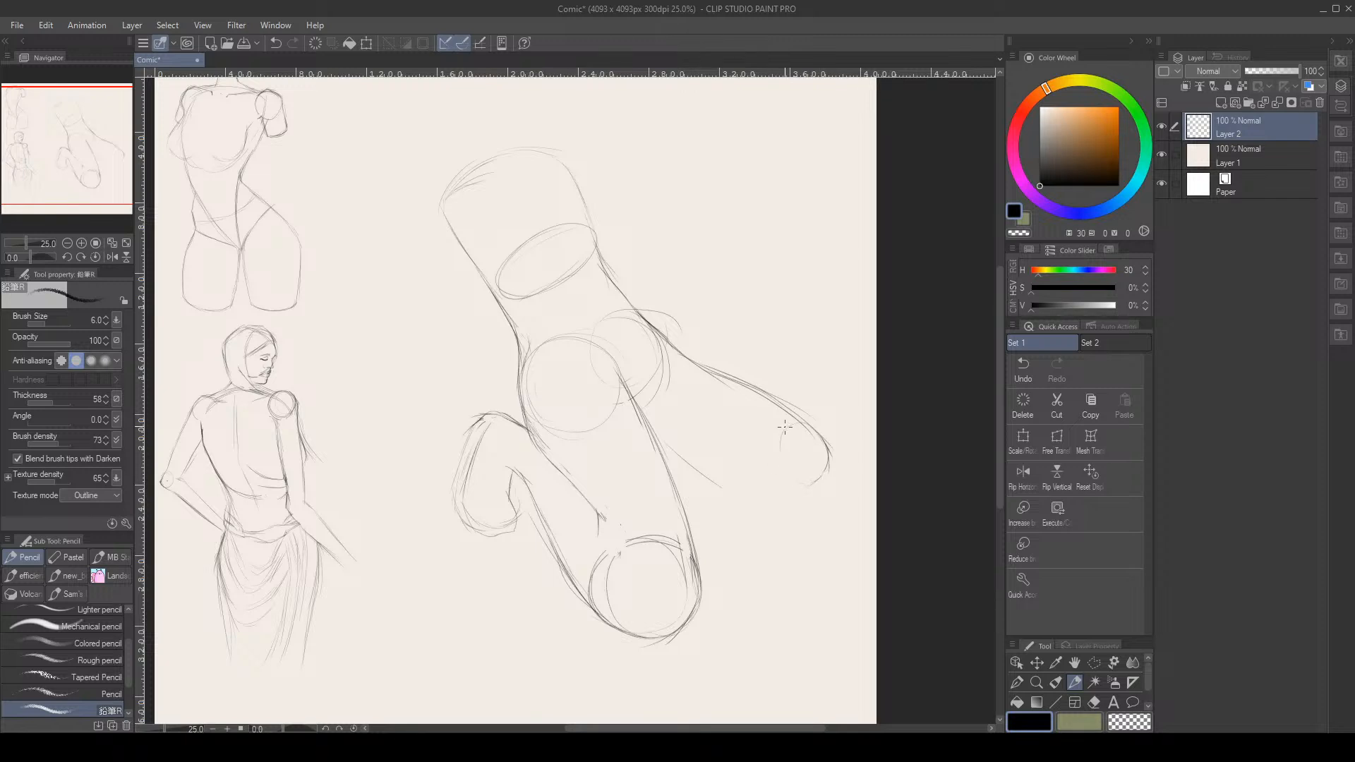
Sketch the second thigh's underside from the knee circle back to the near thigh and restate its upper contour
mouse_move(785, 471)
mouse_down()
mouse_move(786, 432)
mouse_move(827, 476)
mouse_move(801, 427)
mouse_move(779, 481)
mouse_move(737, 434)
mouse_up()
drag(752, 448, 687, 428)
drag(708, 433, 642, 411)
drag(680, 344, 812, 422)
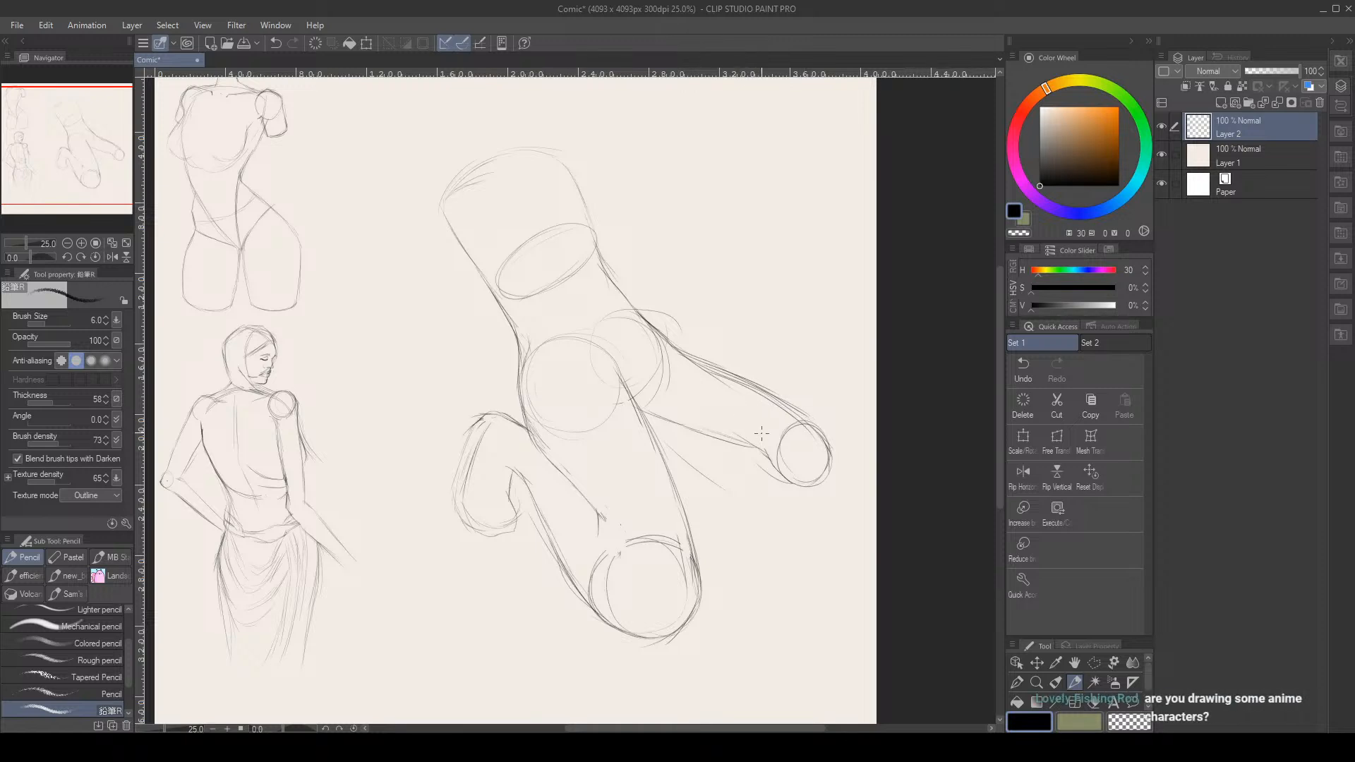
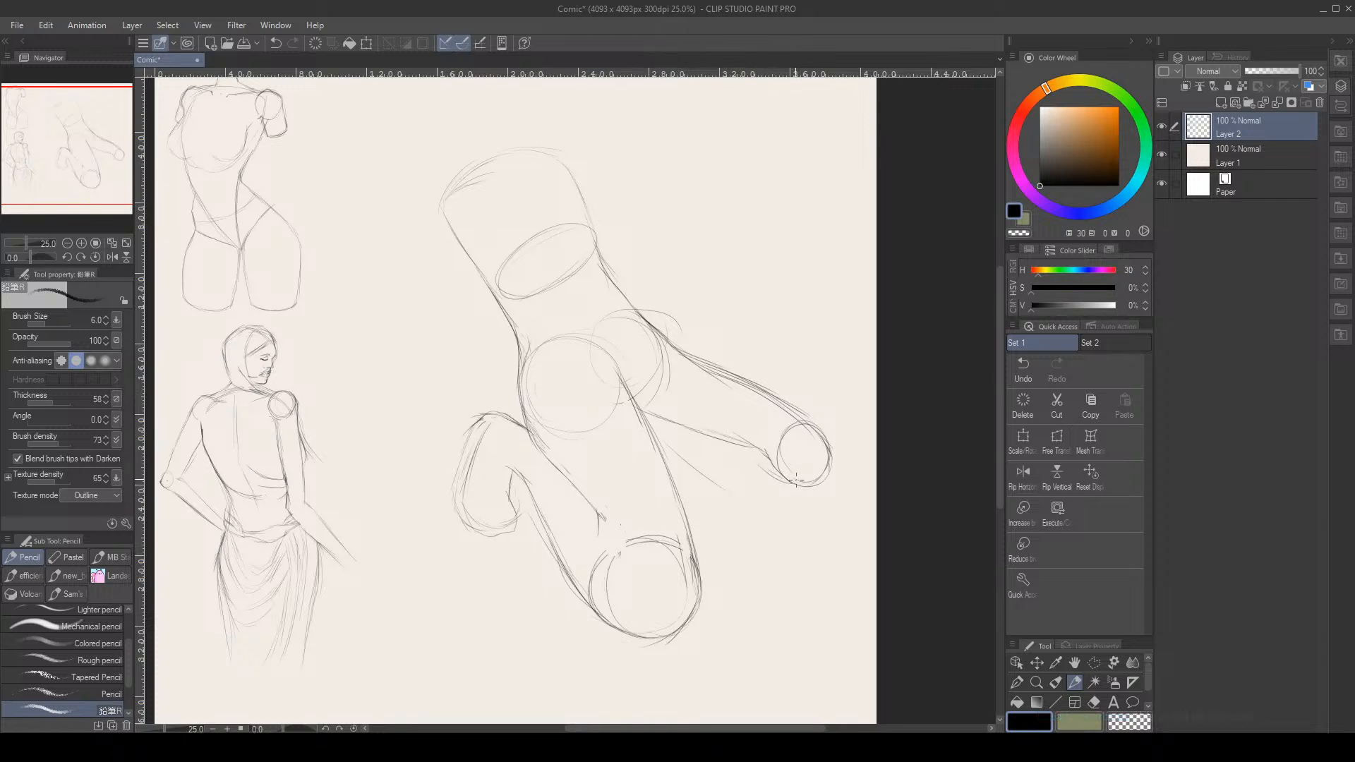
Reinforce the second thigh's underside toward the knee, erase stray marks there, and darken the upper contour at the knee circle
drag(750, 472, 787, 483)
drag(692, 450, 769, 477)
key(e)
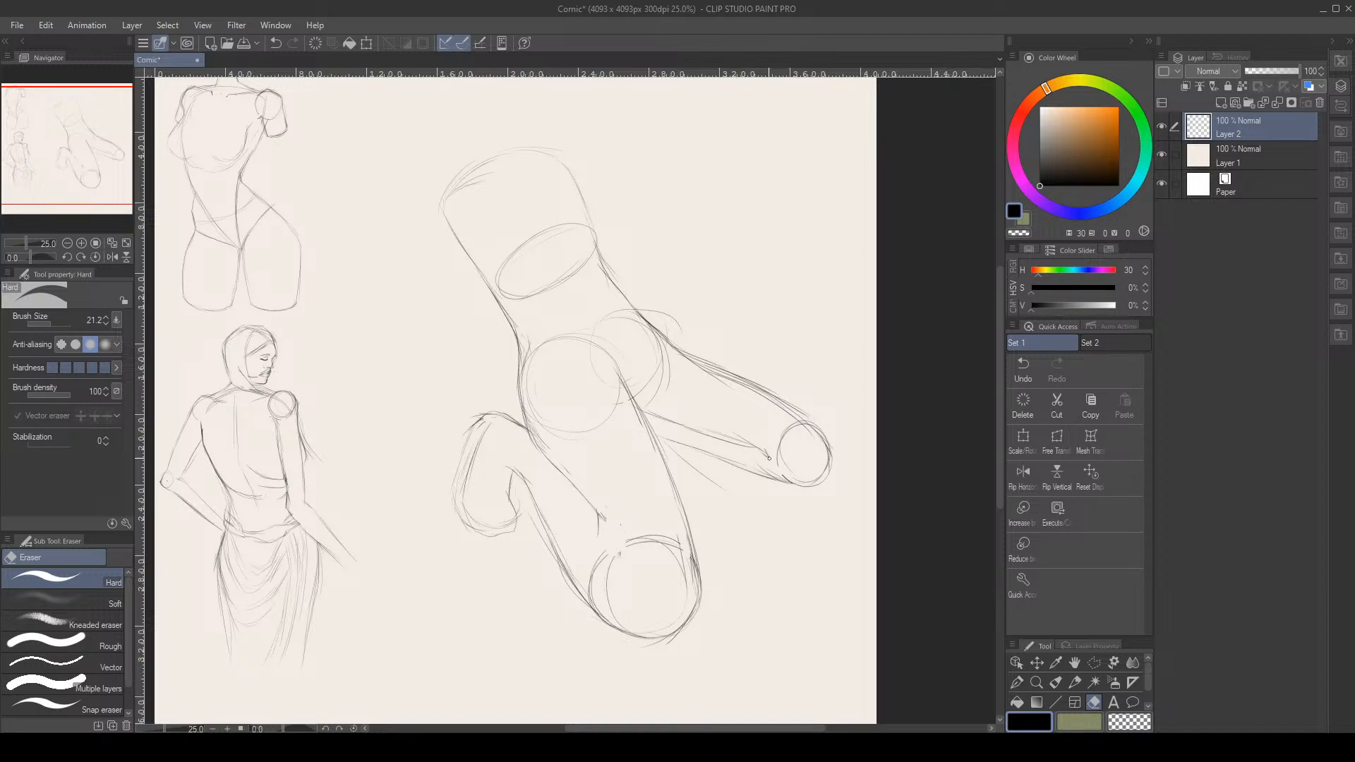
key(p)
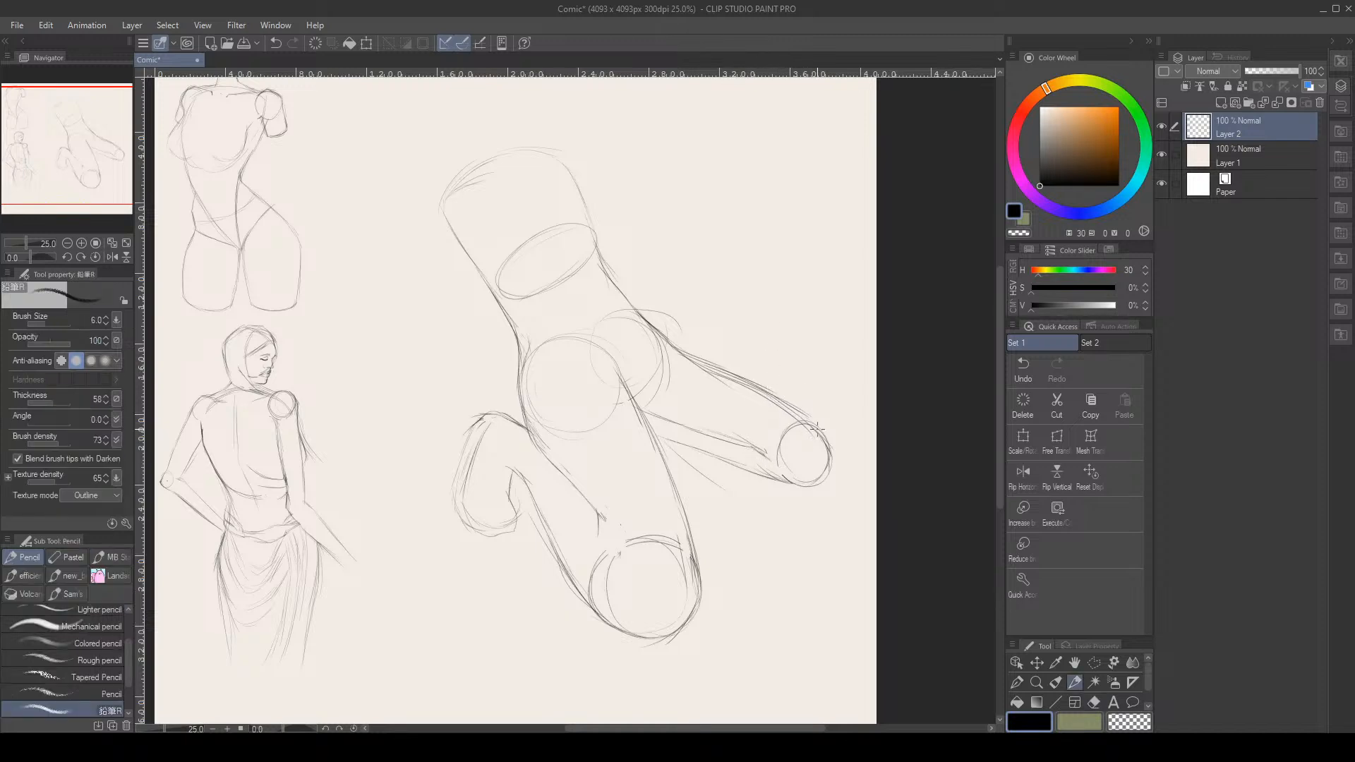
drag(791, 406, 816, 423)
Darken the waist contour where it meets the second thigh and erase the hip circle's excess arc outside it
scroll(620, 272, down, 5)
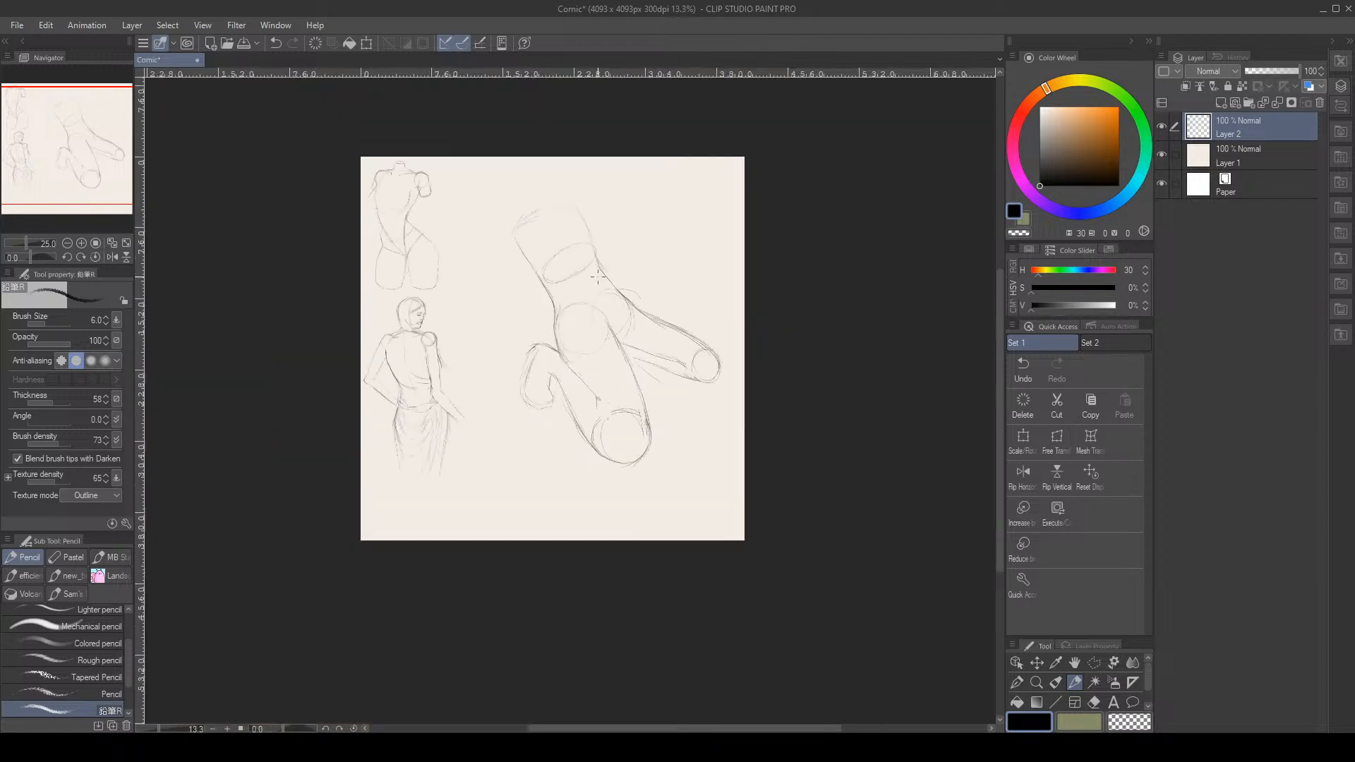
scroll(590, 226, up, 3)
scroll(590, 231, up, 1)
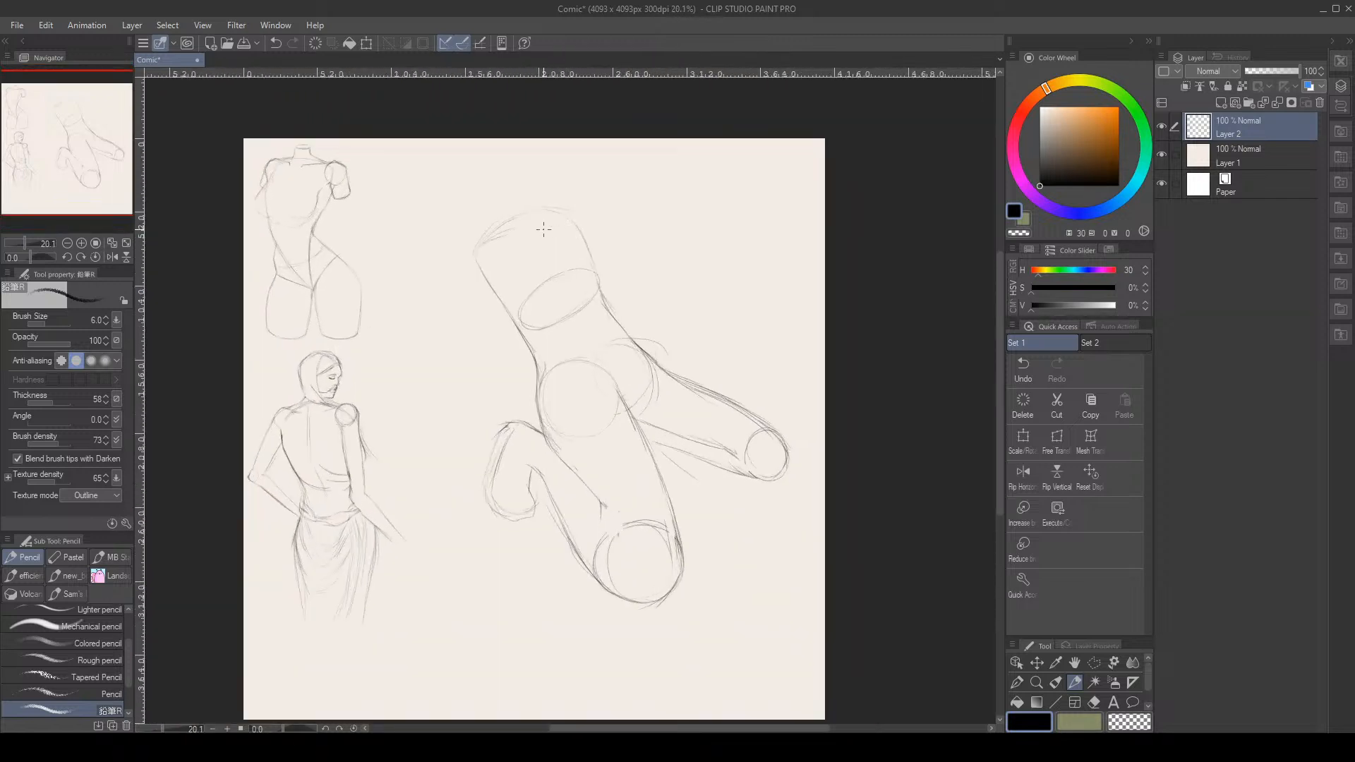
scroll(578, 230, up, 4)
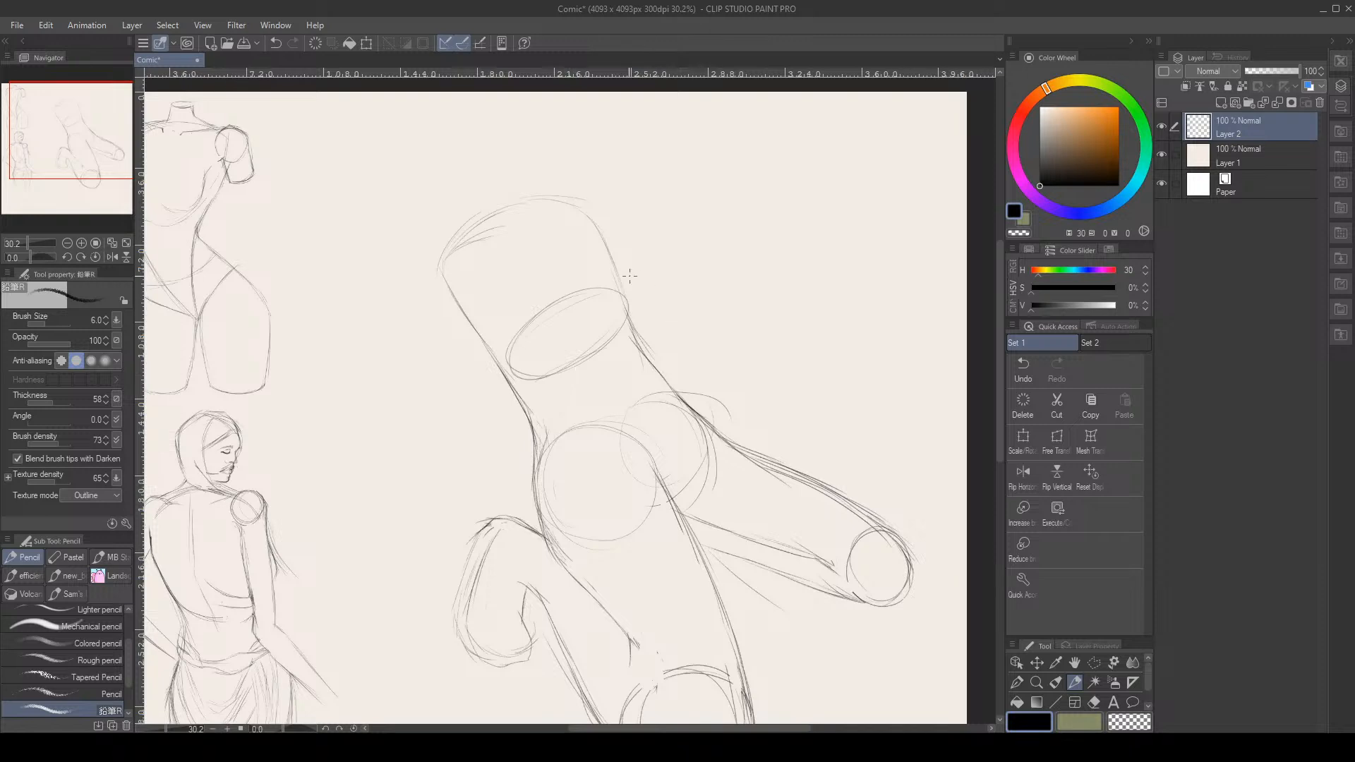
mouse_move(692, 407)
mouse_down()
mouse_move(667, 390)
mouse_move(730, 438)
mouse_up()
key(e)
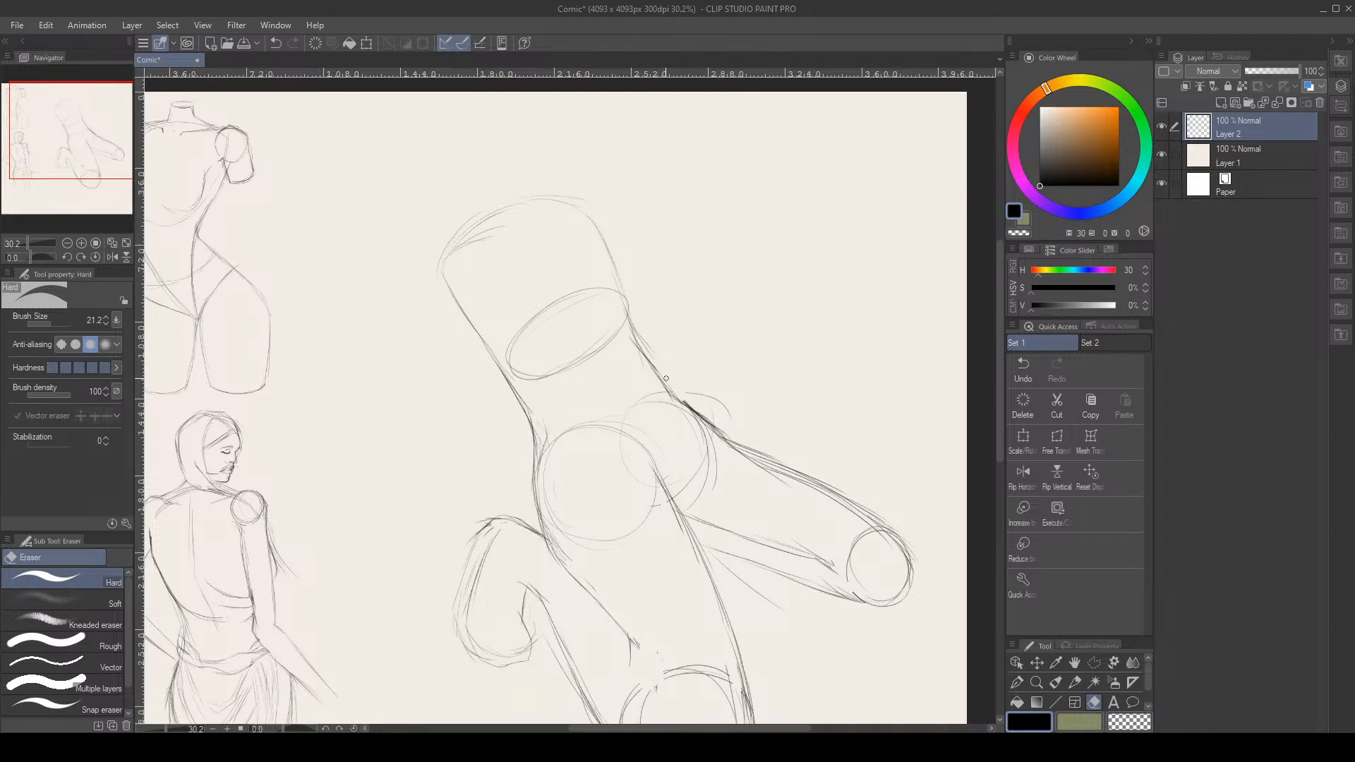
key(p)
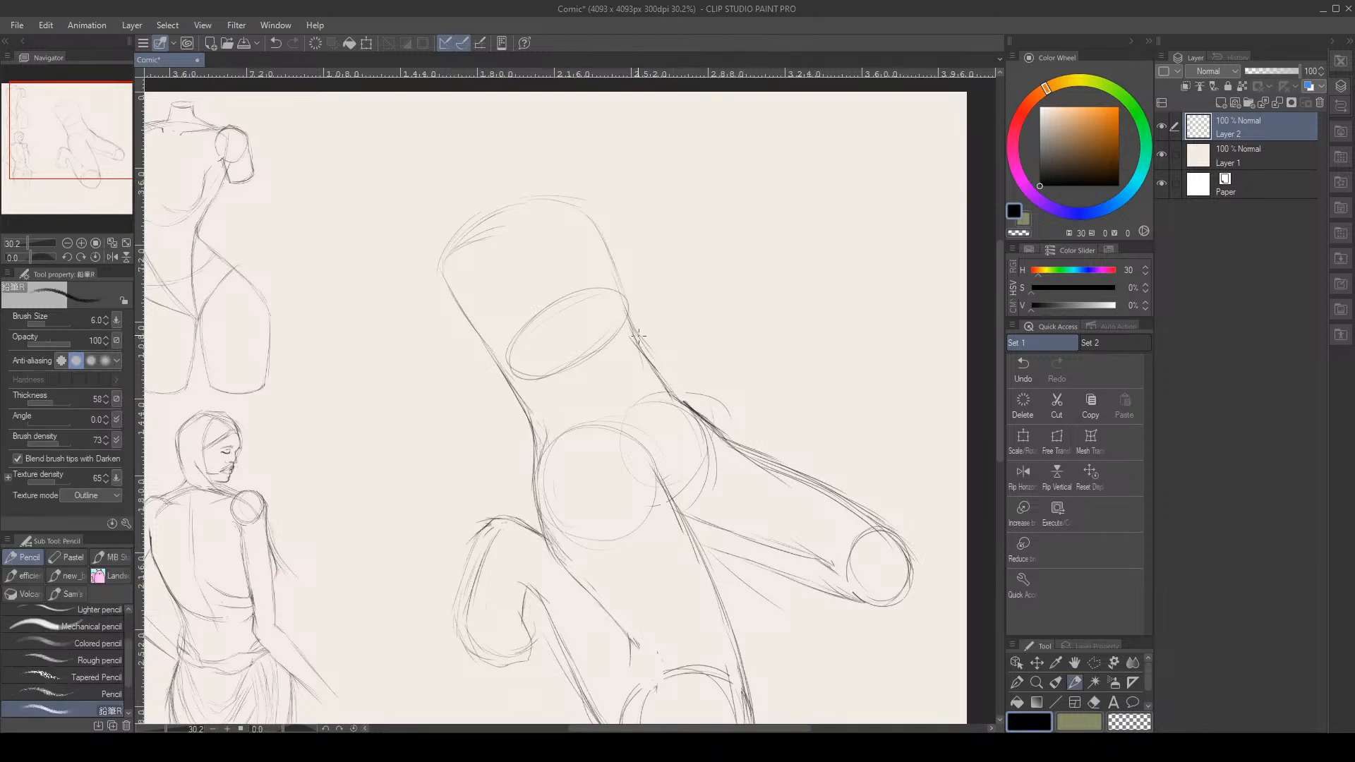
key(e)
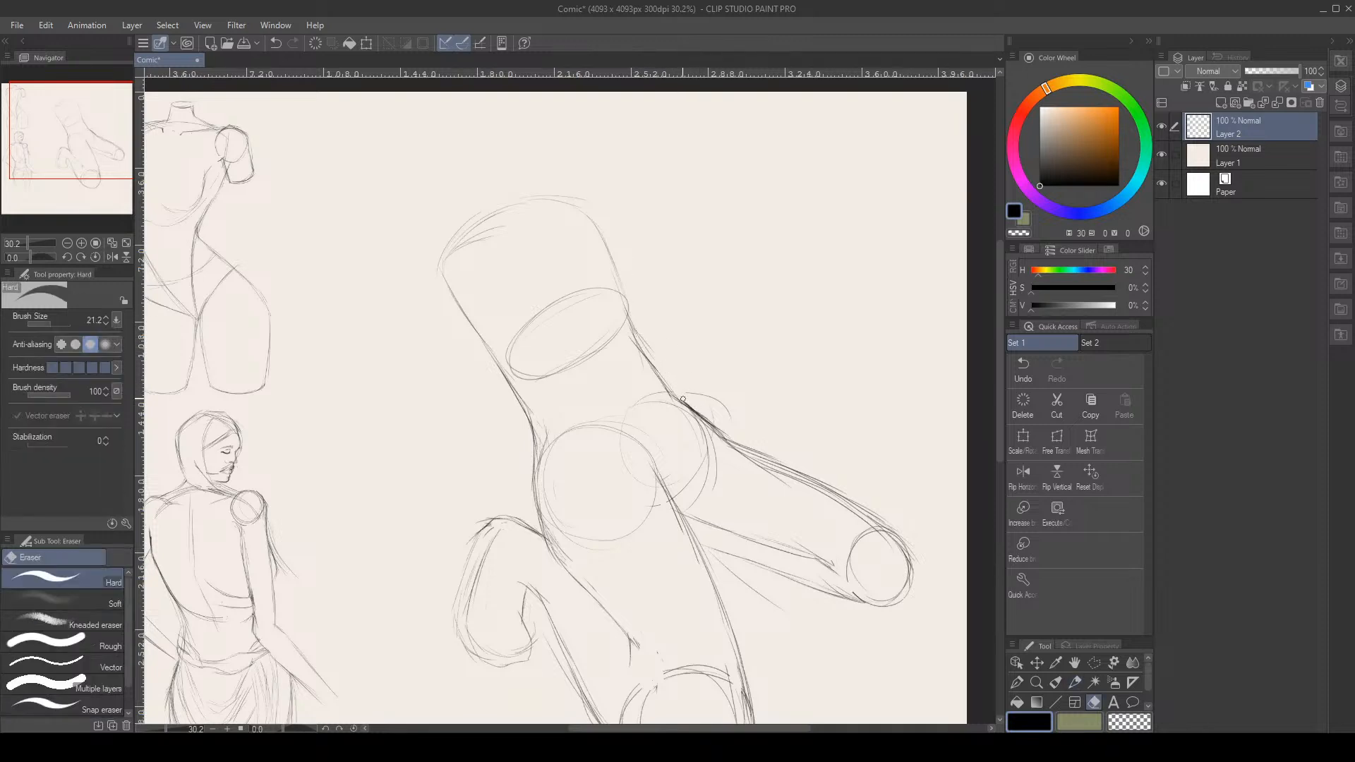
key(p)
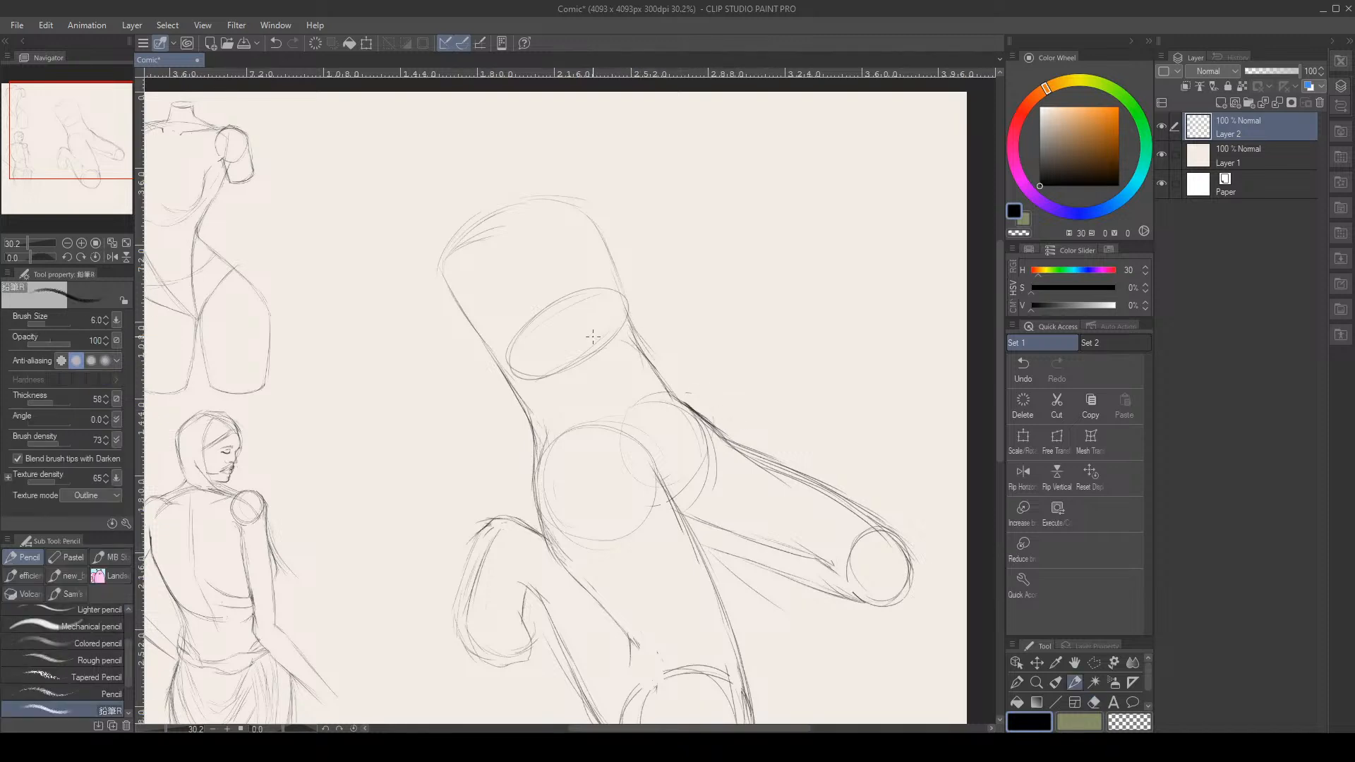
Pencil the ribcage side up from the waist ellipse, trim it, and round it into a shoulder line across the torso's top
drag(627, 323, 626, 263)
drag(628, 233, 622, 280)
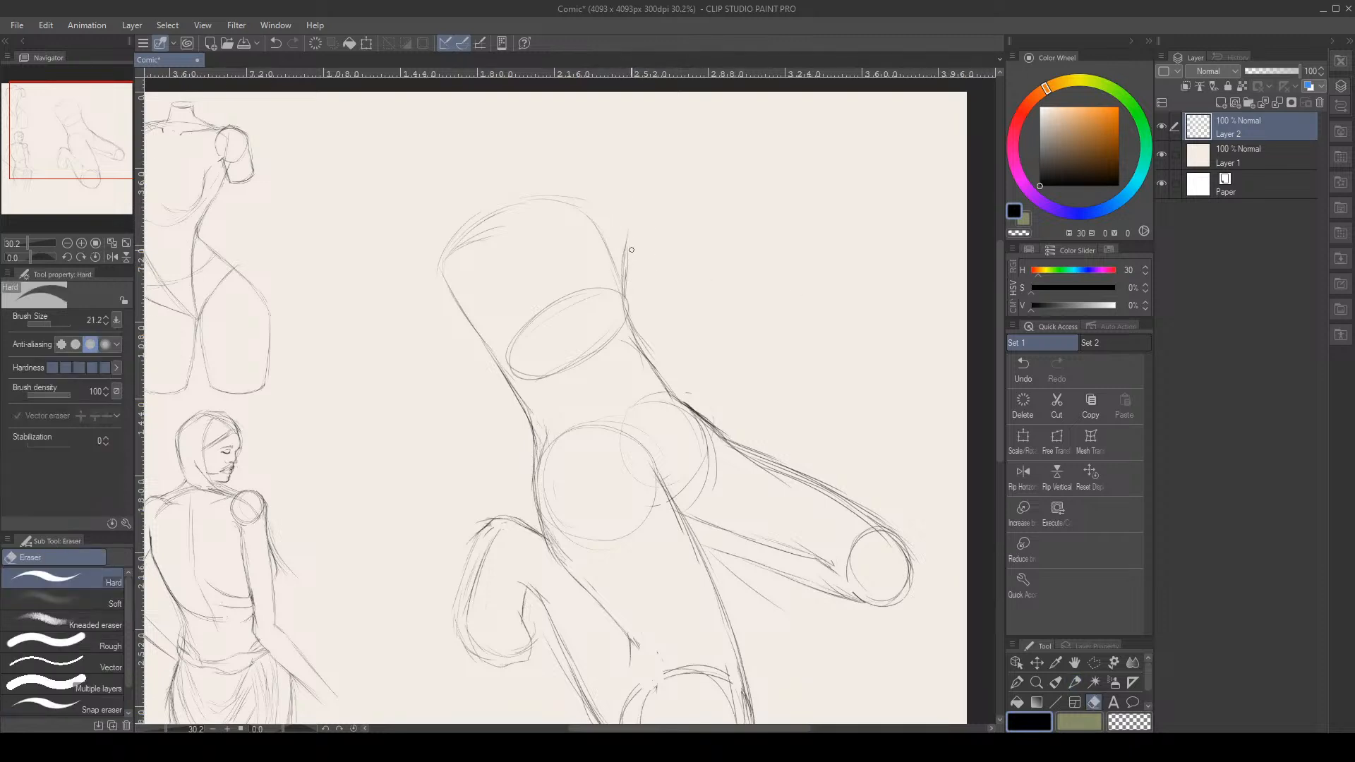
mouse_move(628, 232)
mouse_down()
mouse_move(621, 281)
mouse_move(624, 268)
mouse_up()
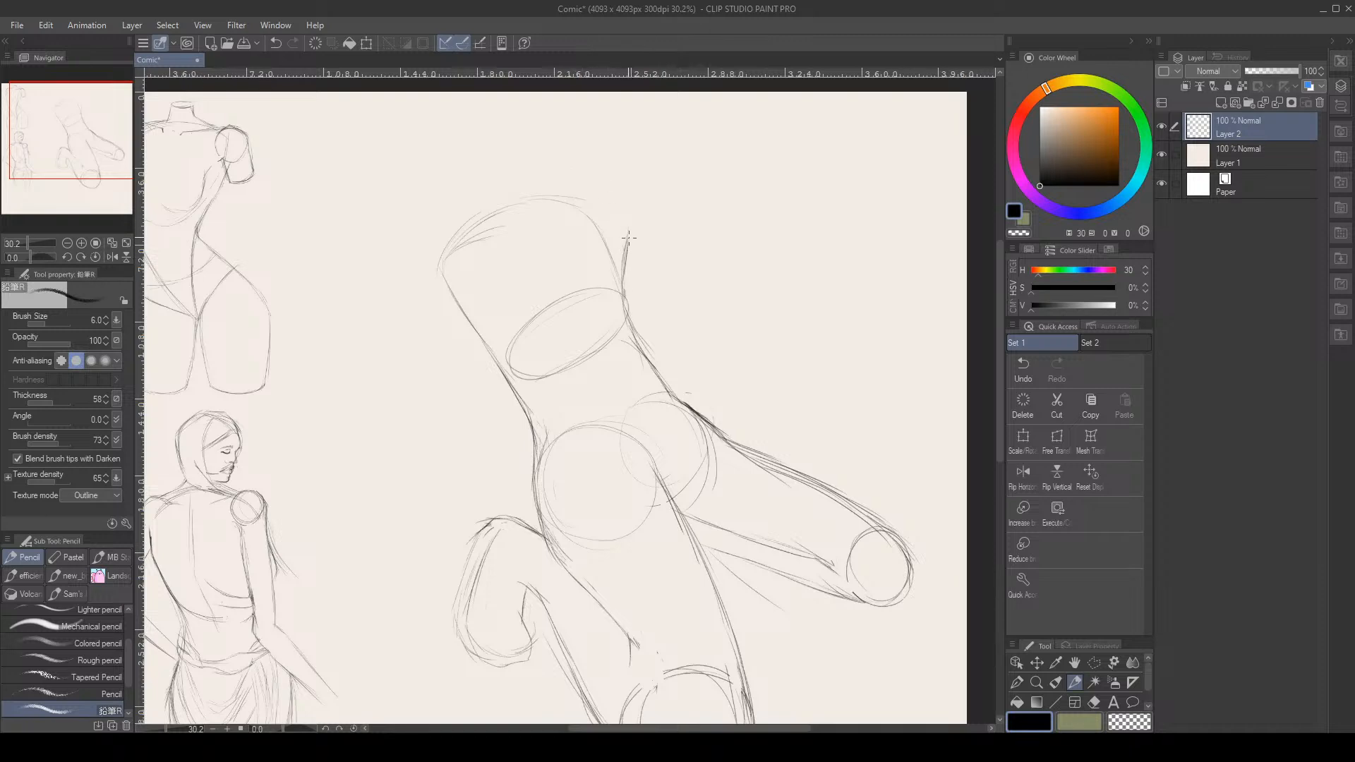
drag(626, 243, 612, 216)
drag(577, 213, 468, 217)
mouse_move(587, 204)
mouse_down()
mouse_move(496, 190)
mouse_move(588, 210)
mouse_move(447, 197)
mouse_move(537, 204)
mouse_move(494, 201)
mouse_move(507, 205)
mouse_move(457, 230)
mouse_move(552, 190)
mouse_move(465, 240)
mouse_move(487, 214)
mouse_move(510, 204)
mouse_move(458, 265)
mouse_move(456, 297)
mouse_move(500, 209)
mouse_move(466, 239)
mouse_up()
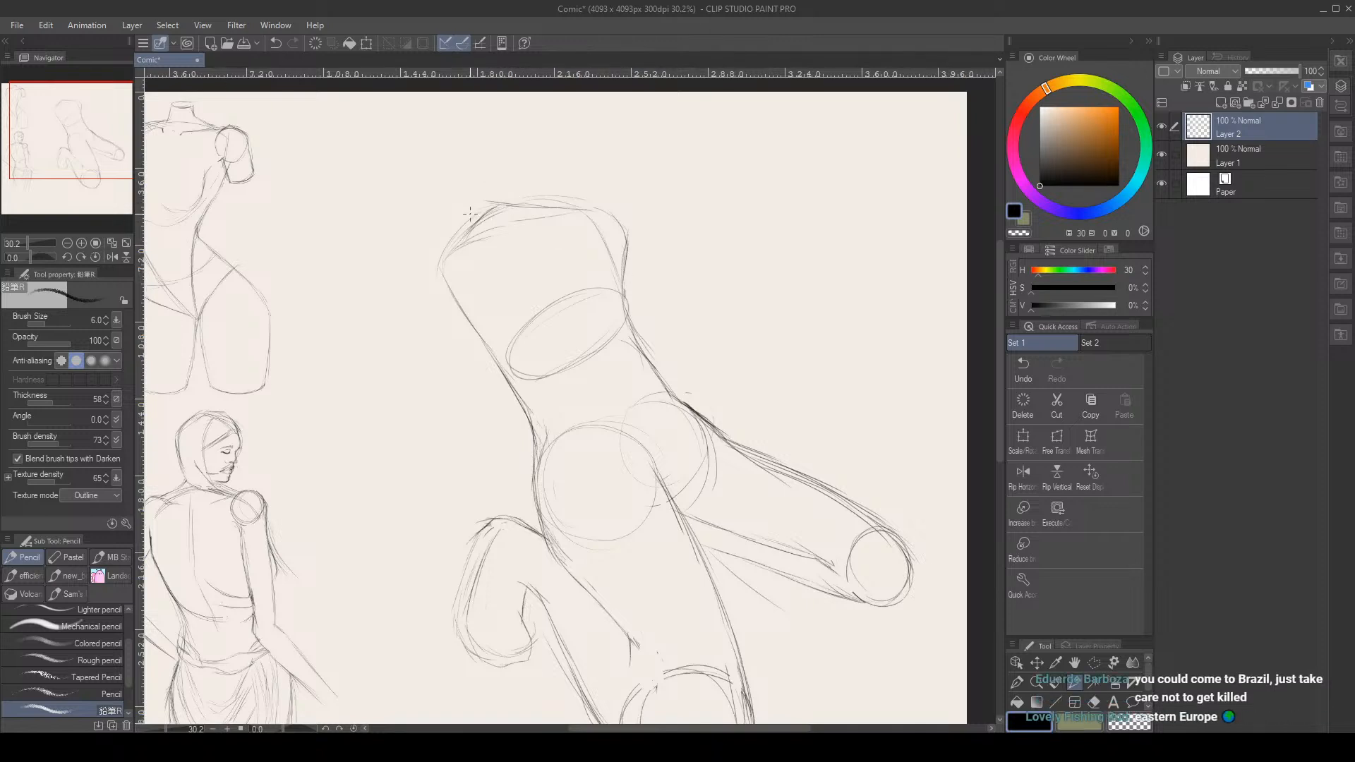
Build up the torso's outer shoulder corner with short overlapping strokes running down into the long side contour
drag(480, 208, 460, 213)
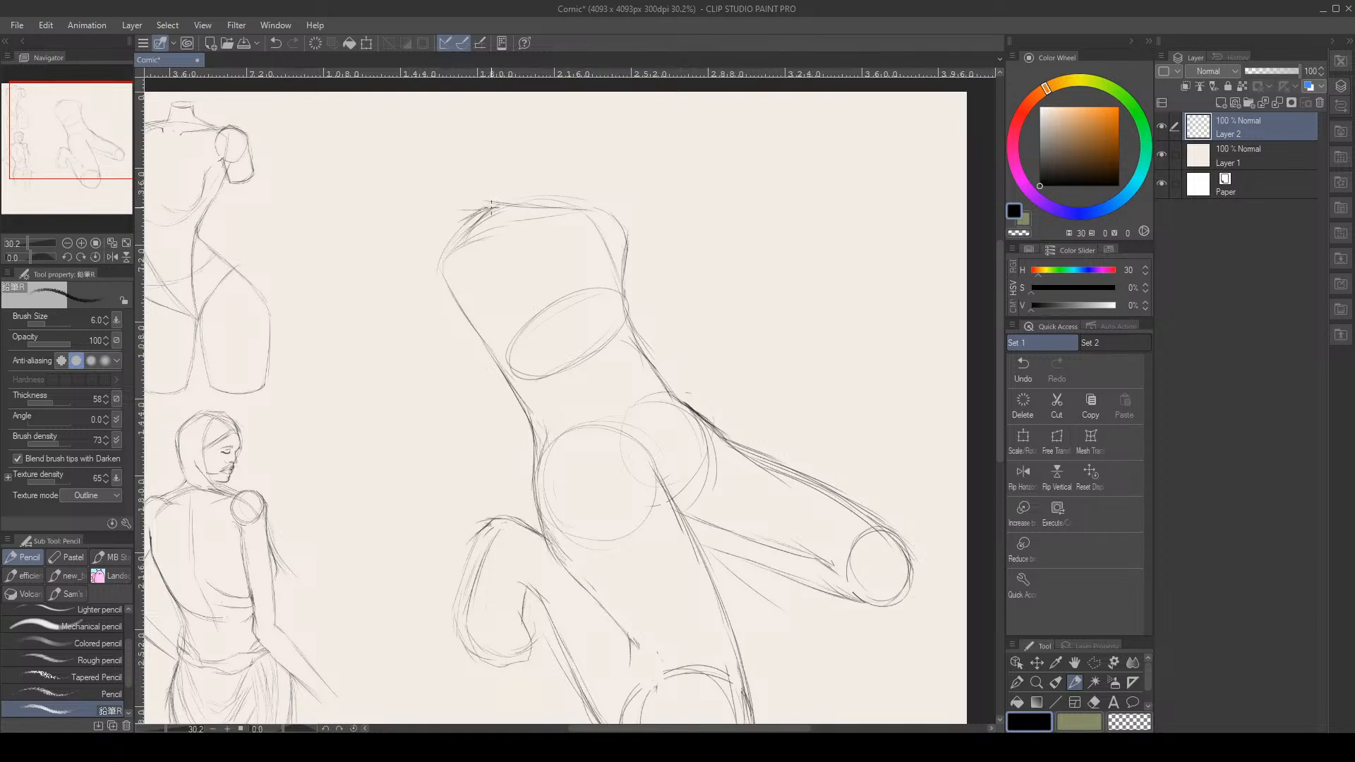
mouse_move(474, 212)
mouse_down()
mouse_move(444, 223)
mouse_move(453, 230)
mouse_up()
mouse_move(472, 215)
mouse_down()
mouse_move(450, 214)
mouse_move(433, 239)
mouse_up()
mouse_move(432, 247)
mouse_down()
mouse_move(454, 285)
mouse_move(438, 264)
mouse_up()
Enclose the whole third pose, torso and both legs, in a polyline selection
drag(547, 124, 494, 192)
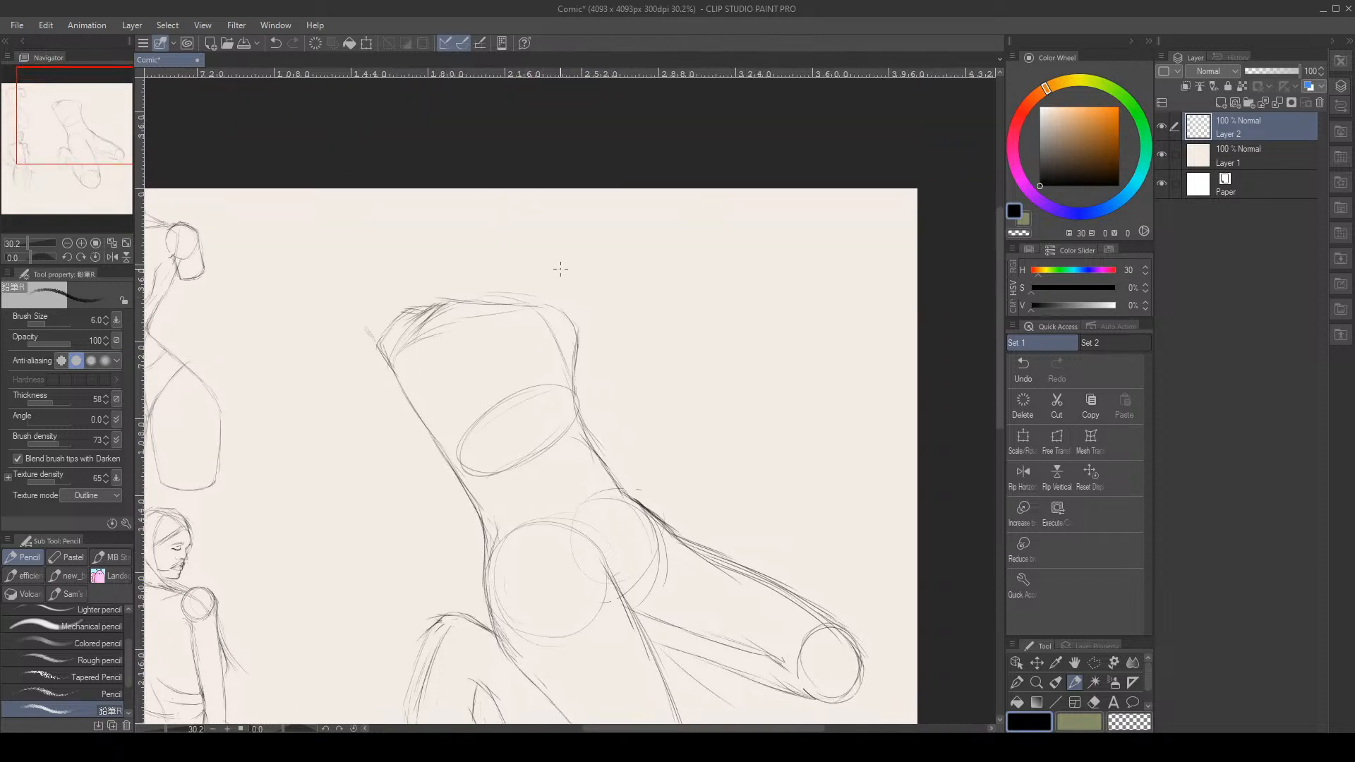
scroll(552, 353, down, 6)
scroll(552, 357, up, 3)
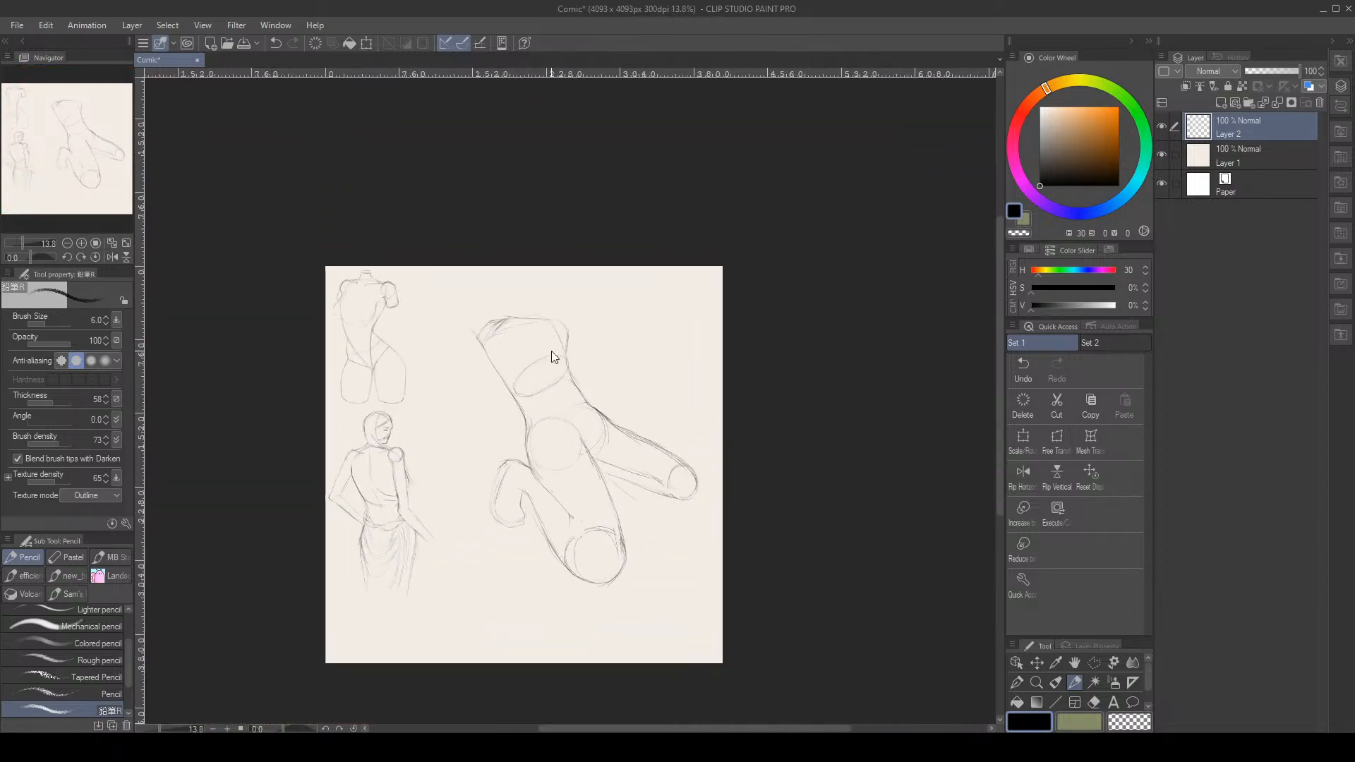
key(ctrl+t)
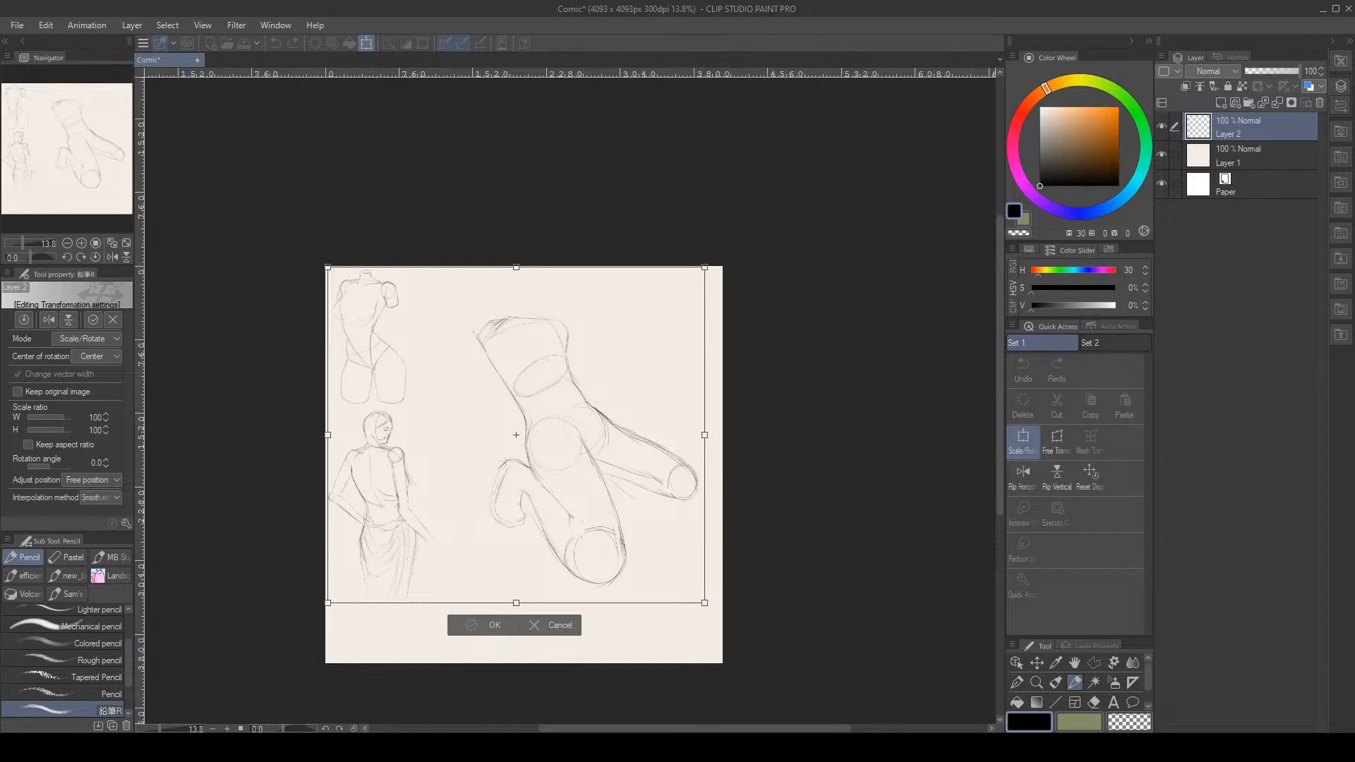
key(Return)
click(1094, 662)
click(483, 556)
click(450, 446)
click(447, 355)
click(450, 279)
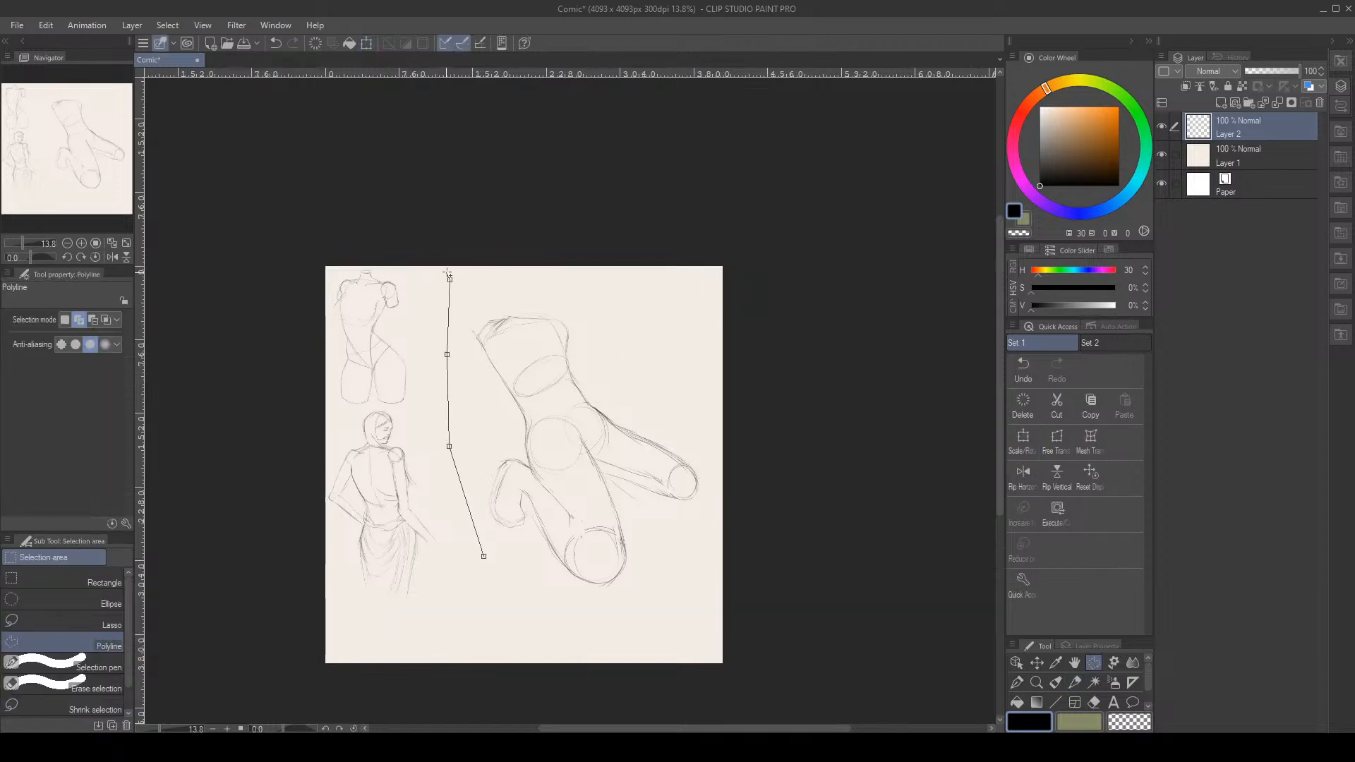
click(592, 235)
click(676, 297)
click(729, 381)
click(773, 469)
click(748, 558)
click(662, 622)
click(561, 644)
click(507, 605)
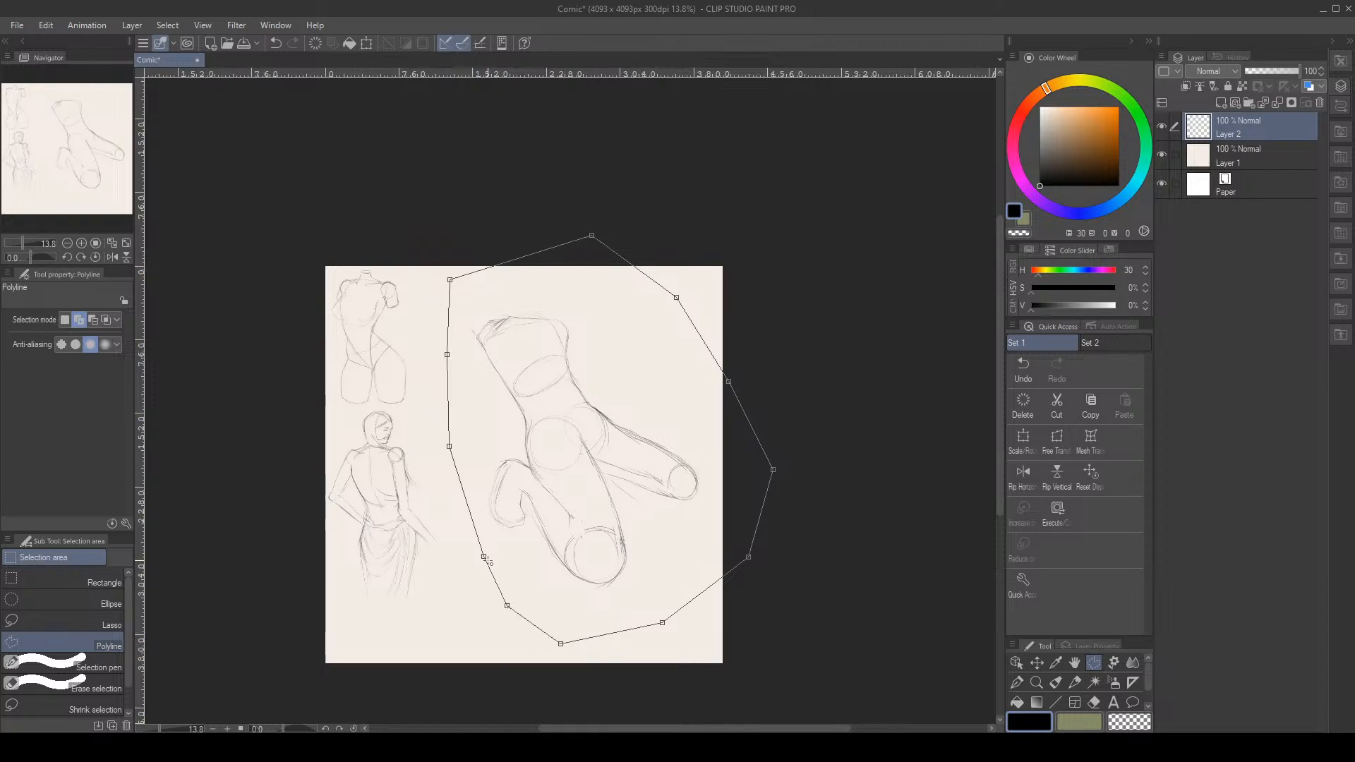
click(484, 557)
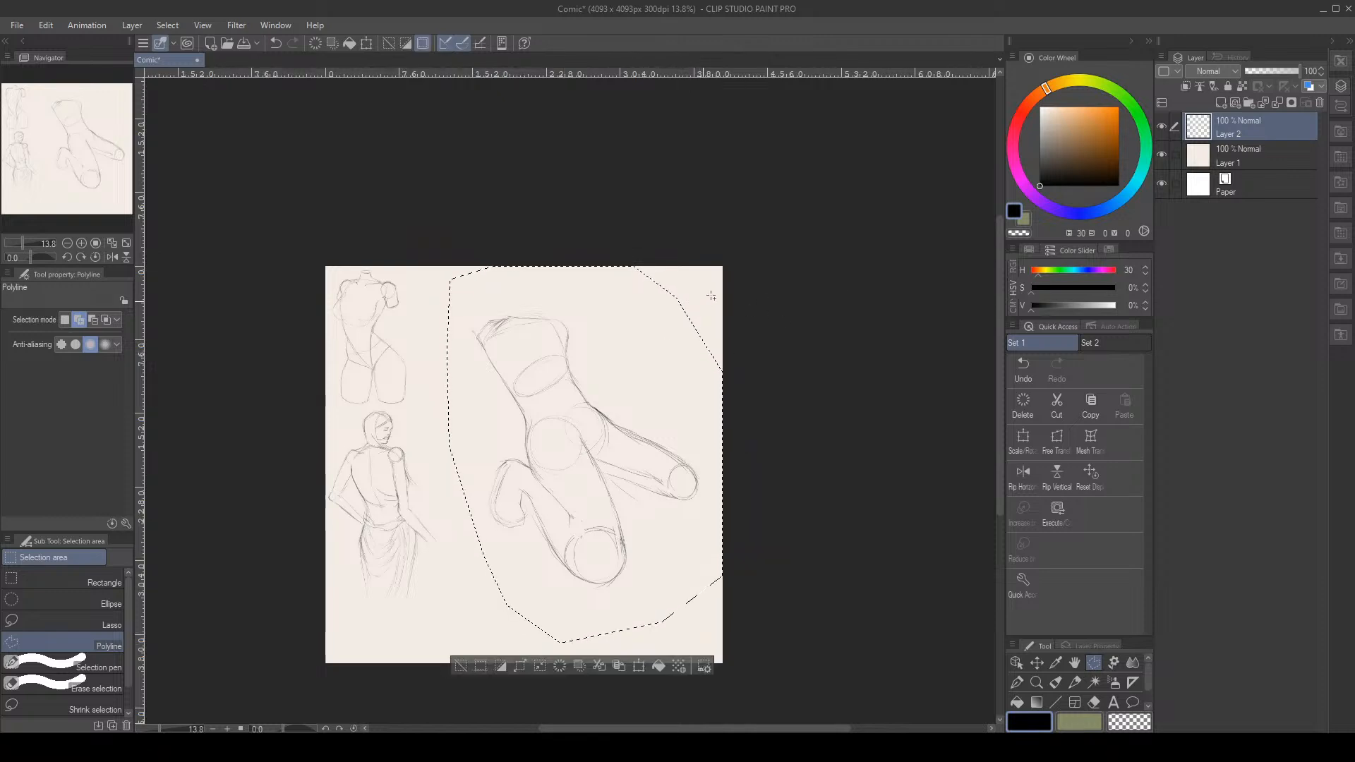
Scale the selected third pose down, reposition it beside the two finished figures, and deselect it
key(ctrl+t)
drag(725, 271, 652, 365)
drag(608, 473, 639, 443)
key(Return)
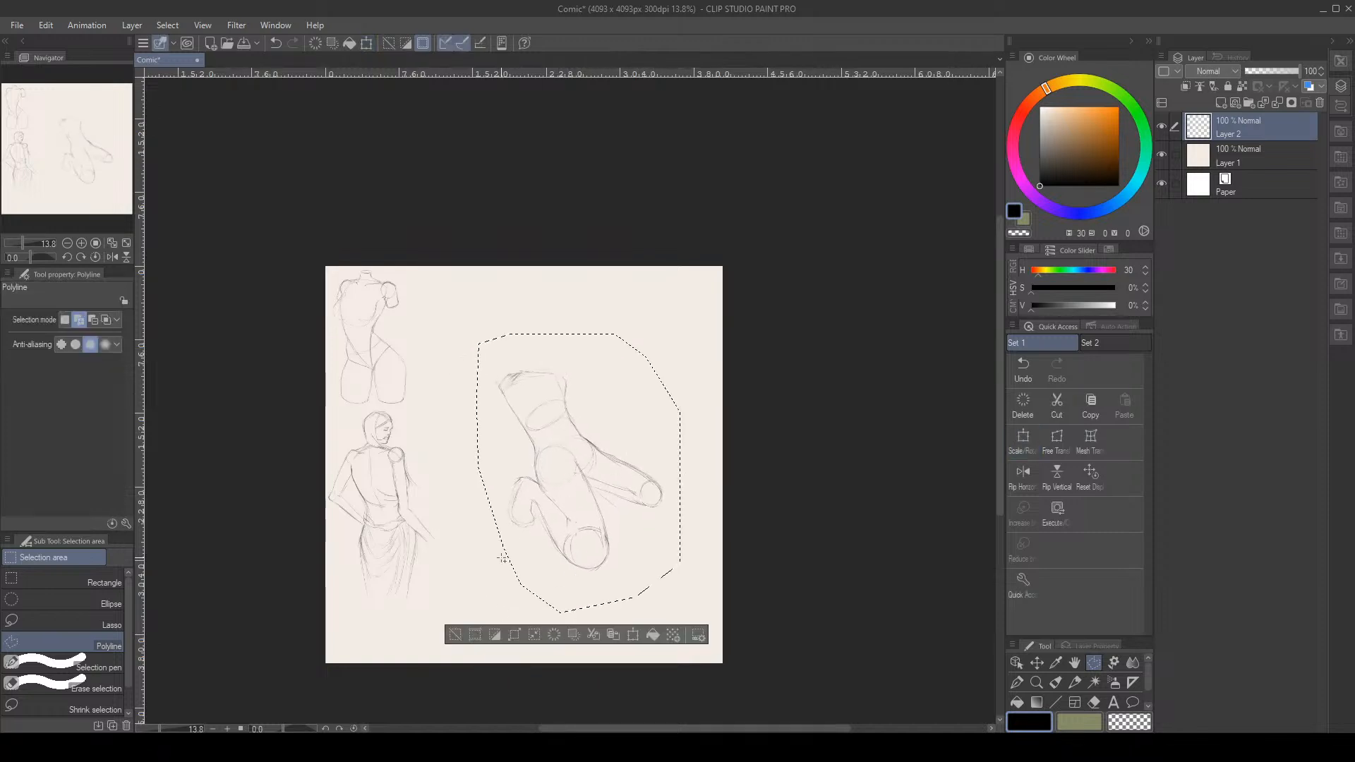
click(455, 635)
Pencil a small rounded shoulder form on the outer upper corner of the third torso
click(1073, 685)
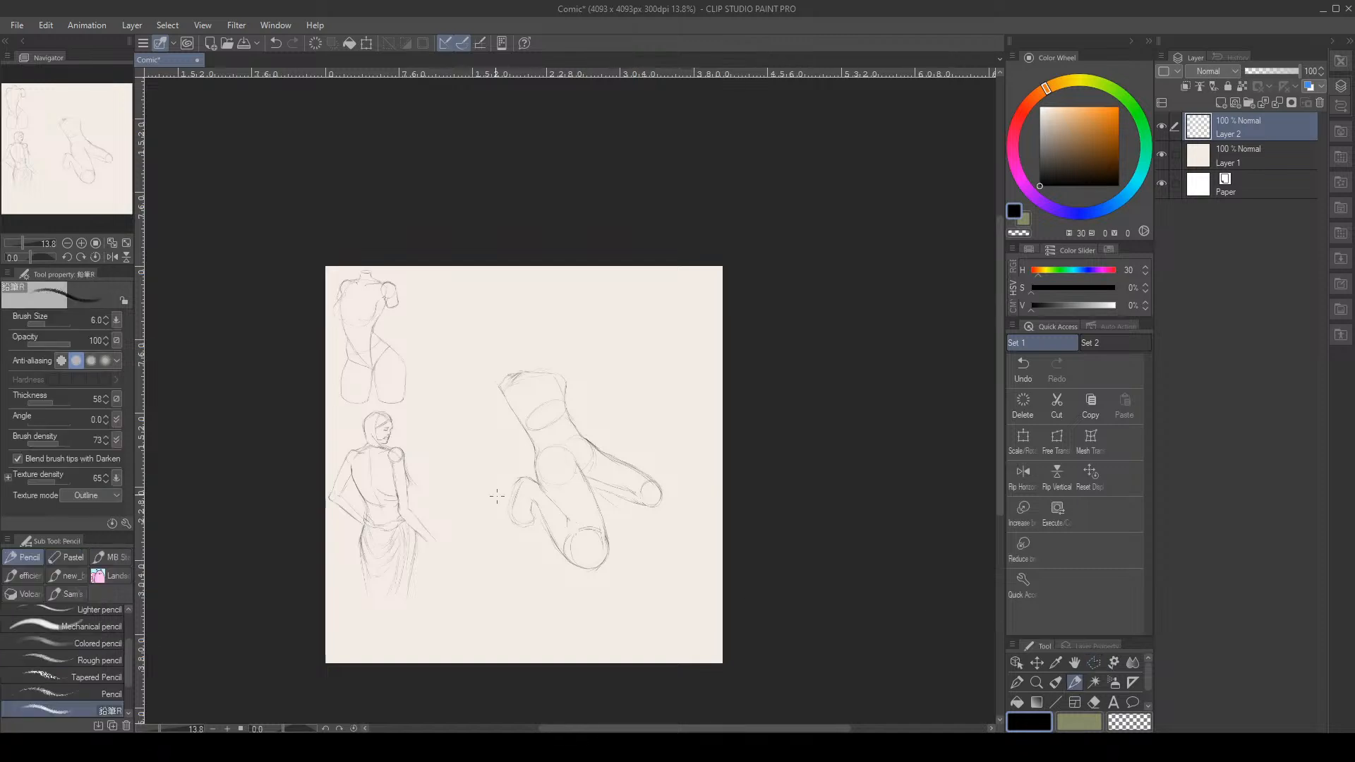
scroll(498, 349, up, 8)
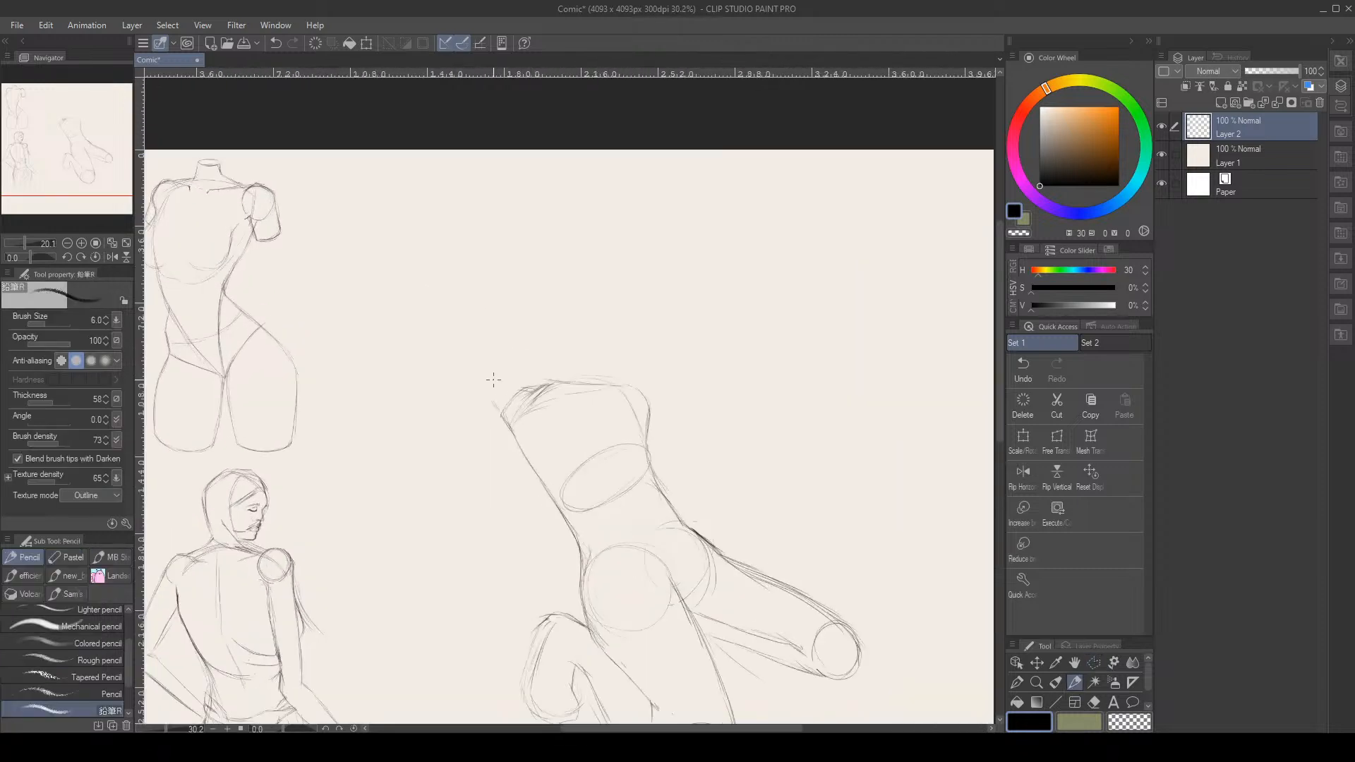
scroll(503, 393, down, 6)
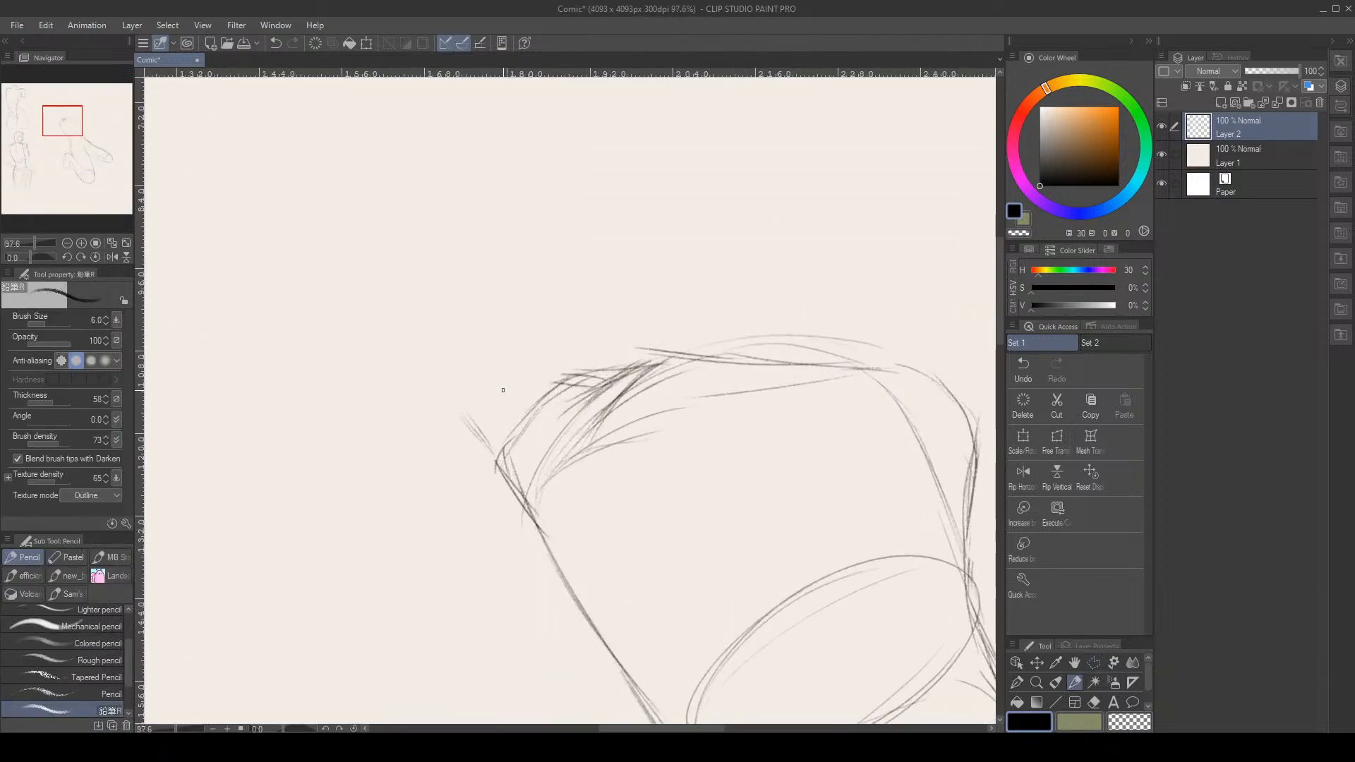
scroll(549, 387, up, 3)
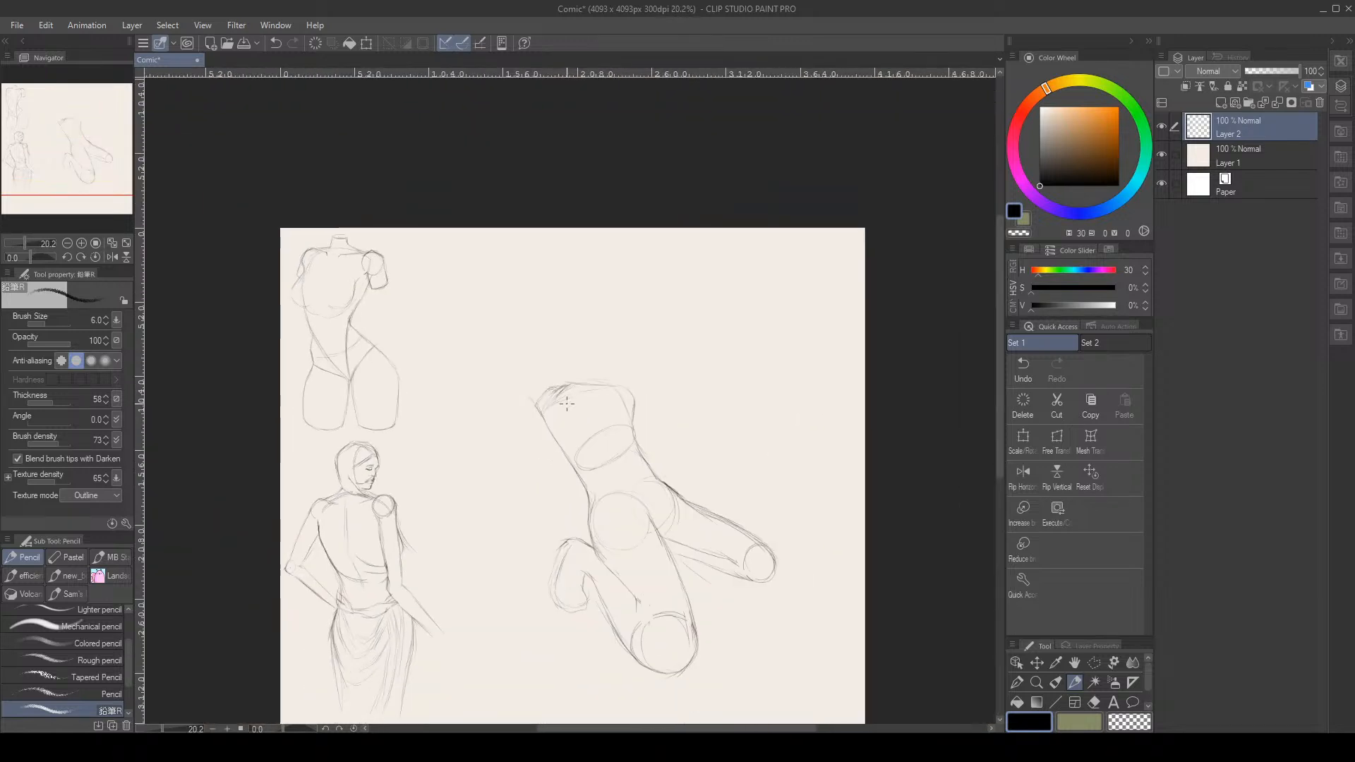
scroll(537, 384, up, 1)
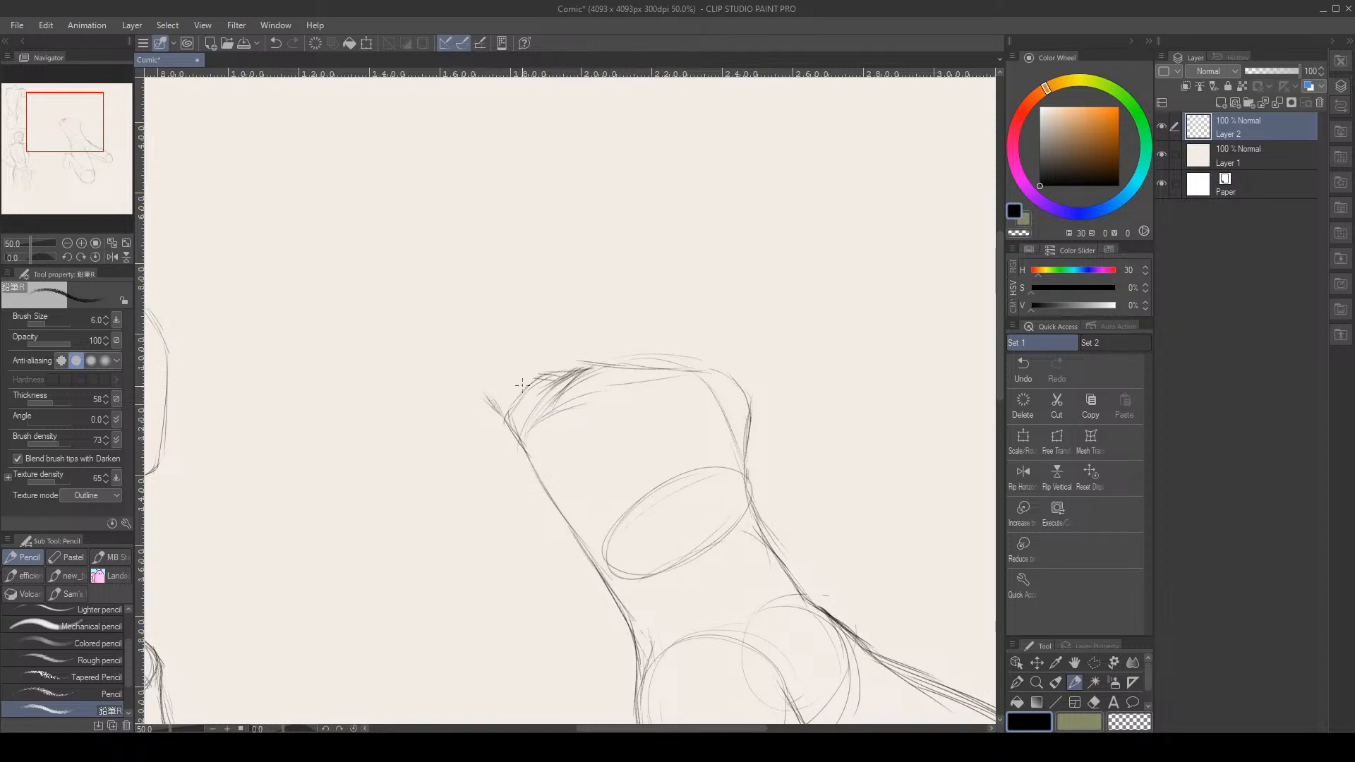
mouse_move(487, 403)
mouse_down()
mouse_move(543, 378)
mouse_move(505, 380)
mouse_move(492, 427)
mouse_move(500, 398)
mouse_move(504, 439)
mouse_move(493, 412)
mouse_move(524, 446)
mouse_up()
Sketch a head circle above the third torso's shoulder line with overlapping pencil strokes
drag(600, 229, 688, 321)
drag(677, 220, 579, 304)
drag(568, 247, 688, 304)
drag(578, 297, 695, 314)
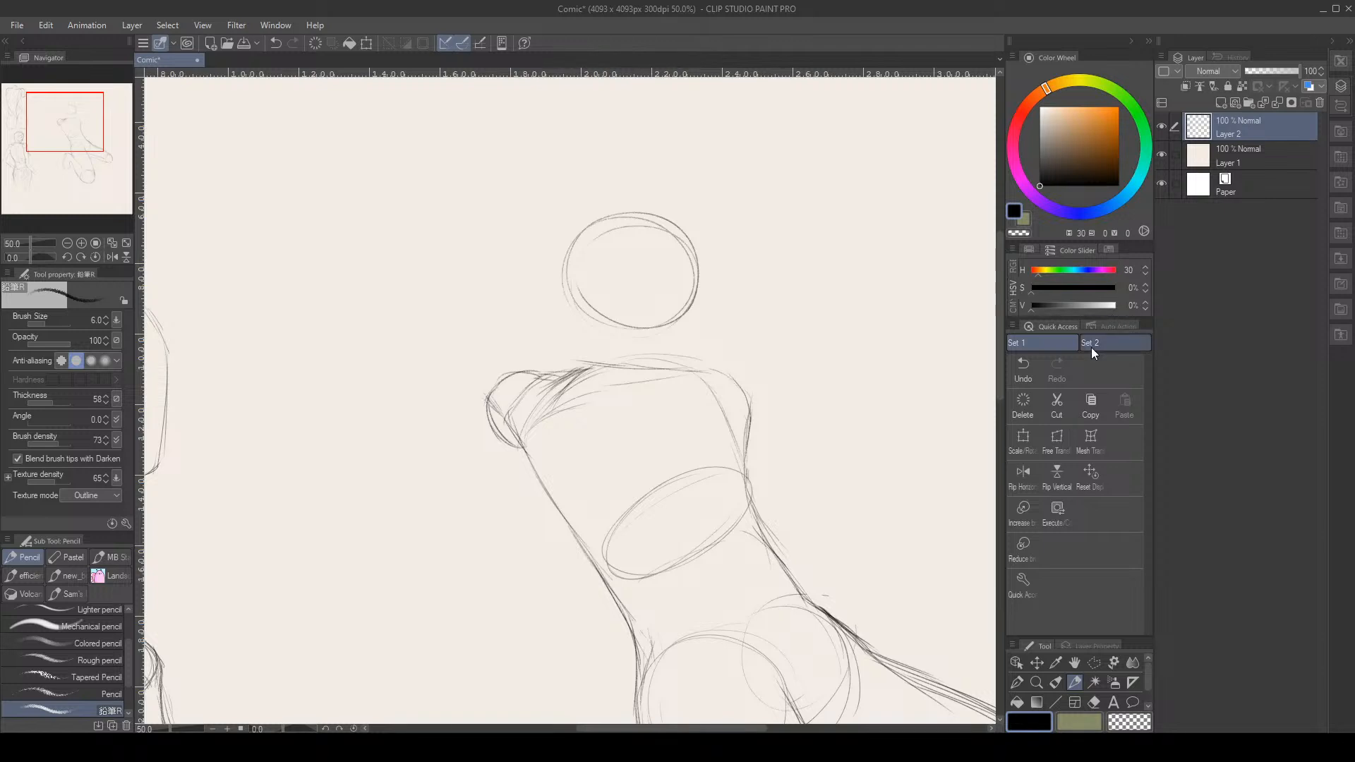
Enclose the third pose's head circle in a polyline selection
click(1094, 662)
click(729, 292)
click(723, 234)
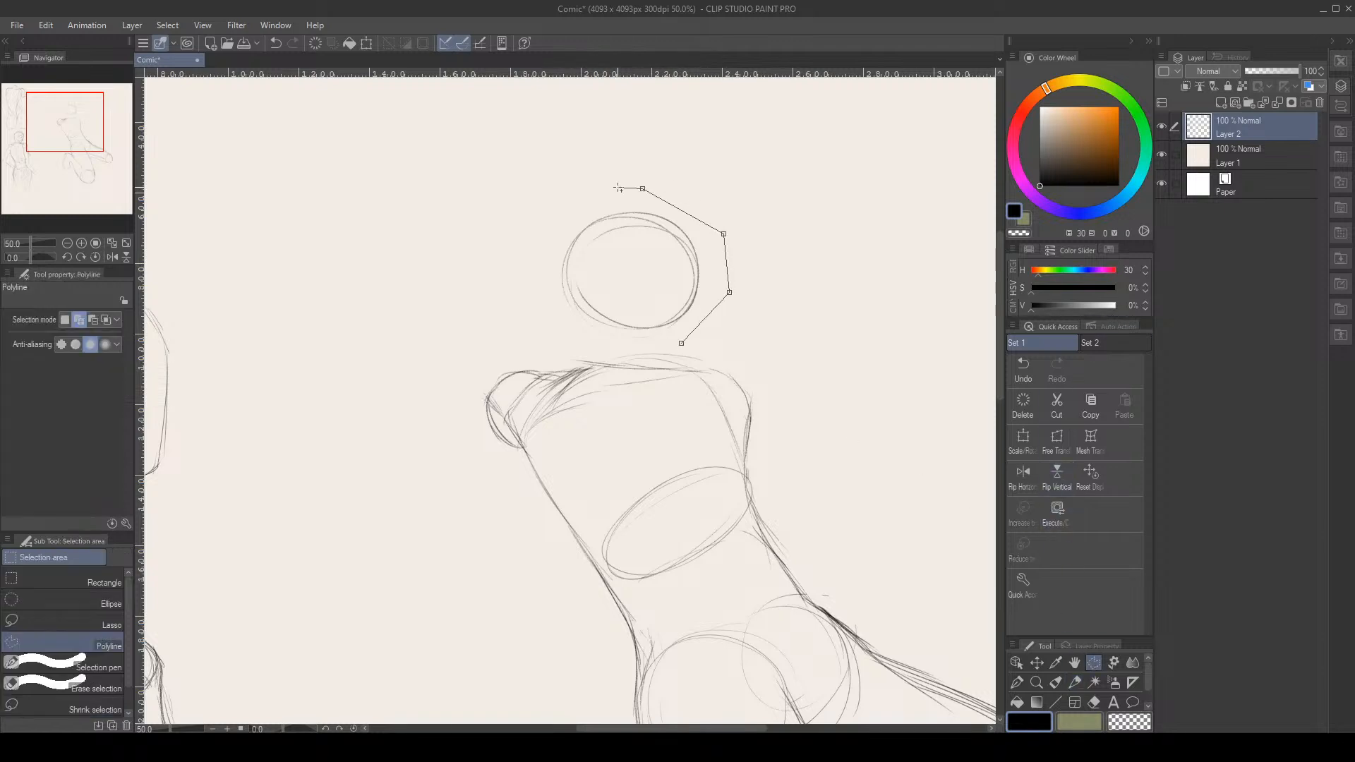
click(642, 190)
click(534, 207)
click(510, 289)
click(563, 334)
click(641, 345)
double_click(732, 324)
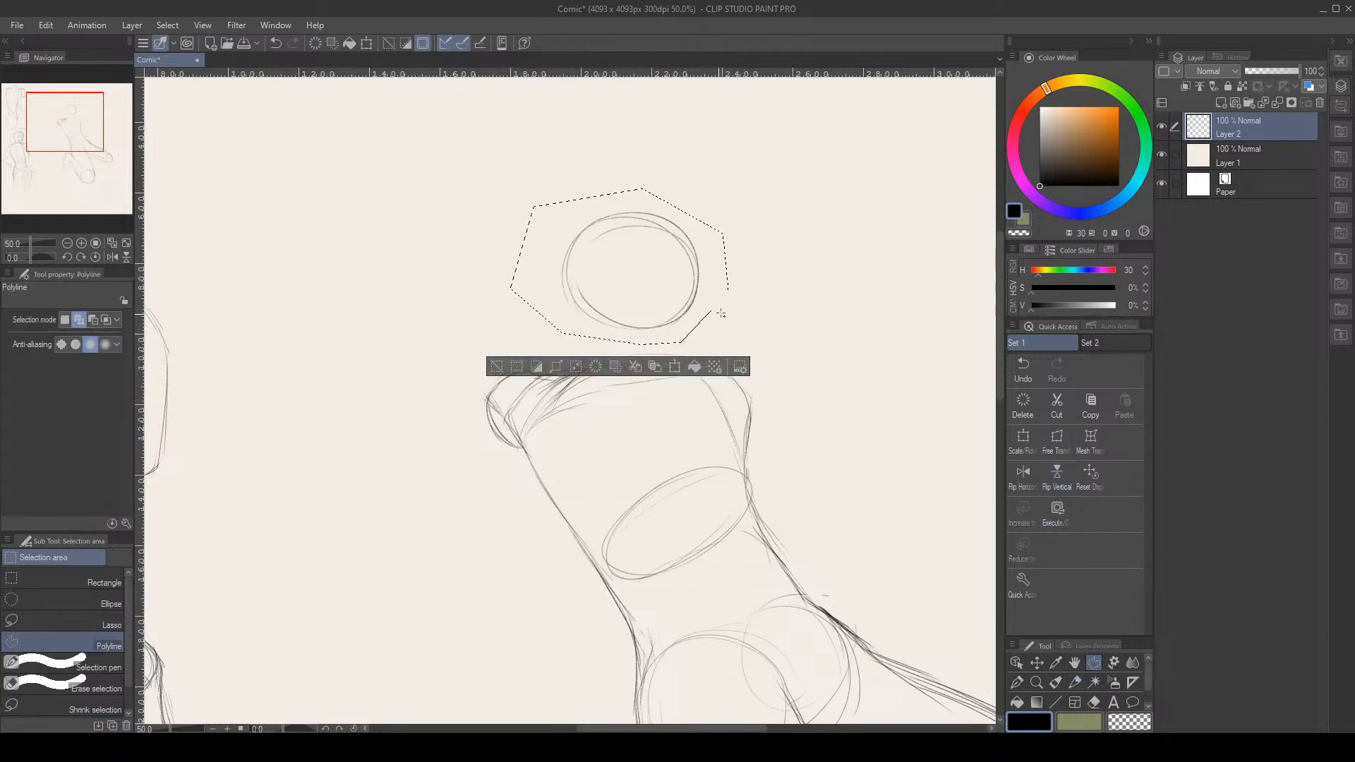
Scale the selected head circle down slightly, adjust its position above the shoulder line, and deselect it
key(ctrl+t)
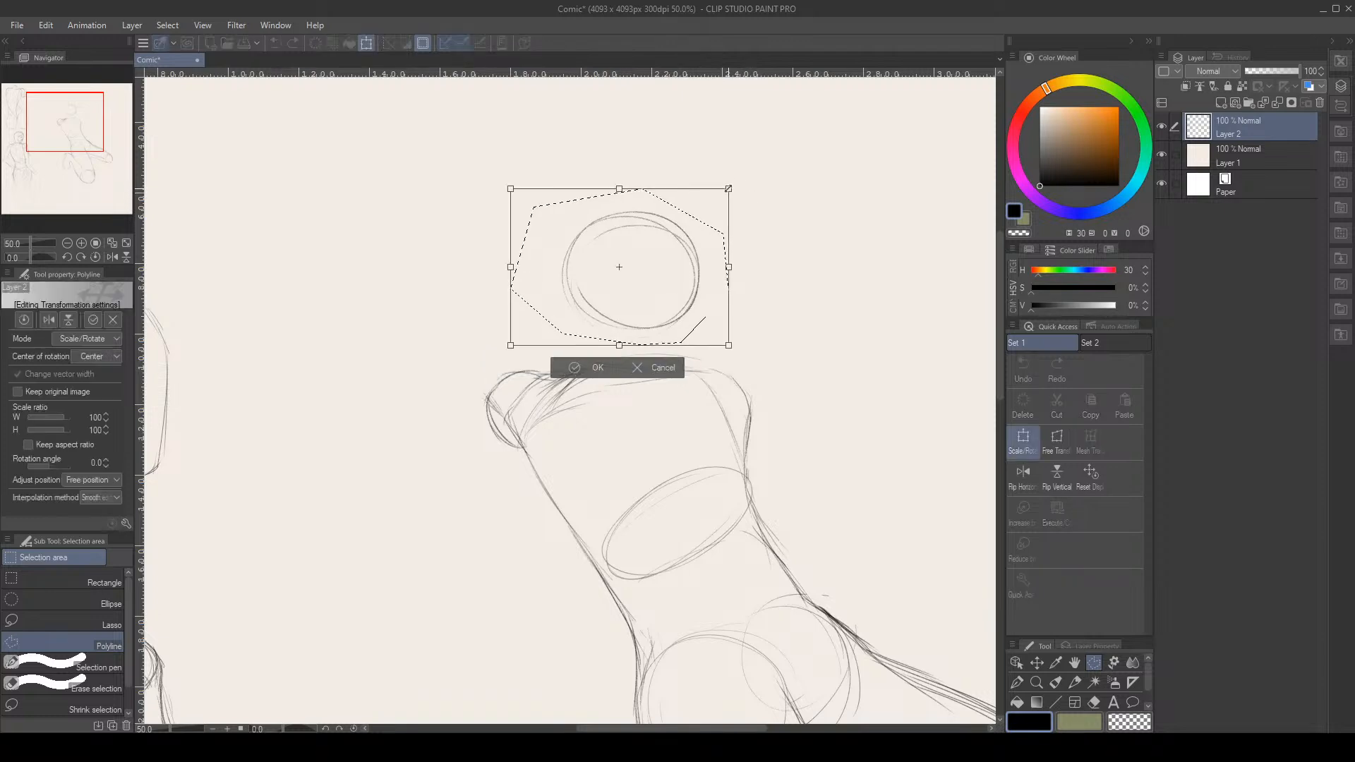
drag(729, 188, 713, 201)
drag(684, 268, 676, 271)
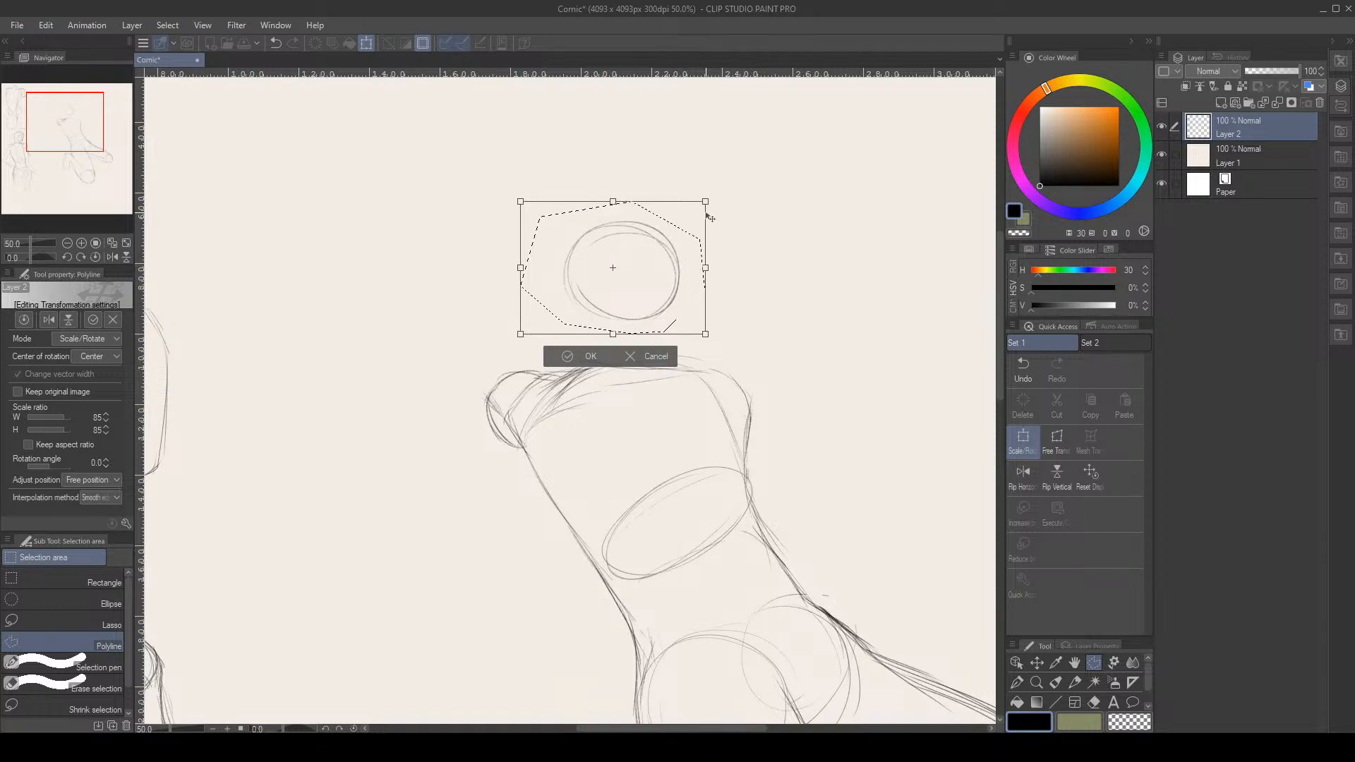
drag(706, 203, 714, 196)
drag(692, 262, 689, 264)
click(577, 363)
key(ctrl+d)
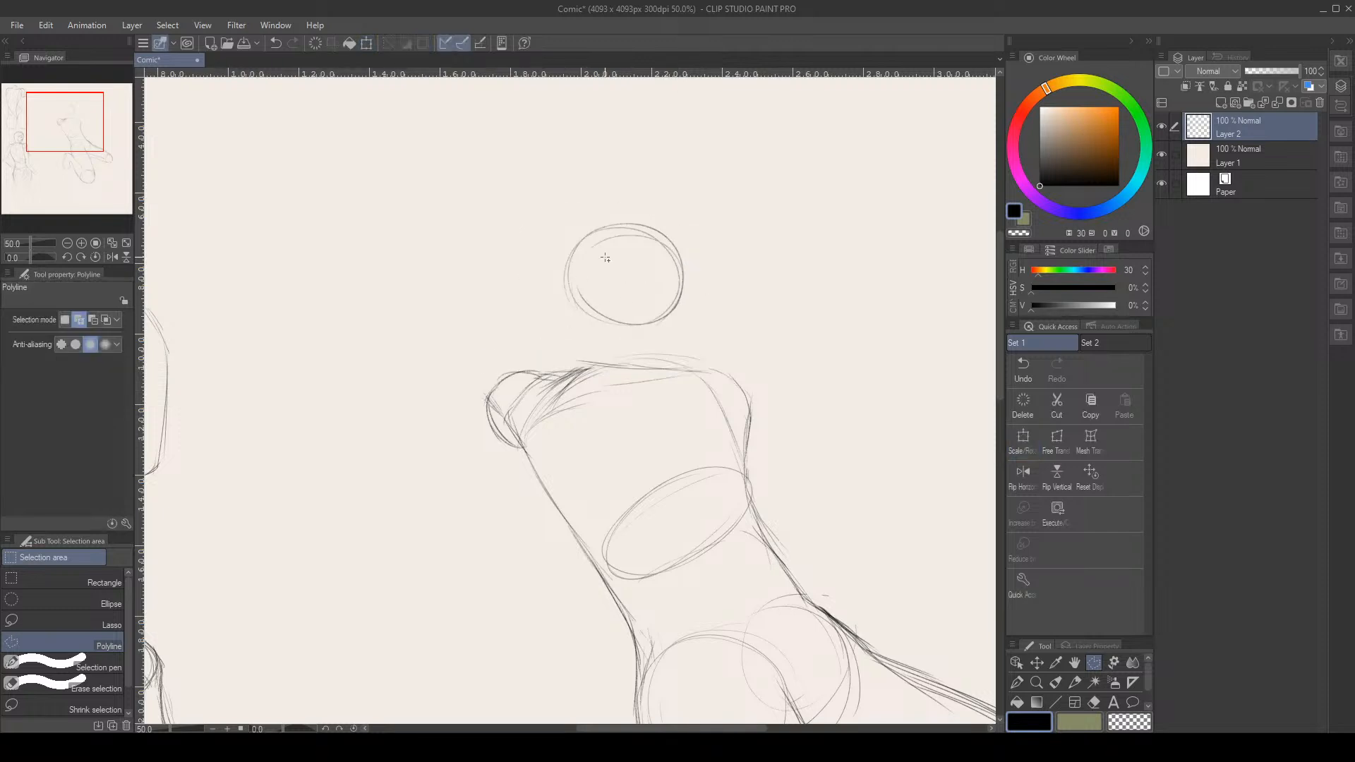
Draw a new polyline selection around the reduced head circle above the third torso
click(1074, 682)
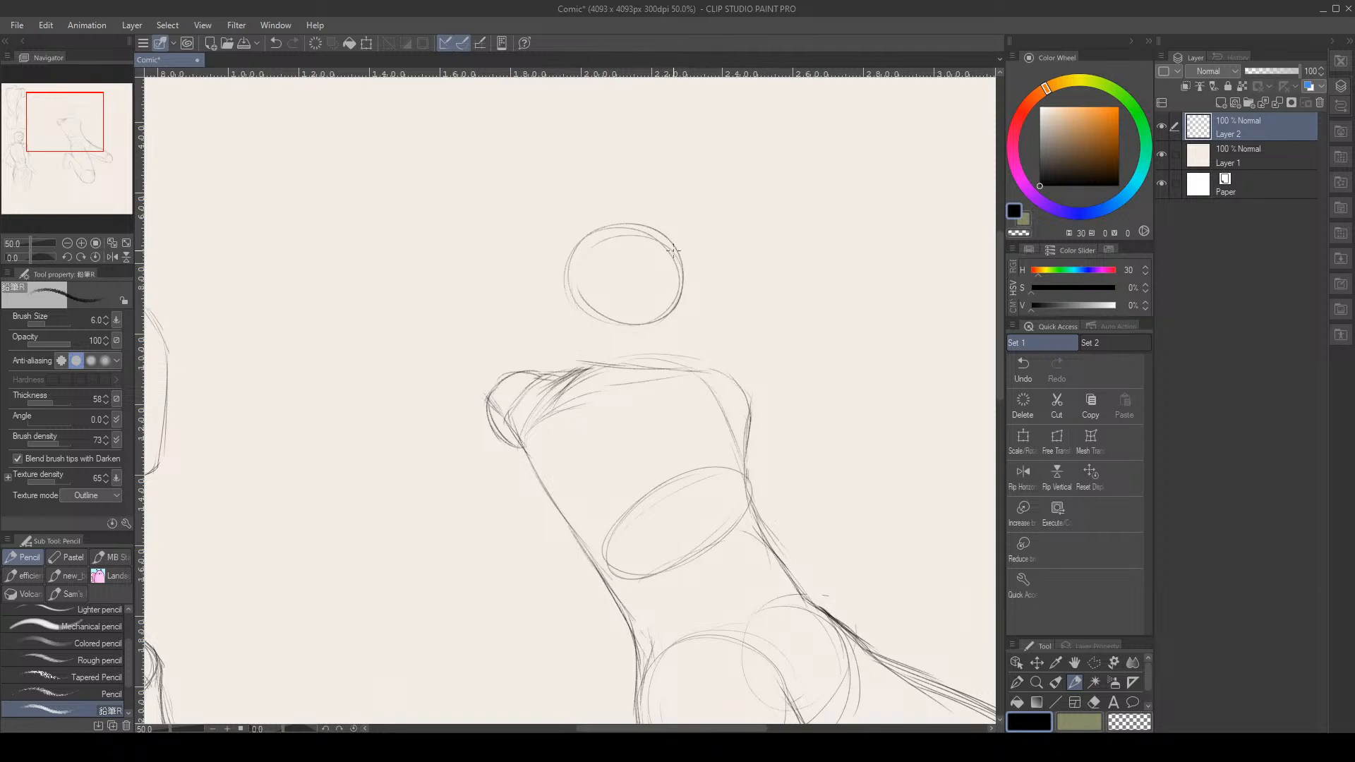
scroll(673, 250, down, 4)
scroll(652, 312, up, 3)
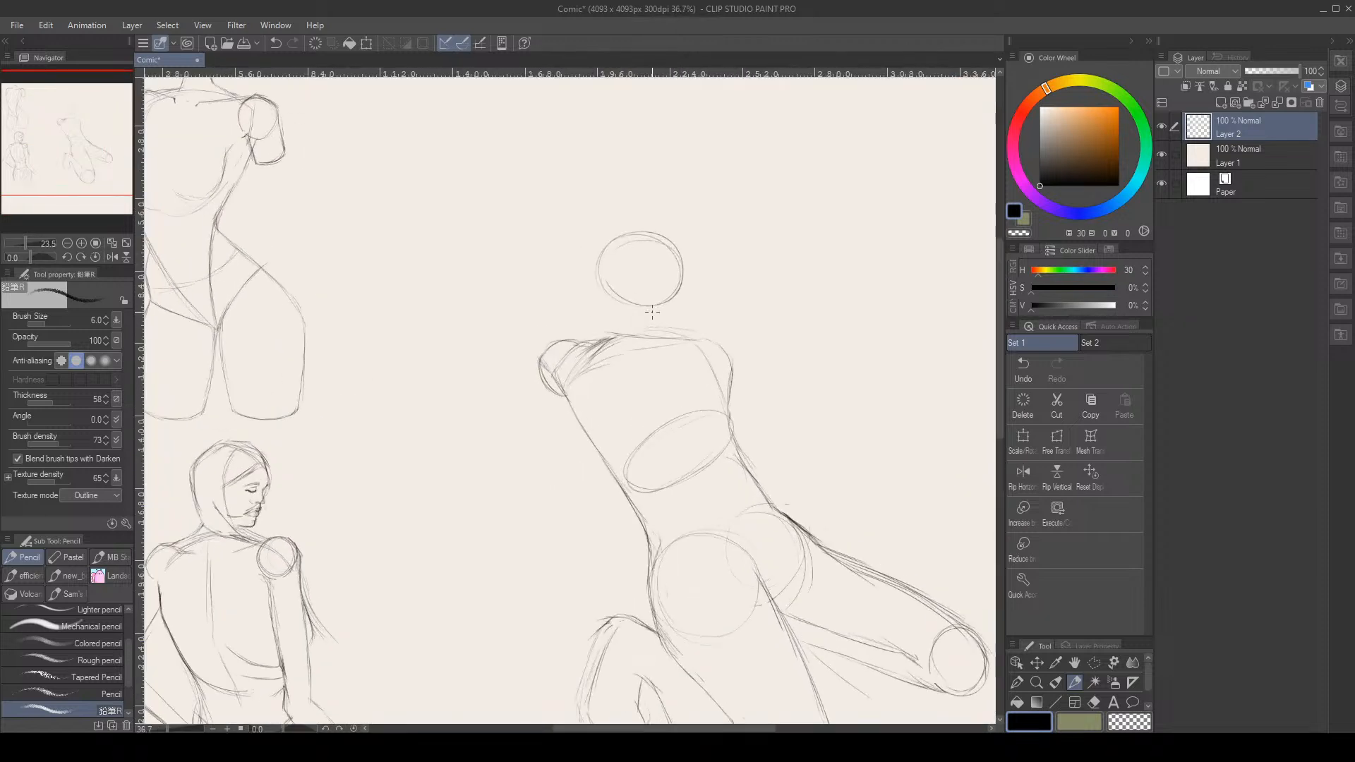
scroll(652, 312, up, 1)
key(m)
click(652, 312)
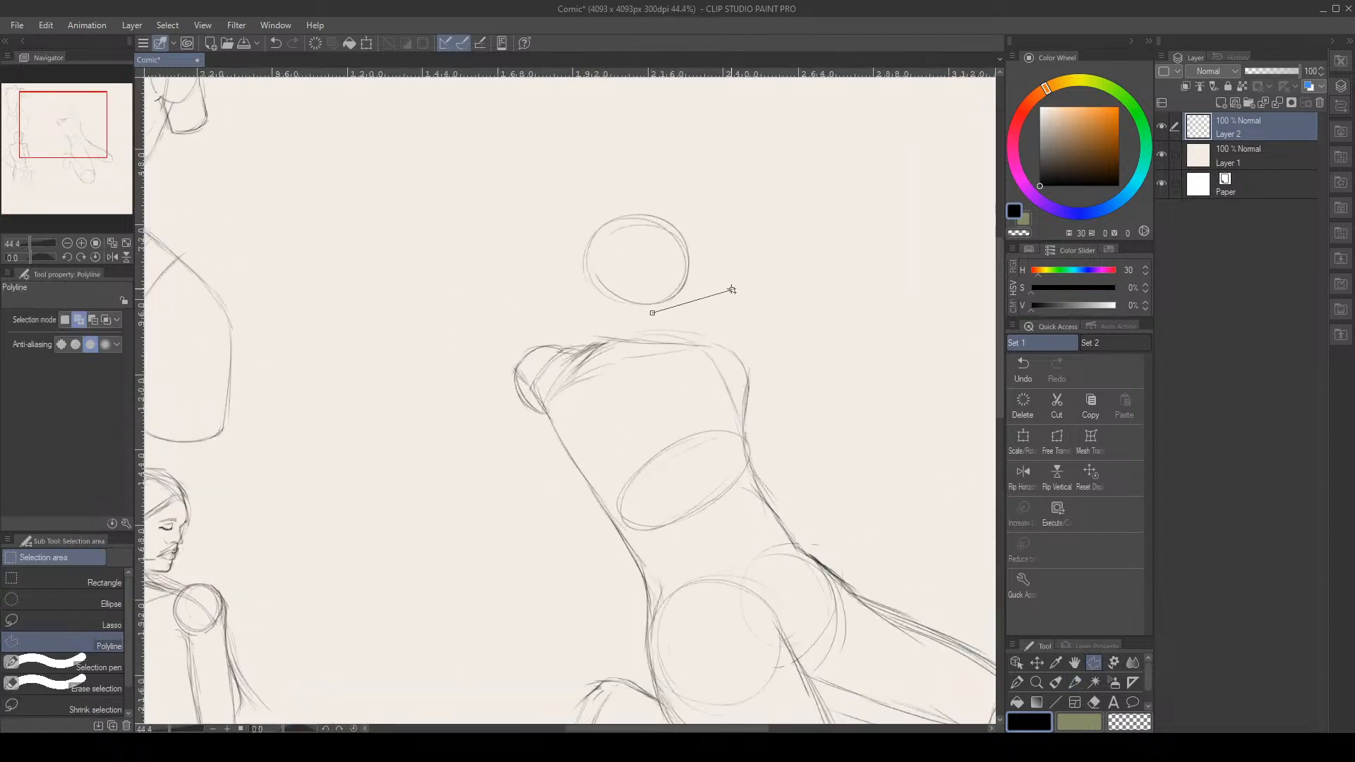
click(732, 290)
click(735, 245)
click(696, 204)
click(569, 209)
click(531, 256)
click(574, 317)
click(619, 325)
click(653, 313)
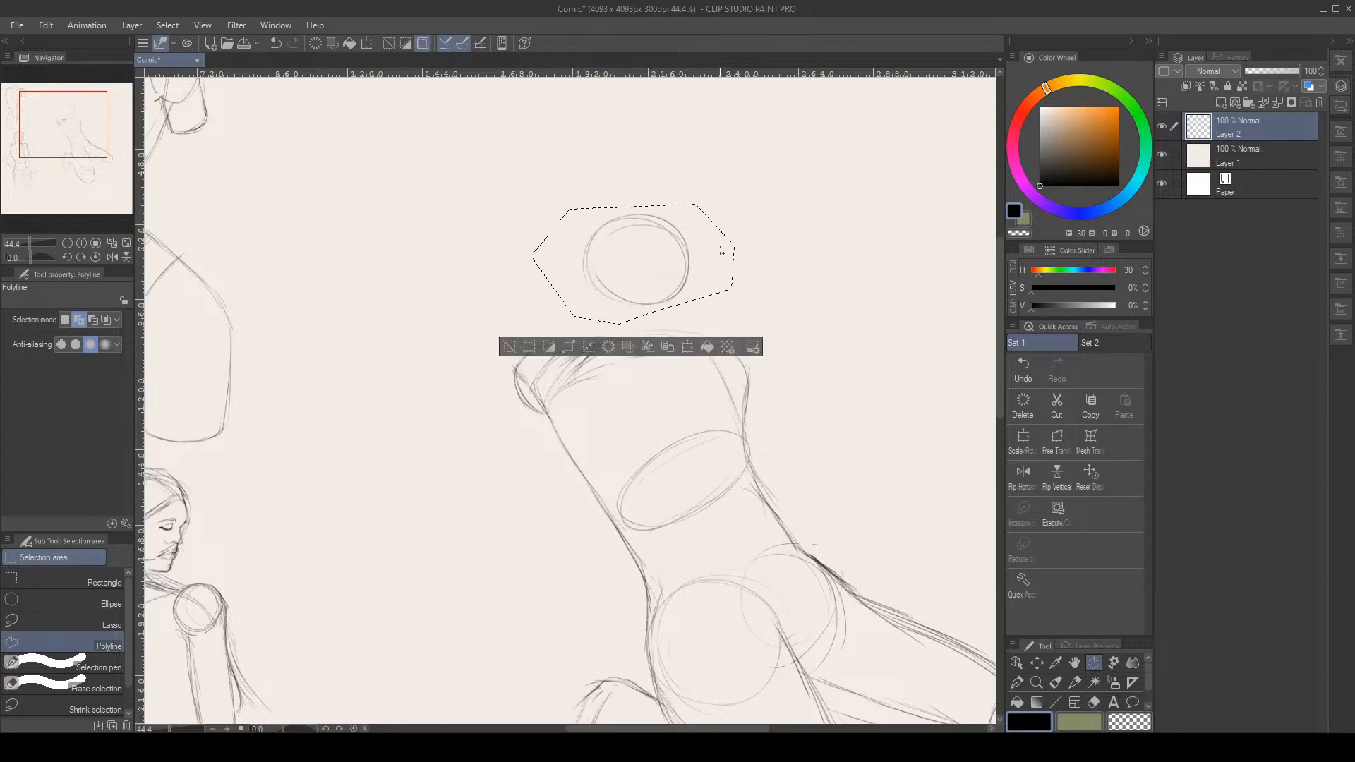
Enlarge the selected head circle to 105%, shift it slightly toward the small rounded shoulder, and deselect it
key(ctrl+t)
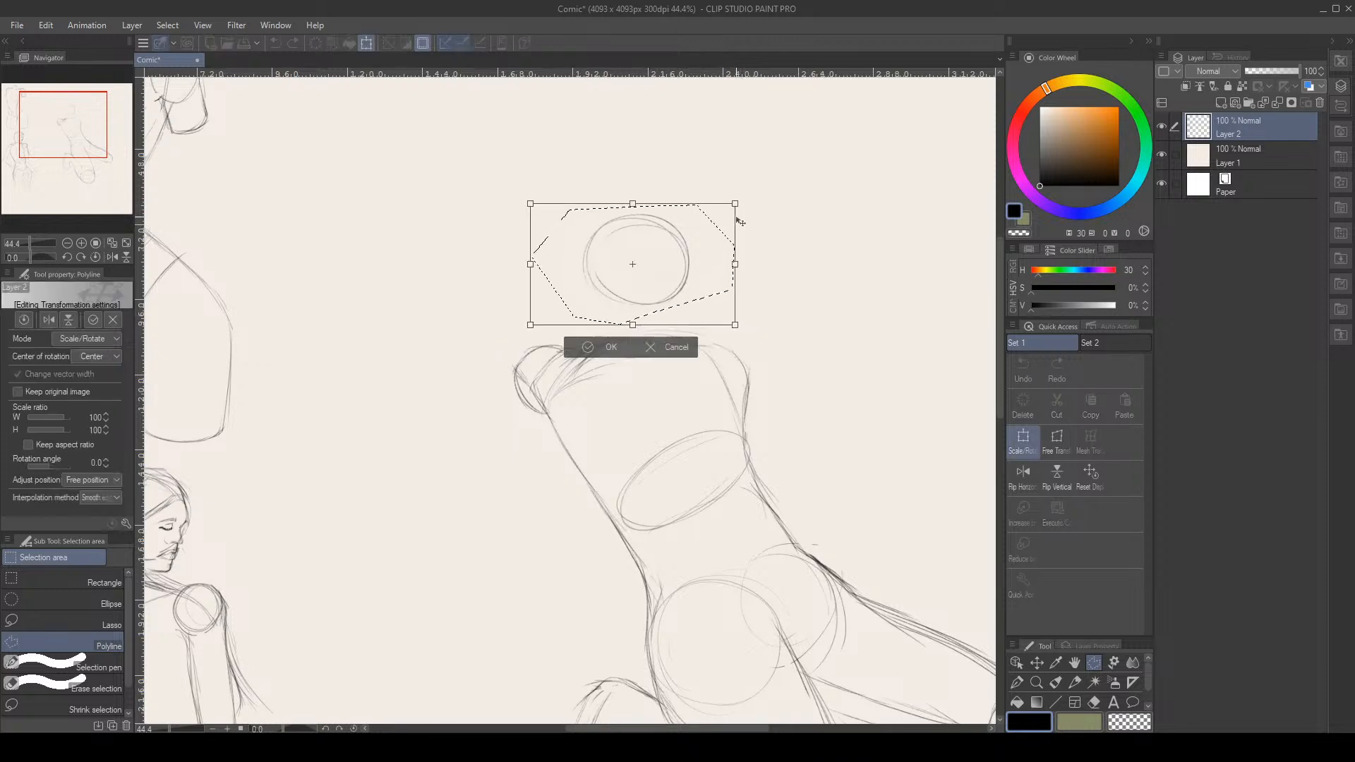
drag(735, 205, 744, 198)
mouse_move(712, 256)
mouse_down()
mouse_move(705, 241)
mouse_move(703, 258)
mouse_up()
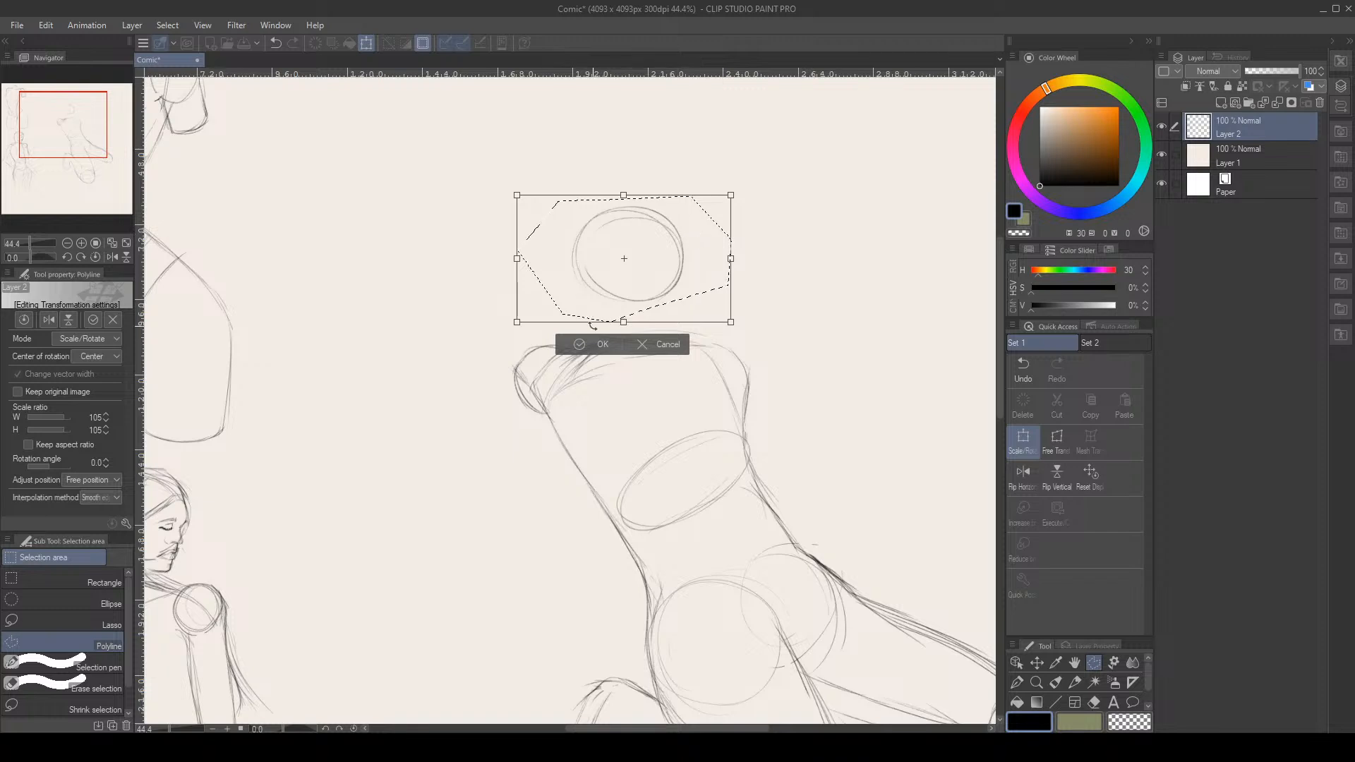
click(587, 343)
key(ctrl+d)
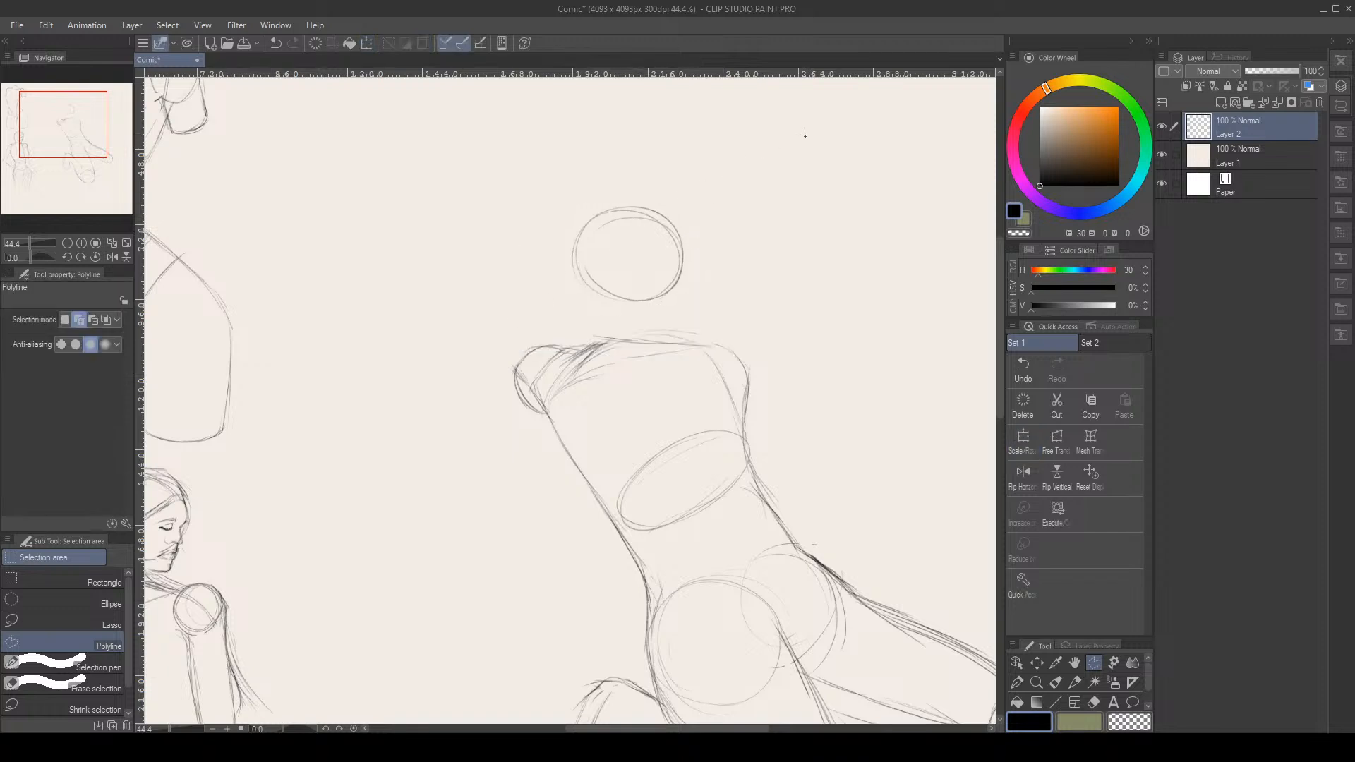
Pencil a tapered jaw and chin below the head circle, reaching down to the shoulder line
key(p)
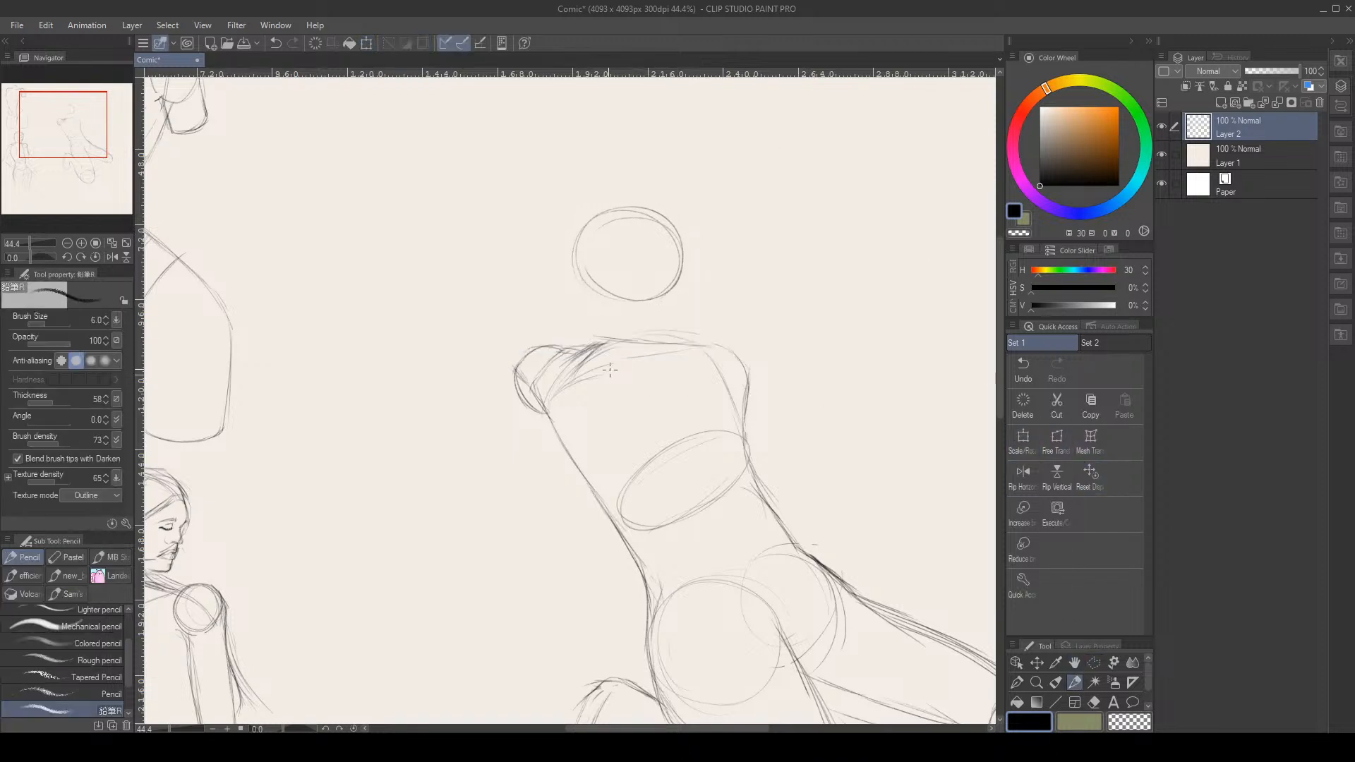
drag(601, 343, 551, 372)
mouse_move(681, 267)
mouse_down()
mouse_move(670, 318)
mouse_move(676, 290)
mouse_move(612, 341)
mouse_move(674, 308)
mouse_move(629, 330)
mouse_move(669, 305)
mouse_up()
key(e)
key(p)
mouse_move(620, 332)
mouse_down()
mouse_move(575, 276)
mouse_move(601, 315)
mouse_up()
Clean up the heavy pencil strokes along the jaw and chin with the hard eraser
key(e)
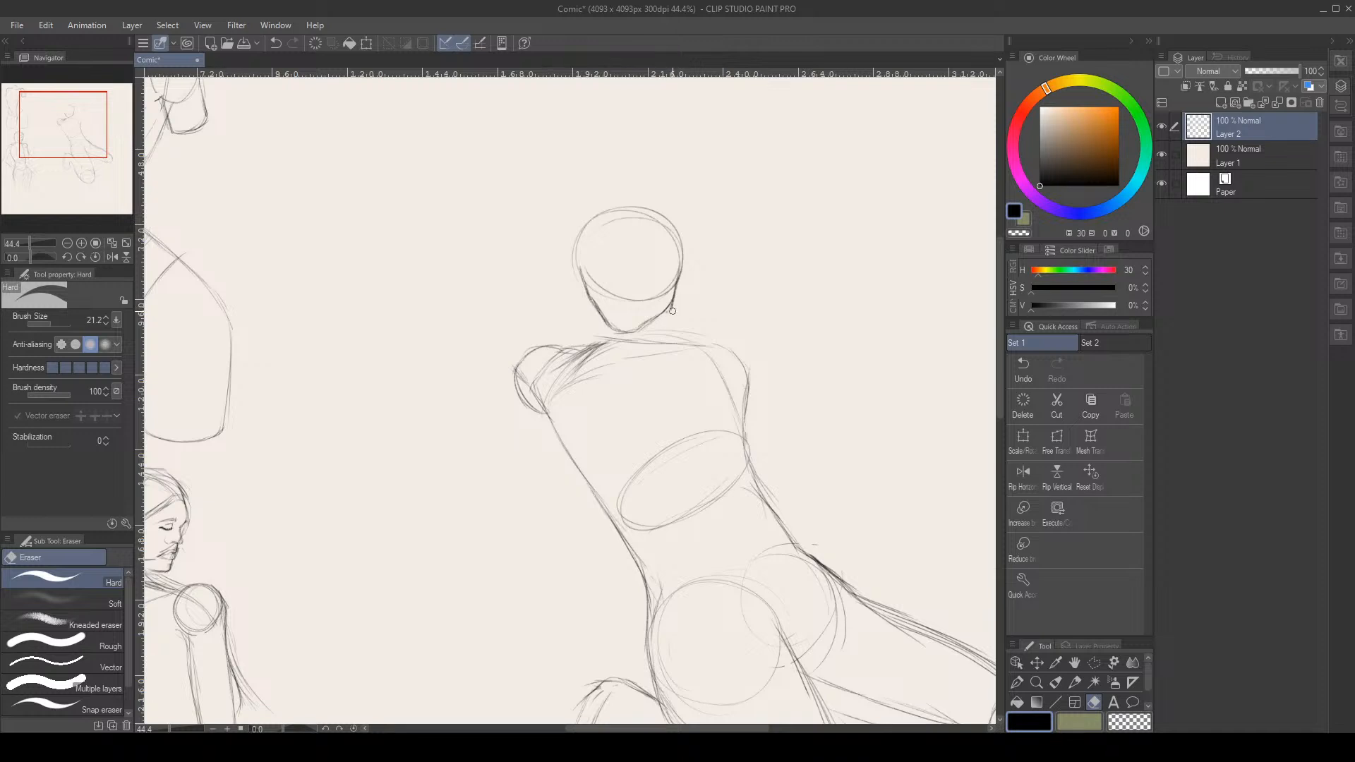
key(p)
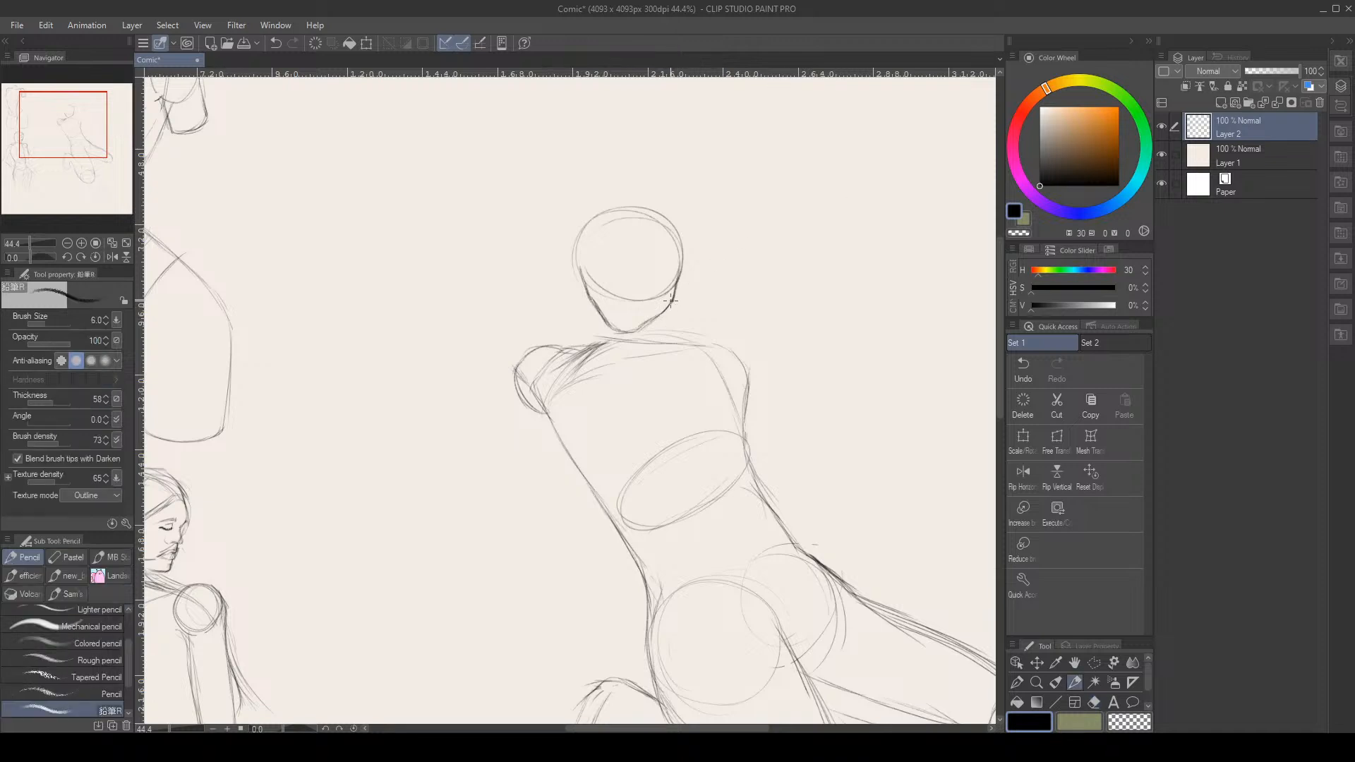
key(e)
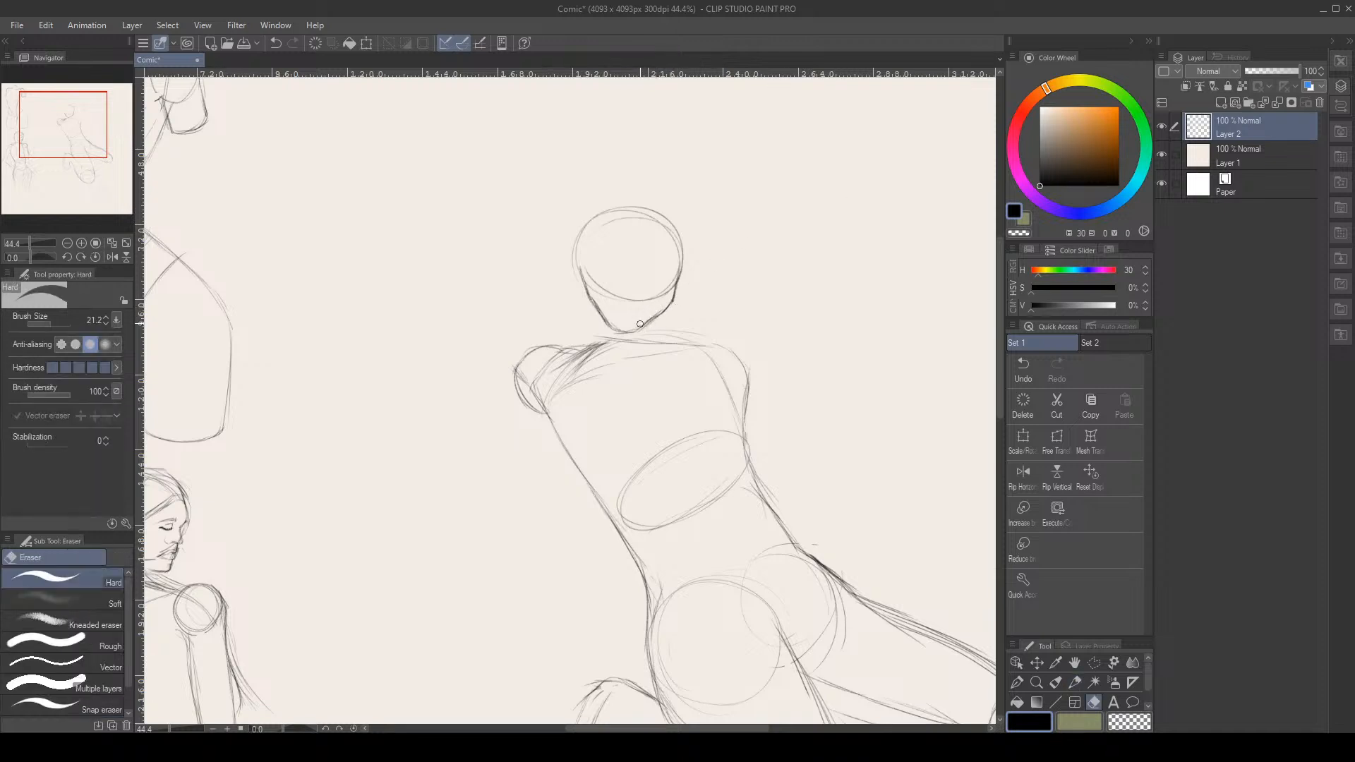
mouse_move(657, 316)
mouse_down()
mouse_move(643, 325)
mouse_move(667, 306)
mouse_up()
key(p)
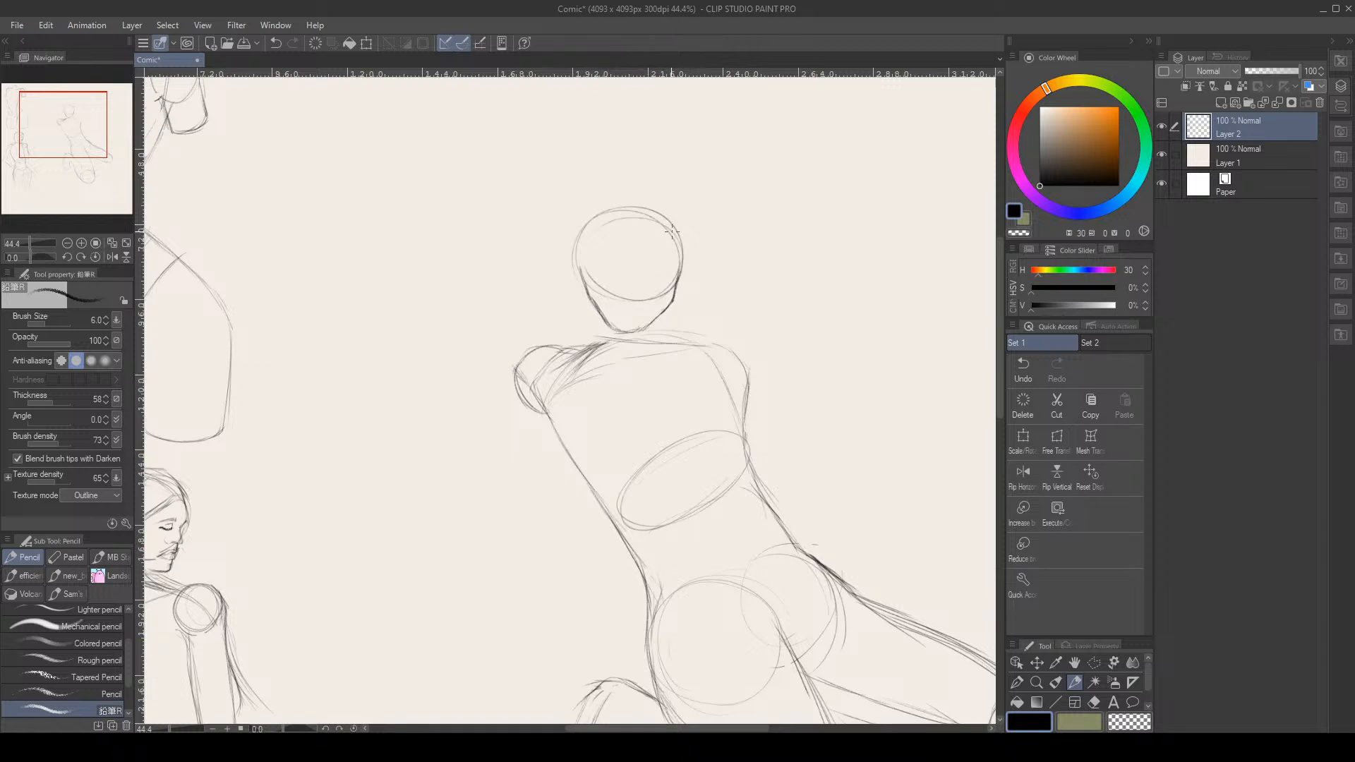
Reinforce both sides of the face in pencil and redraw the skull contour over the crown
drag(674, 288, 681, 246)
drag(581, 277, 589, 295)
mouse_move(585, 271)
mouse_down()
mouse_move(595, 279)
mouse_move(591, 208)
mouse_move(646, 214)
mouse_up()
Enclose the head with its new jaw in a polyline selection, following the chin closely
click(1094, 662)
click(591, 320)
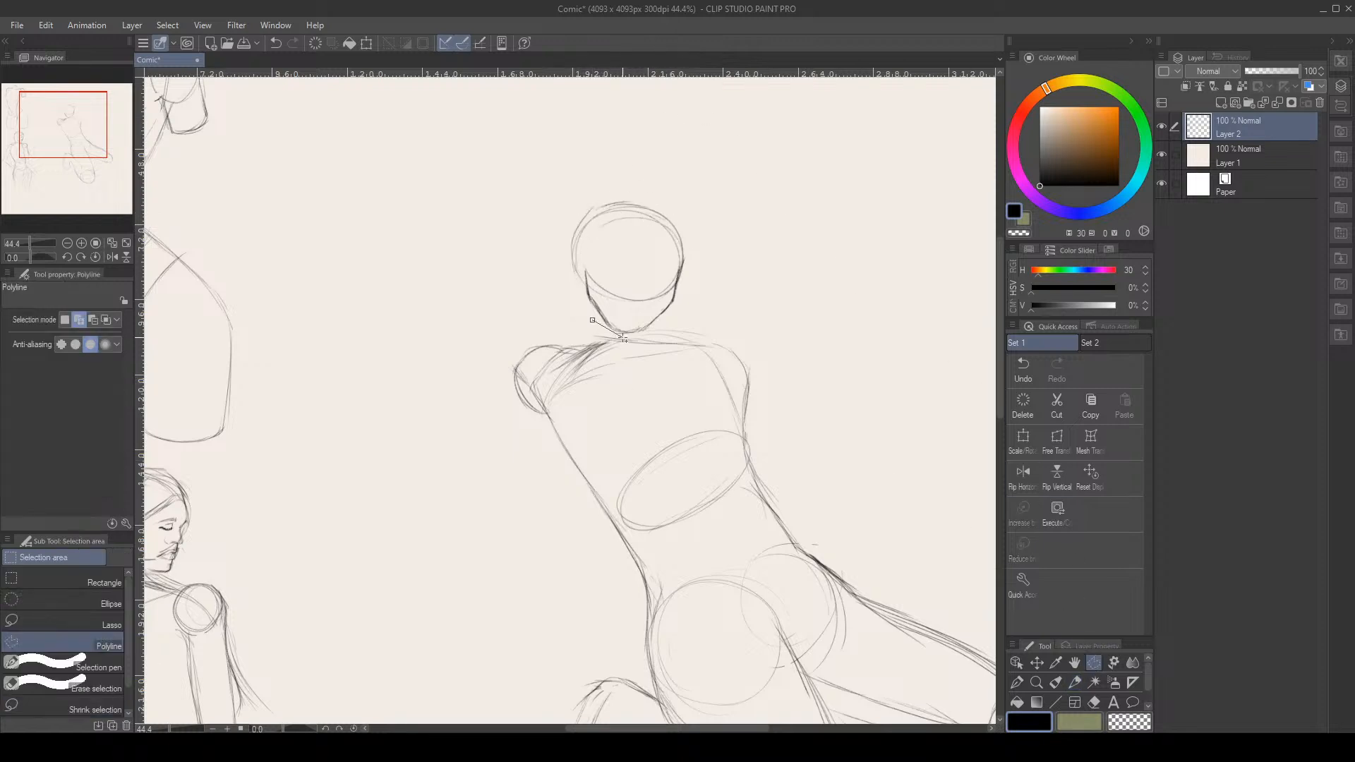
click(618, 333)
click(653, 330)
click(695, 298)
click(717, 254)
click(697, 208)
click(585, 182)
click(536, 231)
click(547, 292)
click(589, 320)
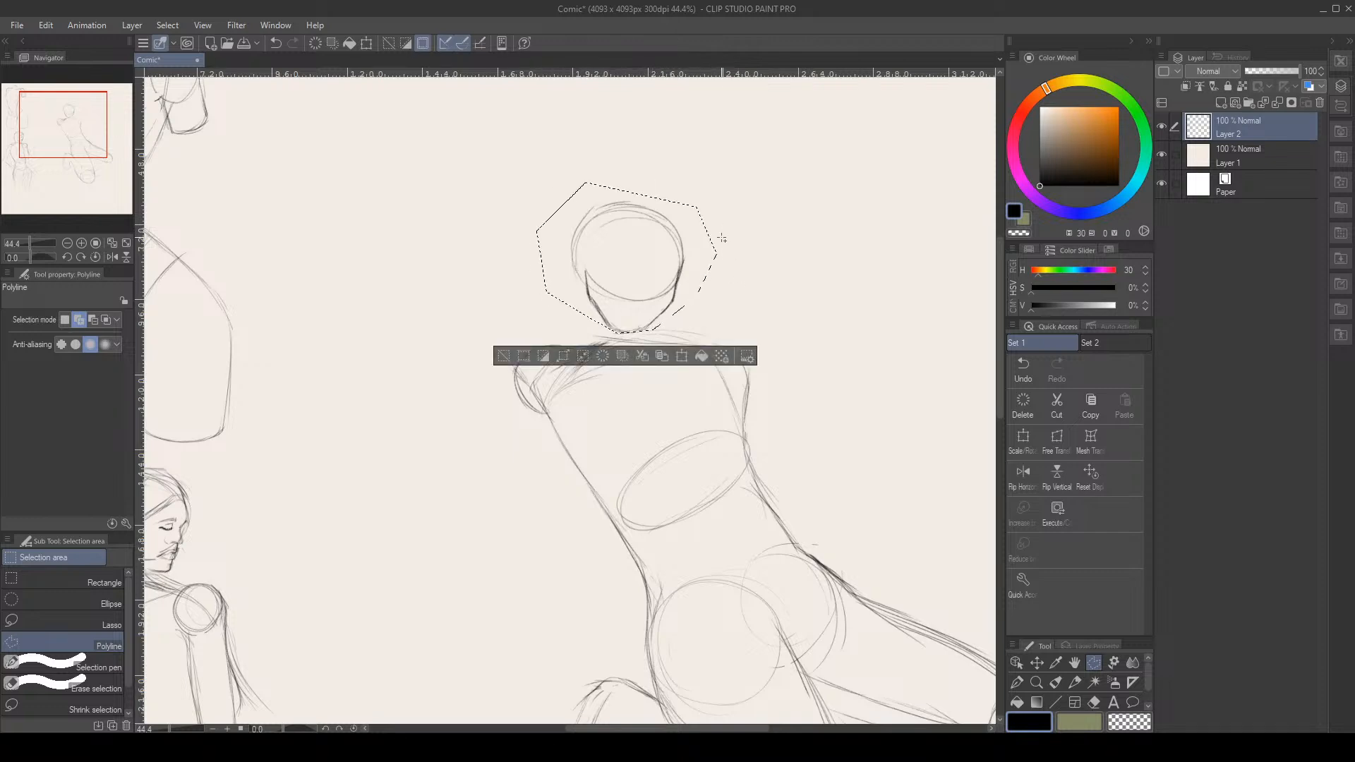
Scale the selected head and jaw to 90%, move them toward the middle of the shoulders, and deselect them
key(ctrl+t)
drag(719, 182, 701, 197)
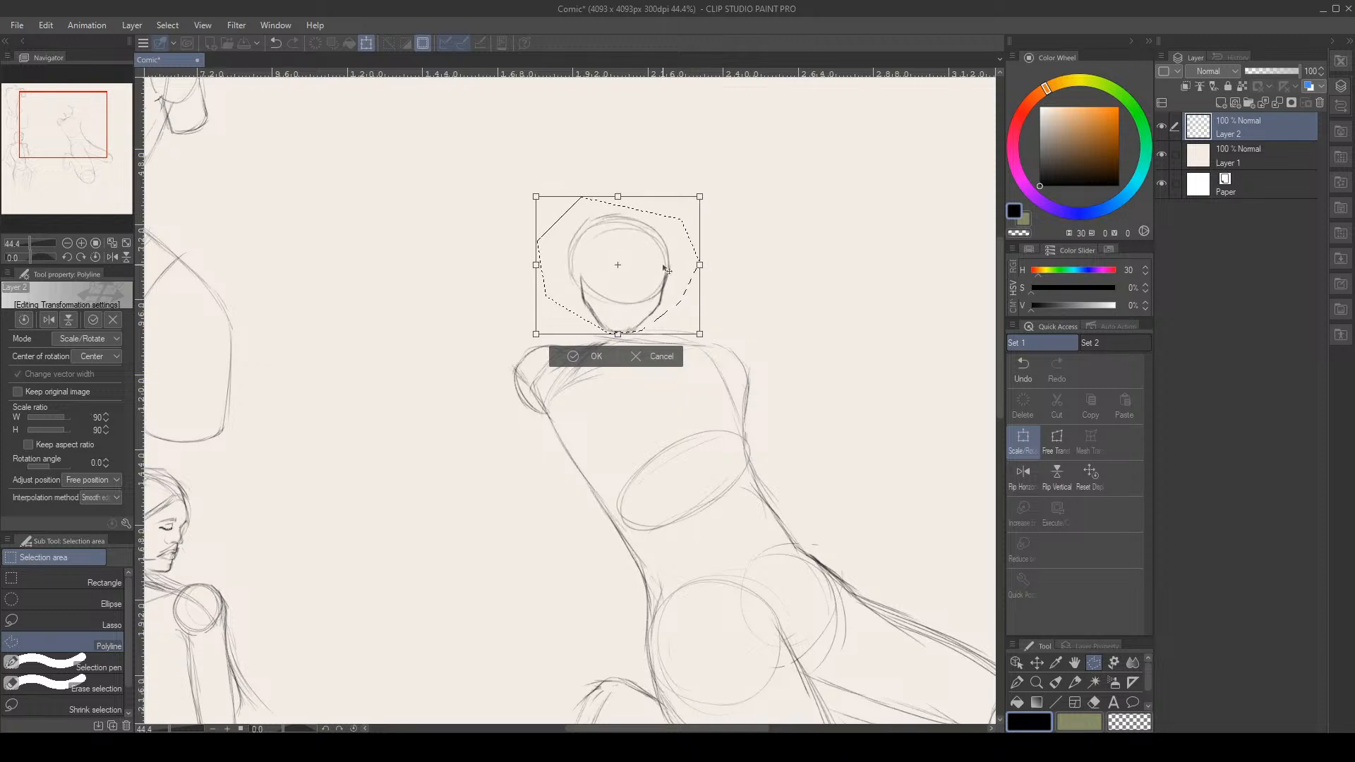
mouse_move(665, 268)
mouse_down()
mouse_move(691, 249)
mouse_move(687, 277)
mouse_up()
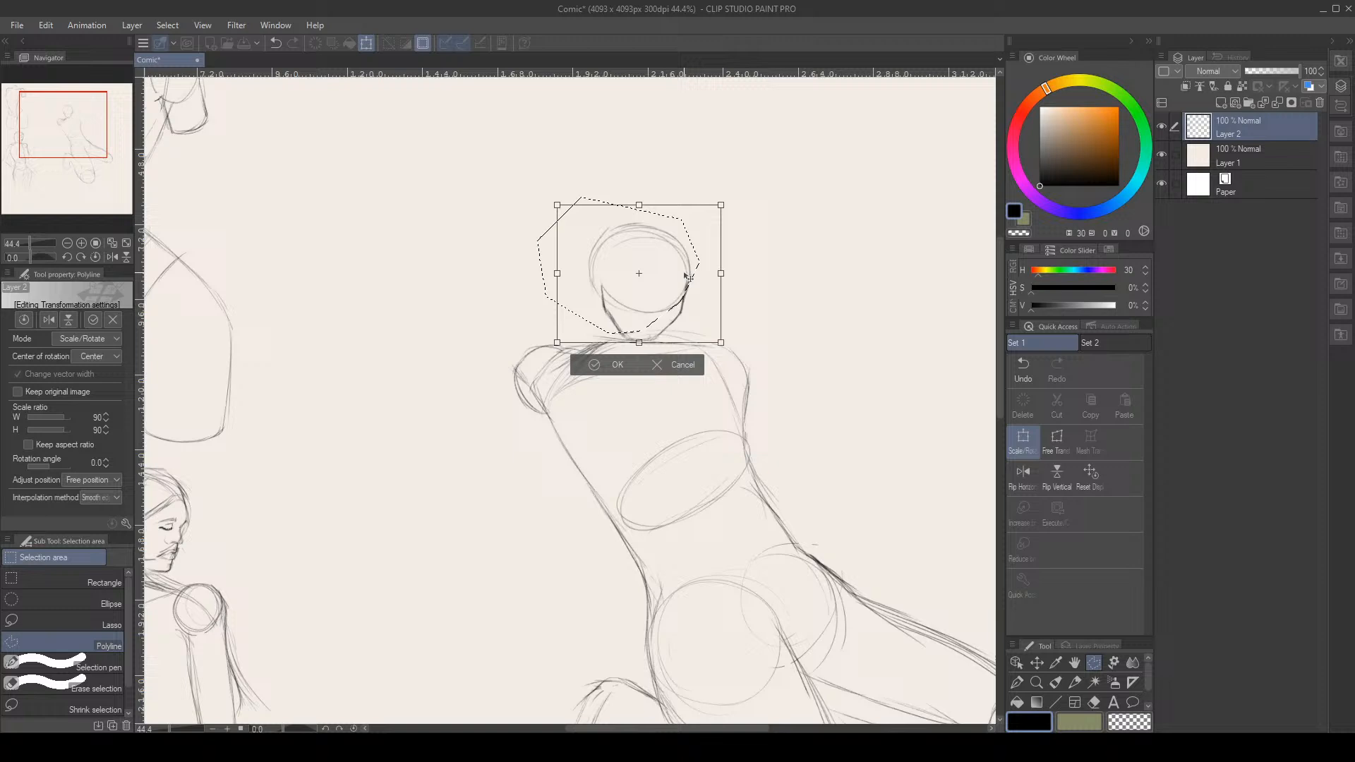
click(609, 365)
key(ctrl+d)
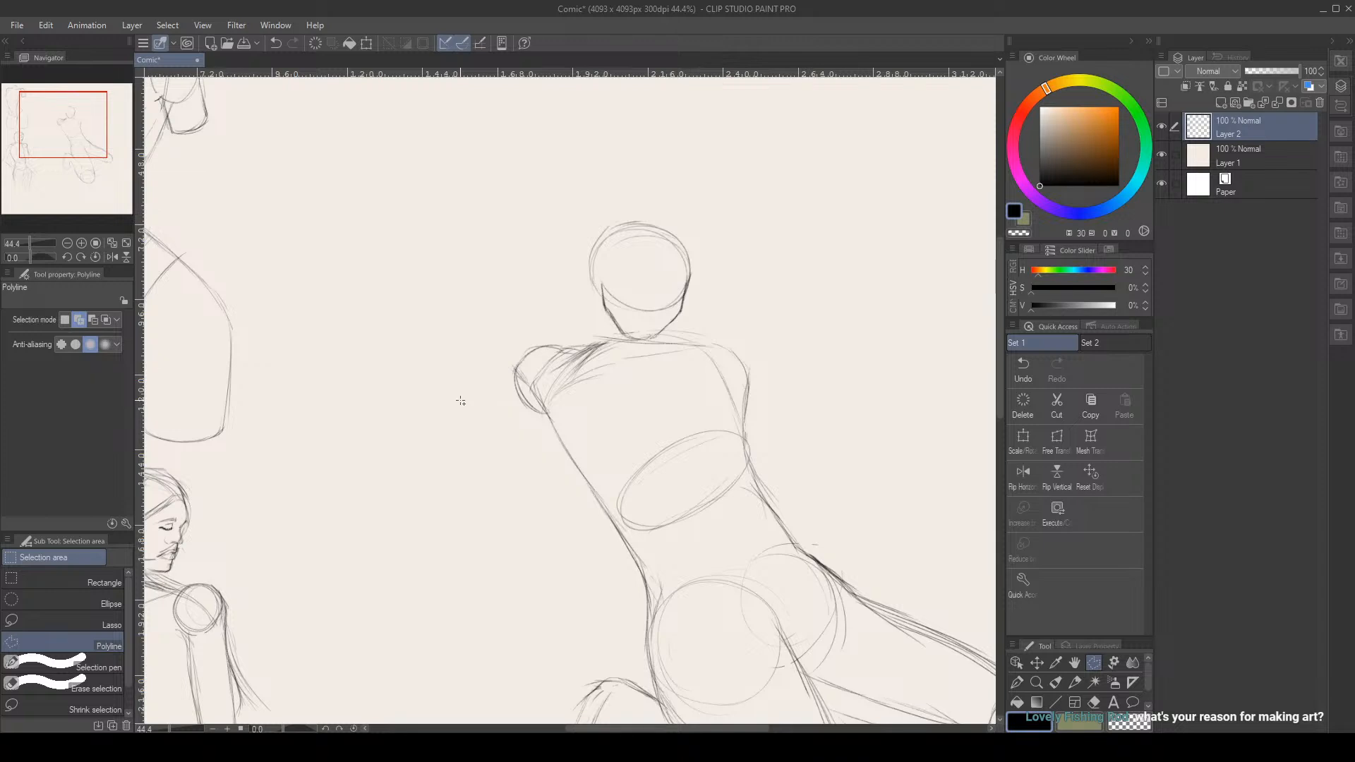
Pencil the neck line beside the jaw, restate the shoulder line under the chin, and erase stray shading near the neck
click(1074, 682)
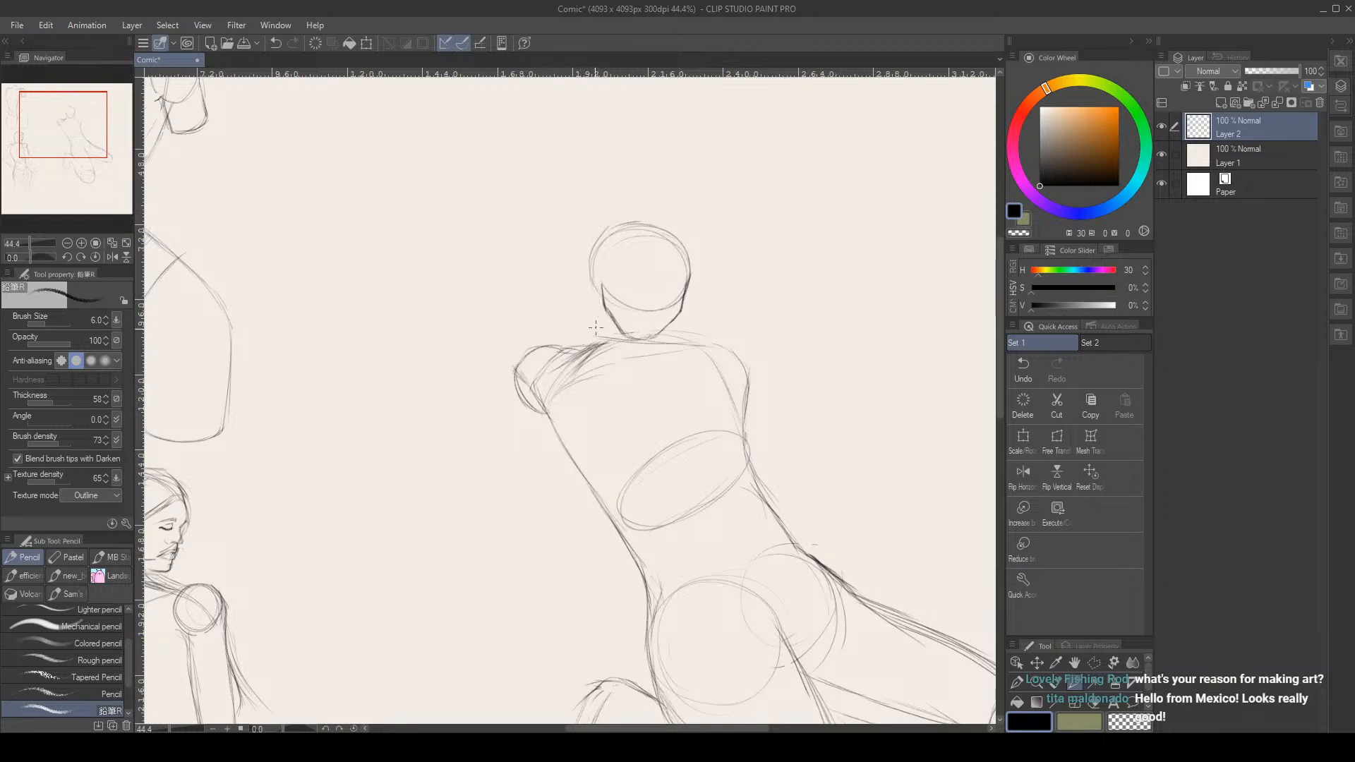
drag(597, 309, 593, 338)
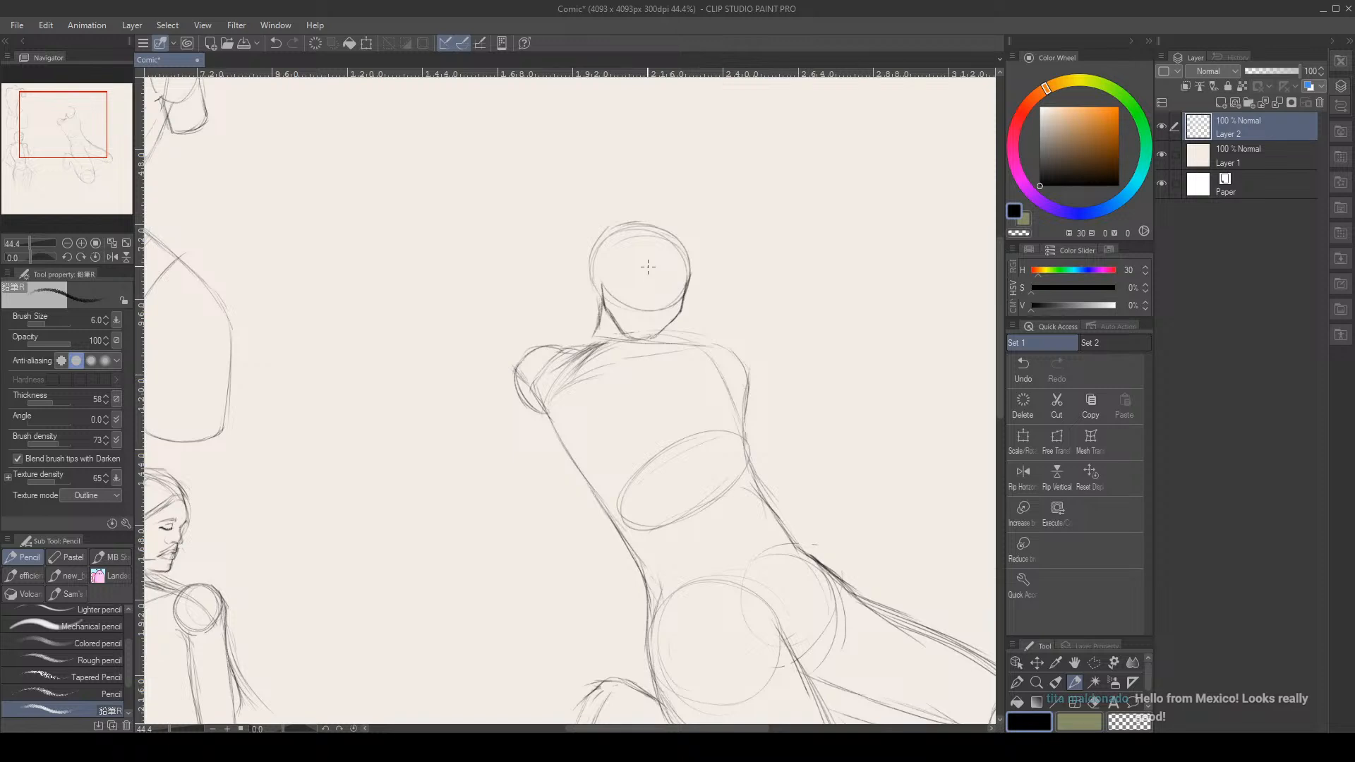
mouse_move(600, 319)
mouse_down()
mouse_move(579, 350)
mouse_move(633, 344)
mouse_move(635, 331)
mouse_move(639, 344)
mouse_move(664, 339)
mouse_move(629, 338)
mouse_move(709, 345)
mouse_up()
drag(625, 342, 633, 340)
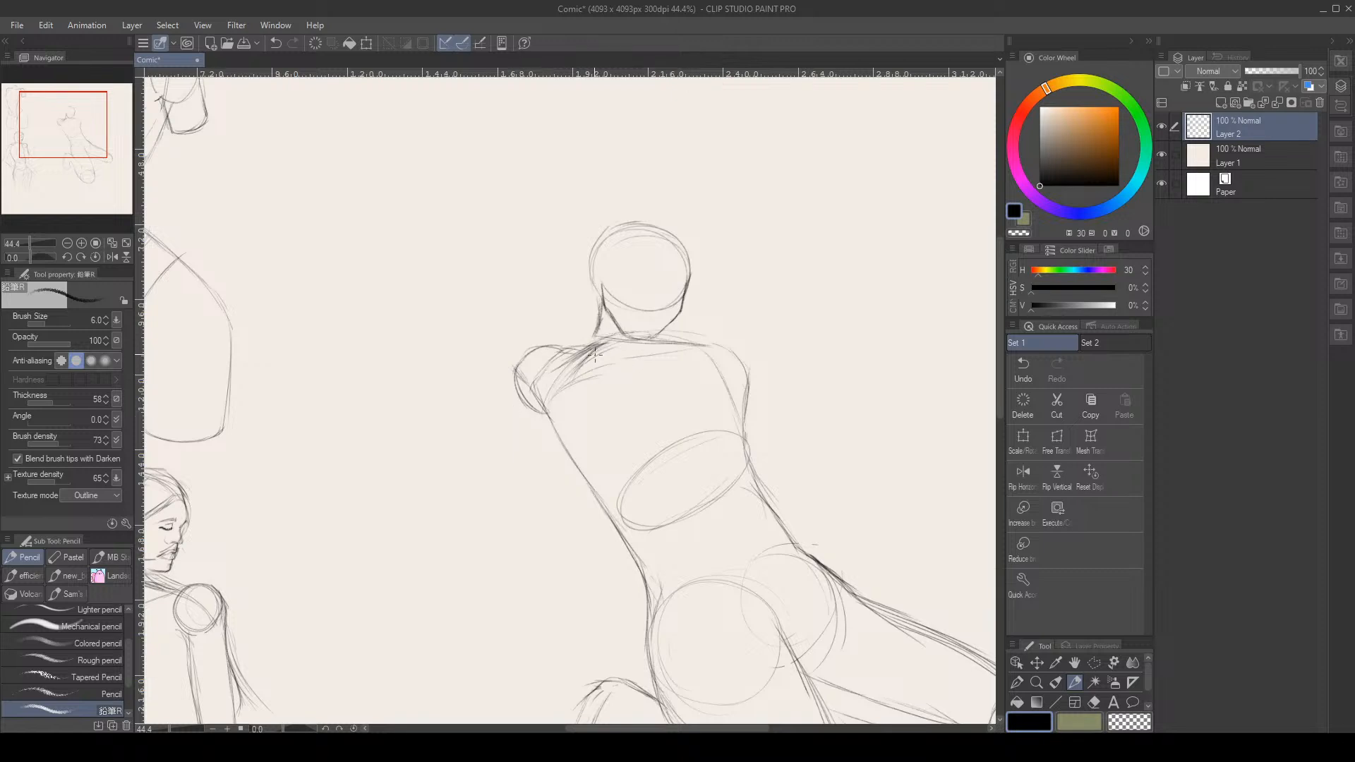
key(e)
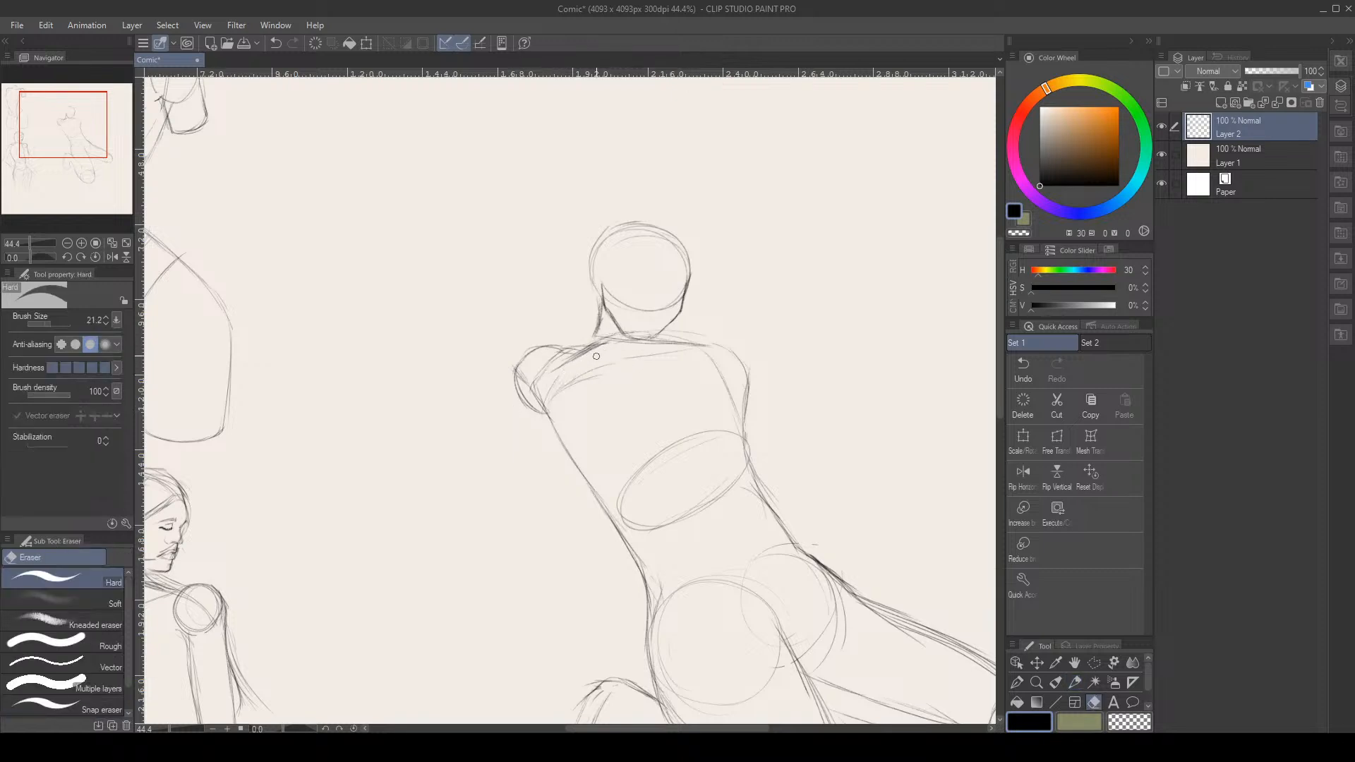
key(p)
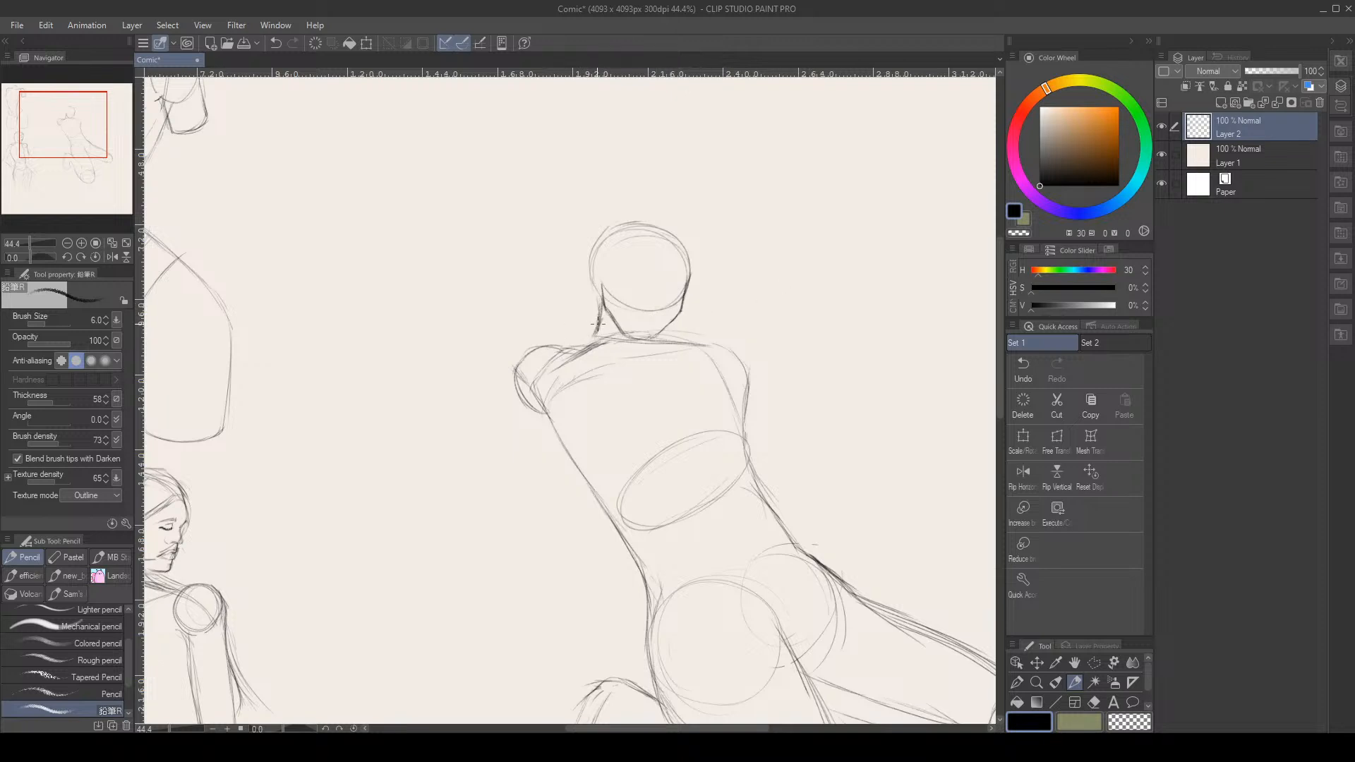
drag(614, 313, 604, 327)
Enclose the head together with the neck line in a polyline selection
click(1093, 663)
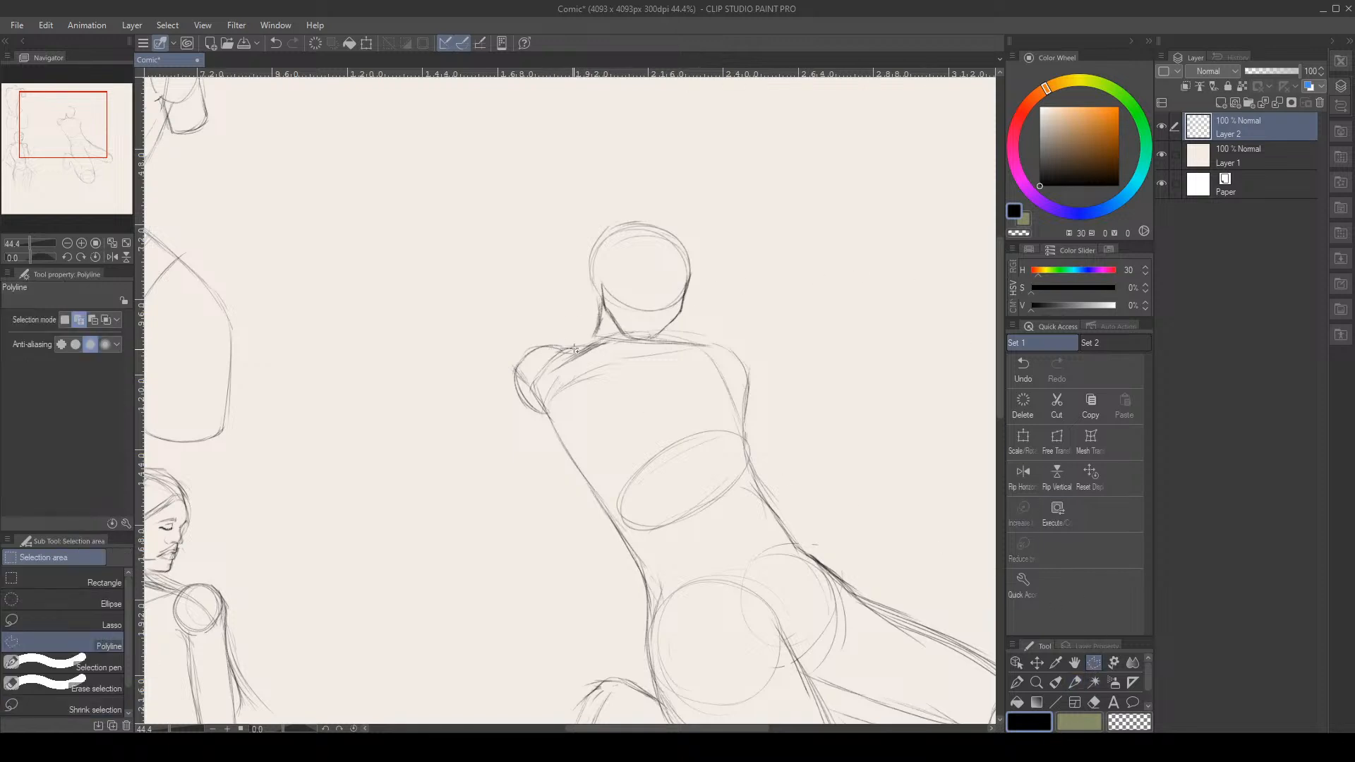
click(586, 344)
click(606, 328)
click(620, 335)
click(630, 339)
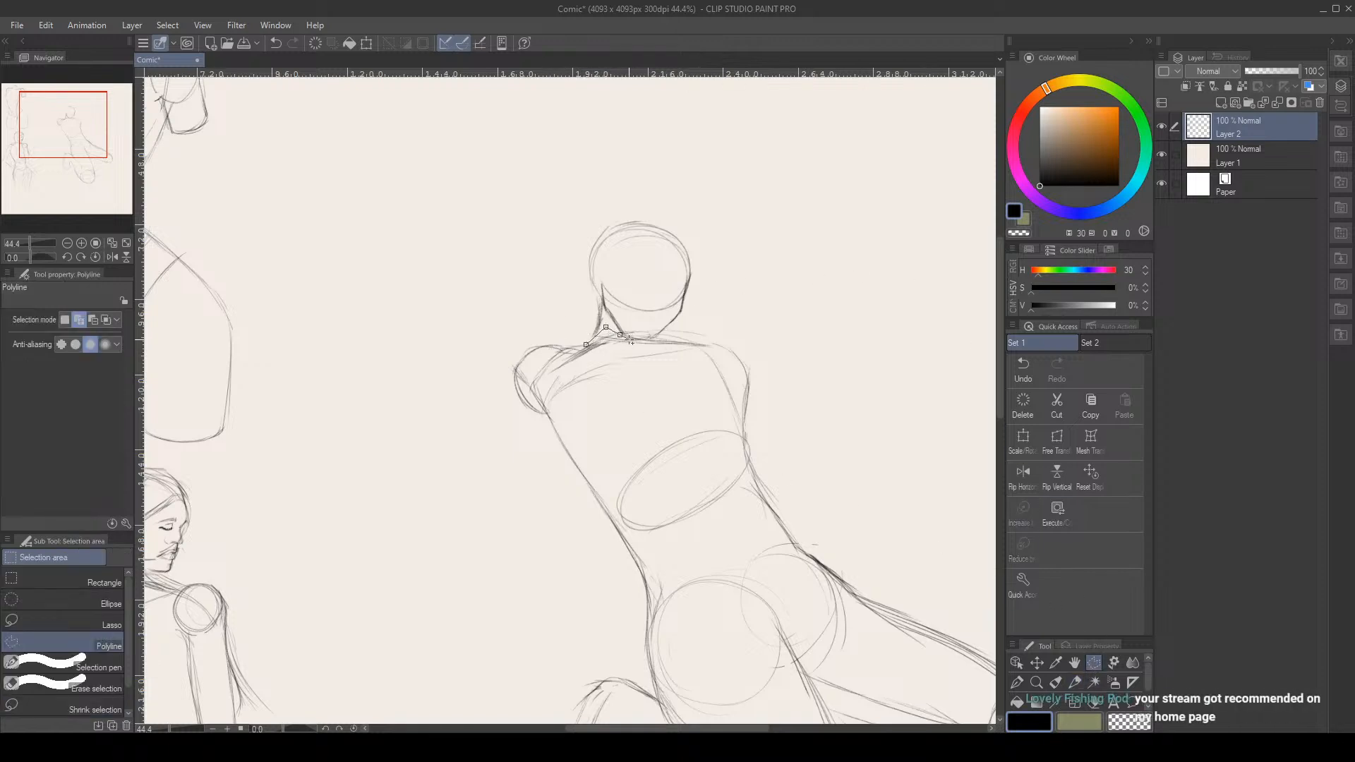
click(656, 339)
click(695, 309)
click(724, 243)
click(630, 202)
click(557, 228)
click(559, 296)
click(587, 344)
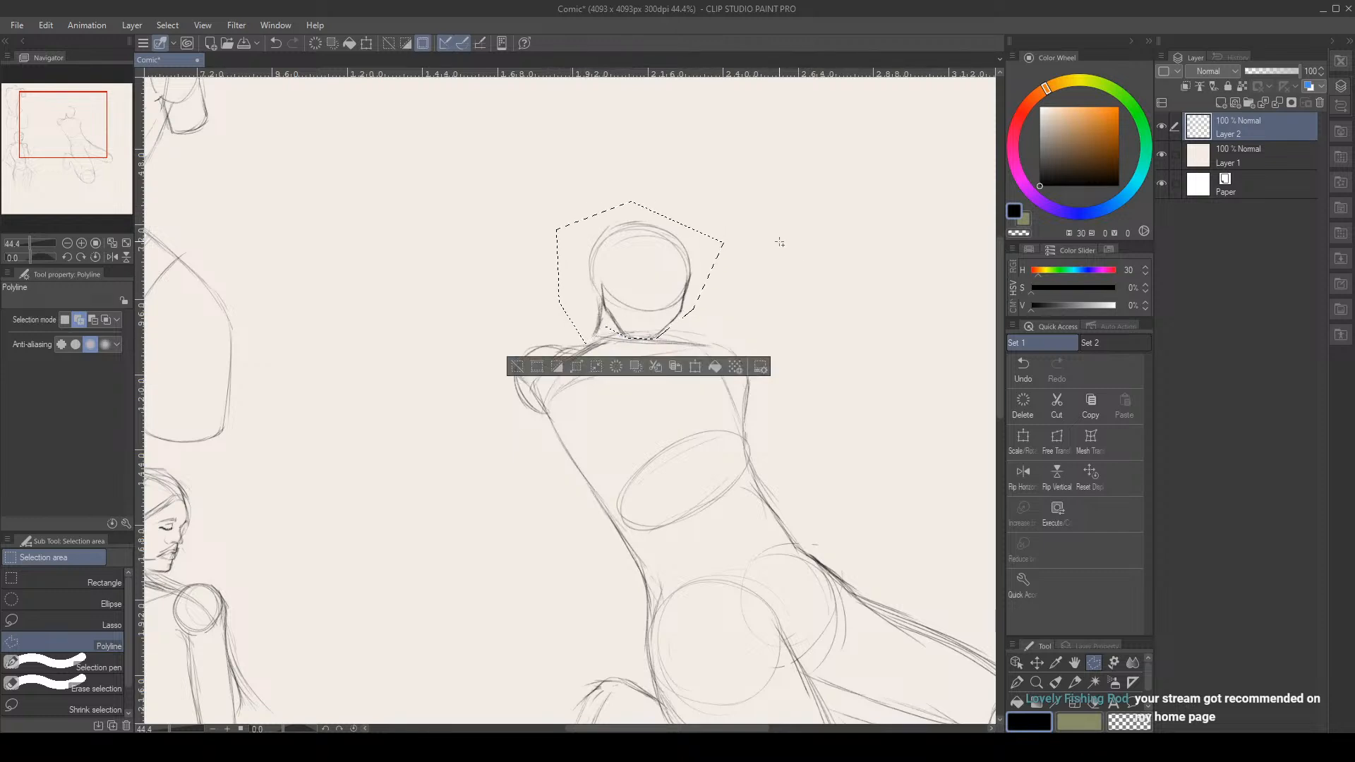
Nudge the selected head and neck slightly down toward the shoulder line, keeping 100% scale, and deselect them
key(ctrl+t)
drag(693, 292, 695, 290)
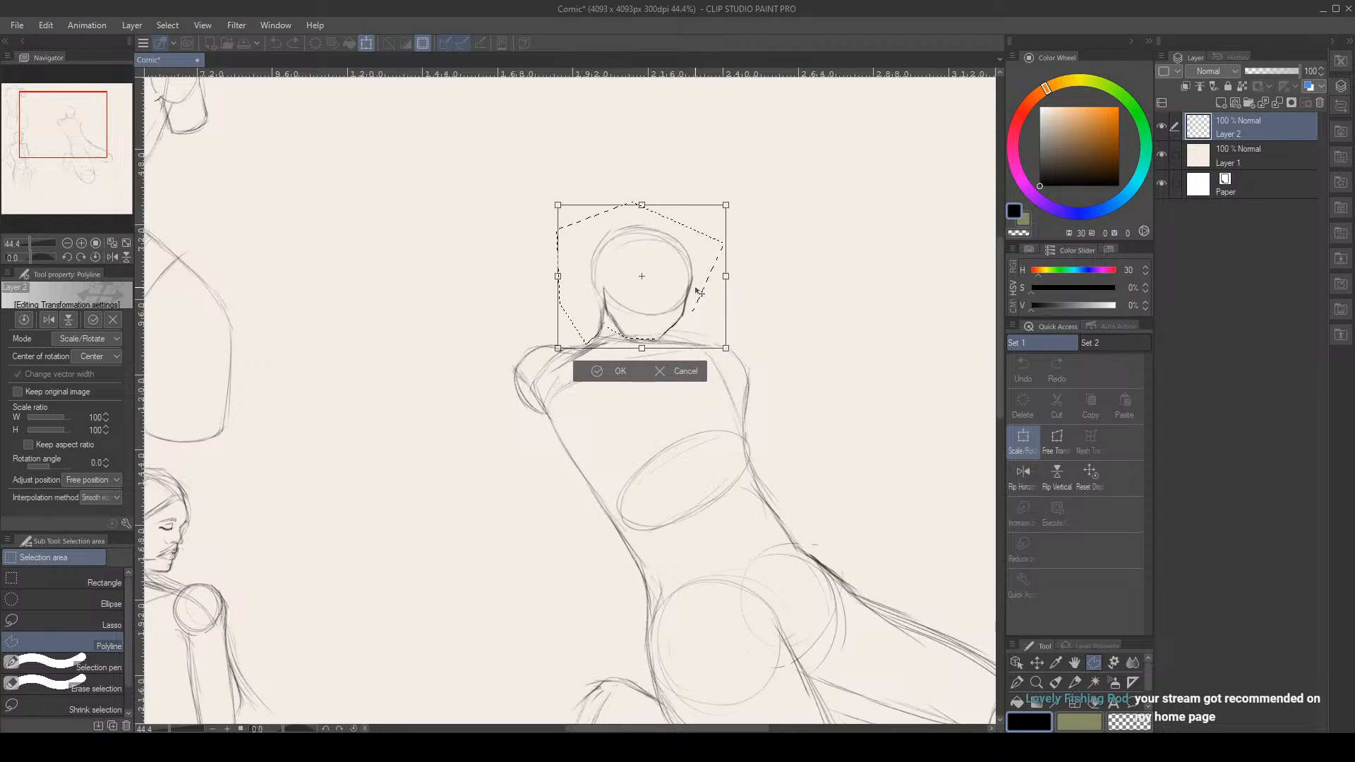
click(597, 375)
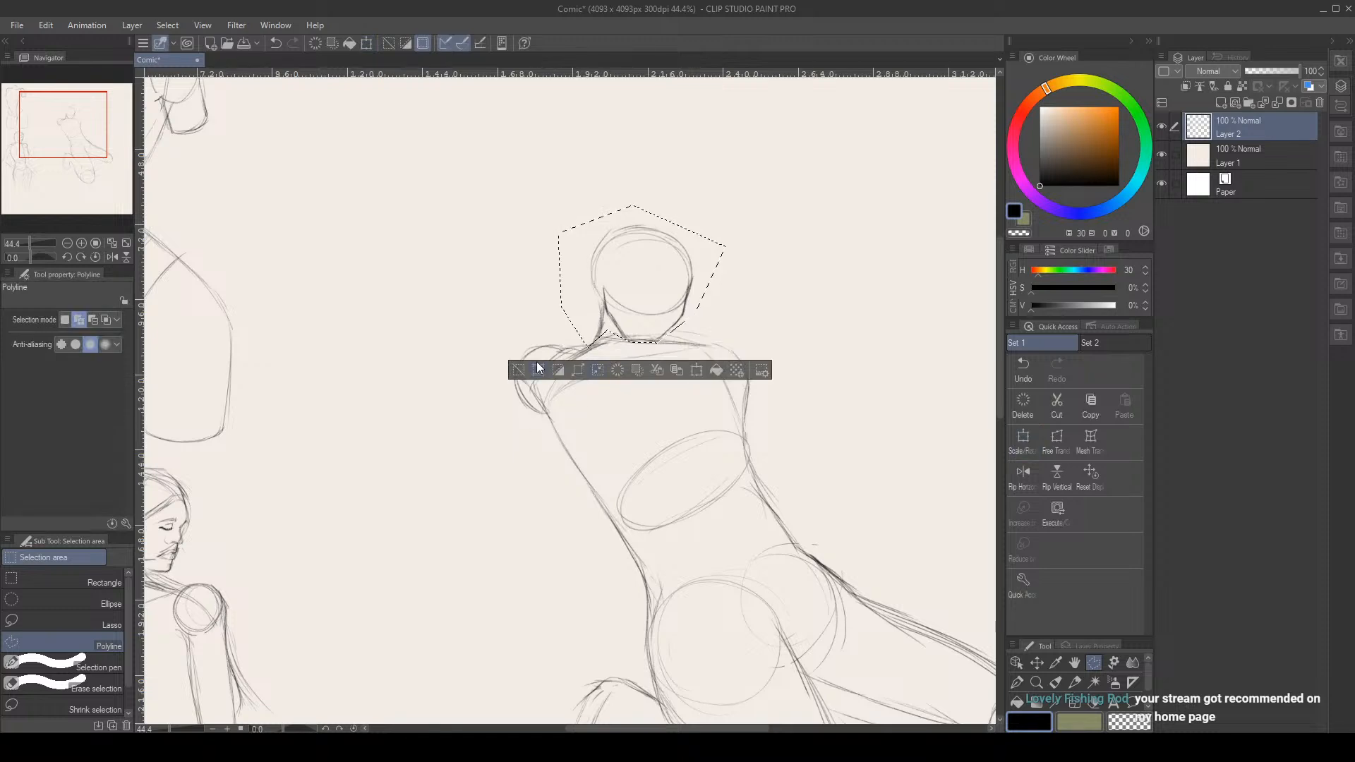
click(537, 362)
Erase the neck line beside the jaw and return to the pencil
click(1073, 679)
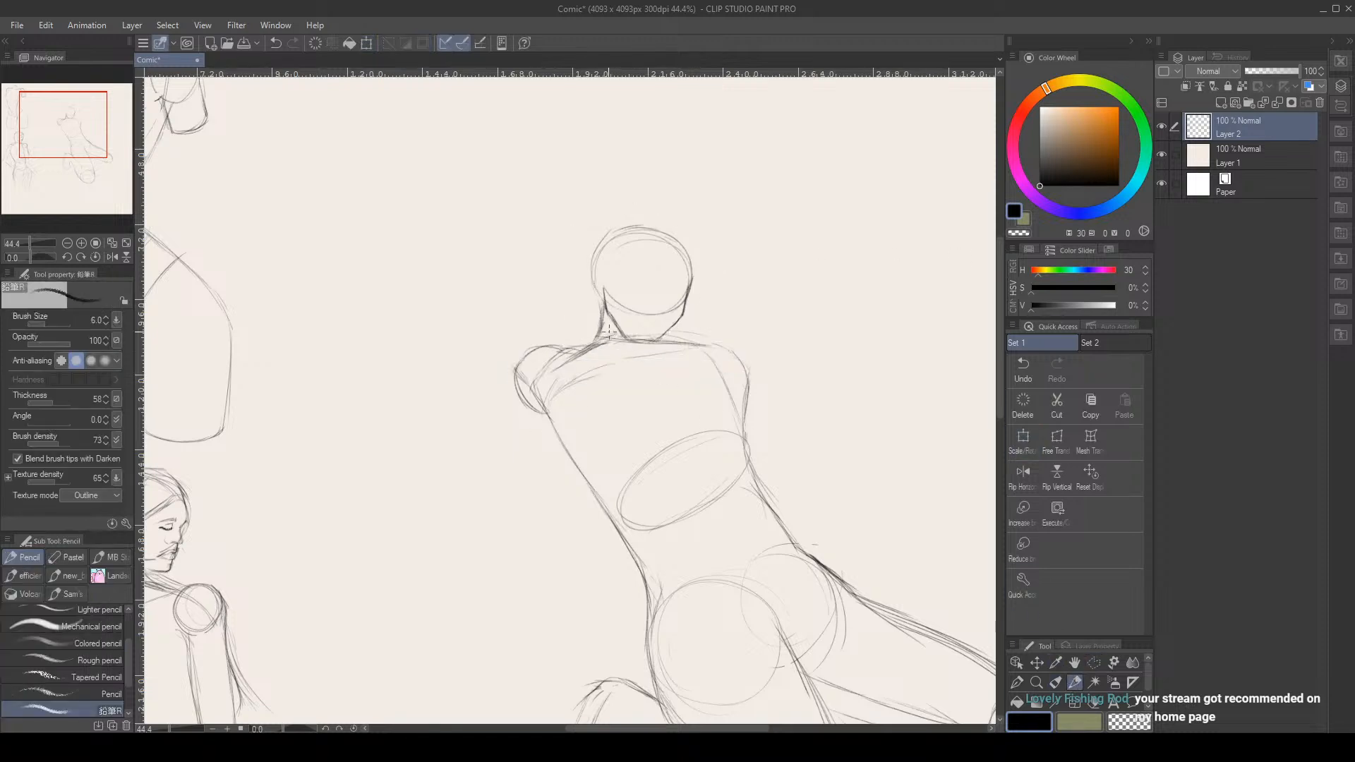
key(e)
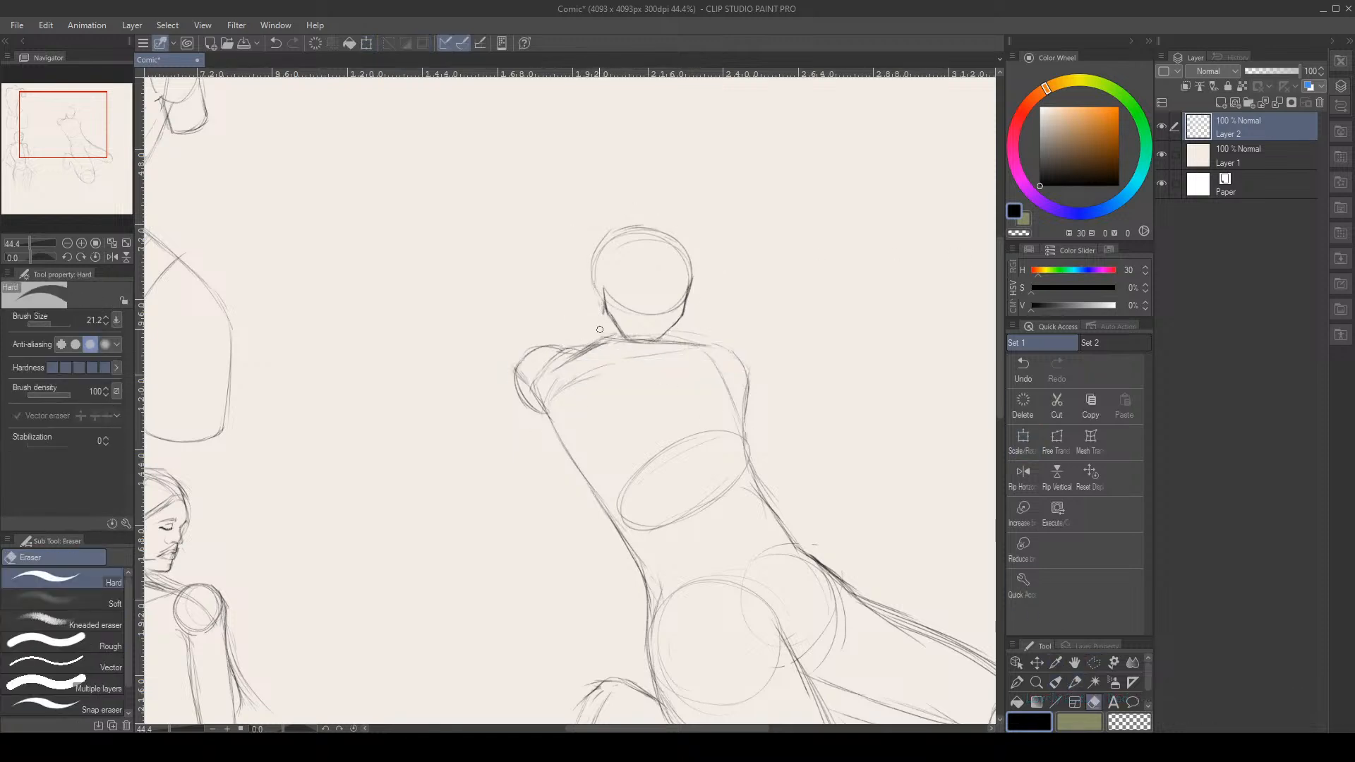
key(p)
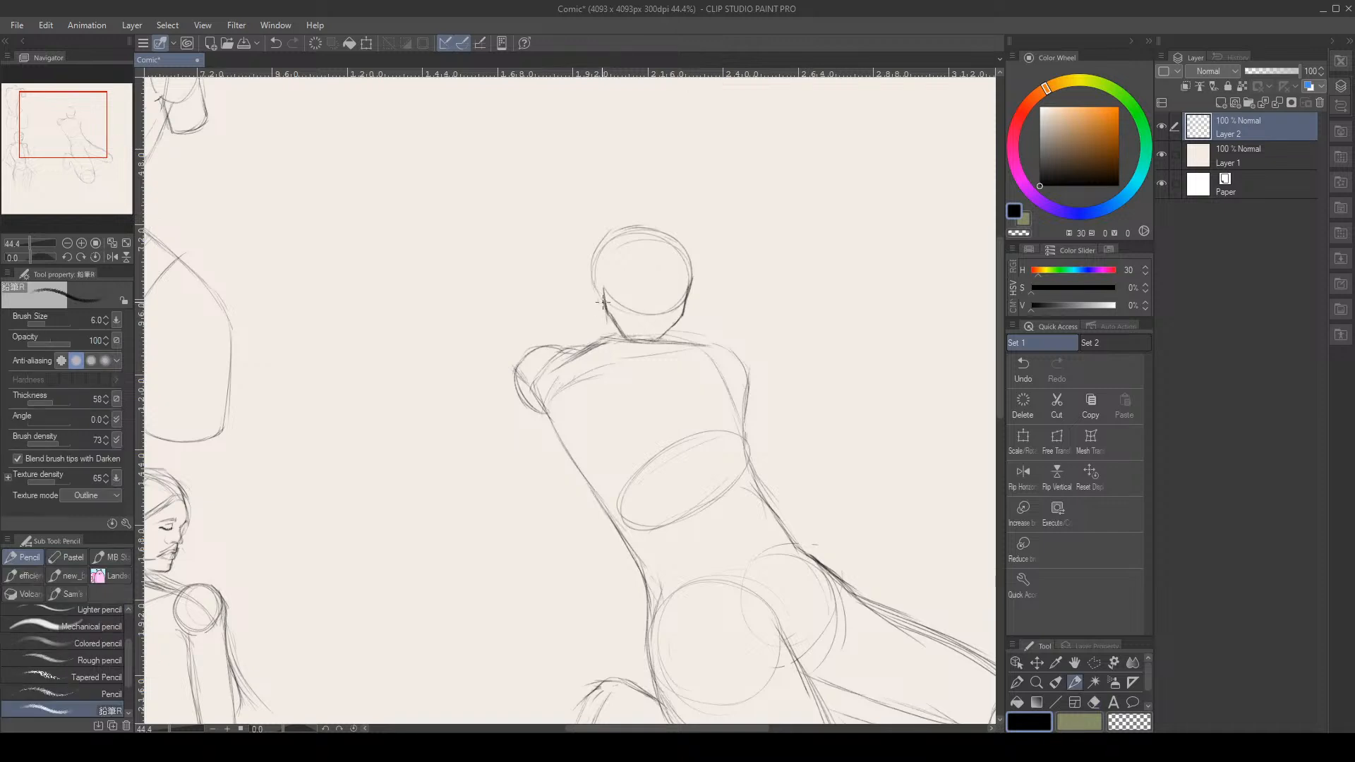
Pencil the neck line beside the jaw, restate the head's outer contour, and erase excess marks where they meet
drag(603, 302, 604, 341)
mouse_move(592, 285)
mouse_down()
mouse_move(602, 238)
mouse_move(644, 226)
mouse_up()
drag(592, 275, 600, 303)
key(e)
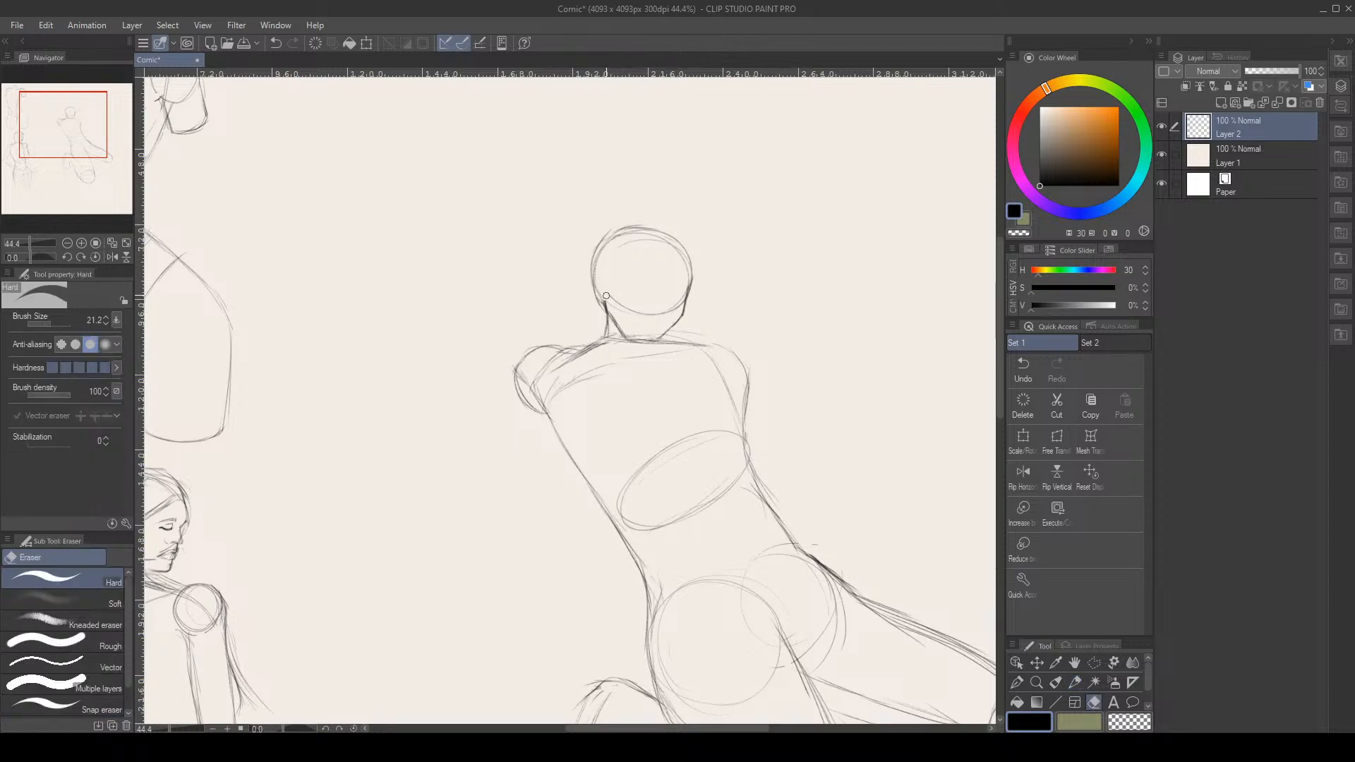
key(p)
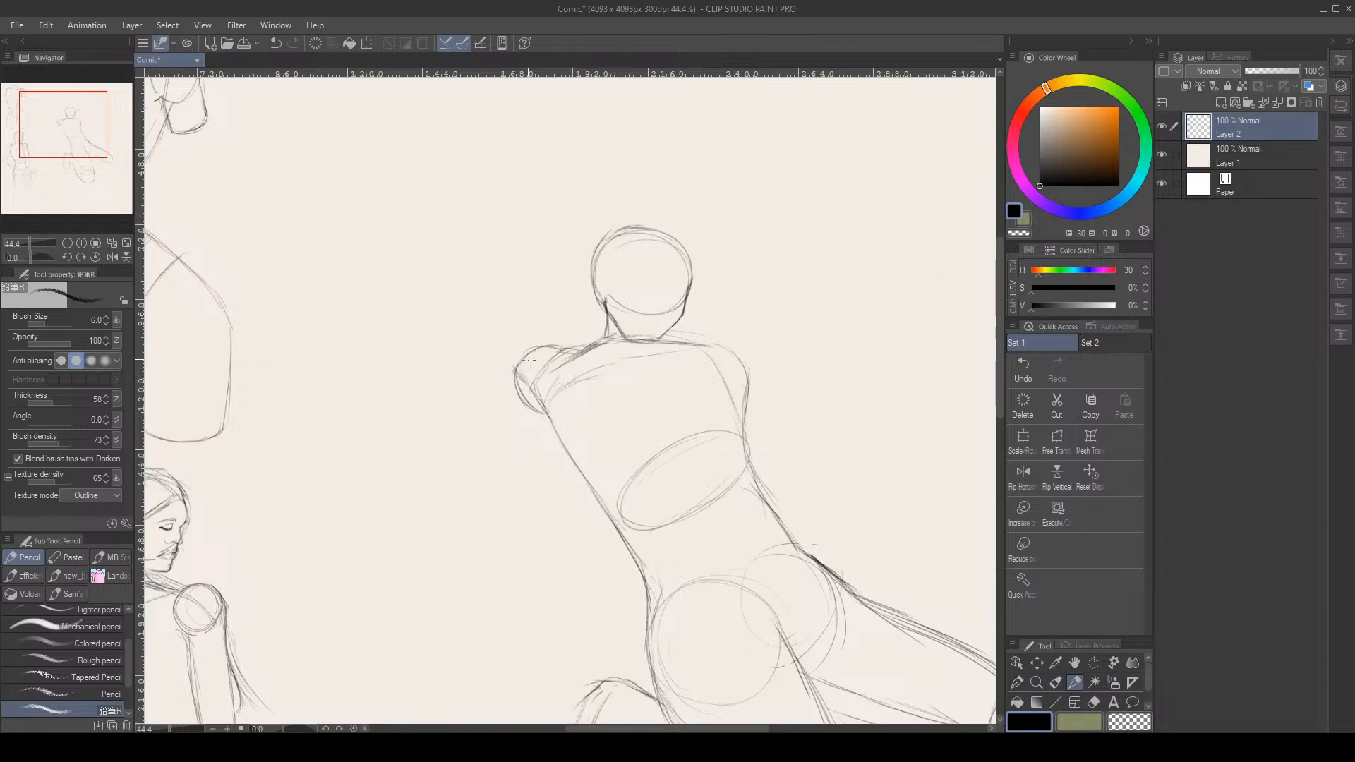
Enclose the third figure's head, jaw, and neck line in a polyline selection
click(1094, 662)
click(590, 324)
click(618, 338)
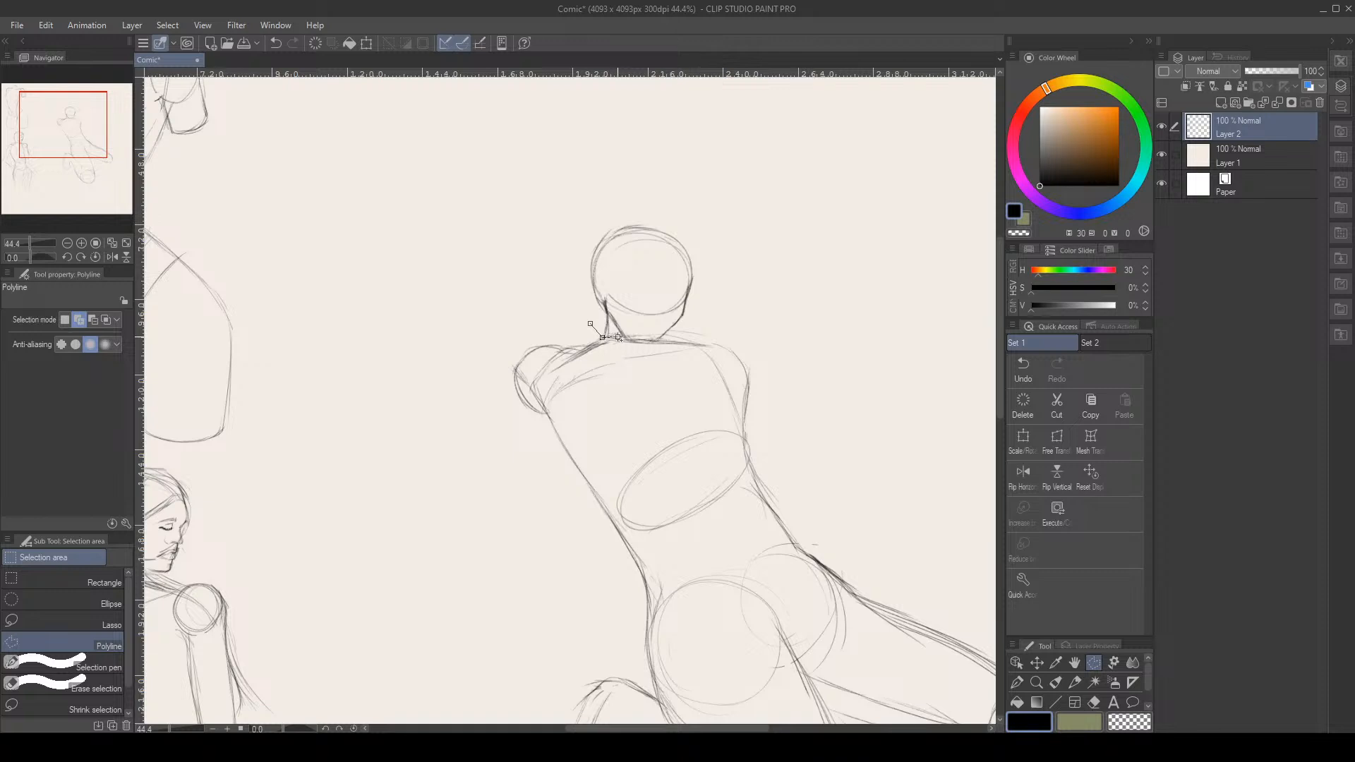
click(633, 338)
click(651, 337)
click(663, 338)
click(695, 324)
click(719, 268)
click(685, 222)
click(560, 216)
click(543, 266)
click(590, 323)
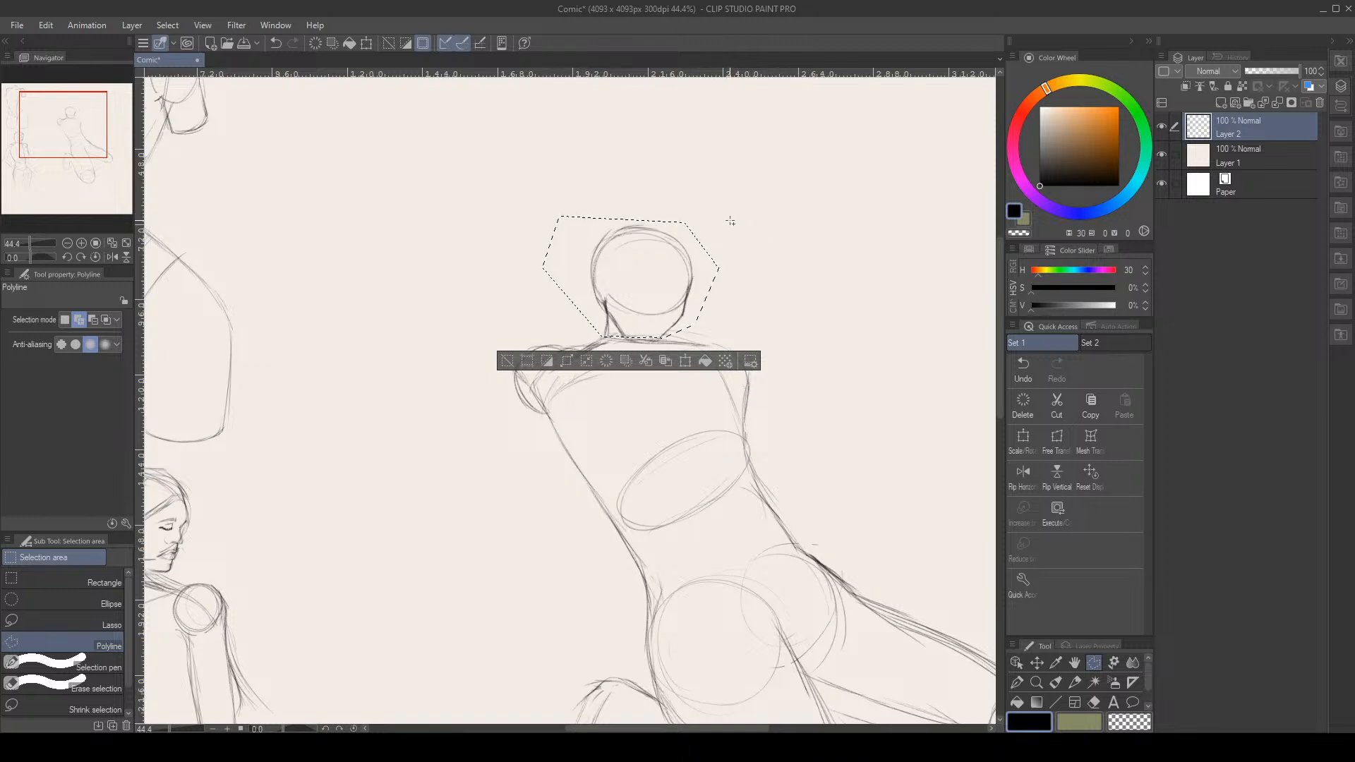
Scale the selected head to 103%, rotate it -3.0 degrees, shift it toward the raised shoulder, and deselect it
key(ctrl+t)
drag(736, 207, 712, 264)
drag(757, 201, 750, 195)
drag(698, 254, 690, 276)
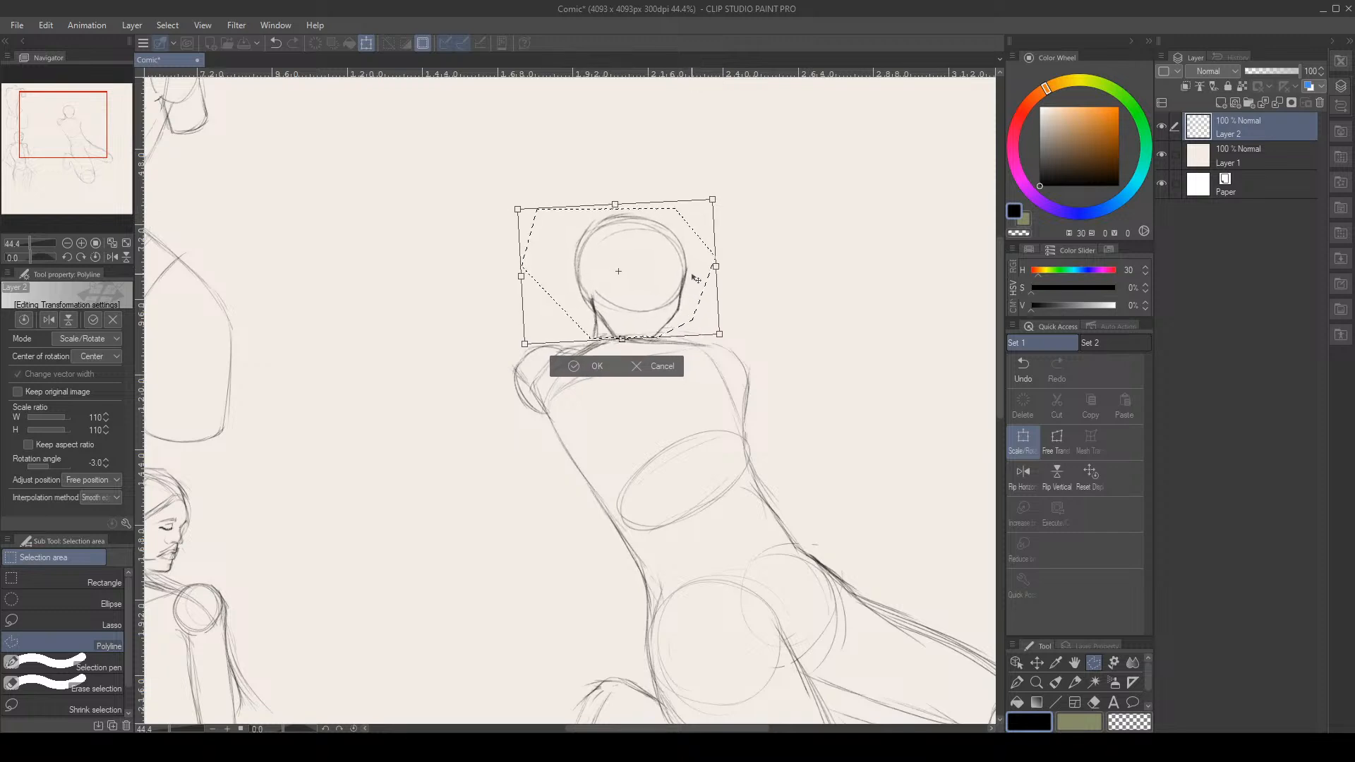
drag(679, 266, 652, 287)
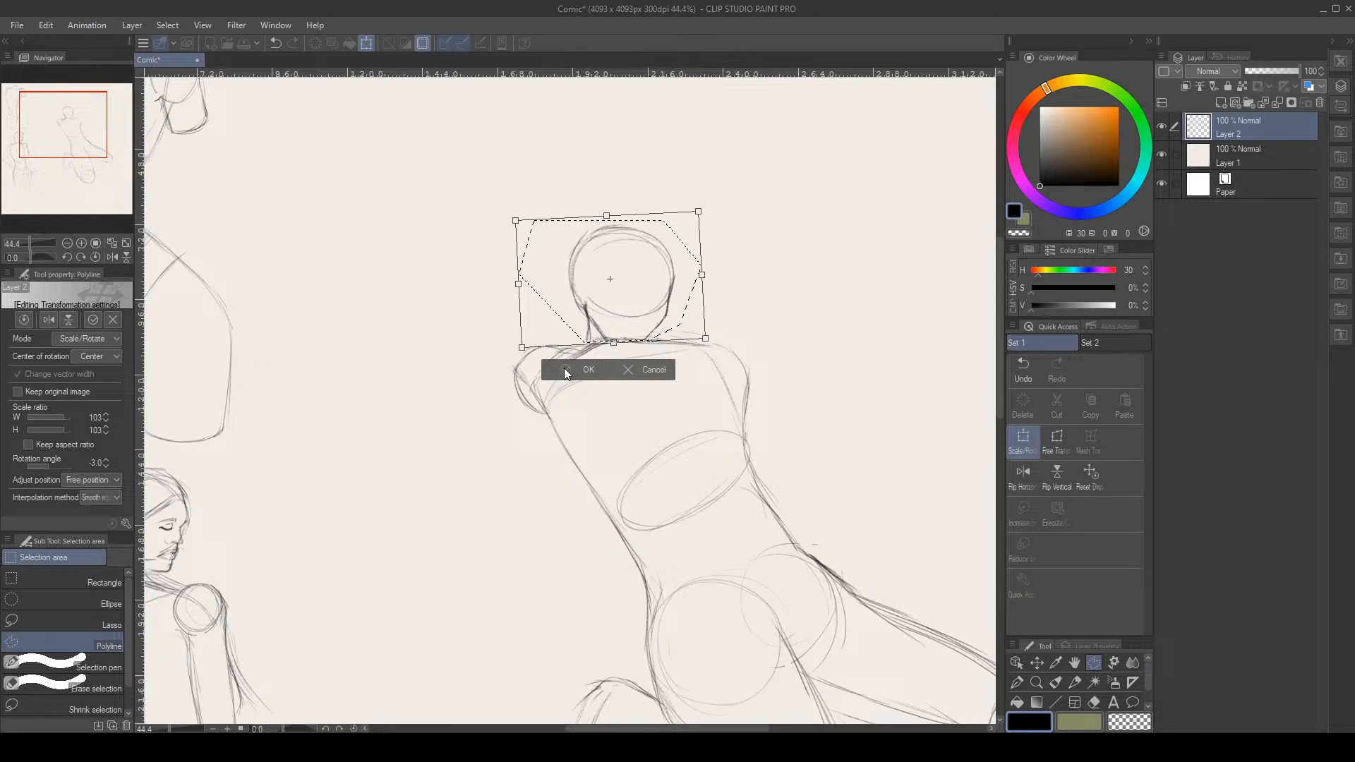
click(566, 374)
click(494, 369)
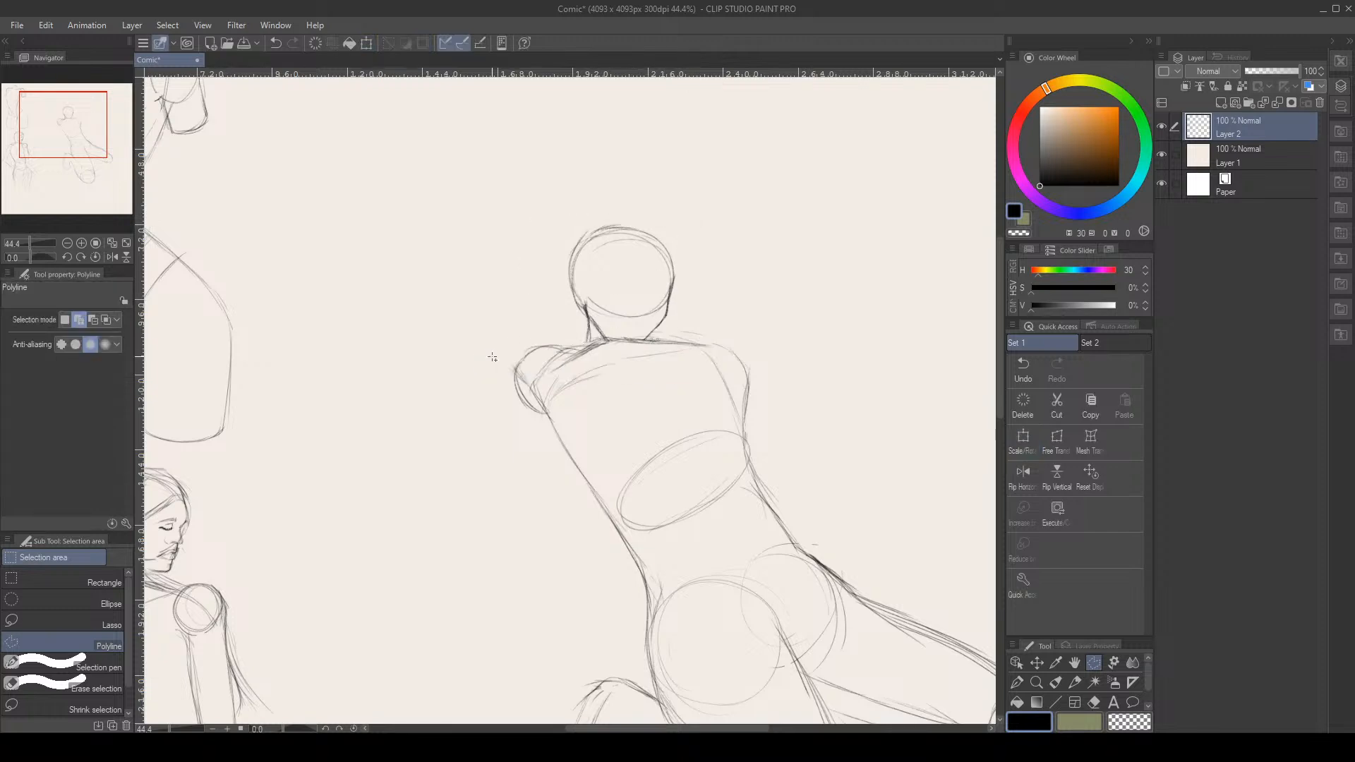
Clean up the doubled contour along the head's side and redraw the neck line running from the jaw to the shoulder
click(1076, 683)
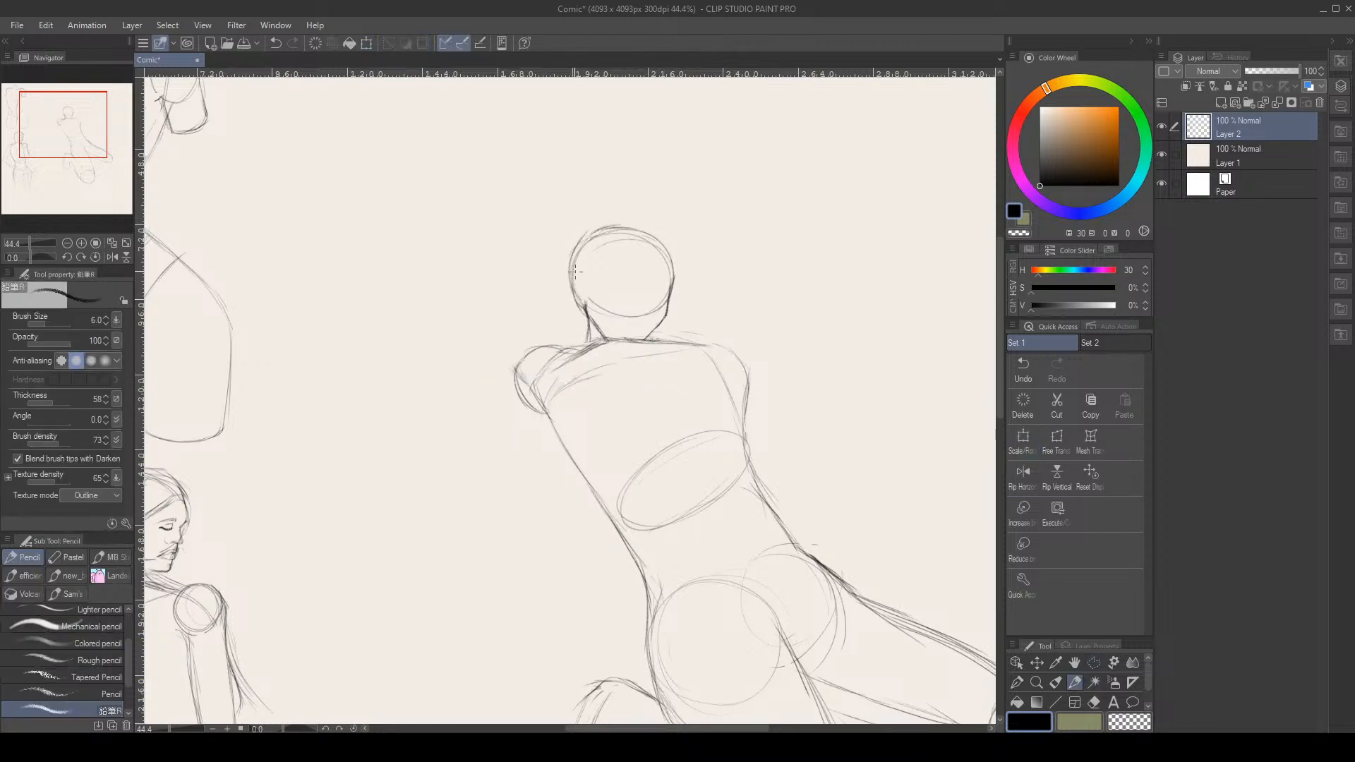
mouse_move(575, 271)
mouse_down()
mouse_move(583, 303)
mouse_move(572, 261)
mouse_up()
key(e)
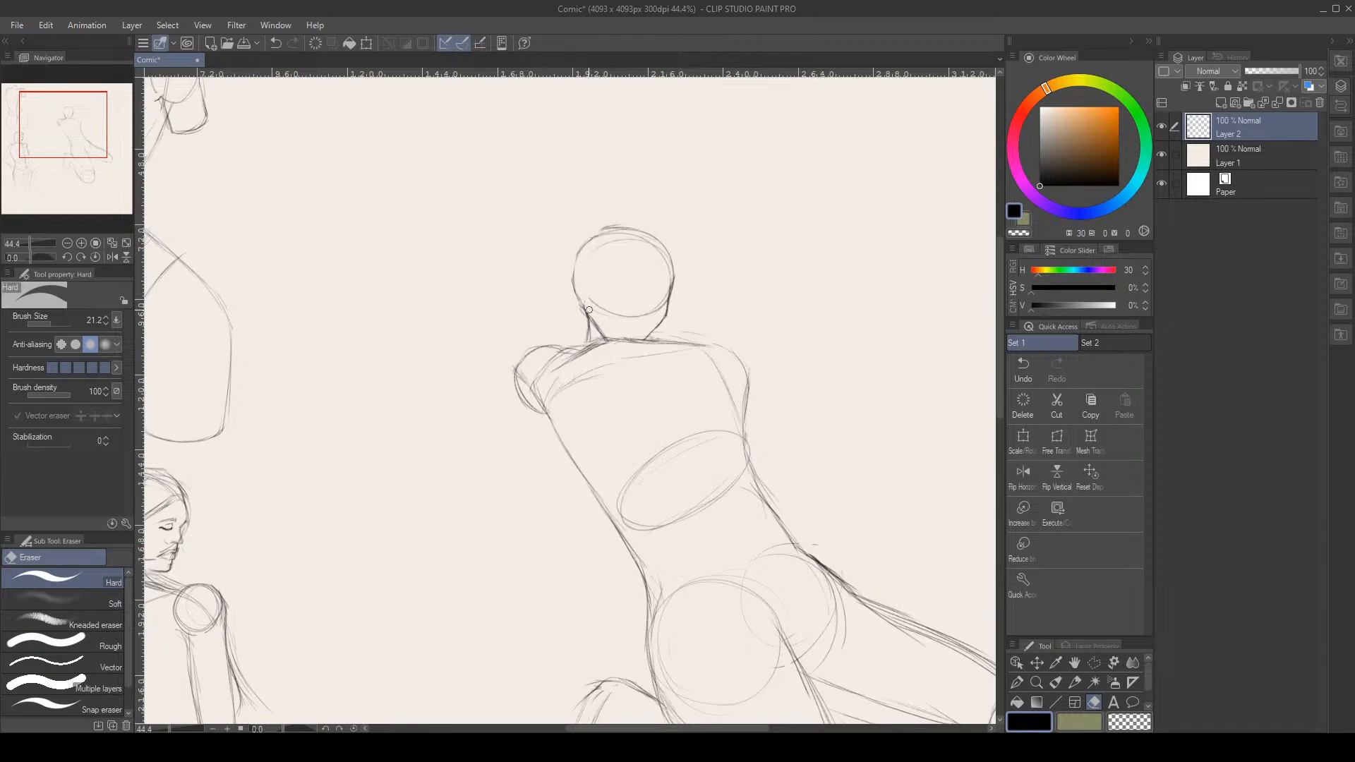
key(p)
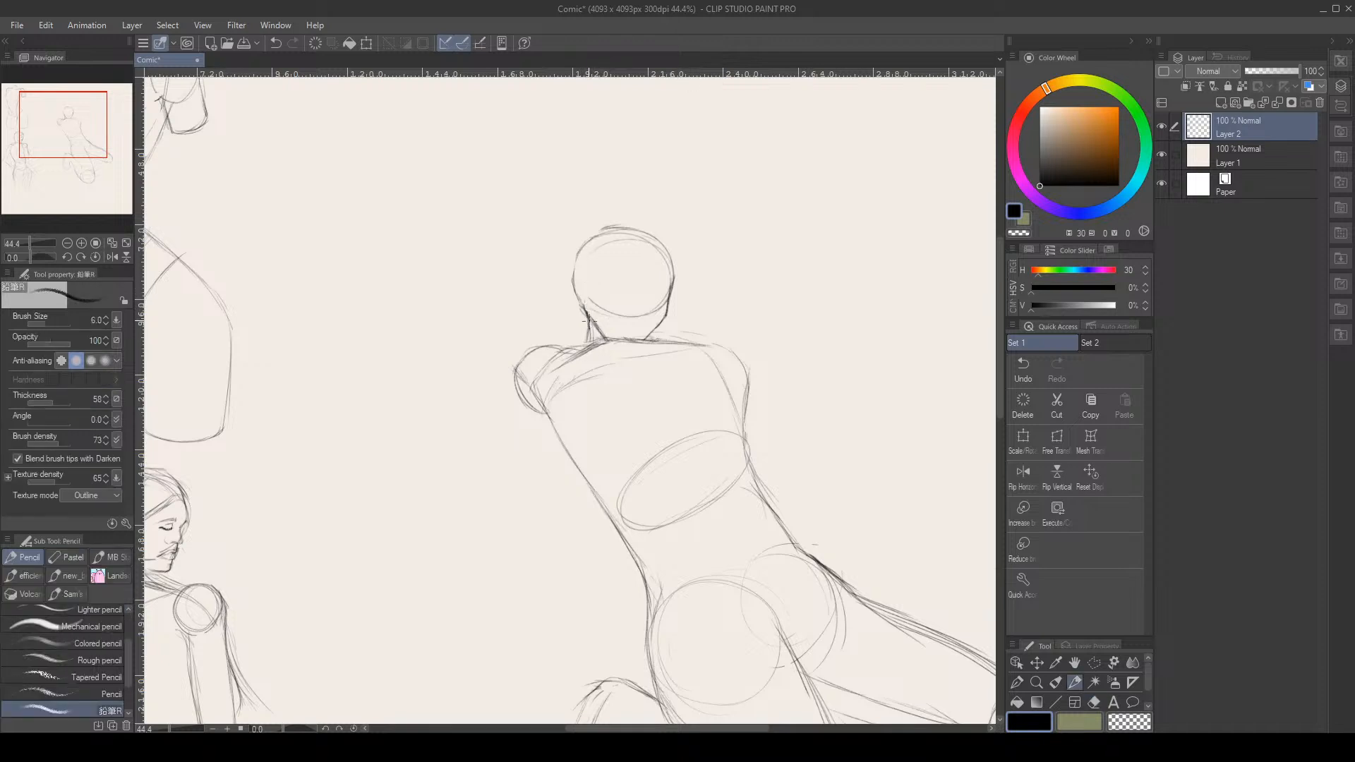
key(e)
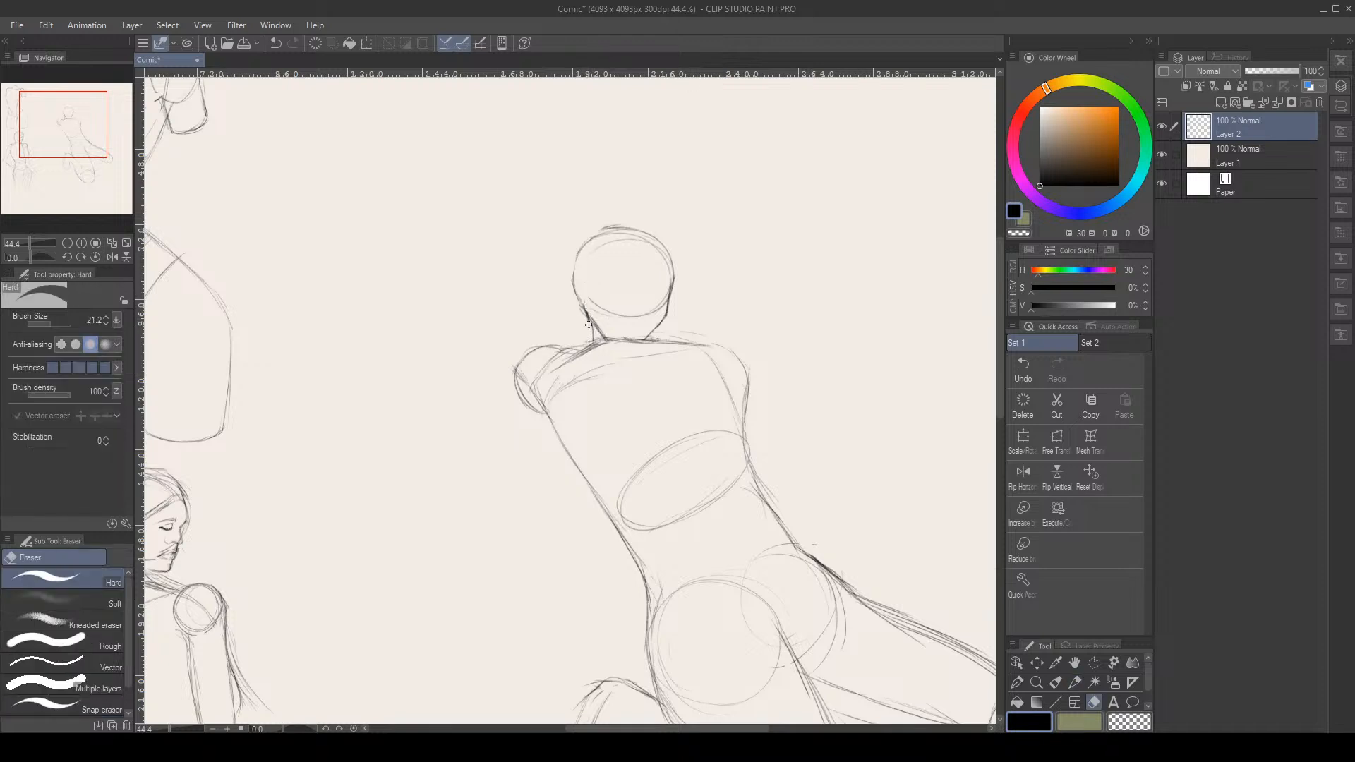
key(p)
drag(588, 317, 590, 343)
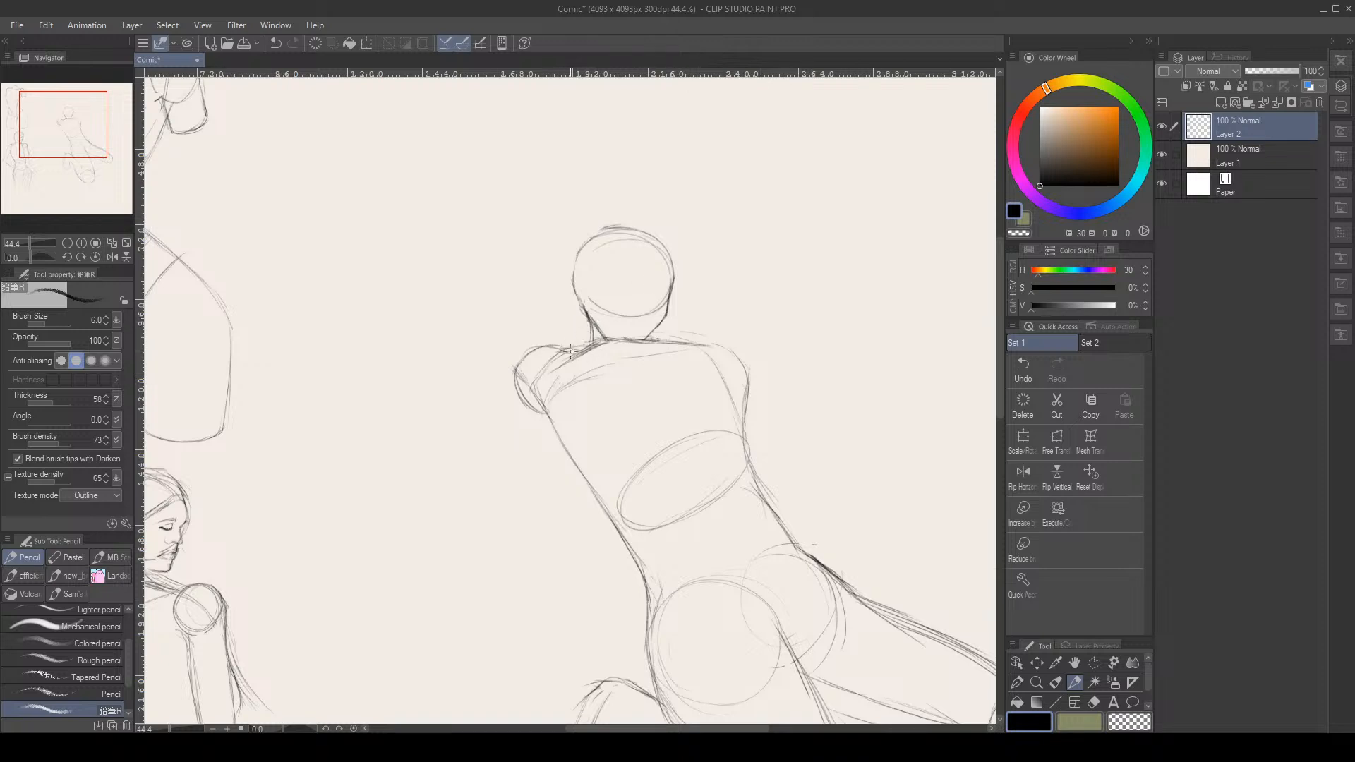
Pencil the shoulder slope beside the neck, the armpit contour, and both sides of the raised upper arm
drag(586, 340, 562, 360)
drag(571, 346, 561, 317)
mouse_move(562, 336)
mouse_down()
mouse_move(500, 200)
mouse_move(567, 349)
mouse_up()
drag(538, 404, 570, 454)
mouse_move(507, 360)
mouse_down()
mouse_move(492, 309)
mouse_move(494, 200)
mouse_up()
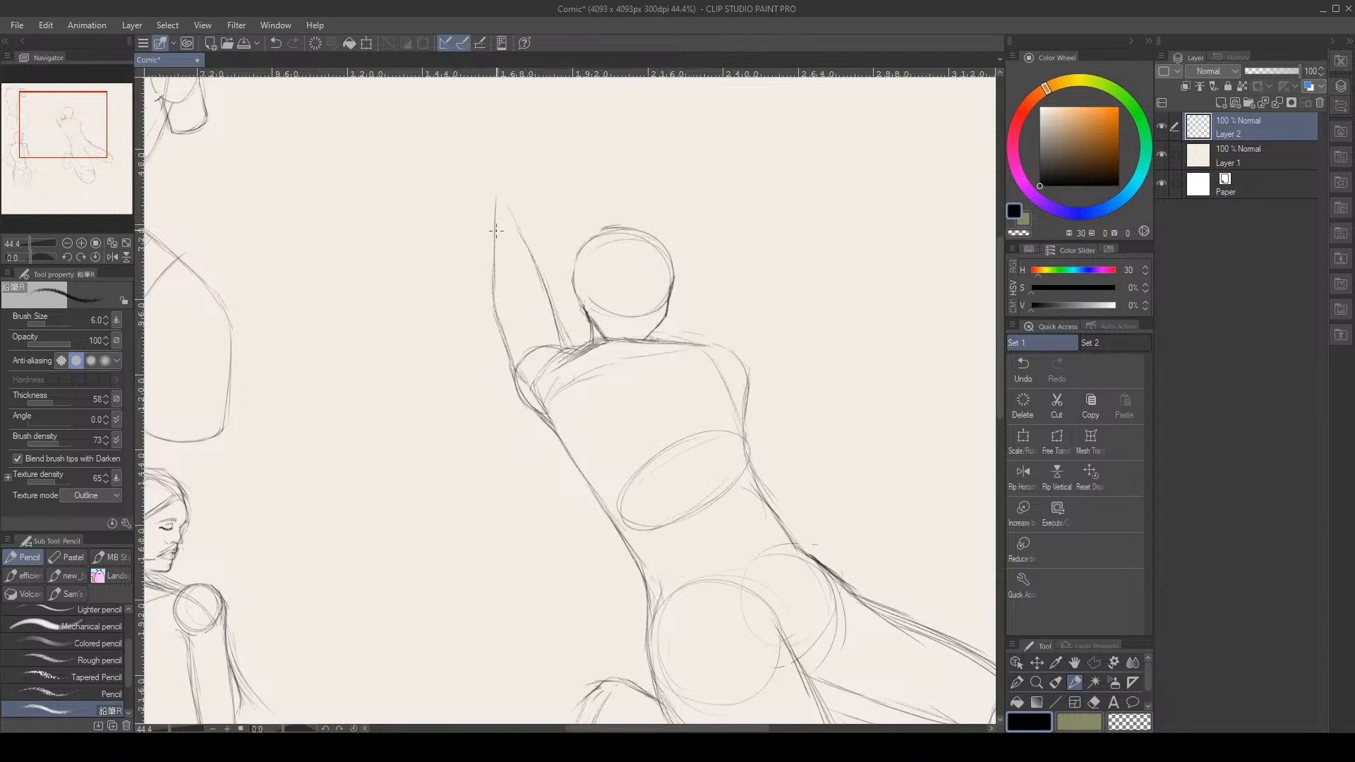
Erase the upper arm's outer line near its end, restate both arm contours, and cap the arm with an elbow circle
key(e)
mouse_move(496, 197)
mouse_down()
mouse_move(494, 324)
mouse_move(487, 252)
mouse_up()
key(p)
drag(496, 318, 484, 209)
drag(494, 305, 484, 212)
mouse_move(547, 289)
mouse_down()
mouse_move(513, 210)
mouse_move(549, 282)
mouse_up()
drag(519, 210, 568, 349)
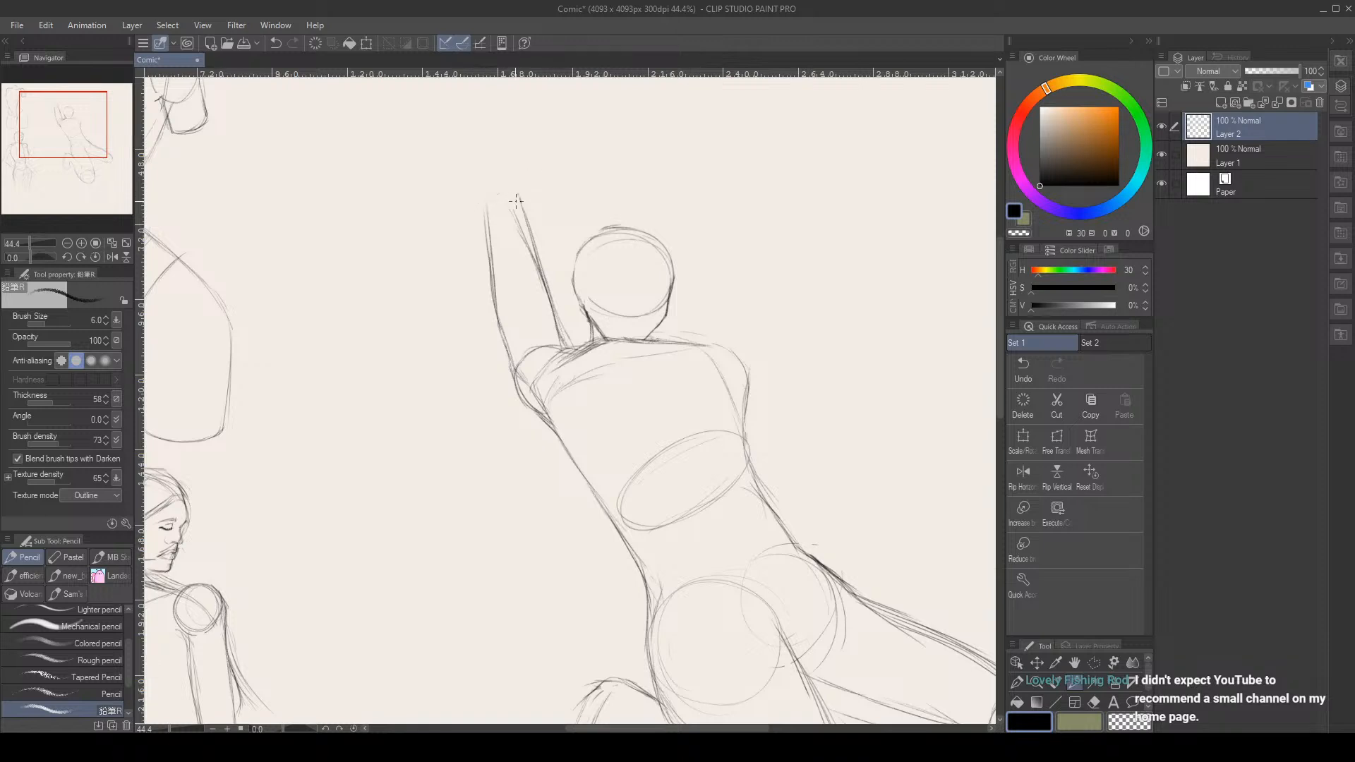
drag(486, 206, 513, 191)
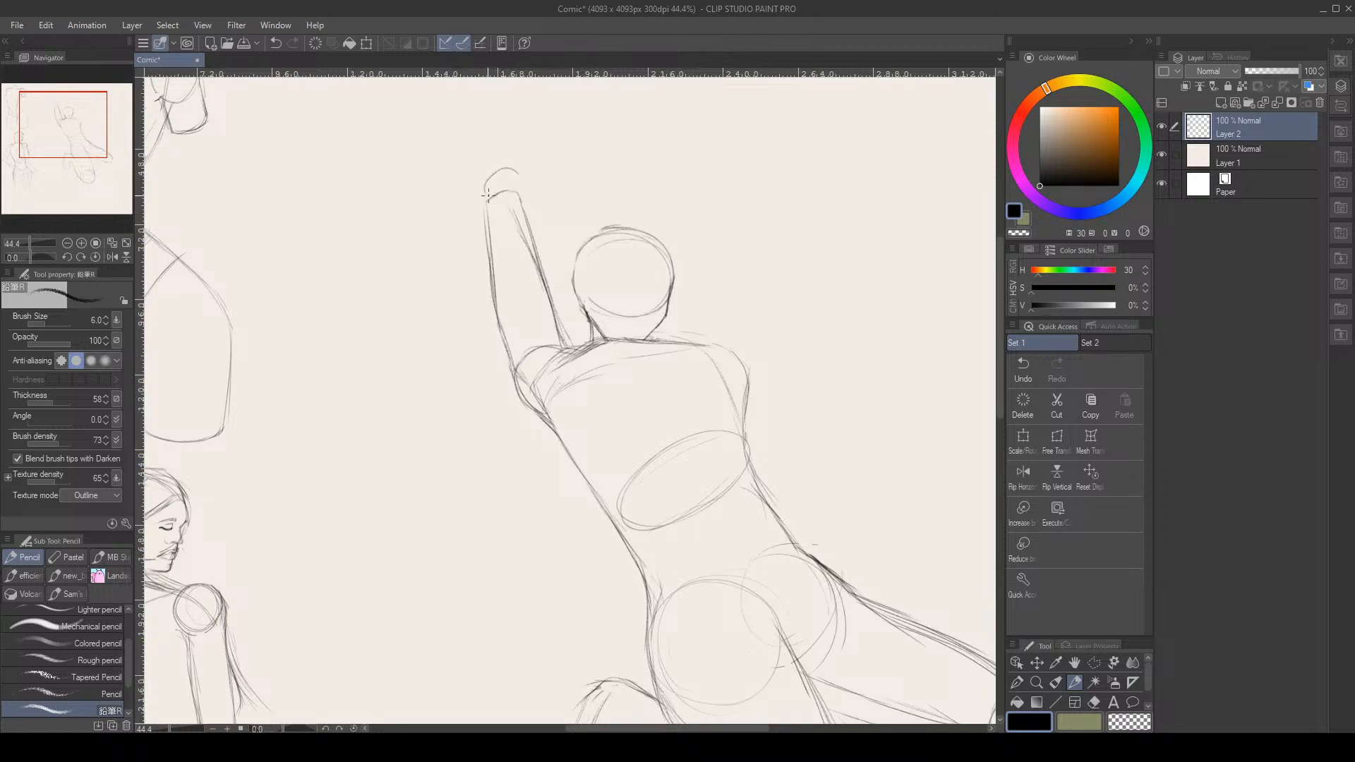
drag(510, 170, 513, 190)
Sketch the curved base of the forearm over the elbow circle and erase its excess lines
scroll(470, 127, down, 5)
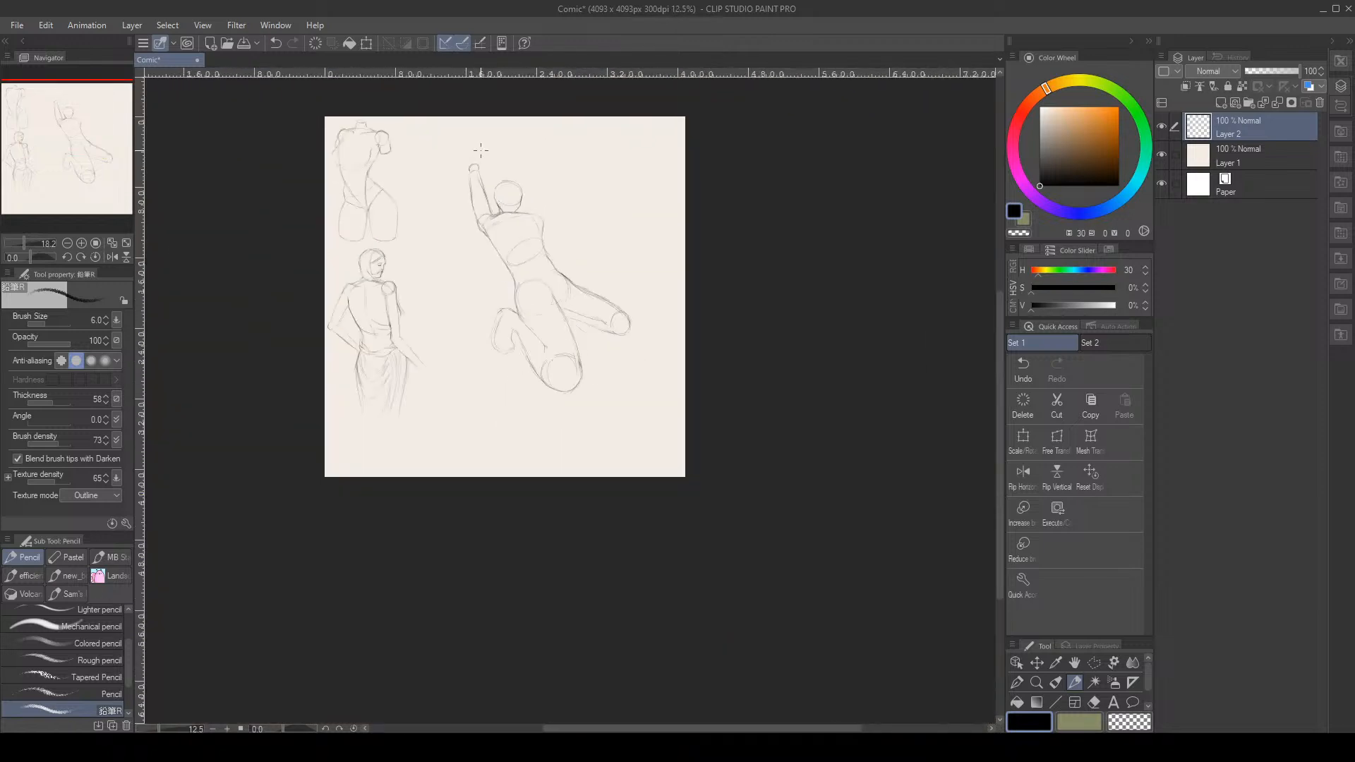
scroll(452, 130, up, 3)
scroll(450, 129, up, 2)
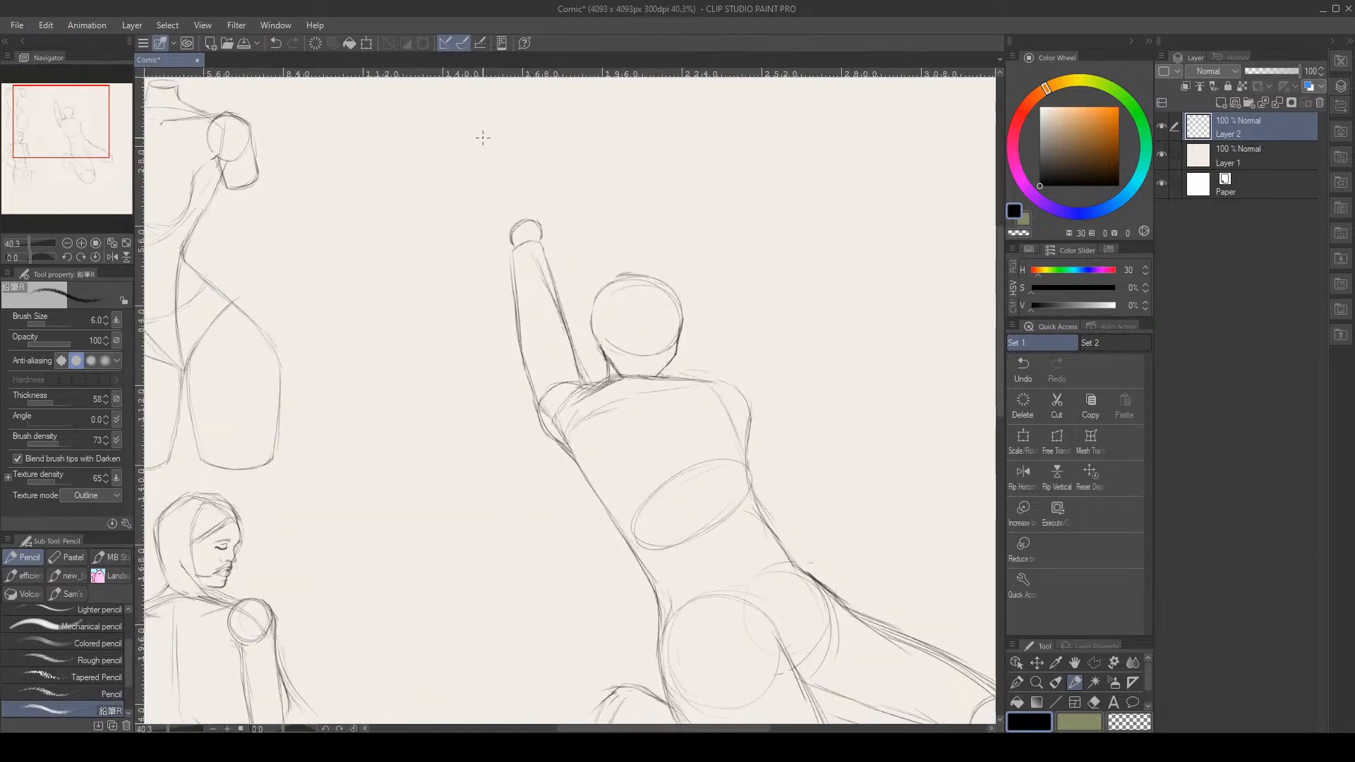
scroll(476, 137, down, 4)
scroll(482, 140, up, 3)
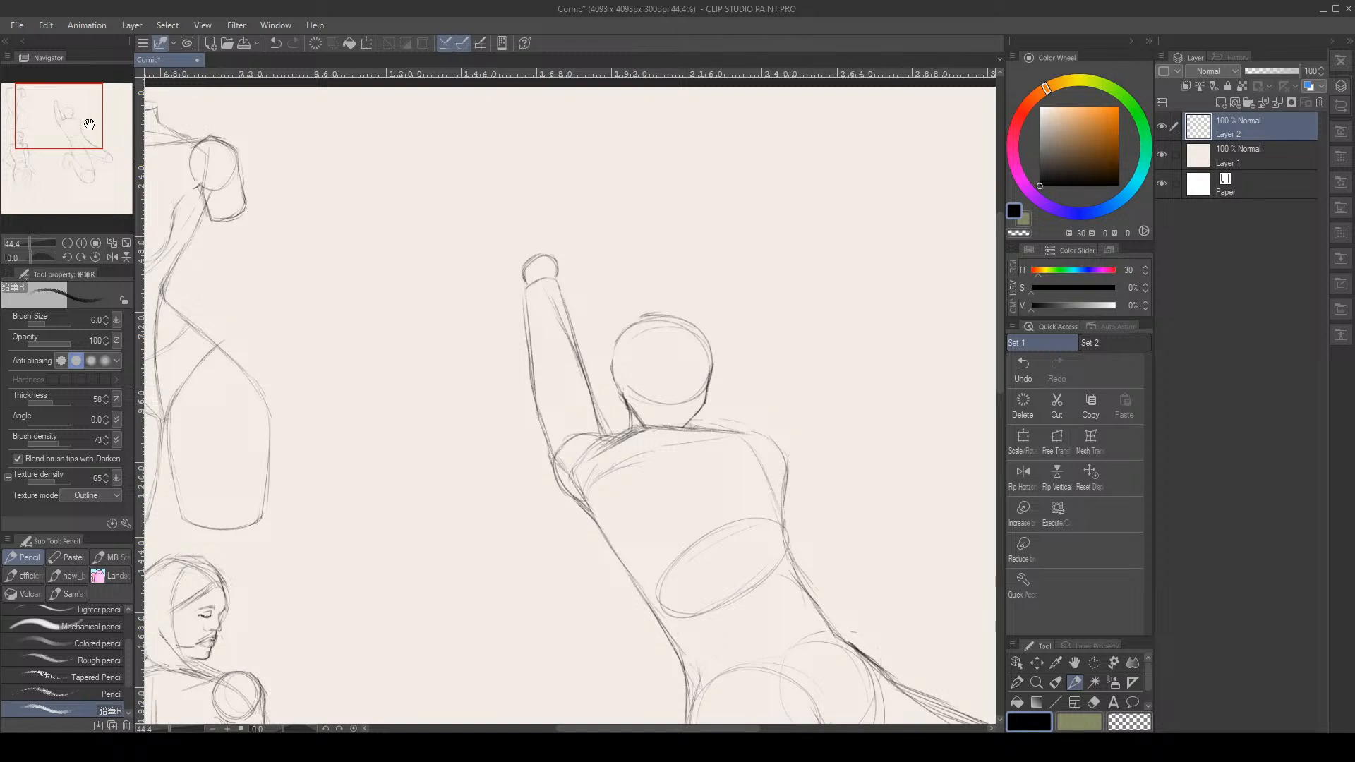
drag(493, 154, 556, 309)
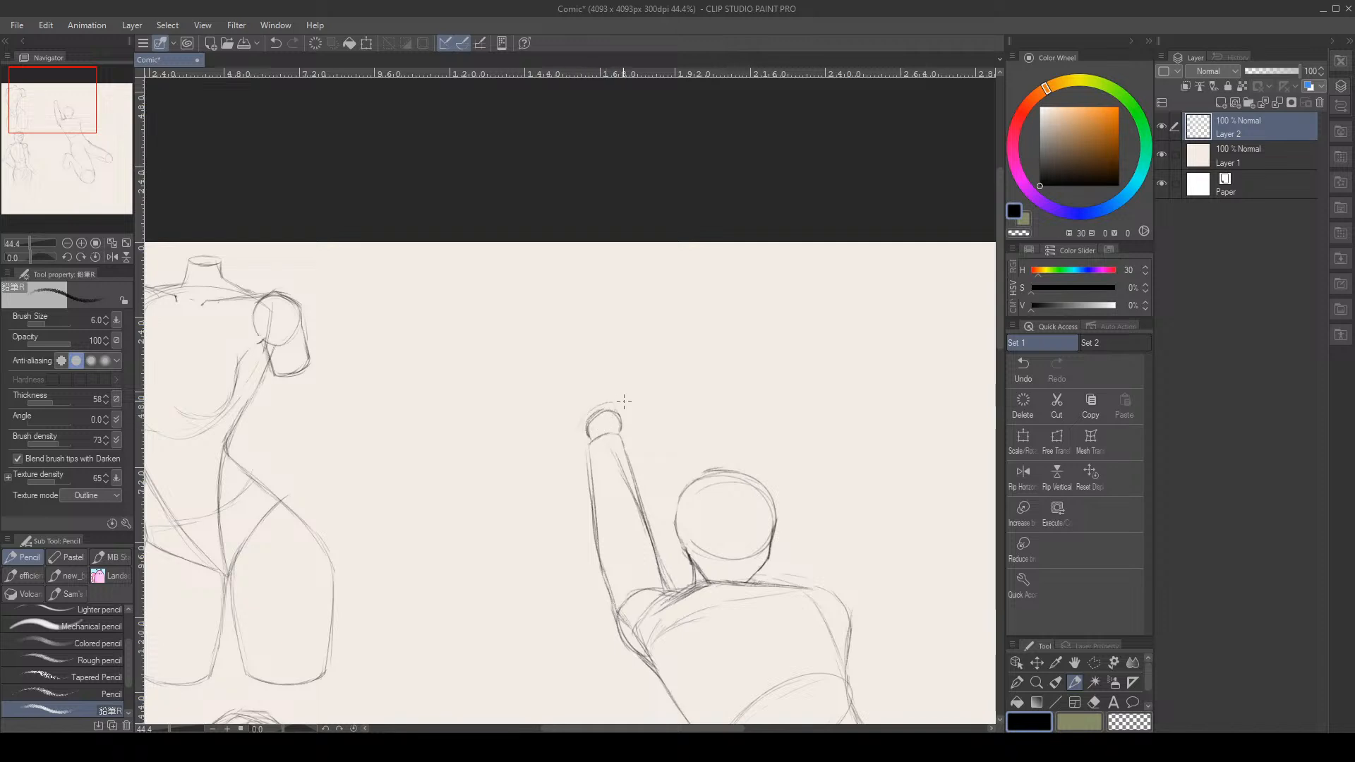
drag(594, 408, 622, 392)
key(e)
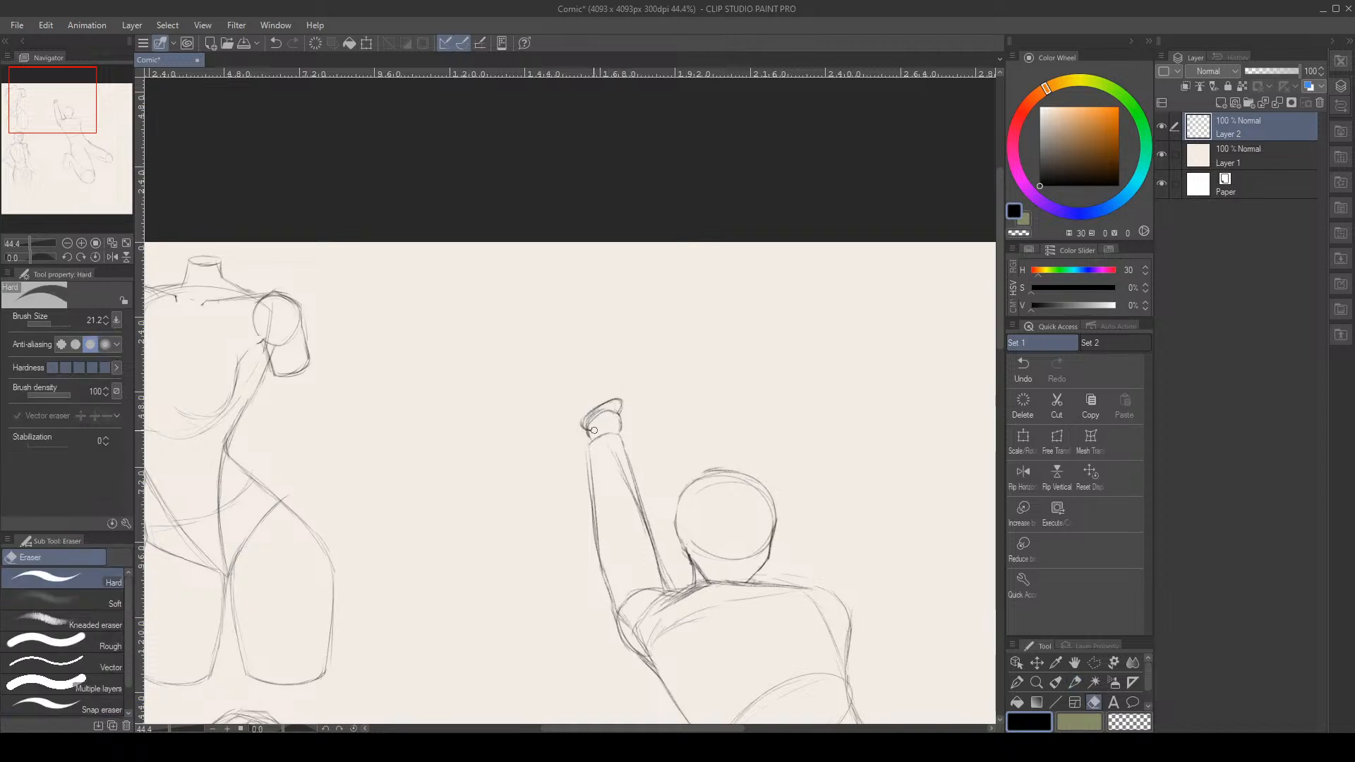
drag(625, 409, 618, 398)
key(p)
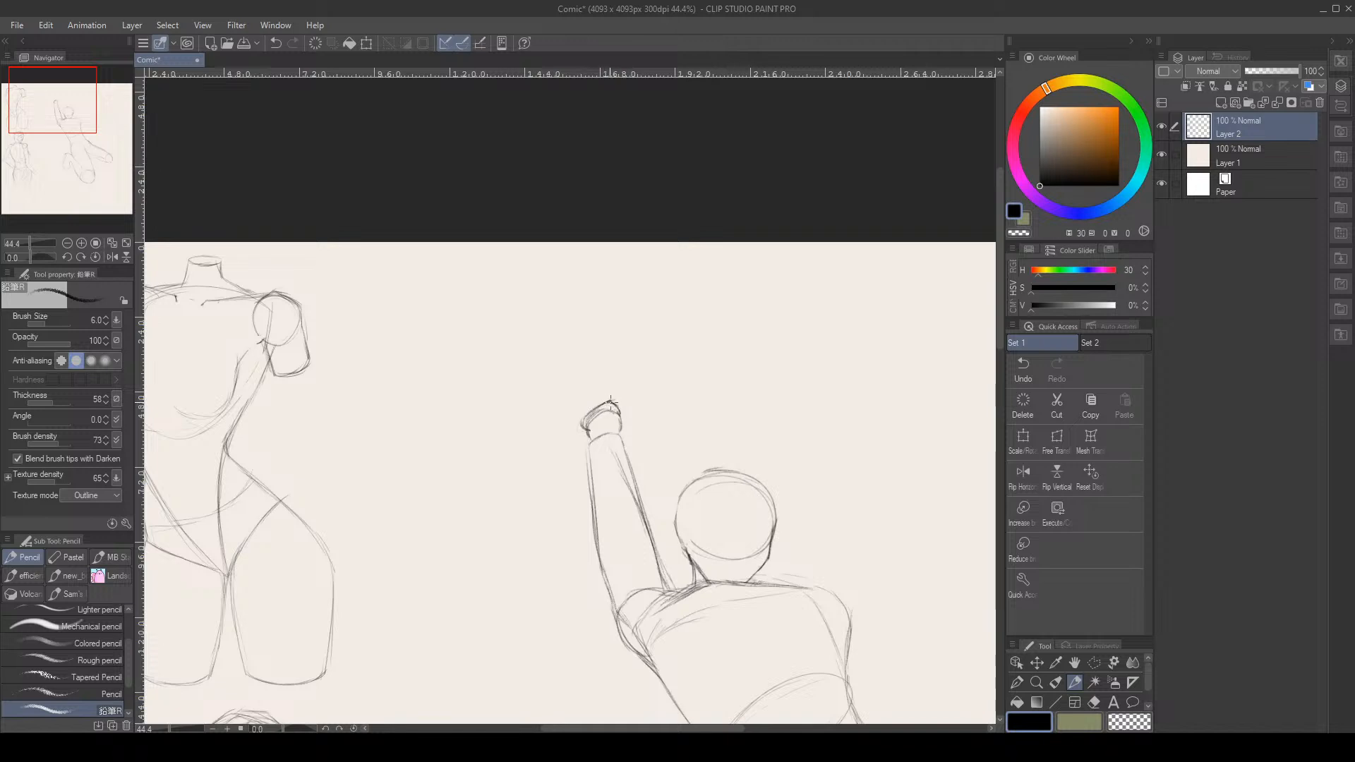
drag(608, 401, 595, 428)
Pencil the tapered forearm from the elbow to a rounded wrist and add the raised hand with its thumb
drag(578, 420, 526, 351)
drag(546, 340, 612, 400)
drag(542, 338, 527, 350)
drag(544, 340, 531, 353)
key(e)
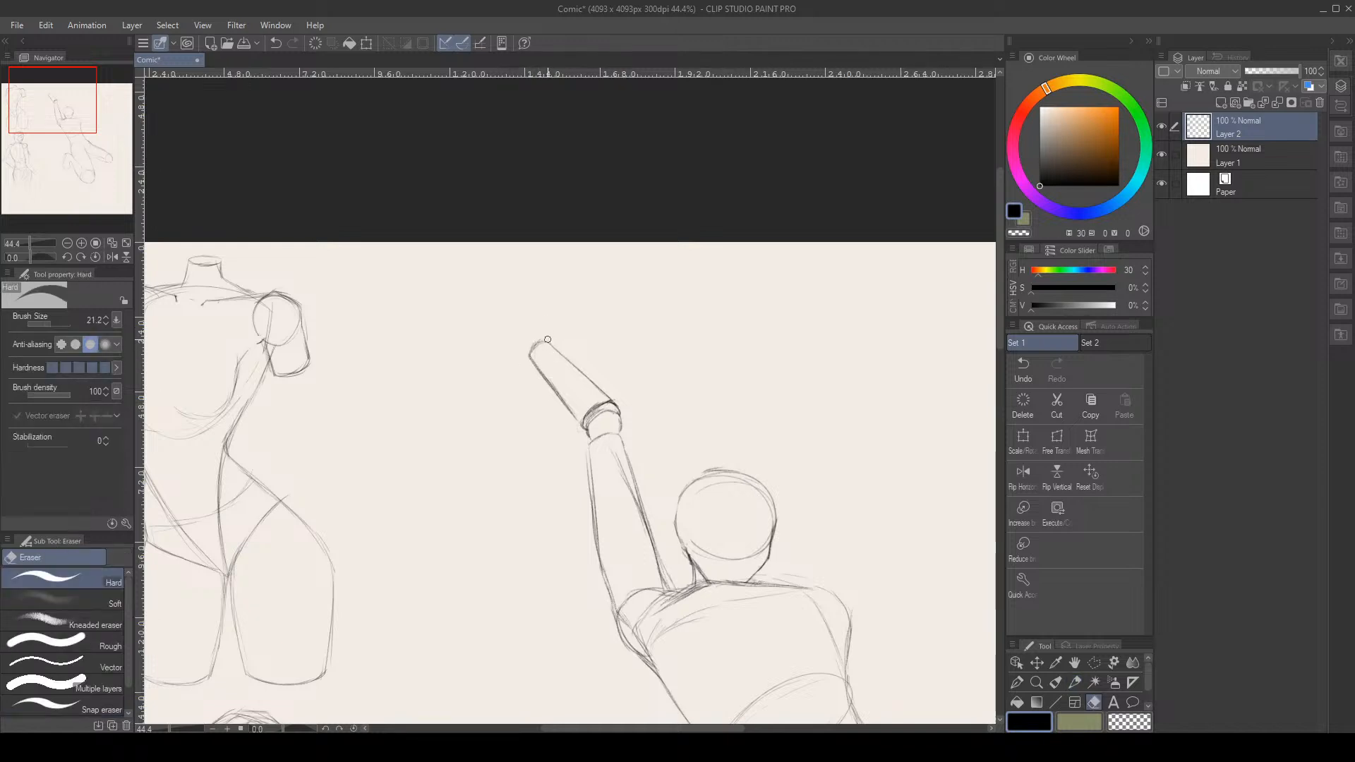
key(p)
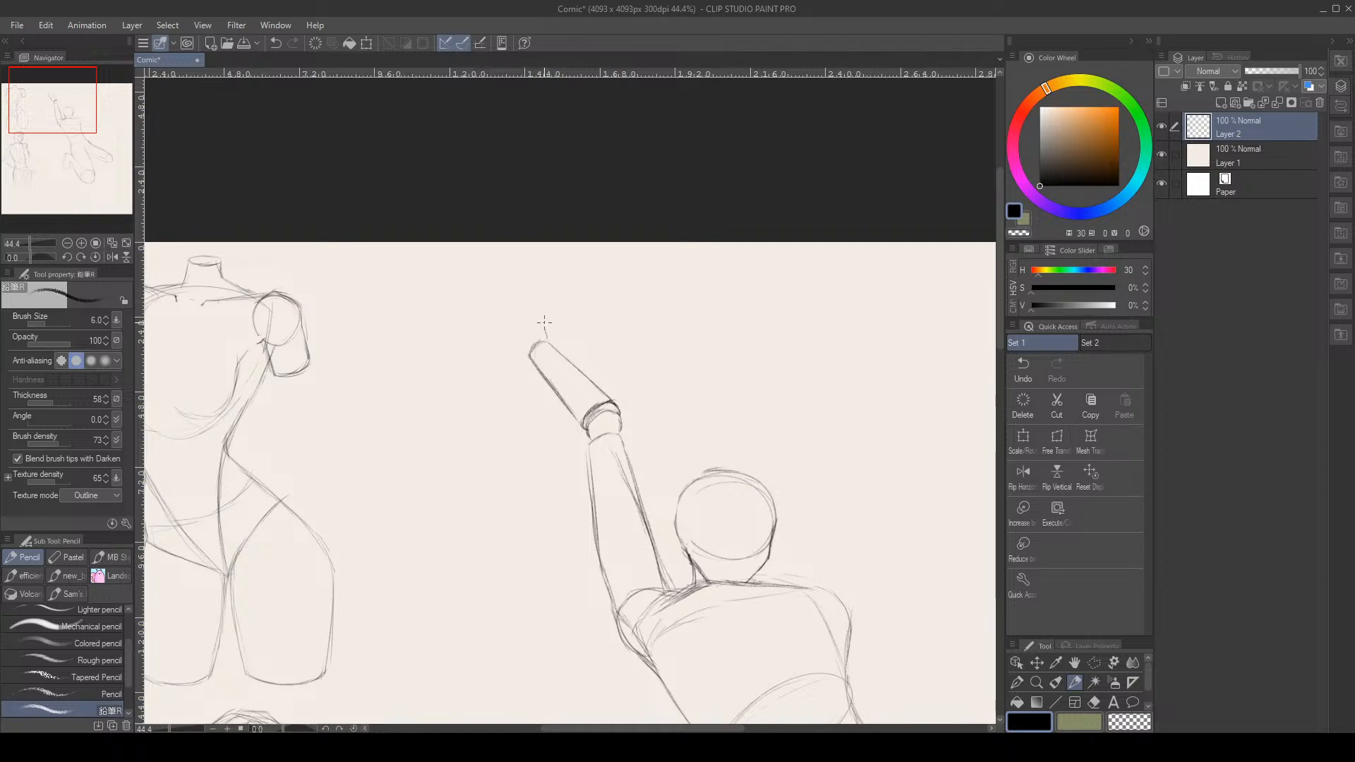
drag(545, 323, 548, 341)
drag(528, 354, 513, 339)
Restate the side contour at the third figure's waist and start erasing the stray line just above the hip
scroll(647, 328, down, 10)
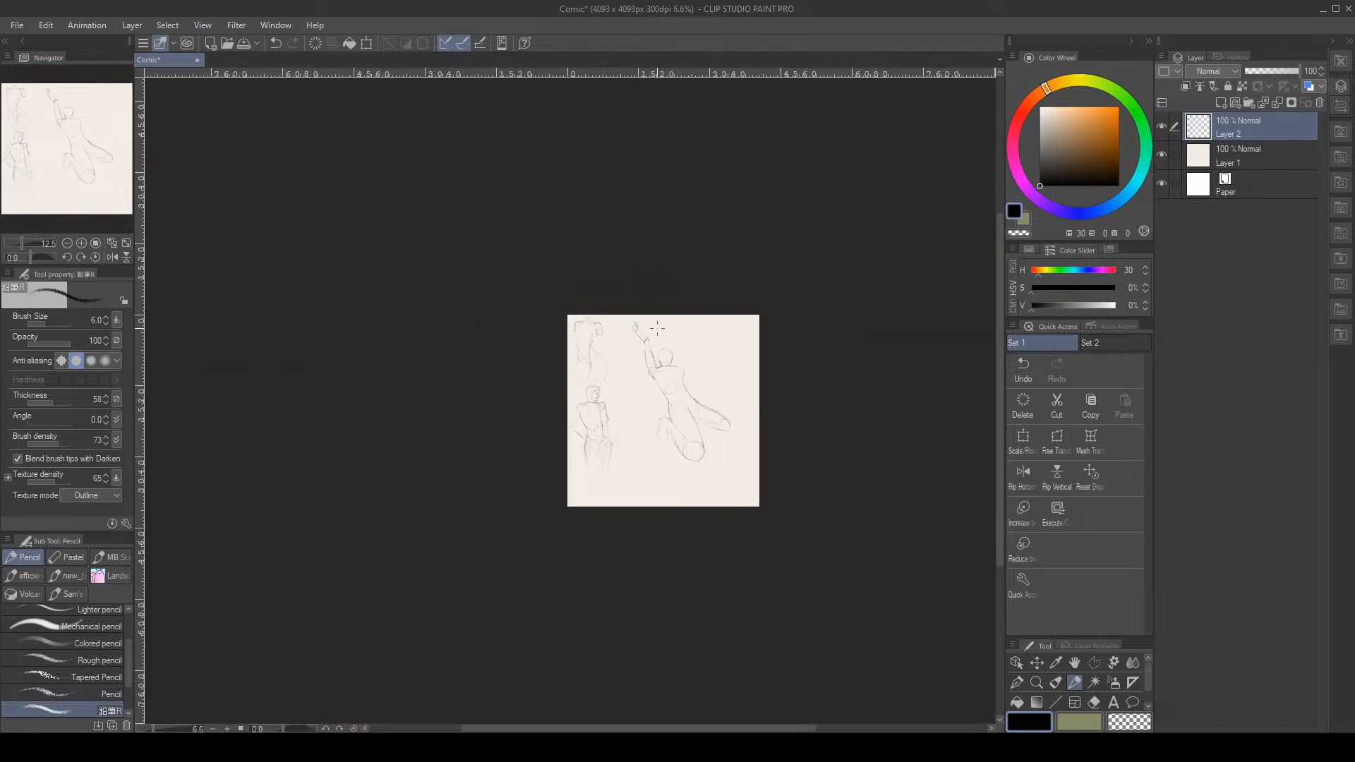
scroll(677, 362, up, 5)
scroll(707, 340, up, 4)
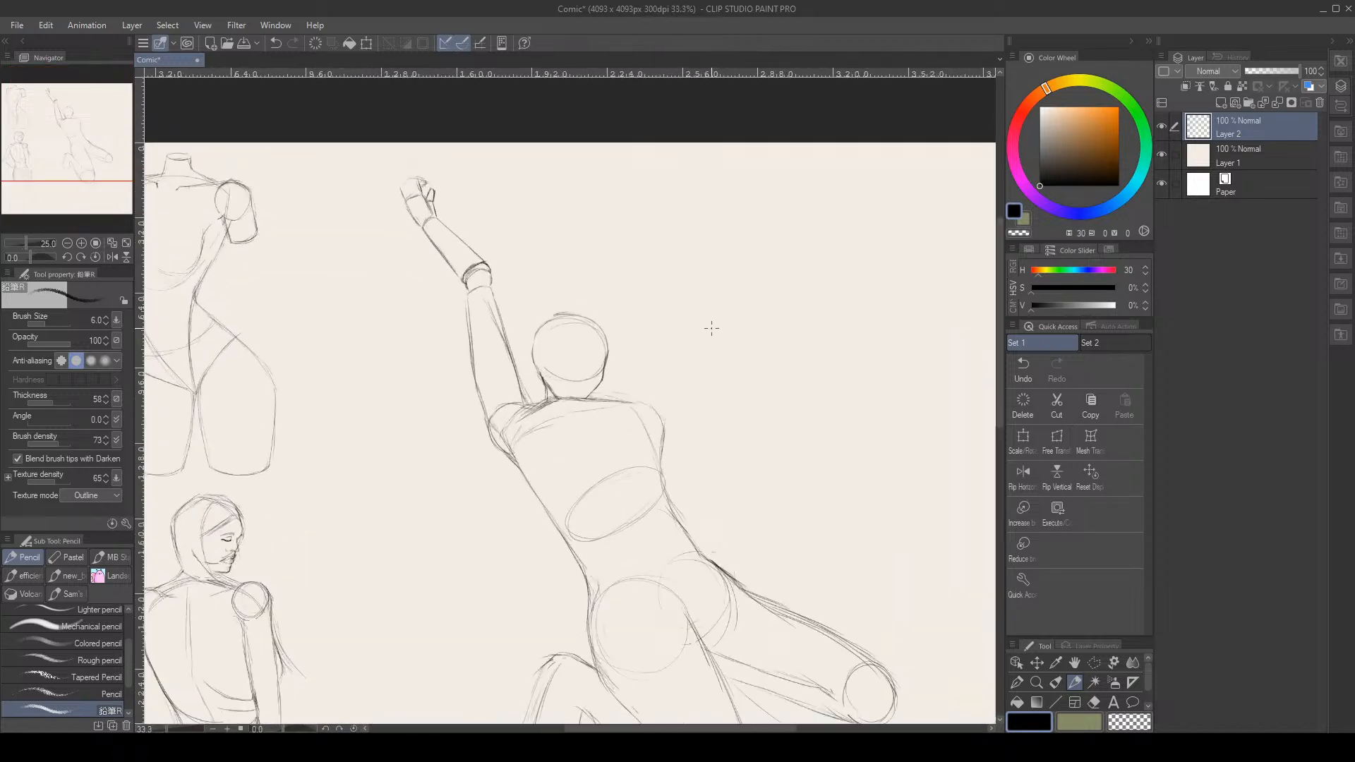
scroll(661, 348, down, 4)
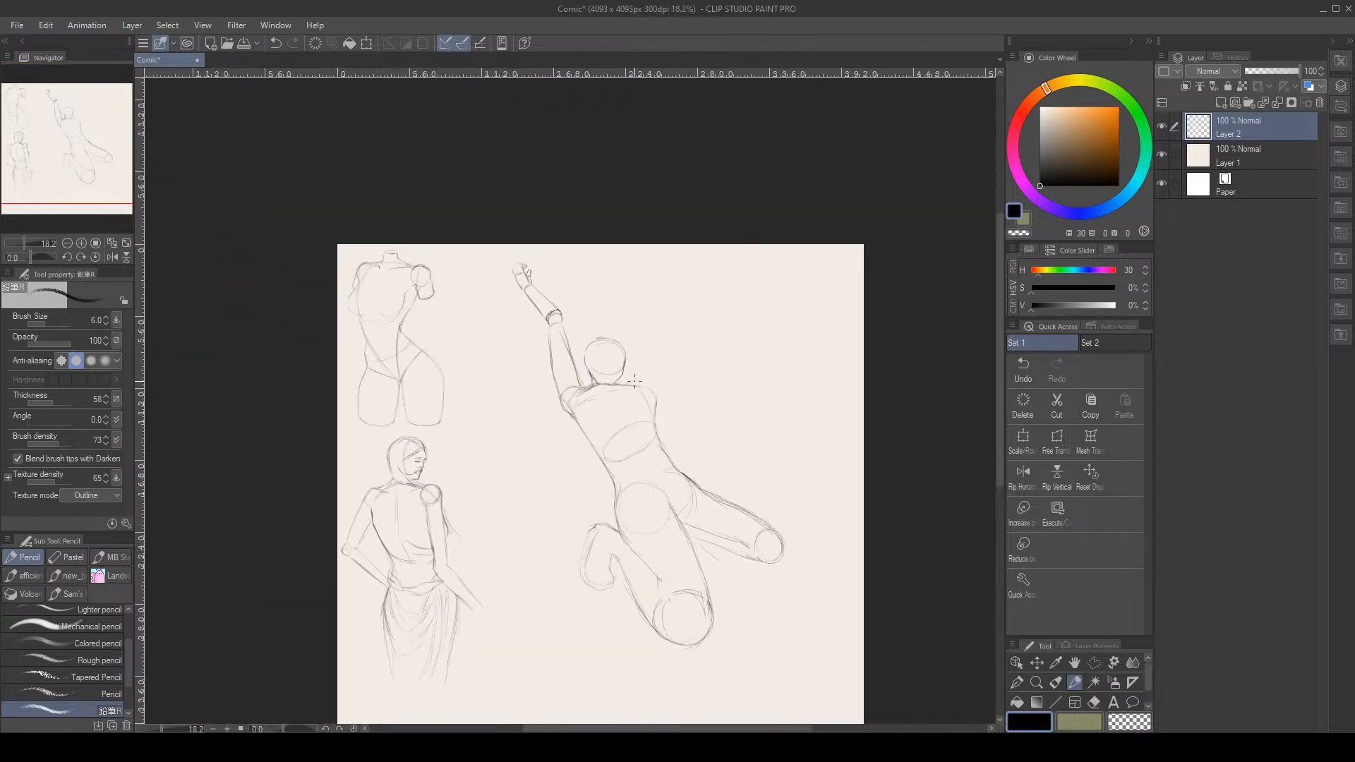
scroll(639, 374, up, 3)
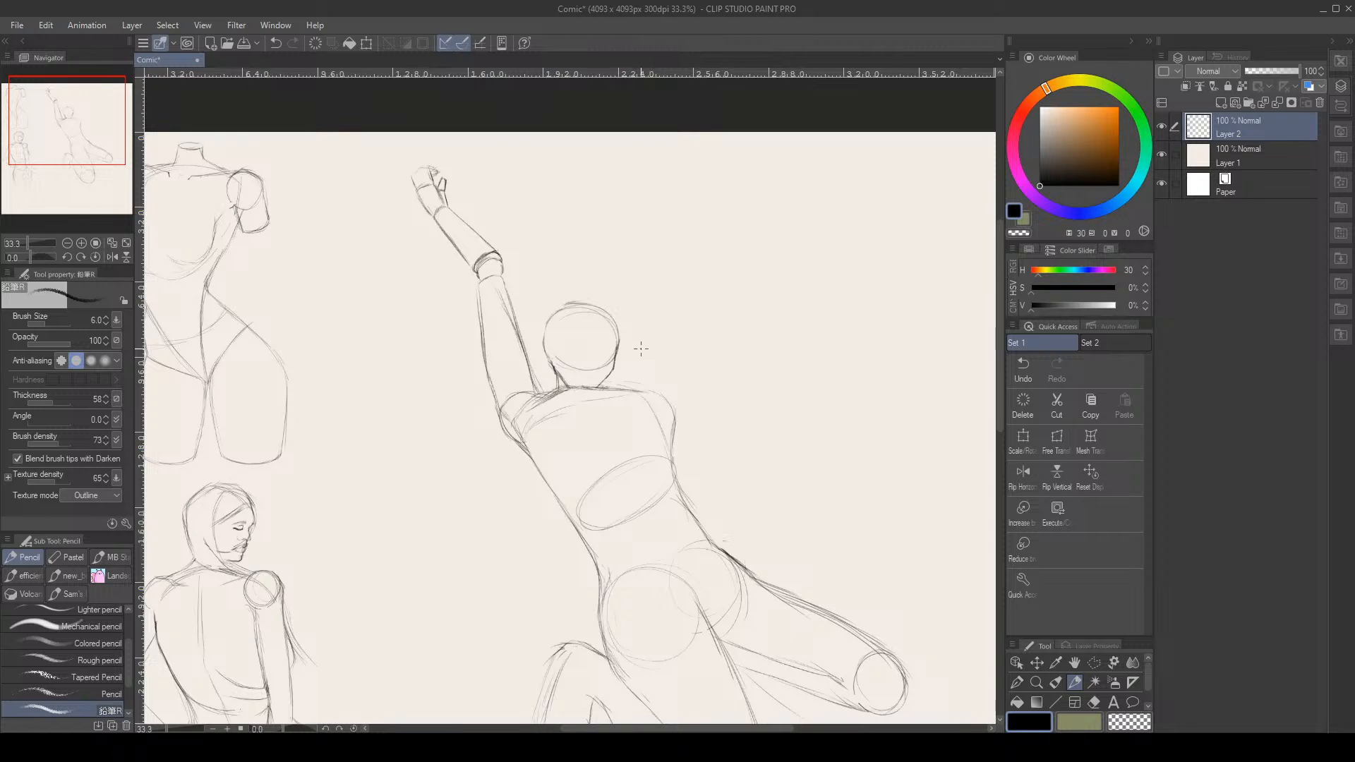
scroll(648, 334, down, 2)
scroll(642, 364, up, 2)
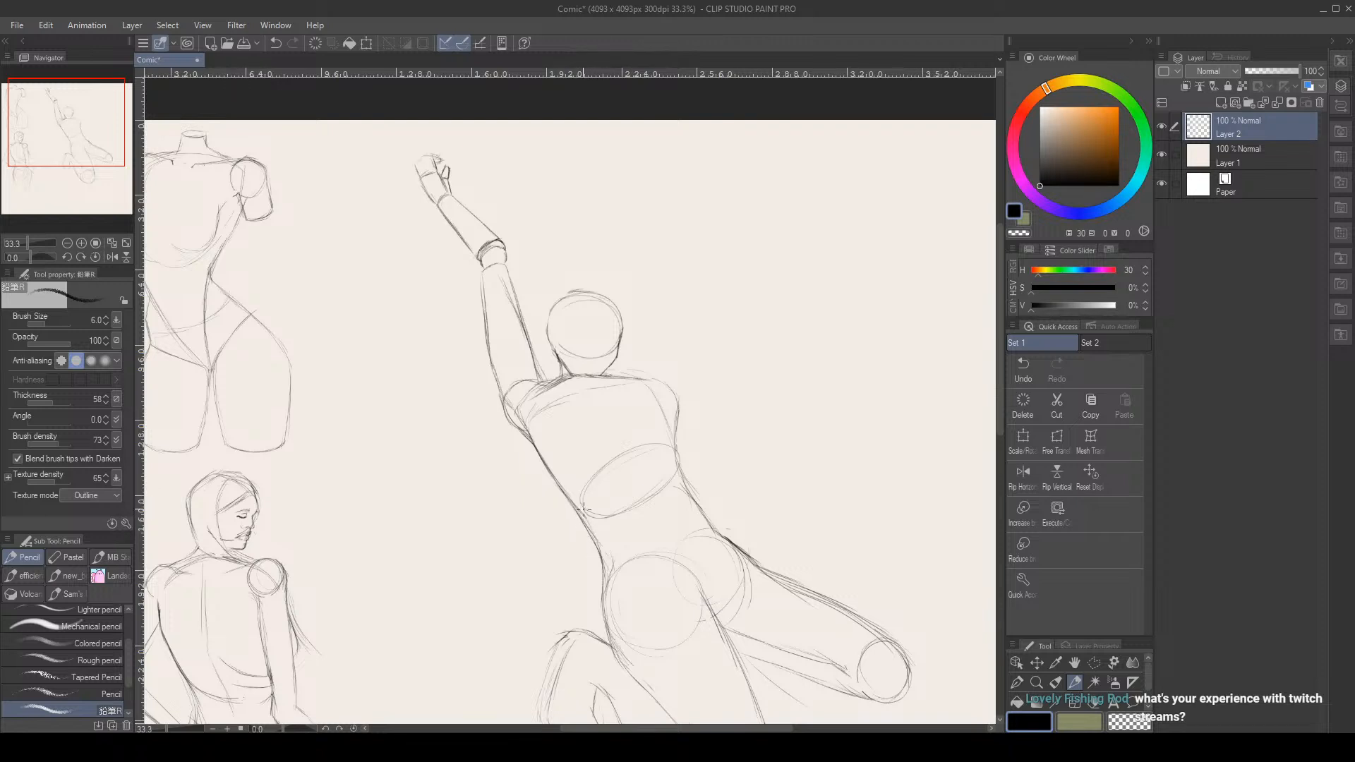
key(e)
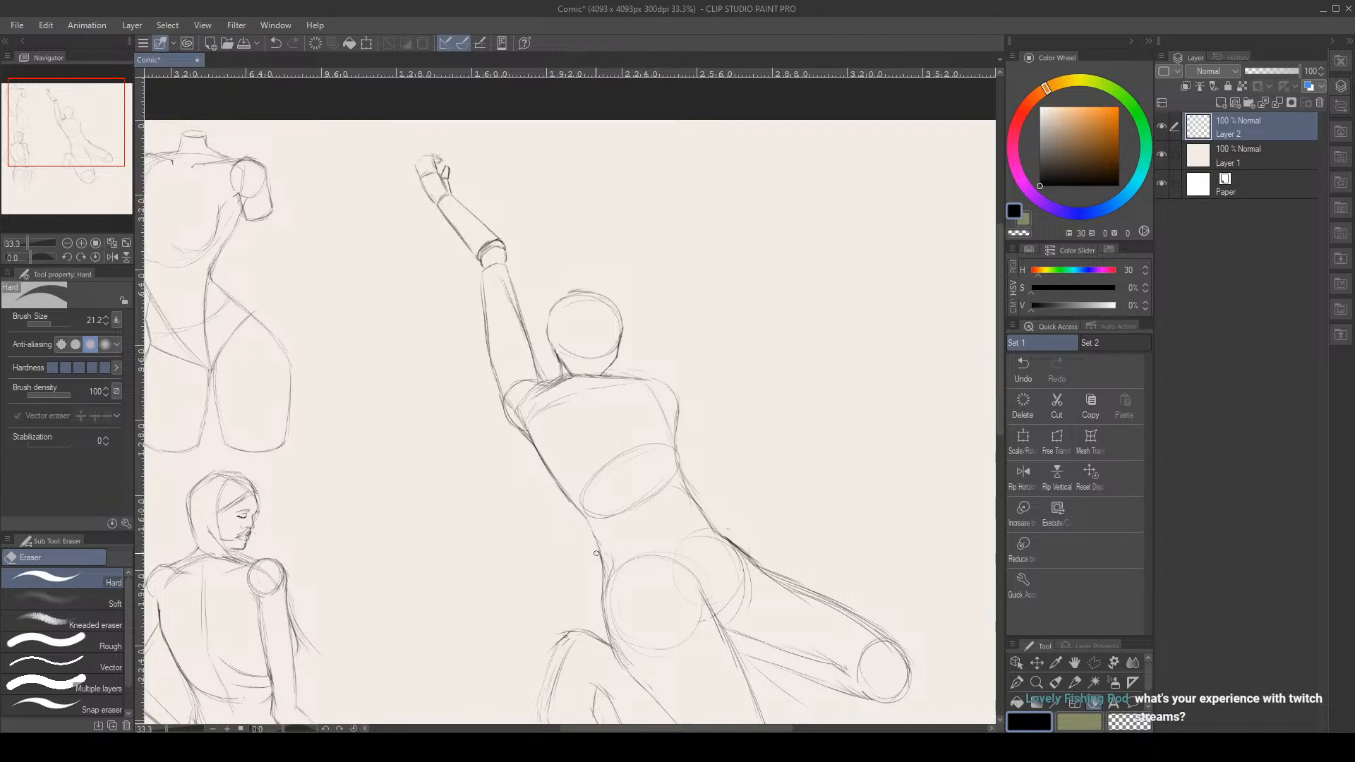
Pencil in a darker curve along the waistline beneath the reaching figure's ribcage
key(p)
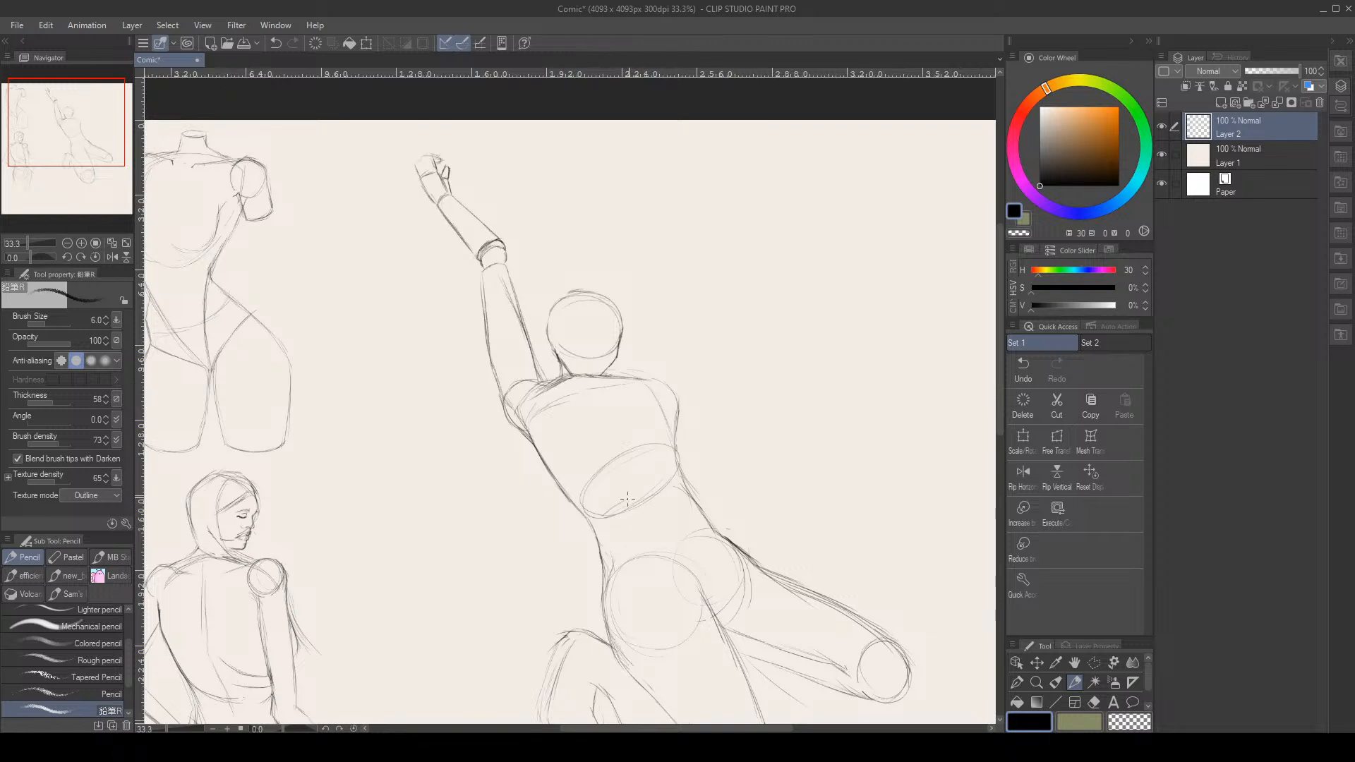
mouse_move(609, 515)
mouse_down()
mouse_move(666, 486)
mouse_move(605, 523)
mouse_move(684, 492)
mouse_move(642, 493)
mouse_move(670, 483)
mouse_up()
drag(666, 483, 651, 487)
Outline the reaching figure's upper body from the waistline up with a polyline selection, including the head and raised arm
click(1093, 662)
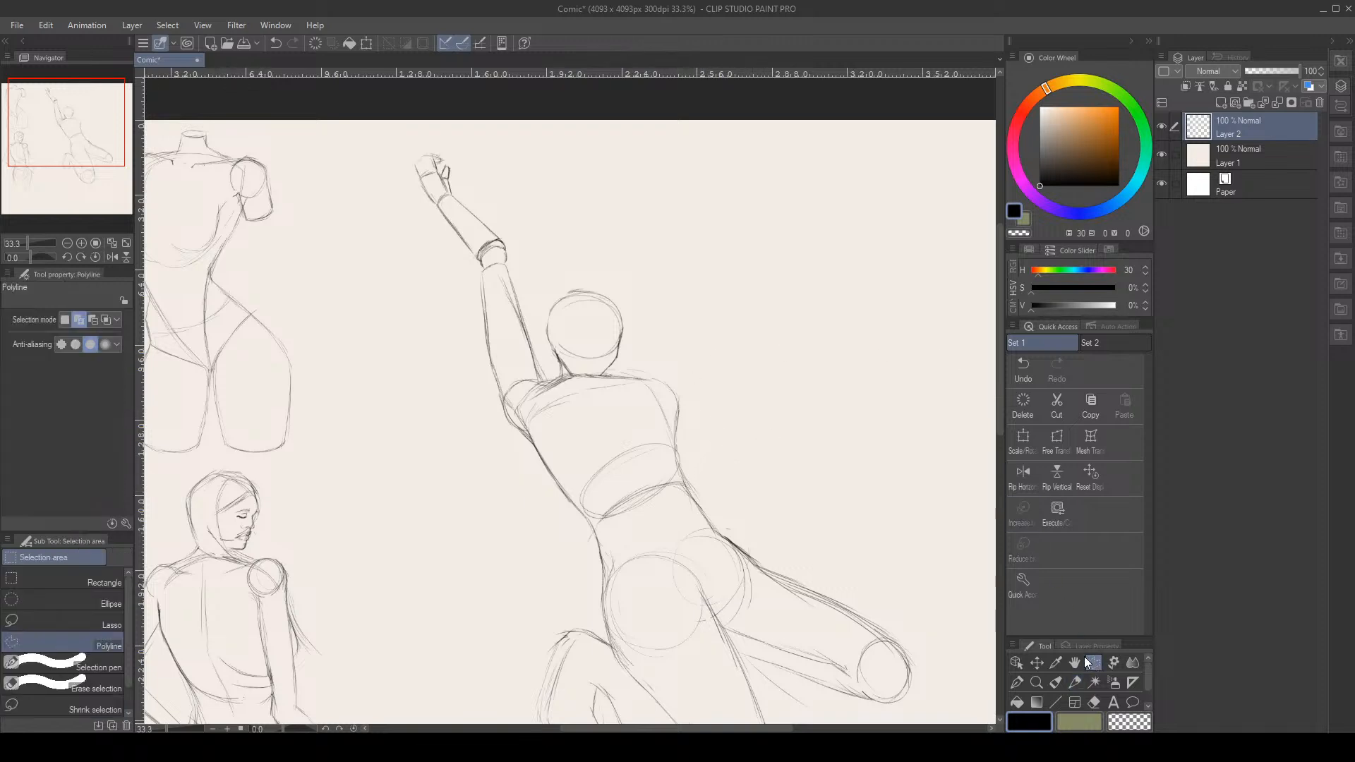
click(604, 511)
click(699, 484)
click(733, 430)
click(715, 373)
click(648, 281)
click(563, 233)
click(511, 189)
click(458, 149)
click(449, 140)
click(394, 154)
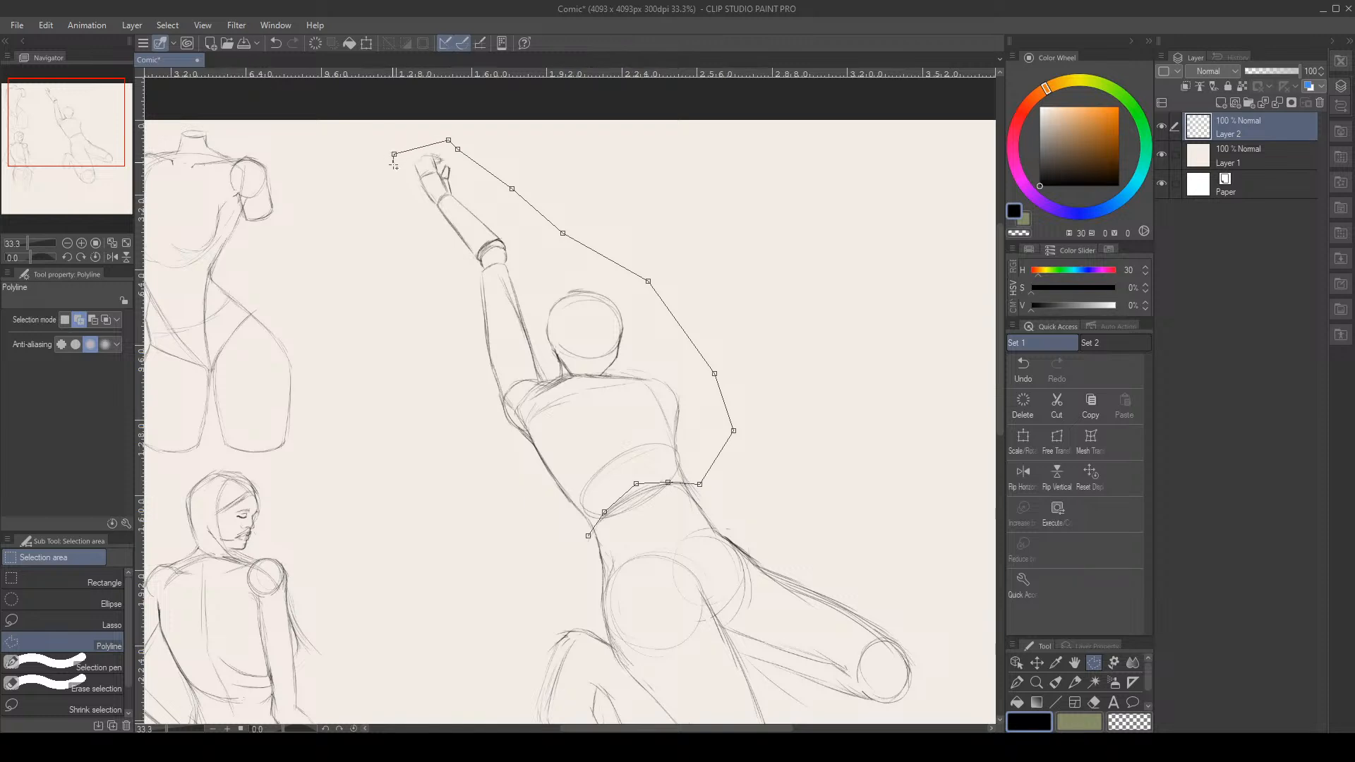
click(419, 275)
click(464, 426)
click(530, 538)
click(588, 537)
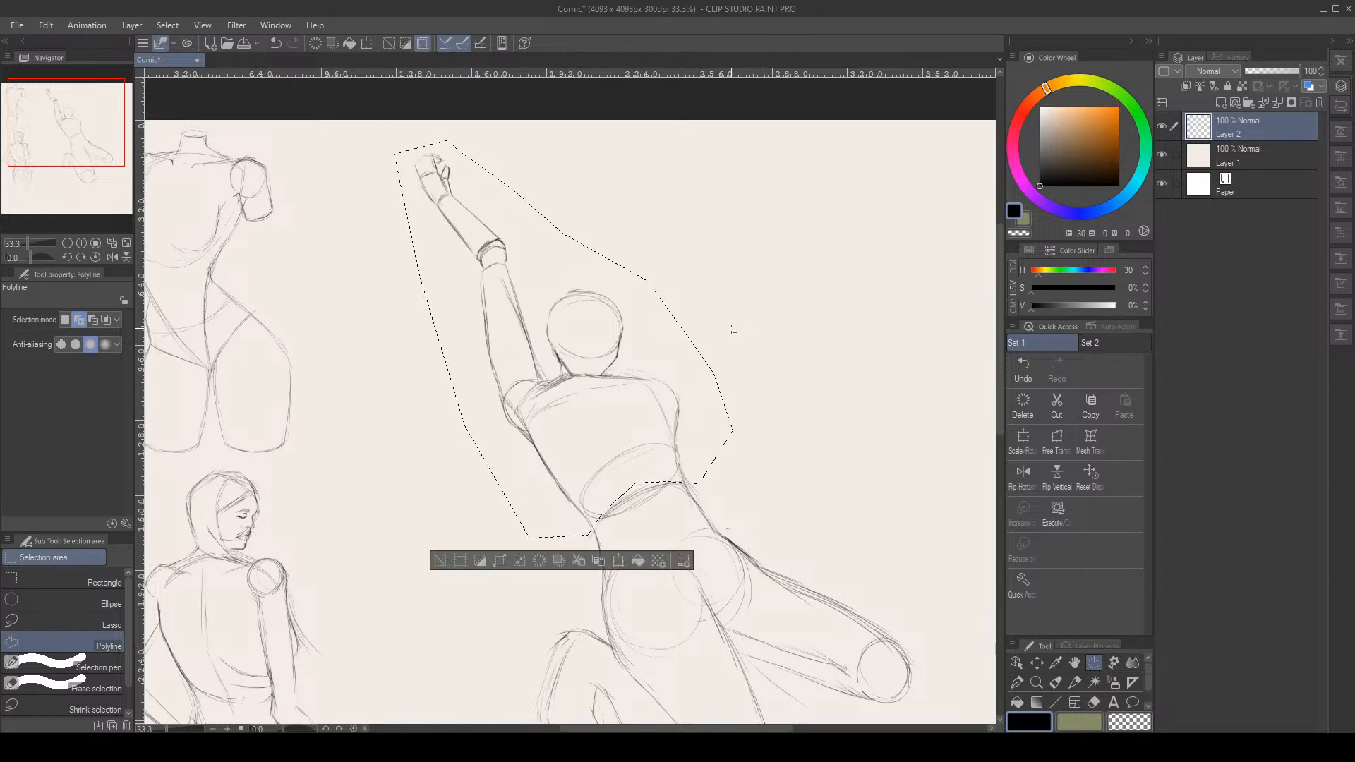
Scale the selected upper body to 90%, settle it onto the waist, and clear the selection
key(ctrl+t)
mouse_move(734, 282)
mouse_down()
mouse_move(692, 267)
mouse_move(699, 331)
mouse_up()
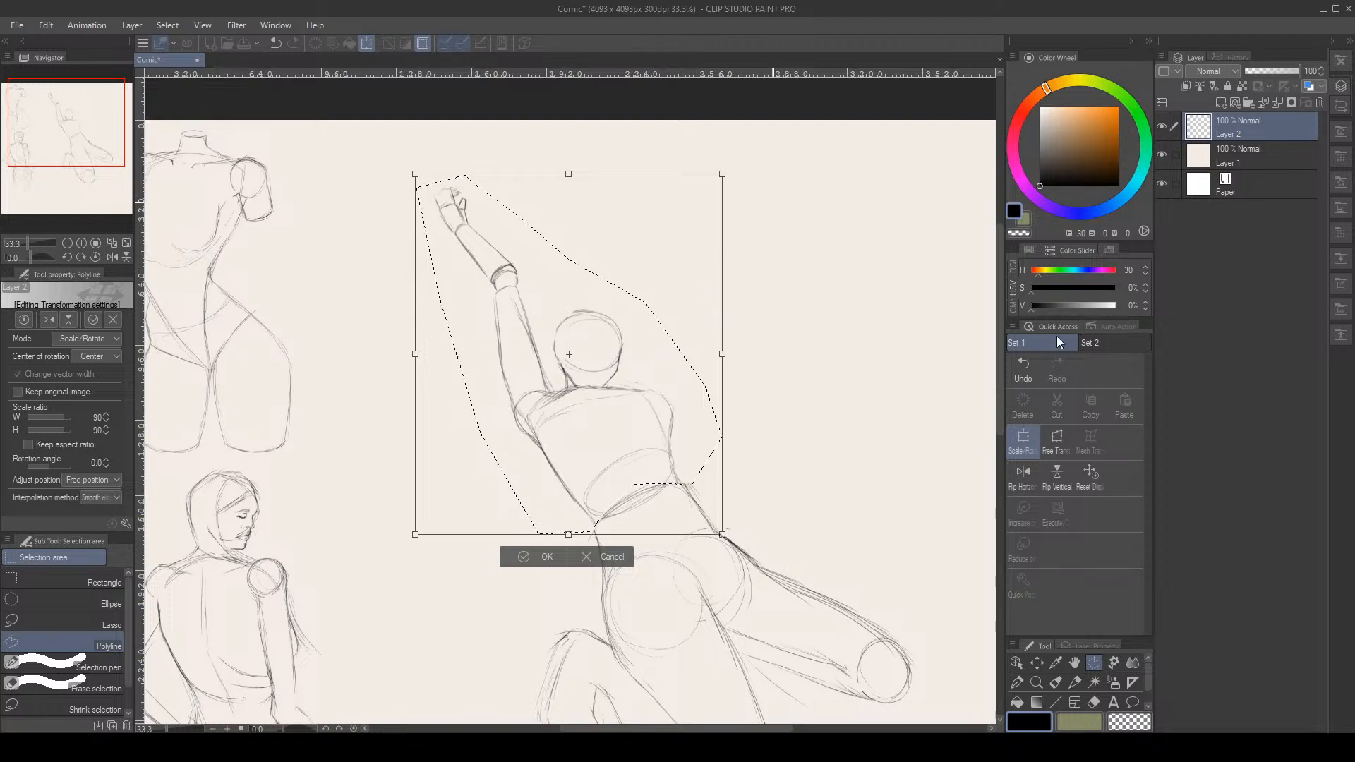
click(523, 556)
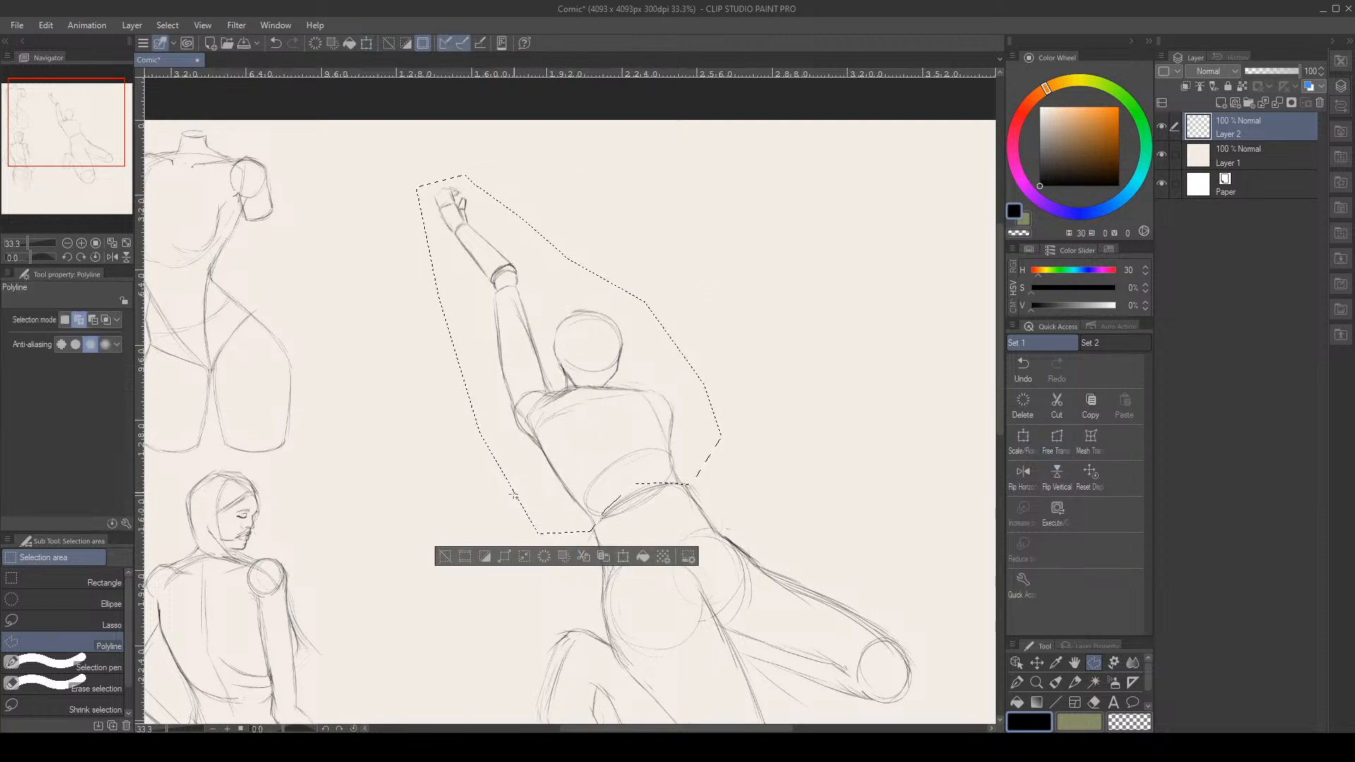
click(453, 558)
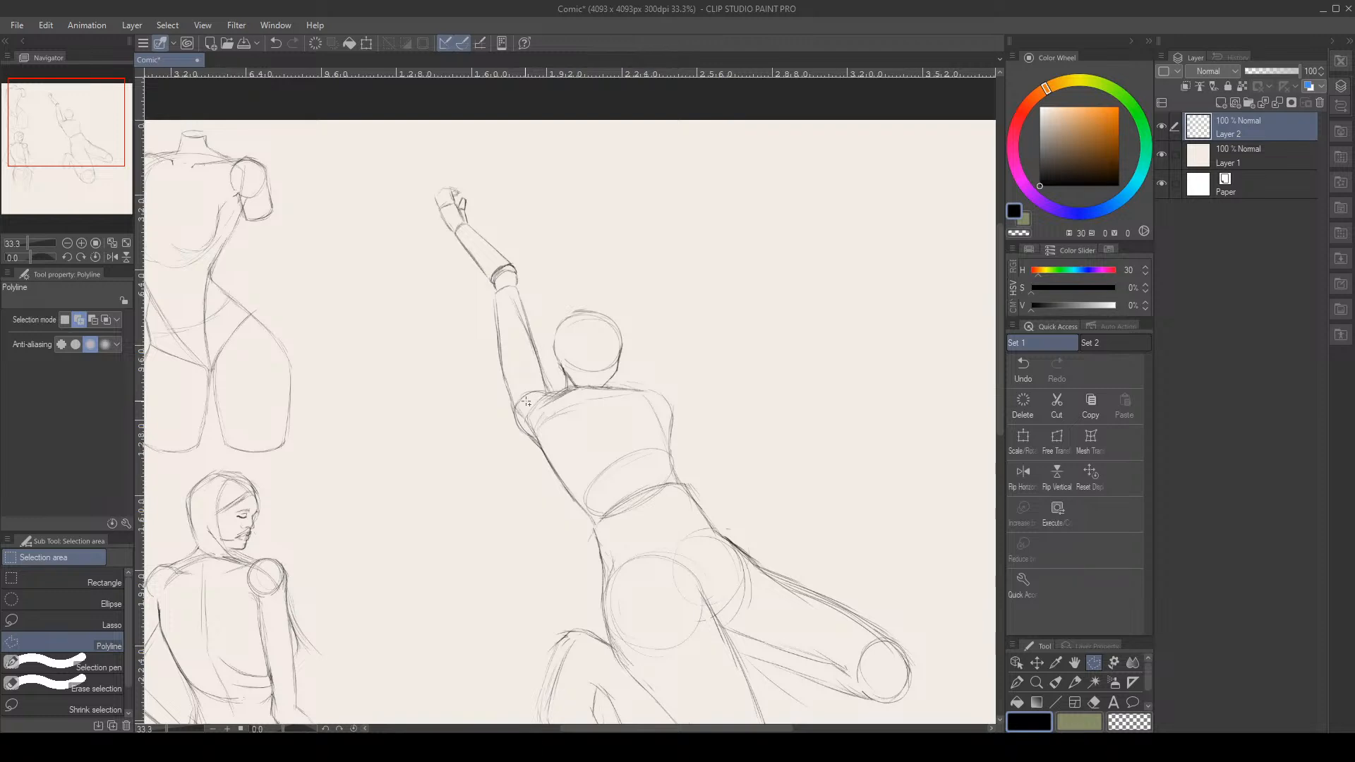
Outline the reaching figure's head and torso with a polyline selection that leaves out the raised arm
click(515, 430)
click(513, 407)
click(521, 383)
click(538, 389)
click(552, 391)
click(555, 375)
click(542, 329)
click(563, 282)
click(626, 271)
click(691, 331)
click(700, 420)
click(698, 472)
click(683, 483)
click(663, 483)
click(616, 492)
click(603, 510)
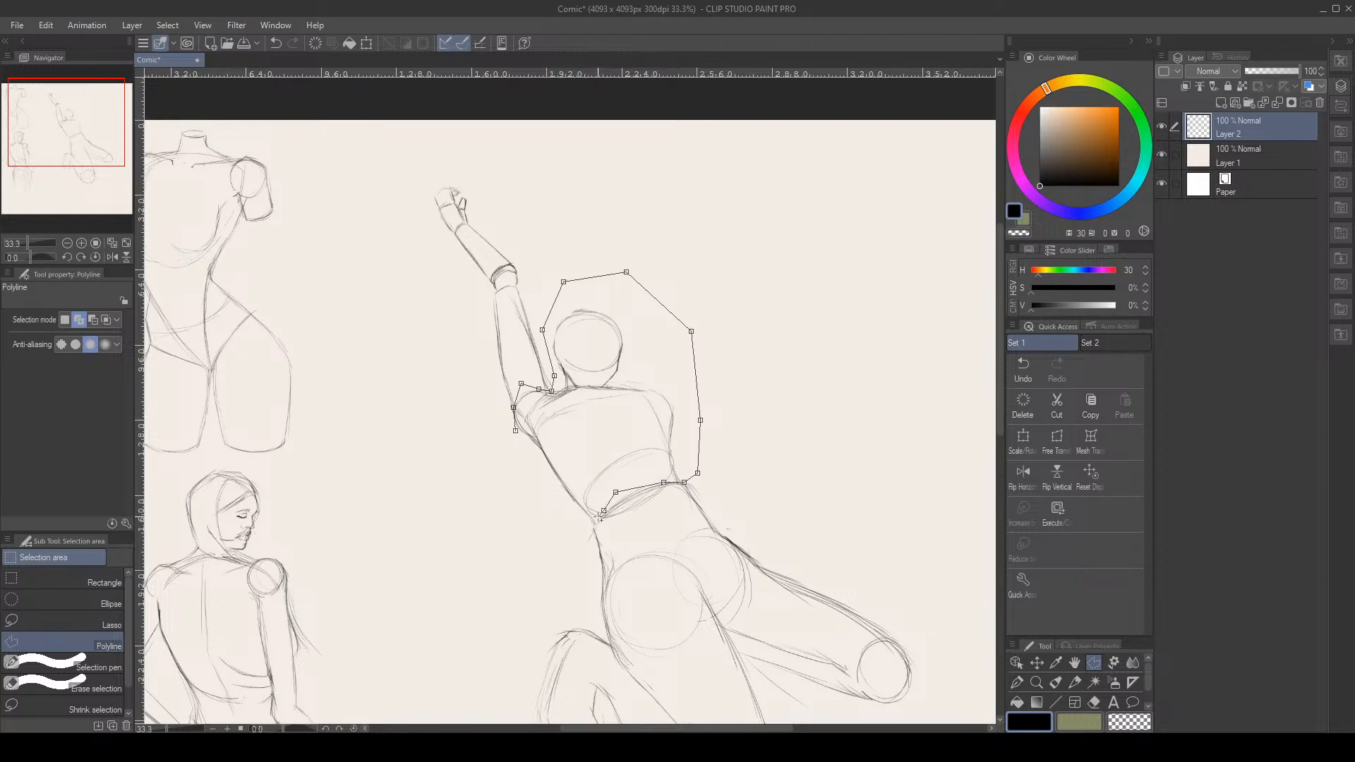
click(595, 528)
click(549, 544)
click(516, 430)
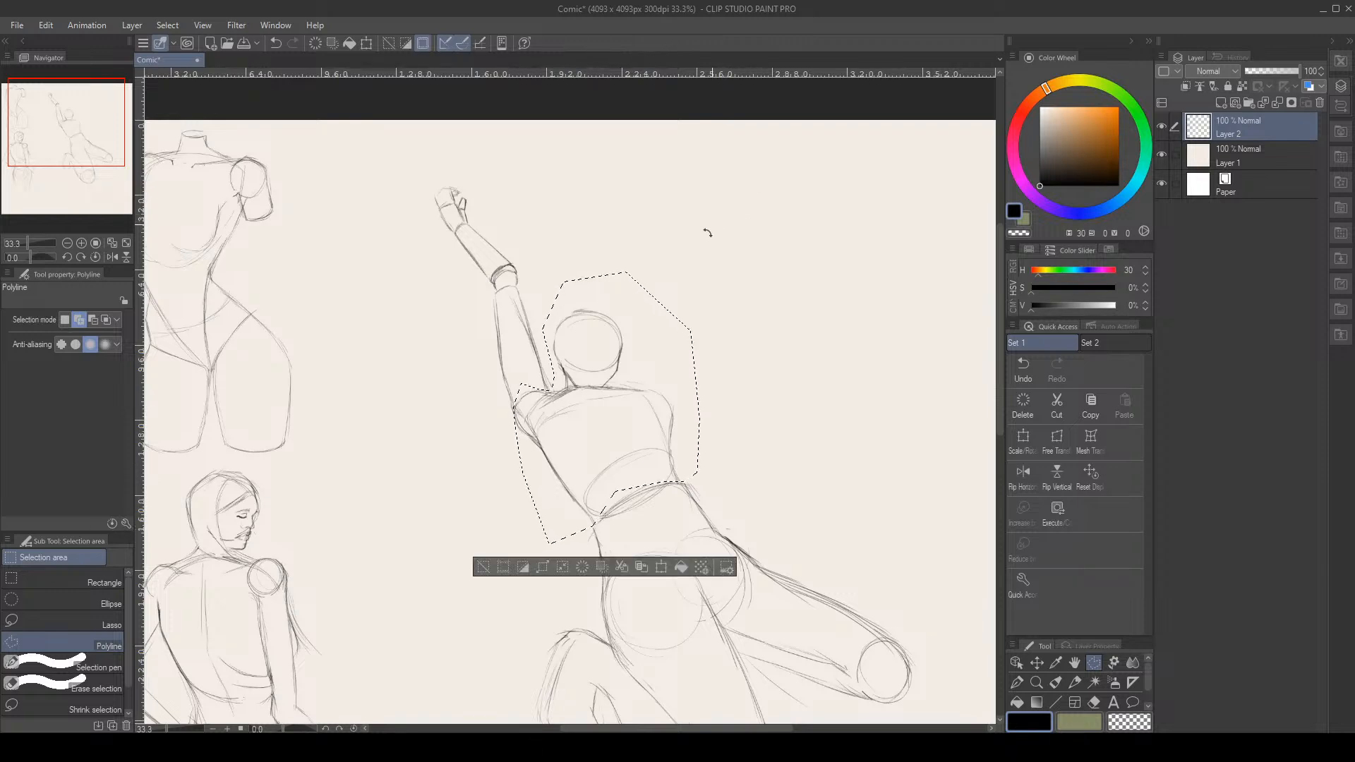
Free-transform the head and torso to pull the upper corners slightly inward, nudge them toward the lower right, and deselect
key(ctrl+t)
click(1057, 439)
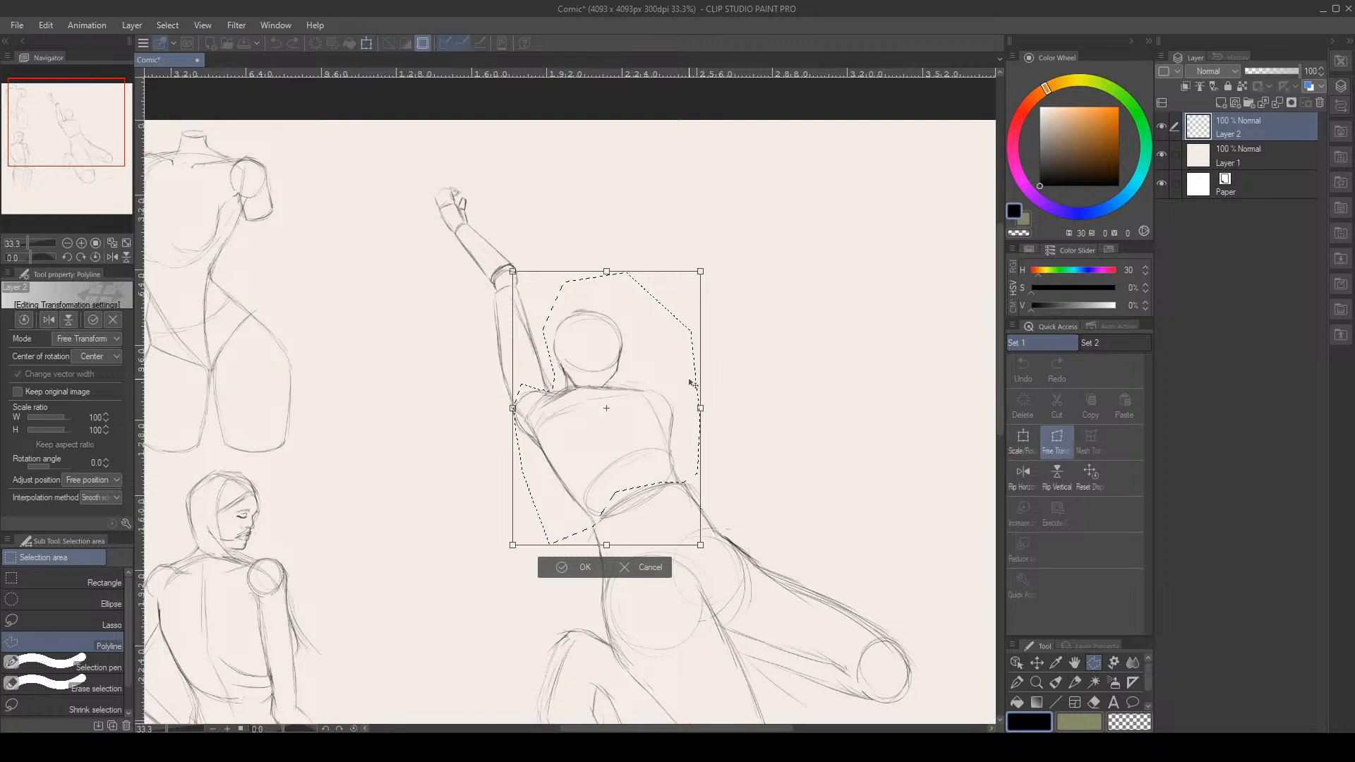
drag(699, 271, 691, 275)
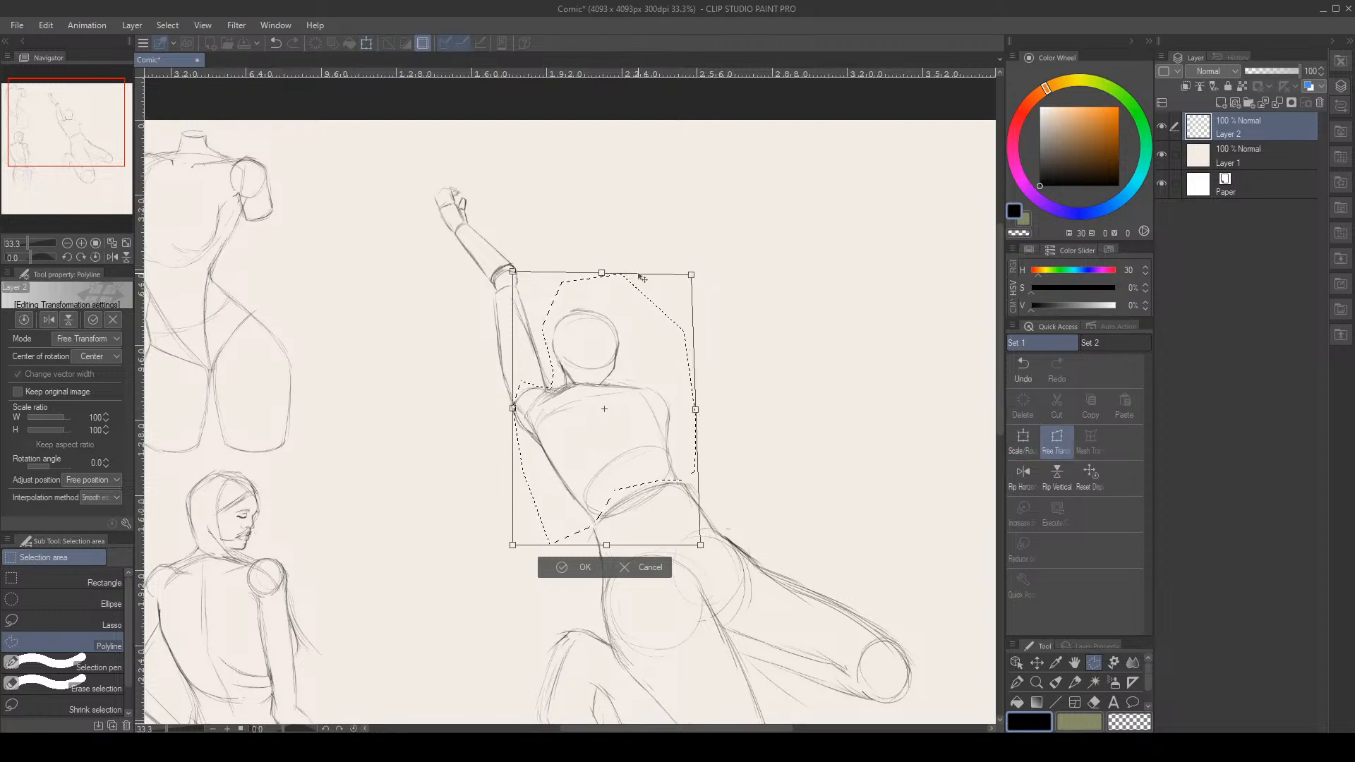
drag(514, 271, 517, 285)
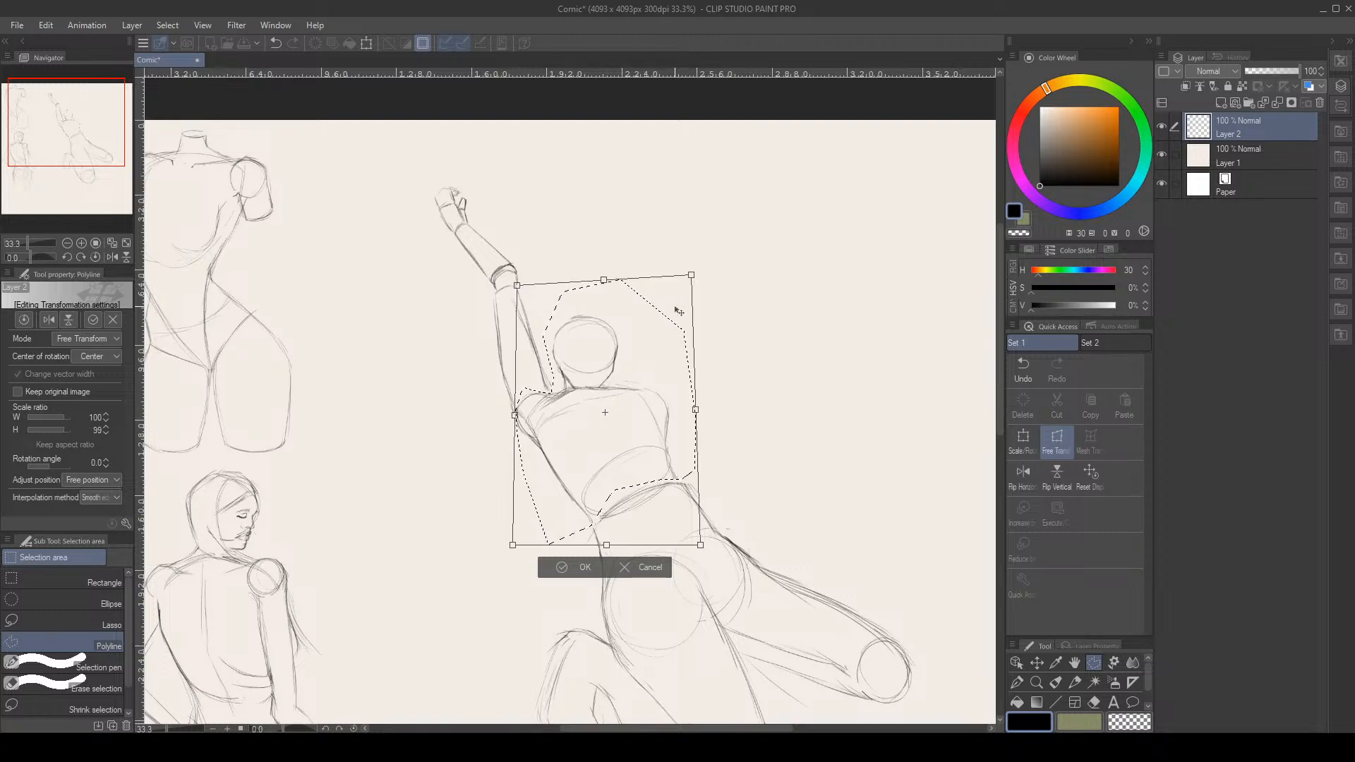
drag(672, 340, 680, 350)
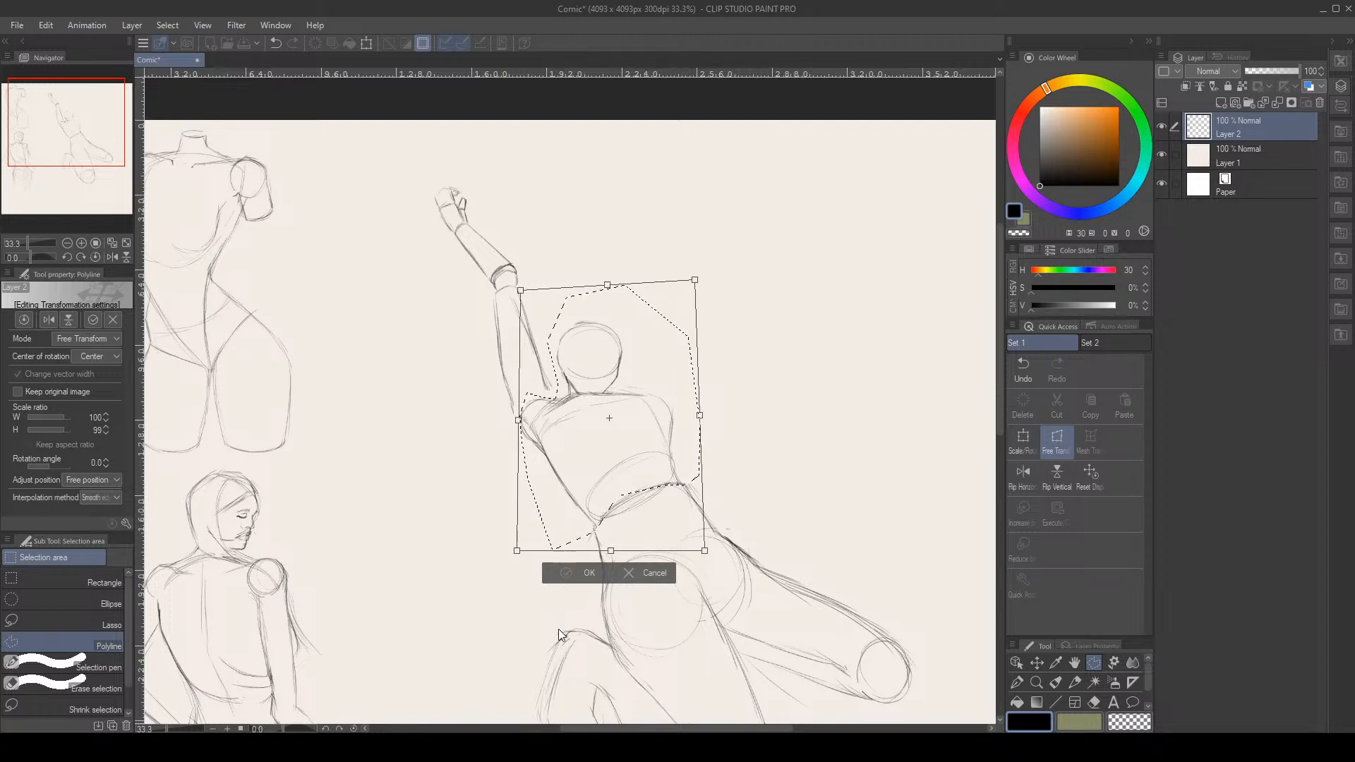
click(566, 572)
click(487, 572)
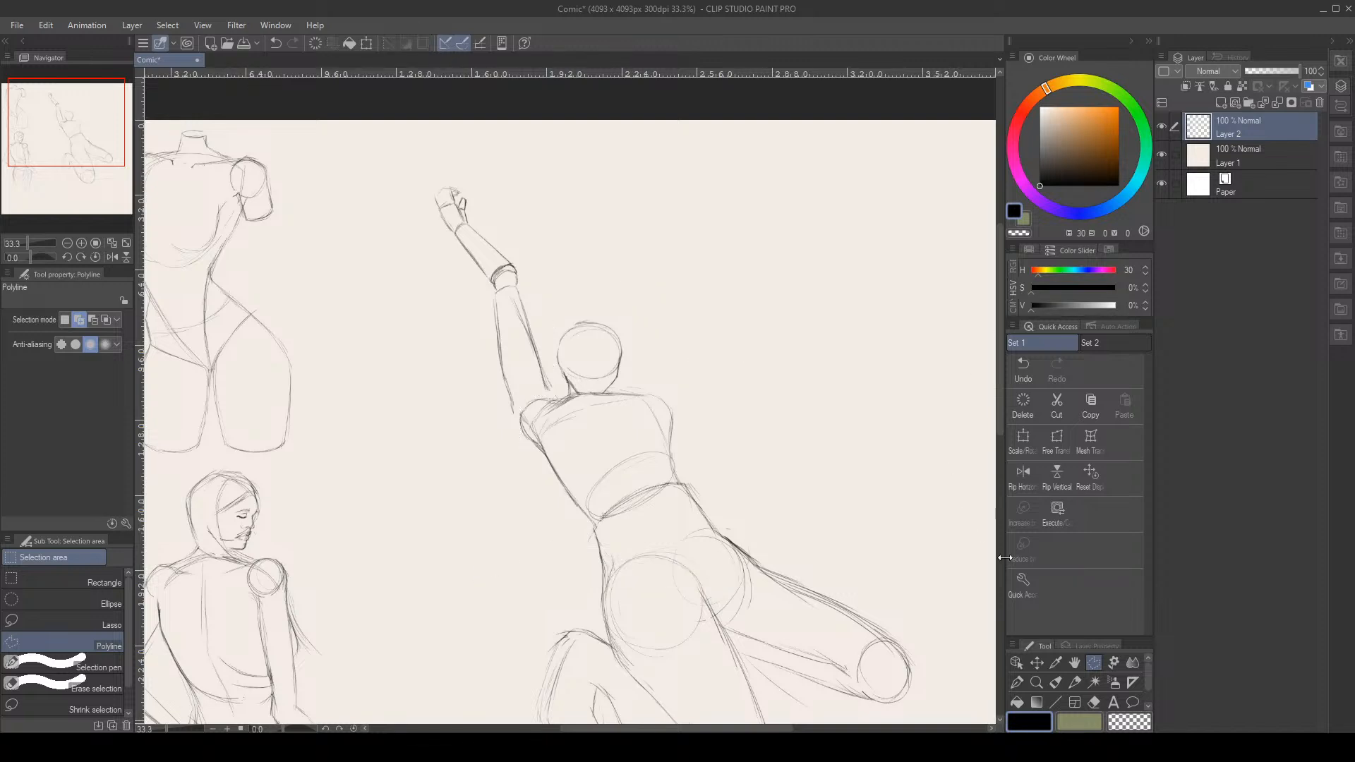
Outline the raised arm from shoulder to hand with a polyline selection
click(1074, 682)
key(m)
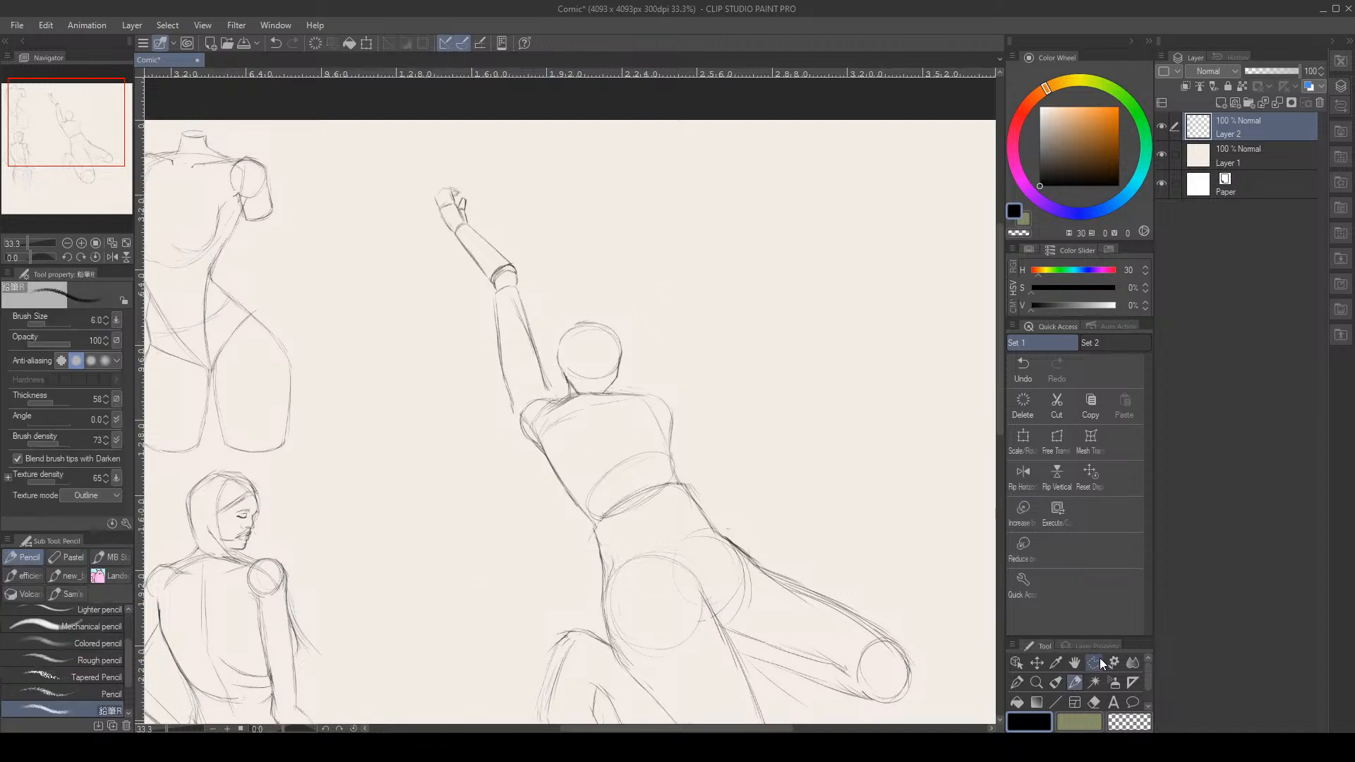
click(511, 426)
click(519, 405)
click(535, 392)
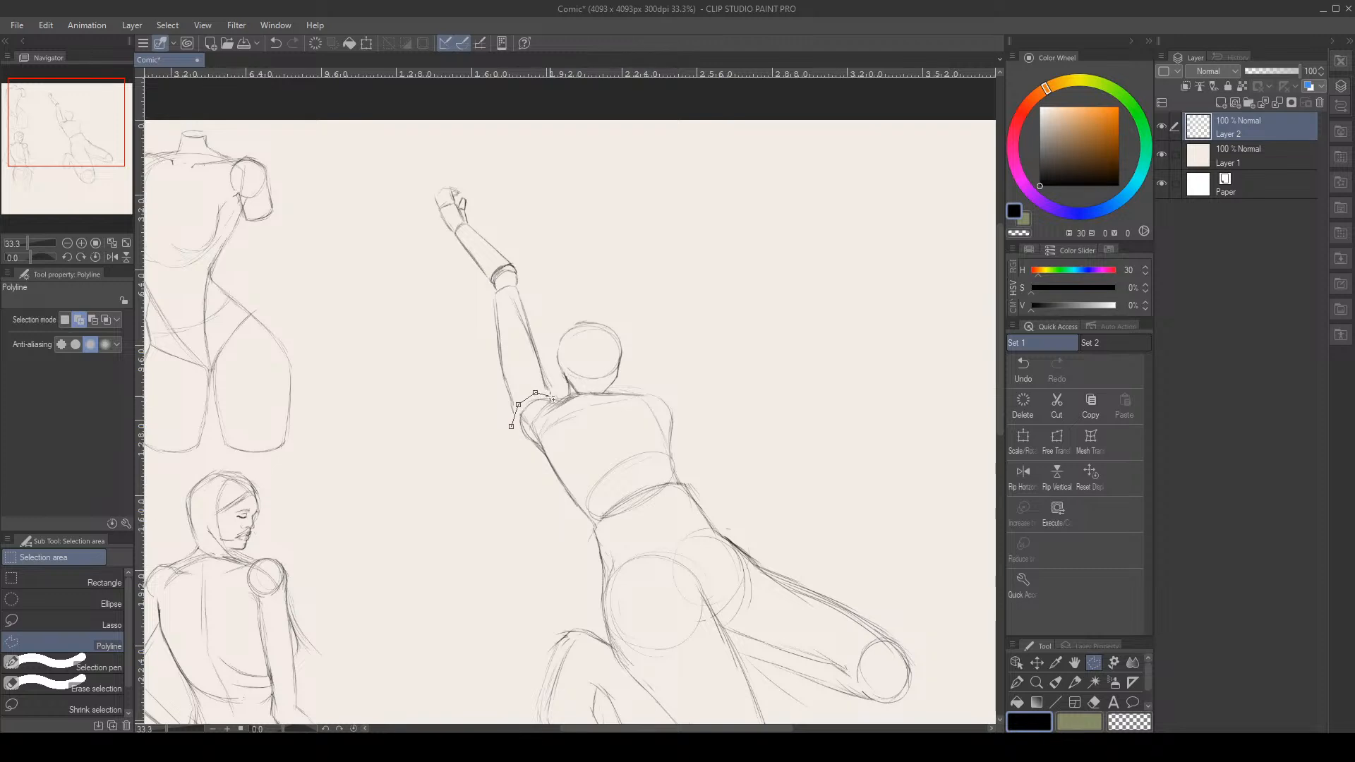
click(543, 304)
click(509, 209)
click(446, 166)
click(405, 194)
click(423, 300)
click(480, 413)
click(511, 426)
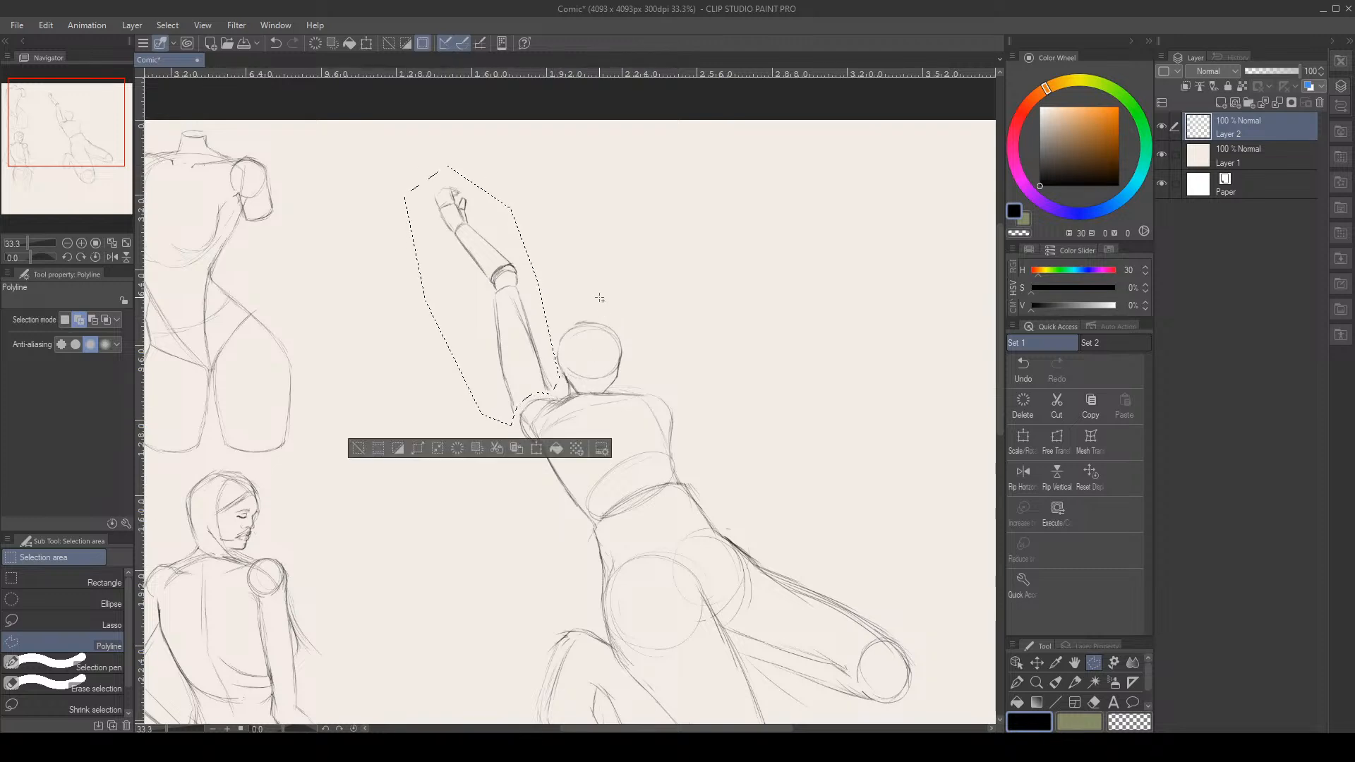
Move the raised arm slightly down and right to rejoin the shoulder, and clear the selection
key(ctrl+t)
drag(534, 344, 537, 350)
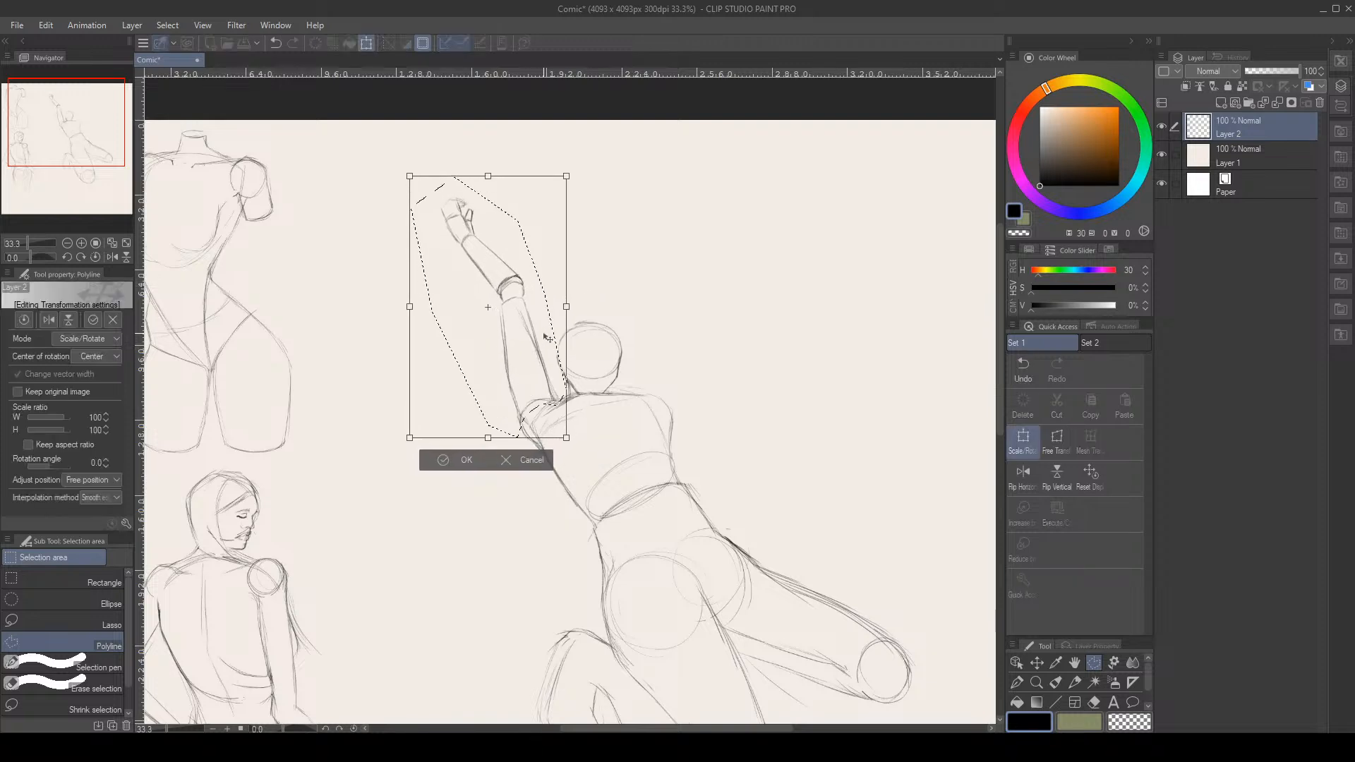
click(463, 459)
key(ctrl+d)
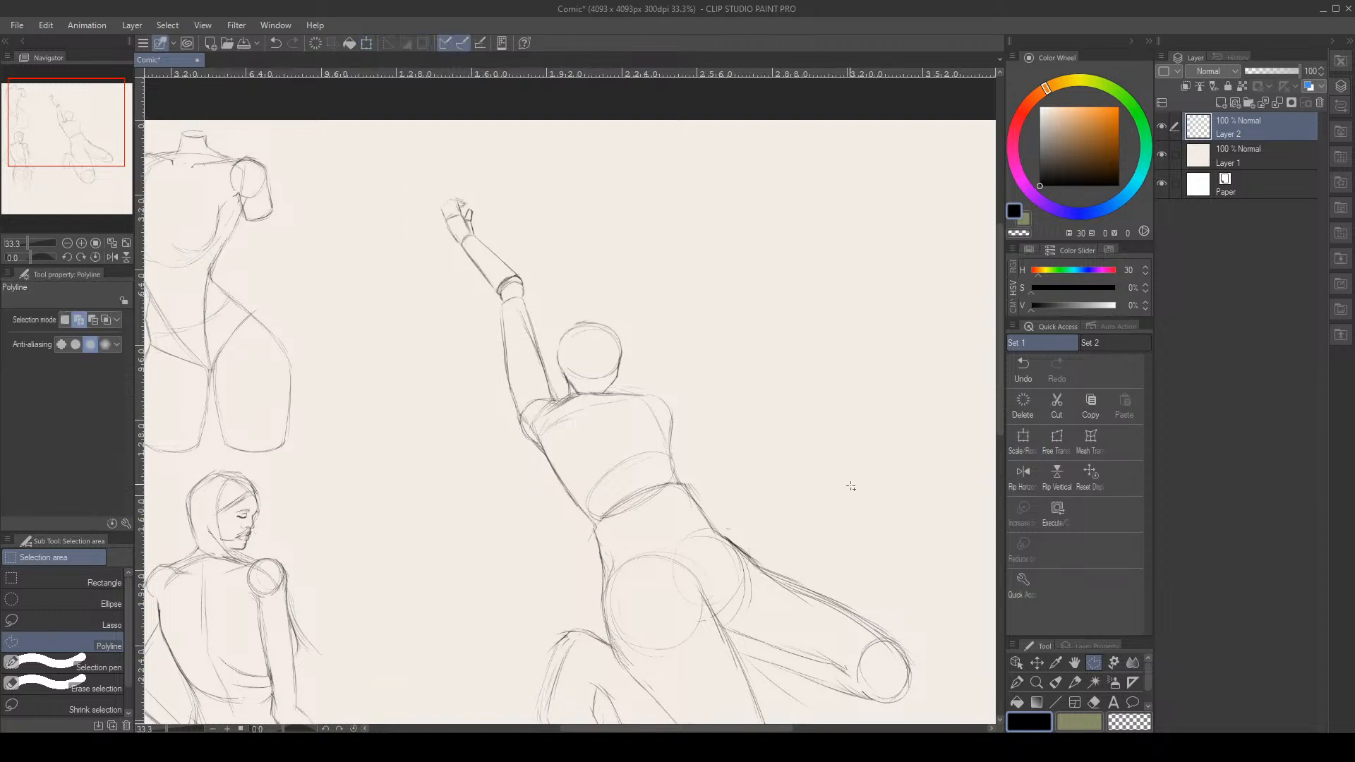
Pencil over the torso's right contour and the waist curve, and erase the stray lines below the waist
key(p)
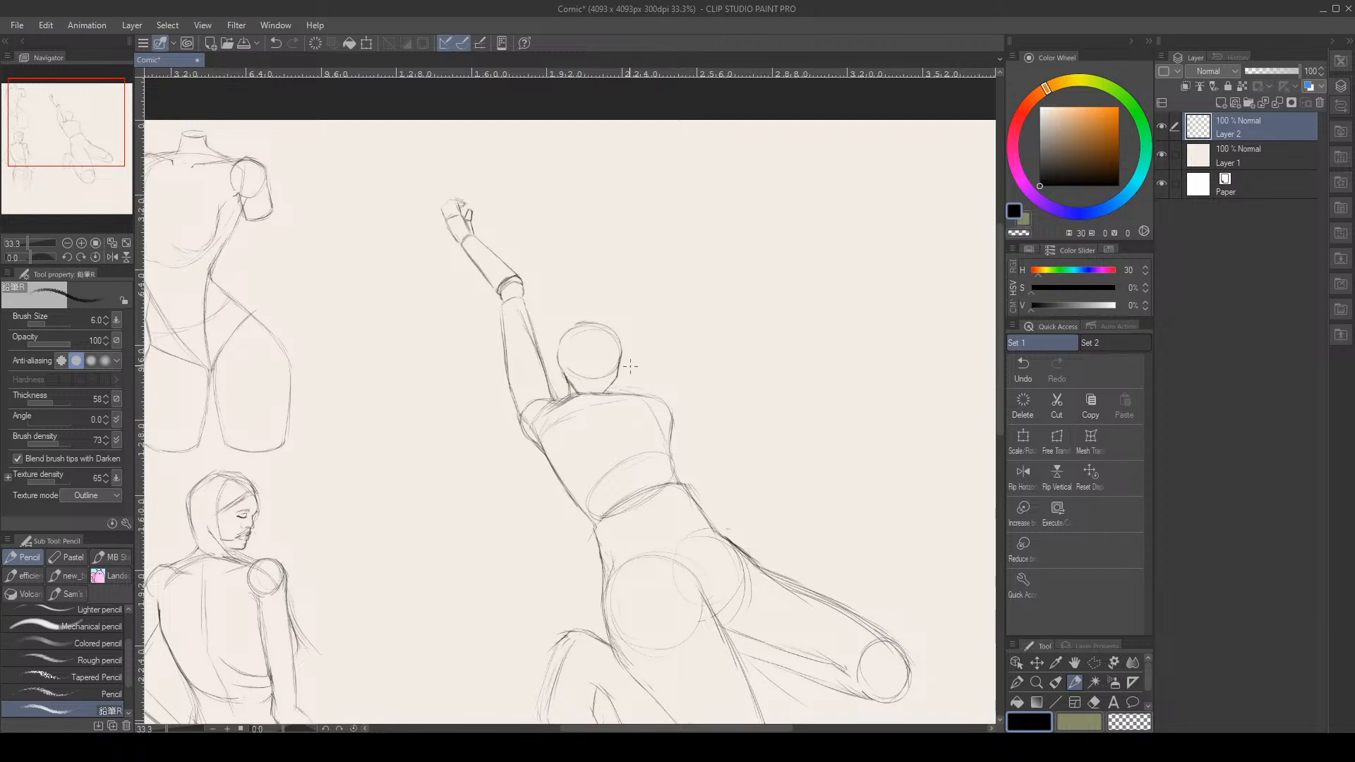
drag(667, 402, 668, 442)
drag(670, 462, 690, 489)
drag(616, 496, 676, 479)
key(e)
mouse_move(684, 482)
mouse_down()
mouse_move(602, 518)
mouse_move(624, 498)
mouse_move(642, 511)
mouse_up()
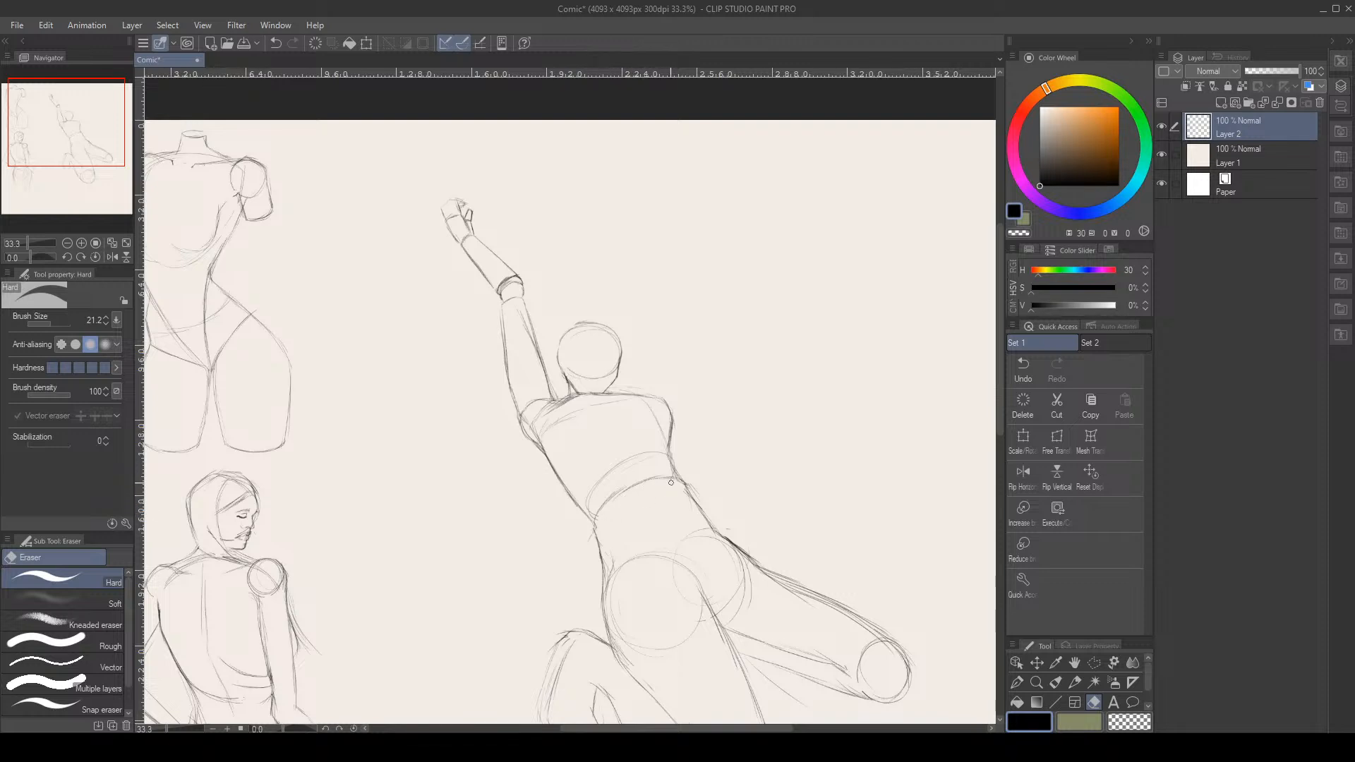
Redraw the contour between the buttocks and down the near thigh with the pencil, cleaning up around it with the eraser
key(p)
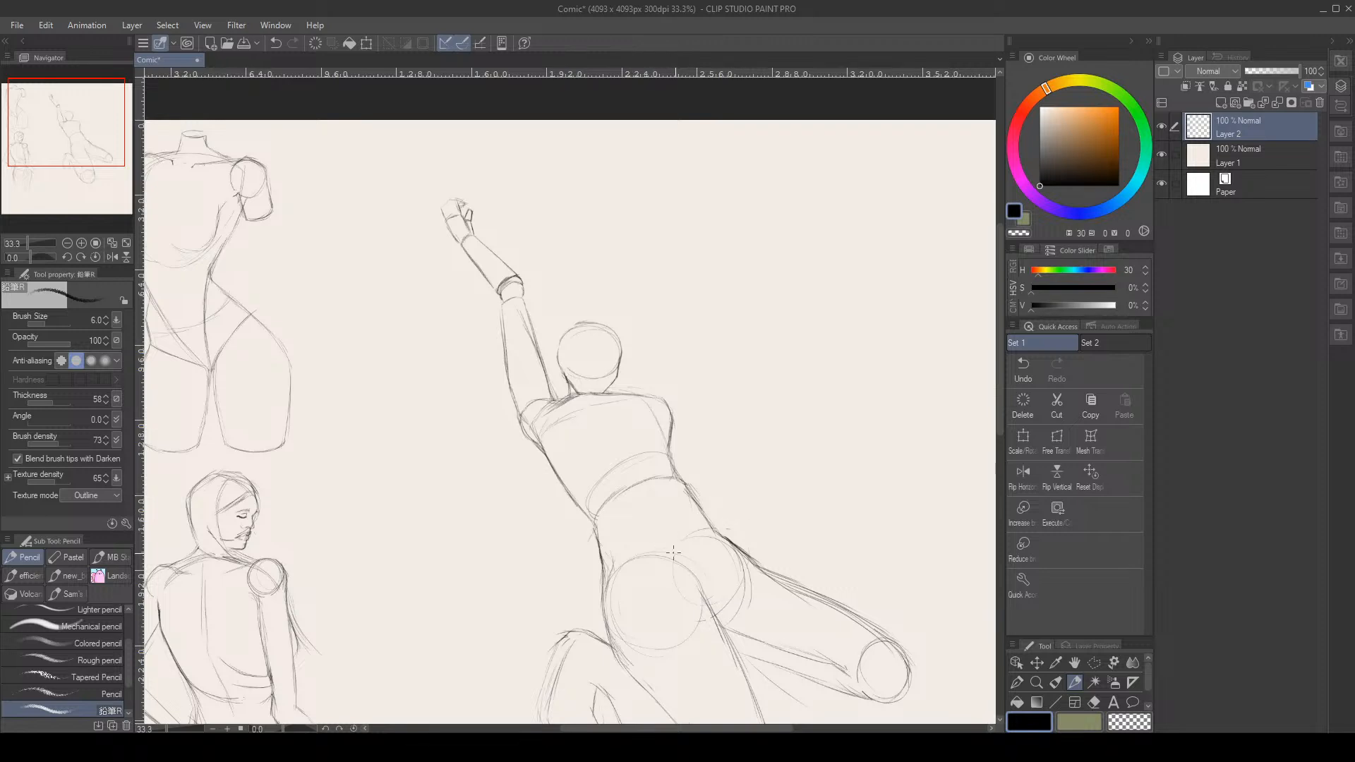
drag(691, 583, 719, 620)
scroll(807, 473, down, 5)
scroll(777, 464, up, 5)
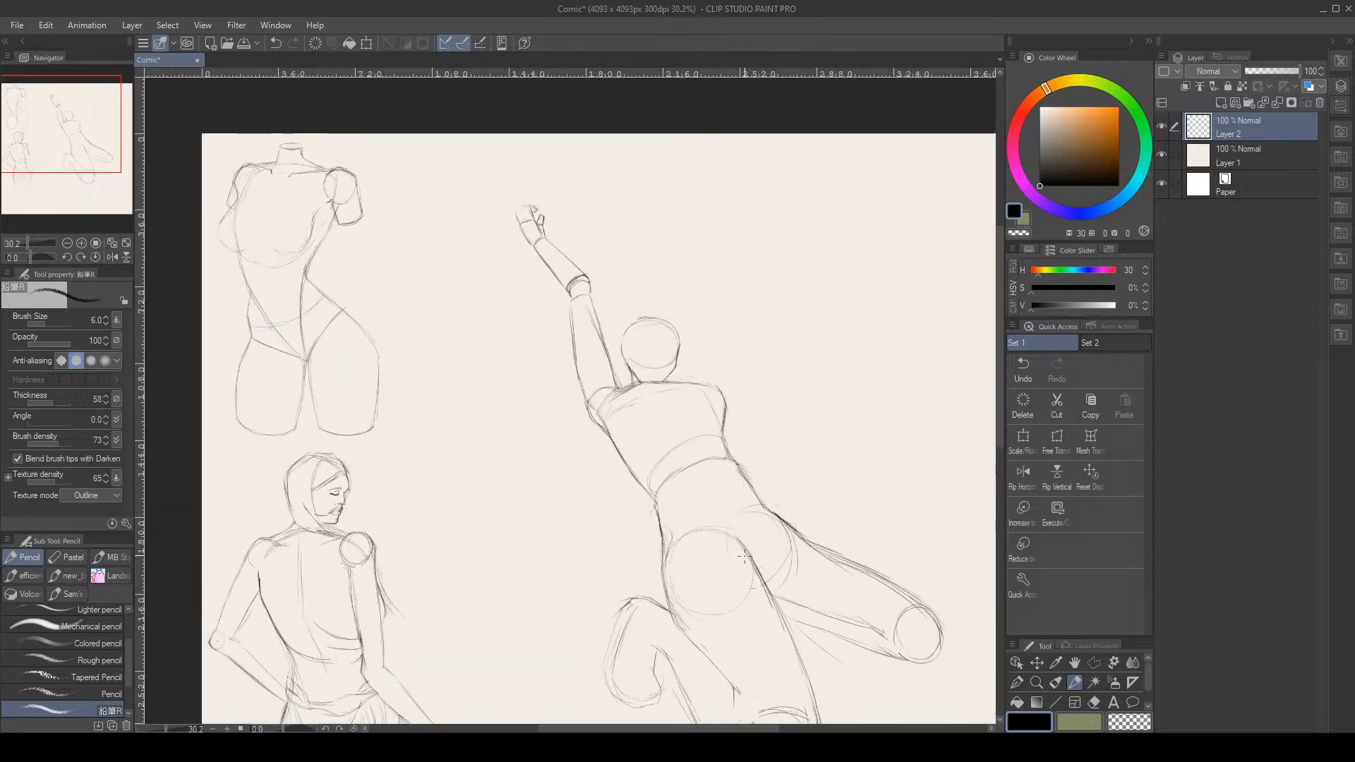
drag(758, 561, 789, 630)
key(e)
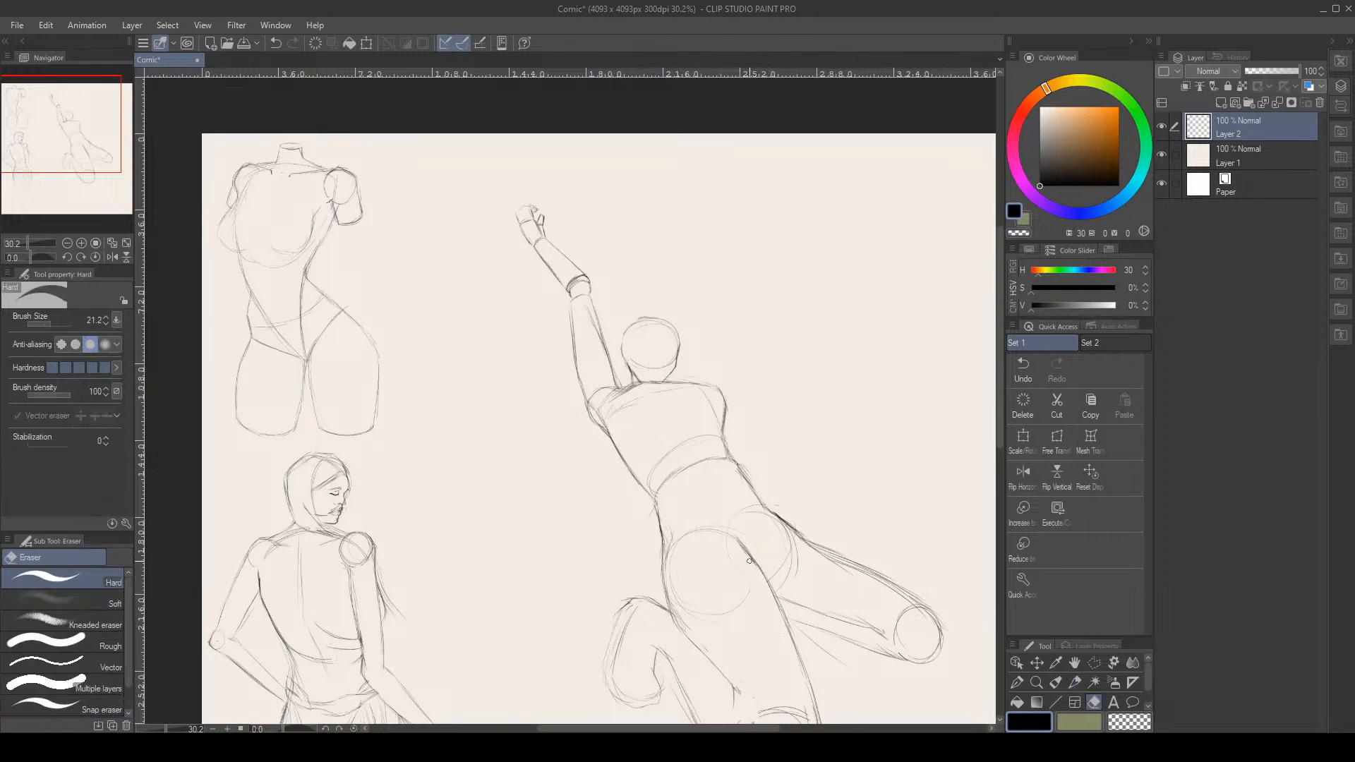
key(p)
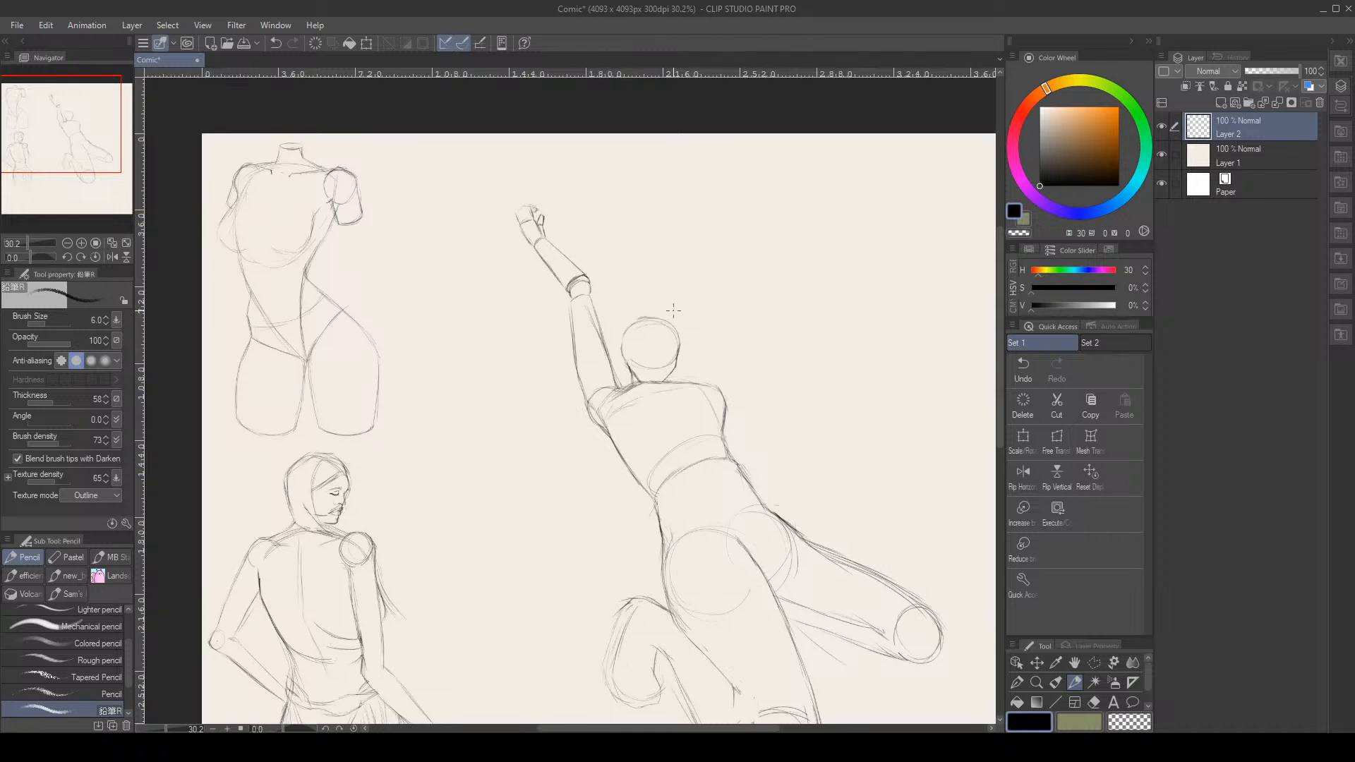
Outline the reaching figure's head and neck with a polyline selection
scroll(674, 310, up, 3)
click(1095, 661)
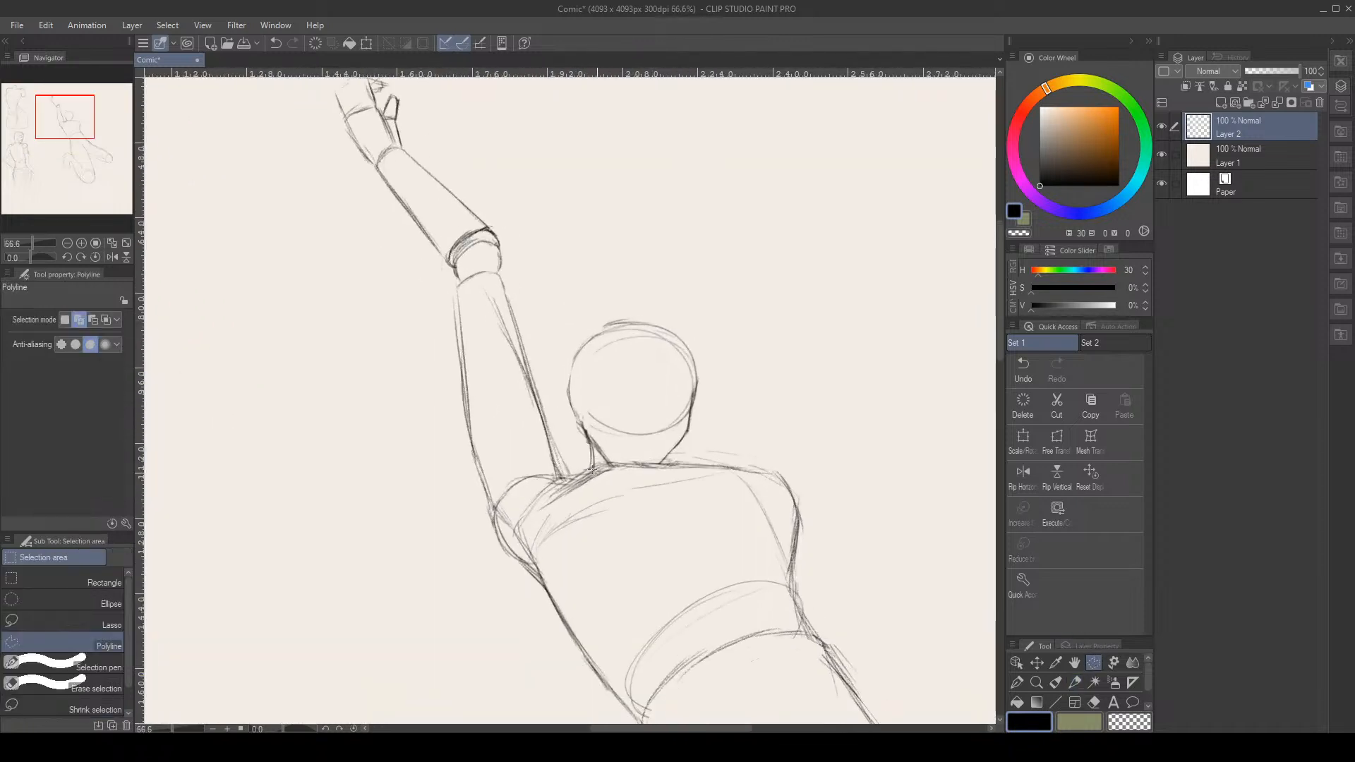
click(576, 466)
click(599, 458)
click(608, 462)
click(631, 458)
click(658, 463)
click(676, 458)
click(714, 405)
click(720, 360)
click(641, 283)
click(564, 346)
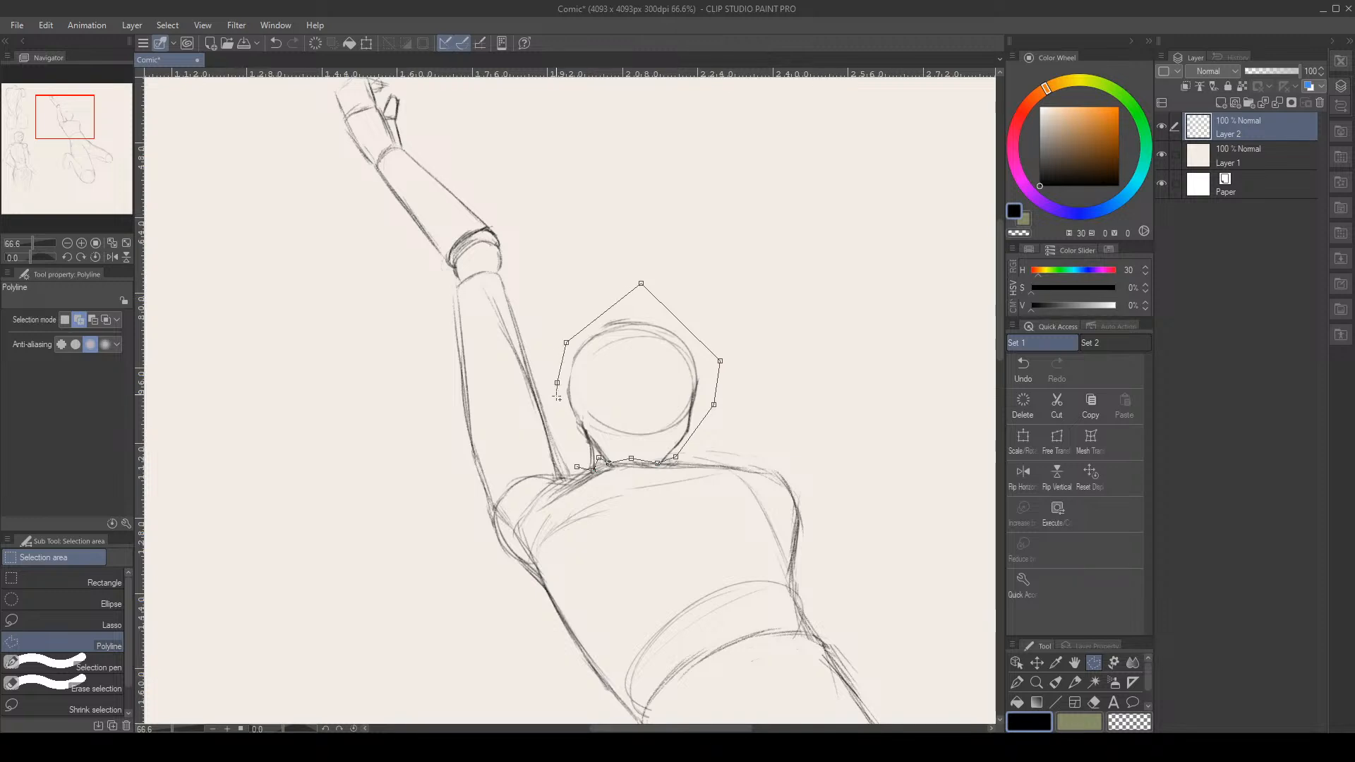
click(560, 440)
click(576, 467)
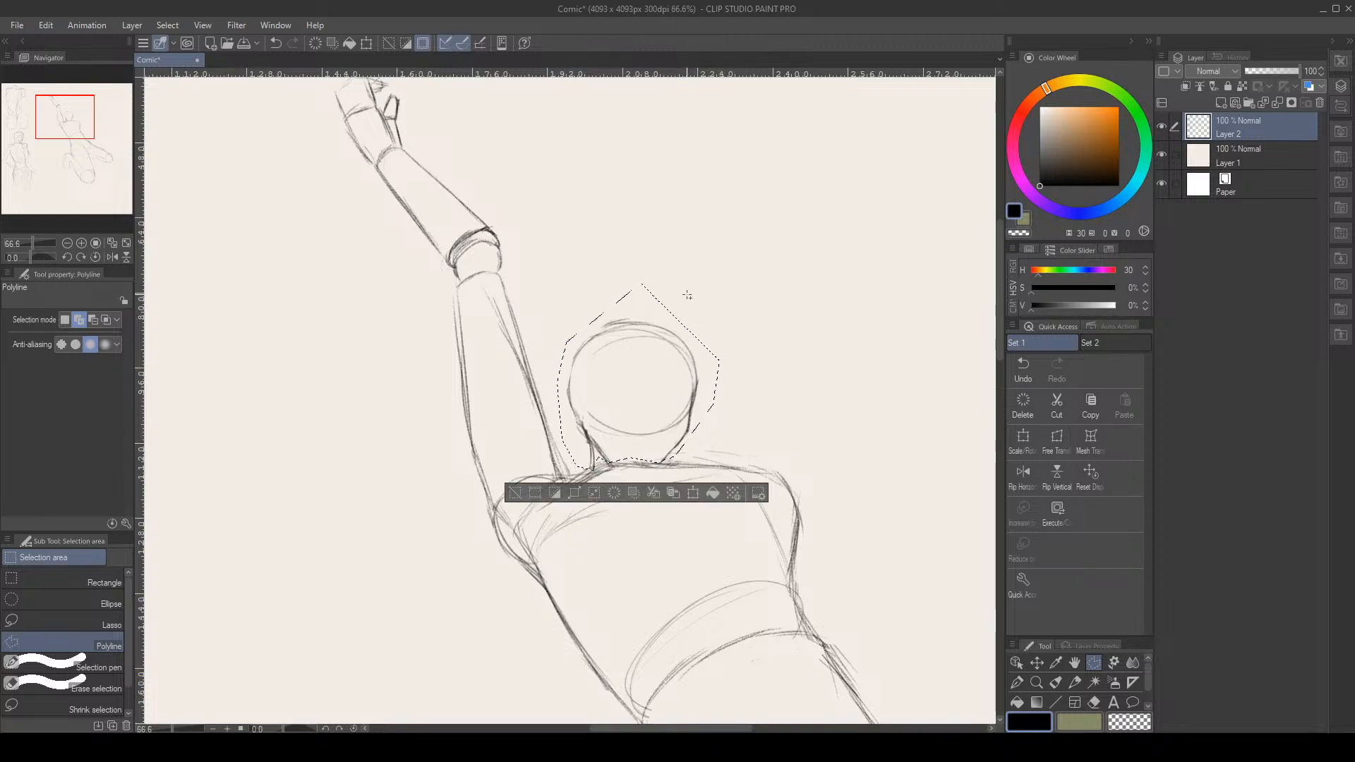
Scale the head and neck to 106%, shift them slightly to the right, and clear the selection
key(ctrl+t)
drag(718, 283, 730, 273)
mouse_move(704, 362)
mouse_down()
mouse_move(712, 348)
mouse_move(713, 368)
mouse_up()
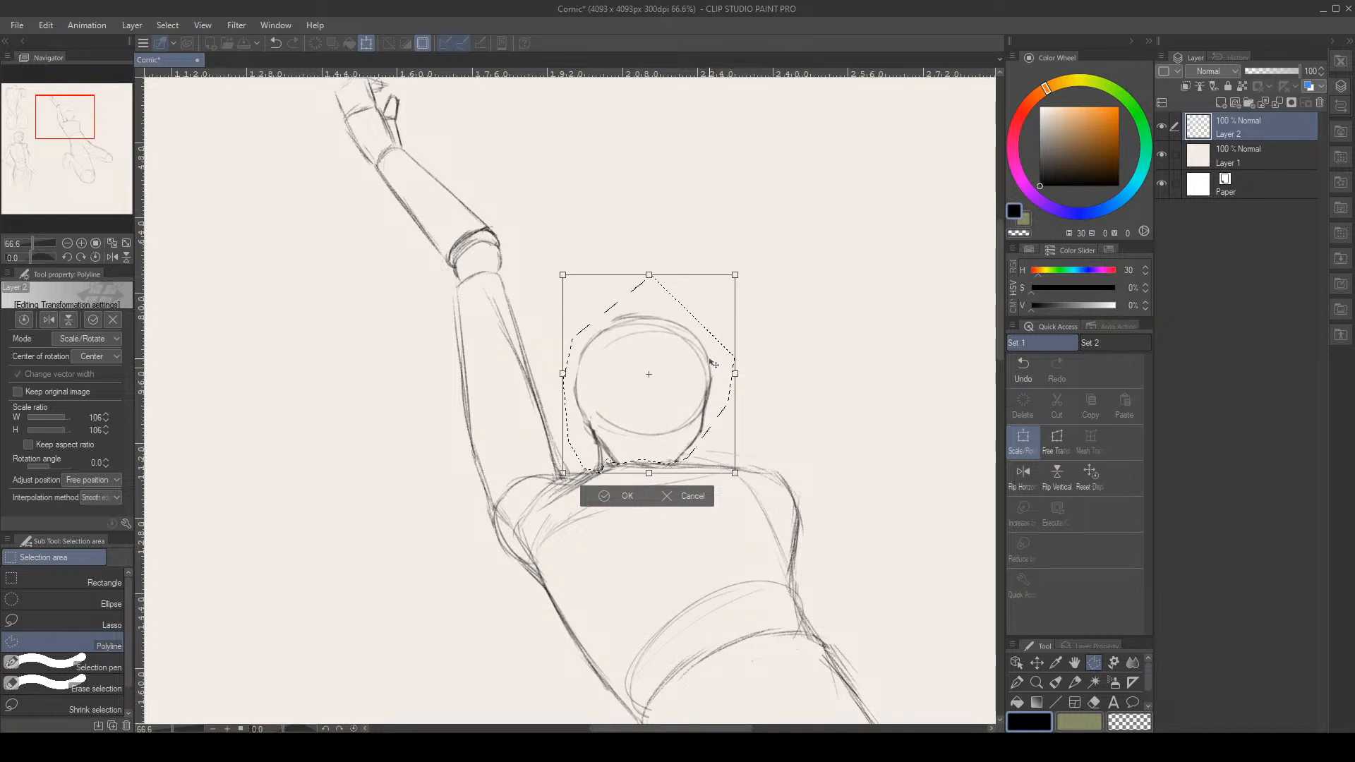
click(603, 496)
key(ctrl+d)
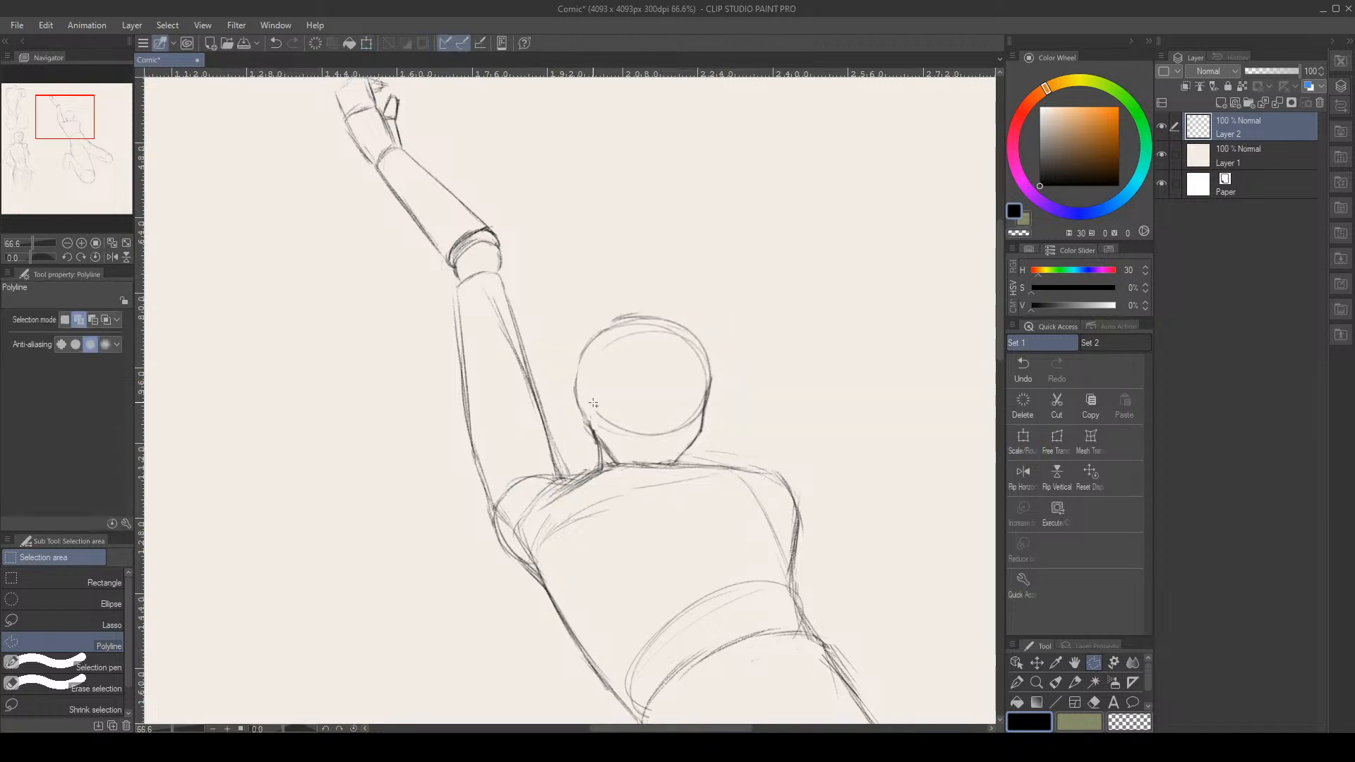
click(1075, 681)
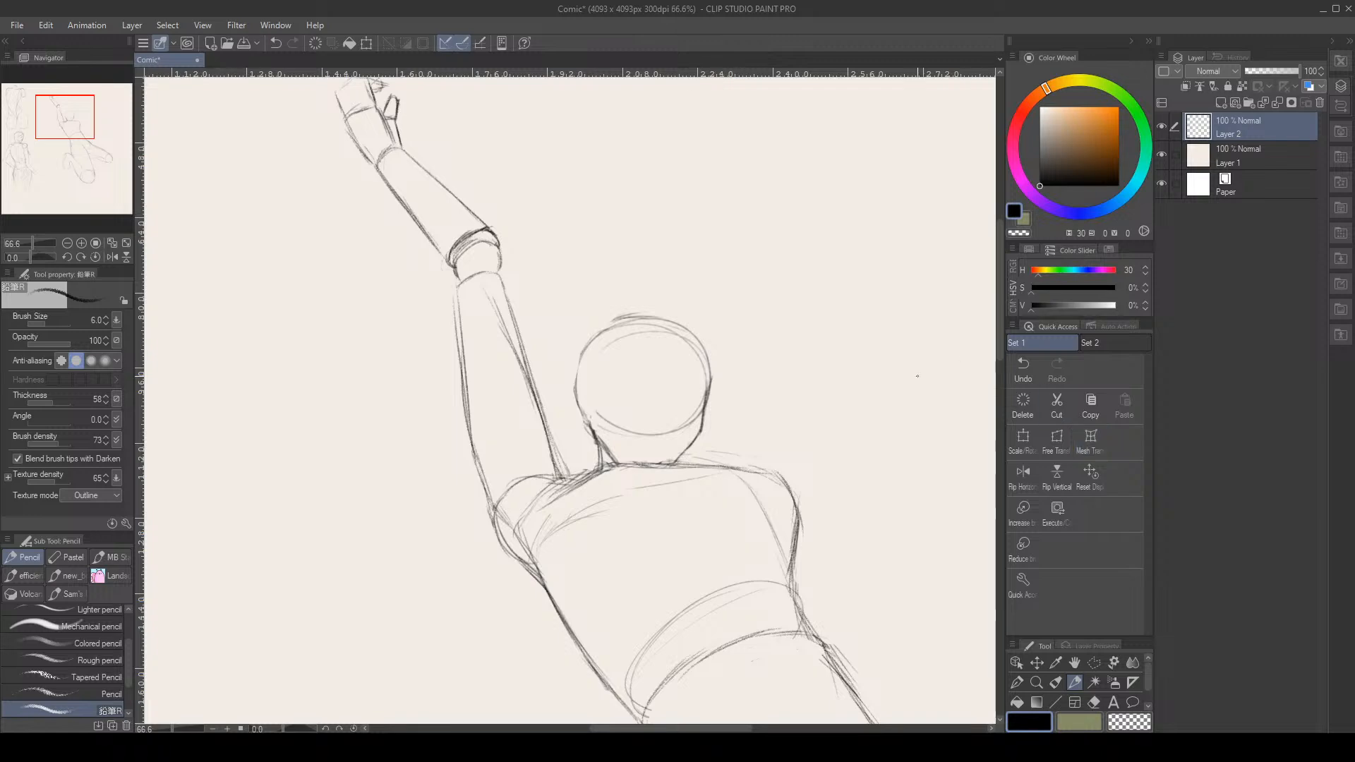
scroll(777, 348, down, 6)
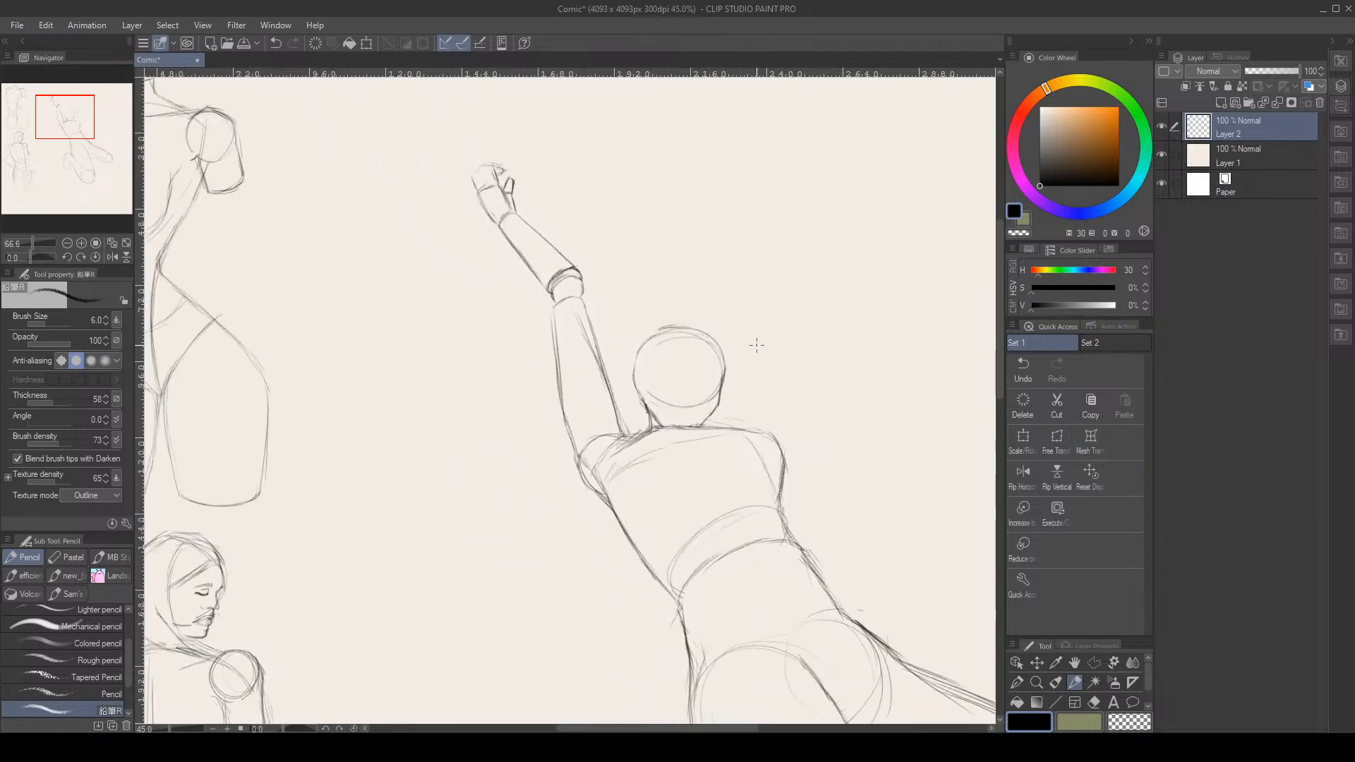
scroll(759, 351, up, 3)
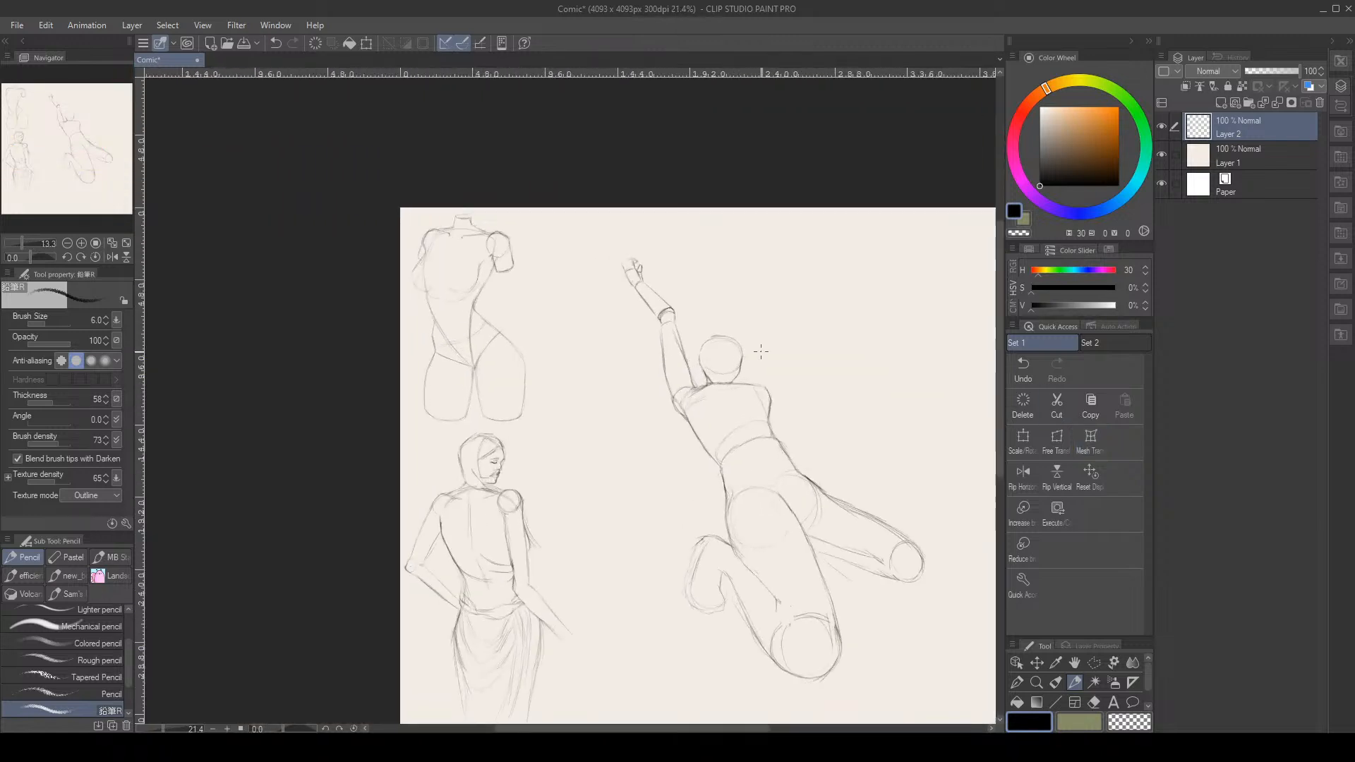
scroll(762, 354, down, 2)
scroll(766, 358, up, 2)
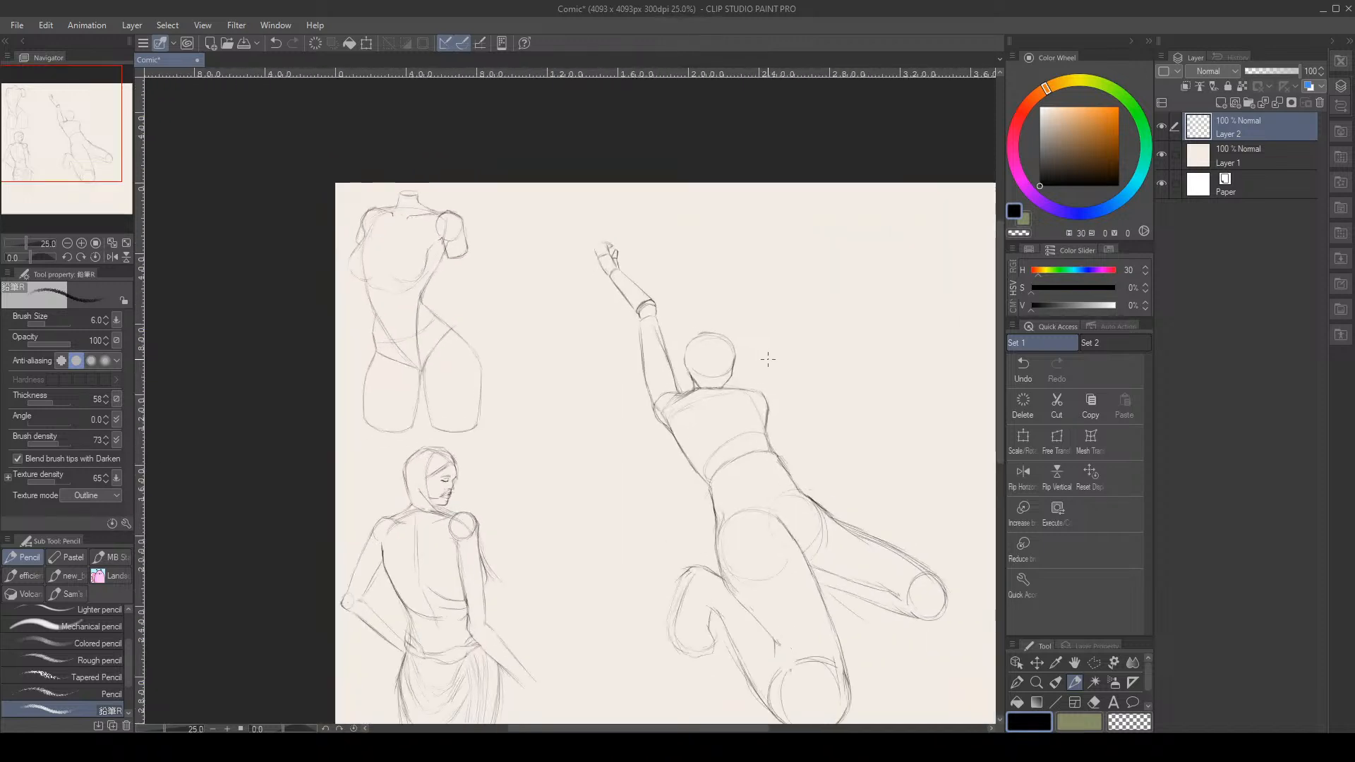
scroll(767, 358, up, 2)
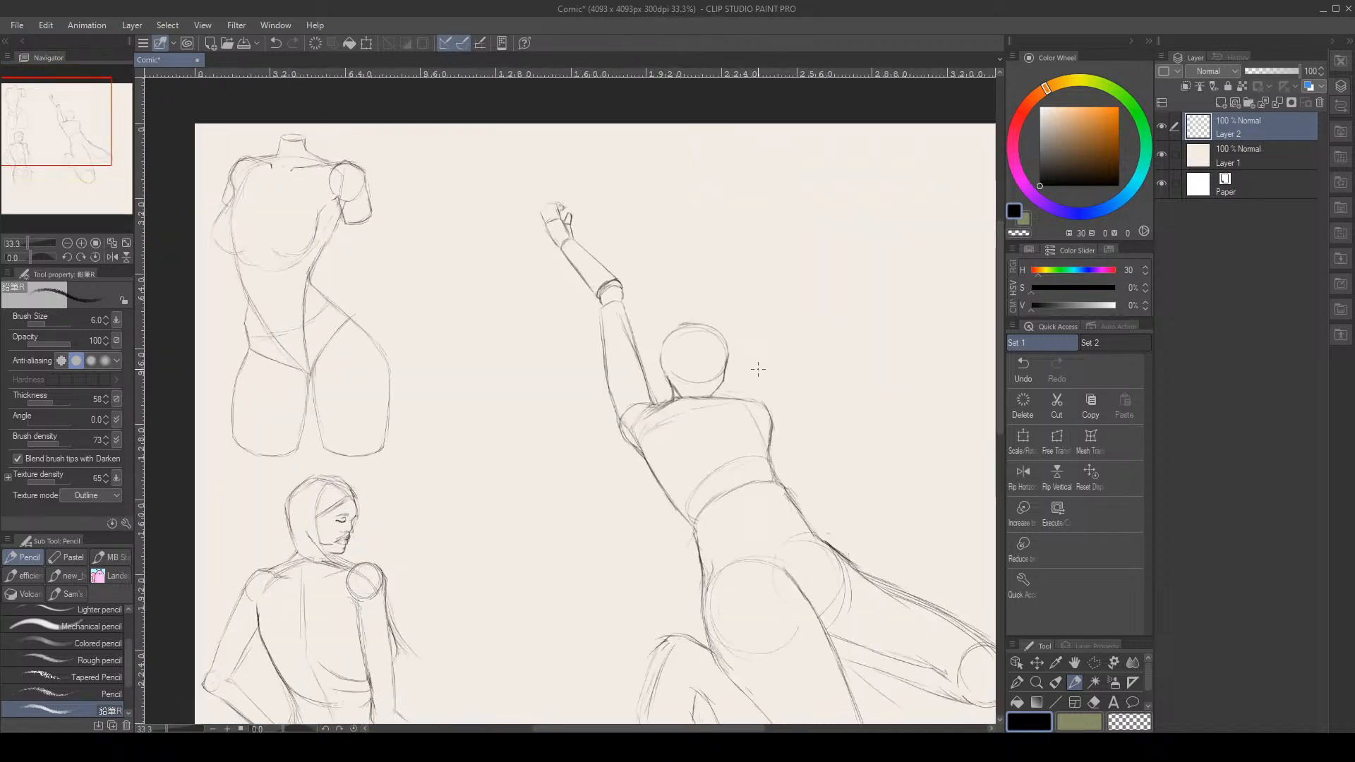
Redraw the reaching figure's left torso contour from the armpit to the waist with the pencil, cleaning it up with the eraser
mouse_move(598, 472)
mouse_down()
mouse_move(675, 585)
mouse_move(611, 499)
mouse_move(649, 558)
mouse_up()
key(e)
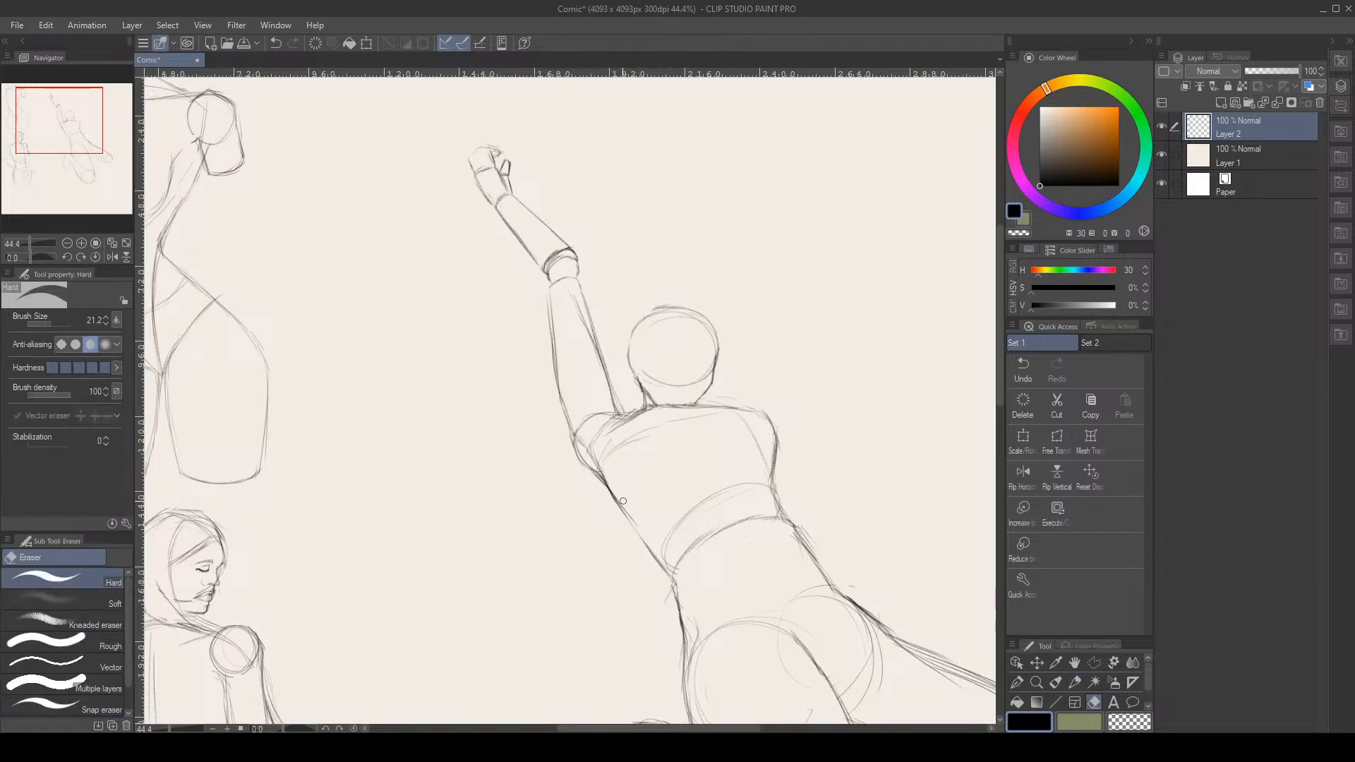
key(p)
drag(621, 509, 650, 552)
key(e)
key(p)
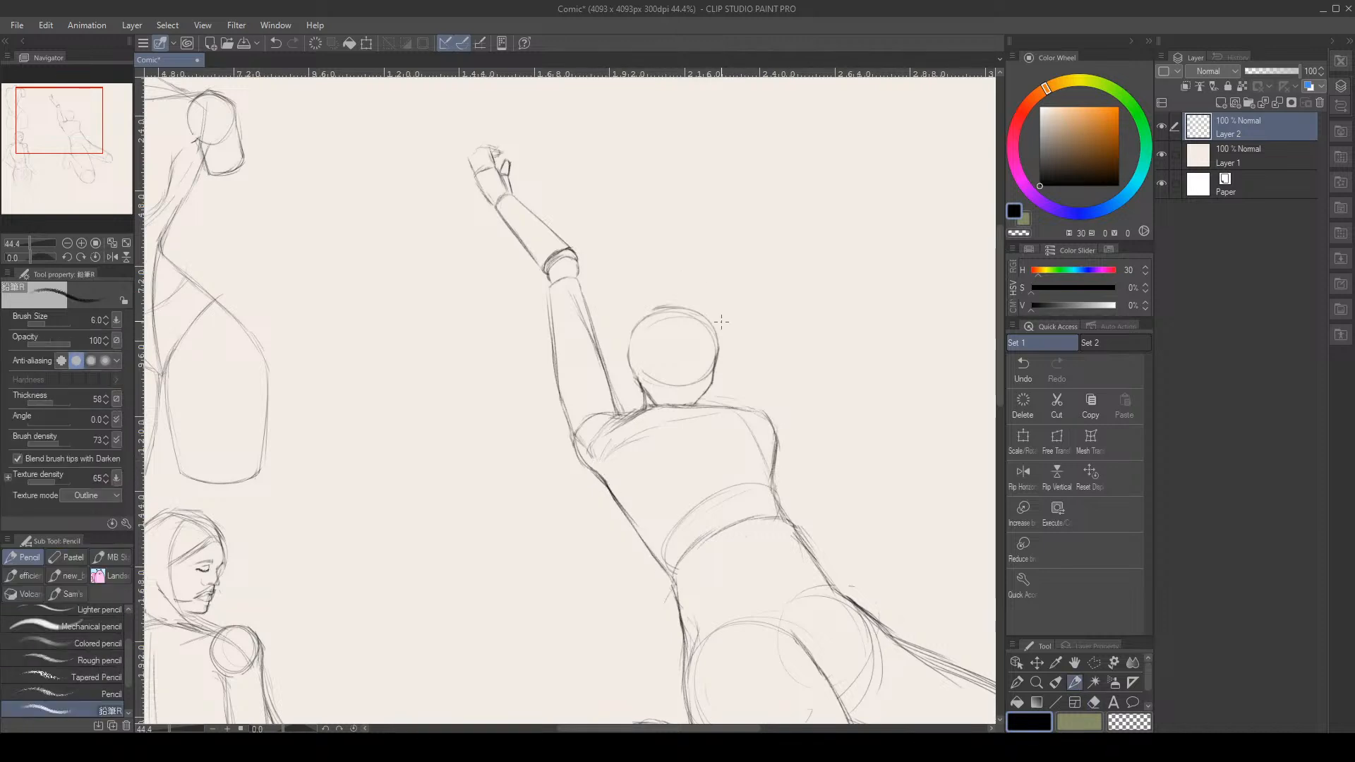
Sketch the start of the hair over the crown and wavy strands down the left side of the reaching figure's head
scroll(768, 459, down, 2)
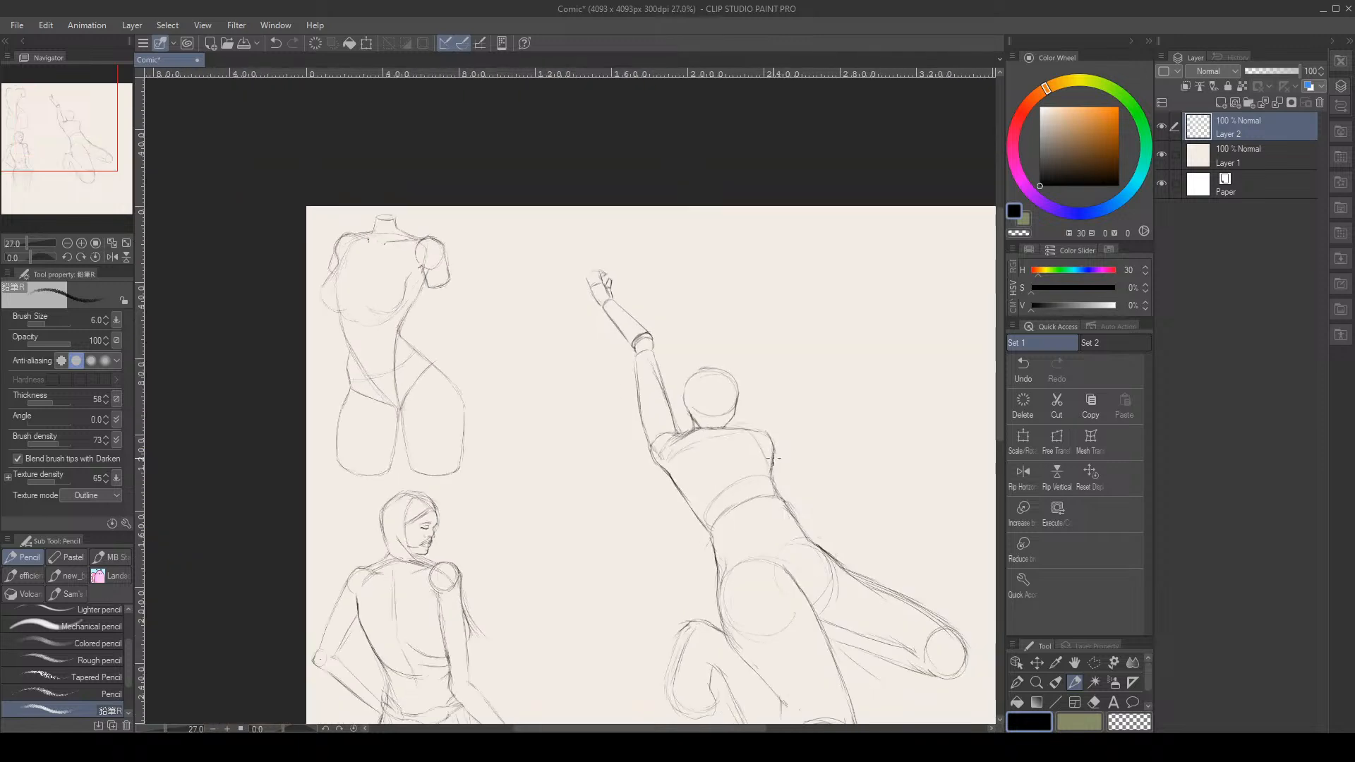
scroll(772, 455, up, 1)
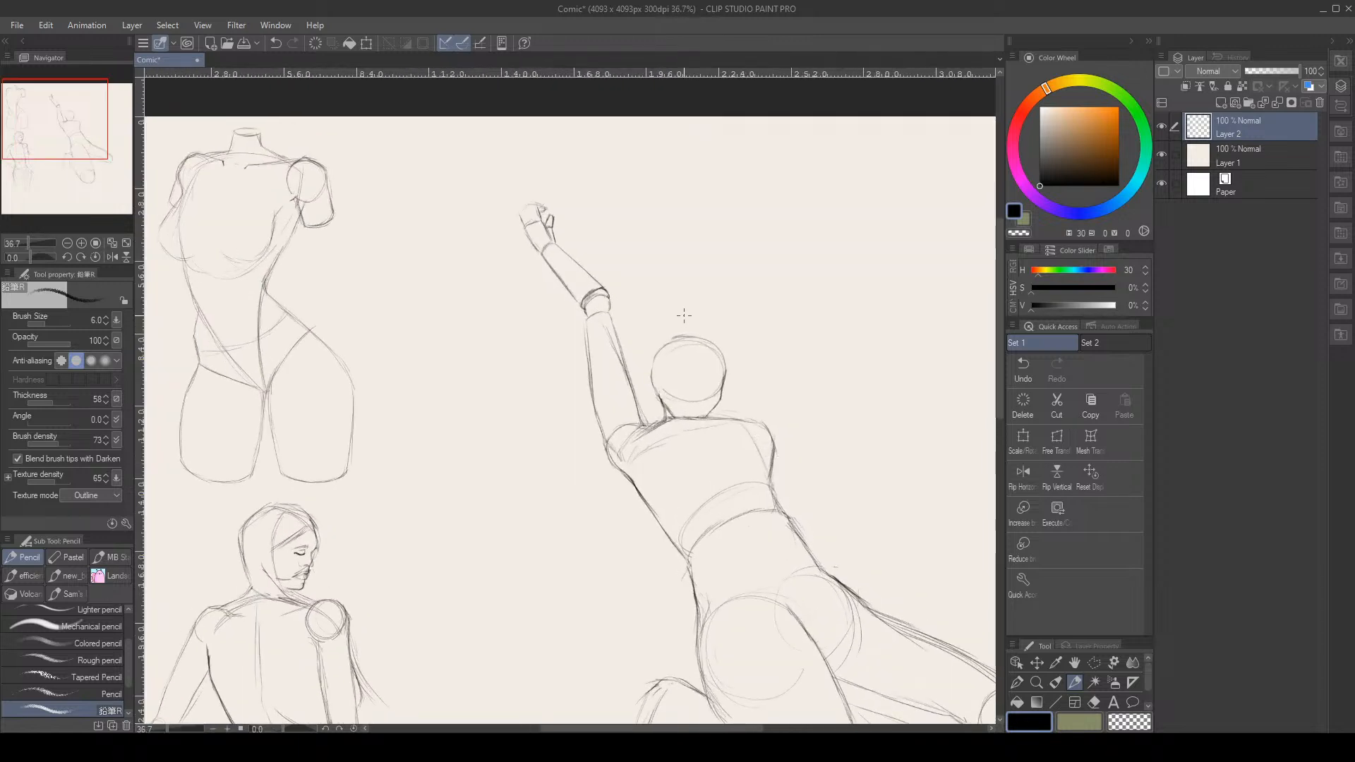
drag(688, 329, 660, 332)
drag(645, 358, 640, 429)
key(e)
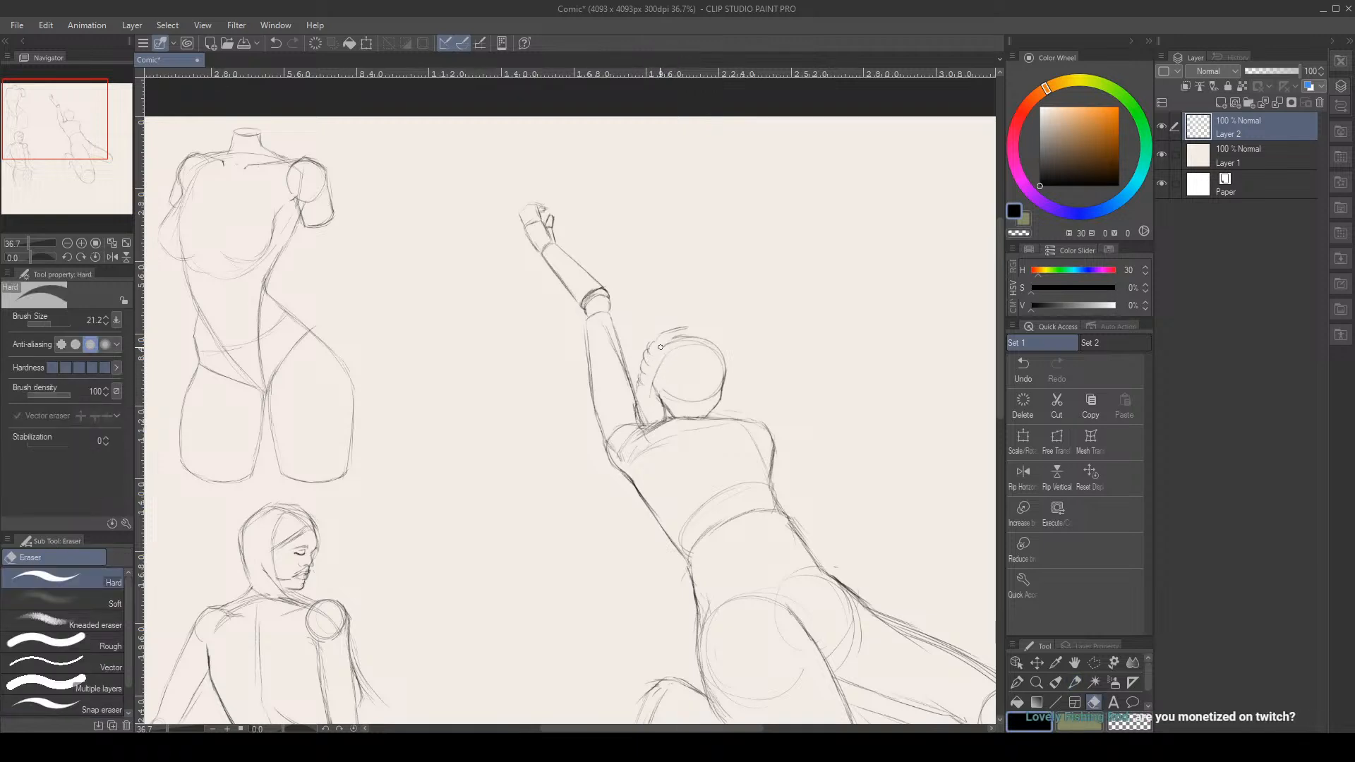
key(p)
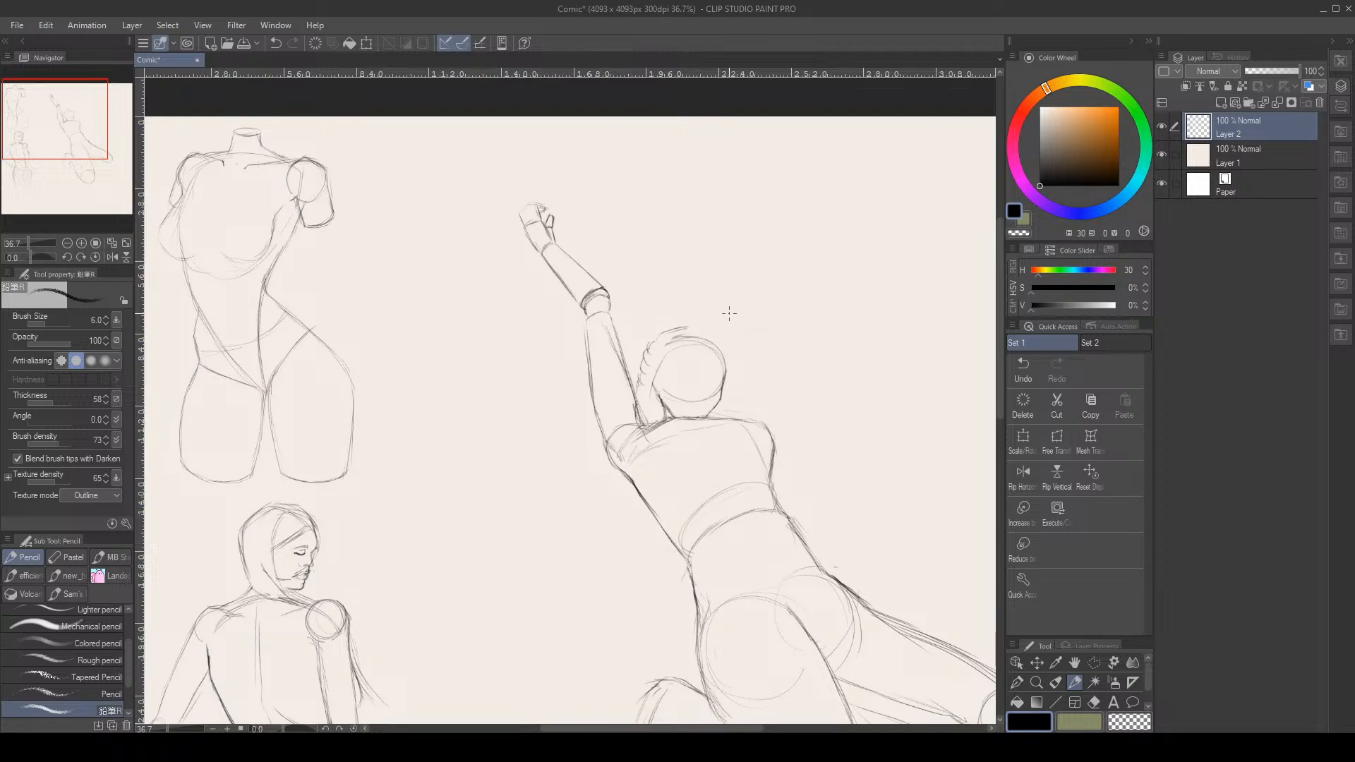
Continue the hair outline over the top of the head and down its right side to the shoulder
scroll(739, 308, down, 5)
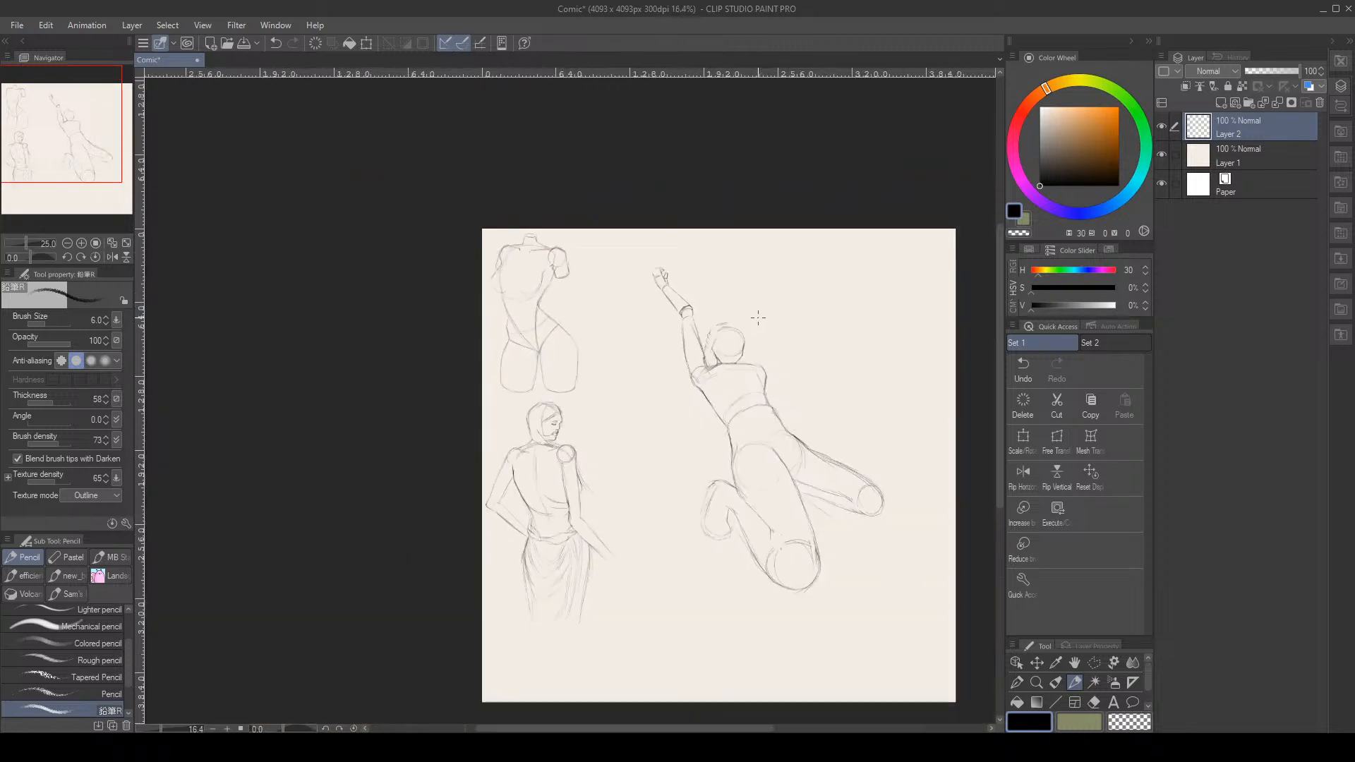
scroll(760, 317, up, 6)
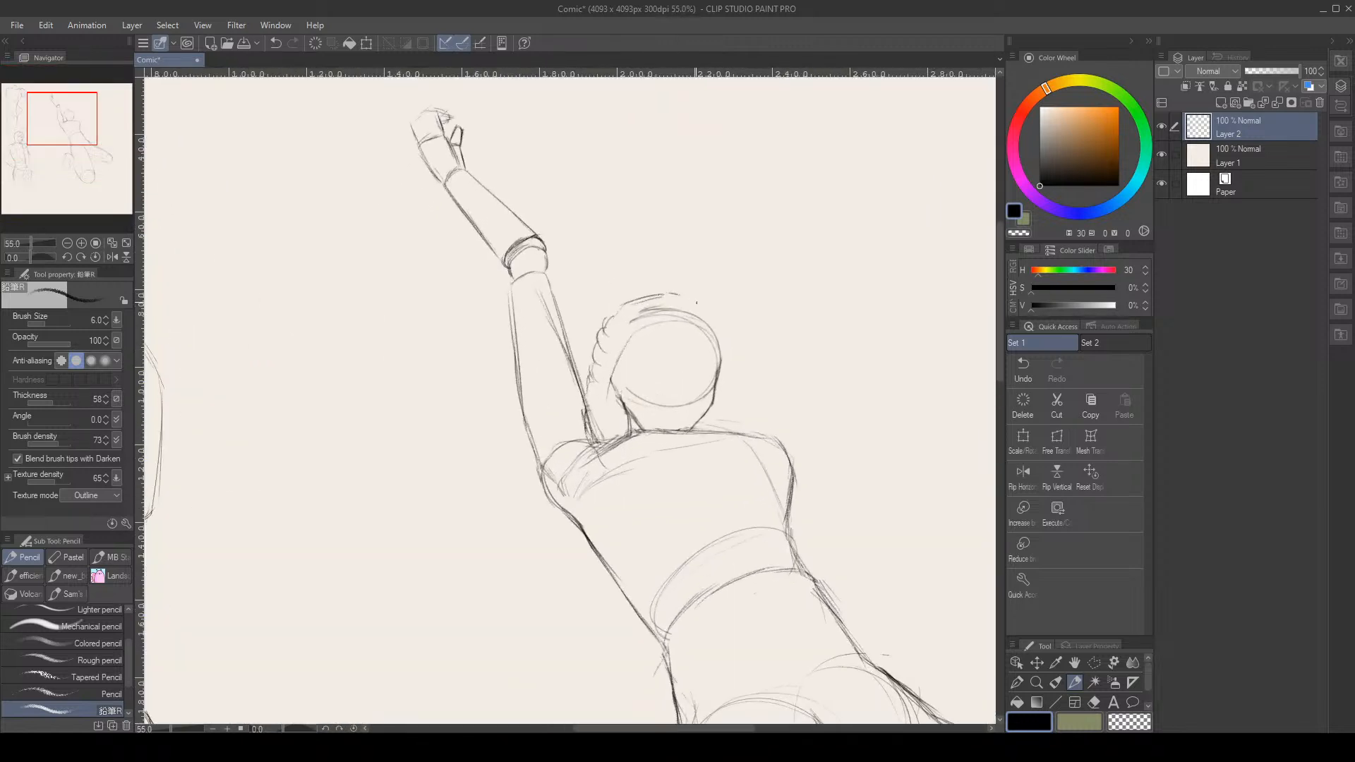
mouse_move(679, 293)
mouse_down()
mouse_move(728, 321)
mouse_move(723, 340)
mouse_up()
mouse_move(614, 315)
mouse_down()
mouse_move(611, 354)
mouse_move(604, 331)
mouse_move(586, 381)
mouse_up()
mouse_move(721, 323)
mouse_down()
mouse_move(731, 362)
mouse_move(724, 303)
mouse_move(766, 452)
mouse_up()
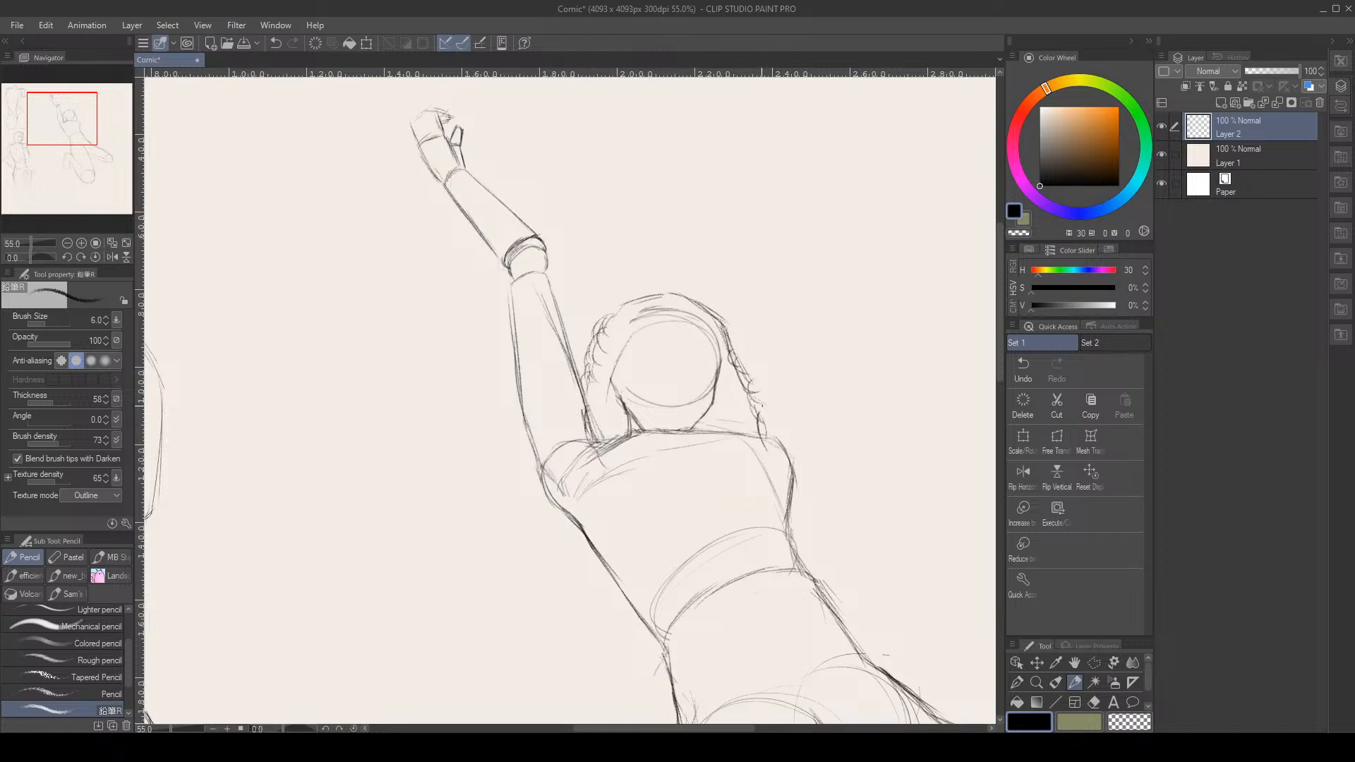
Add short loose strands to the hair falling past the right side of the head
drag(739, 358, 795, 438)
drag(723, 331, 782, 406)
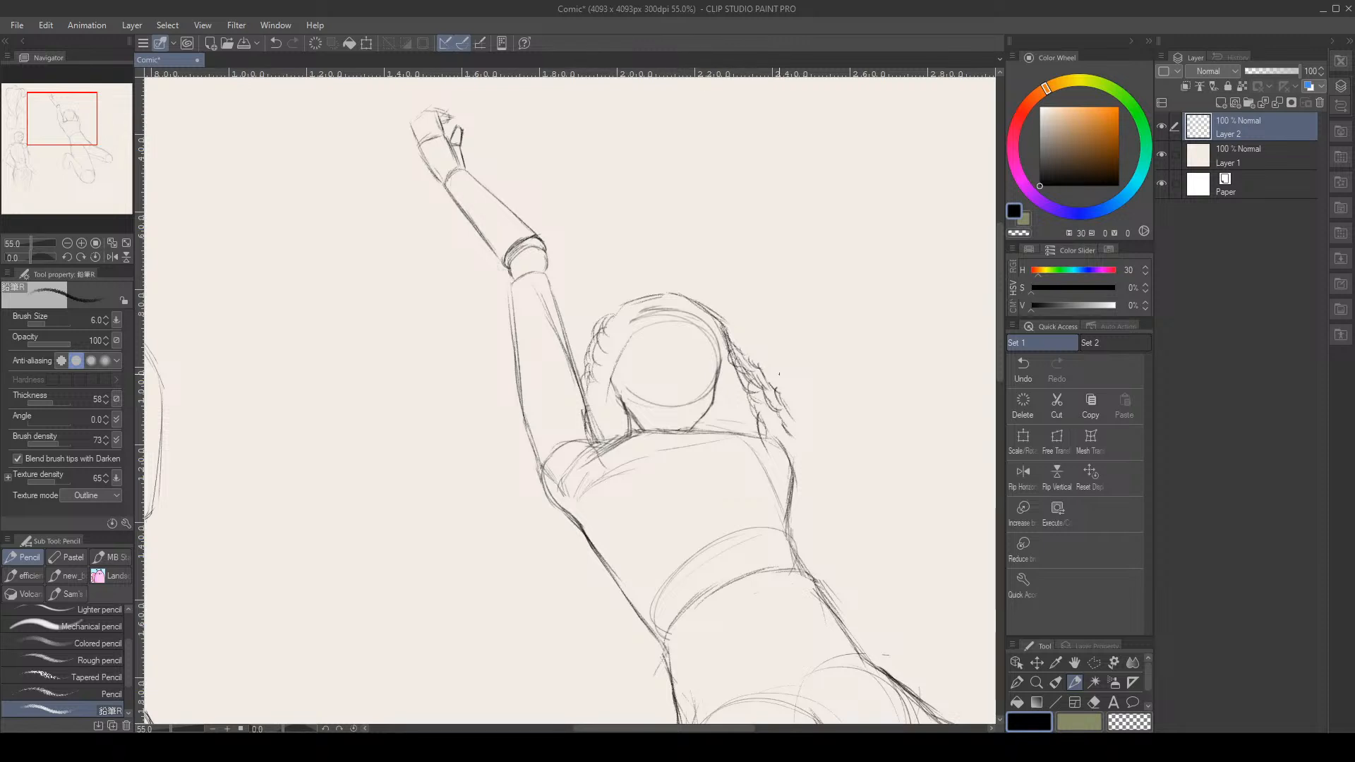
mouse_move(776, 390)
mouse_down()
mouse_move(786, 411)
mouse_move(770, 384)
mouse_up()
drag(752, 361, 766, 376)
scroll(623, 276, down, 6)
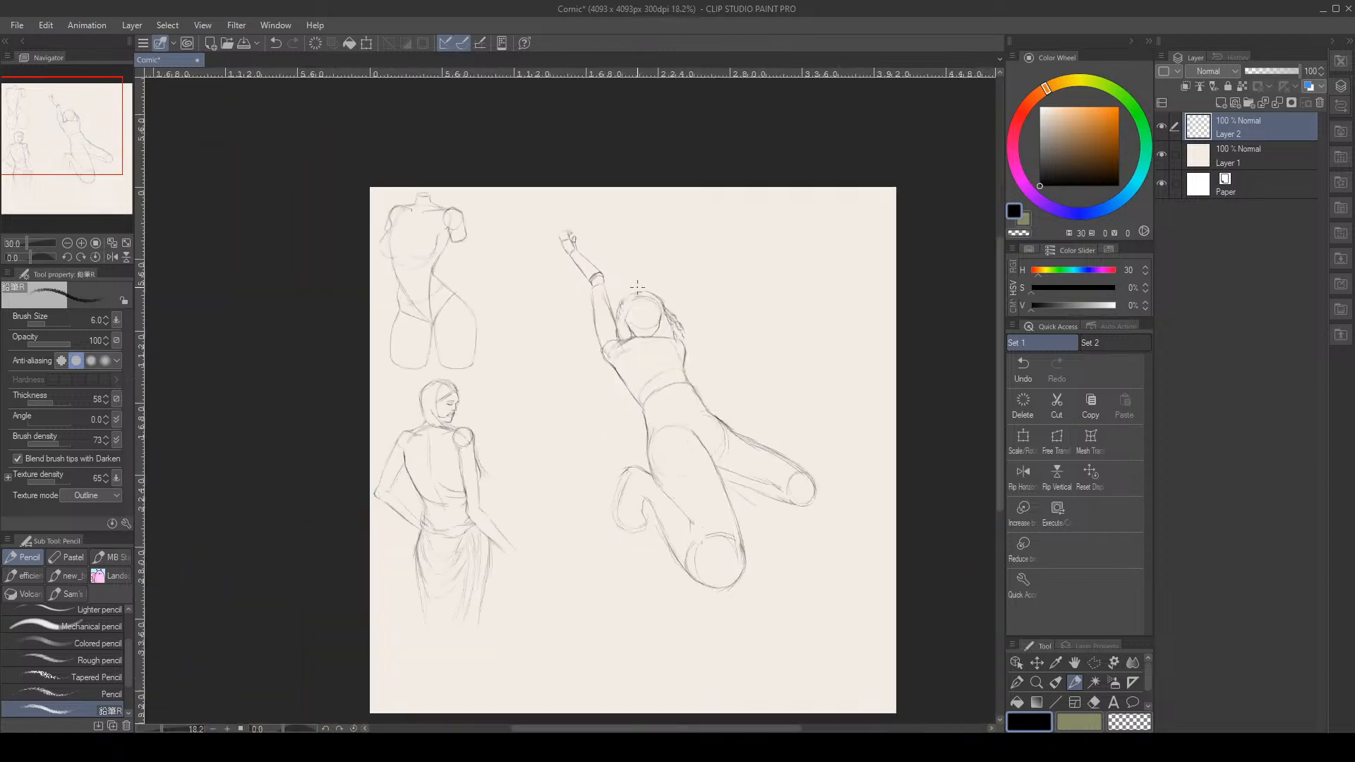
Outline the whole reaching figure with a closed polyline selection
scroll(641, 299, up, 3)
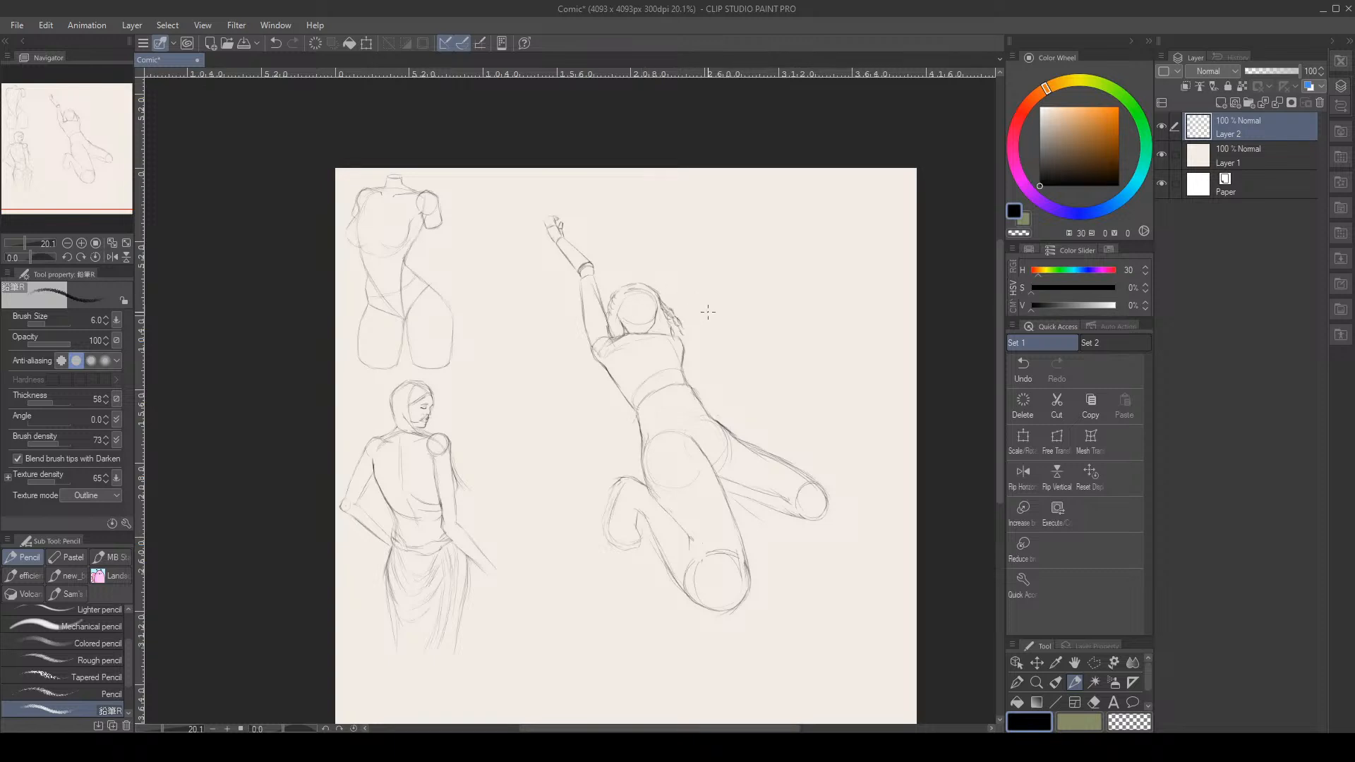
scroll(720, 338, up, 1)
key(m)
click(819, 631)
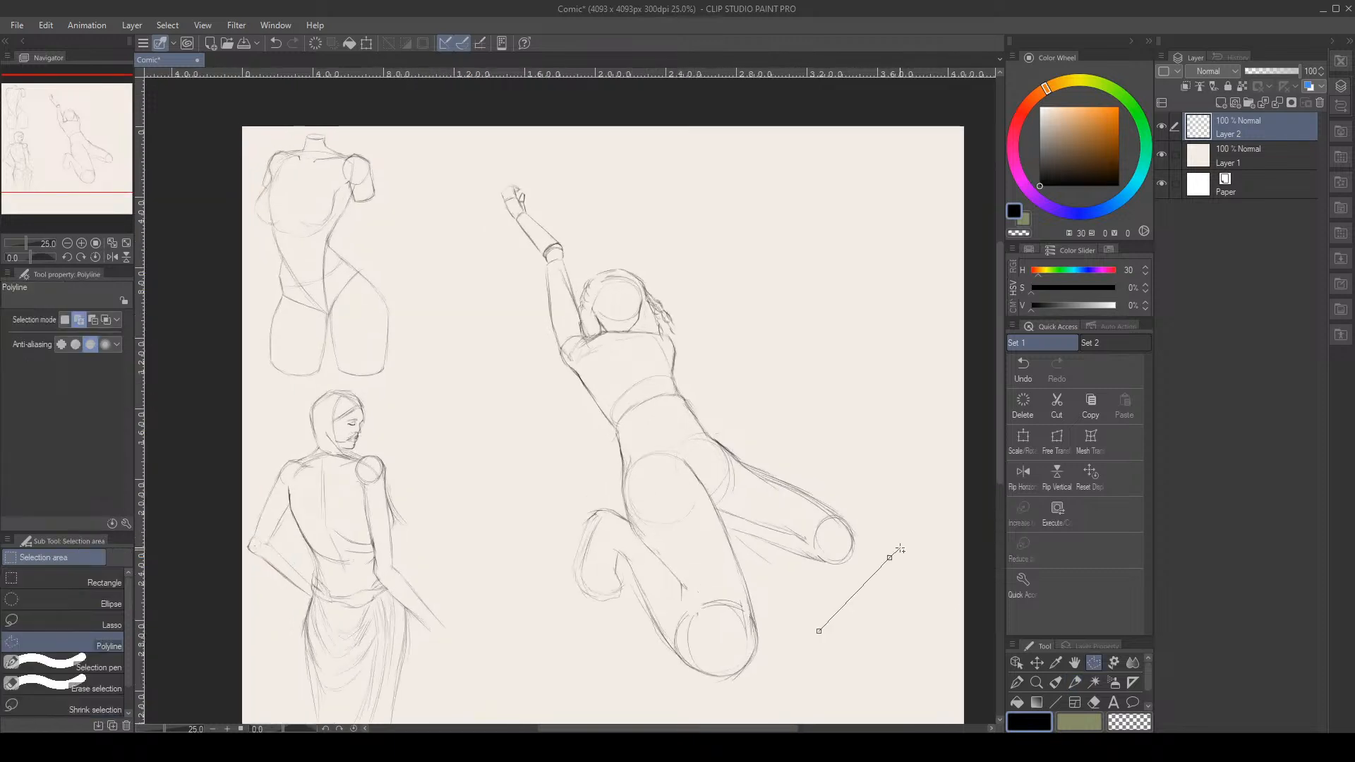
click(889, 557)
click(884, 483)
click(797, 378)
click(711, 281)
click(639, 200)
click(519, 150)
click(468, 173)
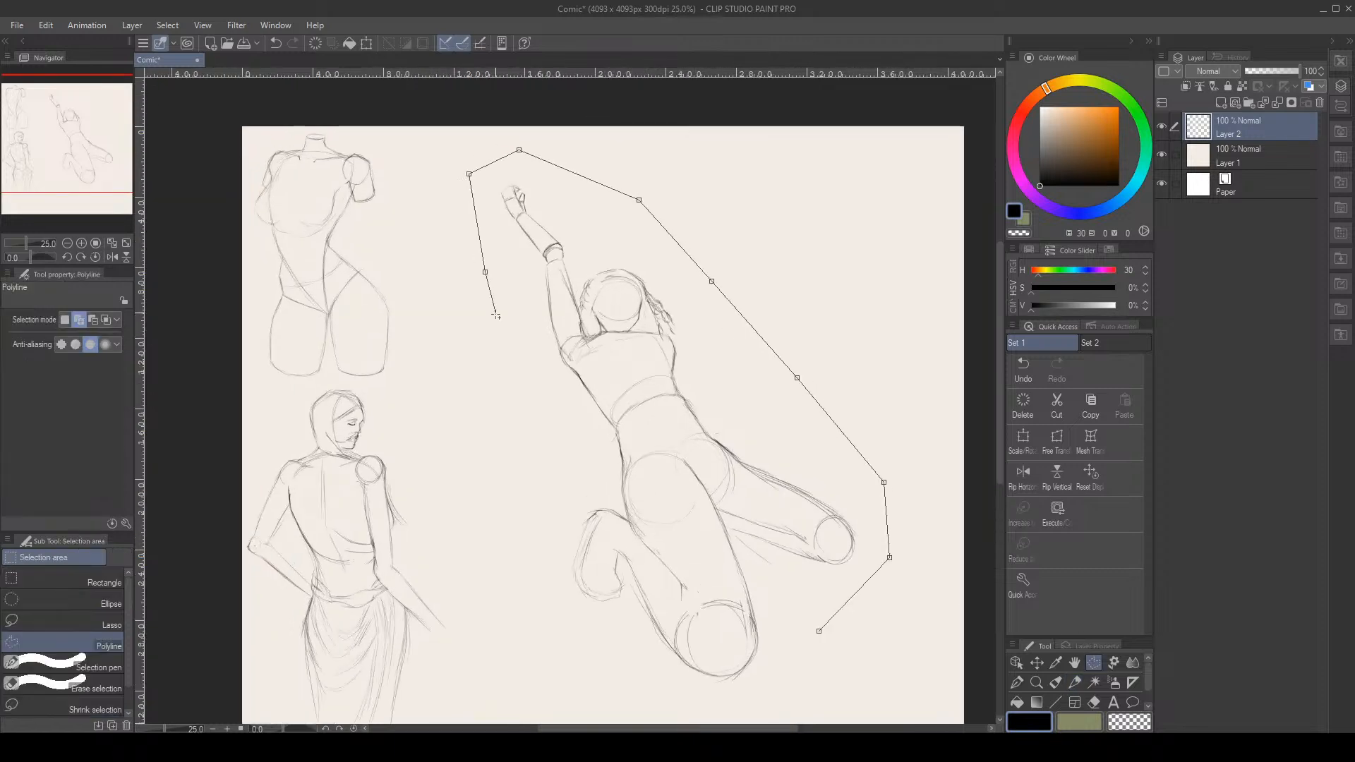
click(484, 271)
click(521, 474)
click(538, 629)
click(611, 688)
click(711, 704)
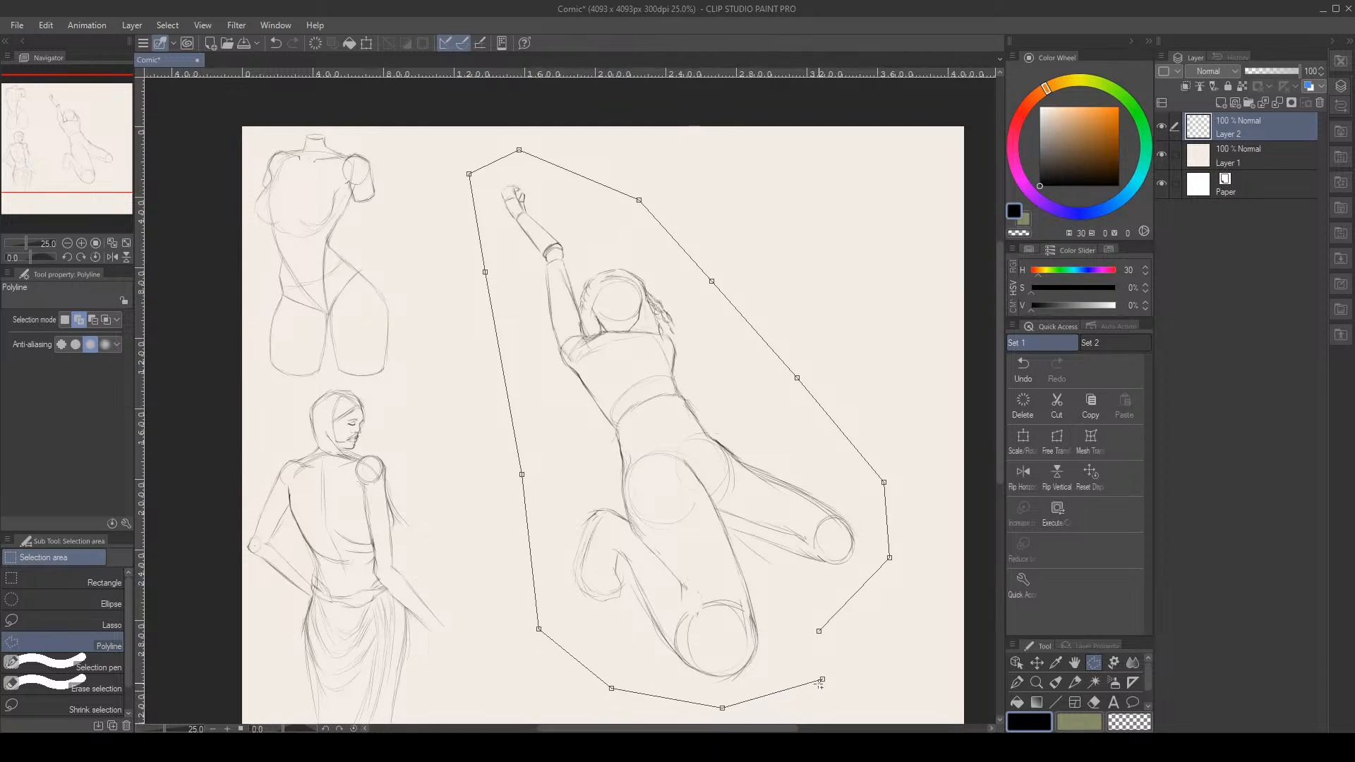
click(820, 678)
click(819, 631)
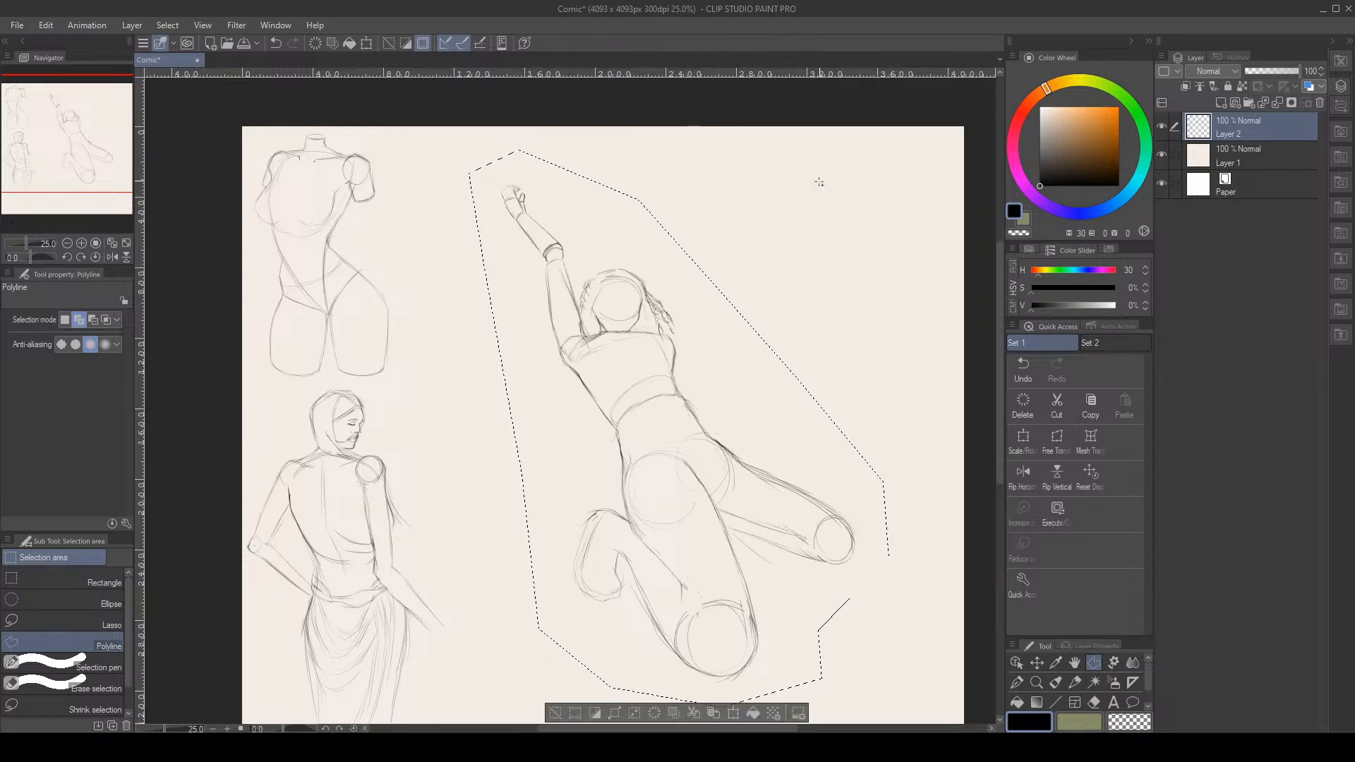
Scale the selected reaching figure to 56%, place it beside the torso sketch near the page's upper edge, and clear the selection
key(ctrl+t)
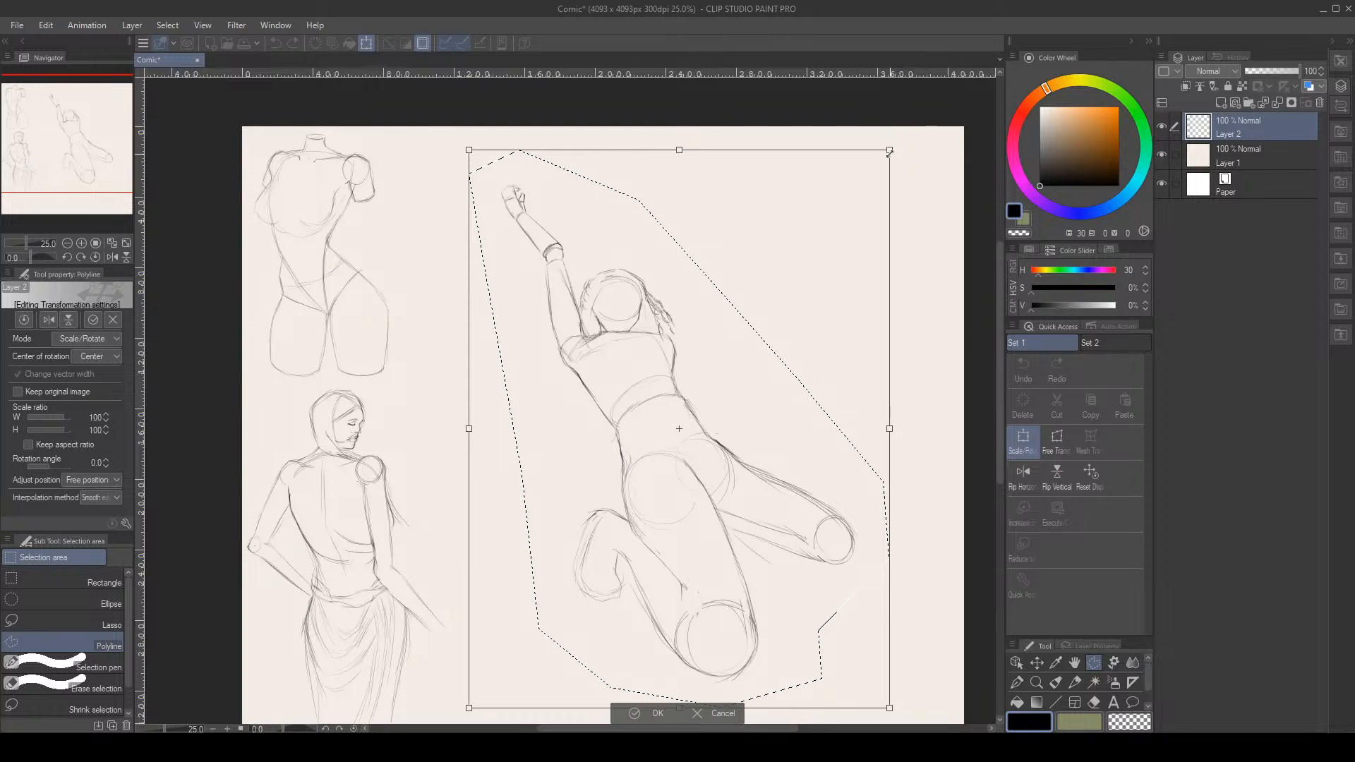
drag(891, 148, 692, 374)
drag(702, 509, 627, 254)
drag(645, 121, 628, 144)
drag(578, 311, 571, 283)
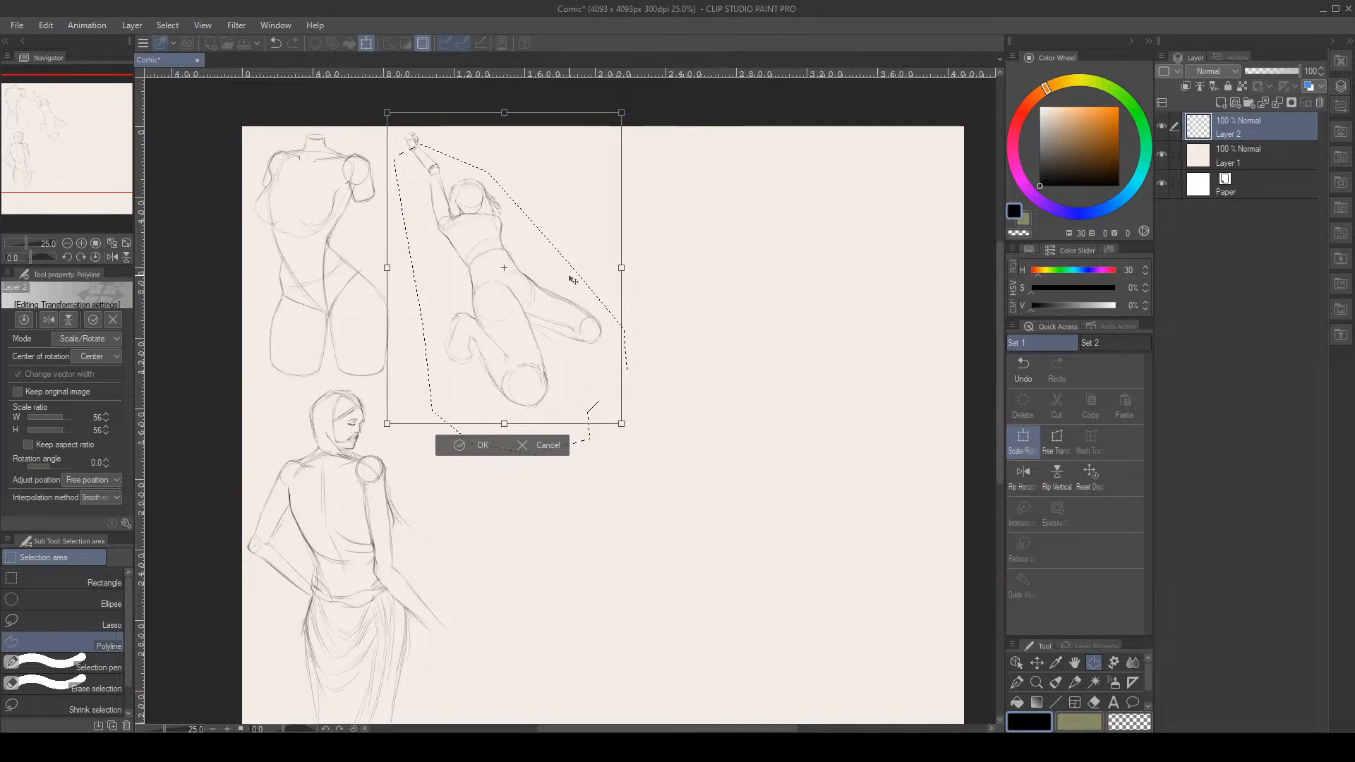
click(466, 449)
click(379, 448)
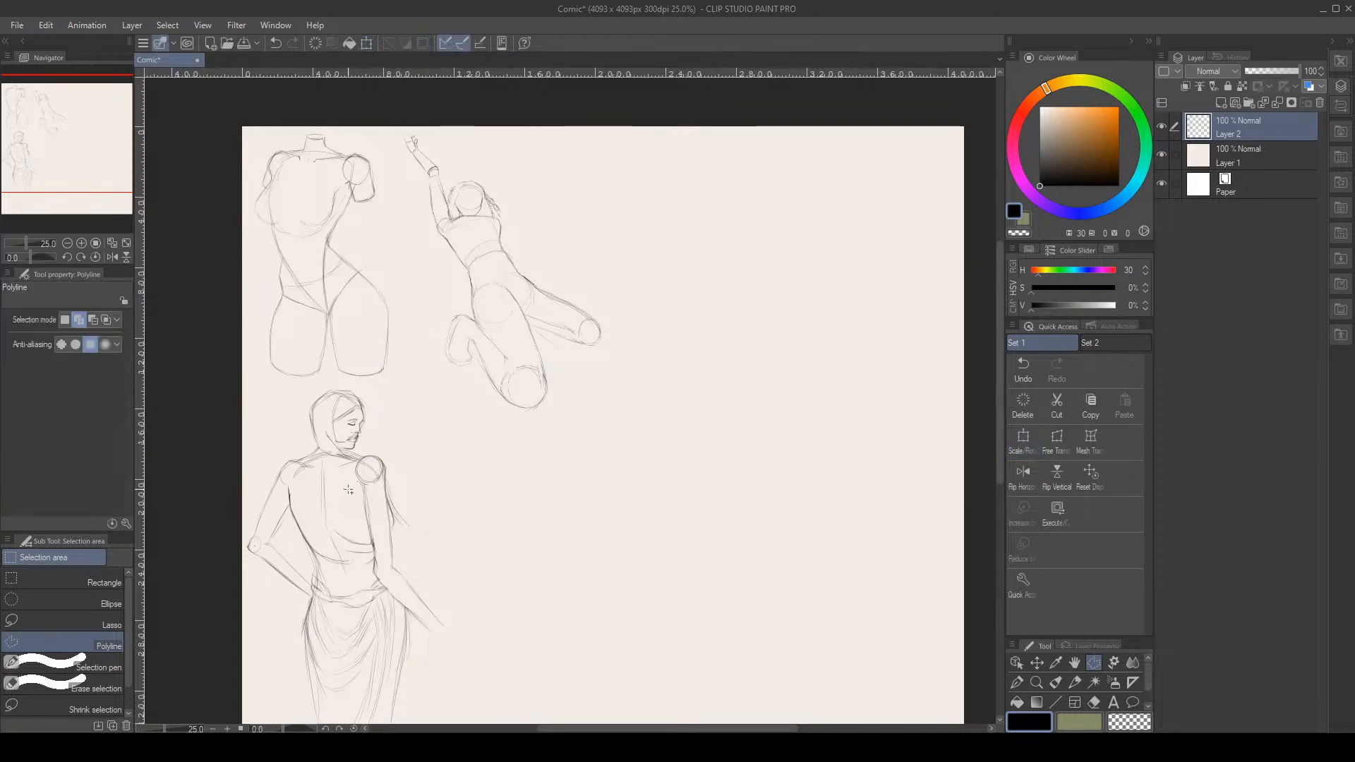
Sketch a large circle with the pencil for a new head in the empty area right of the reaching figure
scroll(382, 408, down, 3)
scroll(382, 408, down, 2)
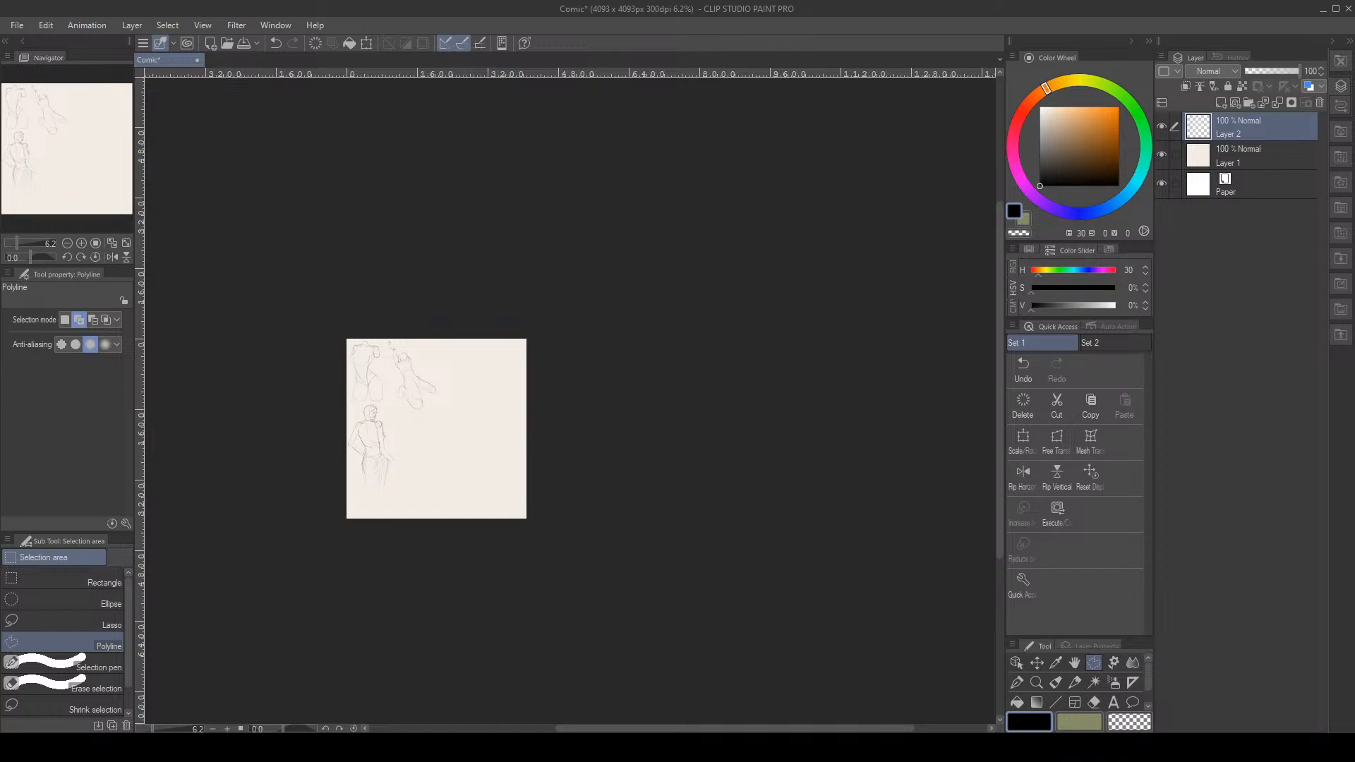
scroll(437, 399, up, 3)
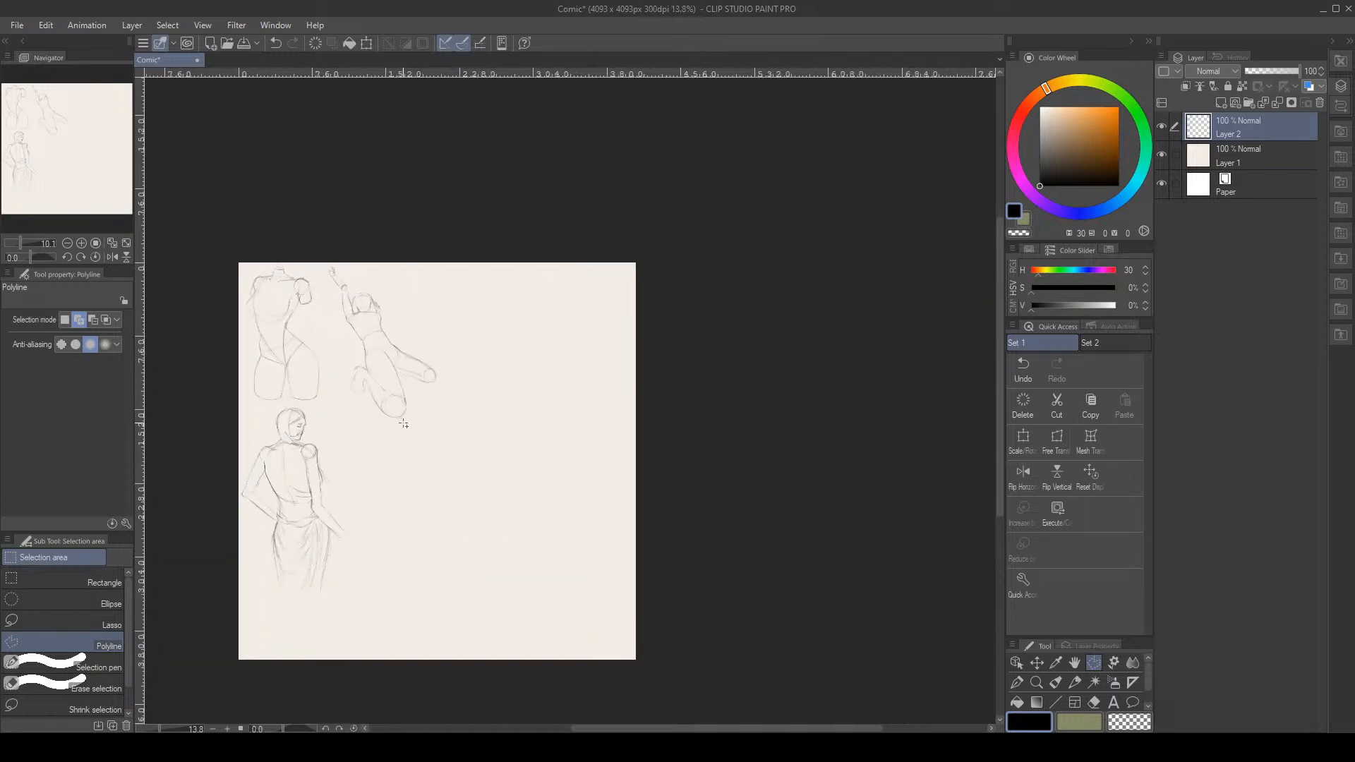
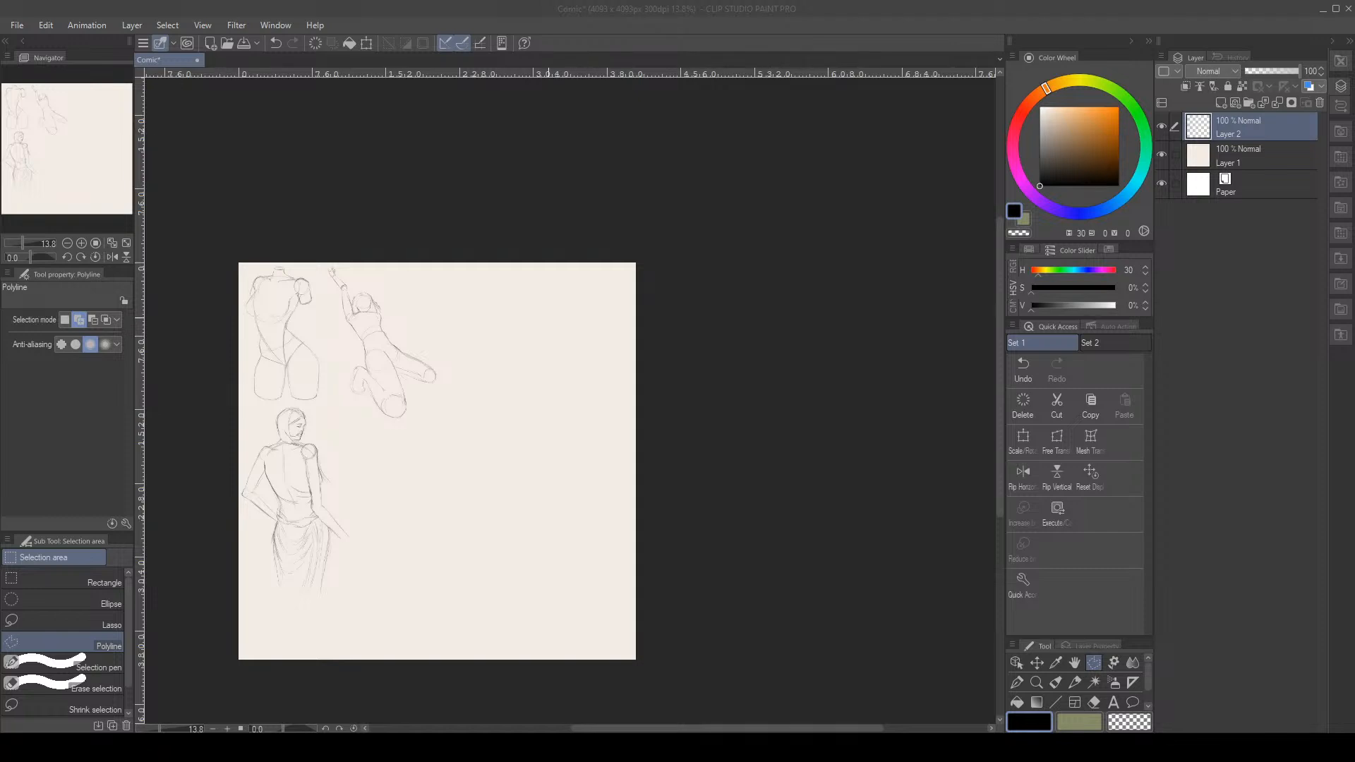
scroll(471, 306, up, 3)
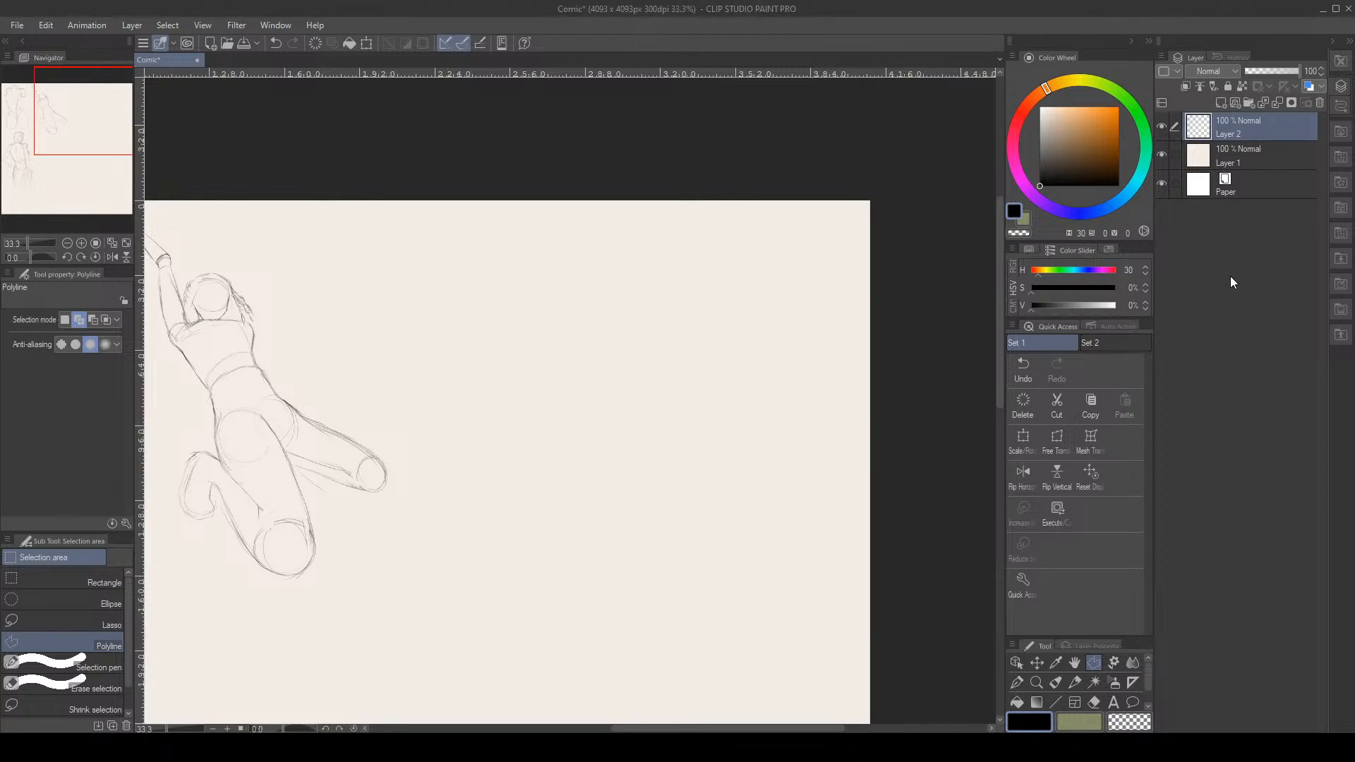
click(1075, 682)
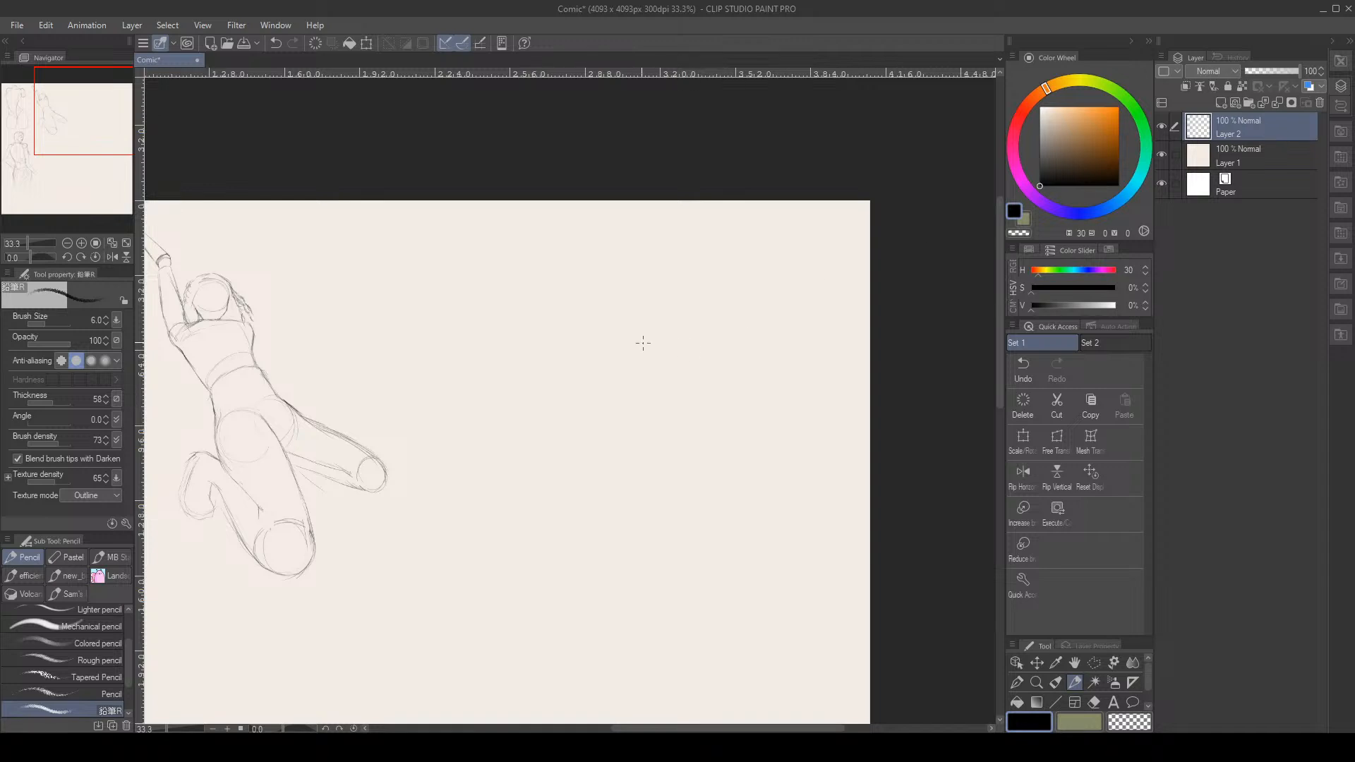
mouse_move(597, 325)
mouse_down()
mouse_move(739, 357)
mouse_move(706, 282)
mouse_move(607, 297)
mouse_up()
click(1023, 367)
drag(597, 424, 759, 413)
drag(669, 459, 770, 385)
drag(586, 424, 688, 470)
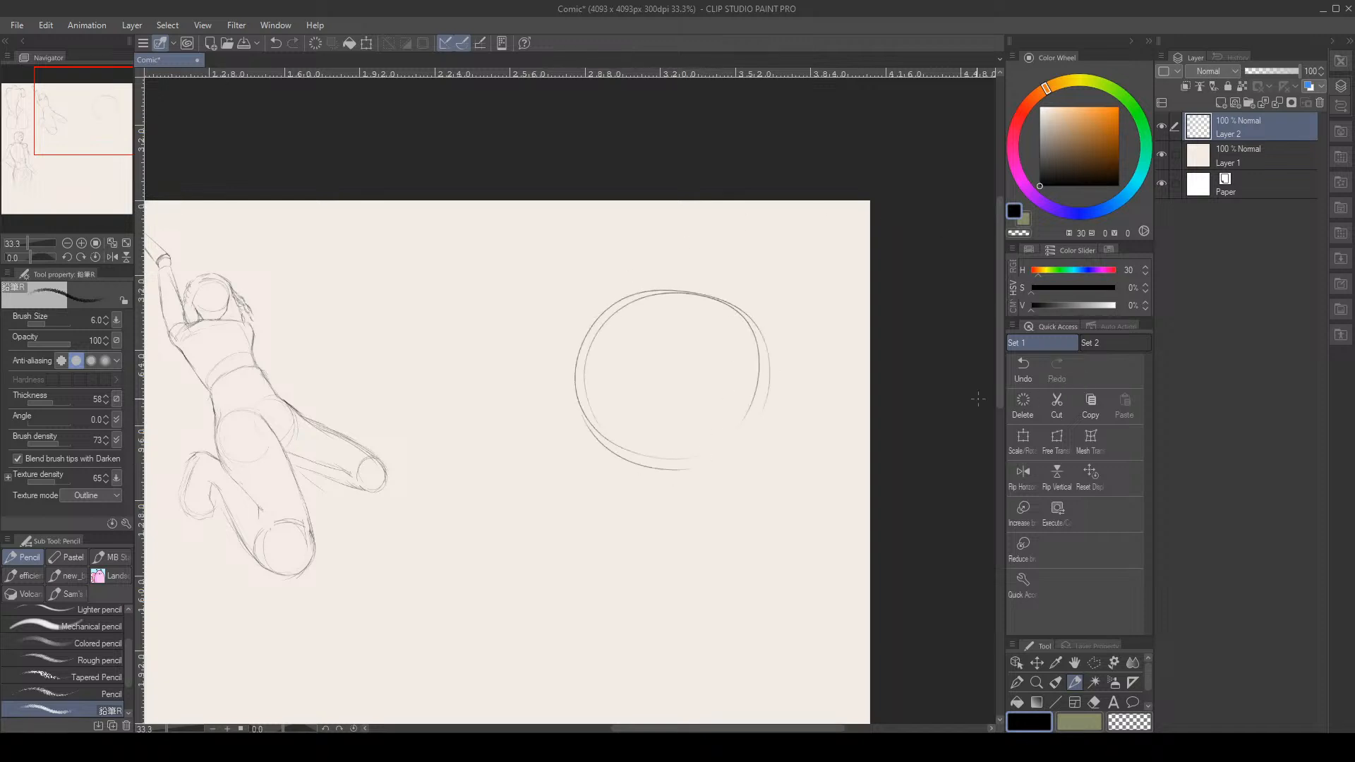
Close the circle along its lower right edge with pencil strokes and erase the stray lines there
mouse_move(761, 391)
mouse_down()
mouse_move(727, 455)
mouse_move(674, 466)
mouse_move(739, 432)
mouse_move(756, 402)
mouse_up()
mouse_move(762, 353)
mouse_down()
mouse_move(741, 427)
mouse_move(769, 351)
mouse_up()
drag(703, 457, 731, 438)
key(e)
mouse_move(758, 362)
mouse_down()
mouse_move(756, 389)
mouse_move(706, 454)
mouse_up()
drag(757, 387, 762, 372)
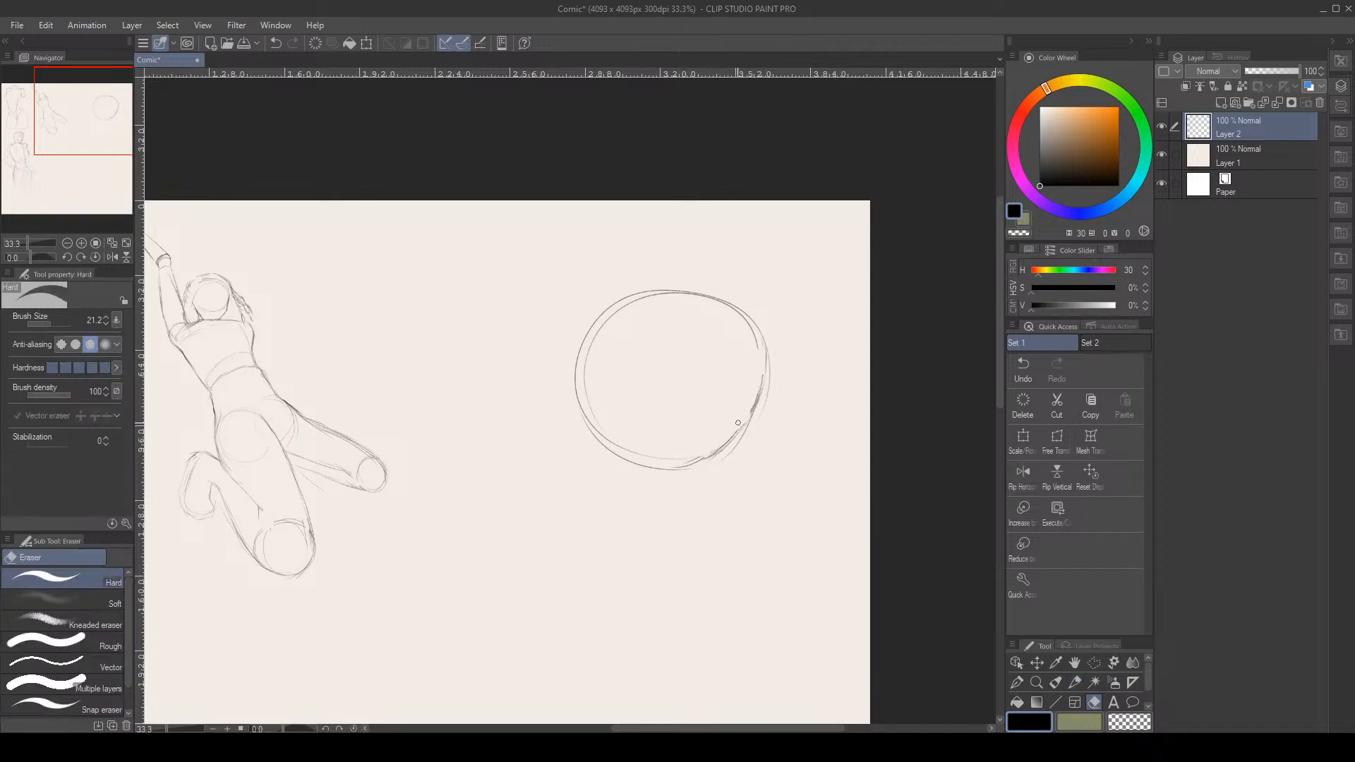
key(p)
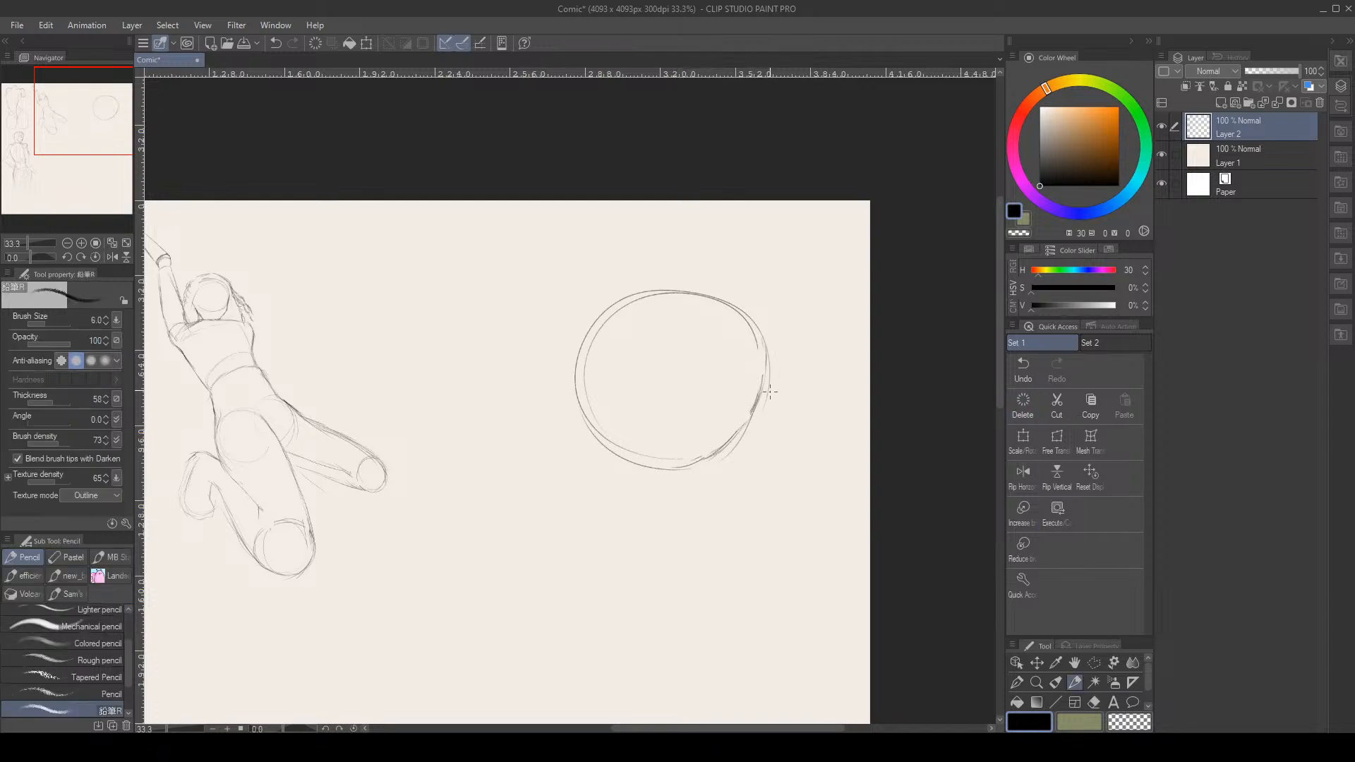
Draw the jaw lines from both sides of the circle tapering down to a pointed chin
drag(766, 369, 756, 455)
mouse_move(590, 452)
mouse_down()
mouse_move(600, 487)
mouse_move(592, 461)
mouse_move(636, 519)
mouse_move(671, 531)
mouse_up()
click(1025, 367)
mouse_move(595, 456)
mouse_down()
mouse_move(609, 492)
mouse_move(674, 531)
mouse_move(744, 453)
mouse_move(763, 378)
mouse_up()
click(1090, 661)
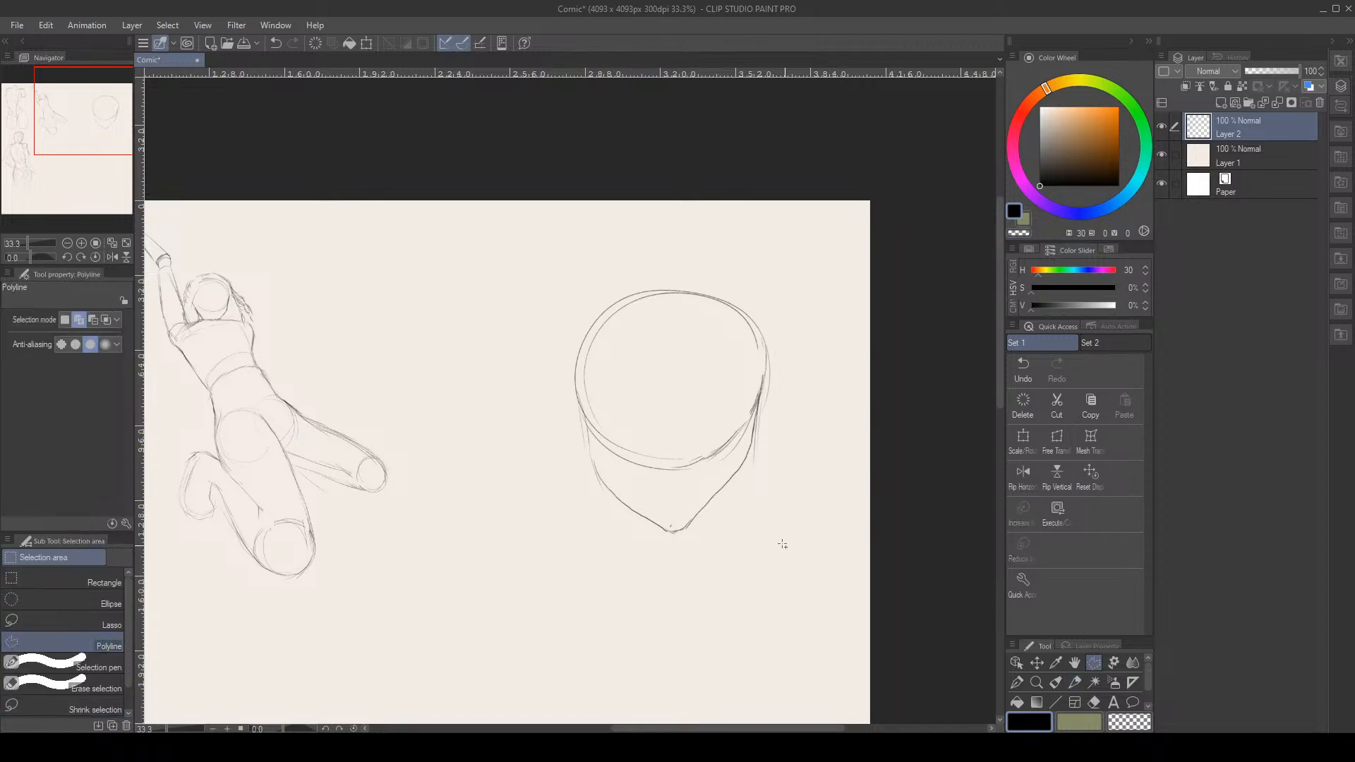
click(1070, 682)
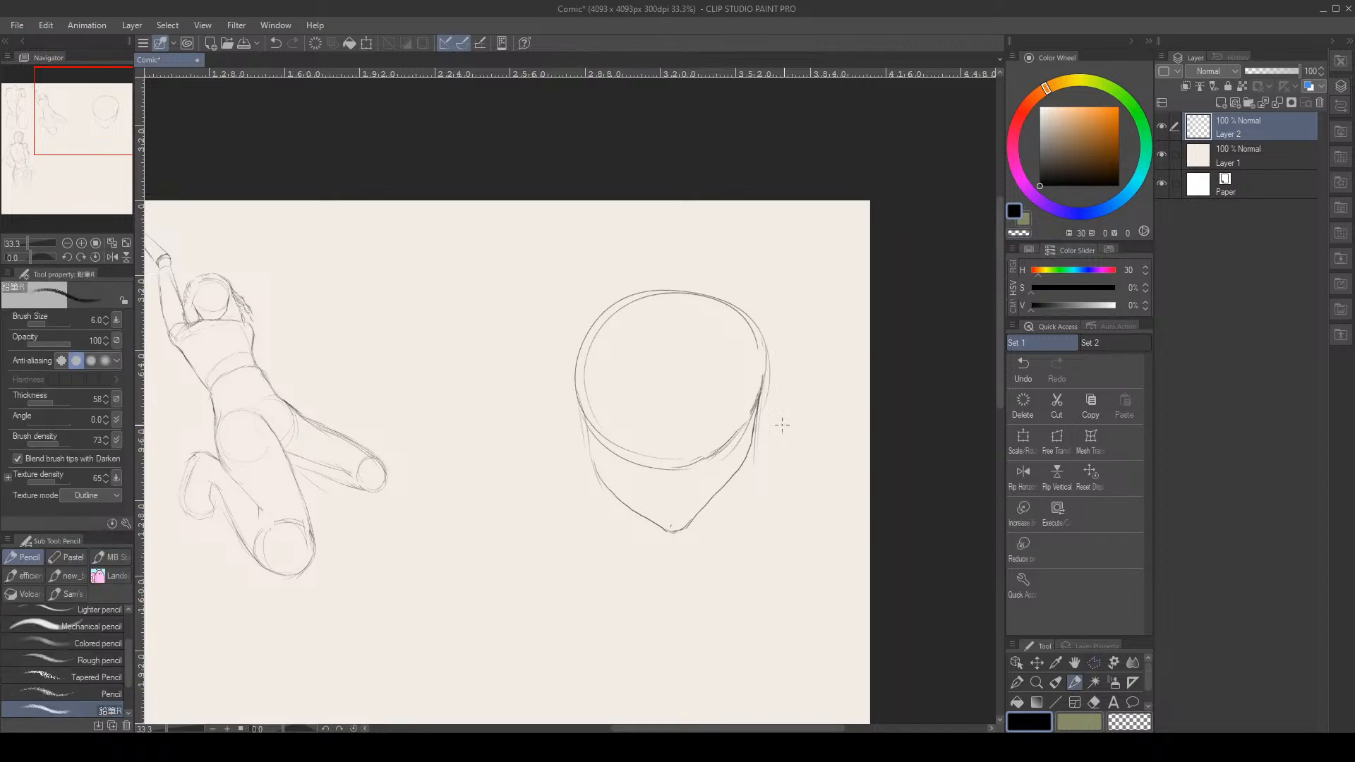
Erase the head's left jaw line and redraw it between the chin and the side of the circle
click(1093, 702)
mouse_move(584, 420)
mouse_down()
mouse_move(591, 466)
mouse_move(643, 508)
mouse_up()
key(p)
mouse_move(672, 528)
mouse_down()
mouse_move(613, 488)
mouse_move(581, 392)
mouse_up()
Draw a curved vertical centre line from the crown of the new head to the chin, reworking its upper part
mouse_move(675, 297)
mouse_down()
mouse_move(691, 325)
mouse_move(697, 453)
mouse_up()
drag(691, 400, 684, 522)
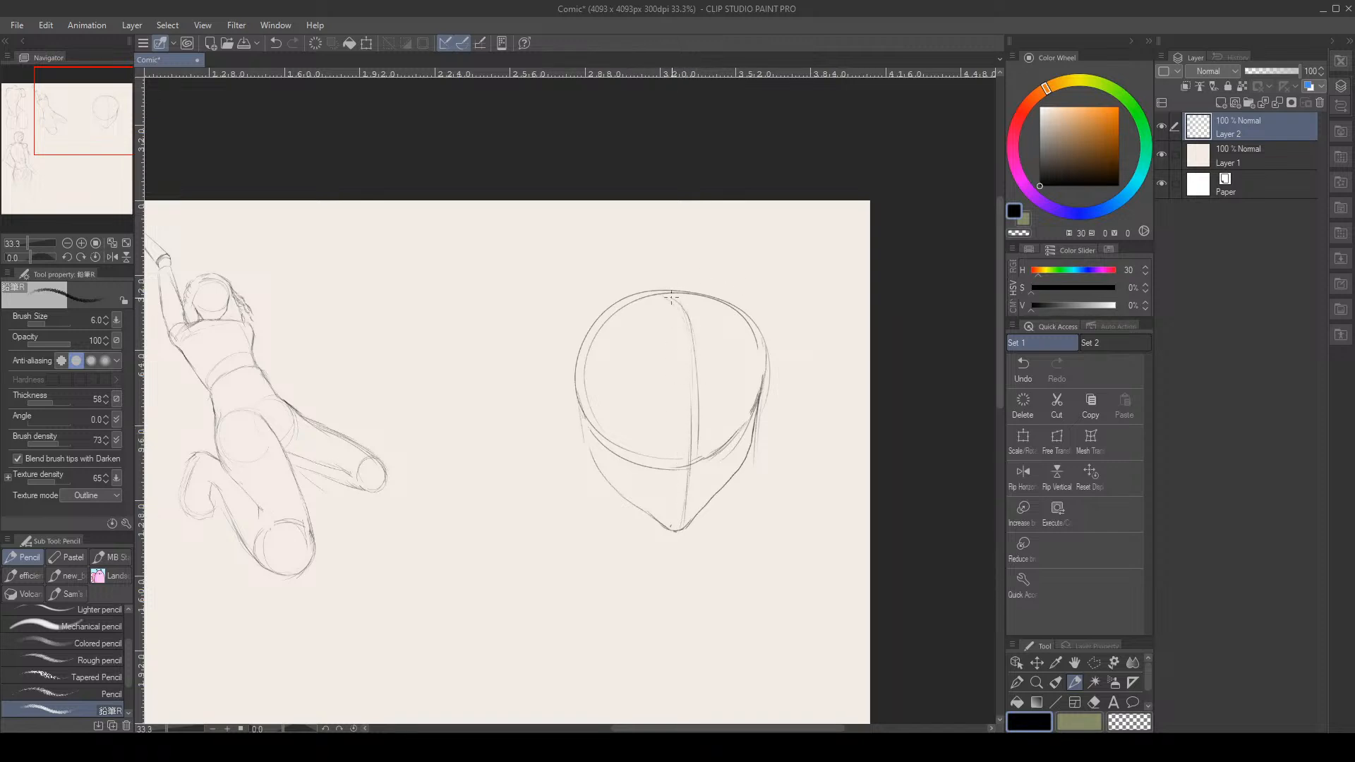
mouse_move(671, 297)
mouse_down()
mouse_move(689, 325)
mouse_move(689, 313)
mouse_up()
key(e)
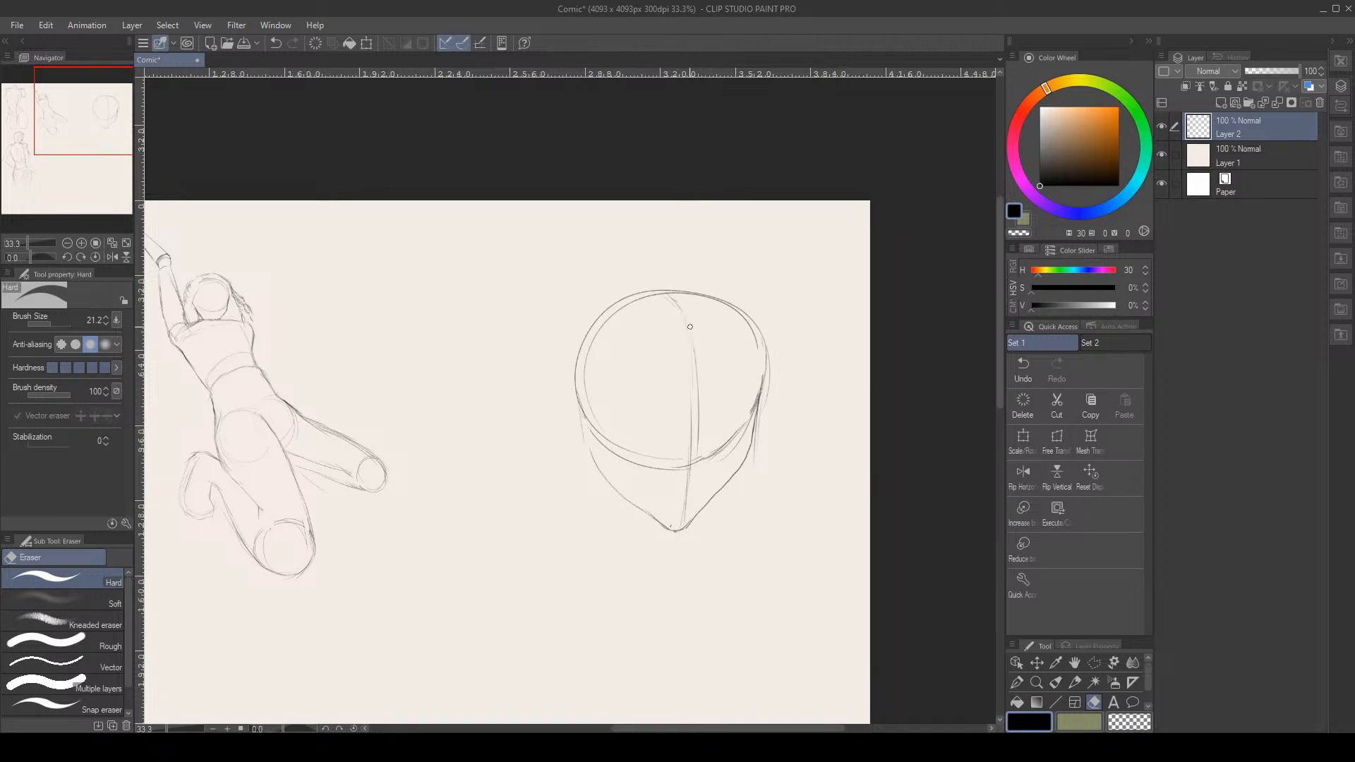
key(p)
drag(696, 372, 679, 309)
drag(687, 379, 692, 447)
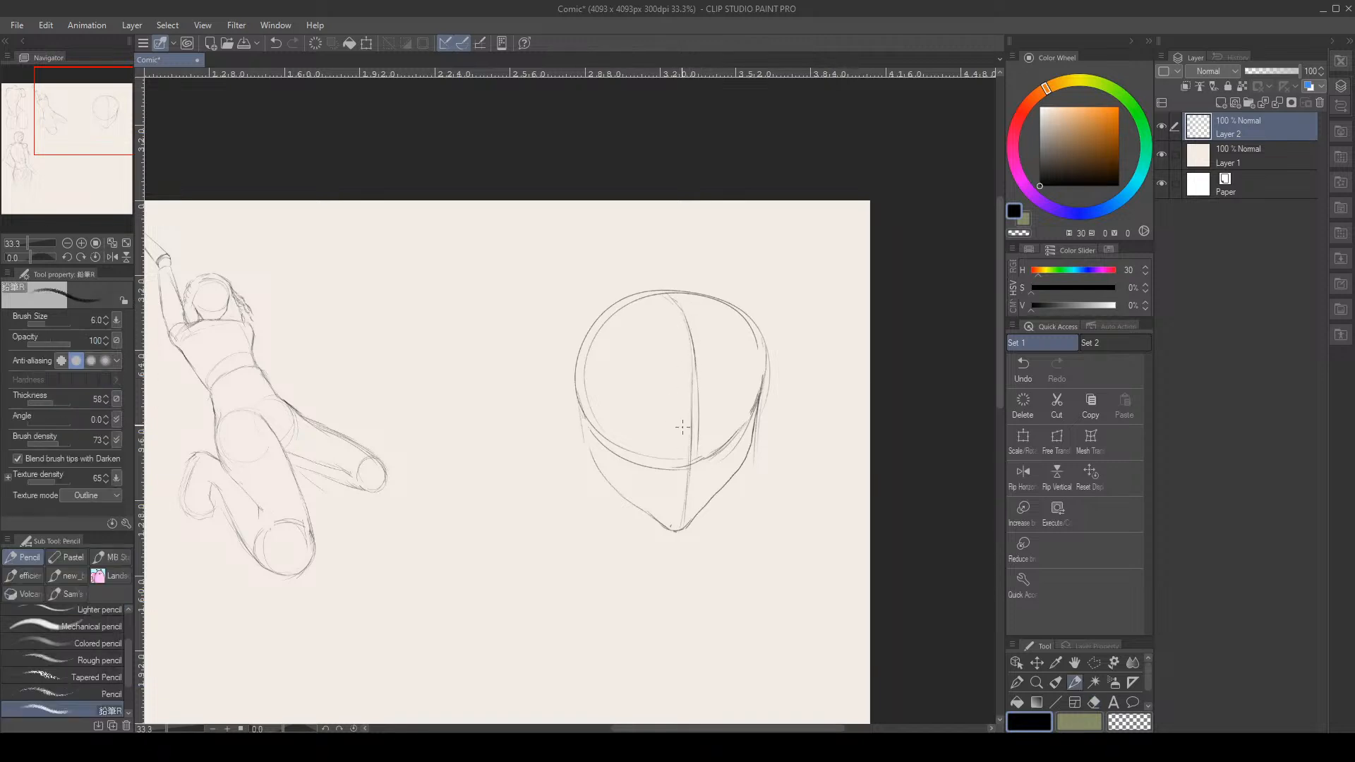
Clean up the right side of the head's centre line with the eraser
key(e)
drag(700, 396, 698, 451)
drag(701, 371, 699, 388)
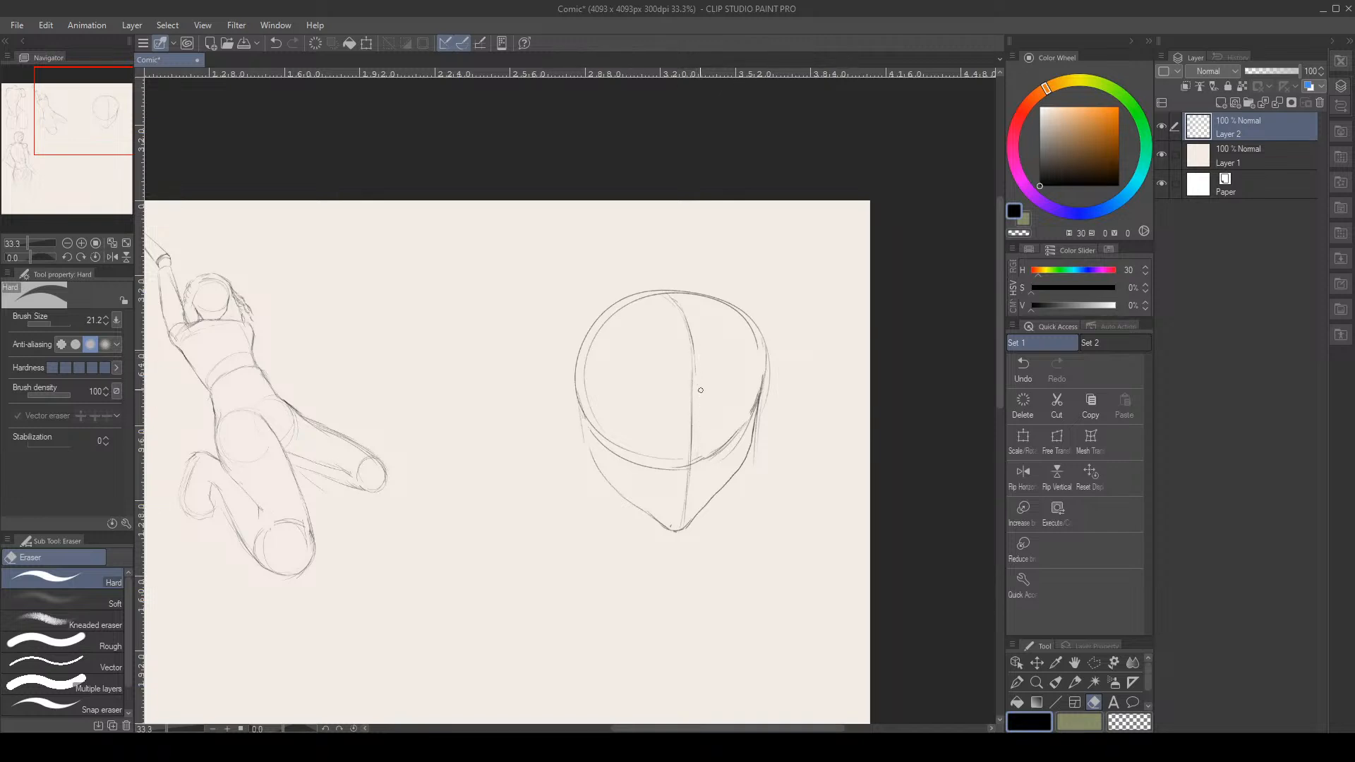
key(p)
key(e)
drag(701, 326, 701, 345)
key(p)
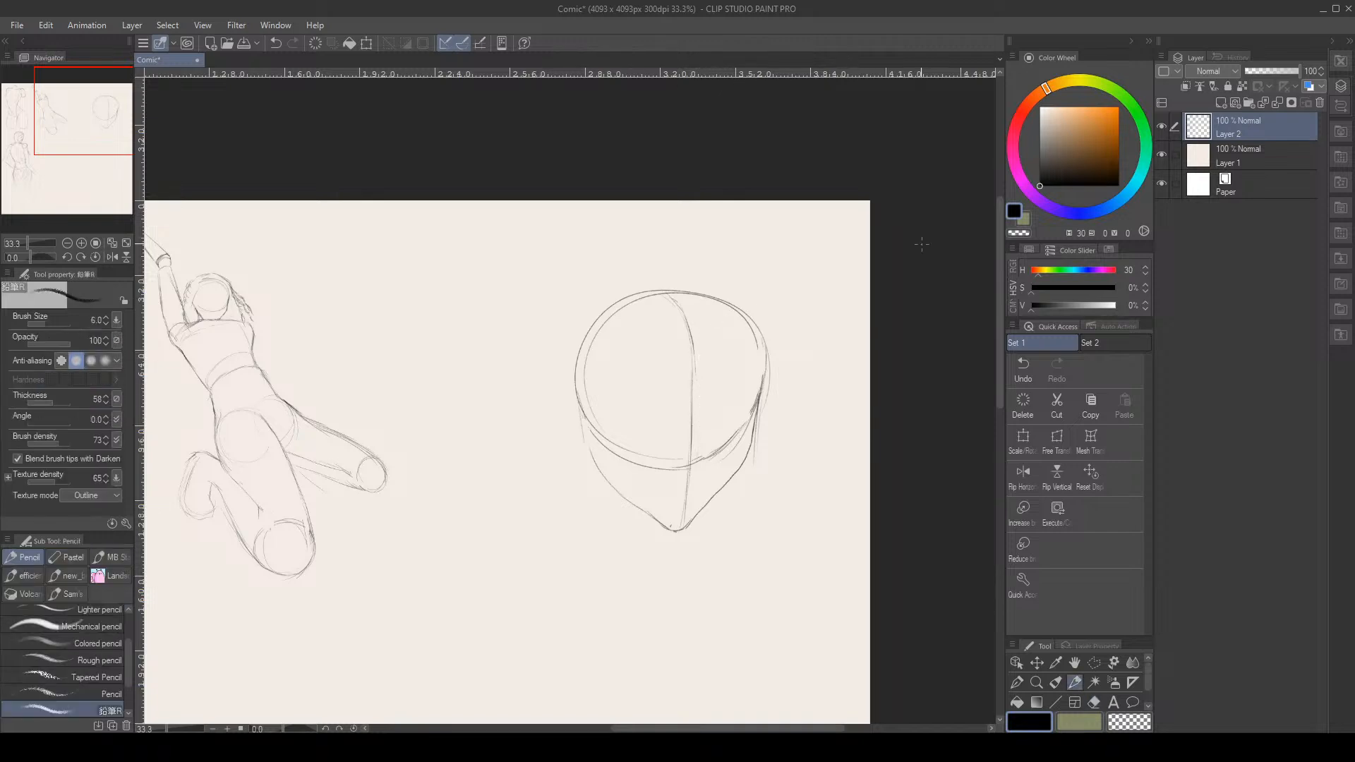
key(e)
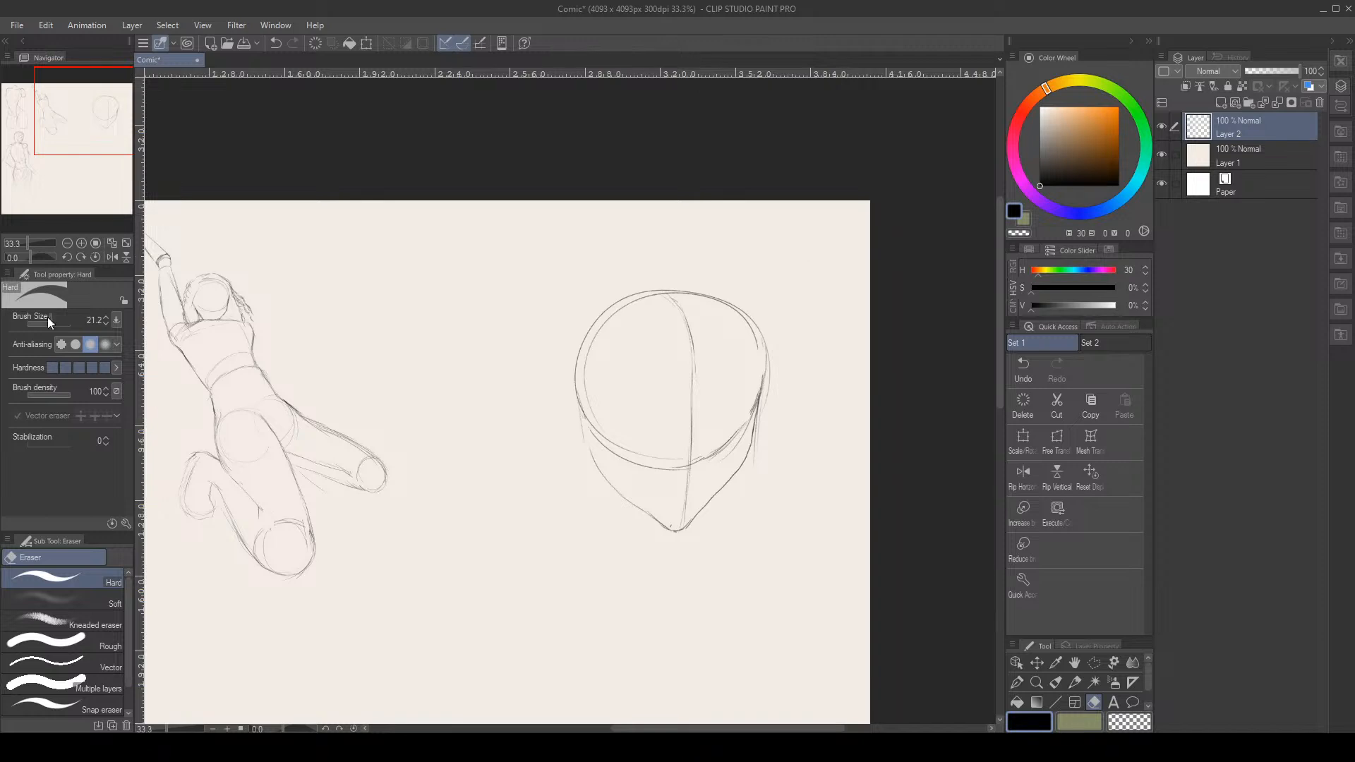
Clean up the doubled lines around the new head's crown and redraw the contour from the right temple down to the cheek
drag(30, 257, 24, 255)
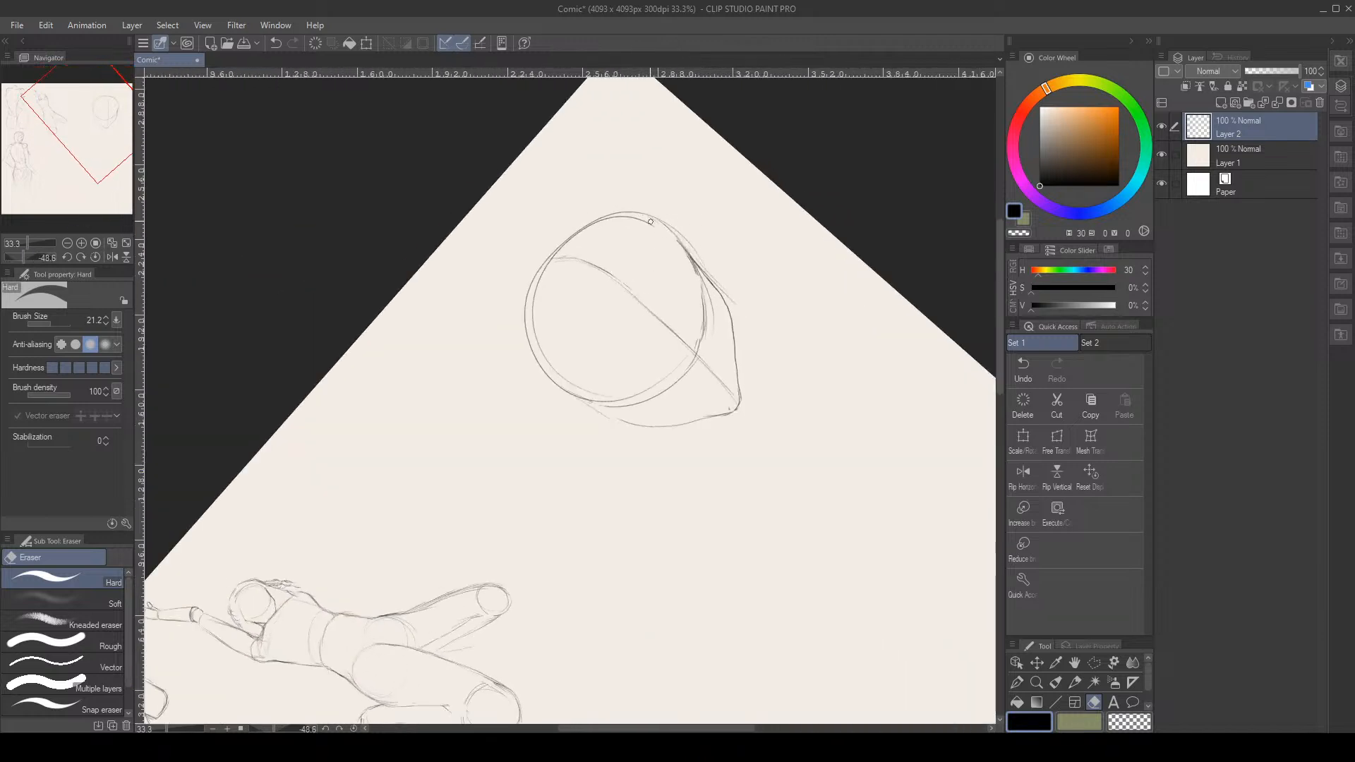
click(1076, 679)
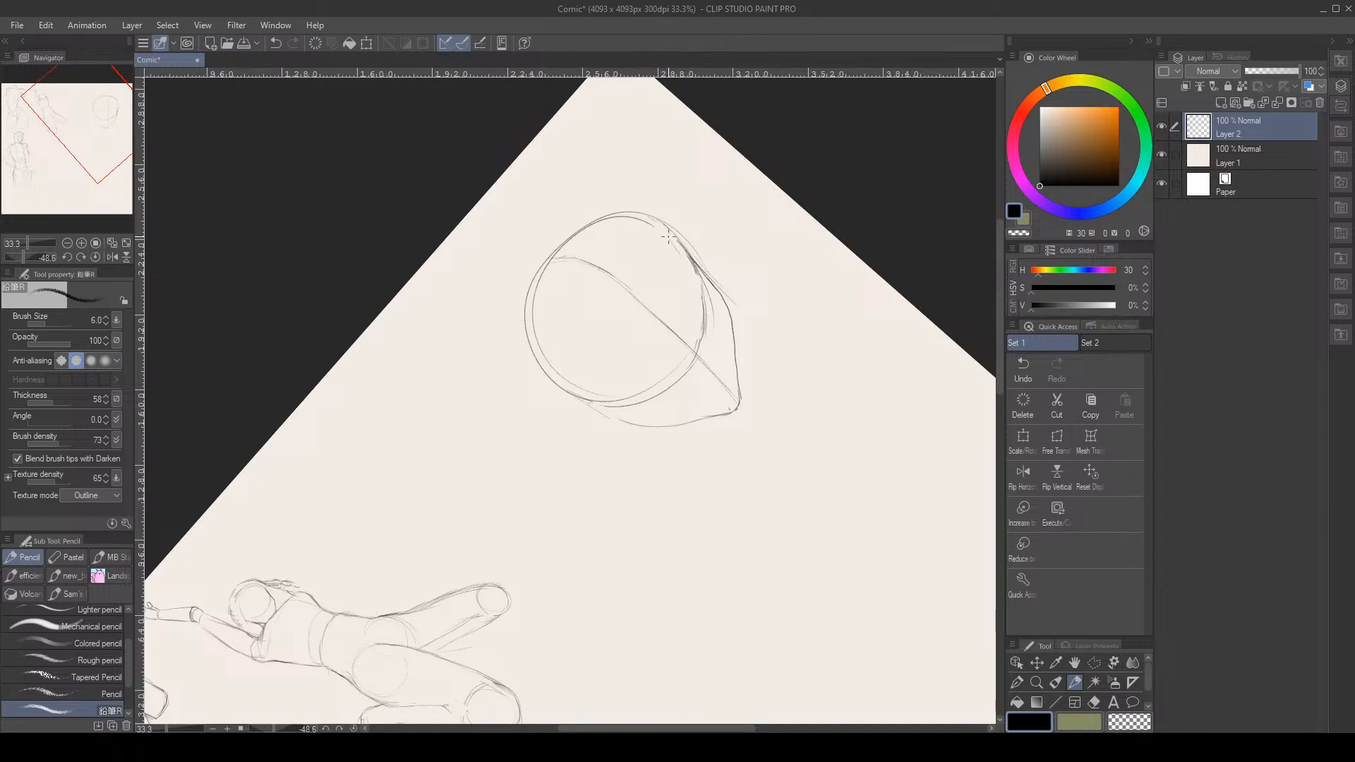
drag(671, 242, 707, 282)
key(e)
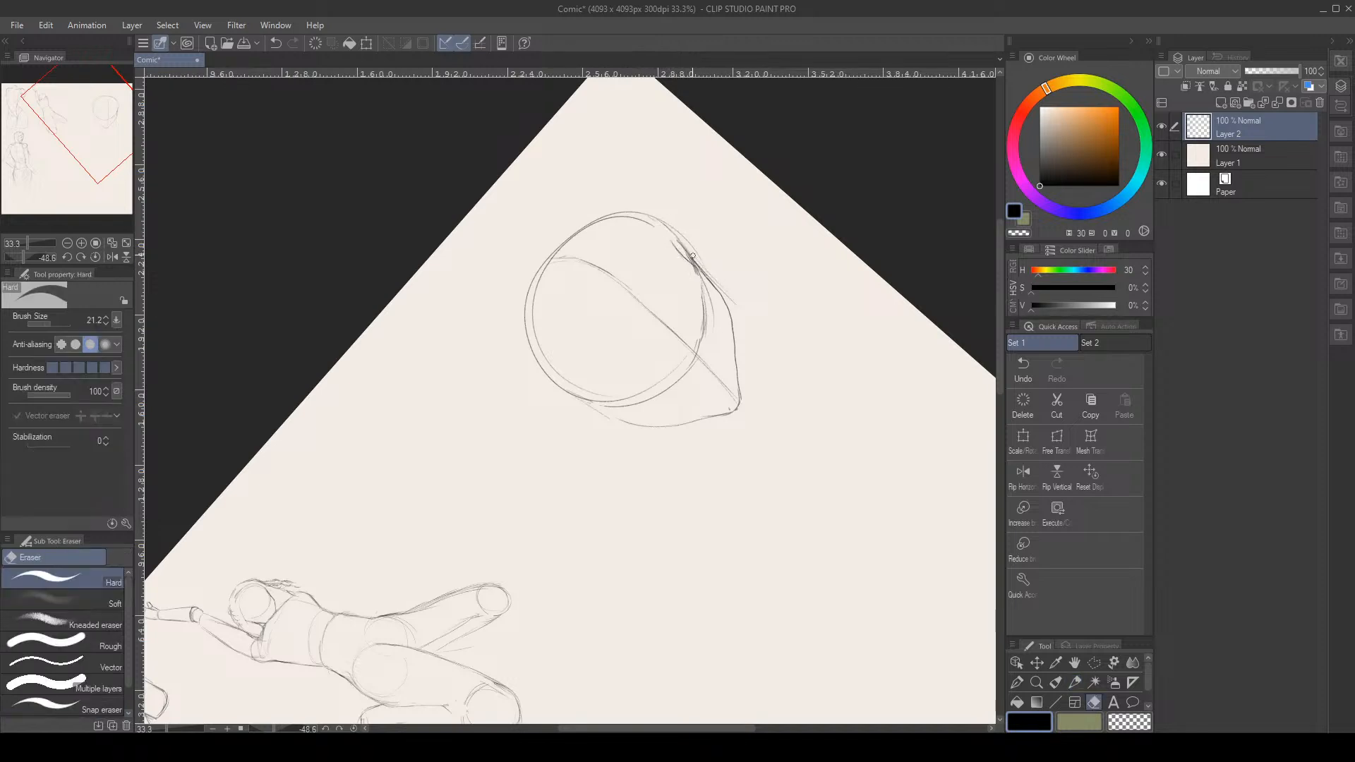
mouse_move(661, 223)
mouse_down()
mouse_move(591, 229)
mouse_move(679, 241)
mouse_move(622, 228)
mouse_move(680, 253)
mouse_move(604, 228)
mouse_move(636, 227)
mouse_move(561, 245)
mouse_move(618, 227)
mouse_up()
key(p)
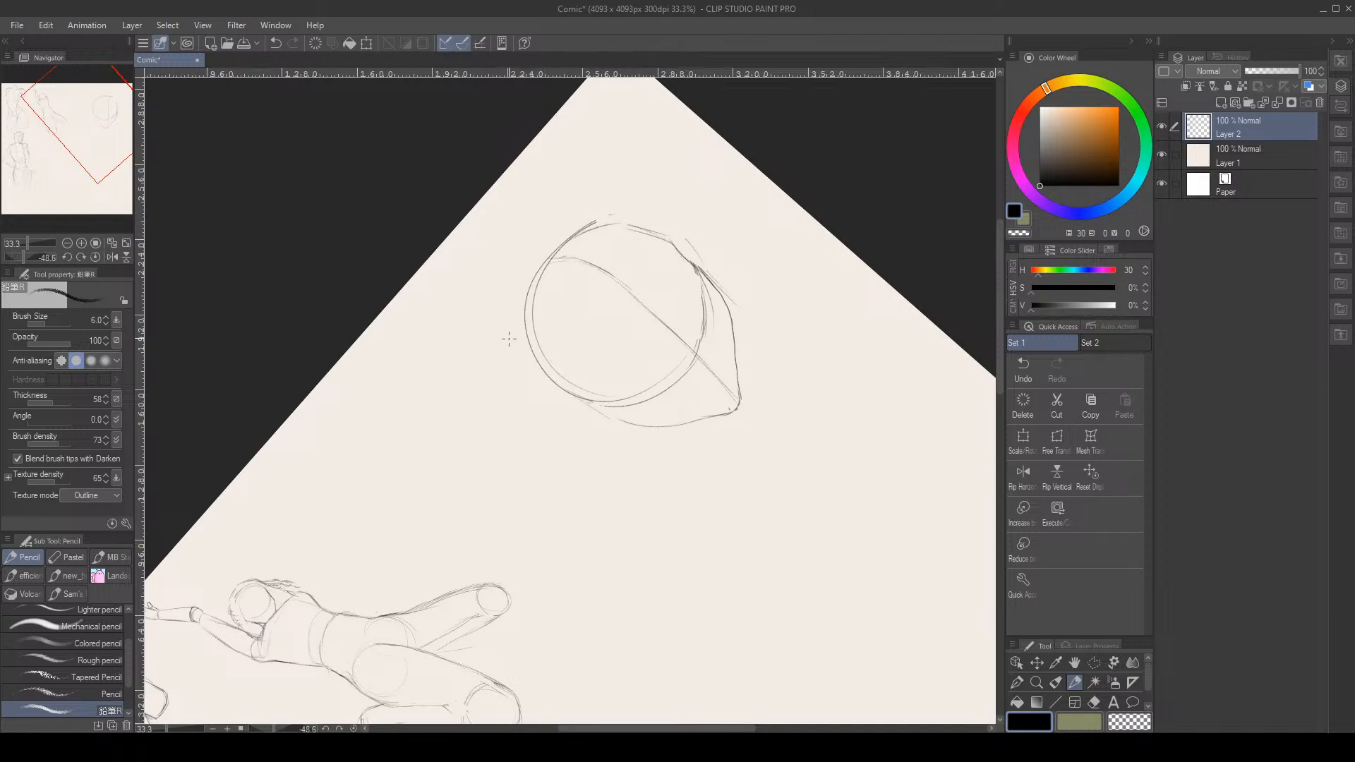
key(e)
key(p)
drag(674, 247, 731, 319)
Draw a wider curve around the left side of the skull and erase parts of the old circle line inside it
drag(660, 275, 629, 327)
click(1021, 365)
mouse_move(586, 224)
mouse_down()
mouse_move(637, 225)
mouse_move(523, 272)
mouse_move(597, 223)
mouse_move(520, 347)
mouse_up()
mouse_move(520, 283)
mouse_down()
mouse_move(555, 309)
mouse_move(519, 304)
mouse_move(554, 342)
mouse_move(549, 391)
mouse_move(569, 349)
mouse_move(603, 410)
mouse_up()
key(e)
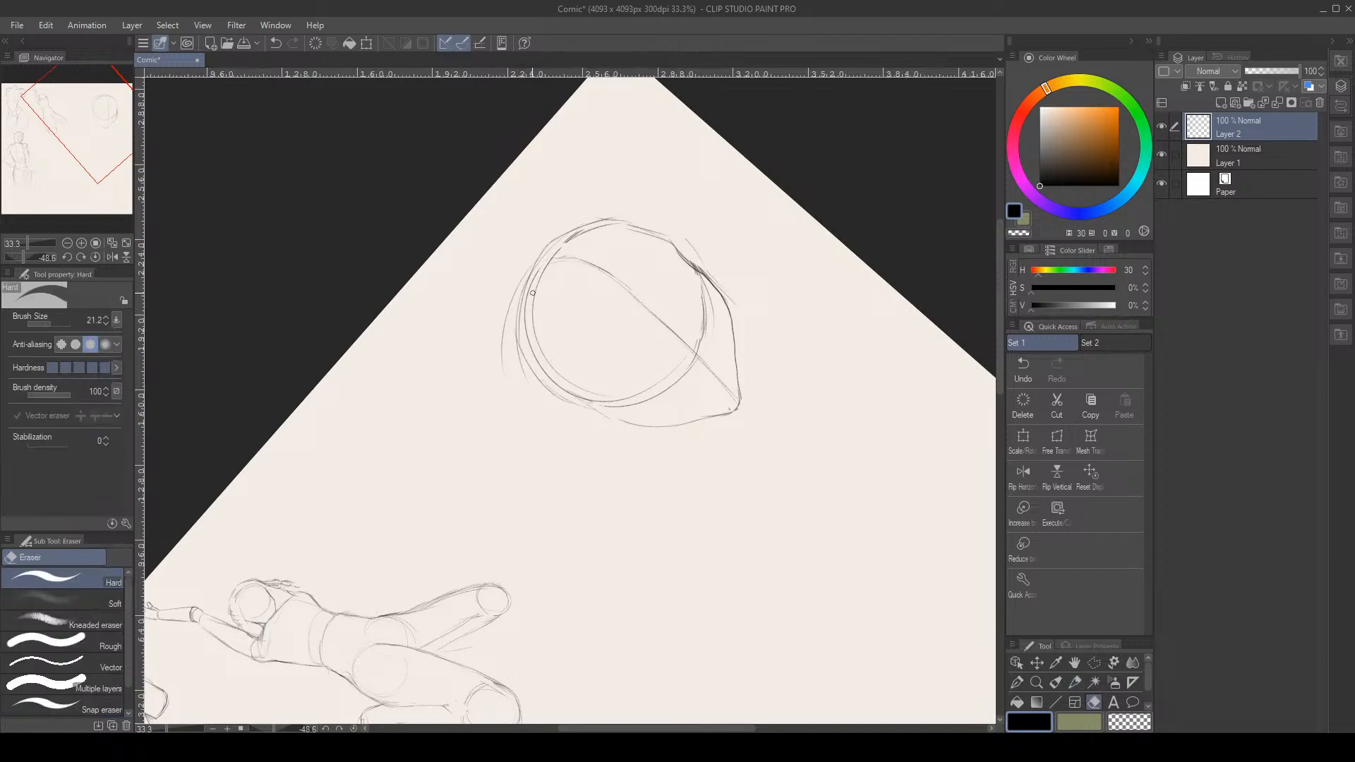
mouse_move(547, 260)
mouse_down()
mouse_move(553, 366)
mouse_move(596, 392)
mouse_up()
key(p)
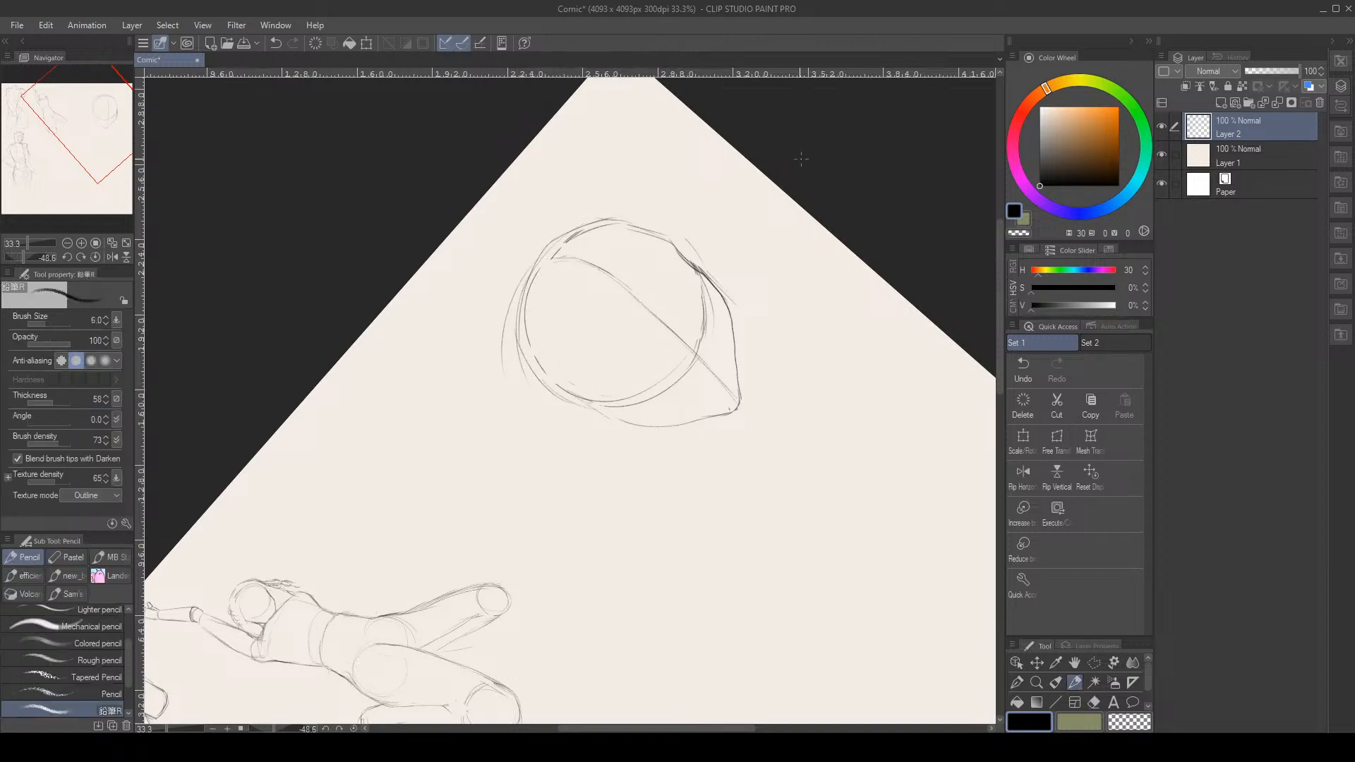
Sketch a short horizontal guide across the head's centre line and the curved edge of the left side plane
drag(664, 272, 634, 315)
mouse_move(536, 350)
mouse_down()
mouse_move(582, 382)
mouse_move(536, 376)
mouse_move(569, 371)
mouse_move(547, 391)
mouse_move(545, 360)
mouse_move(547, 398)
mouse_up()
drag(545, 360, 591, 416)
mouse_move(667, 266)
mouse_down()
mouse_move(635, 330)
mouse_move(600, 361)
mouse_up()
drag(639, 314, 593, 369)
drag(689, 292, 648, 364)
drag(677, 316, 614, 396)
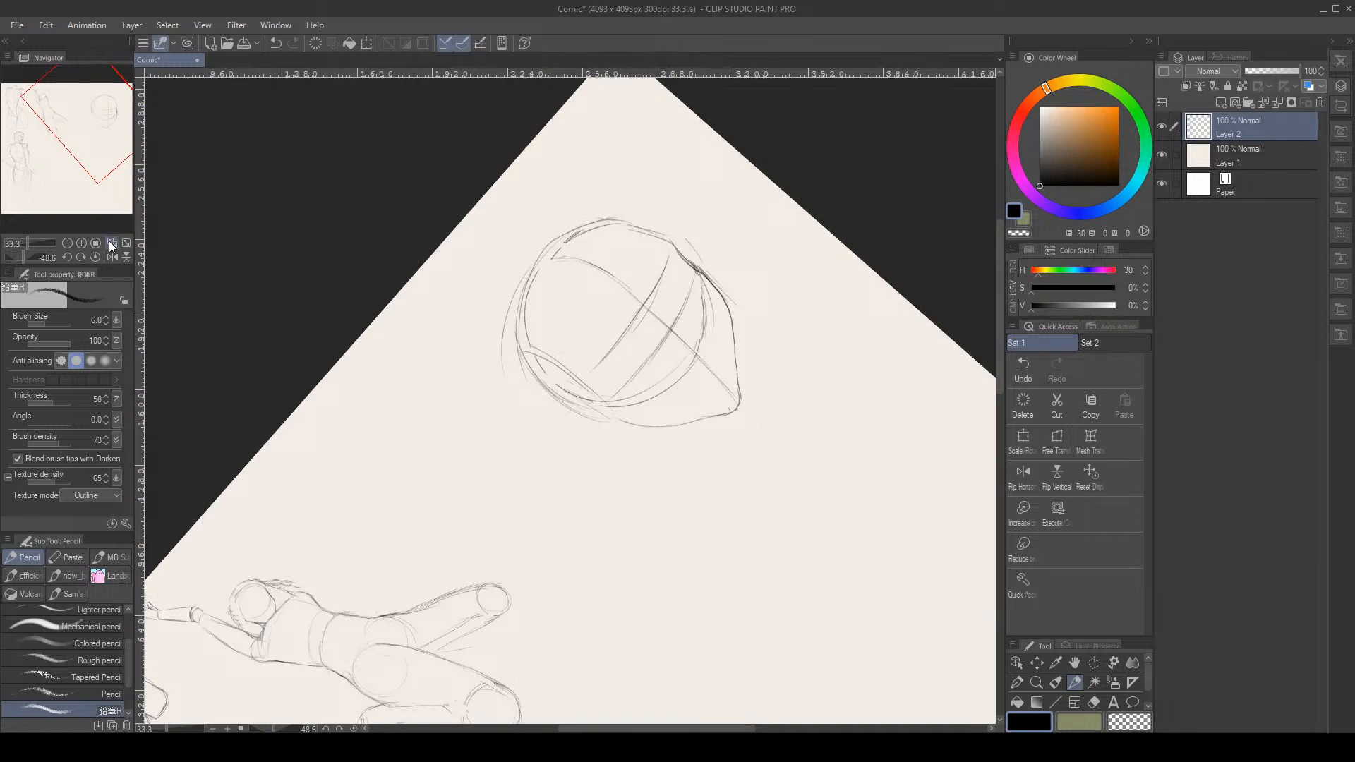
click(95, 257)
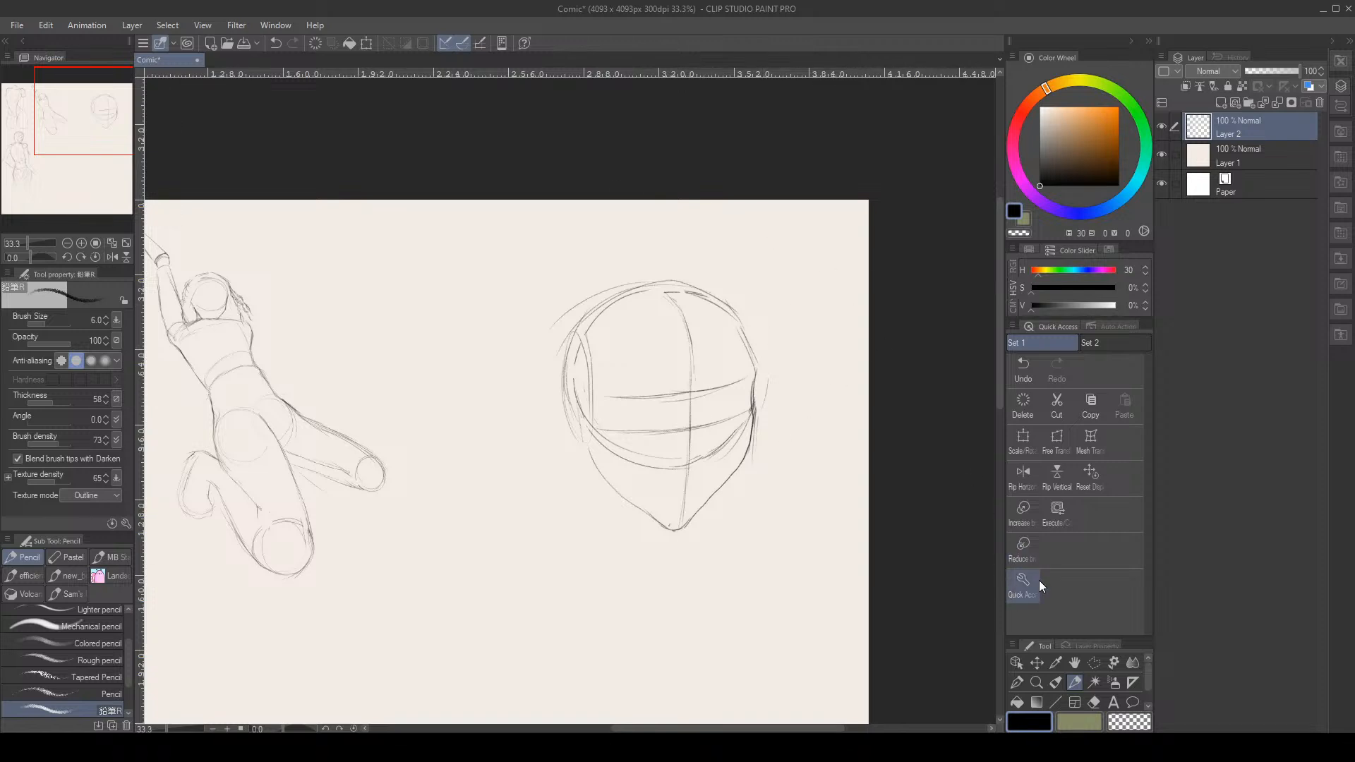
click(1034, 372)
click(1033, 371)
click(1033, 371)
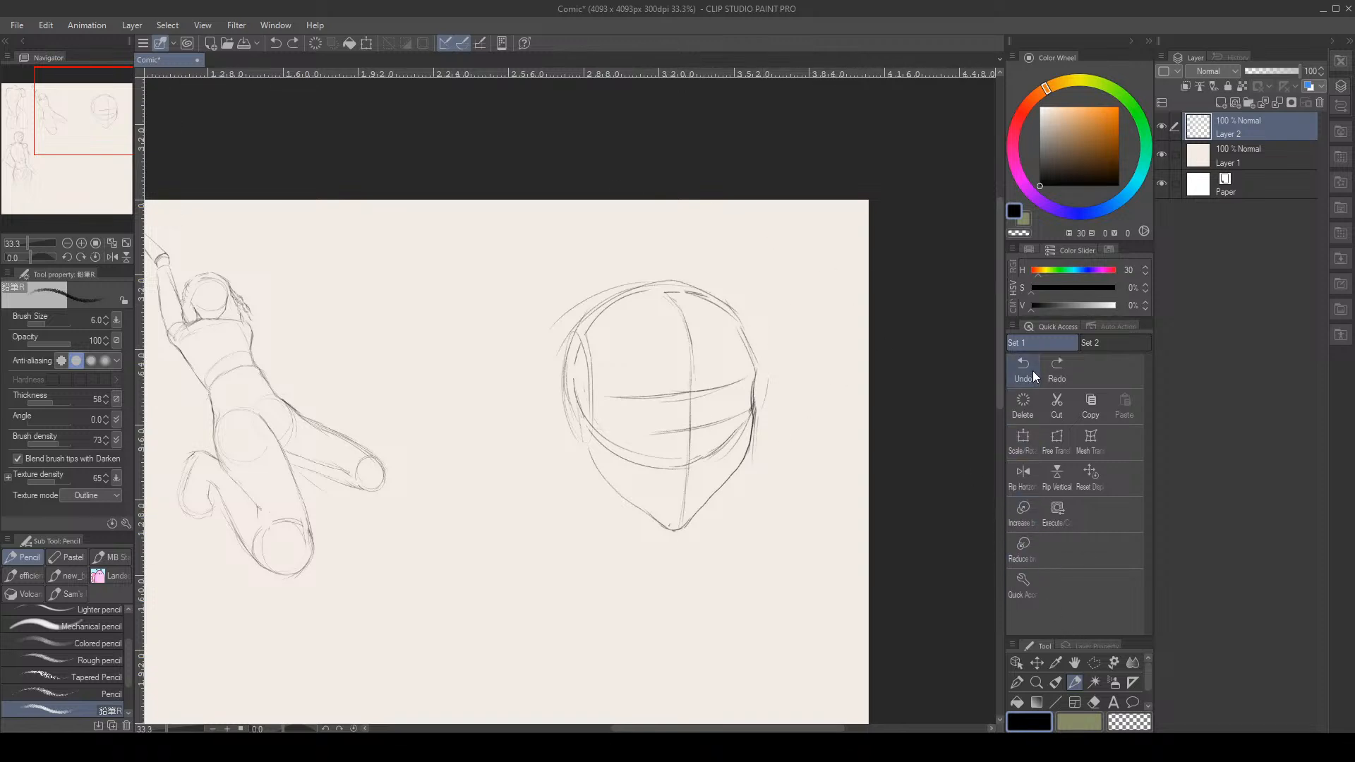
click(1032, 370)
click(1034, 370)
click(1034, 370)
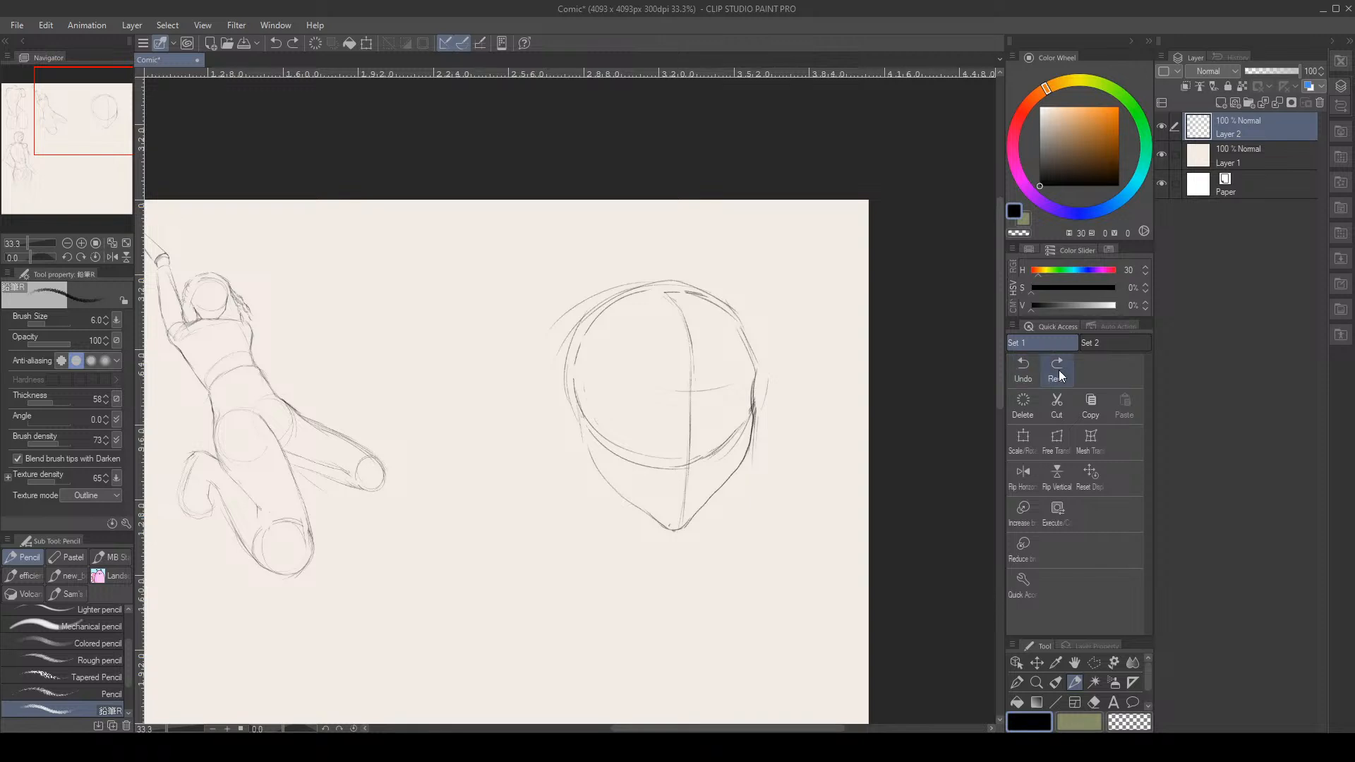
Draw two curved horizontal guide lines across the face, one at eye level and one just below it
click(41, 255)
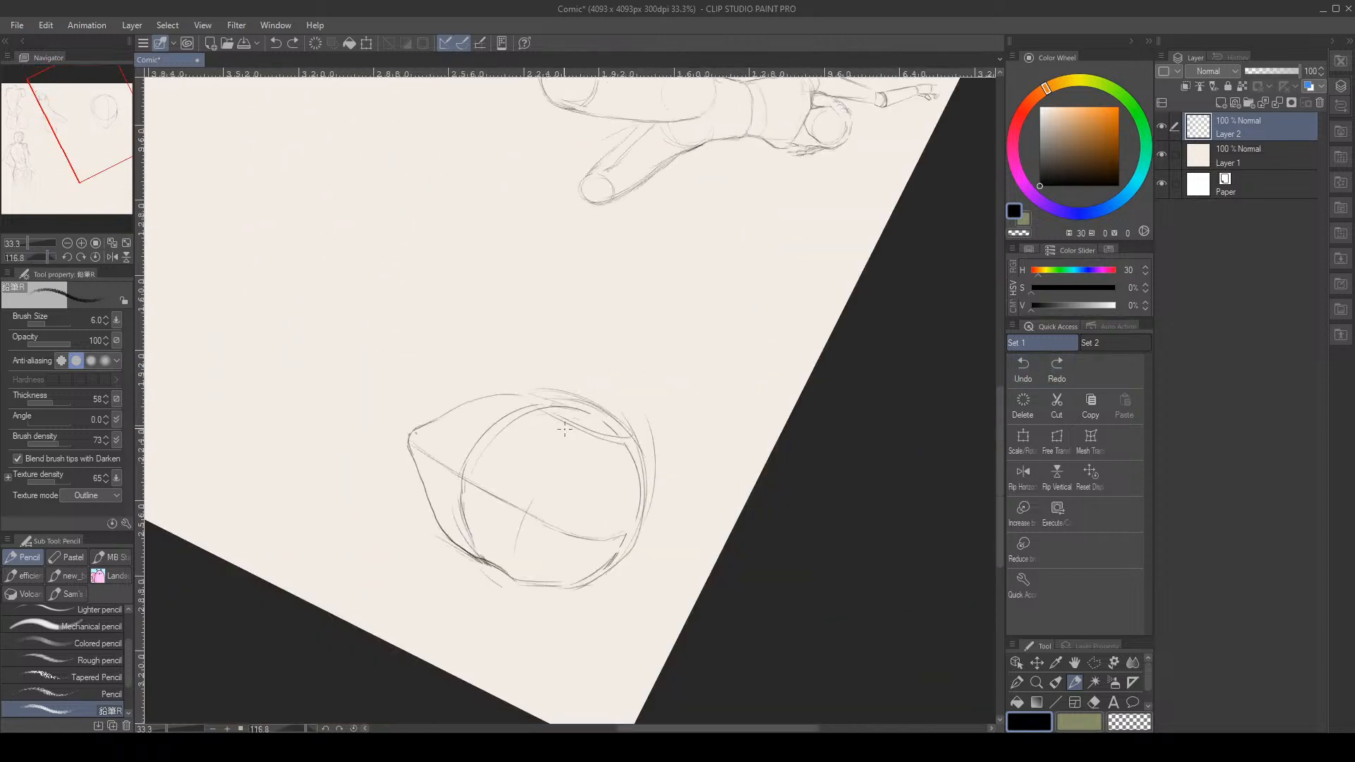
drag(581, 434, 514, 570)
drag(527, 468, 498, 530)
drag(542, 440, 506, 502)
click(96, 257)
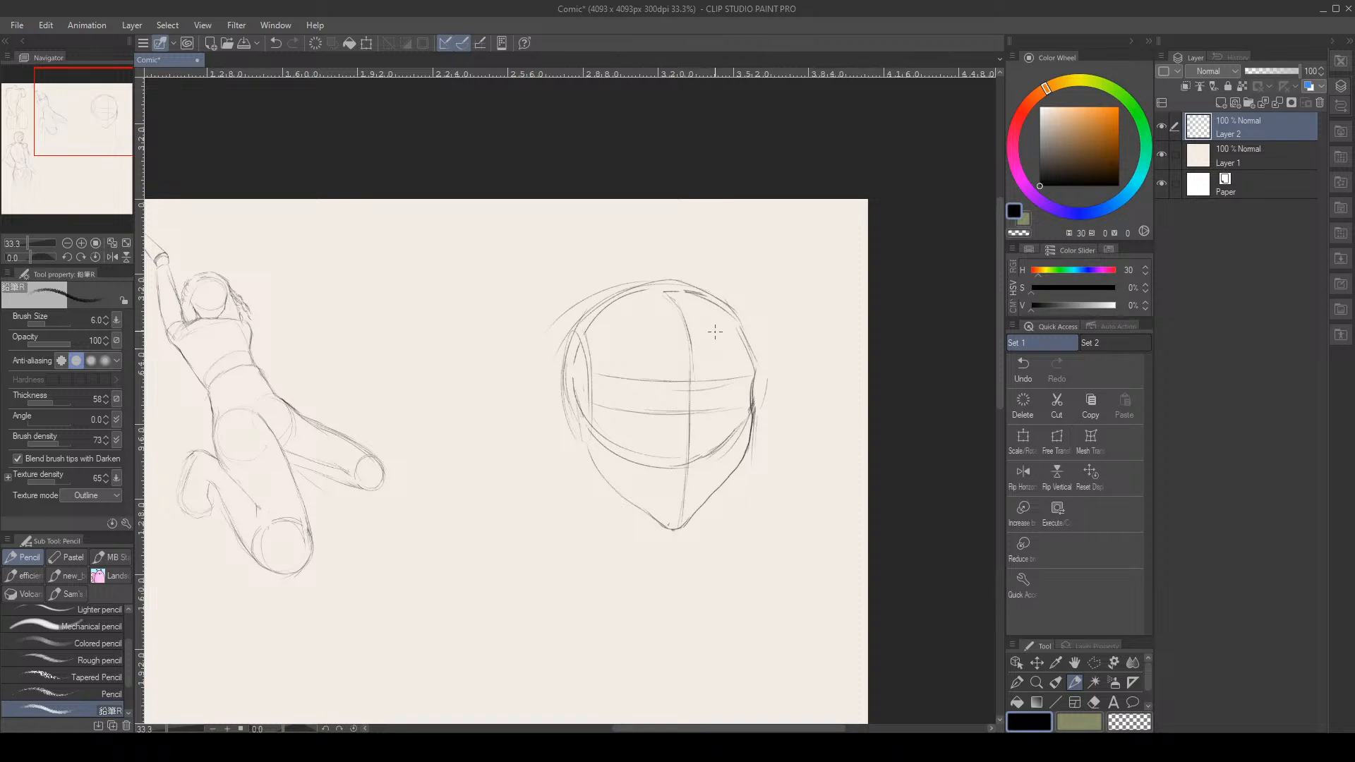
Enclose the cranium and left side plane above the upper face guide in a polyline selection
scroll(715, 332, down, 3)
scroll(715, 338, up, 4)
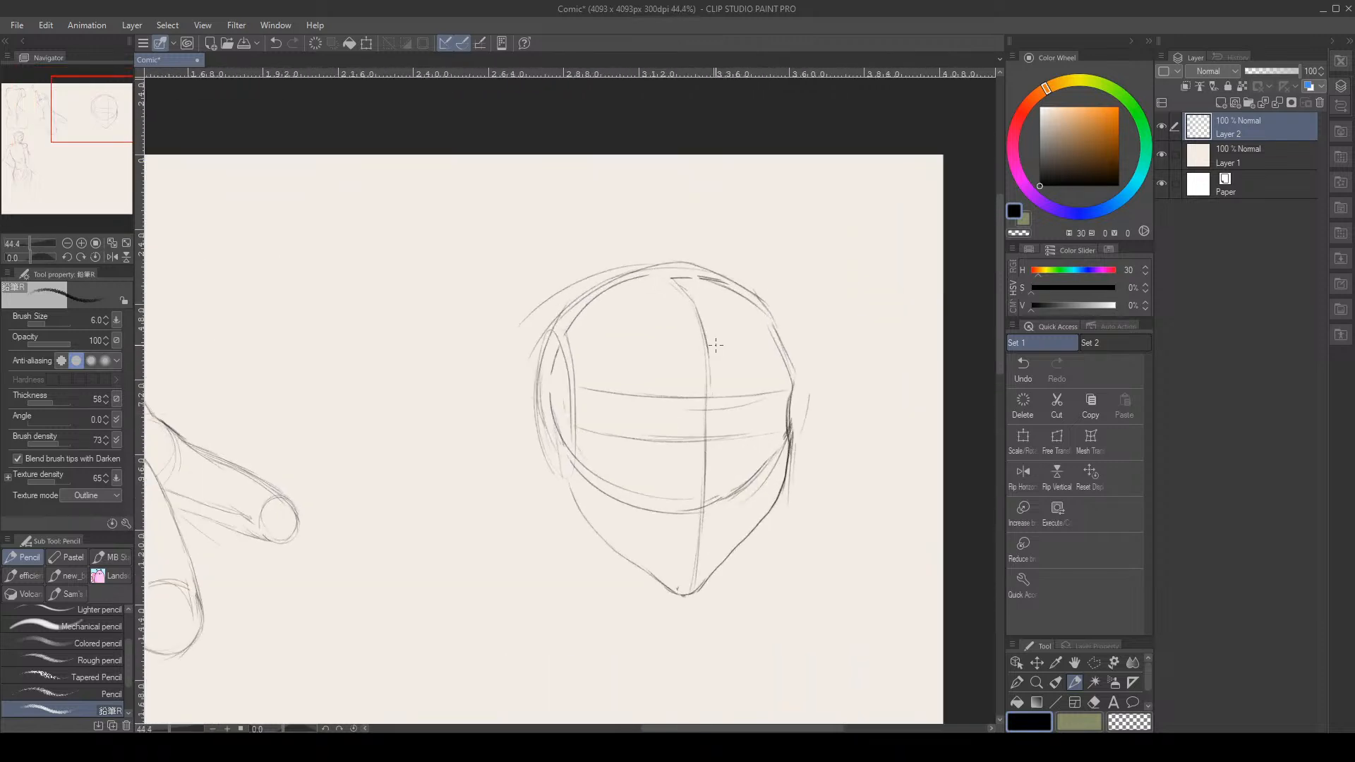
key(m)
click(767, 379)
click(800, 388)
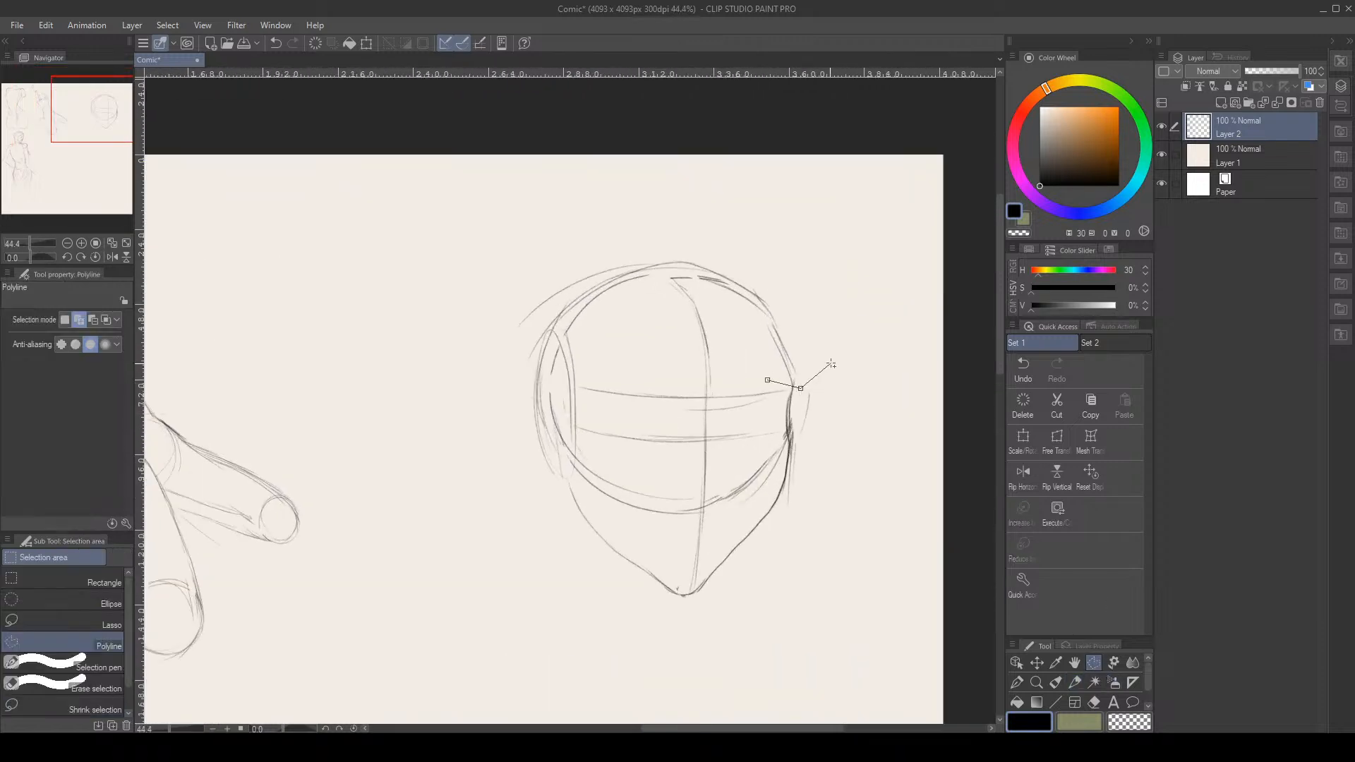
click(839, 341)
click(772, 273)
click(562, 258)
click(461, 346)
click(477, 491)
click(554, 538)
click(572, 474)
click(578, 438)
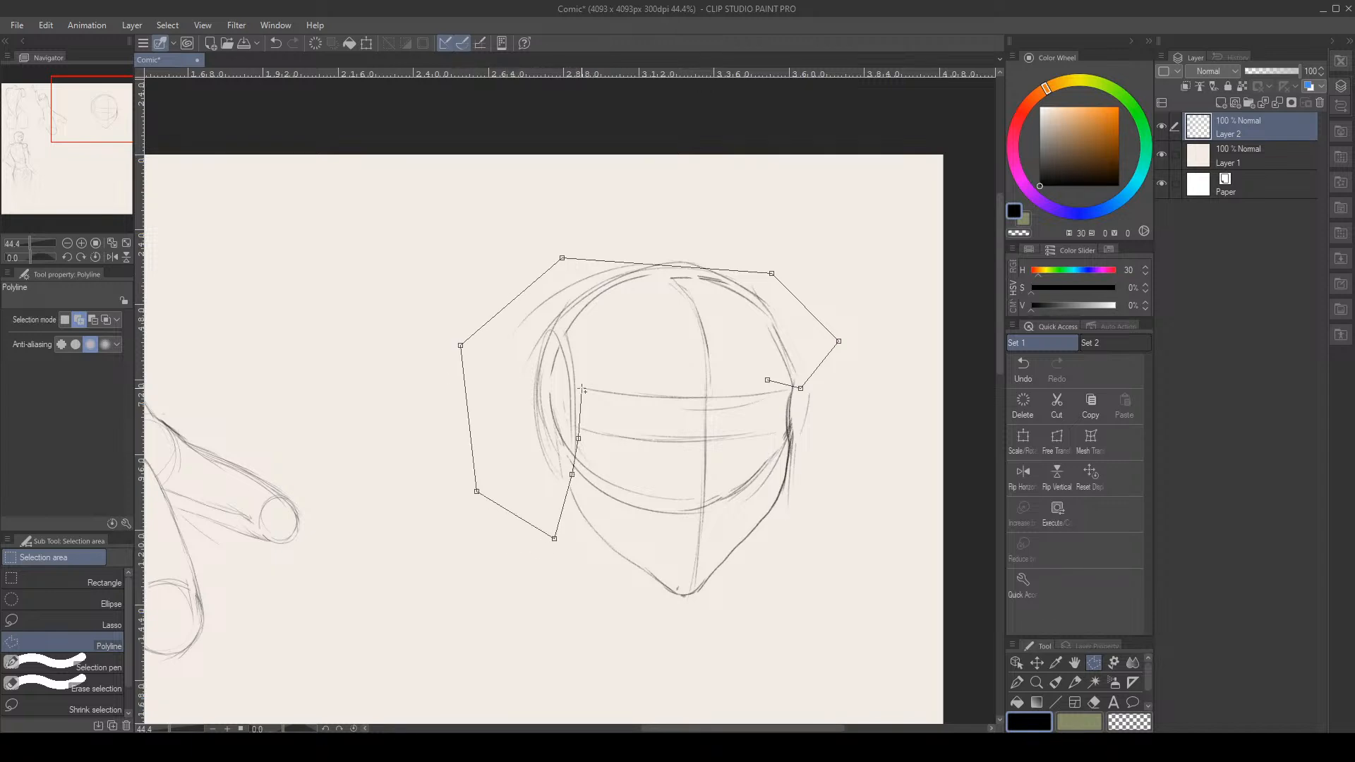
click(576, 358)
click(637, 374)
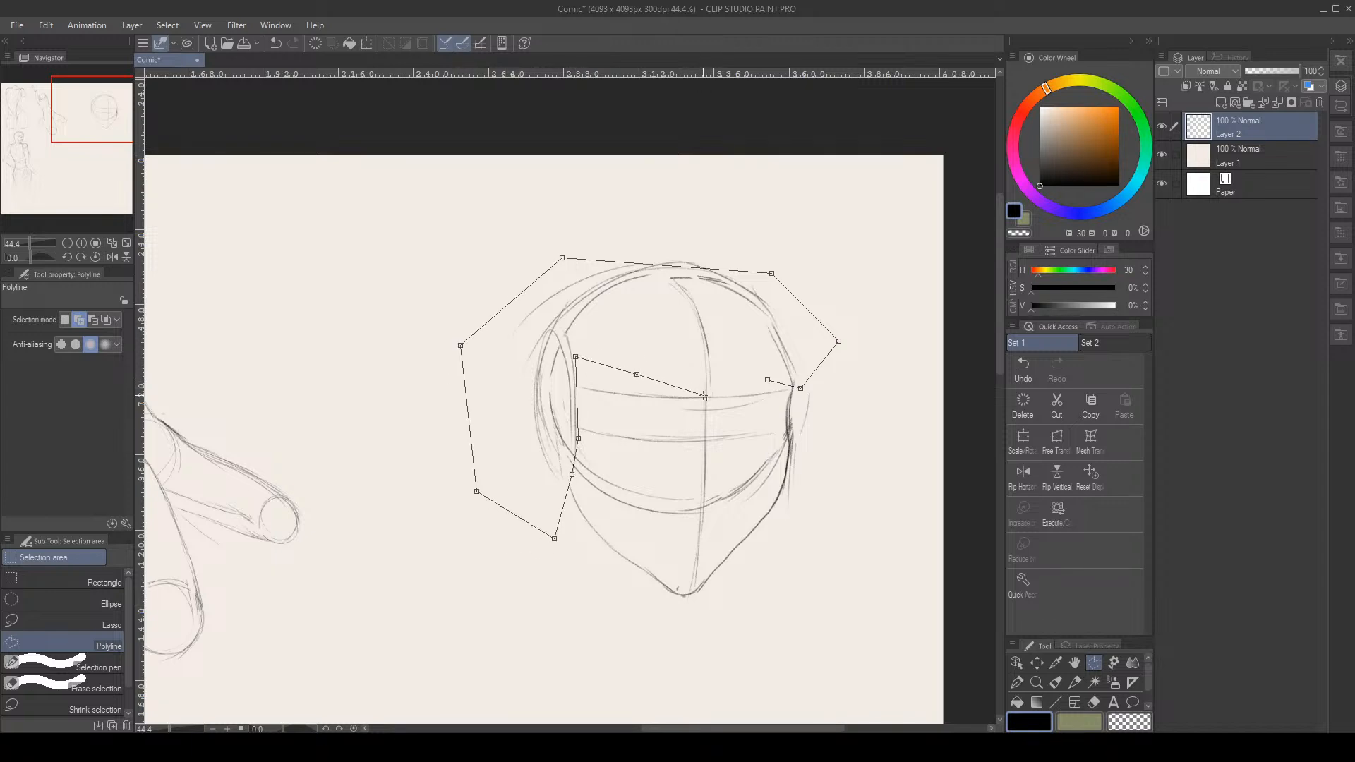
click(767, 380)
Scale the selected cranium to about 109% width and 123% height with Free Transform, tilt it slightly, apply it and deselect
key(w)
key(ctrl+t)
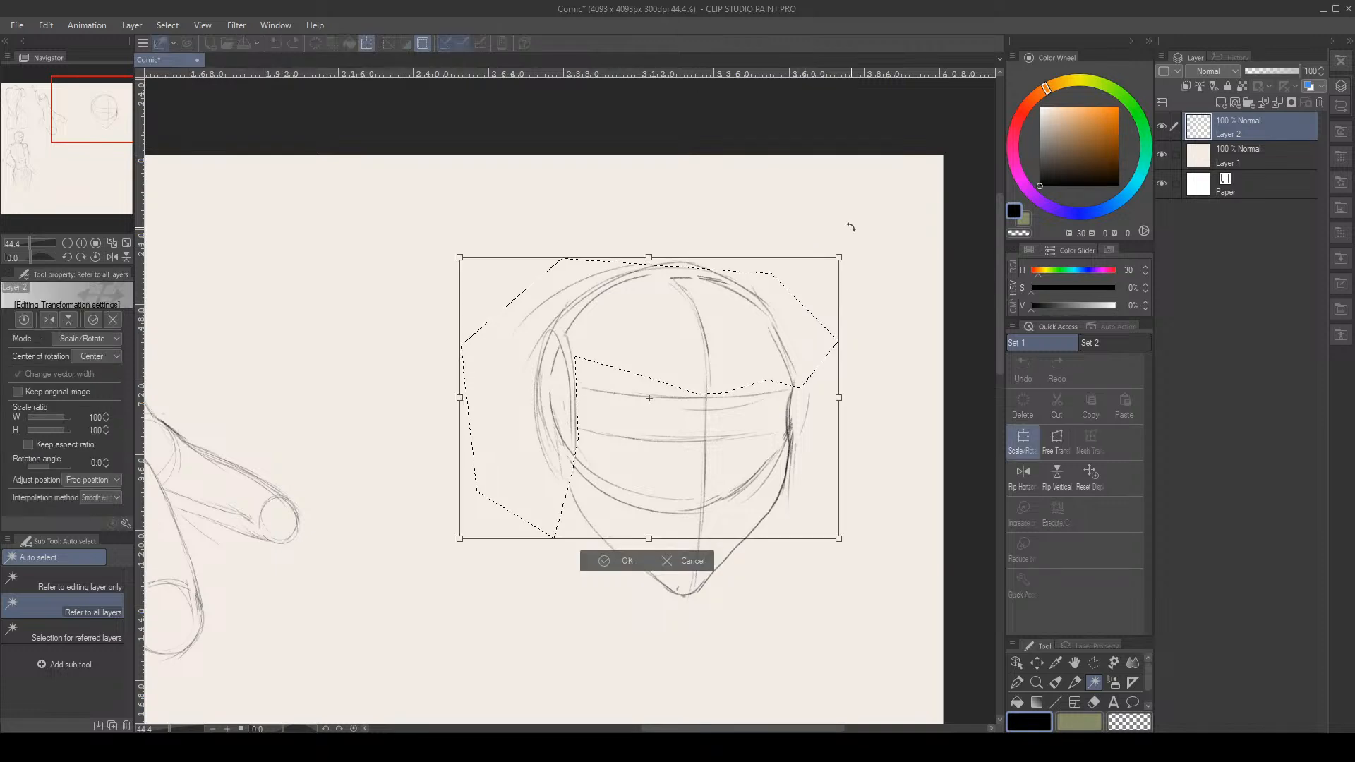
mouse_move(839, 257)
mouse_down()
mouse_move(873, 231)
mouse_move(832, 284)
mouse_move(805, 282)
mouse_move(813, 301)
mouse_move(802, 242)
mouse_move(828, 200)
mouse_move(827, 241)
mouse_move(865, 235)
mouse_move(798, 243)
mouse_move(748, 300)
mouse_move(695, 262)
mouse_move(837, 285)
mouse_move(811, 306)
mouse_up()
click(1056, 439)
drag(636, 242, 634, 216)
drag(812, 332, 813, 337)
drag(635, 221, 633, 210)
drag(801, 332, 803, 340)
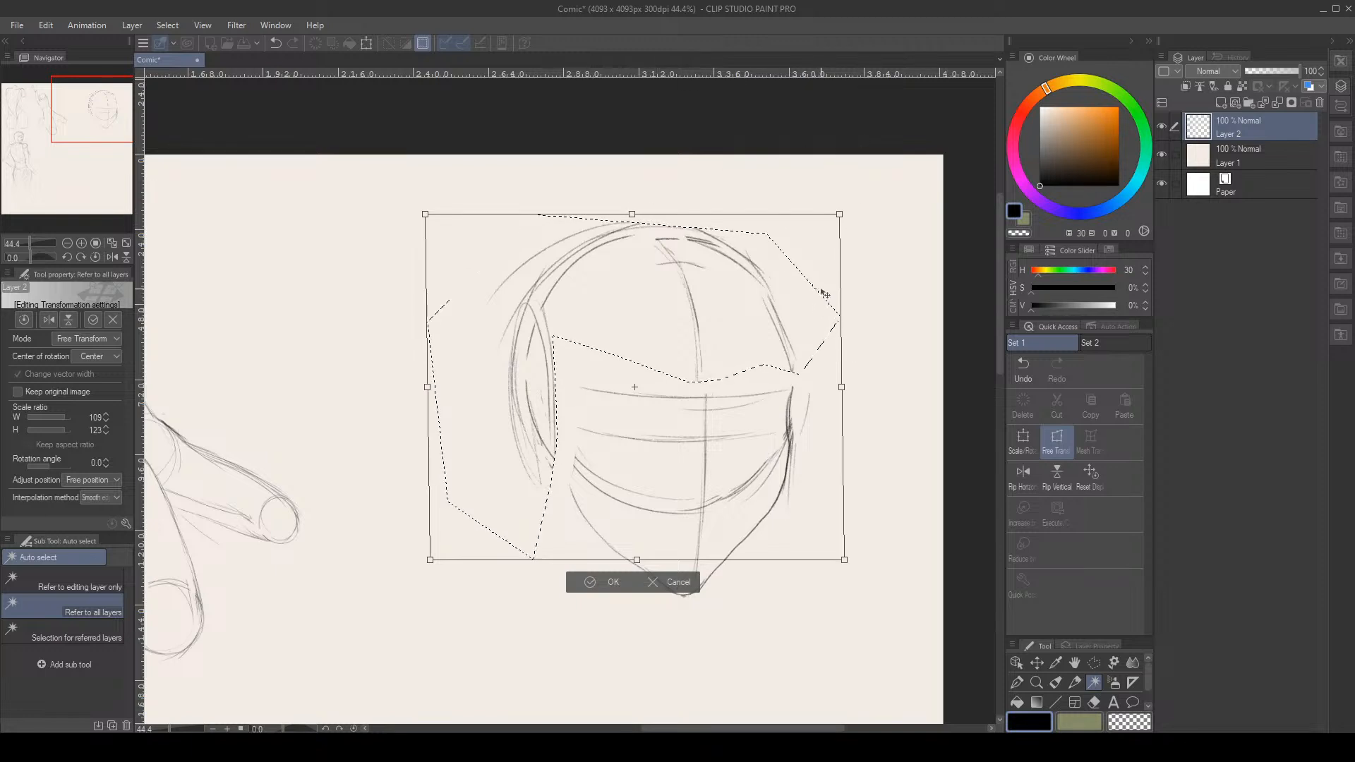
click(603, 582)
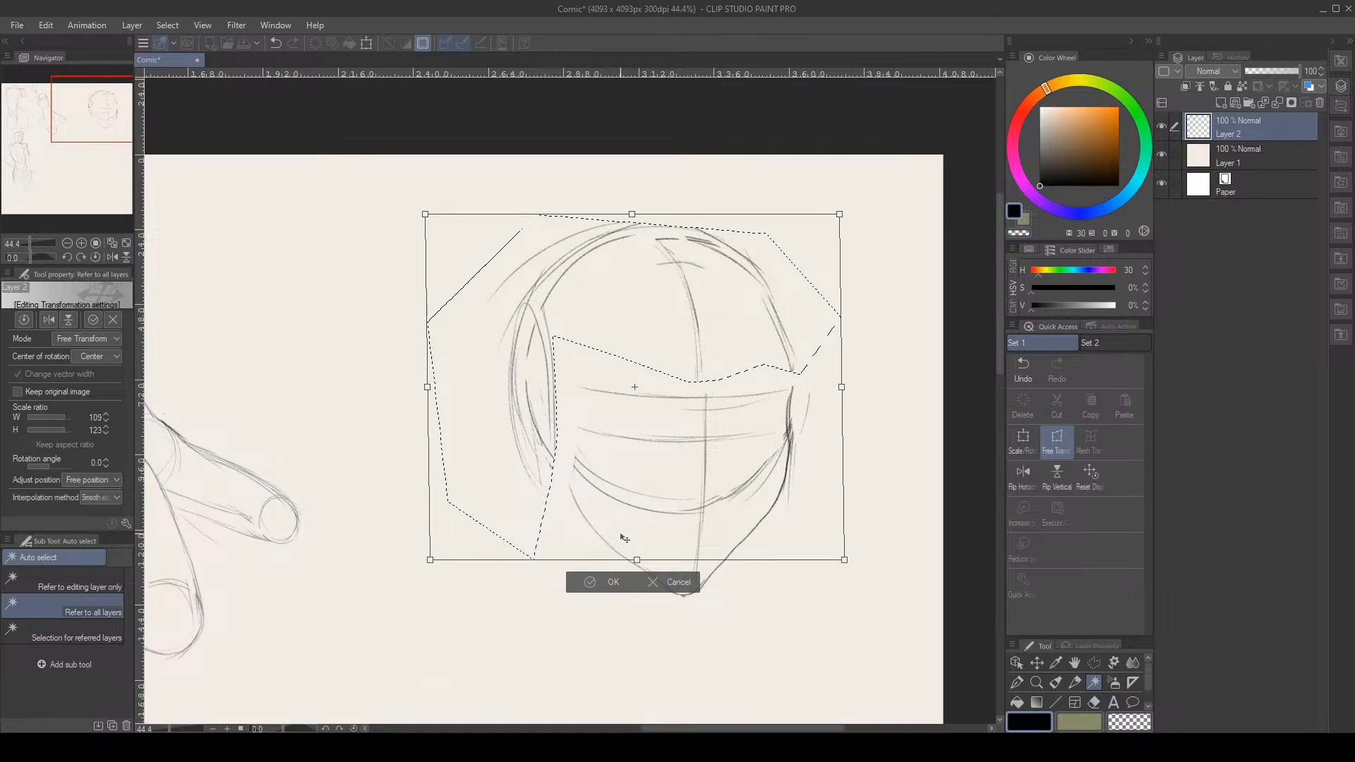
click(510, 583)
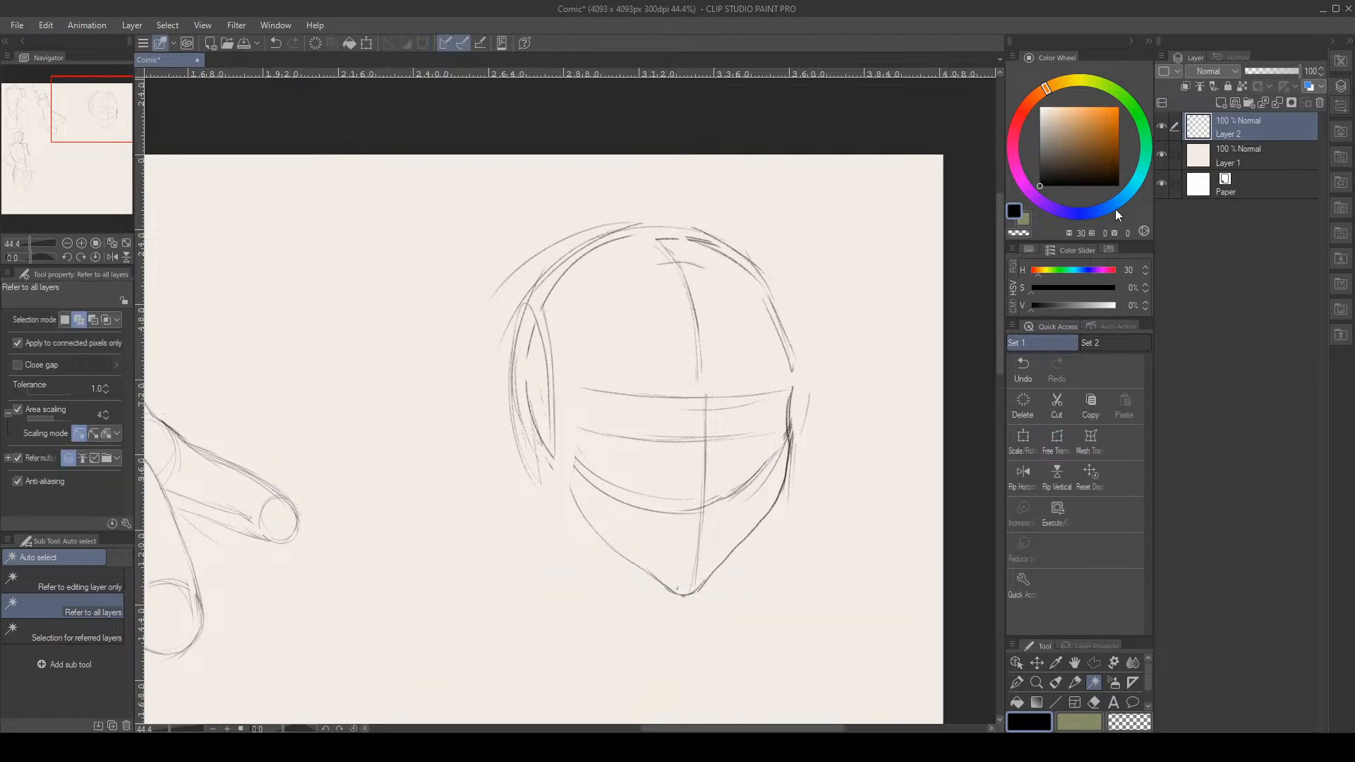
Reconnect the right temple, cheek and jaw contour, and erase and redraw the lower edge of the skull's left side
click(1074, 682)
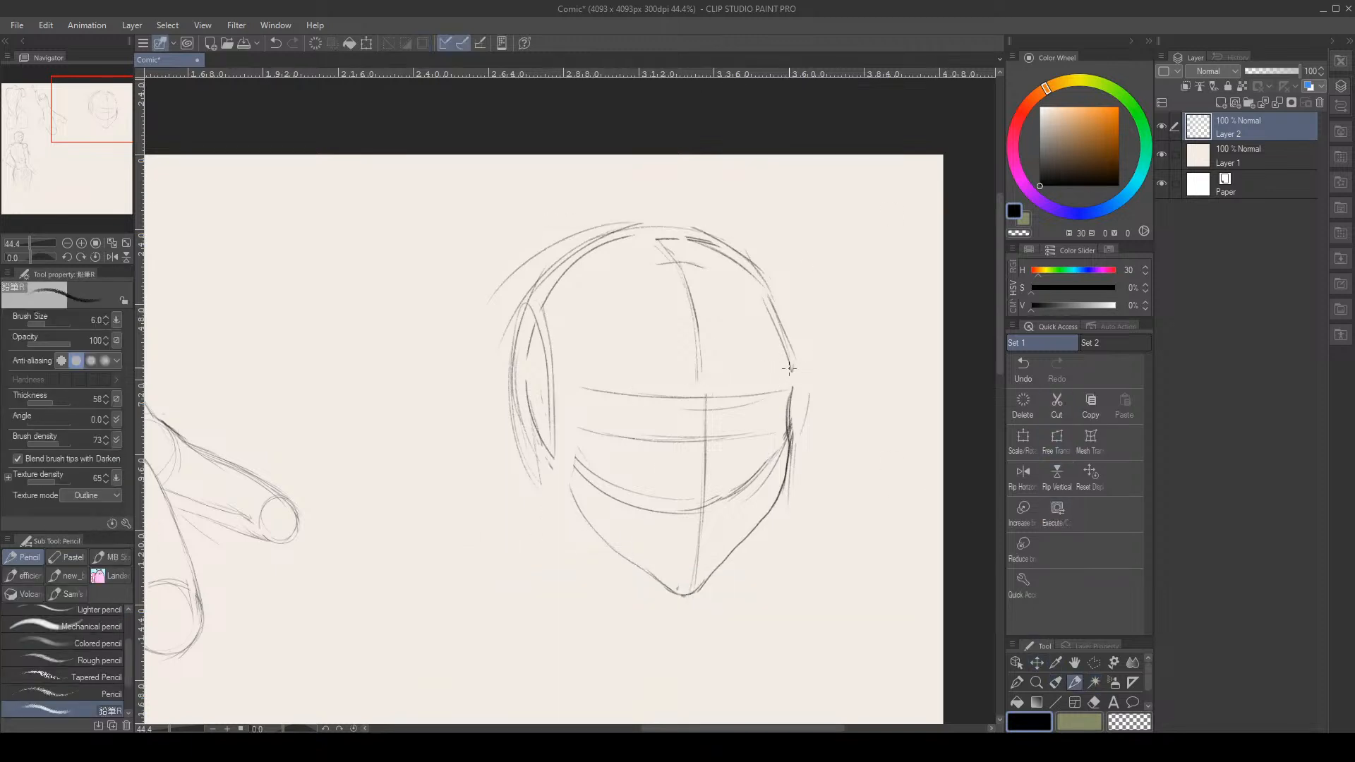
mouse_move(792, 363)
mouse_down()
mouse_move(789, 442)
mouse_move(770, 466)
mouse_move(789, 456)
mouse_move(763, 497)
mouse_move(786, 476)
mouse_move(701, 589)
mouse_up()
key(e)
mouse_move(517, 424)
mouse_down()
mouse_move(536, 485)
mouse_move(541, 474)
mouse_up()
key(p)
drag(512, 392, 563, 478)
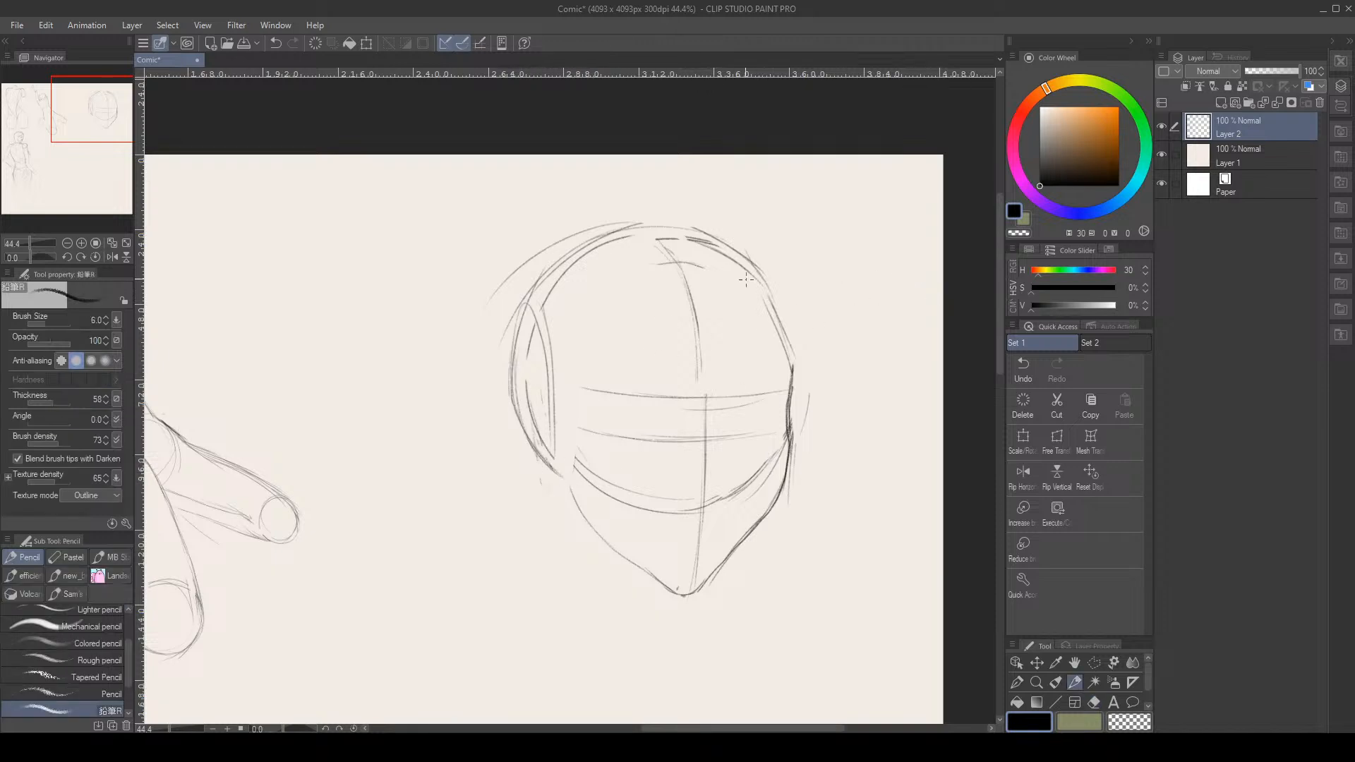
Reinforce the skull's outline at the right temple and at the upper left of the head
drag(766, 286, 794, 355)
drag(574, 254, 533, 300)
scroll(611, 374, down, 4)
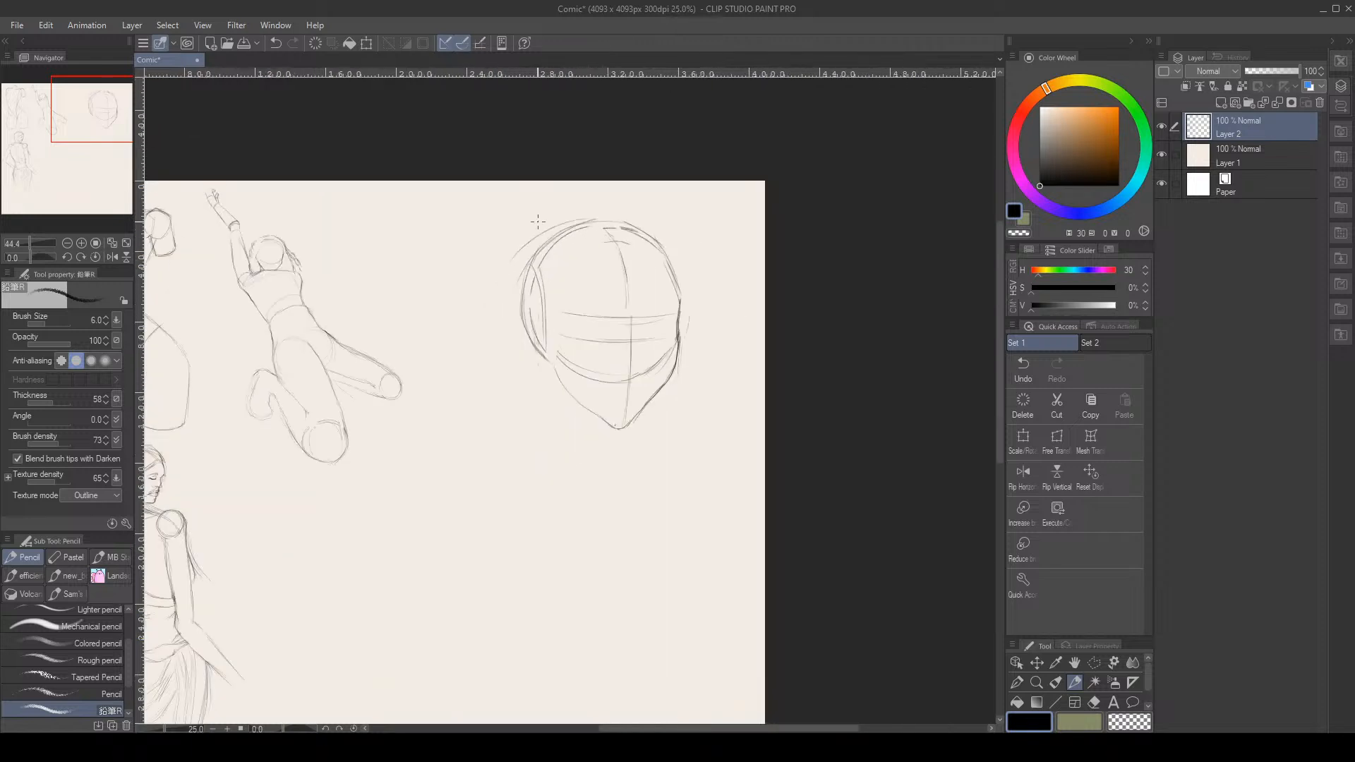
Draw a short dark stroke below the upper face guide, left of the centre line, for the eye's inner edge
scroll(534, 244, up, 3)
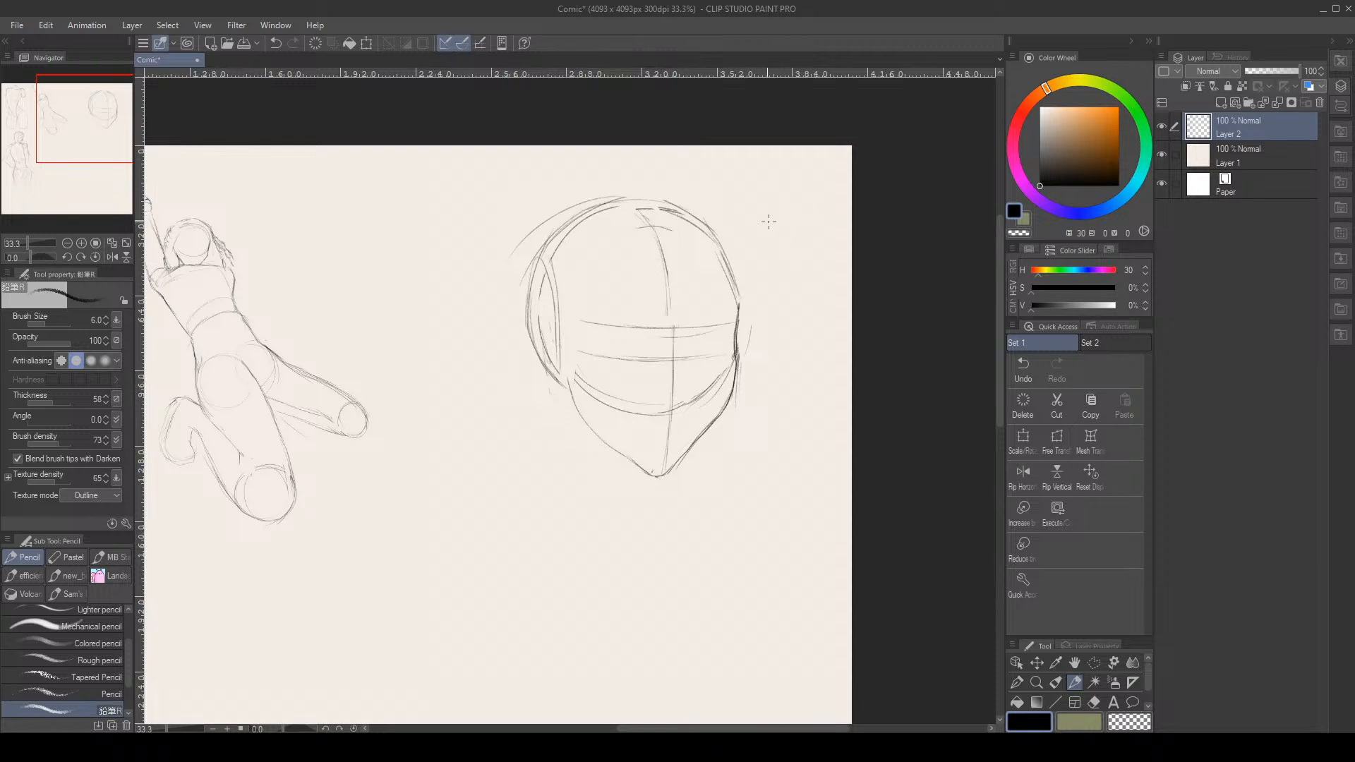
drag(30, 257, 25, 257)
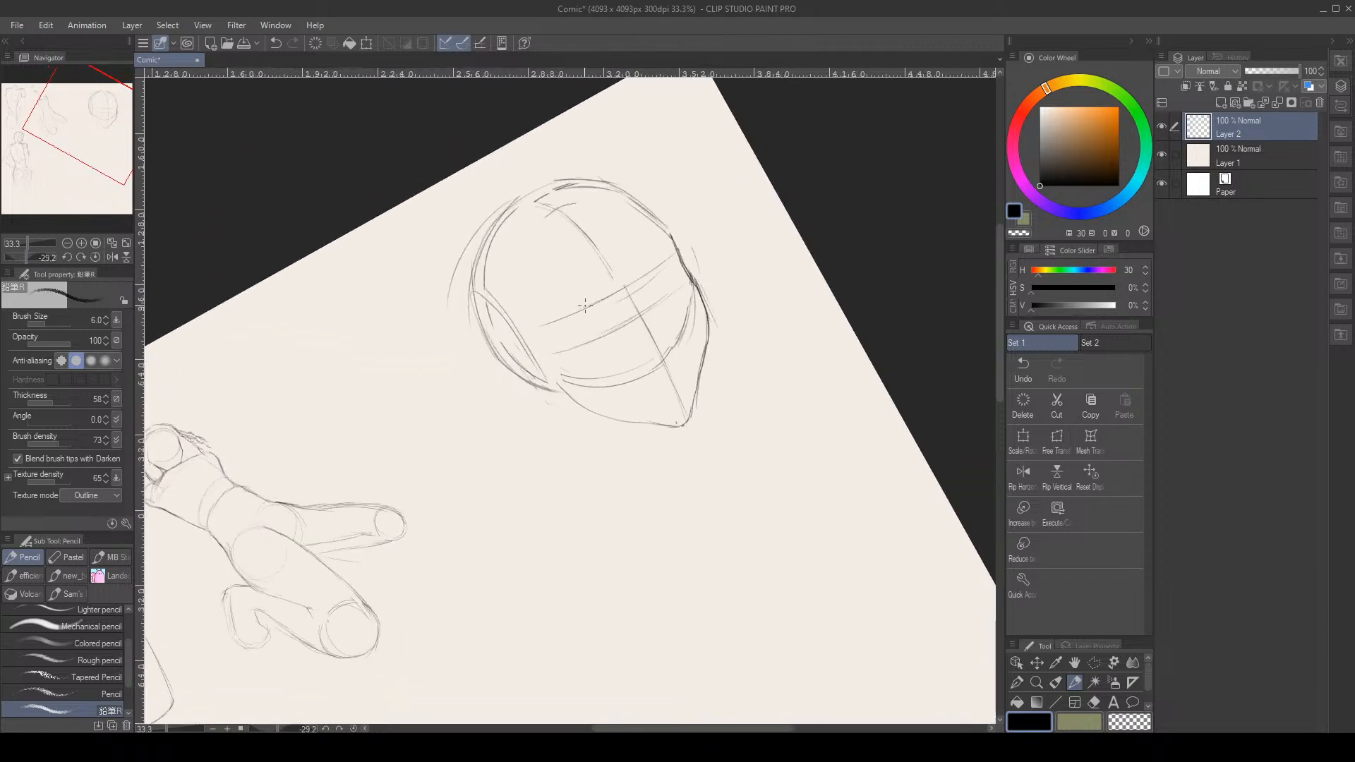
scroll(586, 317, up, 3)
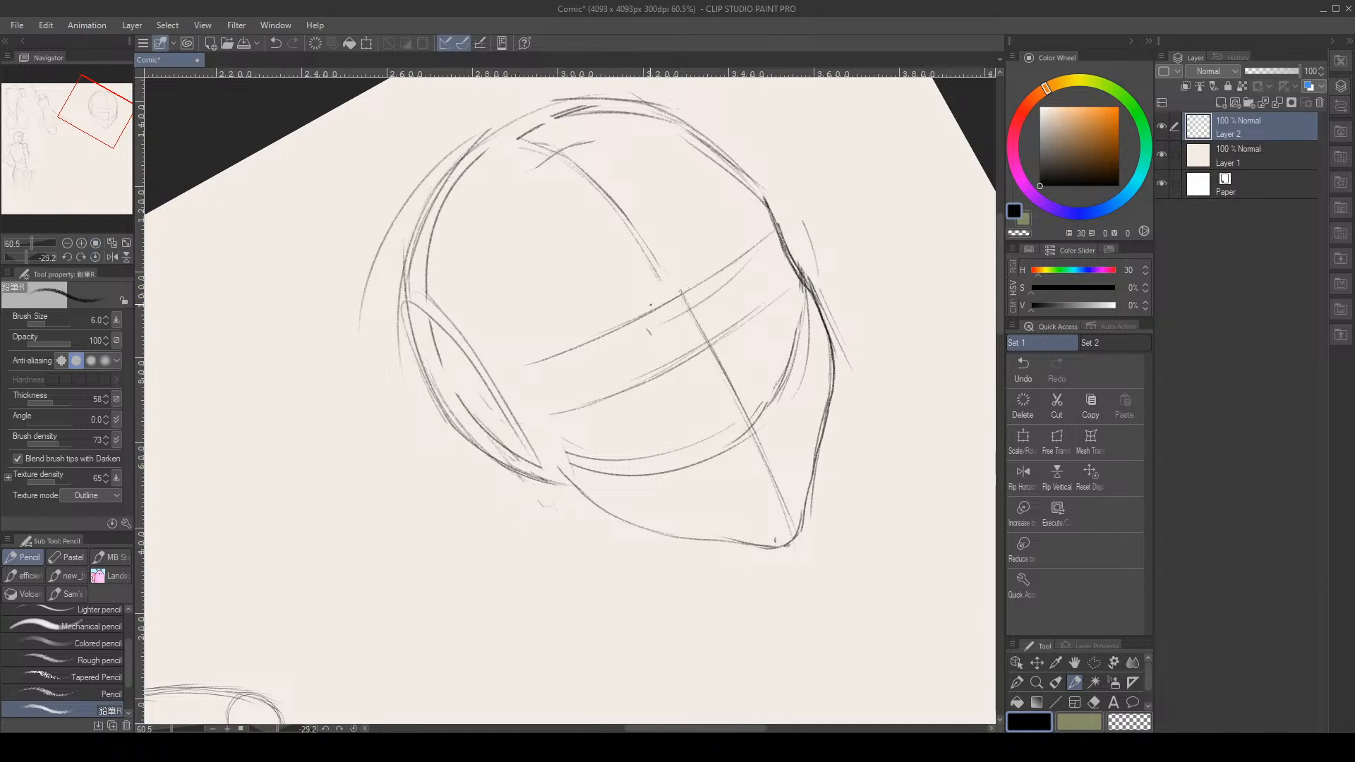
mouse_move(649, 335)
mouse_down()
mouse_move(644, 324)
mouse_move(652, 339)
mouse_up()
click(1017, 683)
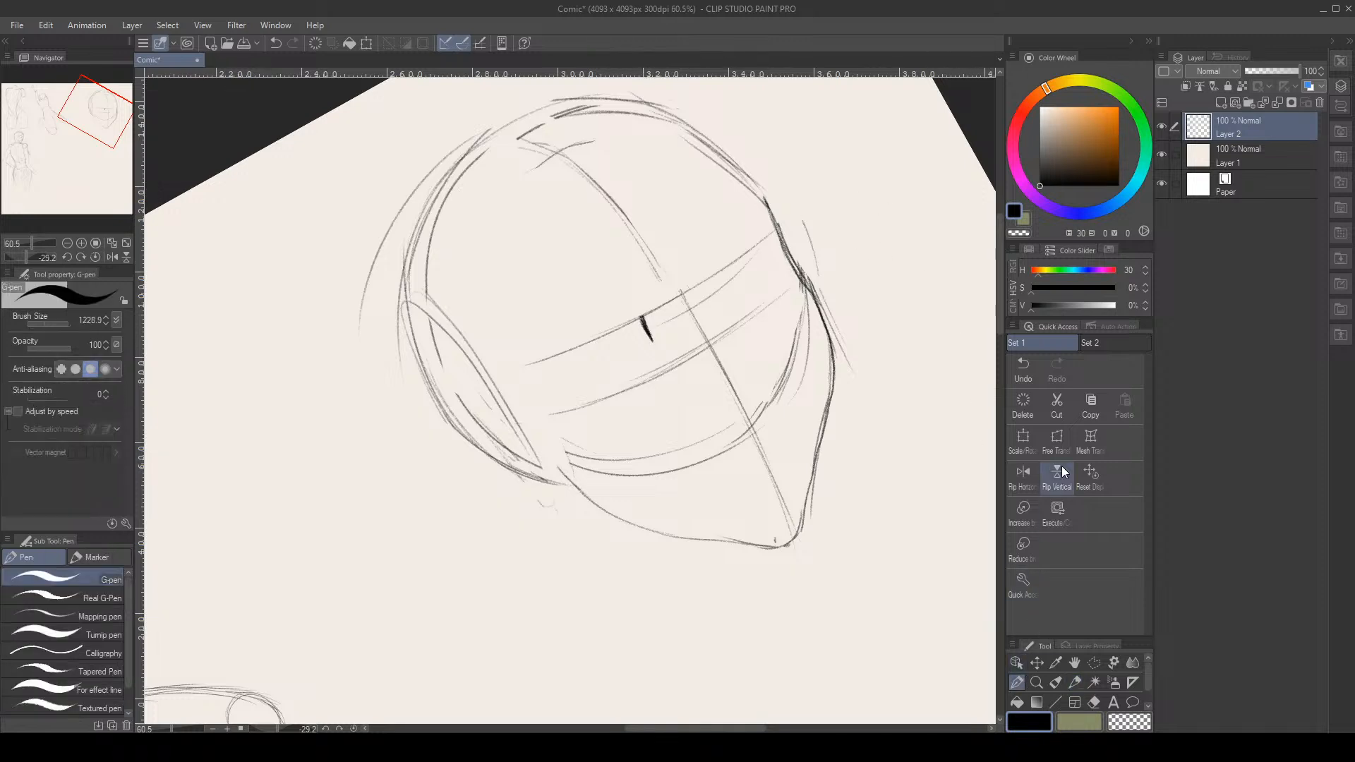
drag(68, 322, 55, 320)
mouse_move(330, 306)
mouse_down()
mouse_move(226, 485)
mouse_move(261, 593)
mouse_move(332, 635)
mouse_move(466, 466)
mouse_up()
click(1022, 367)
click(1075, 683)
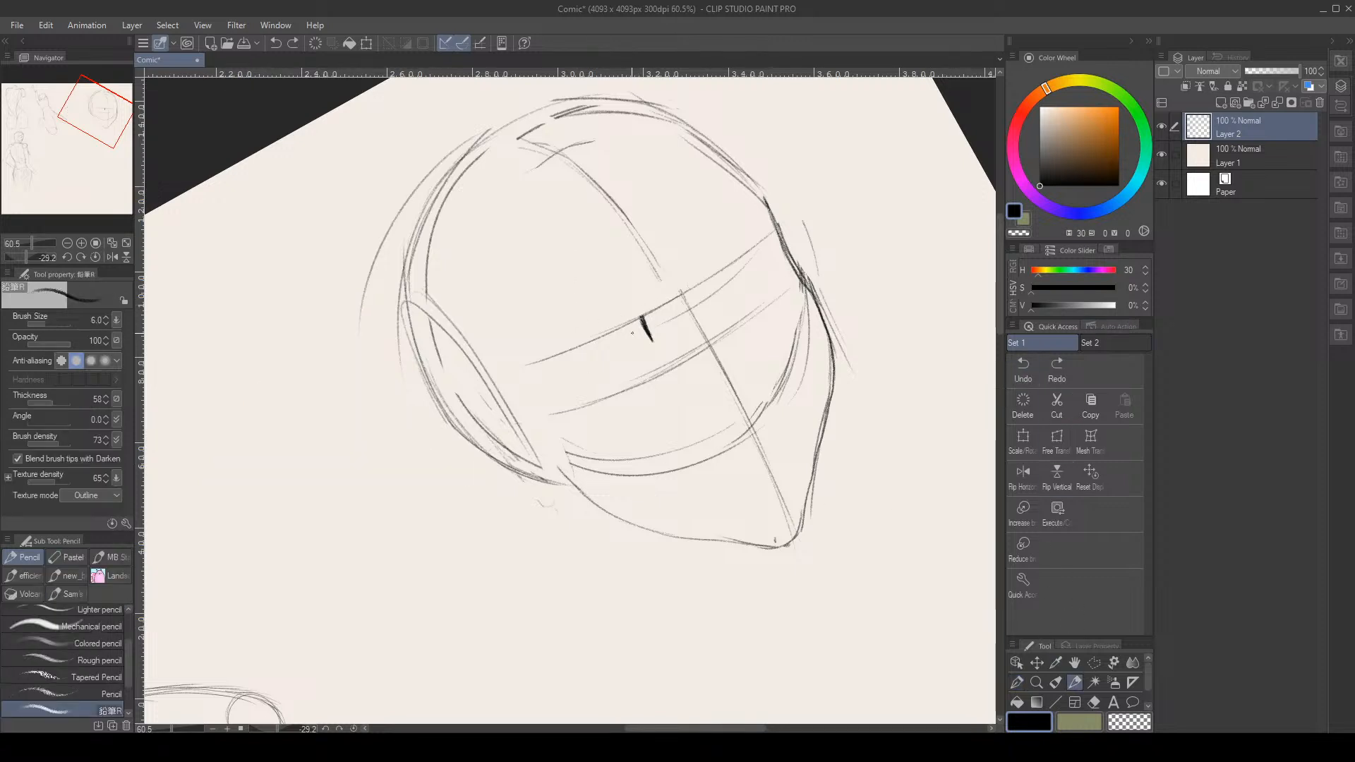
Build up a dark, tapering upper eye line along the face guide, from the inner edge stroke towards the left side
drag(620, 326, 611, 334)
mouse_move(631, 322)
mouse_down()
mouse_move(598, 338)
mouse_move(640, 311)
mouse_up()
drag(619, 324, 640, 316)
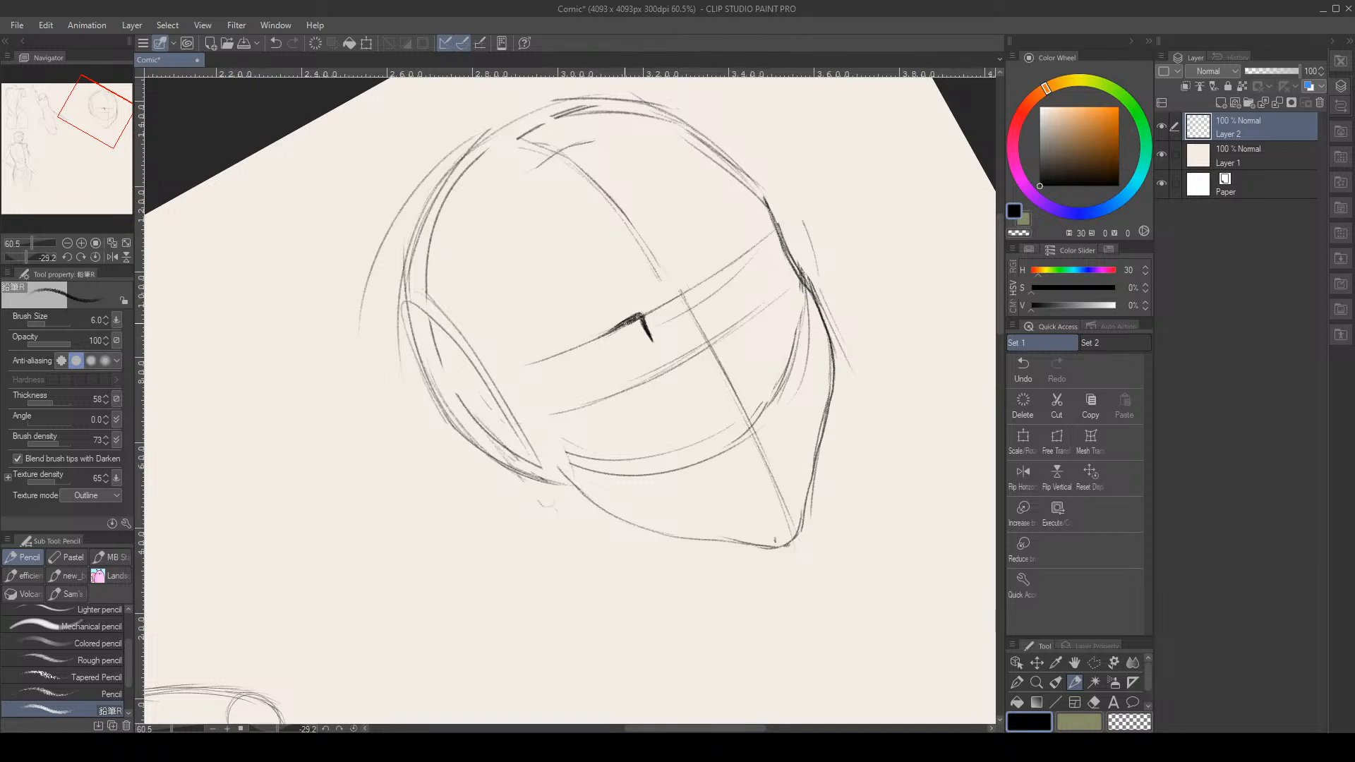
drag(602, 337, 624, 322)
mouse_move(593, 341)
mouse_down()
mouse_move(618, 326)
mouse_move(556, 355)
mouse_move(615, 325)
mouse_up()
click(95, 257)
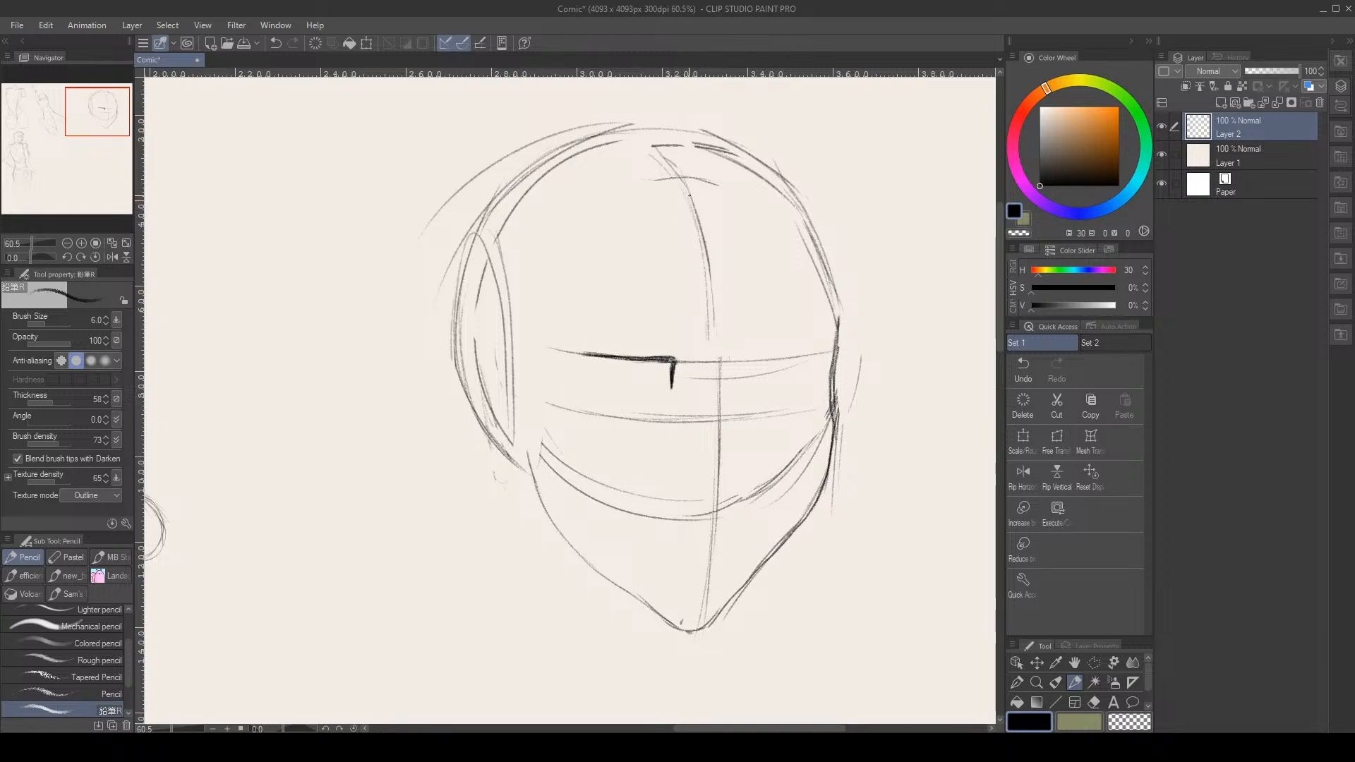
Sketch a long contour from the forehead's centre line past the eye's outer end and down beyond the left jaw
mouse_move(688, 200)
mouse_down()
mouse_move(633, 237)
mouse_move(520, 454)
mouse_up()
click(1023, 367)
drag(665, 222, 616, 277)
drag(674, 216, 594, 304)
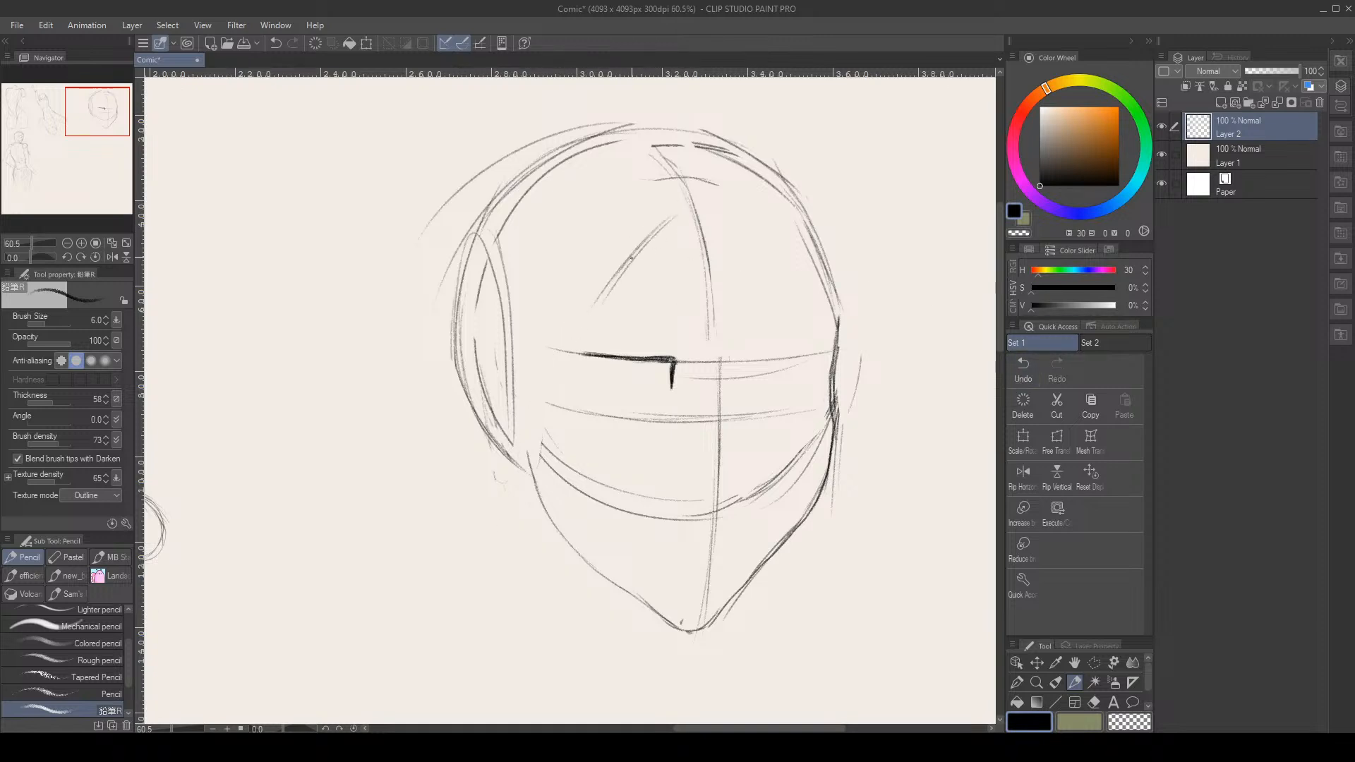
drag(681, 208, 568, 349)
mouse_move(599, 305)
mouse_down()
mouse_move(568, 350)
mouse_move(544, 460)
mouse_up()
drag(567, 353, 544, 580)
drag(555, 421, 538, 625)
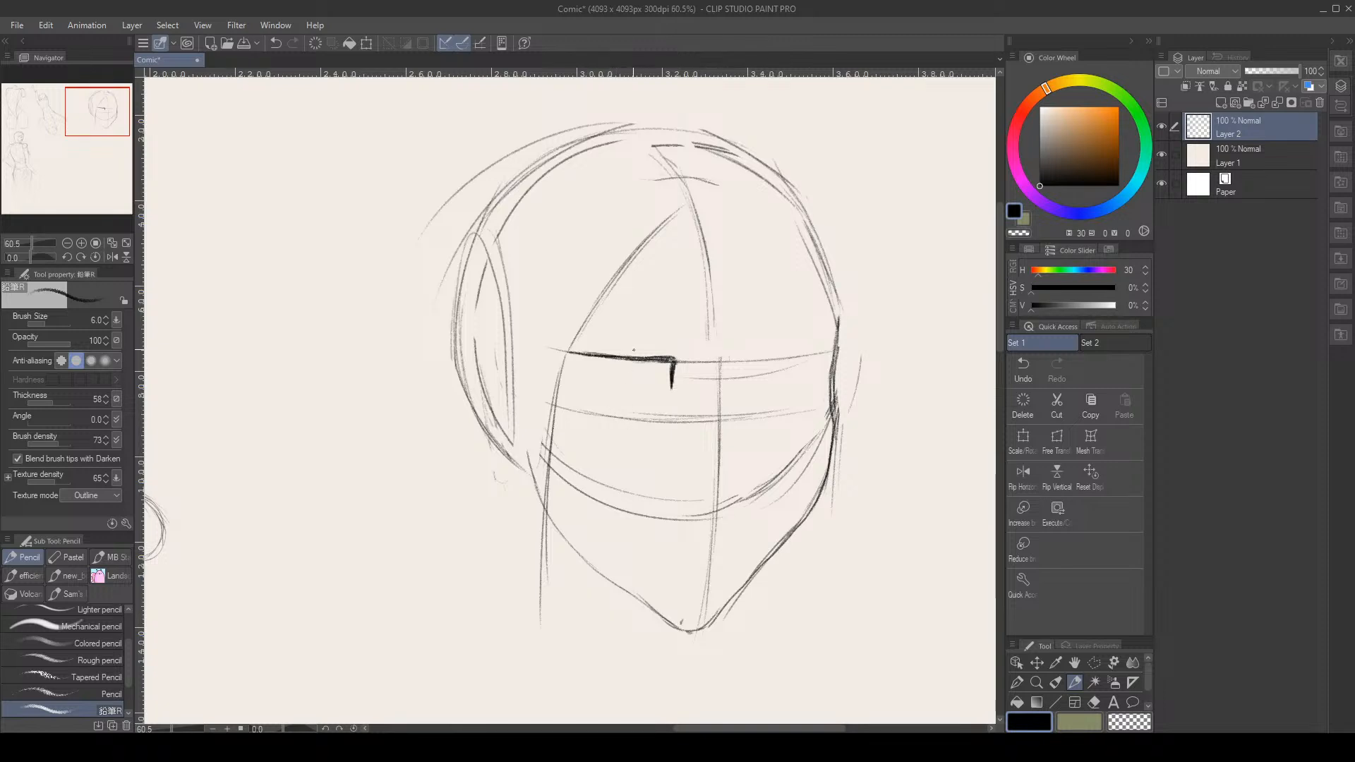
Draw a small V-shaped notch at the inner end of the upper eye line
drag(675, 370, 681, 362)
drag(674, 357, 688, 376)
drag(678, 359, 685, 372)
drag(704, 489, 705, 495)
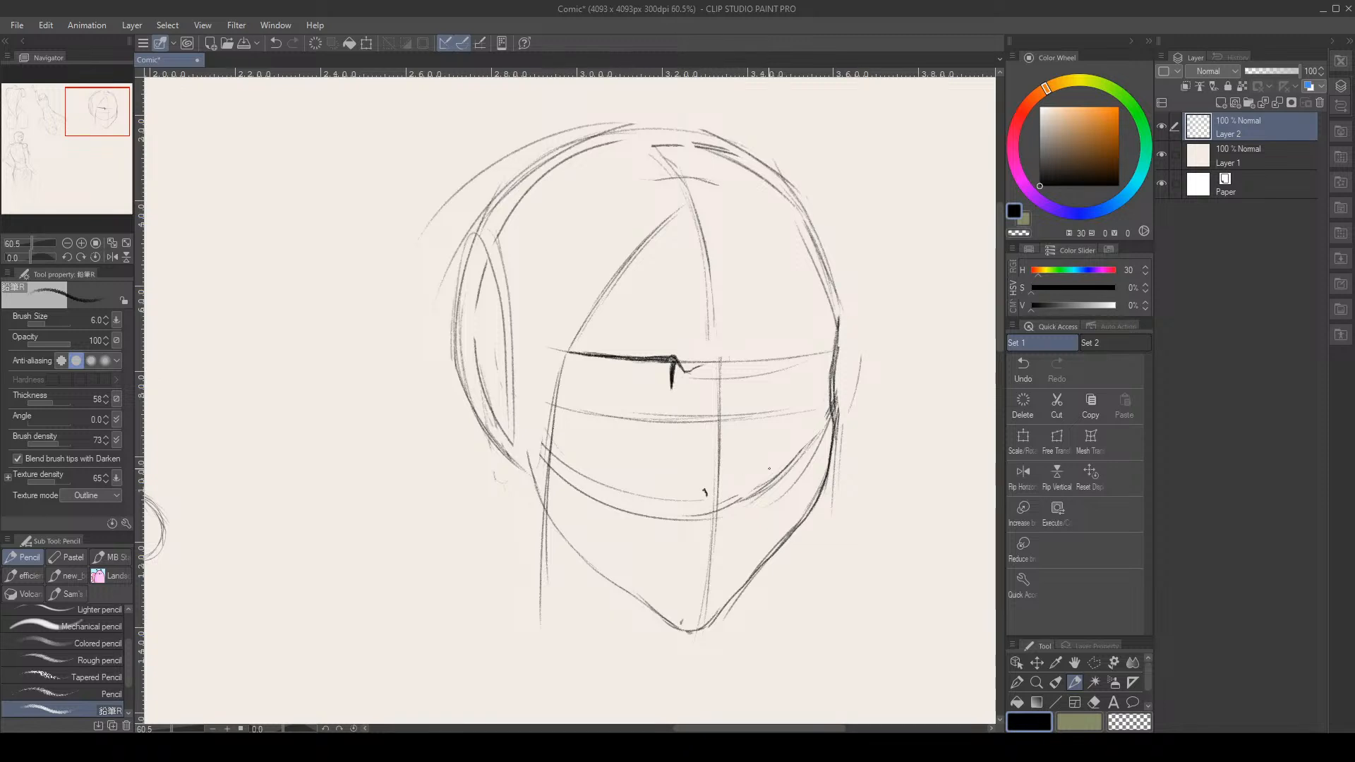
click(1036, 364)
drag(703, 496, 708, 497)
click(1023, 367)
drag(720, 456, 714, 458)
click(1024, 368)
Outline the eye's outer corner and lower lid, curving back to the inner edge stroke
drag(571, 352, 568, 352)
drag(562, 381, 575, 402)
mouse_move(576, 401)
mouse_down()
mouse_move(626, 415)
mouse_move(646, 415)
mouse_move(614, 414)
mouse_move(677, 403)
mouse_up()
Sketch the iris as a dark U shape hanging from the upper eye line, undoing the unwanted strokes
mouse_move(597, 368)
mouse_down()
mouse_move(599, 385)
mouse_move(648, 349)
mouse_move(607, 392)
mouse_move(645, 363)
mouse_up()
click(1022, 368)
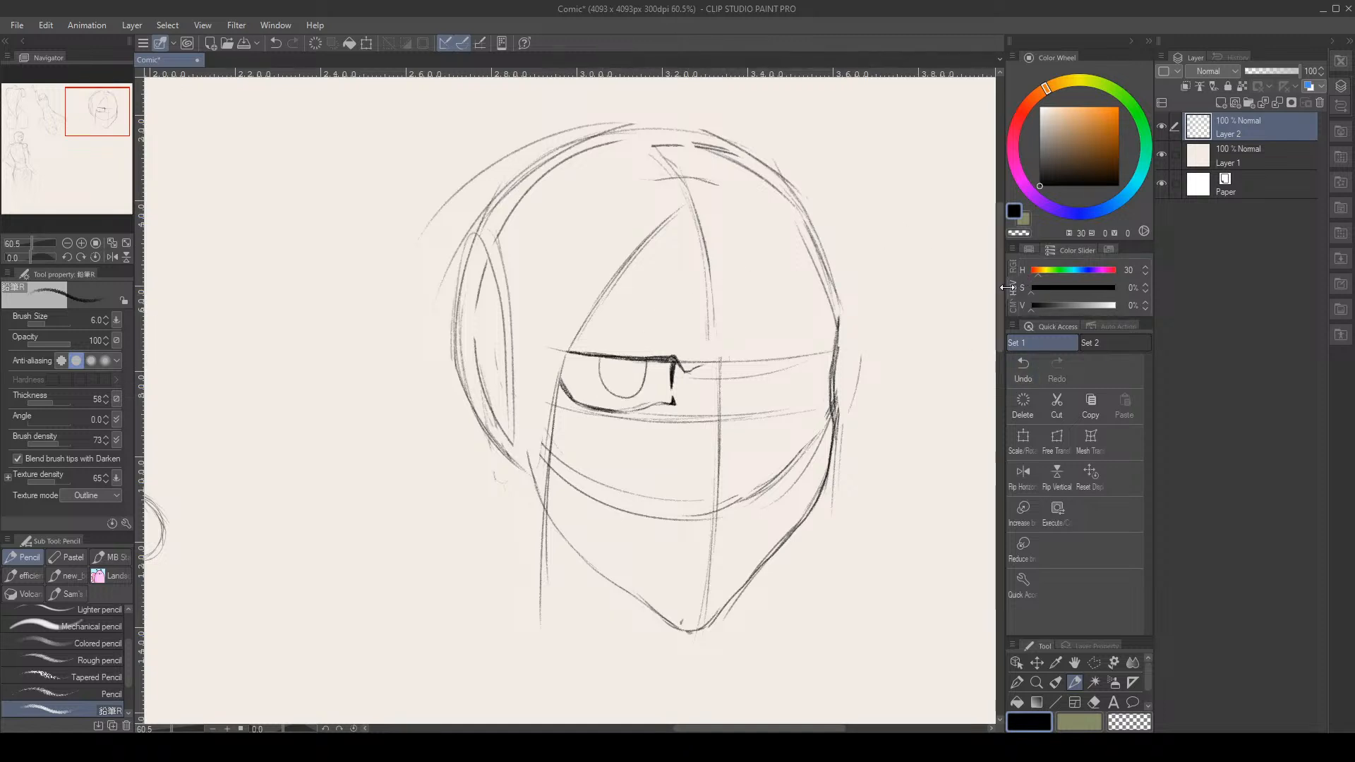
click(1023, 371)
mouse_move(609, 385)
mouse_down()
mouse_move(645, 361)
mouse_move(638, 388)
mouse_move(635, 333)
mouse_move(609, 377)
mouse_move(593, 346)
mouse_move(639, 335)
mouse_move(597, 386)
mouse_move(613, 397)
mouse_move(595, 380)
mouse_move(616, 398)
mouse_move(635, 383)
mouse_up()
click(1023, 371)
key(e)
key(p)
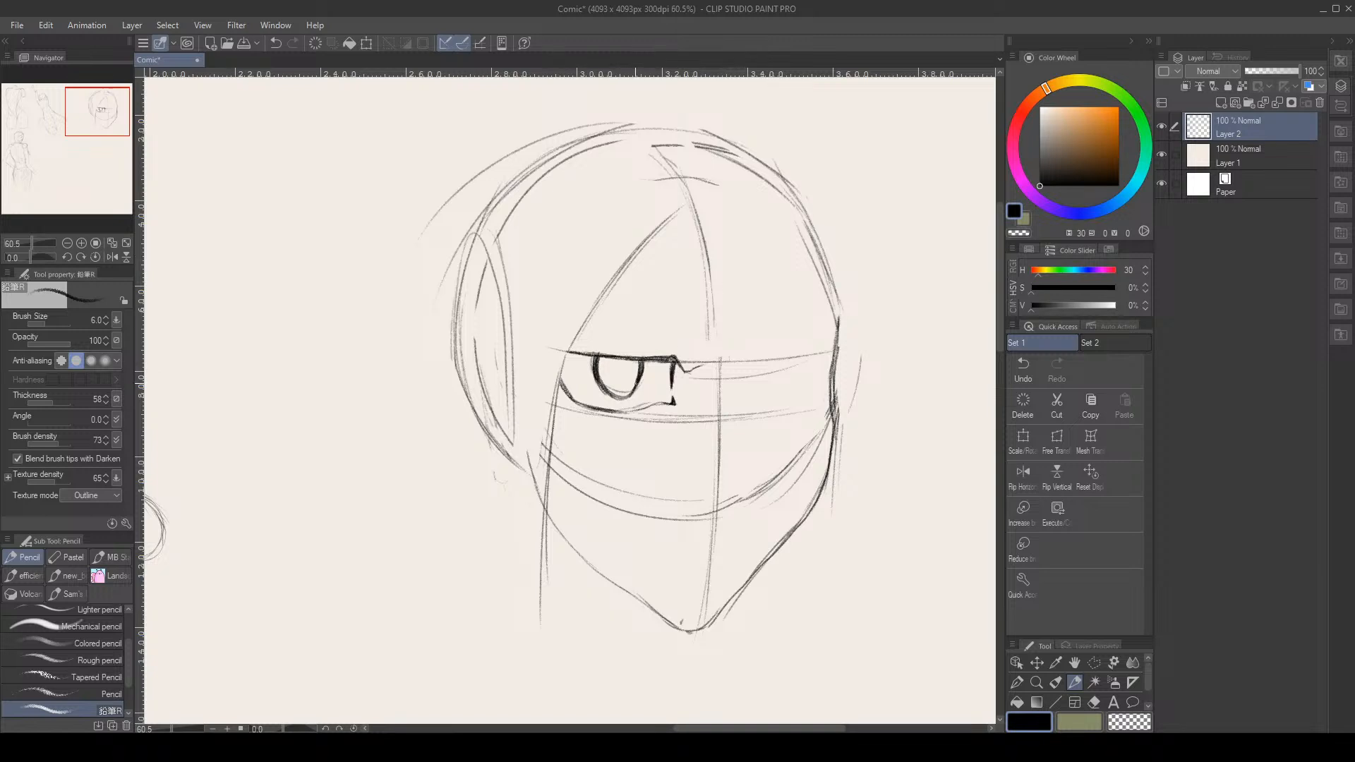
Thicken the left eye's iris outline and shade a dark pupil inside it, leaving a small highlight near the upper lid
drag(642, 372, 634, 392)
mouse_move(615, 367)
mouse_down()
mouse_move(618, 383)
mouse_move(622, 369)
mouse_up()
scroll(571, 227, down, 5)
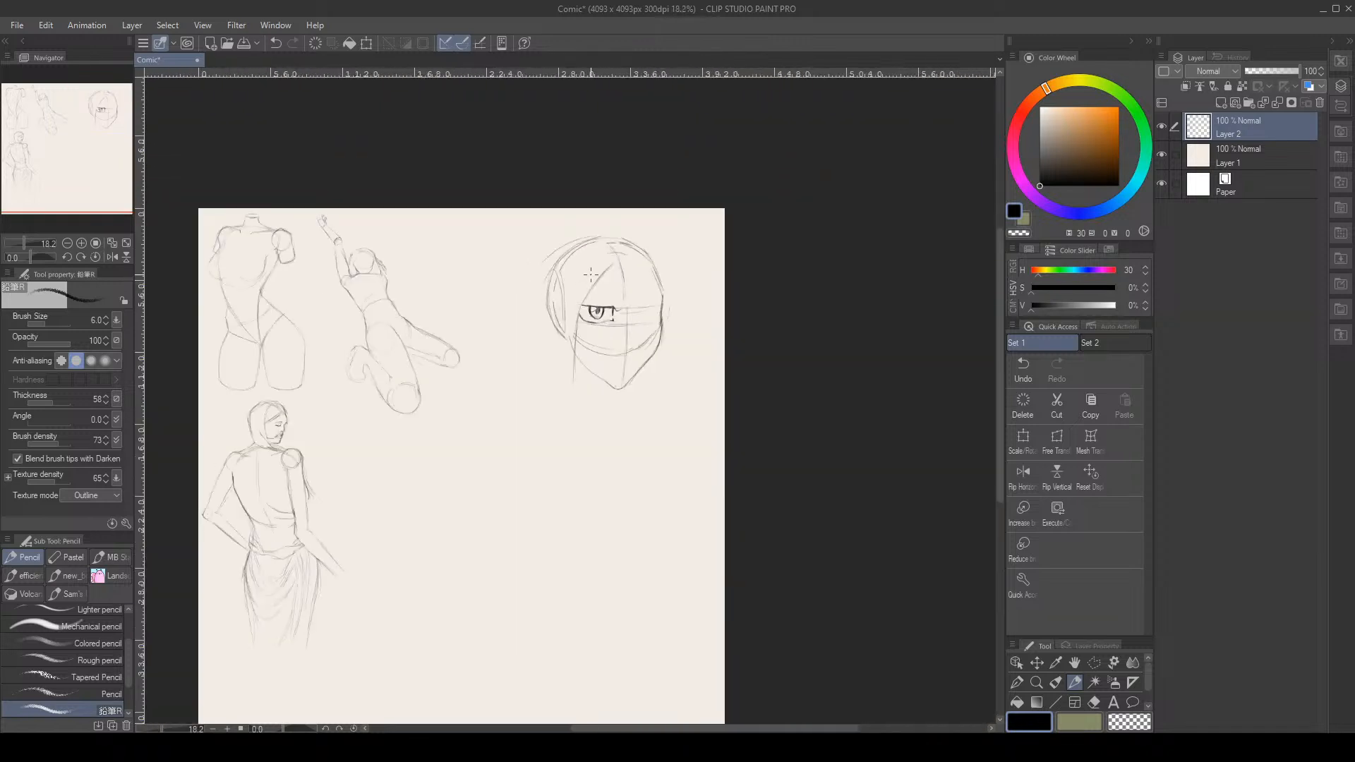
scroll(592, 287, up, 5)
scroll(592, 287, down, 4)
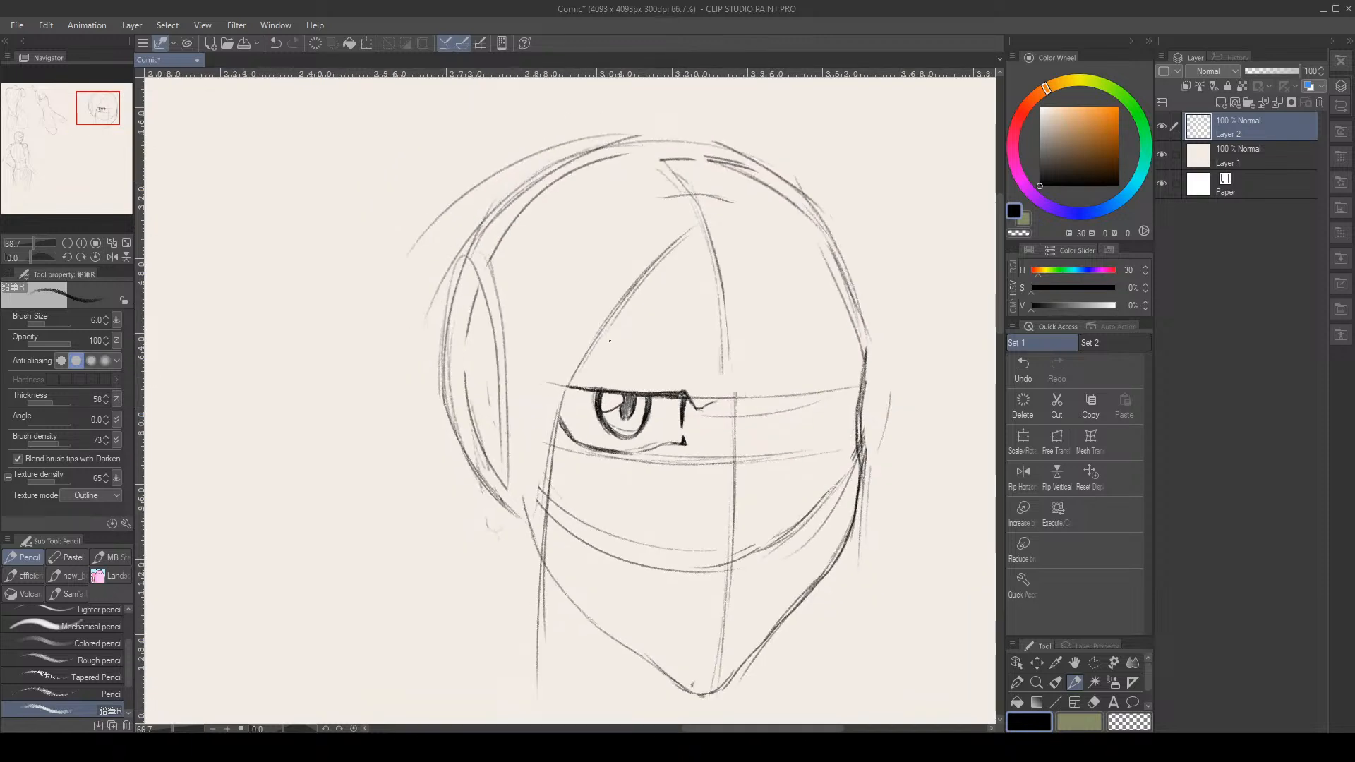
scroll(585, 358, up, 3)
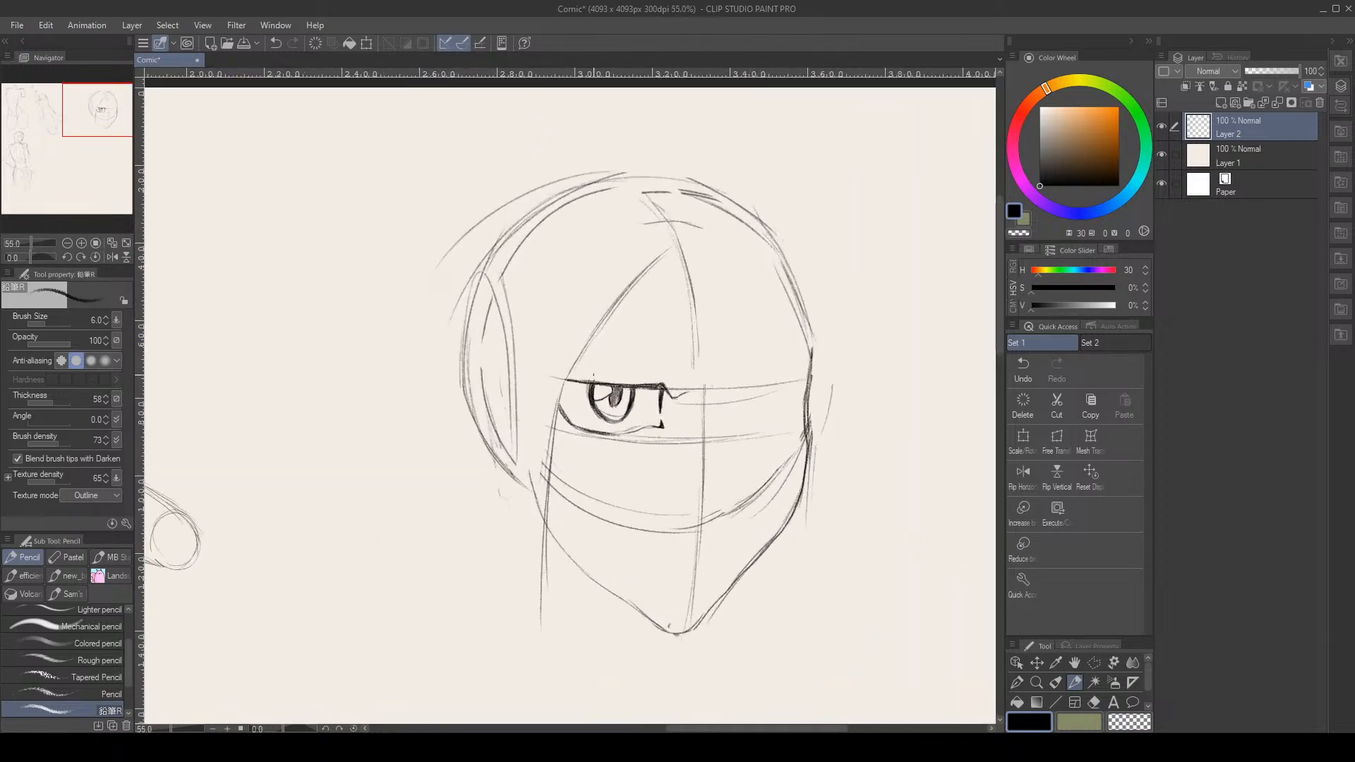
Add a short crease at the left eye's outer lower corner and two vertical frown marks at the nose bridge
drag(579, 428, 573, 442)
key(e)
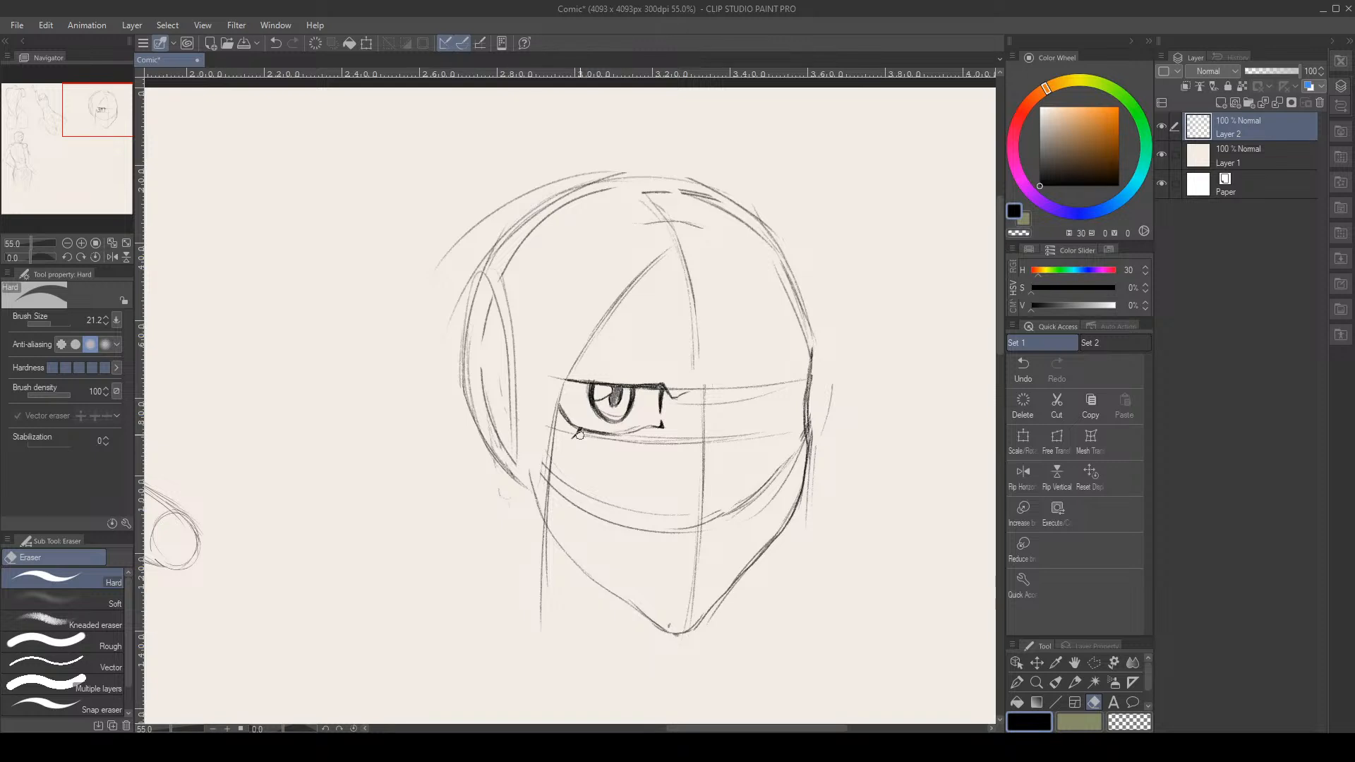
key(p)
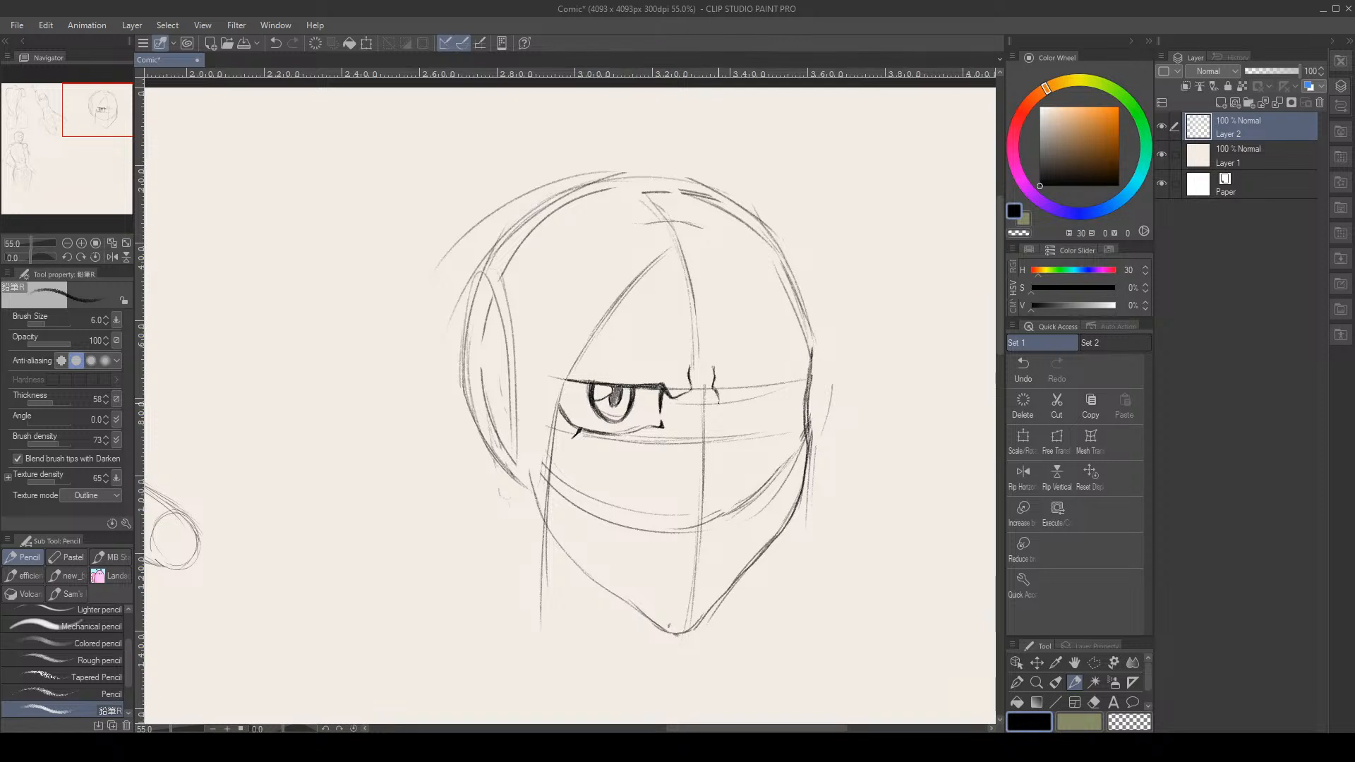
drag(717, 390, 723, 405)
key(e)
key(p)
Sketch the left eyebrow slanting down to the nose bridge, with a short angled tail at its outer end
drag(601, 365, 659, 381)
mouse_move(597, 362)
mouse_down()
mouse_move(696, 388)
mouse_move(681, 381)
mouse_up()
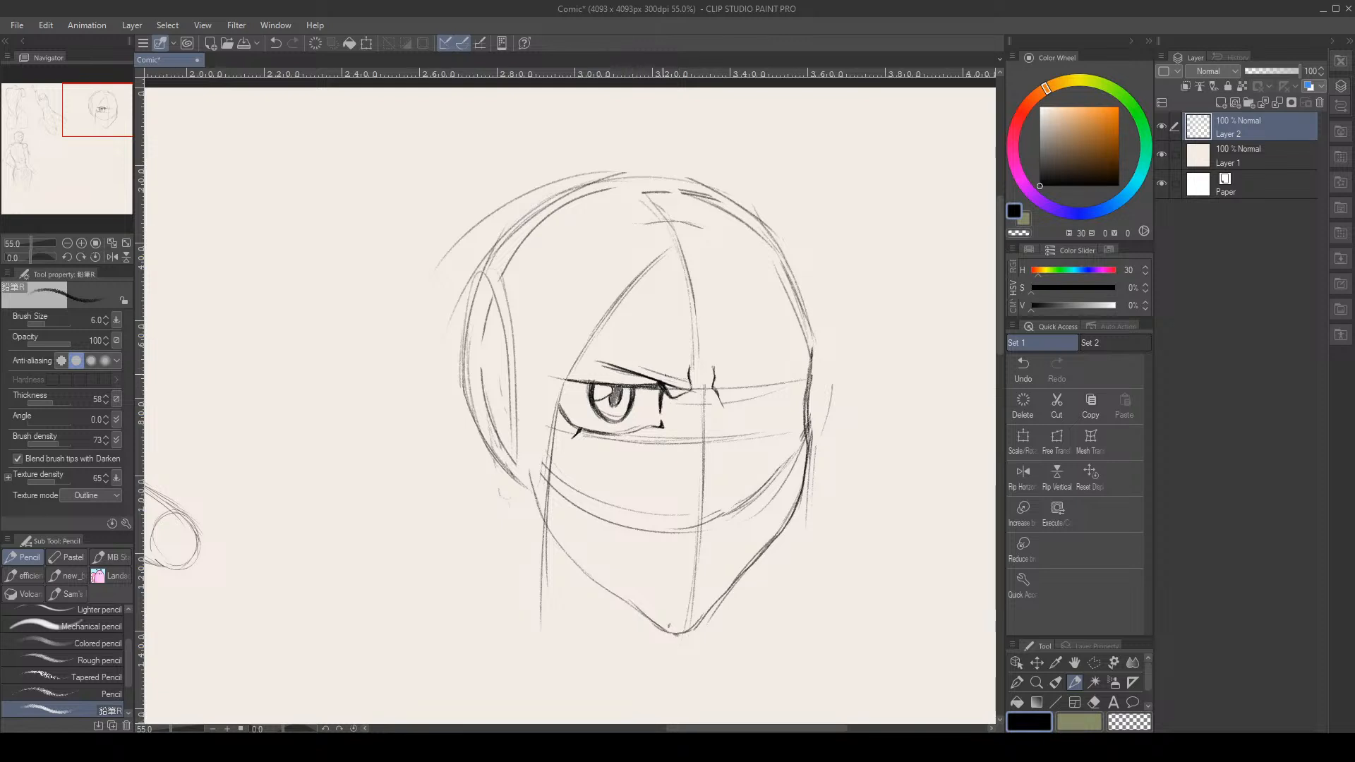
drag(610, 357, 658, 372)
drag(573, 366, 601, 361)
Sketch the right eyebrow rising from the nose bridge to the head's edge, with a small V notch under its inner end
scroll(674, 358, down, 5)
scroll(674, 358, up, 1)
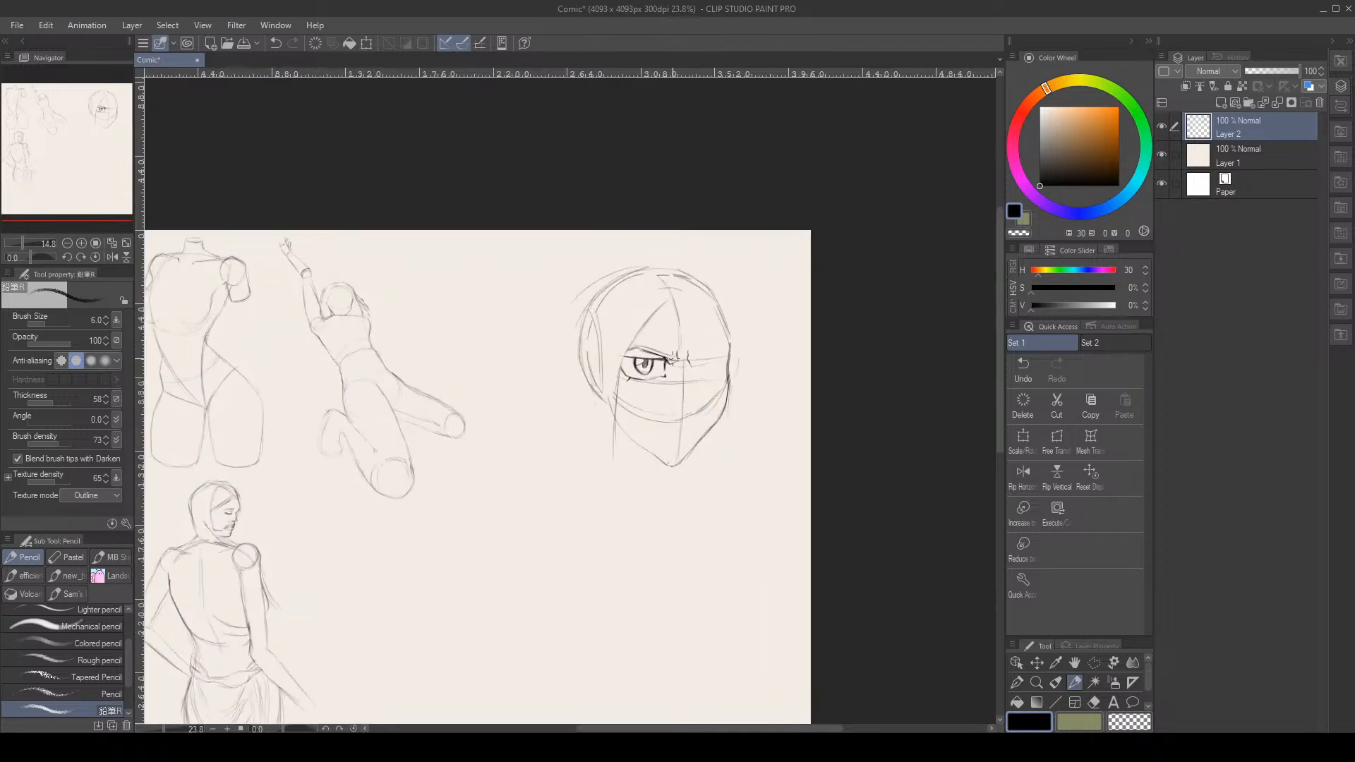
scroll(674, 358, up, 5)
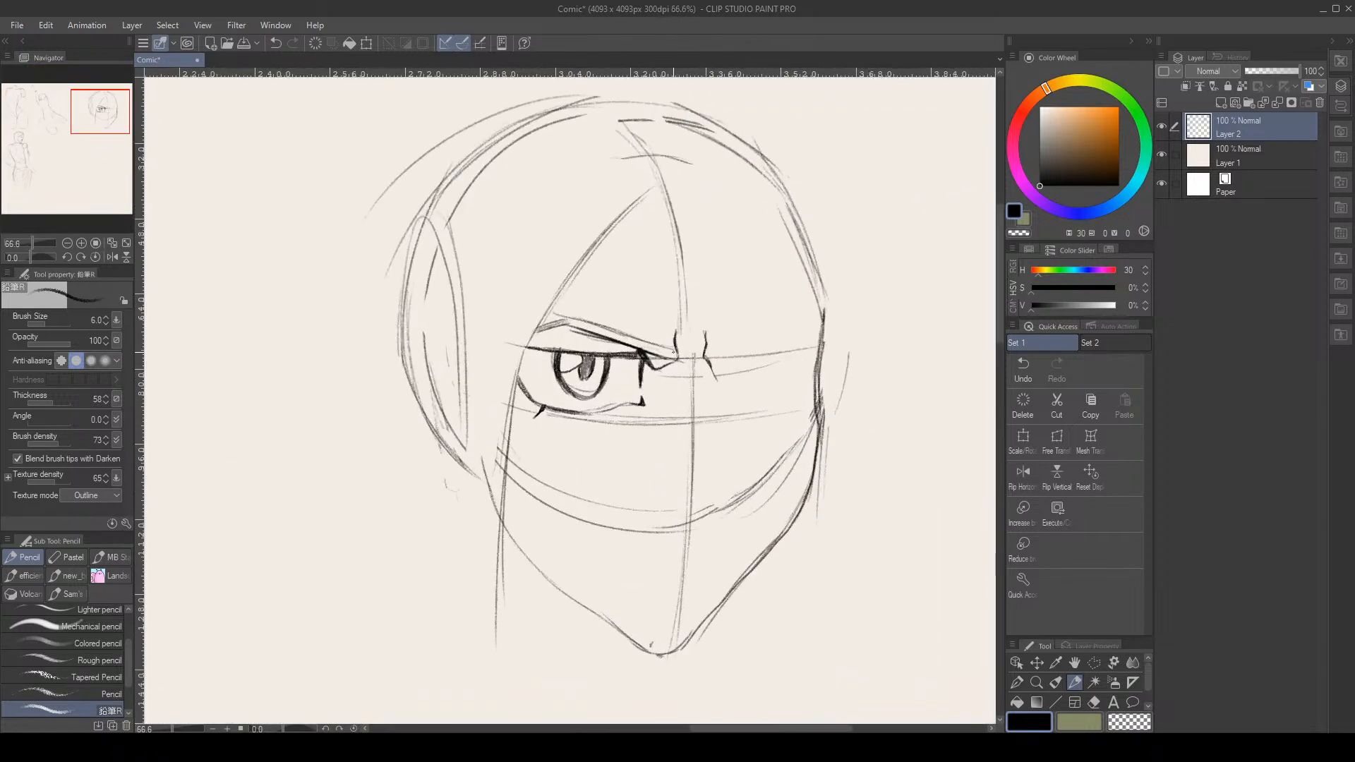
mouse_move(719, 344)
mouse_down()
mouse_move(793, 295)
mouse_move(700, 353)
mouse_move(752, 324)
mouse_up()
mouse_move(708, 349)
mouse_down()
mouse_move(790, 308)
mouse_move(827, 311)
mouse_up()
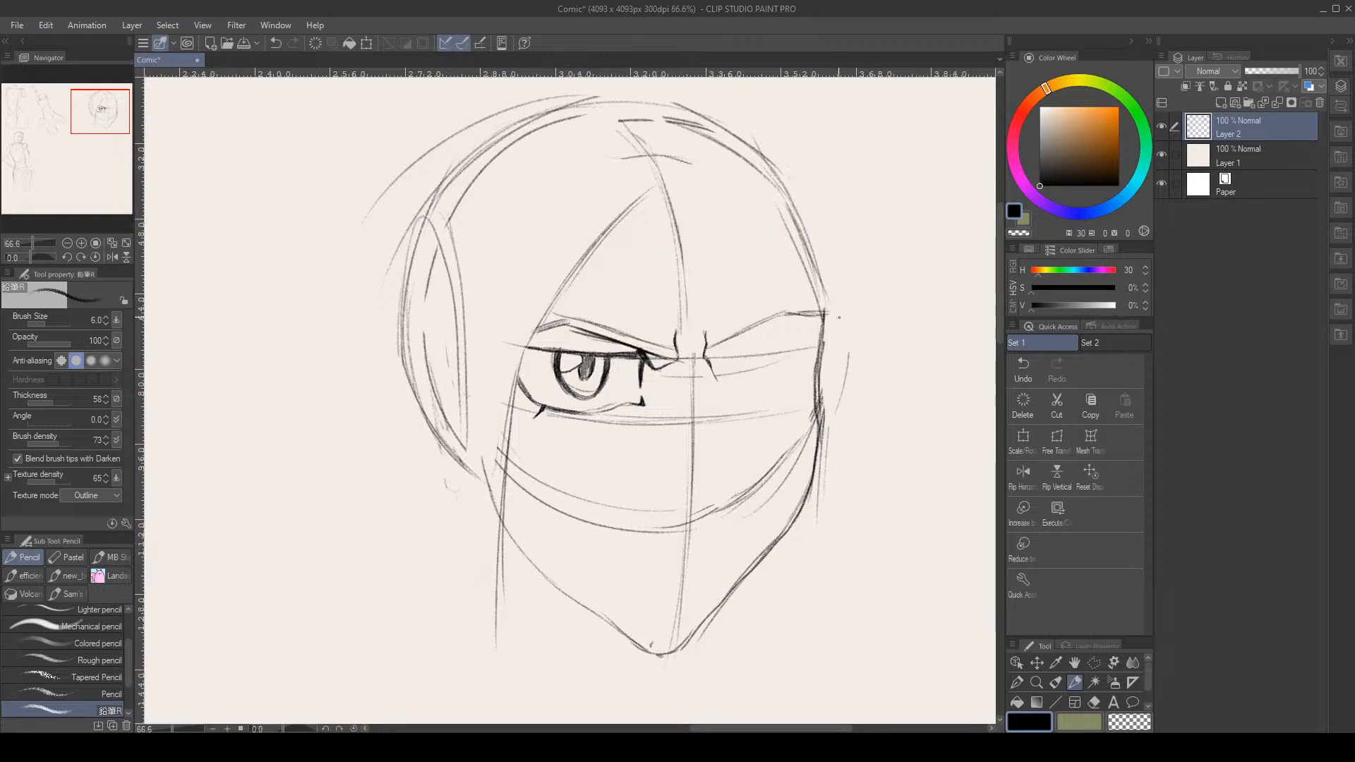
drag(708, 355, 821, 318)
drag(702, 361, 745, 337)
drag(712, 345, 756, 325)
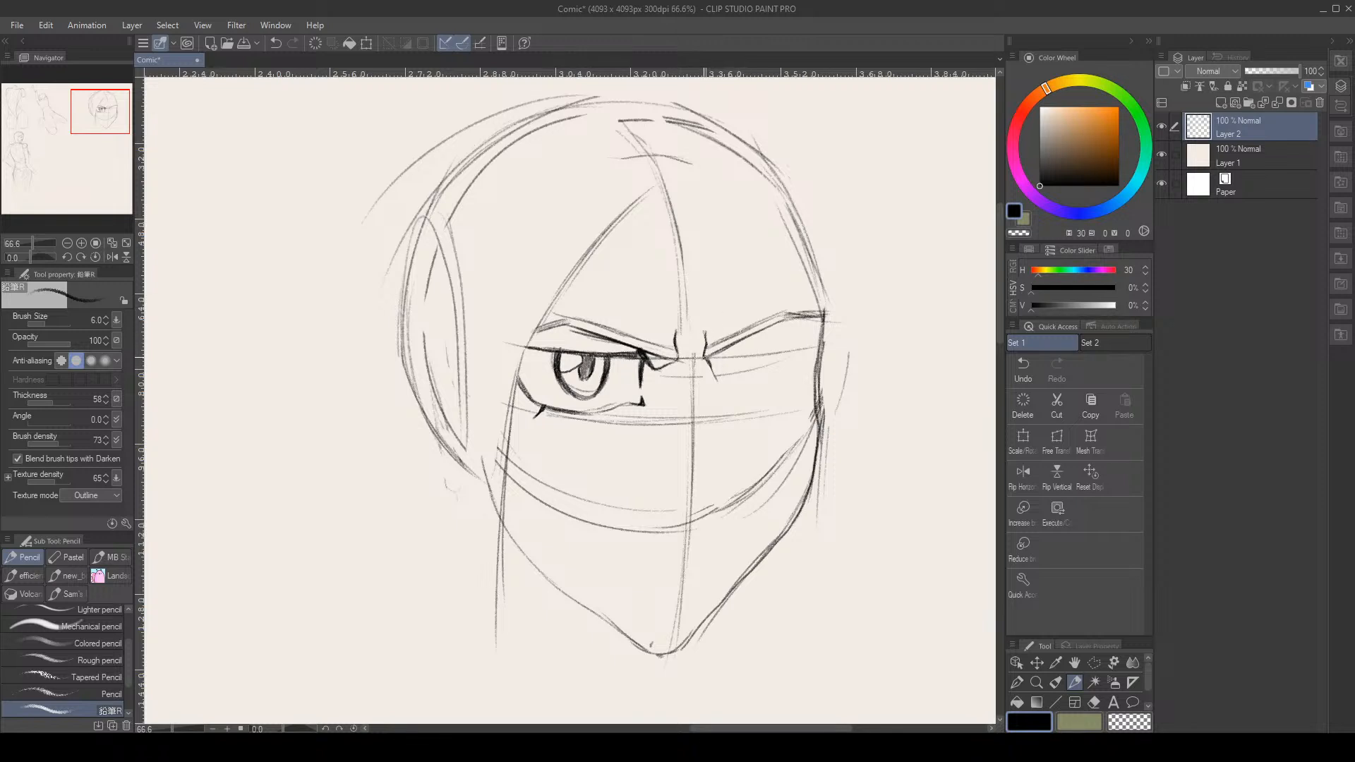
drag(705, 356, 710, 372)
drag(727, 368, 721, 382)
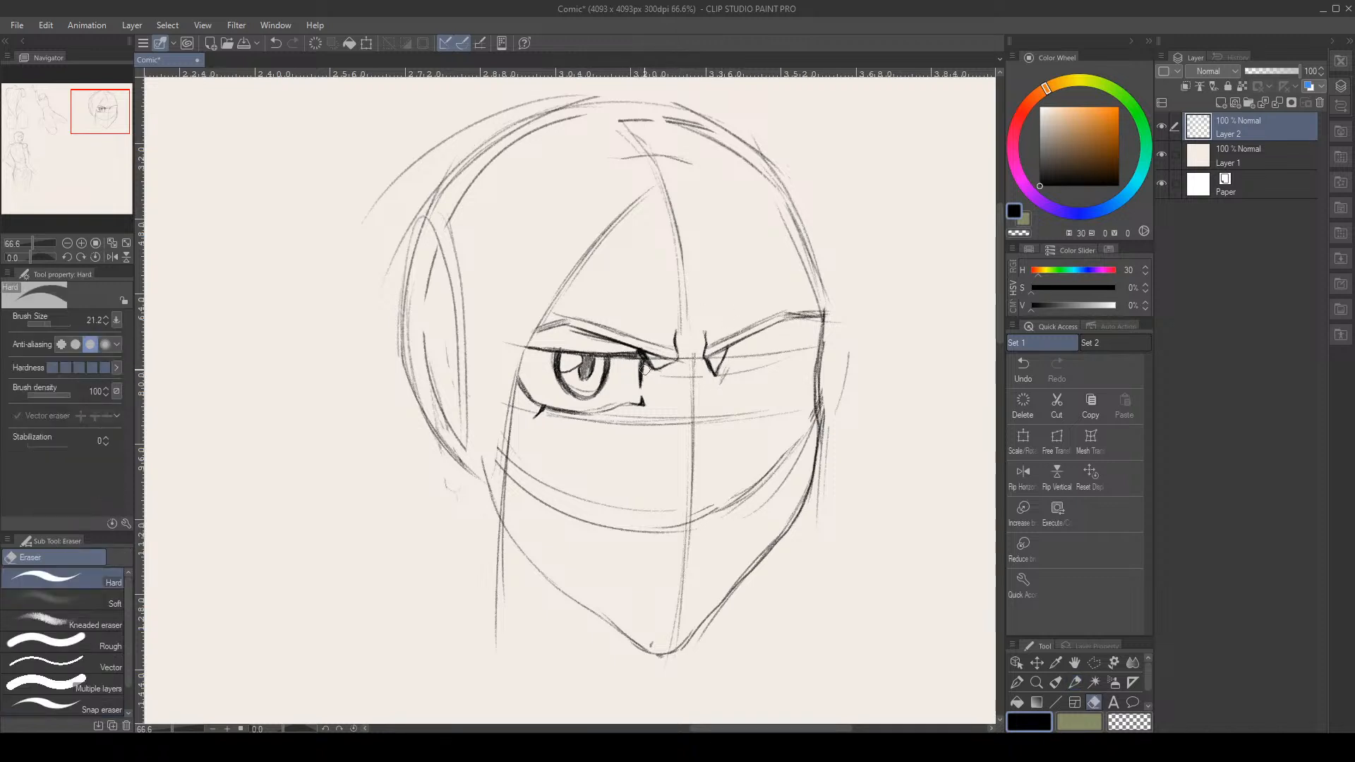
Adjust the left eye's inner corner stroke with a polyline selection and Scale/Rotate, deselect it, and reinforce the adjoining upper lid line
click(1094, 662)
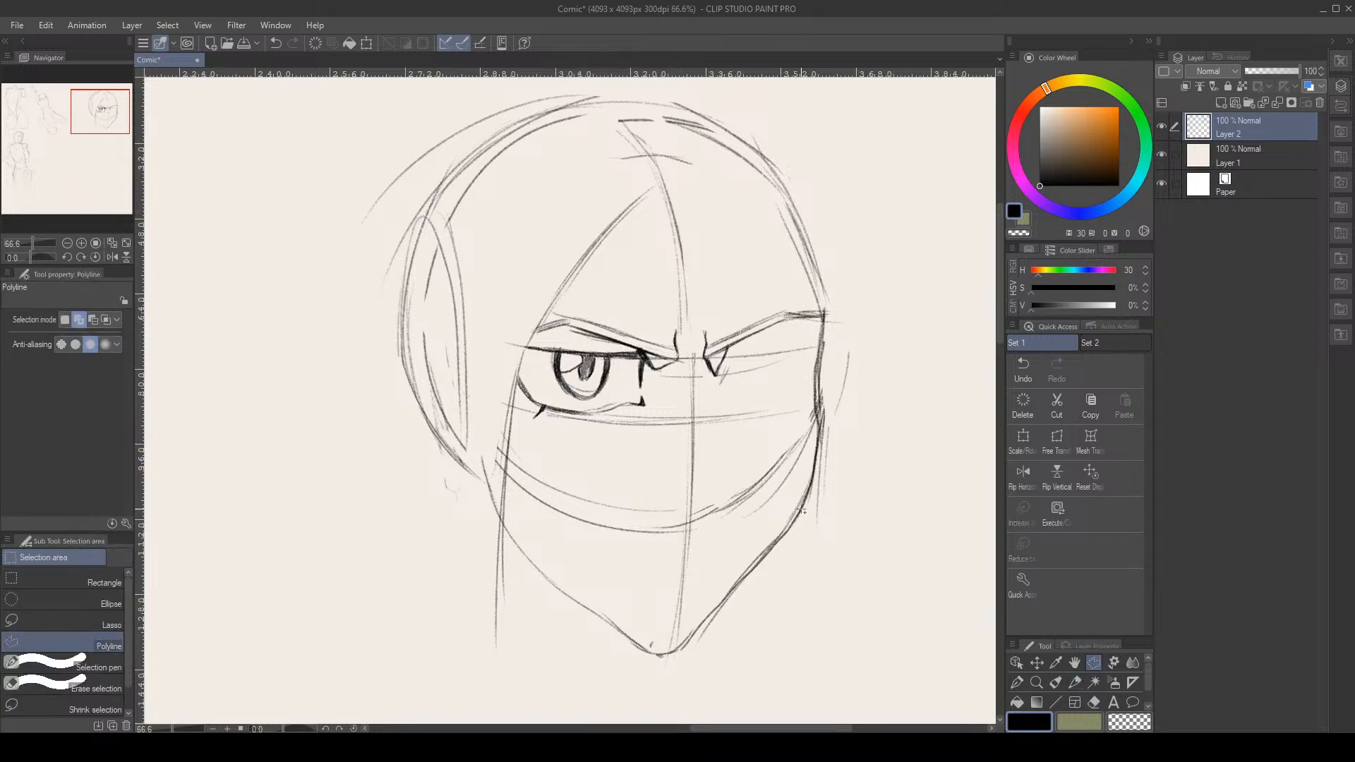
click(620, 345)
click(628, 374)
click(634, 351)
click(644, 360)
click(648, 369)
click(647, 384)
double_click(643, 396)
click(1056, 442)
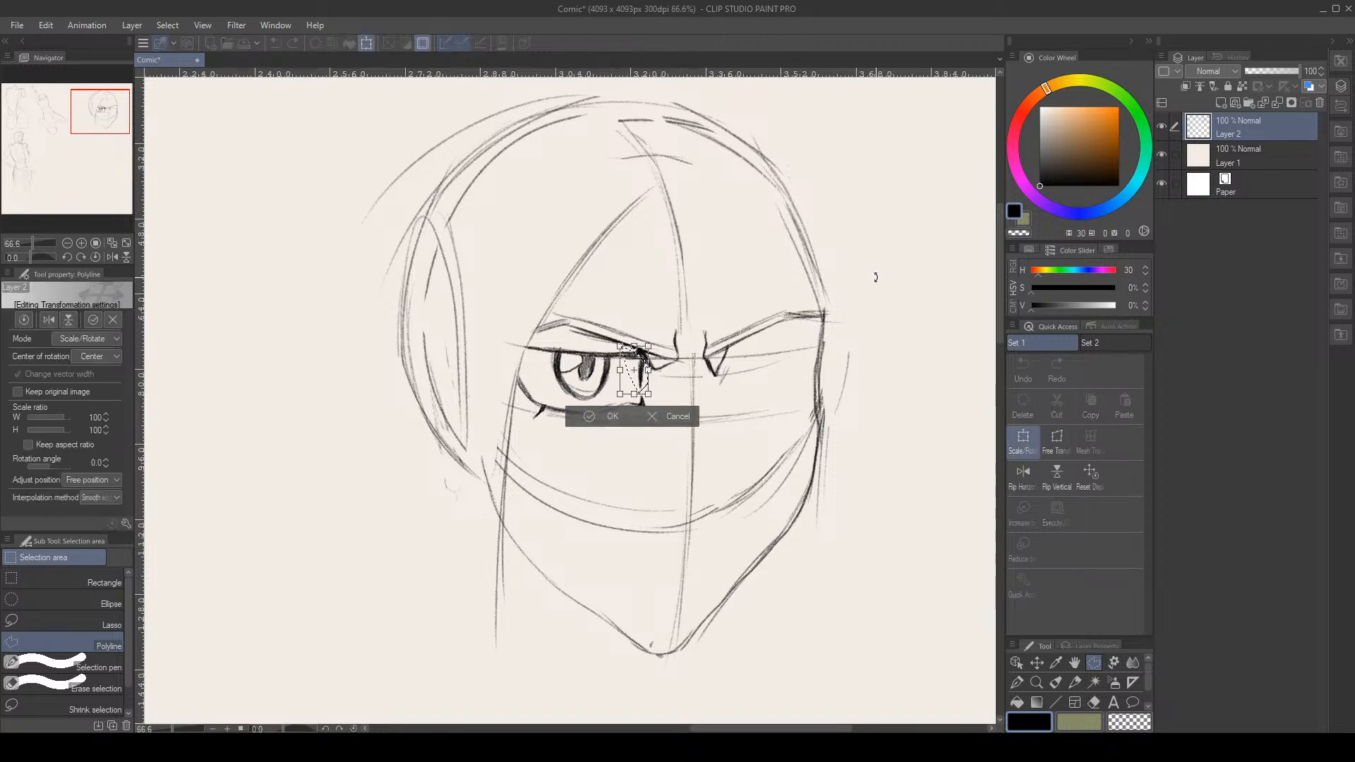
mouse_move(642, 351)
mouse_down()
mouse_move(626, 351)
mouse_move(655, 396)
mouse_up()
click(604, 418)
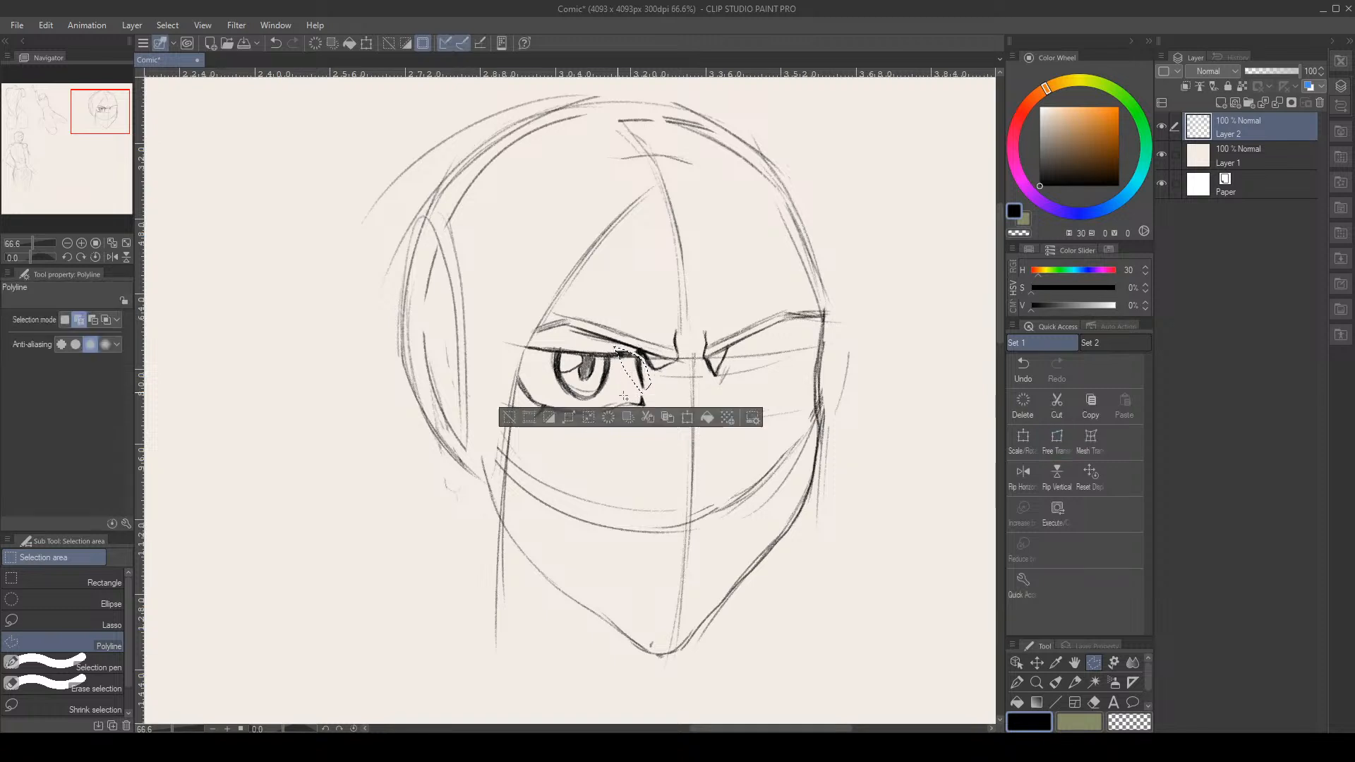
click(1070, 682)
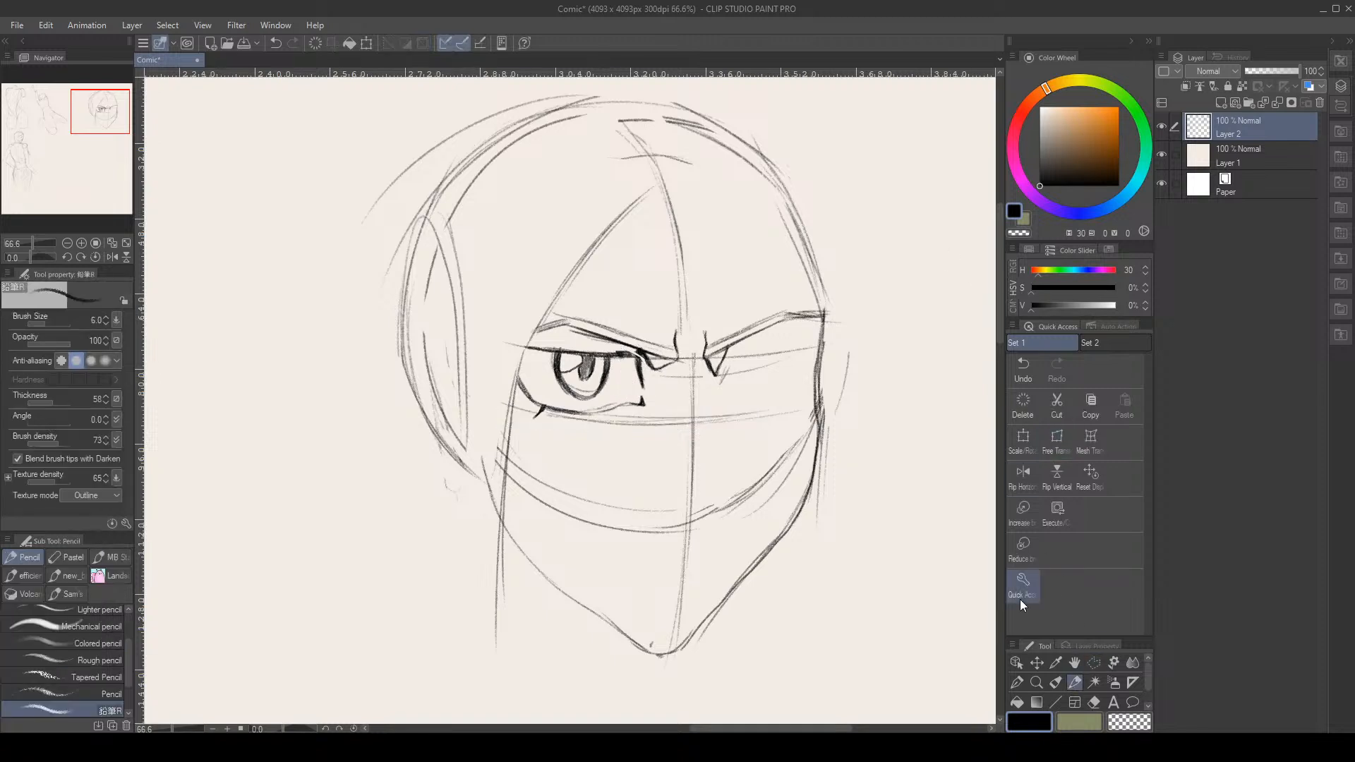
drag(601, 355, 642, 347)
Sketch the right eye's slanted inner edge and its upper lid line running outward beneath the brow
scroll(632, 300, down, 5)
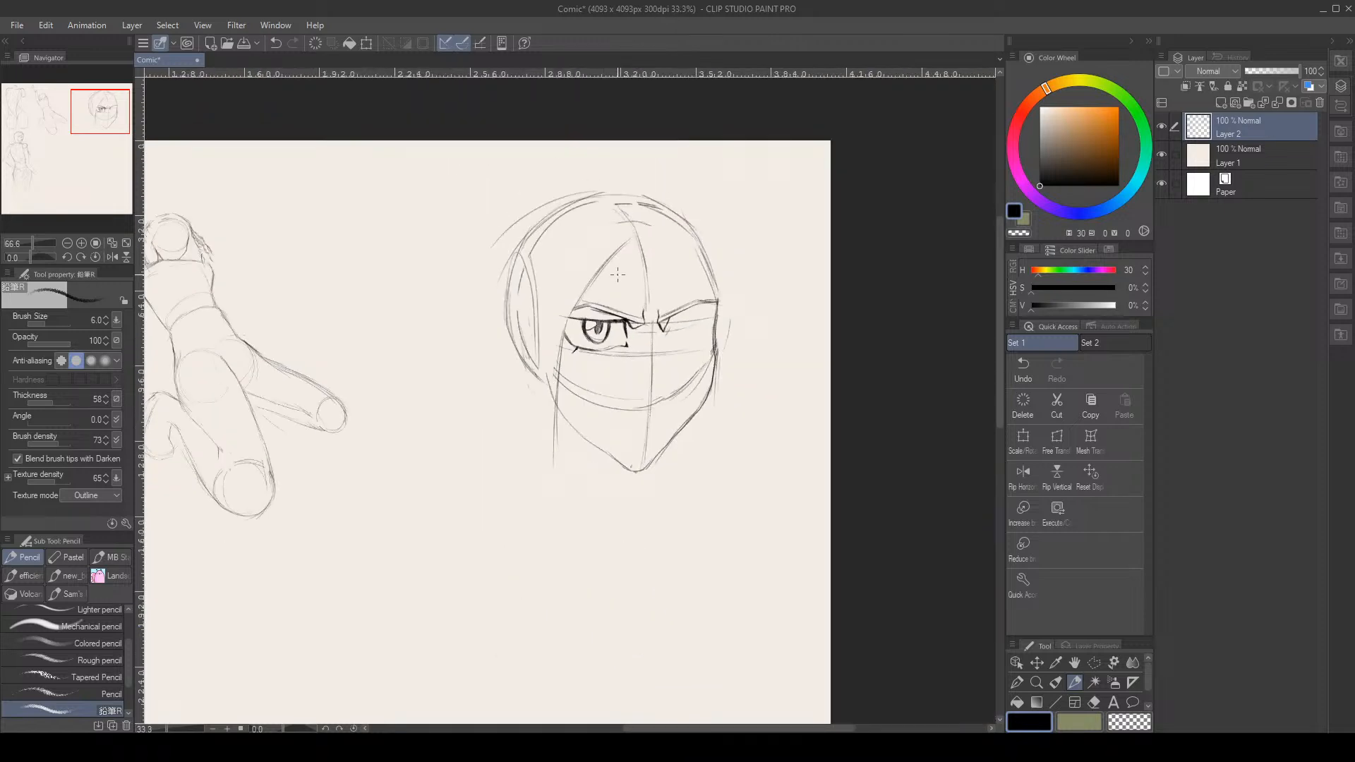
scroll(631, 299, up, 4)
scroll(631, 300, up, 1)
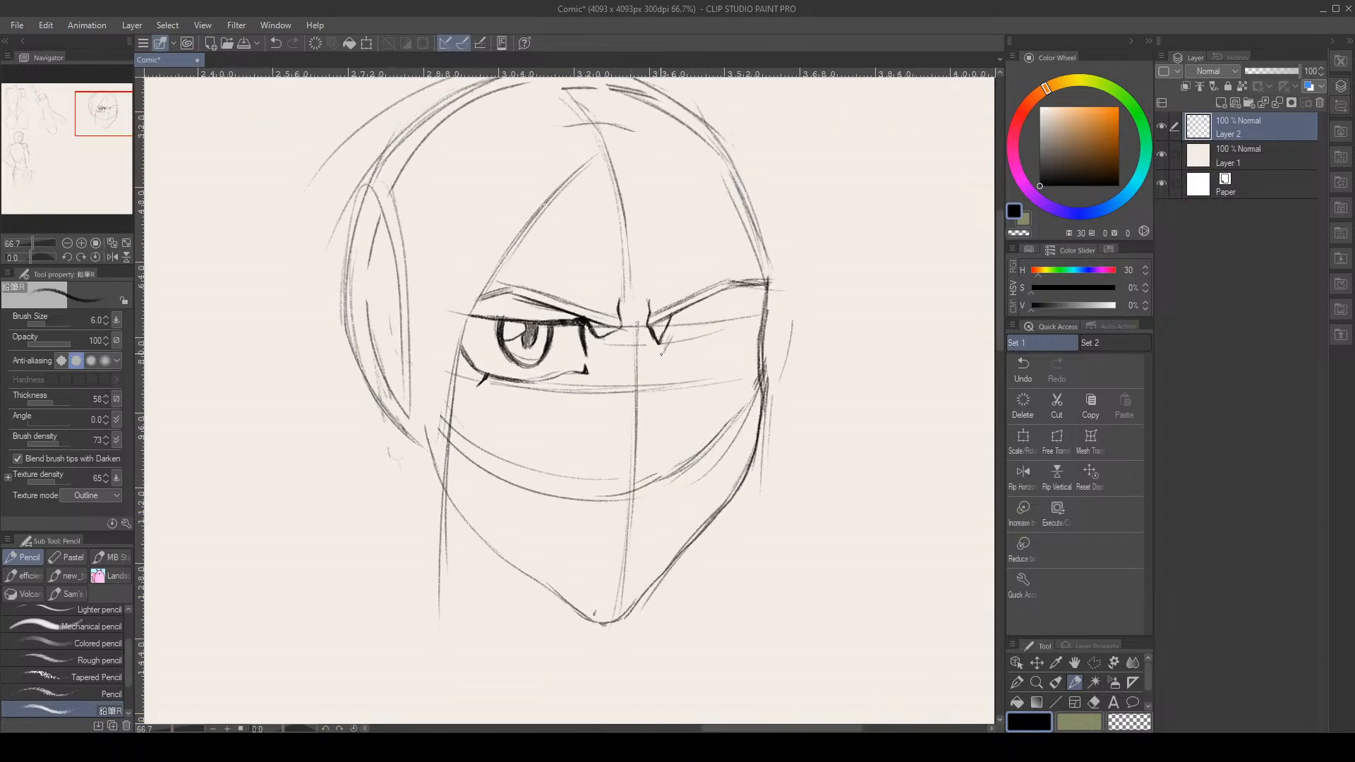
drag(673, 330, 662, 353)
drag(666, 339, 677, 316)
drag(689, 314, 729, 309)
Sketch a curved contour from the forehead's centre line to the right brow's outer end and down beside the eye
drag(611, 151, 726, 241)
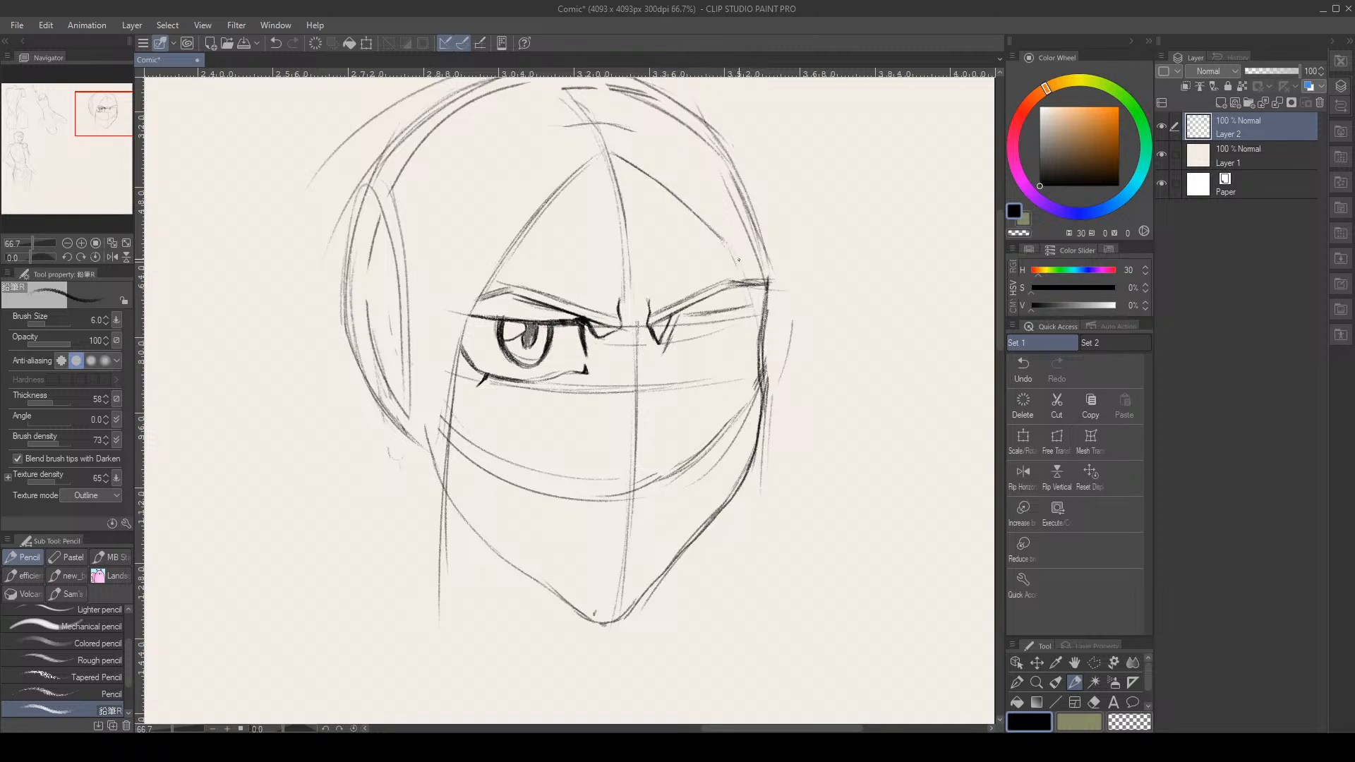
drag(739, 259, 760, 352)
drag(767, 285, 757, 379)
mouse_move(726, 310)
mouse_down()
mouse_move(746, 308)
mouse_move(740, 342)
mouse_up()
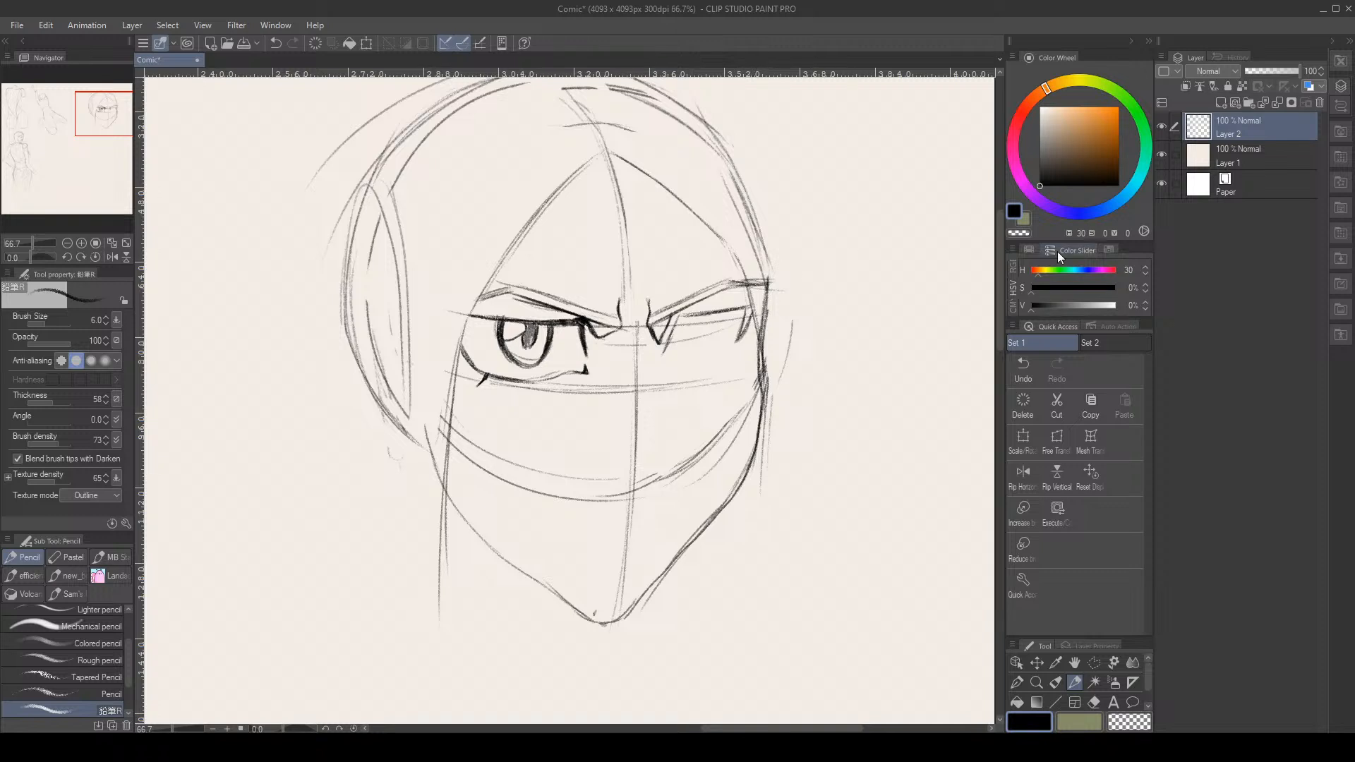
click(1027, 366)
click(1026, 367)
click(1027, 367)
click(1027, 366)
click(1028, 366)
click(1026, 363)
Erase the lower guide line crossing the right eye and the nose bridge
key(e)
drag(739, 331, 614, 347)
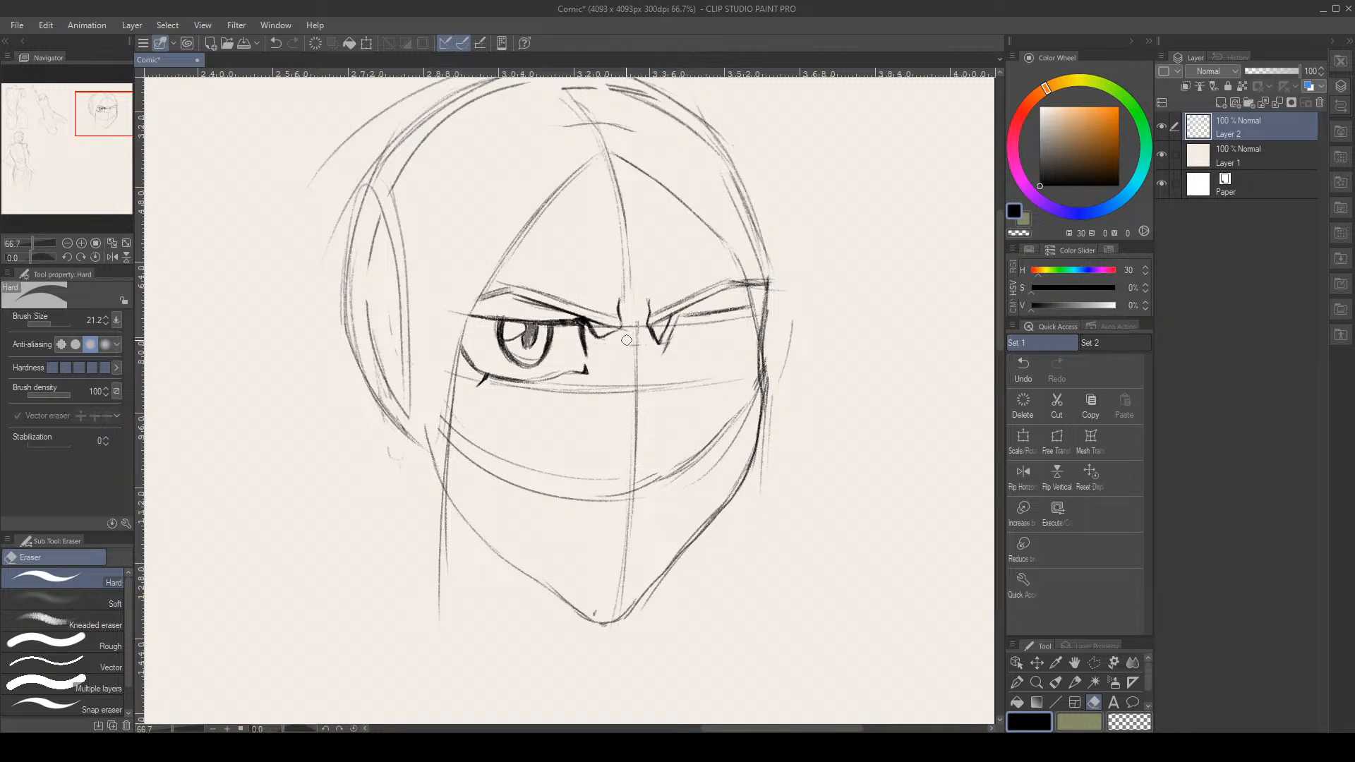
key(p)
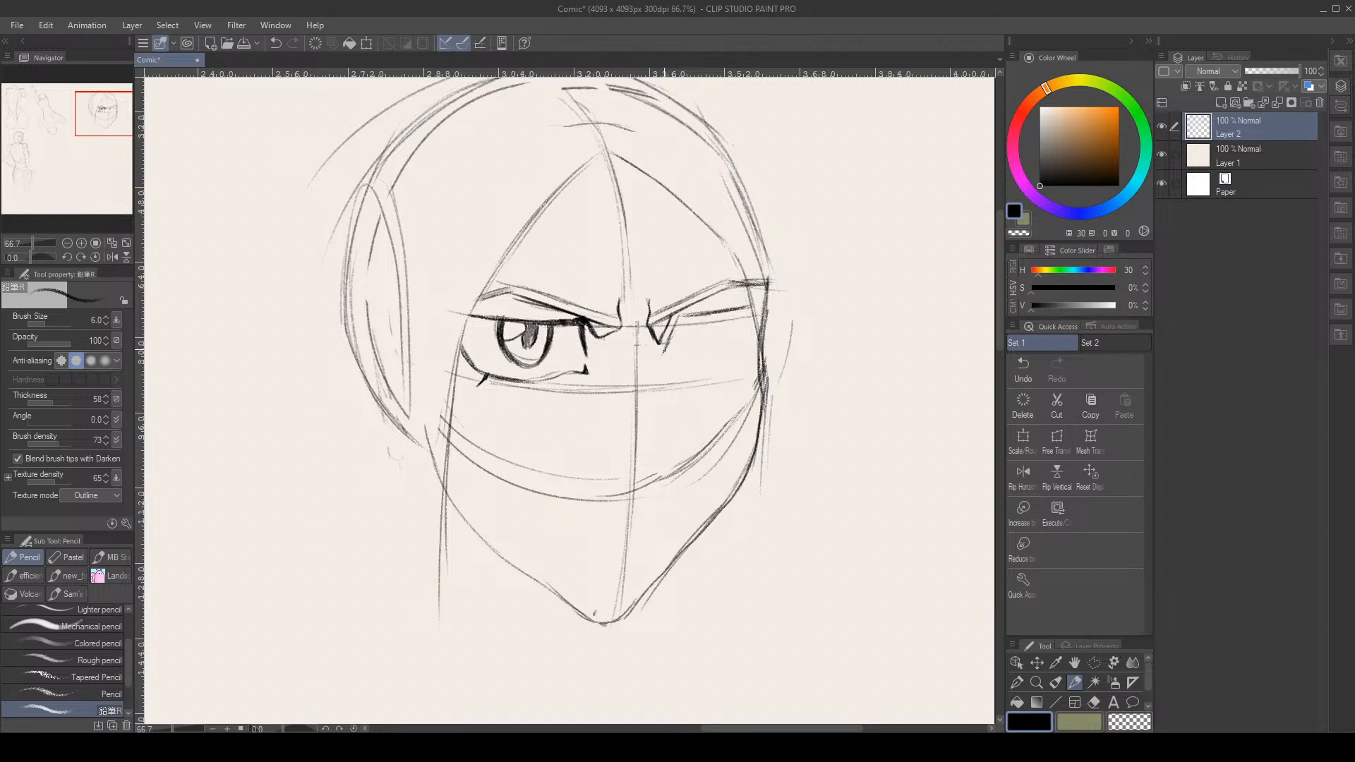
Darken the right eye's inner edge and upper lid, add a downward outer corner stroke, and trim it with the eraser
drag(666, 347, 684, 314)
mouse_move(731, 311)
mouse_down()
mouse_move(686, 319)
mouse_move(748, 307)
mouse_up()
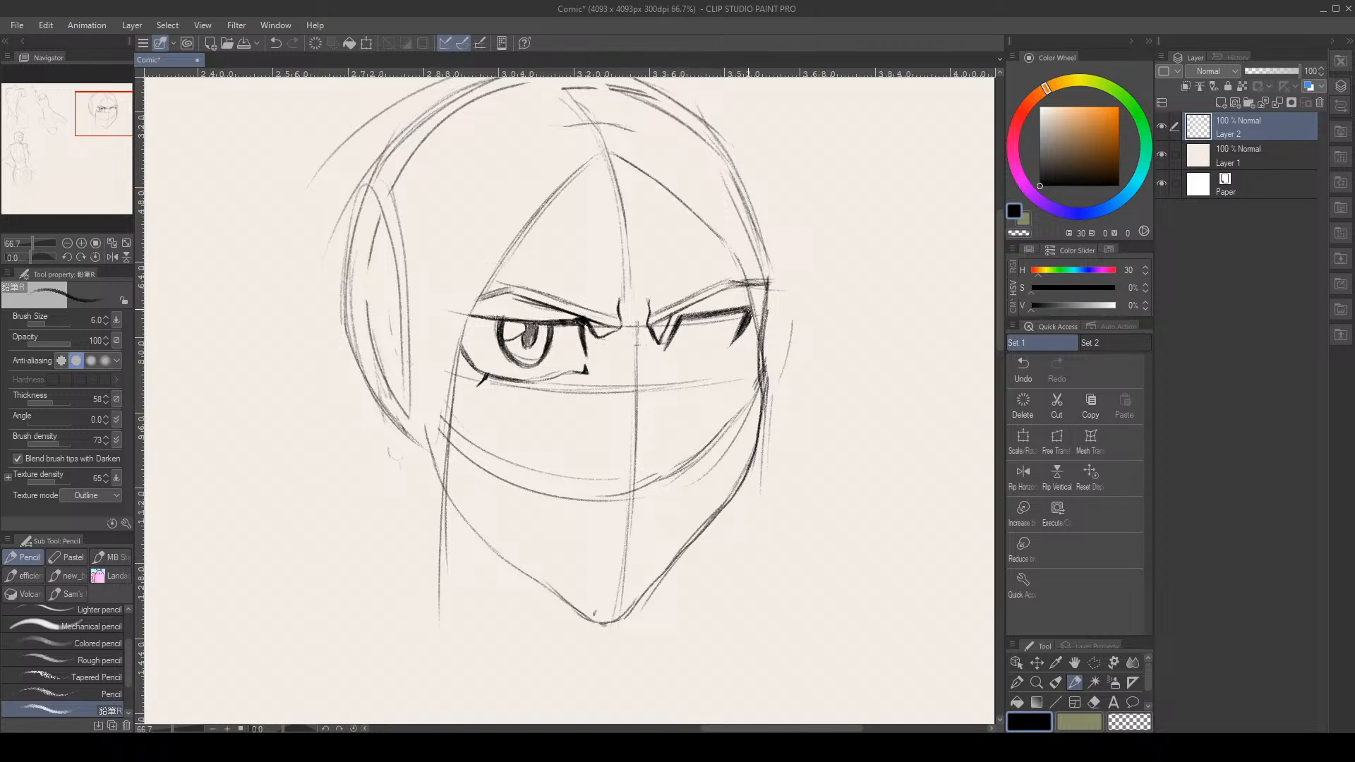
key(e)
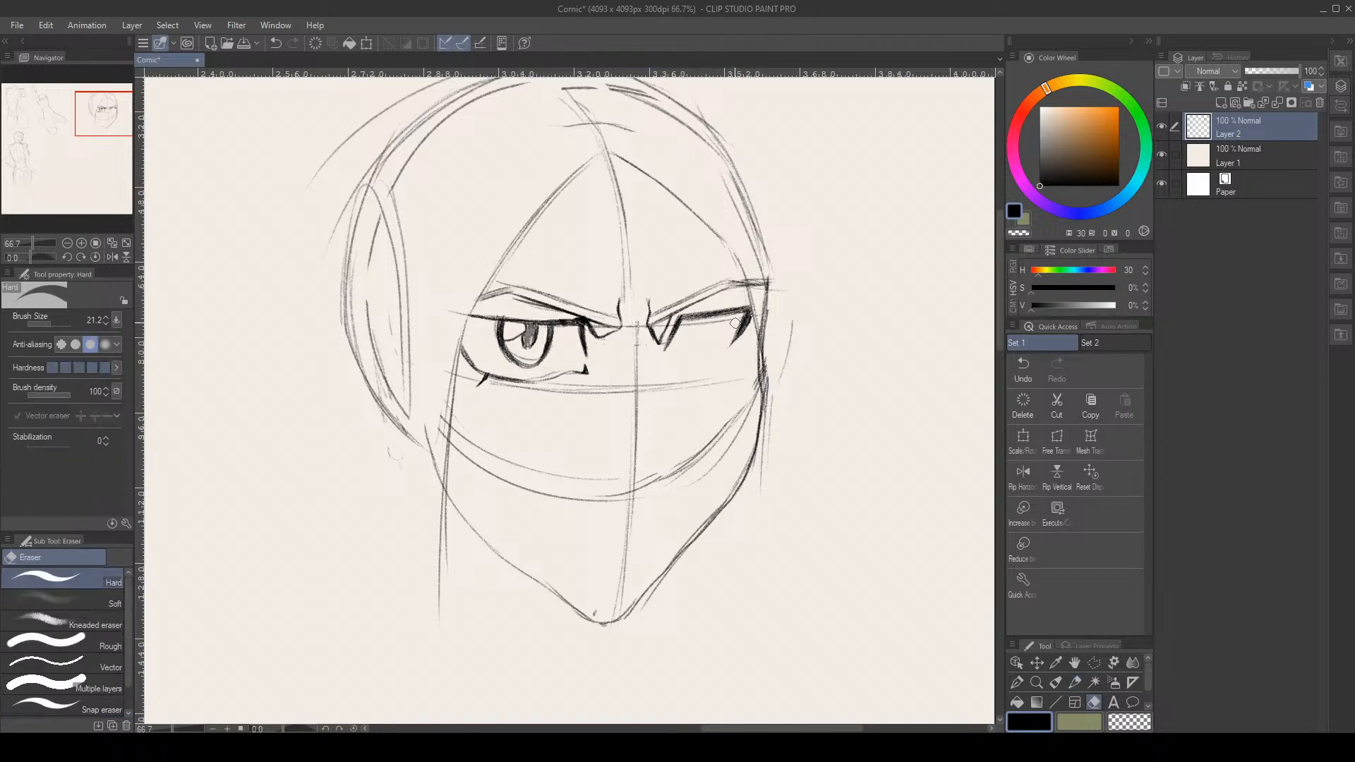
key(p)
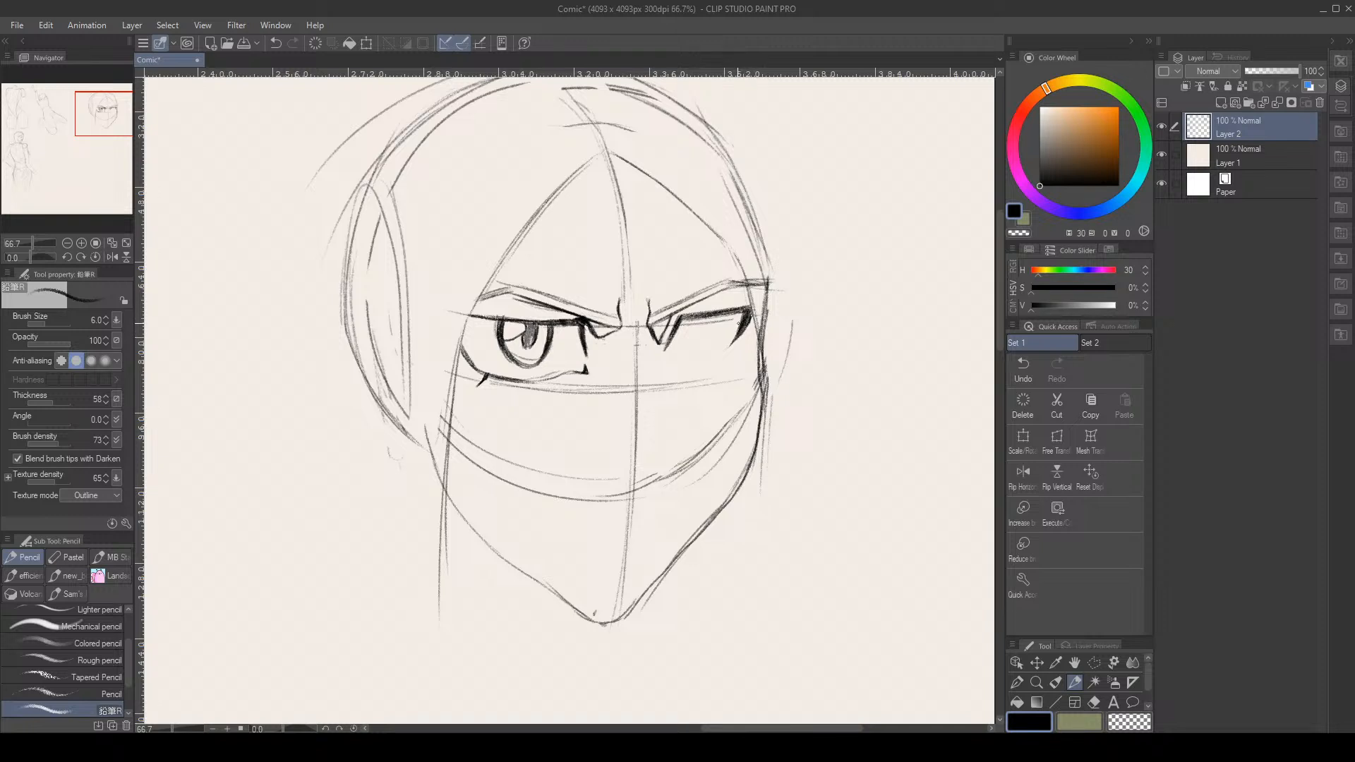
key(e)
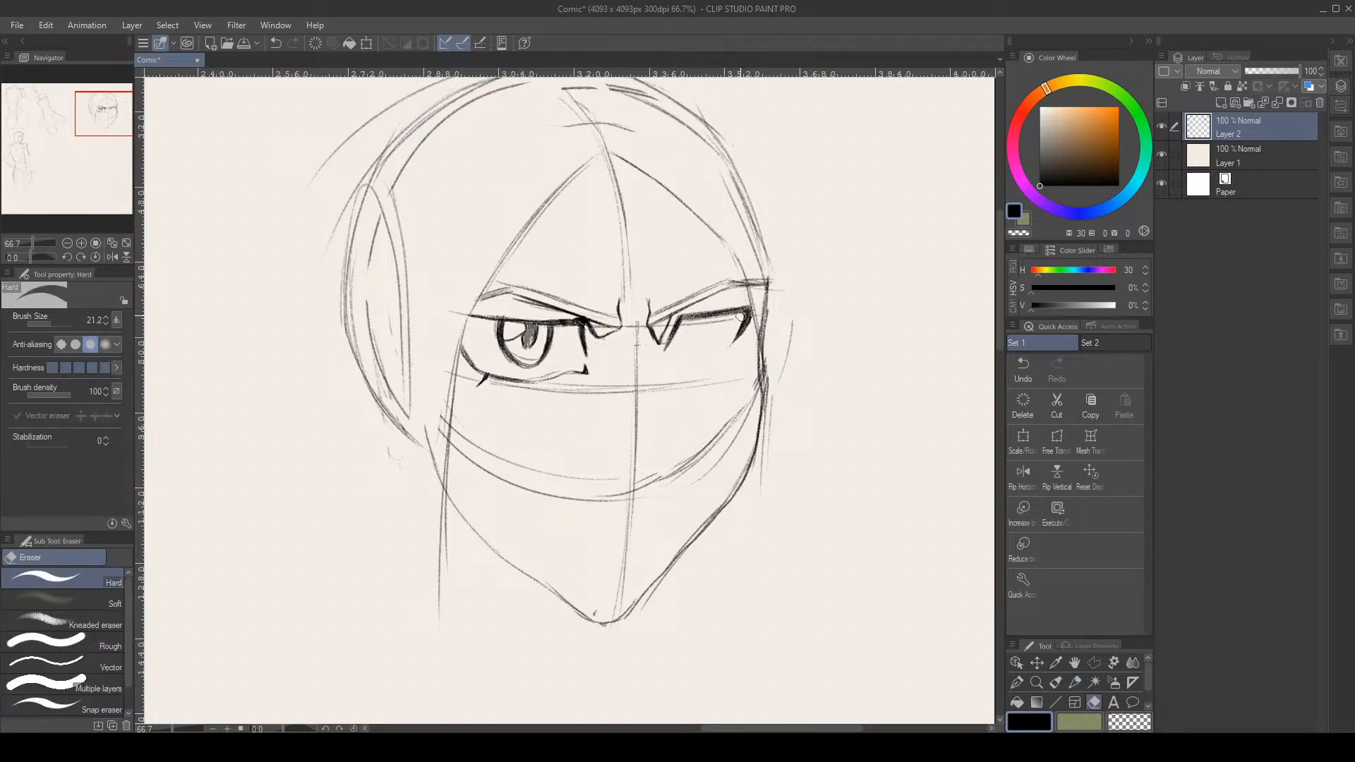
key(p)
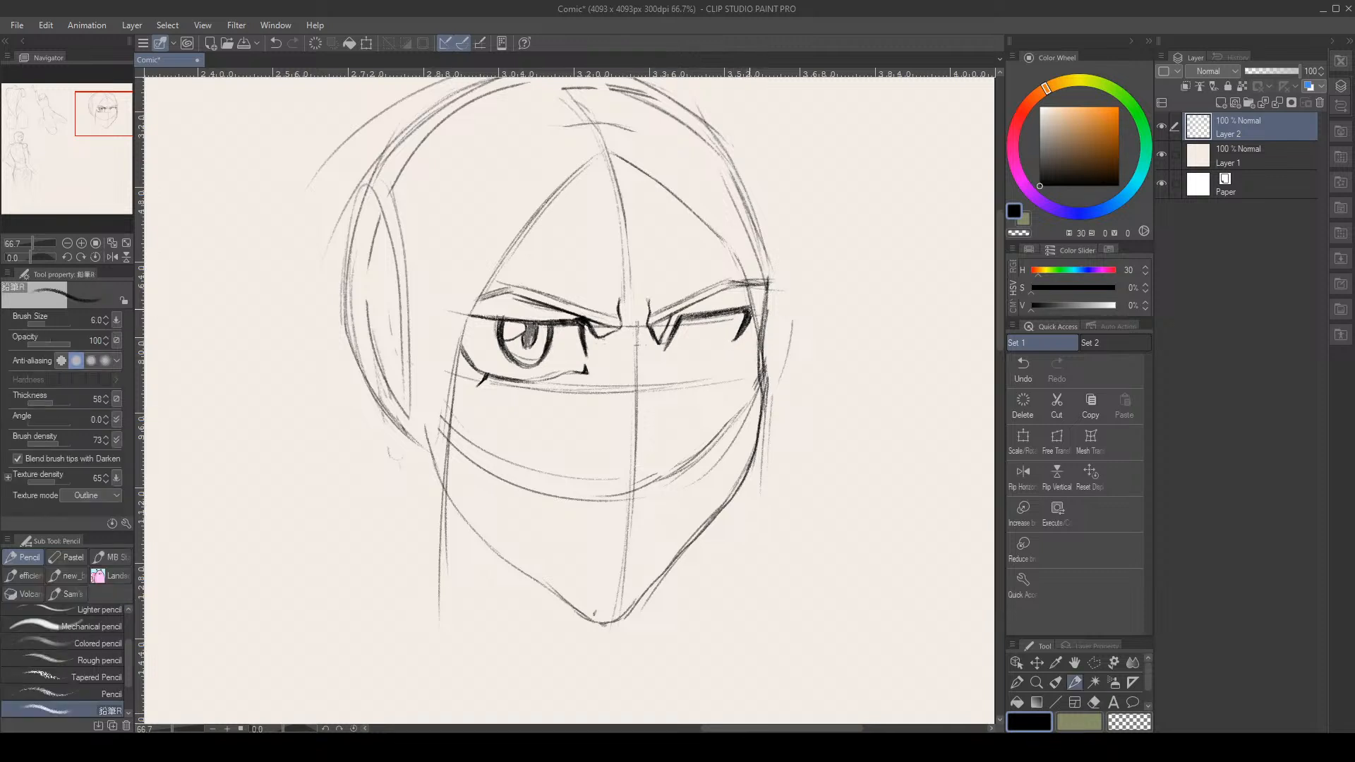
Erase the lower part of the right eye's outer corner stroke and thicken the left eye's outer lower lid curve
key(e)
drag(730, 340, 738, 330)
key(p)
drag(462, 341, 496, 375)
key(e)
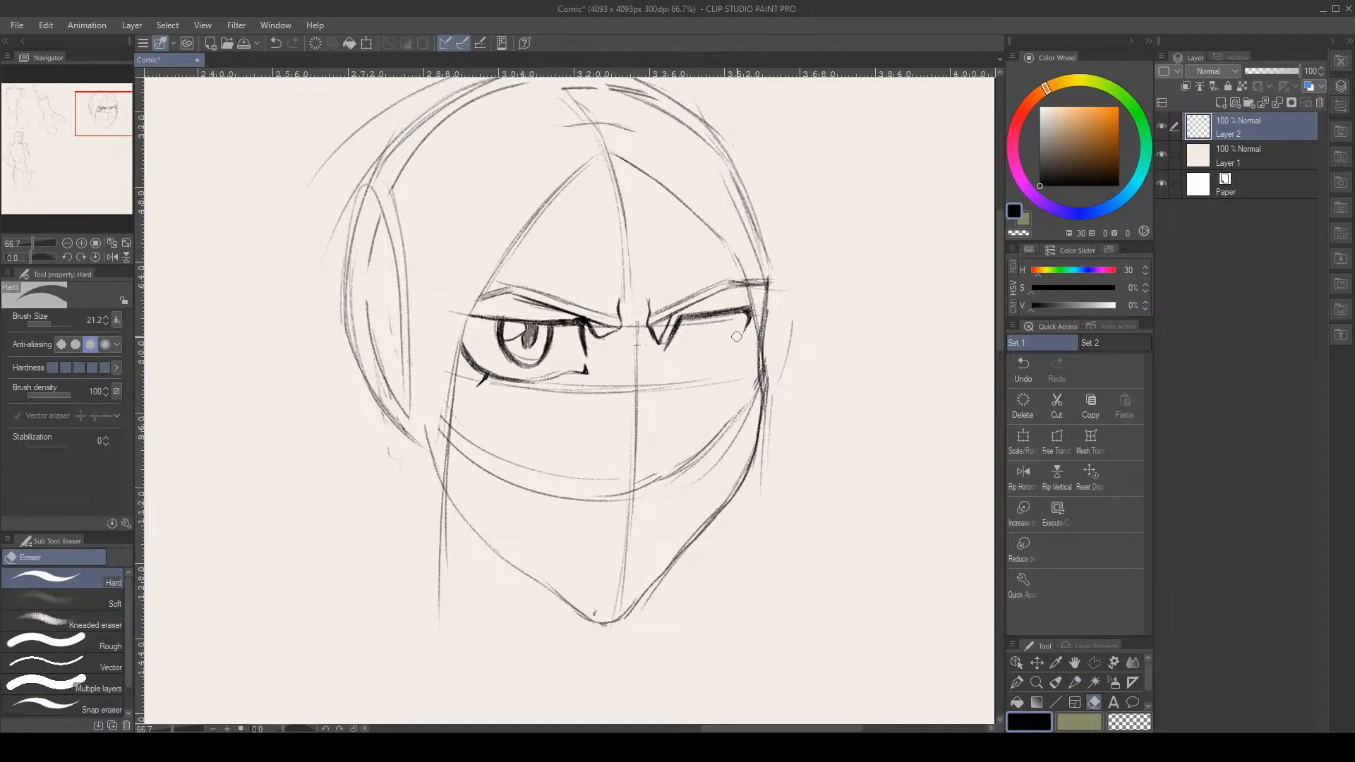
Redraw the right eye's outer corner as a tapered stroke curving down and inward, and clean up below it
key(p)
drag(746, 313, 741, 329)
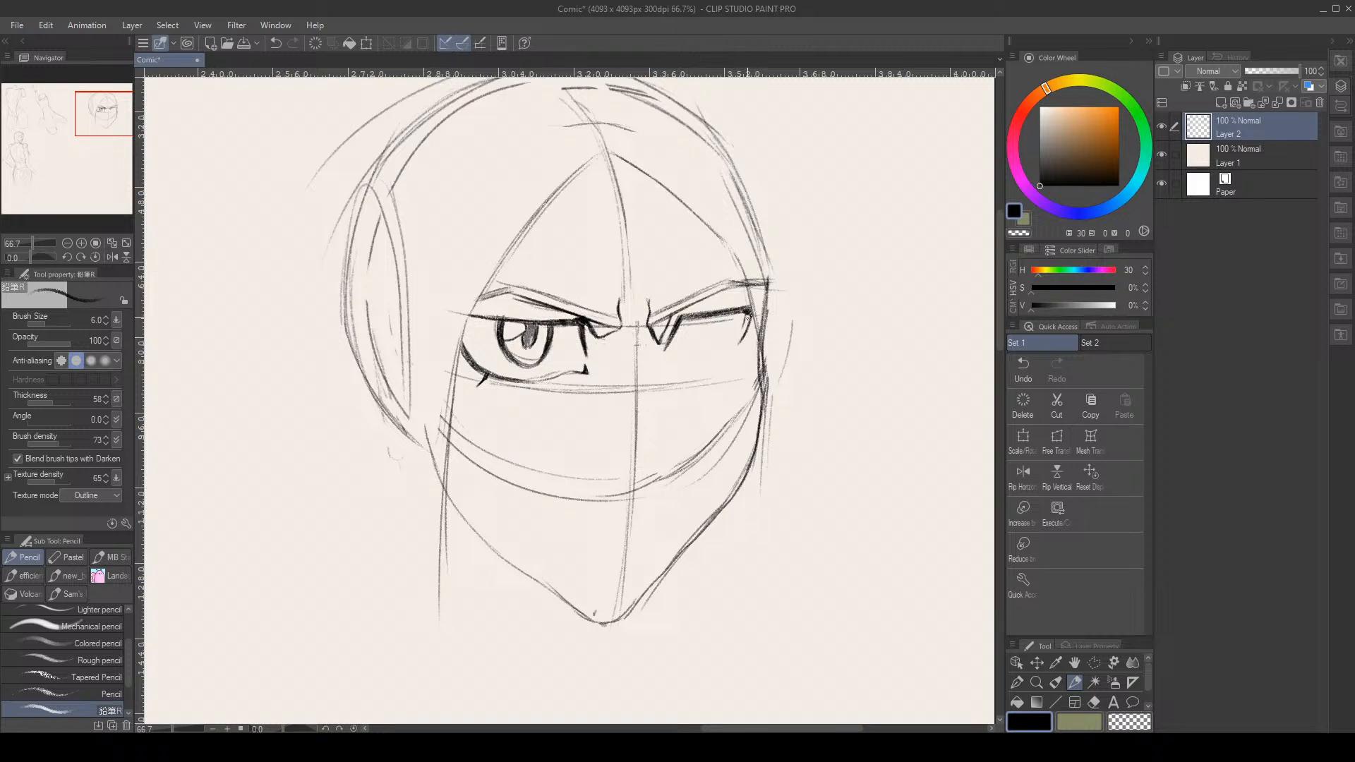
drag(746, 311, 739, 344)
key(e)
drag(707, 366, 730, 351)
Draw the right eye's lower lid on the rotated canvas and reset the canvas rotation
drag(31, 257, 77, 236)
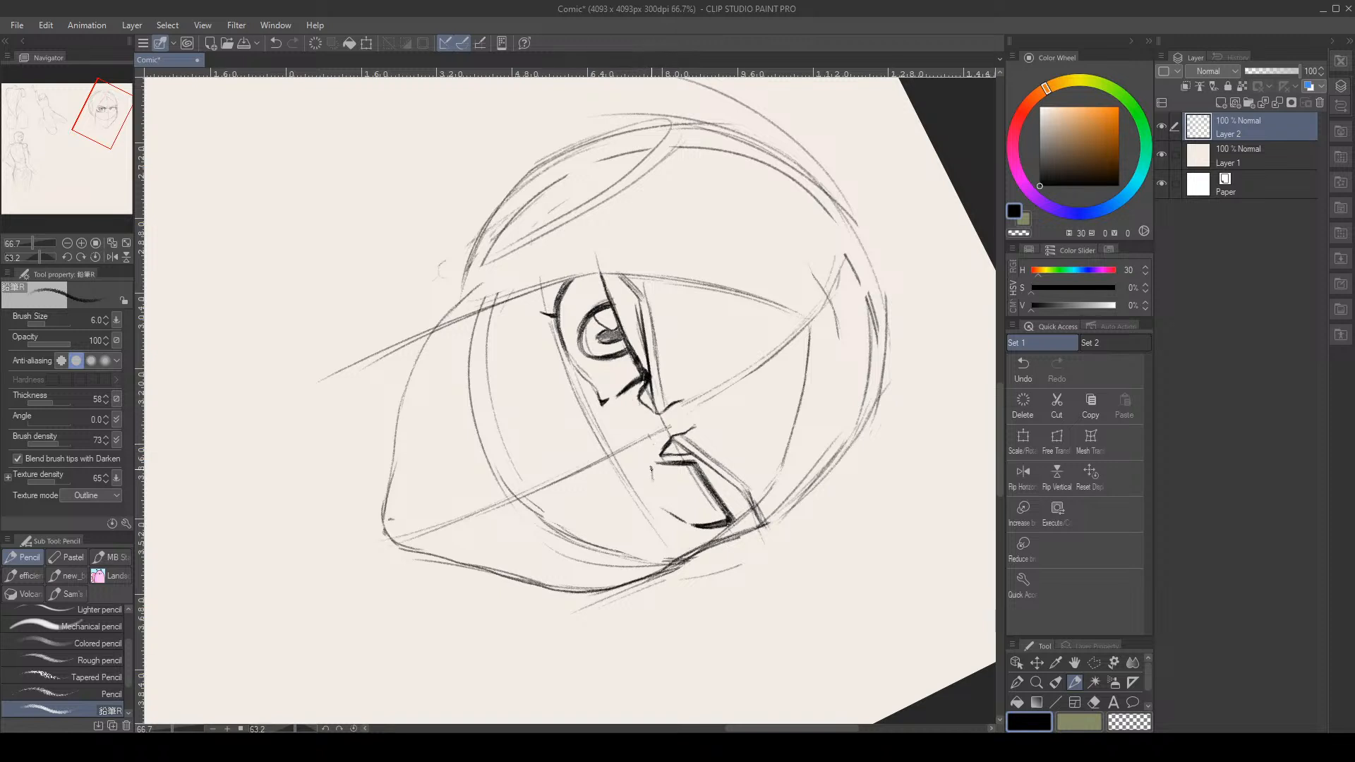
mouse_move(651, 469)
mouse_down()
mouse_move(658, 509)
mouse_move(659, 498)
mouse_move(683, 522)
mouse_up()
click(96, 257)
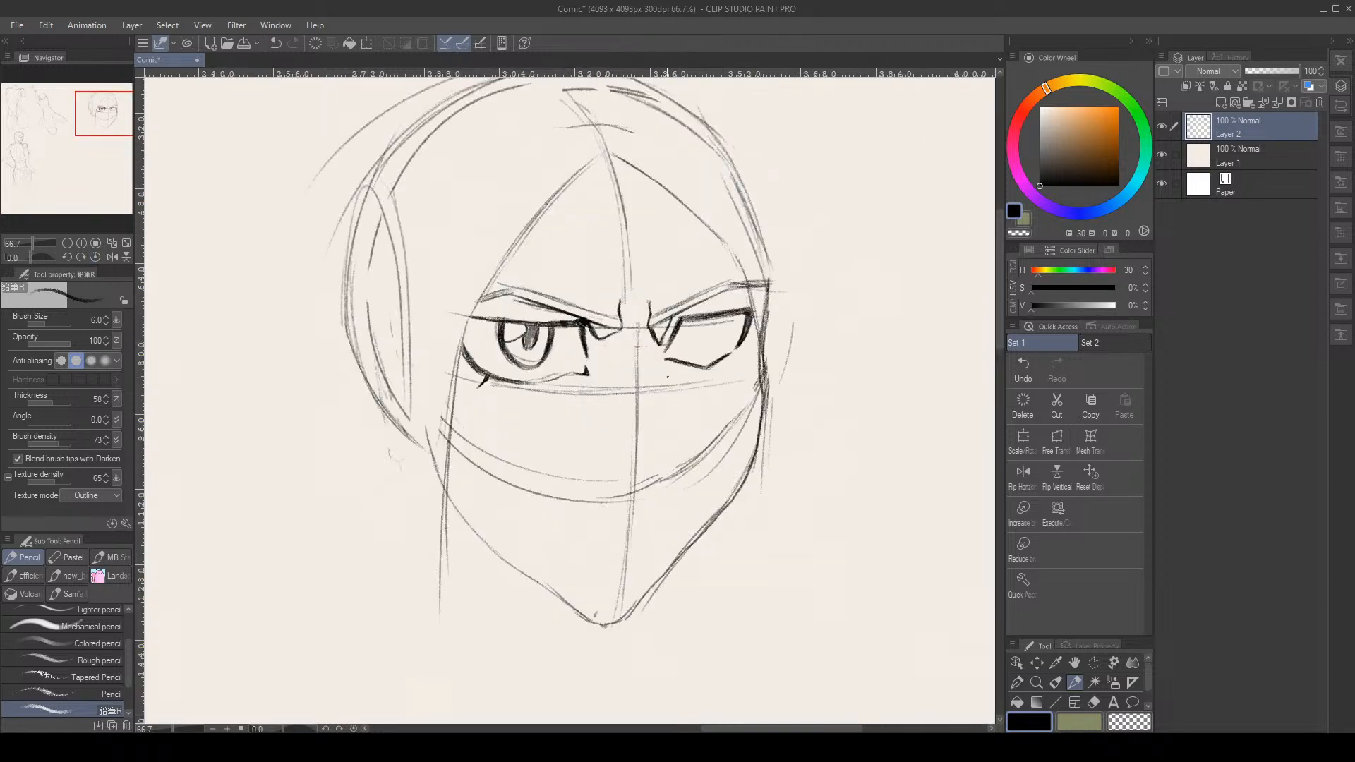
scroll(668, 378, down, 6)
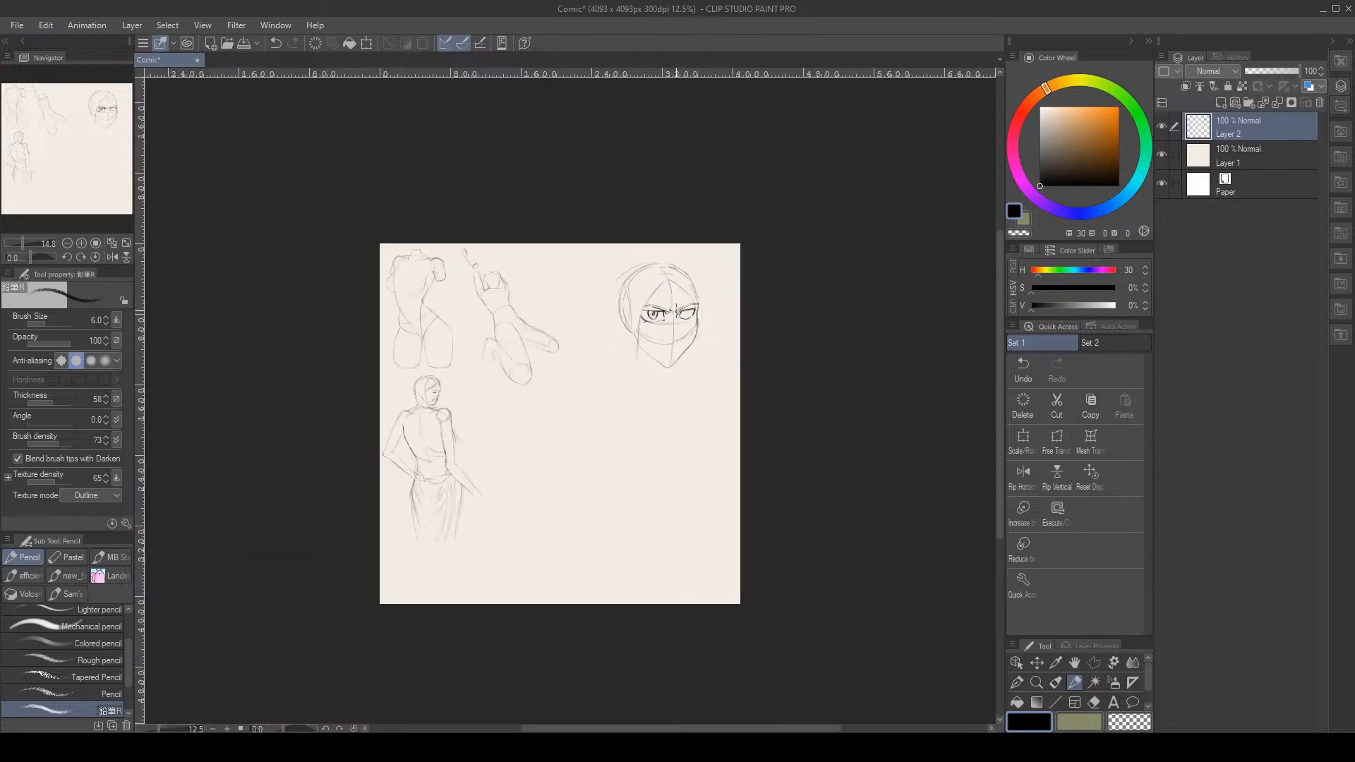
Select the whole right eye with a closed polyline selection around its lids and corners
scroll(698, 288, up, 8)
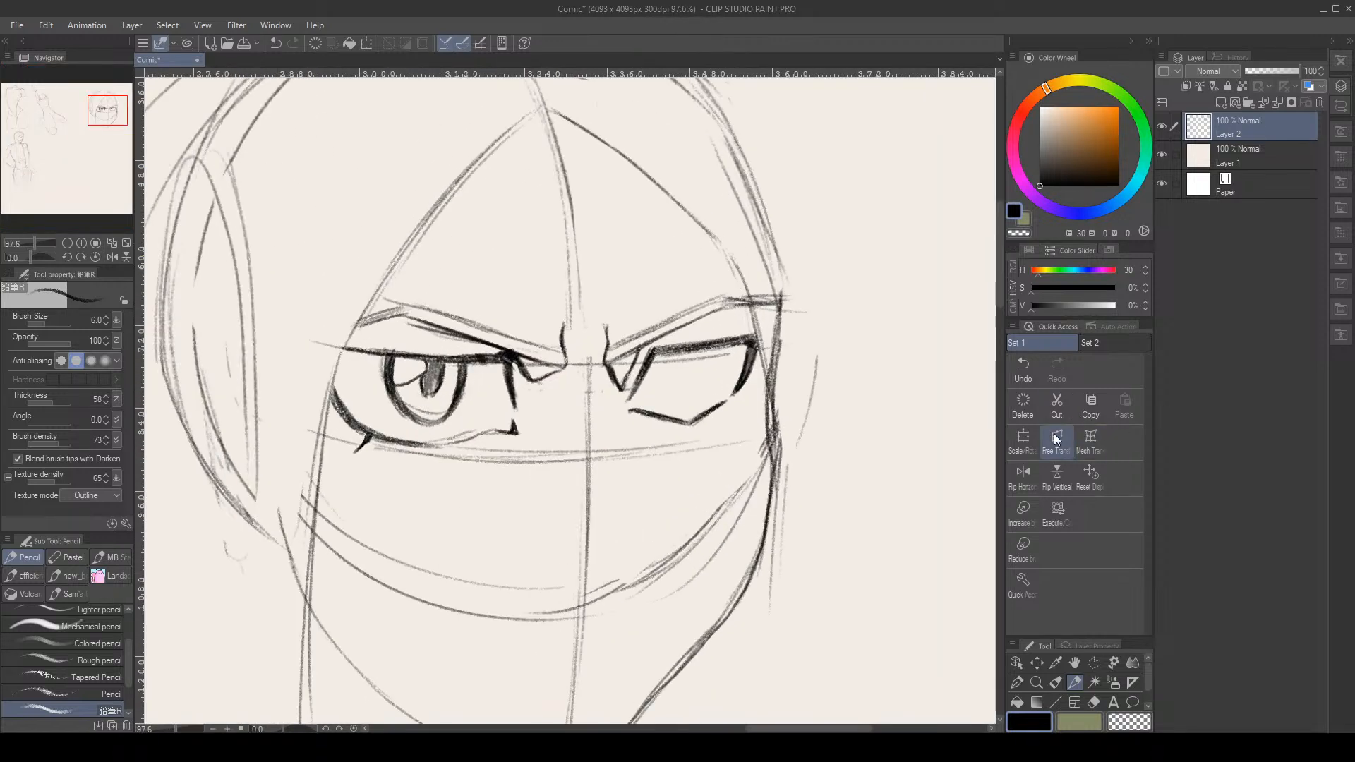
click(1094, 663)
click(616, 409)
click(631, 379)
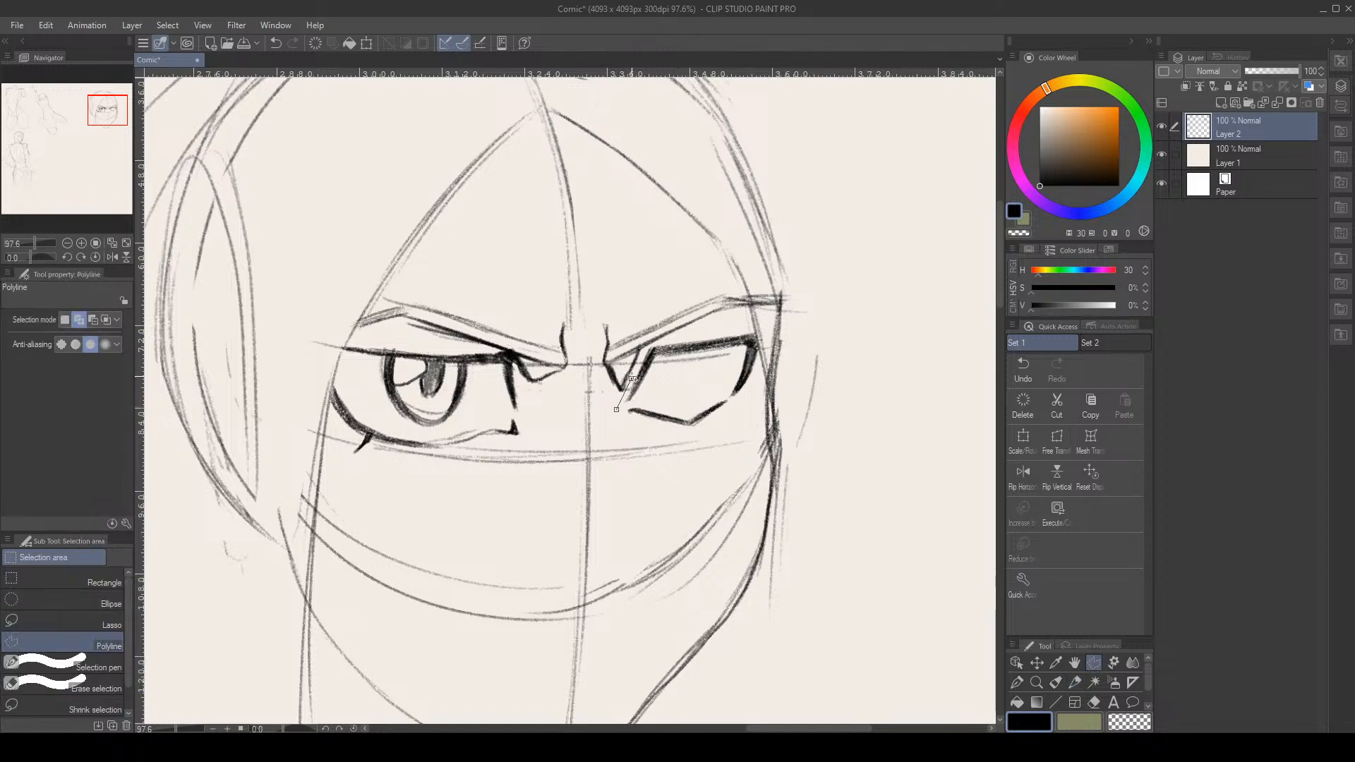
click(645, 349)
click(678, 334)
click(744, 330)
click(746, 405)
click(697, 427)
click(638, 428)
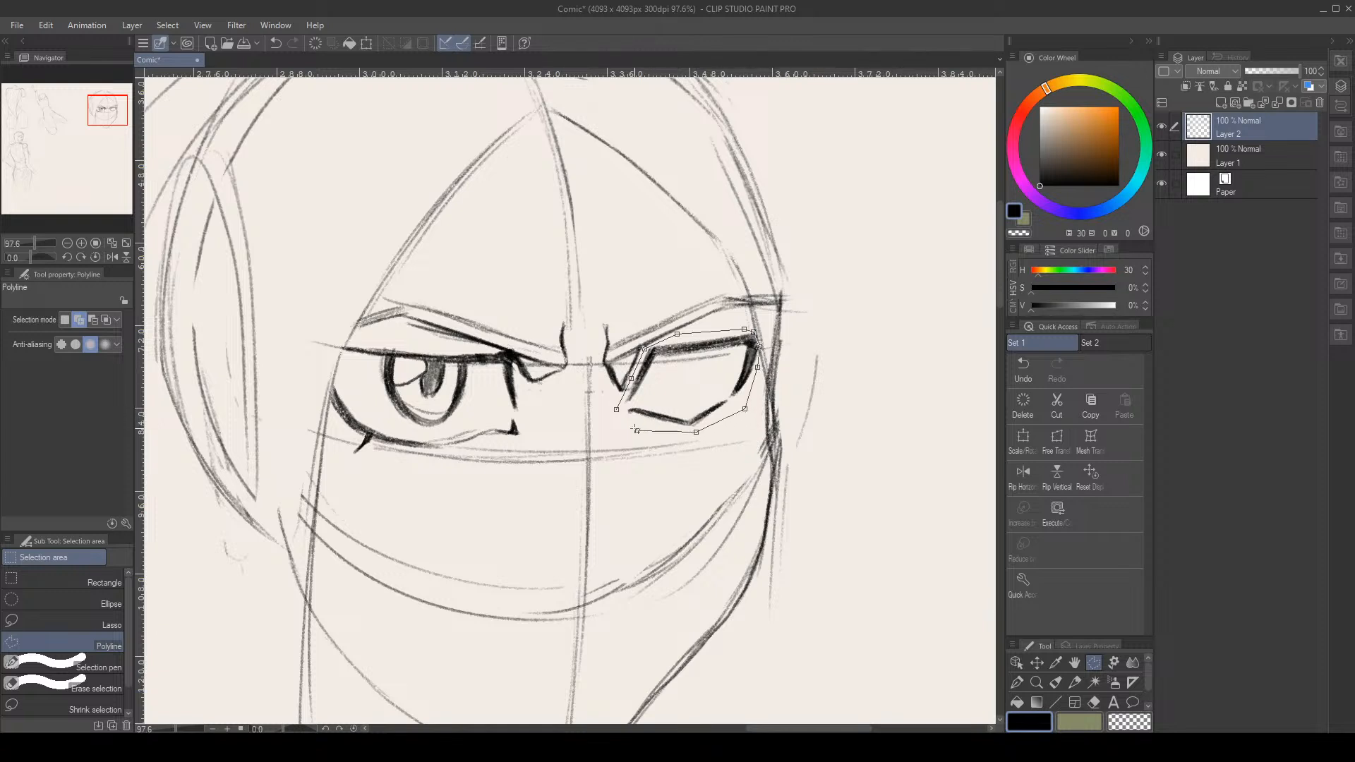
click(616, 409)
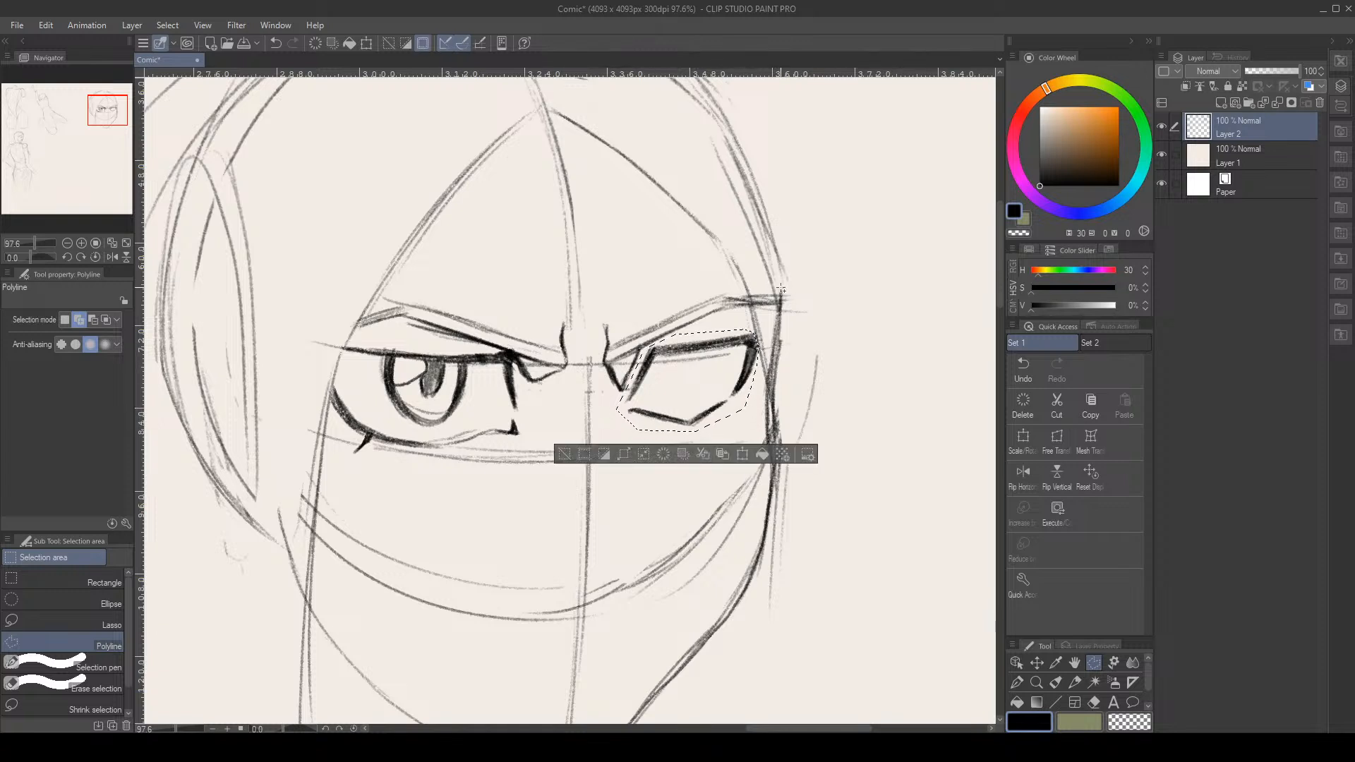
Free-transform the selected right eye, stretching it downward to 115% height, and deselect it
key(ctrl+t)
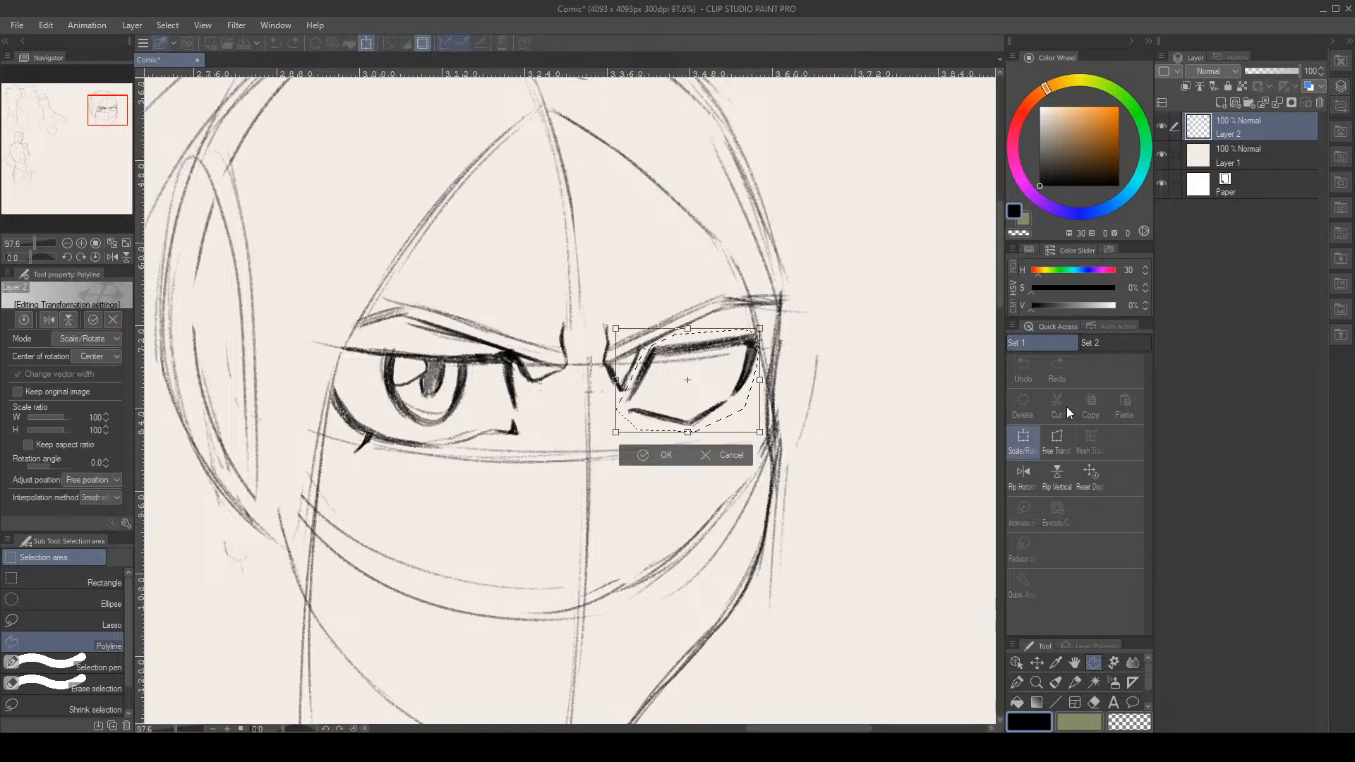
click(1056, 439)
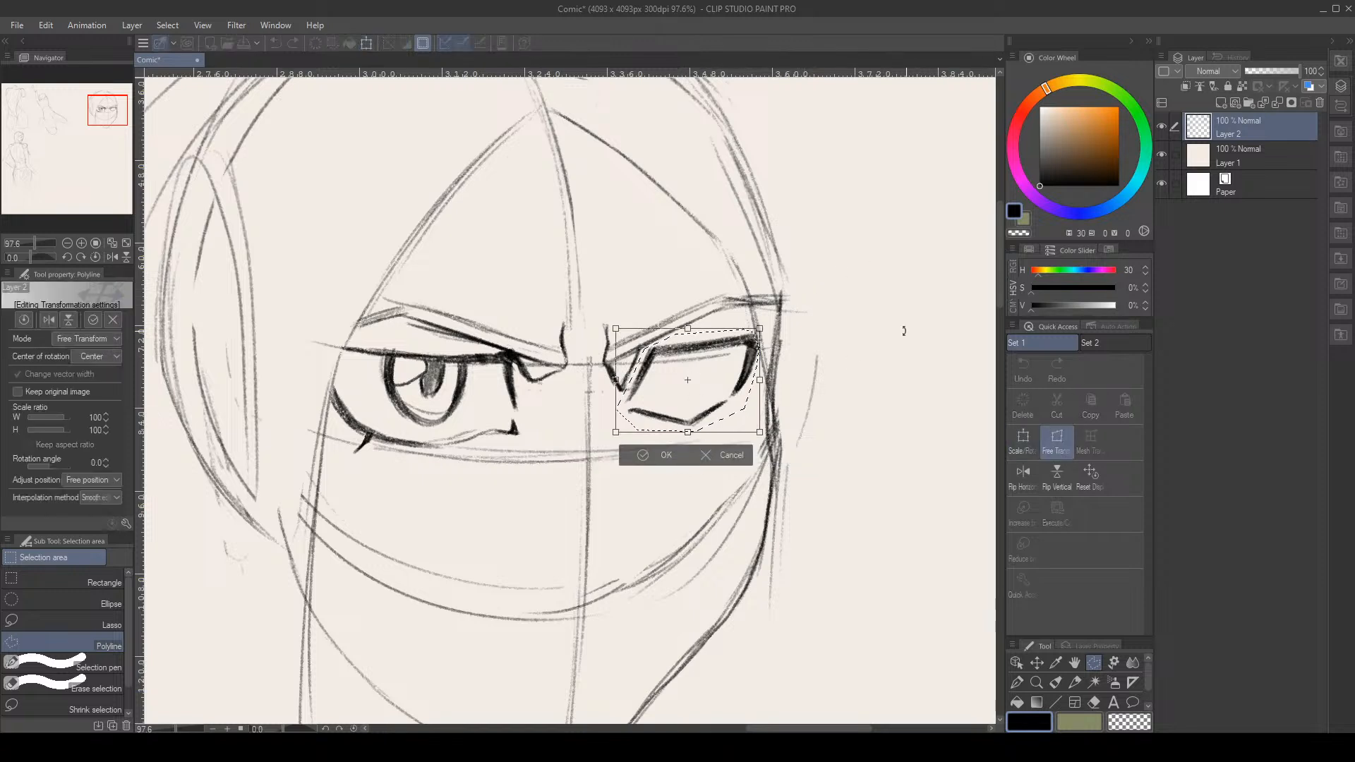
drag(688, 433, 692, 450)
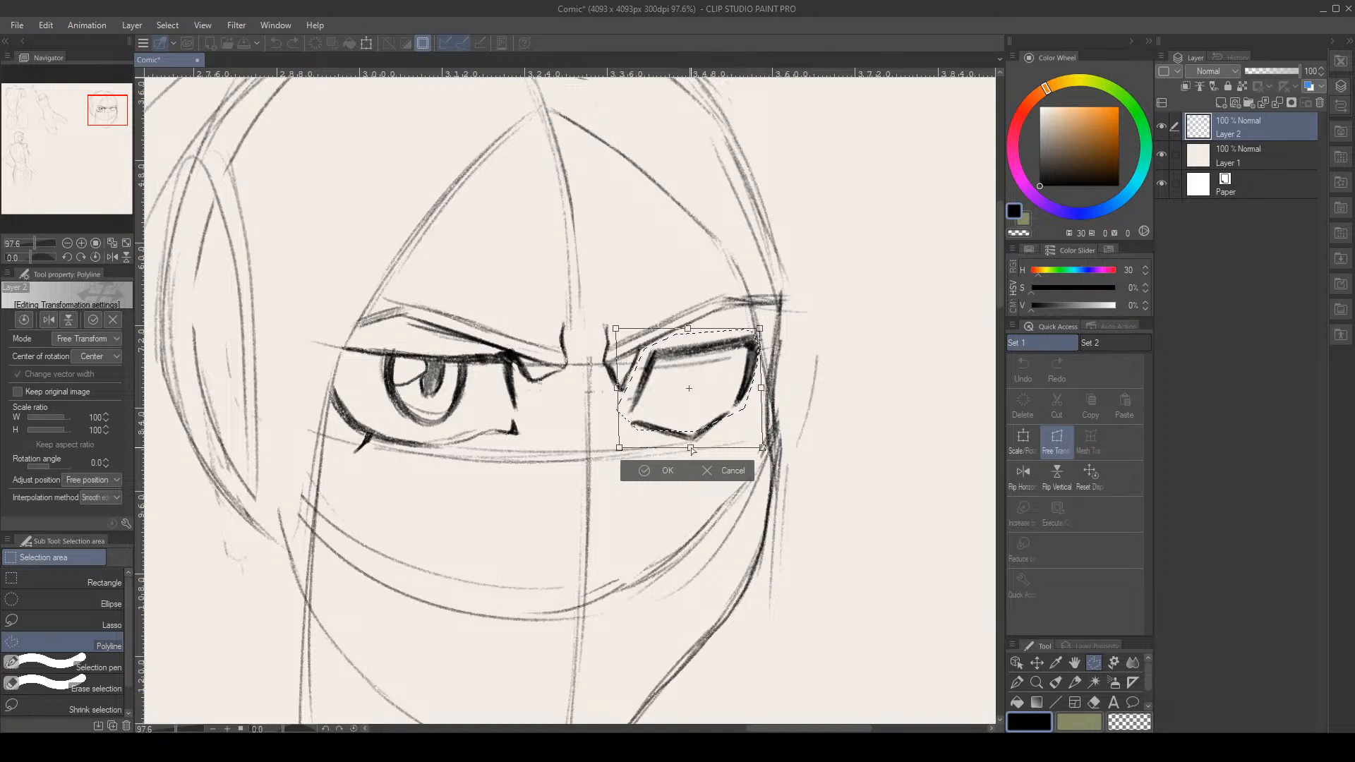
drag(692, 450, 692, 450)
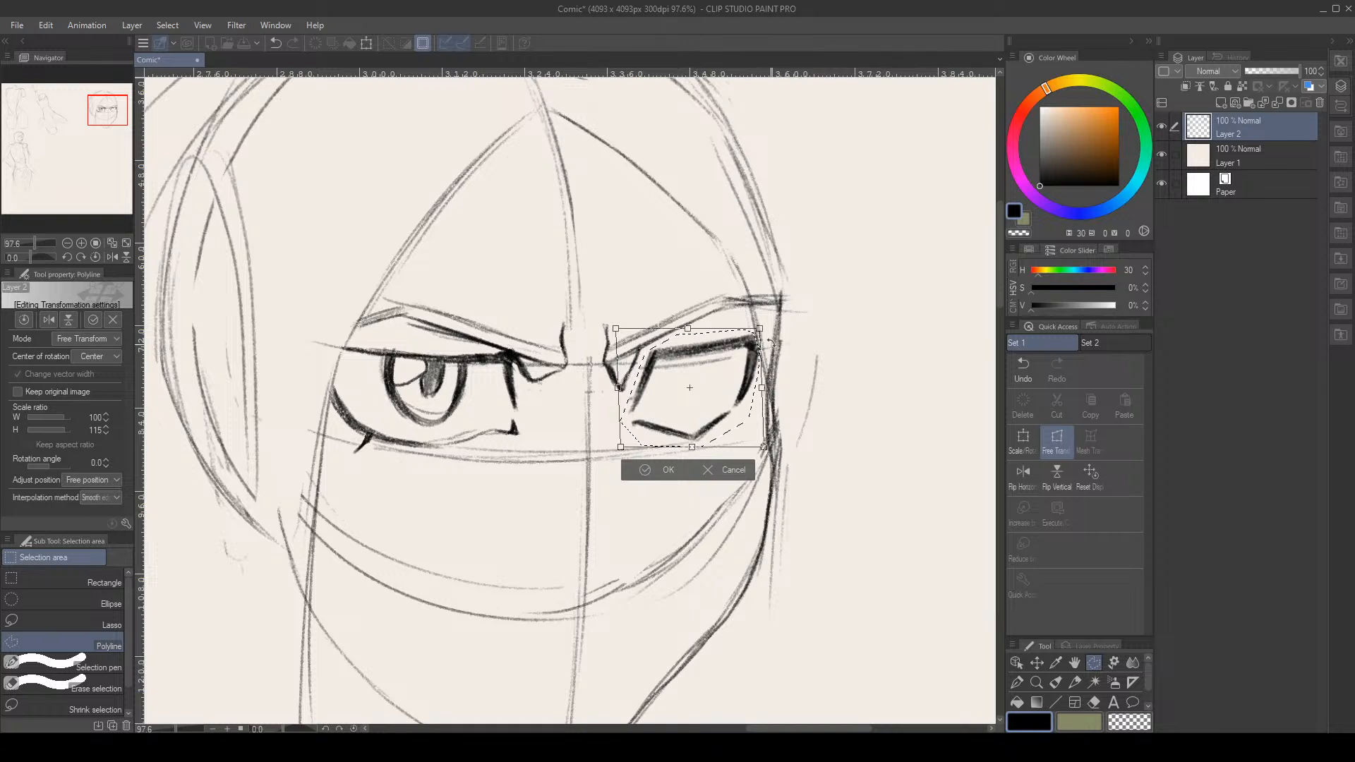
drag(781, 324, 780, 329)
click(705, 473)
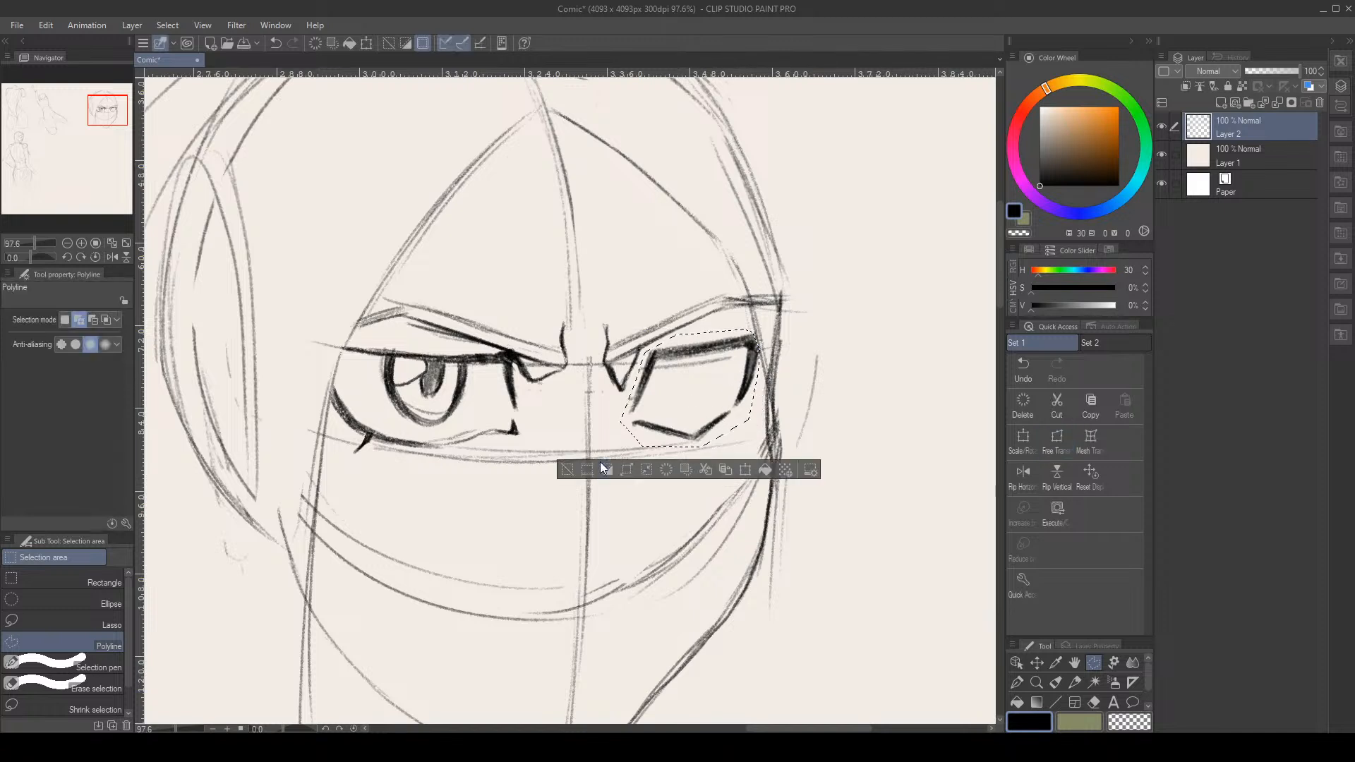
click(566, 469)
Draw a pointed lash mark at the right eye's outer lower corner and darken the matching mark on the left eye
click(1074, 682)
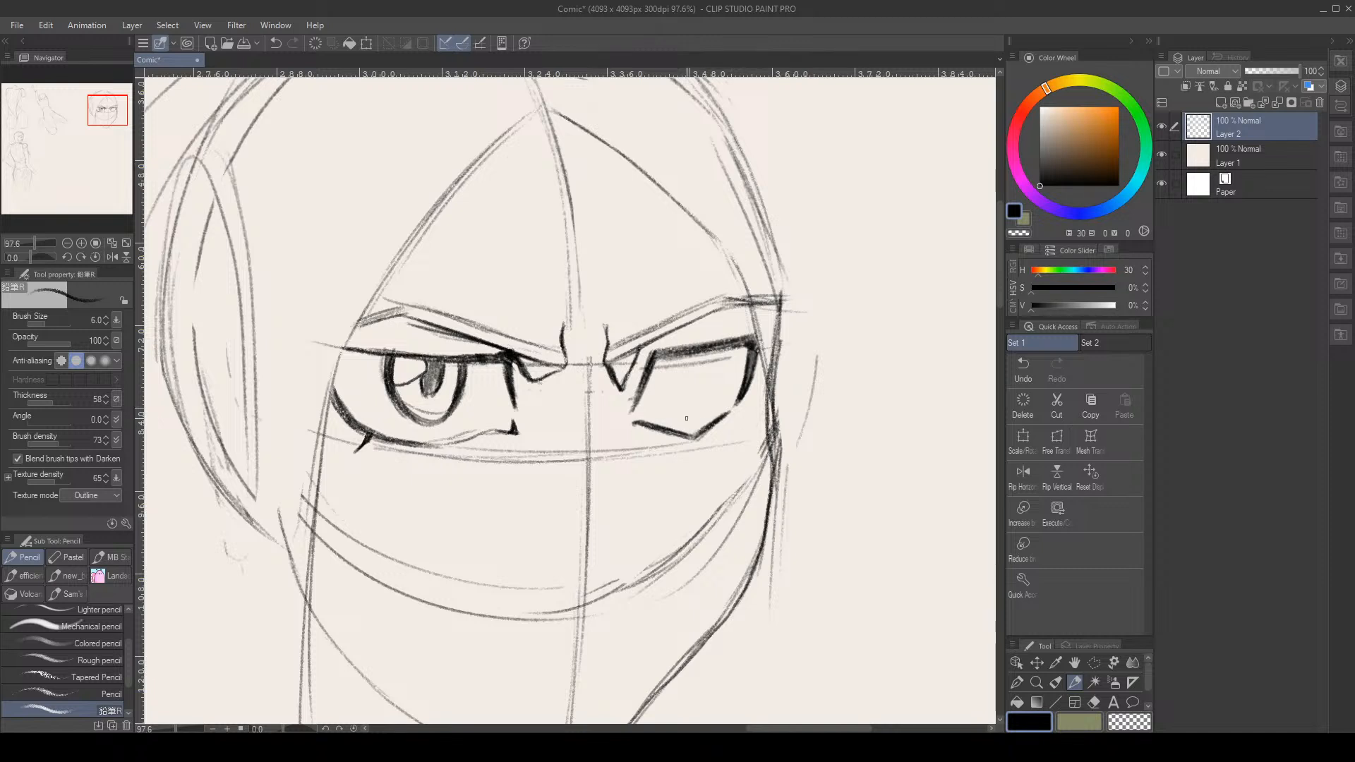
drag(725, 419, 745, 429)
click(1030, 372)
click(1031, 371)
click(1027, 375)
mouse_move(726, 419)
mouse_down()
mouse_move(745, 433)
mouse_move(729, 422)
mouse_up()
drag(378, 431, 361, 450)
scroll(508, 330, down, 8)
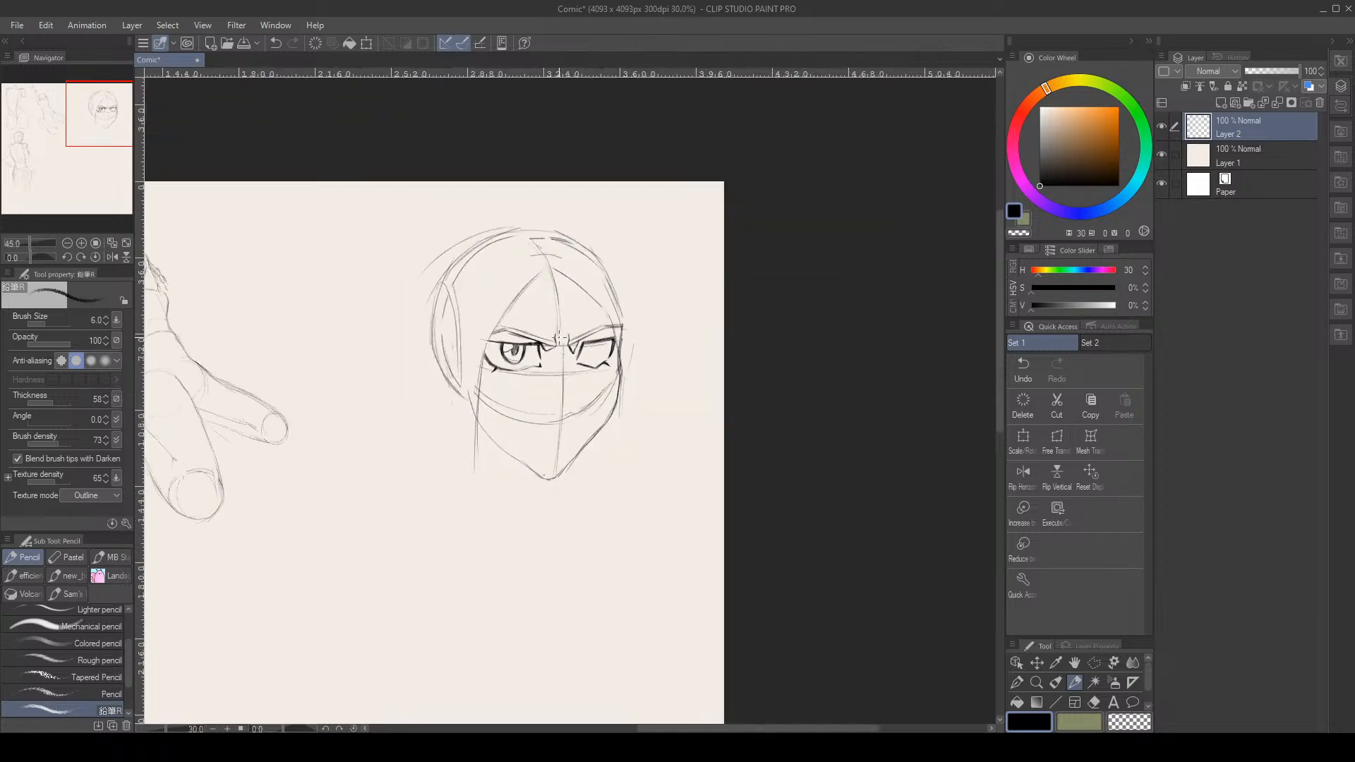
scroll(566, 323, up, 8)
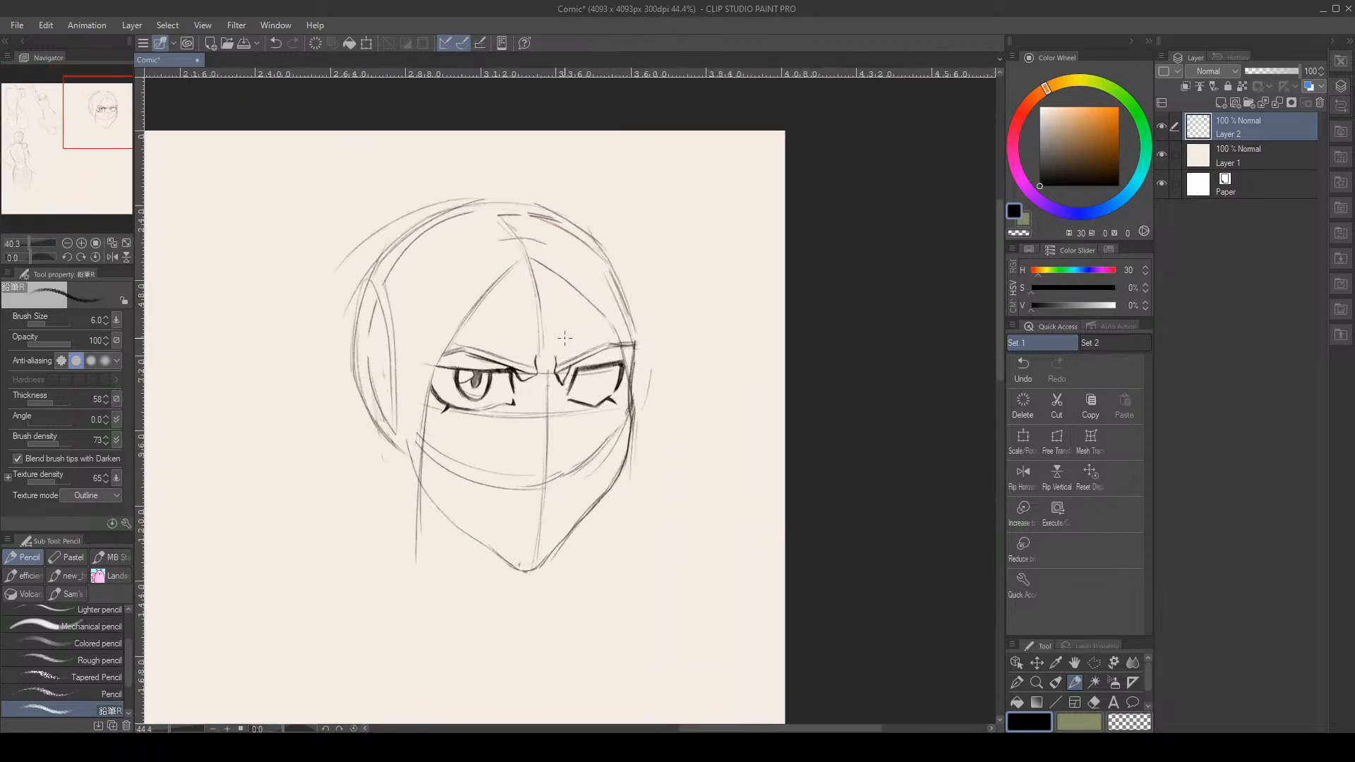
scroll(555, 363, up, 2)
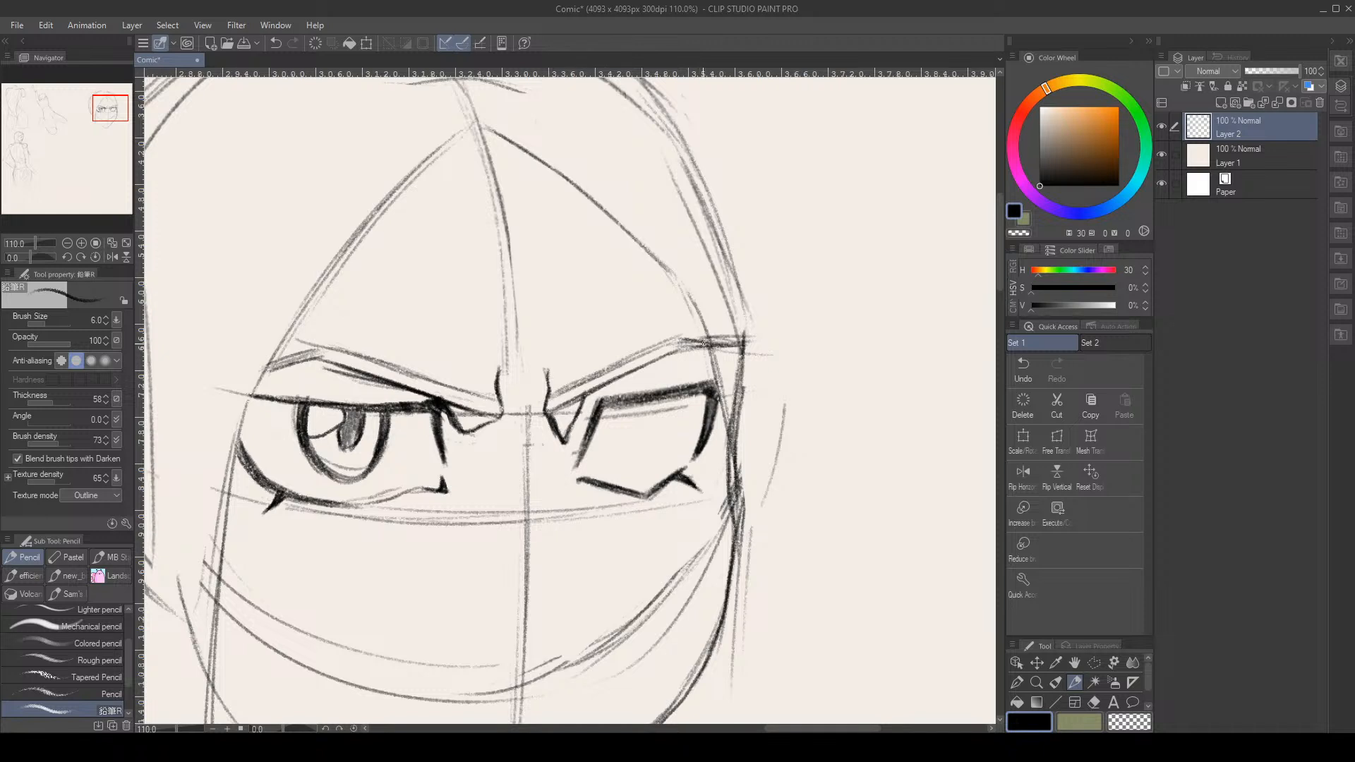
Extend the face opening's right edge past the brow's outer end and erase the brow overshoot beyond it
drag(699, 317, 718, 397)
key(e)
mouse_move(721, 351)
mouse_down()
mouse_move(720, 335)
mouse_move(734, 348)
mouse_up()
key(p)
Enclose the left eye's iris and pupil in a closed polyline selection just below the upper lid
click(1094, 663)
click(288, 403)
click(308, 406)
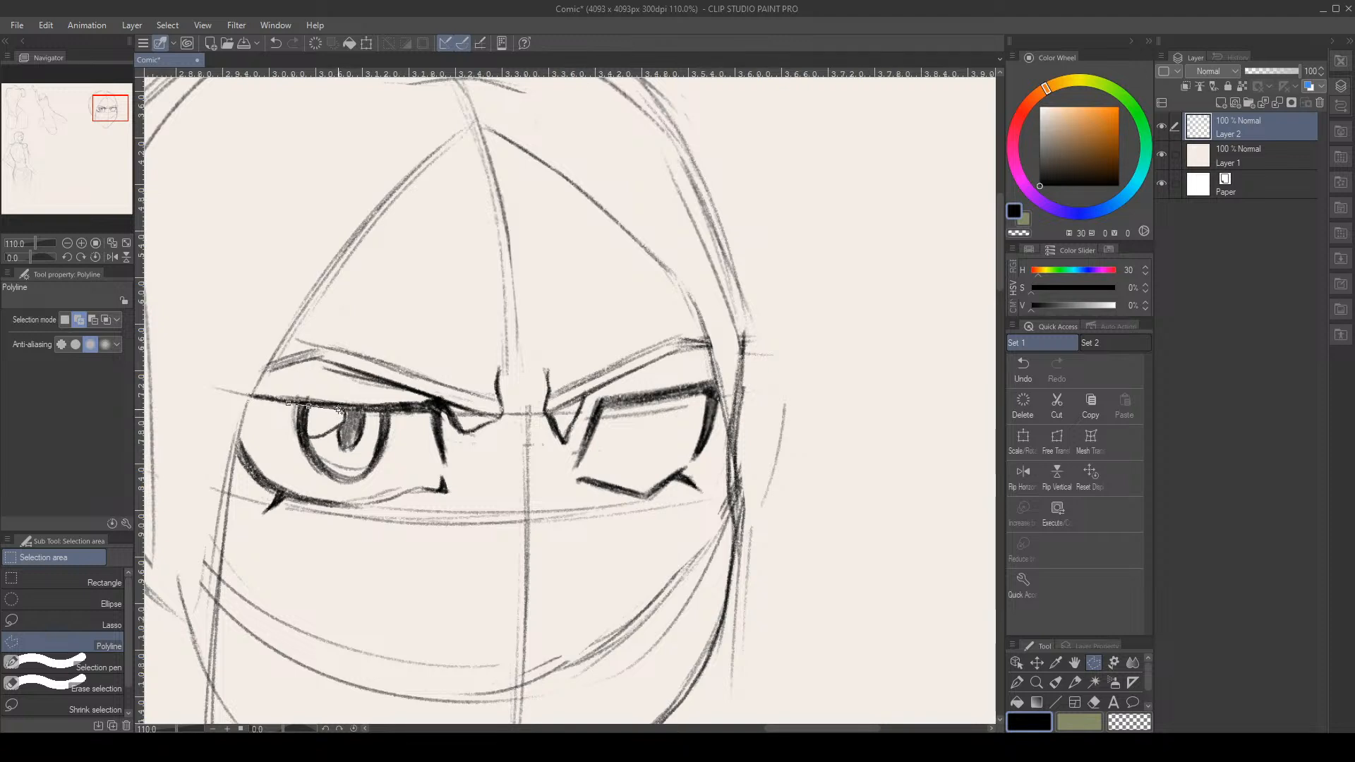
click(339, 409)
click(350, 409)
click(371, 410)
click(392, 412)
click(405, 436)
click(391, 474)
click(341, 495)
double_click(290, 466)
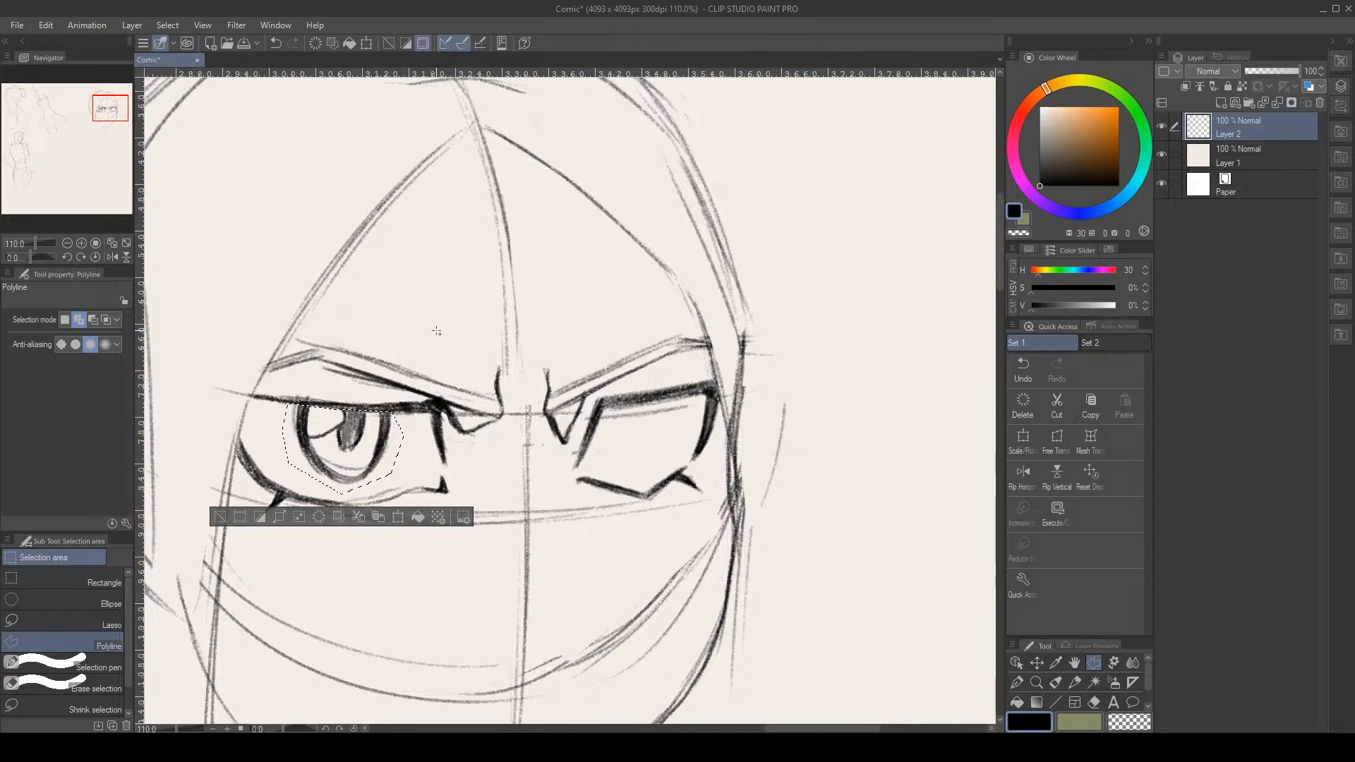
Shift the selected left iris slightly toward the nose, widen it with Free Transform, and deselect it
key(ctrl+t)
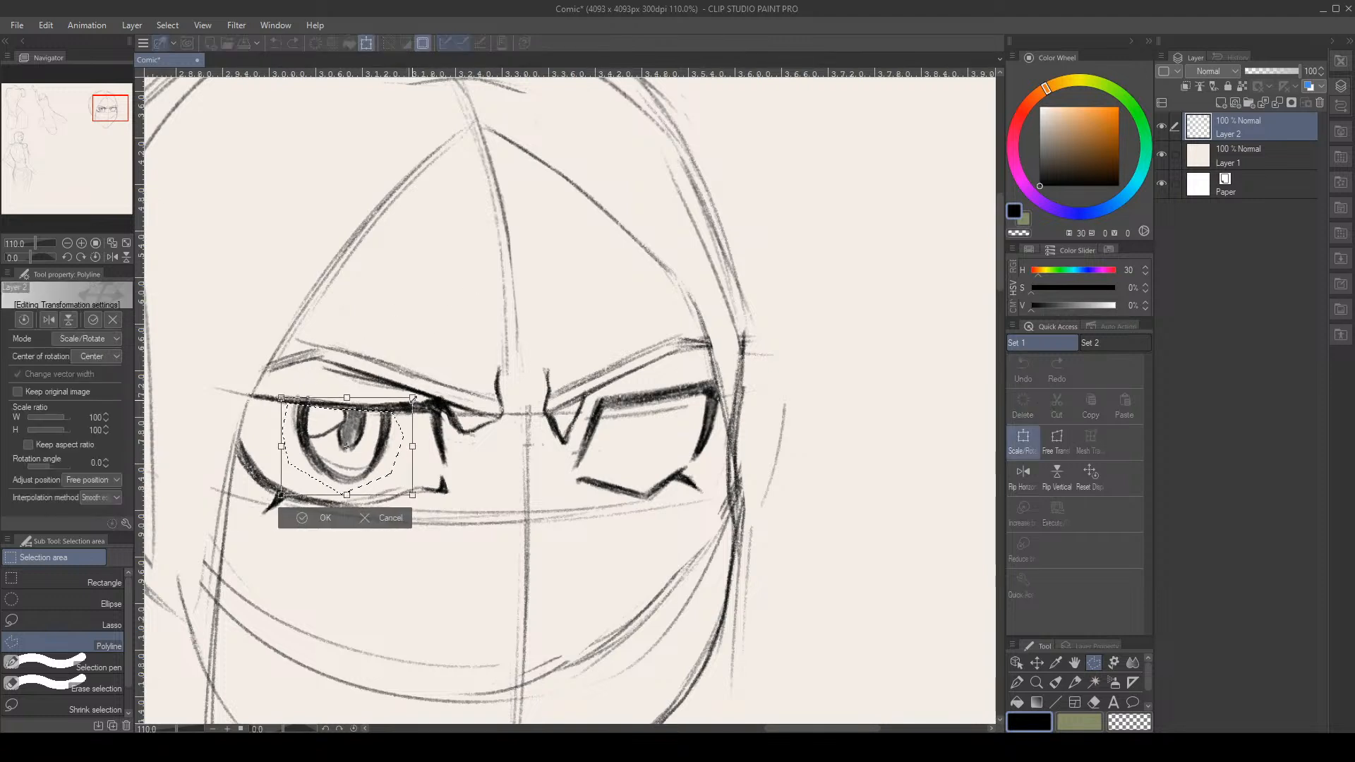
drag(413, 398, 415, 395)
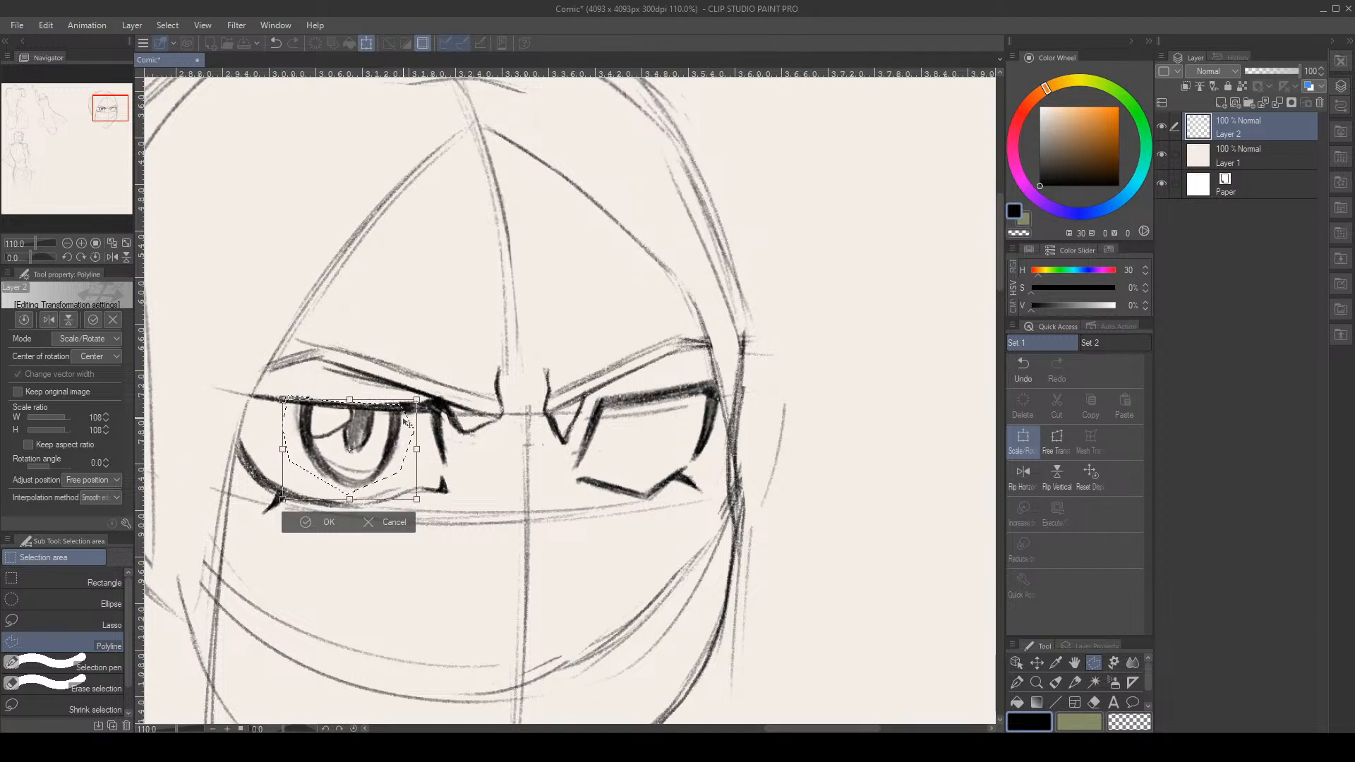
click(1057, 439)
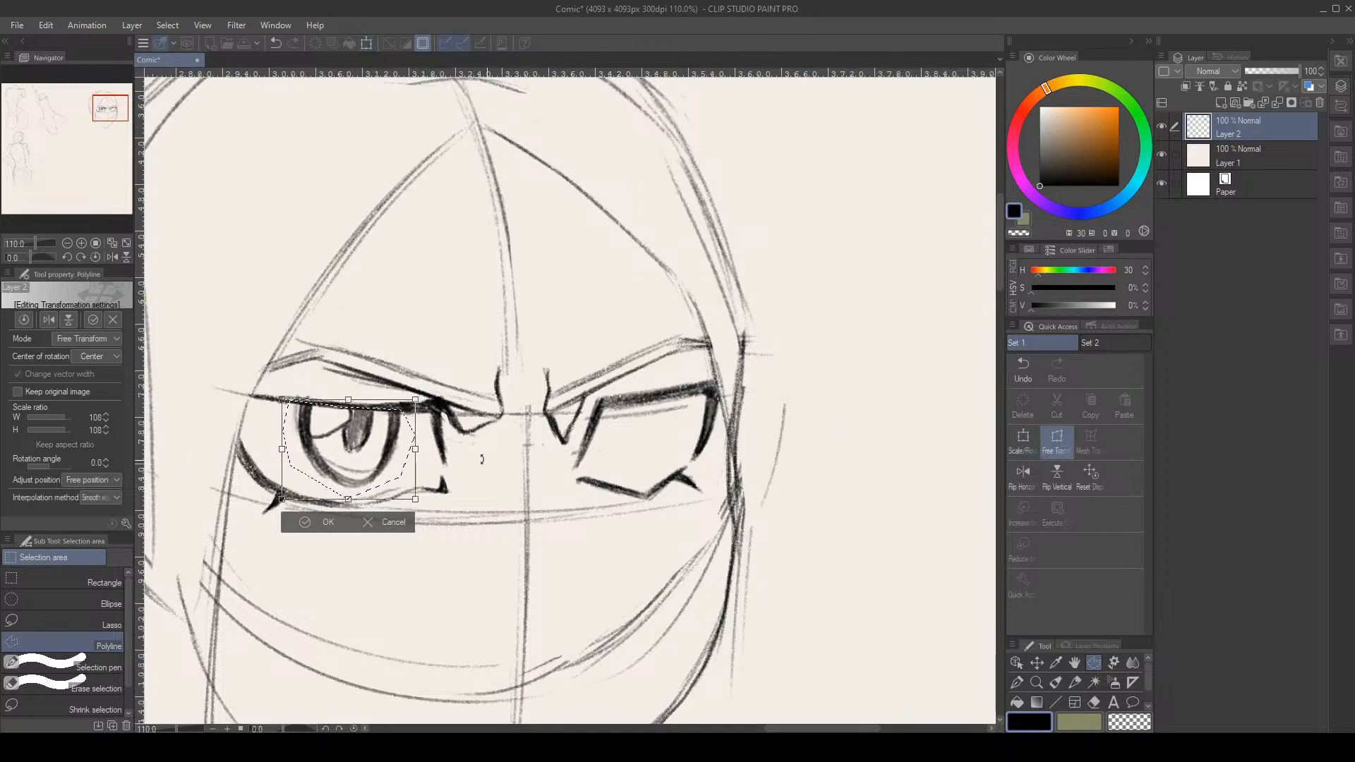
drag(430, 448, 428, 449)
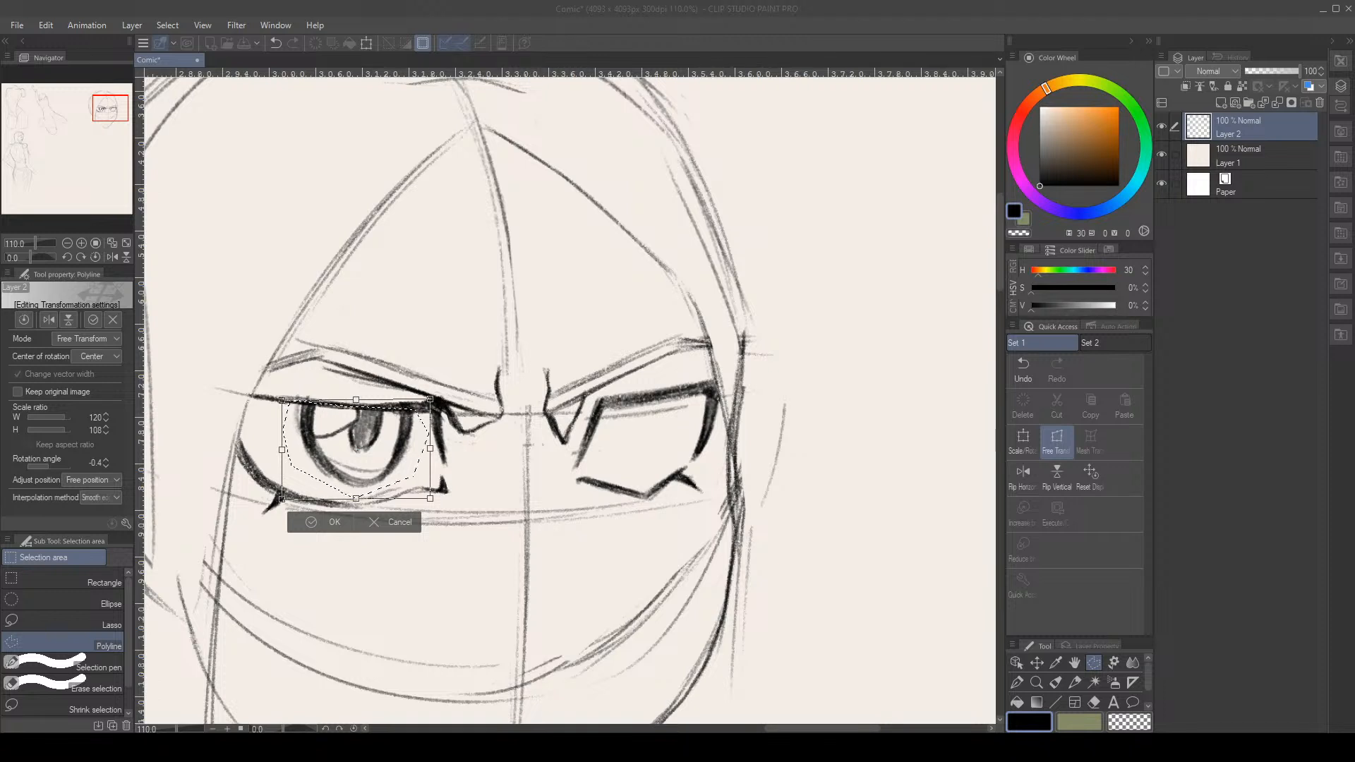
key(Return)
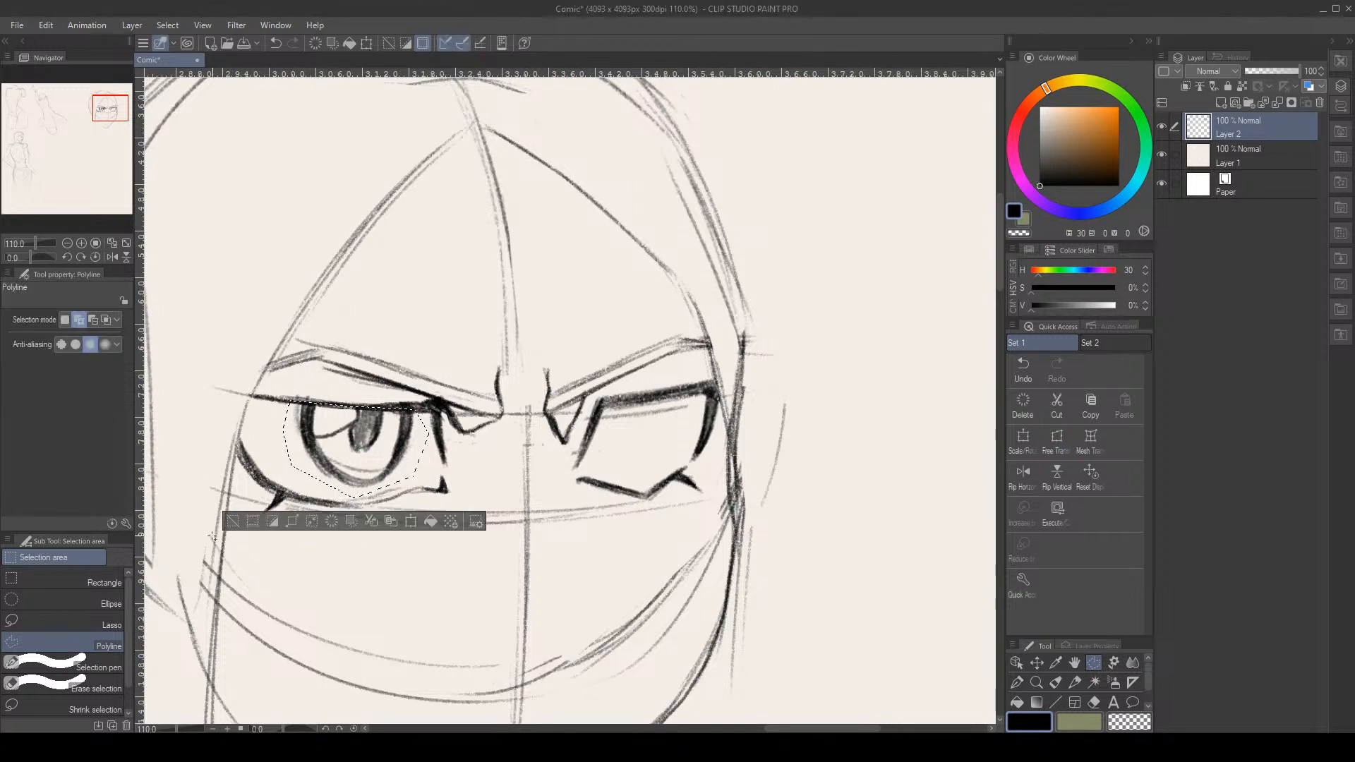
click(235, 525)
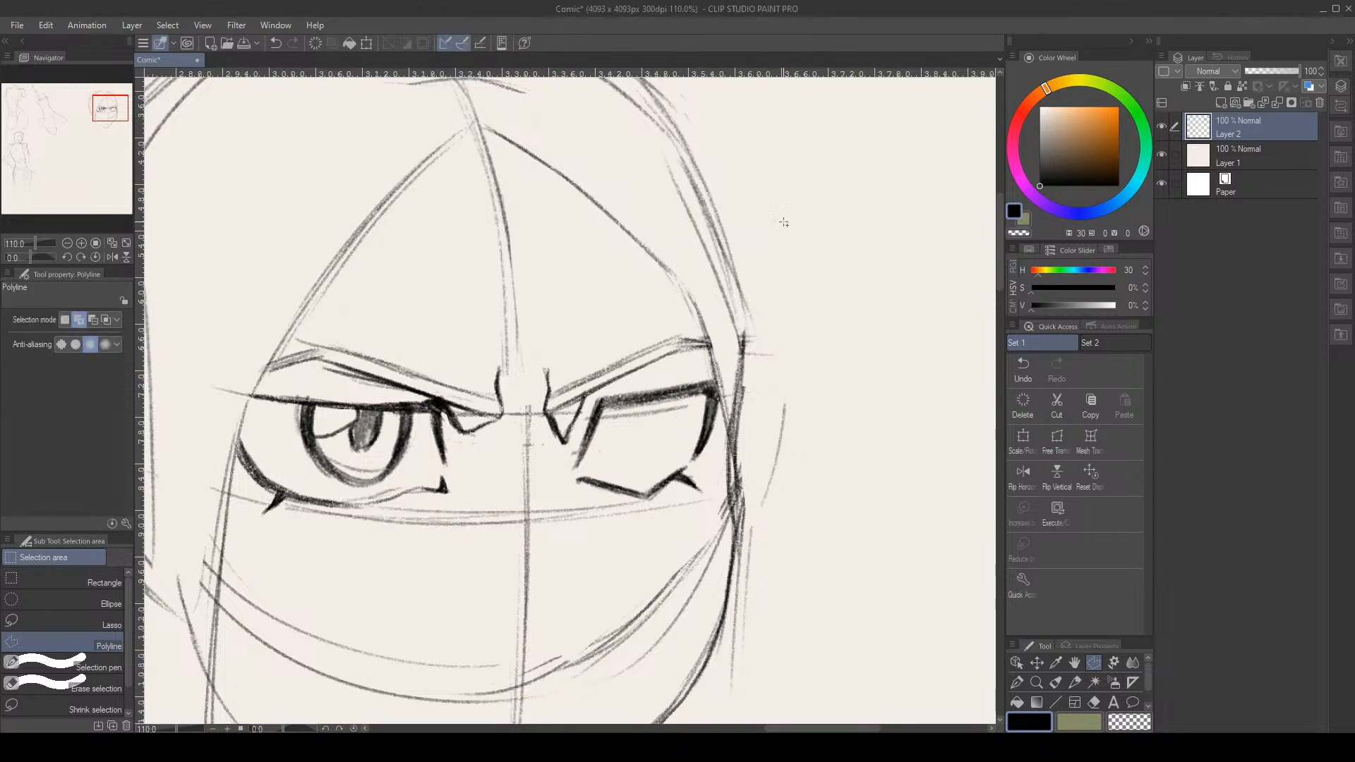
Draw the right eye's iris outline on Layer 2 as a rounded curve hanging from the upper lid, undoing unsatisfactory strokes
click(1076, 682)
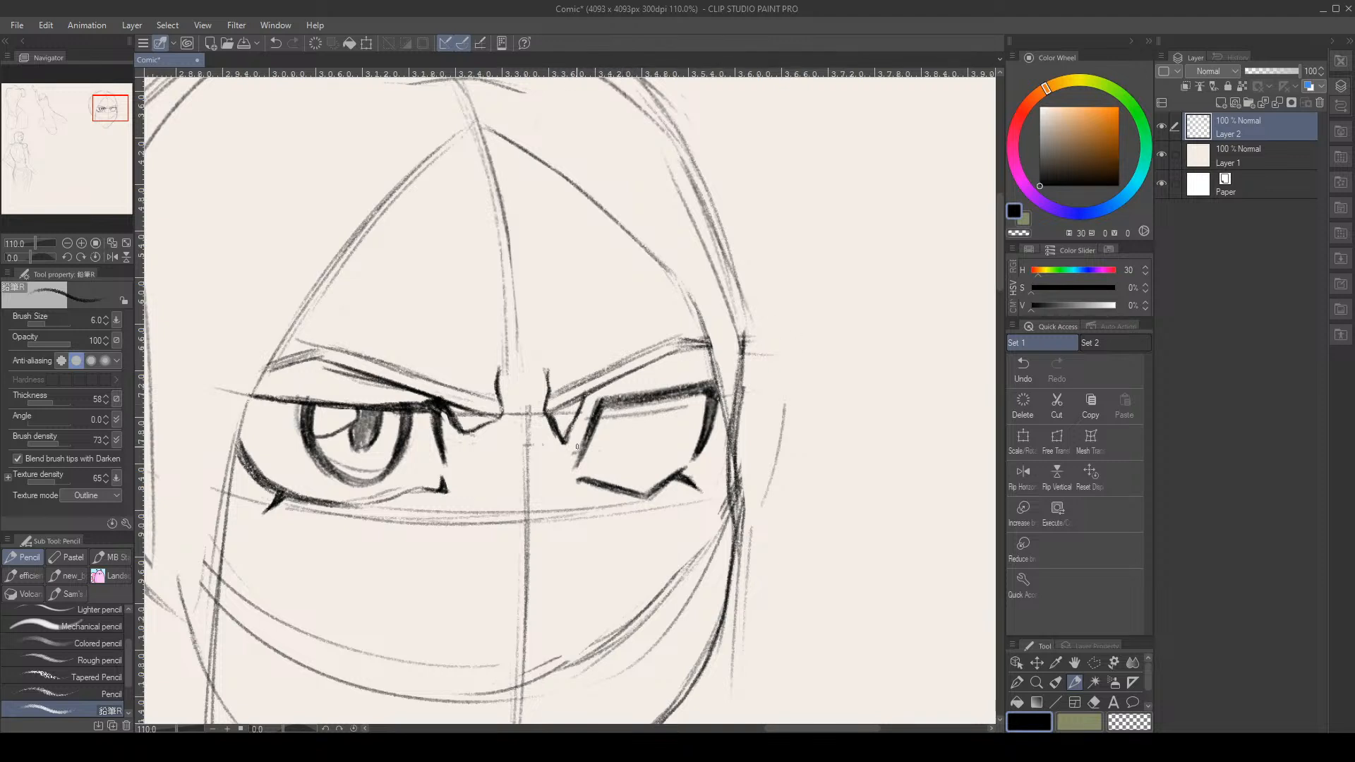
key(e)
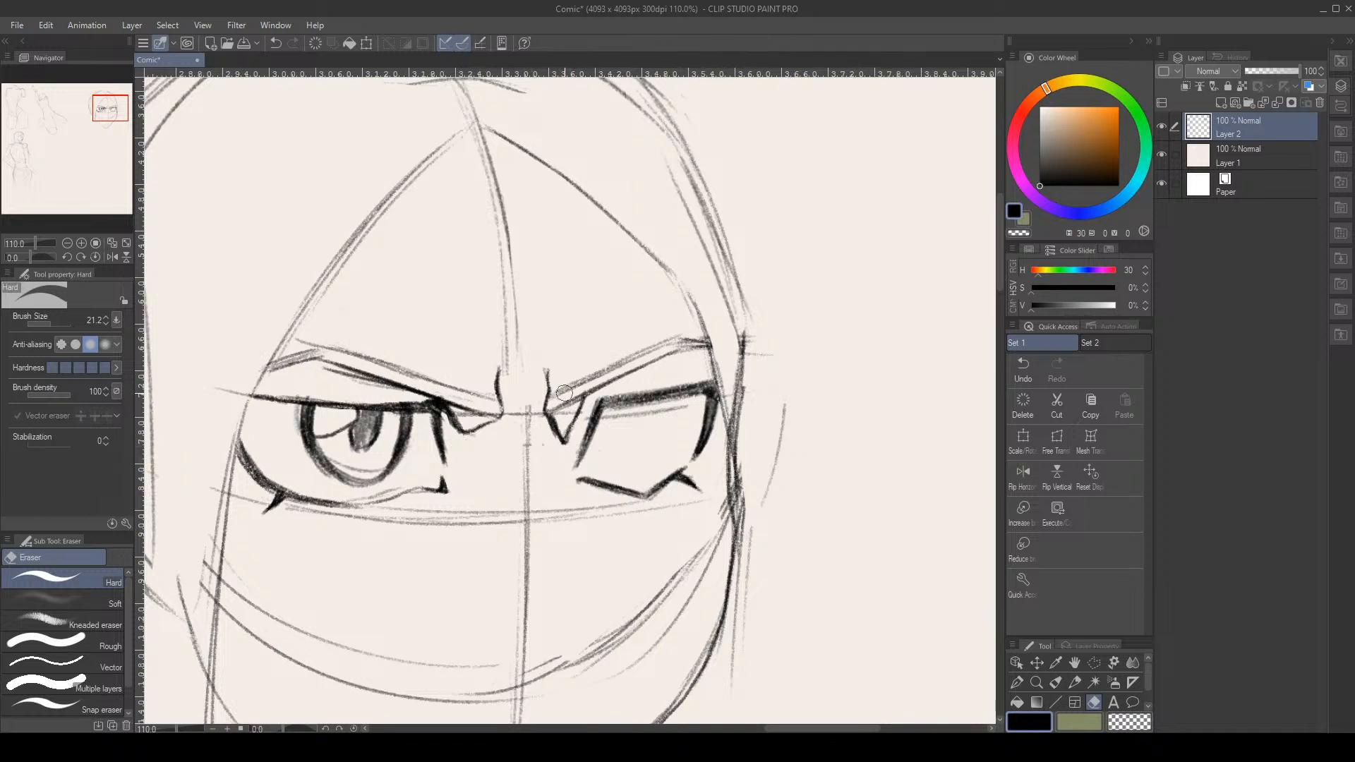
key(p)
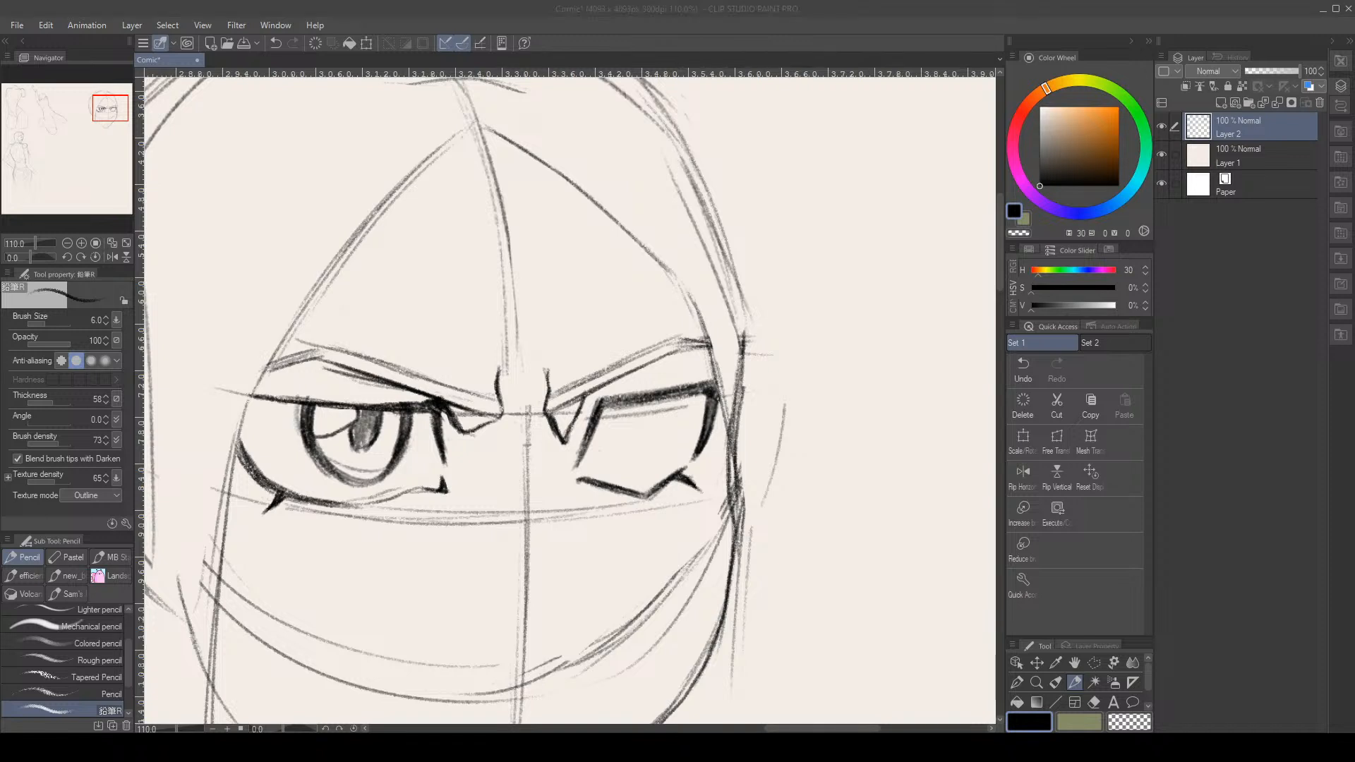
click(1235, 139)
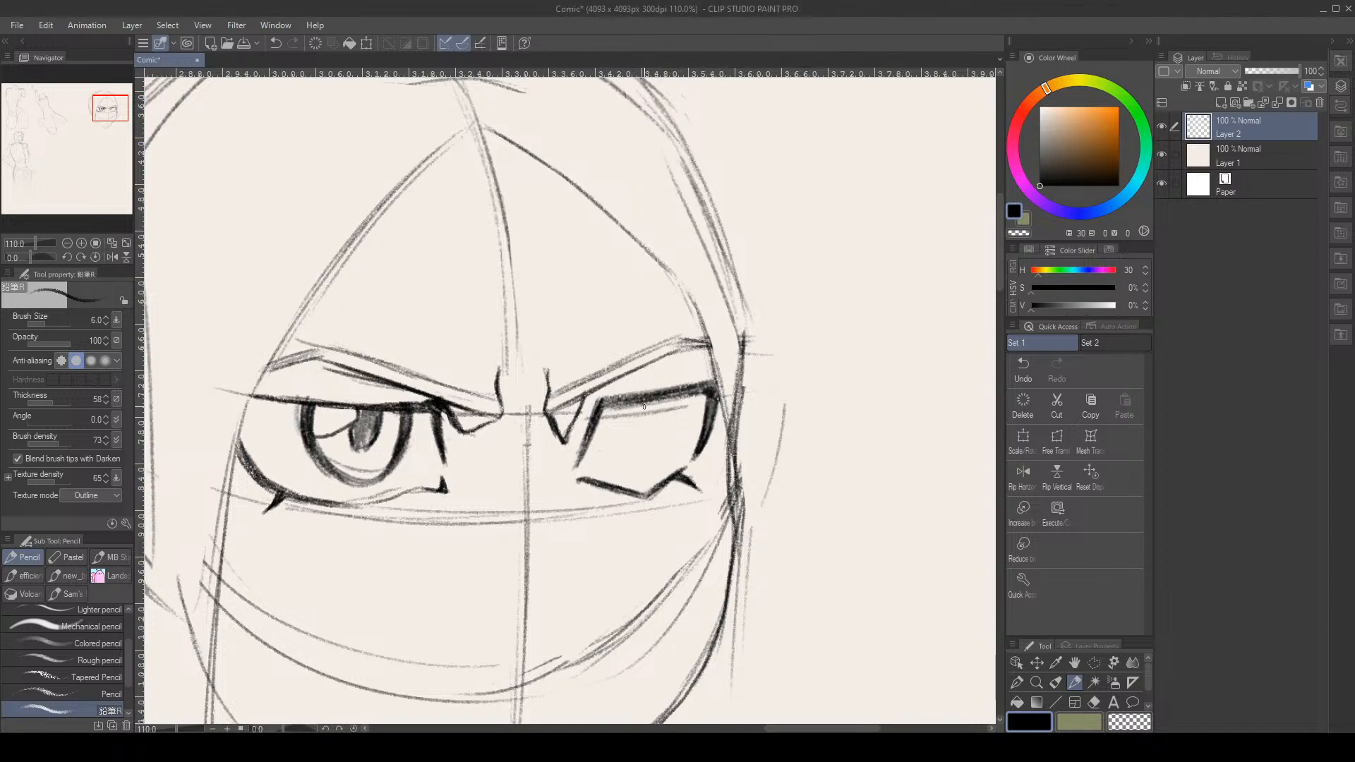
mouse_move(593, 442)
mouse_down()
mouse_move(626, 462)
mouse_move(611, 456)
mouse_up()
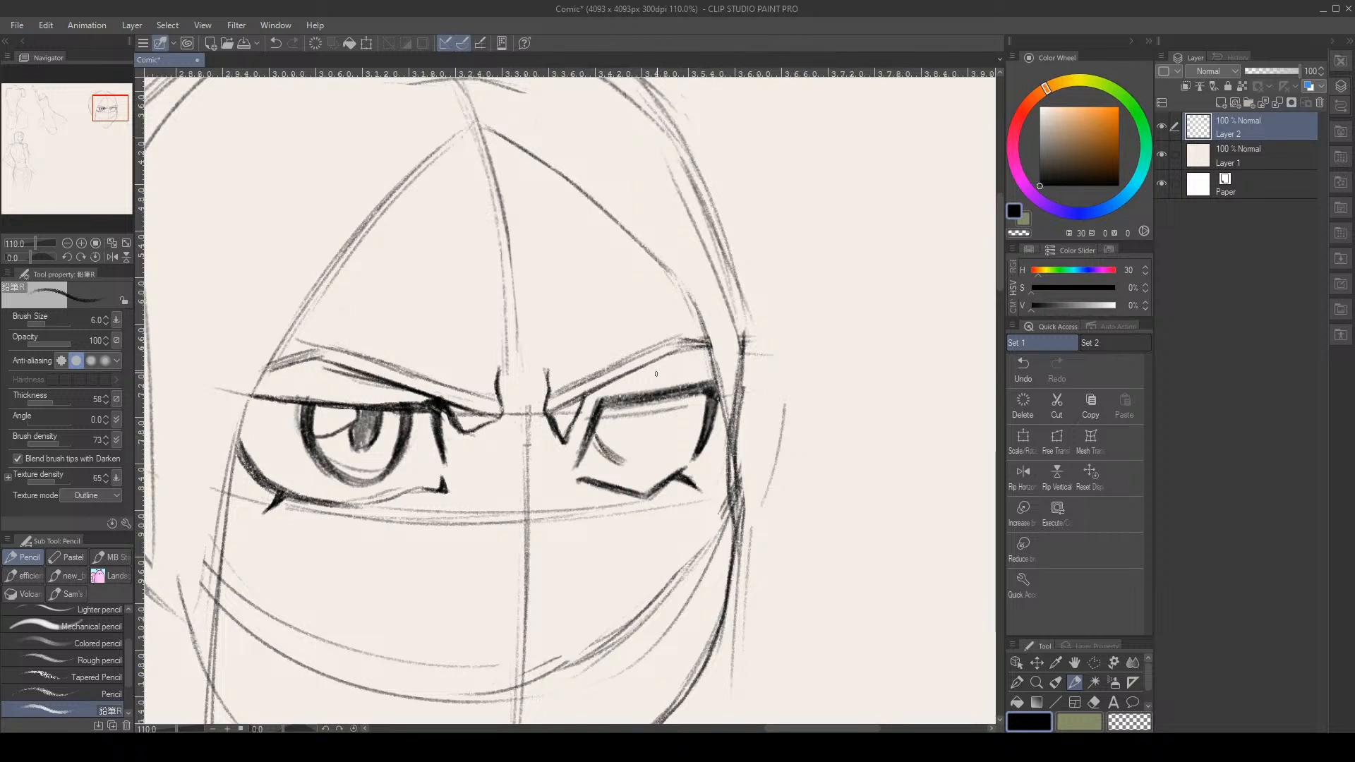
click(1027, 367)
click(1027, 367)
click(1028, 366)
mouse_move(595, 435)
mouse_down()
mouse_move(611, 464)
mouse_move(648, 470)
mouse_move(670, 397)
mouse_move(665, 418)
mouse_up()
key(ctrl+z)
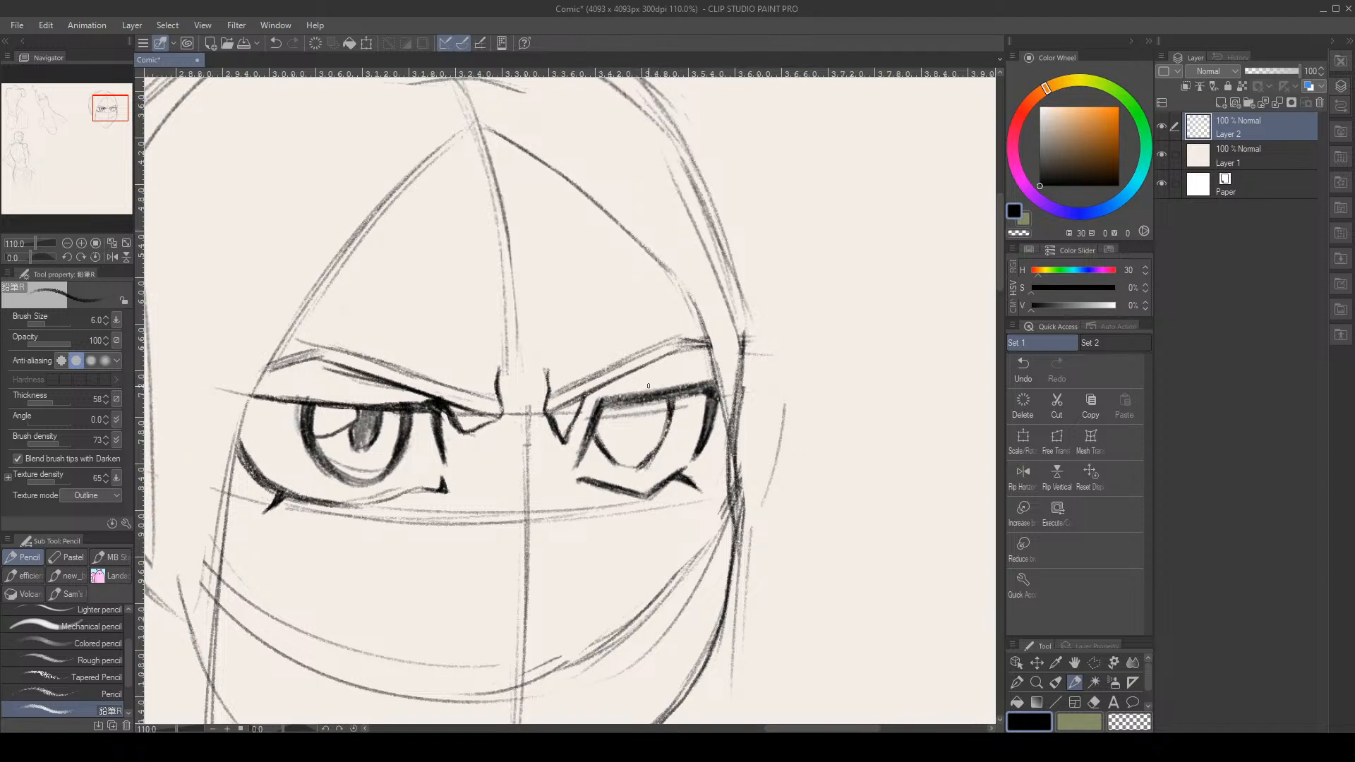
Darken the right iris's inner edge and draw a shaded pupil hanging from the upper lid
mouse_move(608, 445)
mouse_down()
mouse_move(635, 427)
mouse_move(619, 437)
mouse_move(633, 407)
mouse_move(602, 400)
mouse_up()
mouse_move(629, 431)
mouse_down()
mouse_move(642, 447)
mouse_move(633, 408)
mouse_up()
mouse_move(638, 437)
mouse_down()
mouse_move(635, 411)
mouse_move(636, 439)
mouse_move(645, 432)
mouse_up()
Strengthen the left jaw line from the cheek down toward the chin
scroll(674, 338, down, 5)
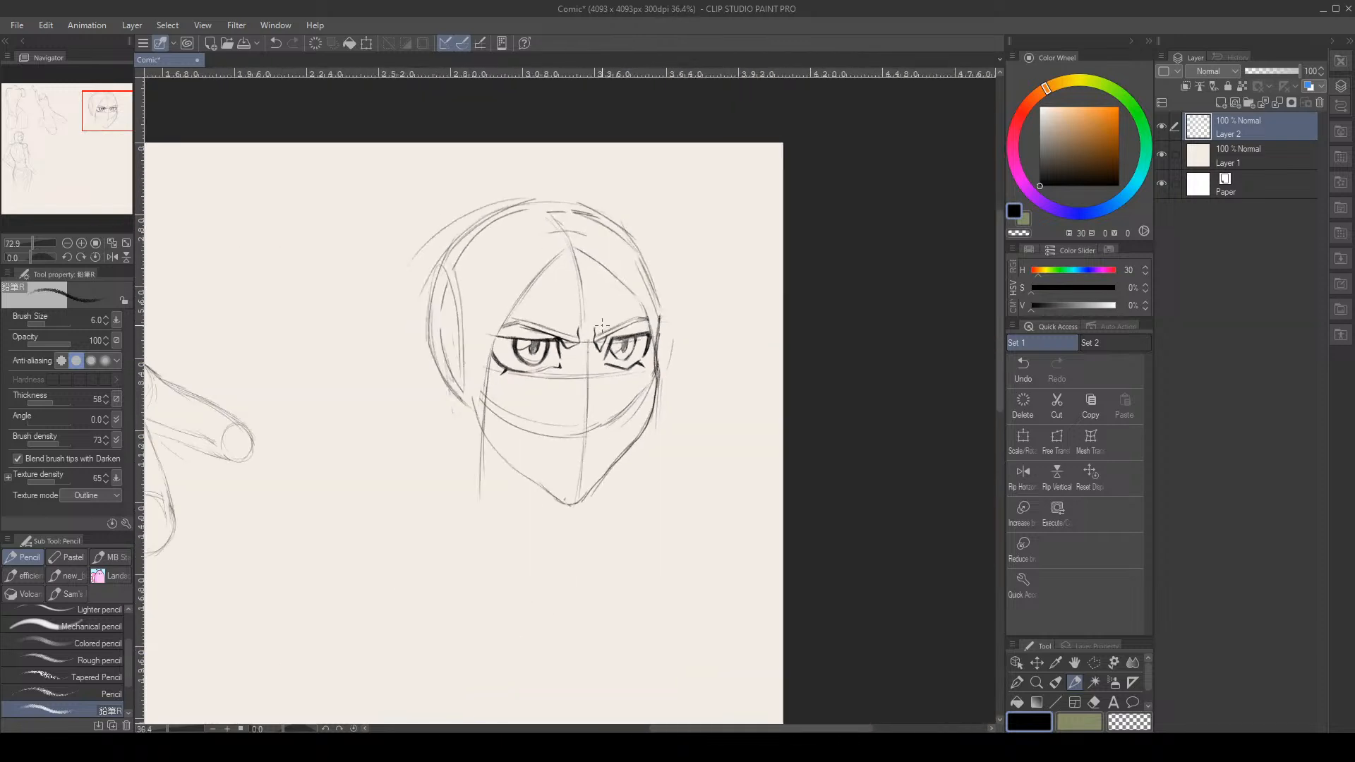
scroll(604, 341, up, 1)
scroll(604, 341, up, 2)
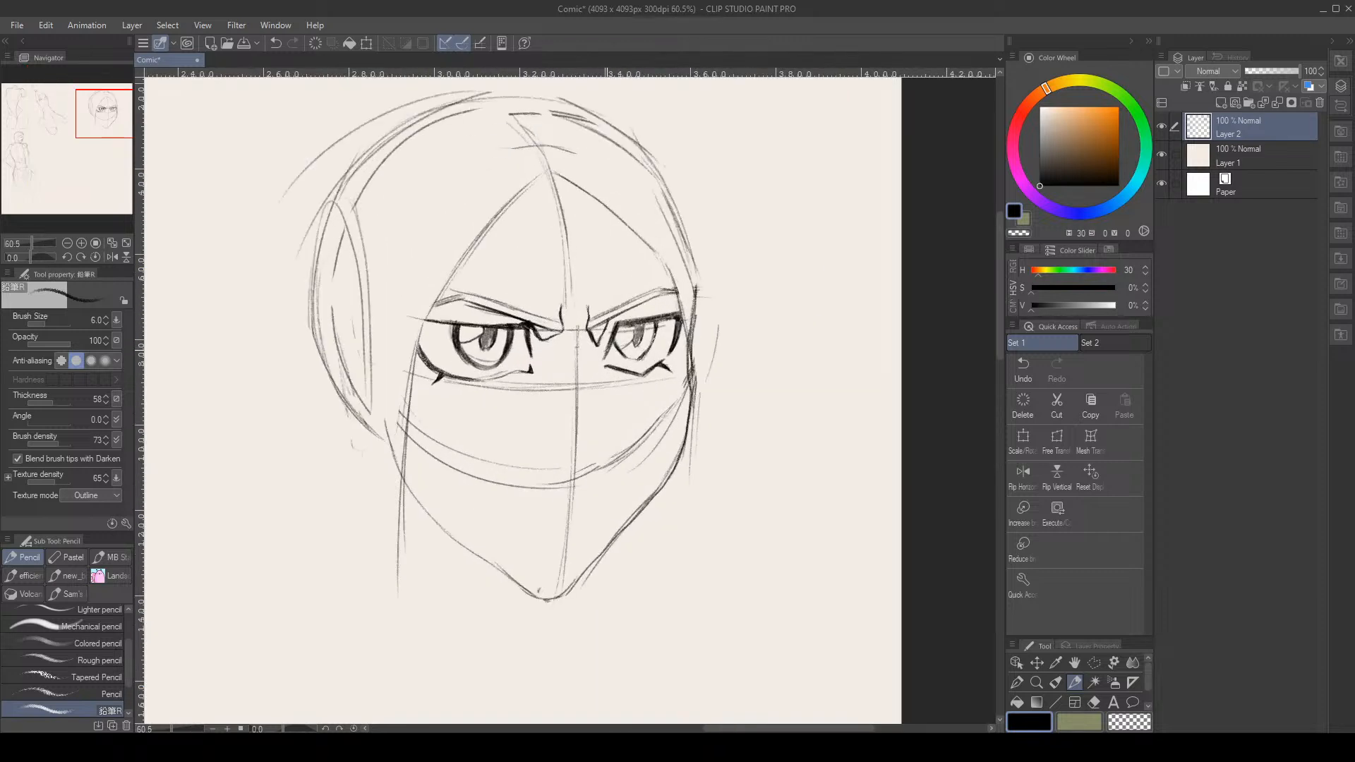
scroll(600, 342, down, 2)
scroll(597, 343, up, 1)
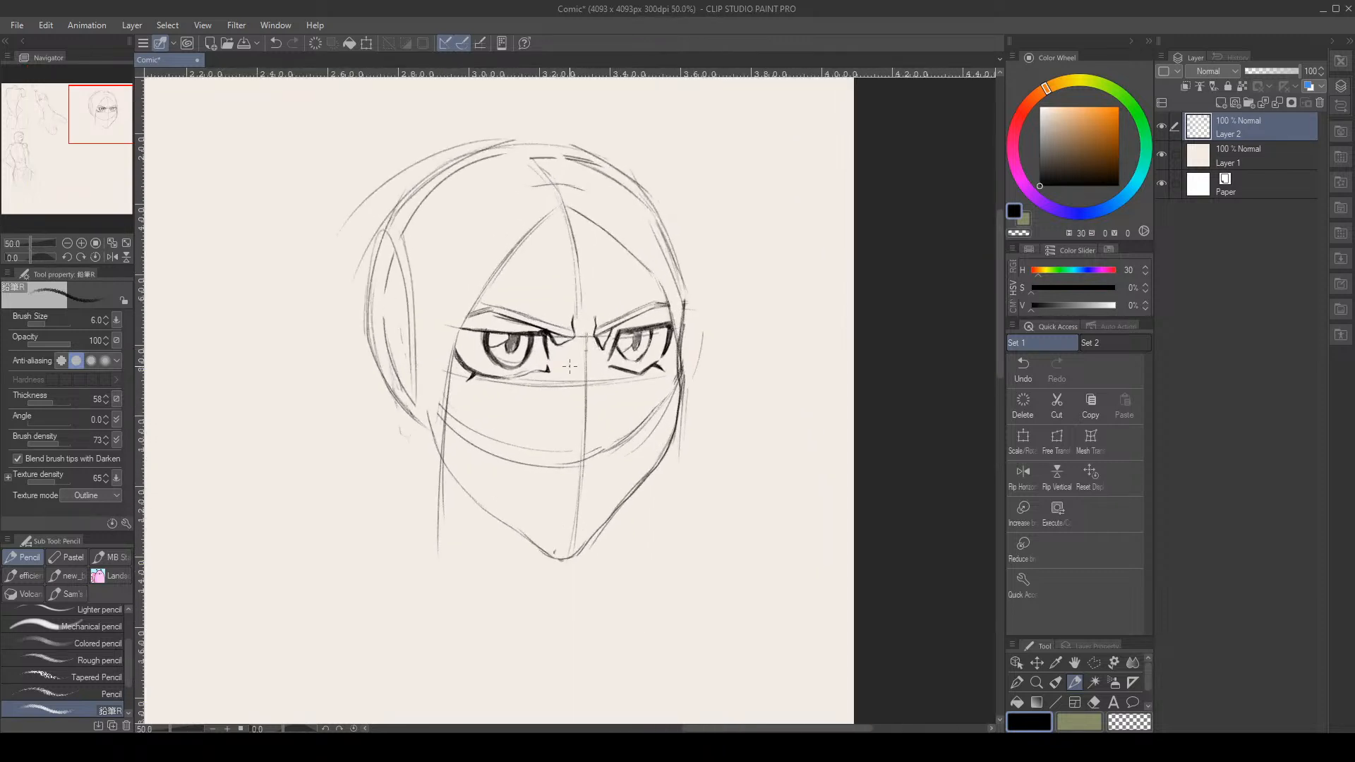
scroll(565, 363, up, 1)
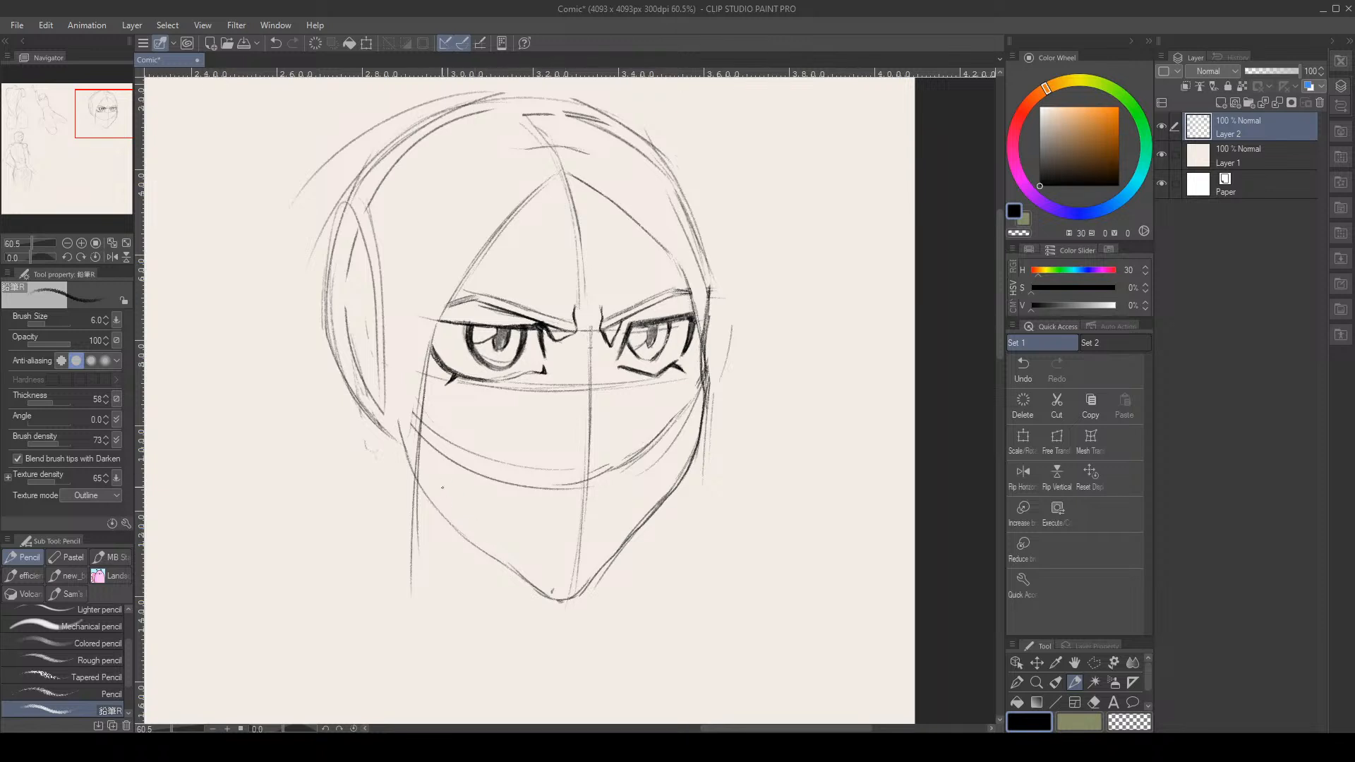
mouse_move(460, 531)
mouse_down()
mouse_move(498, 559)
mouse_move(487, 552)
mouse_up()
drag(421, 485, 457, 529)
Redraw the left edge of the forehead peak as a curve running down to the brow, erasing the old line
drag(524, 206, 451, 362)
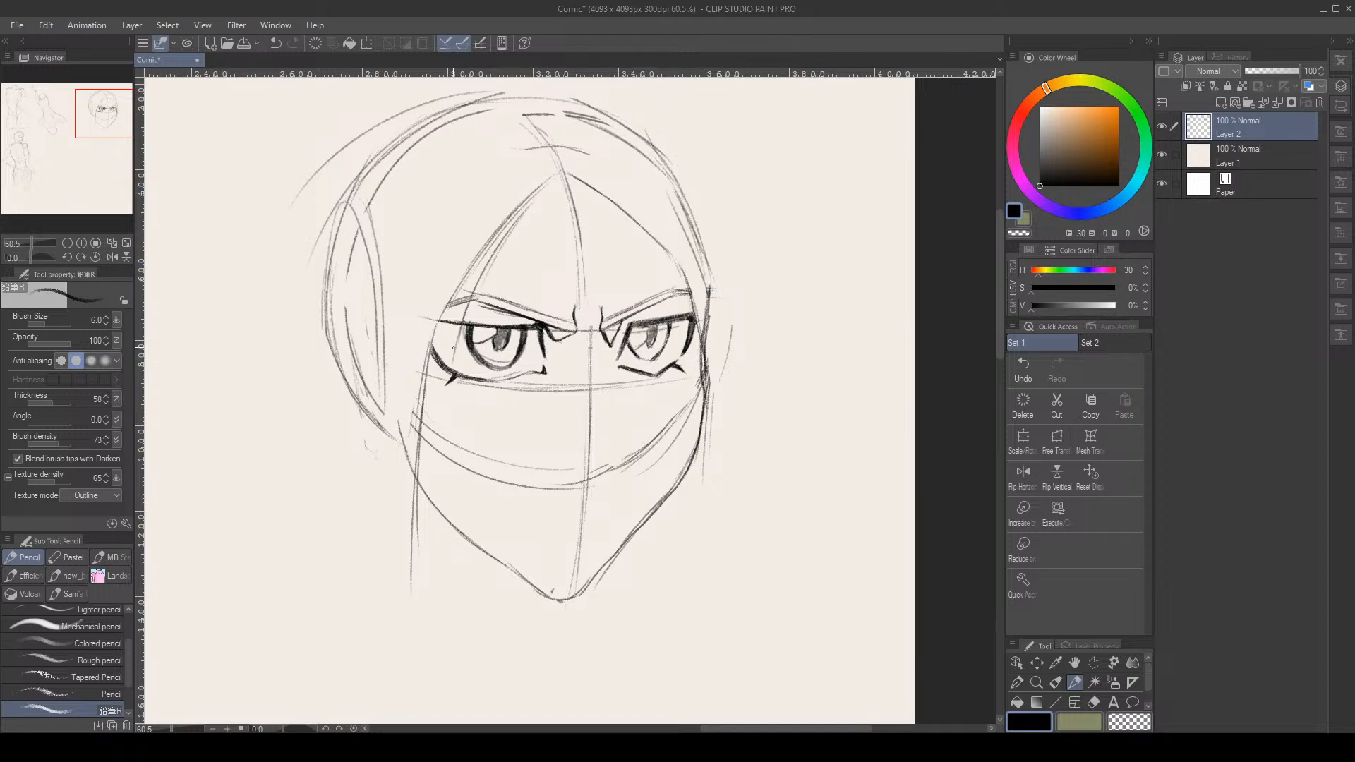
drag(461, 305, 452, 351)
drag(474, 259, 456, 317)
key(e)
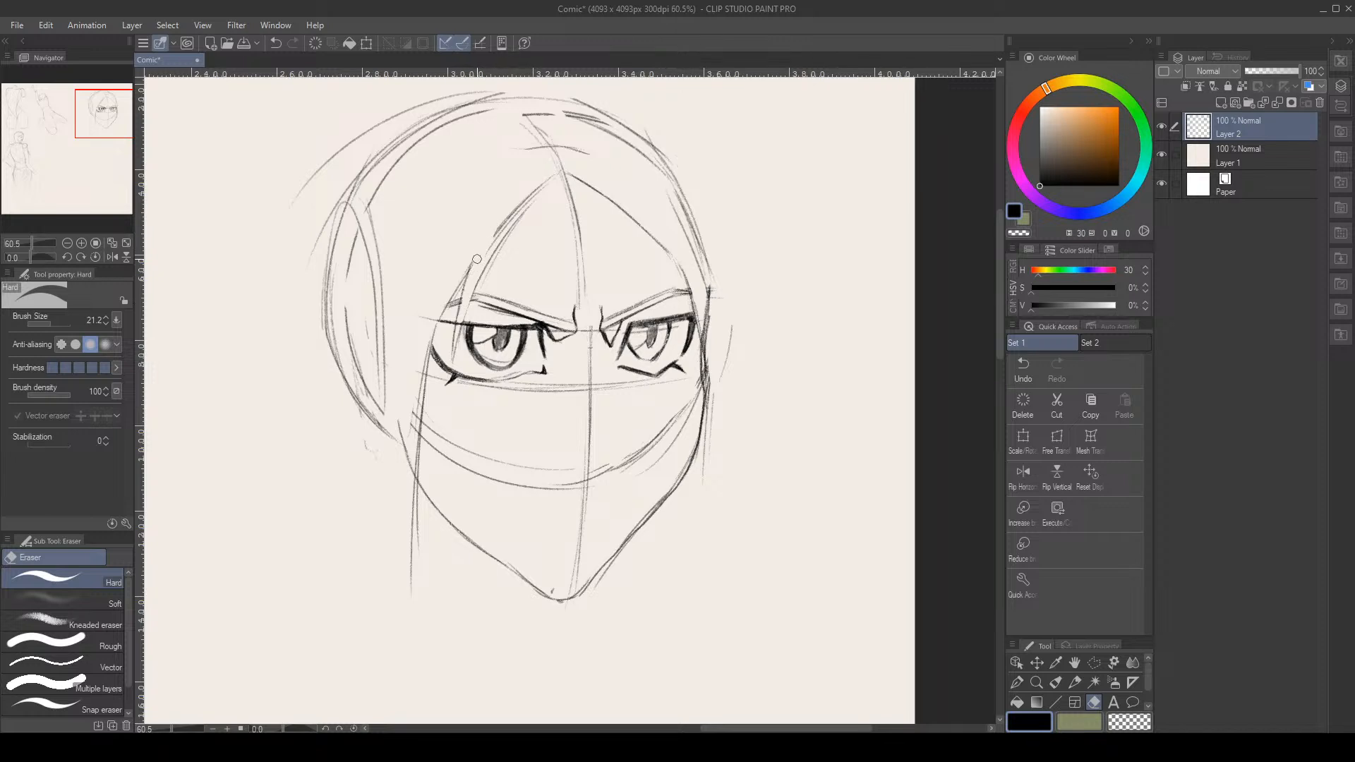
drag(477, 258, 554, 168)
key(p)
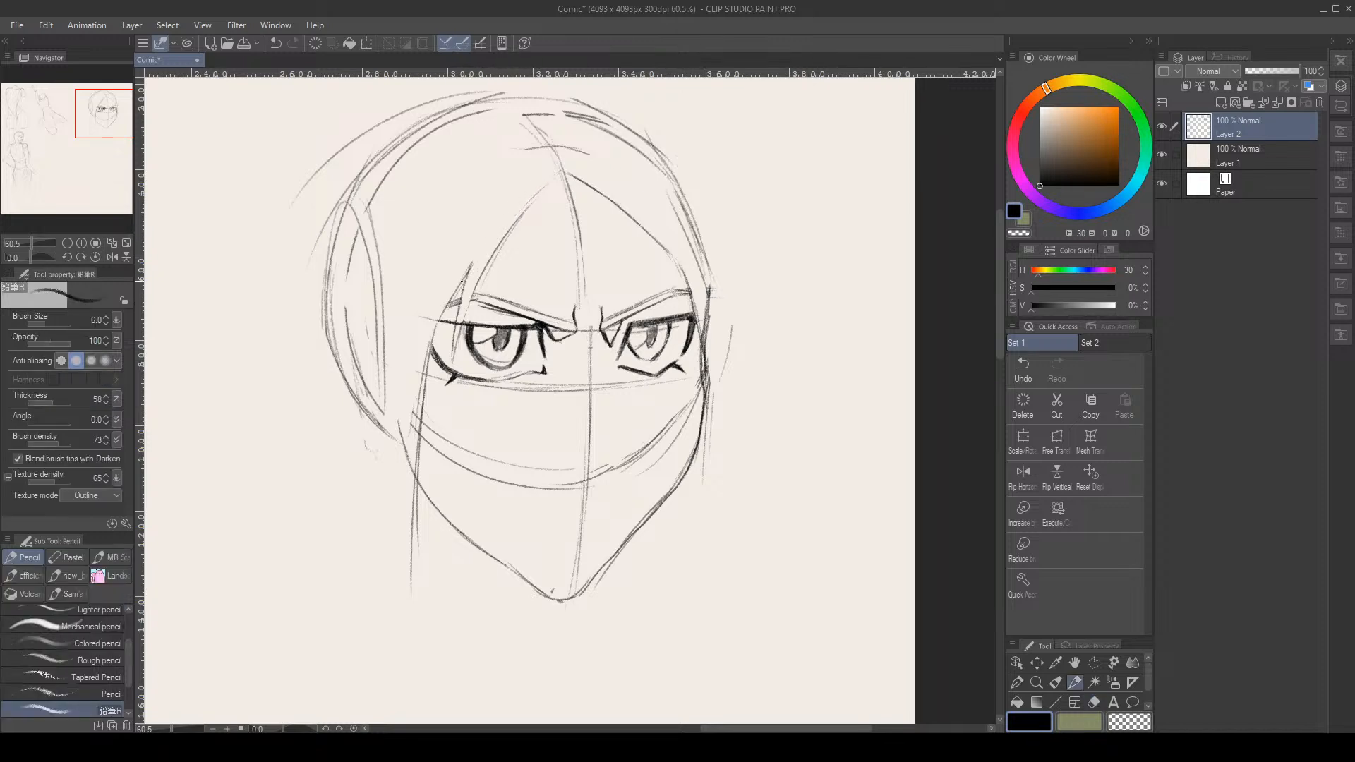
drag(480, 250, 453, 290)
drag(528, 204, 566, 170)
Draw the nose on the face's center line with a straight bridge, a curved tip and a small nostril mark
drag(117, 115, 115, 123)
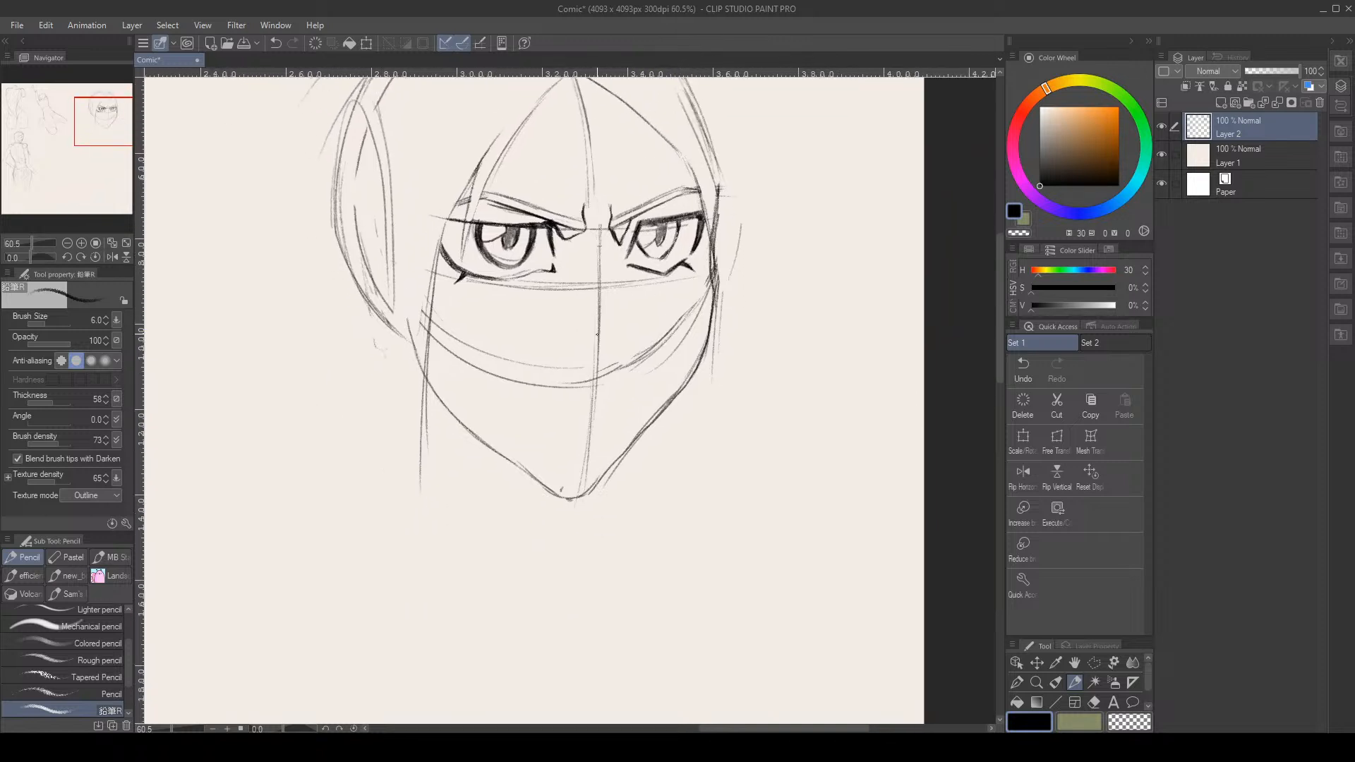
drag(598, 299, 599, 337)
drag(599, 329, 594, 360)
drag(599, 358, 604, 350)
click(1023, 367)
drag(592, 361, 608, 334)
Draw slightly parted lips below the nose, darken their corners, trim the right corner and define the upper lip
mouse_move(537, 410)
mouse_down()
mouse_move(613, 397)
mouse_move(594, 400)
mouse_up()
drag(624, 400, 559, 413)
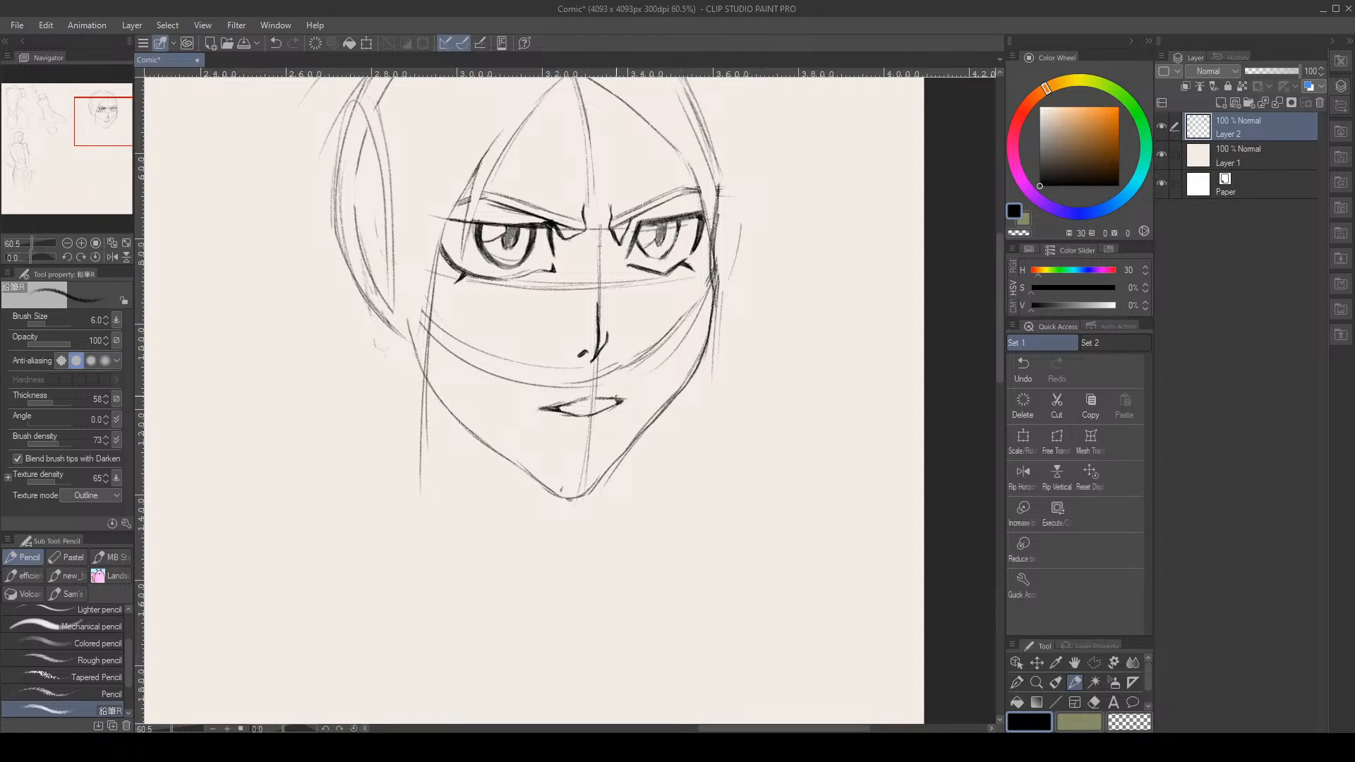
drag(609, 406, 615, 403)
key(e)
drag(632, 395, 629, 401)
key(p)
drag(587, 393, 616, 389)
scroll(685, 276, down, 5)
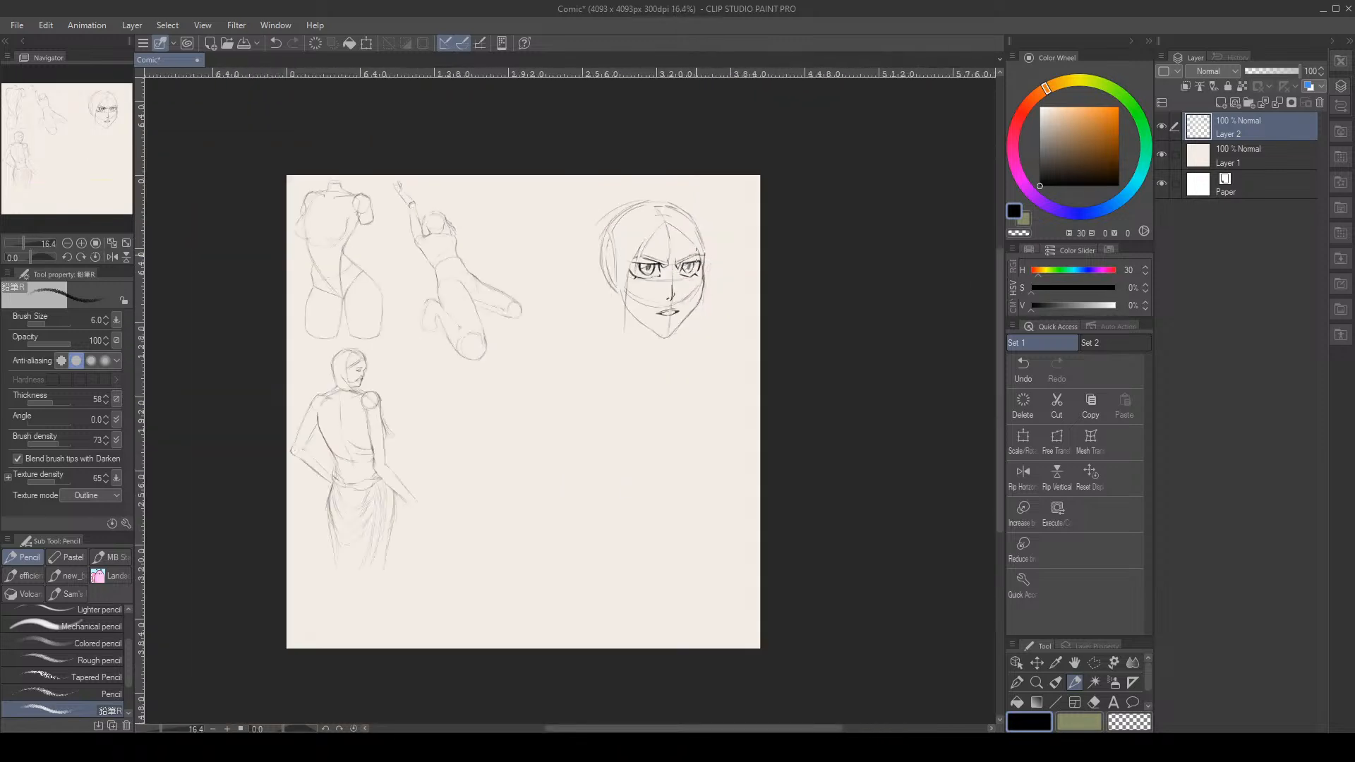
scroll(678, 275, up, 4)
scroll(678, 275, down, 2)
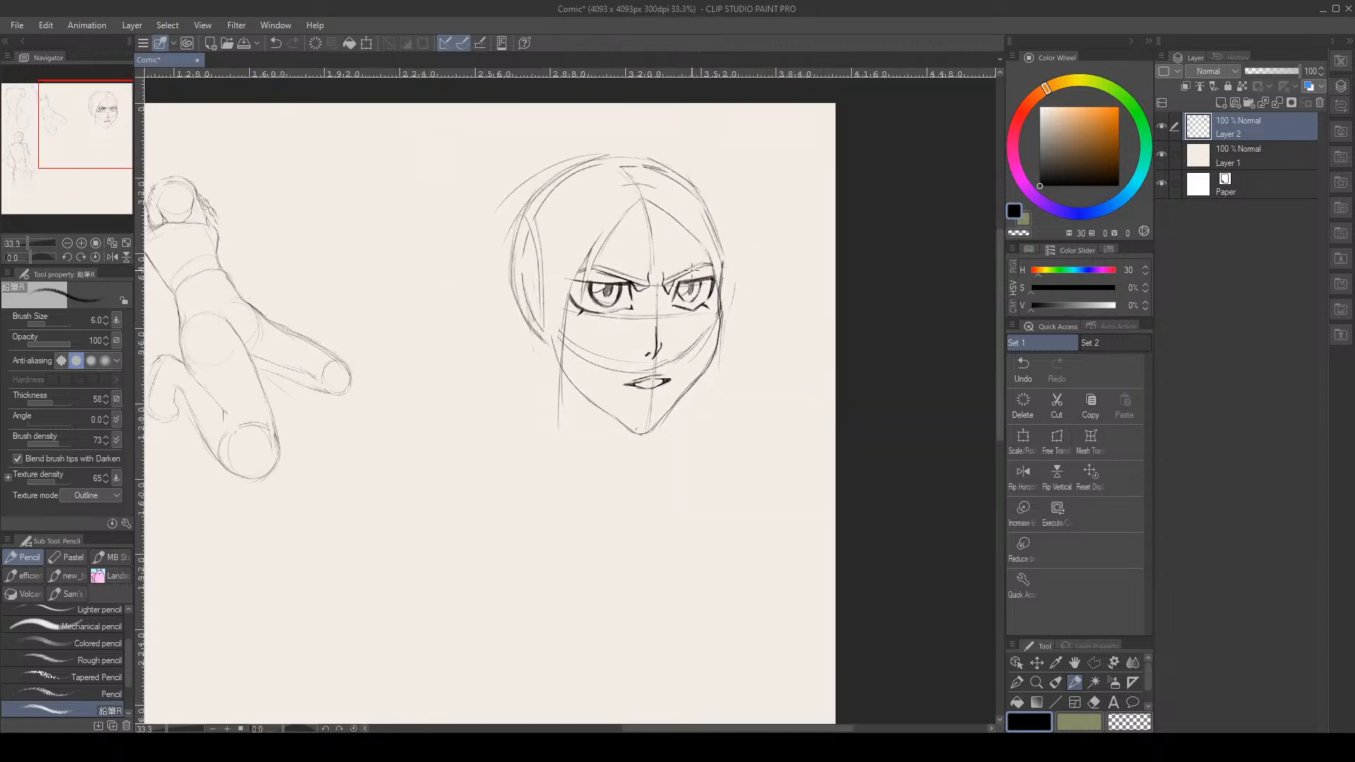
scroll(692, 268, up, 1)
scroll(686, 254, down, 2)
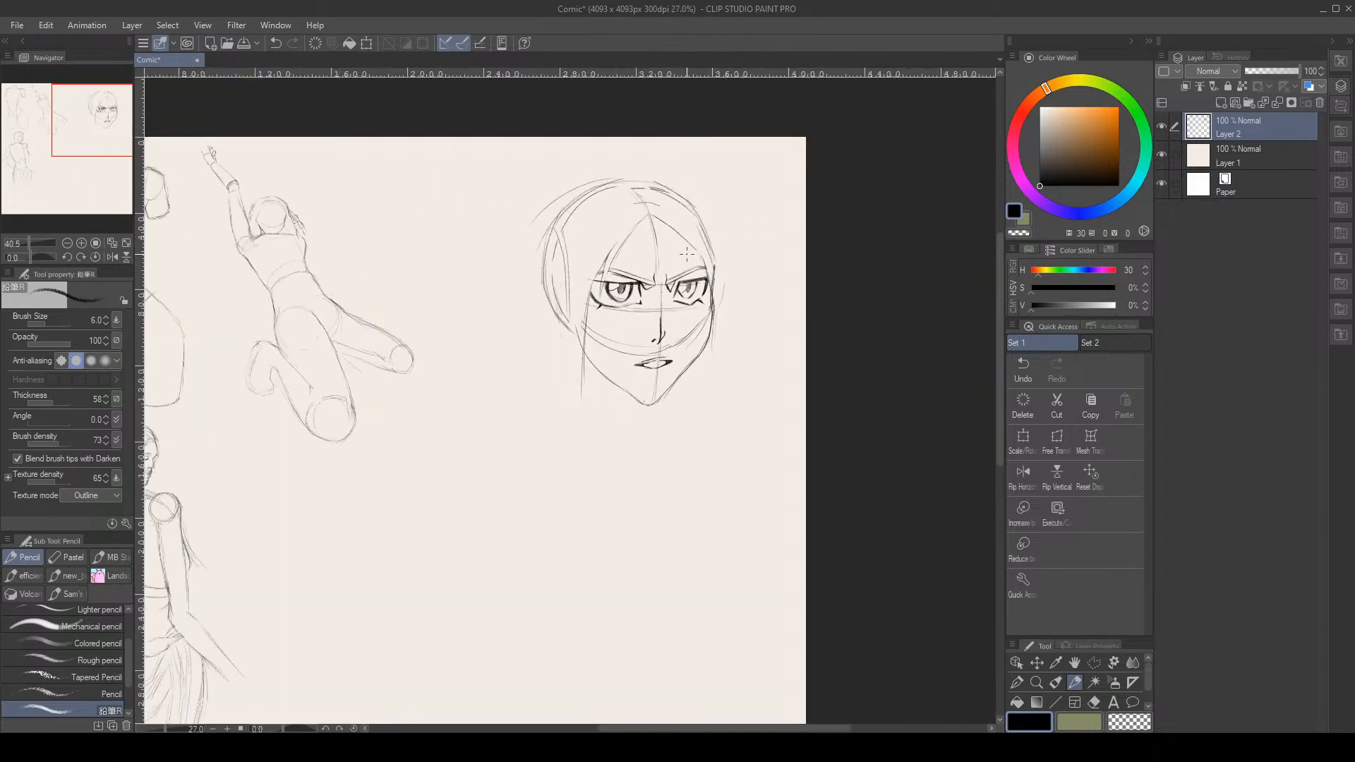
Erase the old right cheek line and redraw it as a slimmer contour running from the jaw up to the eye
scroll(686, 254, up, 1)
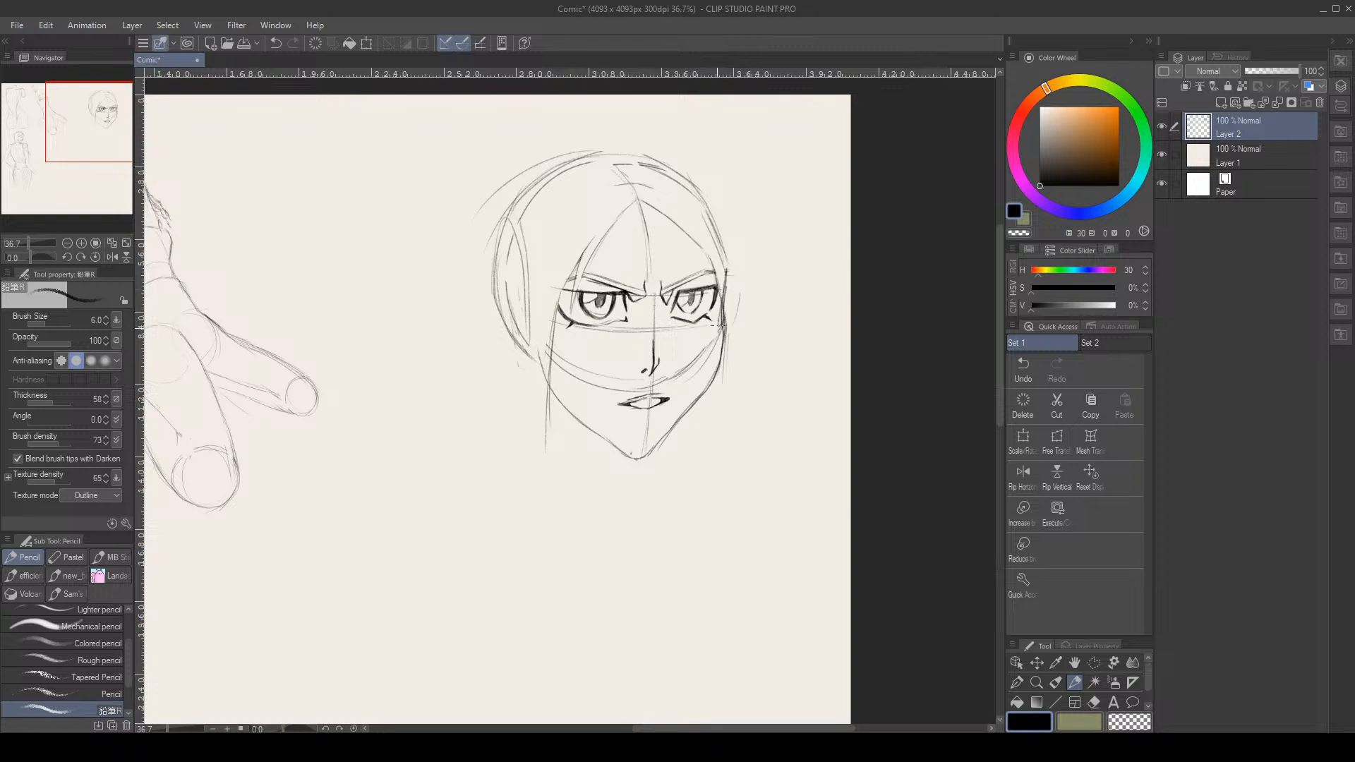
mouse_move(722, 326)
mouse_down()
mouse_move(700, 395)
mouse_move(686, 399)
mouse_up()
mouse_move(689, 353)
mouse_down()
mouse_move(670, 401)
mouse_move(734, 332)
mouse_move(678, 406)
mouse_up()
click(1025, 372)
key(e)
drag(726, 267, 710, 385)
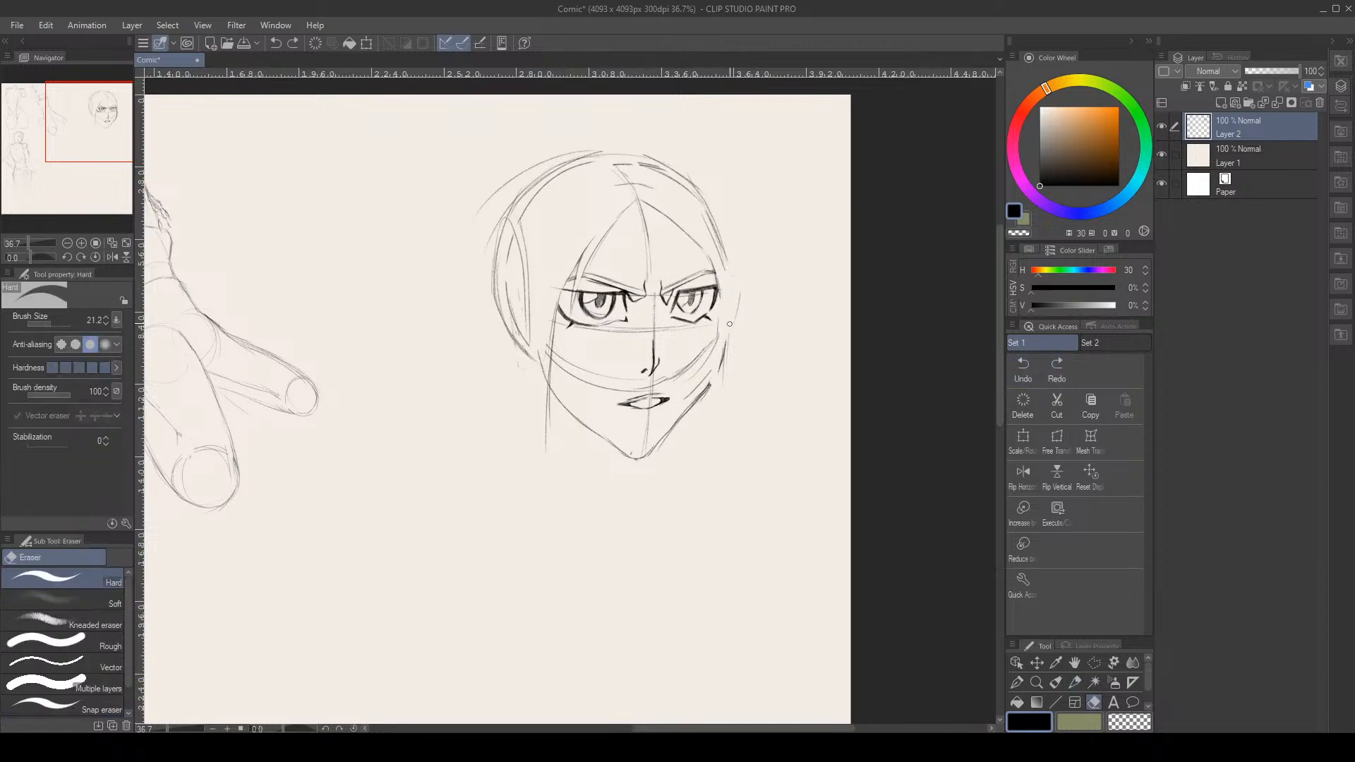
drag(731, 333, 697, 403)
mouse_move(722, 357)
mouse_down()
mouse_move(676, 422)
mouse_move(705, 381)
mouse_up()
key(p)
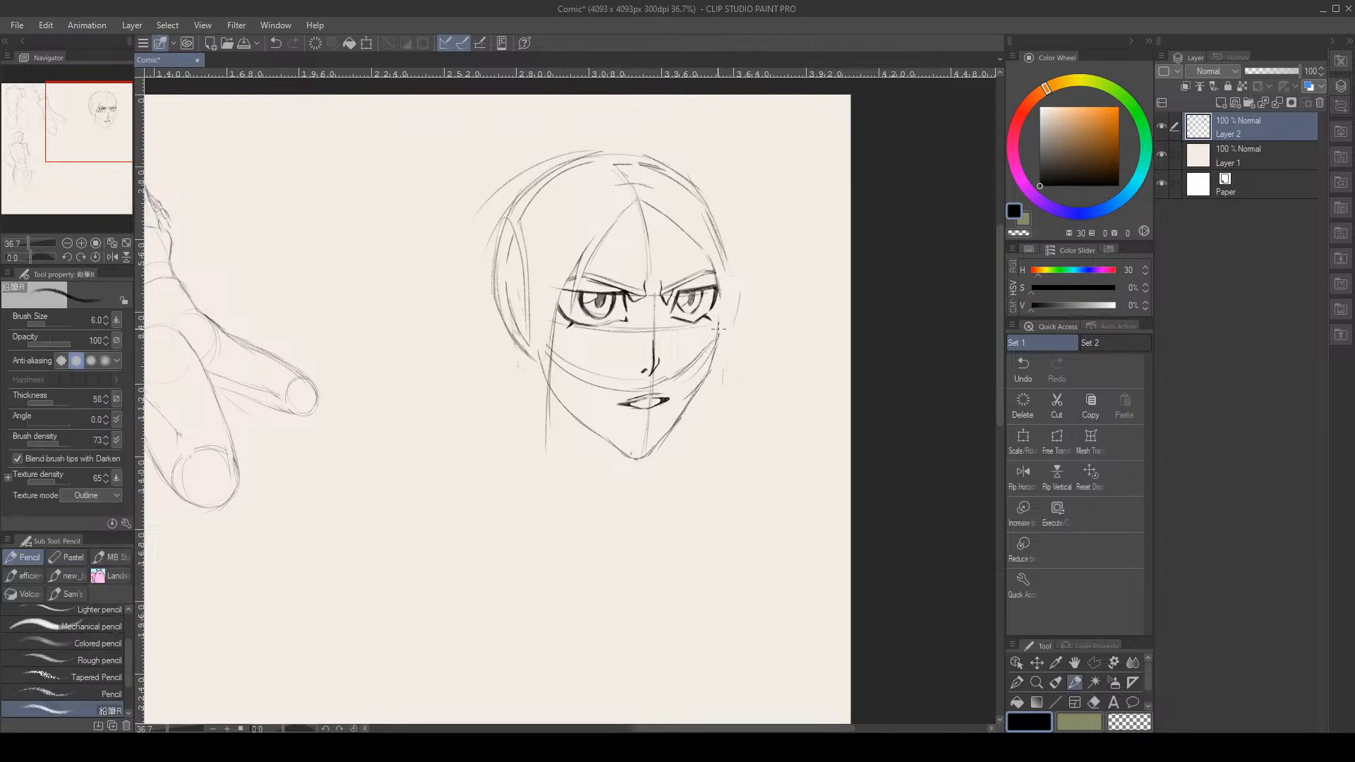
drag(711, 358, 719, 292)
Enclose the whole head in a polyline selection, squash it with Free Transform to about 92% height, and deselect
key(m)
click(453, 330)
click(590, 118)
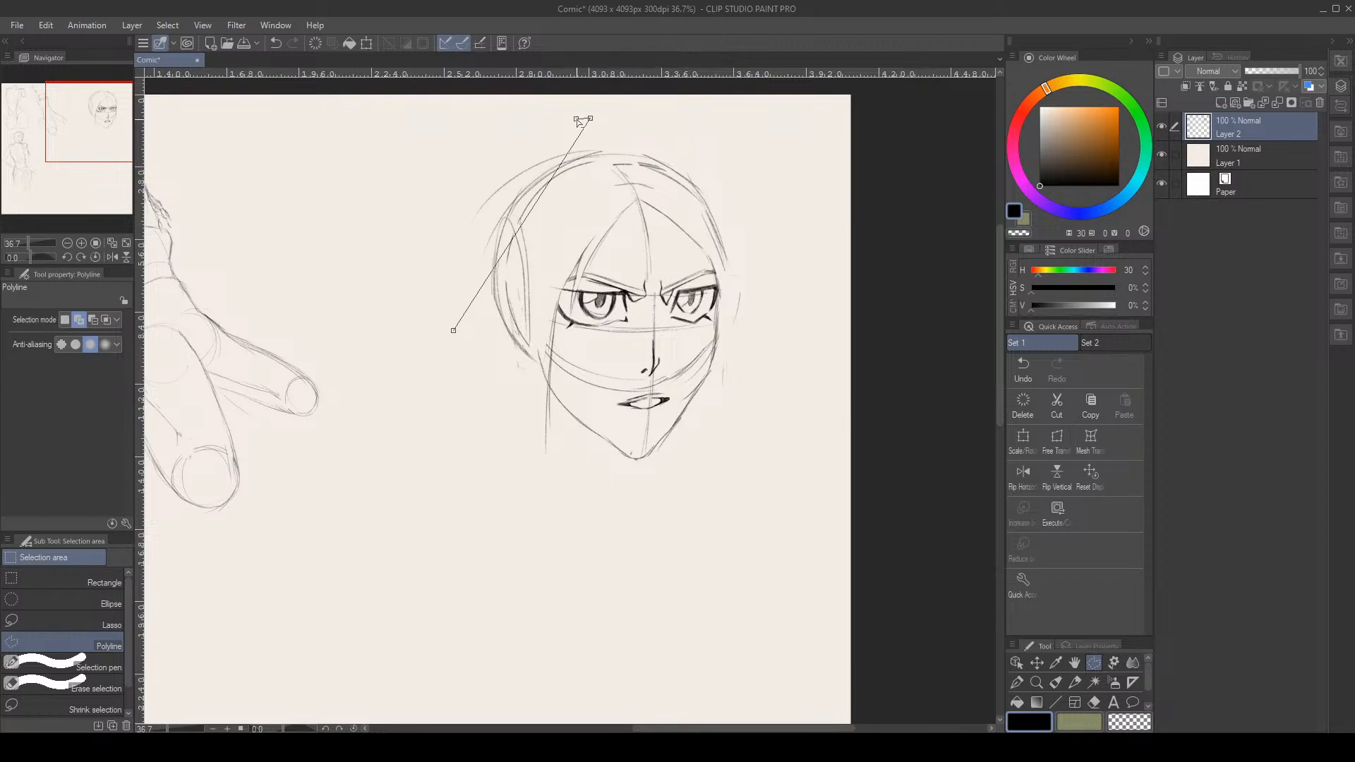
click(437, 162)
click(565, 118)
click(695, 123)
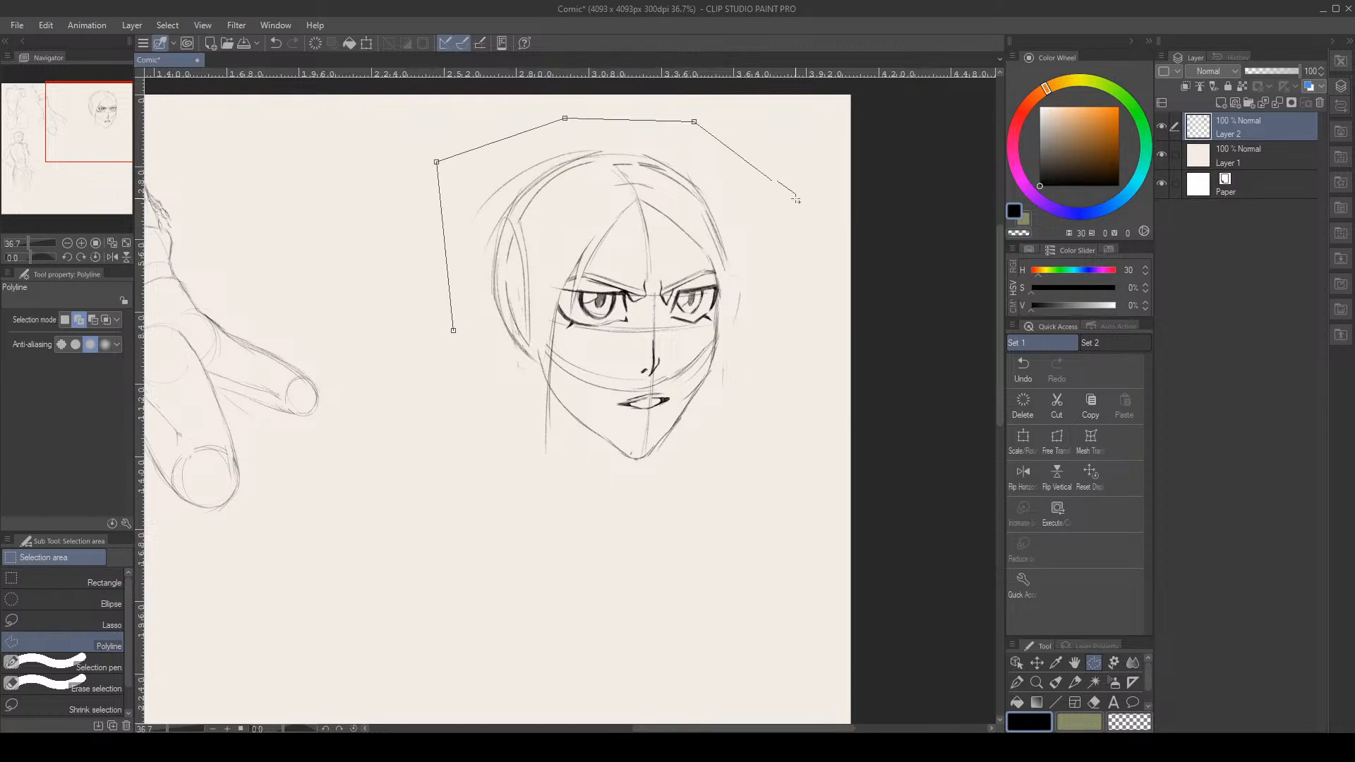
click(796, 214)
click(787, 370)
click(704, 502)
click(619, 518)
click(519, 486)
click(452, 403)
click(454, 329)
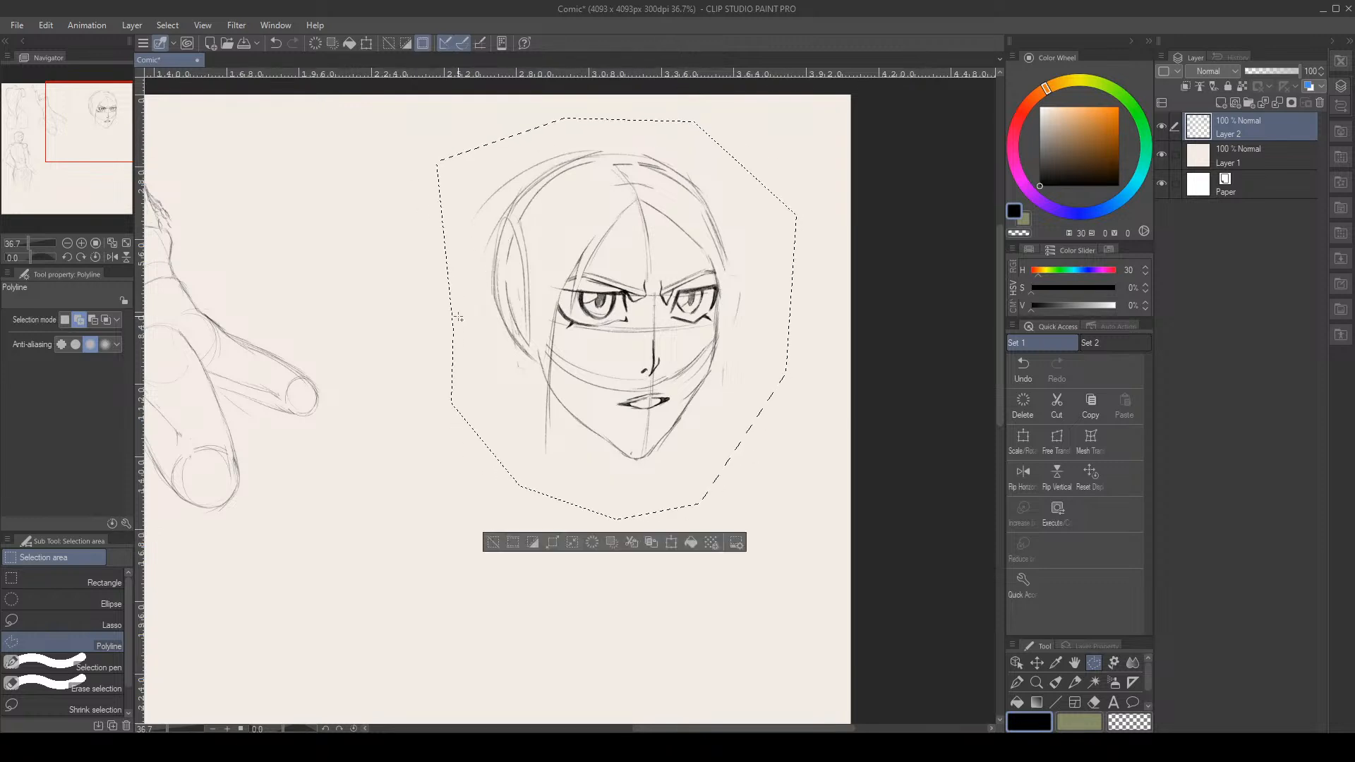
key(ctrl+t)
click(1056, 441)
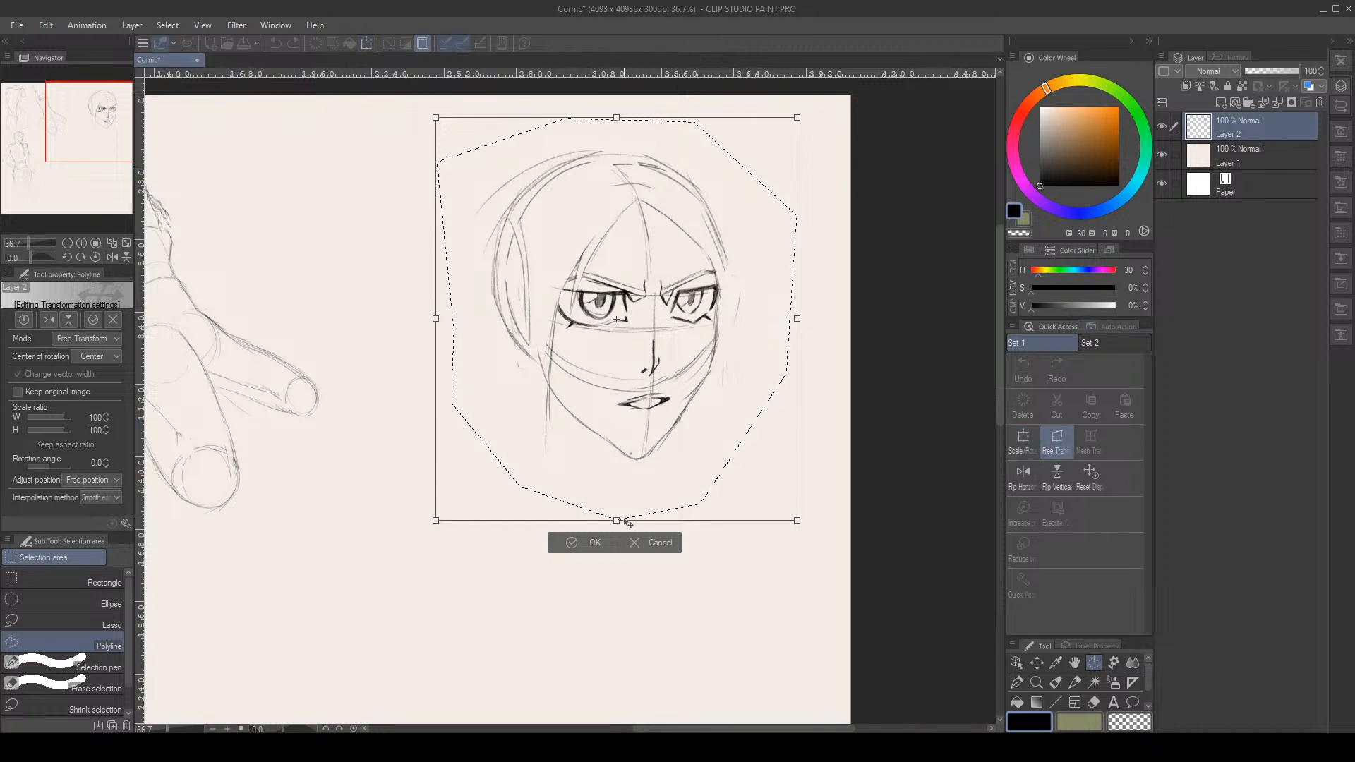
drag(627, 523, 620, 488)
drag(620, 489, 620, 487)
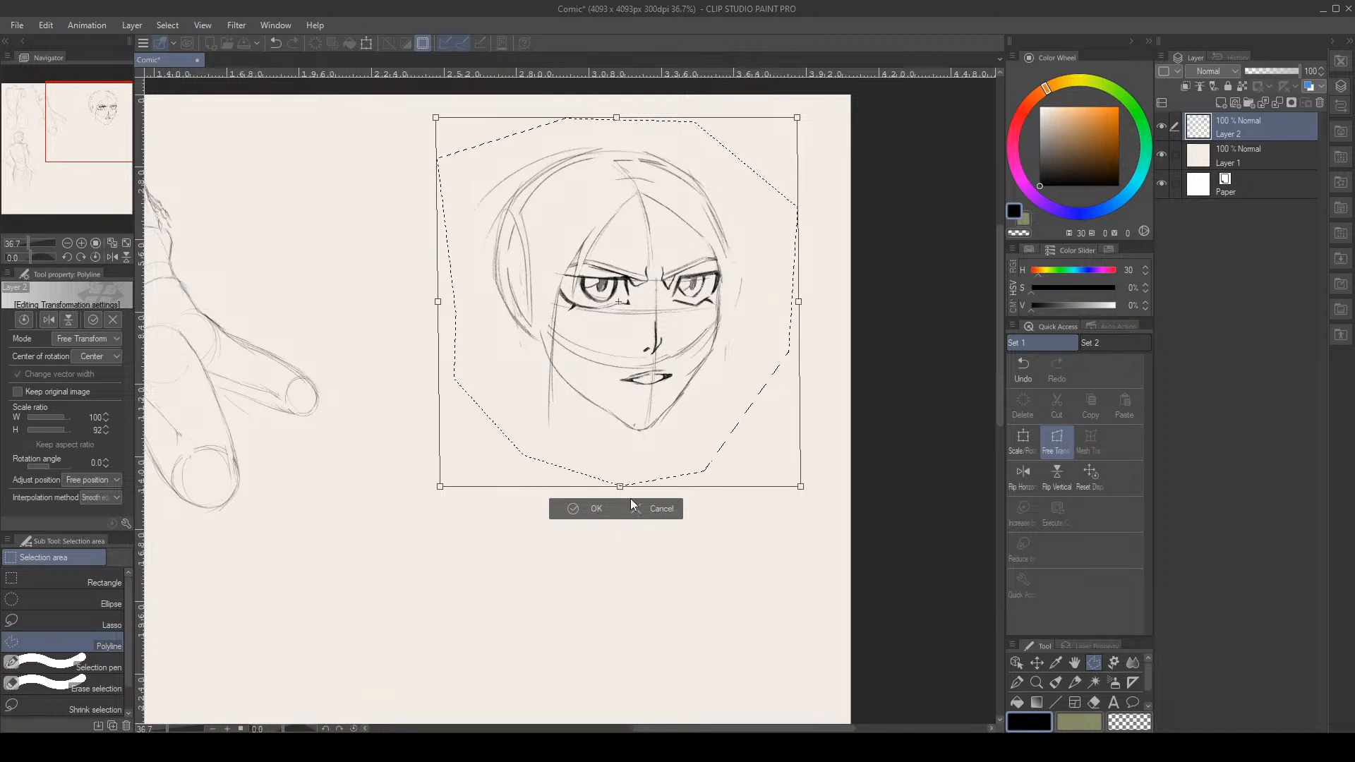
click(597, 508)
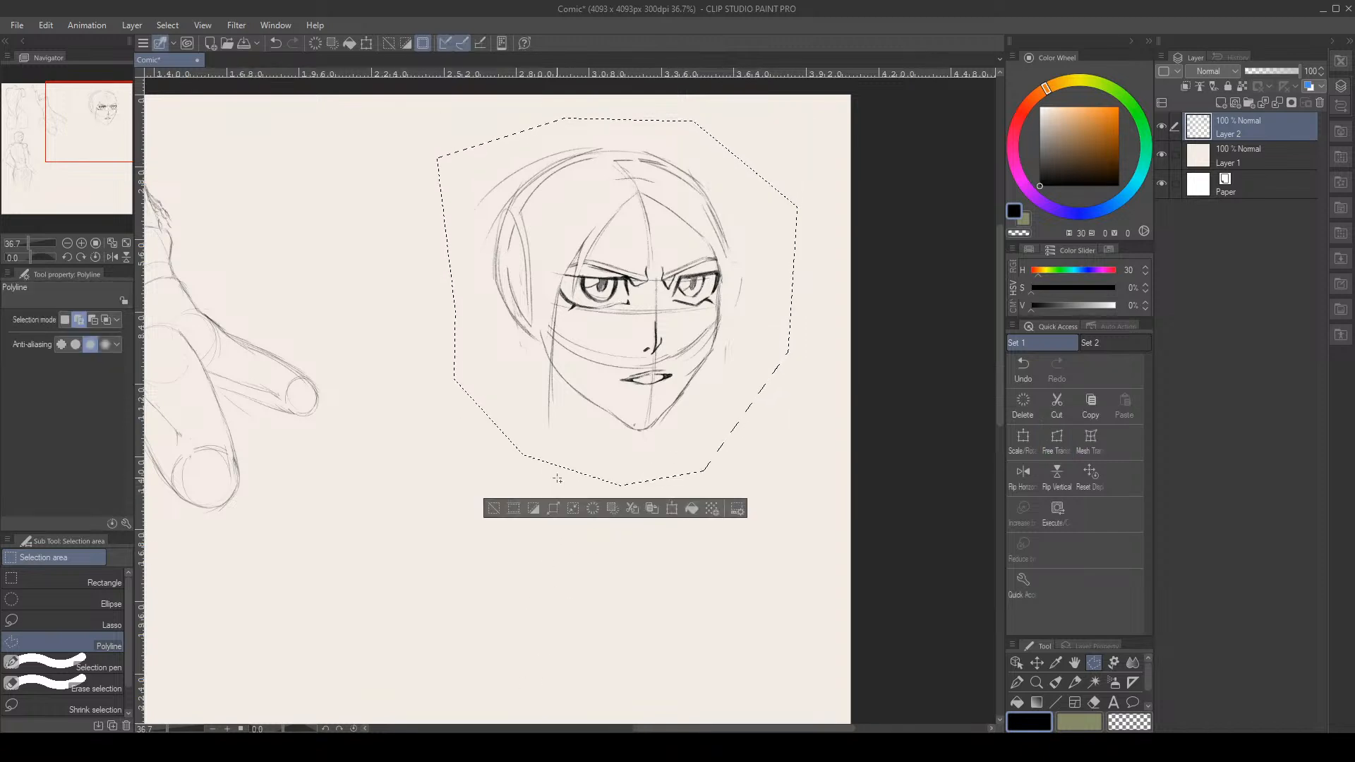
click(502, 509)
Strengthen the right face contour with pencil strokes between the chin and the outer corner of the eye
click(1074, 681)
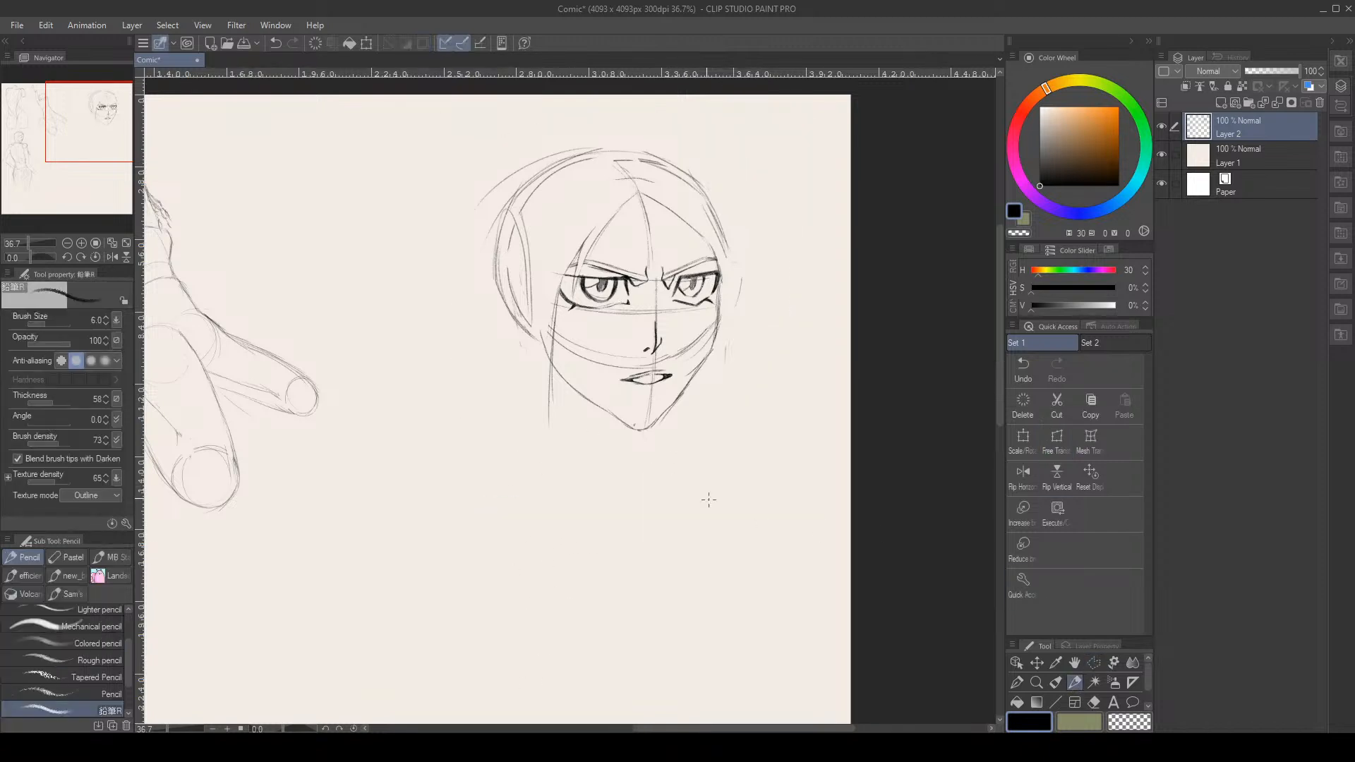
mouse_move(656, 419)
mouse_down()
mouse_move(713, 341)
mouse_move(717, 284)
mouse_up()
mouse_move(711, 332)
mouse_down()
mouse_move(722, 292)
mouse_move(696, 384)
mouse_move(711, 353)
mouse_move(670, 413)
mouse_up()
key(e)
key(p)
Select the right eye with a polyline, scale it to about 89%, and shift it slightly toward the nose
scroll(746, 308, down, 8)
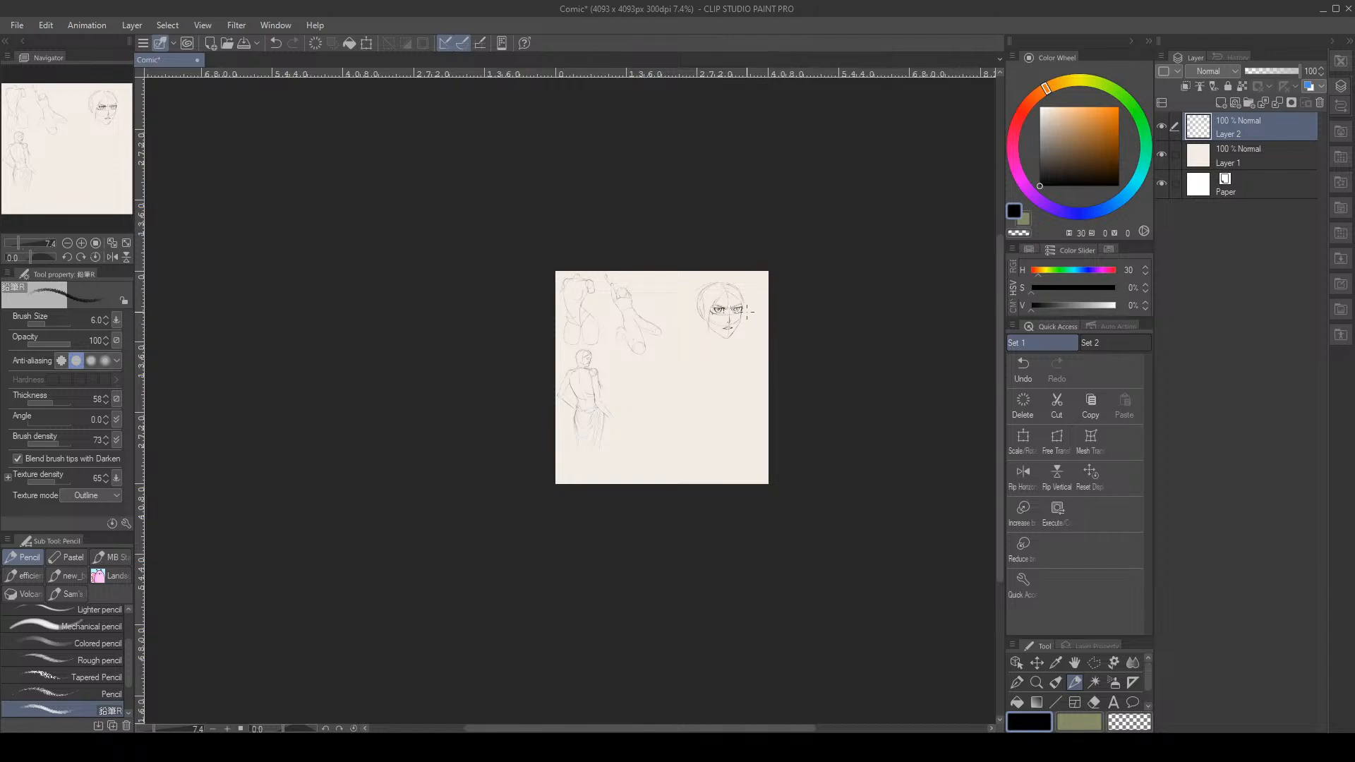
scroll(746, 308, up, 10)
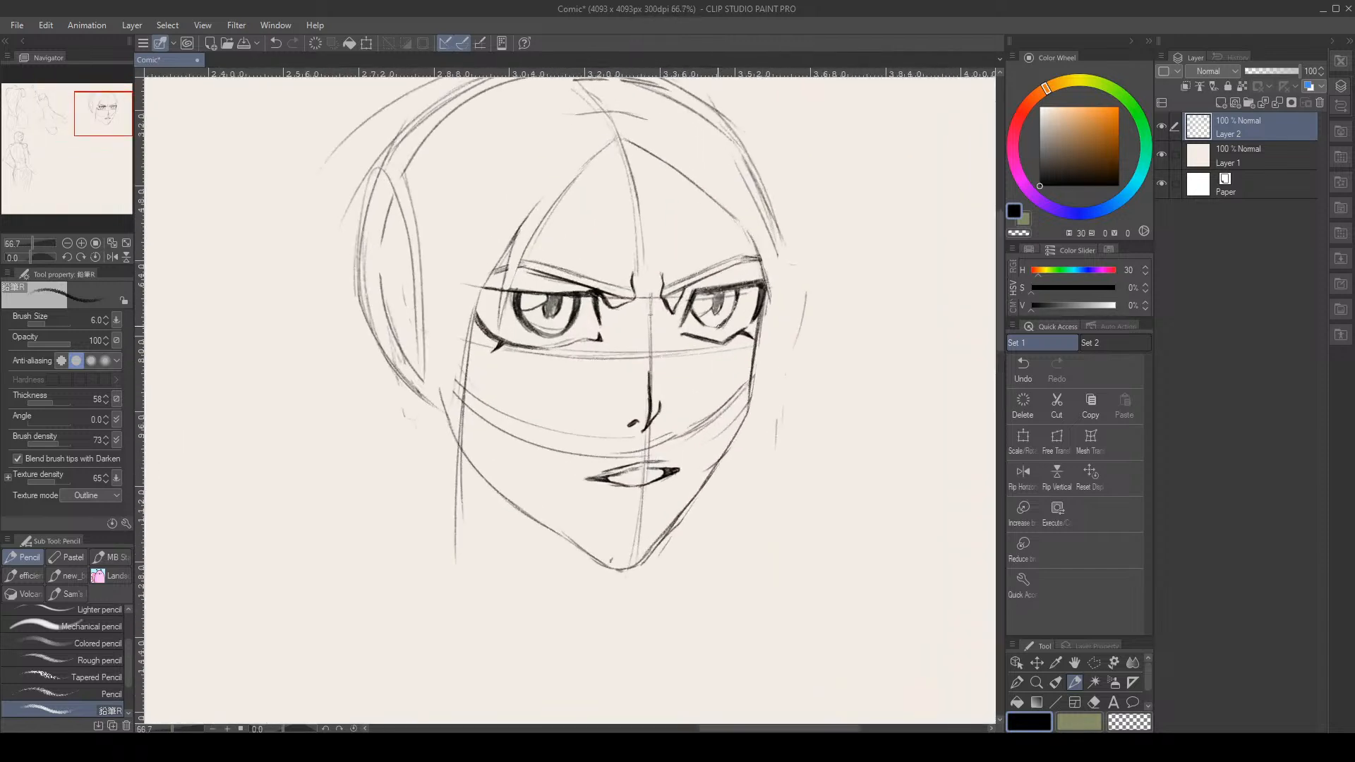
click(1094, 662)
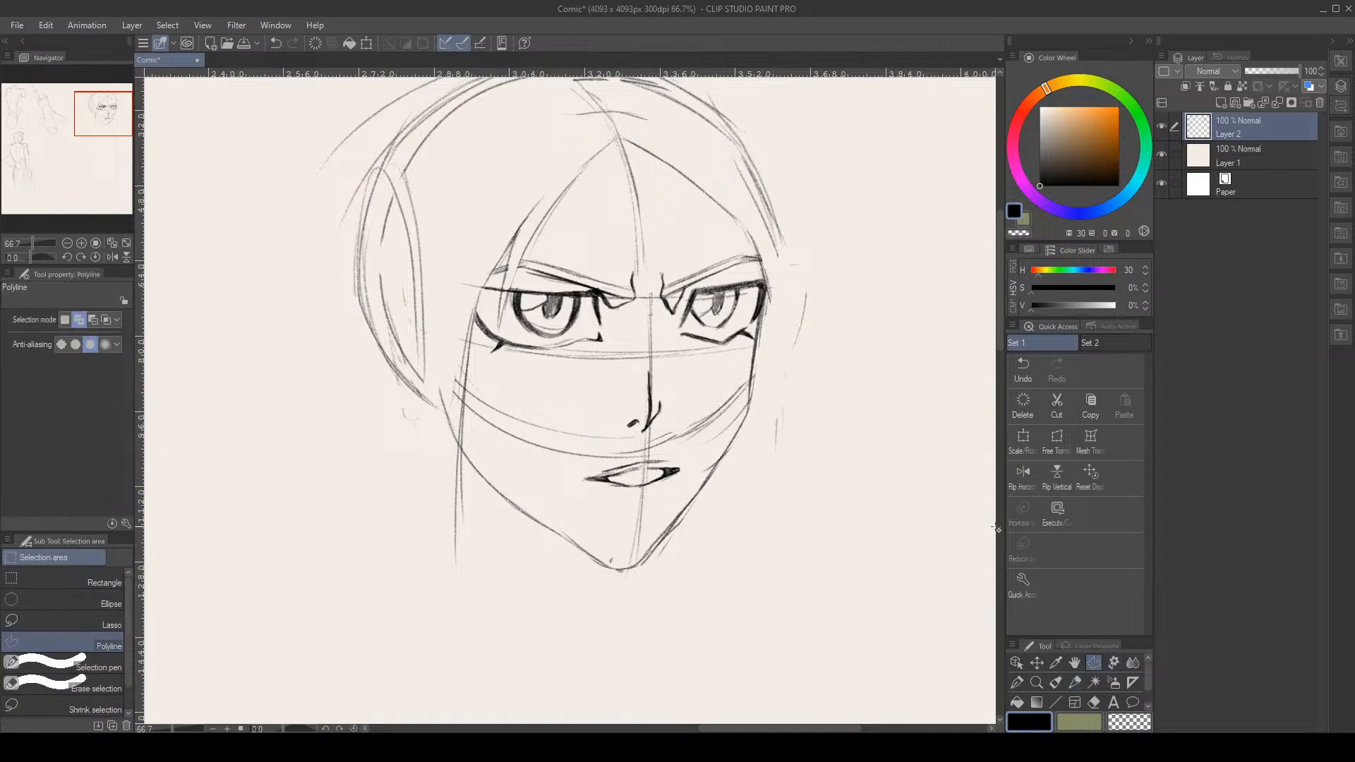
click(669, 331)
click(681, 304)
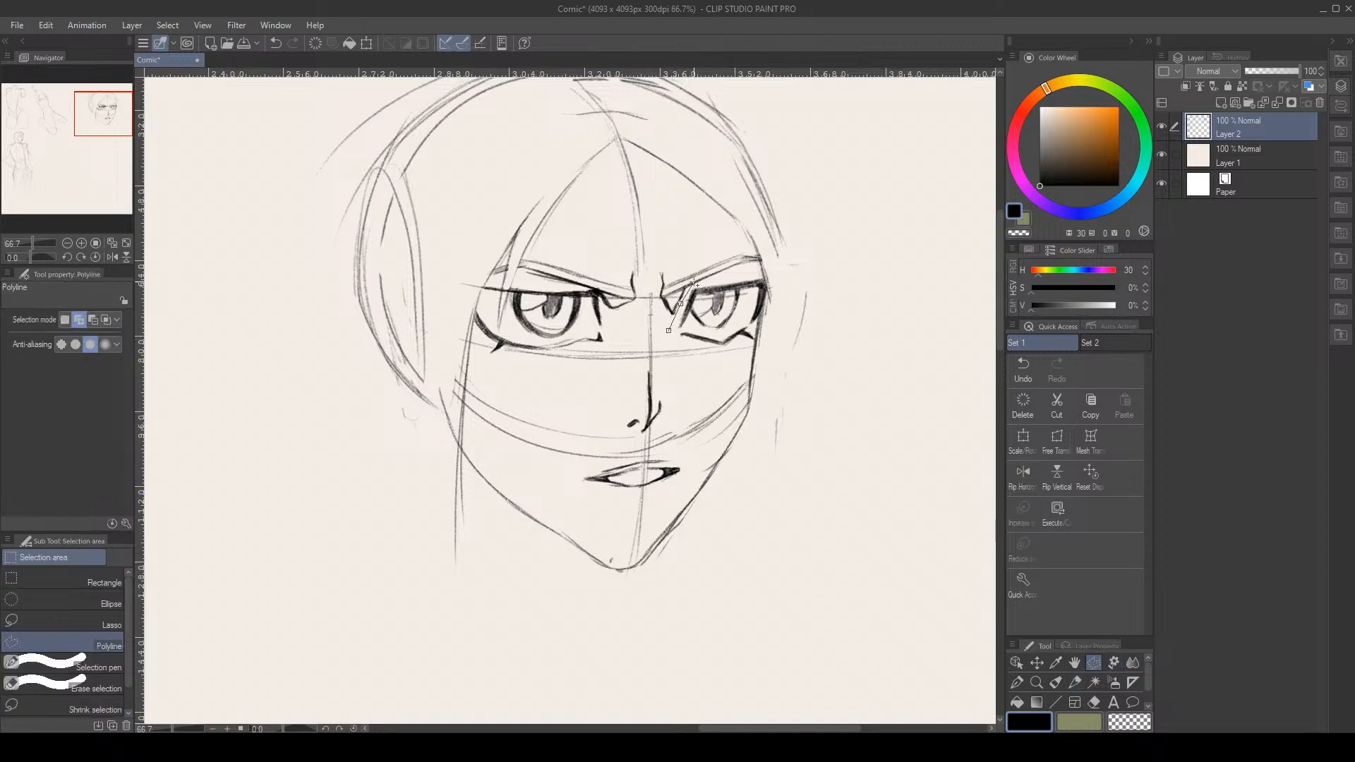
click(717, 279)
click(761, 276)
click(767, 284)
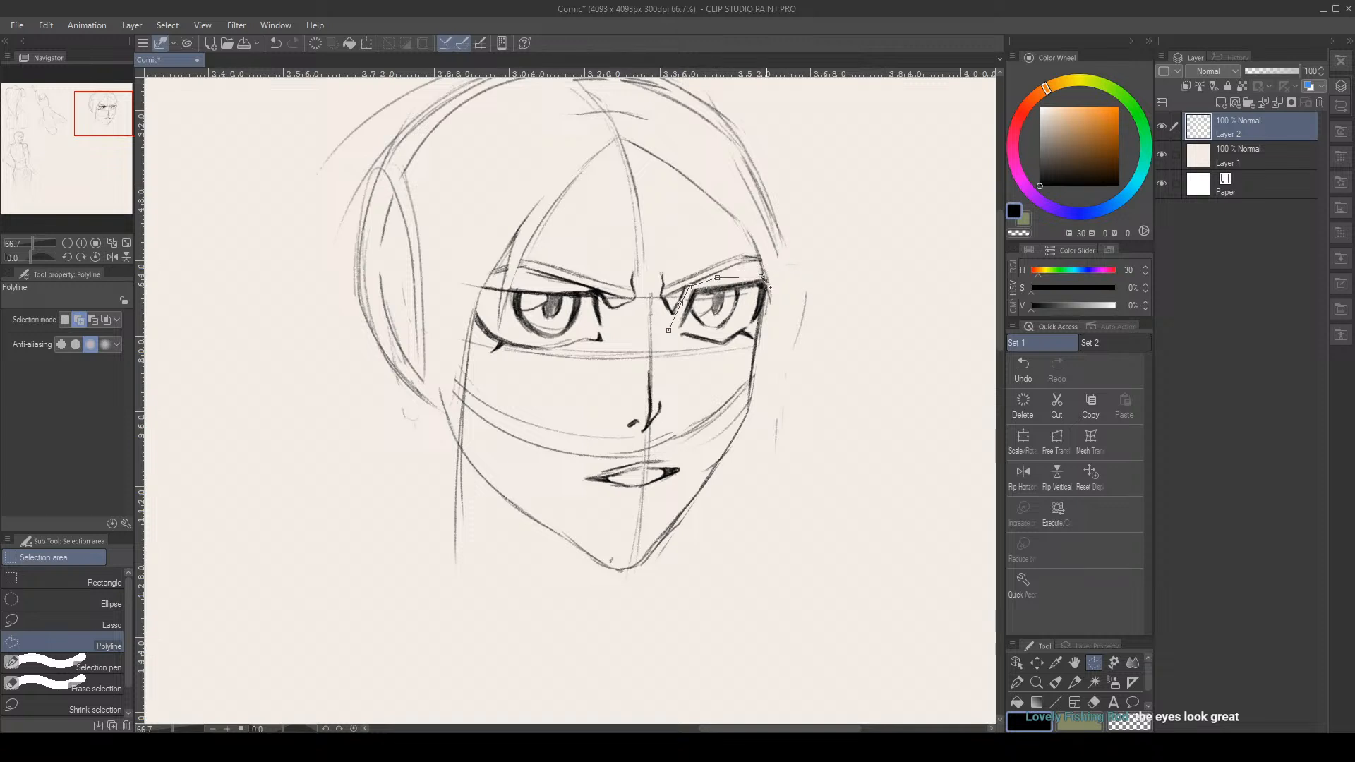
click(752, 327)
click(755, 336)
click(749, 350)
click(669, 331)
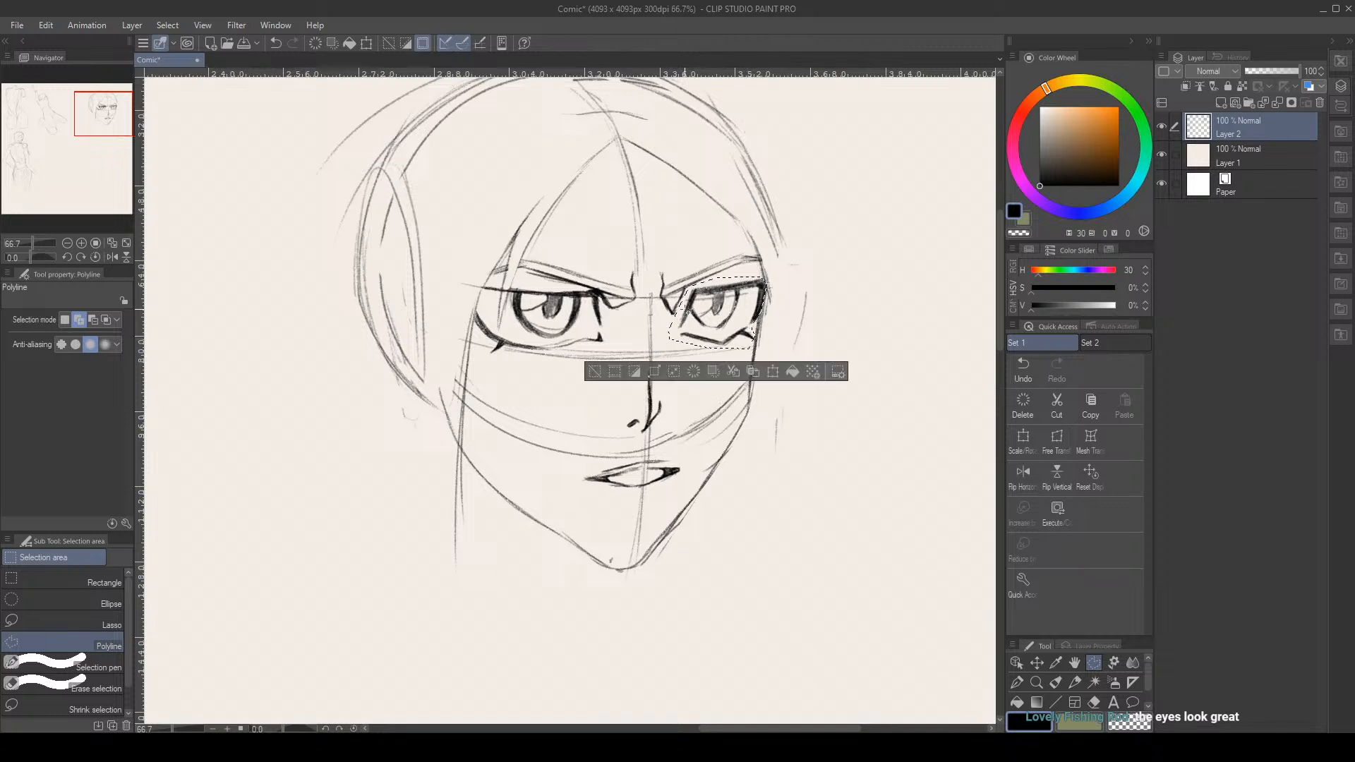
key(ctrl+t)
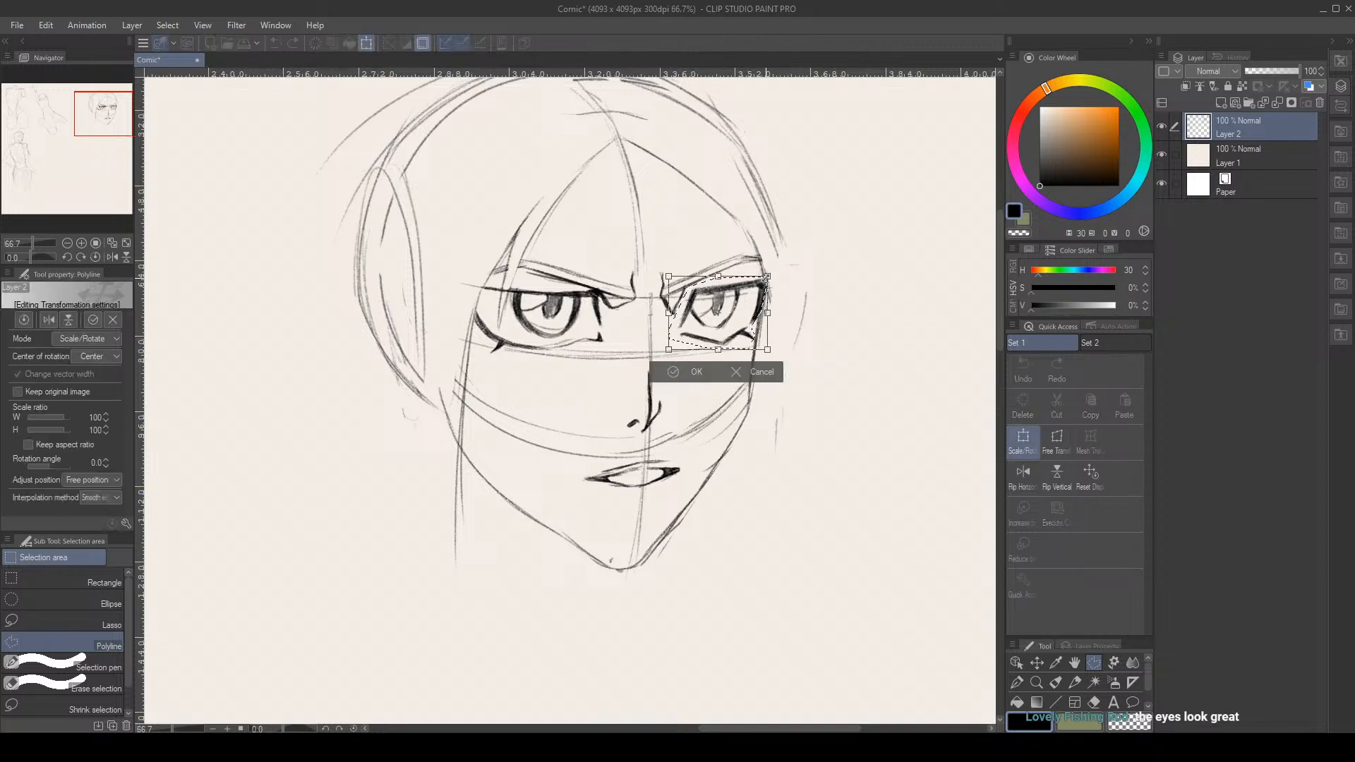
drag(758, 281, 755, 285)
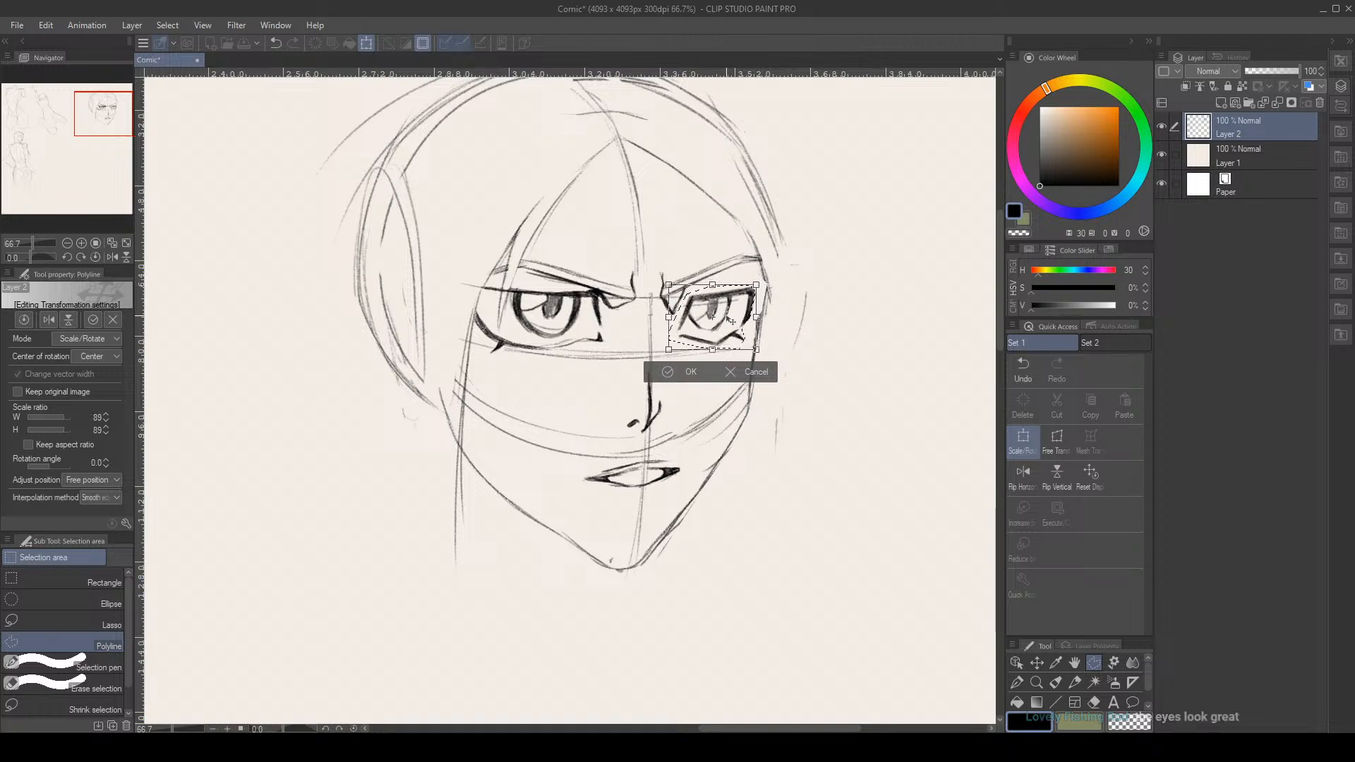
drag(729, 319, 725, 322)
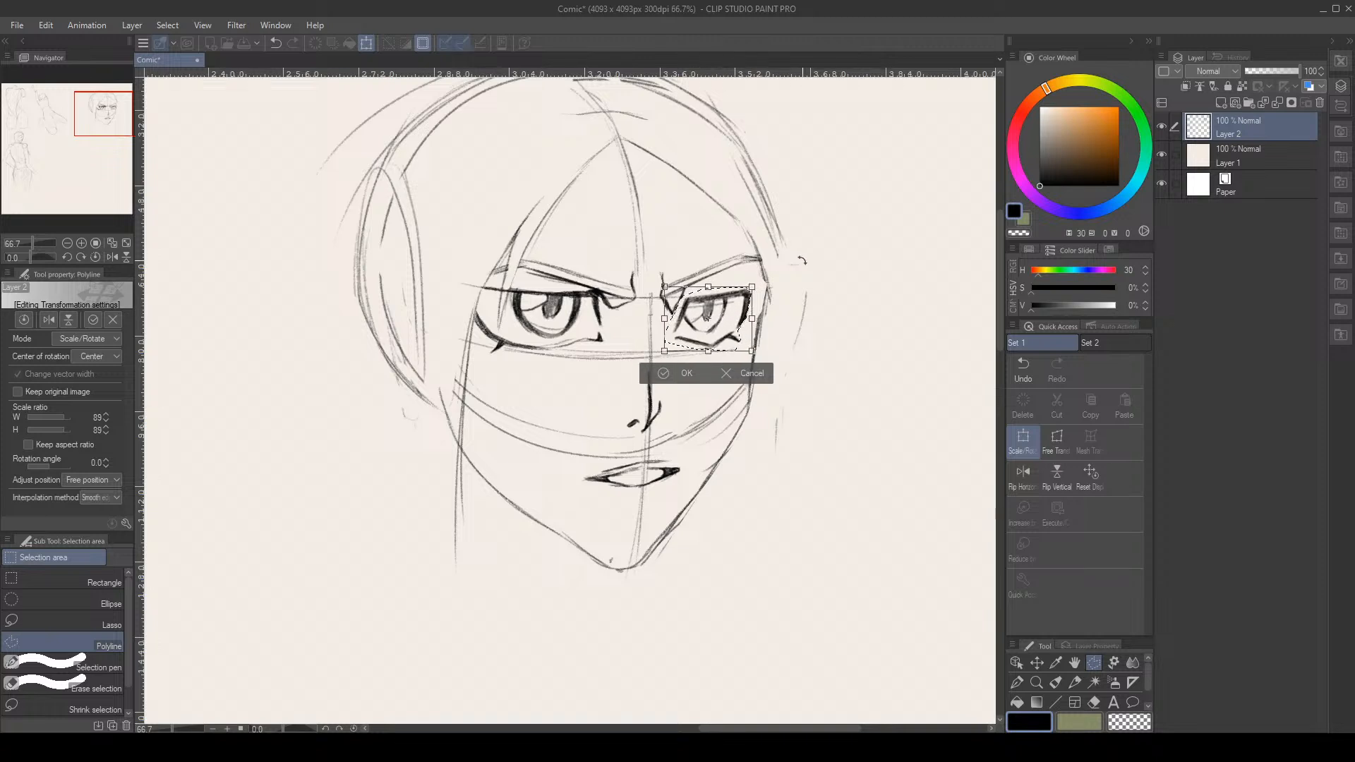
click(667, 372)
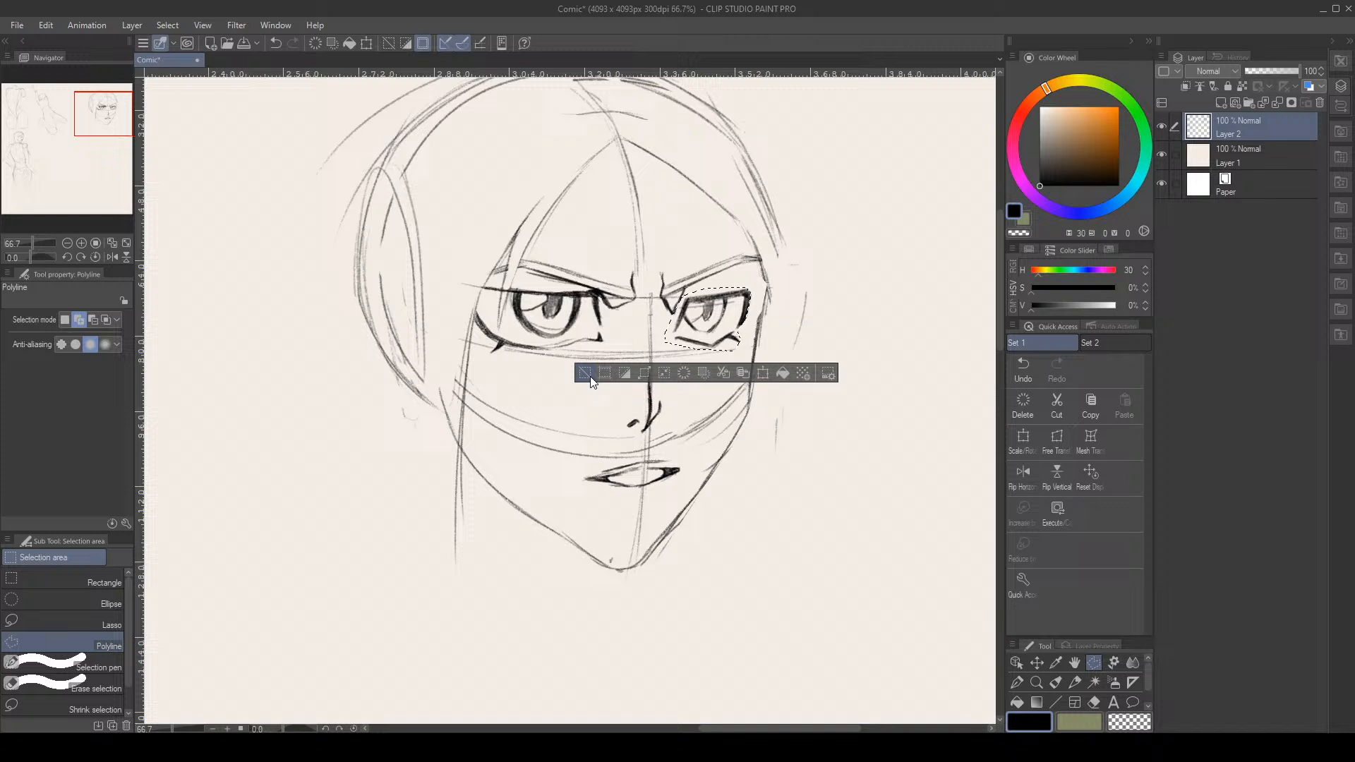
Select the left eye with a polyline, scale it to about 91%, nudge it into place under the brow, and deselect
click(637, 304)
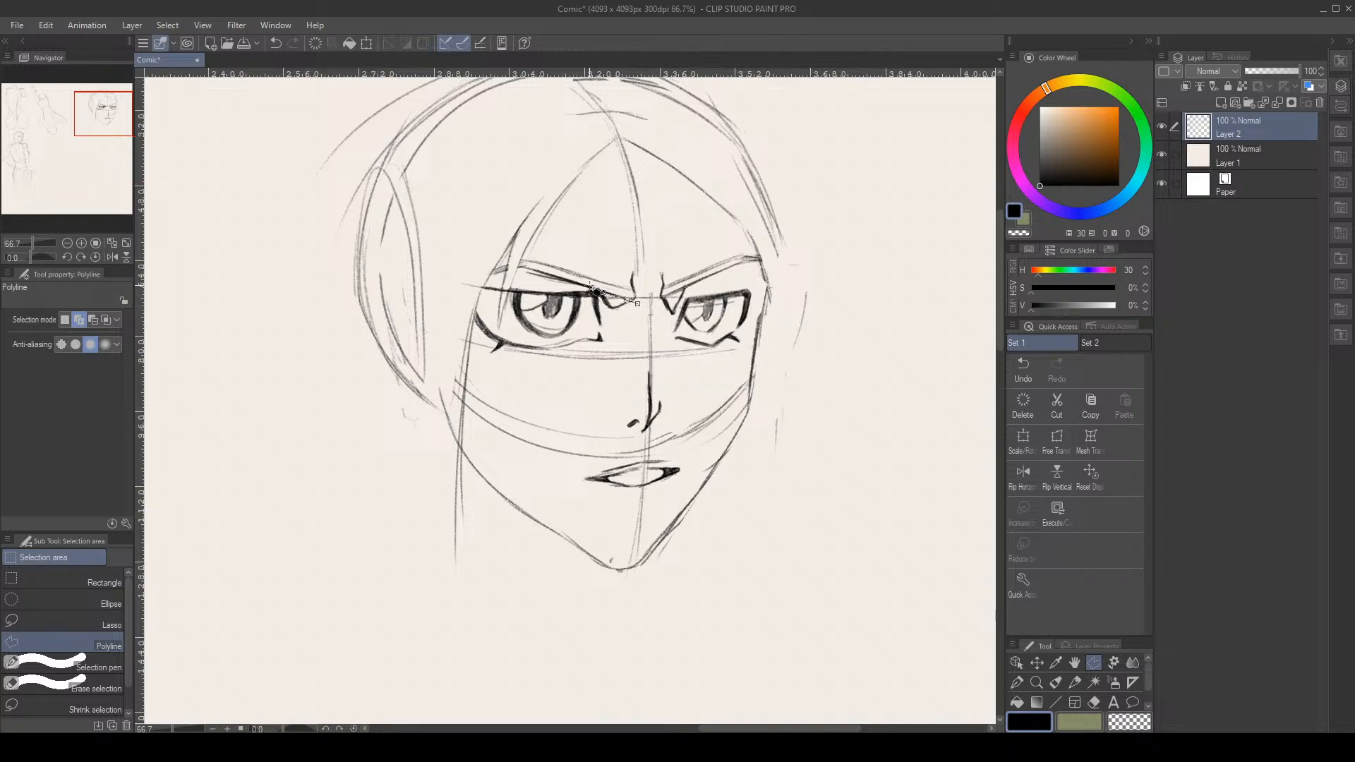
click(588, 287)
click(565, 285)
click(512, 286)
click(499, 288)
click(482, 285)
click(474, 311)
click(474, 330)
click(481, 356)
click(524, 375)
click(588, 371)
click(628, 336)
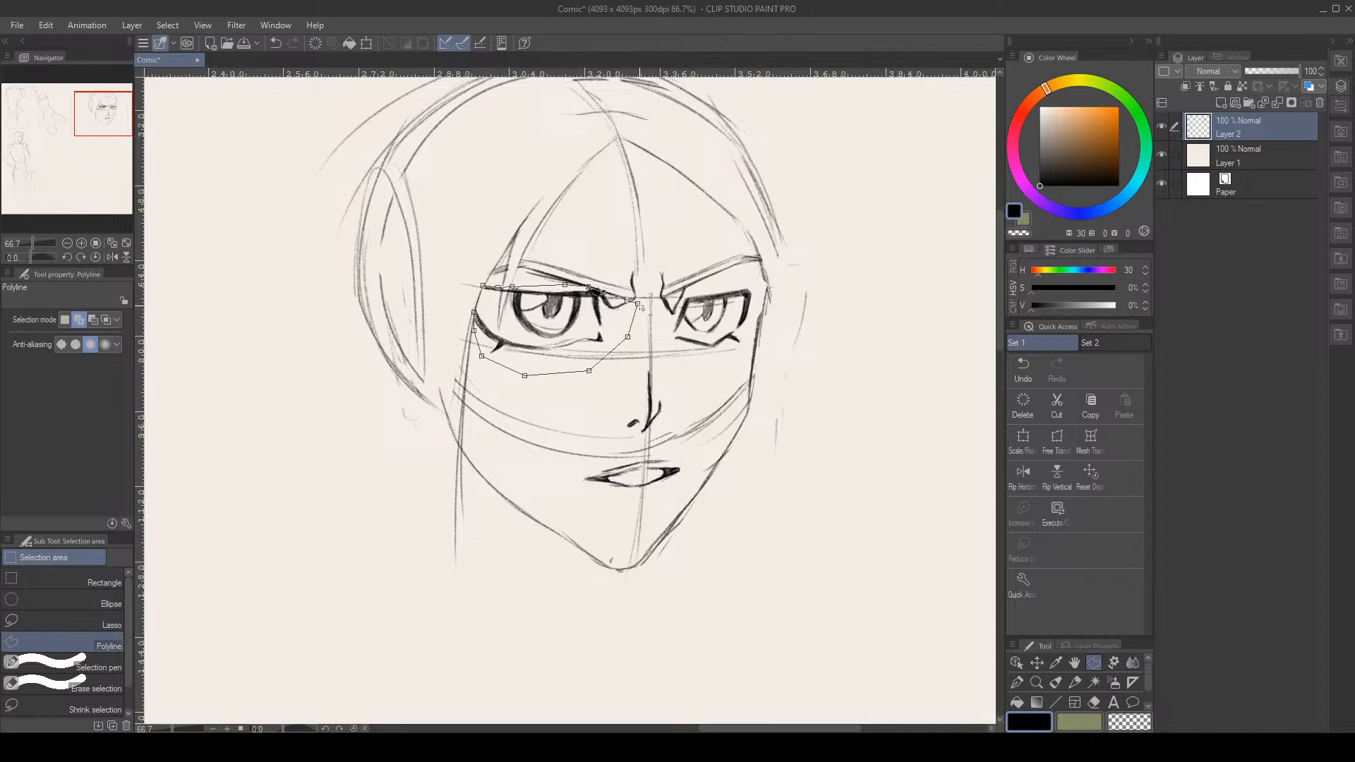
click(637, 304)
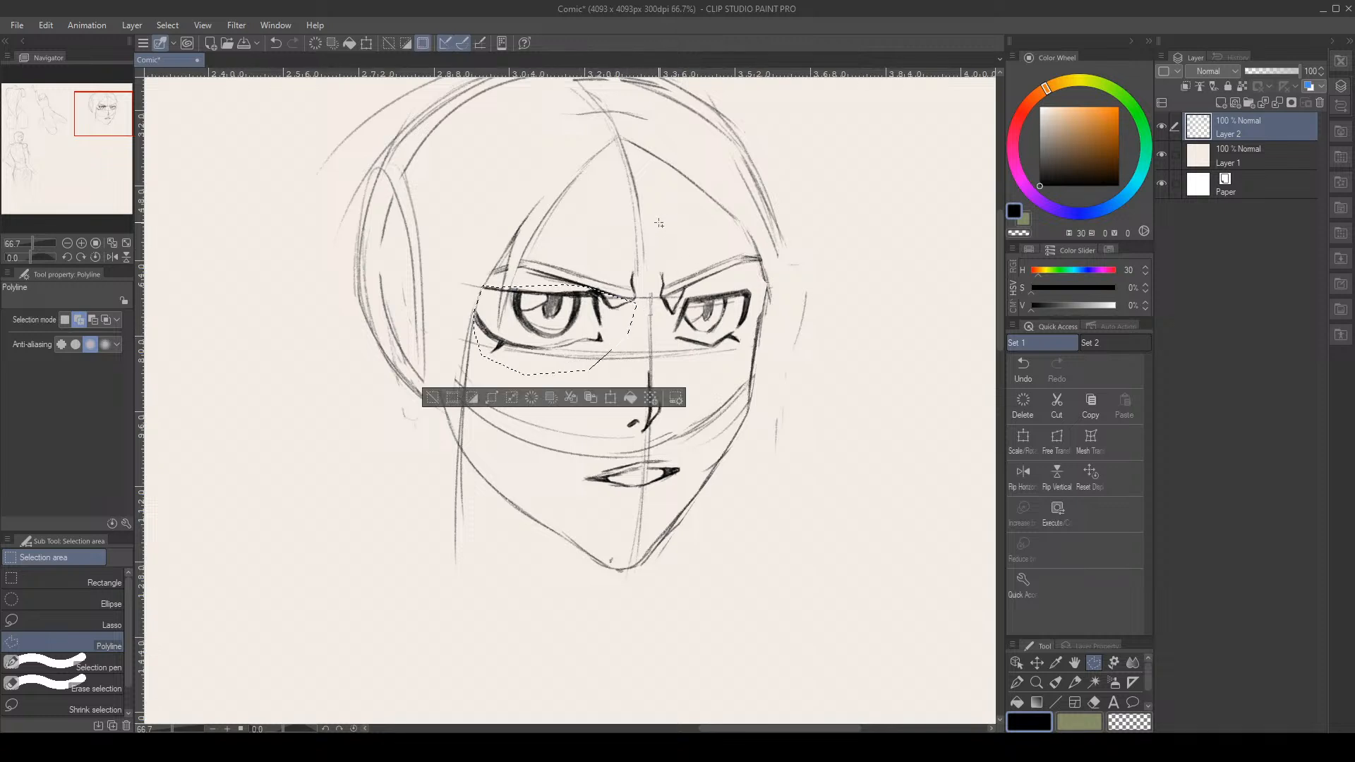
key(ctrl+t)
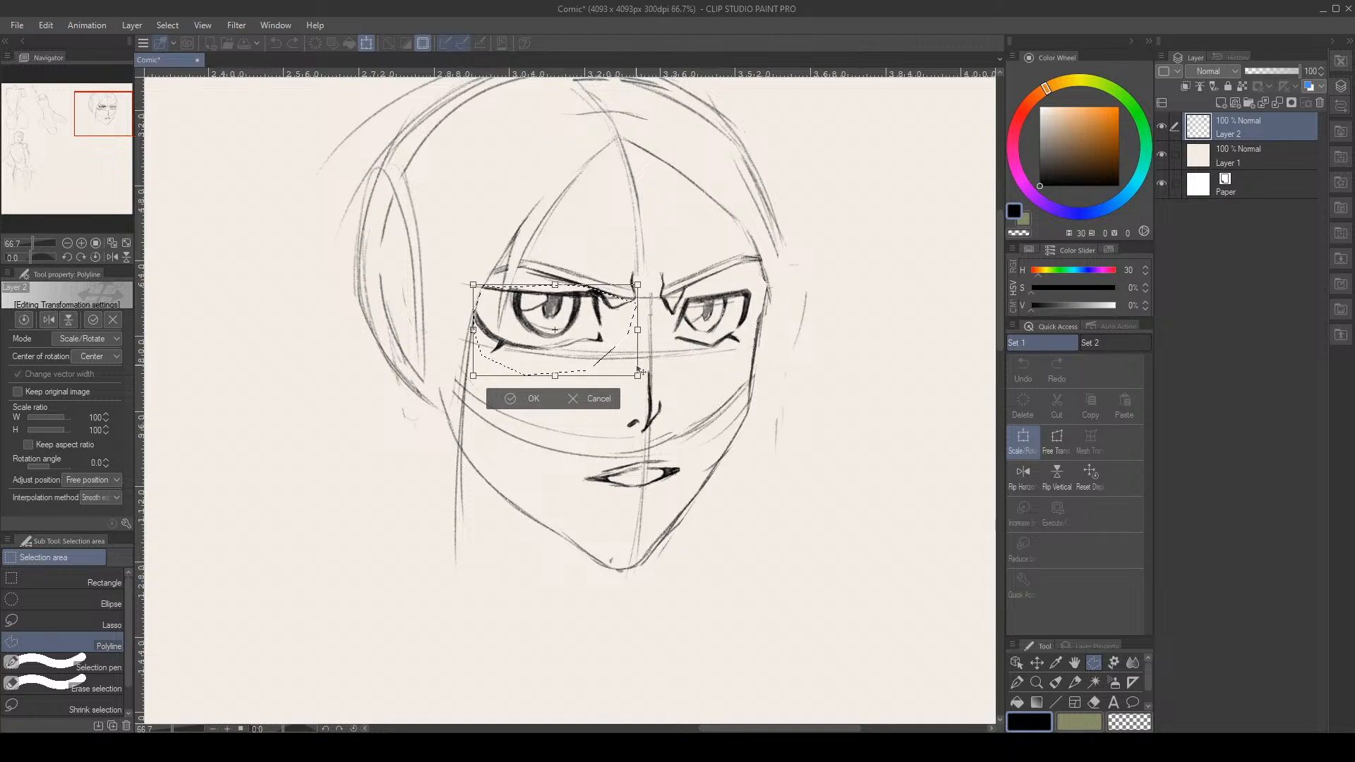
drag(639, 370, 621, 366)
drag(603, 320, 605, 324)
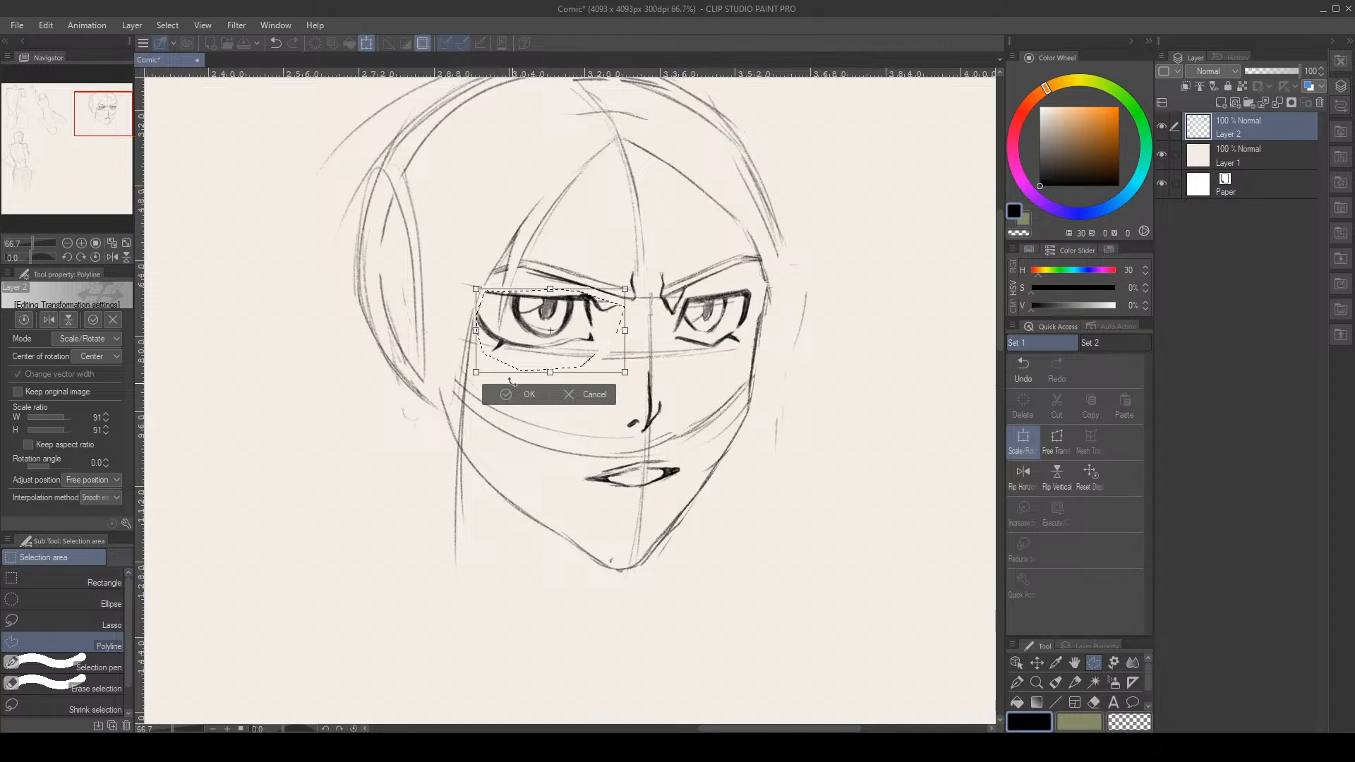
key(Return)
key(ctrl+d)
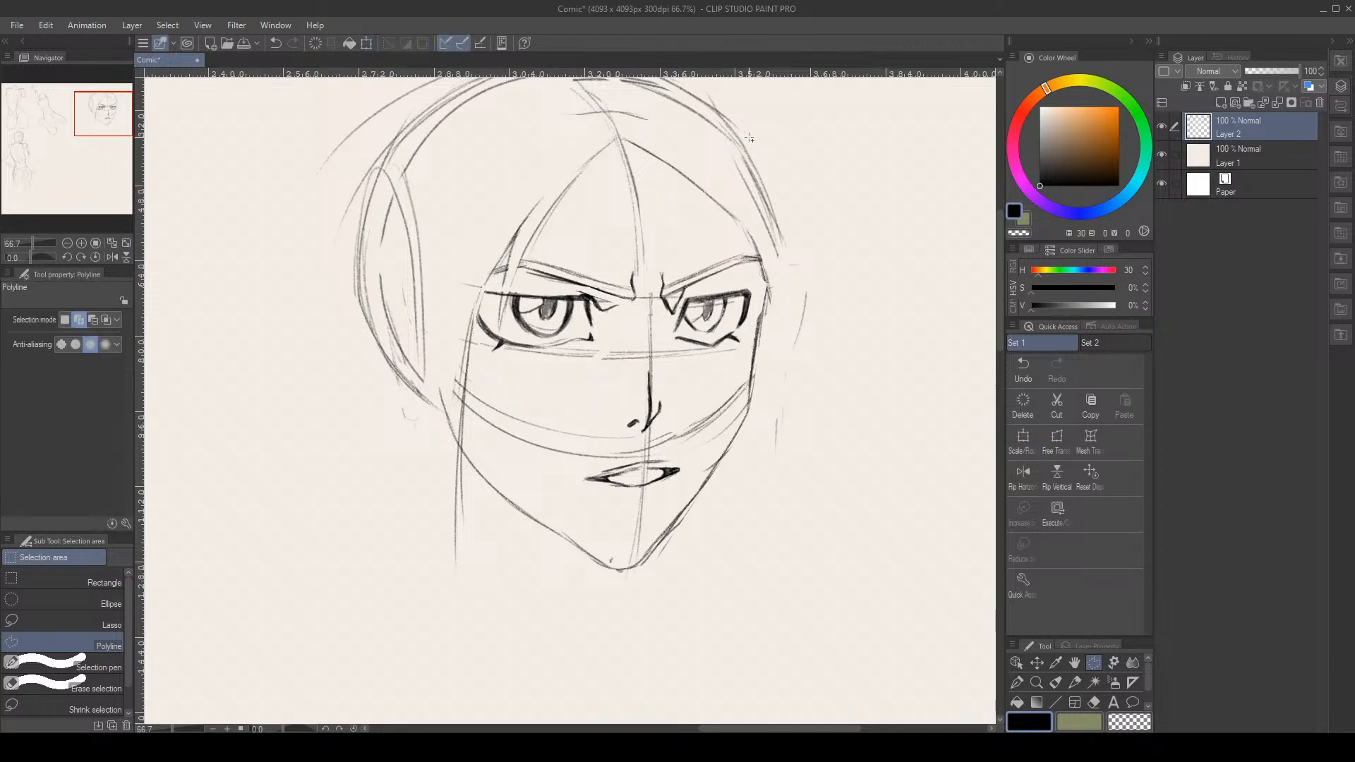
Pencil an outer hair outline above the skull, from the left side over the crown to the right temple, and reinforce both slopes
scroll(686, 274, down, 5)
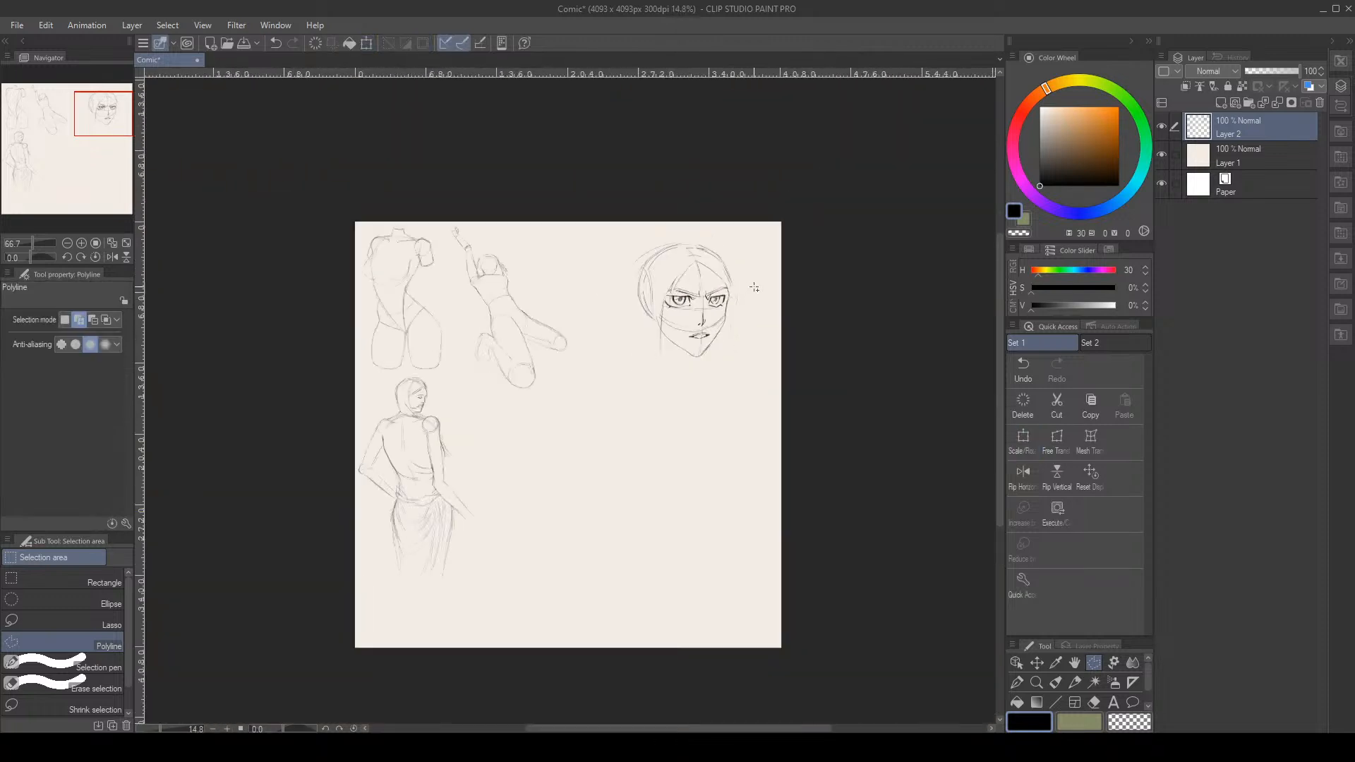
scroll(741, 280, up, 4)
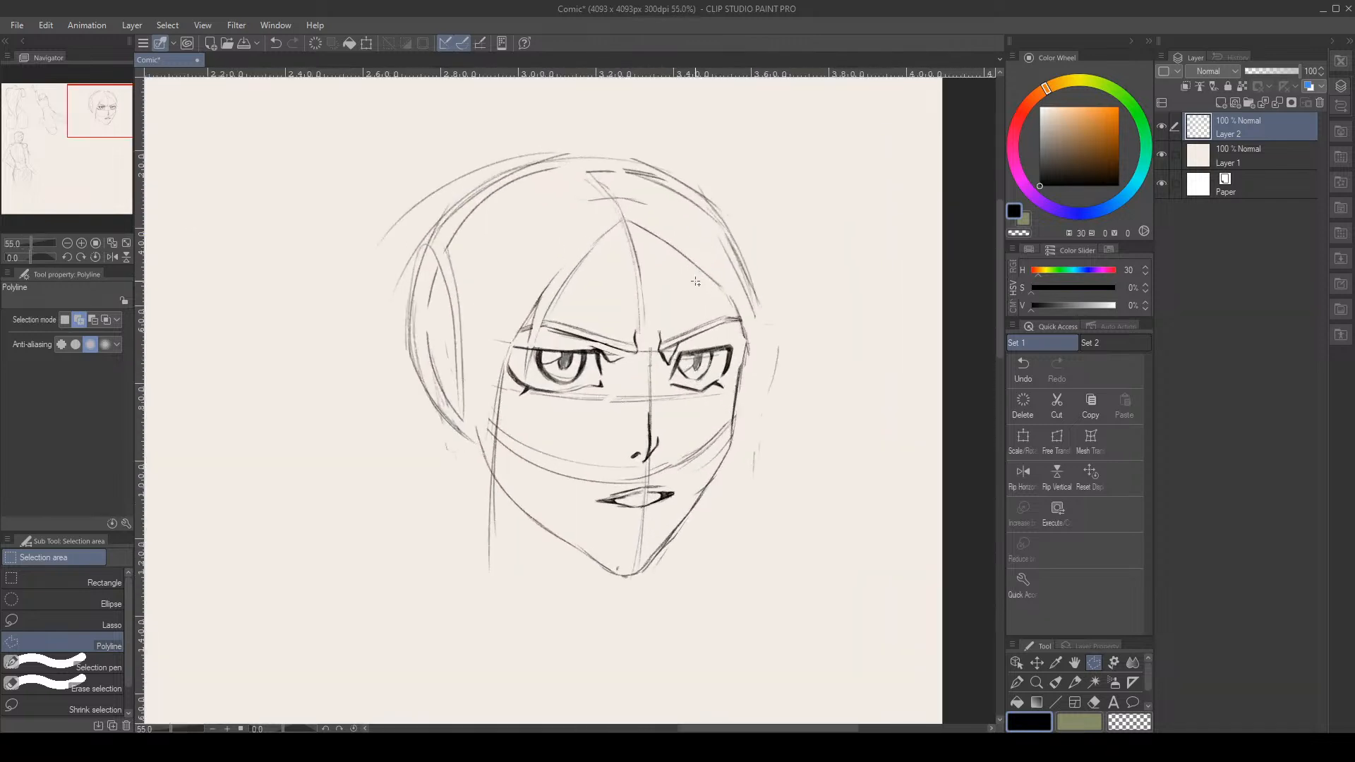
click(1060, 664)
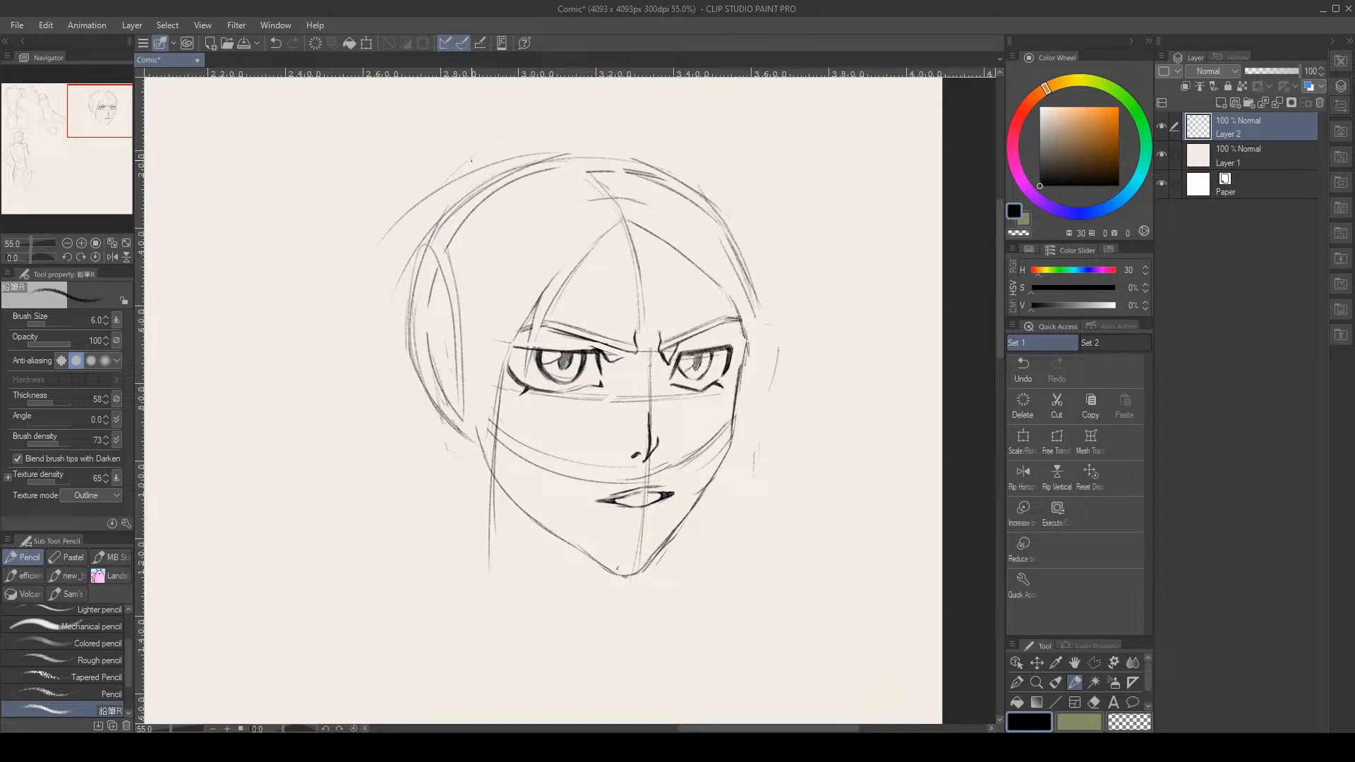
drag(495, 142, 439, 190)
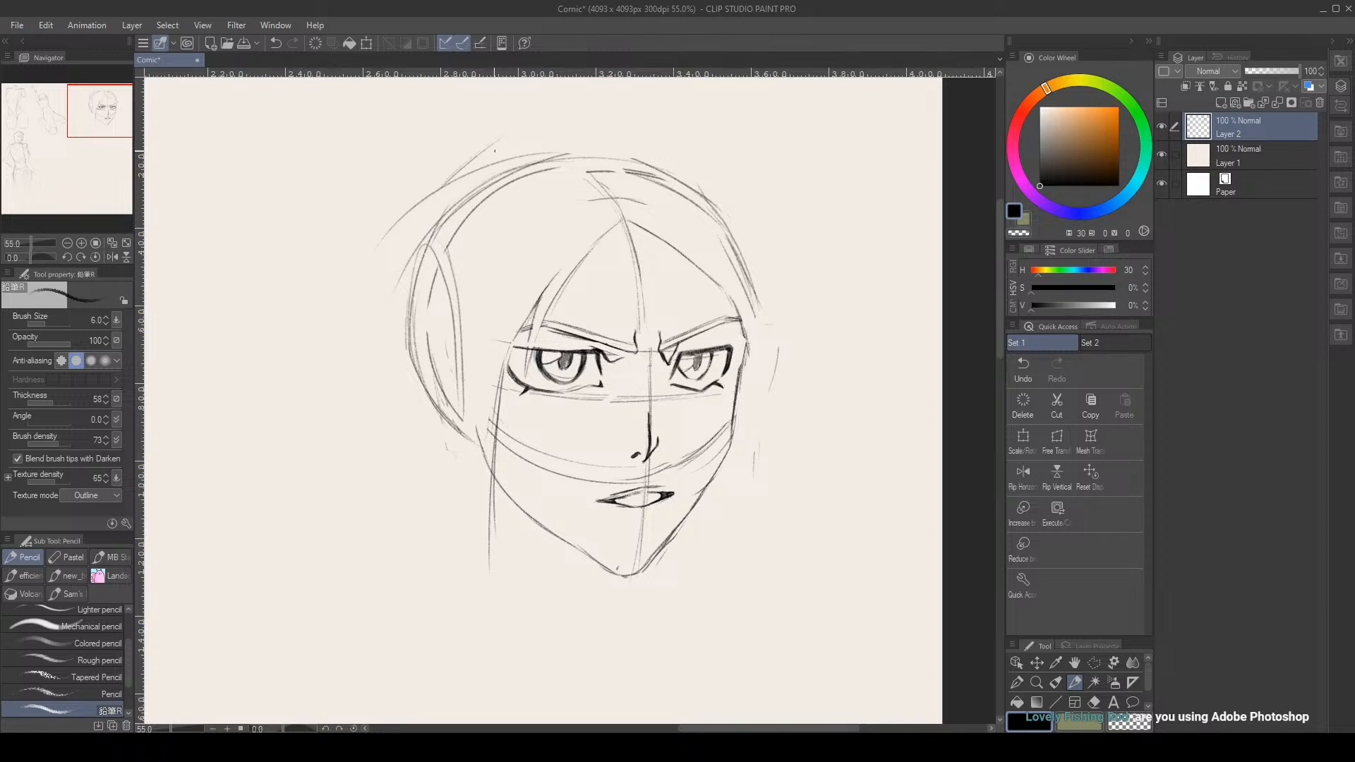
drag(389, 235, 526, 123)
mouse_move(442, 186)
mouse_down()
mouse_move(496, 144)
mouse_move(605, 120)
mouse_up()
drag(518, 128, 648, 112)
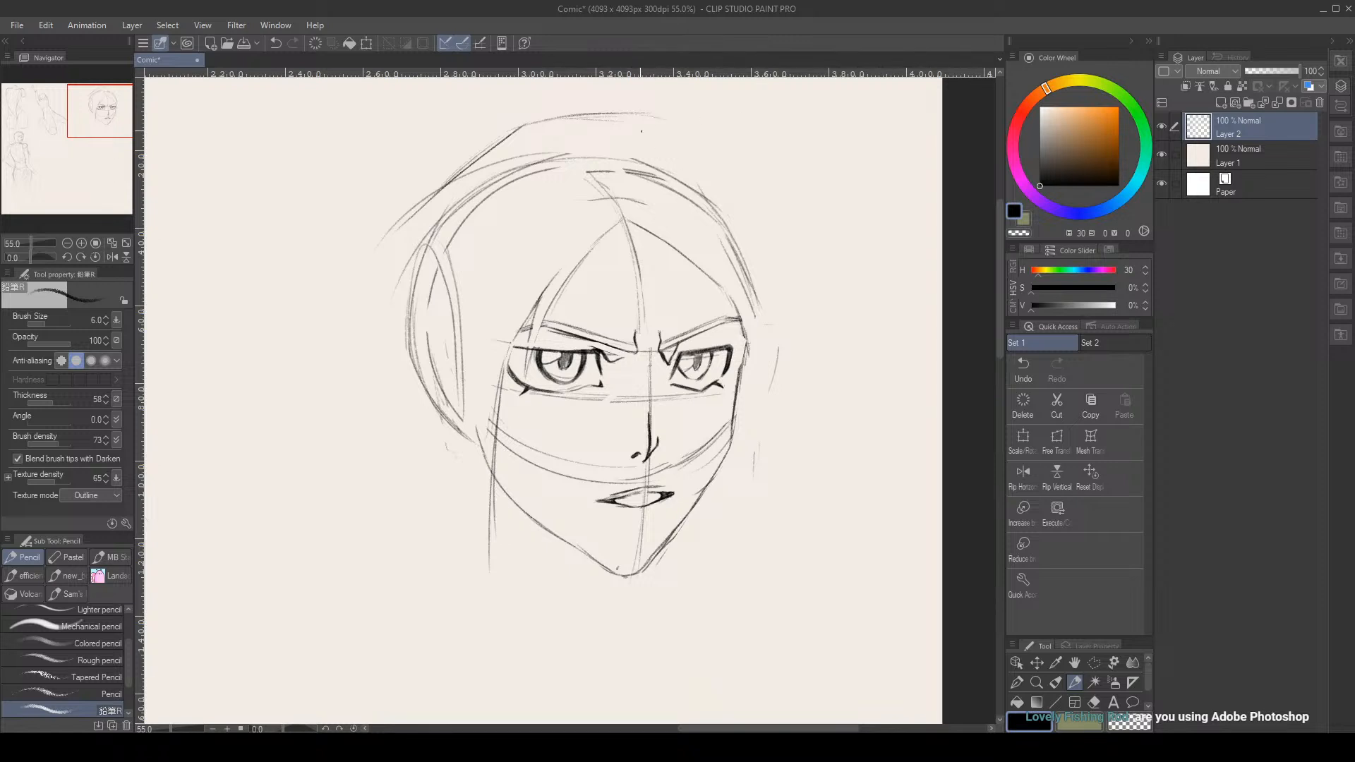
mouse_move(635, 118)
mouse_down()
mouse_move(756, 207)
mouse_move(750, 189)
mouse_move(774, 239)
mouse_up()
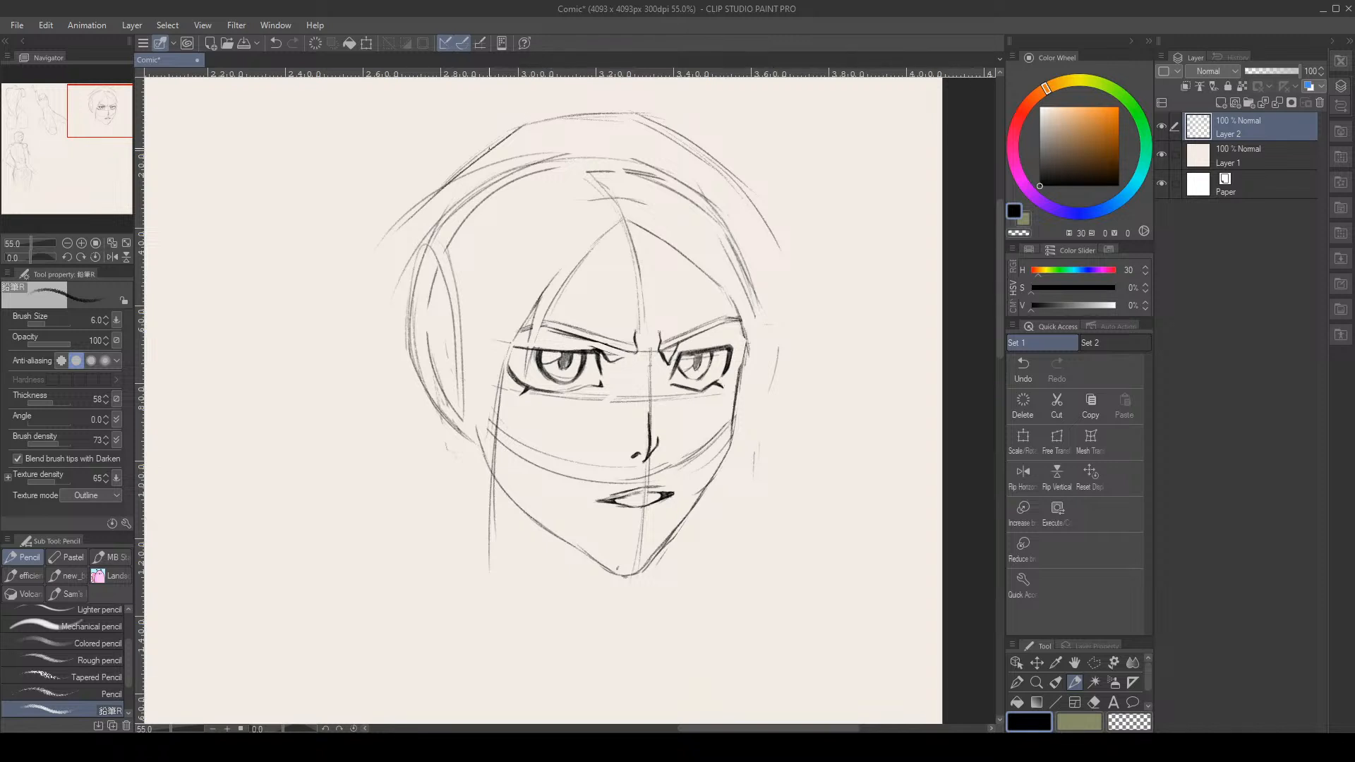
drag(427, 192, 400, 222)
drag(479, 152, 400, 231)
drag(646, 120, 705, 155)
Erase the kinked part of the hair outline at the crown and redraw it flatter toward the right slope
key(e)
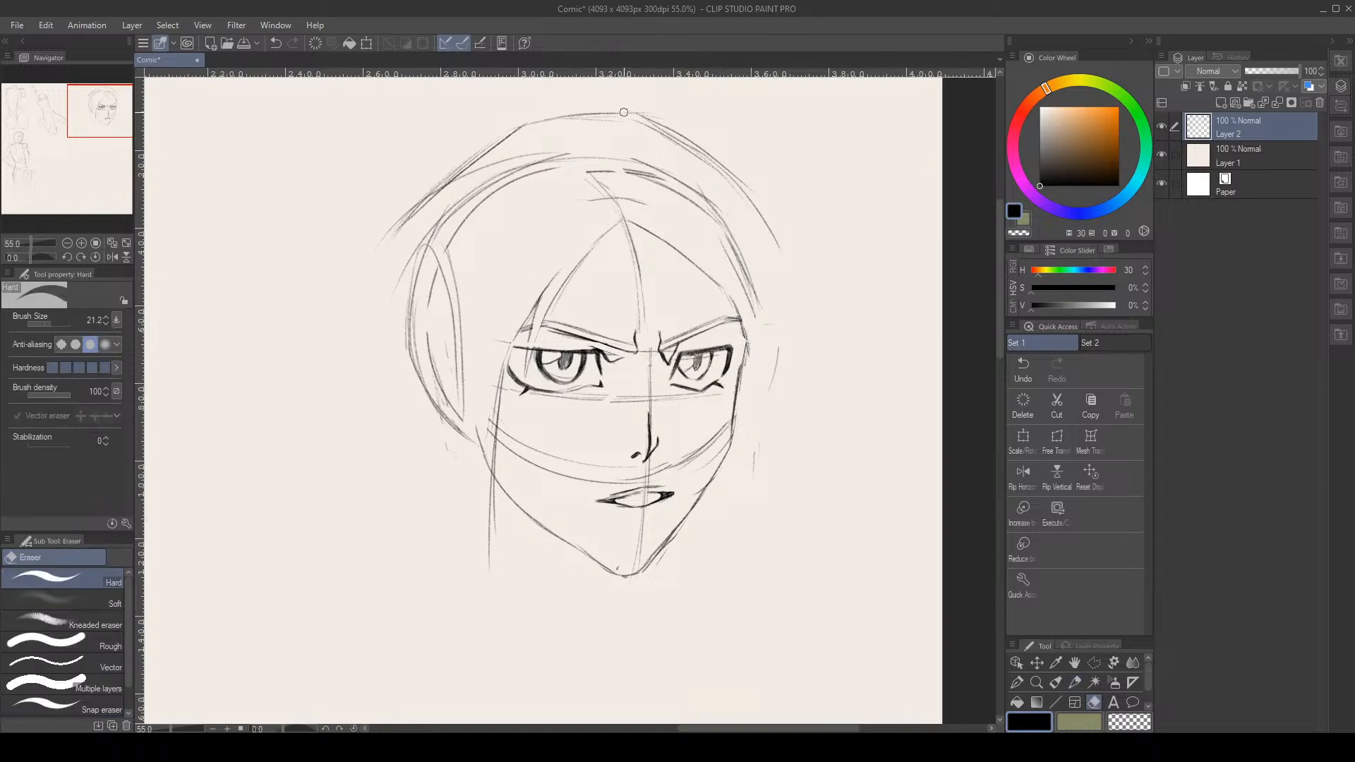
mouse_move(646, 115)
mouse_down()
mouse_move(514, 129)
mouse_move(689, 115)
mouse_move(572, 126)
mouse_move(663, 127)
mouse_up()
key(p)
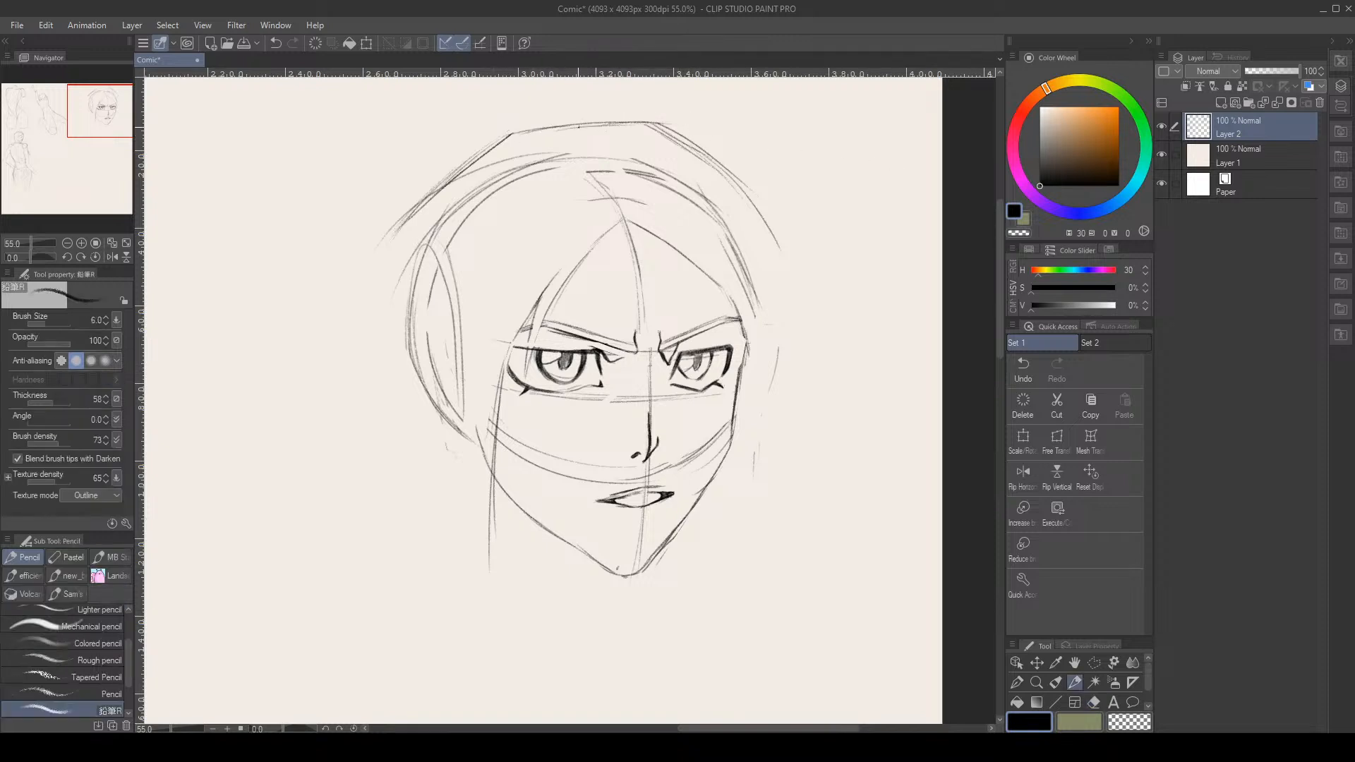
mouse_move(578, 127)
mouse_down()
mouse_move(636, 117)
mouse_move(625, 130)
mouse_move(676, 136)
mouse_up()
mouse_move(614, 128)
mouse_down()
mouse_move(667, 132)
mouse_move(650, 127)
mouse_move(722, 175)
mouse_up()
key(e)
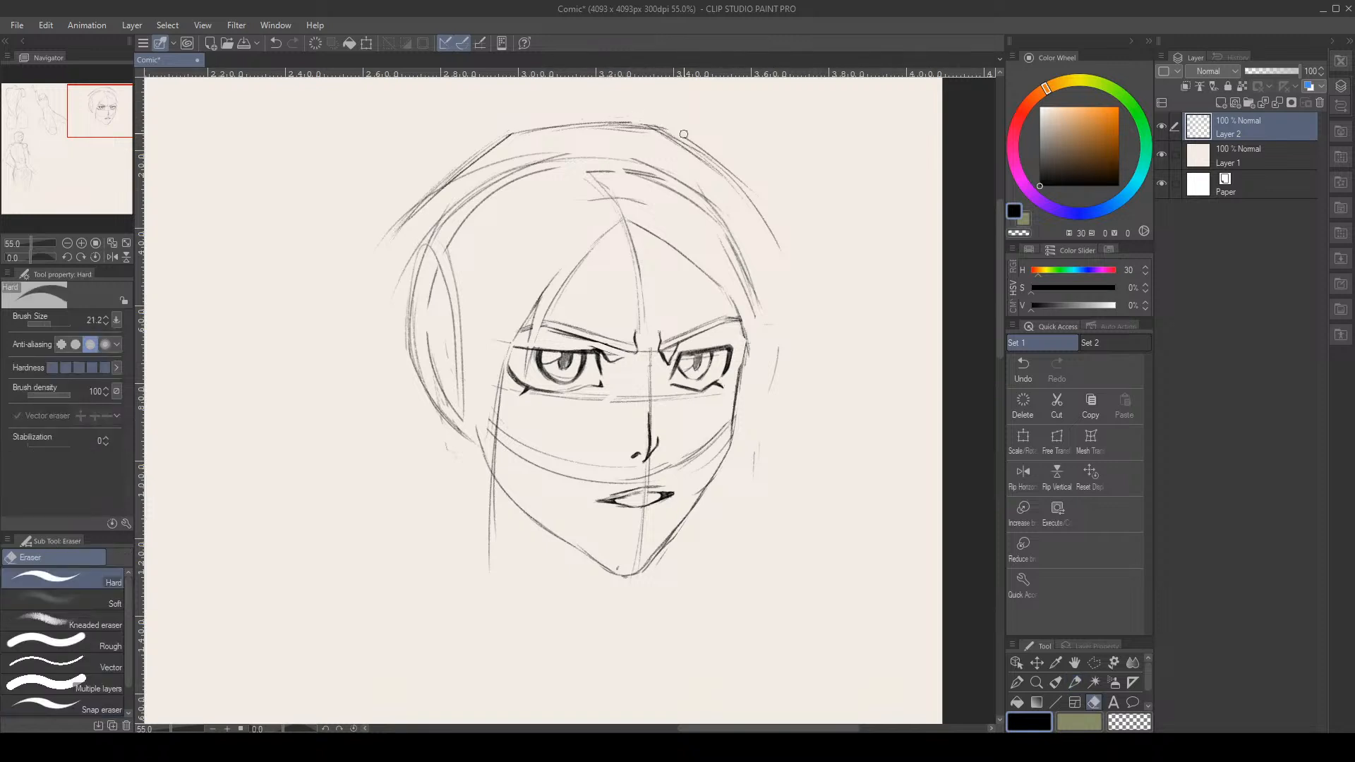
key(p)
Pencil the right hair outline from the crown's corner around the temple and down to eye level
mouse_move(667, 134)
mouse_down()
mouse_move(752, 212)
mouse_move(712, 165)
mouse_up()
drag(709, 161, 765, 212)
mouse_move(760, 208)
mouse_down()
mouse_move(784, 250)
mouse_move(790, 337)
mouse_up()
drag(771, 233, 796, 366)
drag(784, 305, 792, 347)
drag(777, 273, 786, 337)
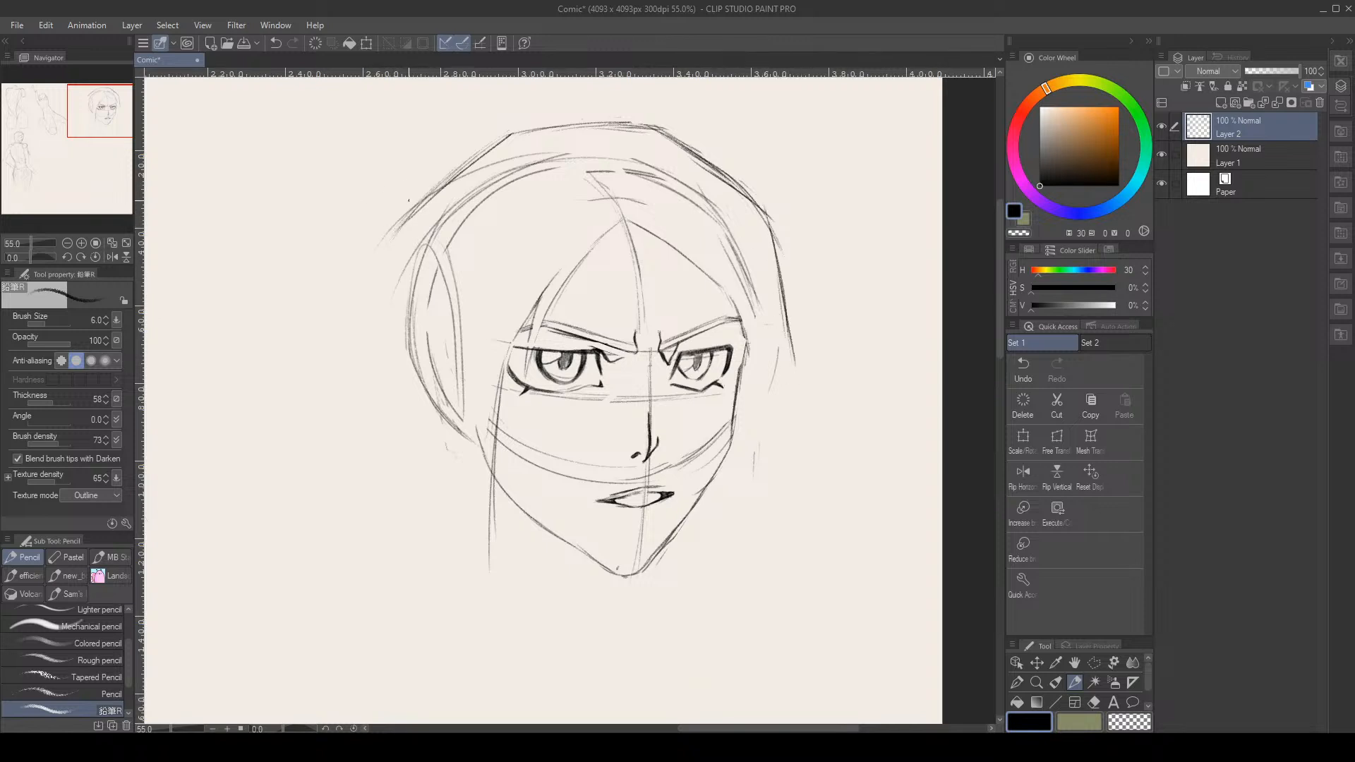
Strengthen and clean up the left slope of the hair, and extend the outline down both sides of the head
mouse_move(495, 145)
mouse_down()
mouse_move(408, 205)
mouse_move(447, 179)
mouse_up()
drag(447, 176, 405, 213)
key(e)
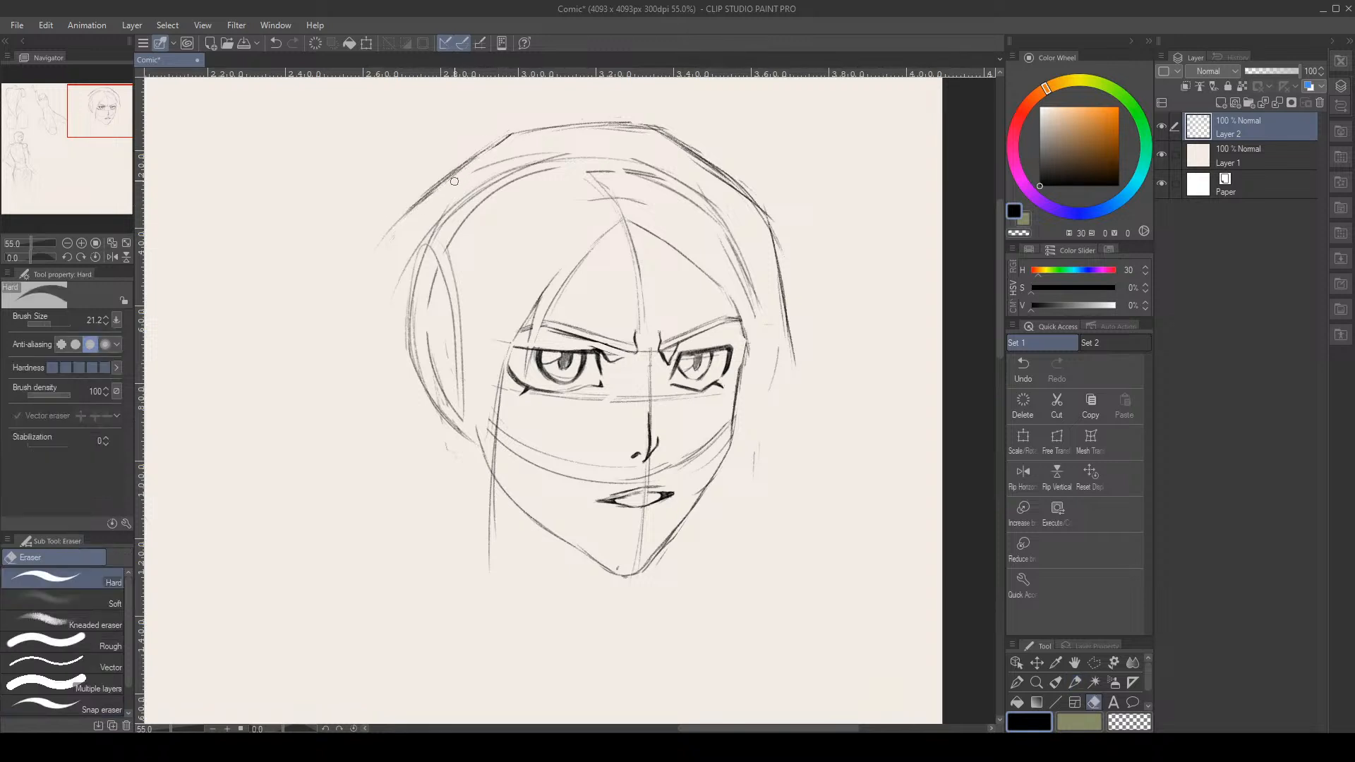
key(p)
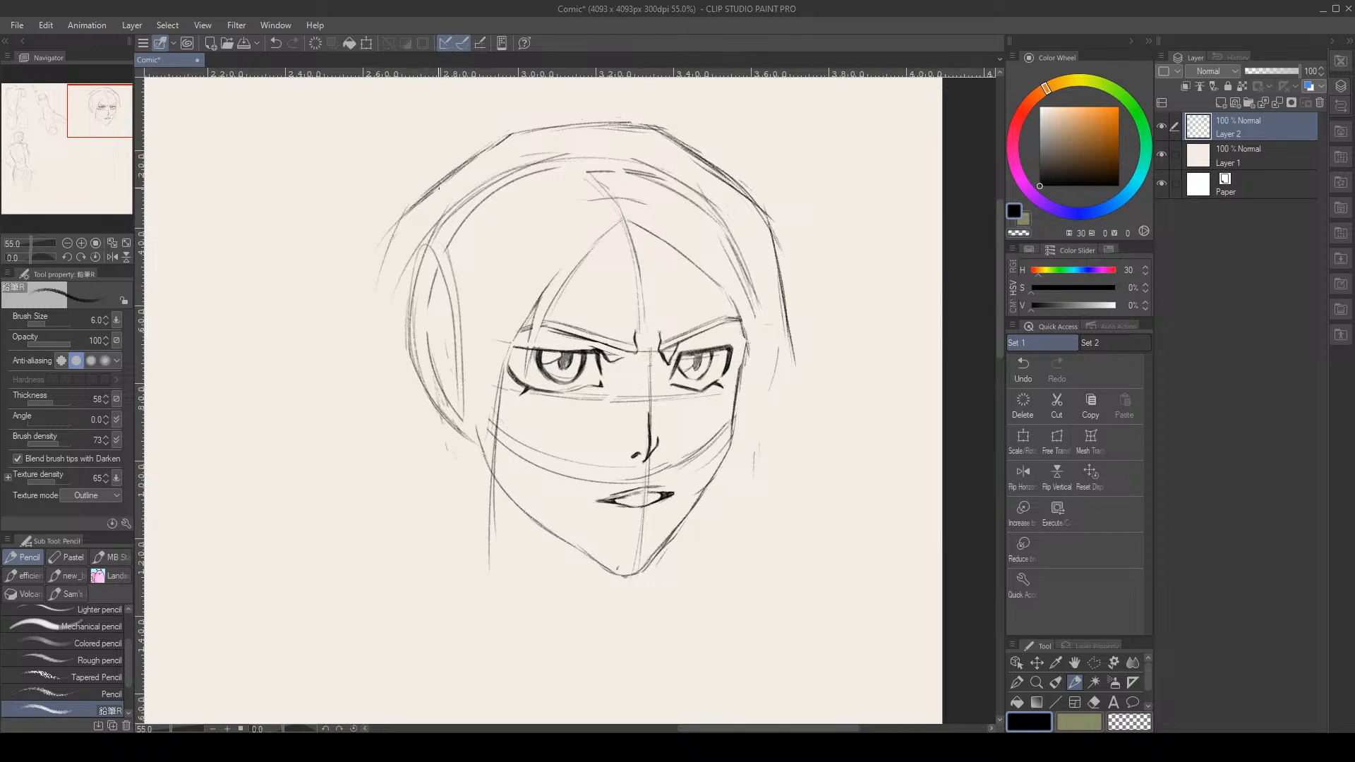
drag(393, 226, 373, 318)
drag(383, 247, 363, 360)
drag(768, 227, 783, 340)
drag(777, 278, 795, 408)
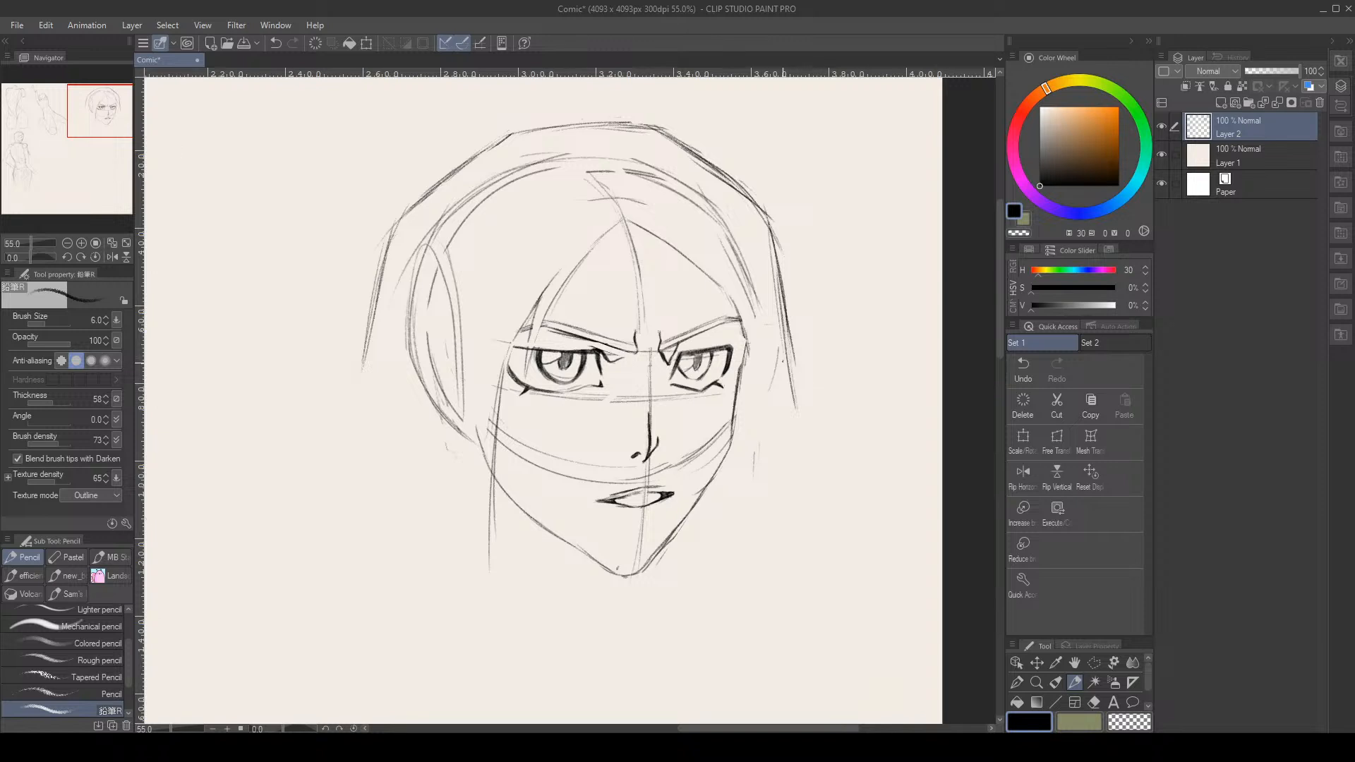
Pencil an outward-flicking hair tip at the lower end of the right outline, with its underside returning toward the cheek
drag(782, 361, 818, 445)
mouse_move(792, 391)
mouse_down()
mouse_move(818, 448)
mouse_move(816, 432)
mouse_up()
drag(807, 427, 840, 412)
drag(815, 425, 849, 413)
drag(853, 410, 868, 395)
mouse_move(841, 433)
mouse_down()
mouse_move(858, 414)
mouse_move(810, 456)
mouse_move(782, 461)
mouse_up()
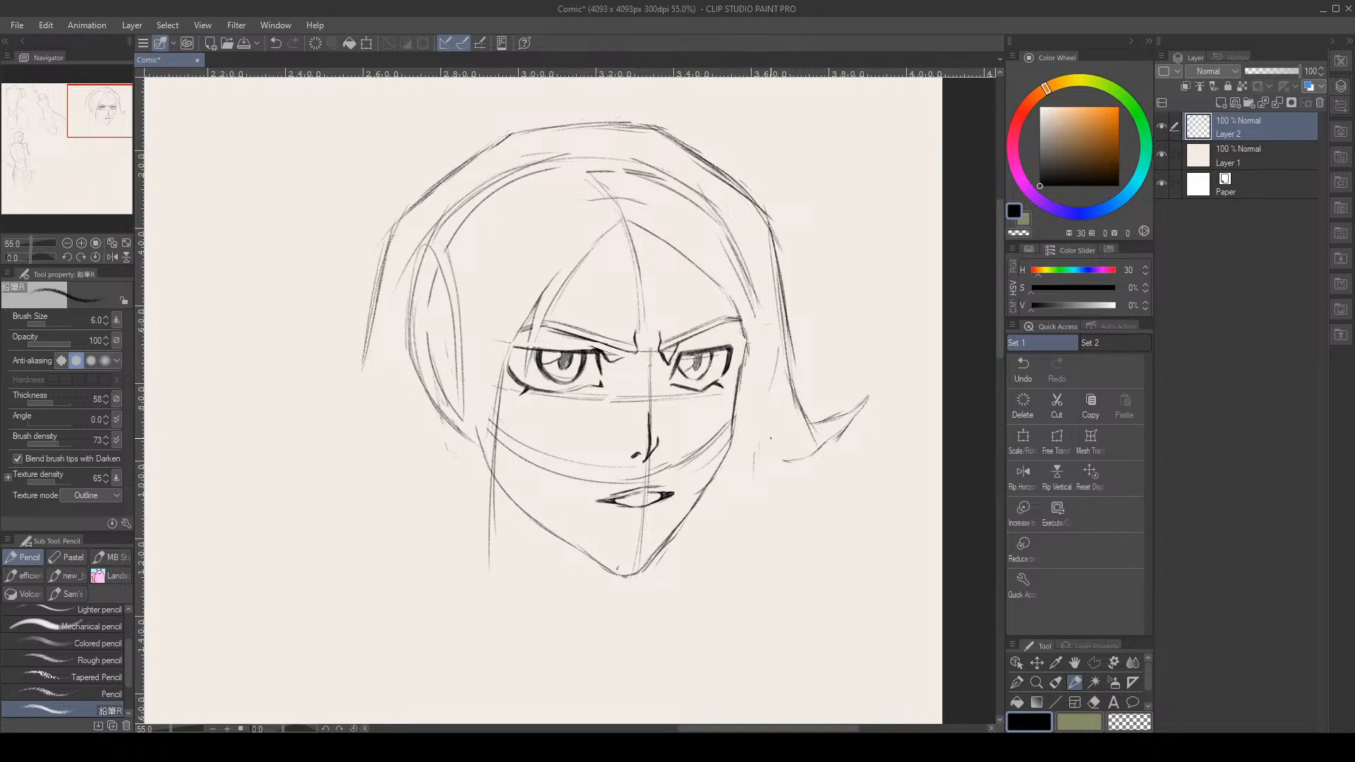
Draw narrow pointed strands hanging beside the right jaw from the inner end of the flicked tip
drag(759, 427, 782, 457)
drag(760, 434, 748, 510)
drag(760, 458, 750, 542)
drag(763, 432, 747, 578)
drag(749, 525, 749, 576)
drag(748, 497, 737, 580)
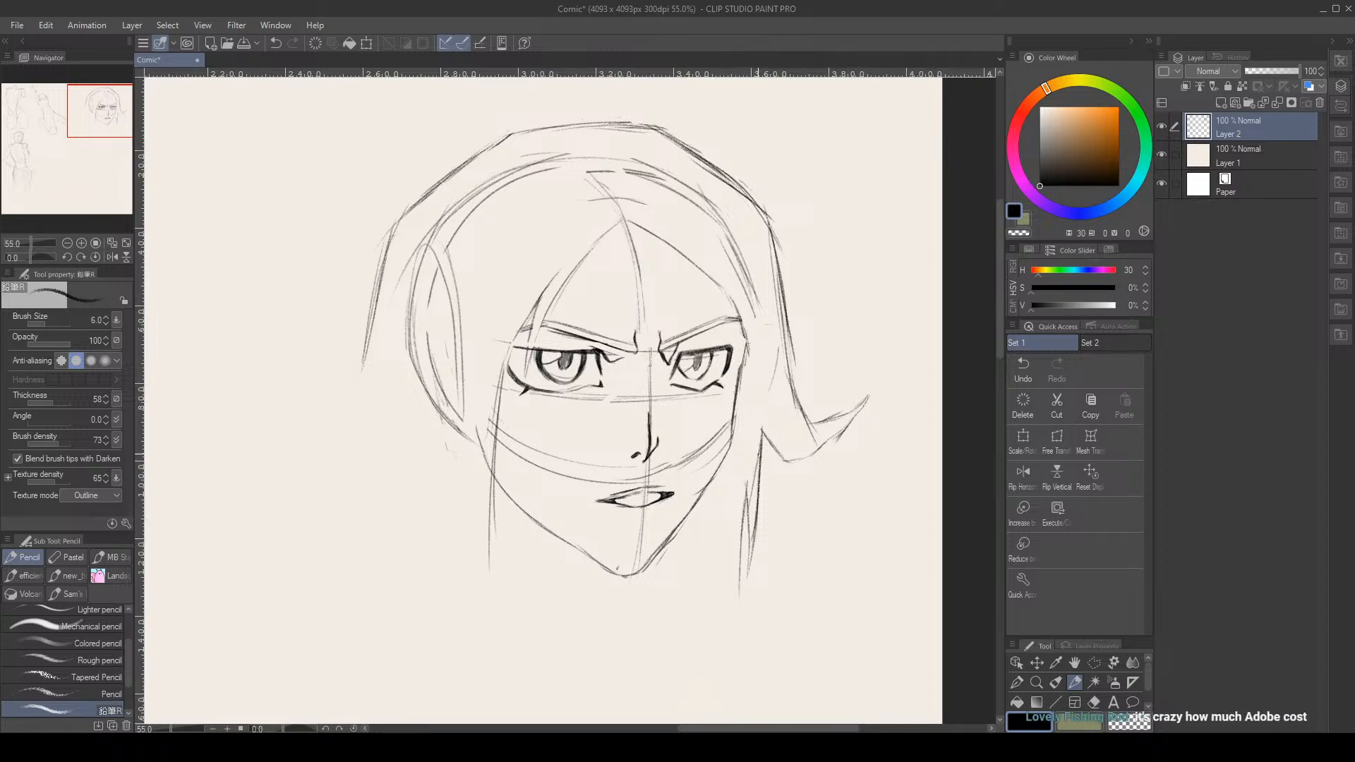
drag(741, 510, 739, 609)
Add a smaller outward-flicking strand above the right hair tip
drag(785, 326, 821, 370)
mouse_move(785, 321)
mouse_down()
mouse_move(812, 367)
mouse_move(851, 366)
mouse_move(817, 375)
mouse_move(841, 378)
mouse_up()
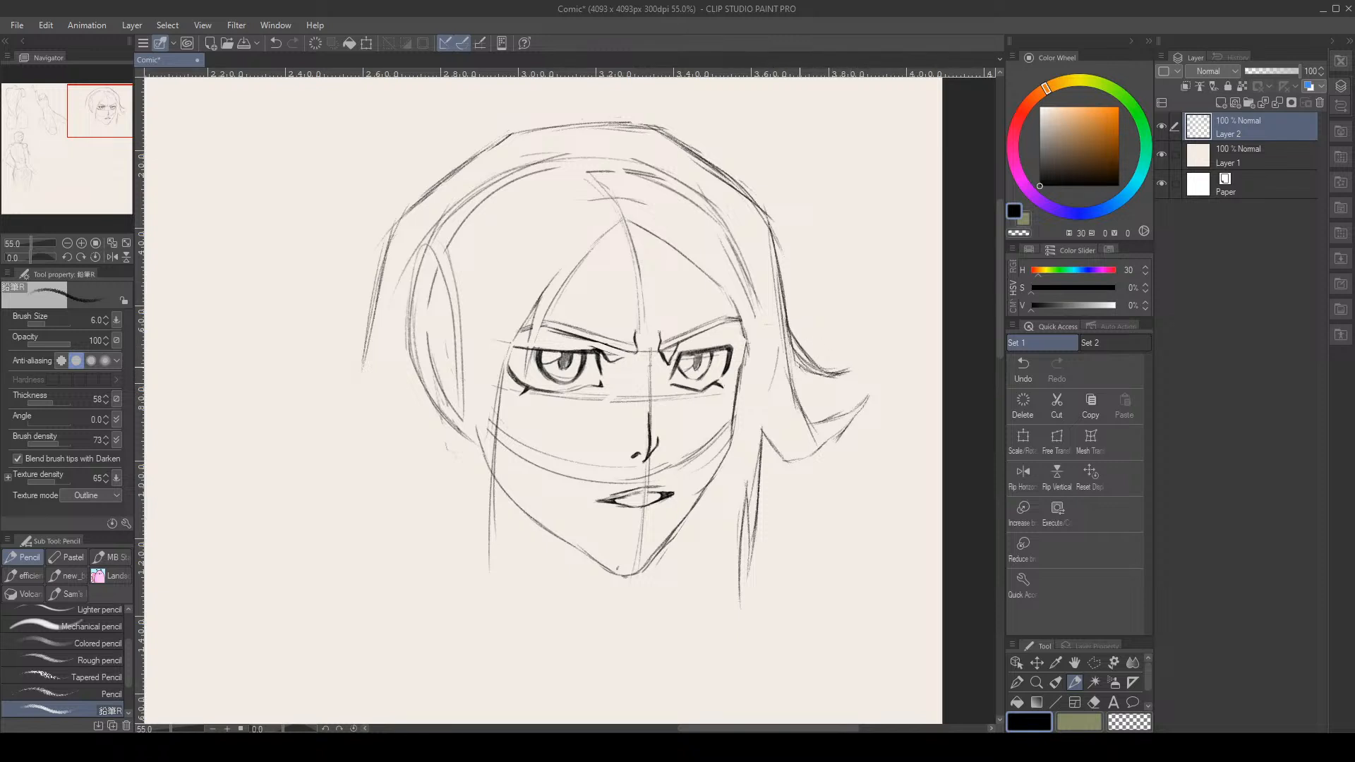
drag(799, 367, 845, 405)
mouse_move(791, 360)
mouse_down()
mouse_move(797, 397)
mouse_move(850, 414)
mouse_up()
Lighten the left hair outline with the eraser and pencil an outward flick at its lower end
scroll(600, 369, down, 5)
scroll(601, 369, up, 3)
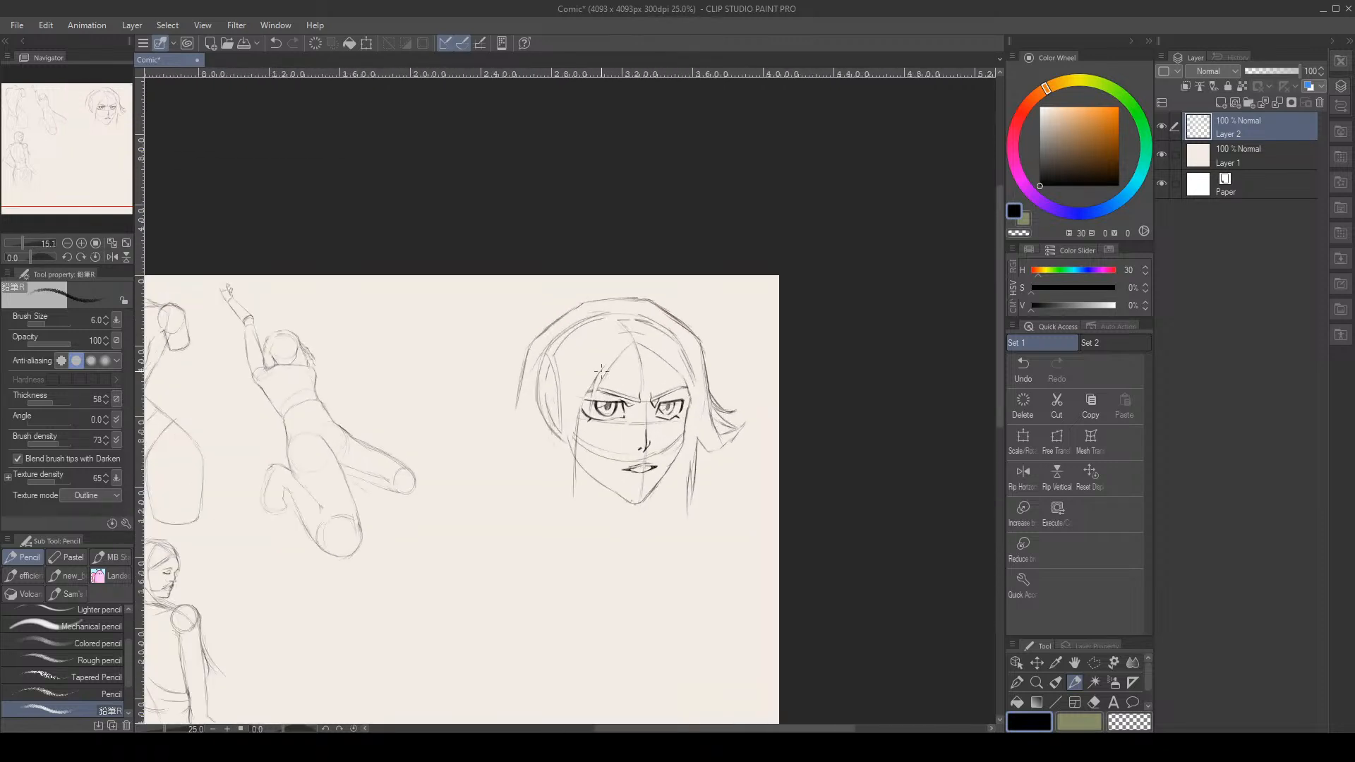
scroll(601, 369, up, 2)
scroll(586, 406, up, 1)
scroll(551, 404, down, 3)
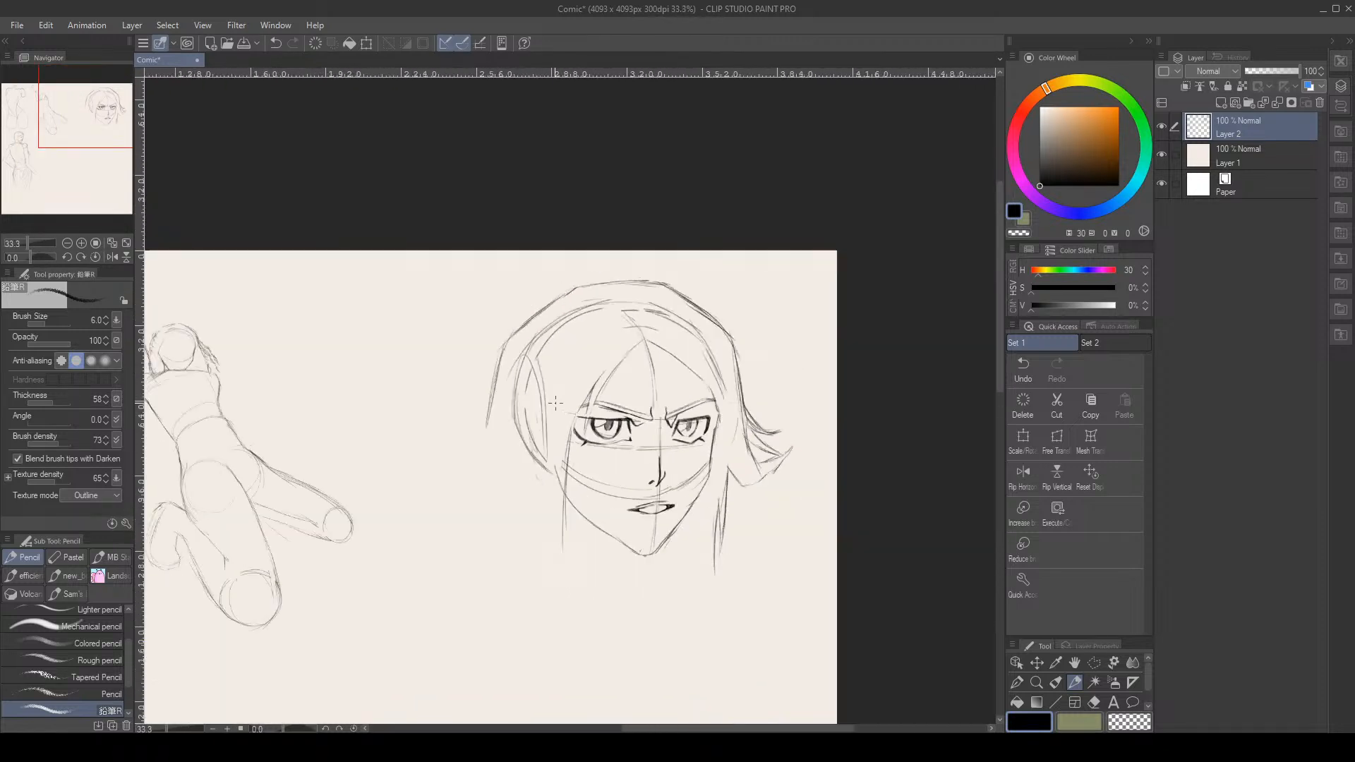
scroll(517, 401, up, 1)
scroll(517, 400, up, 1)
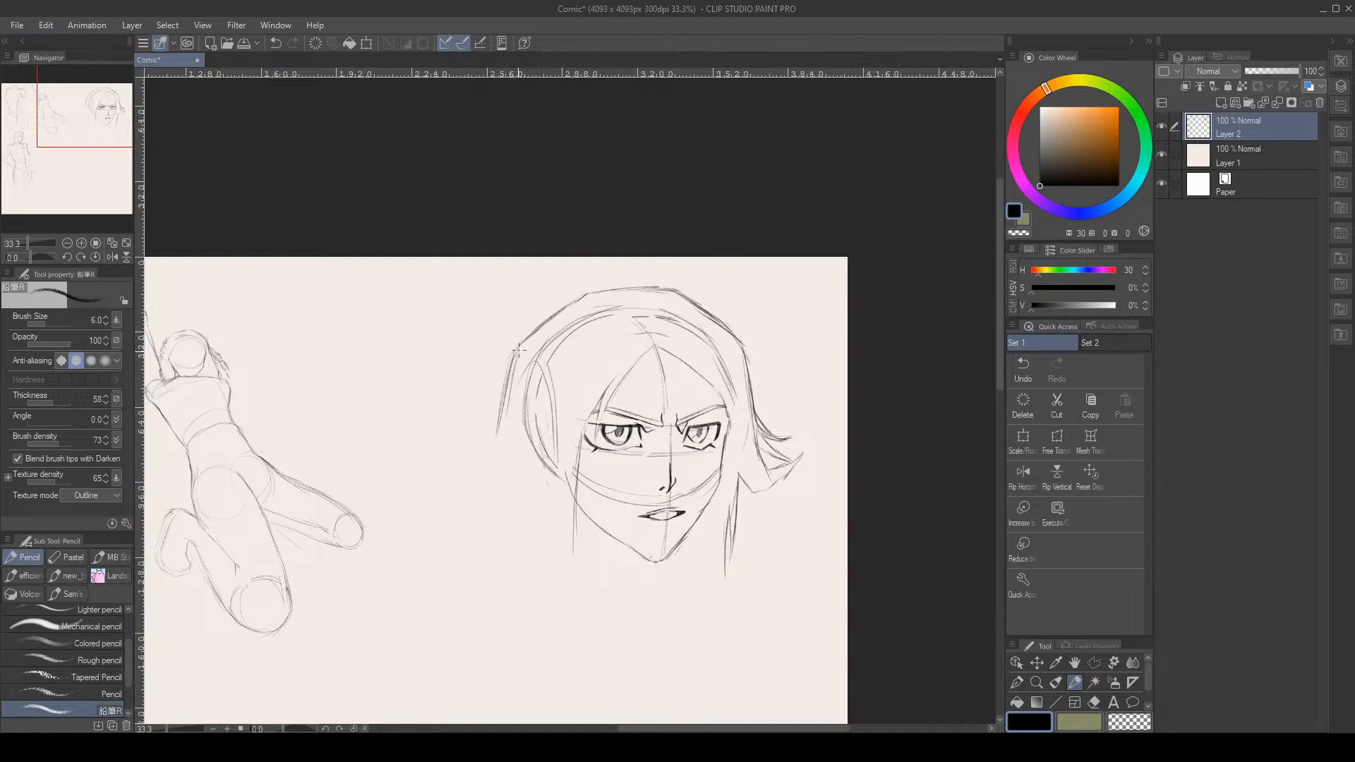
key(e)
drag(514, 353, 510, 380)
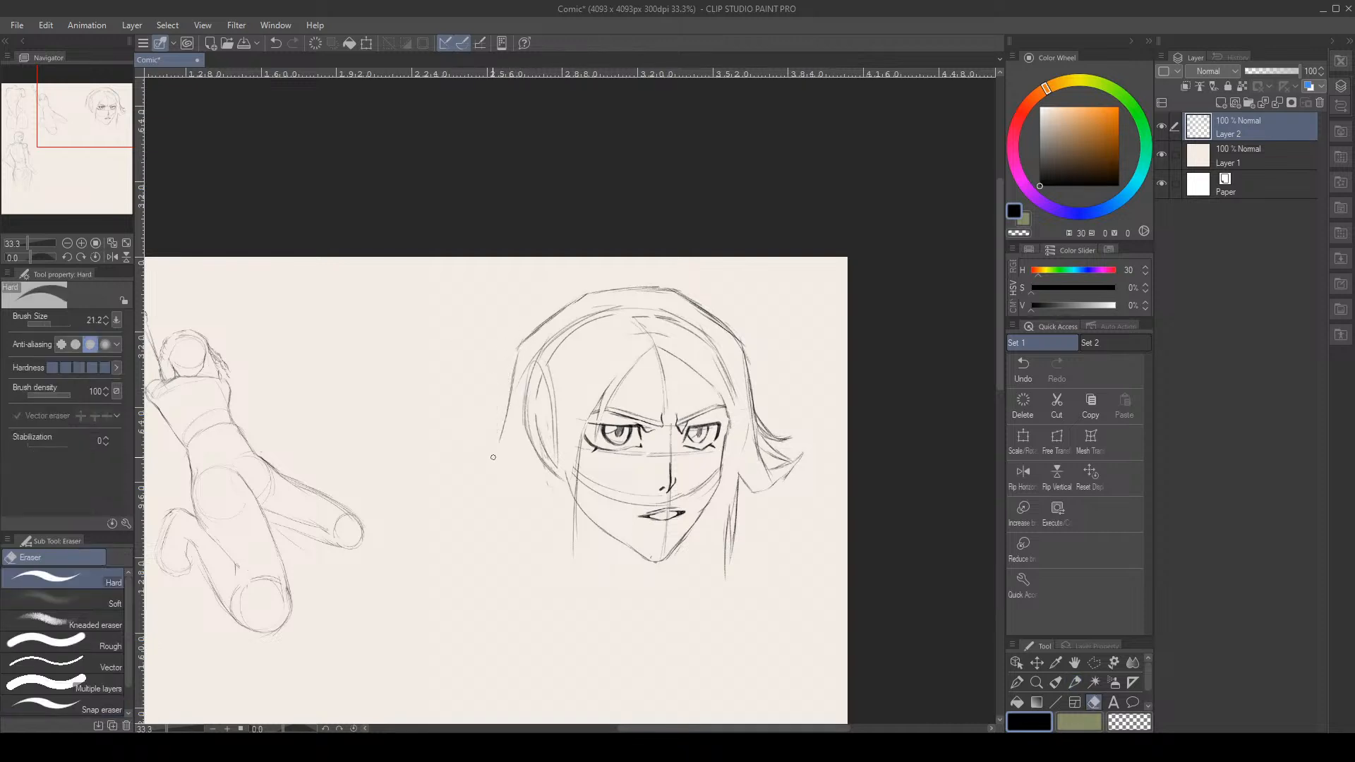
key(p)
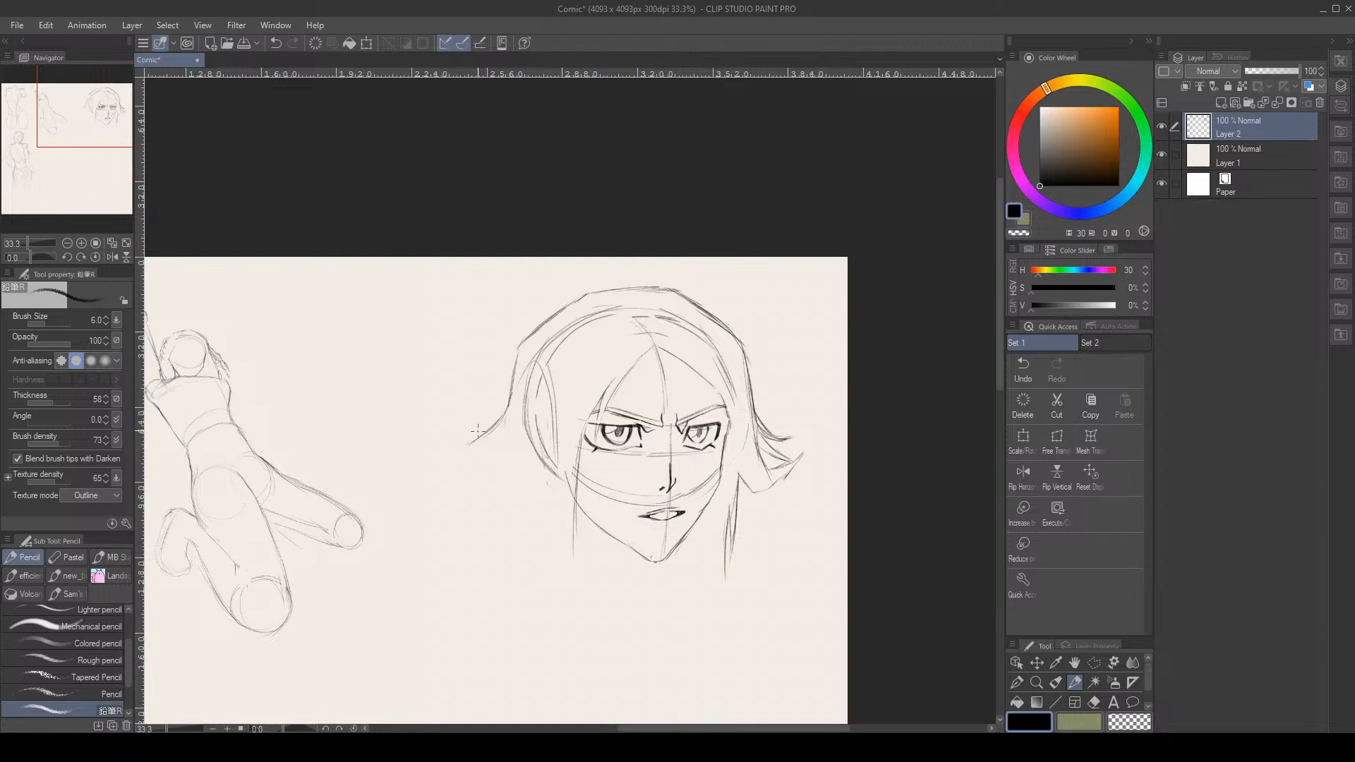
mouse_move(475, 439)
mouse_down()
mouse_move(499, 413)
mouse_move(451, 449)
mouse_up()
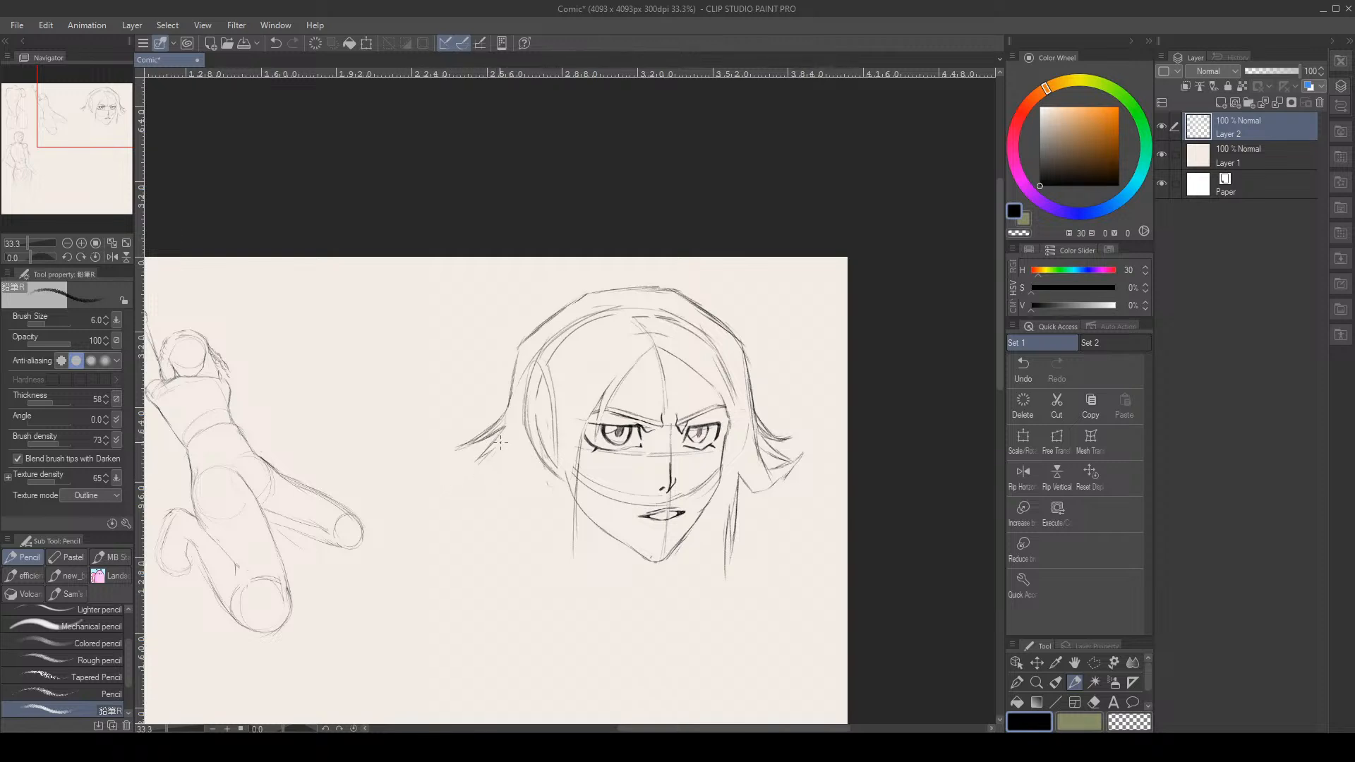
Pencil further pointed hair tips below the left flick, with their undersides returning toward the head
mouse_move(501, 442)
mouse_down()
mouse_move(447, 489)
mouse_move(493, 456)
mouse_move(461, 462)
mouse_move(469, 483)
mouse_move(484, 466)
mouse_move(448, 493)
mouse_up()
drag(498, 483, 480, 491)
drag(491, 489, 501, 482)
drag(508, 477, 499, 496)
drag(502, 503, 479, 523)
Draw and rework the outer edge of a long lock hanging down from the left hair tips
drag(517, 489, 518, 542)
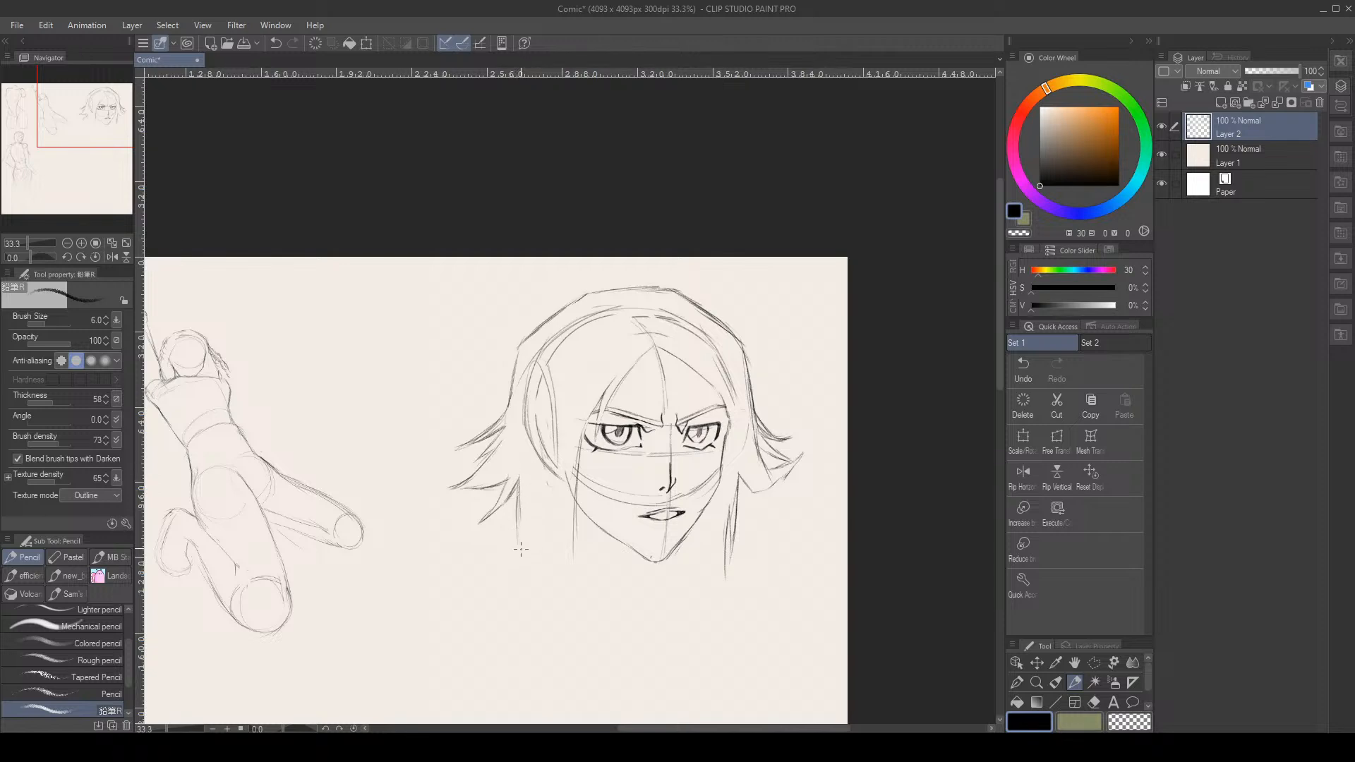
drag(519, 490, 521, 537)
key(e)
drag(518, 512, 521, 549)
key(p)
drag(518, 500, 520, 530)
drag(524, 512, 534, 570)
drag(520, 499, 538, 574)
drag(524, 504, 547, 587)
click(1349, 41)
click(1350, 42)
click(1349, 44)
click(1341, 44)
click(1342, 65)
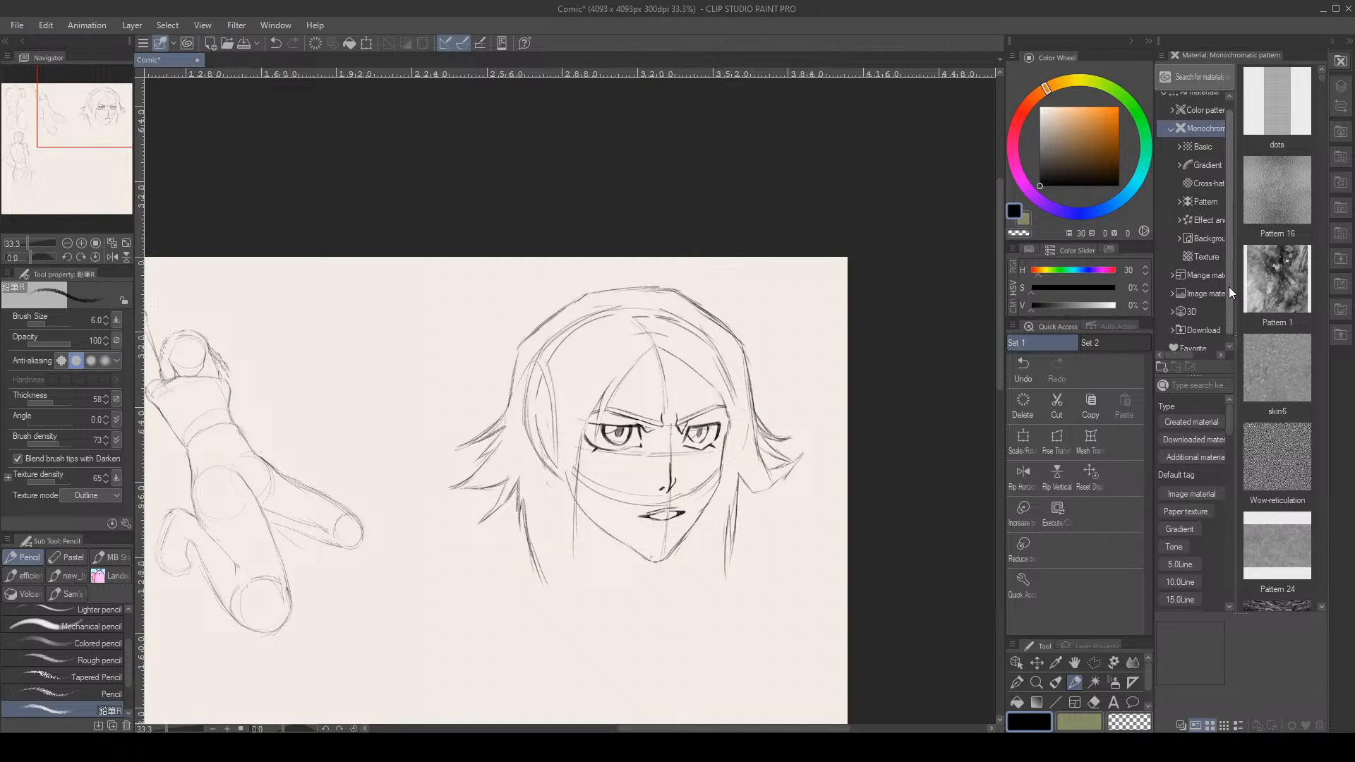
drag(1231, 267, 1227, 294)
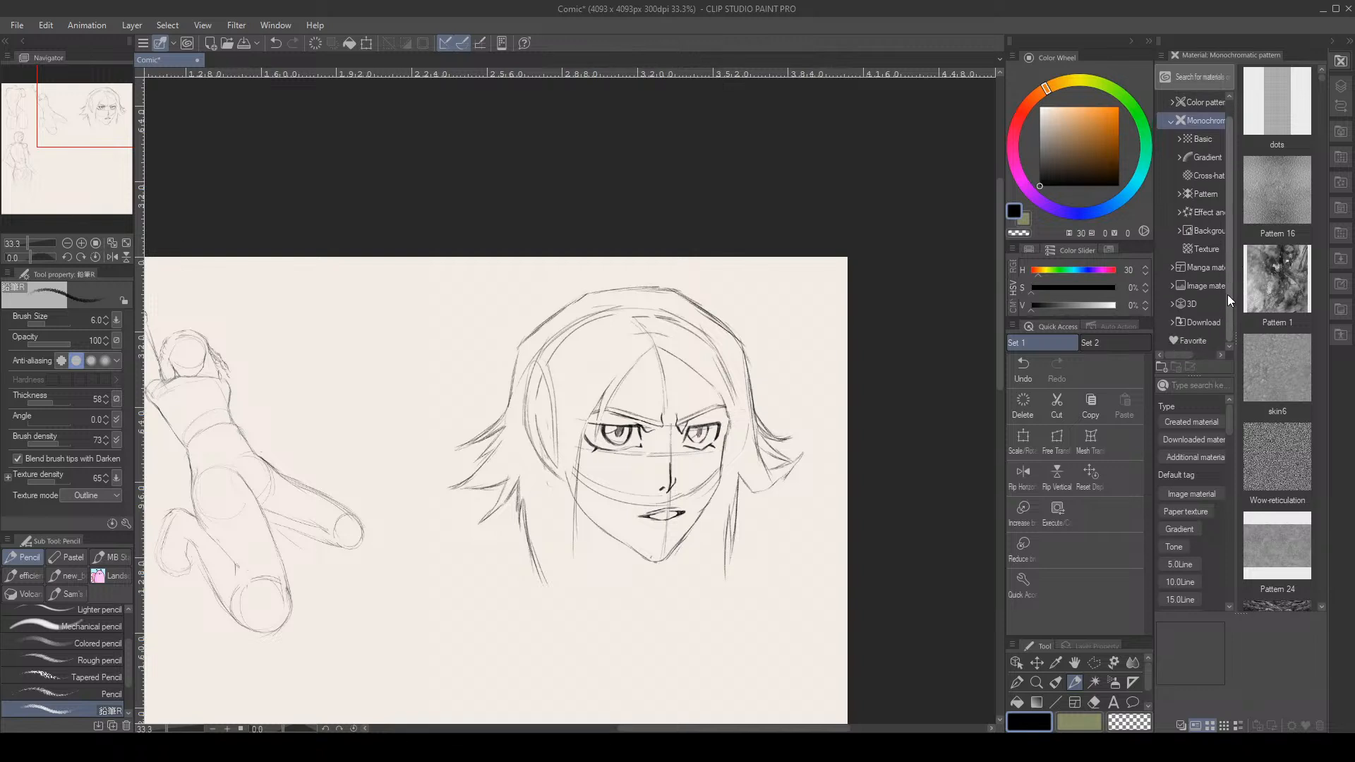
scroll(1233, 278, up, 1)
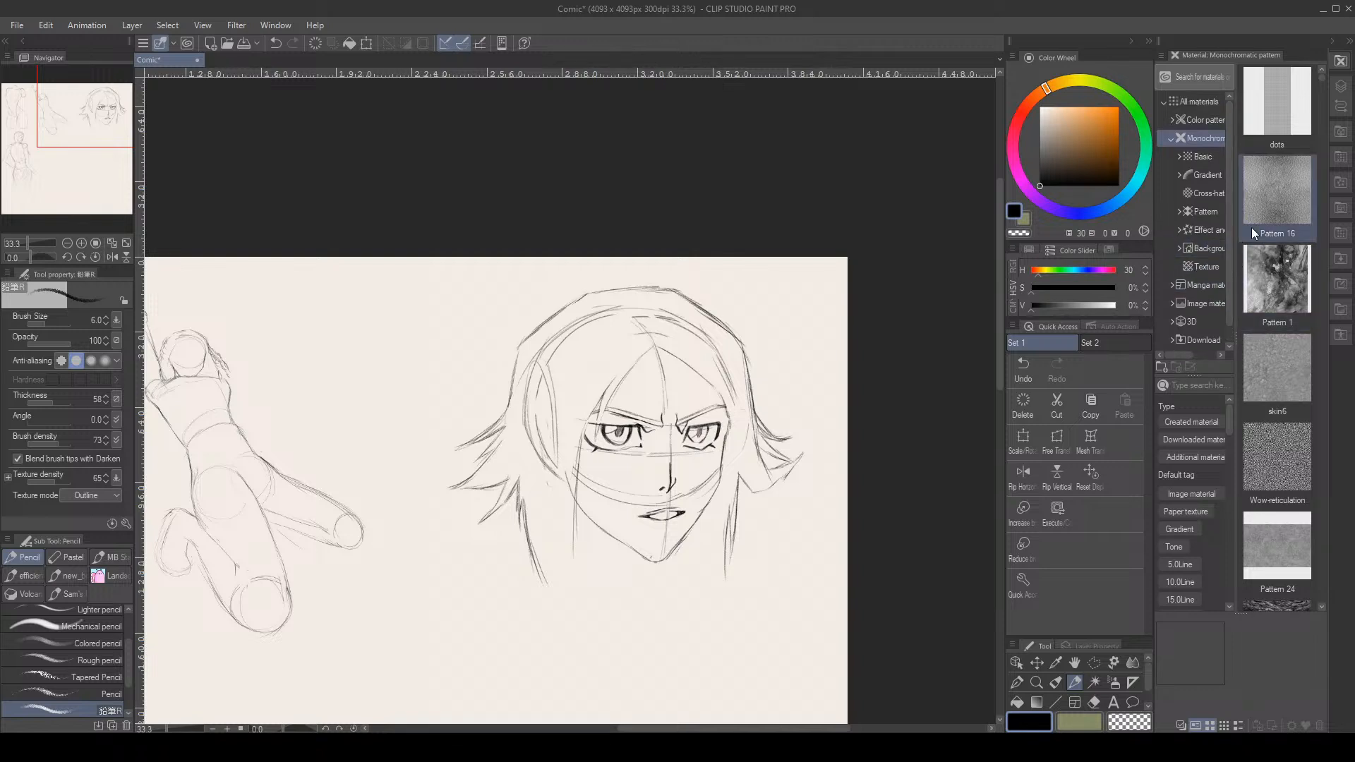
click(1340, 62)
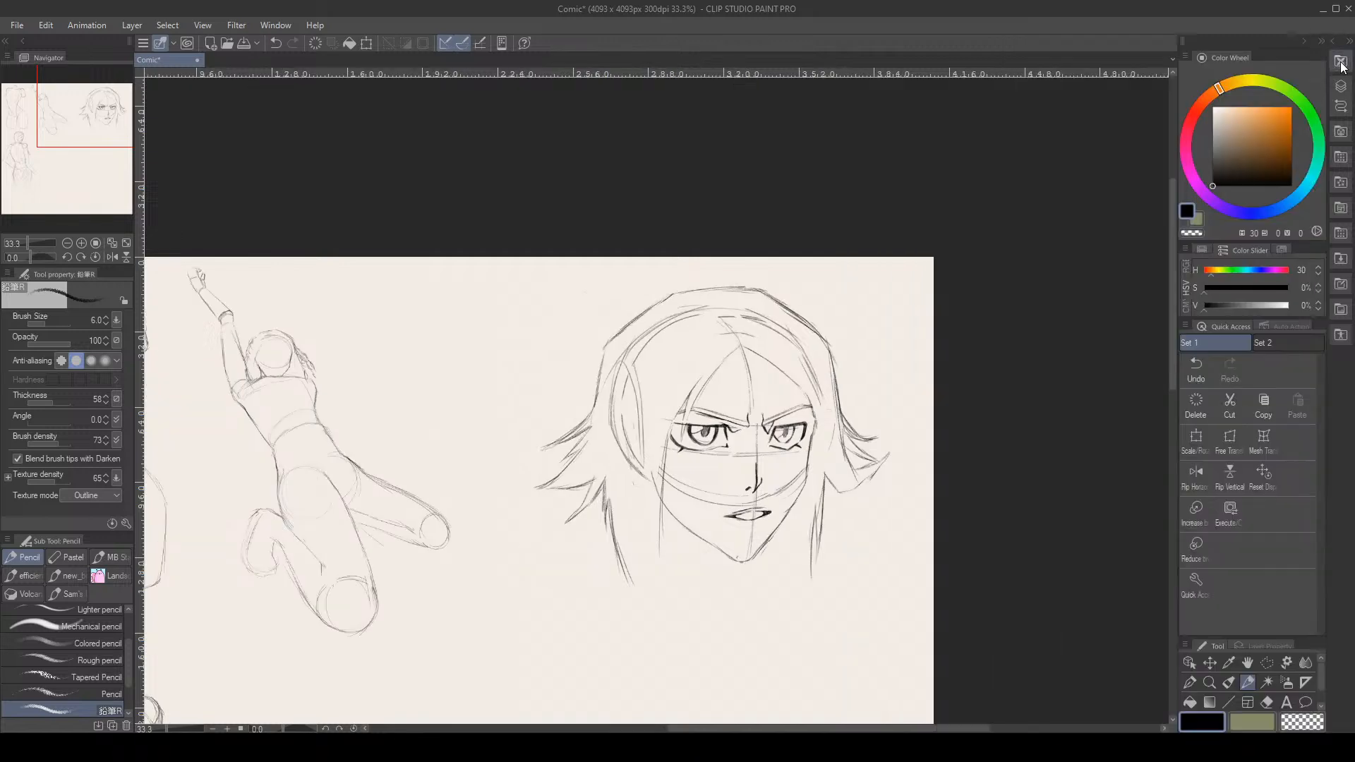
click(1344, 65)
click(1340, 86)
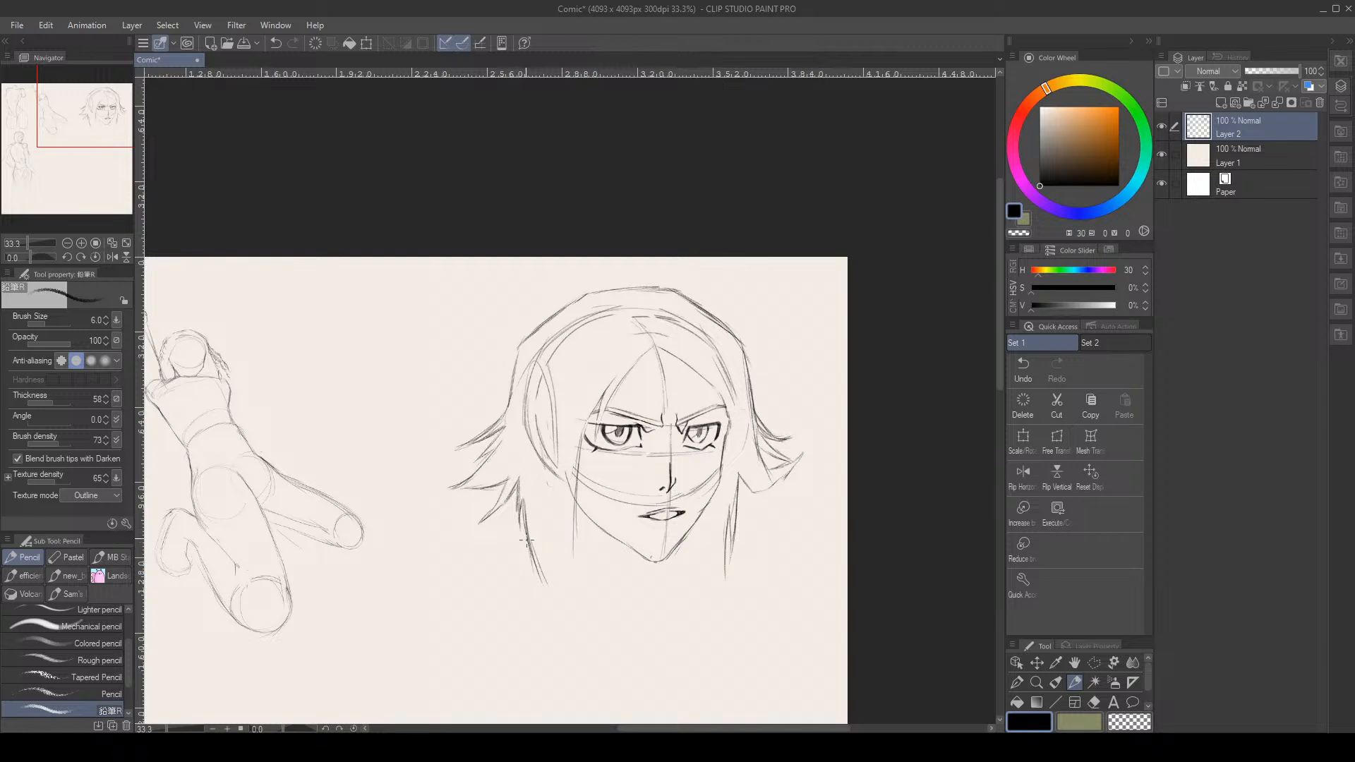
Extend the left lock's outer edge to a point below the chin and draw its inner edge beside the face
drag(537, 562, 555, 622)
drag(533, 560, 562, 633)
drag(572, 528, 575, 573)
drag(567, 523, 573, 566)
key(e)
key(p)
drag(571, 514, 571, 583)
drag(572, 511, 558, 638)
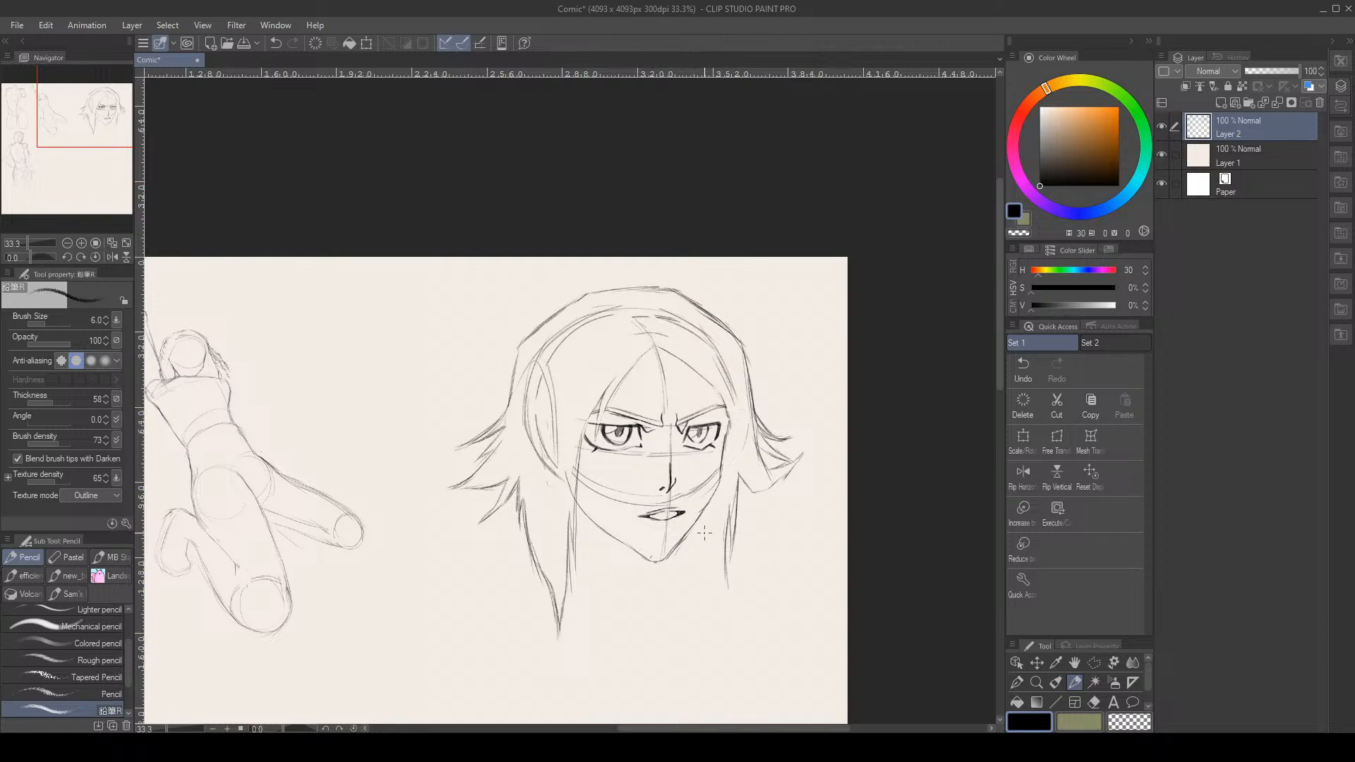
Add a strand beside the right side of the jaw and sketch a small hair tie on top of the crown
drag(703, 526, 706, 579)
drag(705, 520, 730, 598)
mouse_move(578, 296)
mouse_down()
mouse_move(612, 277)
mouse_move(629, 290)
mouse_up()
mouse_move(594, 277)
mouse_down()
mouse_move(615, 269)
mouse_move(630, 284)
mouse_up()
Select the whole head with a polyline, move it down on the page to free space above it, and deselect
scroll(640, 262, down, 4)
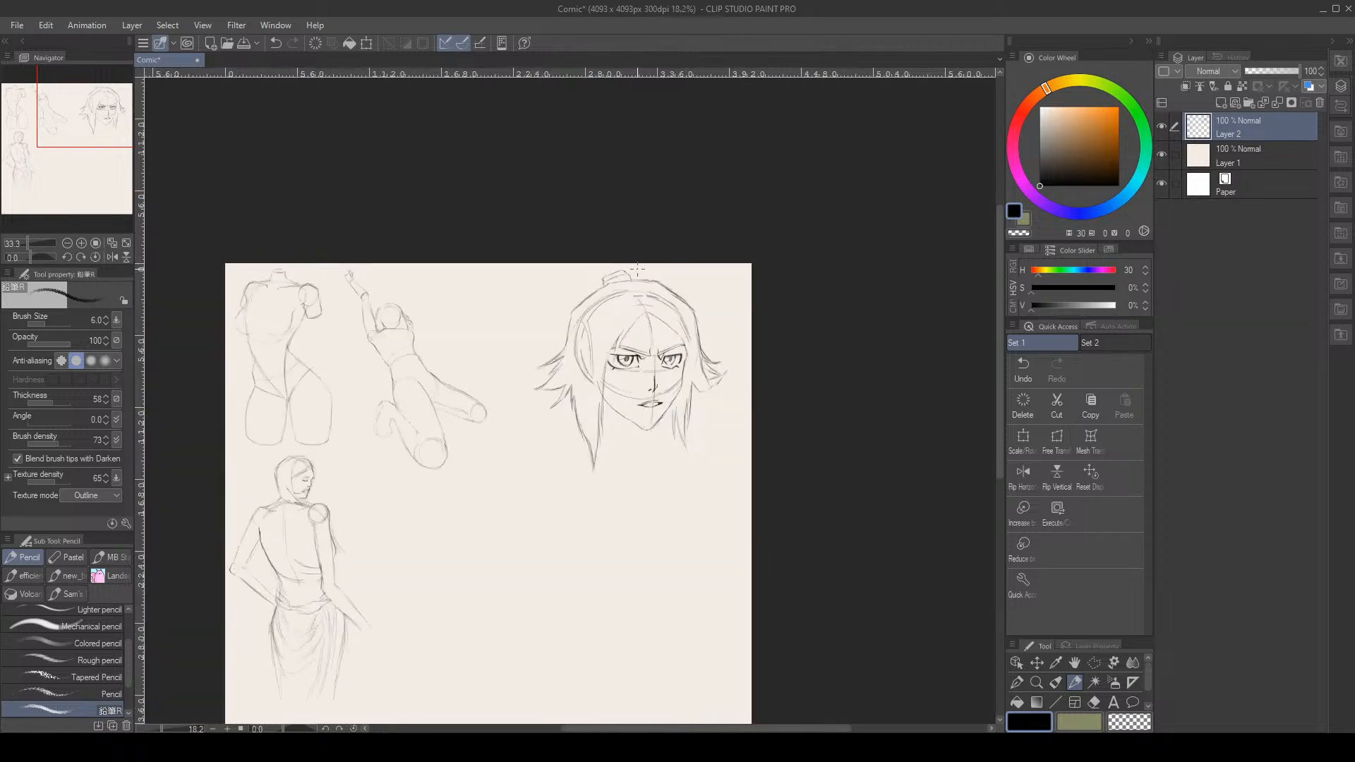
scroll(630, 268, up, 3)
click(1094, 662)
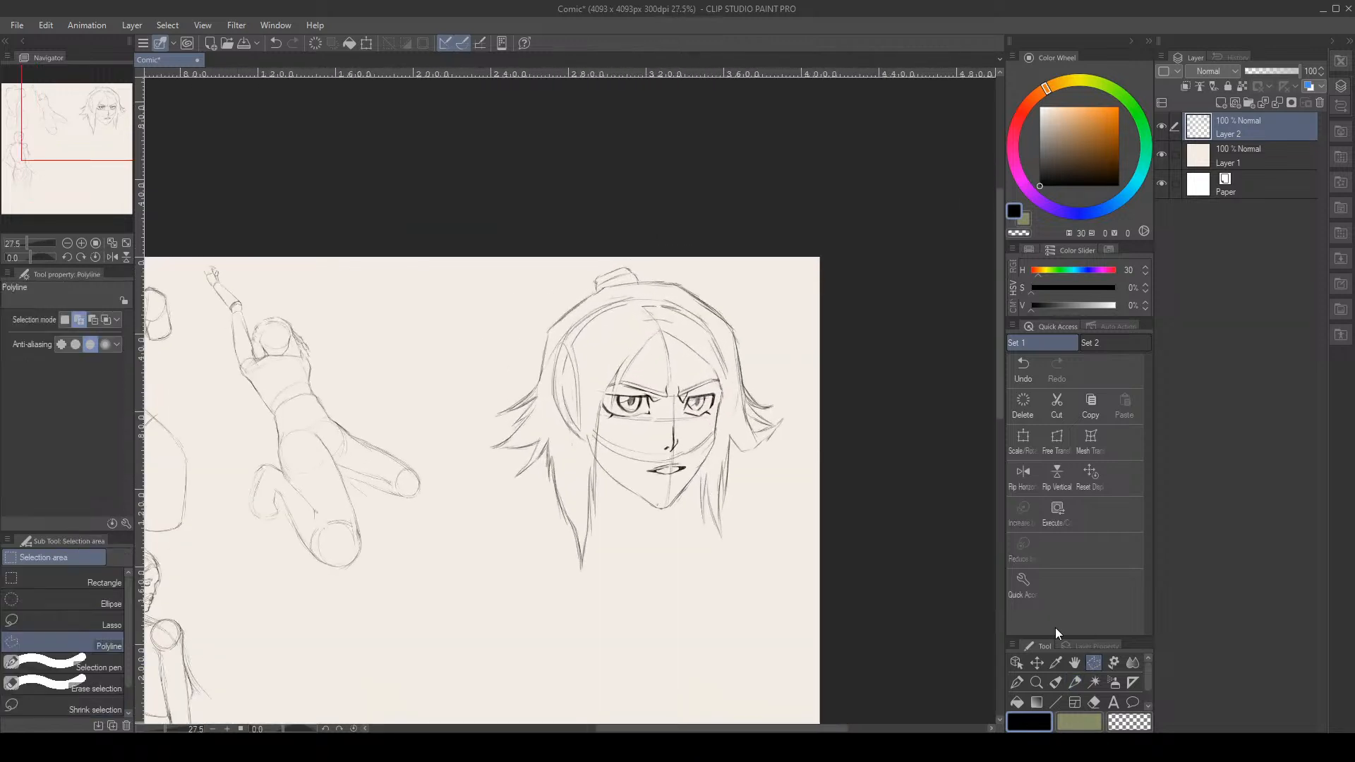
click(480, 470)
click(455, 372)
click(516, 251)
click(662, 184)
click(777, 226)
click(805, 374)
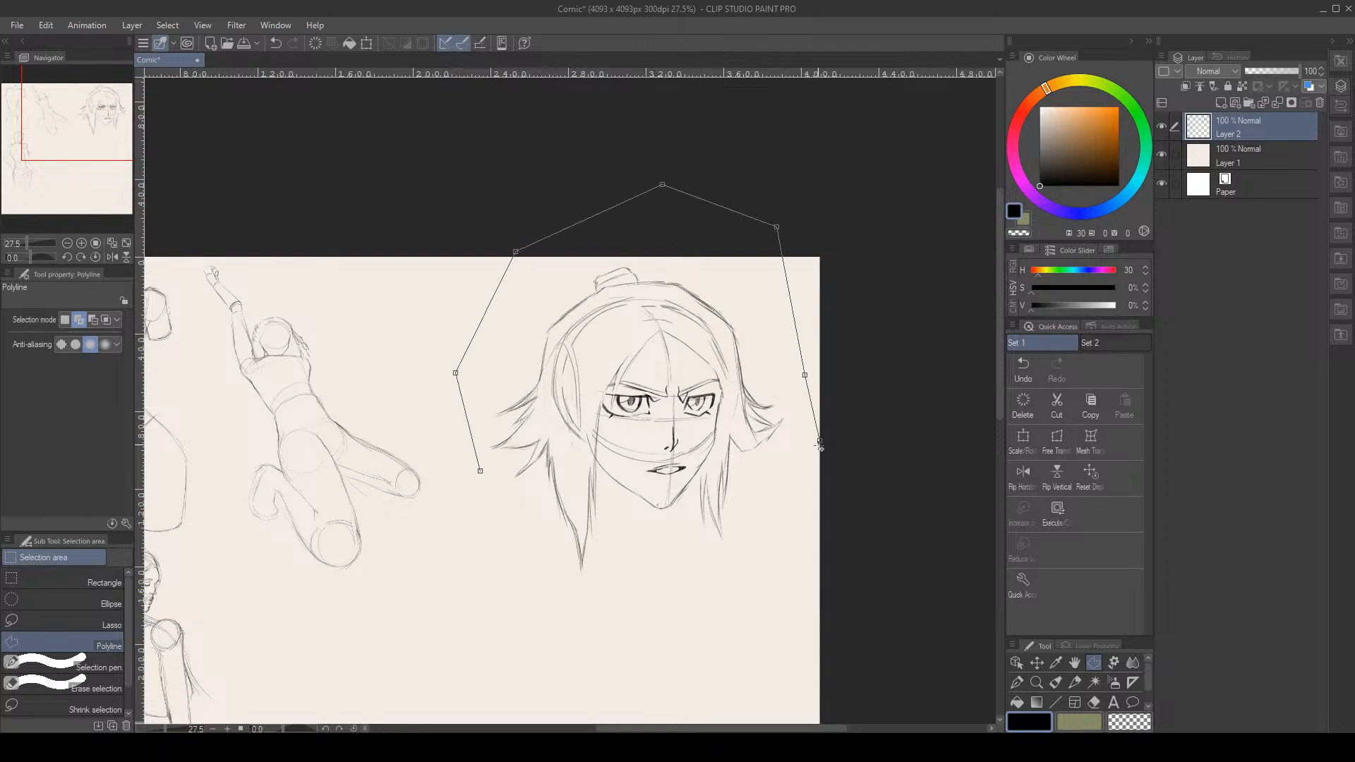
click(820, 441)
click(814, 477)
click(746, 561)
click(664, 615)
click(562, 628)
click(527, 598)
click(480, 470)
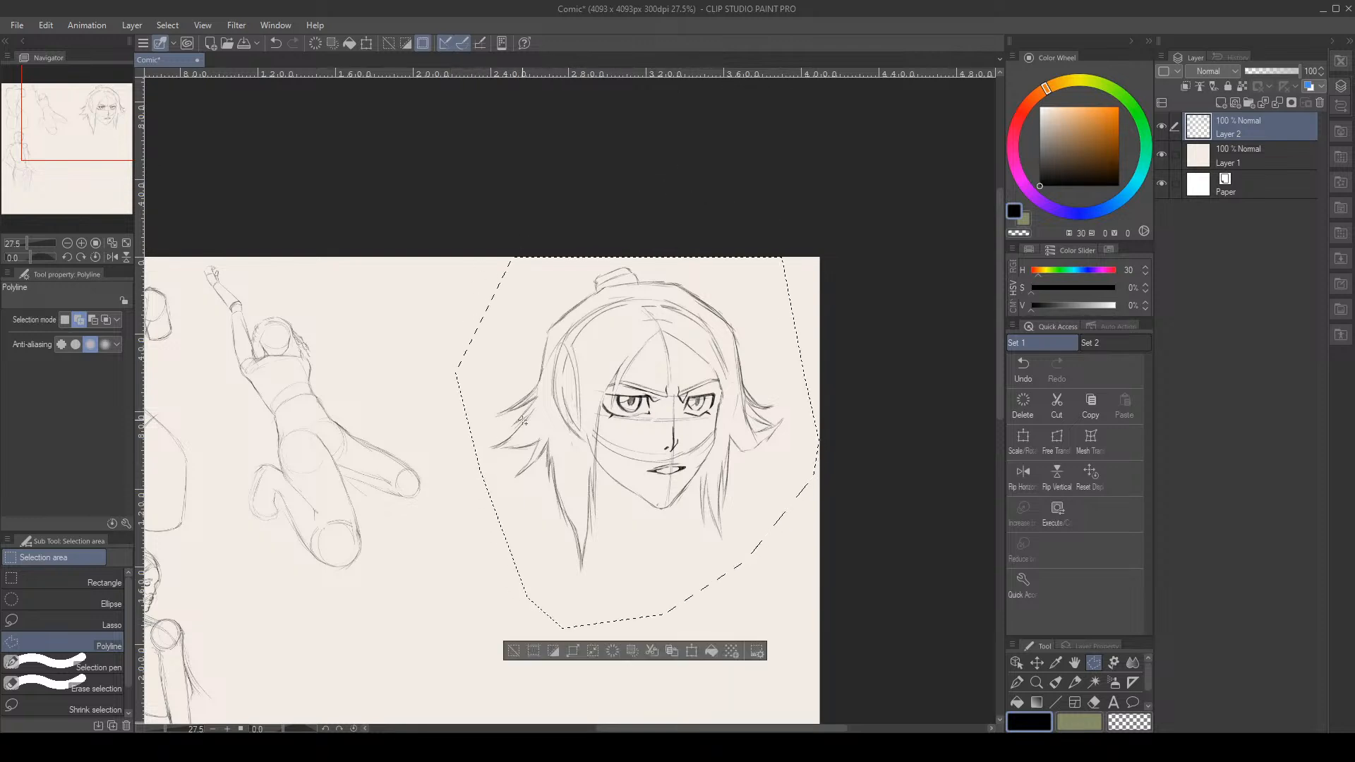
key(ctrl+t)
drag(734, 406, 730, 470)
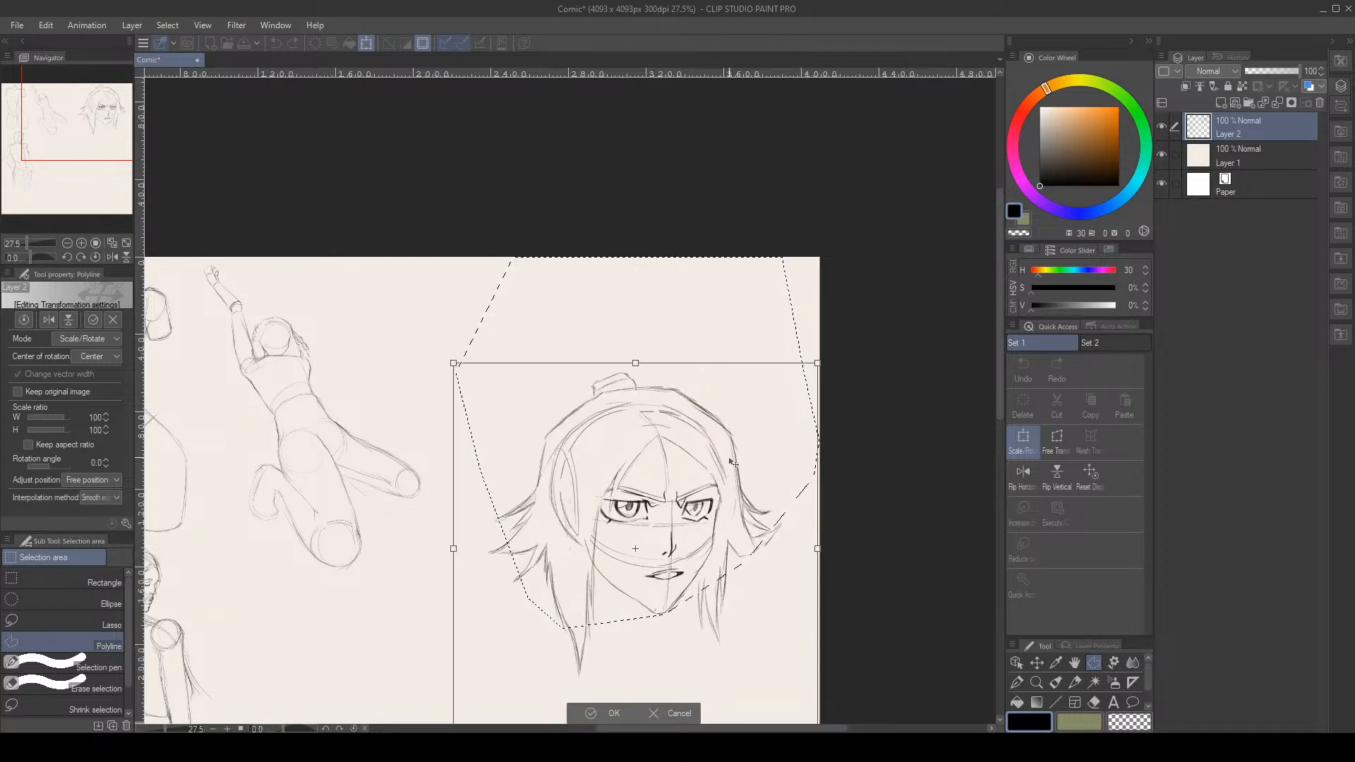
key(Return)
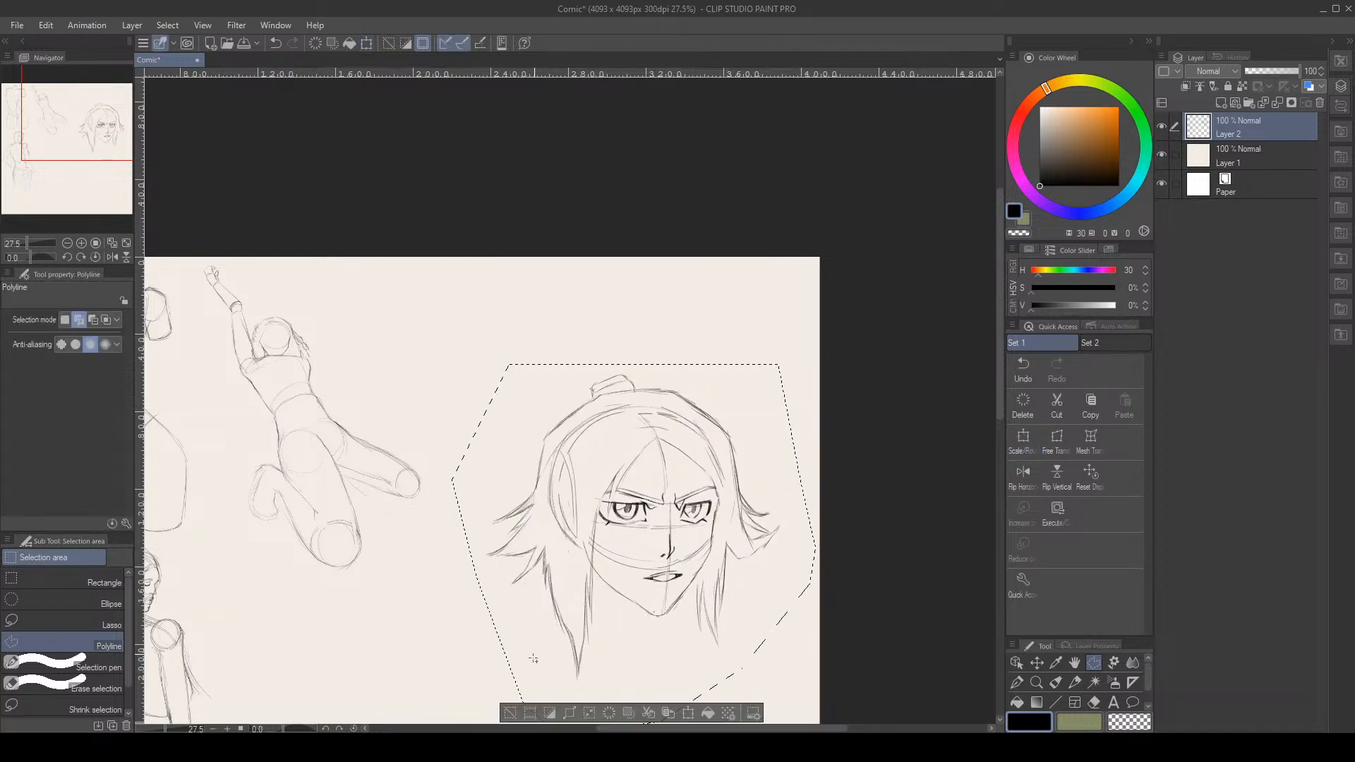
key(ctrl+d)
Rework the hair tie on the crown with the pencil and eraser
key(p)
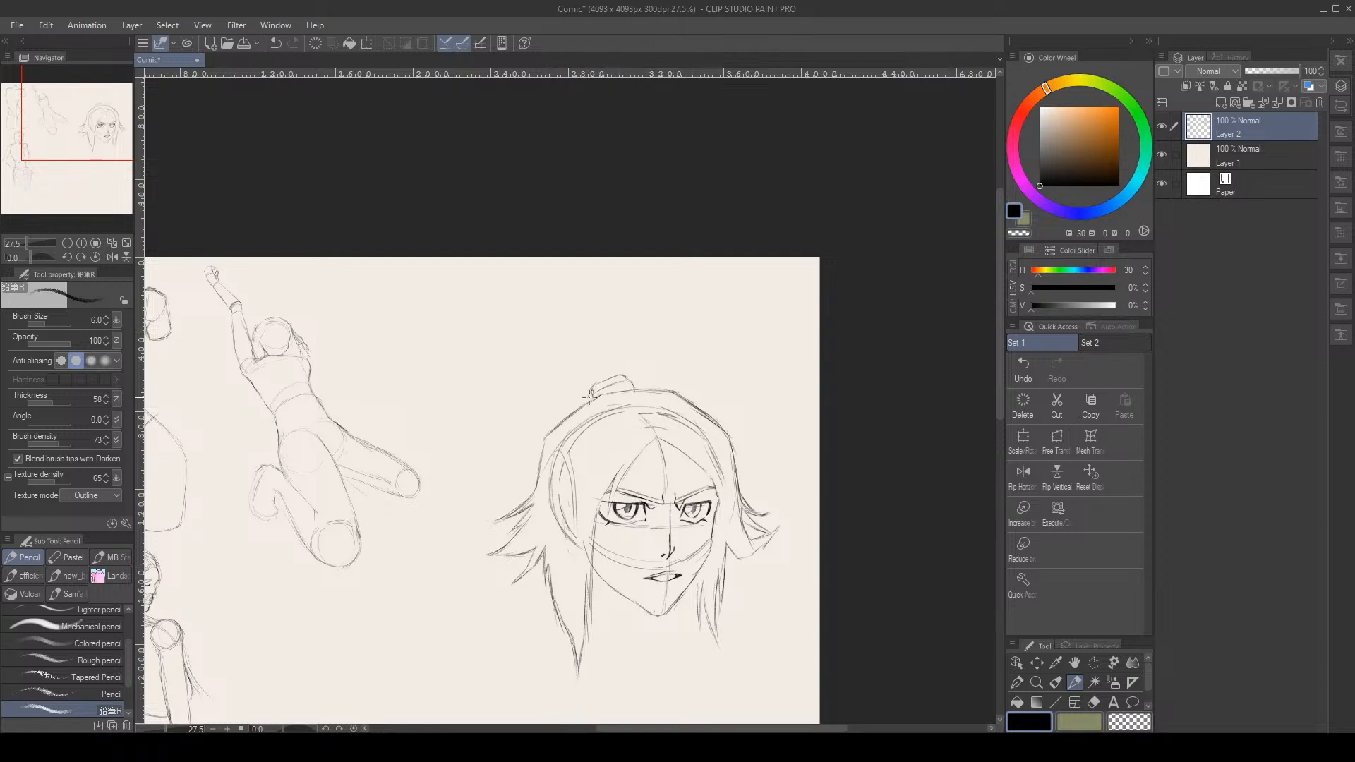
drag(590, 397, 590, 395)
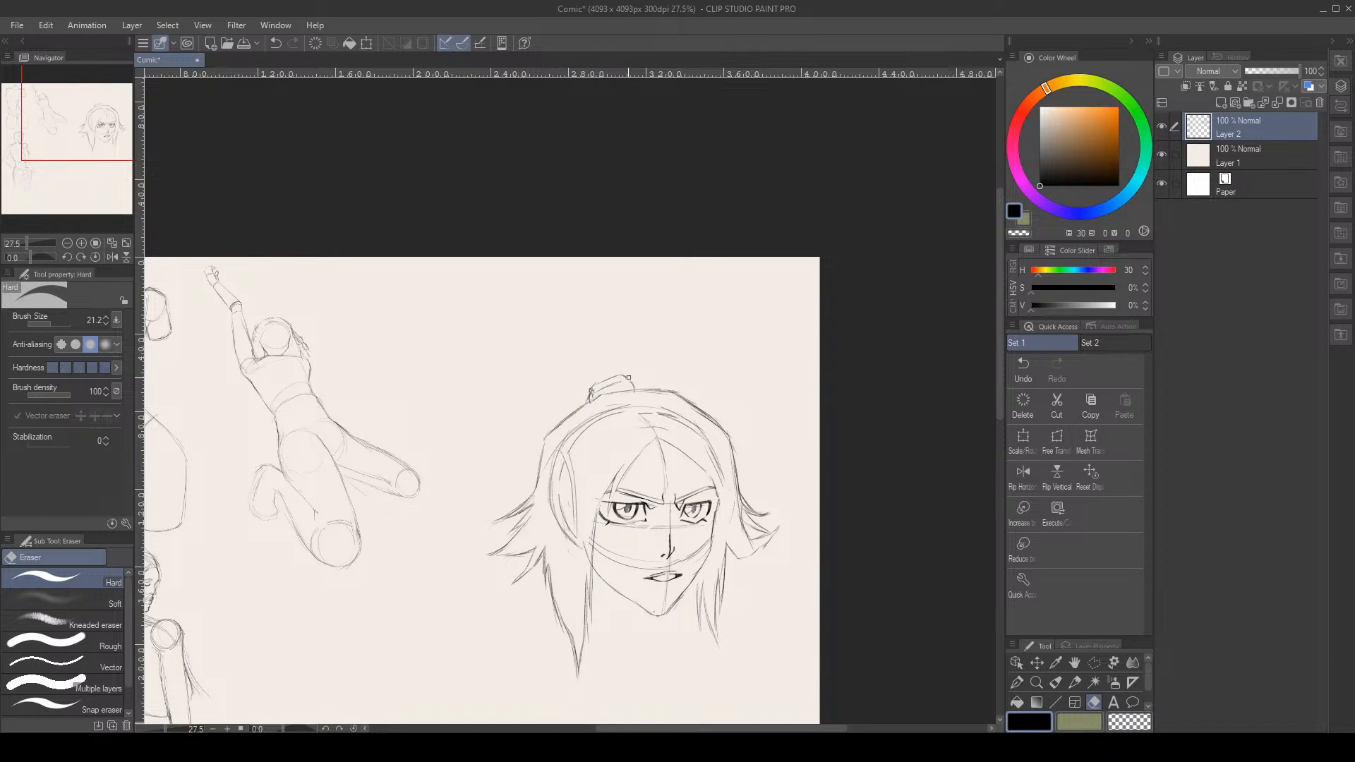
key(p)
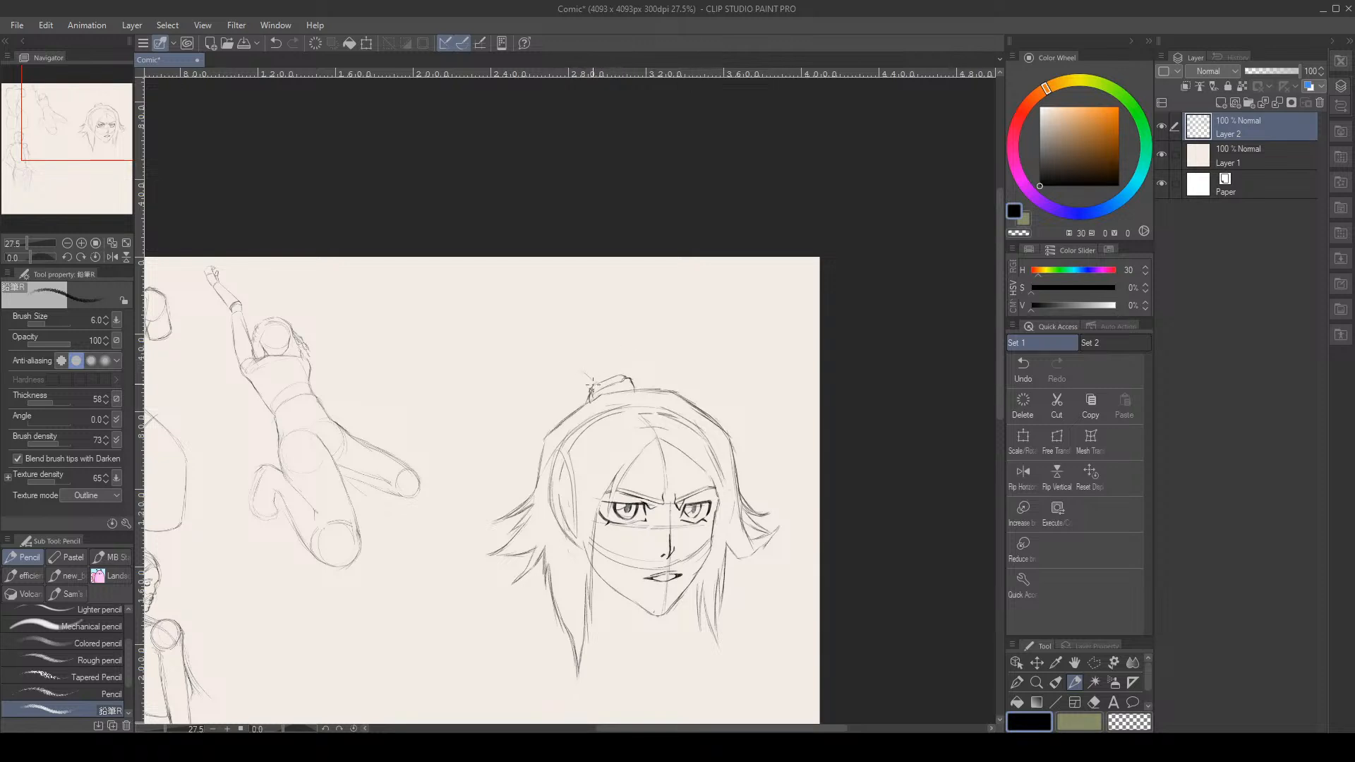
Pencil a high ponytail rising from the hair tie and sweeping down to the left, with upper and lower edges
drag(590, 387, 584, 368)
drag(616, 366, 612, 342)
mouse_move(590, 386)
mouse_down()
mouse_move(575, 354)
mouse_move(580, 372)
mouse_move(555, 354)
mouse_move(579, 394)
mouse_move(605, 325)
mouse_up()
mouse_move(621, 369)
mouse_down()
mouse_move(613, 334)
mouse_move(620, 376)
mouse_move(608, 309)
mouse_move(530, 351)
mouse_up()
mouse_move(593, 304)
mouse_down()
mouse_move(545, 326)
mouse_move(509, 393)
mouse_up()
mouse_move(525, 341)
mouse_down()
mouse_move(506, 402)
mouse_move(426, 525)
mouse_move(502, 428)
mouse_up()
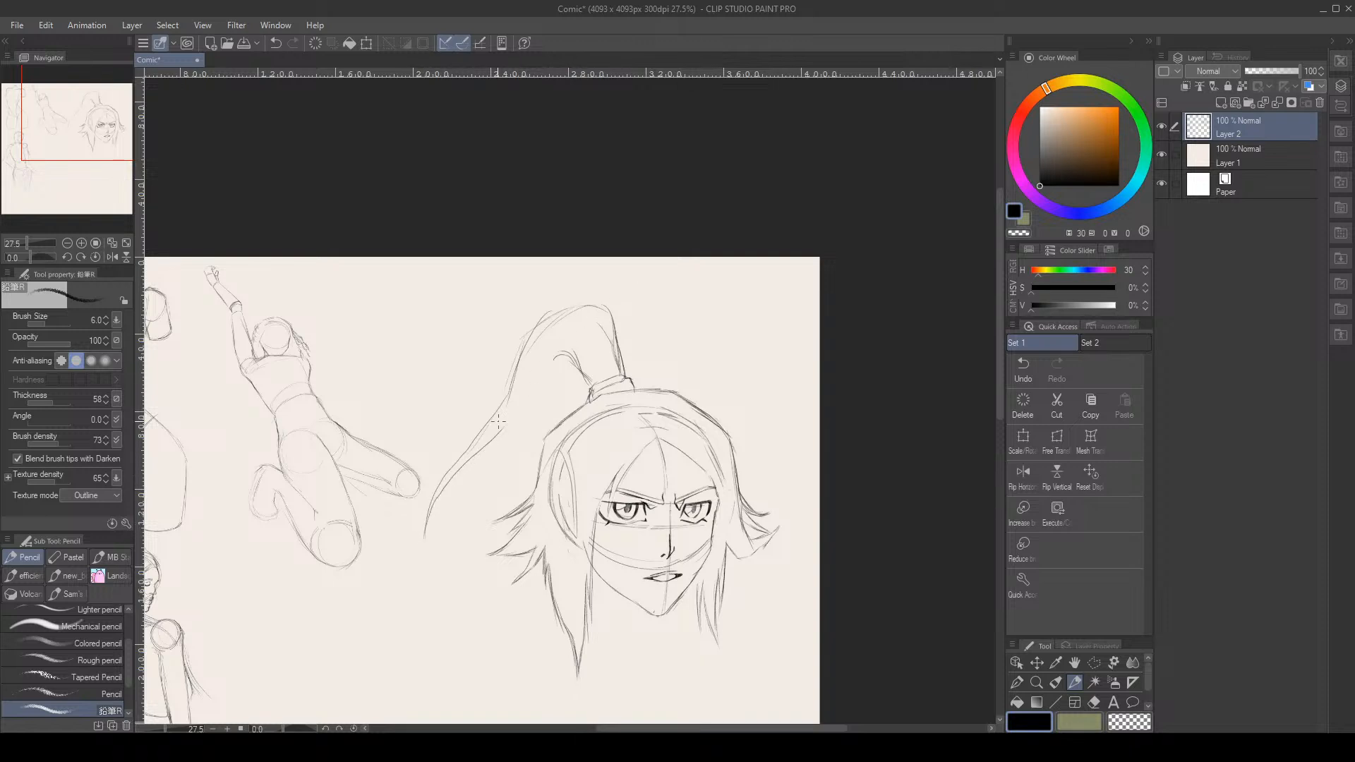
mouse_move(427, 603)
mouse_down()
mouse_move(585, 354)
mouse_move(658, 358)
mouse_up()
drag(672, 336, 690, 359)
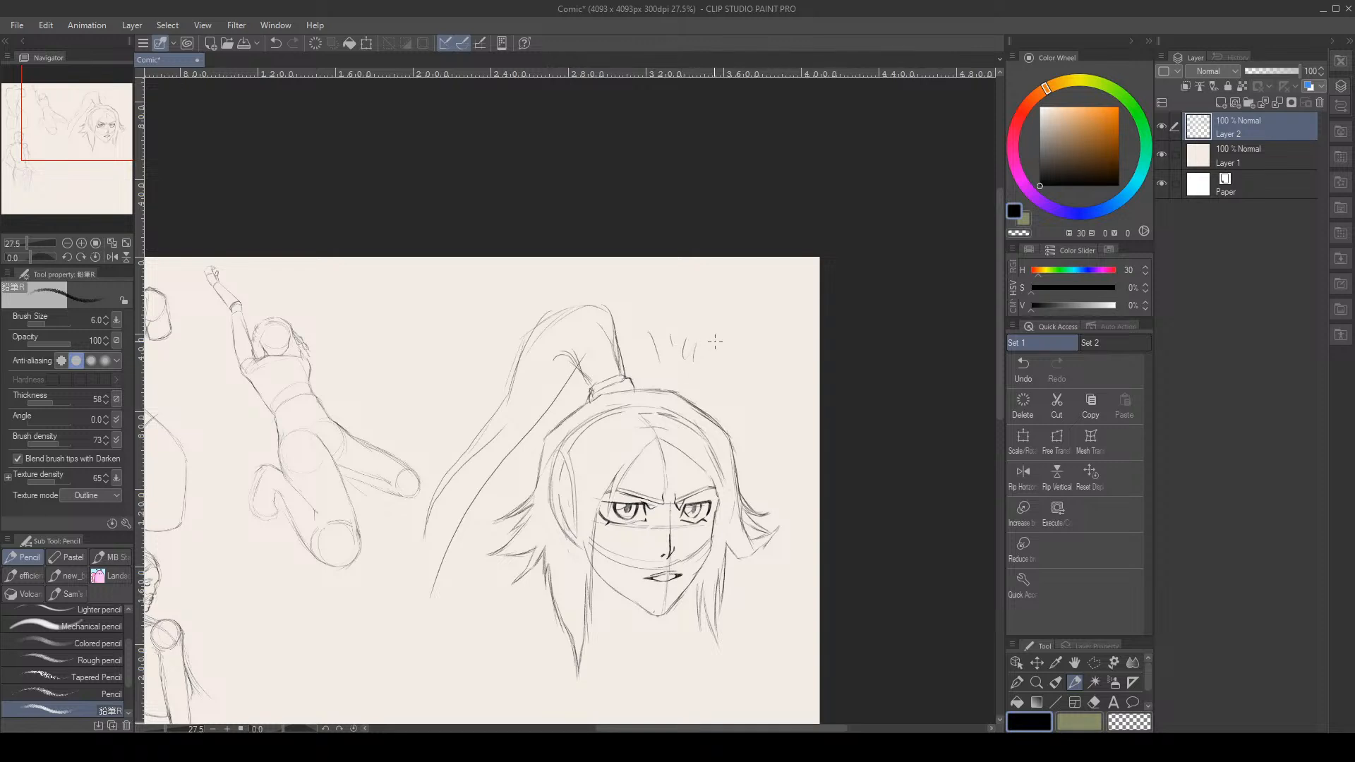
click(1022, 374)
click(1023, 373)
click(1029, 368)
click(1030, 366)
Draw inner strands toward the ponytail's lower end, extend its tip downward, and erase the overlapping part of the lower edge
mouse_move(507, 431)
mouse_down()
mouse_move(447, 520)
mouse_move(435, 621)
mouse_up()
mouse_move(435, 548)
mouse_down()
mouse_move(441, 612)
mouse_move(455, 643)
mouse_up()
key(e)
mouse_move(430, 583)
mouse_down()
mouse_move(435, 616)
mouse_move(506, 478)
mouse_up()
key(p)
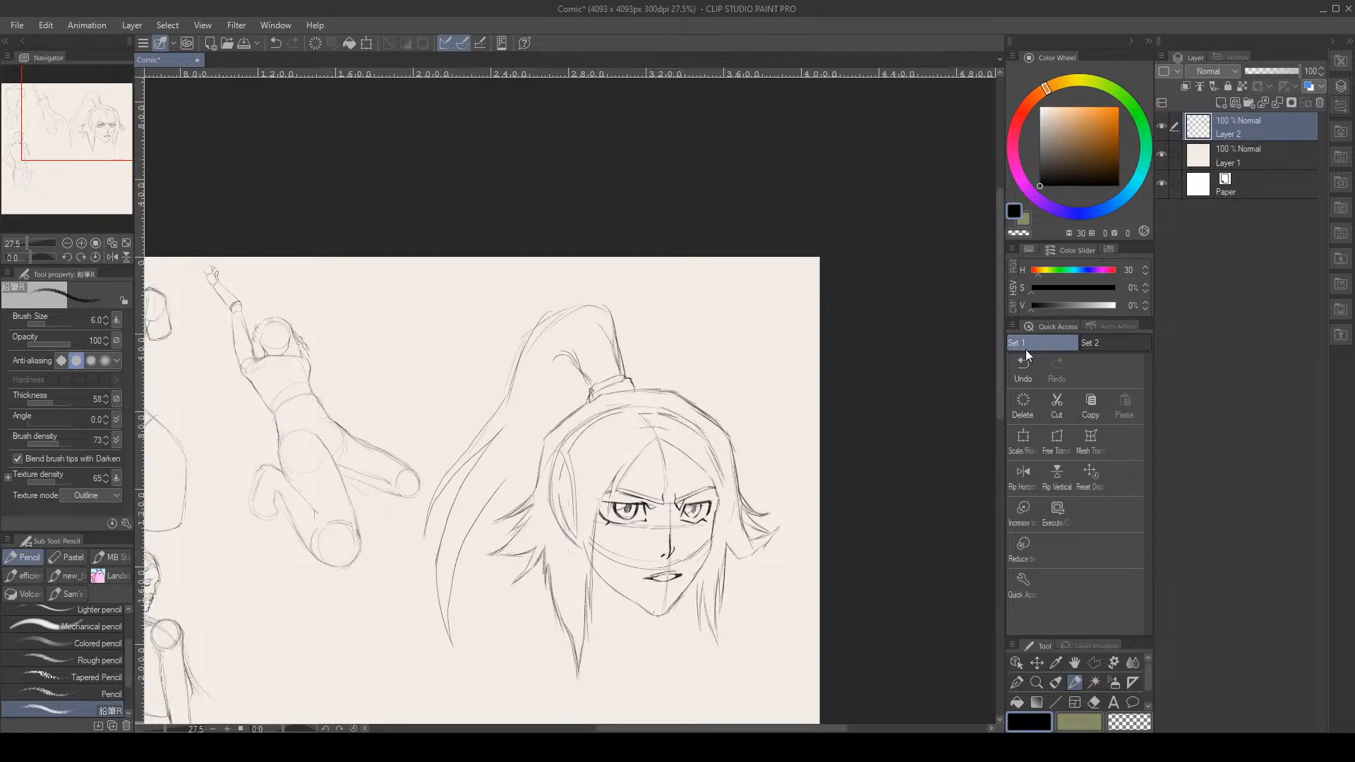
Undo the last stroke, then pencil the ponytail's lower edge from its tip up to the head and erase the overlapping end
click(1023, 367)
mouse_move(454, 637)
mouse_down()
mouse_move(474, 528)
mouse_move(510, 493)
mouse_up()
drag(512, 493, 544, 435)
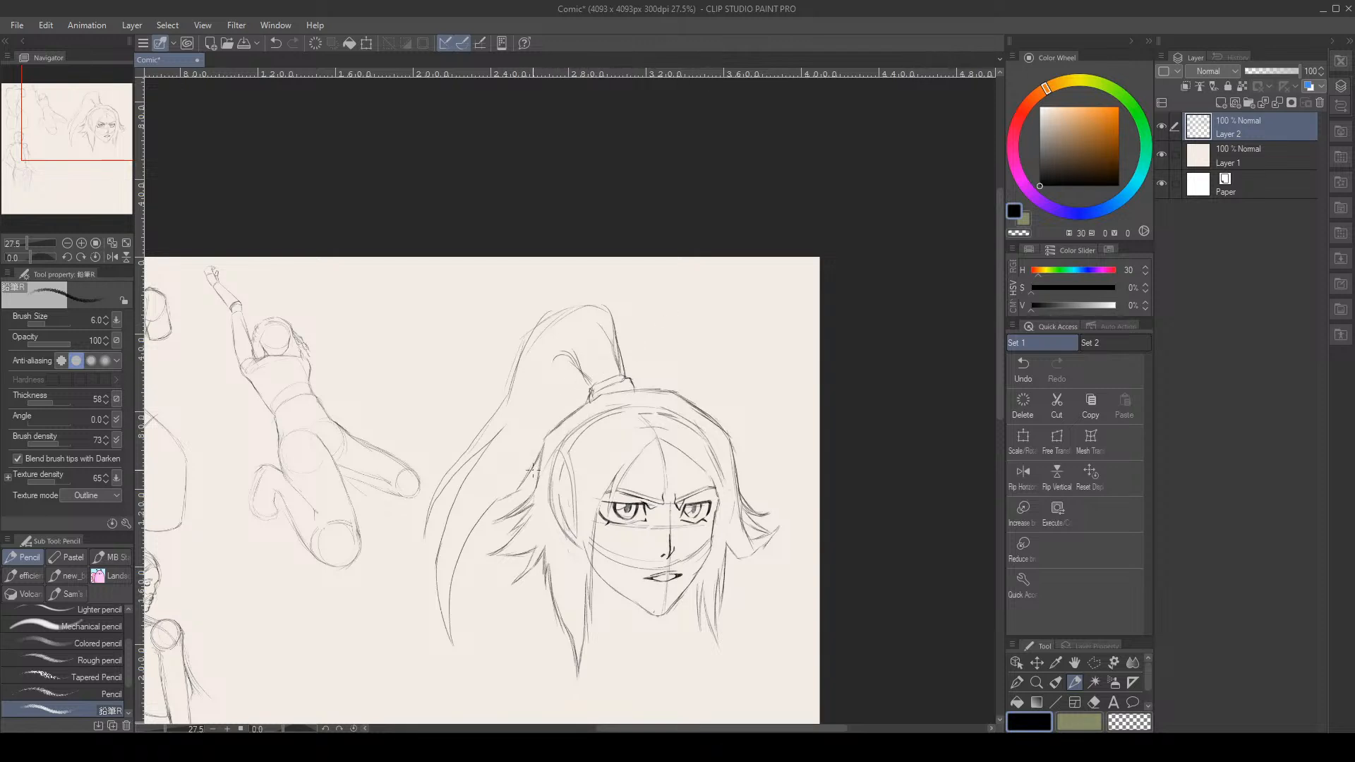
key(e)
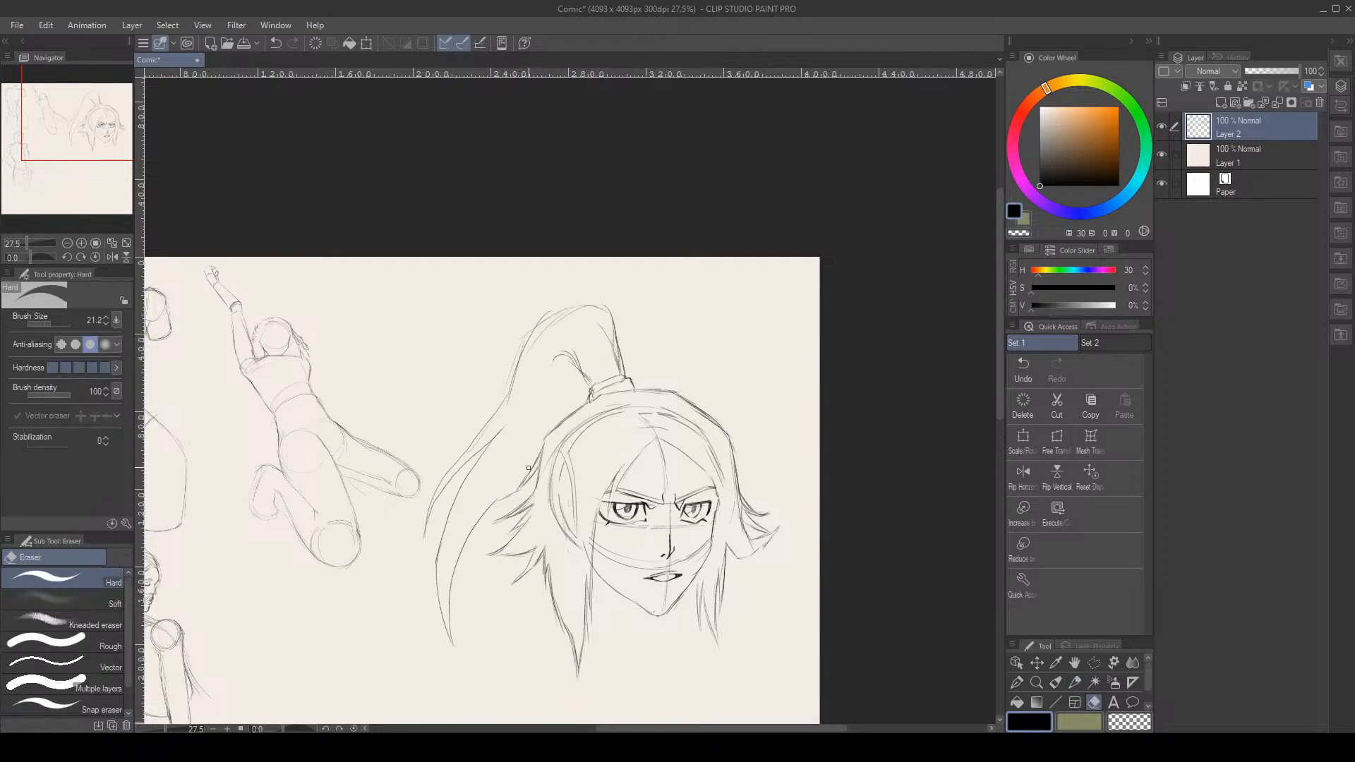
drag(528, 468, 536, 460)
key(p)
scroll(545, 435, down, 6)
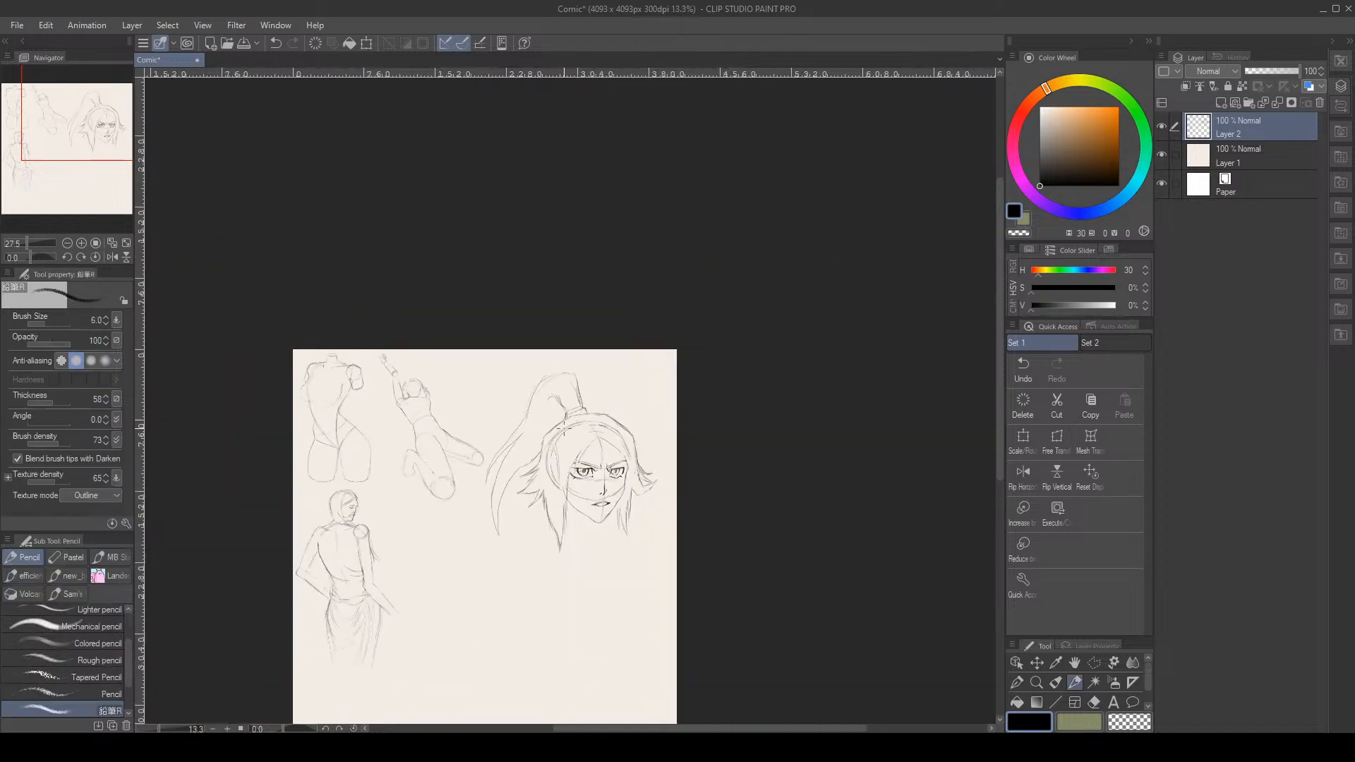
scroll(586, 447, up, 3)
scroll(577, 443, up, 2)
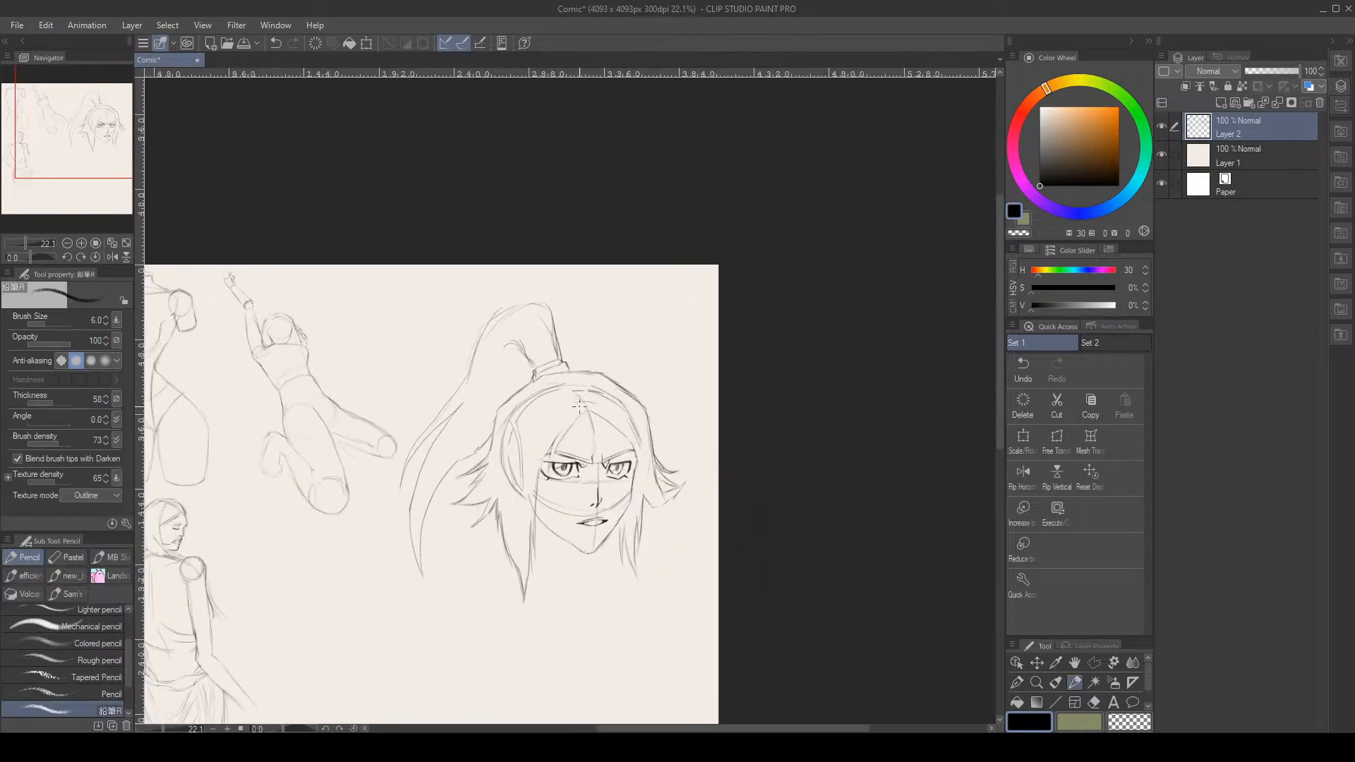
click(1094, 662)
click(393, 579)
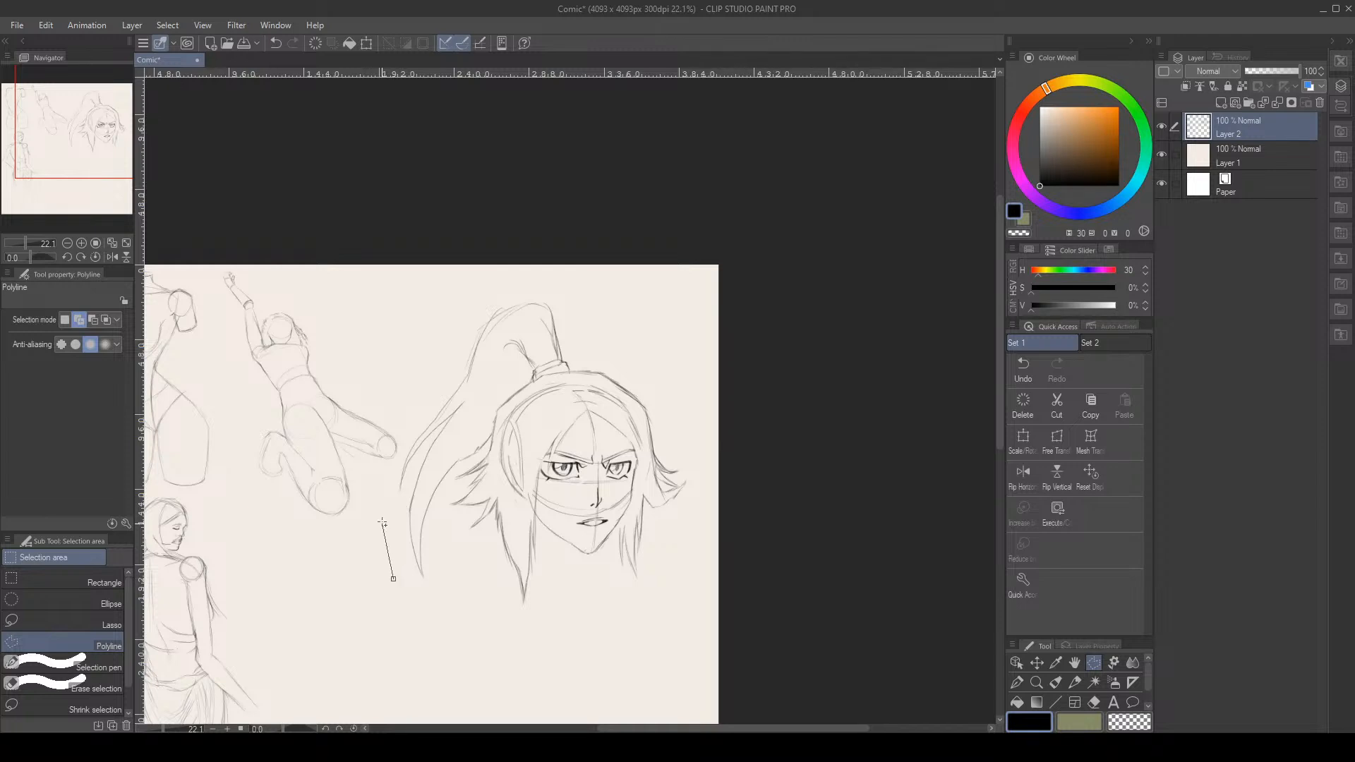
click(384, 491)
click(398, 464)
click(431, 399)
key(BackSpace)
key(BackSpace)
key(BackSpace)
key(BackSpace)
Outline the upper arch of the ponytail with a polyline selection that leaves out the hair tie
click(458, 376)
click(492, 366)
click(494, 334)
click(532, 319)
click(553, 327)
click(587, 308)
click(541, 277)
click(454, 327)
double_click(436, 374)
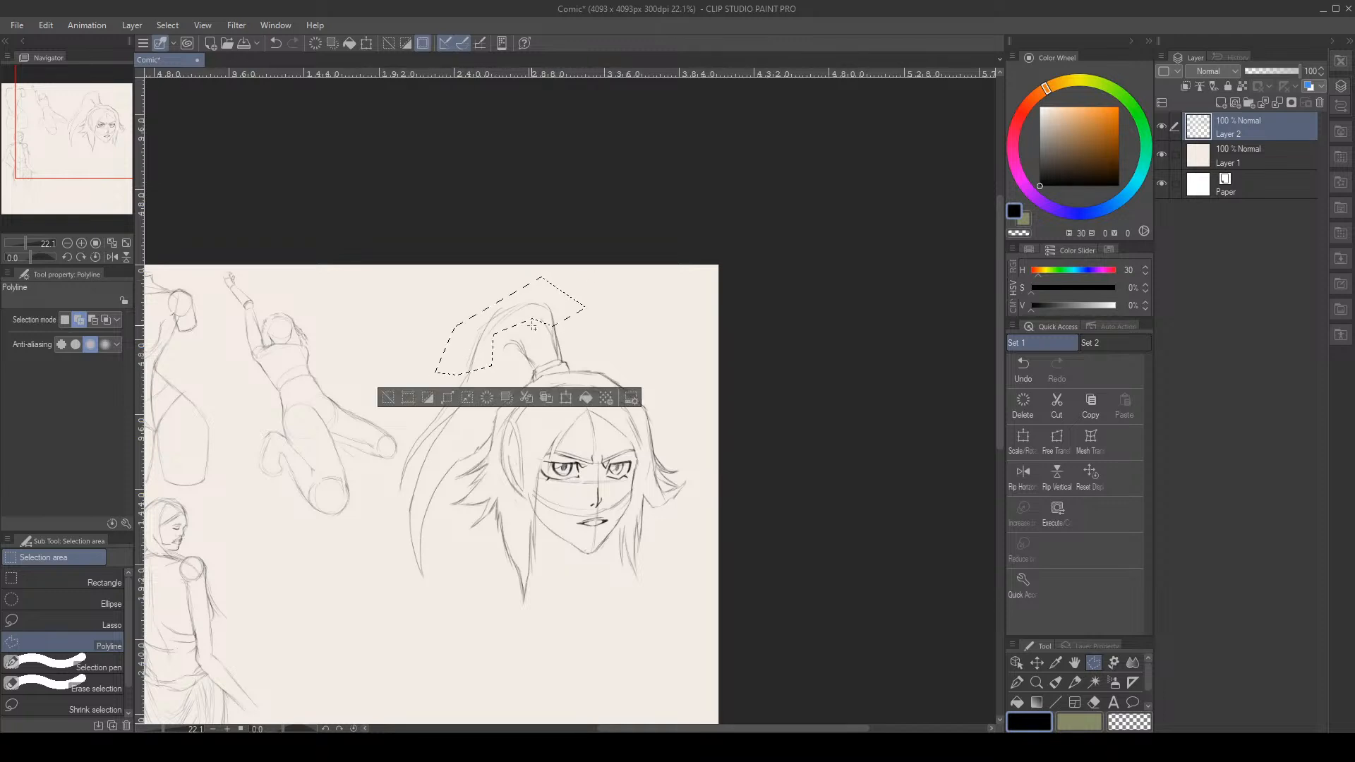
Move the selected ponytail arch down slightly toward the crown to lower the ponytail, and deselect
key(ctrl+t)
drag(559, 322, 558, 336)
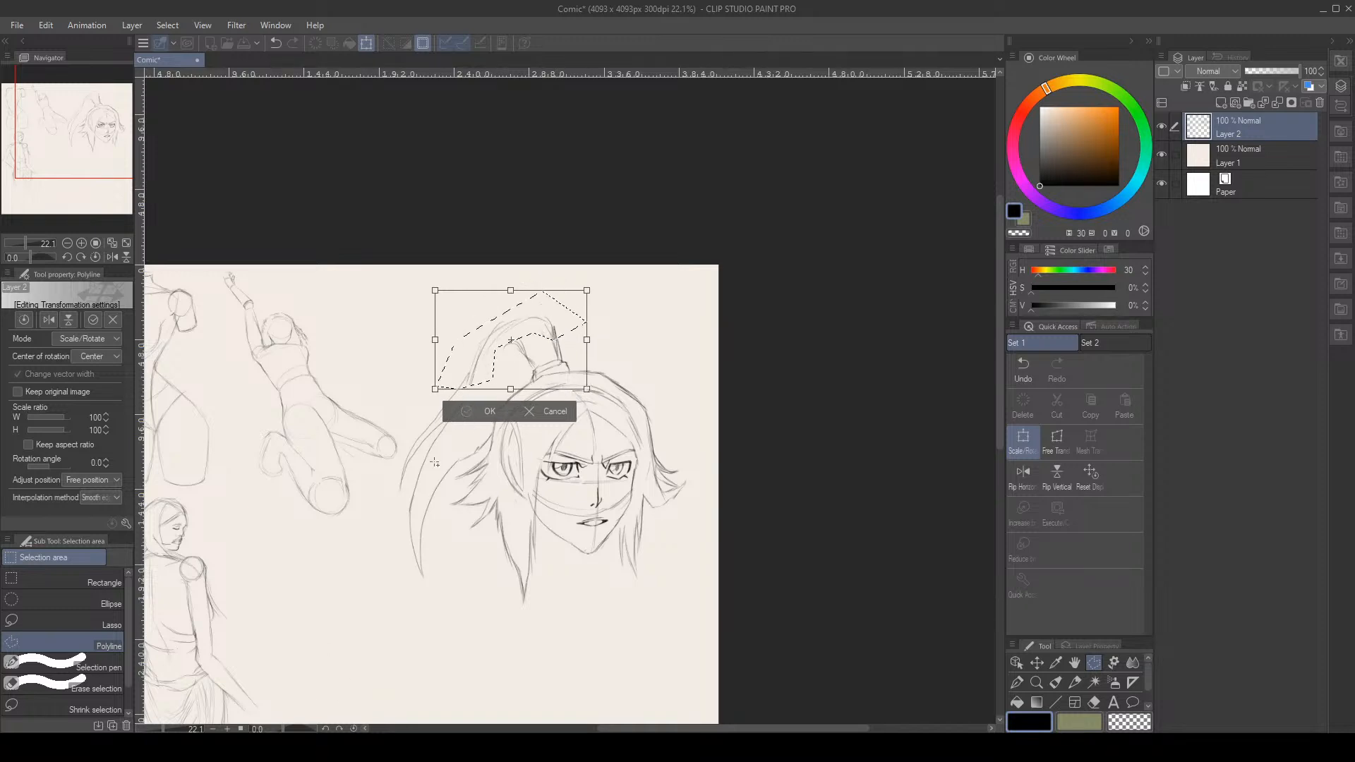
key(Return)
click(391, 408)
click(1068, 682)
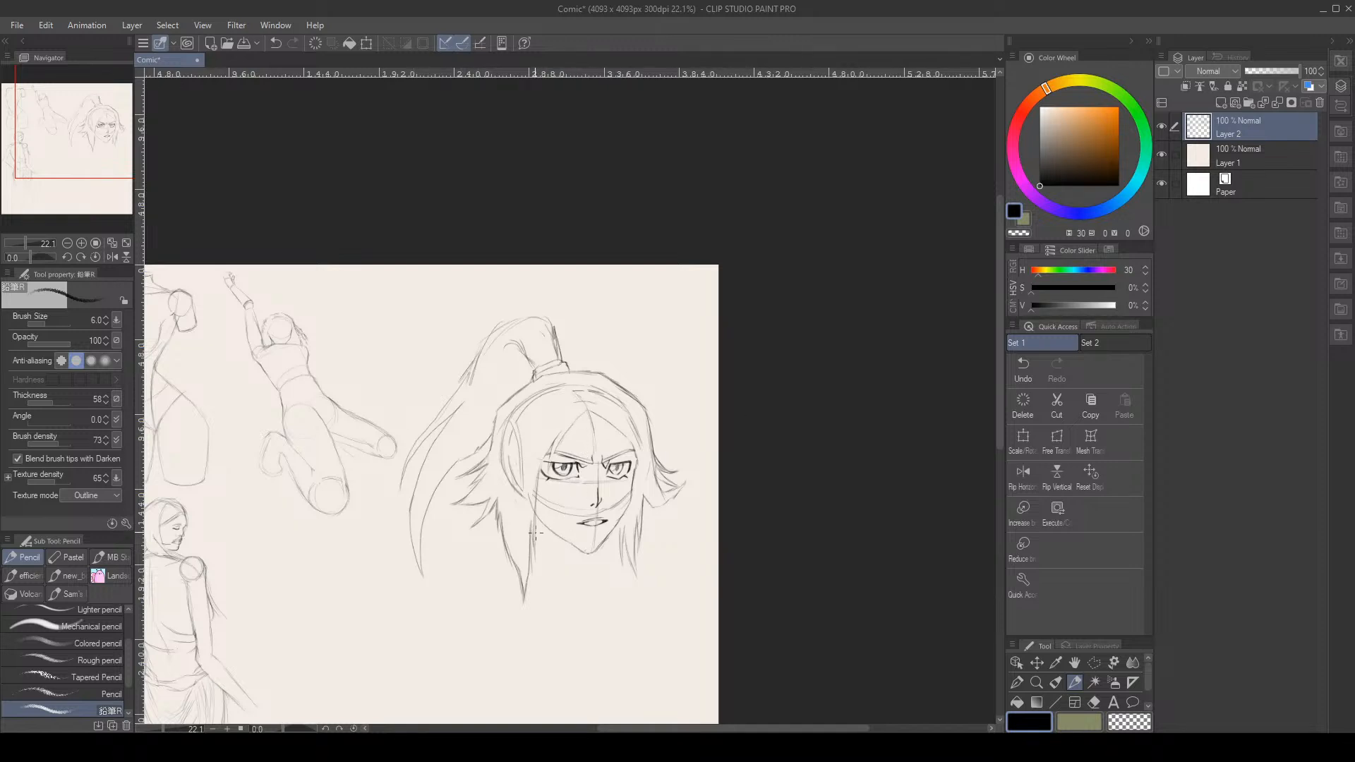
scroll(618, 409, down, 10)
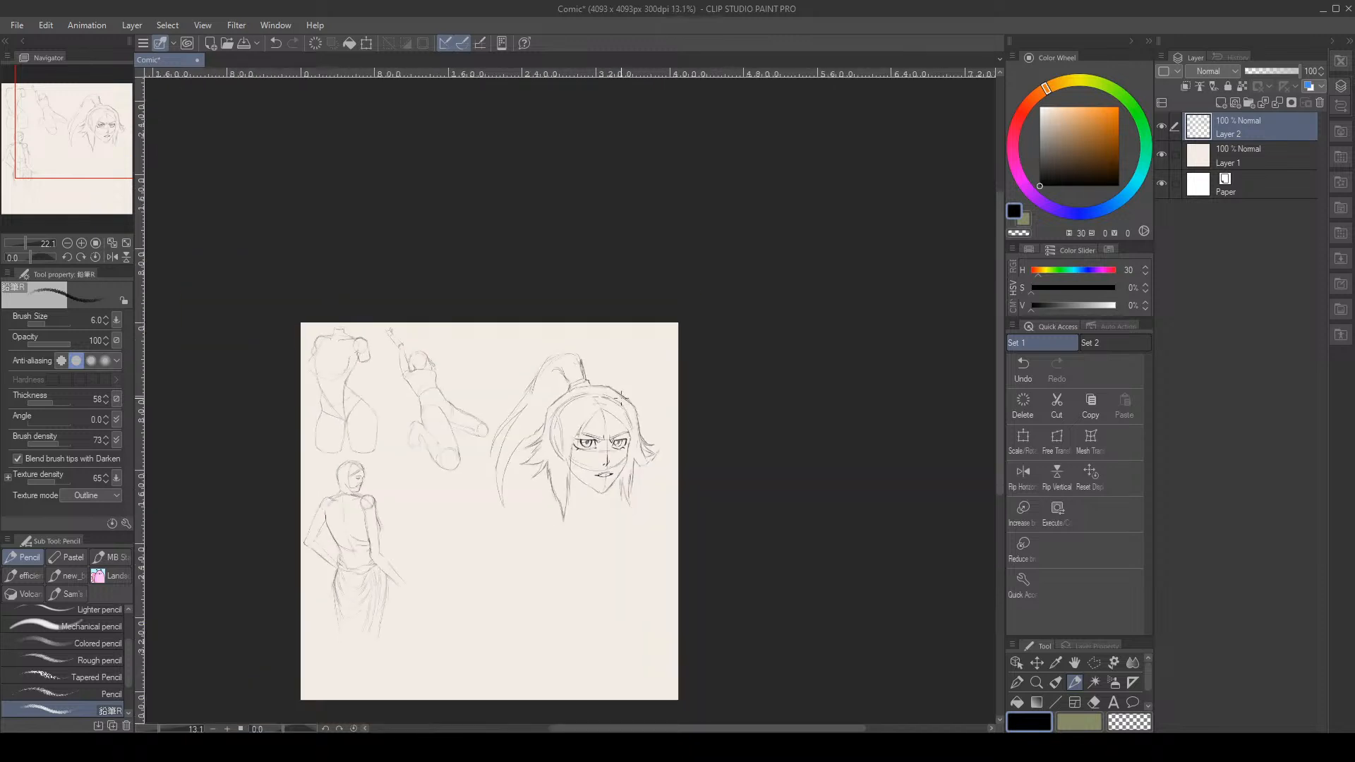
scroll(619, 424, up, 10)
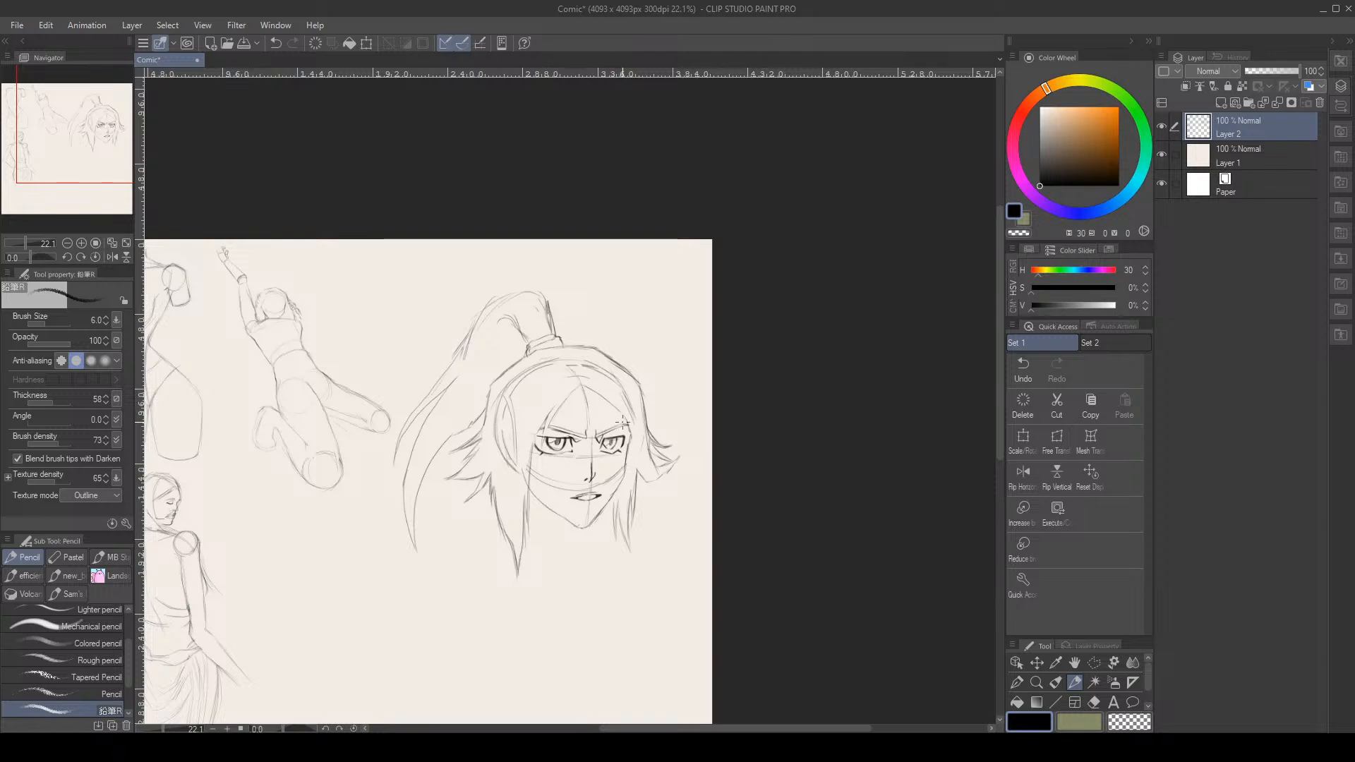
key(ctrl+t)
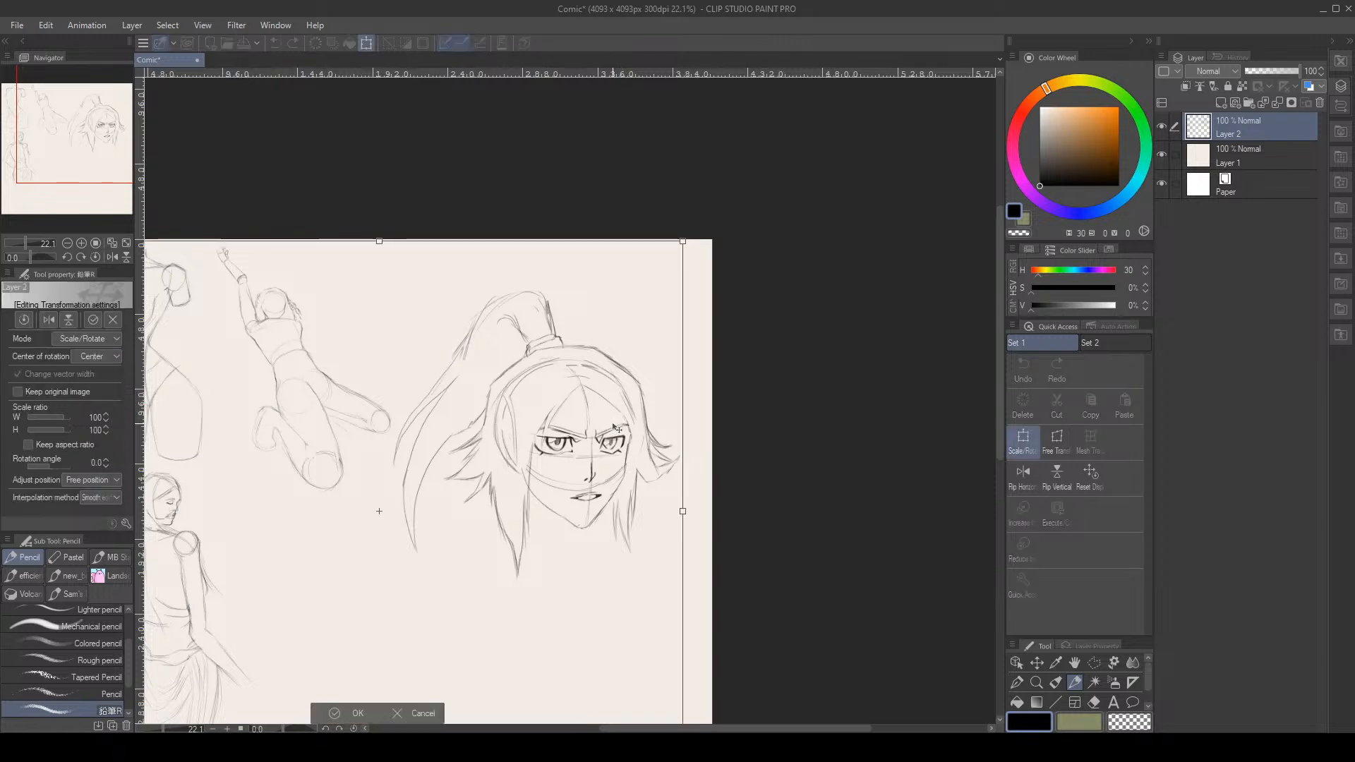
click(338, 714)
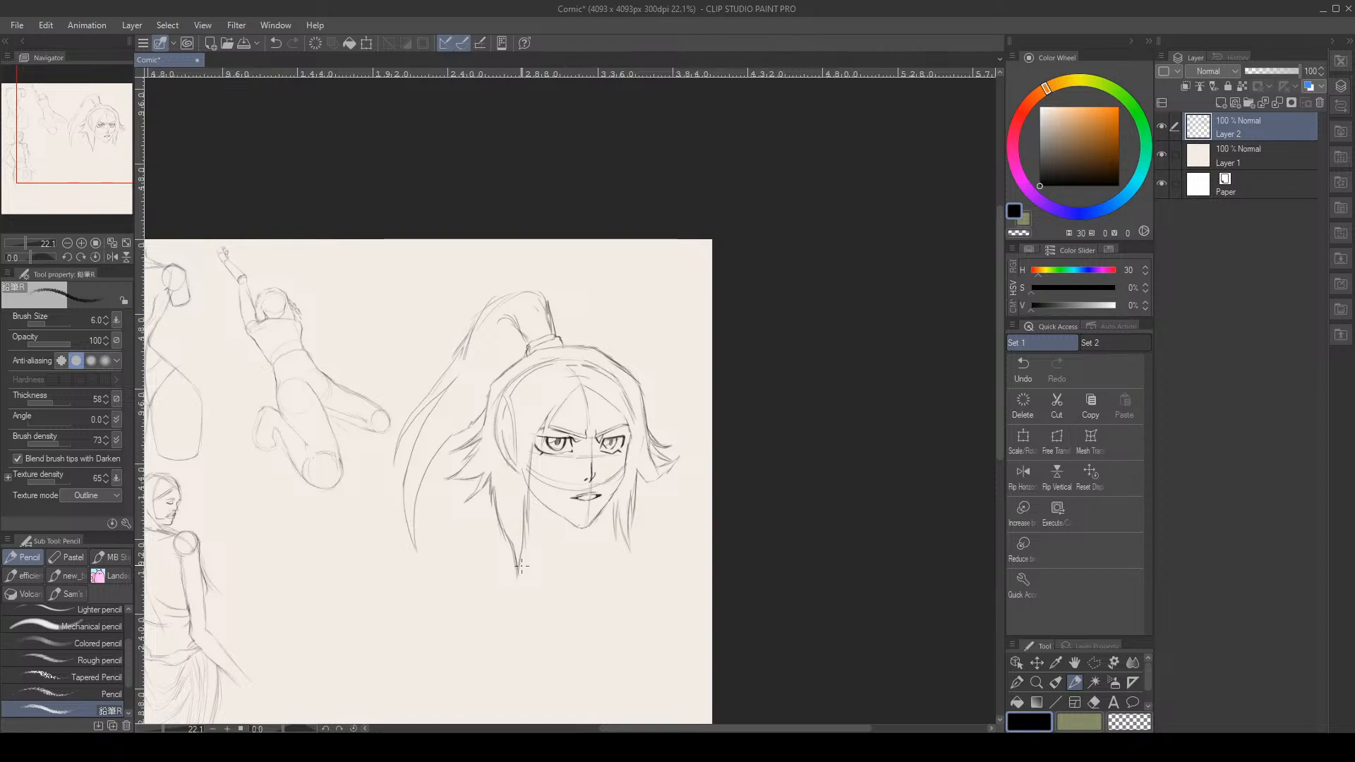
scroll(589, 478, down, 3)
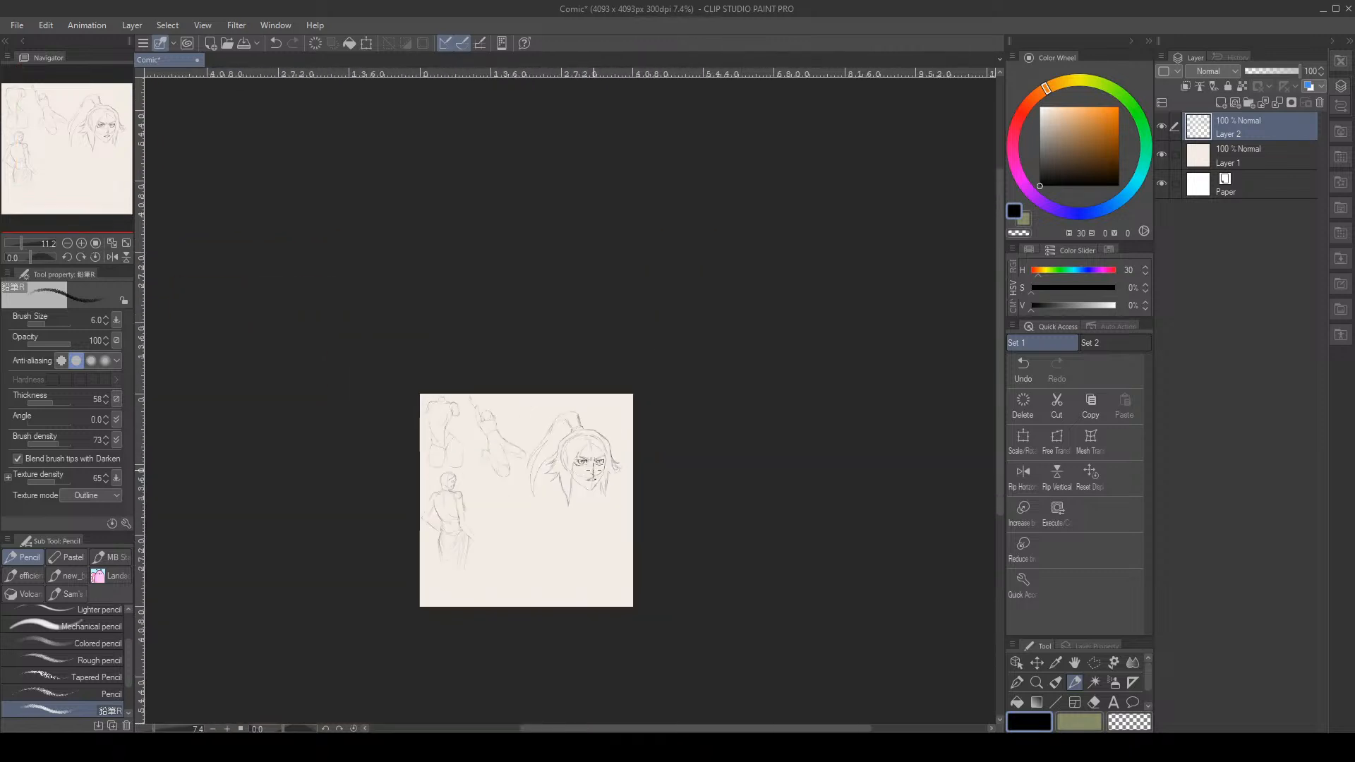
scroll(590, 498, up, 1)
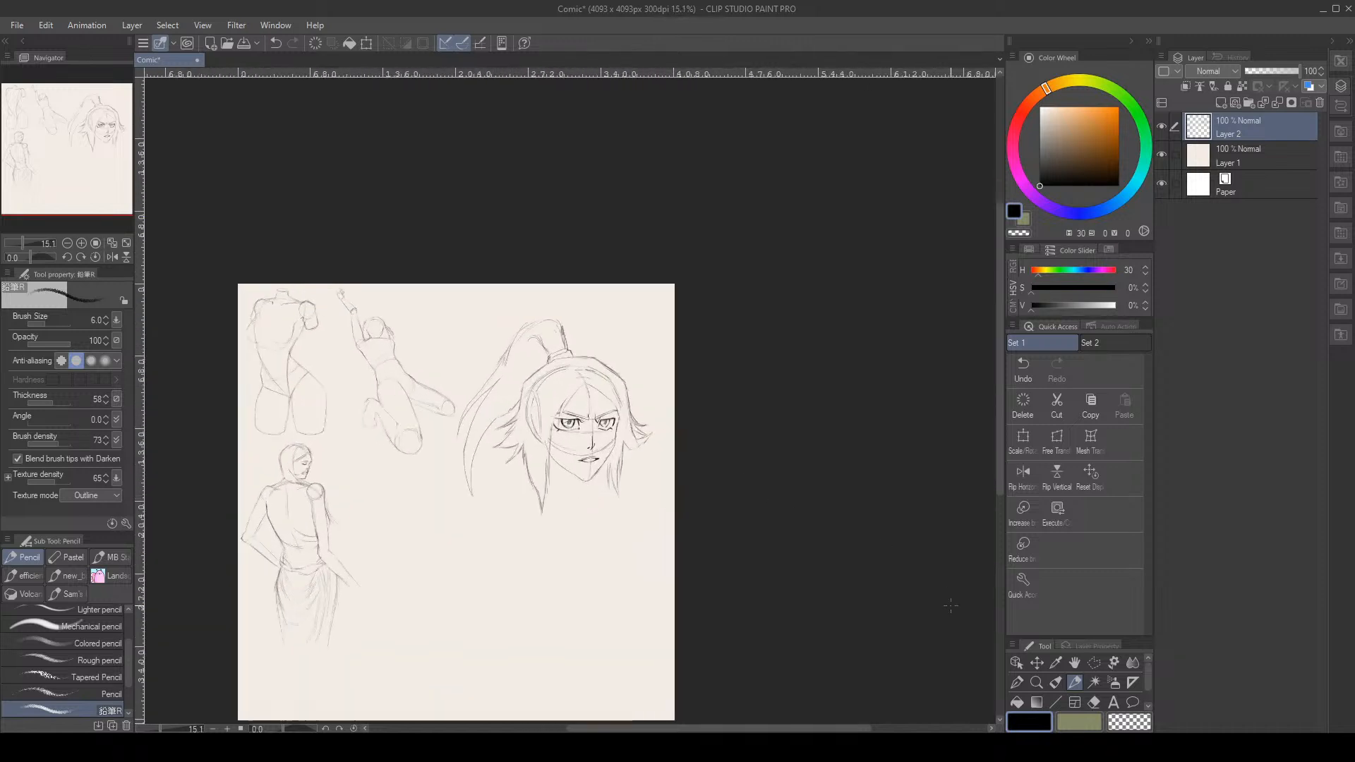
Enclose the whole head, including the ponytail and side locks, in a polyline selection
click(1094, 662)
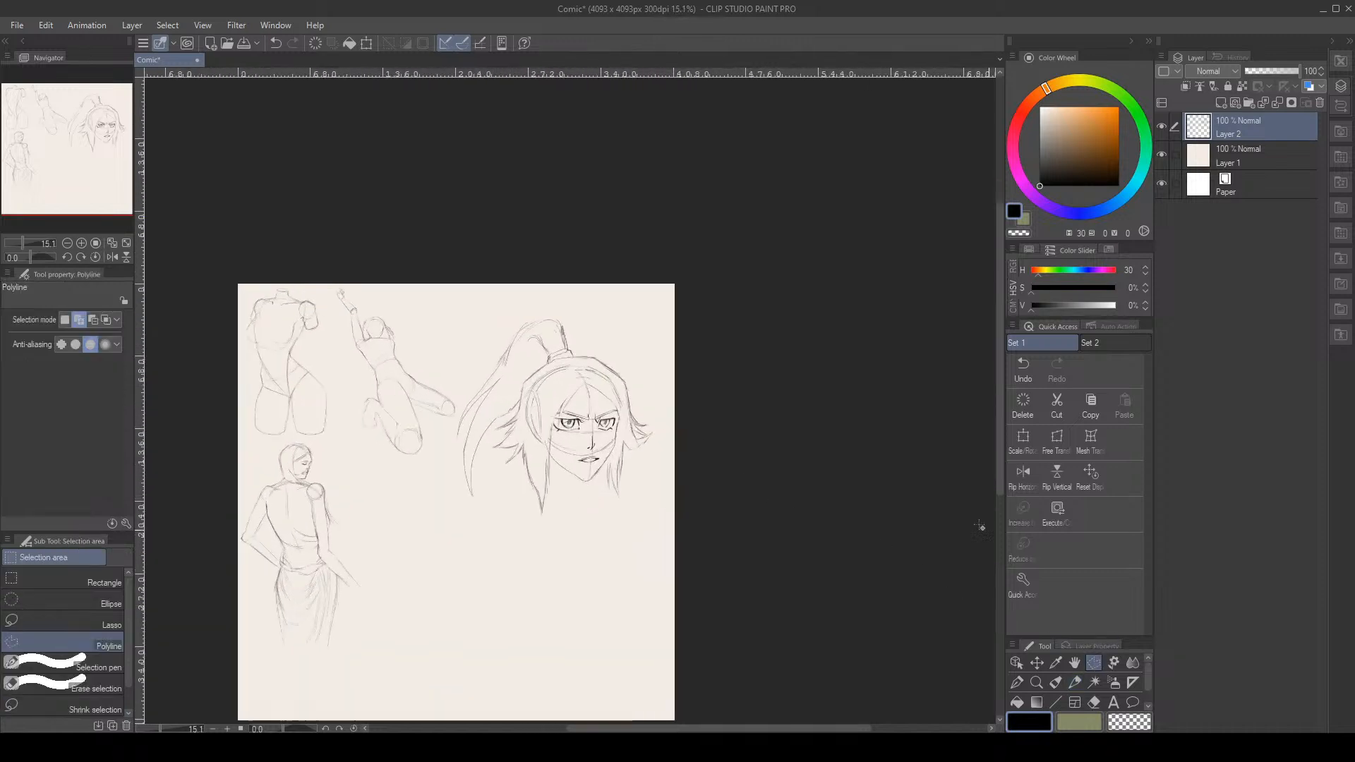
click(642, 369)
click(591, 283)
click(522, 282)
click(491, 334)
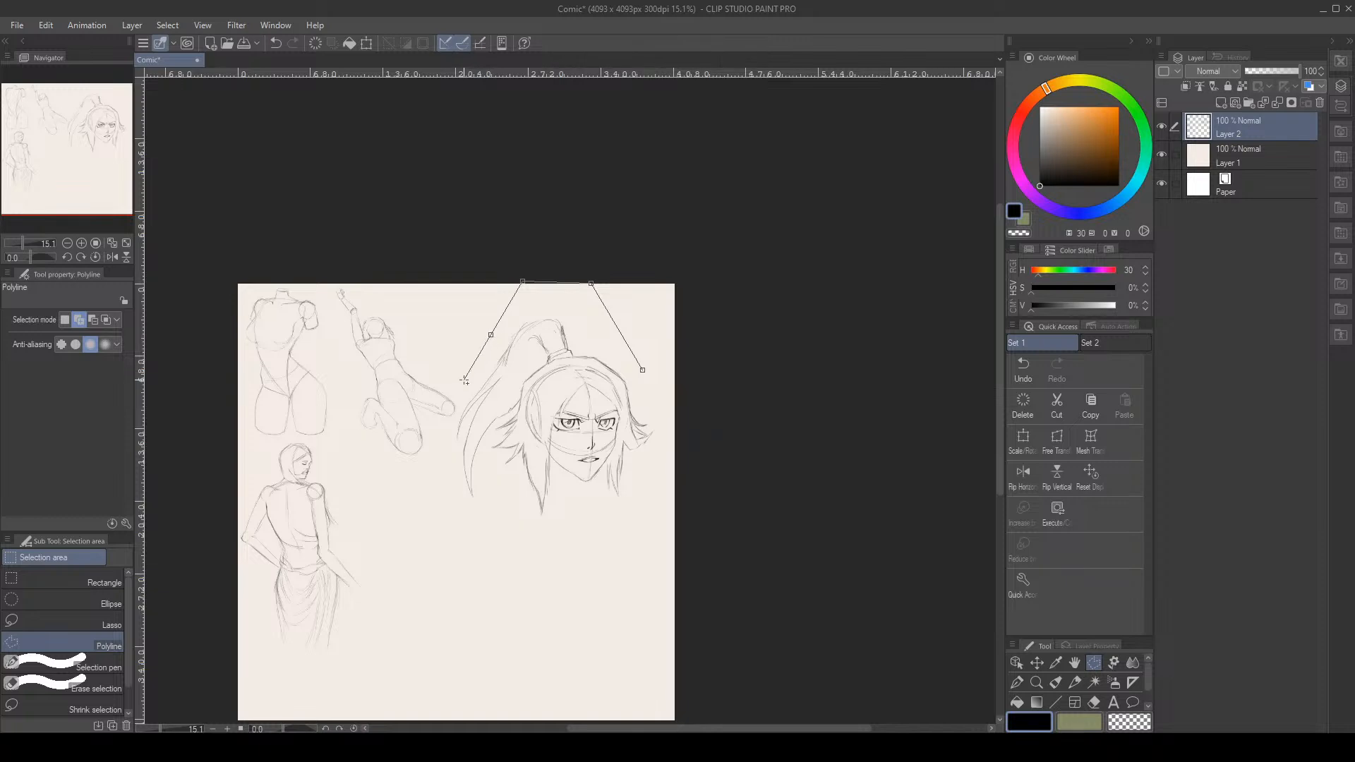
click(465, 385)
click(449, 437)
click(442, 493)
click(454, 567)
click(559, 572)
click(618, 550)
click(695, 400)
click(653, 378)
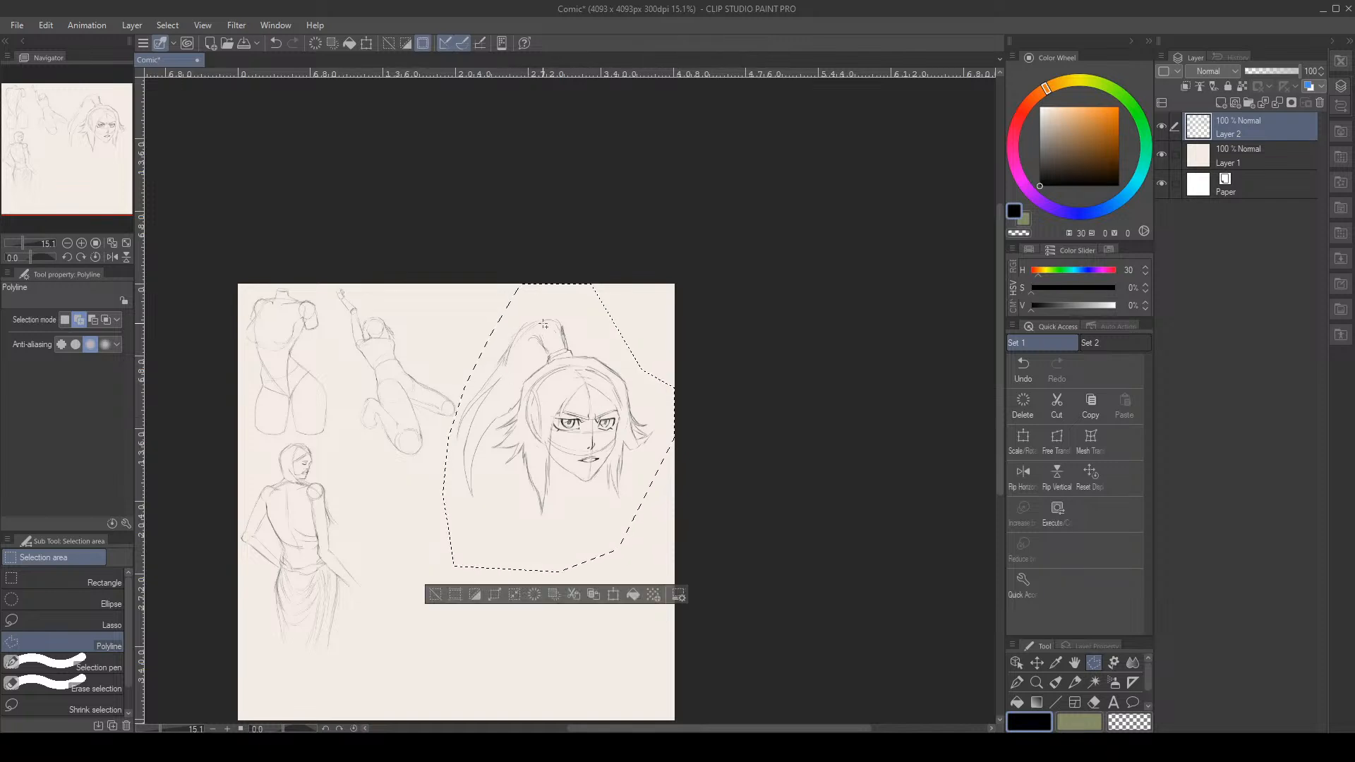
Scale the selected head down to 81%, move it up near the page's top edge, and deselect
key(ctrl+t)
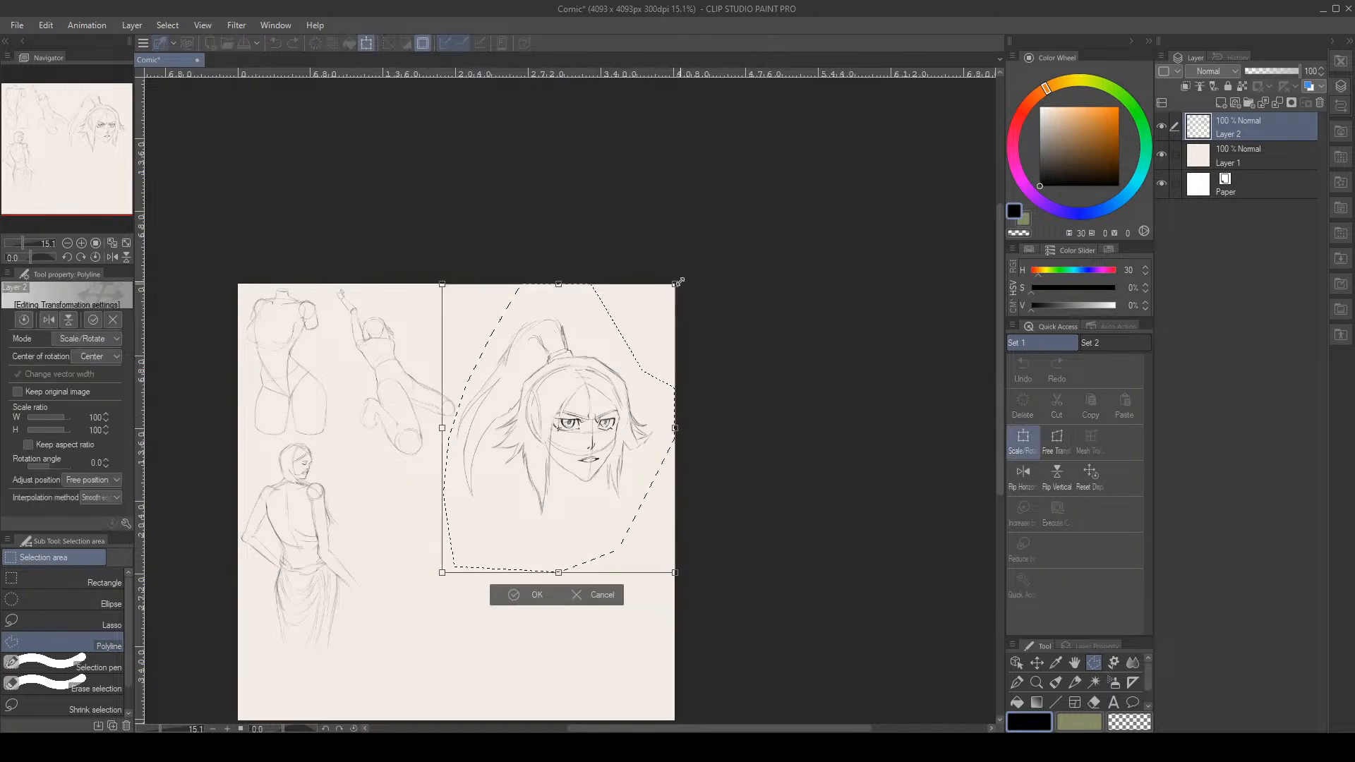
drag(674, 285, 631, 338)
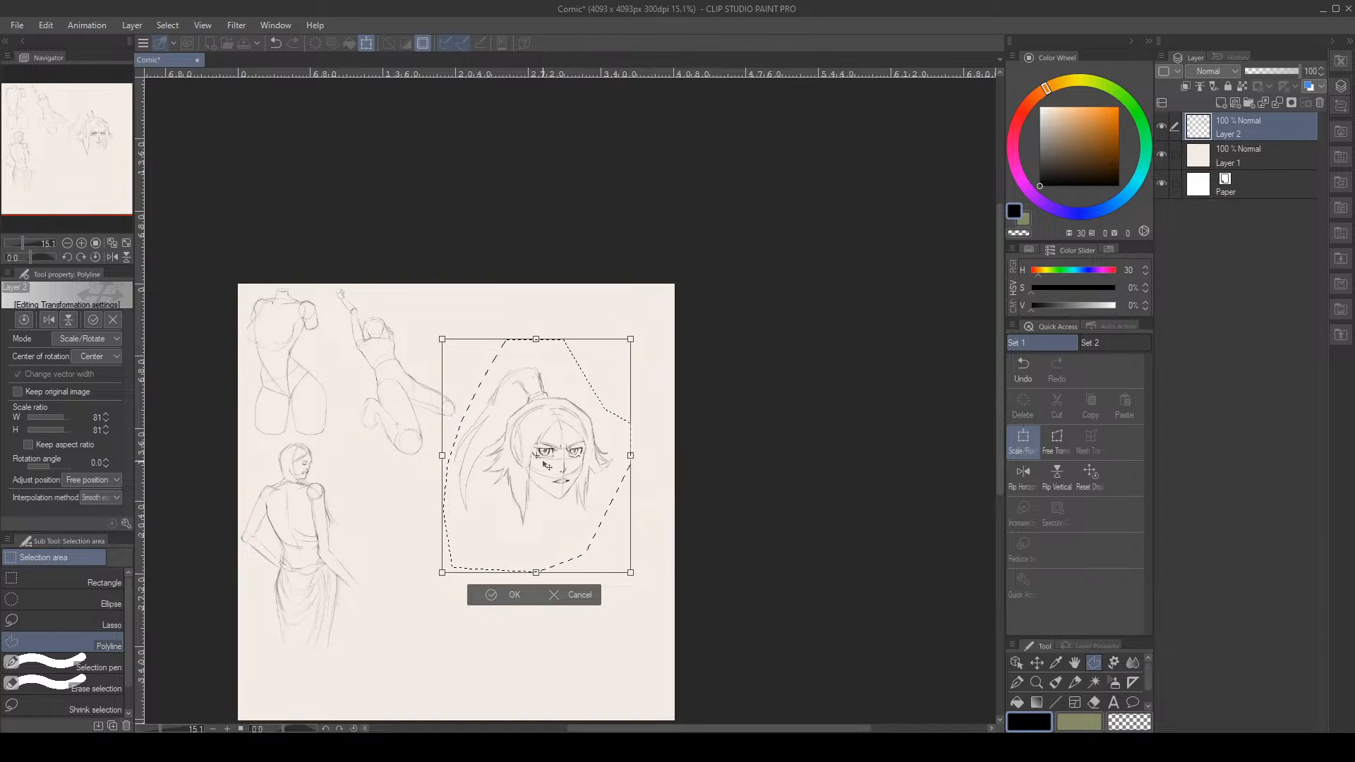
drag(548, 465, 568, 399)
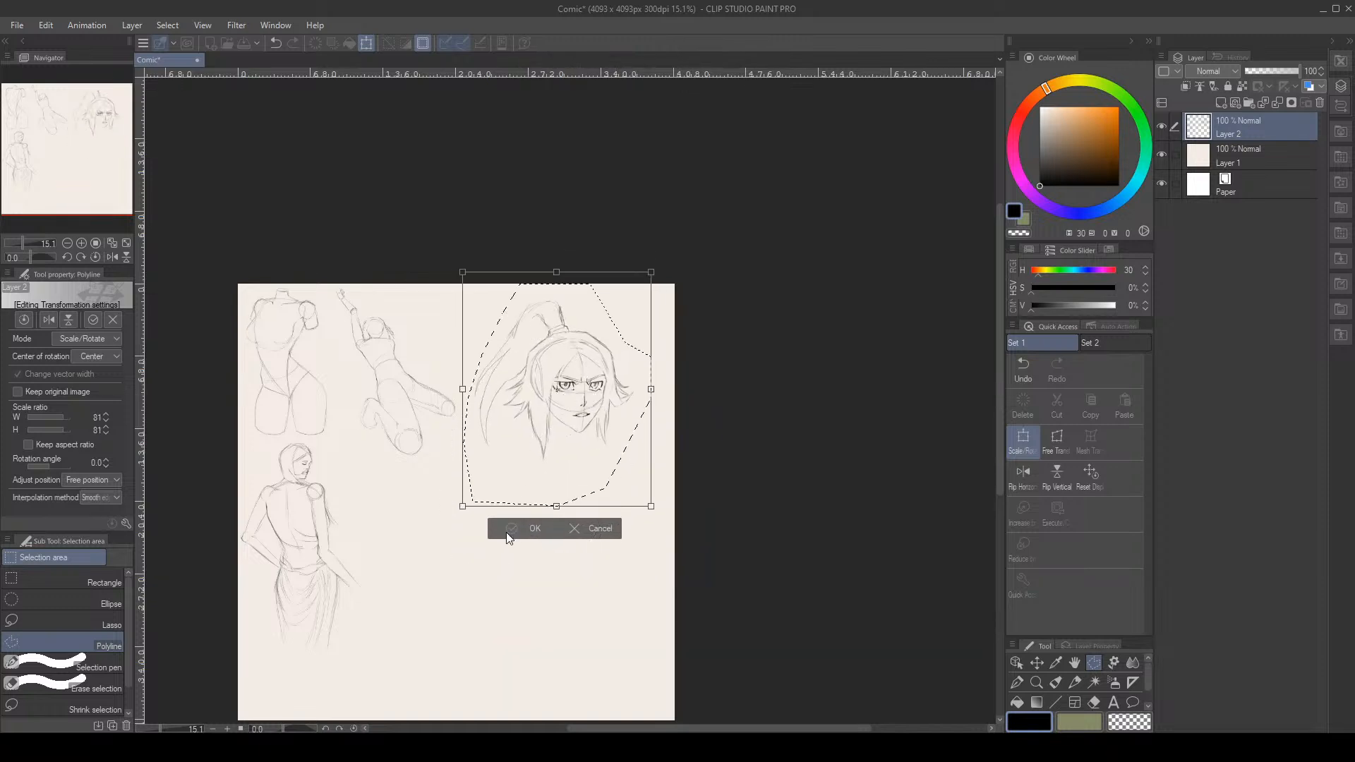
key(Return)
click(428, 531)
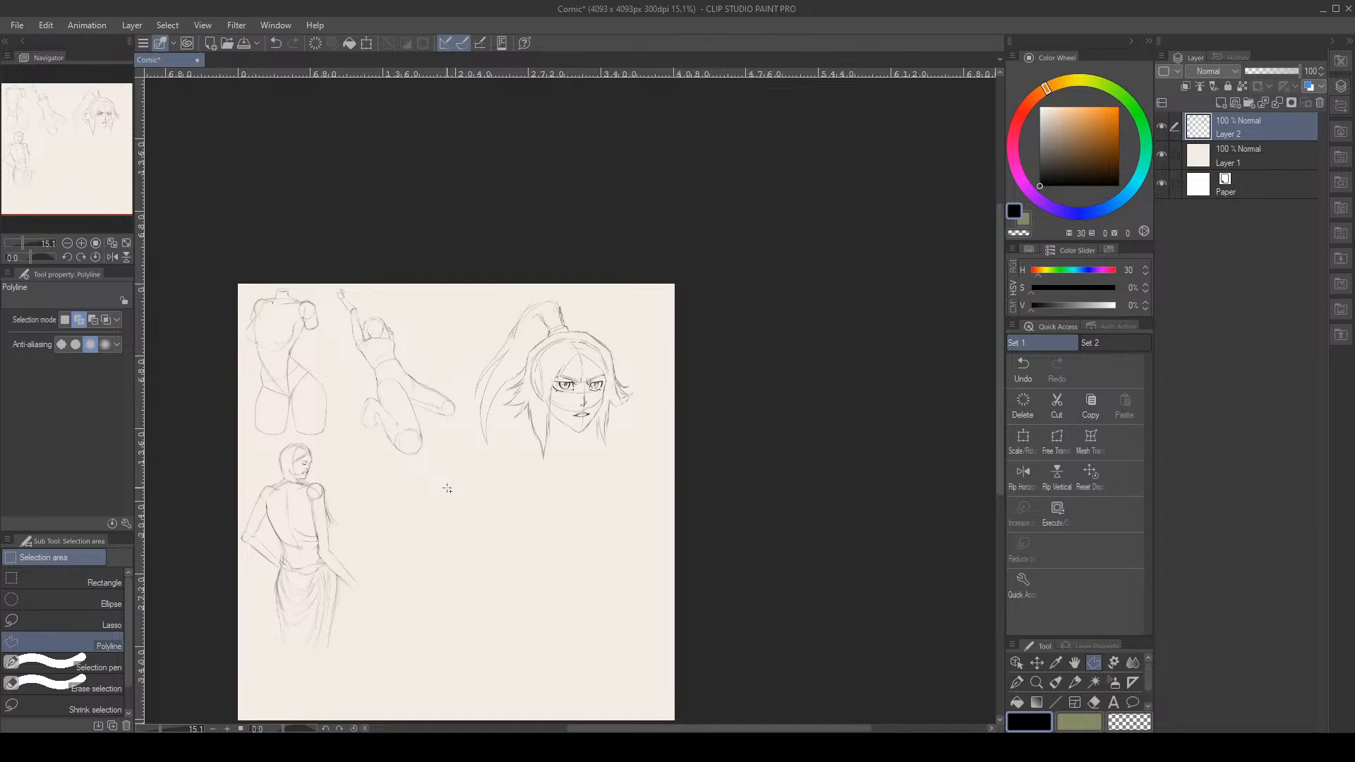
scroll(487, 470, down, 5)
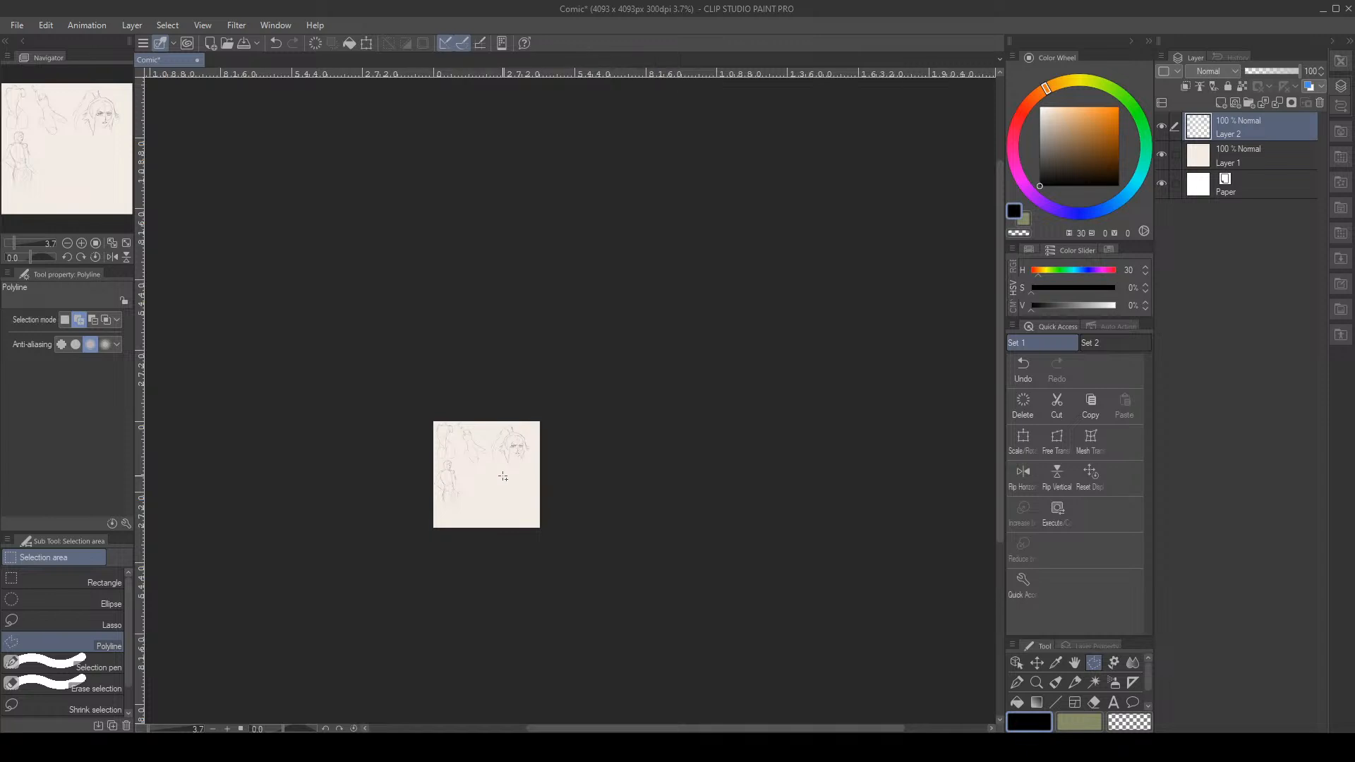
scroll(492, 478, up, 3)
scroll(487, 396, up, 2)
scroll(498, 398, up, 1)
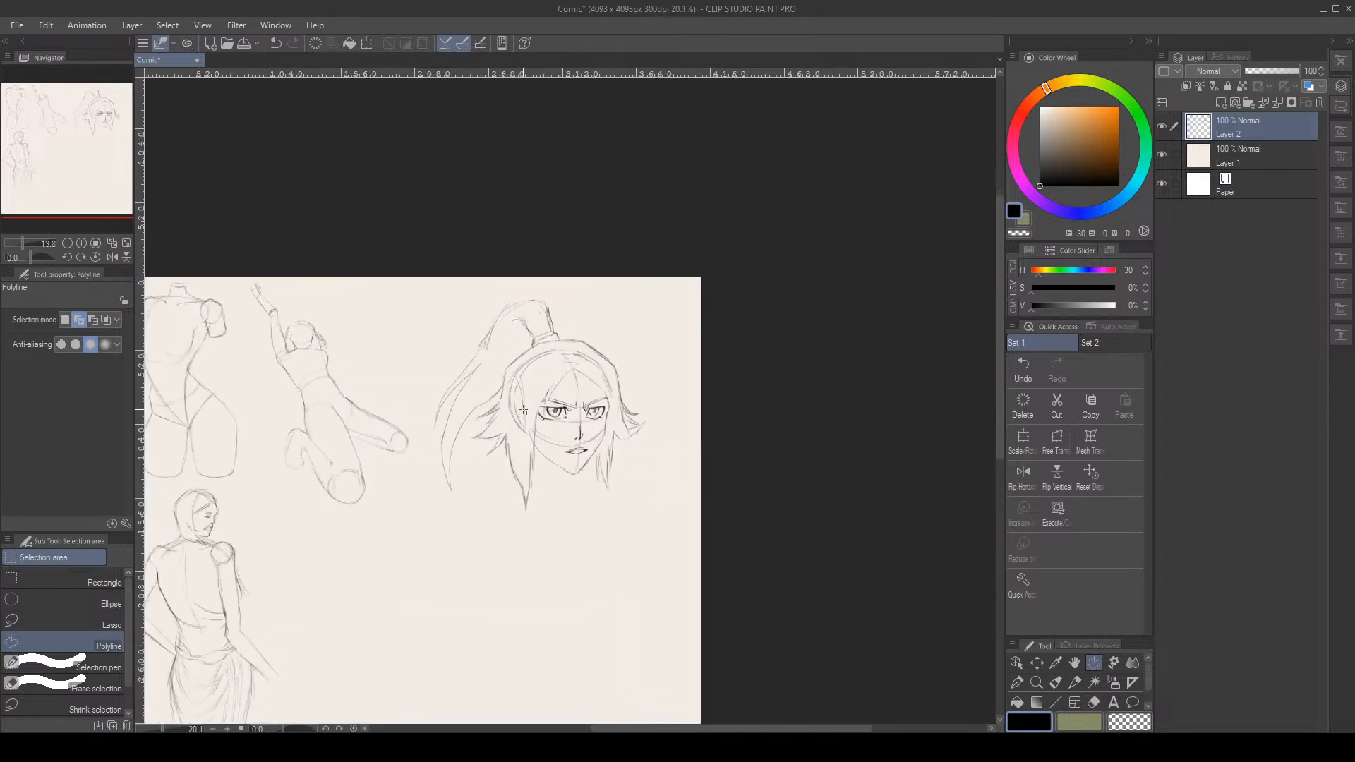
scroll(416, 398, down, 2)
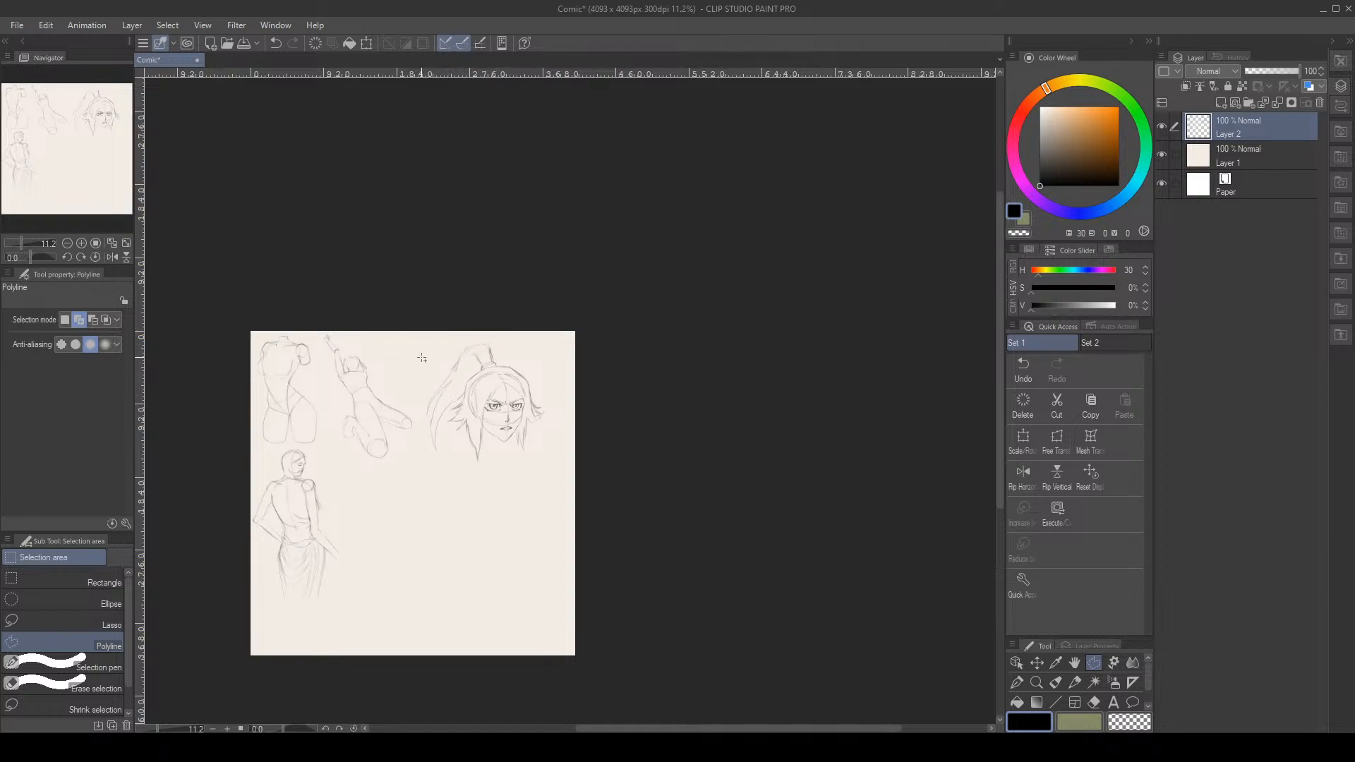
click(418, 461)
click(417, 418)
click(393, 350)
click(299, 294)
click(230, 310)
key(BackSpace)
key(BackSpace)
key(BackSpace)
key(BackSpace)
key(BackSpace)
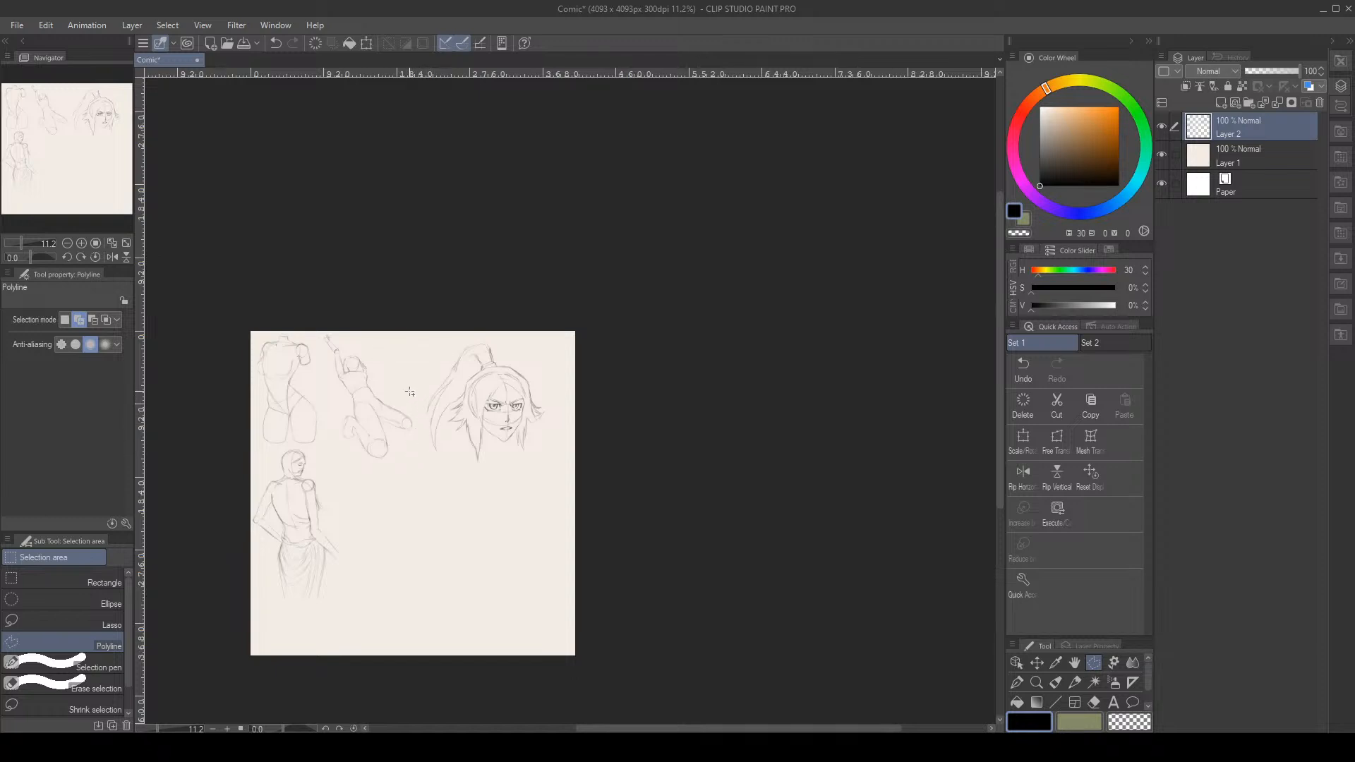